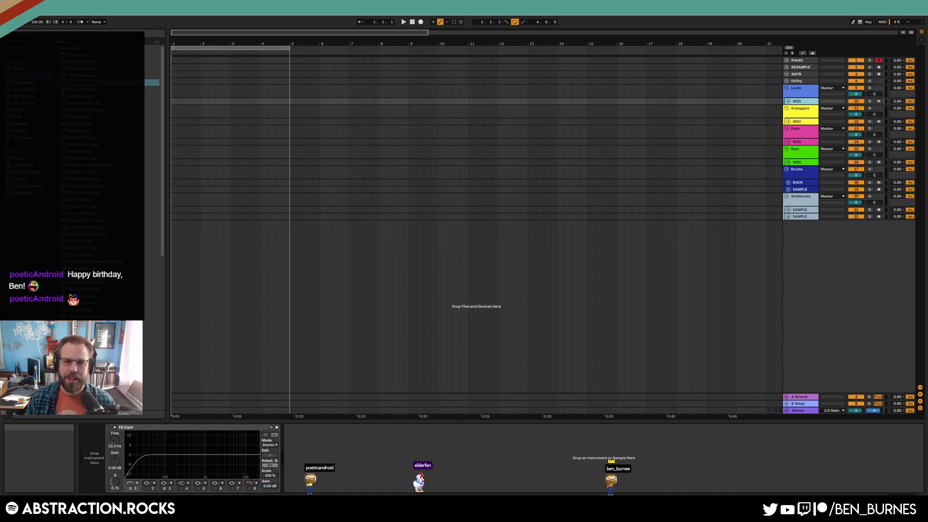
Unfold the MIDI track inside the Leads group and the MIDI track inside the Arpeggios group
{"action": "left_click", "coordinate": [173, 101]}
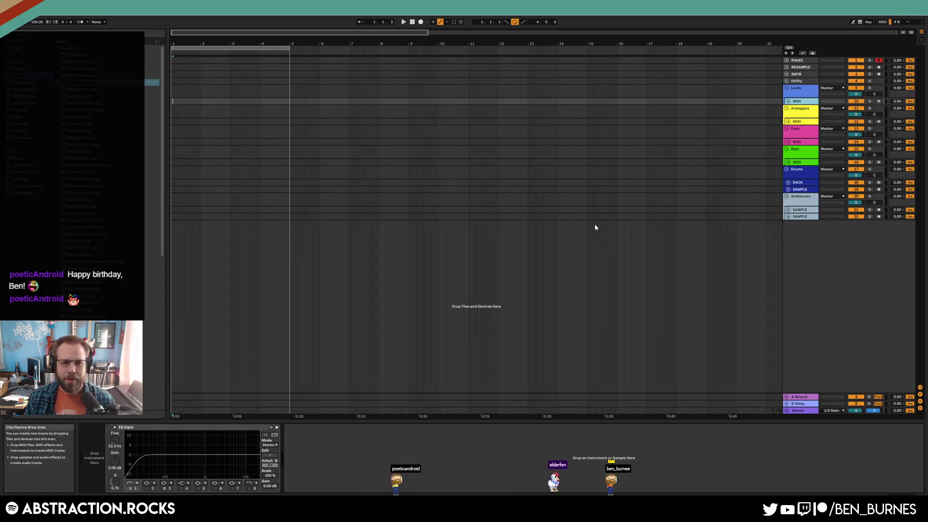
{"action": "left_click", "coordinate": [788, 101]}
{"action": "left_click_drag", "start_coordinate": [289, 118], "coordinate": [170, 120]}
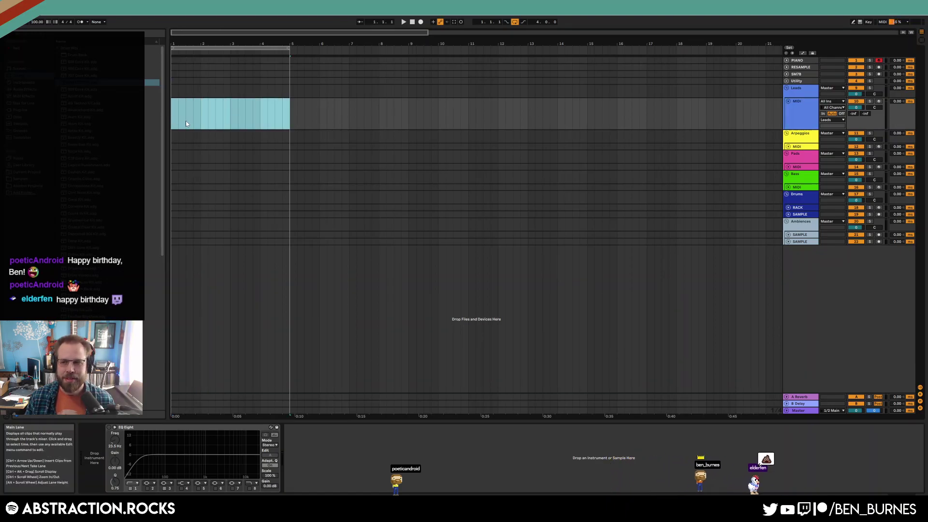
{"action": "left_click", "coordinate": [201, 117]}
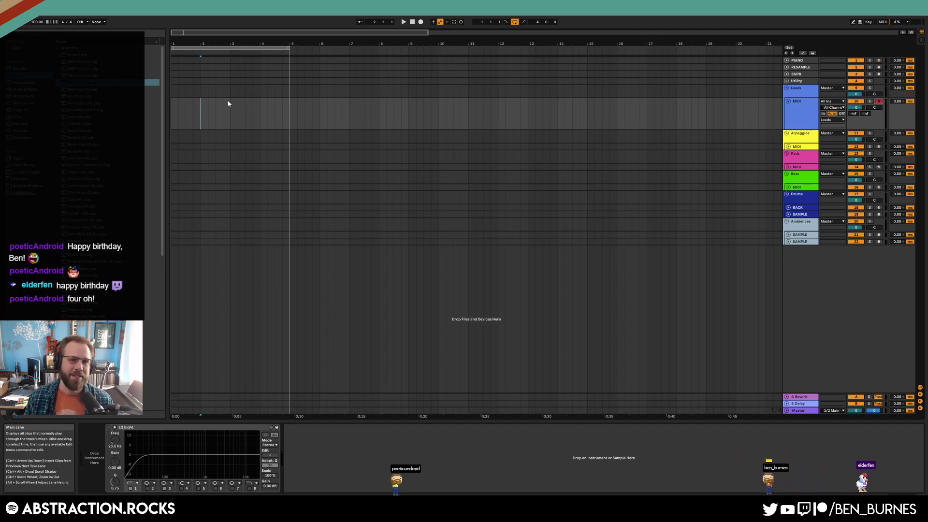
{"action": "left_click", "coordinate": [789, 149]}
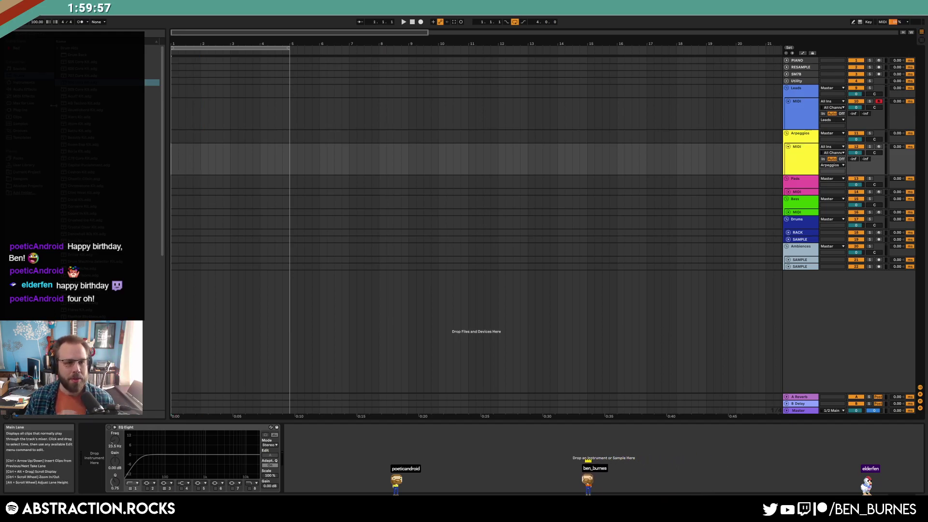
{"action": "left_click", "coordinate": [13, 91]}
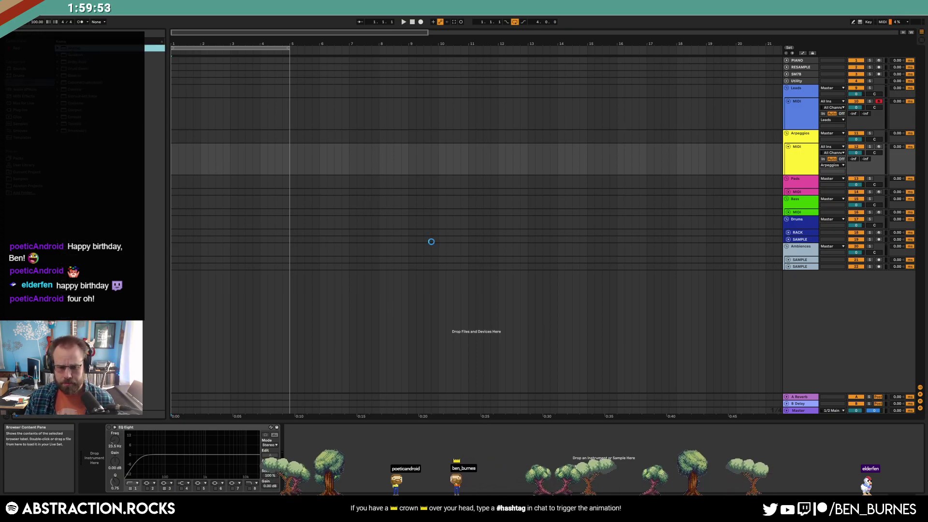
{"action": "left_click", "coordinate": [141, 421]}
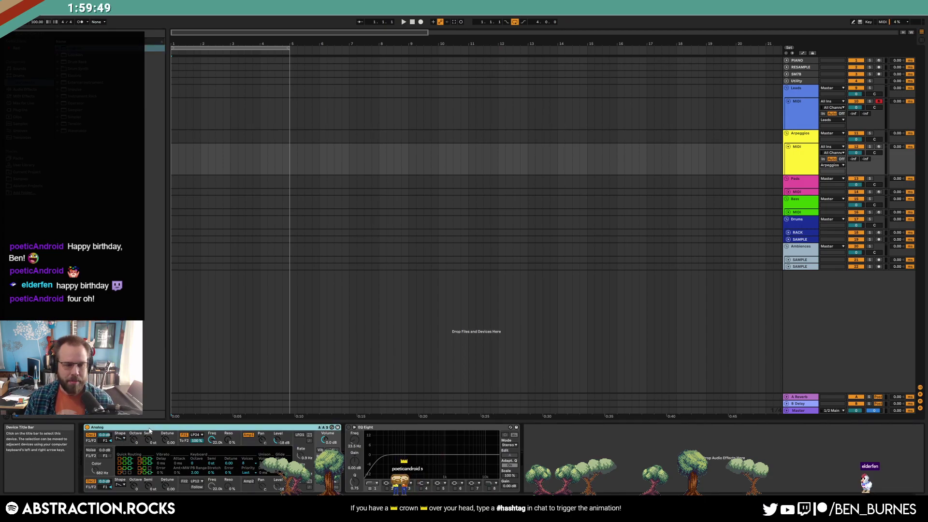
{"action": "key", "text": "Delete"}
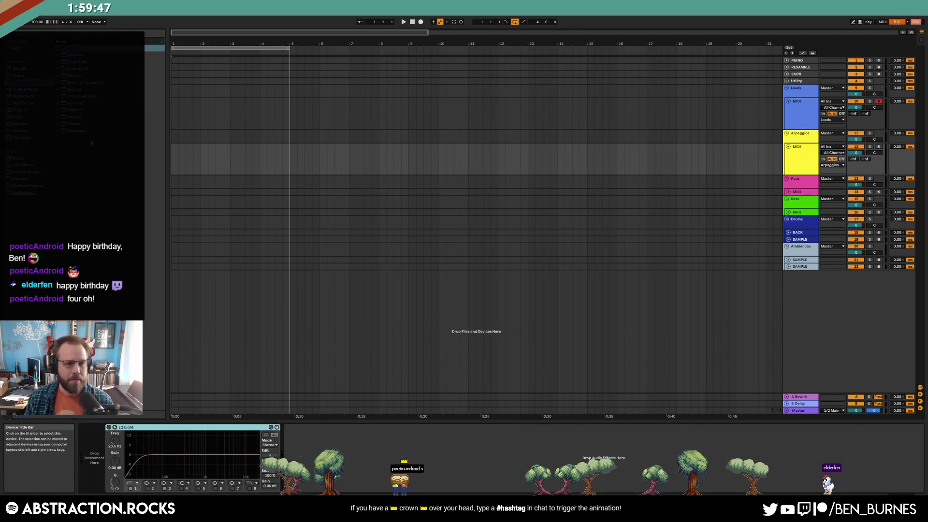
Load a Wavetable instrument on the Arpeggios MIDI track and give its amp envelope a long decay with sustain at -inf dB
{"action": "left_click_drag", "start_coordinate": [81, 472], "coordinate": [90, 469]}
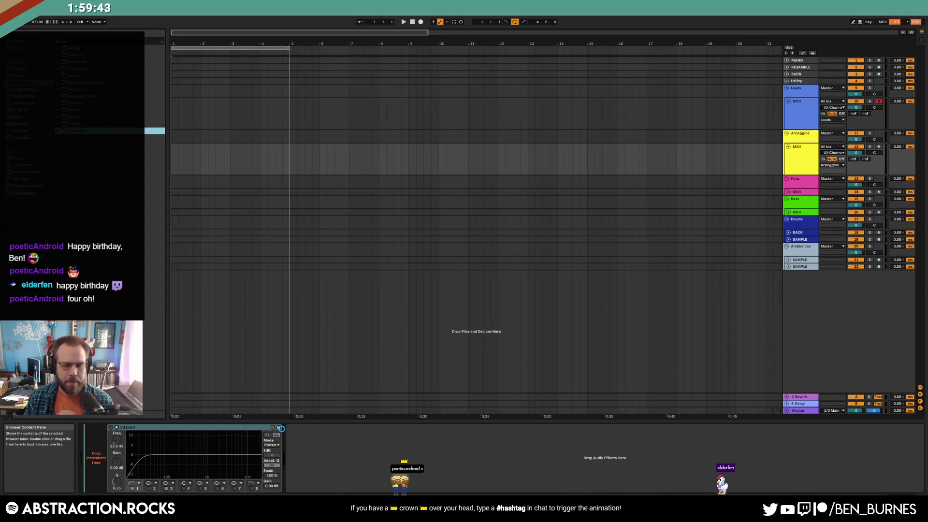
{"action": "left_click_drag", "start_coordinate": [281, 428], "coordinate": [283, 431]}
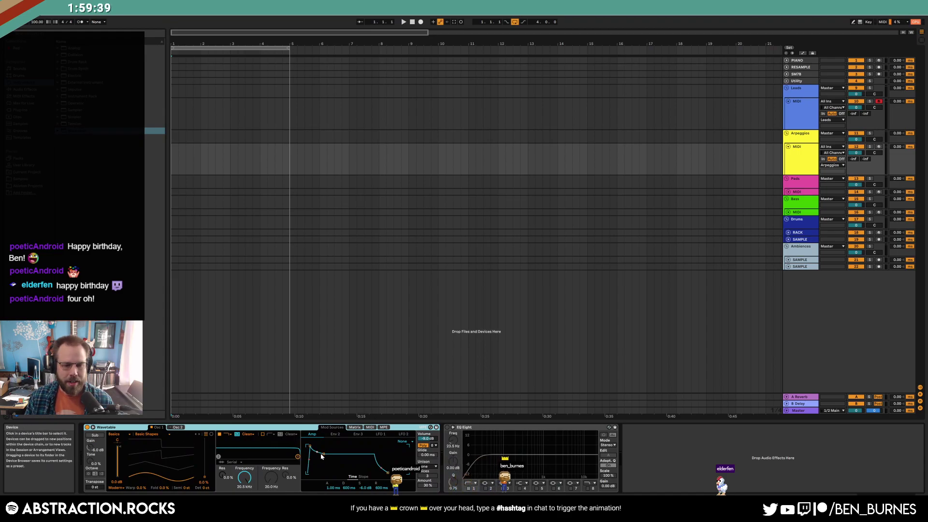
{"action": "left_click_drag", "start_coordinate": [320, 456], "coordinate": [323, 470]}
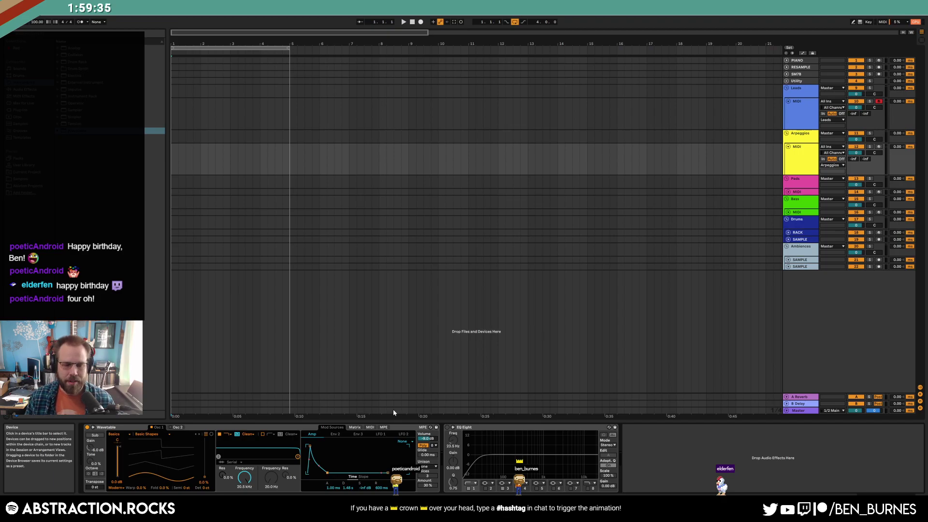
Create a one-bar MIDI clip at bar 1 on the Arpeggios MIDI track and loop it through bar 4
{"action": "double_click", "coordinate": [197, 172]}
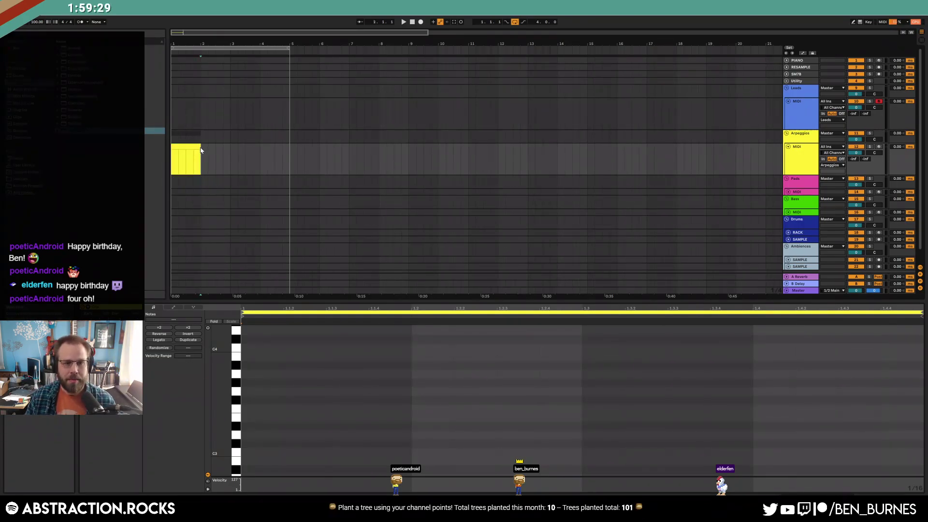
{"action": "left_click_drag", "start_coordinate": [201, 159], "coordinate": [281, 163]}
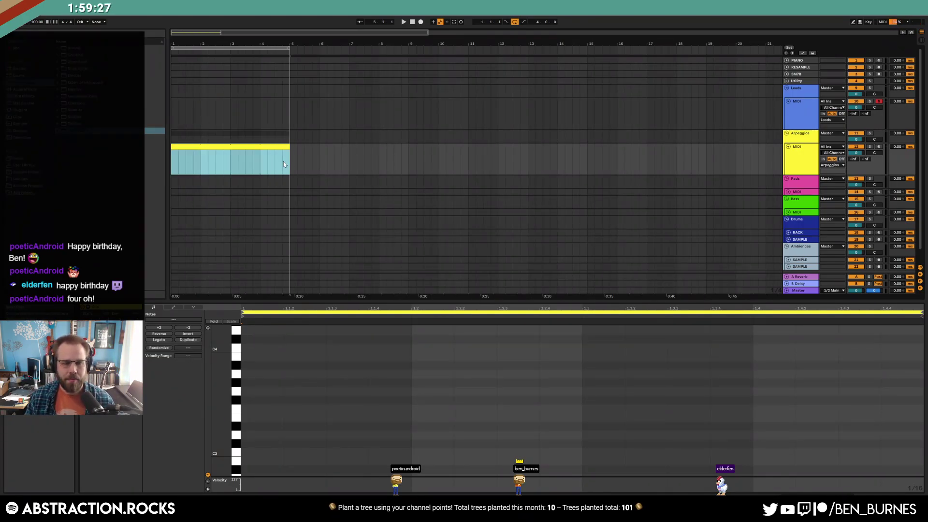
{"action": "key", "text": "shift+Tab"}
{"action": "left_click", "coordinate": [235, 146]}
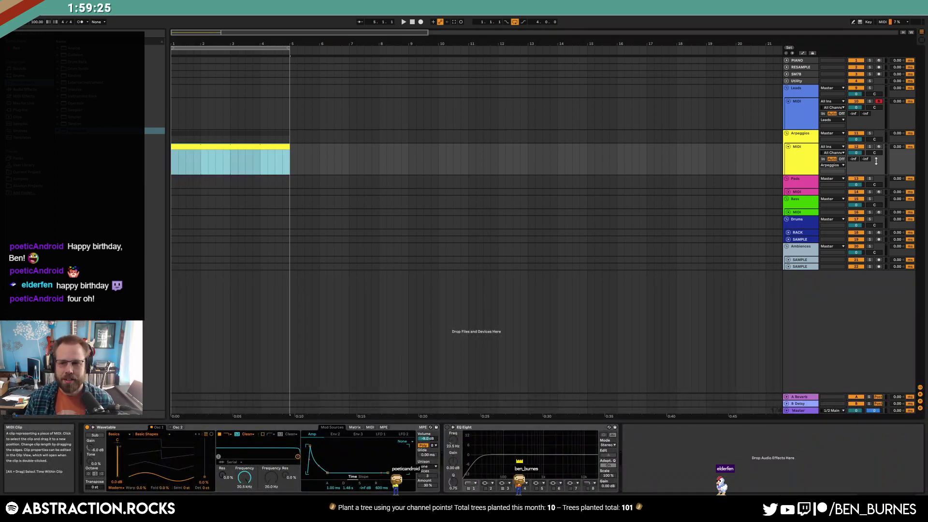
Arm the Arpeggios MIDI track for recording and raise its Reverb send to about -12 dB
{"action": "left_click", "coordinate": [879, 146]}
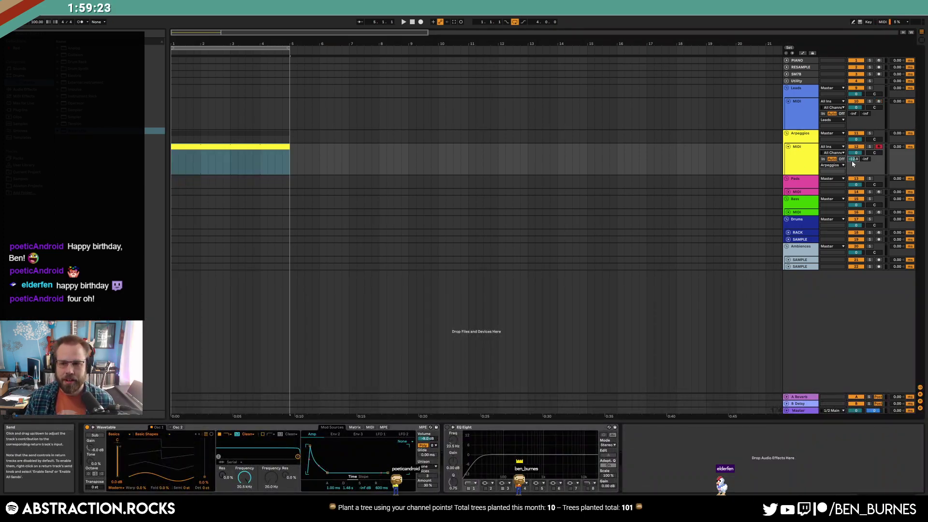
{"action": "left_click", "coordinate": [801, 163]}
Draw a one-bar arpeggio of short notes in the Arpeggios clip: C3, G3, G#3, C4 and D#3
{"action": "double_click", "coordinate": [251, 146]}
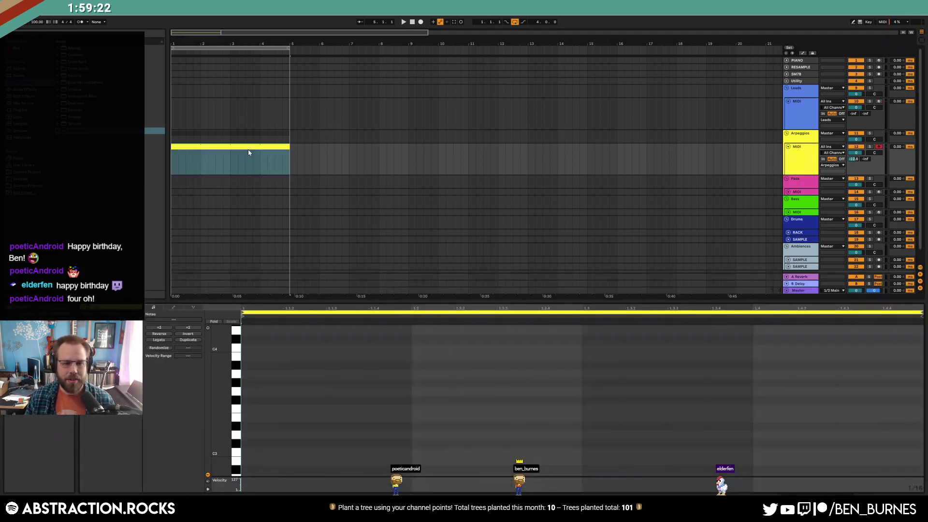
{"action": "left_click_drag", "start_coordinate": [226, 417], "coordinate": [227, 421]}
{"action": "double_click", "coordinate": [258, 420]}
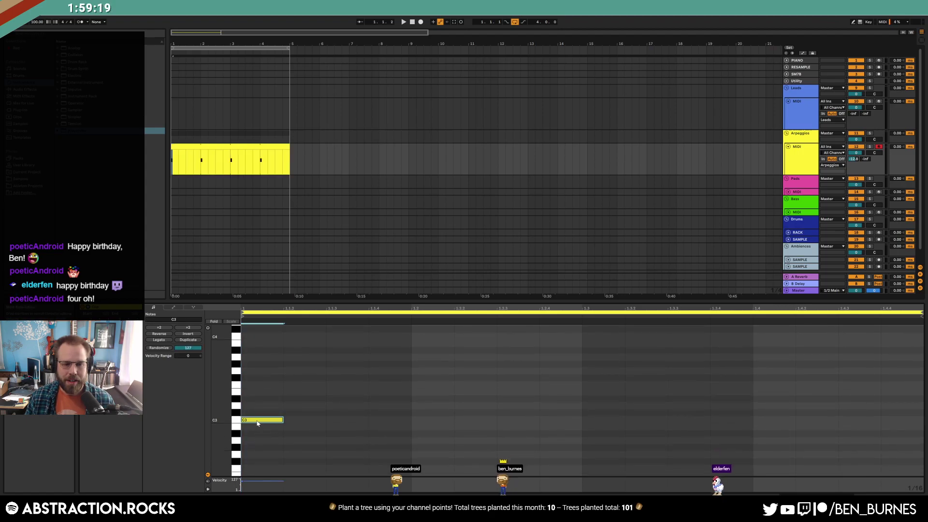
{"action": "left_click", "coordinate": [380, 372]}
{"action": "double_click", "coordinate": [380, 371]}
{"action": "double_click", "coordinate": [505, 364]}
{"action": "scroll", "coordinate": [638, 386], "scroll_direction": "up", "scroll_amount": 1}
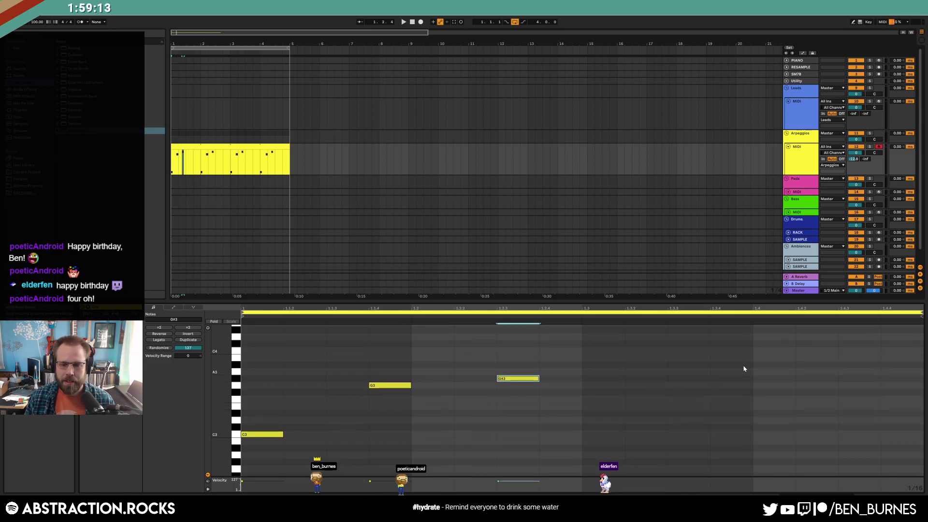
{"action": "double_click", "coordinate": [765, 349]}
{"action": "double_click", "coordinate": [851, 413]}
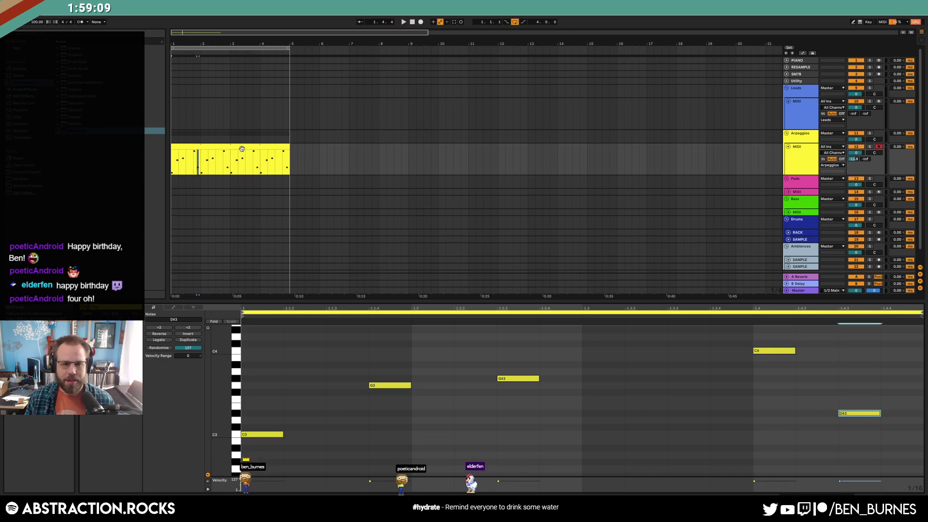
Set oscillator 1 of the Arpeggios Wavetable instrument to the Beating 3 wavetable
{"action": "left_click", "coordinate": [416, 156]}
{"action": "key", "text": "shift+Tab"}
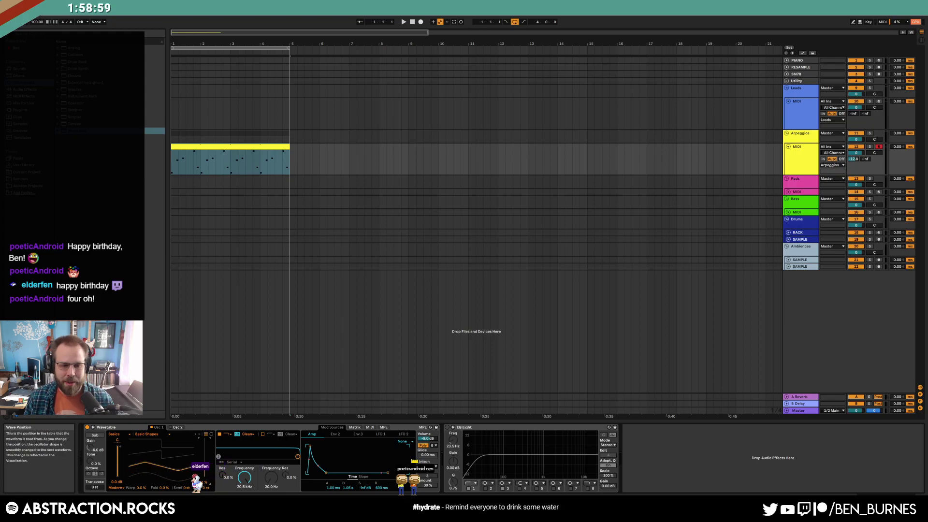
{"action": "left_click", "coordinate": [162, 435]}
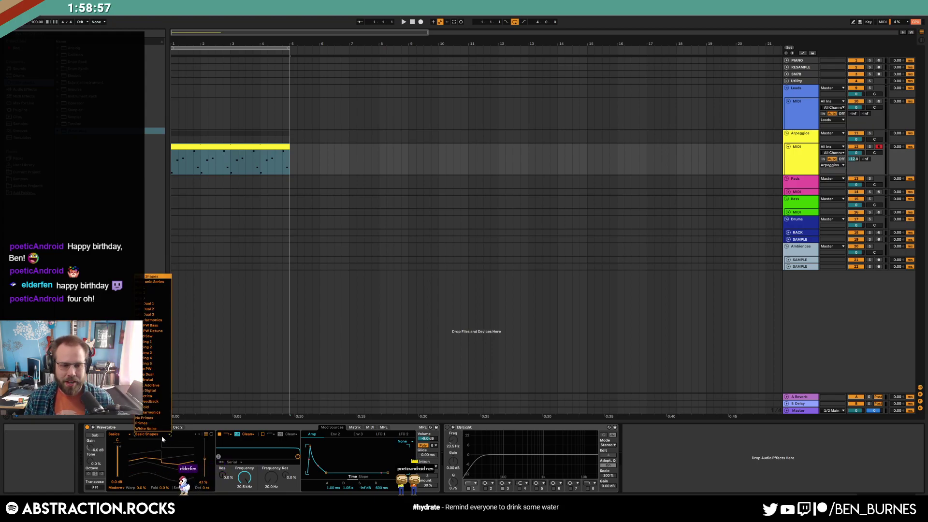
{"action": "left_click", "coordinate": [150, 354]}
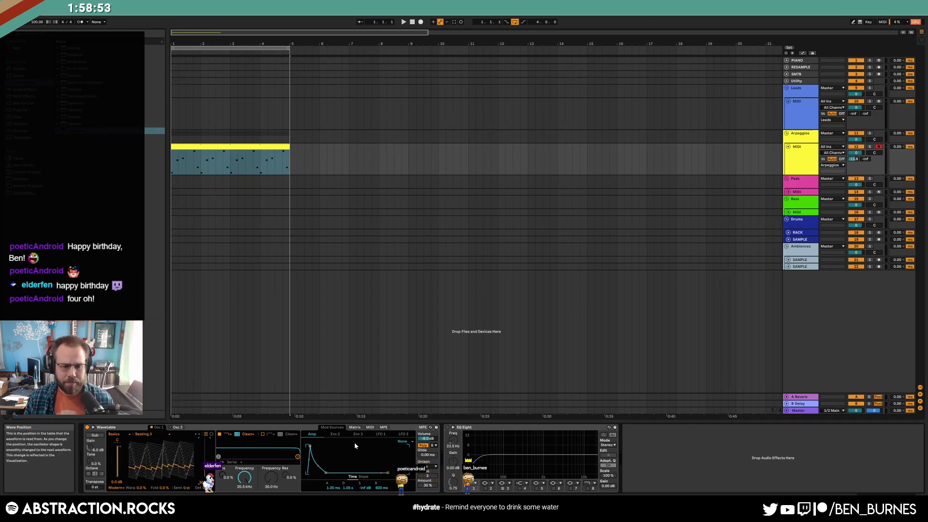
Assign LFO 1 to modulate the Osc 1 Pos target in Wavetable by a moderate positive amount
{"action": "left_click", "coordinate": [355, 427]}
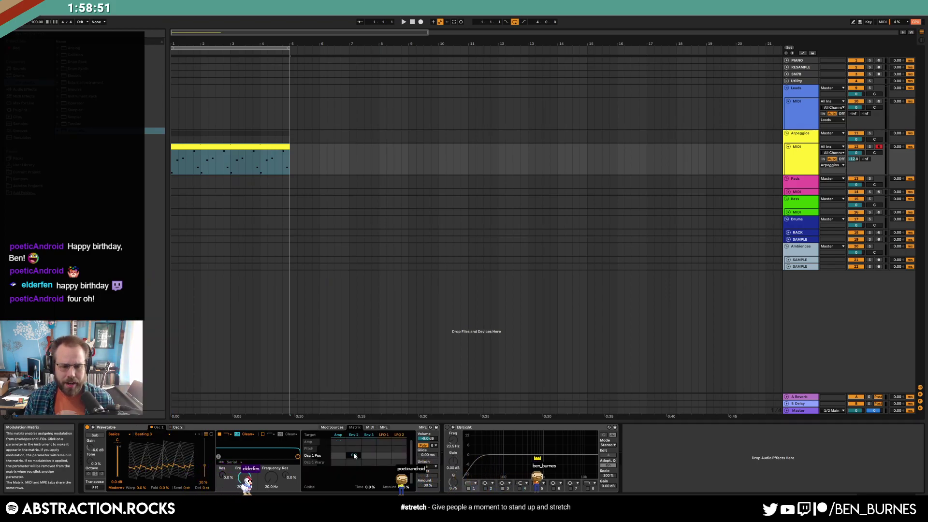
{"action": "left_click_drag", "start_coordinate": [383, 462], "coordinate": [380, 457]}
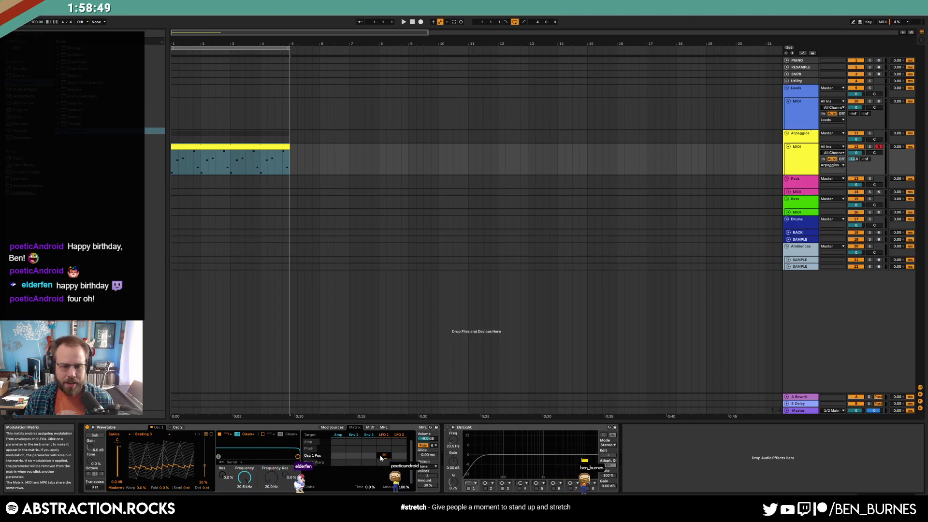
{"action": "left_click", "coordinate": [370, 427]}
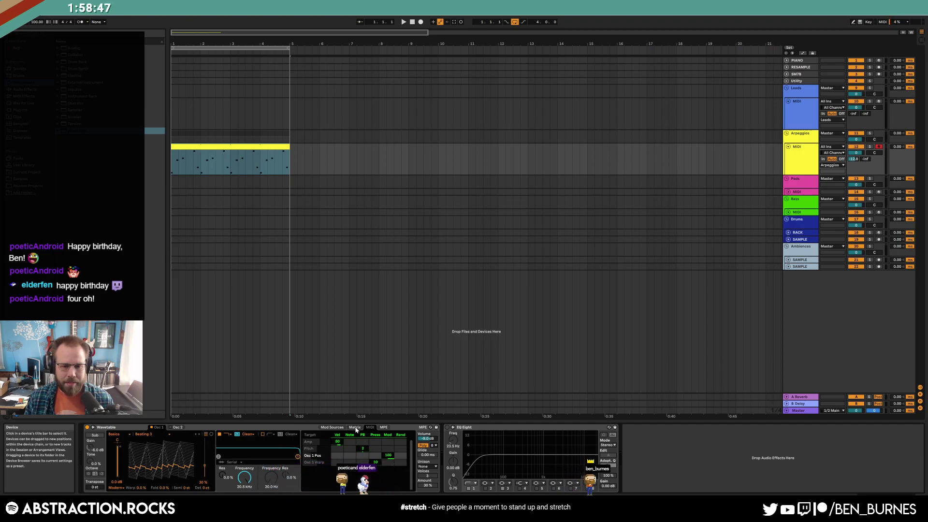
Slow the rate of Wavetable's LFO 1 to about 0.33 Hz
{"action": "left_click", "coordinate": [330, 428]}
{"action": "left_click", "coordinate": [380, 434]}
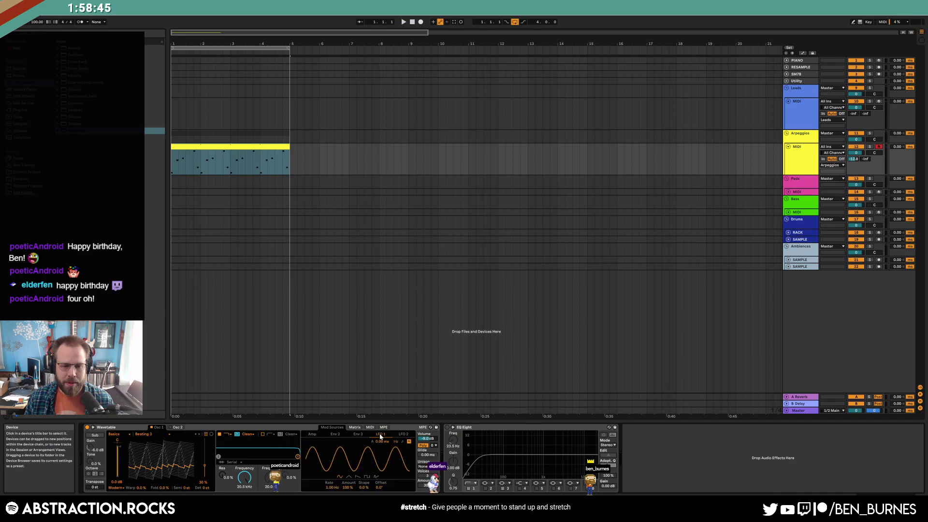
{"action": "left_click_drag", "start_coordinate": [331, 487], "coordinate": [331, 502]}
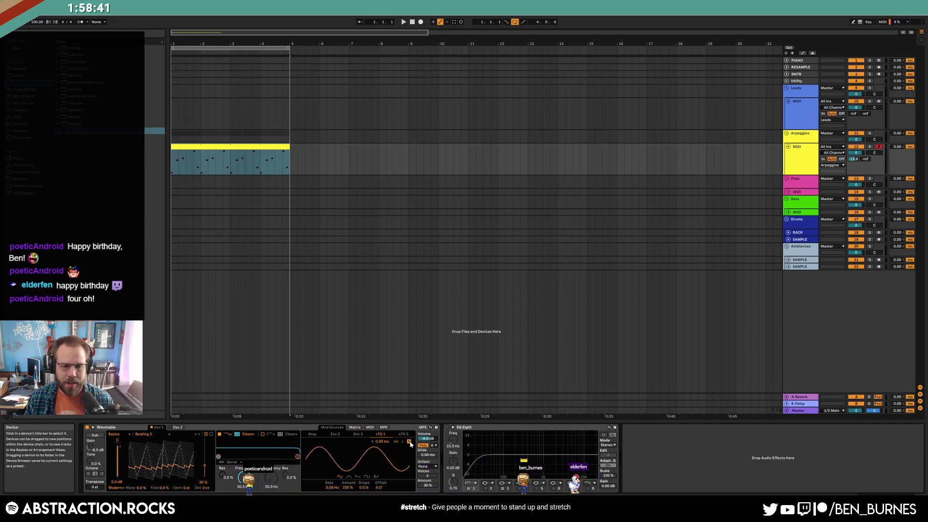
{"action": "left_click_drag", "start_coordinate": [332, 487], "coordinate": [332, 479]}
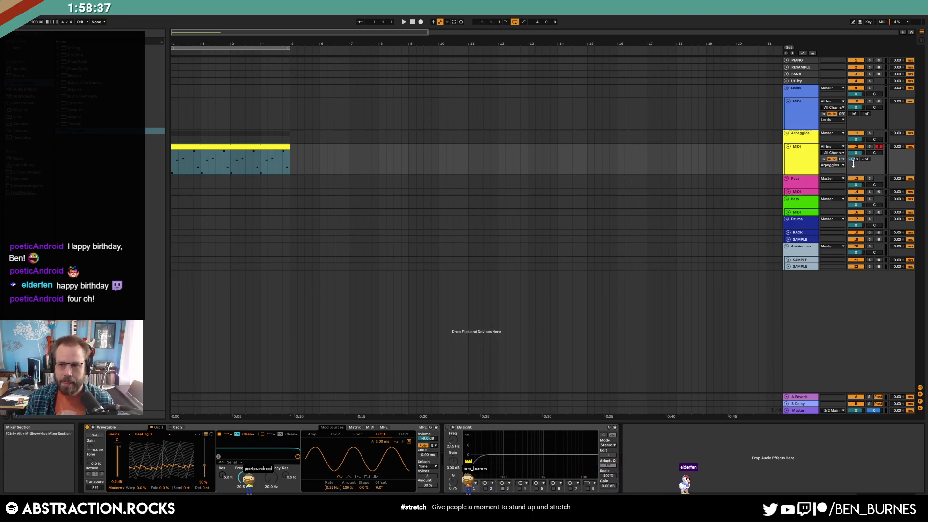
Raise the Arpeggios MIDI track's Delay send to -27.0 dB and play back the arpeggio
{"action": "left_click_drag", "start_coordinate": [865, 159], "coordinate": [865, 154]}
{"action": "left_click", "coordinate": [805, 166]}
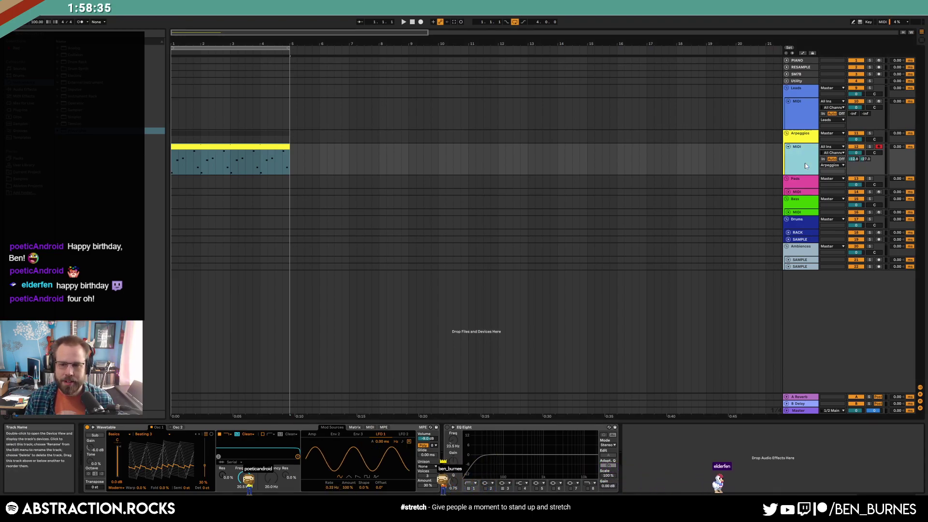
{"action": "key", "text": "space"}
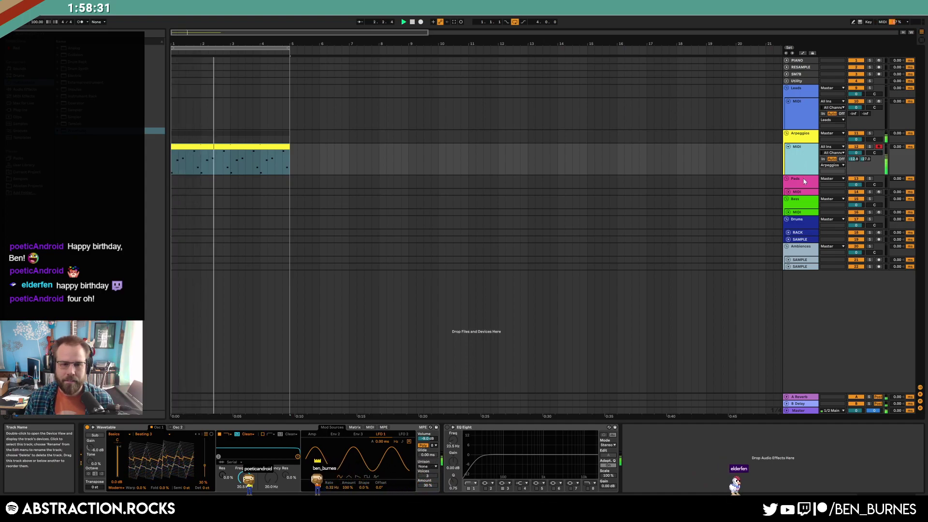
{"action": "key", "text": "space"}
Turn bars 1 and 2 of the arpeggio into one clip and lower the last two notes of bar 2 to C#3
{"action": "left_click_drag", "start_coordinate": [231, 159], "coordinate": [195, 163]}
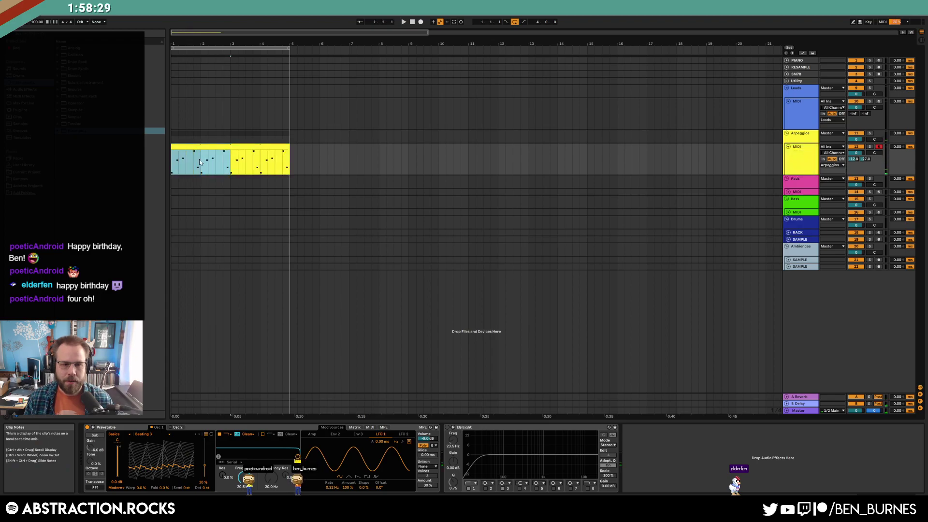
{"action": "double_click", "coordinate": [224, 158]}
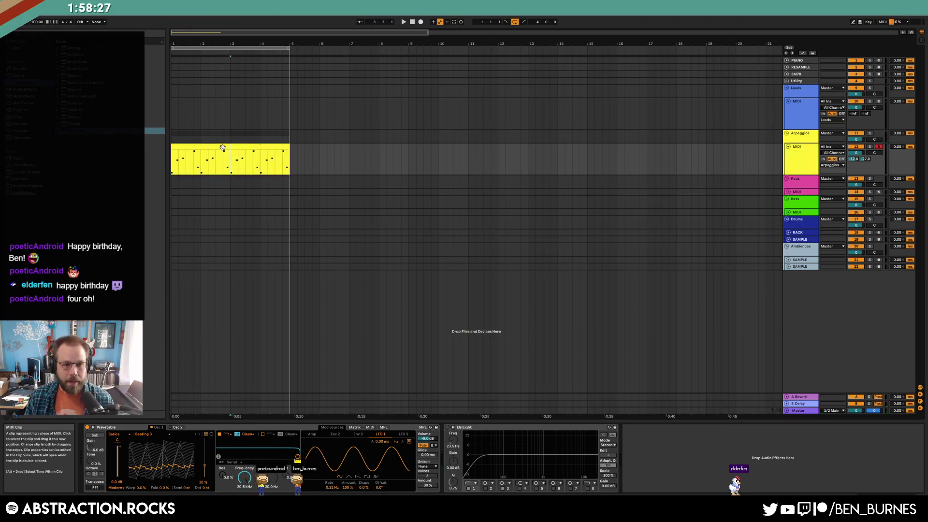
{"action": "left_click_drag", "start_coordinate": [849, 348], "coordinate": [892, 443]}
{"action": "key", "text": "Down"}
{"action": "key", "text": "Down"}
{"action": "key", "text": "Down"}
{"action": "key", "text": "Down"}
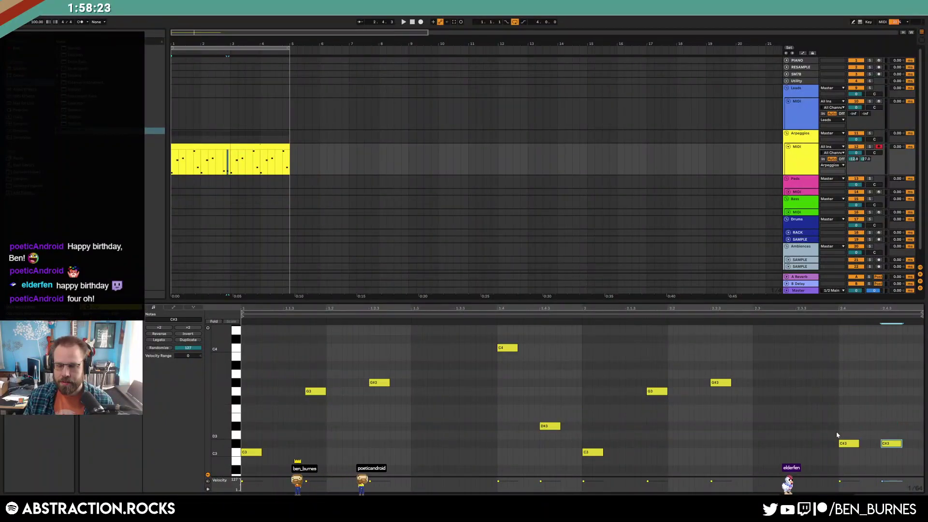
Repeat the edited two-bar arpeggio phrase over bars 3 and 4 of the Arpeggios MIDI track
{"action": "left_click", "coordinate": [199, 145]}
{"action": "left_click", "coordinate": [219, 146]}
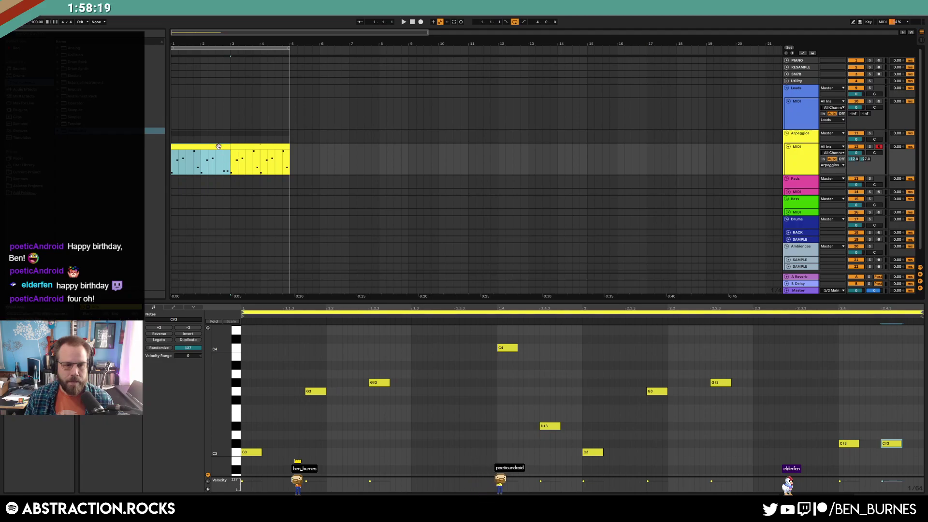
{"action": "key", "text": "ctrl+j"}
Set Wavetable's unison mode to Classic and adjust the first filter's frequency to about 3.95 kHz while the arpeggio plays
{"action": "key", "text": "shift+Tab"}
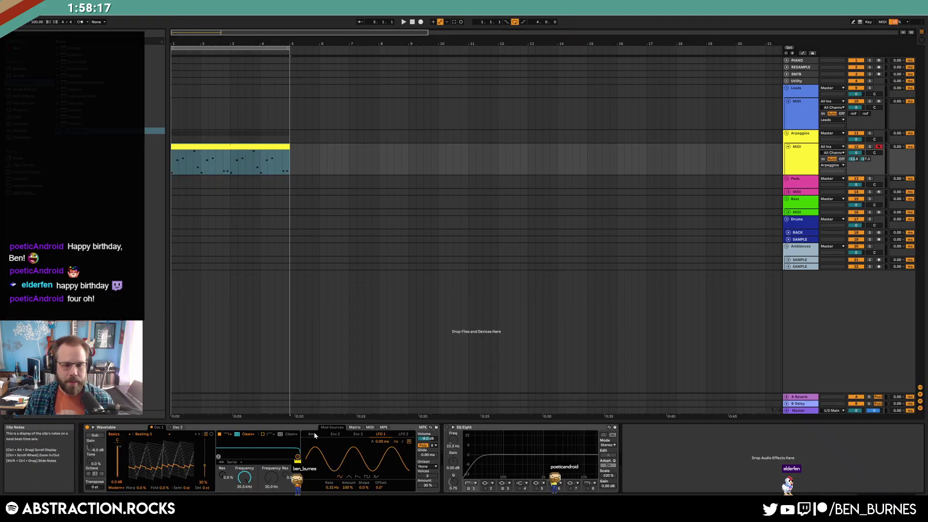
{"action": "left_click", "coordinate": [428, 467]}
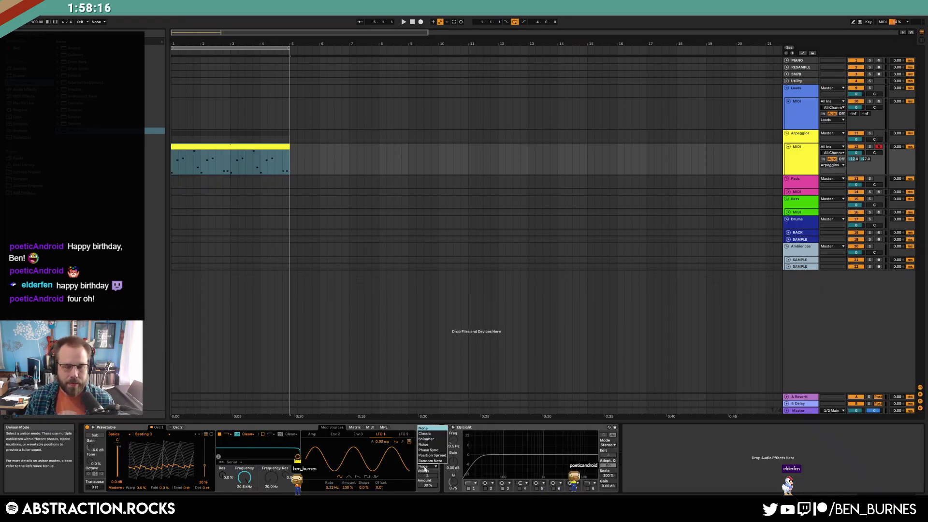
{"action": "left_click", "coordinate": [430, 436]}
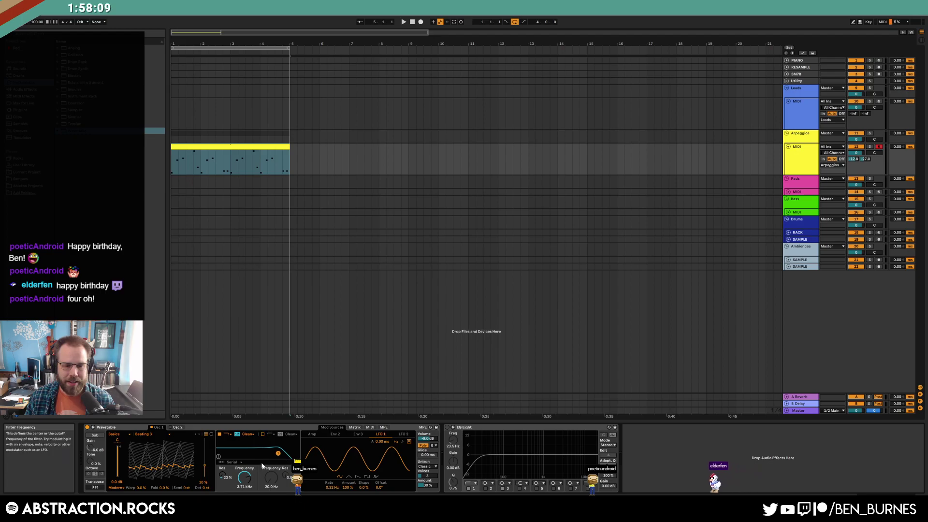
{"action": "key", "text": "space"}
{"action": "left_click_drag", "start_coordinate": [277, 457], "coordinate": [278, 454]}
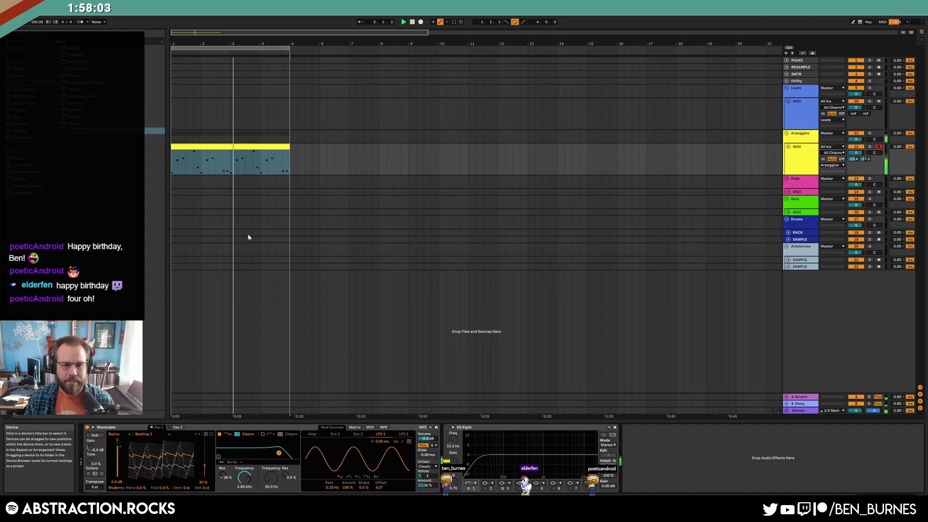
In the arpeggio's bar 4, shift the G, G# and ending notes a sixteenth earlier and add C4 and D#3; move bar 3's C4 an eighth earlier
{"action": "left_click", "coordinate": [244, 161]}
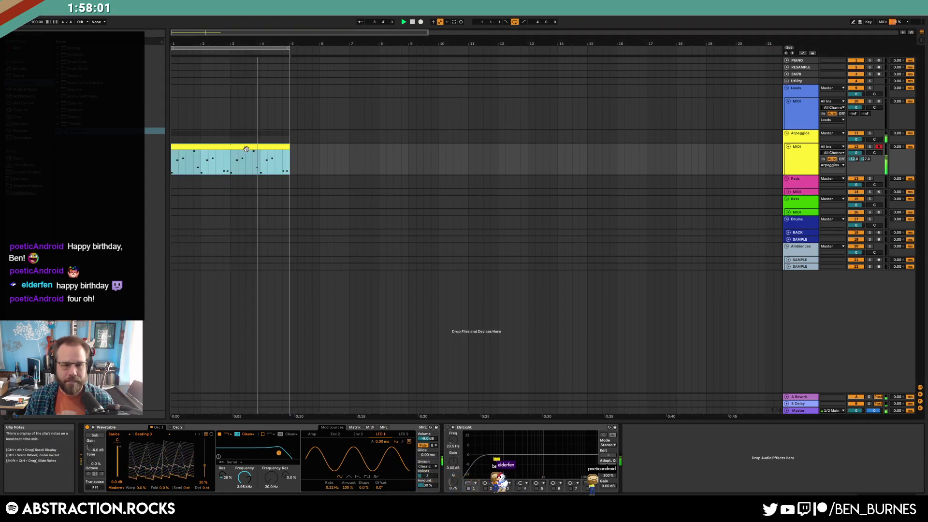
{"action": "double_click", "coordinate": [249, 152]}
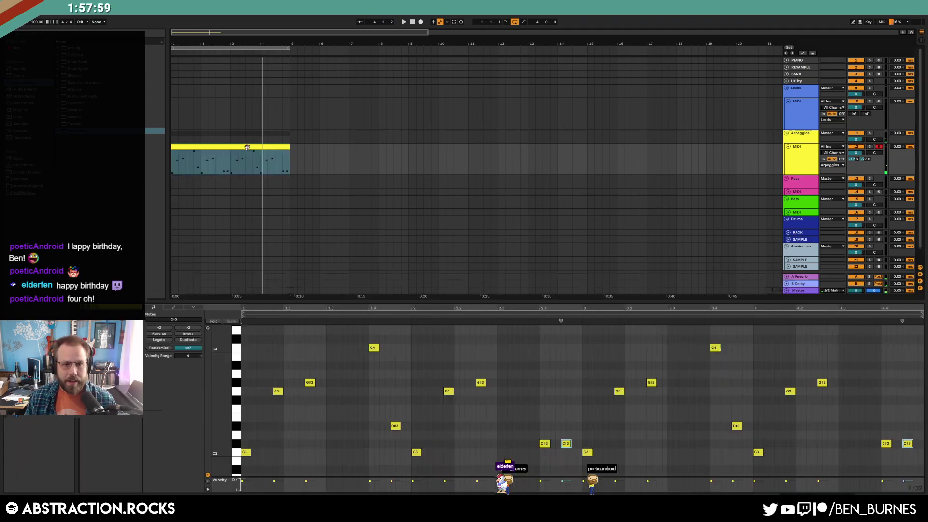
{"action": "left_click_drag", "start_coordinate": [791, 392], "coordinate": [810, 382]}
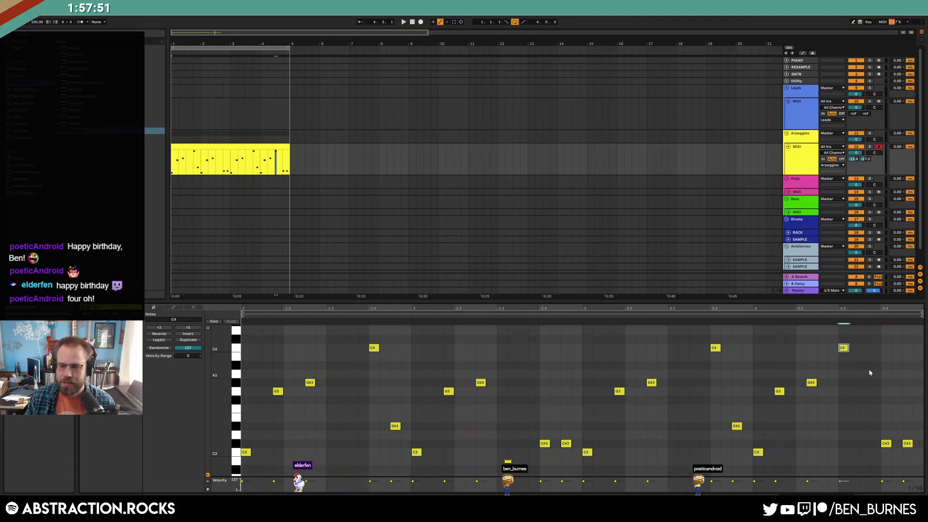
{"action": "left_click_drag", "start_coordinate": [887, 445], "coordinate": [878, 433]}
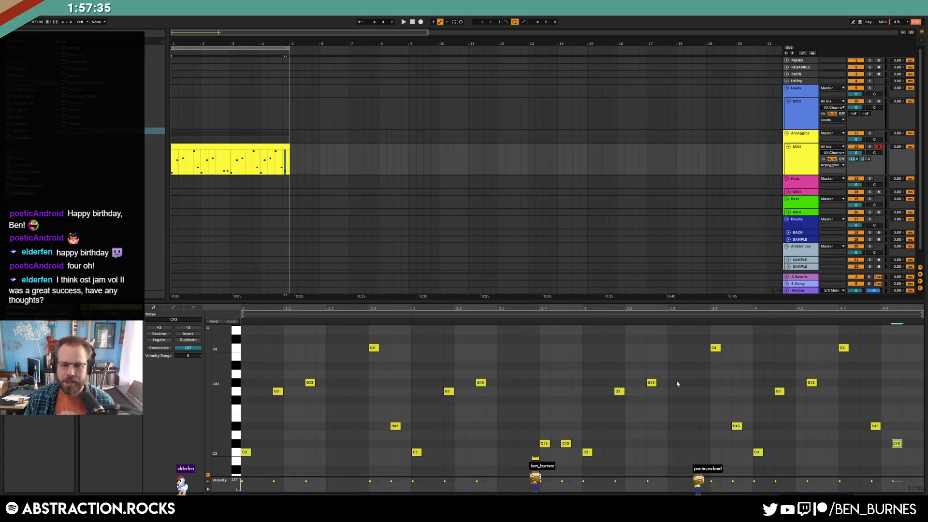
{"action": "left_click_drag", "start_coordinate": [718, 348], "coordinate": [701, 353]}
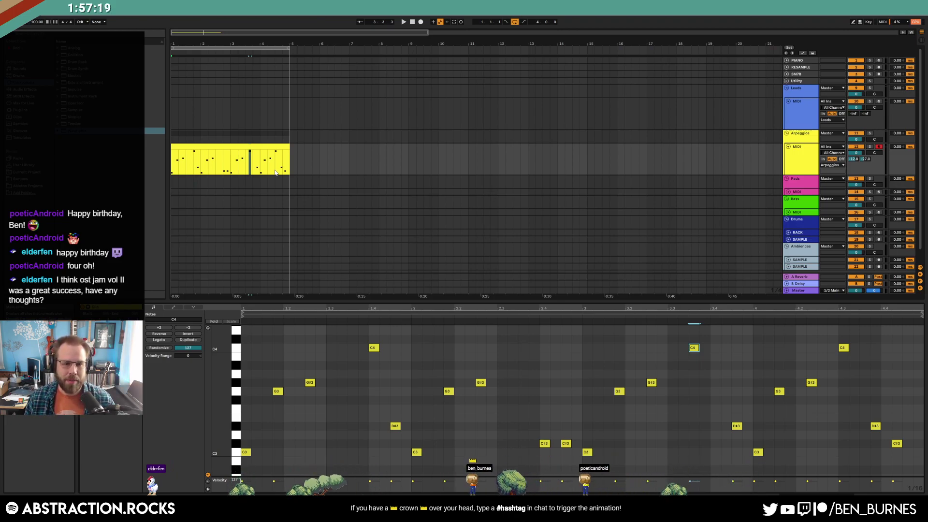
{"action": "left_click", "coordinate": [269, 144]}
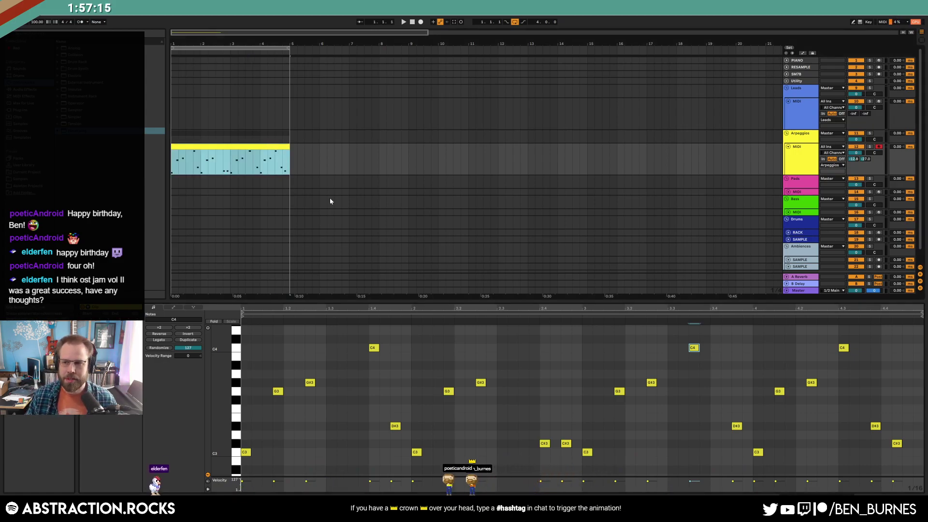
{"action": "key", "text": "space"}
Change the wavetable of Wavetable's oscillator 1 to FM Fold during playback
{"action": "key", "text": "shift+Tab"}
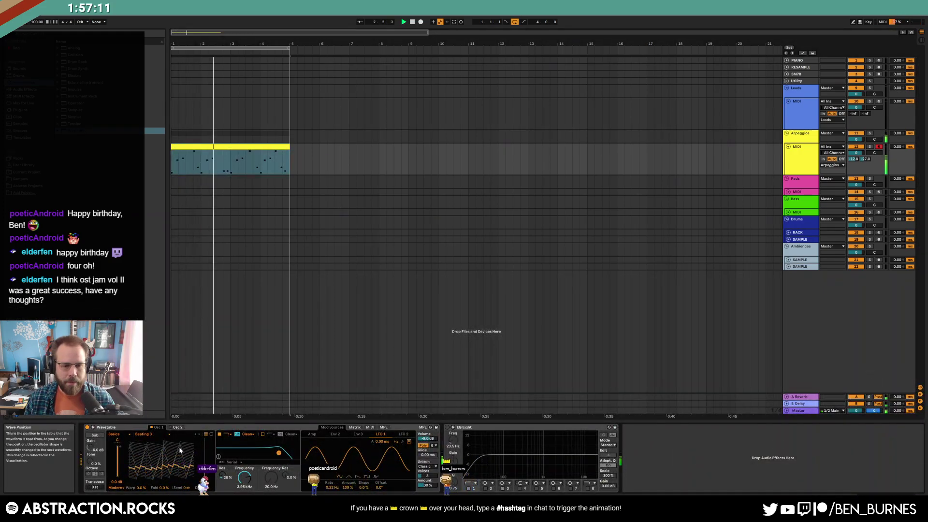
{"action": "left_click", "coordinate": [158, 434]}
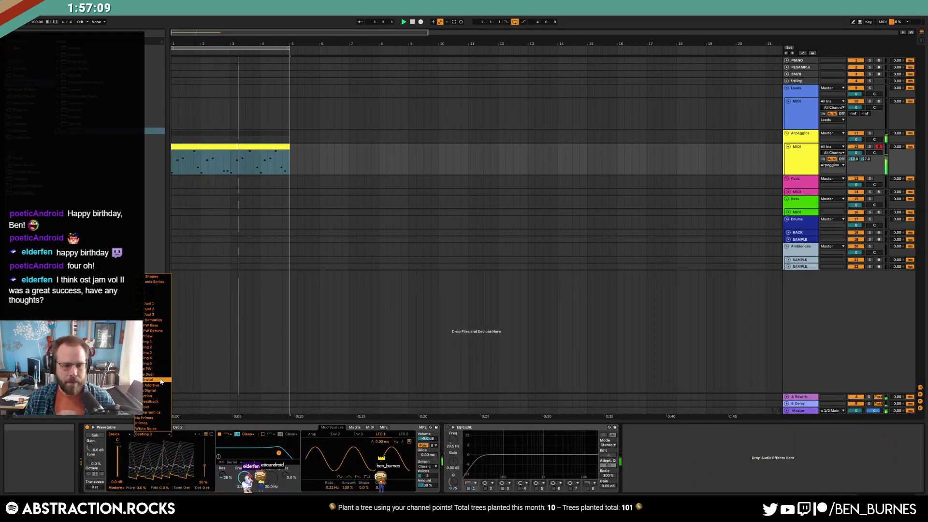
{"action": "left_click", "coordinate": [154, 298]}
{"action": "left_click", "coordinate": [161, 435]}
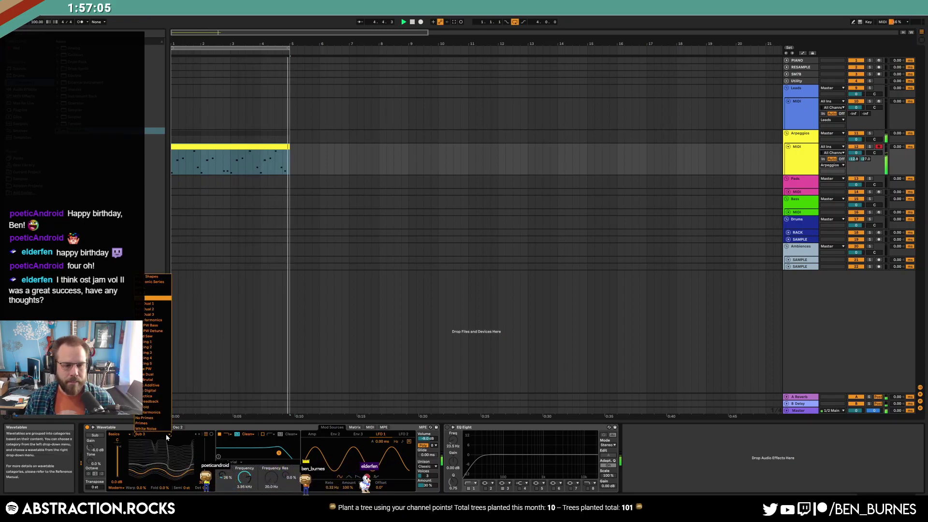
{"action": "left_click", "coordinate": [161, 410]}
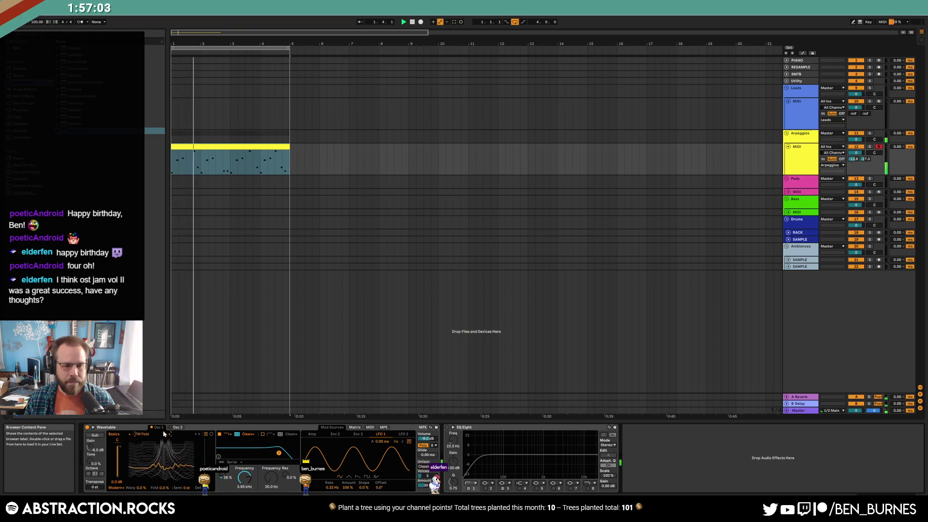
Shift the last two notes of the arpeggio's bar 4, D#3 and C#3, one sixteenth later and play the clip
{"action": "double_click", "coordinate": [235, 145]}
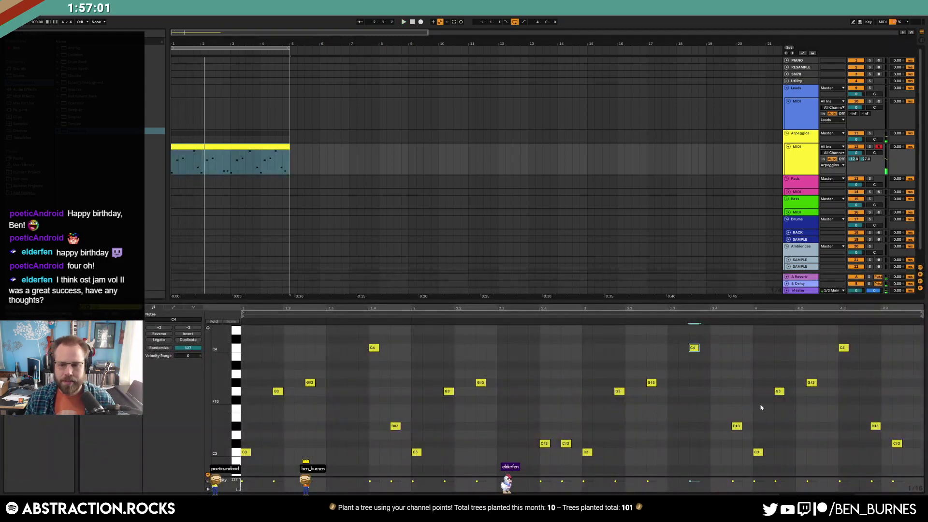
{"action": "left_click", "coordinate": [805, 394]}
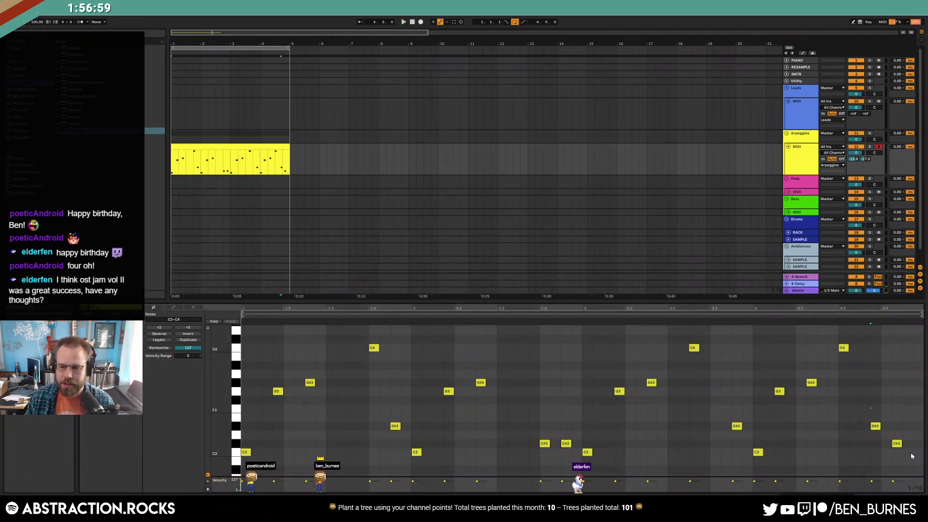
{"action": "left_click_drag", "start_coordinate": [862, 408], "coordinate": [911, 456]}
{"action": "key", "text": "Right"}
{"action": "key", "text": "space"}
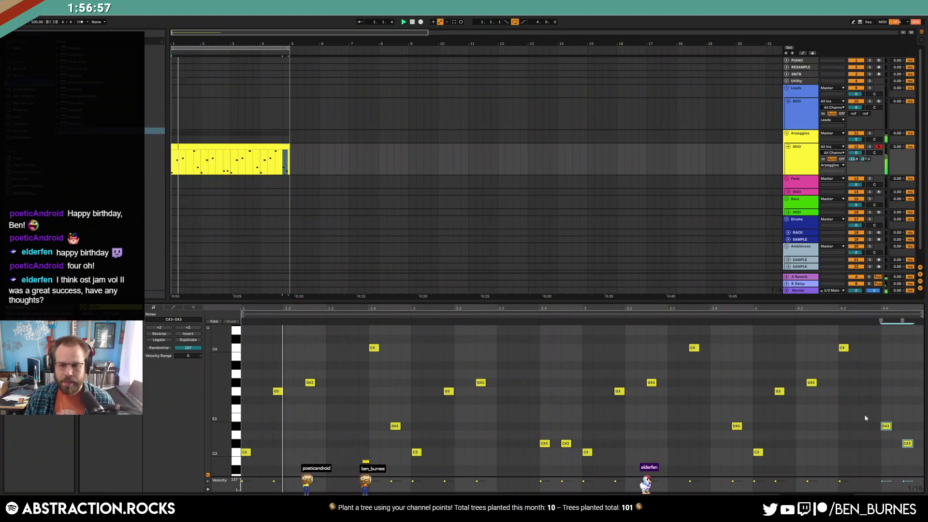
Raise oscillator 1's wave position to about 53% and open Wavetable's modulation matrix
{"action": "key", "text": "shift+Tab"}
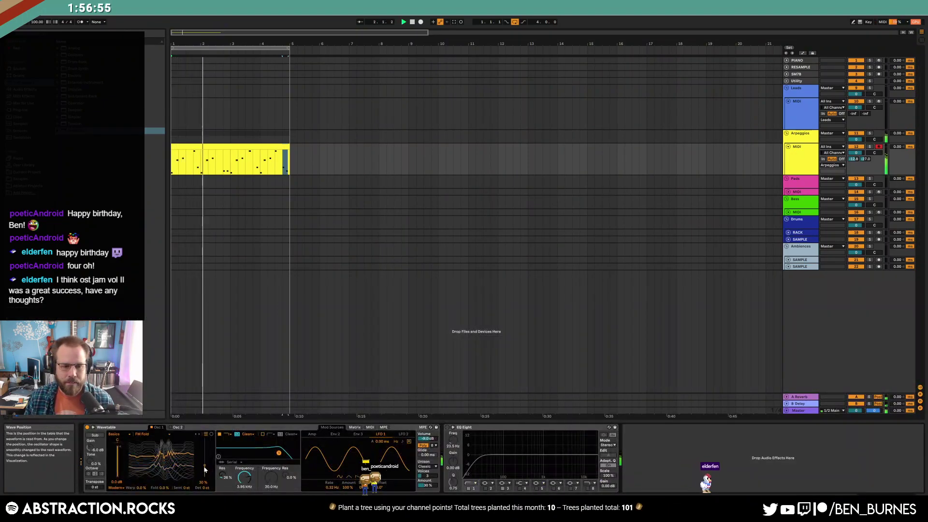
{"action": "left_click", "coordinate": [354, 427]}
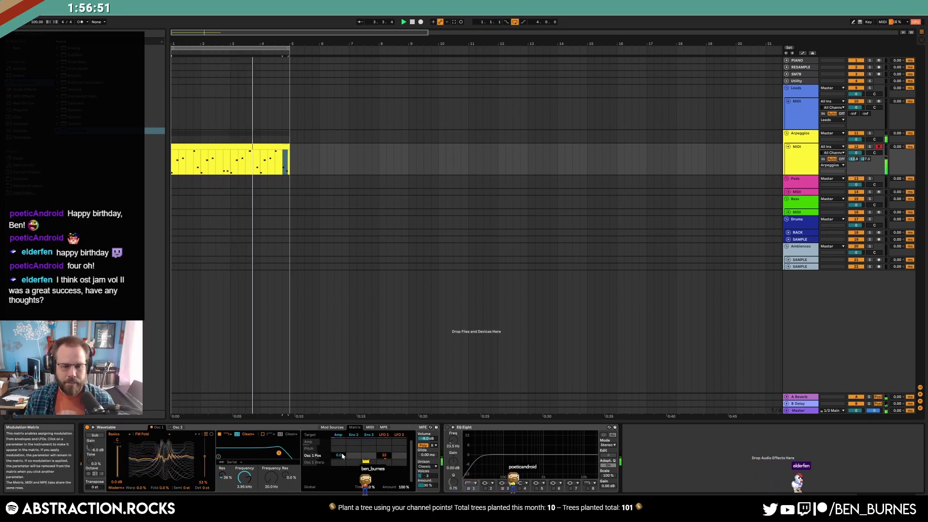
Shift the G3, G#3 and C4 notes in bar 4 of the arpeggio one sixteenth later
{"action": "double_click", "coordinate": [270, 145]}
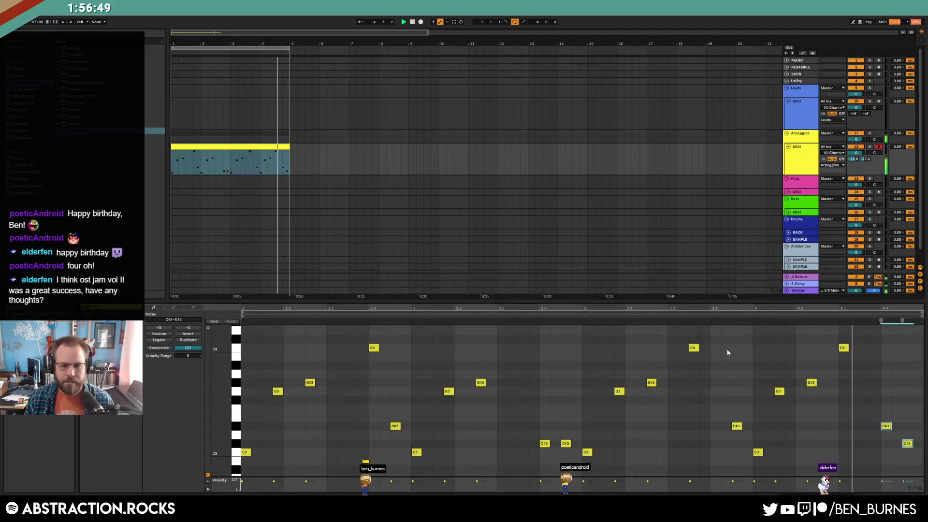
{"action": "left_click_drag", "start_coordinate": [772, 357], "coordinate": [824, 405]}
{"action": "key", "text": "Right"}
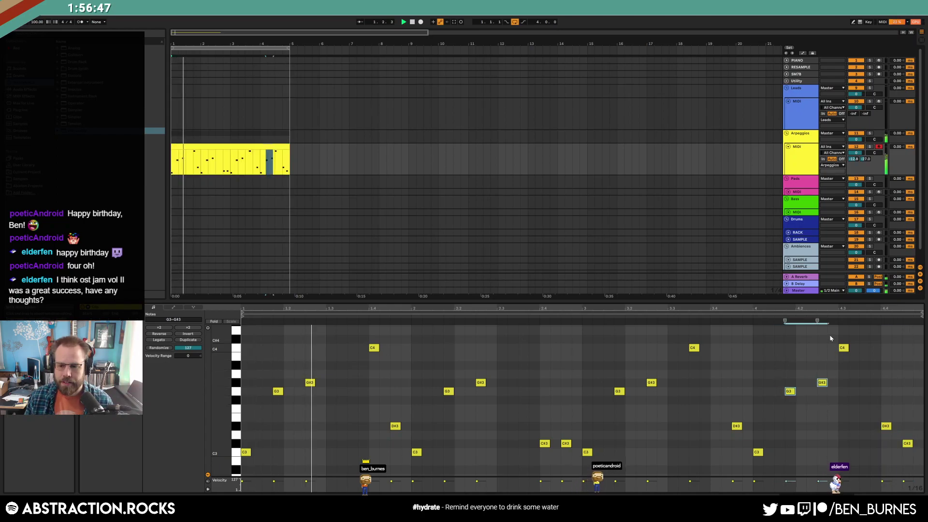
{"action": "left_click_drag", "start_coordinate": [844, 347], "coordinate": [854, 347]}
{"action": "key", "text": "shift+Tab"}
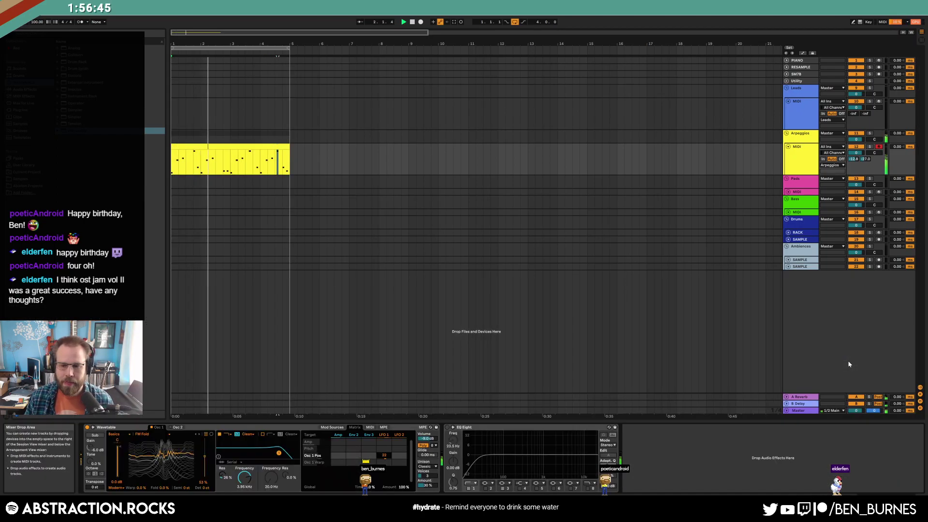
Load the VMH1 Bassdrums 100 sample onto the C1 pad of the Drum Rack on the RACK track
{"action": "left_click", "coordinate": [788, 232]}
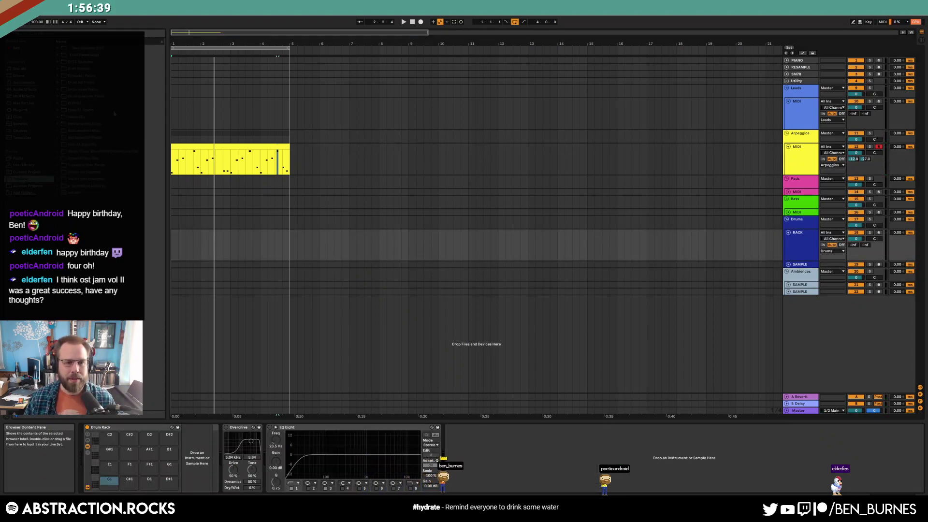
{"action": "left_click", "coordinate": [58, 96]}
{"action": "left_click_drag", "start_coordinate": [163, 75], "coordinate": [172, 132]}
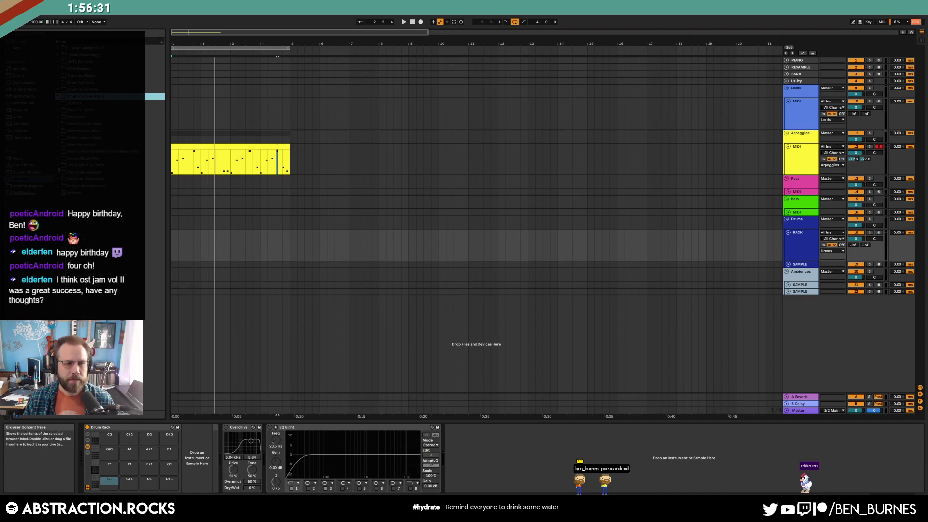
{"action": "left_click", "coordinate": [57, 144]}
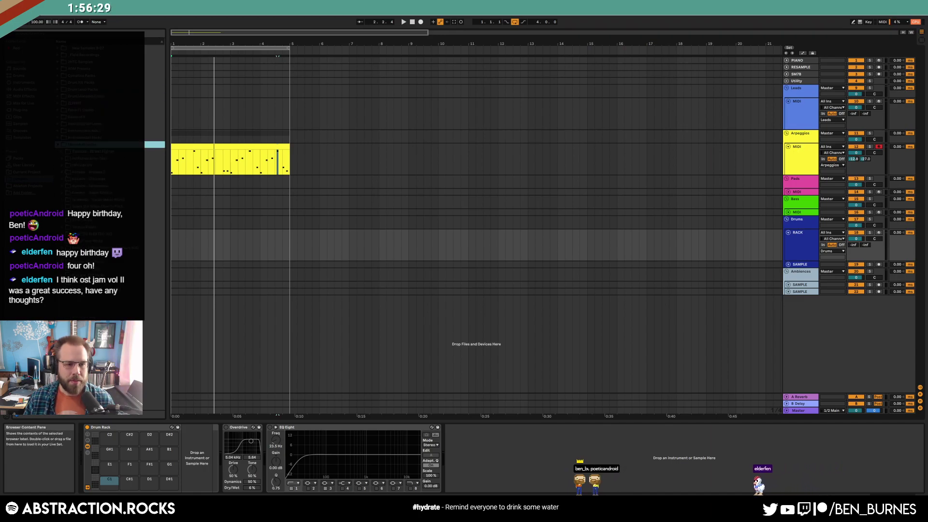
{"action": "left_click", "coordinate": [97, 241]}
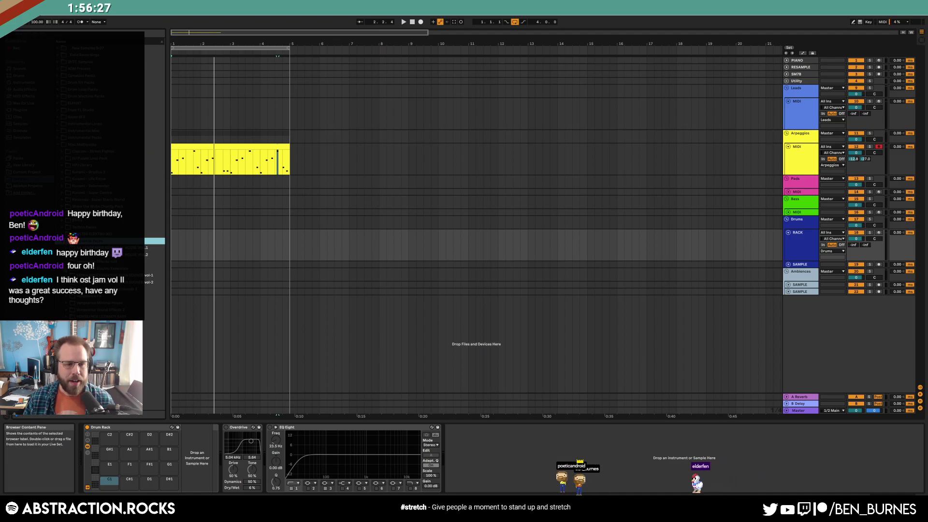
{"action": "left_click", "coordinate": [97, 283]}
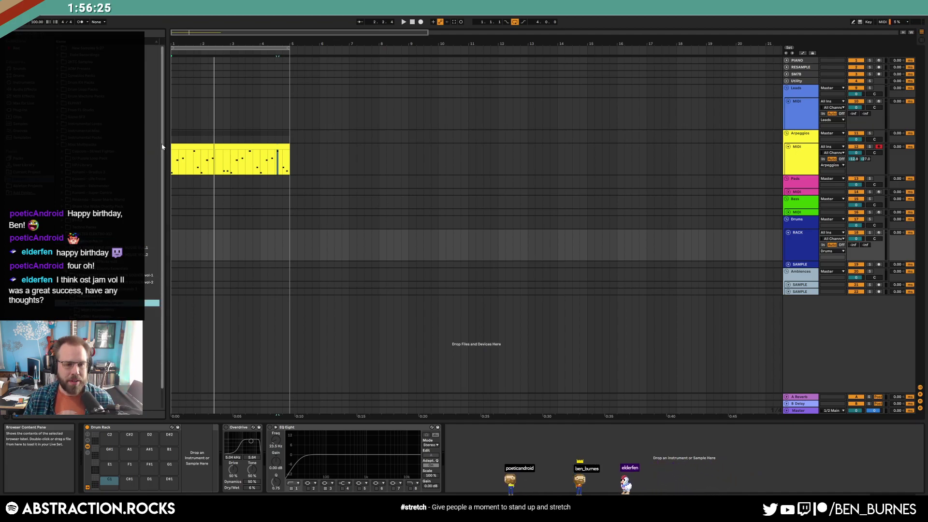
{"action": "scroll", "coordinate": [163, 85], "scroll_direction": "up", "scroll_amount": 2}
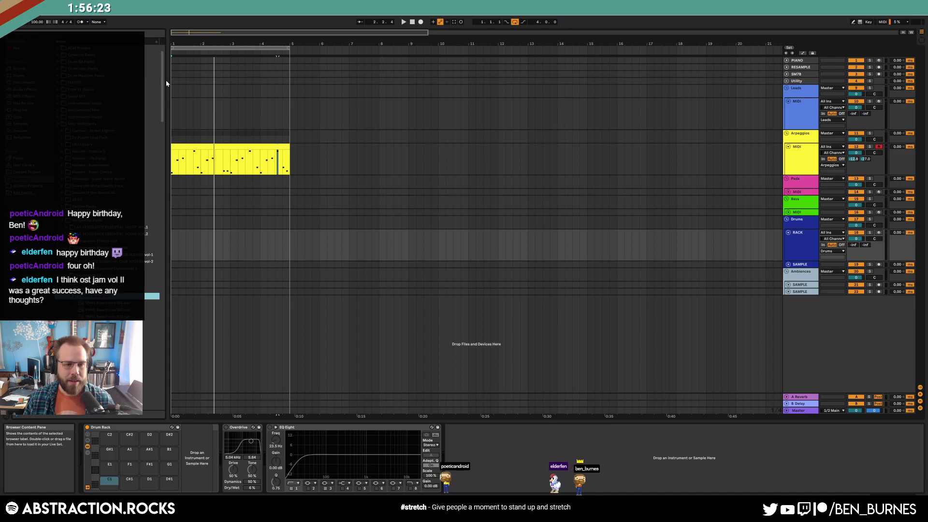
{"action": "scroll", "coordinate": [150, 228], "scroll_direction": "down", "scroll_amount": 5}
{"action": "left_click", "coordinate": [150, 237]}
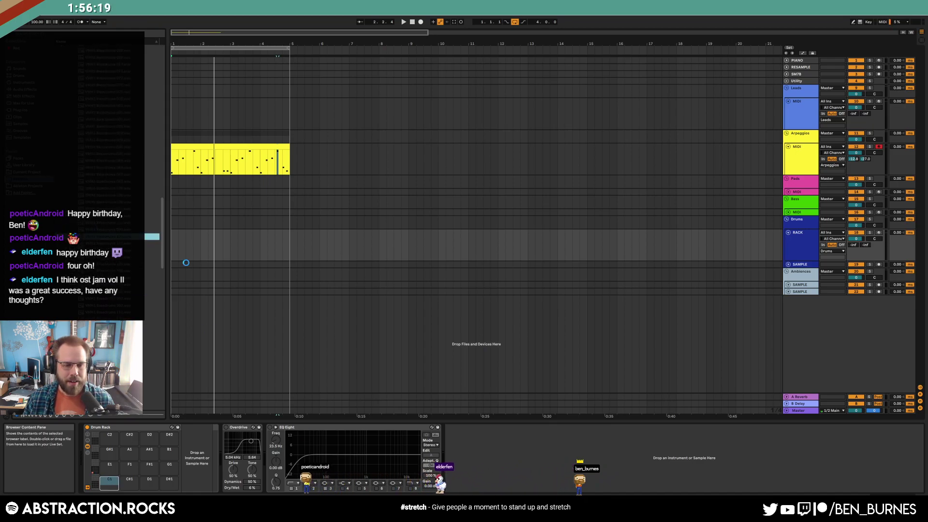
{"action": "key", "text": "Return"}
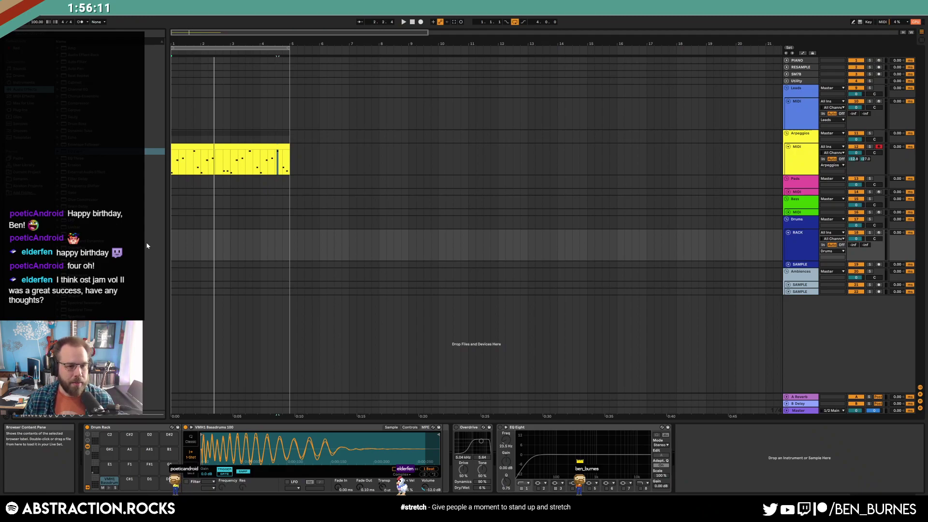
Insert an Overdrive after the bass drum sample inside the Drum Rack and lower its frequency to about 489 Hz
{"action": "left_click_drag", "start_coordinate": [87, 248], "coordinate": [480, 459]}
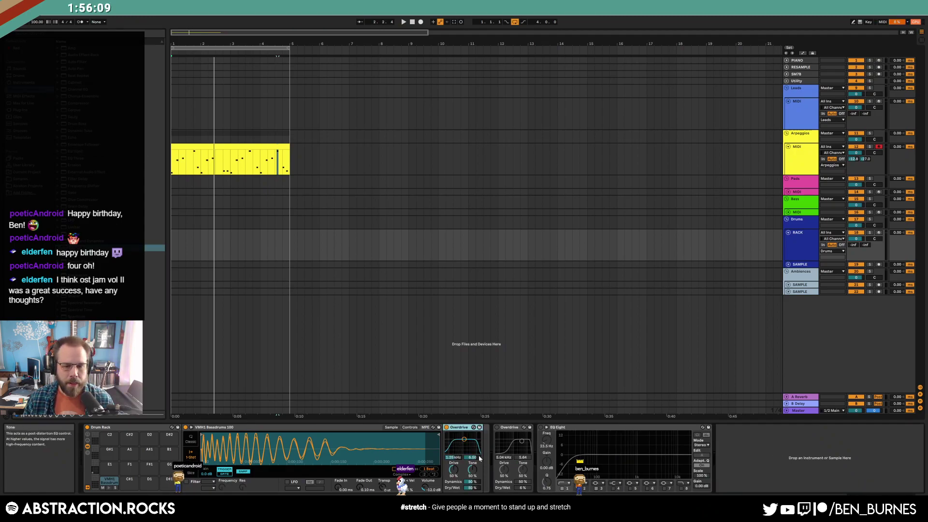
{"action": "key", "text": "space"}
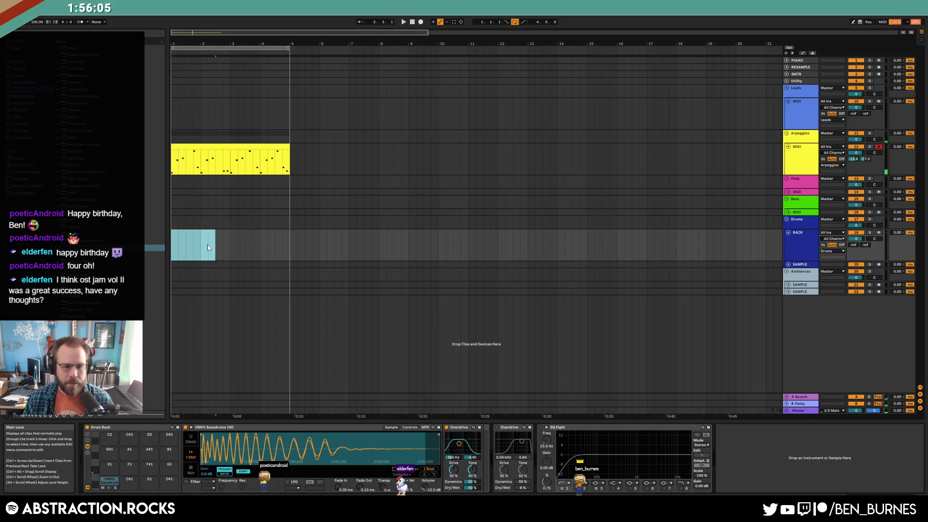
Create a one-bar MIDI clip at bar 1 of the RACK track with a bass drum hit on every beat
{"action": "left_click_drag", "start_coordinate": [208, 248], "coordinate": [201, 245]}
{"action": "key", "text": "ctrl+shift+m"}
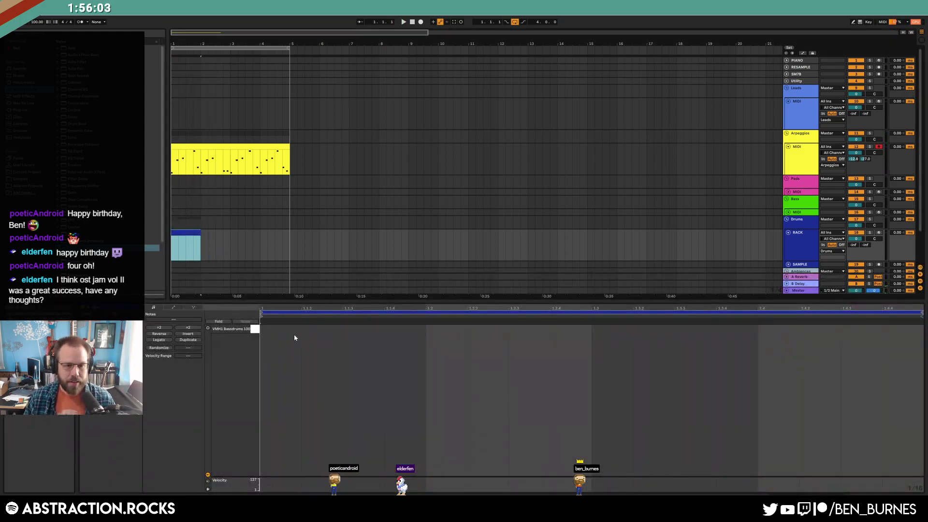
{"action": "double_click", "coordinate": [285, 328]}
{"action": "double_click", "coordinate": [428, 332]}
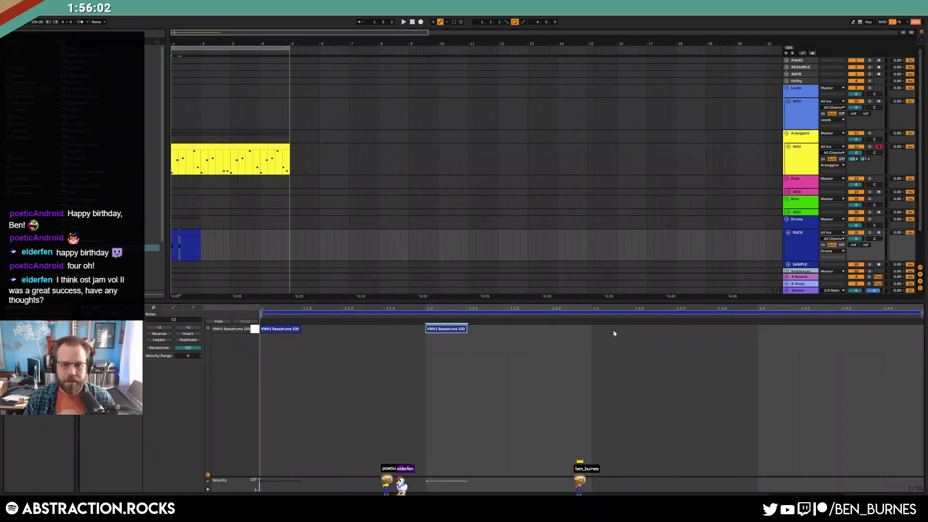
{"action": "double_click", "coordinate": [759, 330]}
Extend the bass drum clip to four bars and play it back with the arpeggio
{"action": "key", "text": "shift+Tab"}
{"action": "left_click_drag", "start_coordinate": [197, 233], "coordinate": [290, 234]}
{"action": "key", "text": "space"}
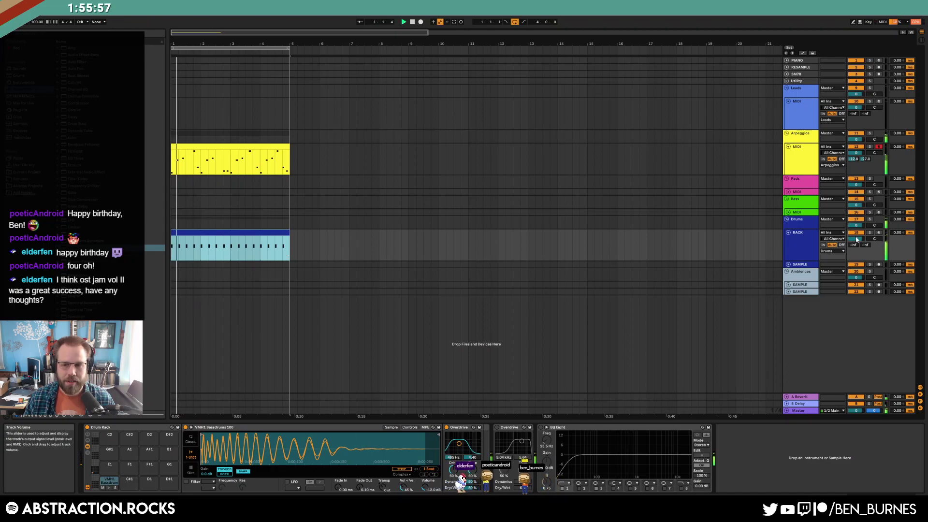
Shorten the playback region of the bass drum sample and lengthen its fade-out while the loop plays
{"action": "left_click_drag", "start_coordinate": [359, 488], "coordinate": [360, 466]}
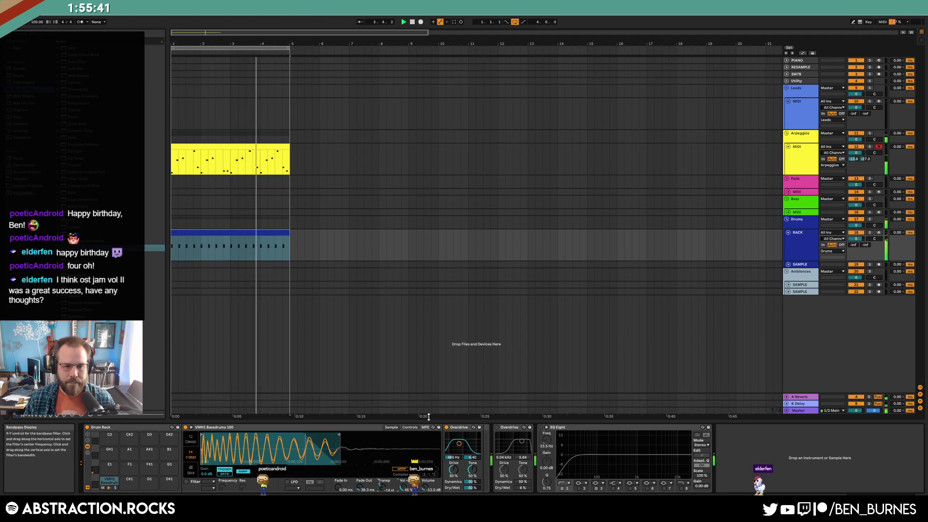
Inspect the amplitude envelope of the Wavetable on the arpeggio track
{"action": "left_click", "coordinate": [263, 165]}
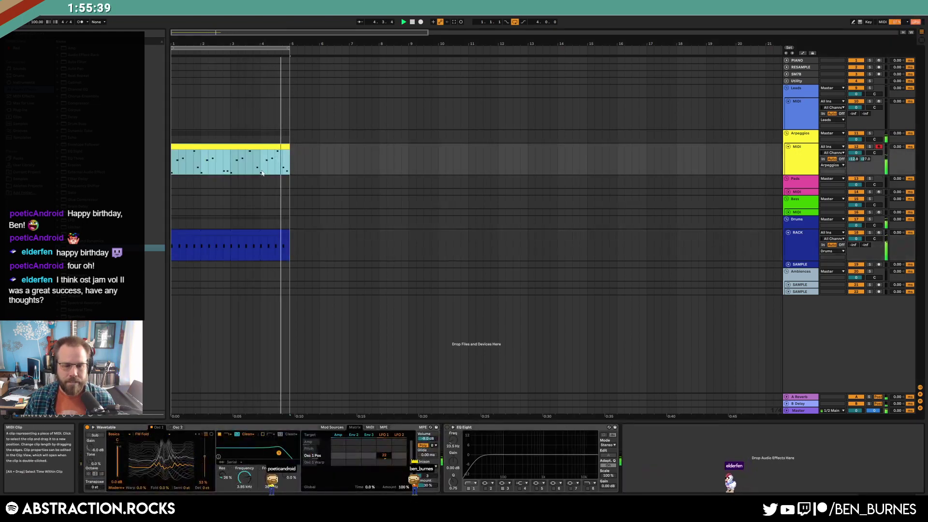
{"action": "left_click", "coordinate": [332, 427]}
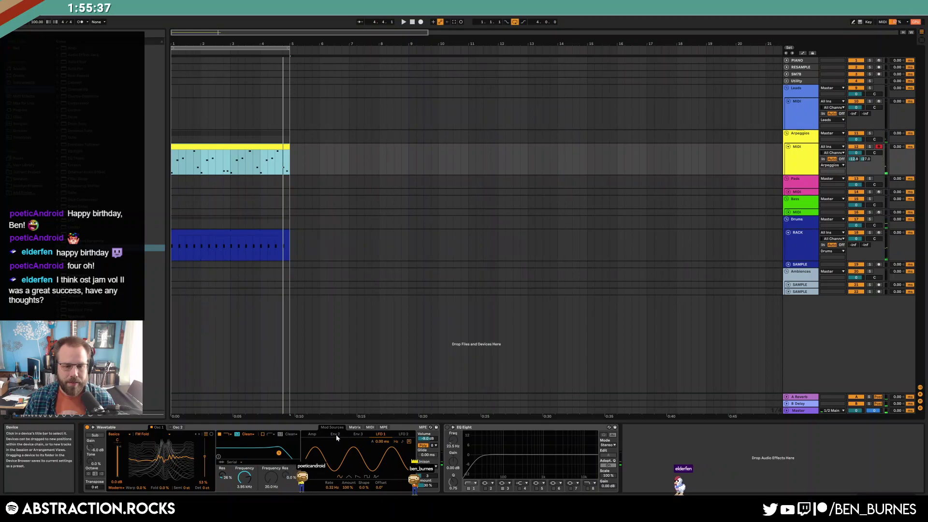
{"action": "left_click", "coordinate": [311, 434]}
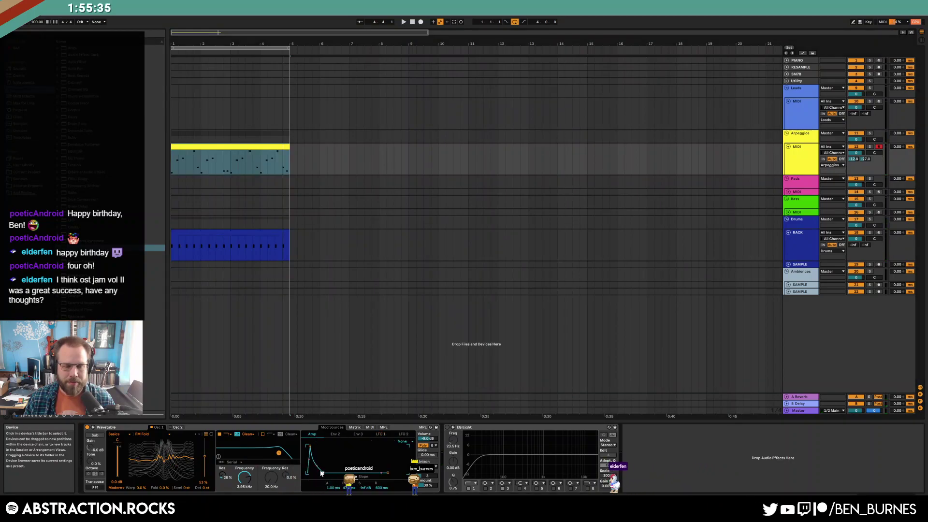
Raise the drive of the bass drum's first Overdrive, then enable the sample's filter and lower its cutoff to about 603 Hz
{"action": "left_click", "coordinate": [234, 241]}
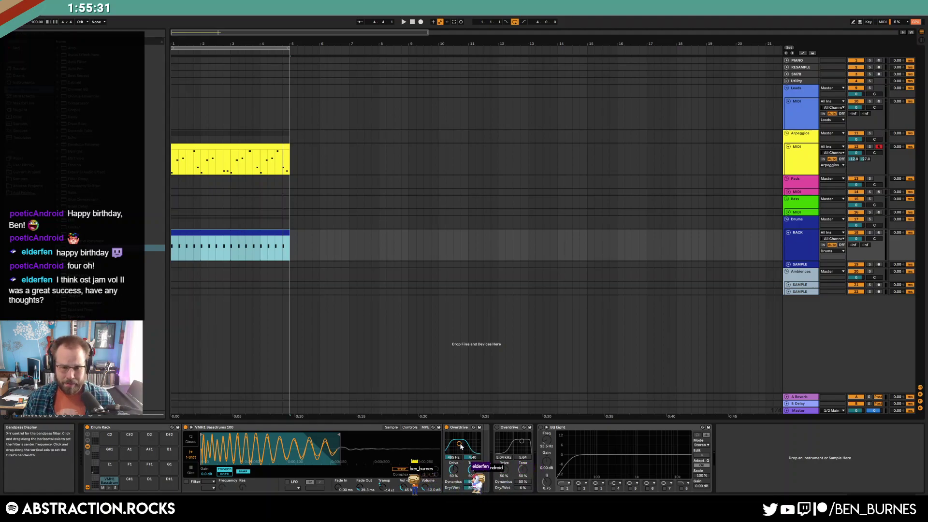
{"action": "left_click", "coordinate": [454, 470]}
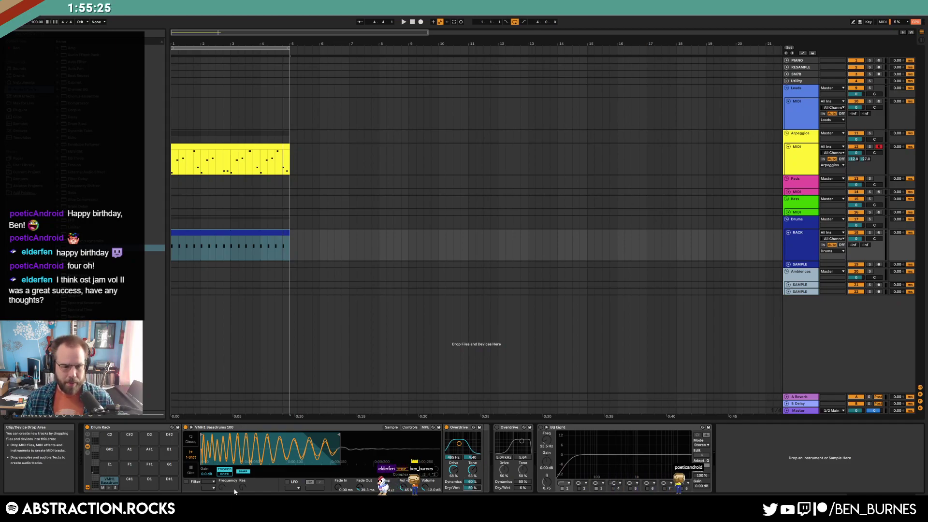
{"action": "left_click", "coordinate": [186, 482]}
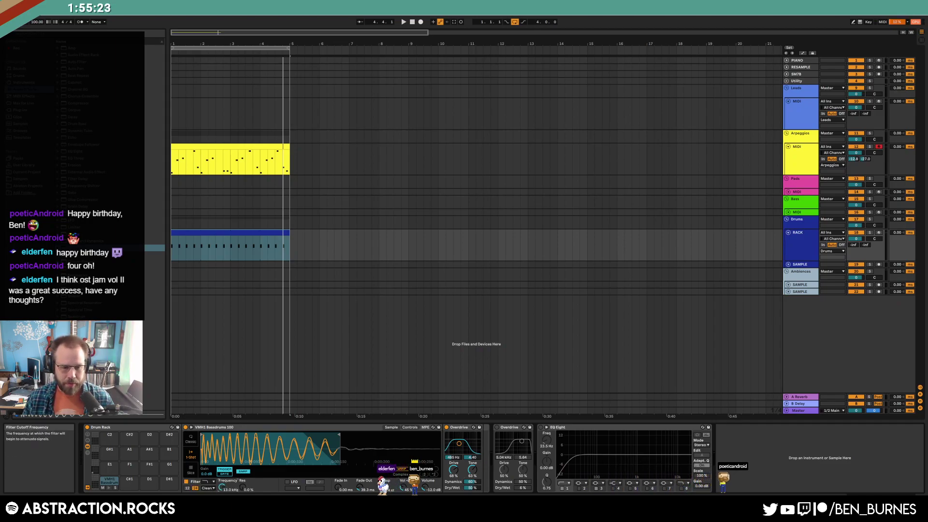
{"action": "left_click_drag", "start_coordinate": [223, 490], "coordinate": [223, 507]}
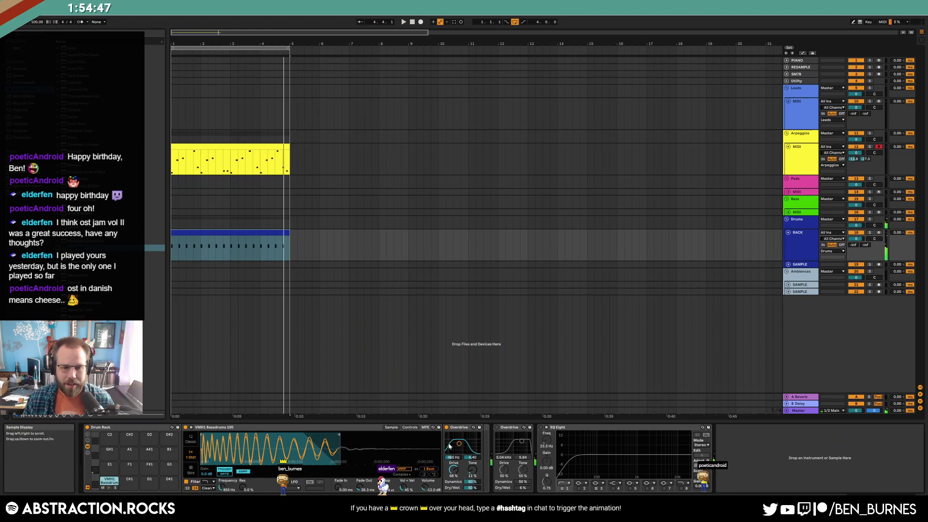
Lower the first Overdrive's frequency to about 131 Hz, audition the bass drum, and play the loop
{"action": "left_click_drag", "start_coordinate": [454, 447], "coordinate": [452, 447]}
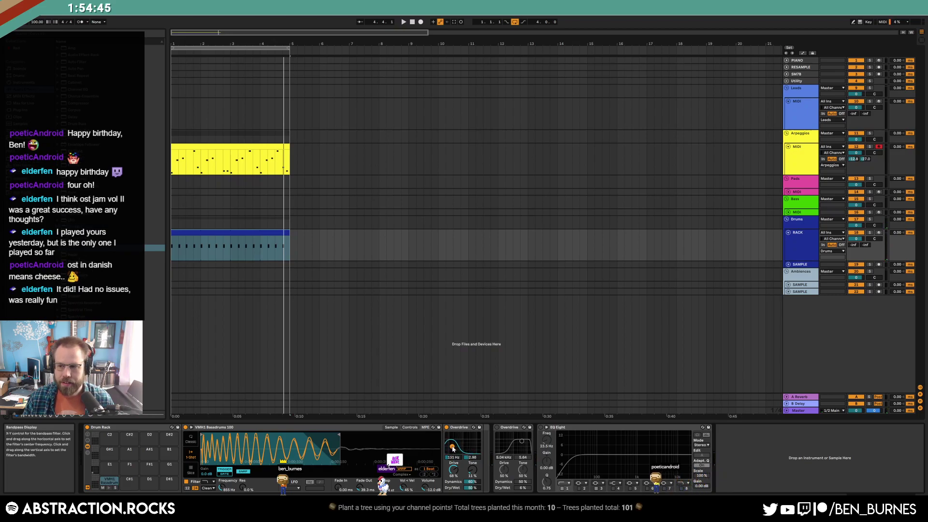
{"action": "left_click", "coordinate": [110, 489]}
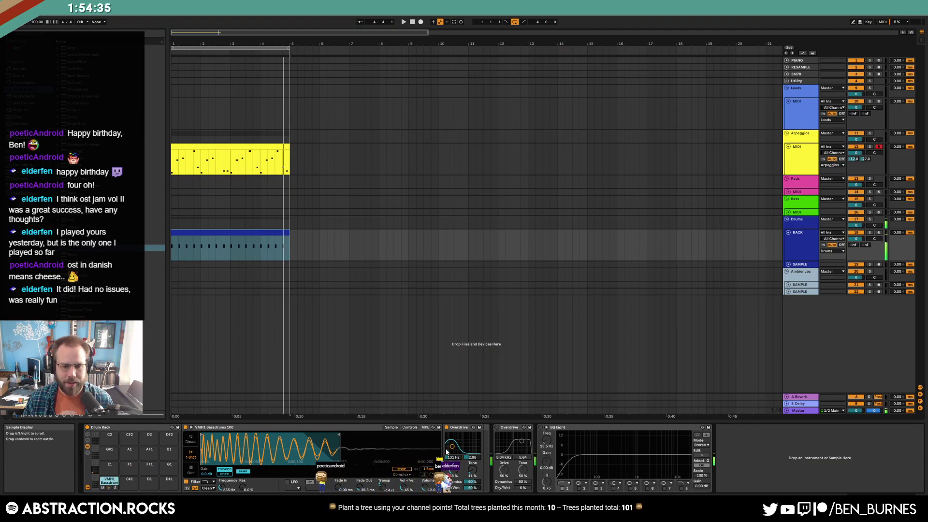
{"action": "left_click_drag", "start_coordinate": [452, 446], "coordinate": [455, 446]}
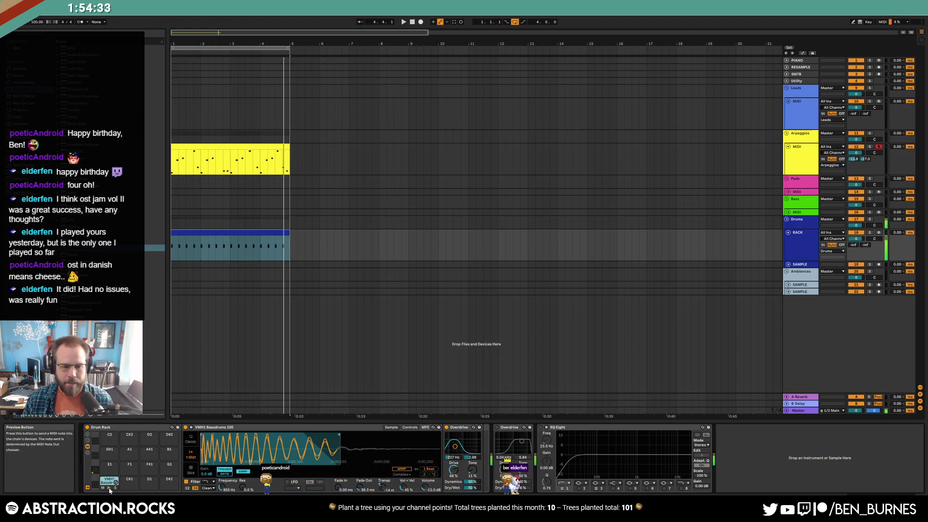
{"action": "left_click_drag", "start_coordinate": [455, 446], "coordinate": [452, 446]}
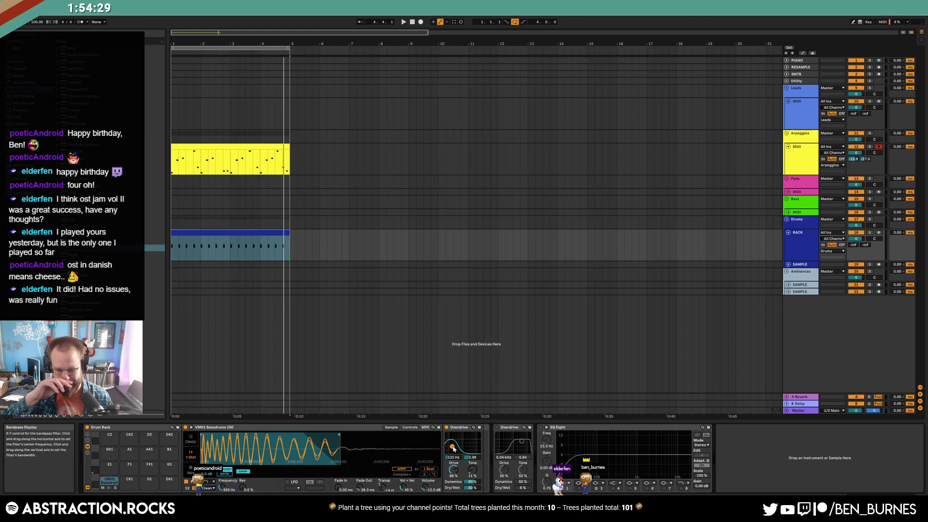
{"action": "key", "text": "space"}
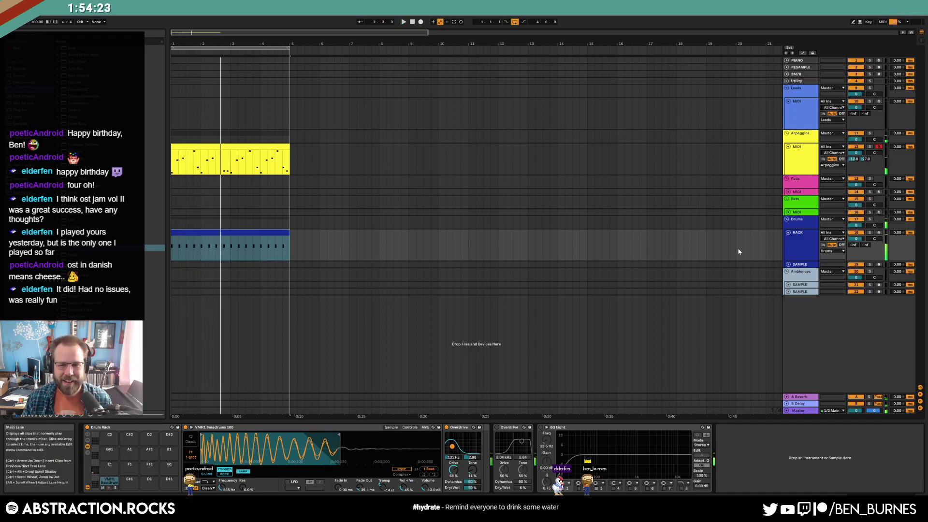
Unfold the Bass group's MIDI track, select the RACK track, and open the closed hats folder in the sample library
{"action": "left_click", "coordinate": [788, 212]}
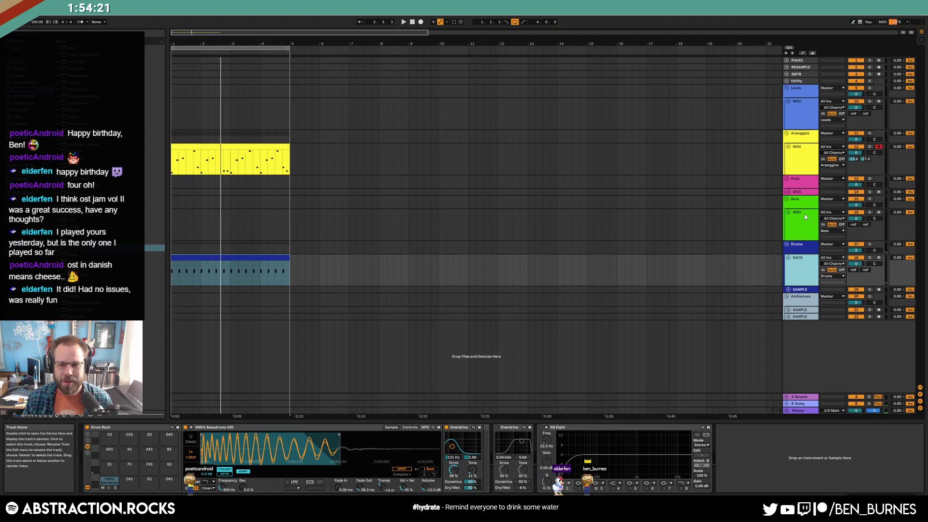
{"action": "left_click", "coordinate": [801, 272]}
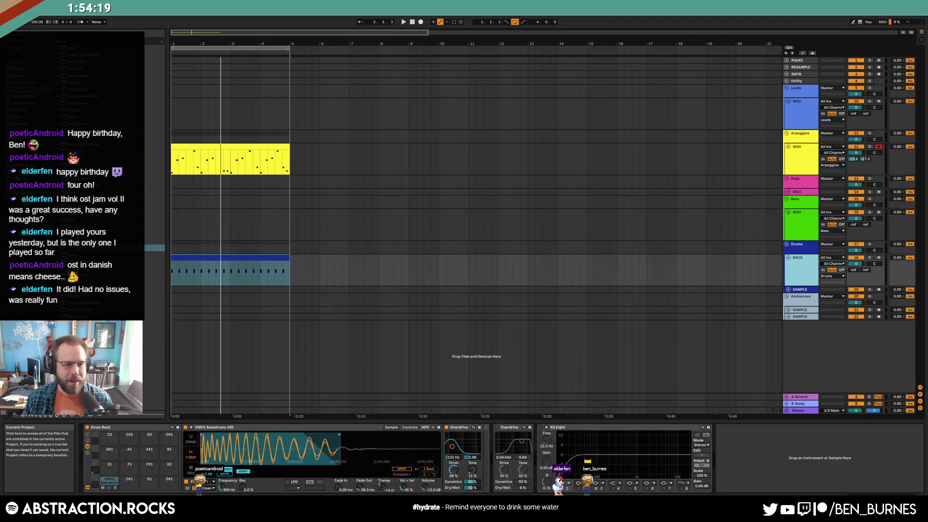
{"action": "left_click", "coordinate": [24, 179]}
{"action": "left_click", "coordinate": [142, 250]}
{"action": "key", "text": "Left"}
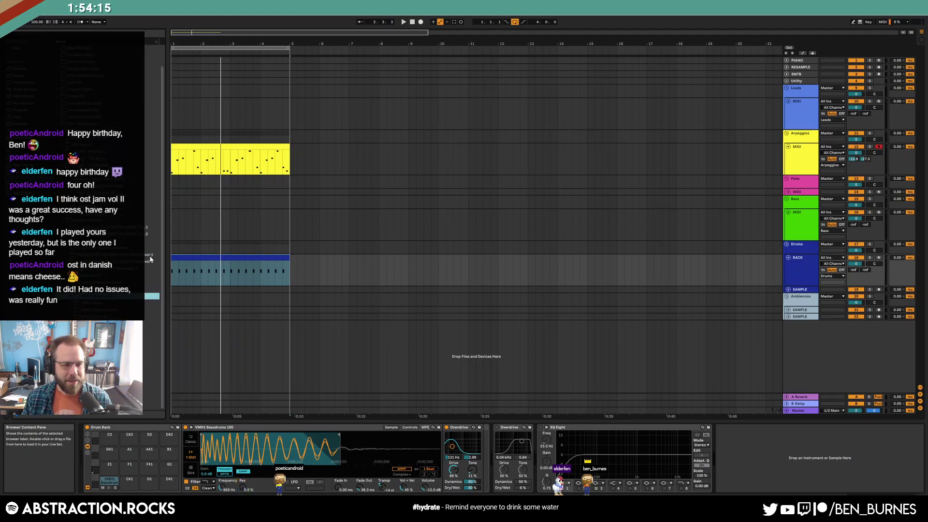
{"action": "key", "text": "Down"}
{"action": "key", "text": "Down"}
{"action": "key", "text": "Down"}
{"action": "key", "text": "Right"}
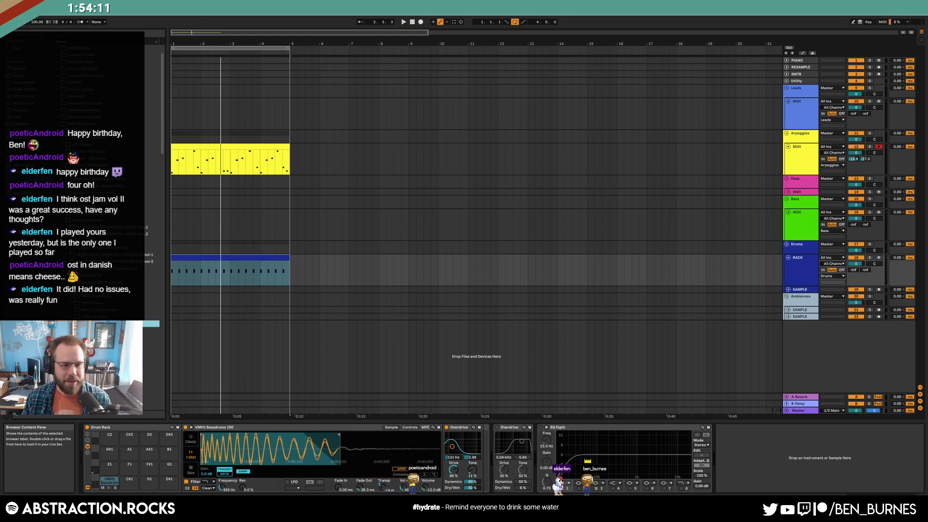
Audition the closed hat samples and load VMH1 Closed Hats 071 onto the E1 pad of the Drum Rack
{"action": "key", "text": "Down"}
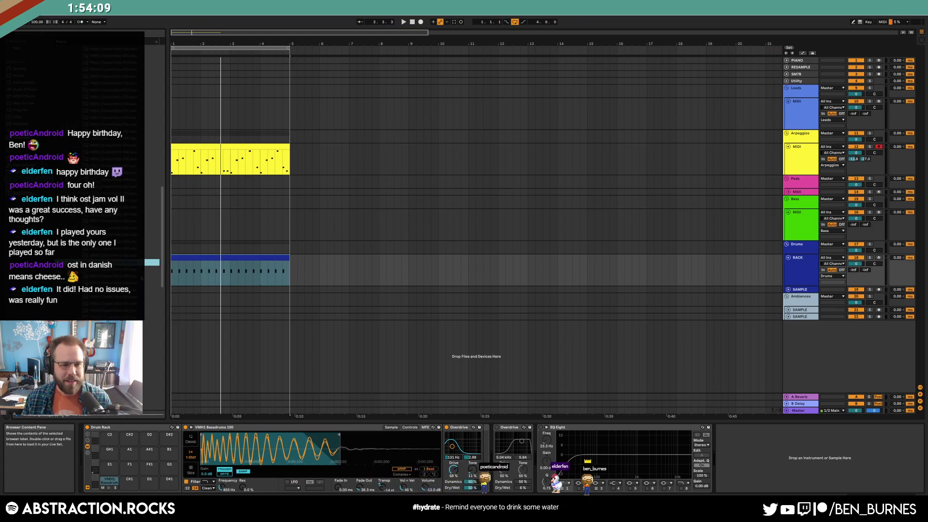
{"action": "key", "text": "Down"}
{"action": "key", "text": "Down"}
{"action": "key", "text": "Down"}
{"action": "key", "text": "Down"}
{"action": "key", "text": "Down"}
{"action": "key", "text": "Down"}
{"action": "key", "text": "Down"}
{"action": "key", "text": "Down"}
{"action": "key", "text": "Down"}
{"action": "key", "text": "Down"}
{"action": "key", "text": "space"}
{"action": "left_click_drag", "start_coordinate": [111, 468], "coordinate": [111, 468]}
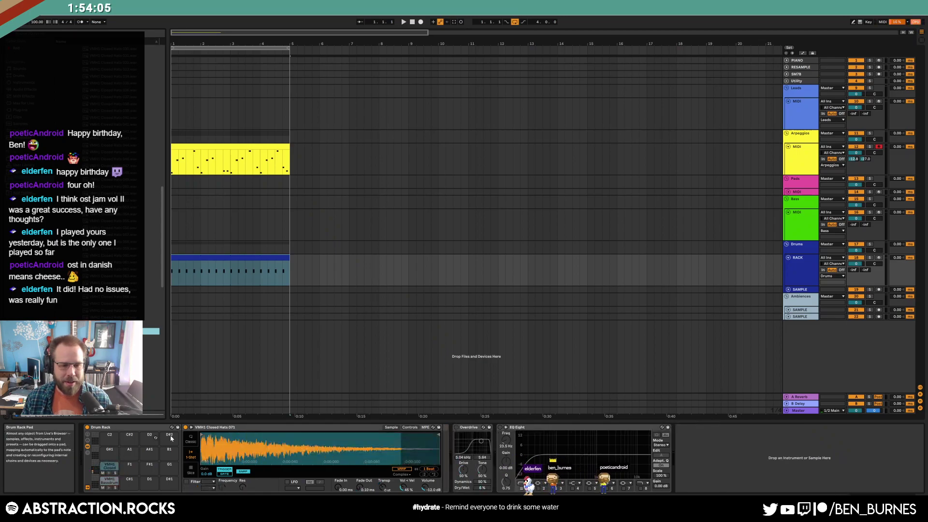
Trim the closed hat sample to its opening portion, lengthen its fade-out, and transpose it up
{"action": "left_click_drag", "start_coordinate": [316, 438], "coordinate": [264, 438]}
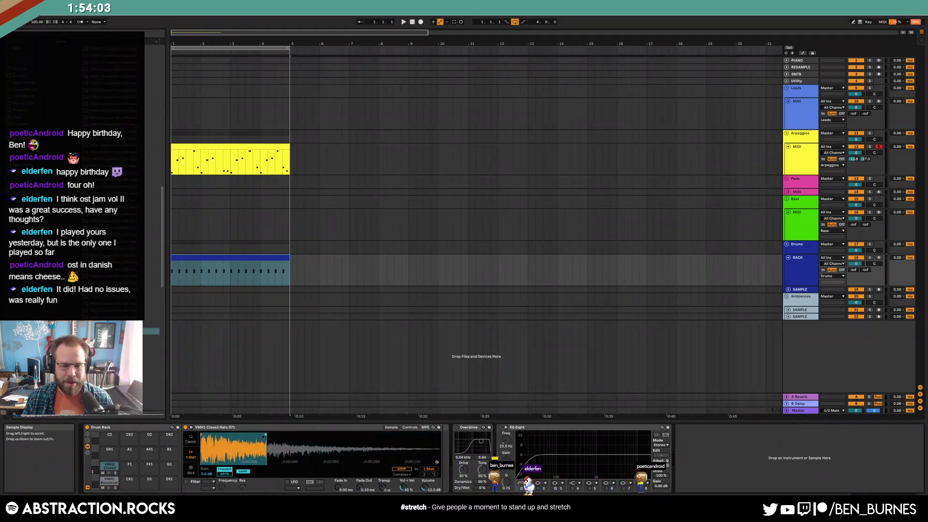
{"action": "left_click_drag", "start_coordinate": [384, 487], "coordinate": [385, 476]}
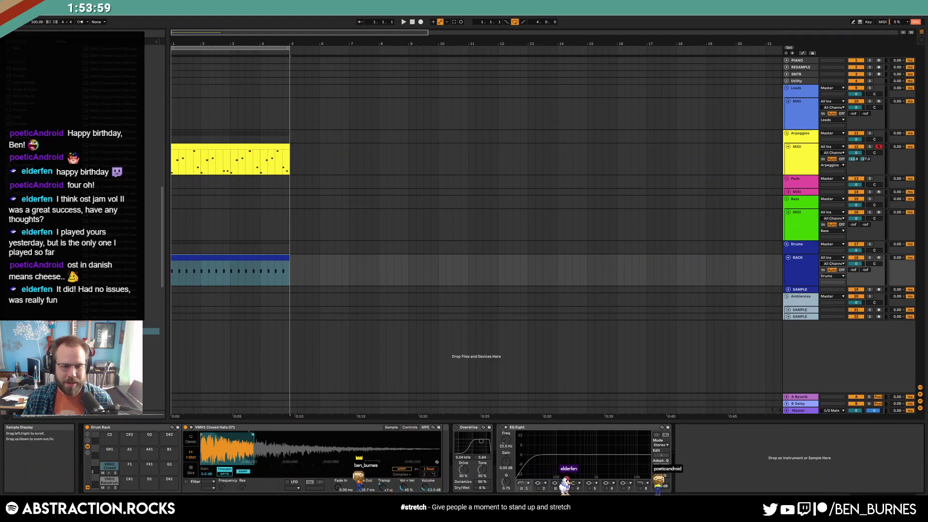
Add a closed hat on the offbeat of every beat in the drum clip and play it back
{"action": "double_click", "coordinate": [225, 254]}
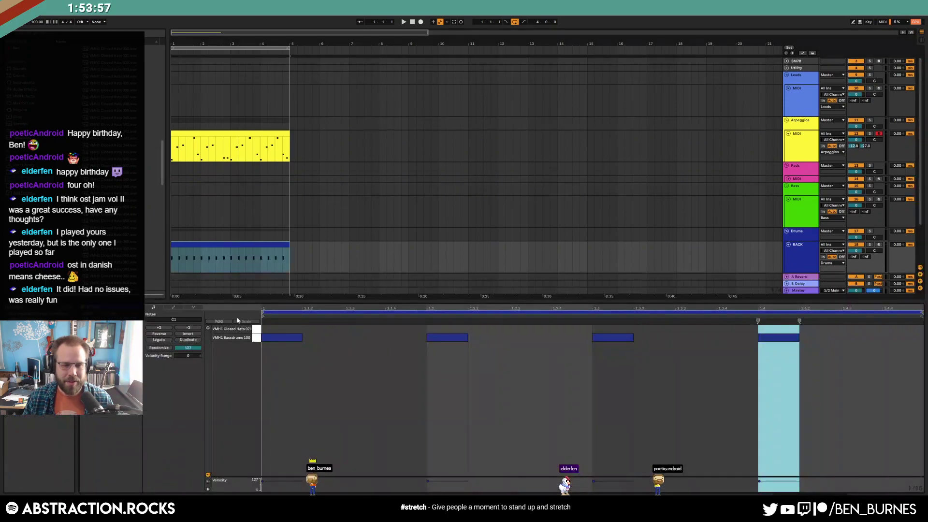
{"action": "double_click", "coordinate": [364, 331]}
{"action": "double_click", "coordinate": [540, 328]}
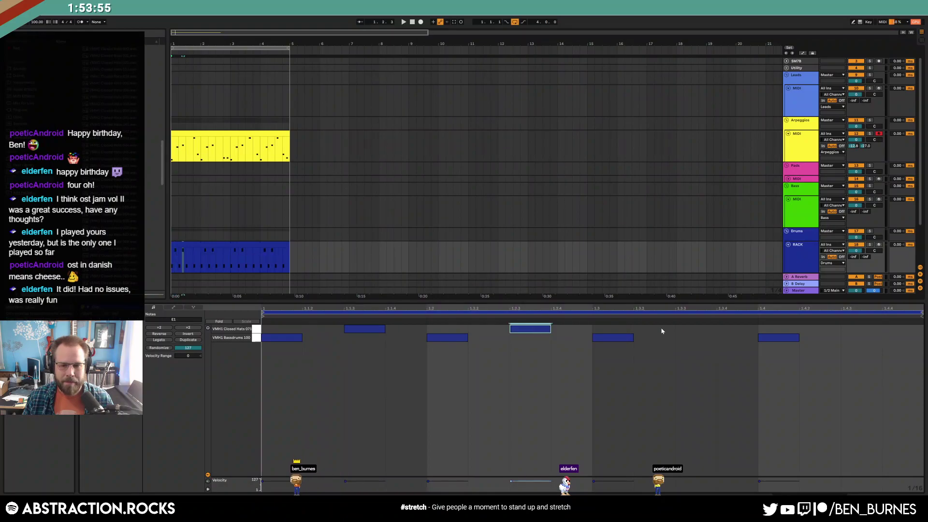
{"action": "double_click", "coordinate": [848, 329]}
{"action": "key", "text": "space"}
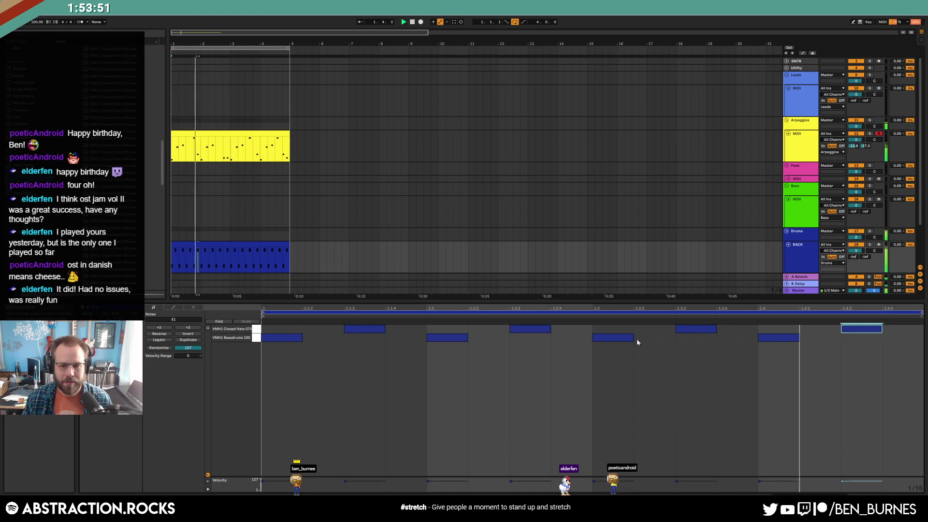
Fill the end of the bar's last beat with extra closed hats, including two 1/32 notes, and play the loop
{"action": "double_click", "coordinate": [813, 330]}
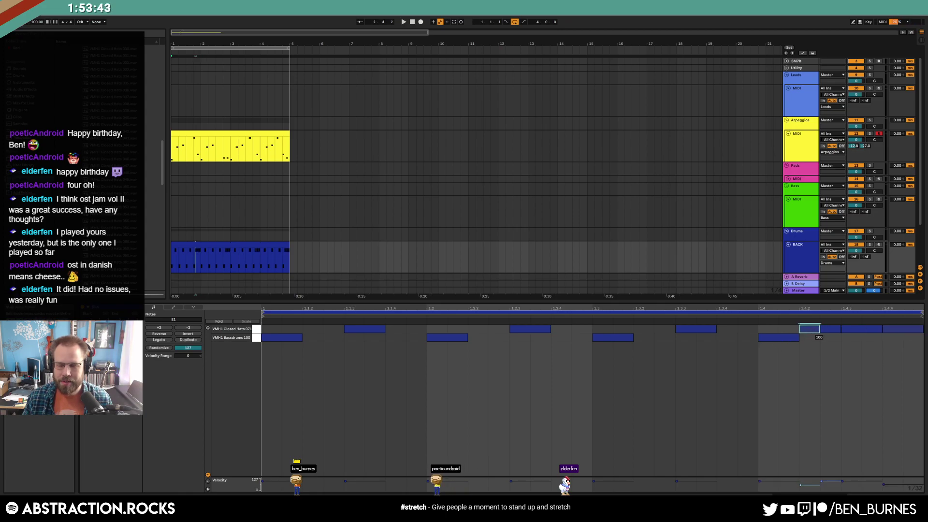
{"action": "key", "text": "shift+Tab"}
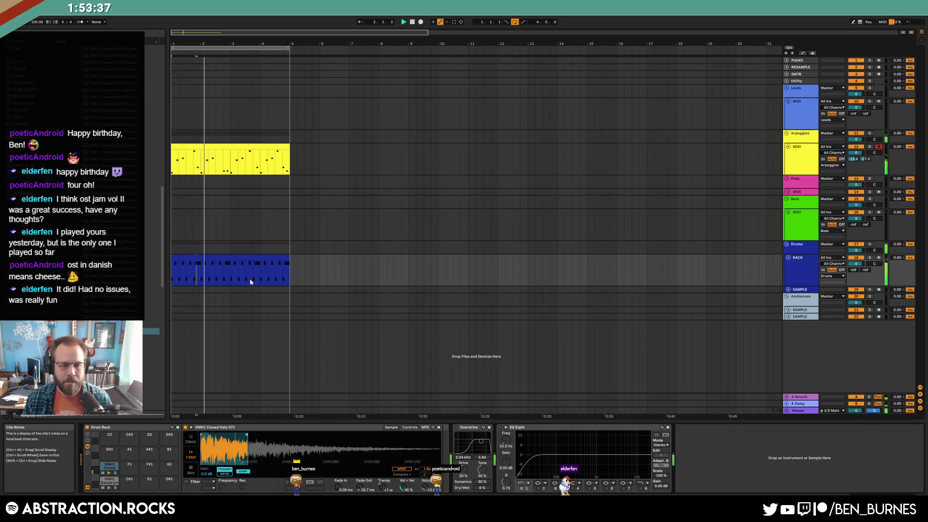
Shorten the bass drum sample further and lengthen its fade-out to about 91 ms
{"action": "left_click", "coordinate": [227, 257]}
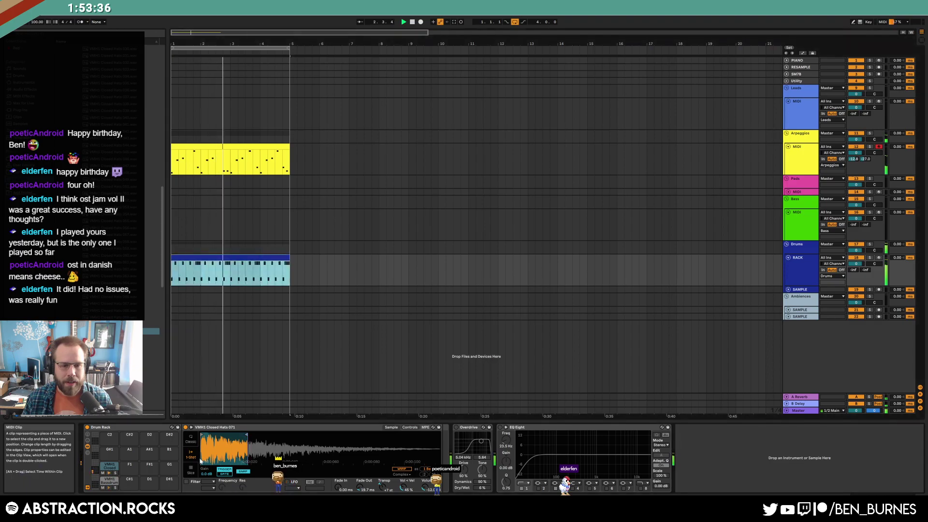
{"action": "left_click", "coordinate": [109, 480]}
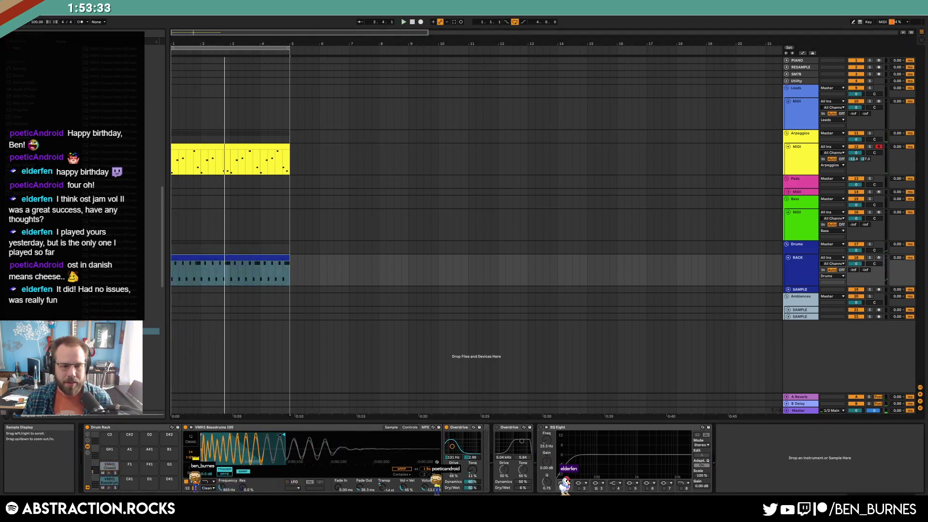
{"action": "key", "text": "space"}
{"action": "left_click_drag", "start_coordinate": [358, 488], "coordinate": [359, 476]}
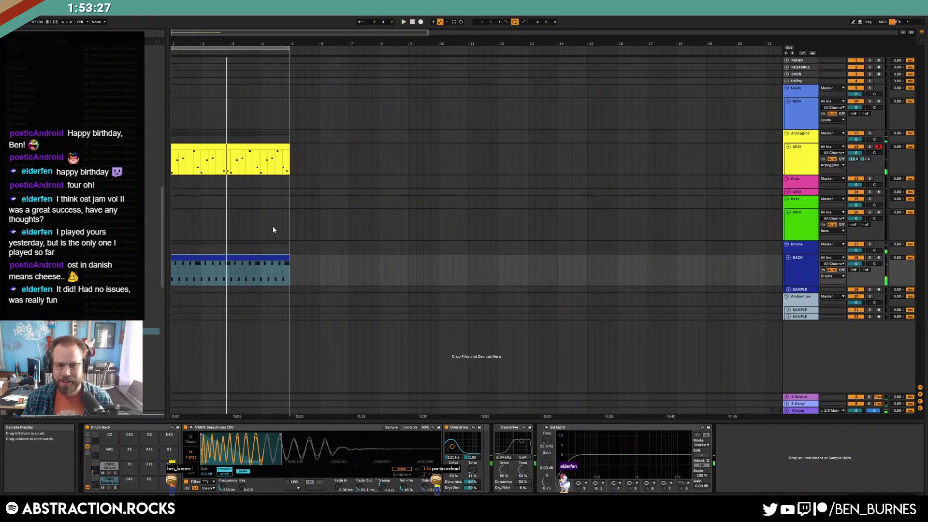
Lower the velocity of all bass drum notes in the drum clip and play the loop
{"action": "double_click", "coordinate": [263, 270]}
{"action": "left_click", "coordinate": [262, 336]}
{"action": "key", "text": "space"}
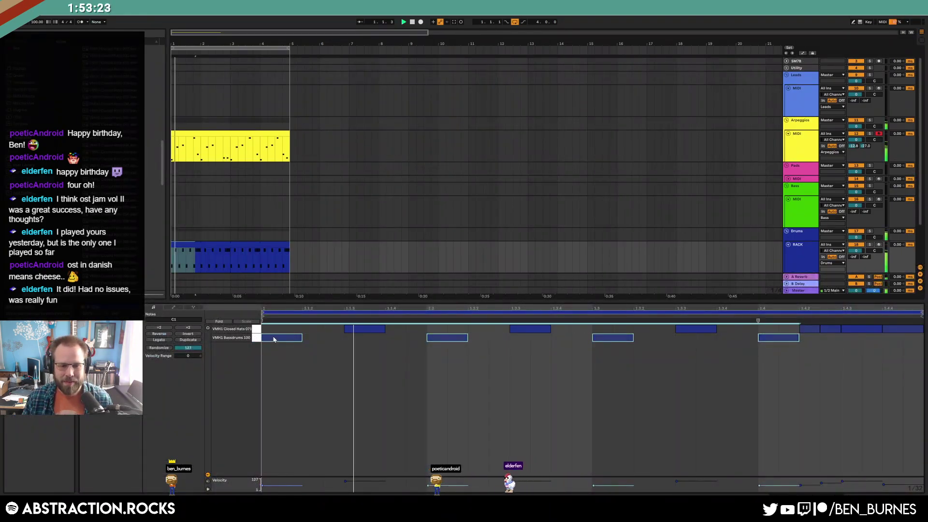
{"action": "key", "text": "shift+Tab"}
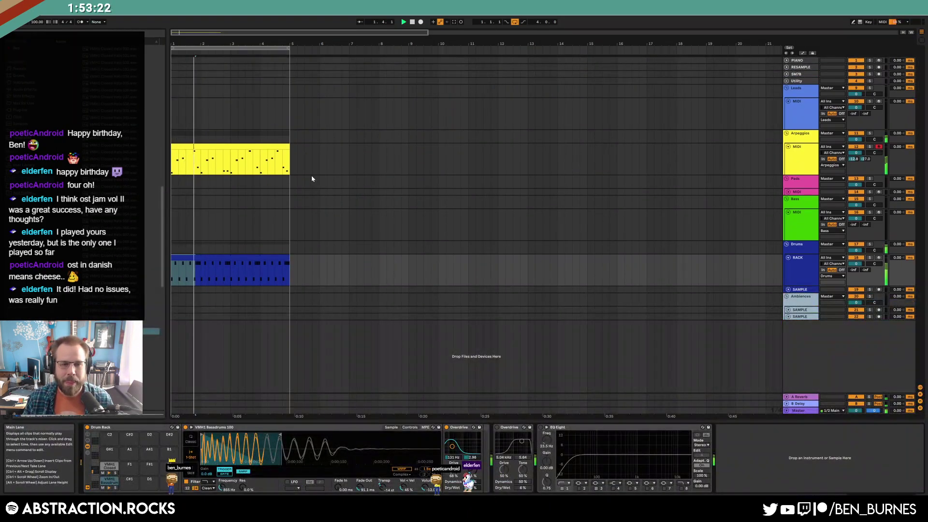
Load the Massive synthesizer as the instrument on the MIDI track in the Pads group
{"action": "left_click", "coordinate": [745, 150]}
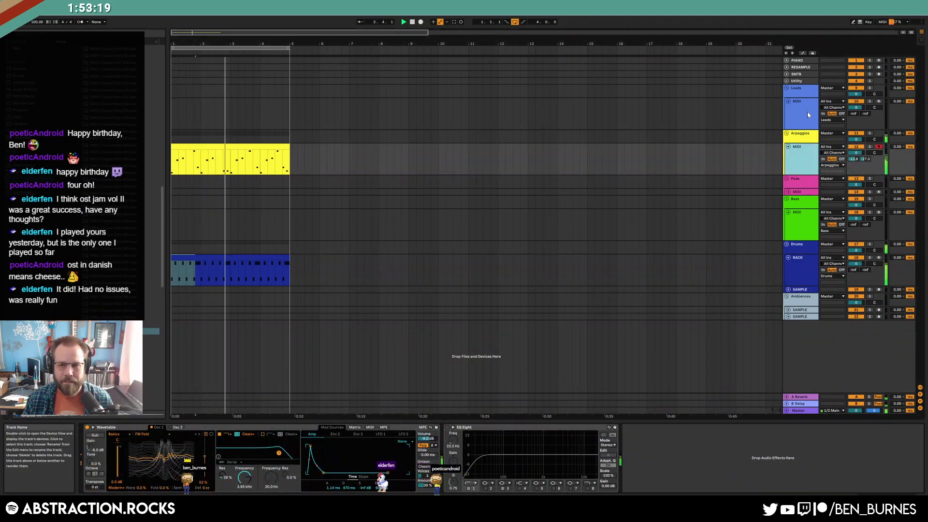
{"action": "left_click", "coordinate": [753, 114]}
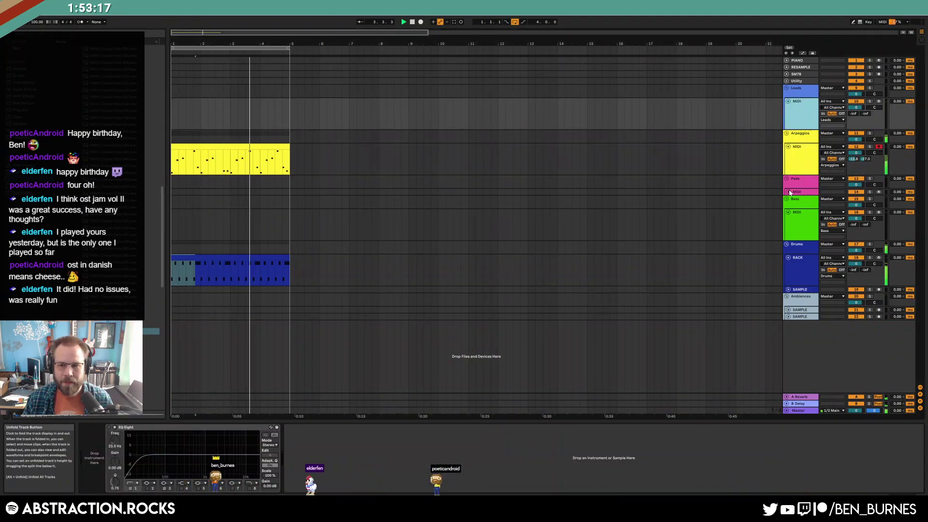
{"action": "left_click", "coordinate": [596, 191]}
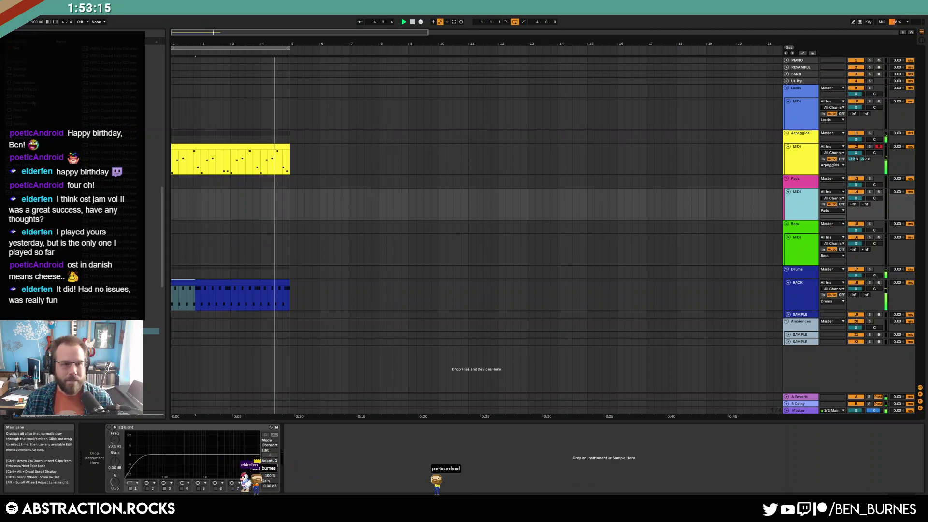
{"action": "left_click", "coordinate": [29, 90]}
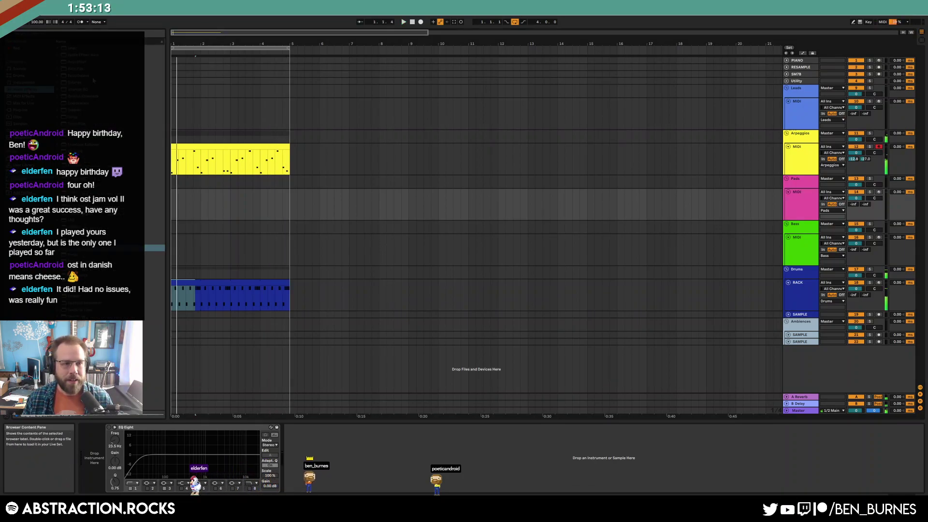
{"action": "left_click", "coordinate": [29, 110]}
{"action": "left_click", "coordinate": [58, 48]}
{"action": "left_click", "coordinate": [62, 76]}
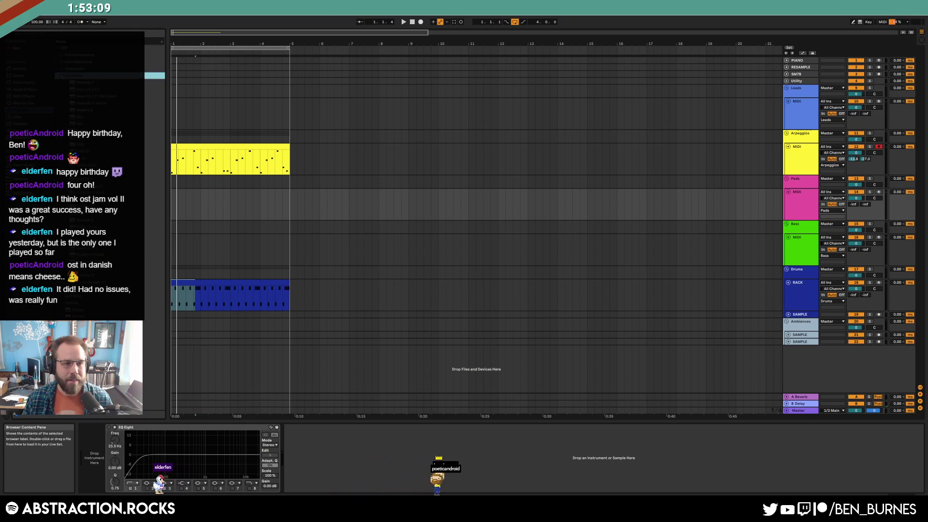
{"action": "left_click", "coordinate": [97, 171]}
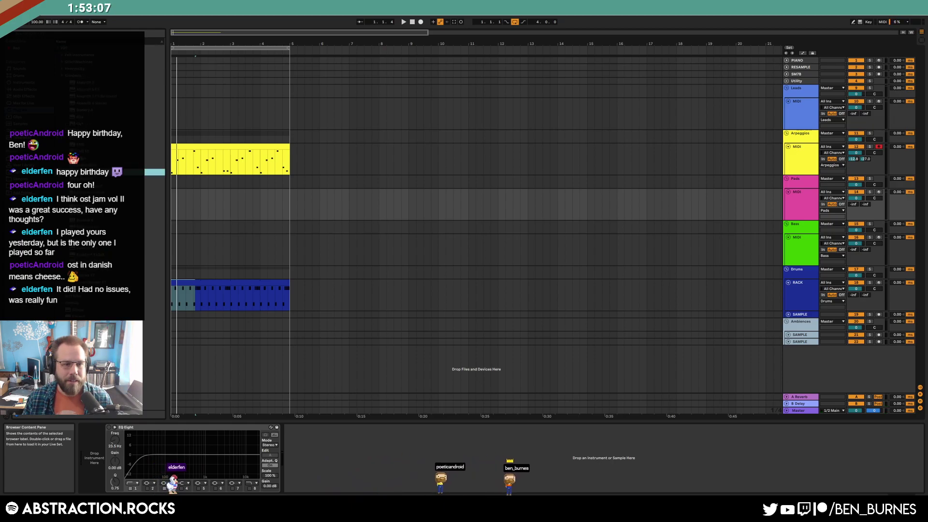
{"action": "left_click", "coordinate": [97, 199]}
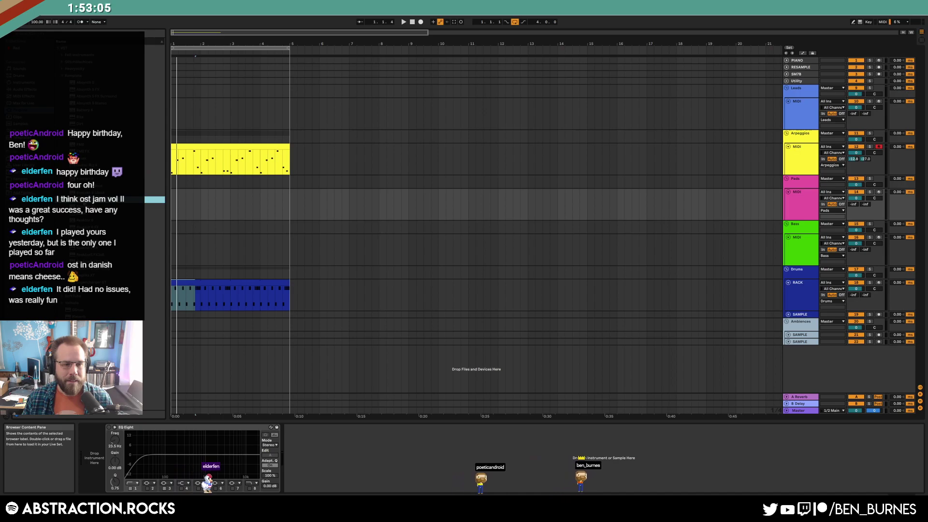
{"action": "left_click_drag", "start_coordinate": [209, 212], "coordinate": [265, 213]}
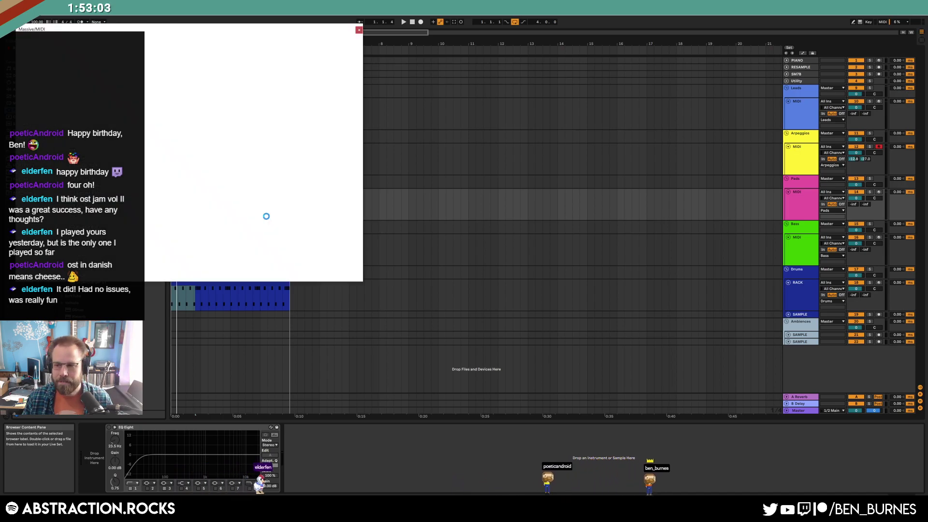
{"action": "left_click_drag", "start_coordinate": [282, 35], "coordinate": [619, 148]}
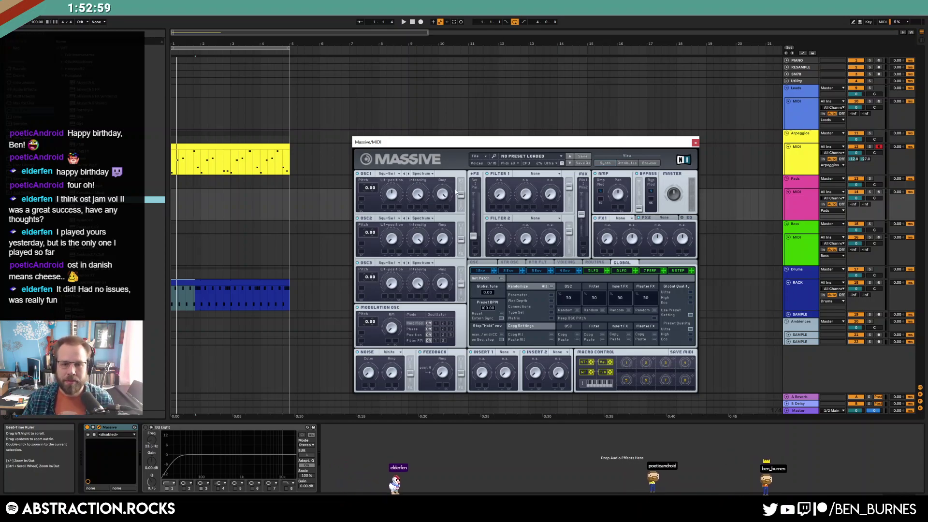
Lengthen the attack of envelope 4 in Massive and set the FX1 effect to Reverb
{"action": "left_click", "coordinate": [566, 271]}
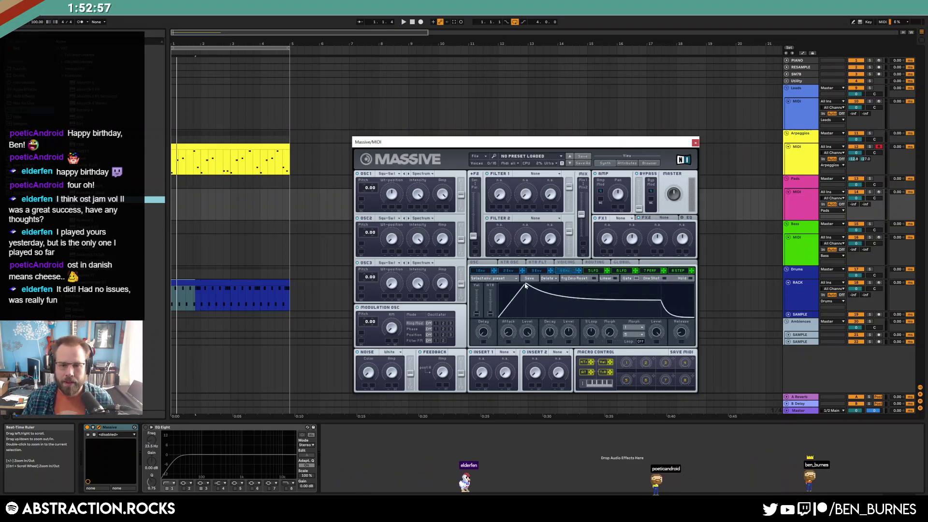
{"action": "left_click_drag", "start_coordinate": [623, 297], "coordinate": [630, 300]}
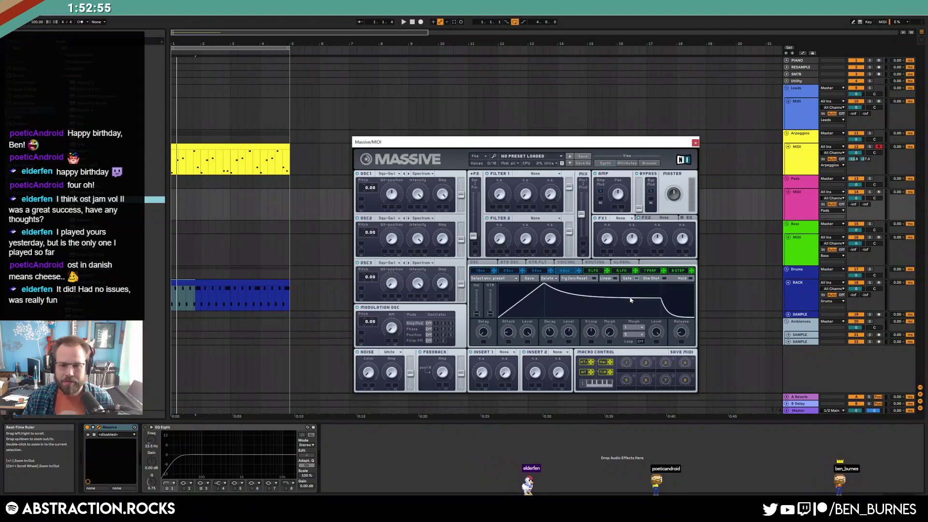
{"action": "left_click_drag", "start_coordinate": [537, 289], "coordinate": [527, 289]}
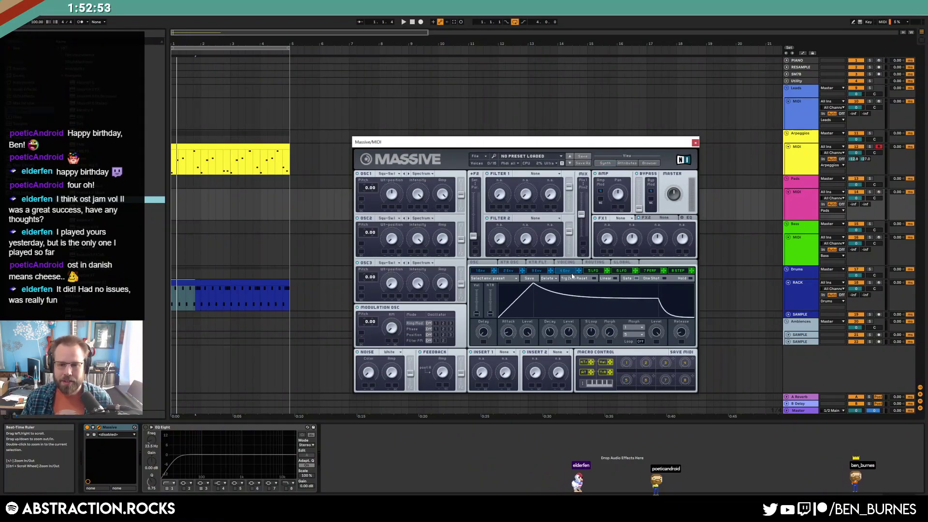
{"action": "left_click", "coordinate": [620, 218]}
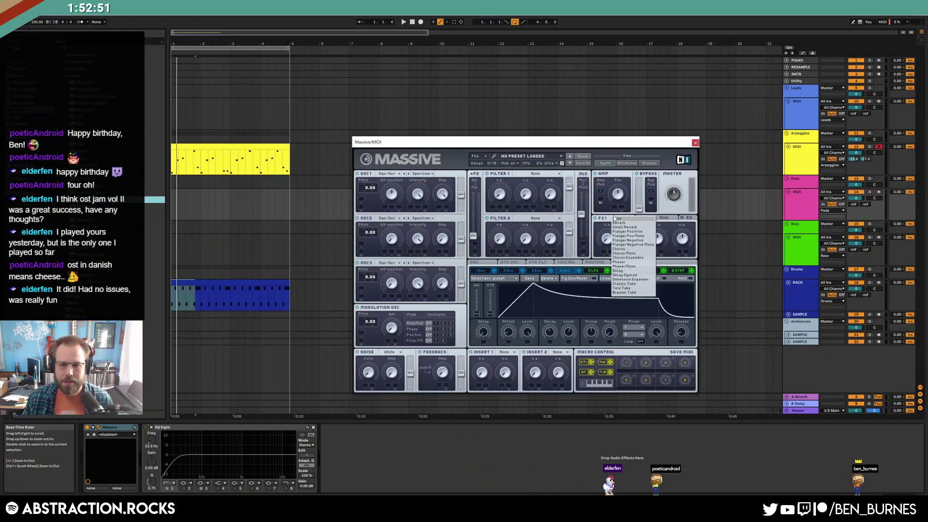
{"action": "left_click", "coordinate": [628, 271]}
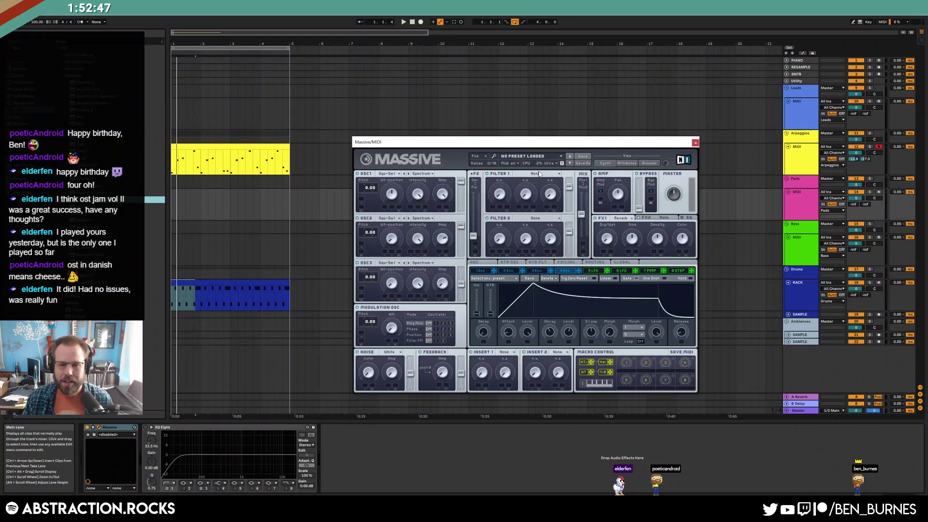
{"action": "left_click", "coordinate": [539, 174]}
{"action": "left_click", "coordinate": [536, 178]}
{"action": "left_click", "coordinate": [535, 174]}
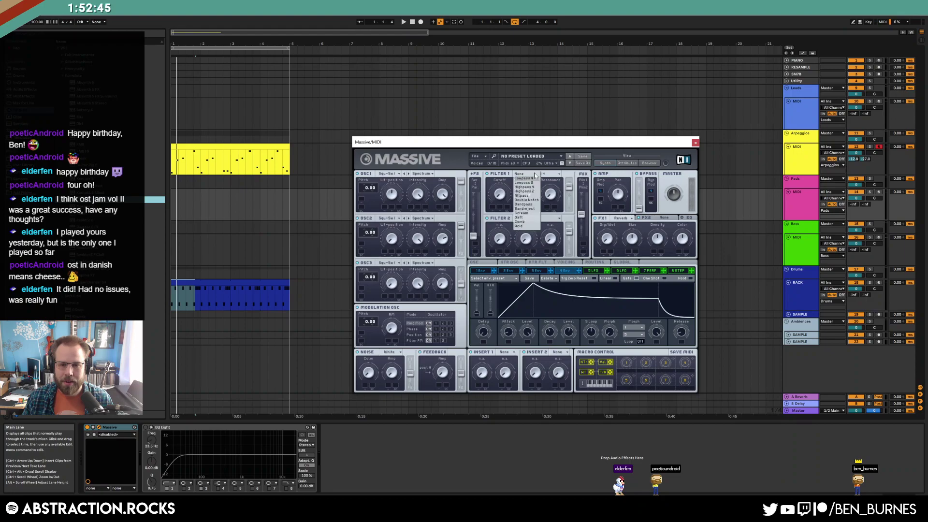
{"action": "left_click", "coordinate": [530, 175]}
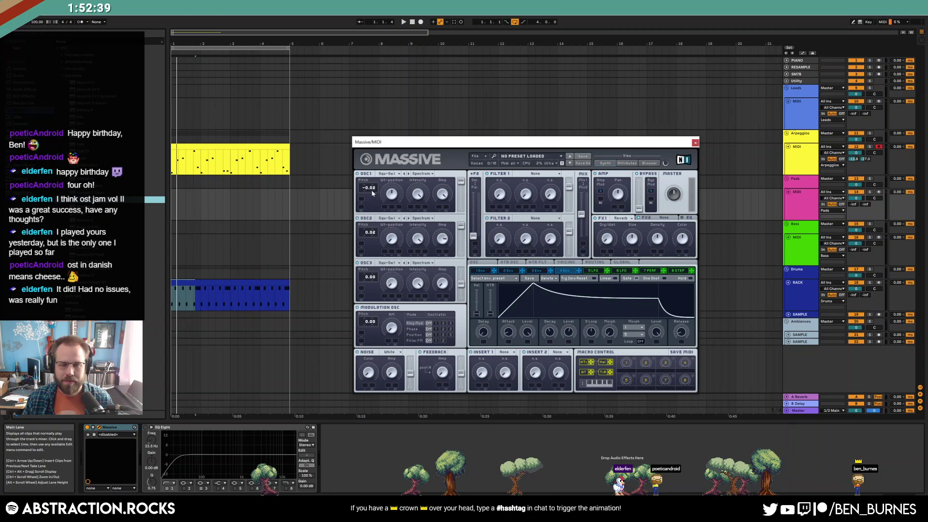
Arm the Pads MIDI track and set oscillator 1 to the Smooth Square wavetable and oscillator 2 to Sin-Triangle
{"action": "left_click", "coordinate": [878, 192]}
{"action": "left_click", "coordinate": [387, 174]}
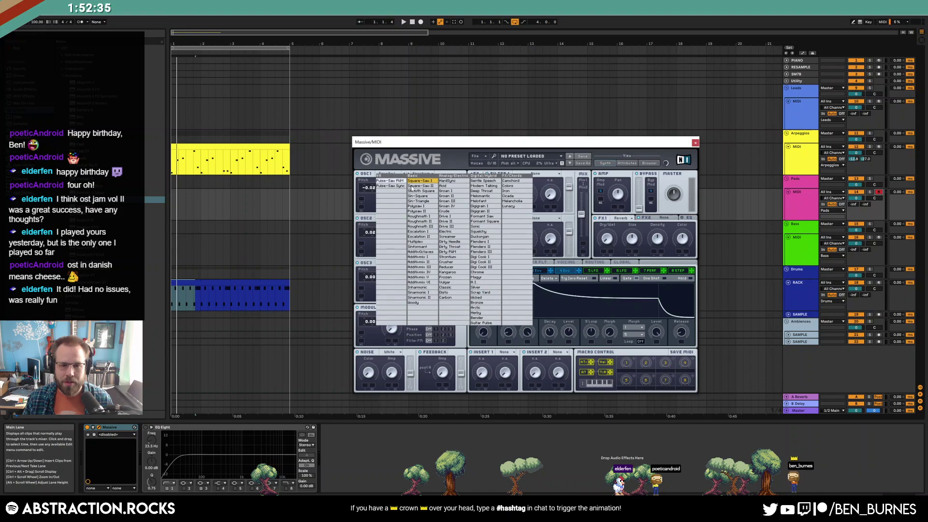
{"action": "left_click", "coordinate": [422, 191]}
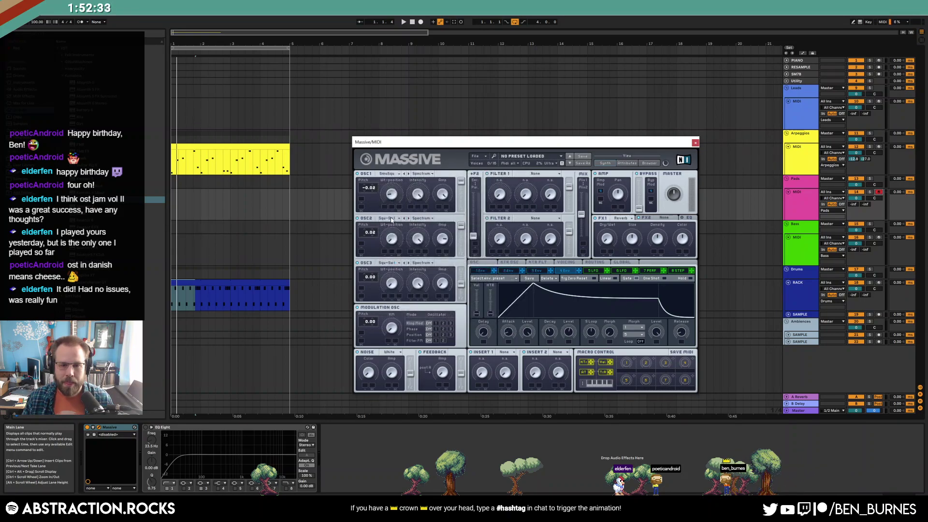
{"action": "left_click", "coordinate": [391, 219]}
{"action": "left_click", "coordinate": [420, 246]}
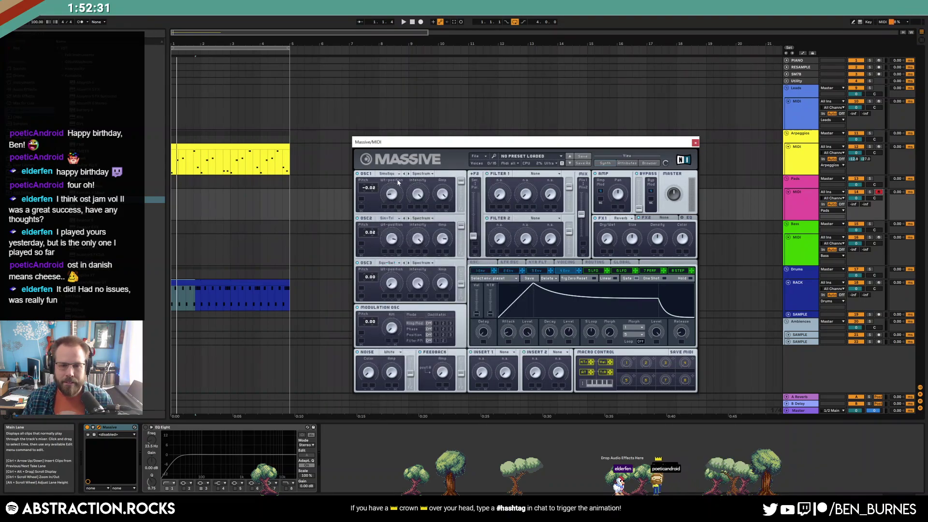
Lengthen the attack of envelope 4 further and play the loop with the general oscillator settings open
{"action": "left_click_drag", "start_coordinate": [514, 301], "coordinate": [538, 284]}
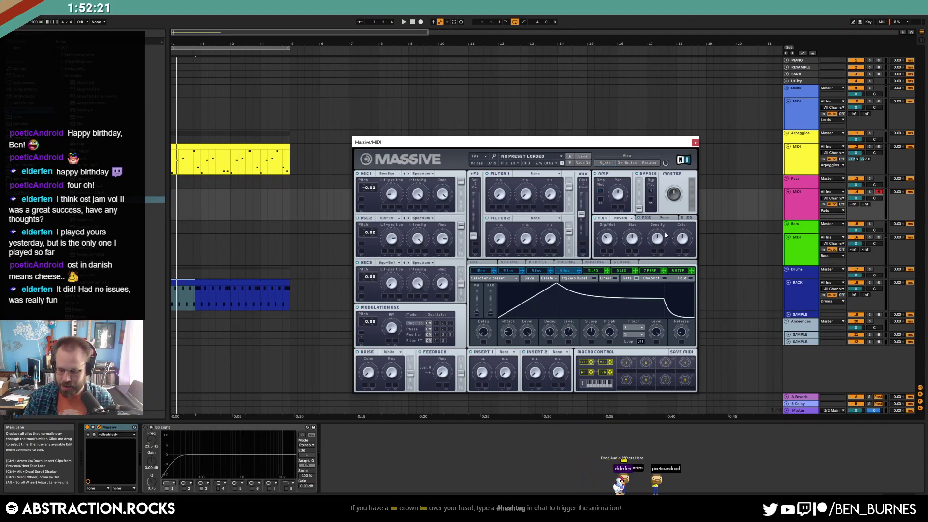
{"action": "left_click", "coordinate": [553, 267]}
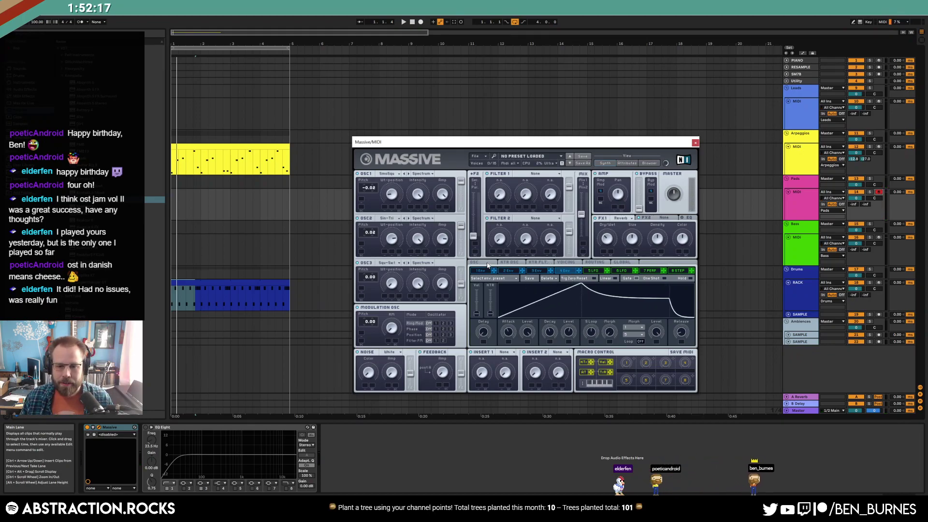
{"action": "left_click", "coordinate": [493, 264]}
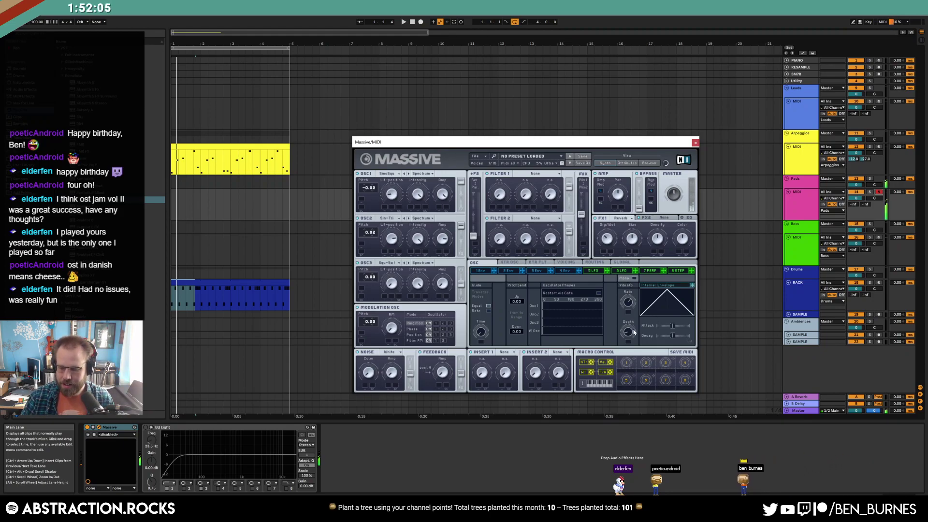
{"action": "key", "text": "space"}
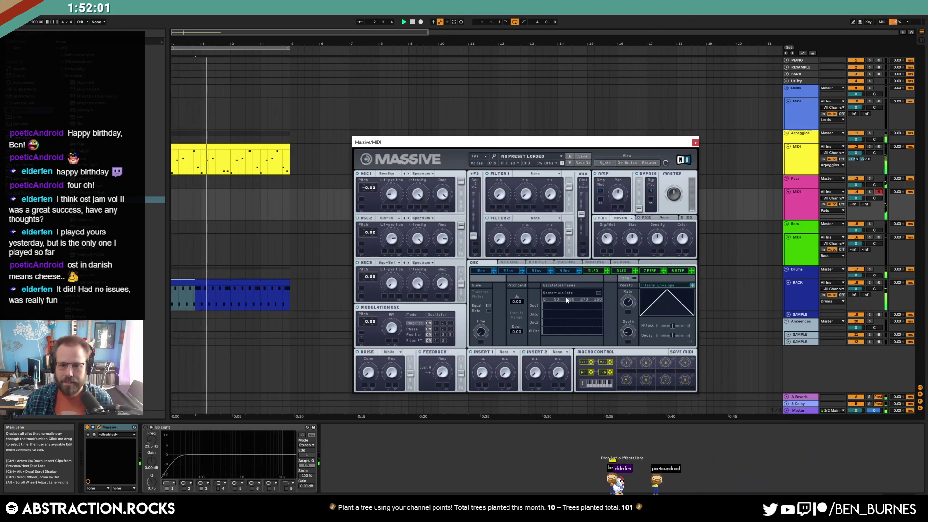
Lengthen the release of envelope 4 in Massive and make its attack slower
{"action": "left_click", "coordinate": [565, 271]}
{"action": "left_click_drag", "start_coordinate": [680, 334], "coordinate": [678, 318]}
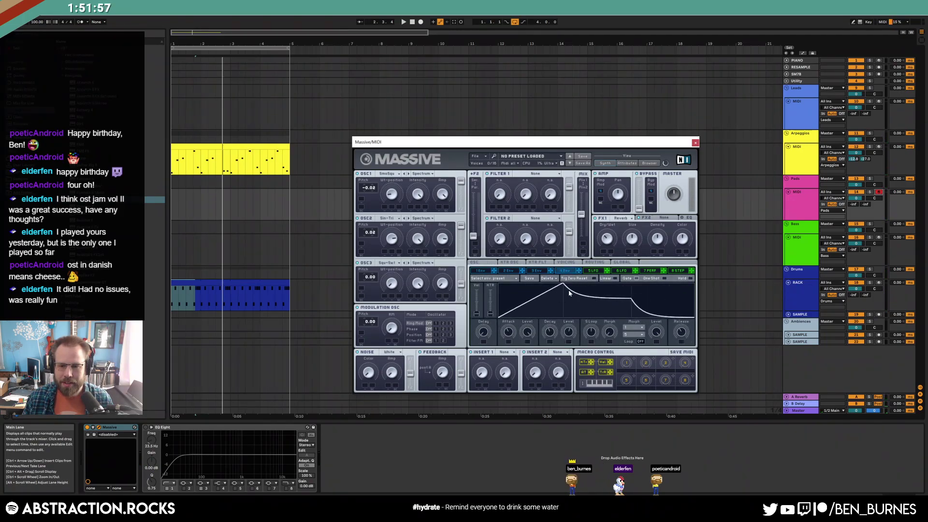
{"action": "left_click_drag", "start_coordinate": [569, 285], "coordinate": [586, 280]}
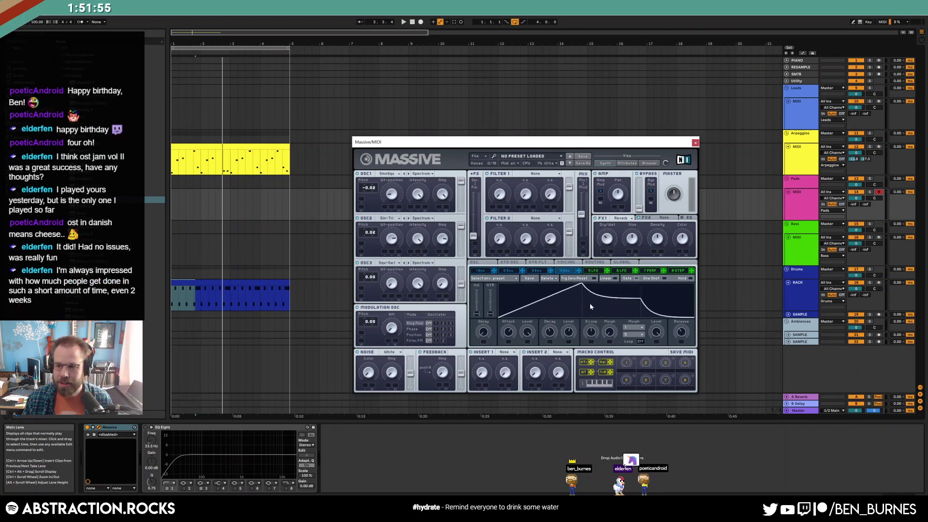
Record a sustained pad note over the first bar, then raise envelope 4's sustain to full level and close Massive
{"action": "left_click", "coordinate": [412, 22]}
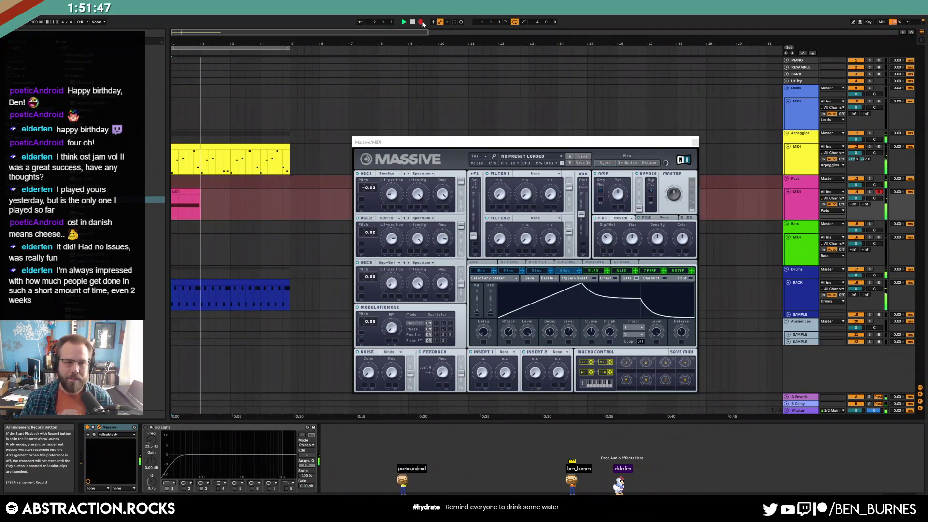
{"action": "left_click", "coordinate": [411, 21]}
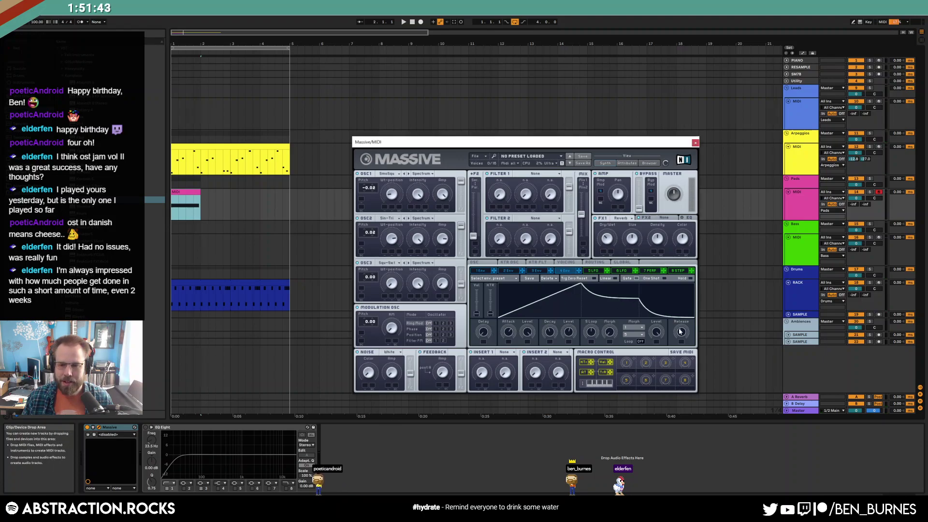
{"action": "left_click_drag", "start_coordinate": [632, 302], "coordinate": [625, 291]}
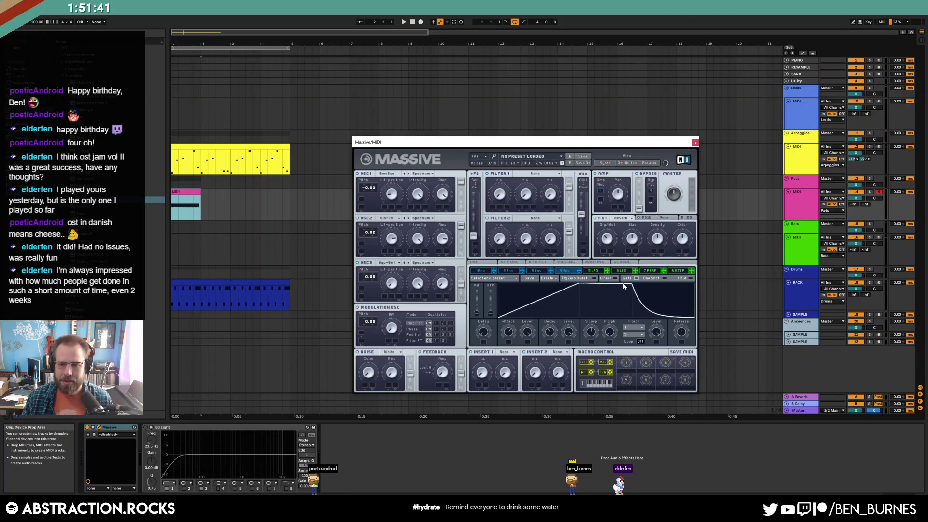
{"action": "left_click", "coordinate": [696, 144]}
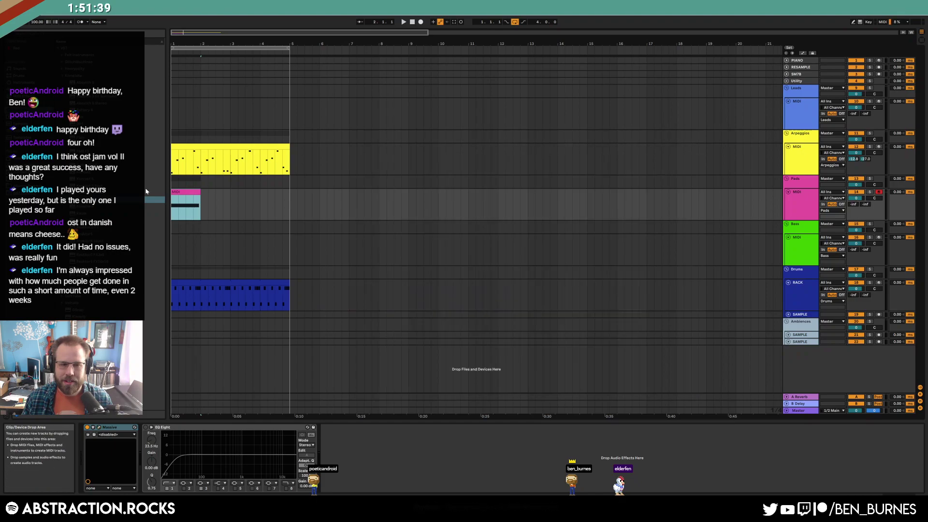
Repeat the one-bar pad clip at bar 3 and lower the pad track's volume while playing the loop
{"action": "left_click", "coordinate": [226, 201]}
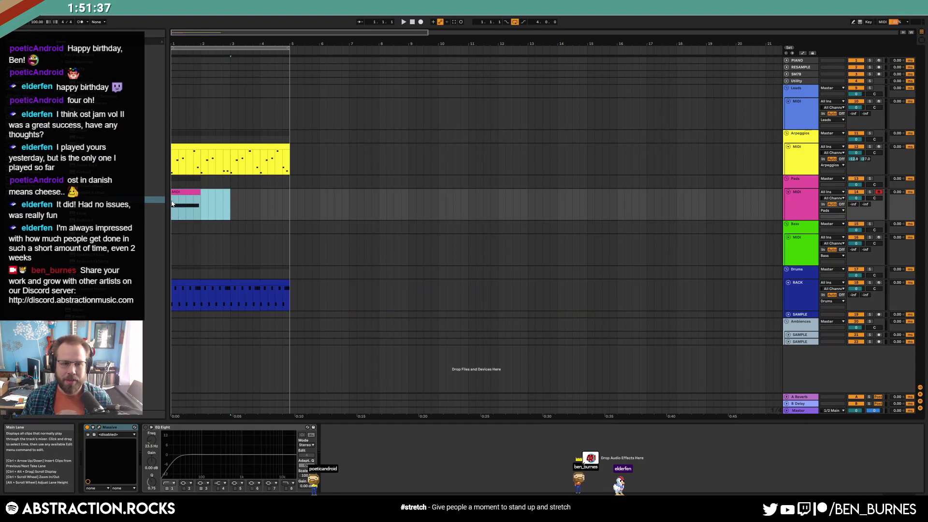
{"action": "key", "text": "ctrl+d"}
{"action": "key", "text": "space"}
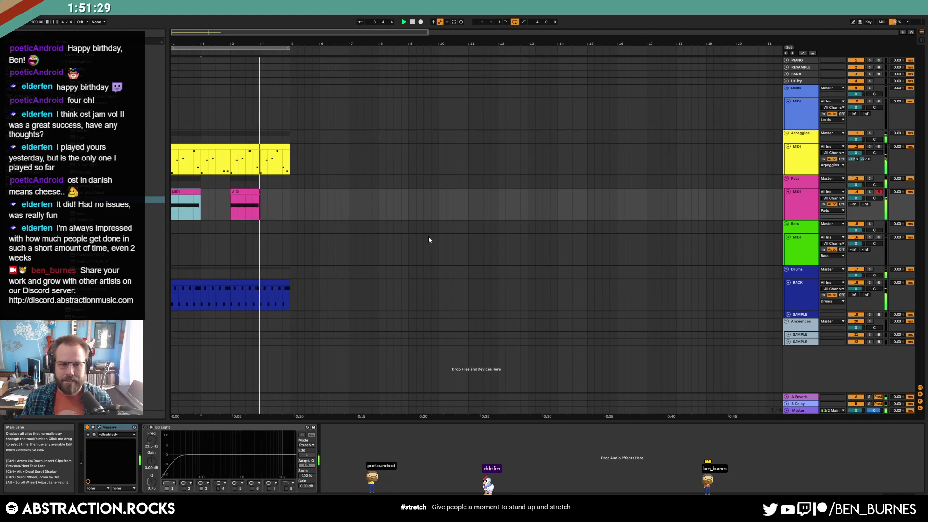
{"action": "left_click_drag", "start_coordinate": [852, 200], "coordinate": [852, 217]}
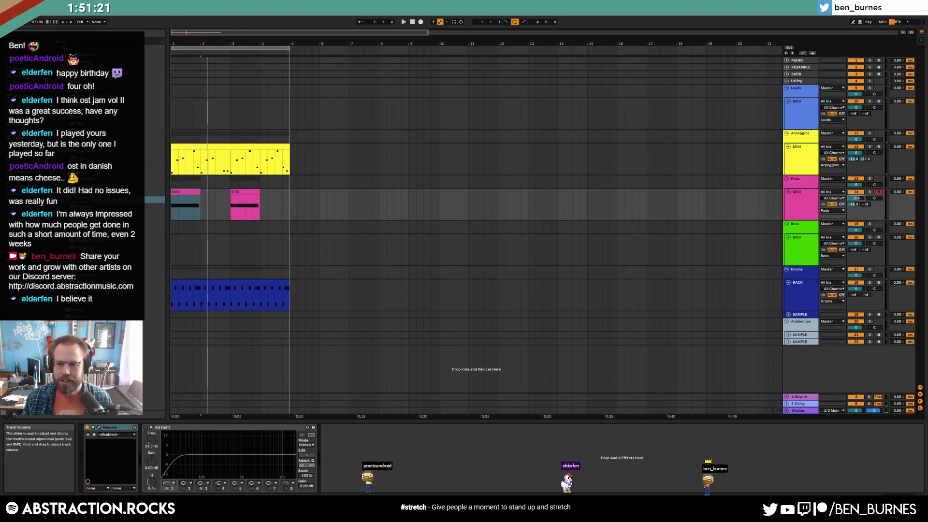
Open File Explorer and browse drive D to Unity, Hyperthread, _WORKING and its Itch Resources folder
{"action": "key", "text": "super+e"}
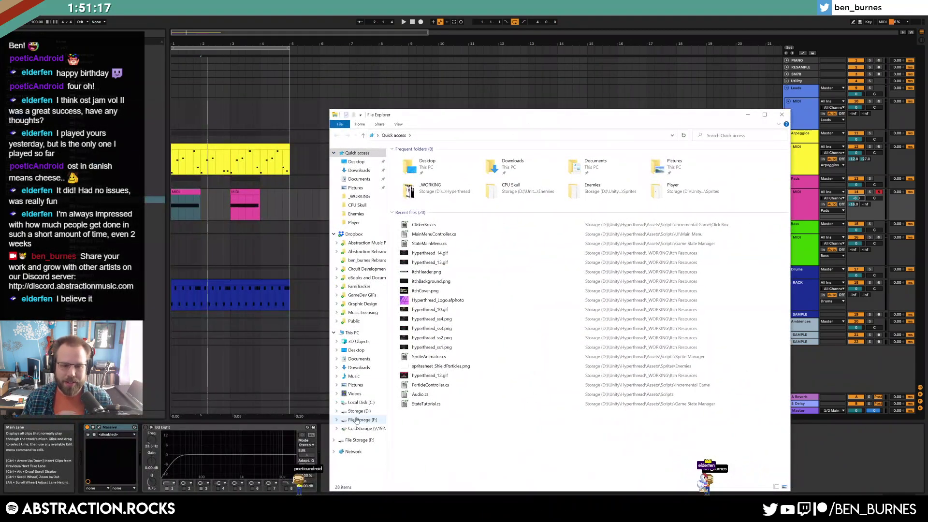
{"action": "left_click", "coordinate": [359, 413]}
{"action": "double_click", "coordinate": [405, 182]}
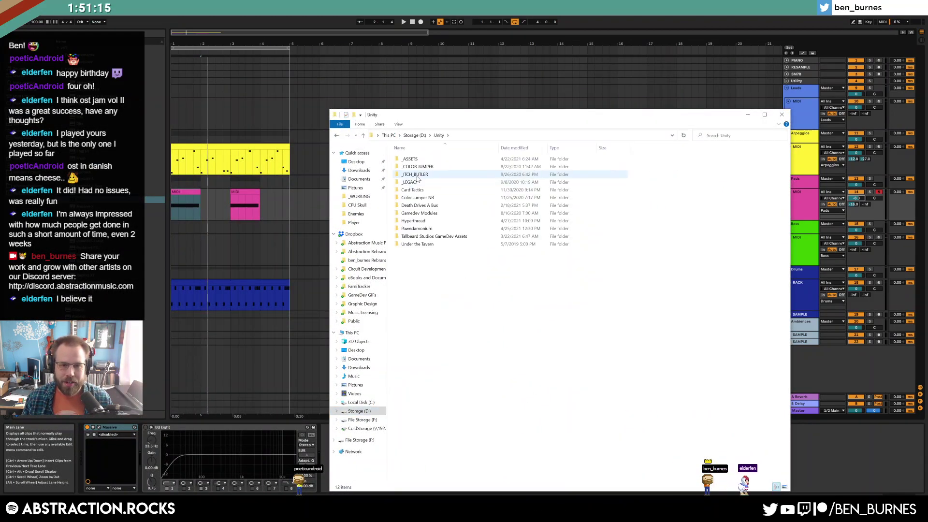
{"action": "double_click", "coordinate": [412, 221]}
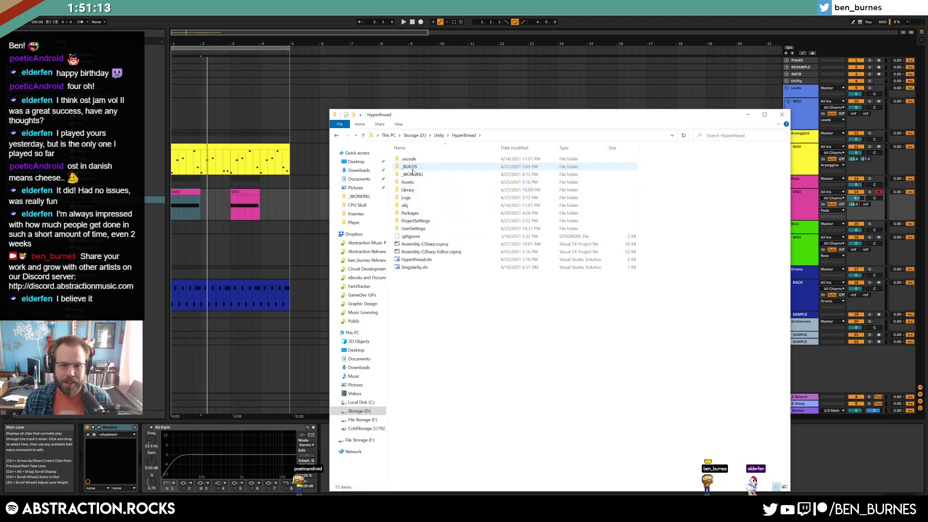
{"action": "double_click", "coordinate": [412, 174]}
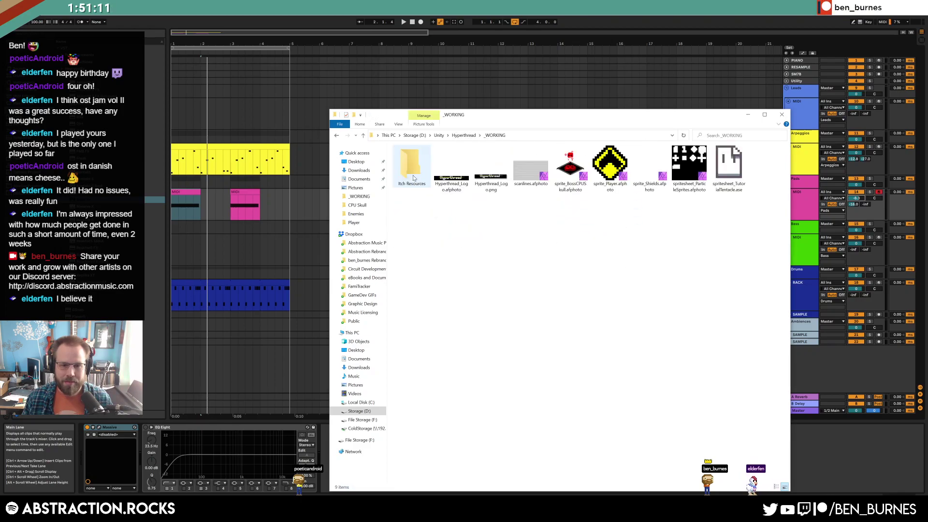
{"action": "double_click", "coordinate": [412, 174]}
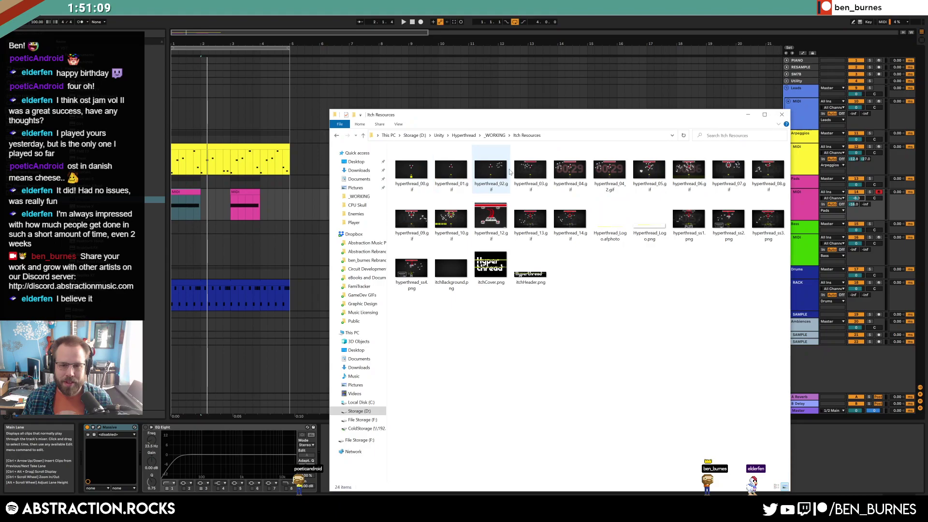
Preview the gameplay GIFs hyperthread_03 and hyperthread_14, then close the file windows and return to Live
{"action": "double_click", "coordinate": [534, 172]}
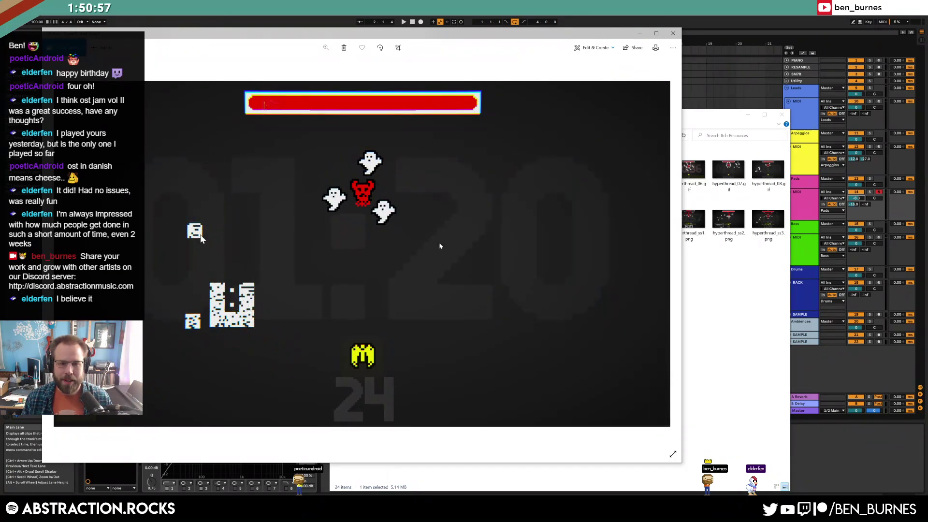
{"action": "left_click", "coordinate": [673, 33]}
{"action": "double_click", "coordinate": [564, 221]}
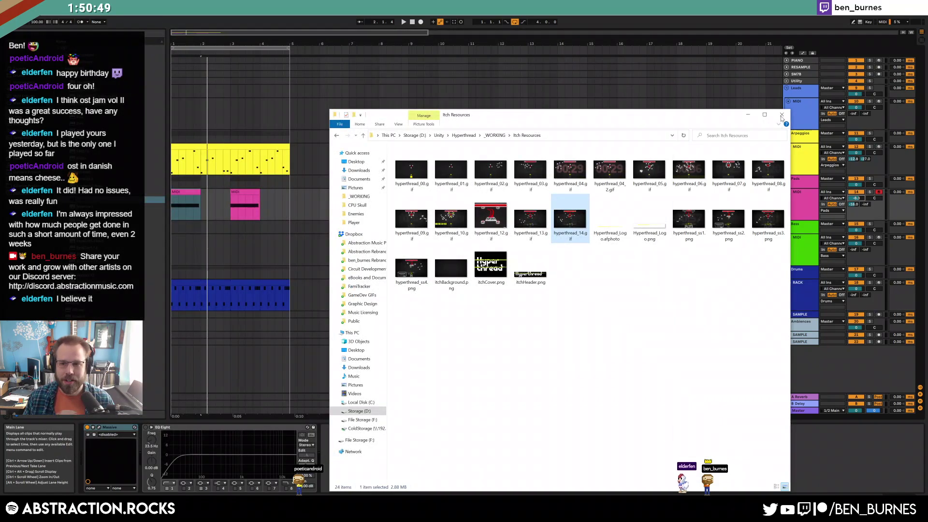
{"action": "left_click", "coordinate": [781, 116]}
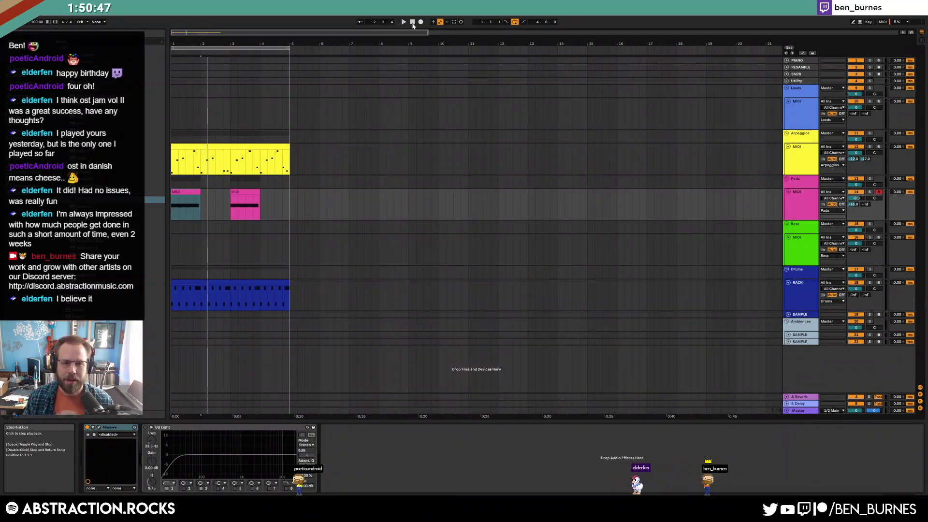
Assign envelope 3 to the vibrato depth in the pad's Massive, audition the loop and close the plug-in
{"action": "left_click", "coordinate": [99, 427]}
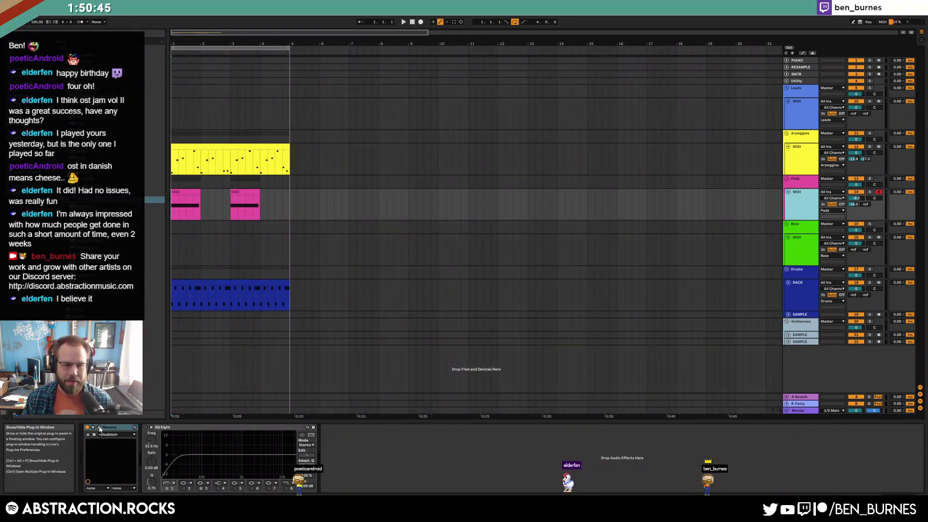
{"action": "left_click", "coordinate": [542, 271]}
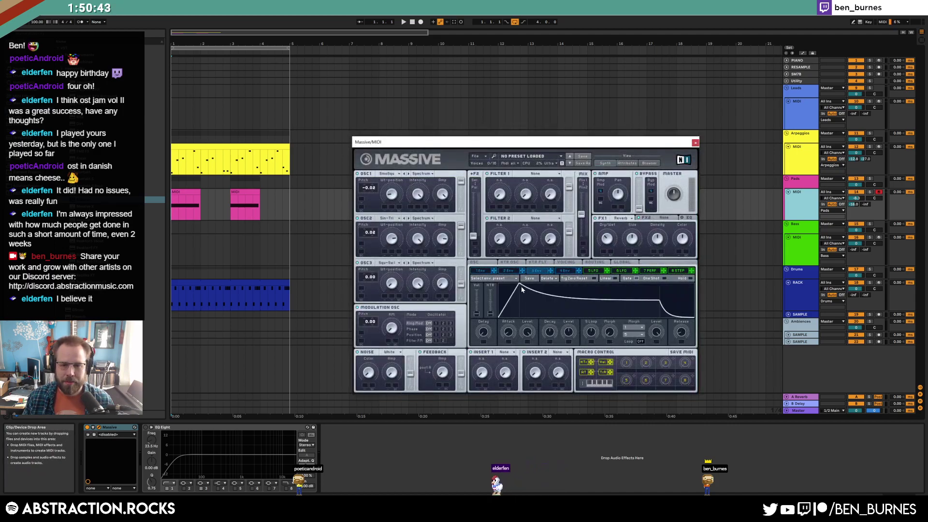
{"action": "left_click", "coordinate": [565, 271]}
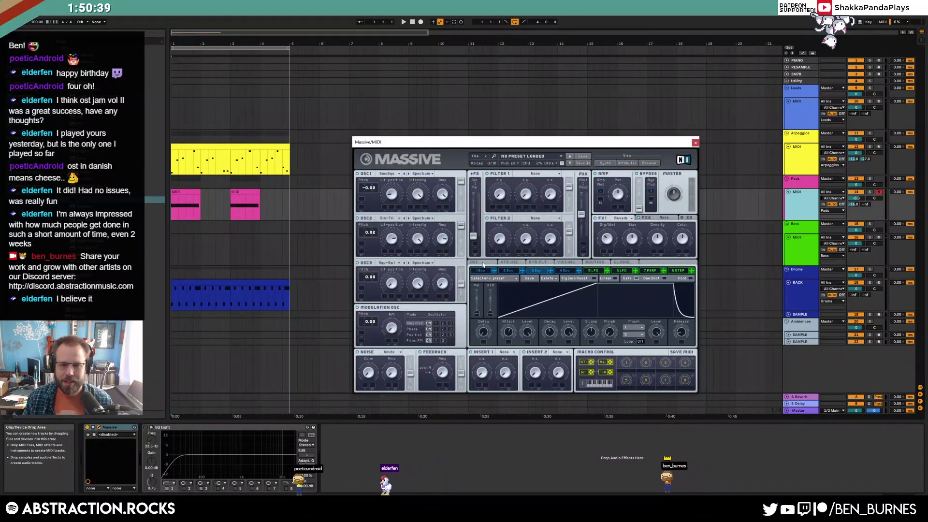
{"action": "left_click", "coordinate": [485, 264]}
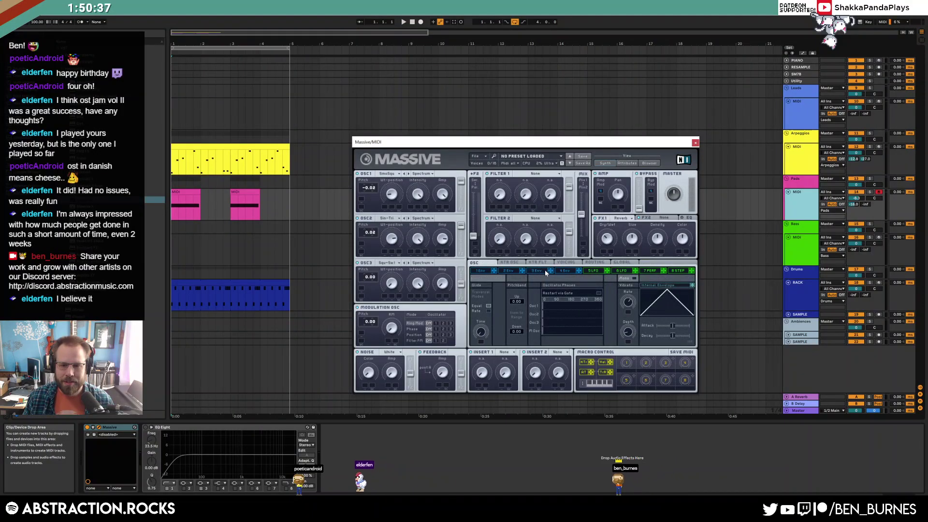
{"action": "left_click_drag", "start_coordinate": [550, 271], "coordinate": [627, 334]}
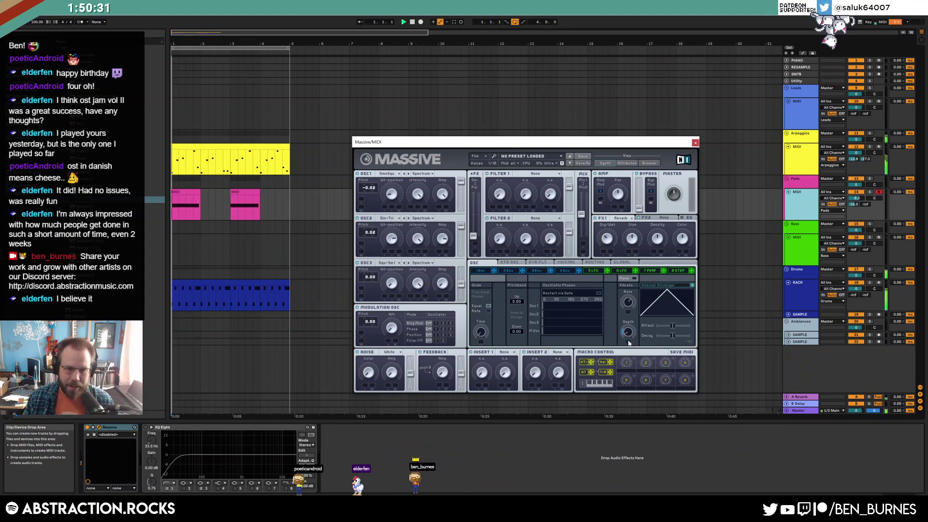
{"action": "key", "text": "space"}
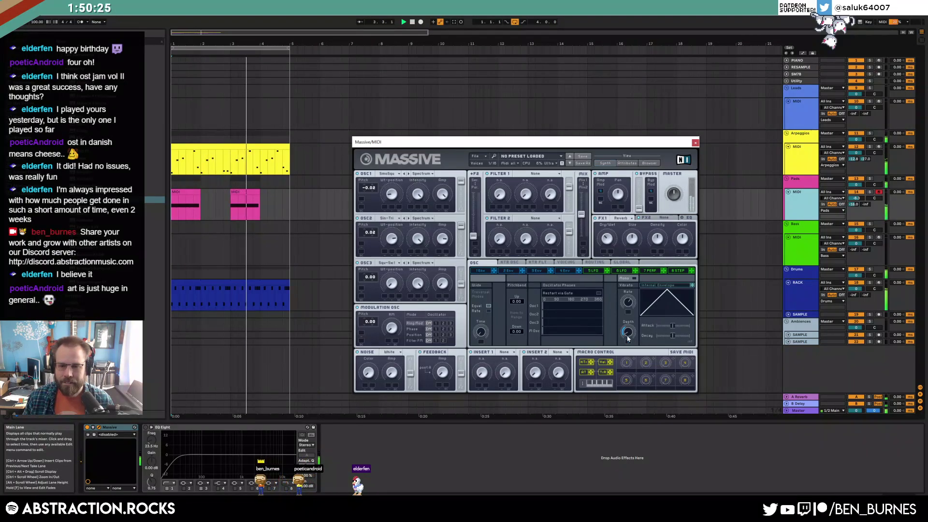
{"action": "left_click", "coordinate": [696, 142]}
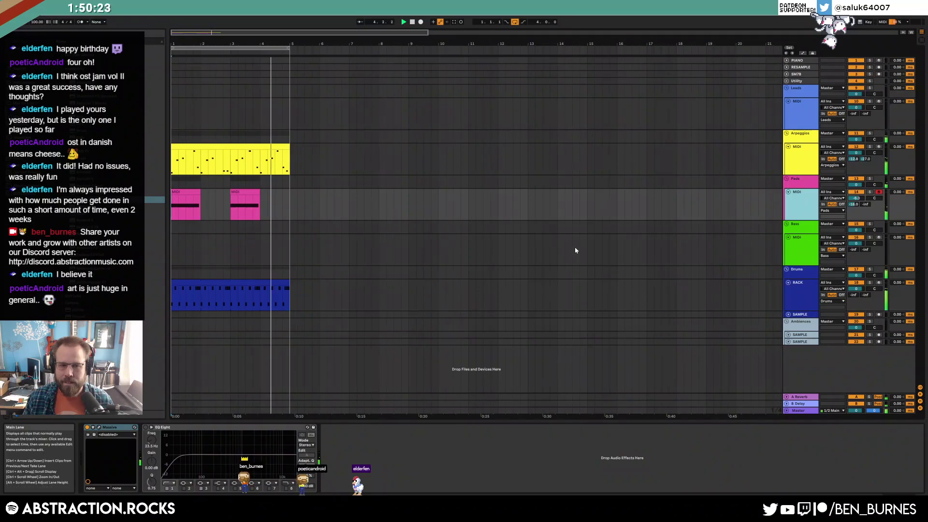
Lower the Wavetable filter cutoff on the arpeggio track to about 1.15 kHz and play the loop
{"action": "left_click", "coordinate": [216, 160]}
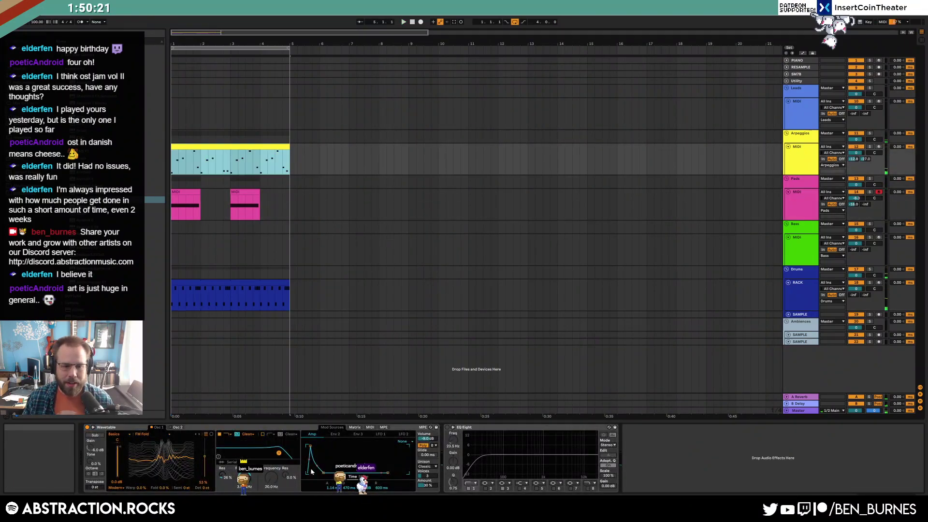
{"action": "left_click", "coordinate": [111, 427]}
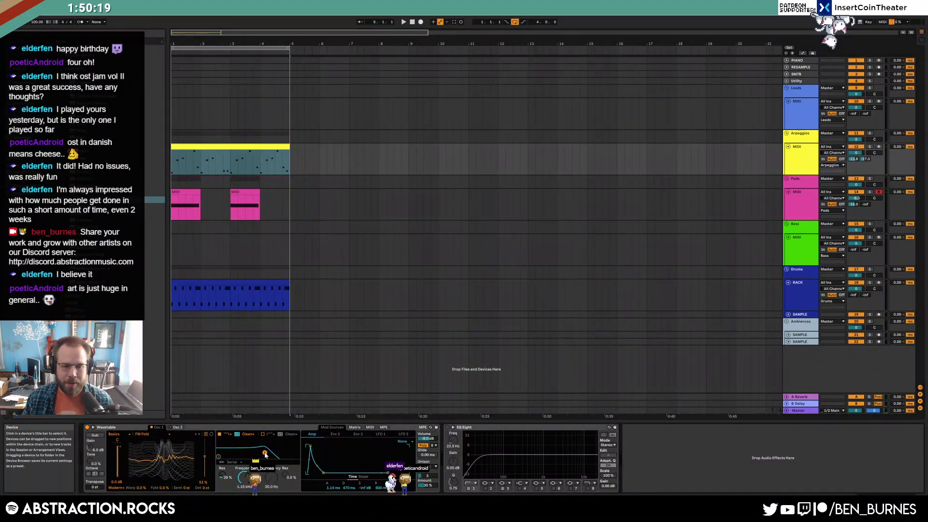
{"action": "key", "text": "space"}
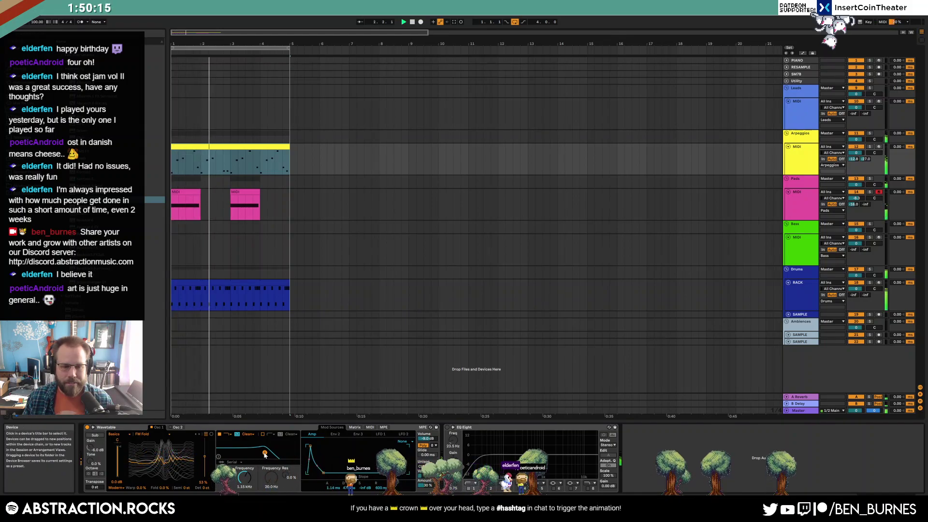
Adjust the first Overdrive's frequency band on the bass drum and insert an EQ Eight between the two Overdrives
{"action": "left_click", "coordinate": [230, 281]}
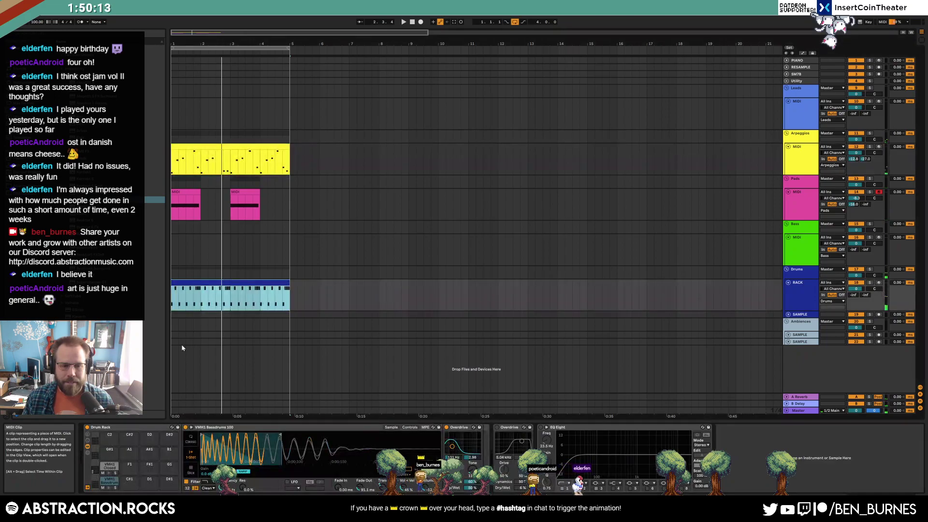
{"action": "left_click_drag", "start_coordinate": [452, 448], "coordinate": [453, 448]}
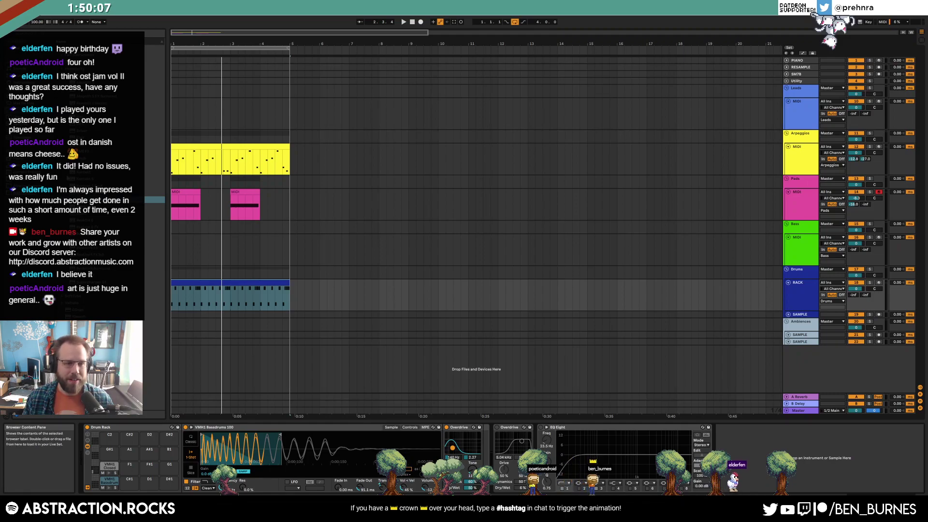
{"action": "left_click", "coordinate": [155, 247]}
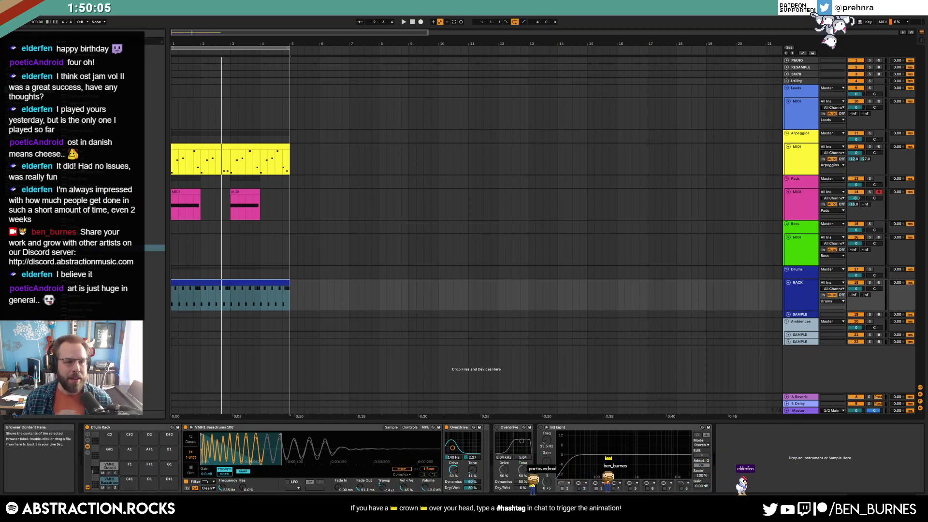
{"action": "left_click_drag", "start_coordinate": [452, 413], "coordinate": [486, 443]}
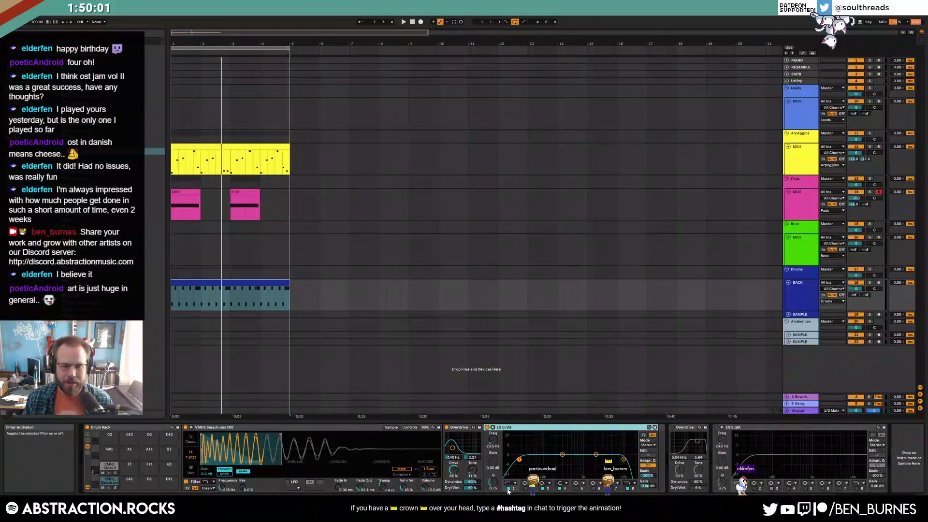
Turn off the unneeded bands of the new EQ Eight and cut the bass drum deeply around 310 Hz while auditioning the loop
{"action": "left_click", "coordinate": [560, 489]}
{"action": "left_click_drag", "start_coordinate": [562, 455], "coordinate": [562, 476]}
{"action": "key", "text": "space"}
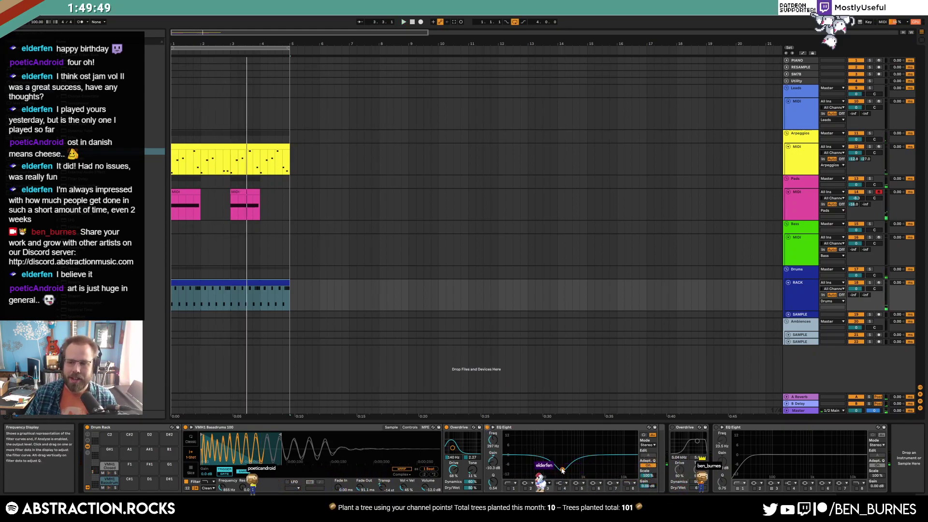
{"action": "left_click_drag", "start_coordinate": [562, 469], "coordinate": [563, 472]}
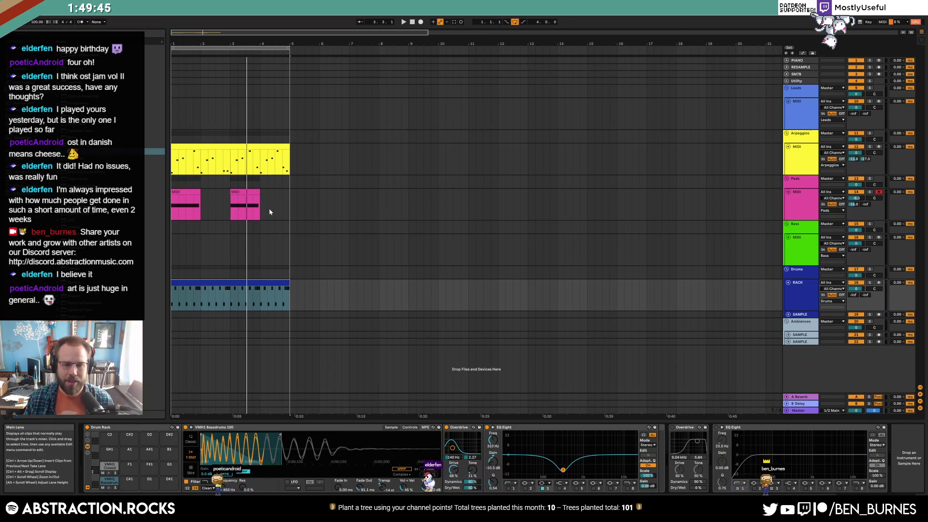
Return the playhead to the start and select the Bass group's MIDI track for playing
{"action": "left_click", "coordinate": [795, 116]}
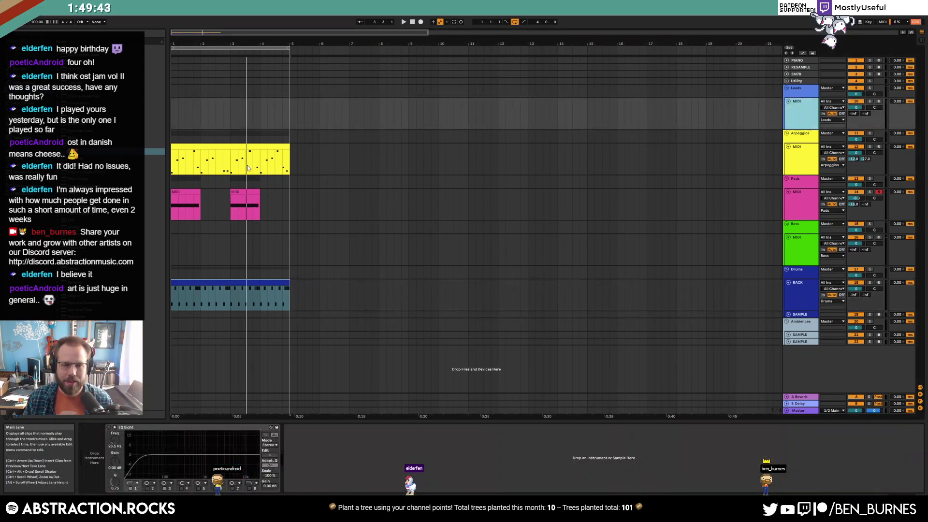
{"action": "key", "text": "space"}
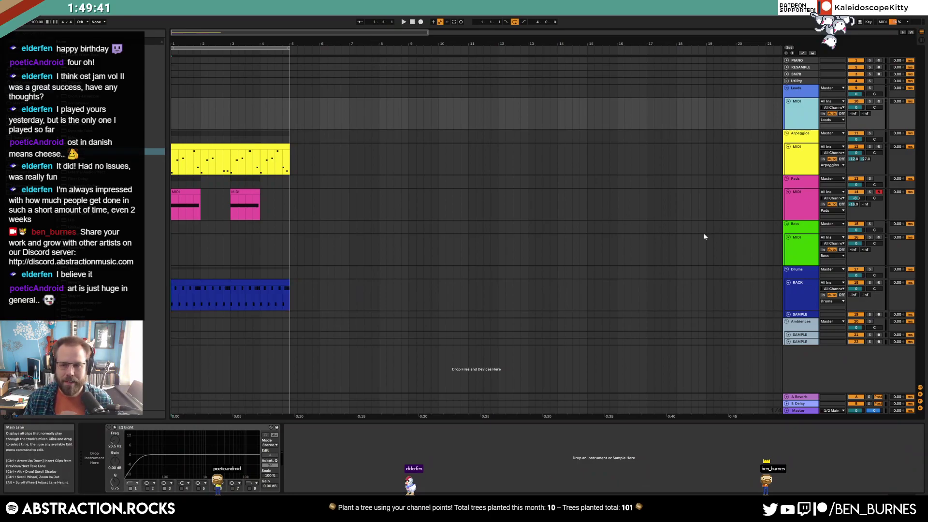
{"action": "left_click", "coordinate": [800, 244]}
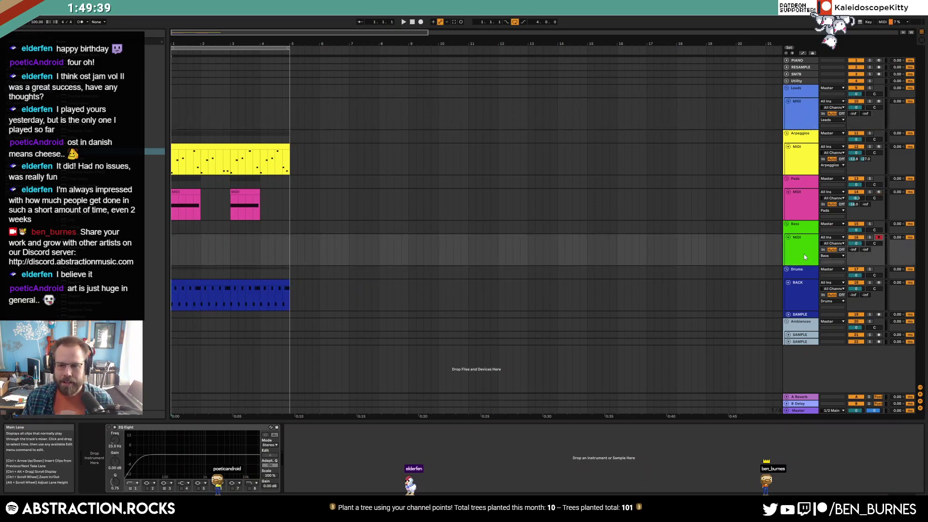
Load Massive on the Bass MIDI track and review the notes in the arpeggio clip
{"action": "left_click", "coordinate": [154, 199]}
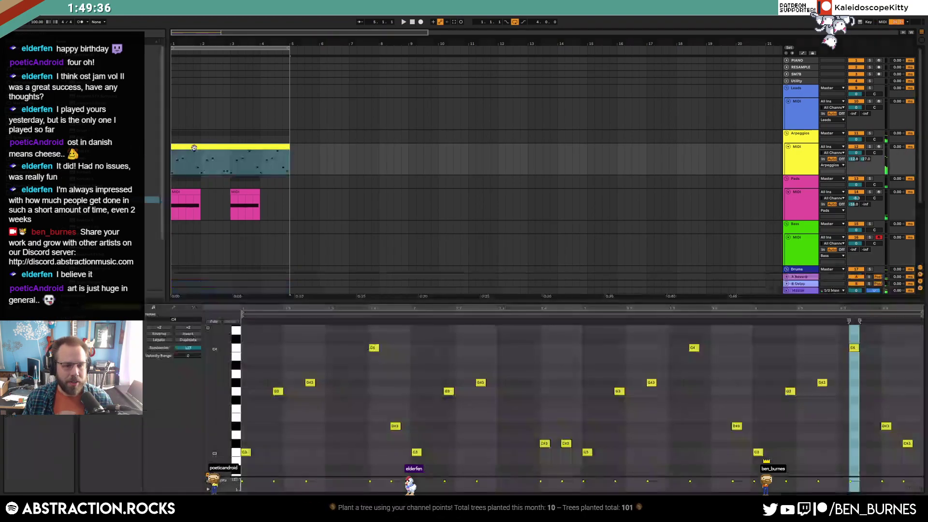
{"action": "left_click", "coordinate": [193, 148]}
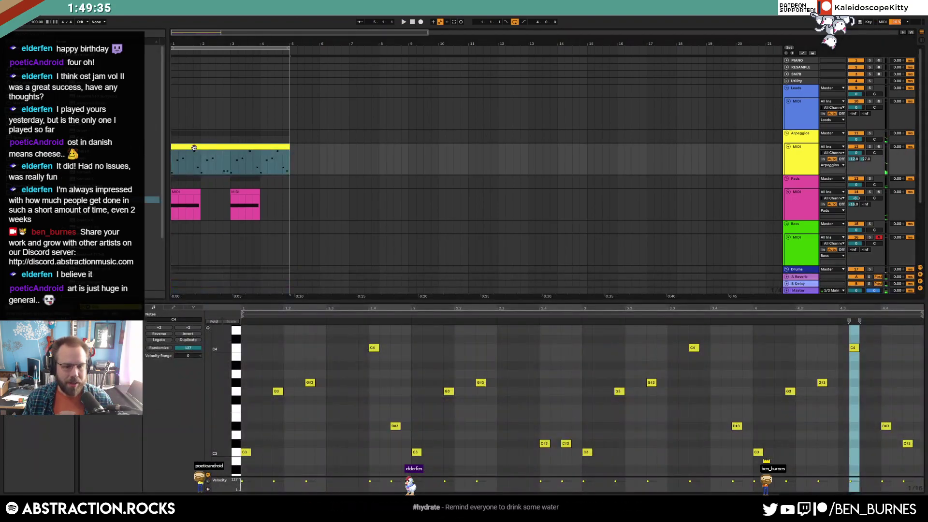
{"action": "left_click", "coordinate": [202, 209]}
{"action": "left_click", "coordinate": [172, 253]}
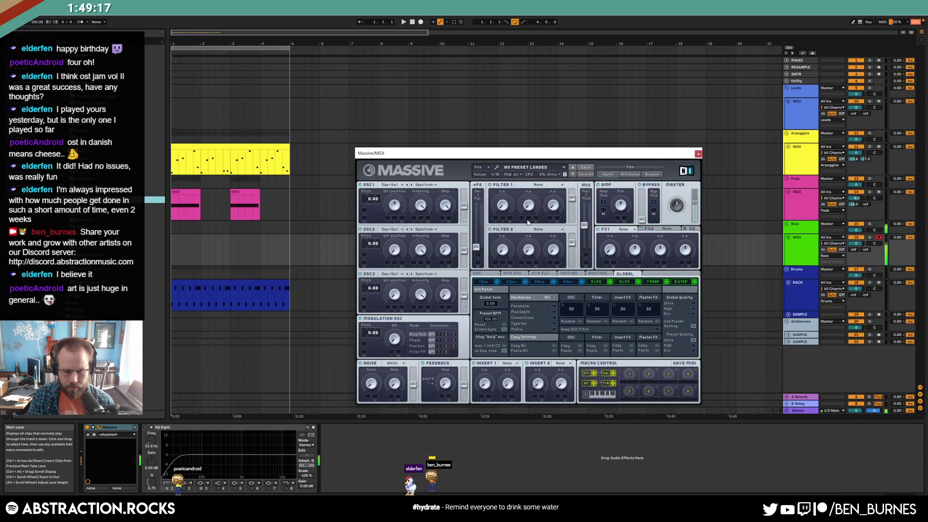
Try a shorter release on envelope 4 in the bass Massive, then close the plug-in and remove it from the track
{"action": "left_click", "coordinate": [569, 284]}
{"action": "left_click_drag", "start_coordinate": [685, 344], "coordinate": [690, 368]}
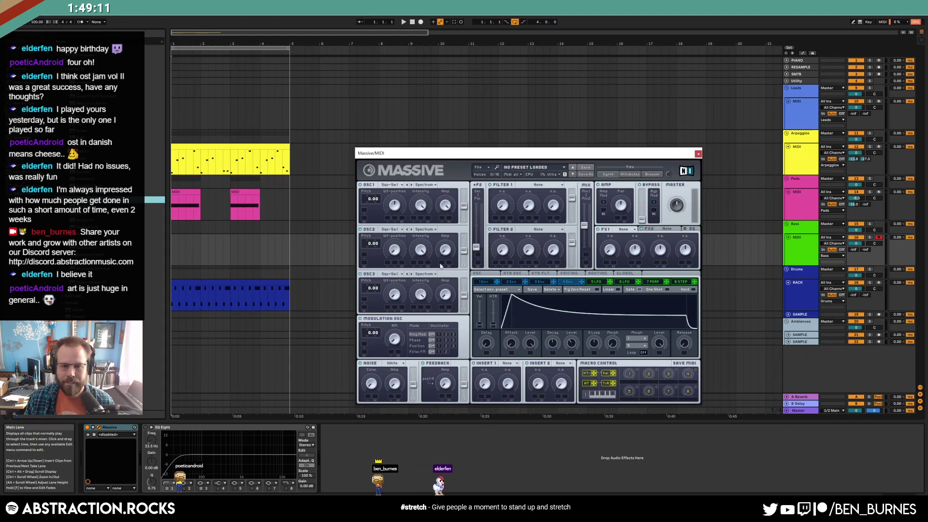
{"action": "left_click", "coordinate": [698, 154]}
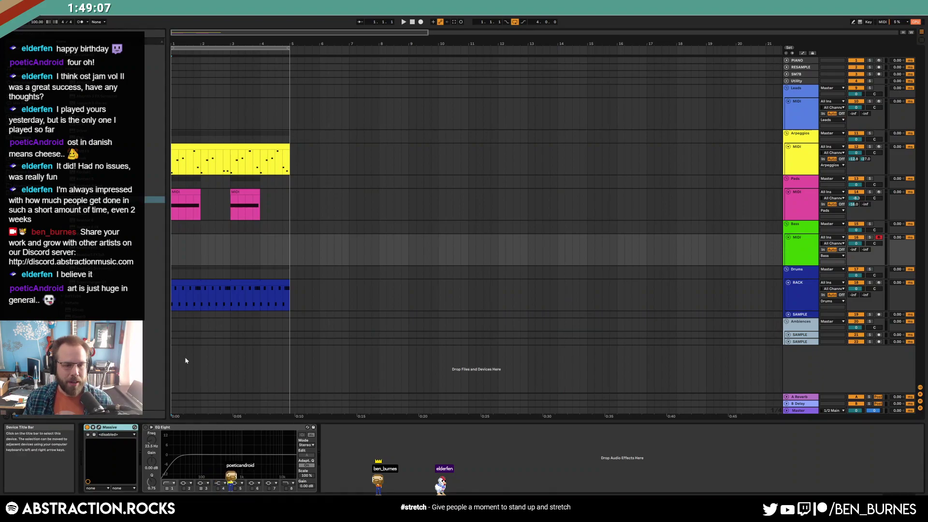
{"action": "key", "text": "Delete"}
Load Kontakt on the Bass MIDI track with the Scarbee Rickenbacker Bass instrument and reselect the track
{"action": "left_click", "coordinate": [155, 172]}
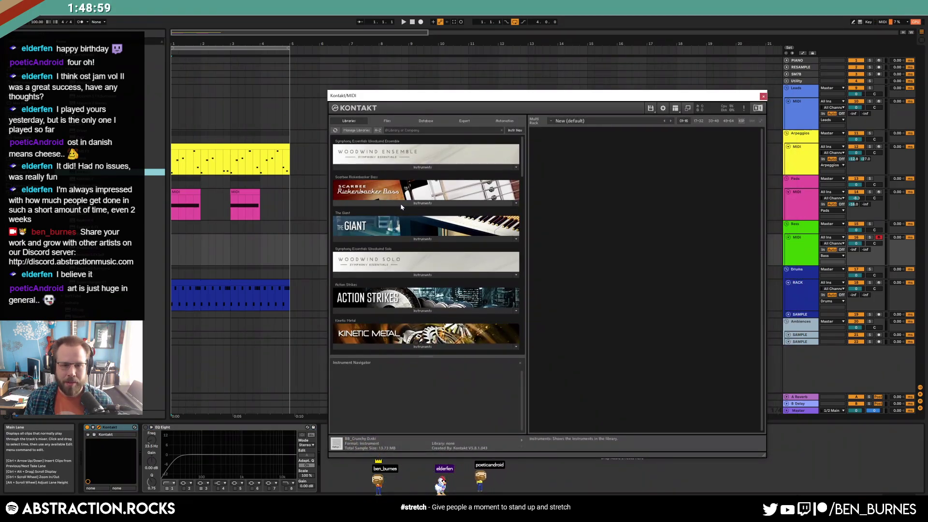
{"action": "left_click", "coordinate": [401, 204]}
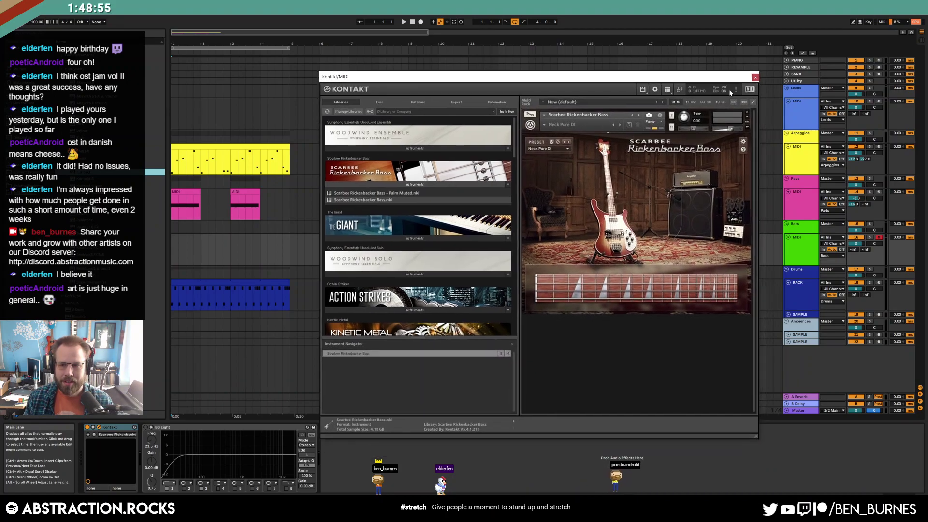
{"action": "left_click", "coordinate": [798, 255]}
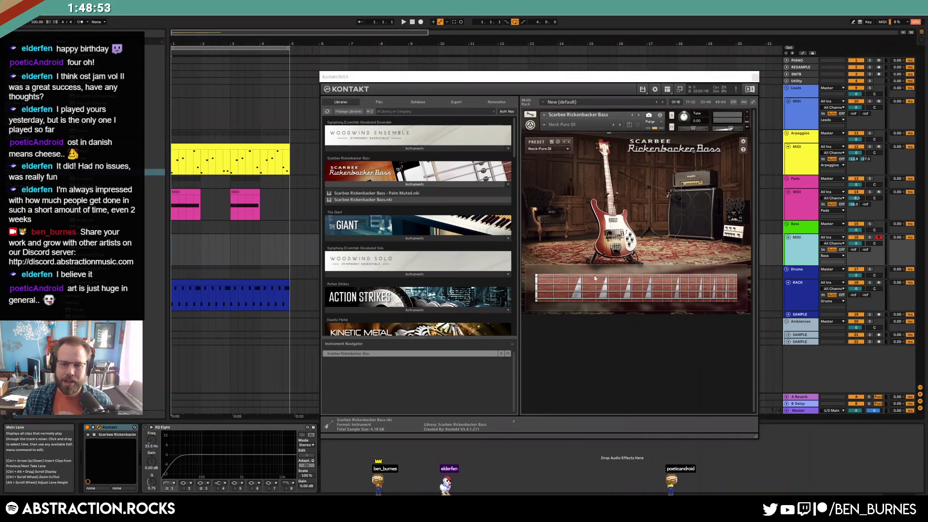
Adjust the Bass MIDI track's first send level, close Kontakt and record a four-bar bass part along with the loop
{"action": "left_click_drag", "start_coordinate": [853, 249], "coordinate": [854, 240]}
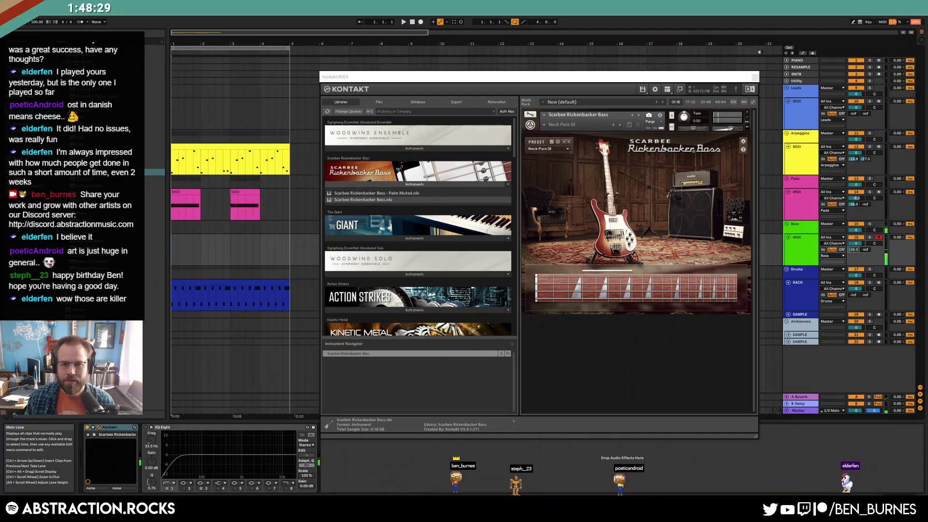
{"action": "left_click", "coordinate": [755, 77]}
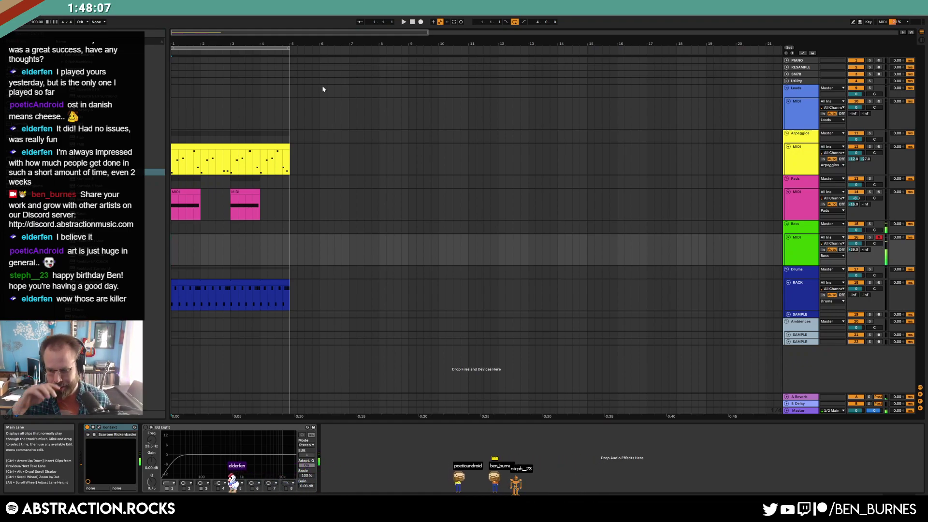
{"action": "left_click", "coordinate": [420, 22]}
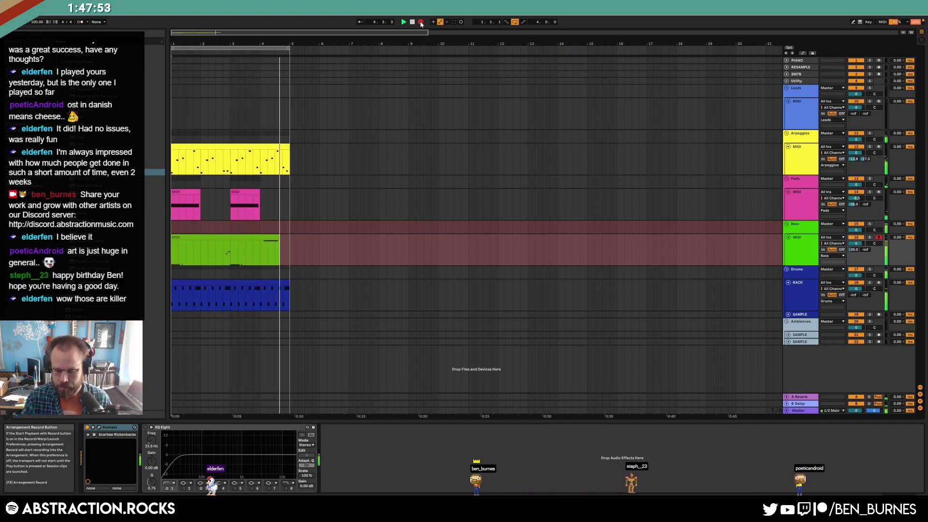
{"action": "left_click", "coordinate": [420, 23]}
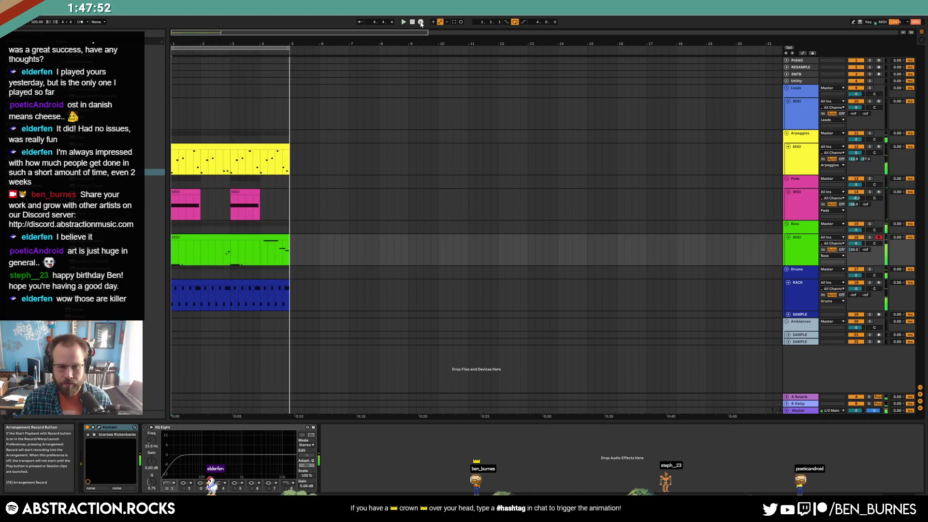
Open the recorded bass clip and transpose its last three notes down an octave
{"action": "left_click", "coordinate": [273, 239]}
{"action": "double_click", "coordinate": [273, 239]}
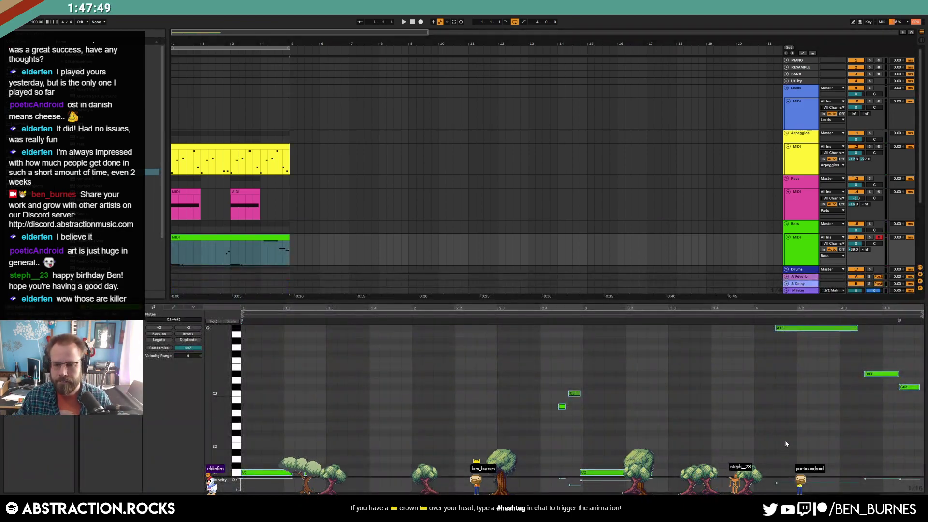
{"action": "key", "text": "shift+Down"}
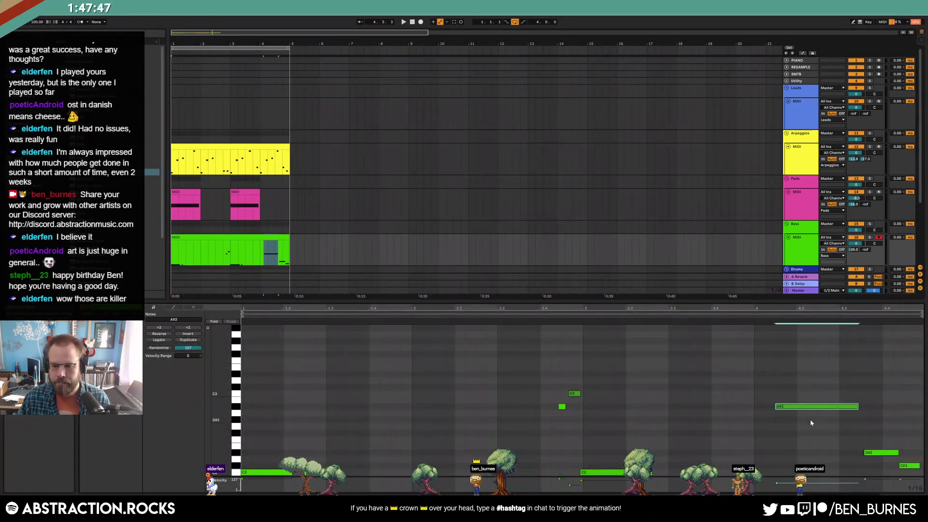
Lower the long A#2 note in bar 4 to D#2 and the following note to D2, and audition the loop
{"action": "key", "text": "shift+Down"}
{"action": "key", "text": "Up"}
{"action": "key", "text": "Up"}
{"action": "key", "text": "Up"}
{"action": "key", "text": "Up"}
{"action": "key", "text": "Up"}
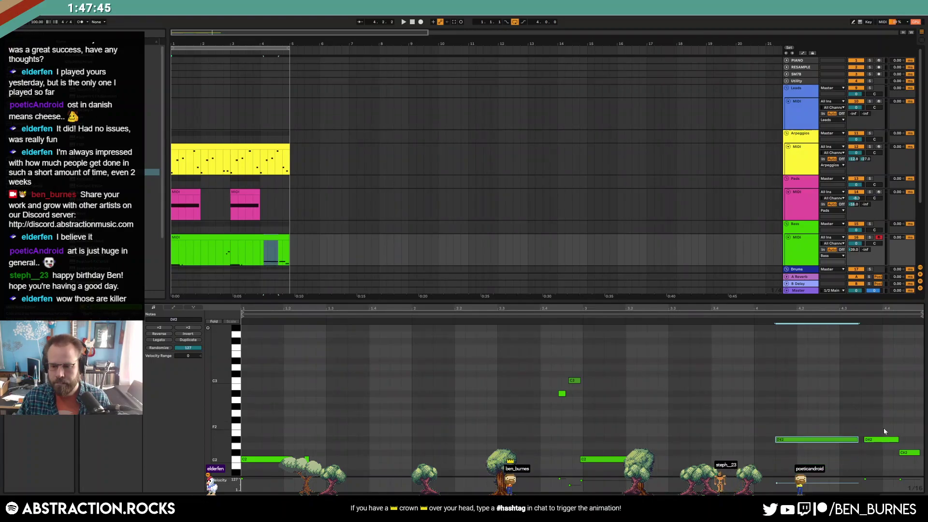
{"action": "key", "text": "Down"}
{"action": "key", "text": "space"}
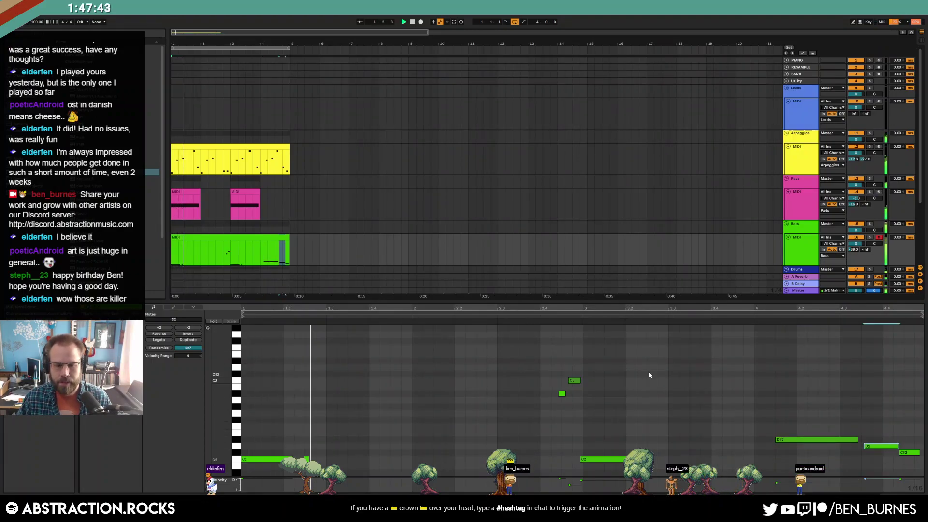
{"action": "key", "text": "shift+Tab"}
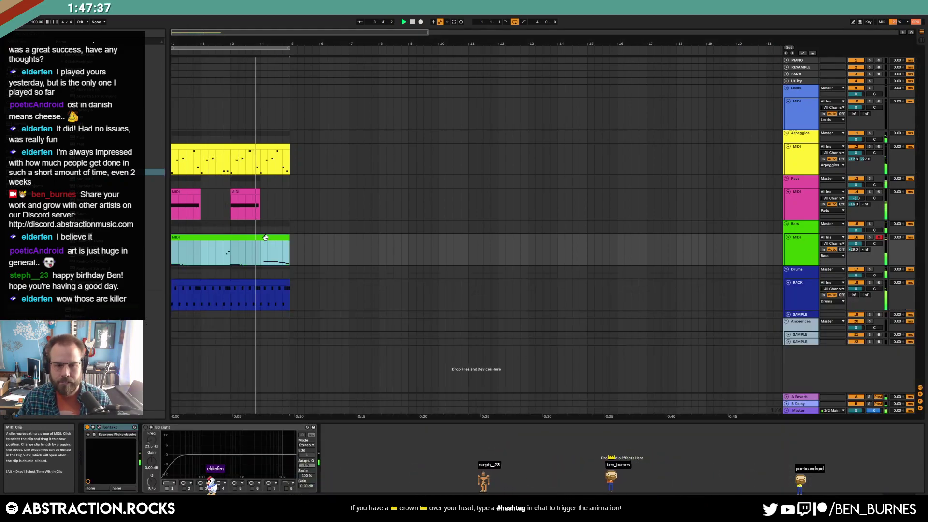
{"action": "key", "text": "shift+Tab"}
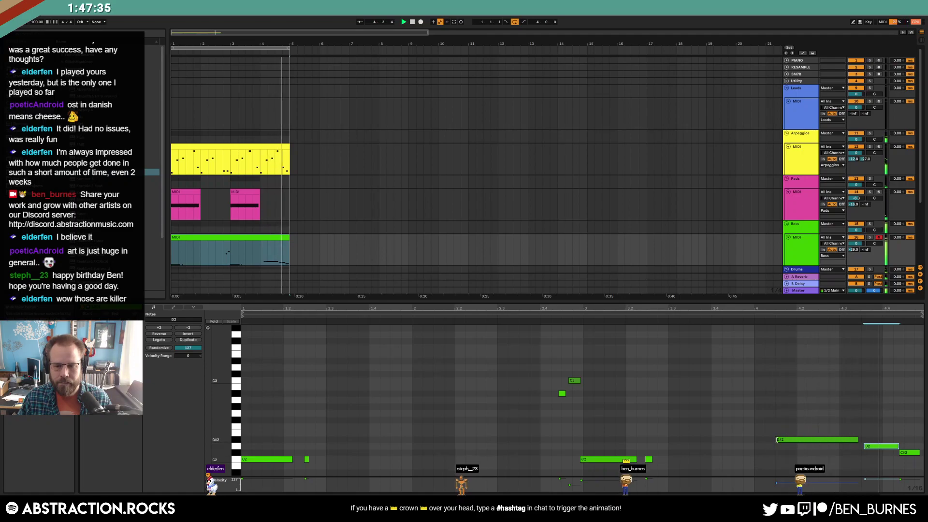
Retime and shorten the closing bass notes so the D#2 starts on 4.2 and the final C#2 comes slightly earlier
{"action": "key", "text": "space"}
{"action": "left_click", "coordinate": [880, 446]}
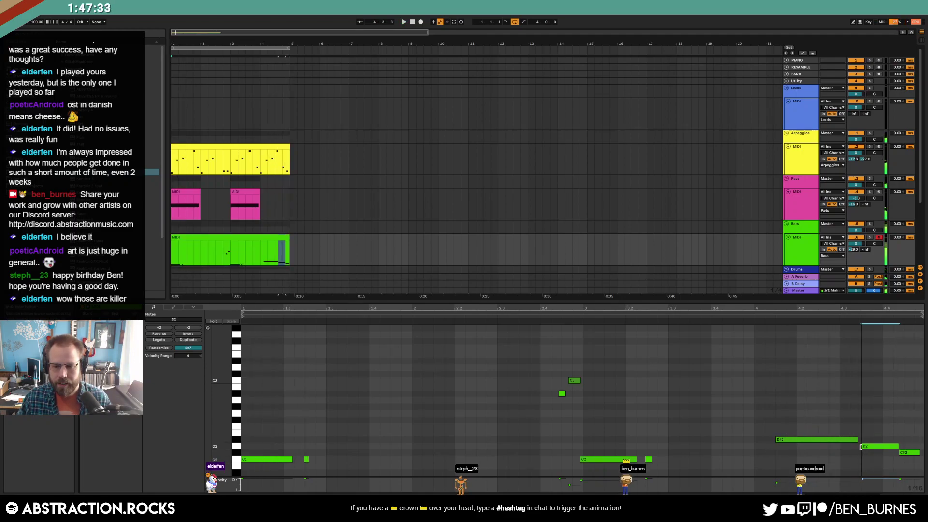
{"action": "left_click_drag", "start_coordinate": [908, 449], "coordinate": [903, 450]}
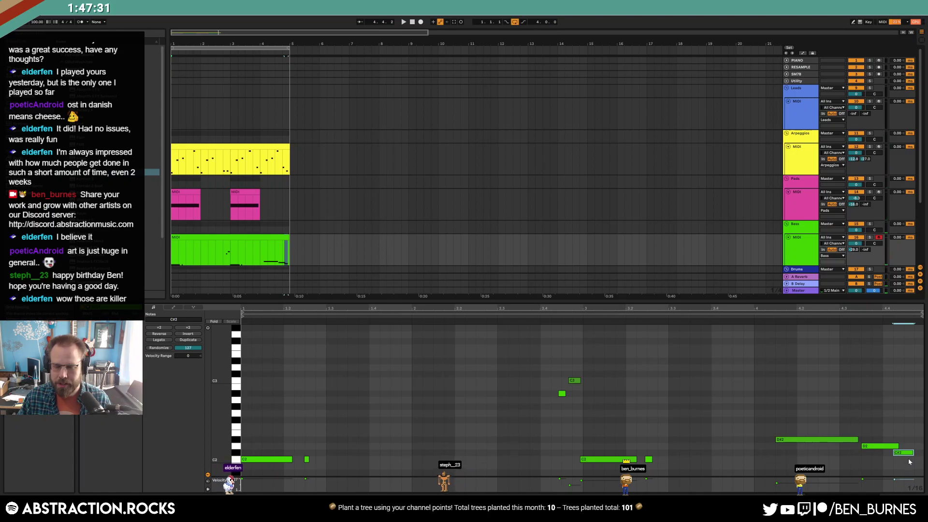
{"action": "left_click_drag", "start_coordinate": [857, 440], "coordinate": [881, 446]}
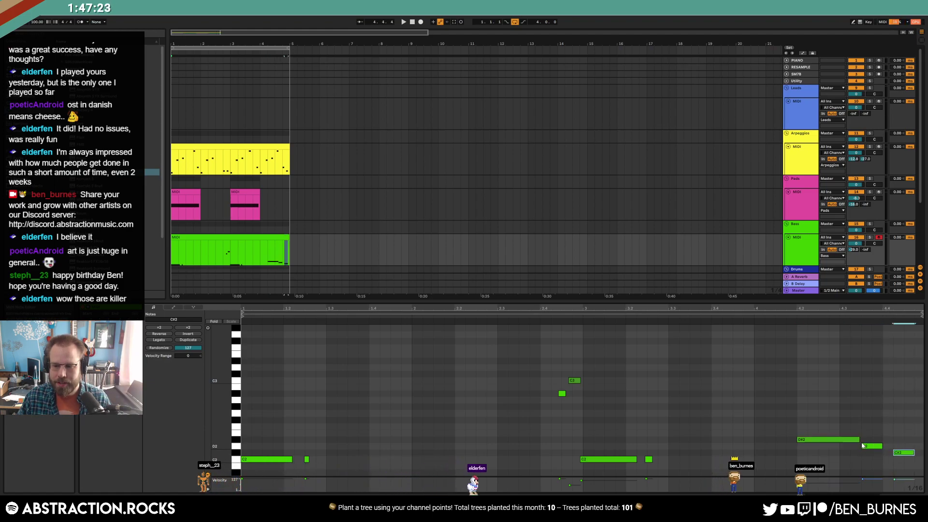
{"action": "left_click_drag", "start_coordinate": [858, 439], "coordinate": [848, 439]}
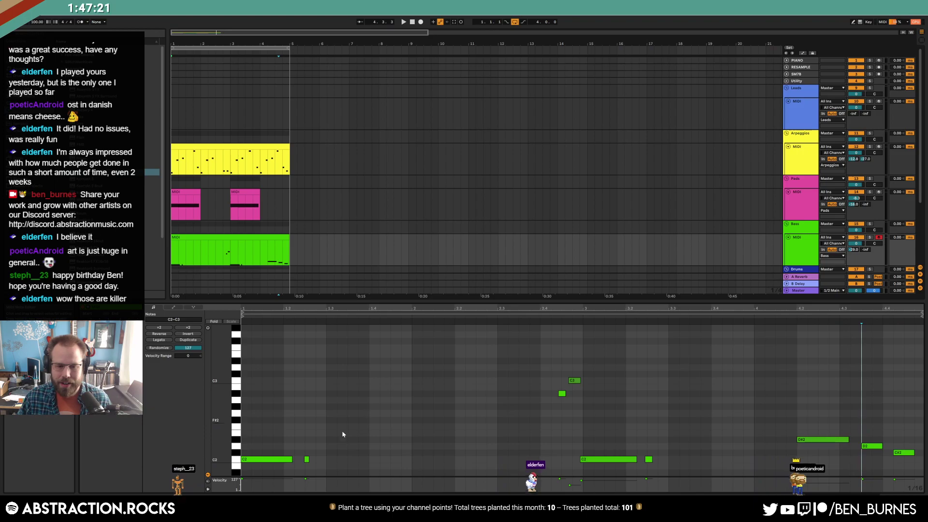
Add two short C3 notes in the first beat of bar 4, ahead of the D#2 note
{"action": "left_click", "coordinate": [306, 459]}
{"action": "double_click", "coordinate": [724, 380]}
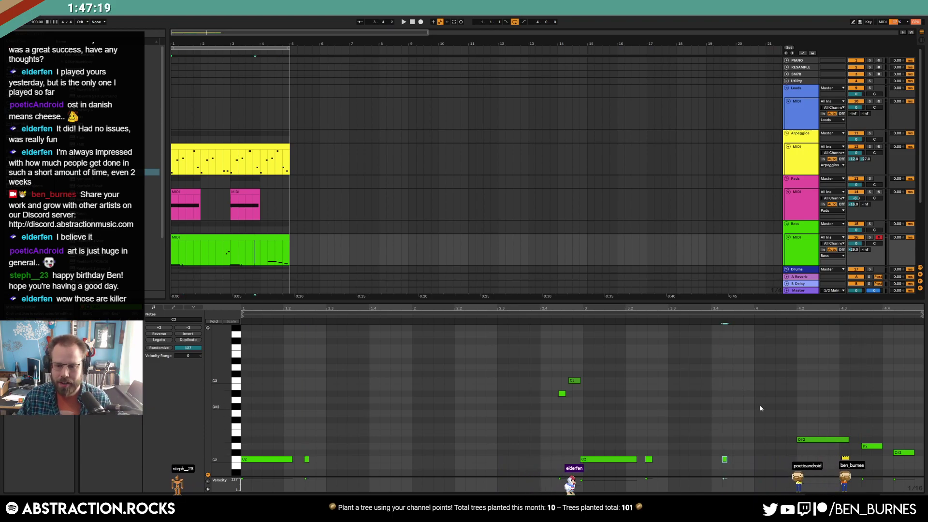
{"action": "left_click_drag", "start_coordinate": [726, 373], "coordinate": [767, 405]}
{"action": "key", "text": "Right"}
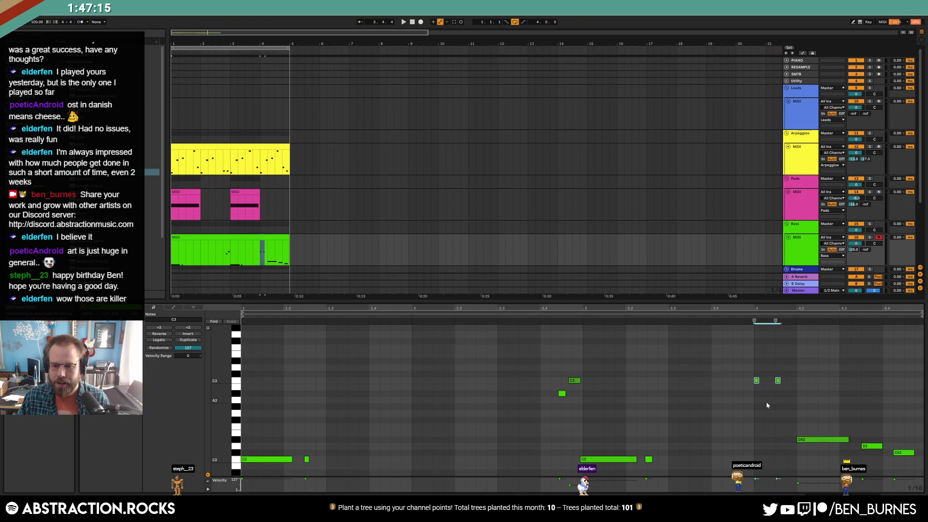
{"action": "key", "text": "Right"}
Play the loop, select all the bass notes in bar 4 and nudge them slightly earlier
{"action": "key", "text": "space"}
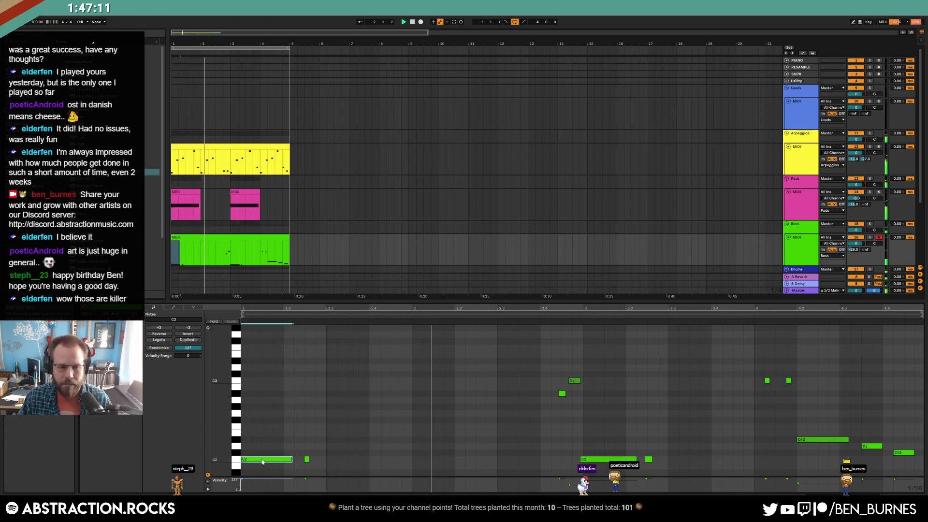
{"action": "left_click", "coordinate": [278, 459]}
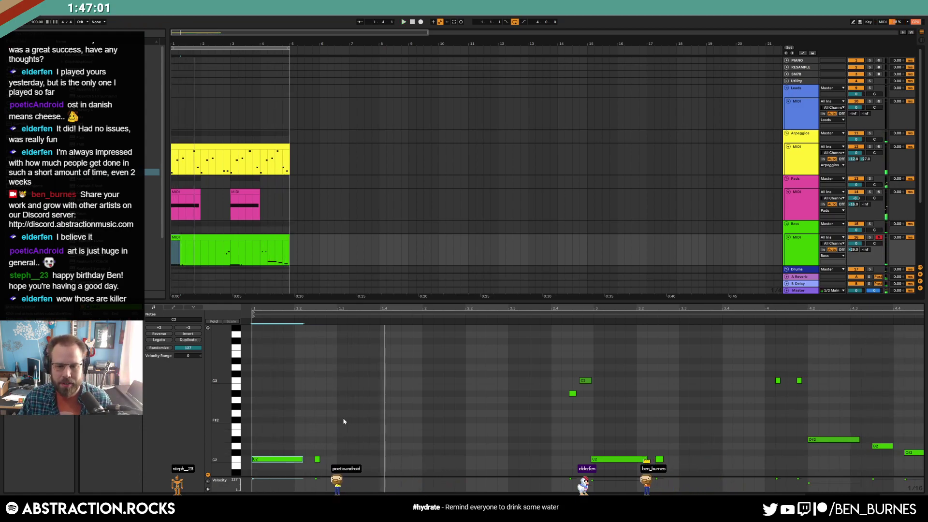
{"action": "left_click_drag", "start_coordinate": [776, 373], "coordinate": [915, 474]}
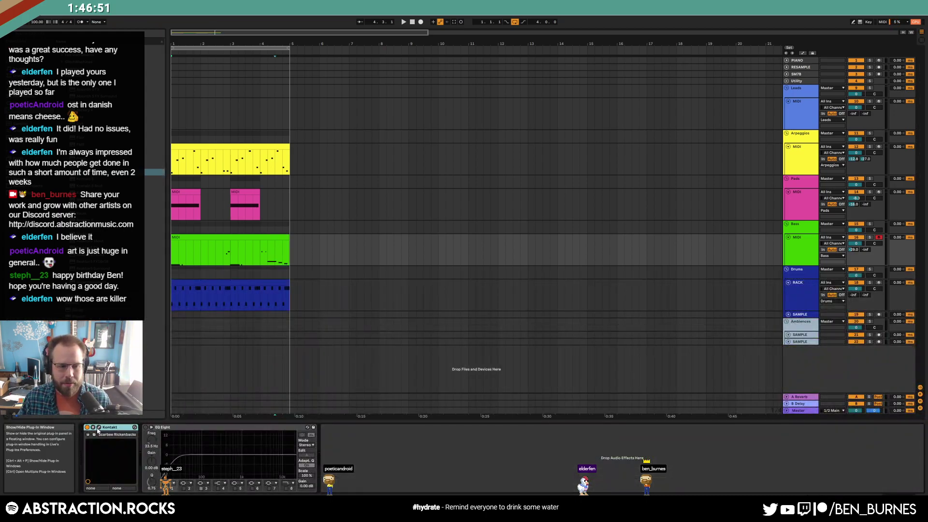
Audition the Tweedman and Scooped presets in the Scarbee Rickenbacker Bass, and load The Raven
{"action": "left_click", "coordinate": [97, 429]}
{"action": "left_click", "coordinate": [567, 149]}
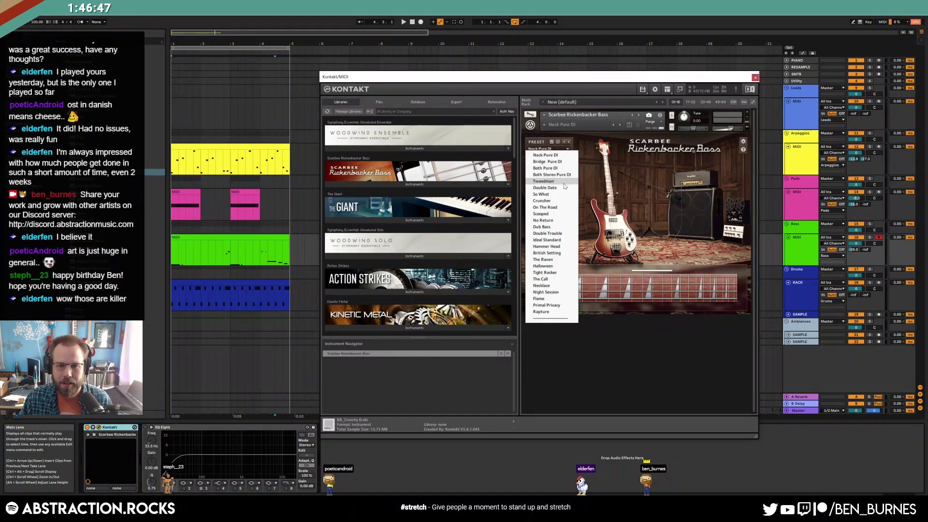
{"action": "left_click", "coordinate": [543, 182]}
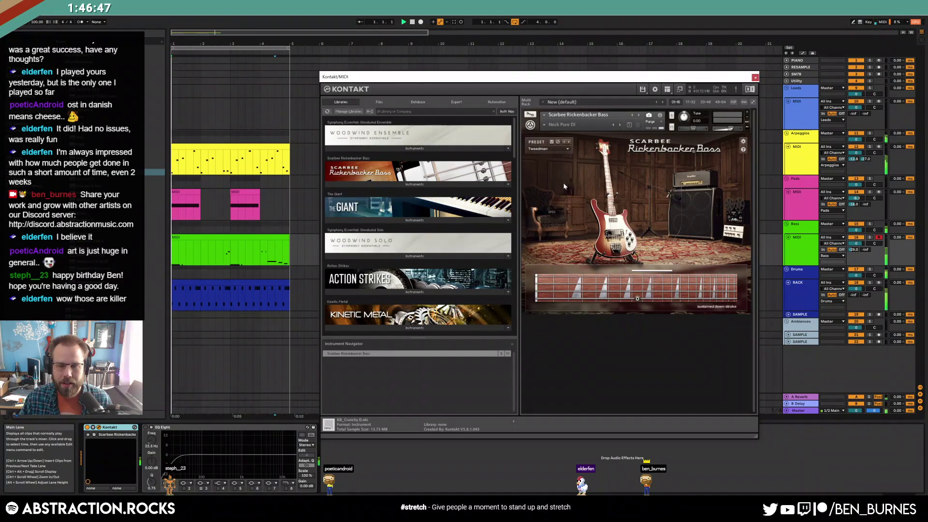
{"action": "left_click", "coordinate": [567, 151]}
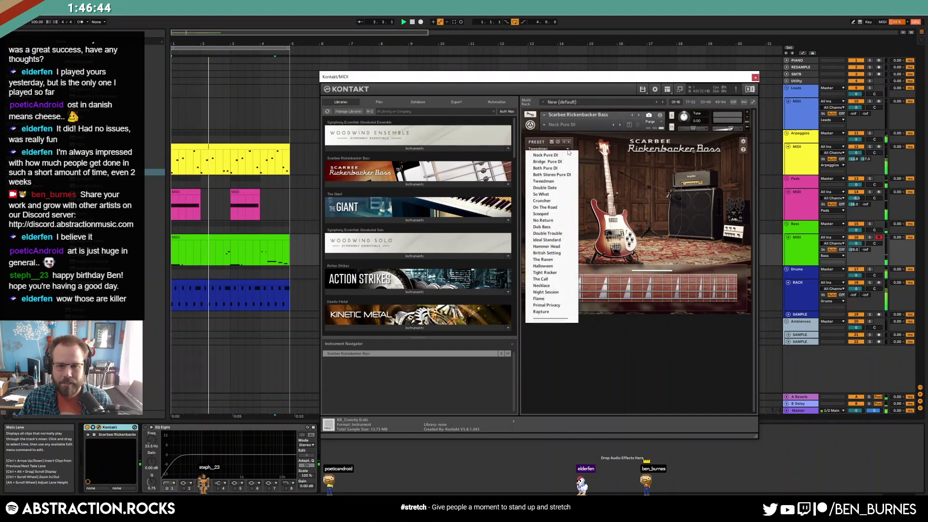
{"action": "left_click", "coordinate": [562, 214]}
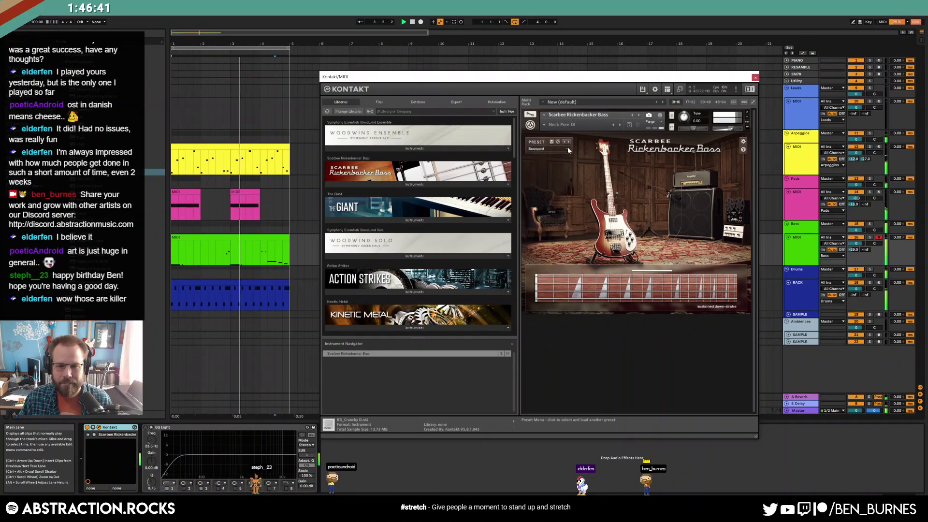
{"action": "left_click", "coordinate": [567, 149]}
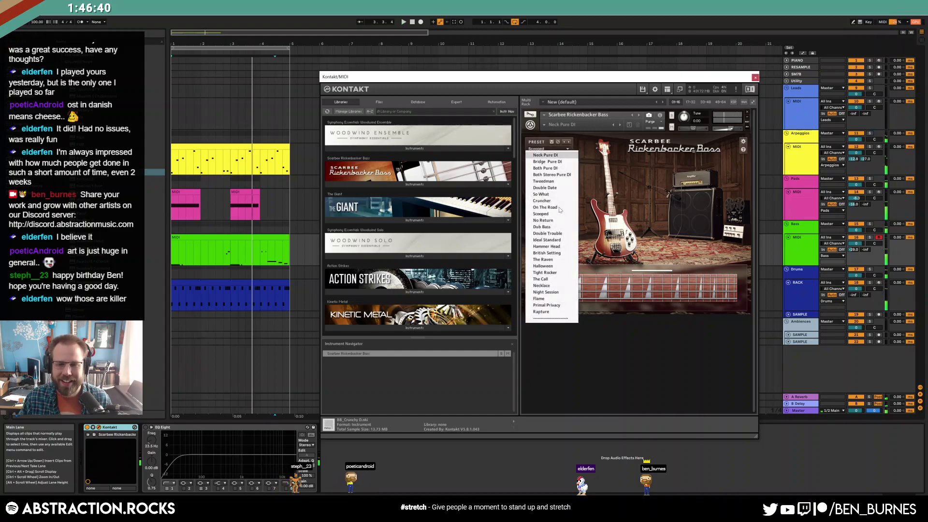
{"action": "left_click", "coordinate": [560, 260]}
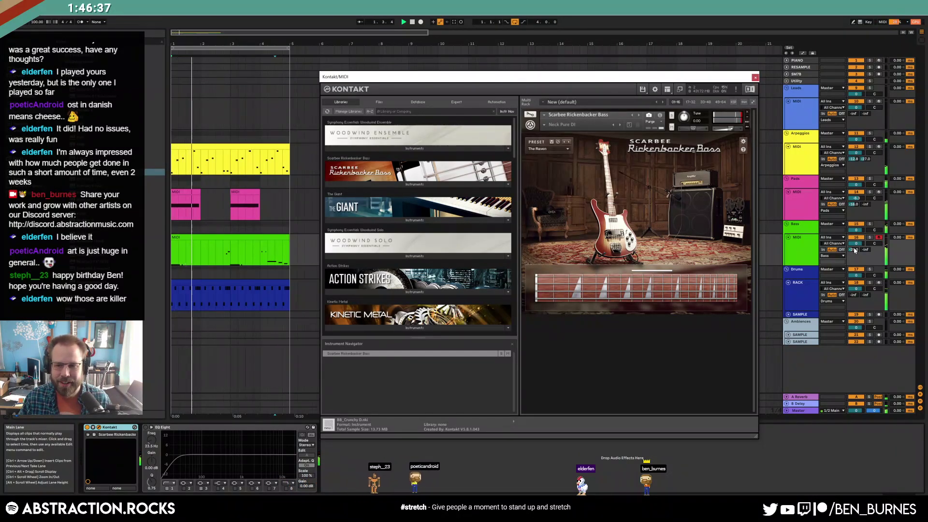
Lower the Bass MIDI track's volume, close Kontakt and set the Pads MIDI track's volume to -11.4 dB
{"action": "left_click_drag", "start_coordinate": [855, 243], "coordinate": [856, 261]}
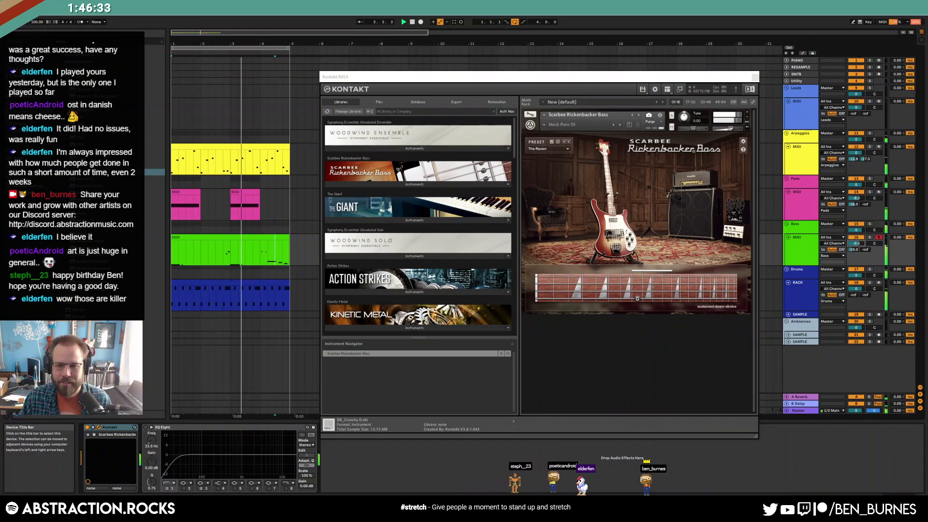
{"action": "left_click", "coordinate": [755, 77]}
{"action": "left_click", "coordinate": [807, 204]}
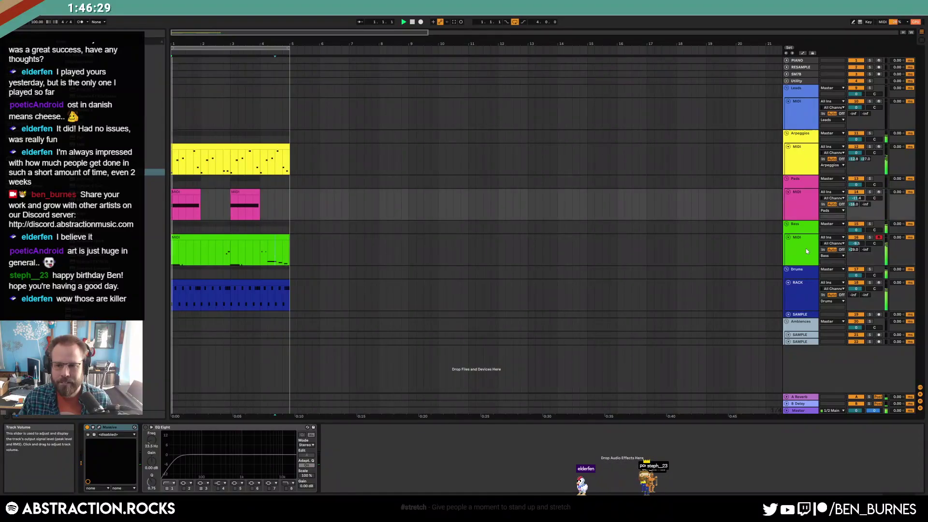
Add a short C3 note to the bass clip just after 4.3
{"action": "key", "text": "shift+Tab"}
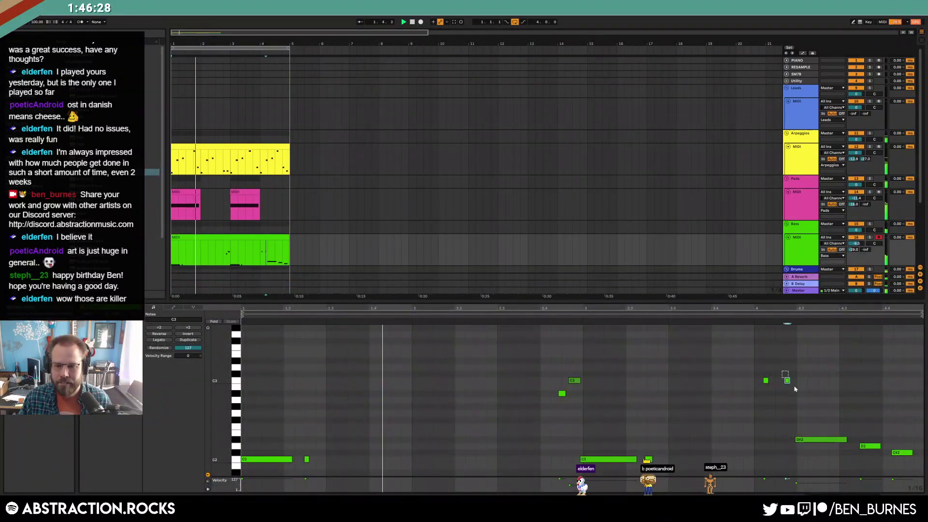
{"action": "double_click", "coordinate": [853, 381]}
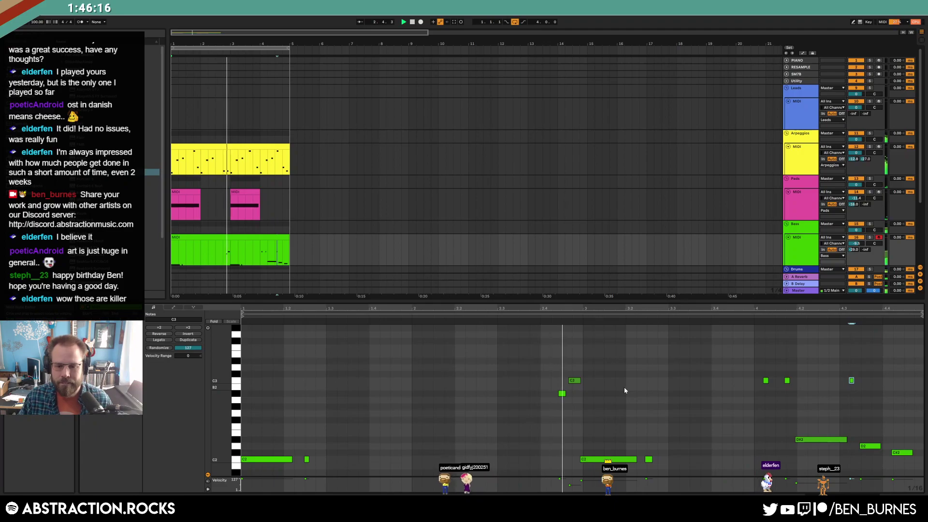
{"action": "left_click", "coordinate": [574, 381]}
{"action": "left_click", "coordinate": [626, 415]}
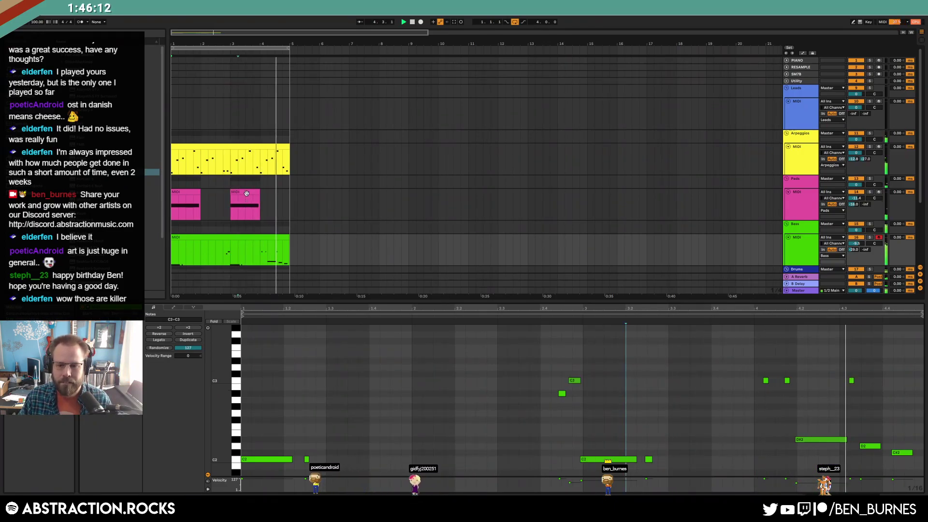
Delete the pad clip in bar 3 and select the Arpeggios group's MIDI track
{"action": "key", "text": "Delete"}
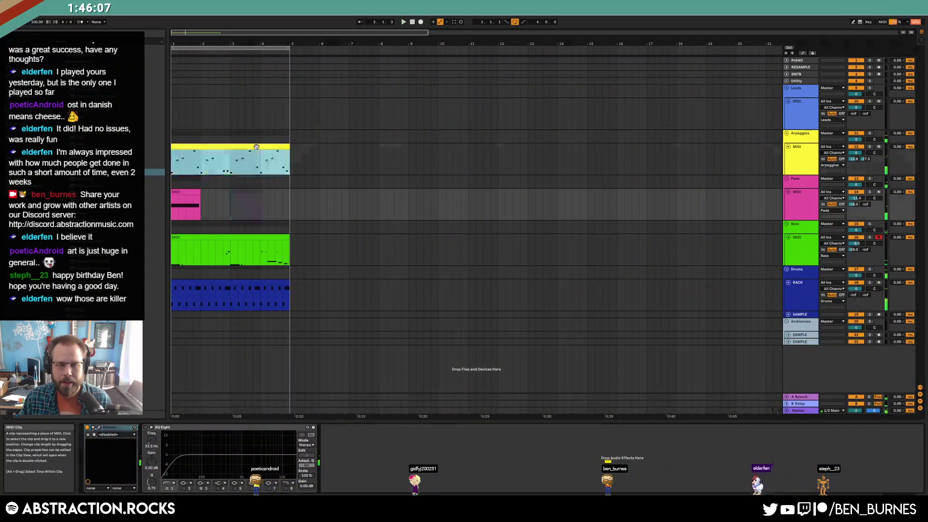
{"action": "left_click", "coordinate": [256, 146]}
{"action": "left_click", "coordinate": [797, 159]}
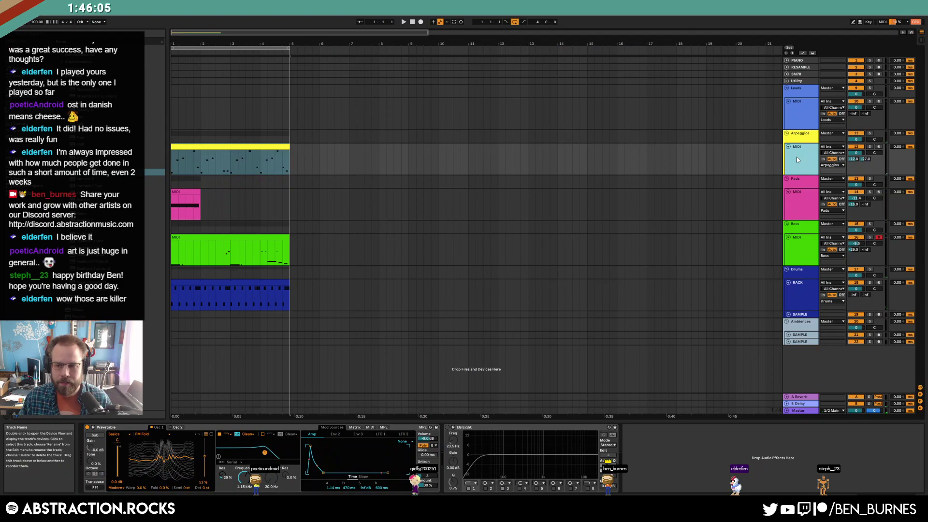
Insert an empty MIDI track below the arpeggio track in the Arpeggios group and arm it for recording
{"action": "key", "text": "ctrl+shift+r"}
{"action": "left_click", "coordinate": [506, 141]}
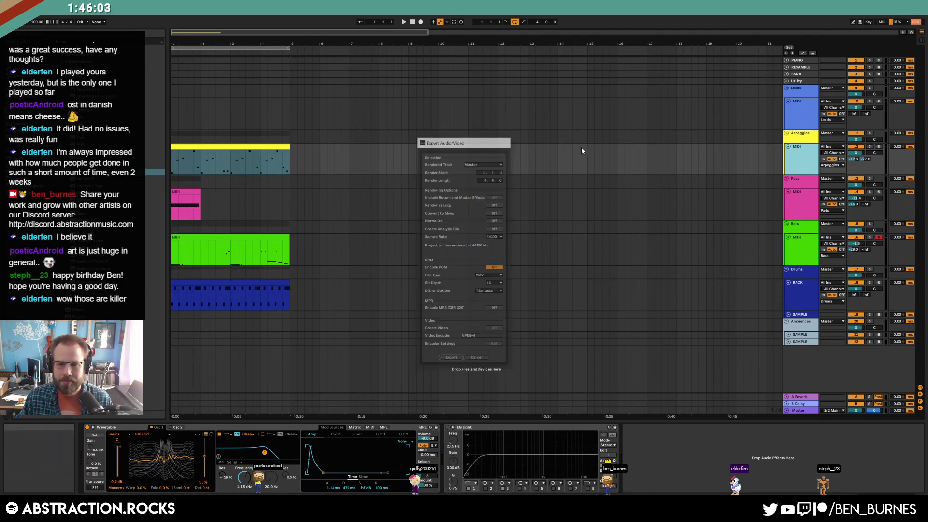
{"action": "key", "text": "ctrl+d"}
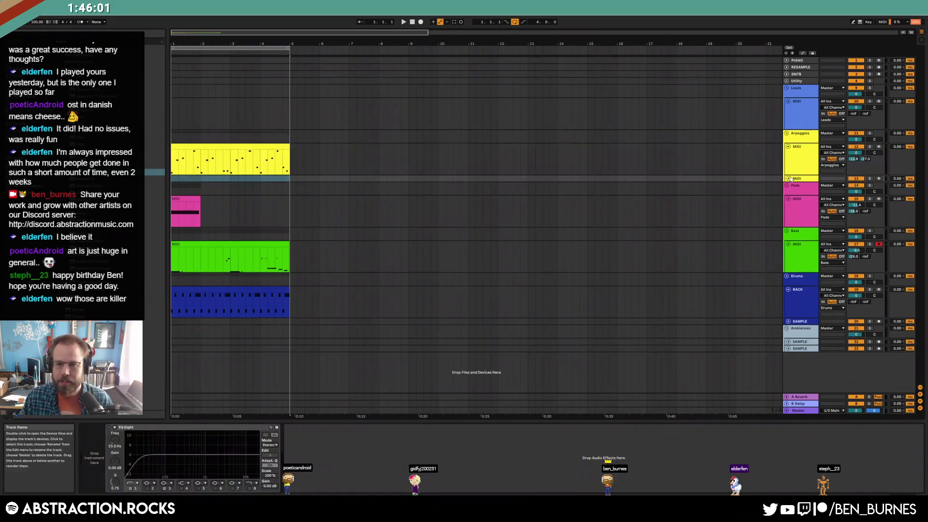
{"action": "left_click", "coordinate": [879, 178]}
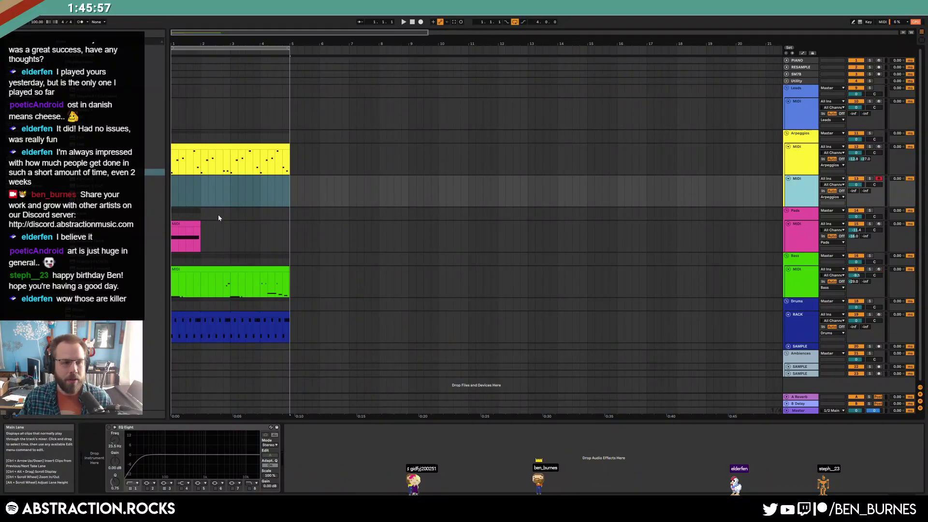
Unfold the first SAMPLE track in the Ambiences group
{"action": "left_click", "coordinate": [155, 152]}
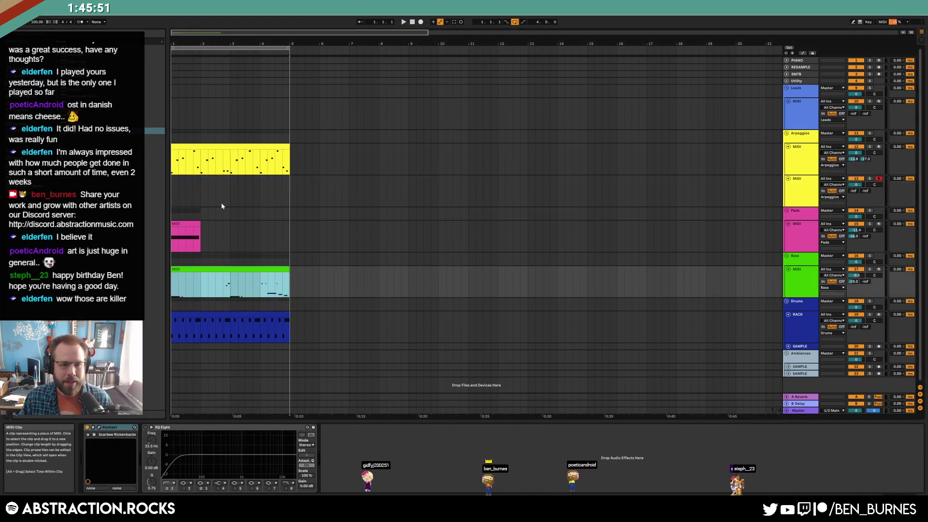
{"action": "left_click", "coordinate": [215, 193]}
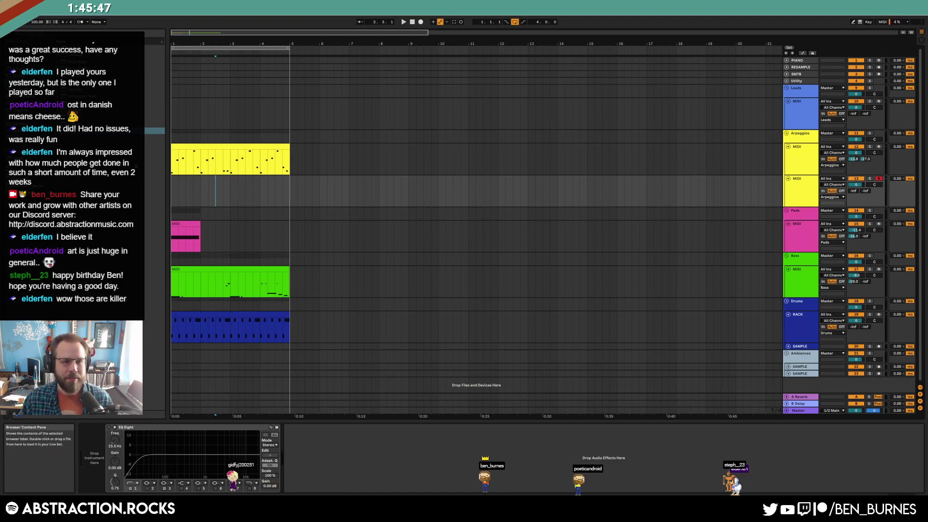
{"action": "left_click", "coordinate": [172, 193]}
{"action": "left_click", "coordinate": [798, 325]}
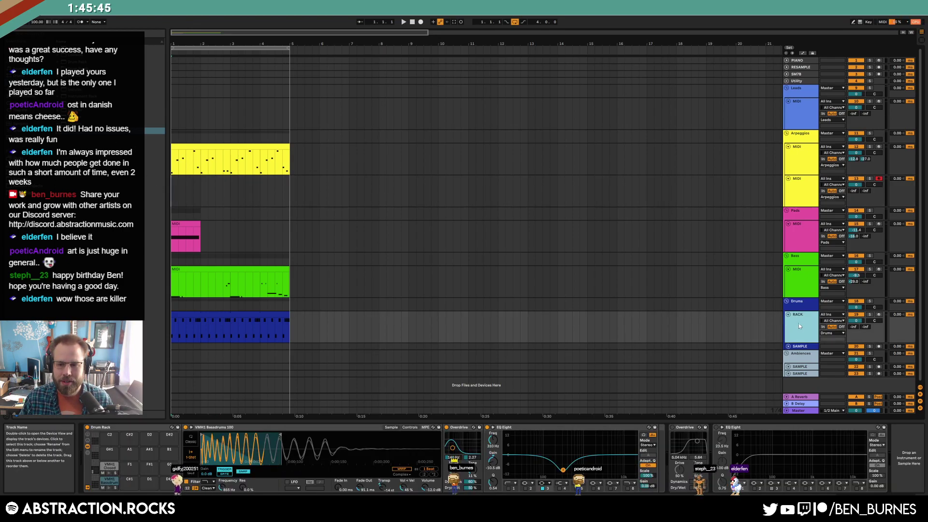
{"action": "left_click", "coordinate": [801, 366]}
{"action": "left_click", "coordinate": [802, 366]}
{"action": "key", "text": "ctrl+d"}
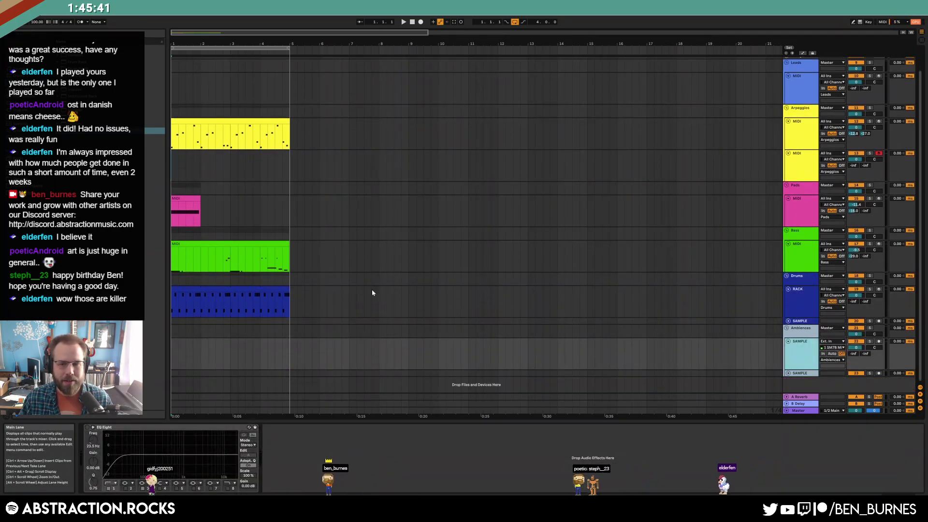
{"action": "left_click_drag", "start_coordinate": [175, 355], "coordinate": [232, 357]}
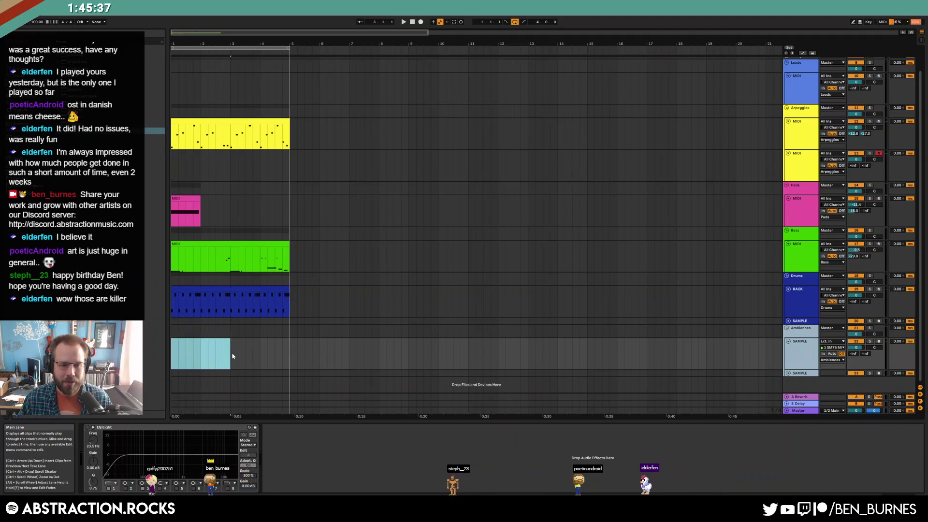
{"action": "left_click_drag", "start_coordinate": [183, 358], "coordinate": [229, 362]}
{"action": "left_click", "coordinate": [230, 362]}
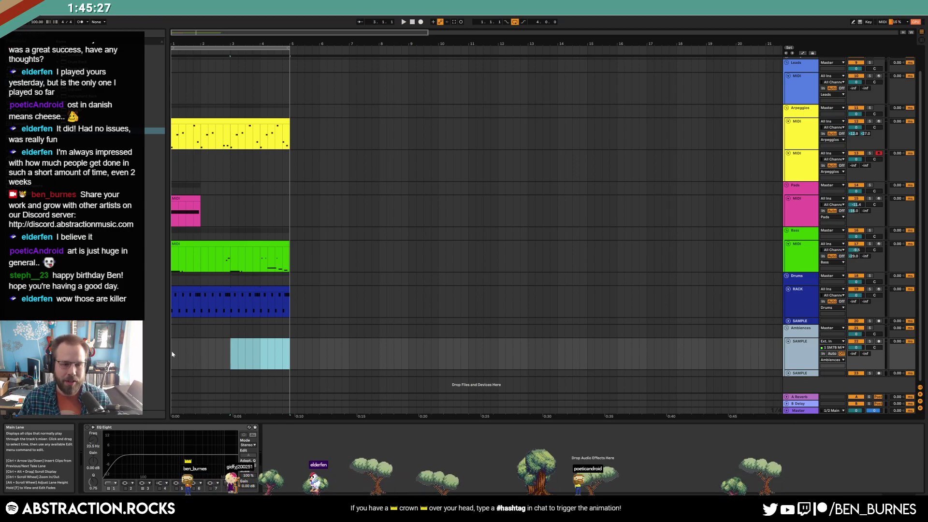
{"action": "left_click_drag", "start_coordinate": [173, 360], "coordinate": [209, 363]}
{"action": "mouse_move", "coordinate": [289, 372]}
{"action": "left_mouse_down"}
{"action": "mouse_move", "coordinate": [170, 366]}
{"action": "mouse_move", "coordinate": [301, 370]}
{"action": "mouse_move", "coordinate": [221, 362]}
{"action": "mouse_move", "coordinate": [293, 362]}
{"action": "left_mouse_up"}
{"action": "mouse_move", "coordinate": [191, 360]}
{"action": "left_mouse_down"}
{"action": "mouse_move", "coordinate": [283, 362]}
{"action": "mouse_move", "coordinate": [228, 354]}
{"action": "left_mouse_up"}
{"action": "left_click", "coordinate": [229, 353]}
Load Operator onto the empty second arpeggio track and shape its oscillator envelope into a plucked decay
{"action": "left_click", "coordinate": [801, 160]}
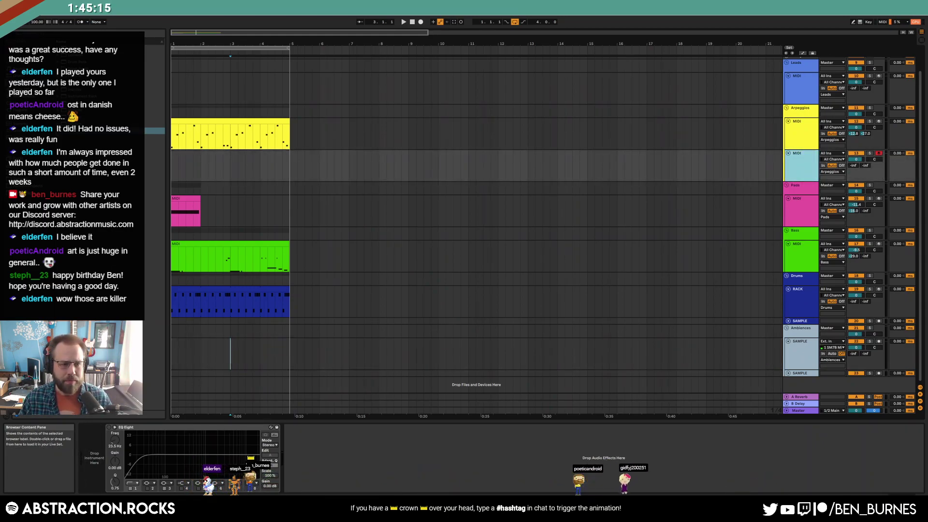
{"action": "left_click_drag", "start_coordinate": [154, 103], "coordinate": [253, 172]}
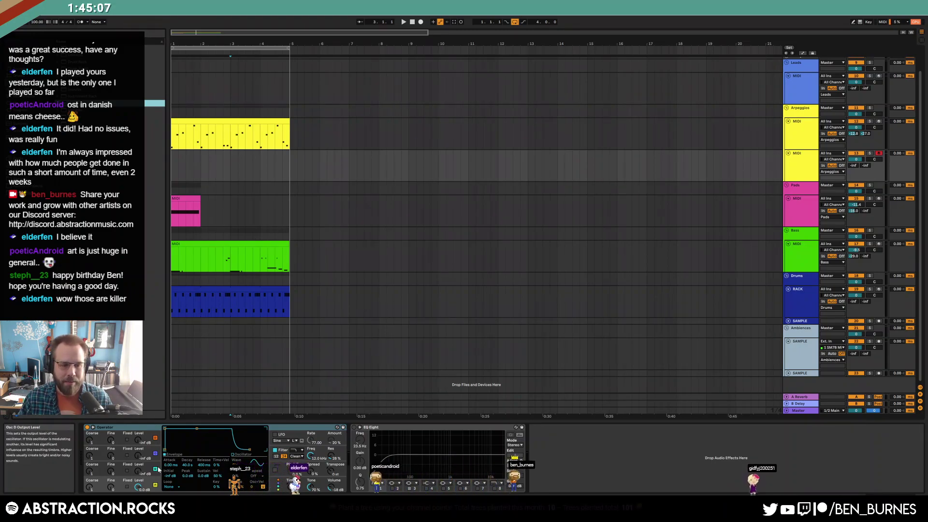
{"action": "left_click_drag", "start_coordinate": [196, 429], "coordinate": [188, 449]}
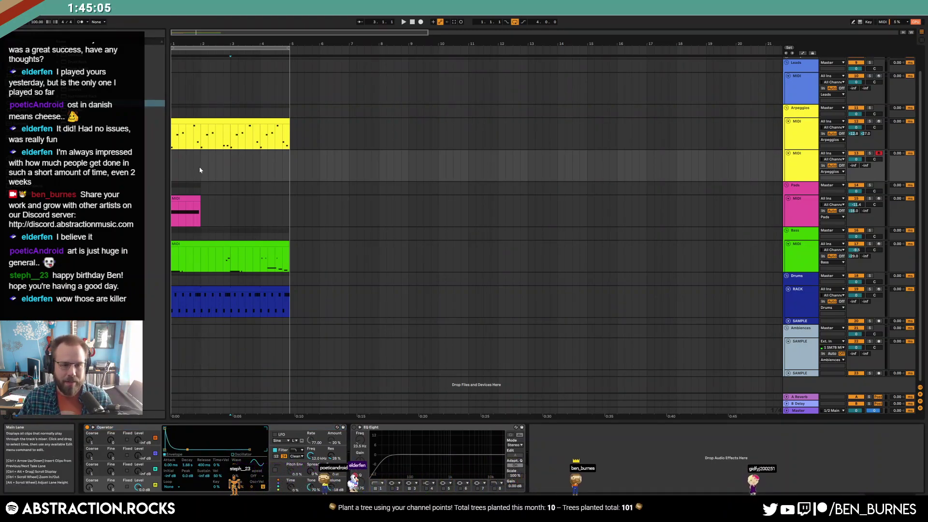
Create a one-bar MIDI clip in bar 1 of the second arpeggio track with short G4 notes on beats 2 and 4
{"action": "left_click_drag", "start_coordinate": [200, 166], "coordinate": [165, 171]}
{"action": "key", "text": "ctrl+shift+m"}
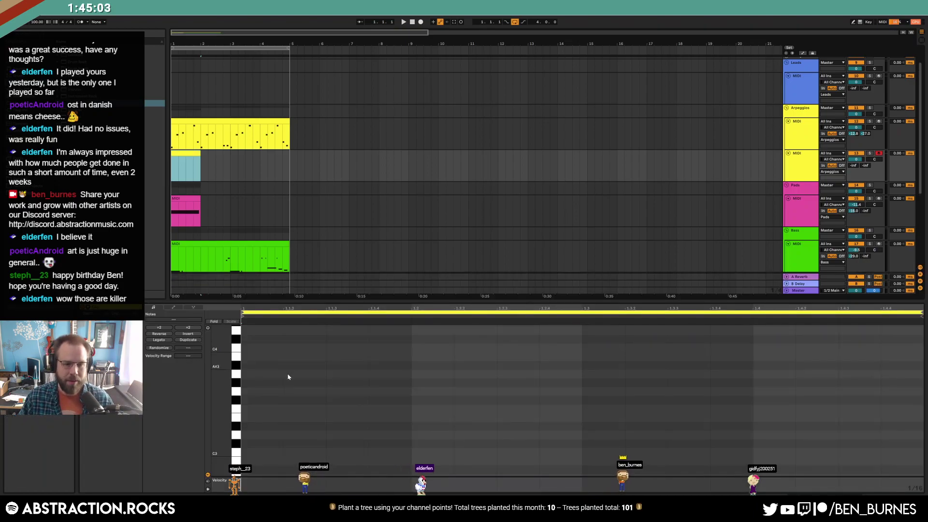
{"action": "left_click_drag", "start_coordinate": [222, 355], "coordinate": [215, 367]}
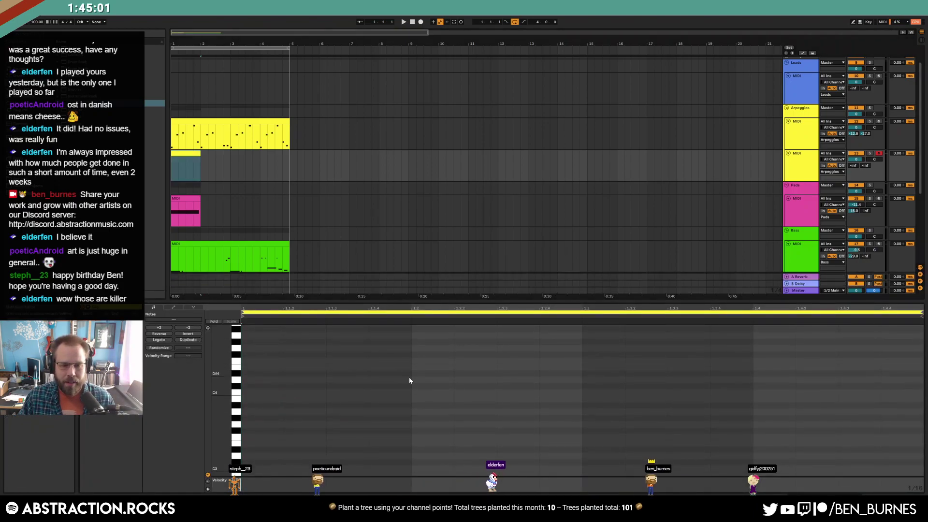
{"action": "double_click", "coordinate": [416, 348]}
{"action": "double_click", "coordinate": [760, 349]}
Extend the G4 clip through the end of bar 4 and play the arrangement
{"action": "left_click_drag", "start_coordinate": [200, 156], "coordinate": [290, 165]}
{"action": "key", "text": "space"}
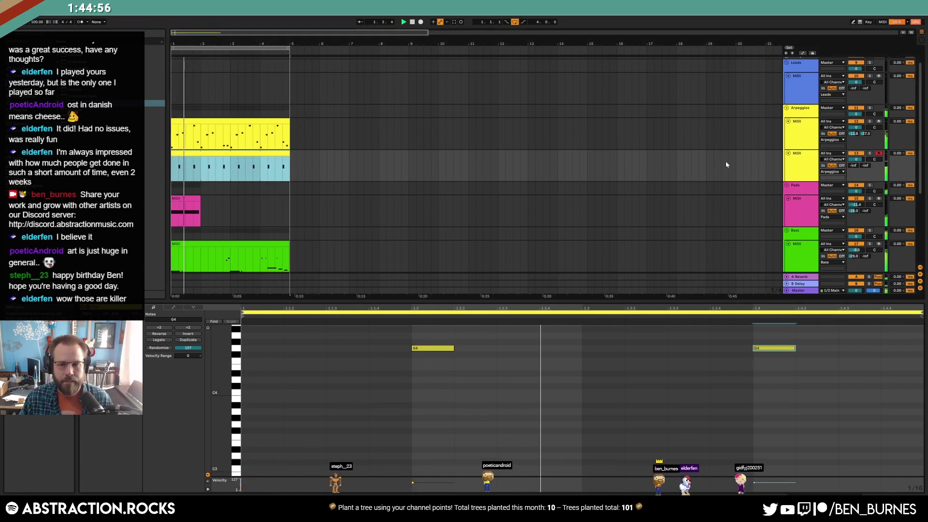
{"action": "left_click", "coordinate": [691, 167]}
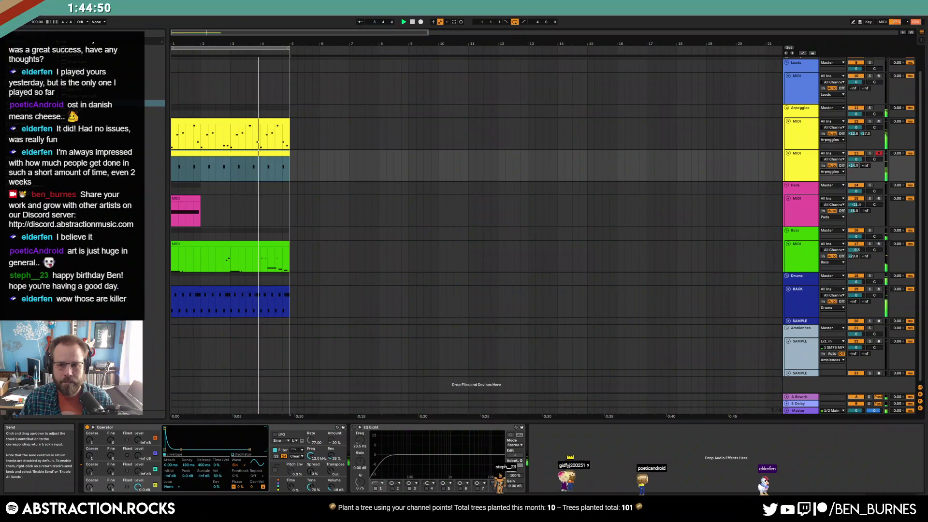
Consolidate the first two bars of the G4 part into one clip and shift its last note a sixteenth later
{"action": "left_click", "coordinate": [268, 152]}
{"action": "double_click", "coordinate": [268, 152]}
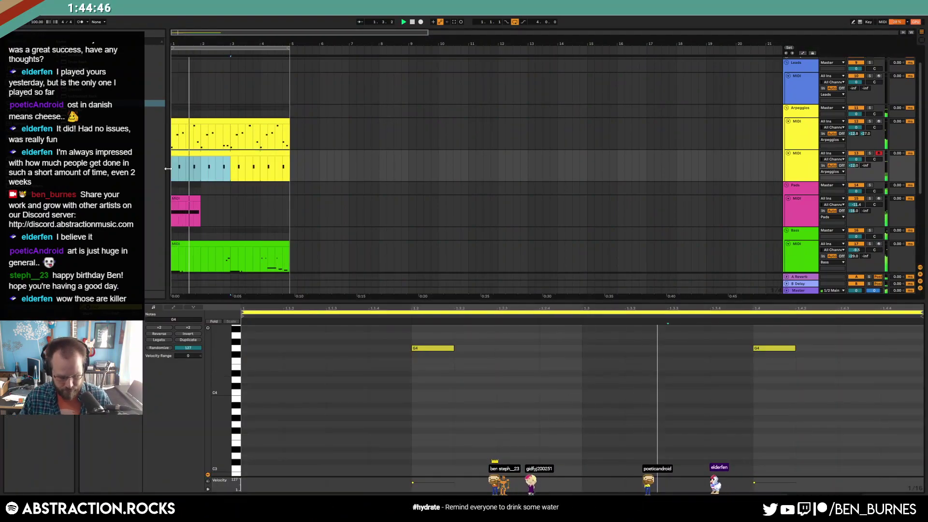
{"action": "key", "text": "ctrl+j"}
{"action": "left_click_drag", "start_coordinate": [849, 400], "coordinate": [870, 400]}
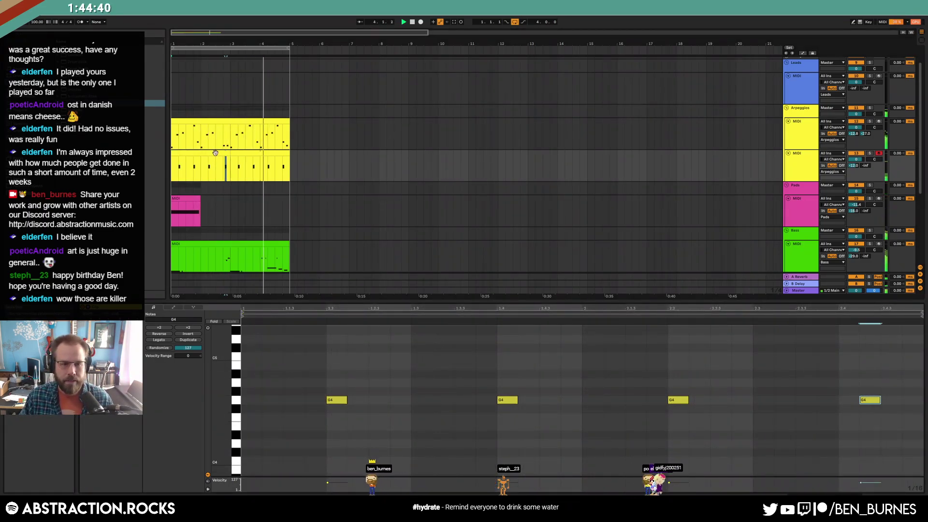
Loop the two-bar G4 clip and extend it to the end of bar 4
{"action": "left_click", "coordinate": [256, 310]}
{"action": "left_click_drag", "start_coordinate": [289, 177], "coordinate": [295, 178]}
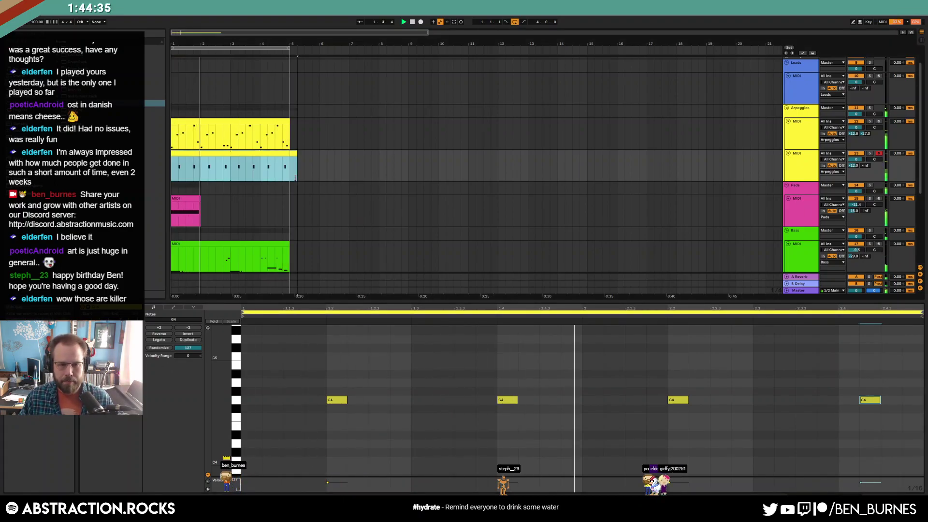
{"action": "left_click", "coordinate": [450, 231]}
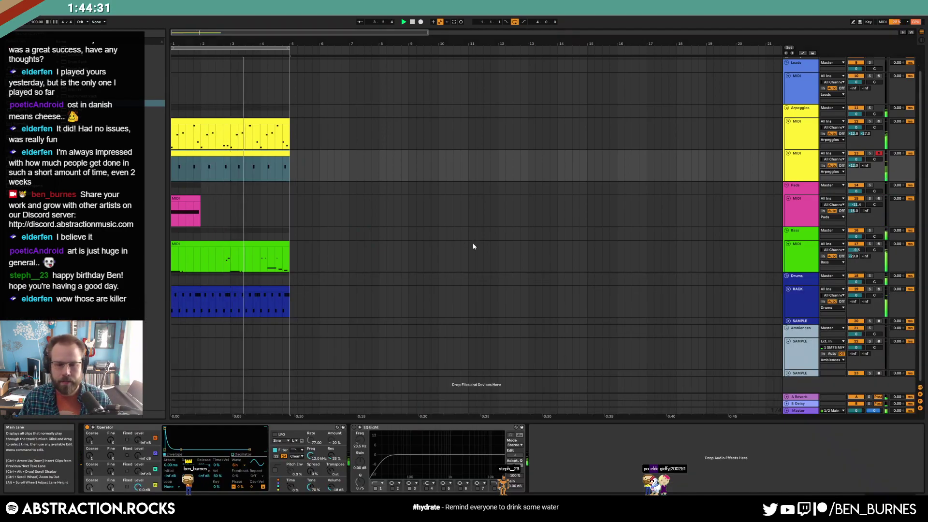
Raise Operator's Spread, change oscillator D's waveform to Sin 4 and play the arrangement
{"action": "left_click_drag", "start_coordinate": [310, 471], "coordinate": [310, 467]}
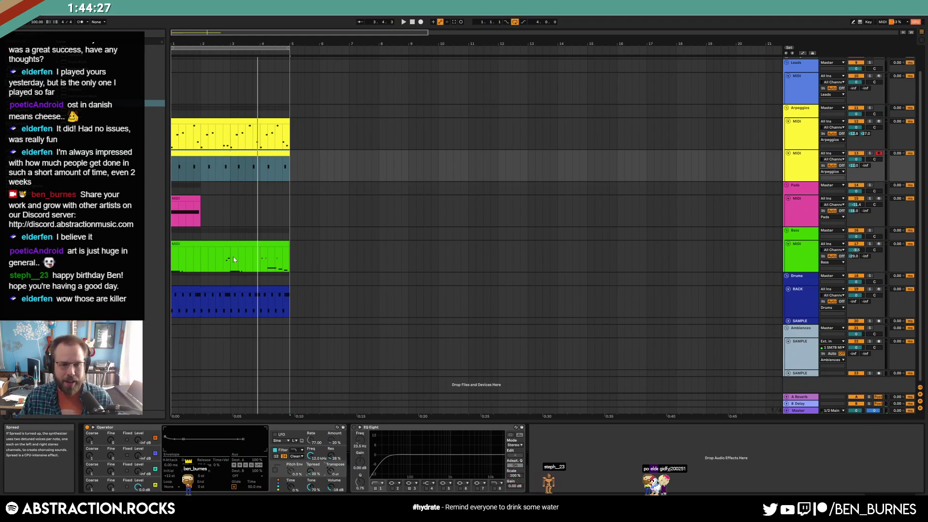
{"action": "left_click", "coordinate": [227, 289]}
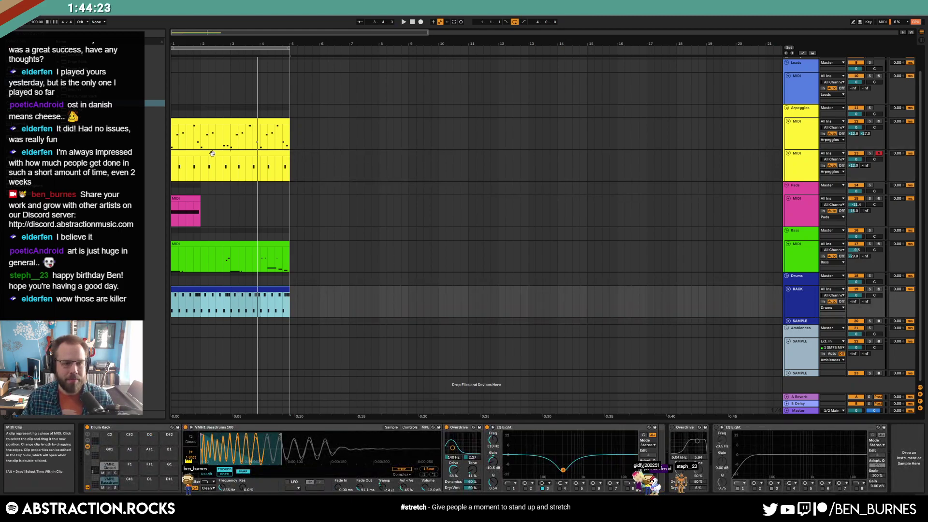
{"action": "left_click", "coordinate": [227, 164]}
{"action": "left_click", "coordinate": [129, 485]}
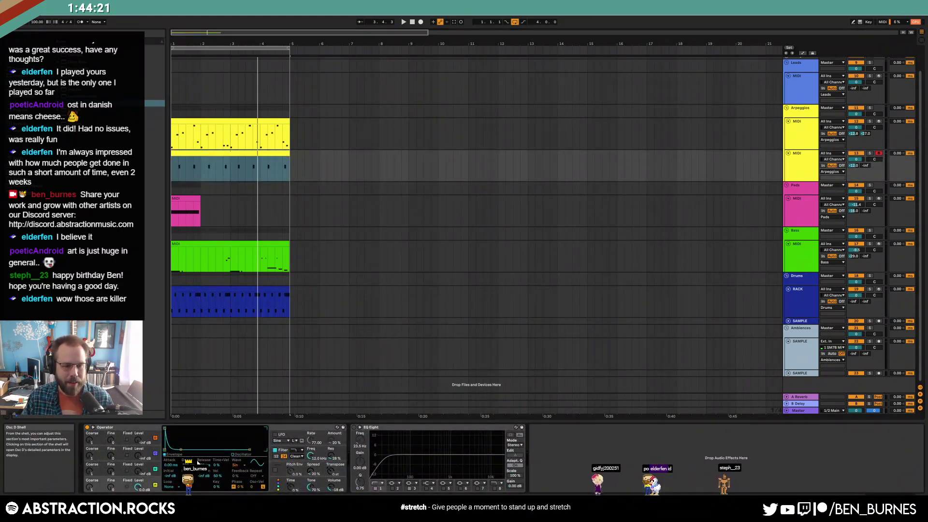
{"action": "left_click", "coordinate": [236, 466]}
{"action": "left_click", "coordinate": [244, 345]}
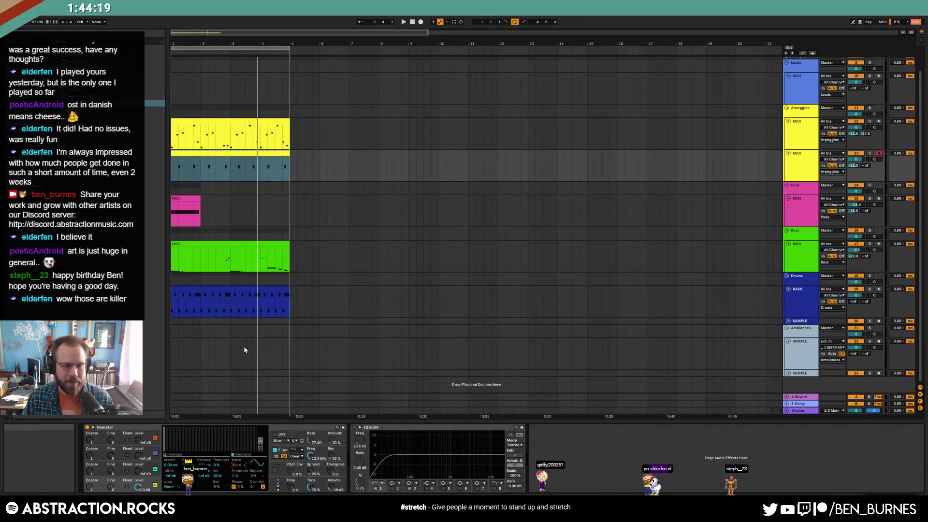
{"action": "key", "text": "space"}
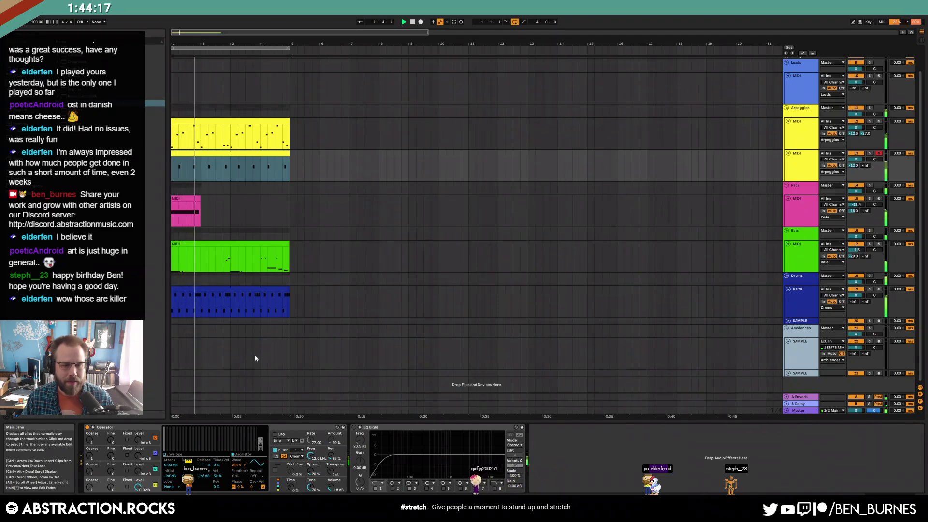
Fine-tune Operator's Spread and slightly lengthen the decay of oscillator D's envelope during playback
{"action": "left_click_drag", "start_coordinate": [312, 473], "coordinate": [312, 468]}
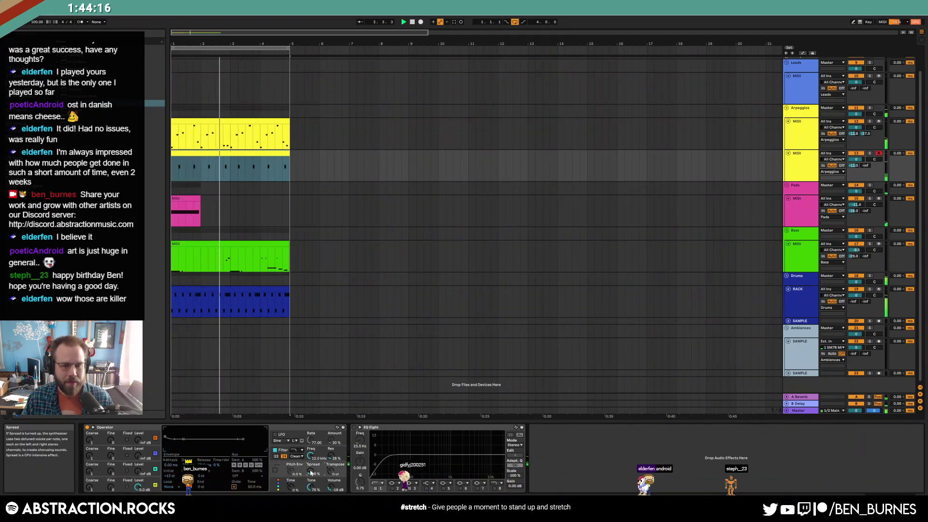
{"action": "left_click", "coordinate": [132, 475]}
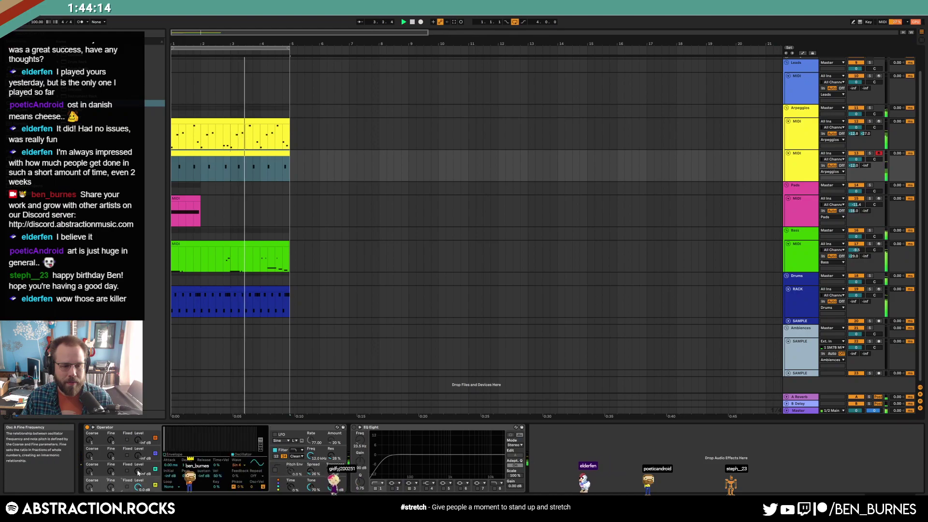
{"action": "left_click_drag", "start_coordinate": [184, 449], "coordinate": [182, 450]}
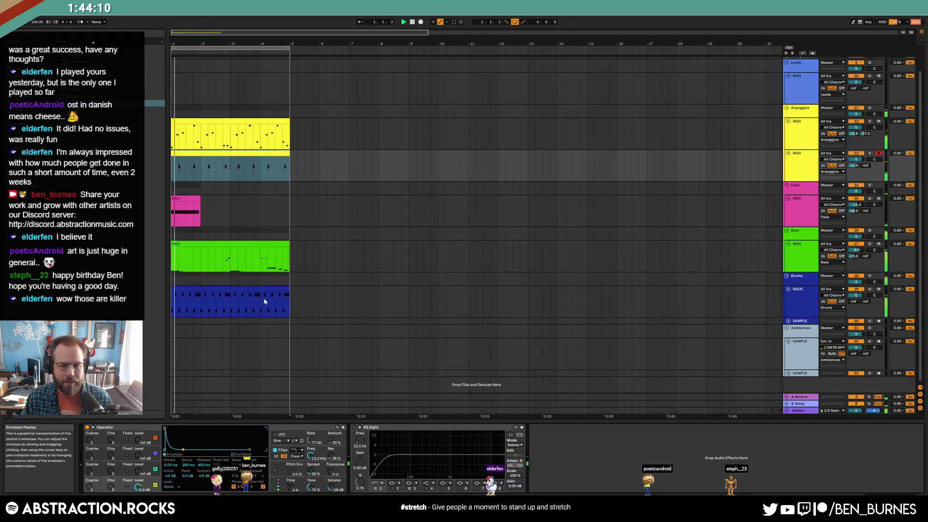
Add a short C3 note on 4.4 and a short C2 note at the bass clip's end, raising the latter a semitone
{"action": "double_click", "coordinate": [265, 308]}
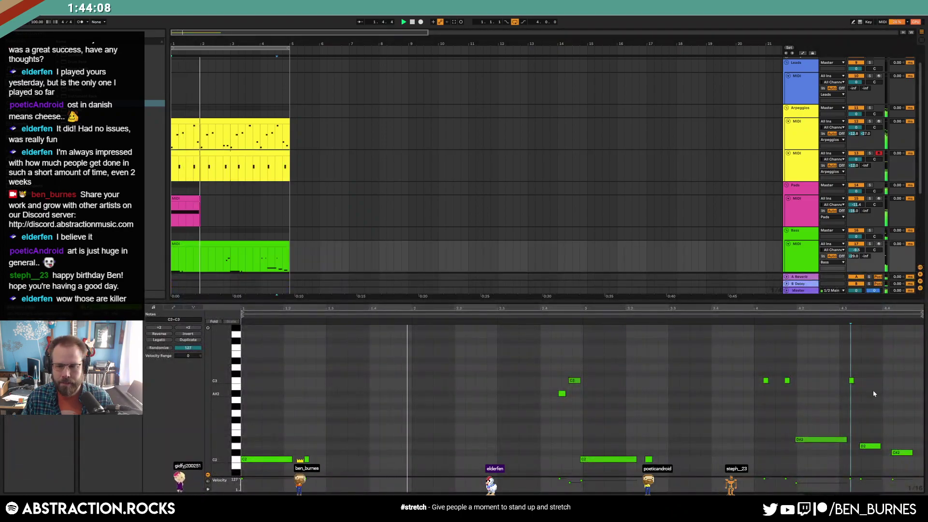
{"action": "double_click", "coordinate": [885, 381]}
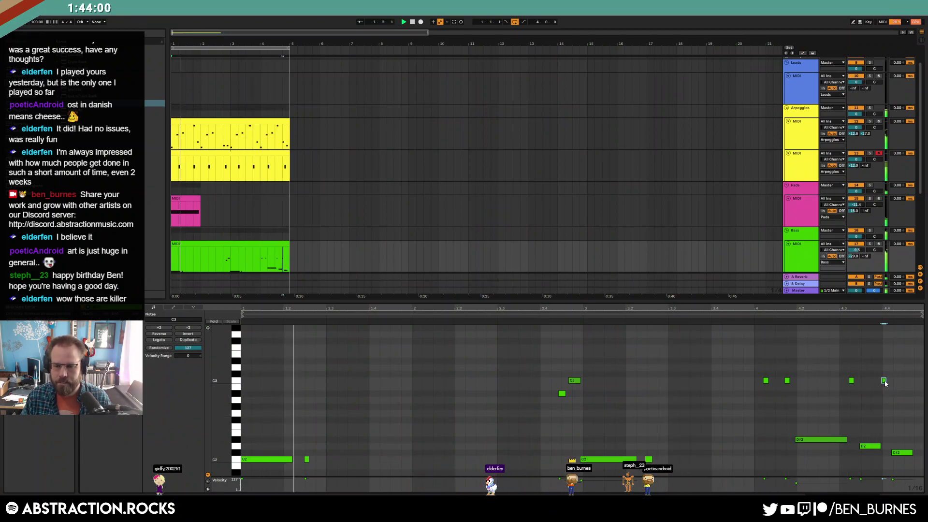
{"action": "double_click", "coordinate": [916, 459]}
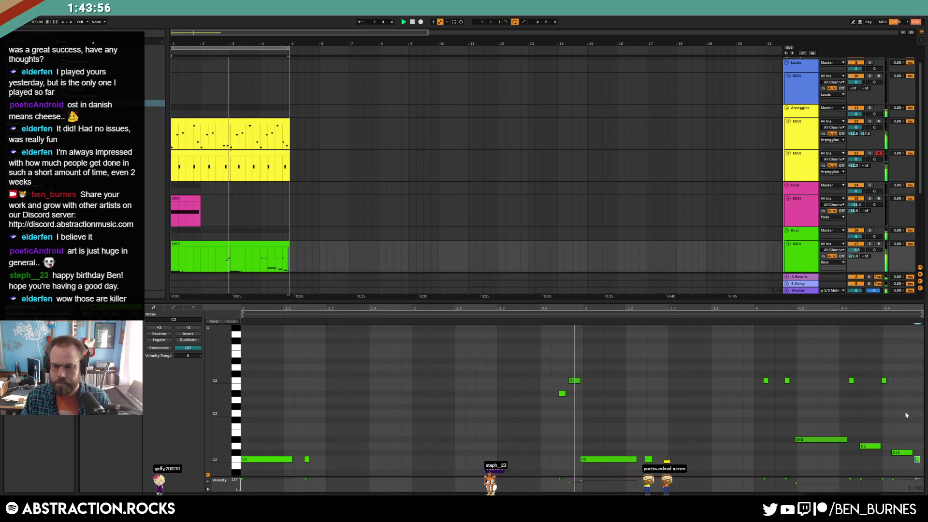
{"action": "left_click_drag", "start_coordinate": [917, 460], "coordinate": [918, 454]}
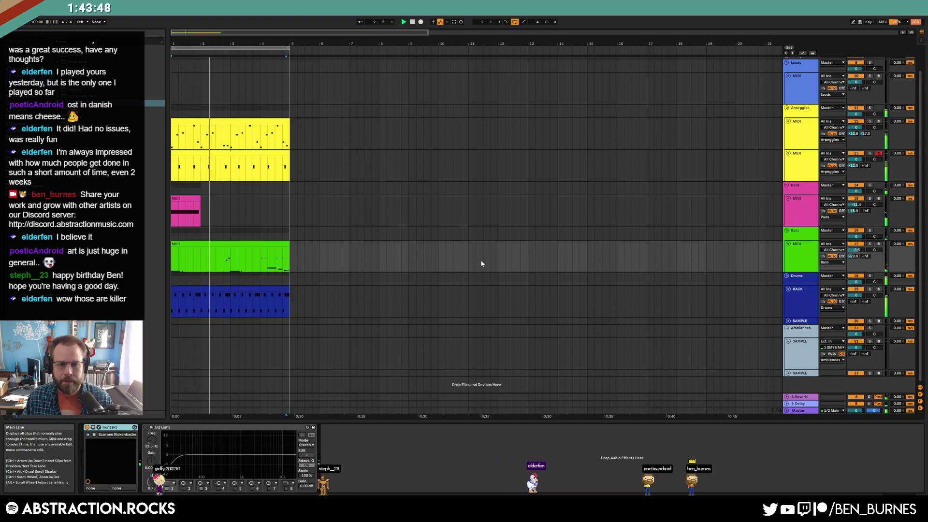
Place the VMH1 Crash 09 sample at bar 1 on the Ambiences group's first SAMPLE track and lower that track's volume
{"action": "left_click", "coordinate": [478, 356]}
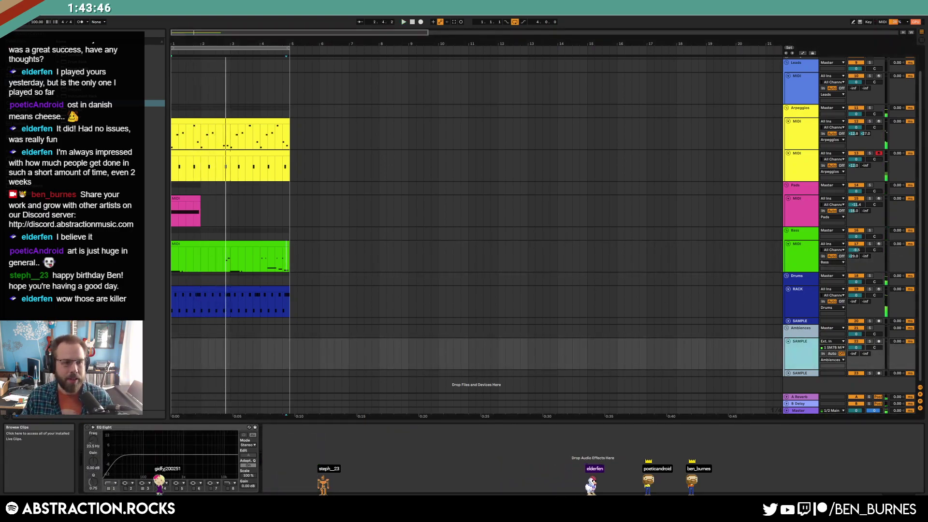
{"action": "left_click", "coordinate": [30, 180]}
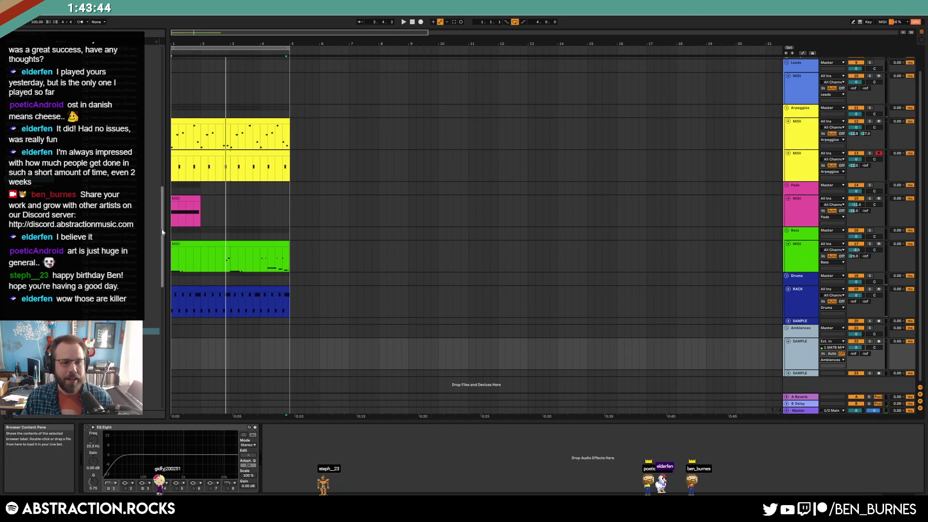
{"action": "scroll", "coordinate": [97, 159], "scroll_direction": "up", "scroll_amount": 5}
{"action": "scroll", "coordinate": [97, 159], "scroll_direction": "up", "scroll_amount": 3}
{"action": "scroll", "coordinate": [96, 160], "scroll_direction": "down", "scroll_amount": 5}
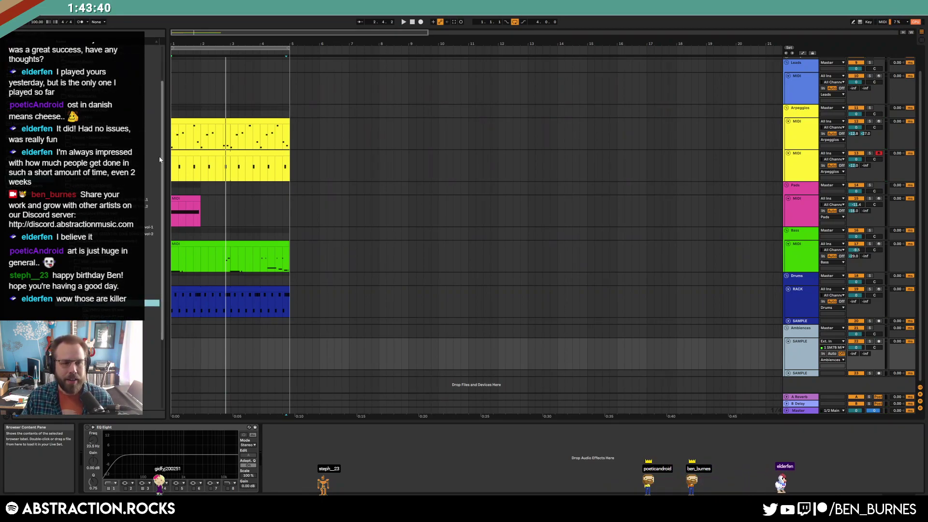
{"action": "mouse_move", "coordinate": [96, 269]}
{"action": "left_mouse_down"}
{"action": "mouse_move", "coordinate": [209, 371]}
{"action": "mouse_move", "coordinate": [172, 356]}
{"action": "left_mouse_up"}
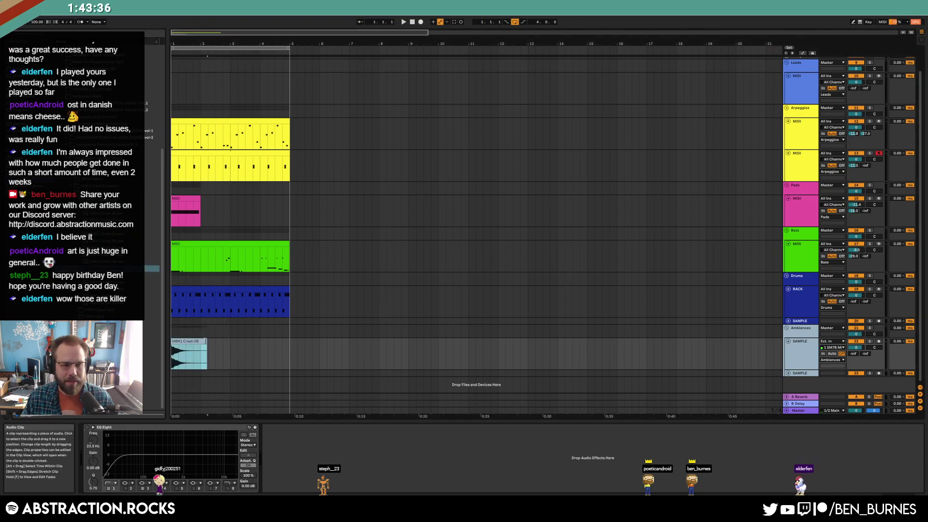
{"action": "left_click_drag", "start_coordinate": [853, 354], "coordinate": [852, 356]}
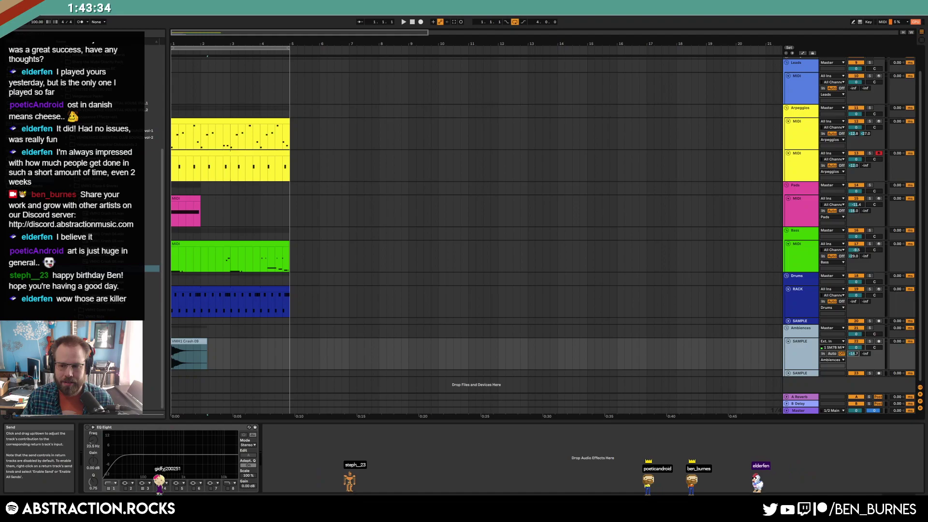
{"action": "left_click", "coordinate": [192, 341]}
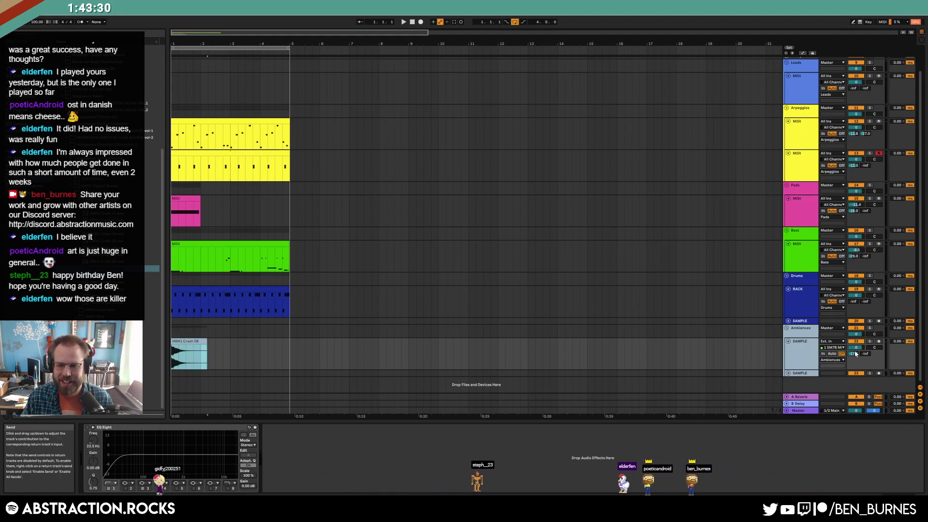
Set the crash sample track's volume to -7.7 dB and enable its EQ Eight with the low cut at 174 Hz
{"action": "left_click_drag", "start_coordinate": [855, 347], "coordinate": [856, 352]}
{"action": "left_click", "coordinate": [87, 427]}
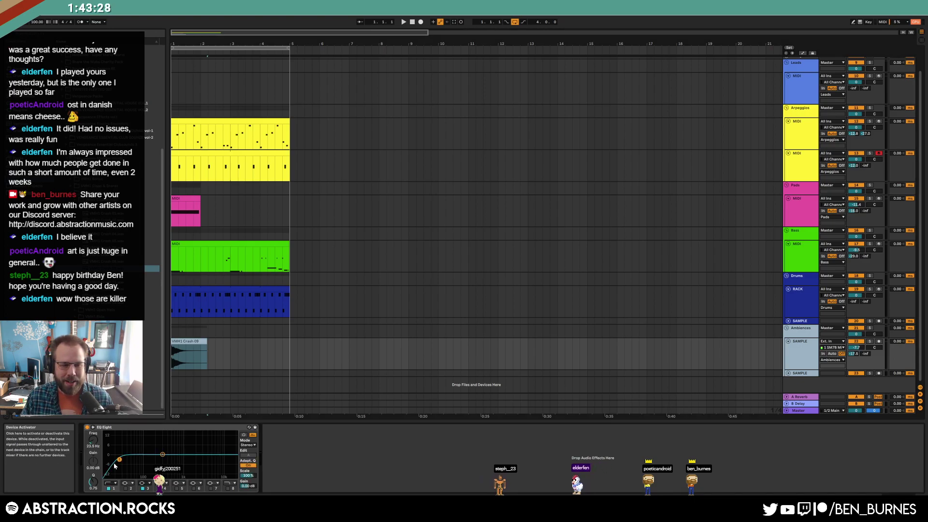
{"action": "left_click_drag", "start_coordinate": [149, 465], "coordinate": [153, 467]}
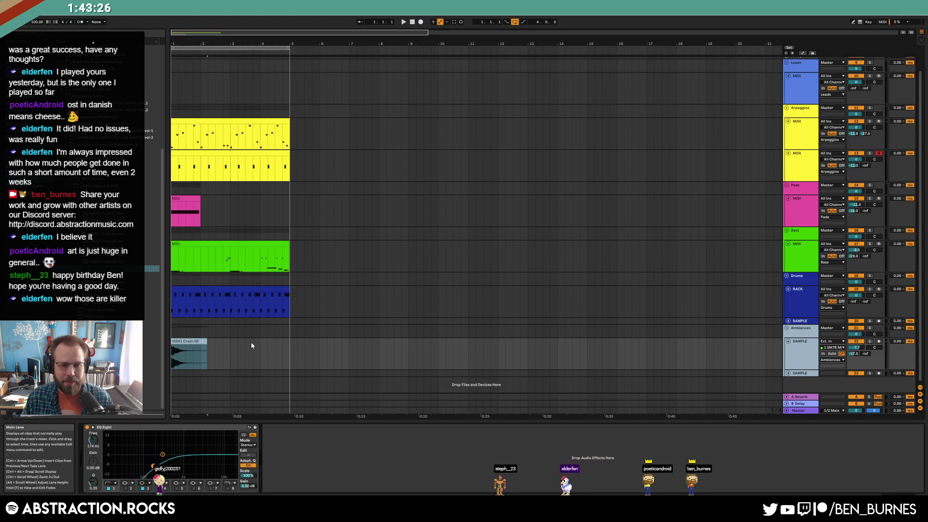
{"action": "left_click", "coordinate": [195, 342]}
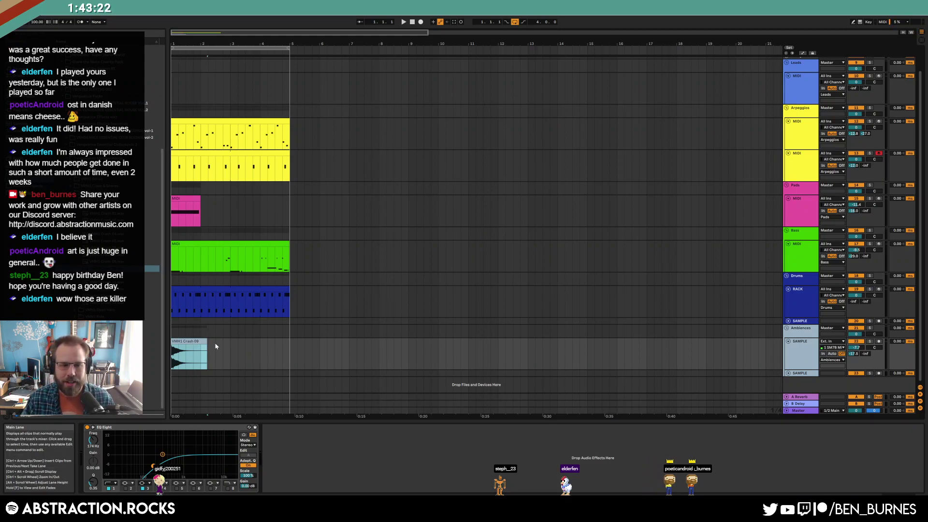
Record a sustained pad note across bar 4 on the Massive pad track
{"action": "left_click", "coordinate": [795, 210]}
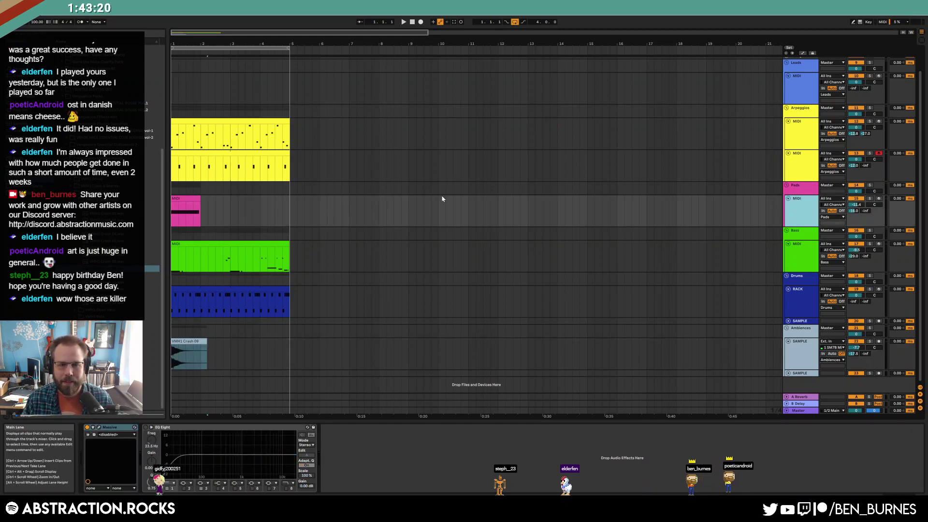
{"action": "left_click_drag", "start_coordinate": [260, 213], "coordinate": [284, 214]}
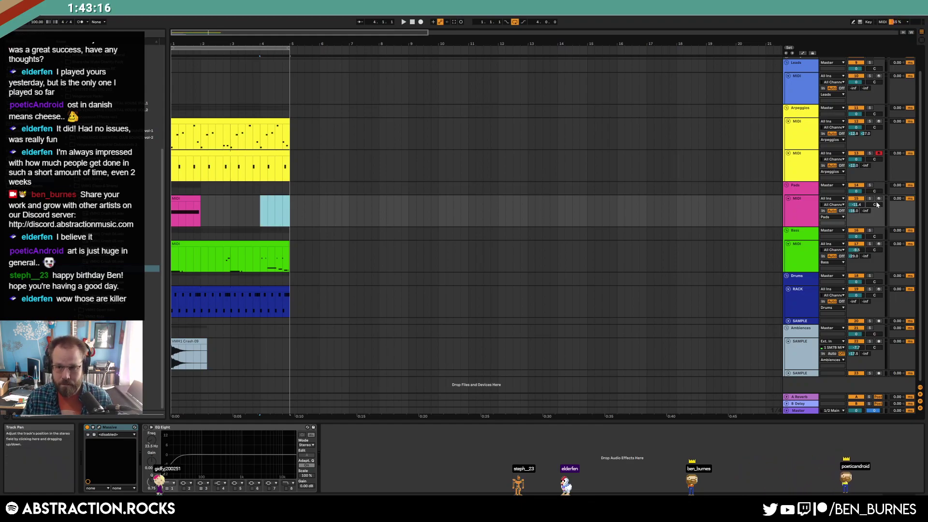
{"action": "left_click", "coordinate": [879, 198]}
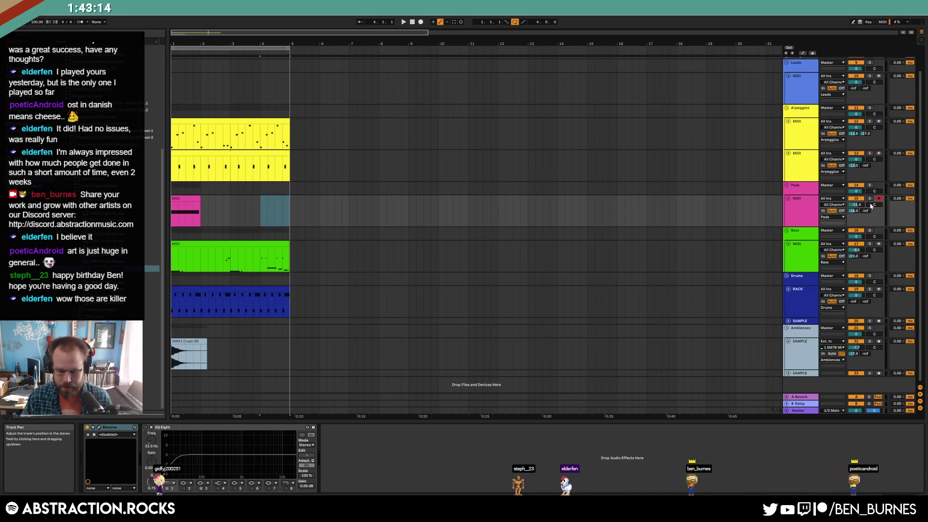
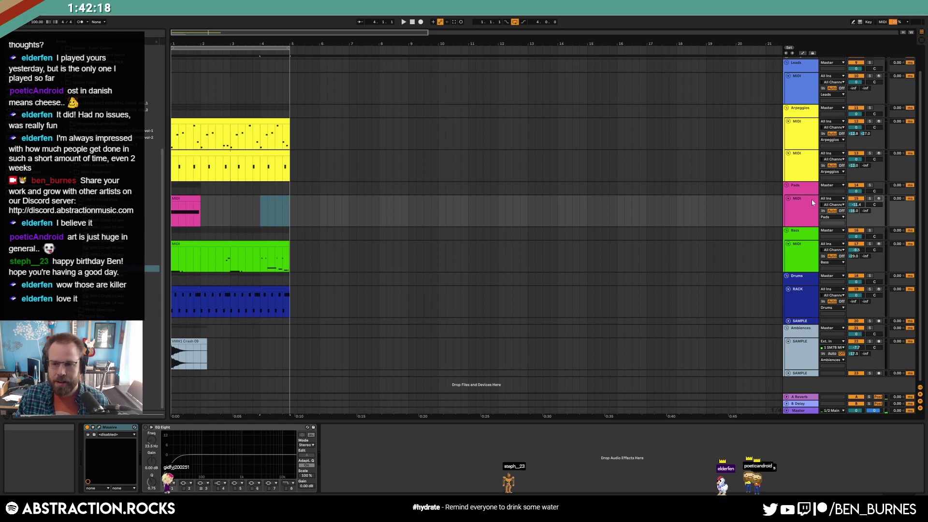
{"action": "left_click", "coordinate": [878, 198]}
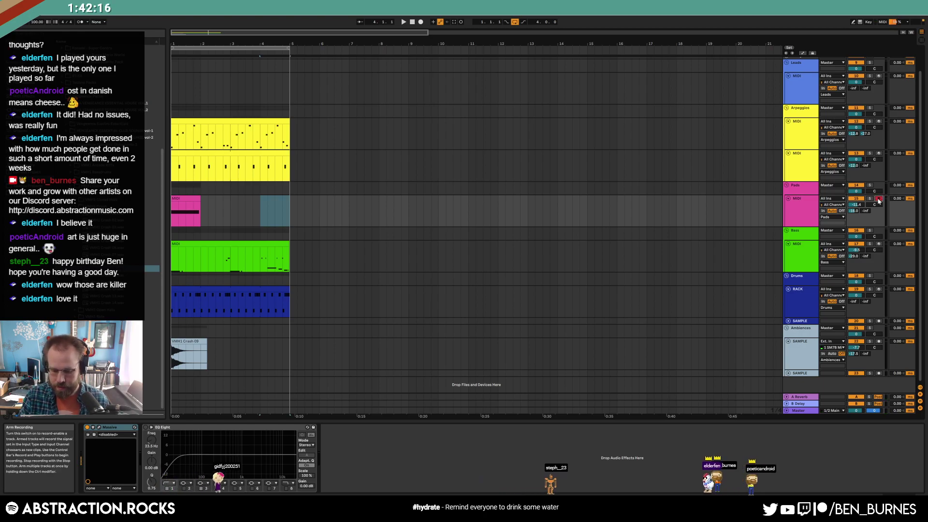
{"action": "key", "text": "F9"}
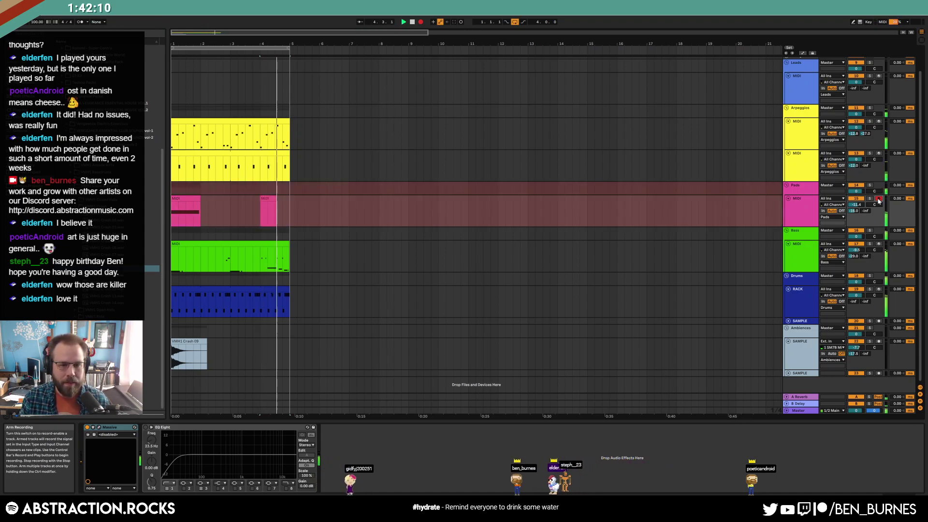
{"action": "key", "text": "space"}
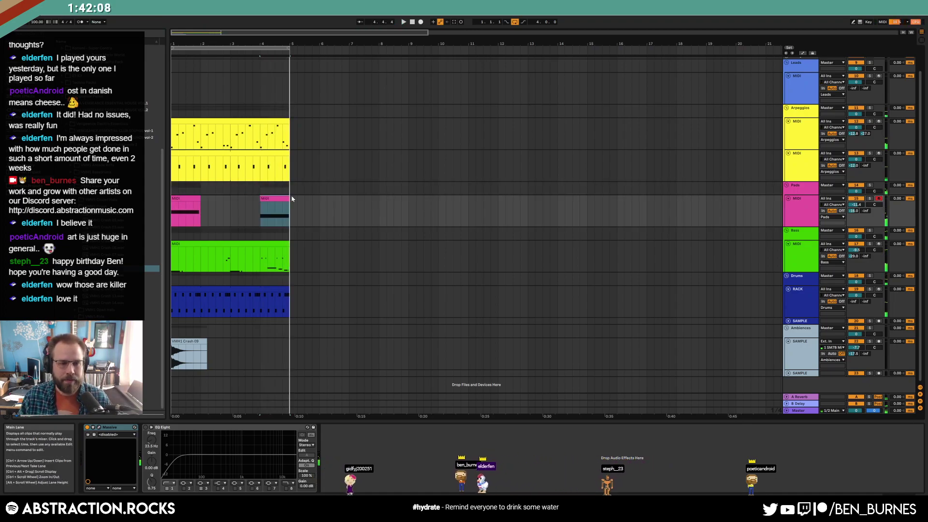
{"action": "left_click", "coordinate": [307, 209]}
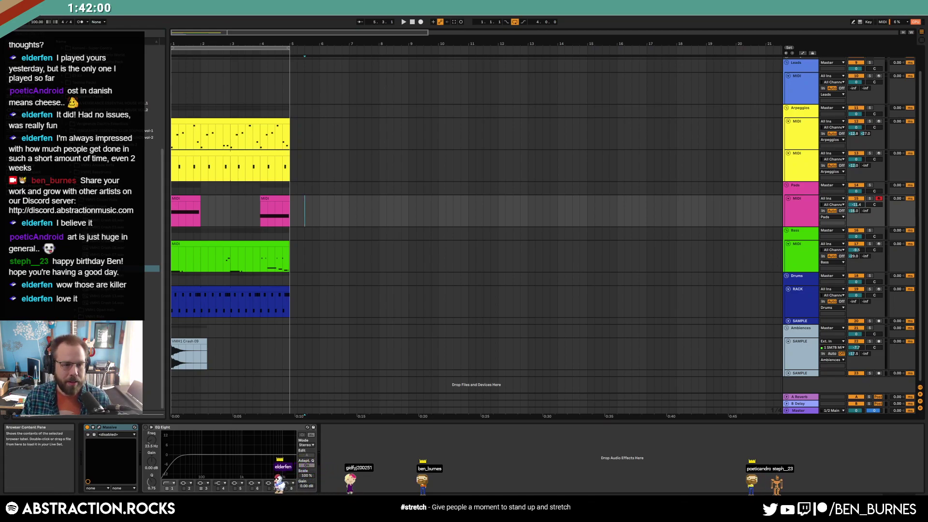
Browse the sample folders, including Buildups, and audition WAV samples for a transition effect
{"action": "scroll", "coordinate": [152, 302], "scroll_direction": "up", "scroll_amount": 5}
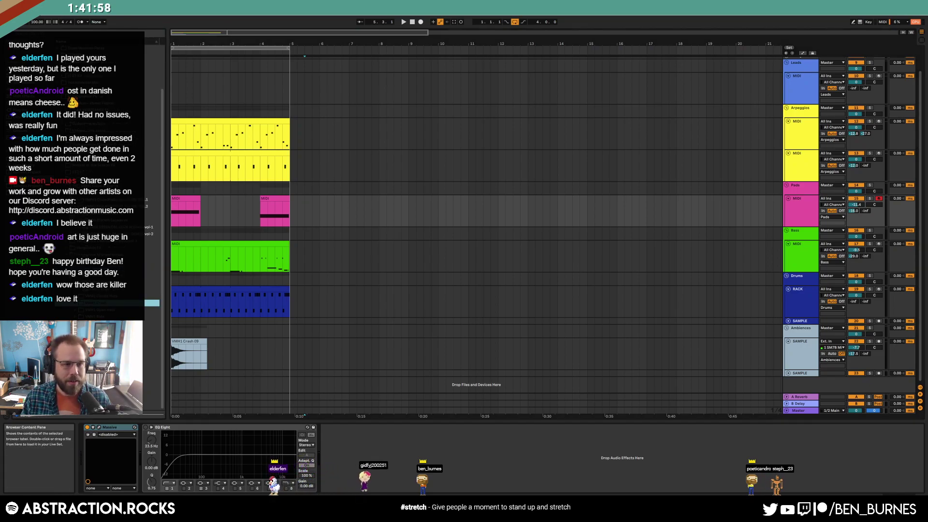
{"action": "scroll", "coordinate": [152, 242], "scroll_direction": "down", "scroll_amount": 8}
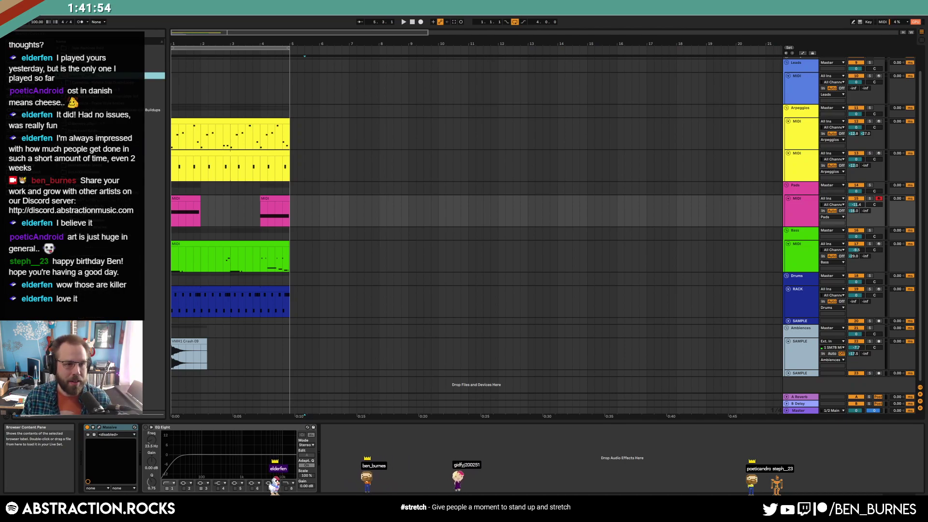
{"action": "left_click", "coordinate": [66, 110]}
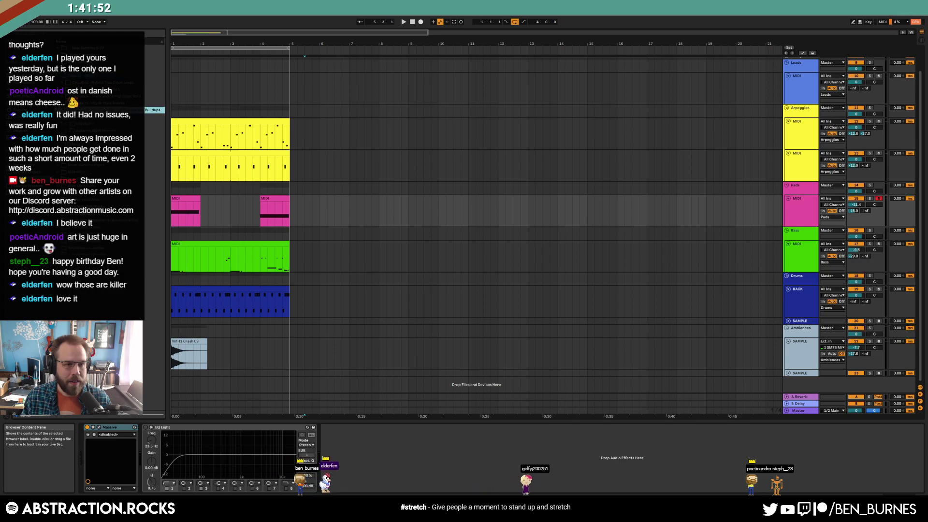
{"action": "key", "text": "Down"}
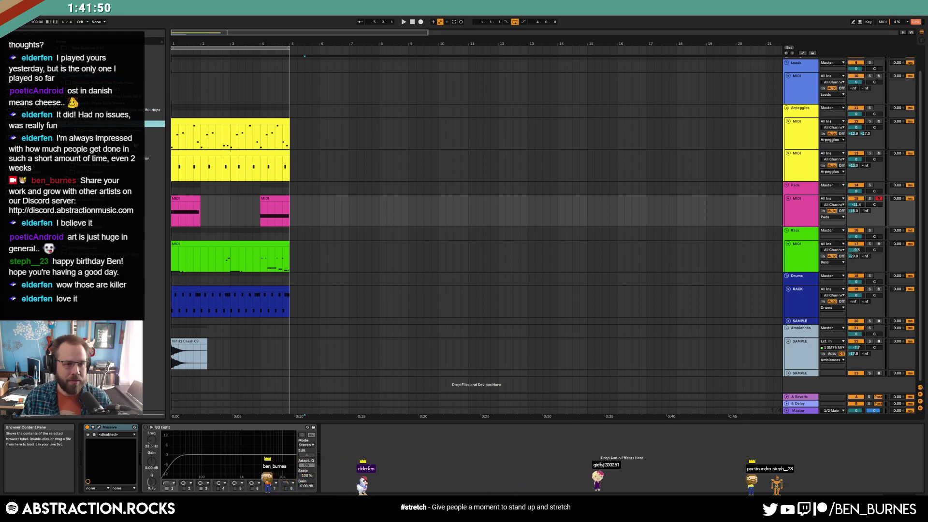
{"action": "key", "text": "Up"}
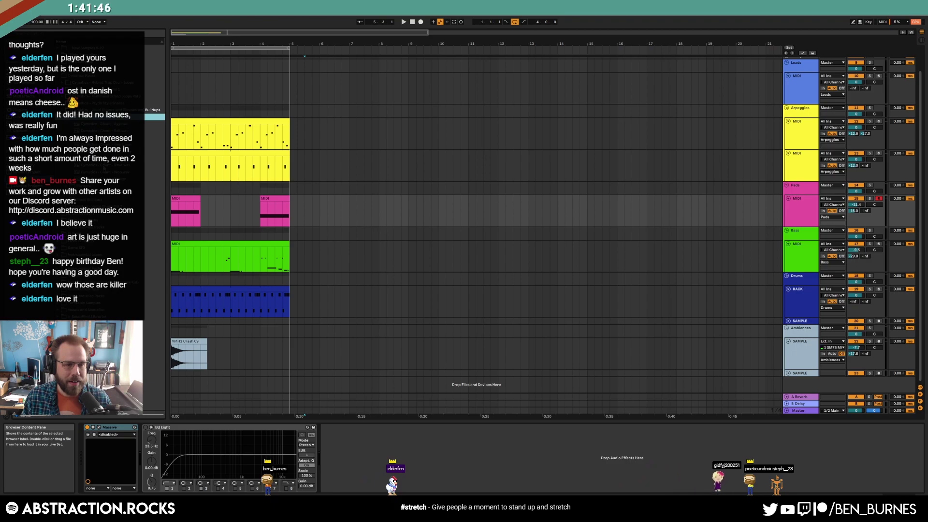
{"action": "left_click", "coordinate": [97, 171]}
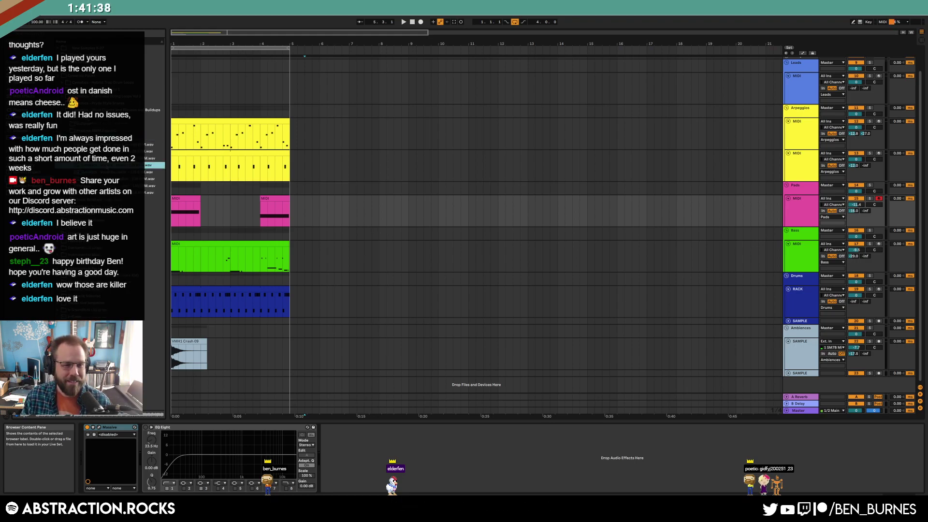
{"action": "key", "text": "Up"}
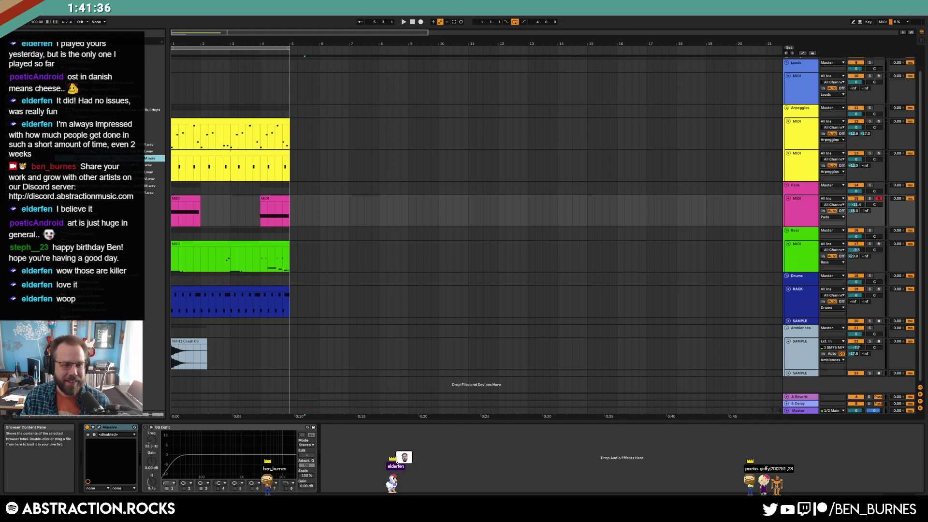
{"action": "key", "text": "Left"}
{"action": "key", "text": "Left"}
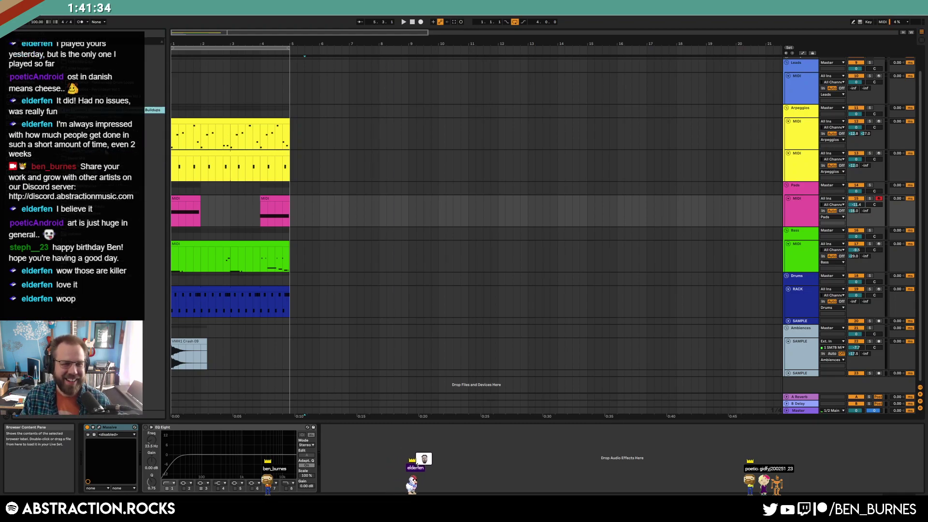
{"action": "key", "text": "Down"}
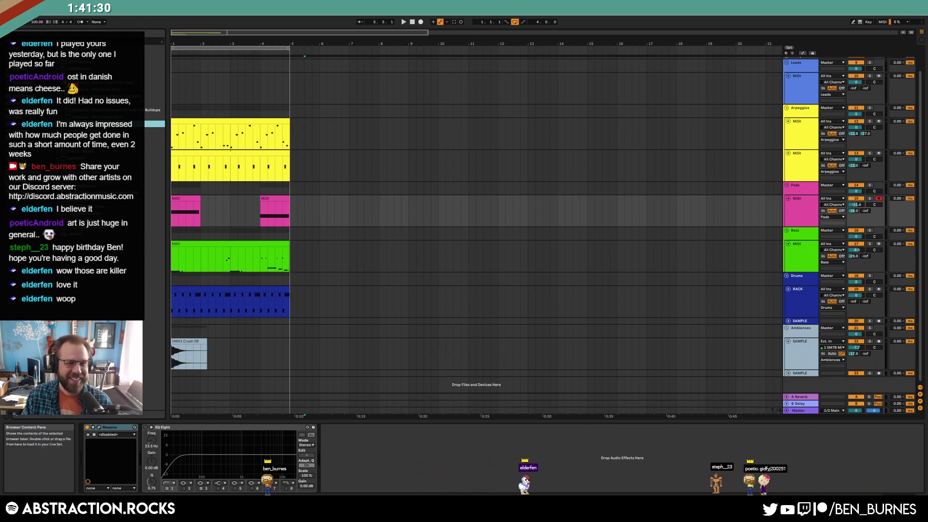
{"action": "key", "text": "Left"}
{"action": "key", "text": "Up"}
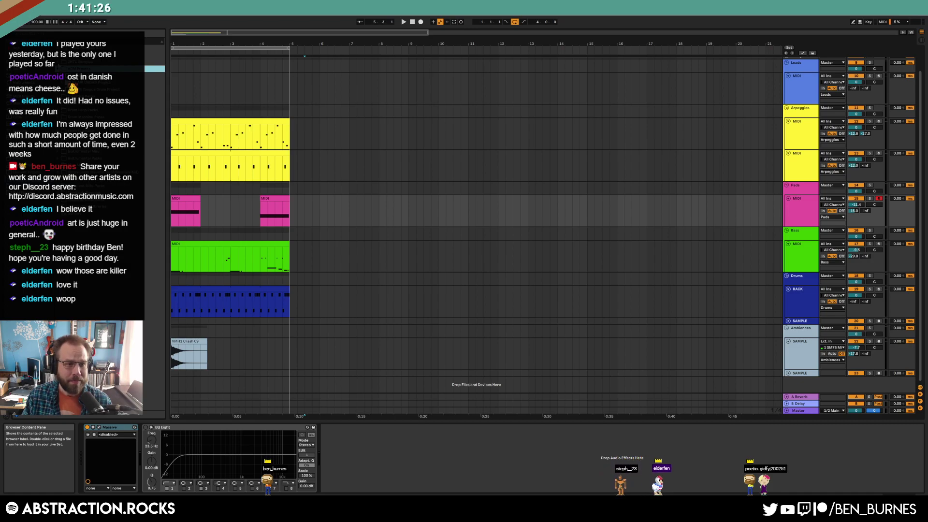
{"action": "key", "text": "Up"}
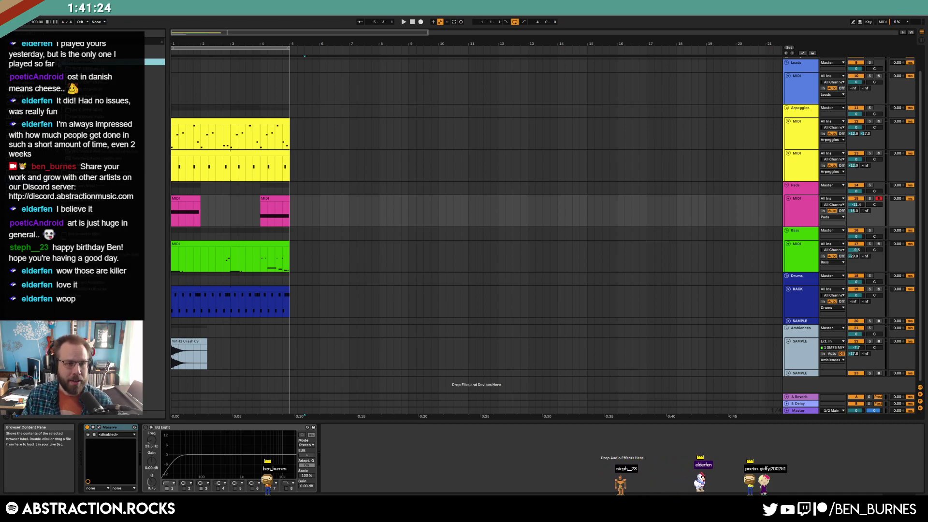
{"action": "key", "text": "Up"}
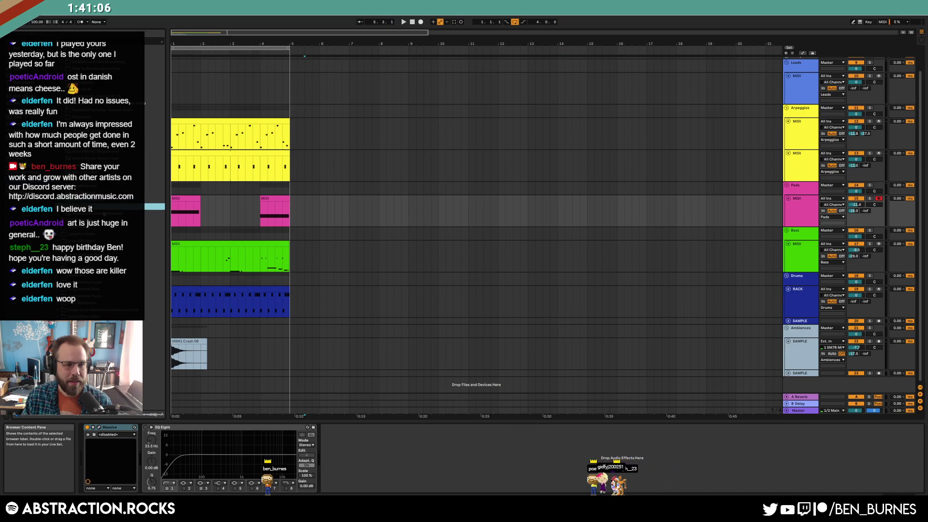
Place the Shoooop sample at bar 4 on the Ambiences SAMPLE track, enable Warp and double its tempo repeatedly to 600 BPM
{"action": "left_click_drag", "start_coordinate": [99, 209], "coordinate": [261, 357]}
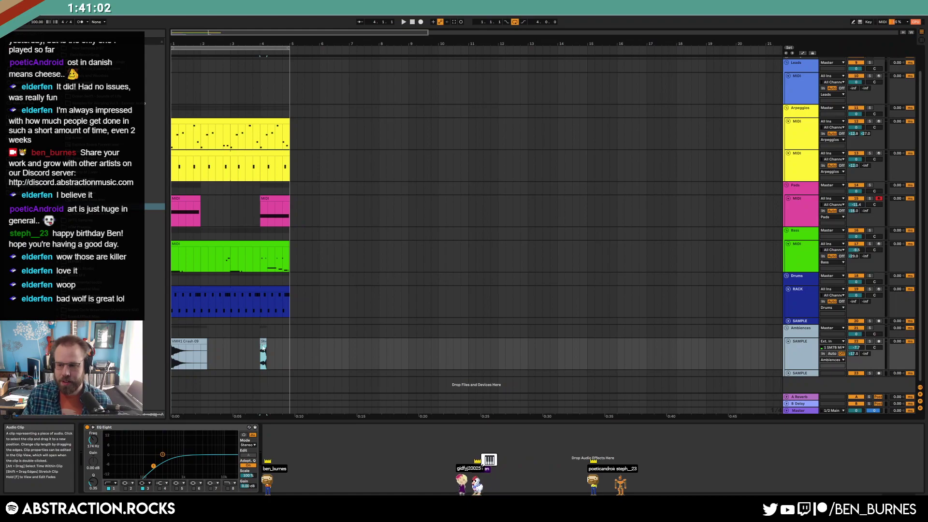
{"action": "scroll", "coordinate": [263, 343], "scroll_direction": "up", "scroll_amount": 3, "text": "ctrl"}
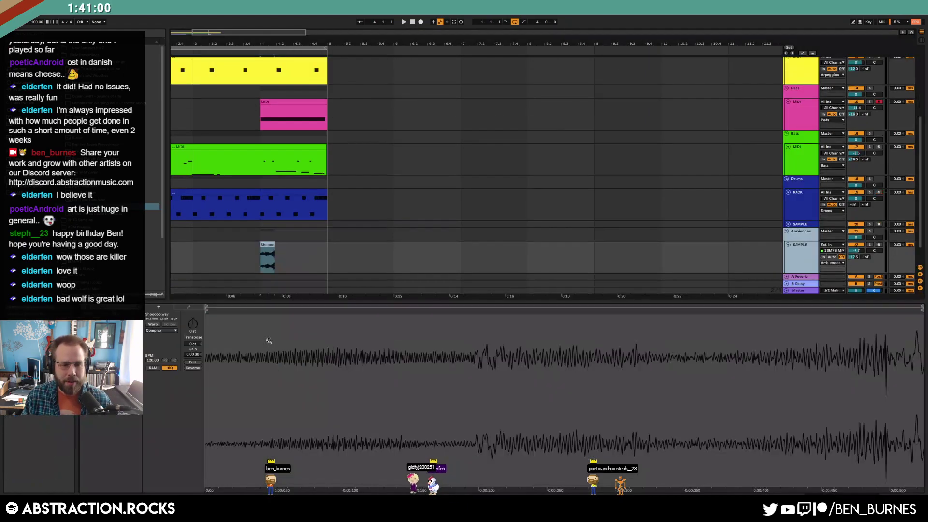
{"action": "double_click", "coordinate": [268, 341]}
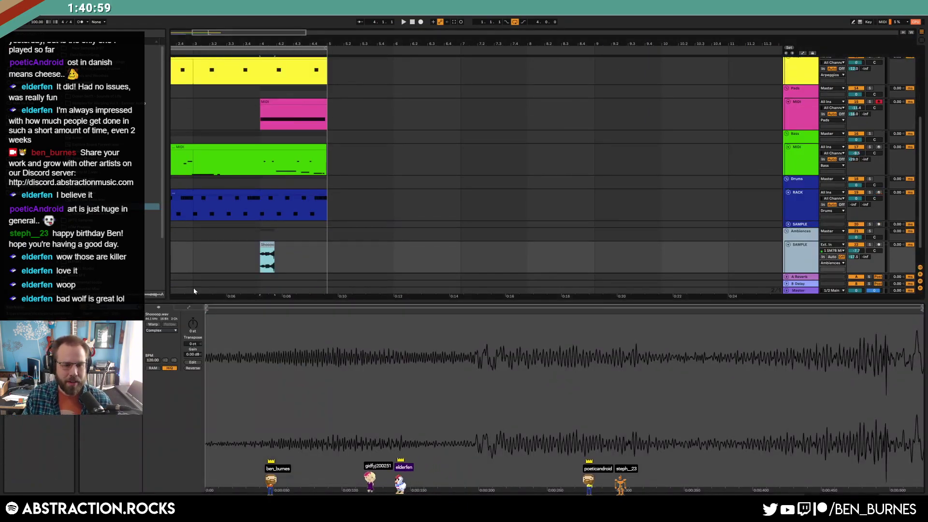
{"action": "left_click", "coordinate": [153, 324]}
{"action": "left_click", "coordinate": [174, 361]}
{"action": "double_click", "coordinate": [174, 361]}
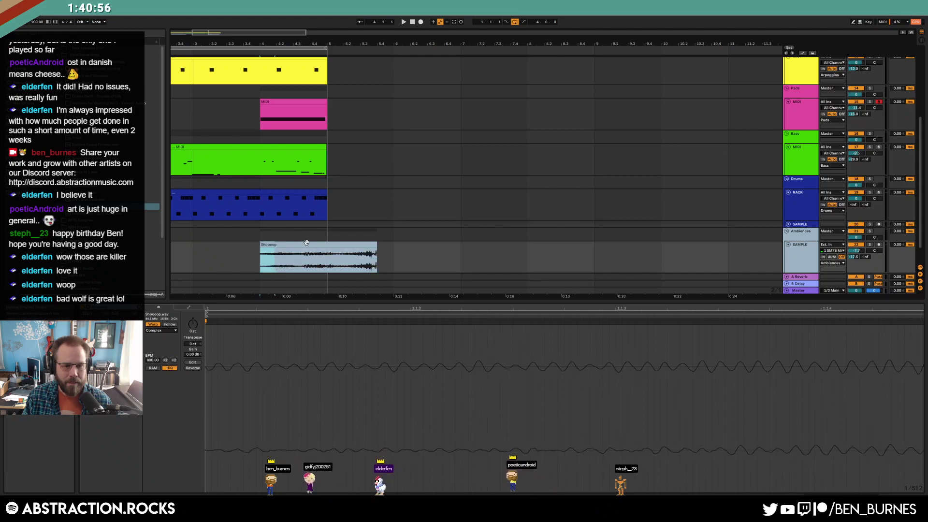
Align the Shoooop clip's end with bar 5, trim its start to bar 4 and add a fade-in
{"action": "left_click_drag", "start_coordinate": [298, 246], "coordinate": [230, 248]}
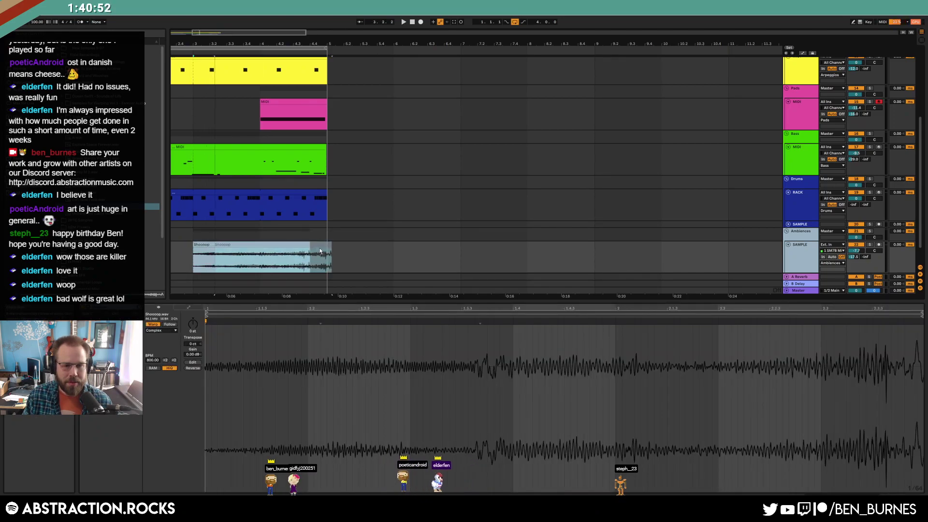
{"action": "left_click_drag", "start_coordinate": [315, 247], "coordinate": [331, 245]}
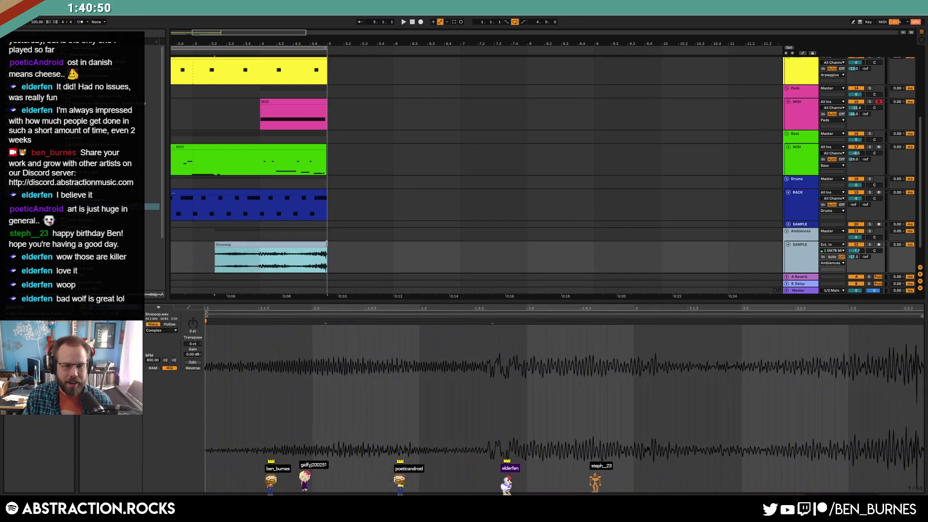
{"action": "scroll", "coordinate": [265, 238], "scroll_direction": "down", "scroll_amount": 3}
{"action": "left_click_drag", "start_coordinate": [240, 247], "coordinate": [283, 249]}
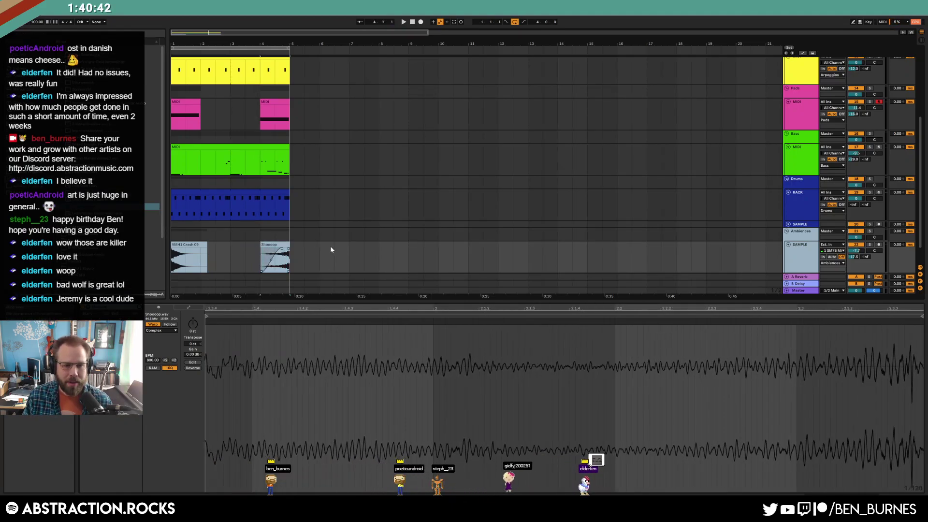
{"action": "left_click", "coordinate": [412, 22]}
{"action": "key", "text": "shift+Tab"}
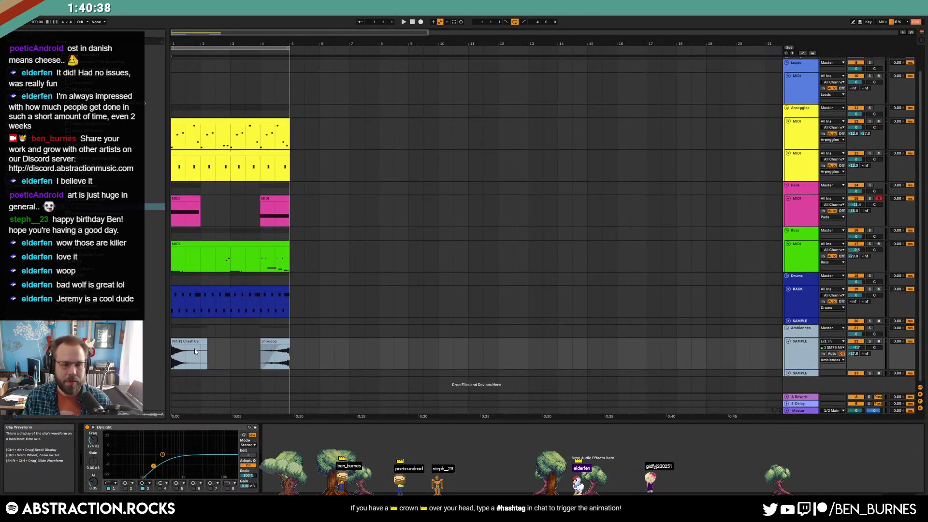
Trim the VMH1 Crash 09 clip to end at bar 2 and give it a long fade-out
{"action": "left_click_drag", "start_coordinate": [207, 353], "coordinate": [175, 346]}
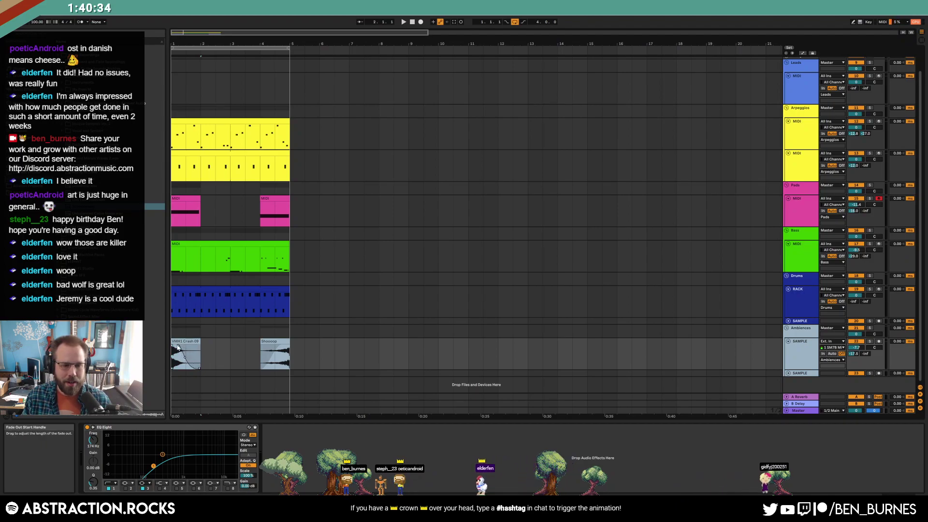
{"action": "double_click", "coordinate": [182, 342]}
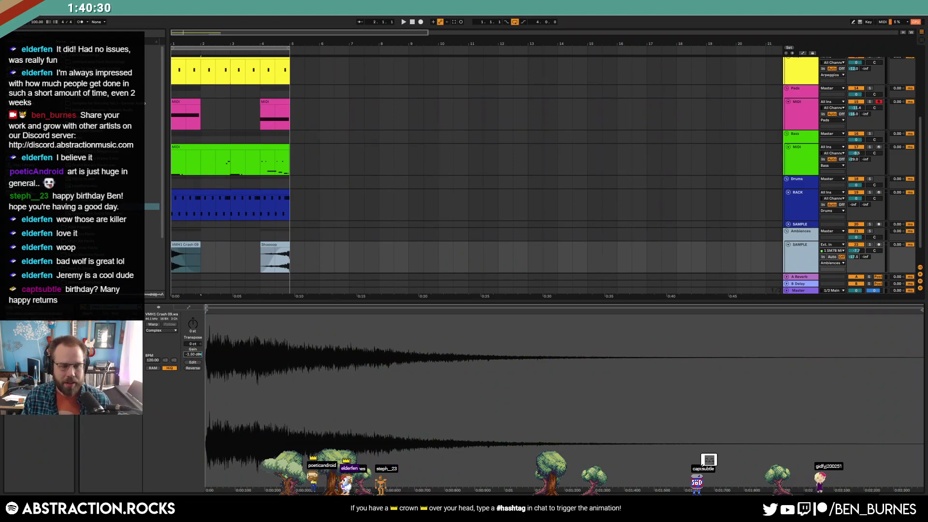
{"action": "key", "text": "shift+Tab"}
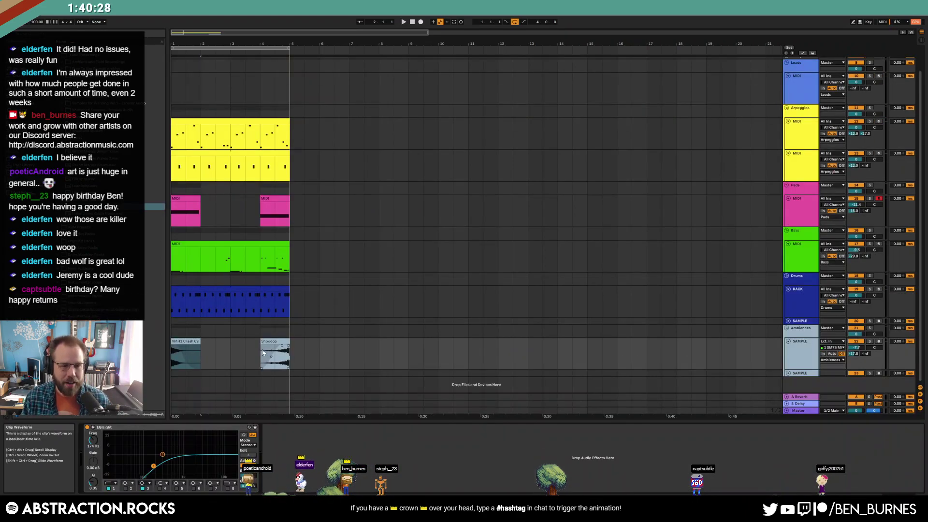
{"action": "left_click", "coordinate": [196, 351]}
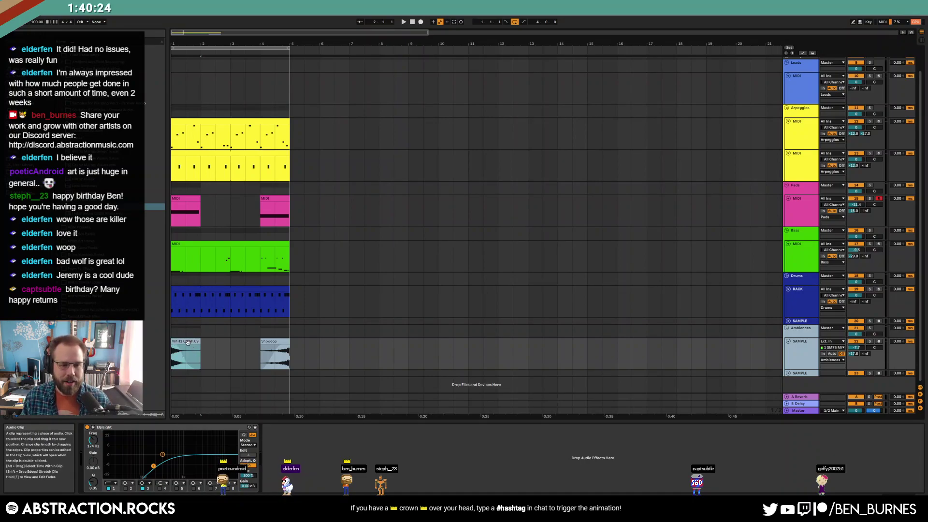
Adjust the gain of the VMH1 Crash 09 clip on the Ambiences SAMPLE track and stop playback
{"action": "double_click", "coordinate": [188, 342]}
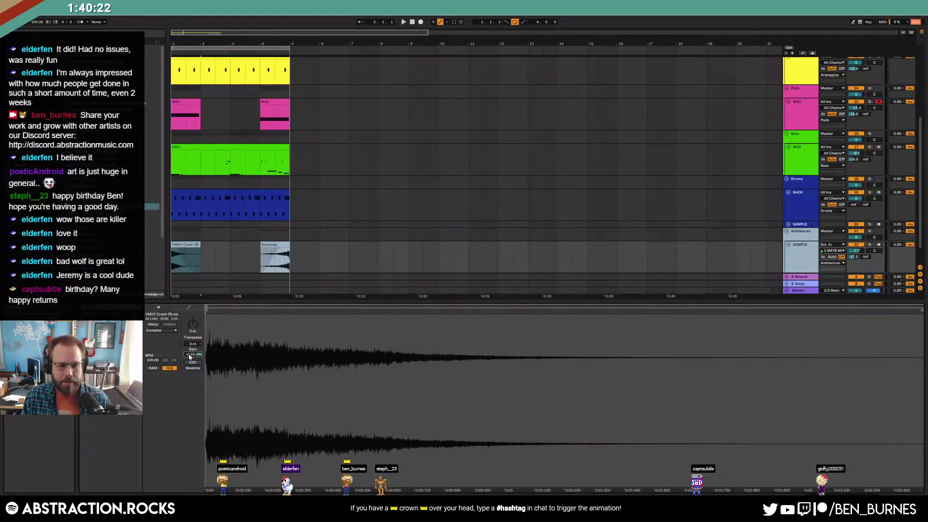
{"action": "key", "text": "shift+Tab"}
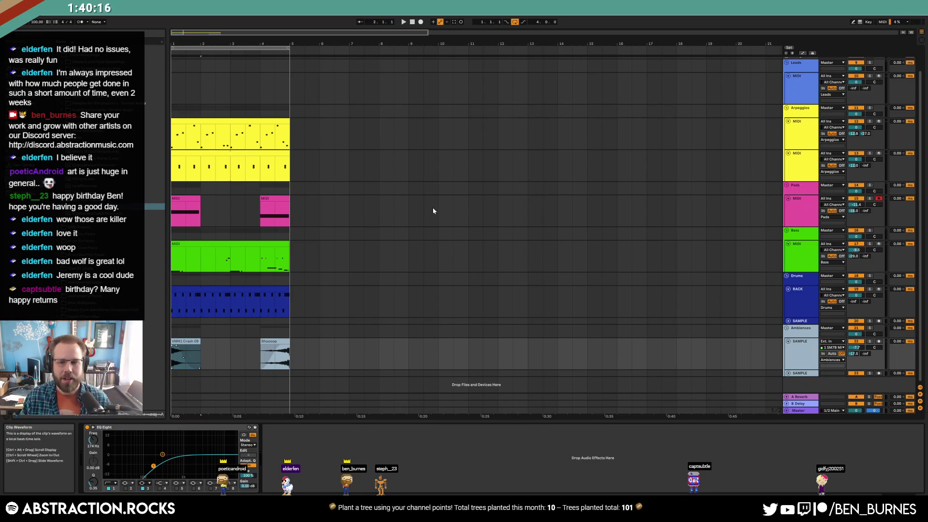
{"action": "double_click", "coordinate": [188, 344]}
{"action": "left_click_drag", "start_coordinate": [192, 354], "coordinate": [193, 350]}
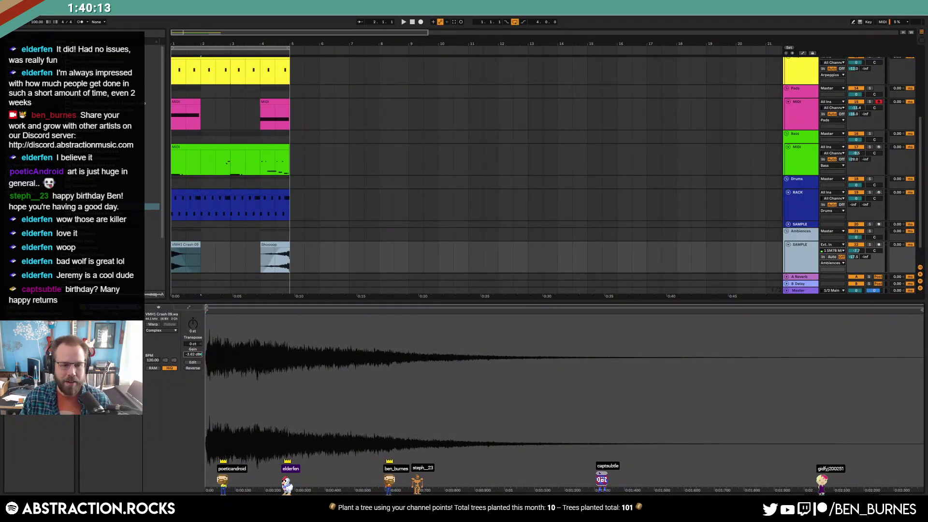
{"action": "left_click", "coordinate": [191, 251]}
{"action": "left_click", "coordinate": [300, 260]}
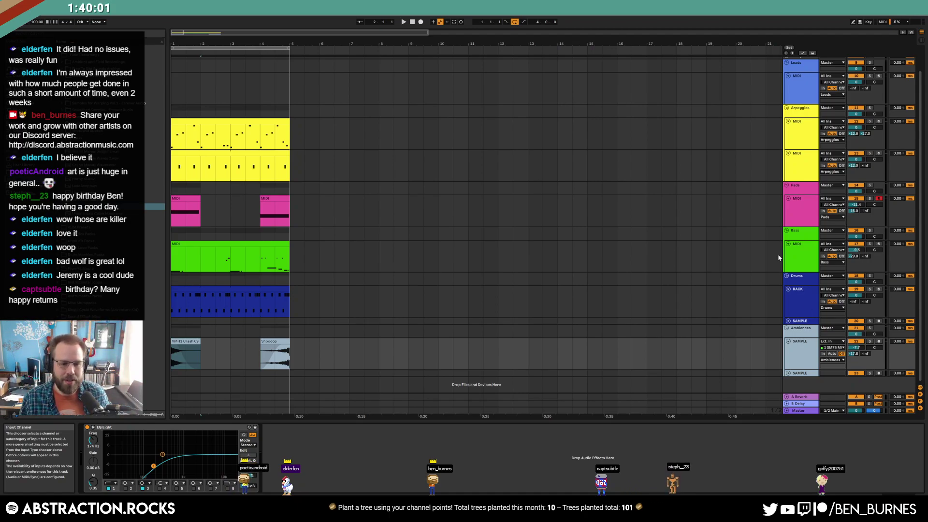
{"action": "left_click", "coordinate": [412, 22]}
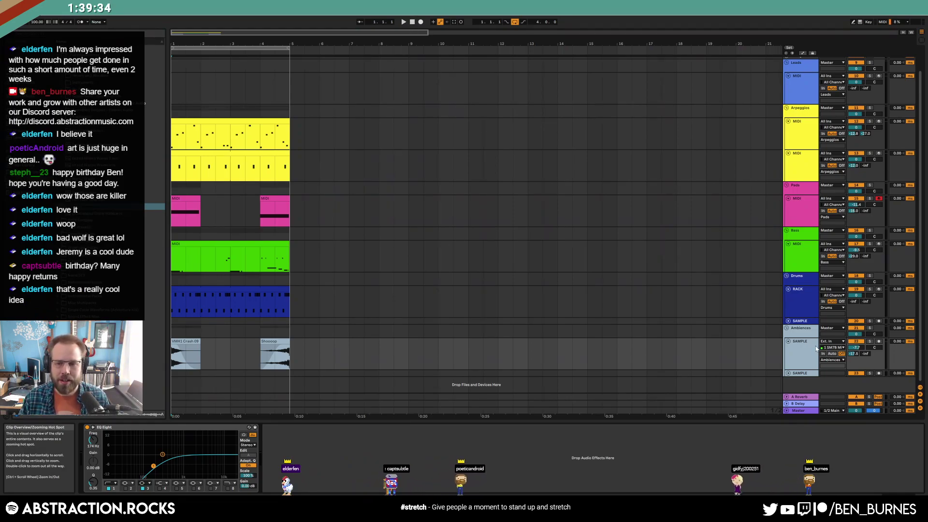
Add a Delay after EQ Eight on the crash track, choose a right-channel beat division and set Dry/Wet to about 35% during playback
{"action": "left_click_drag", "start_coordinate": [865, 354], "coordinate": [680, 379]}
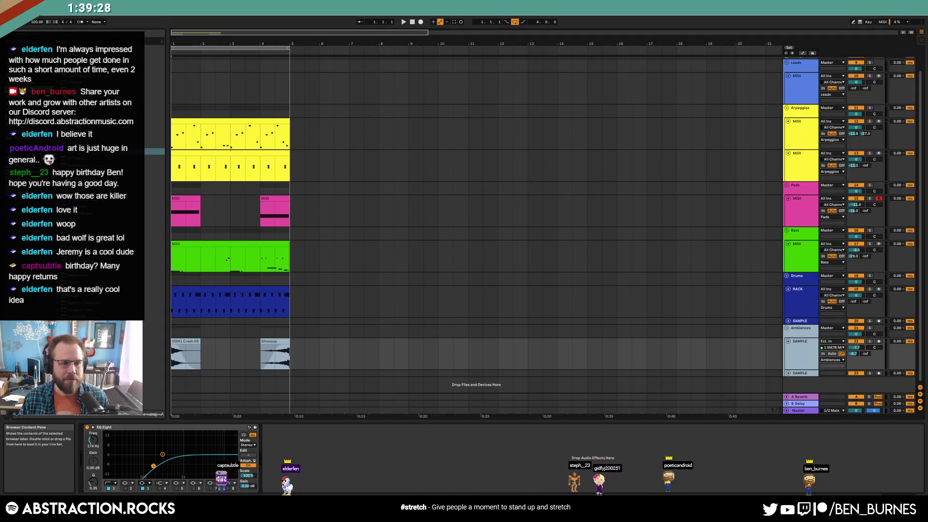
{"action": "left_click_drag", "start_coordinate": [75, 117], "coordinate": [348, 452]}
{"action": "left_click", "coordinate": [293, 456]}
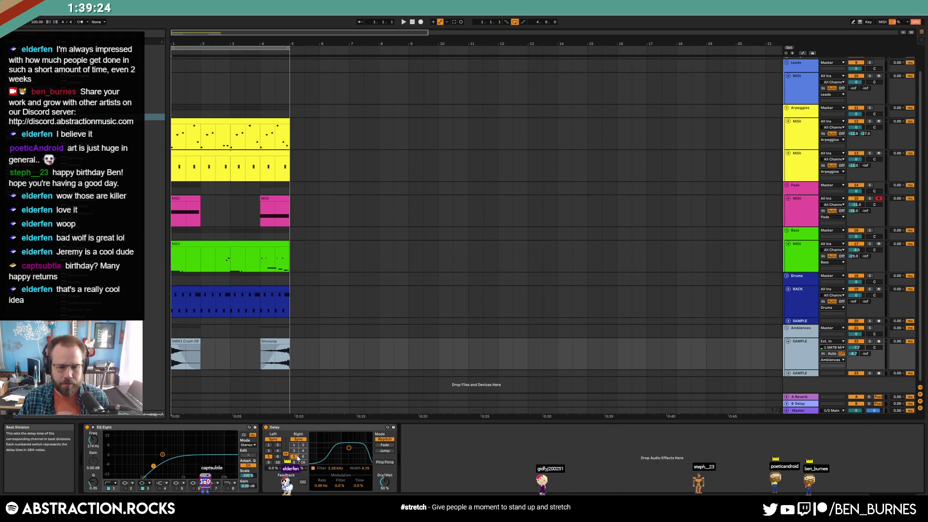
{"action": "key", "text": "space"}
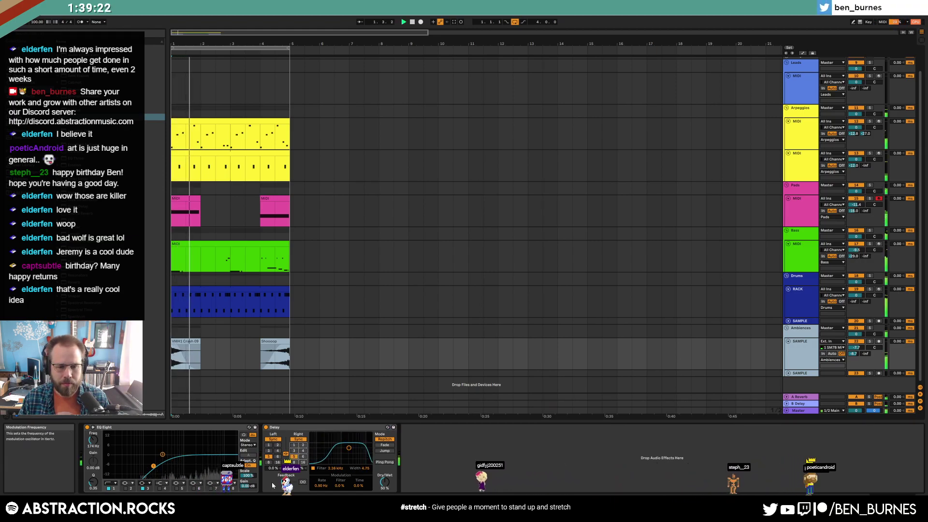
{"action": "mouse_move", "coordinate": [379, 483]}
{"action": "left_mouse_down"}
{"action": "mouse_move", "coordinate": [380, 494]}
{"action": "mouse_move", "coordinate": [385, 482]}
{"action": "left_mouse_up"}
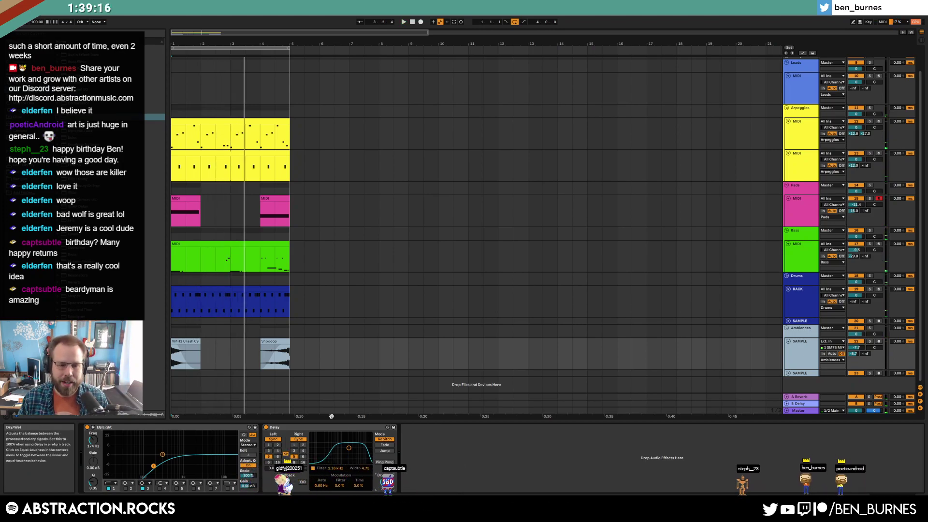
{"action": "double_click", "coordinate": [411, 21]}
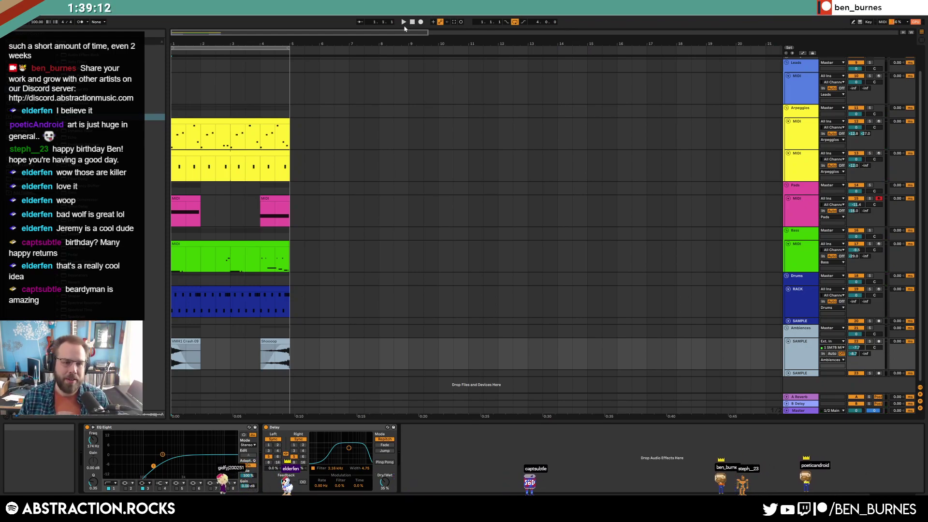
While the loop plays, lower the crash track's volume to about -9 dB and reduce the crash clip's gain further
{"action": "key", "text": "space"}
{"action": "left_click_drag", "start_coordinate": [856, 347], "coordinate": [856, 349]}
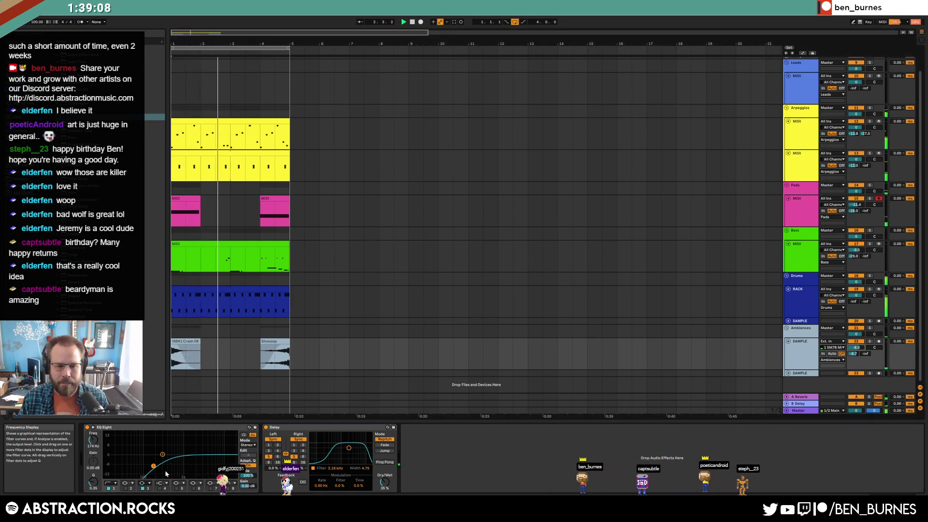
{"action": "double_click", "coordinate": [185, 342]}
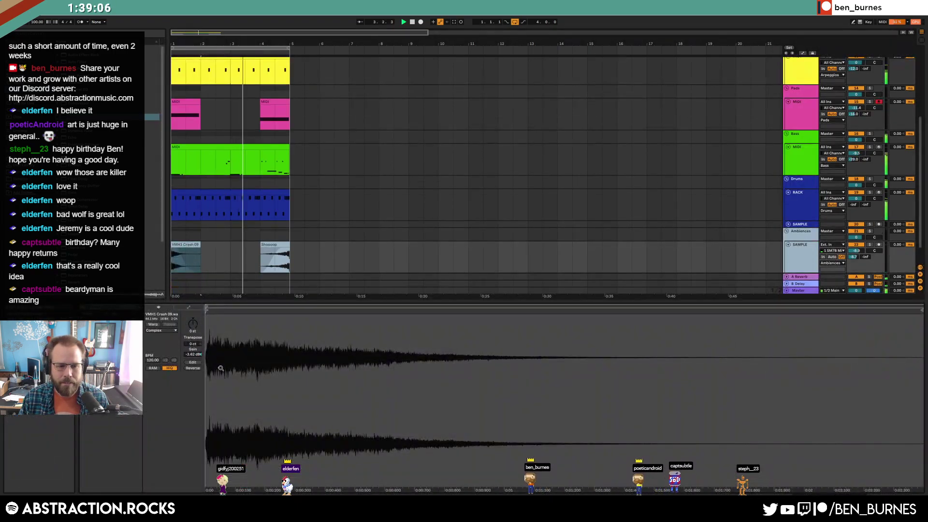
{"action": "left_click_drag", "start_coordinate": [193, 354], "coordinate": [188, 358]}
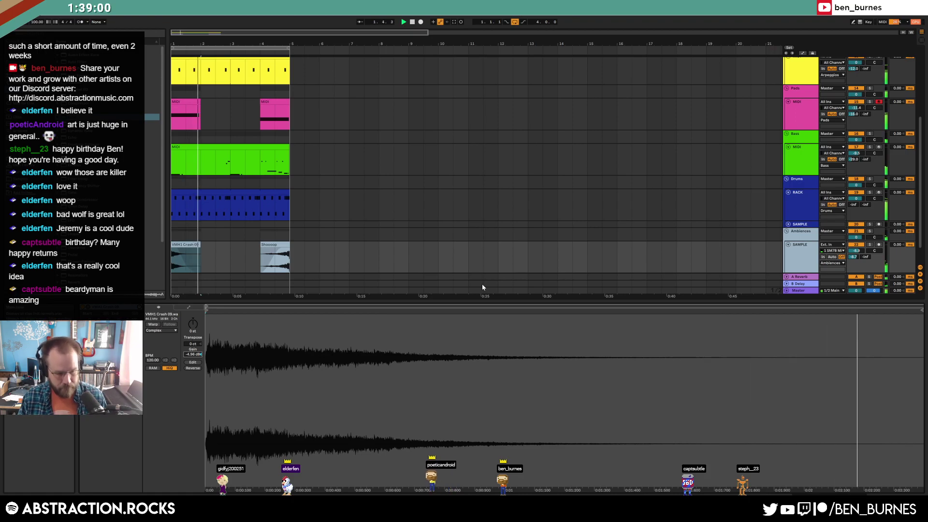
{"action": "key", "text": "shift+Tab"}
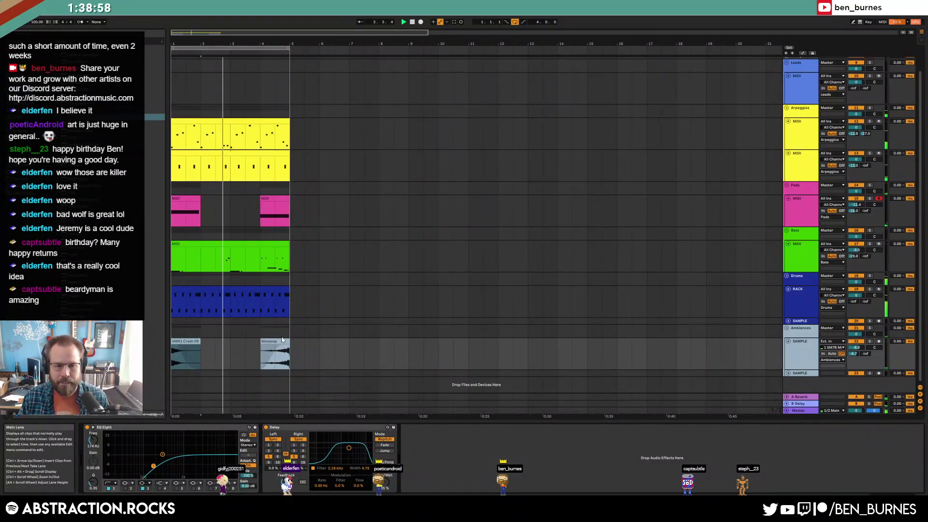
Move the Shoooop clip to the second Ambiences SAMPLE track at bar 4, unfold that track and lower its volume
{"action": "left_click", "coordinate": [271, 369]}
{"action": "left_click_drag", "start_coordinate": [271, 371], "coordinate": [271, 375]}
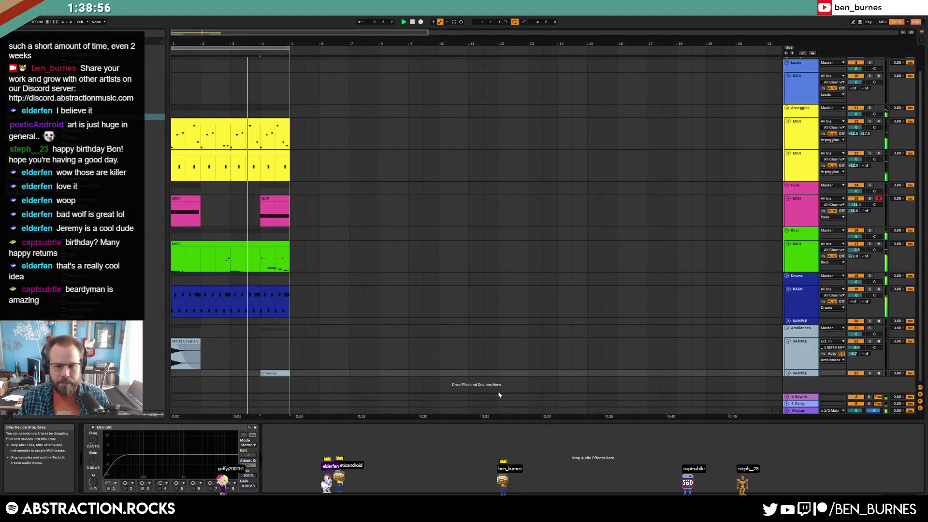
{"action": "left_click", "coordinate": [788, 373]}
{"action": "left_click_drag", "start_coordinate": [856, 370], "coordinate": [856, 376]}
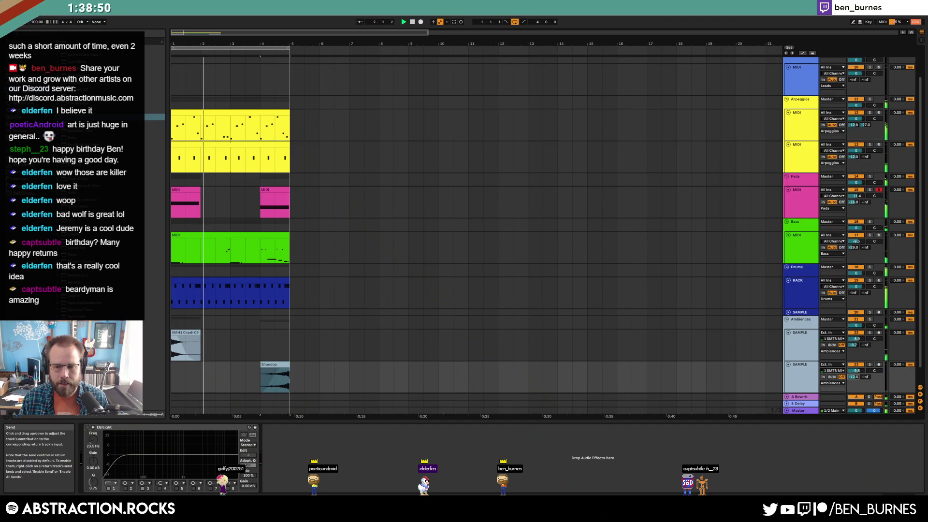
{"action": "left_click_drag", "start_coordinate": [855, 370], "coordinate": [856, 371]}
Extend the drum RACK clip's loop to two bars and duplicate its hat and bassdrum notes into bar 2
{"action": "double_click", "coordinate": [252, 290]}
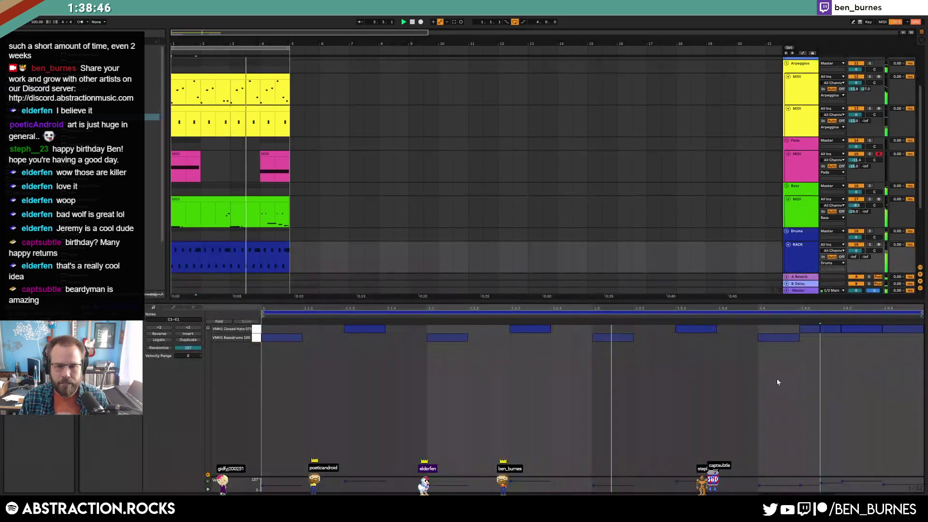
{"action": "left_click", "coordinate": [232, 257]}
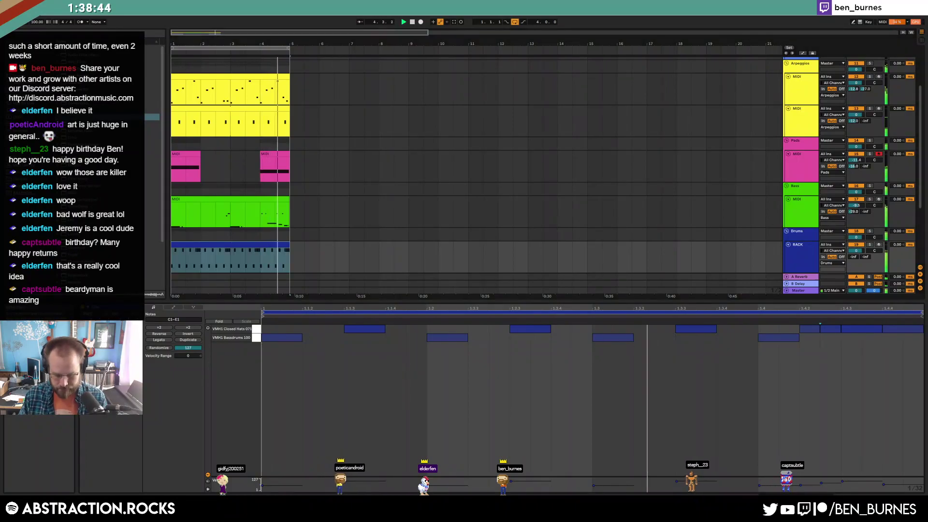
{"action": "left_click", "coordinate": [176, 351]}
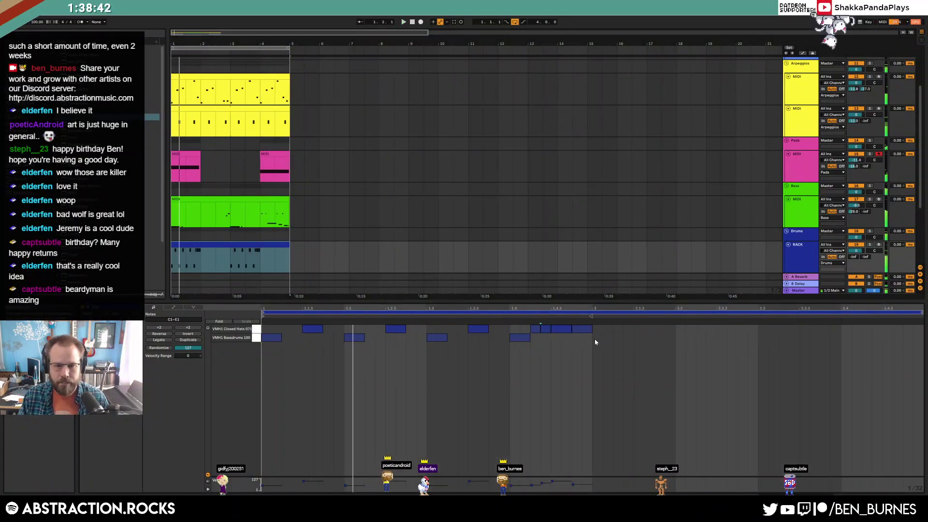
{"action": "key", "text": "ctrl+d"}
Vary the end of bar 2 with a bassdrum hit at 2.4.2 and four 1/32 closed hats from 2.4.3 with rising velocities
{"action": "double_click", "coordinate": [872, 338]}
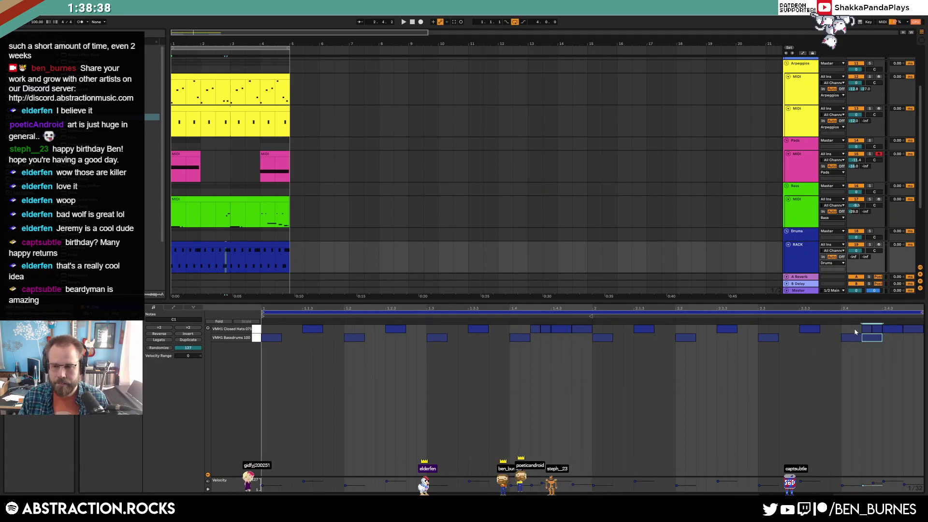
{"action": "left_click", "coordinate": [892, 329]}
{"action": "key", "text": "ctrl+d"}
{"action": "key", "text": "ctrl+d"}
{"action": "left_click", "coordinate": [887, 328], "text": "shift"}
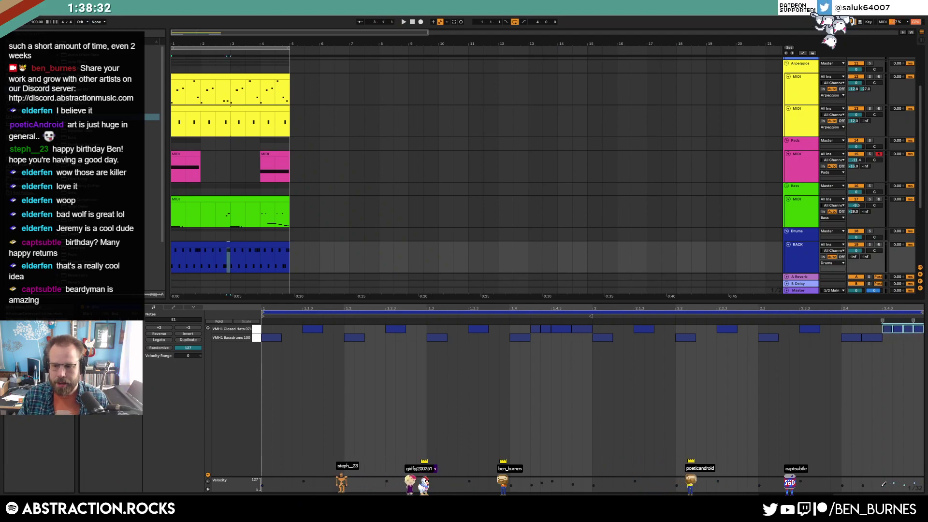
{"action": "left_click_drag", "start_coordinate": [882, 489], "coordinate": [917, 483]}
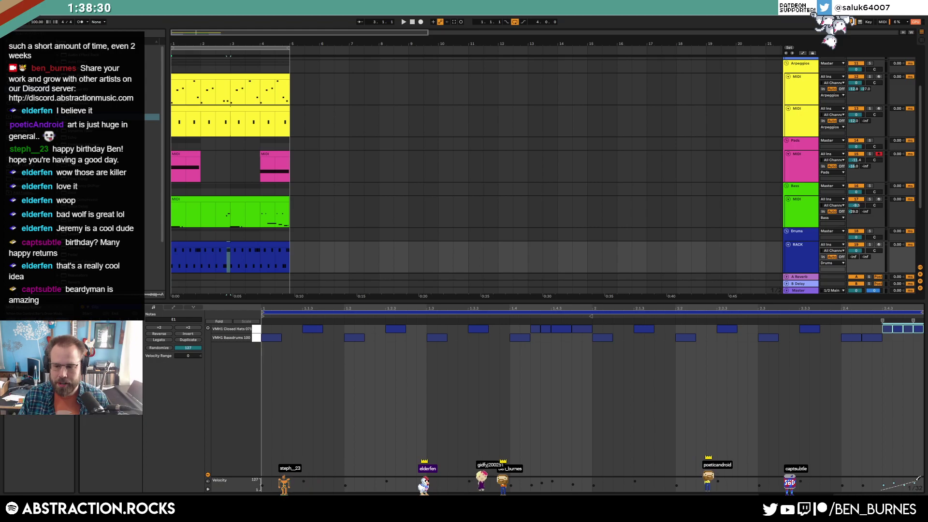
{"action": "left_click", "coordinate": [840, 401]}
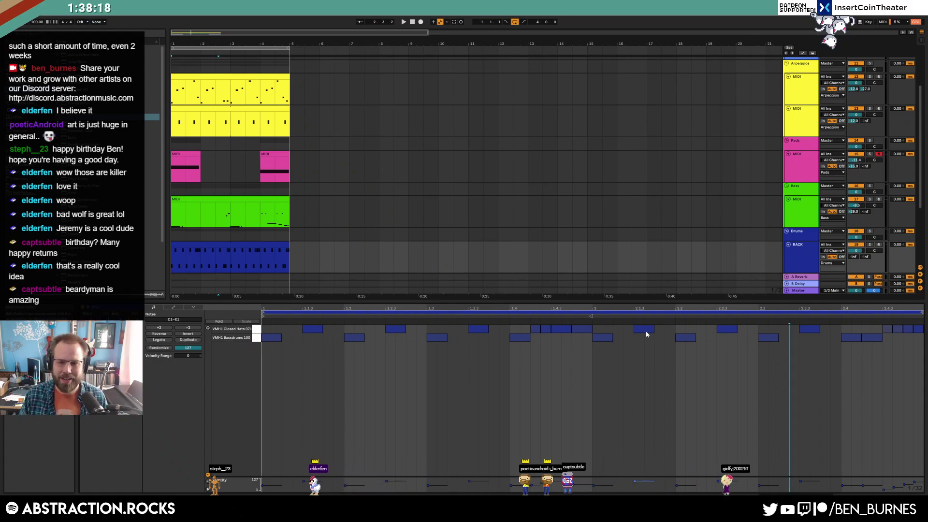
Add an extra closed hat at 2.1.4 in the drum clip and return to the device view
{"action": "double_click", "coordinate": [664, 330]}
{"action": "left_click", "coordinate": [656, 363]}
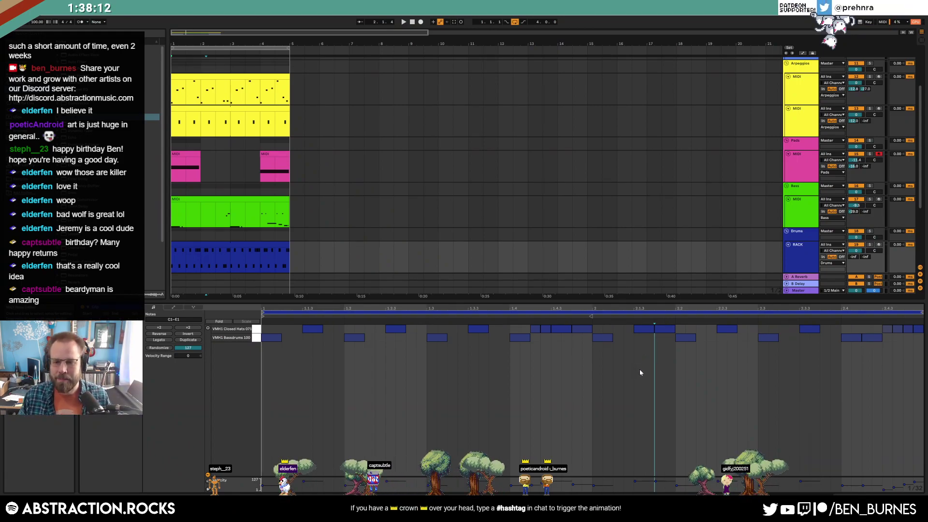
{"action": "key", "text": "shift+Tab"}
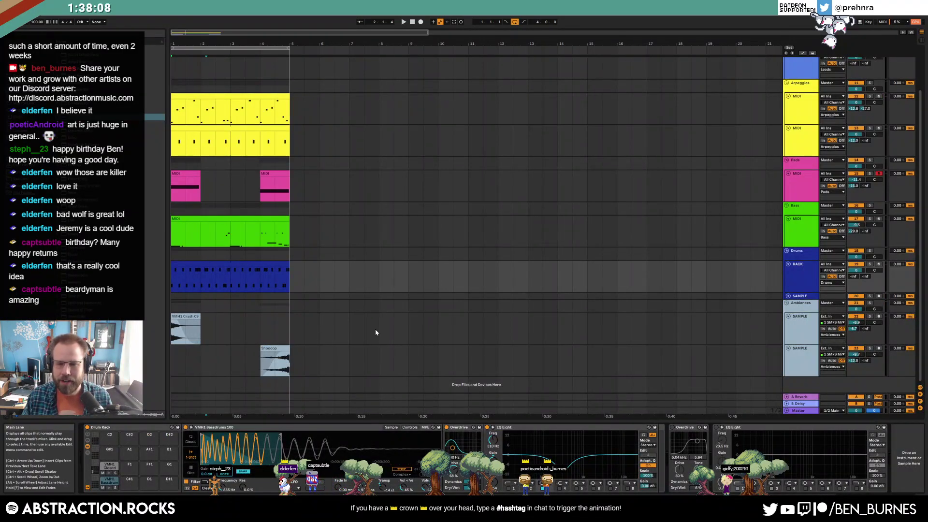
Trim the end of the THANOS SNAP sample in the Drum Rack and lengthen its fade-out to about 60 ms
{"action": "left_click", "coordinate": [286, 277]}
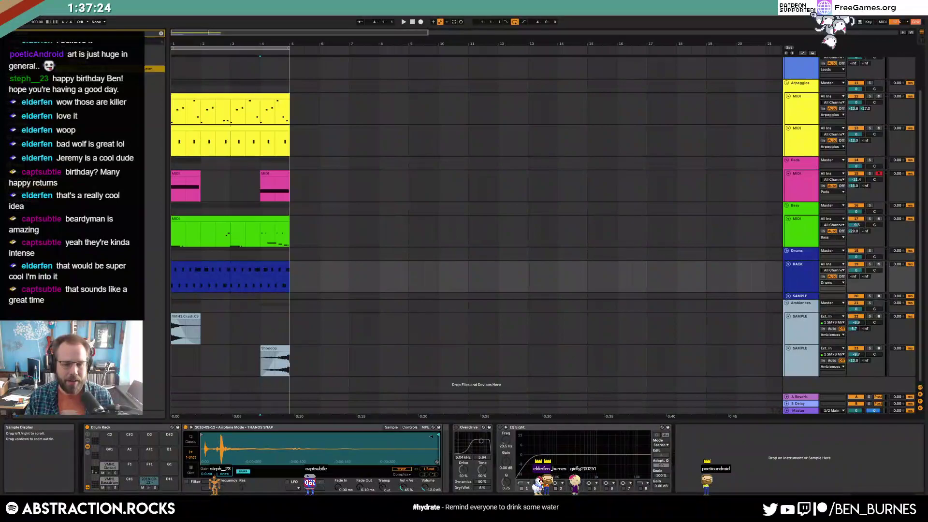
{"action": "left_click_drag", "start_coordinate": [436, 437], "coordinate": [322, 445]}
{"action": "left_click_drag", "start_coordinate": [365, 489], "coordinate": [366, 476]}
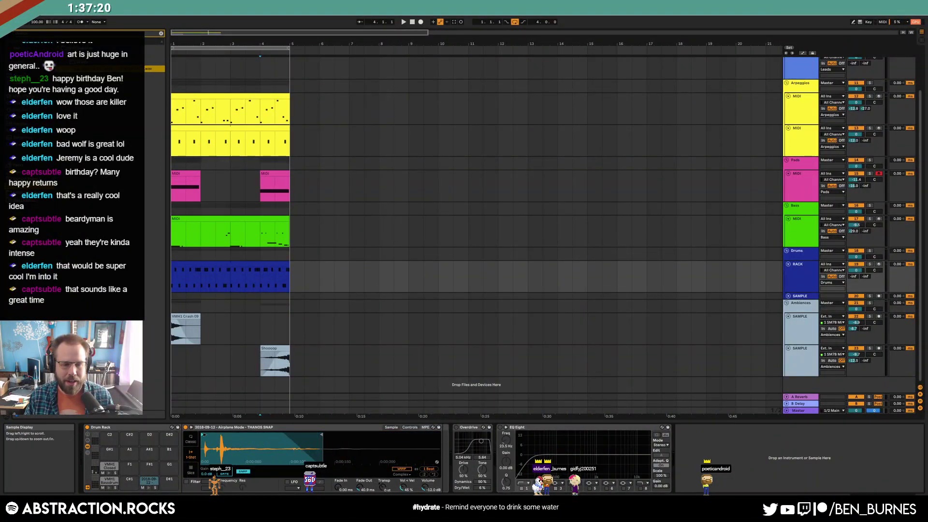
Place snap notes in the drum clip at 1.2, 1.4, 2.2, 2.3.4 and 2.4.2
{"action": "double_click", "coordinate": [224, 270]}
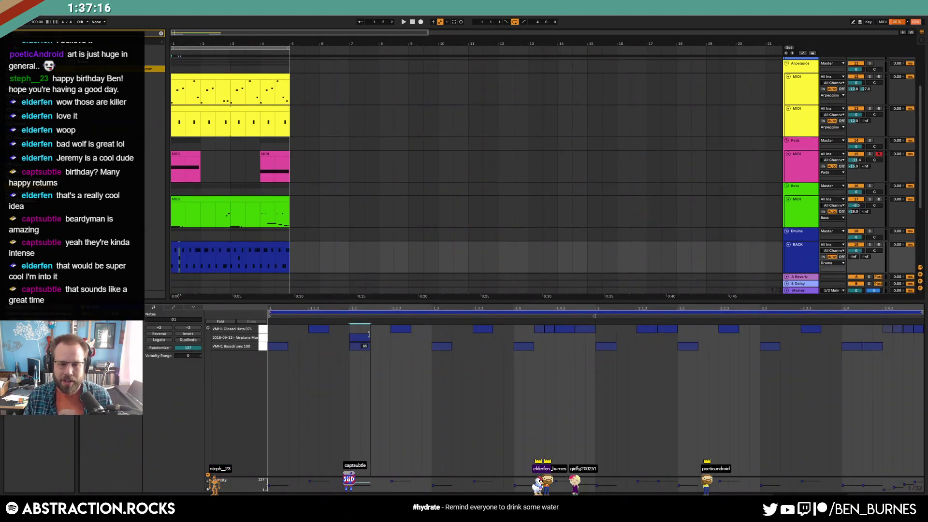
{"action": "left_click_drag", "start_coordinate": [432, 338], "coordinate": [269, 342]}
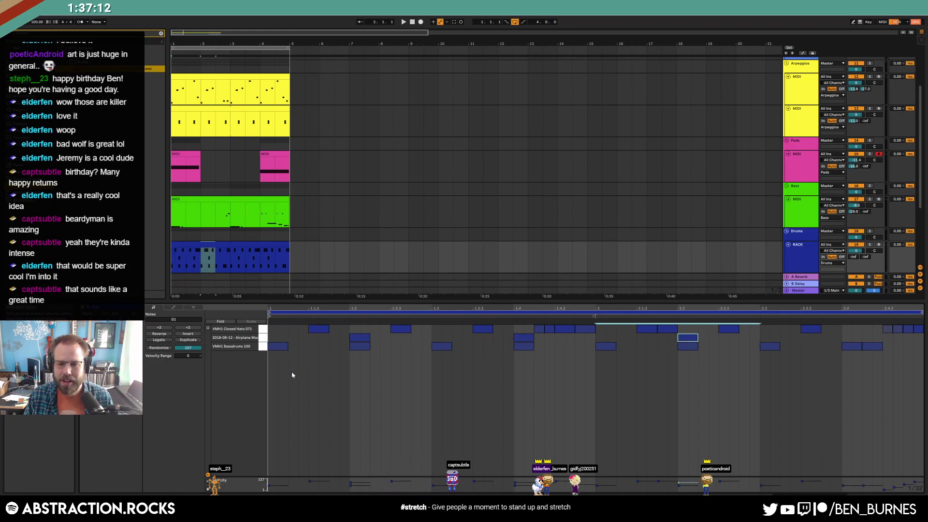
{"action": "double_click", "coordinate": [688, 338]}
{"action": "double_click", "coordinate": [851, 337]}
{"action": "left_click_drag", "start_coordinate": [855, 340], "coordinate": [866, 340]}
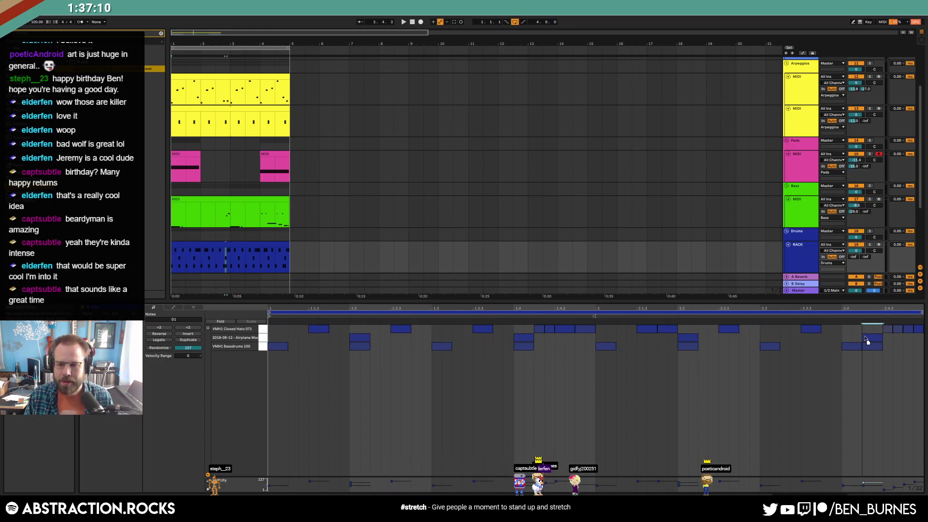
{"action": "double_click", "coordinate": [831, 337]}
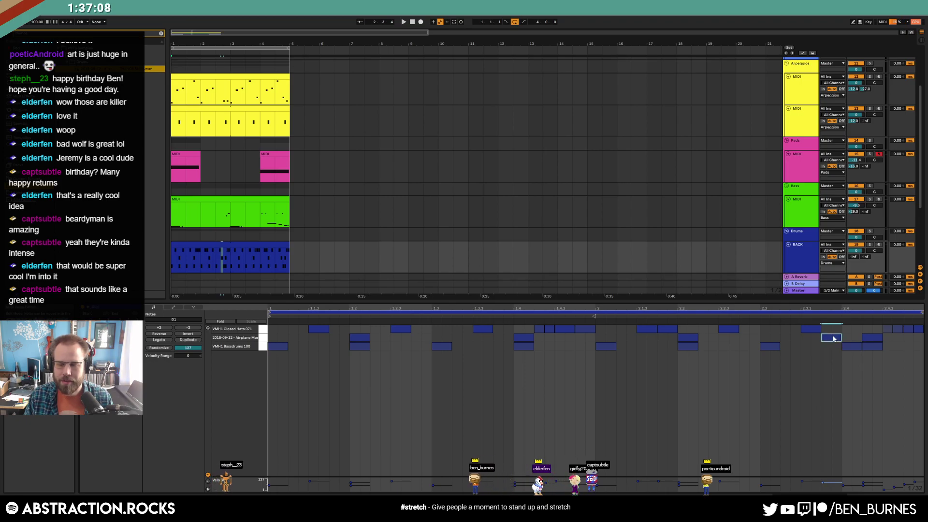
Play the loop and shape a low cut with EQ Eight on the Shoooop sample's track
{"action": "key", "text": "space"}
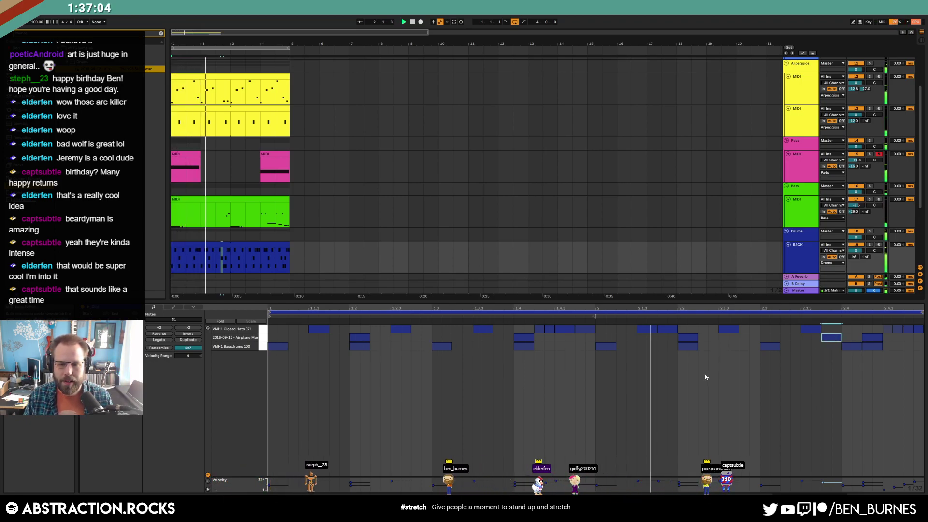
{"action": "key", "text": "shift+Tab"}
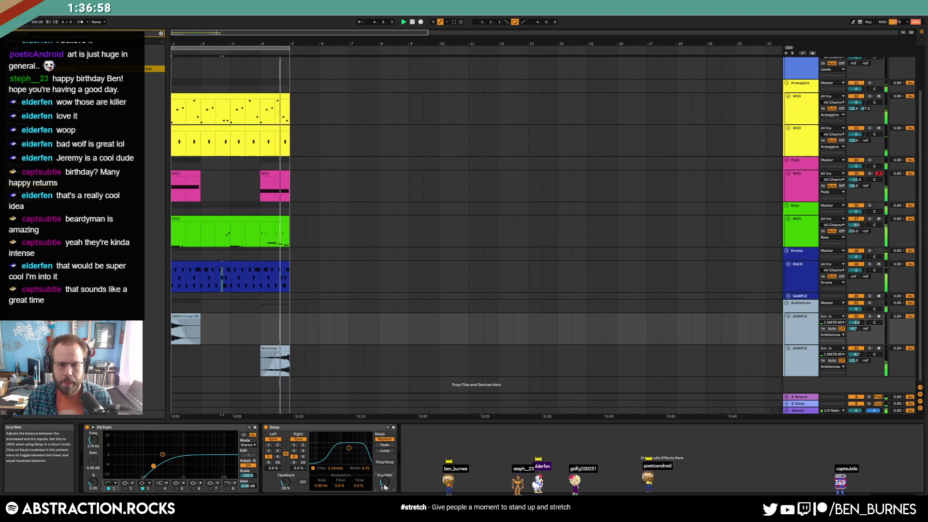
{"action": "left_click", "coordinate": [304, 362]}
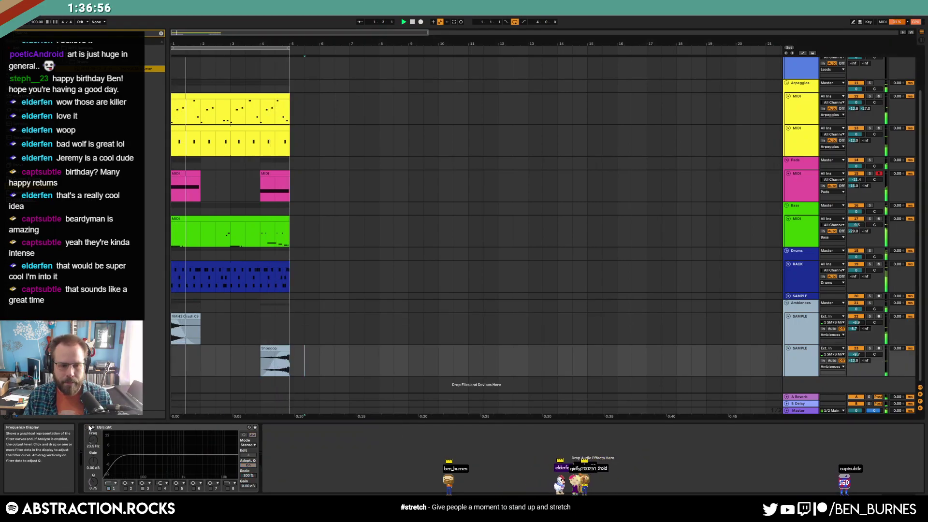
{"action": "left_click_drag", "start_coordinate": [119, 459], "coordinate": [157, 465]}
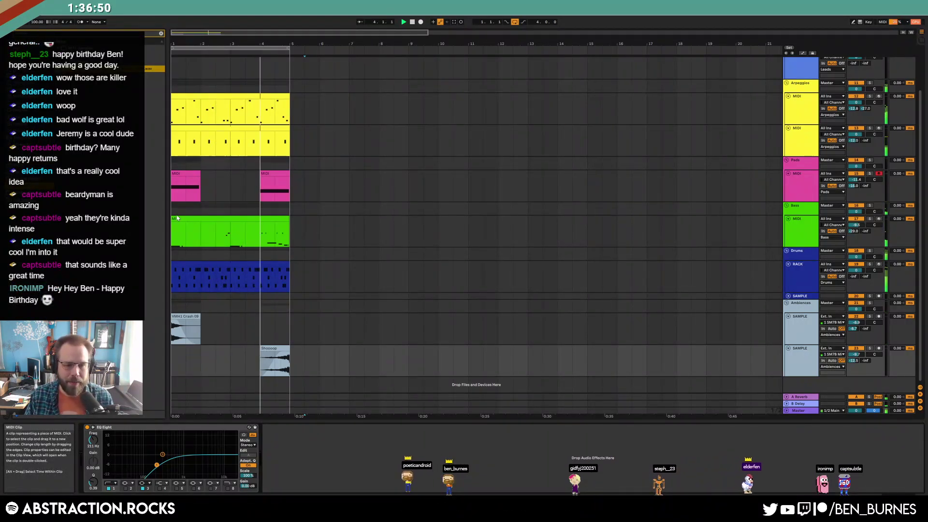
Move the Shoooop track's low cut to about 284 Hz, add Chorus-Ensemble, and raise its amount slightly above 50% and rate to about 1.13 Hz
{"action": "left_click_drag", "start_coordinate": [156, 464], "coordinate": [161, 467]}
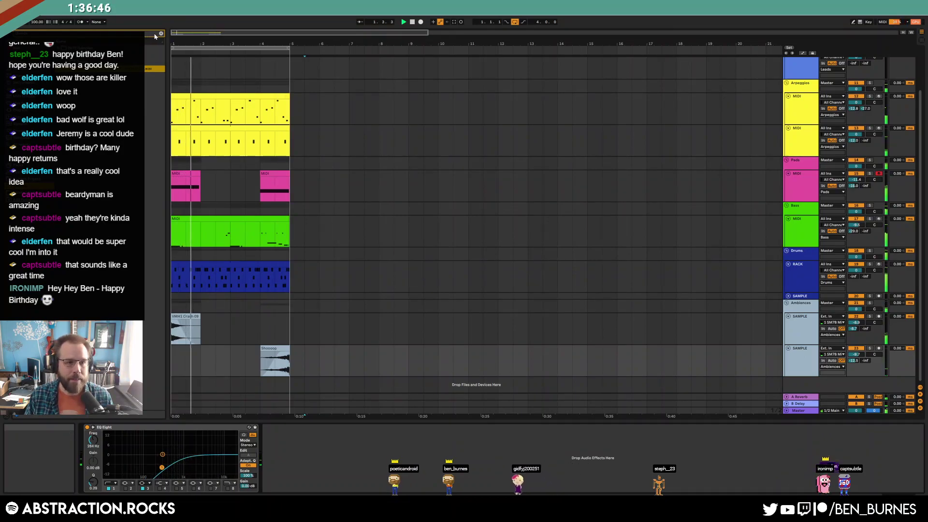
{"action": "left_click", "coordinate": [155, 117]}
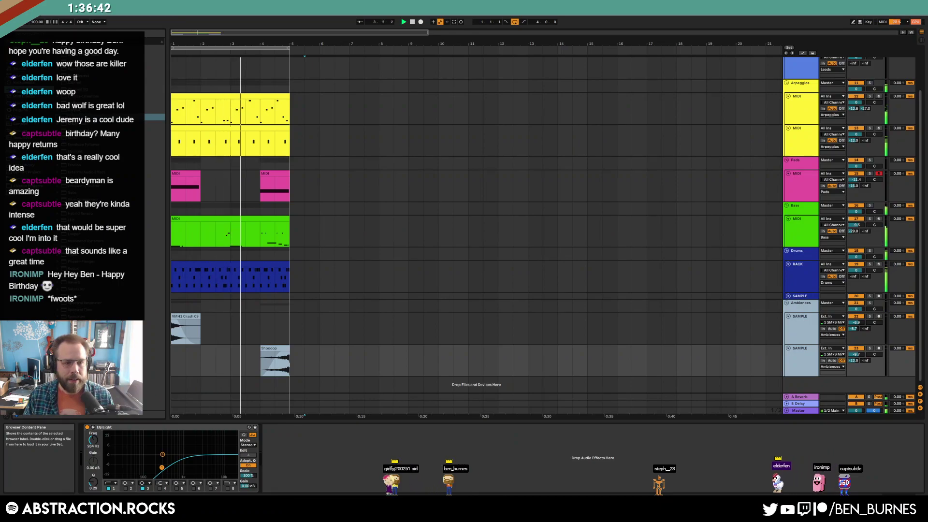
{"action": "left_click_drag", "start_coordinate": [155, 96], "coordinate": [319, 459]}
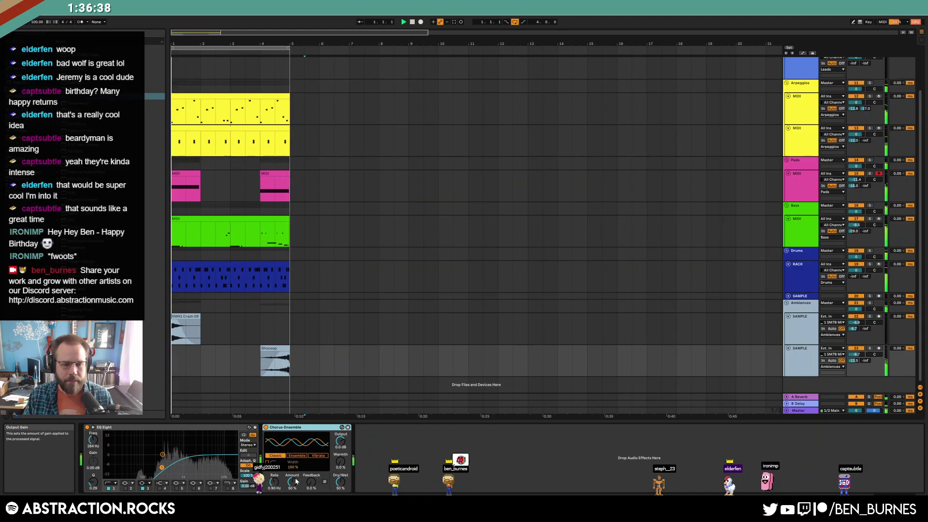
{"action": "left_click_drag", "start_coordinate": [292, 481], "coordinate": [292, 476]}
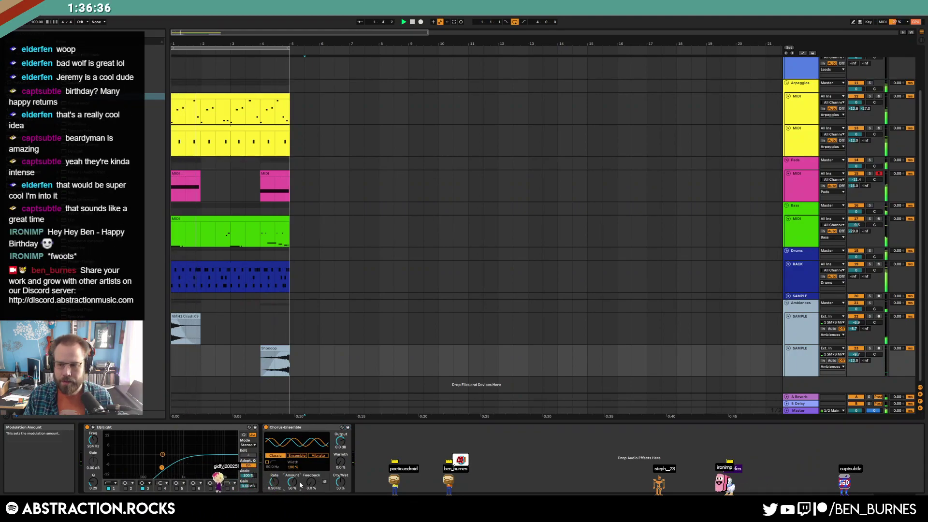
{"action": "left_click_drag", "start_coordinate": [274, 482], "coordinate": [274, 471]}
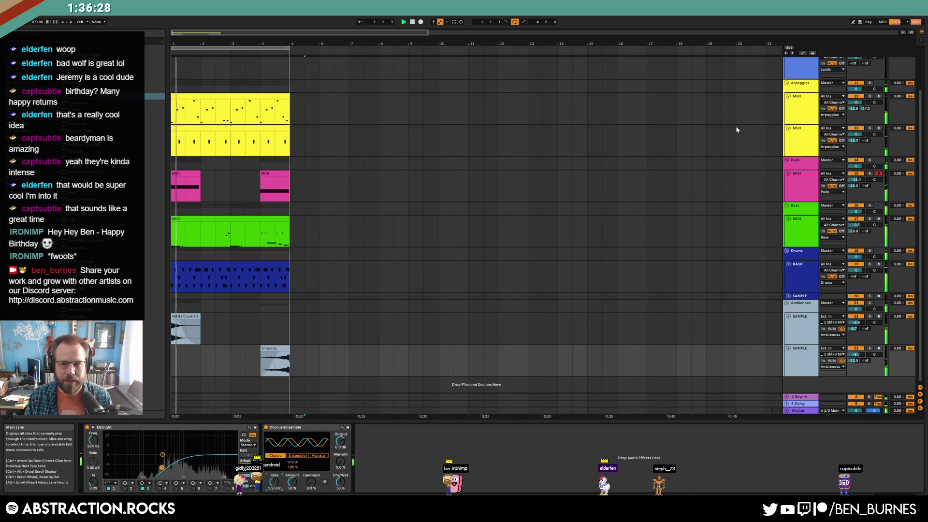
Set oscillator 2 of the first arpeggio's Wavetable to the Saw PW Bass wavetable and play the loop
{"action": "left_click", "coordinate": [803, 112]}
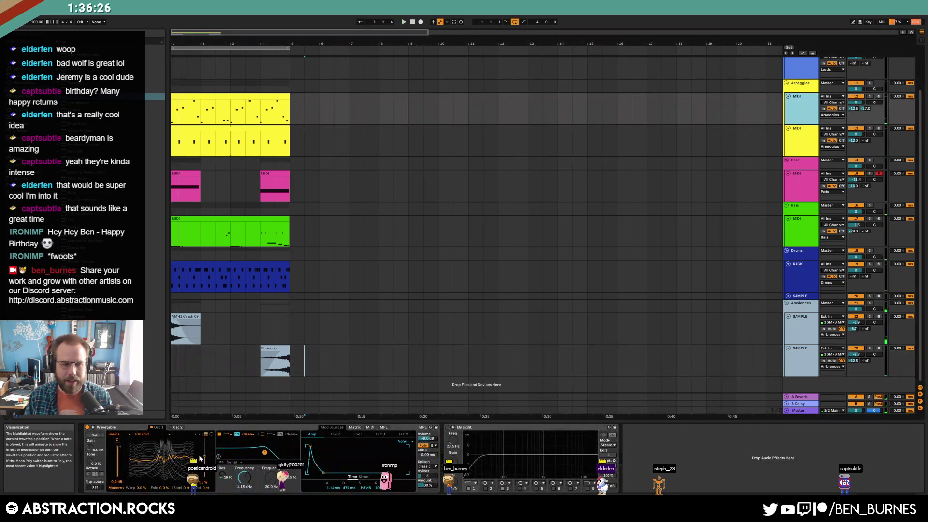
{"action": "left_click", "coordinate": [206, 428]}
{"action": "left_click", "coordinate": [177, 427]}
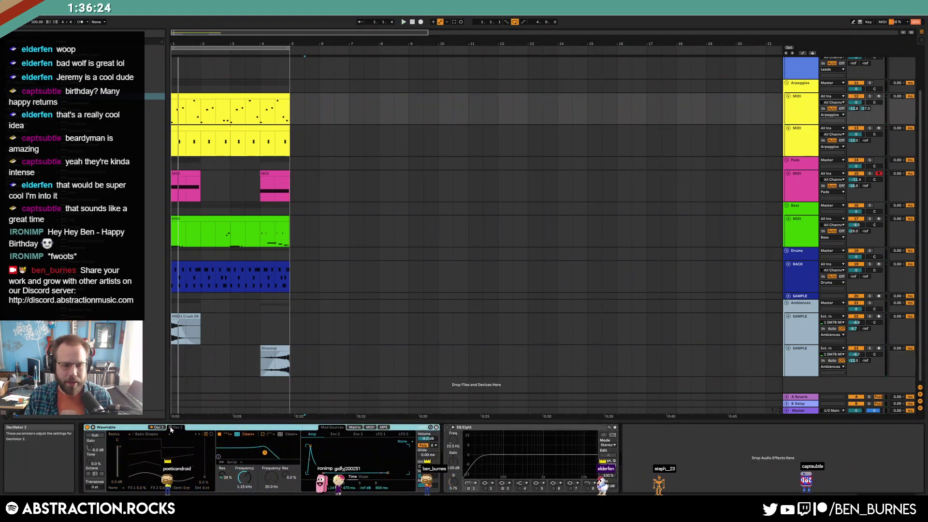
{"action": "left_click", "coordinate": [147, 438]}
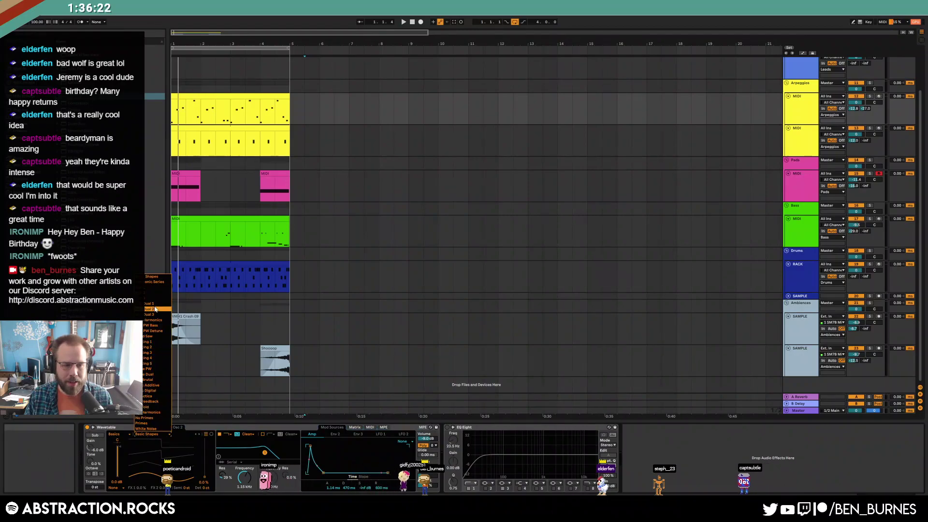
{"action": "left_click", "coordinate": [155, 325]}
{"action": "key", "text": "space"}
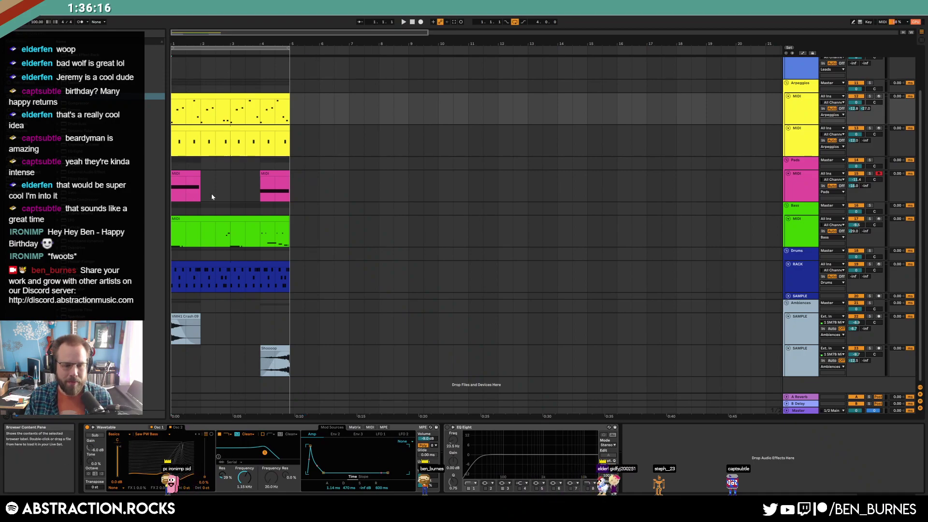
{"action": "key", "text": "space"}
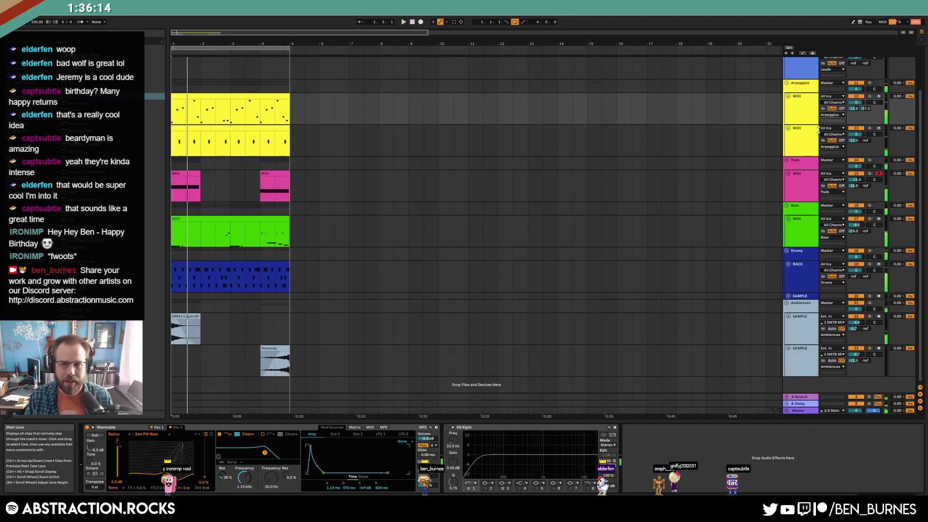
Insert a MIDI track below the first arpeggio track, unfold it and copy the arpeggio's four-bar clip onto it
{"action": "left_click", "coordinate": [800, 111]}
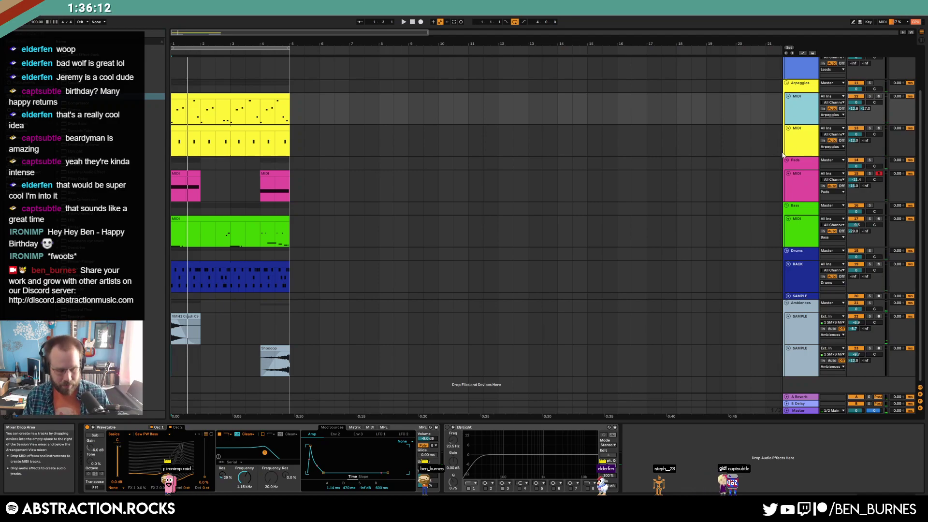
{"action": "key", "text": "super+shift+t"}
{"action": "key", "text": "space"}
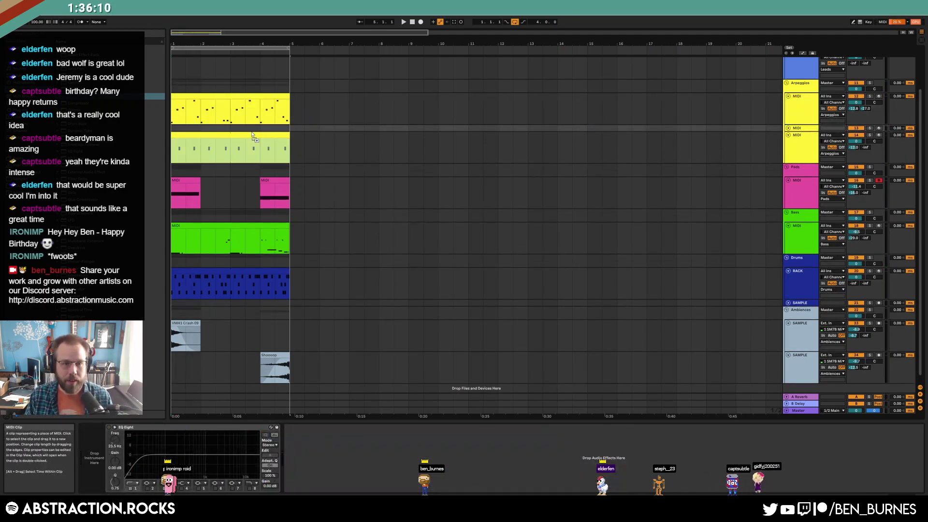
{"action": "left_click", "coordinate": [788, 128]}
{"action": "left_click", "coordinate": [183, 195]}
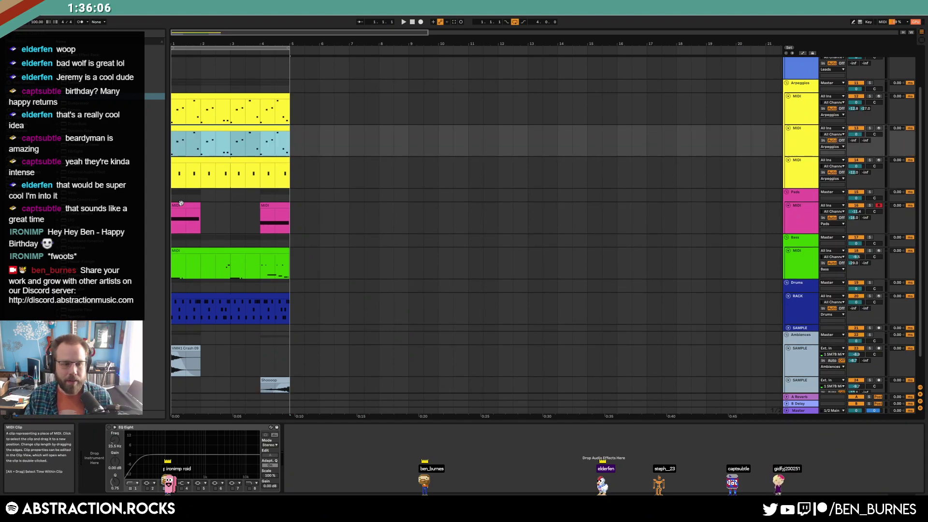
{"action": "left_click", "coordinate": [230, 143]}
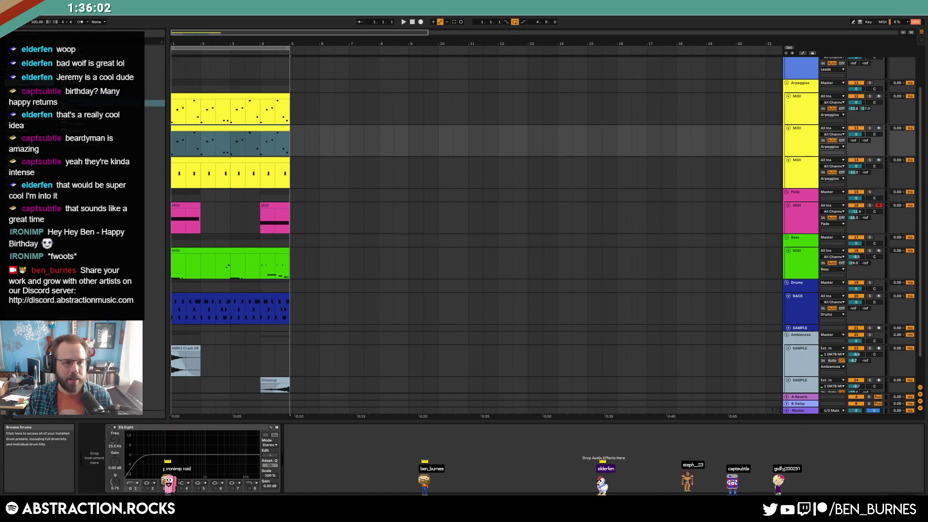
Load Operator on the new arpeggio track with a short plucky decay and the Saw 16 waveform, and turn up the track's first send
{"action": "left_click_drag", "start_coordinate": [100, 418], "coordinate": [267, 455]}
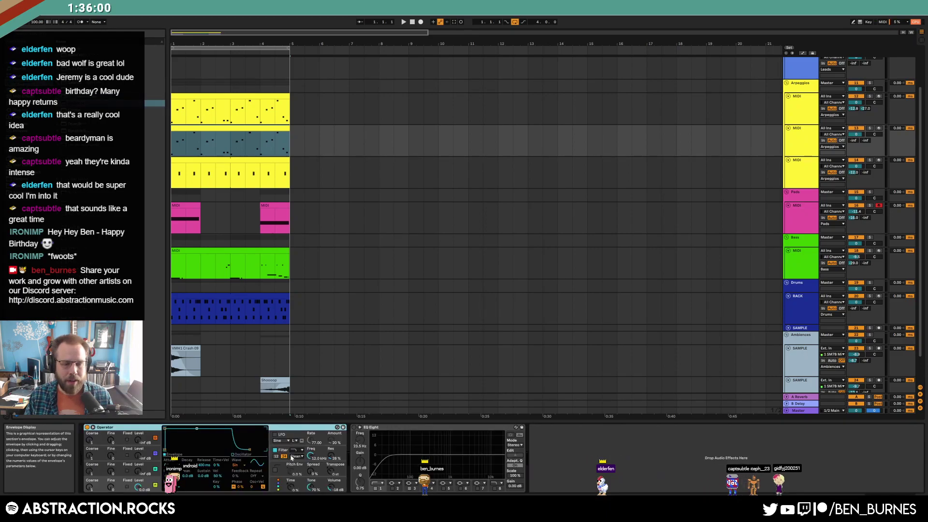
{"action": "left_click_drag", "start_coordinate": [197, 428], "coordinate": [190, 449]}
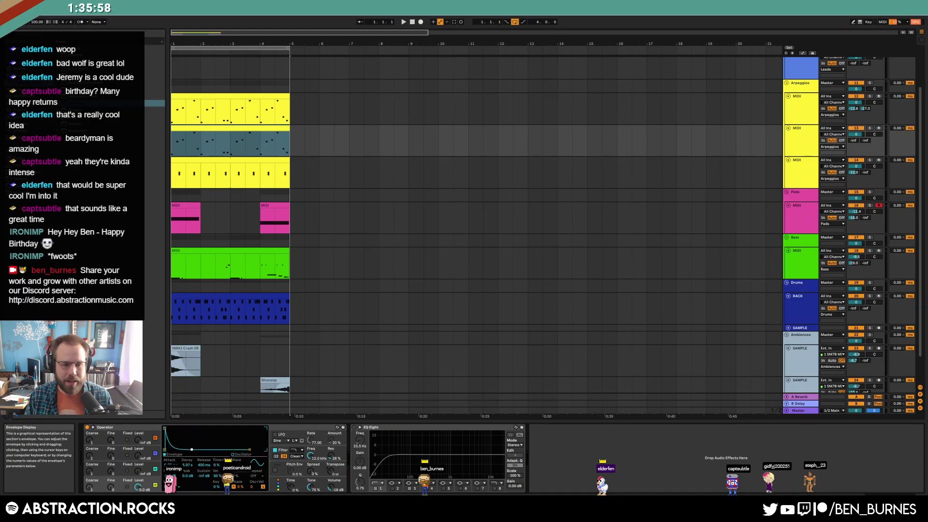
{"action": "left_click_drag", "start_coordinate": [853, 141], "coordinate": [853, 139]}
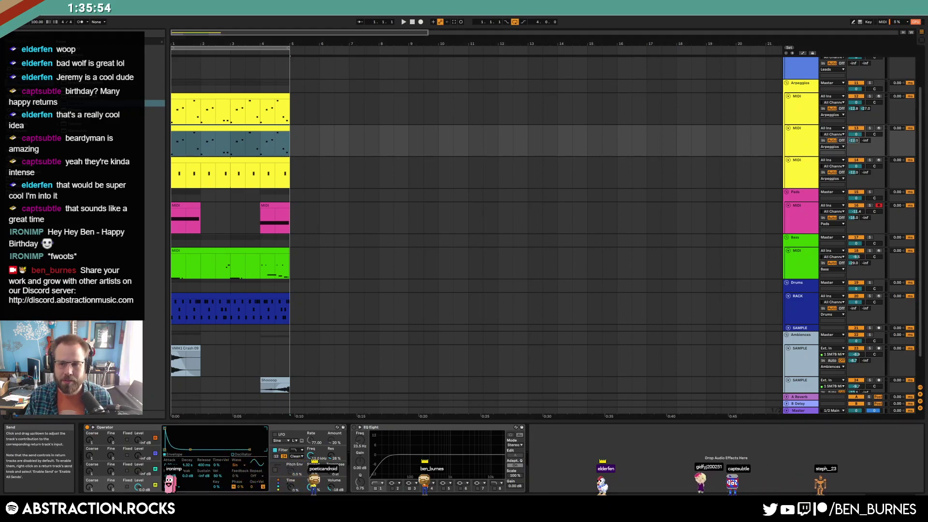
{"action": "left_click", "coordinate": [236, 465]}
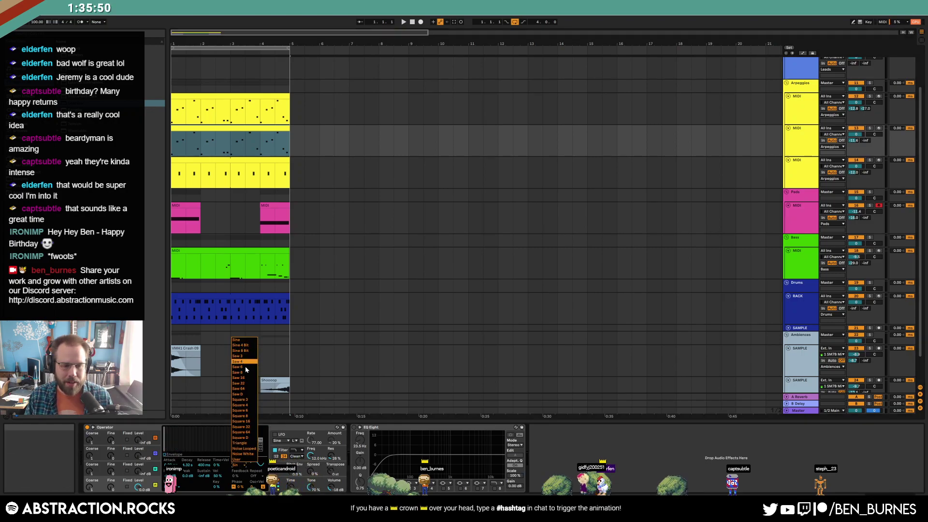
{"action": "left_click", "coordinate": [239, 388]}
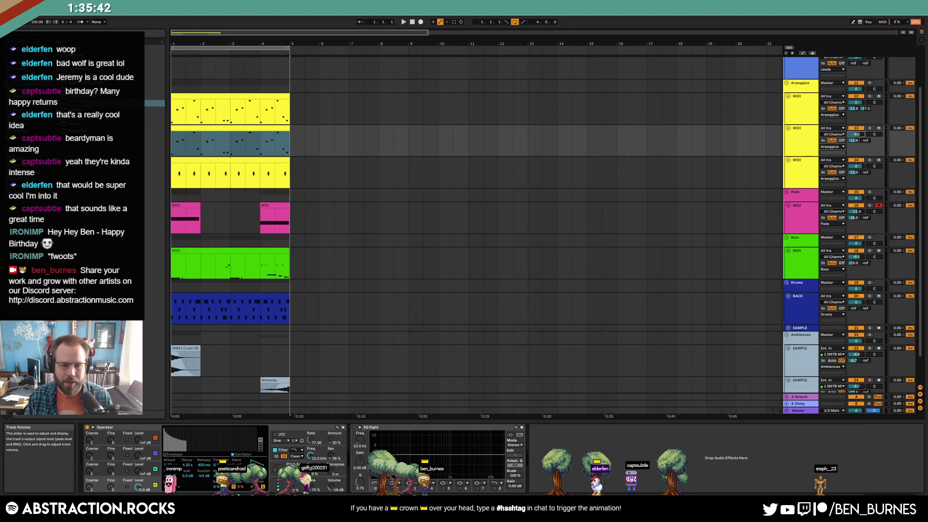
{"action": "left_click", "coordinate": [165, 455]}
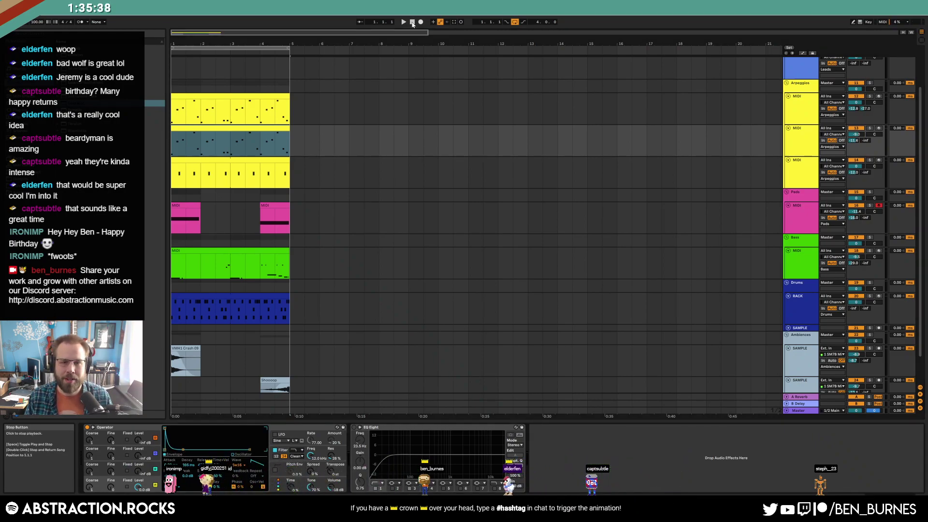
Play the loop, shorten Operator's decay and raise the new arpeggio track's volume to 0 dB
{"action": "left_click", "coordinate": [412, 22]}
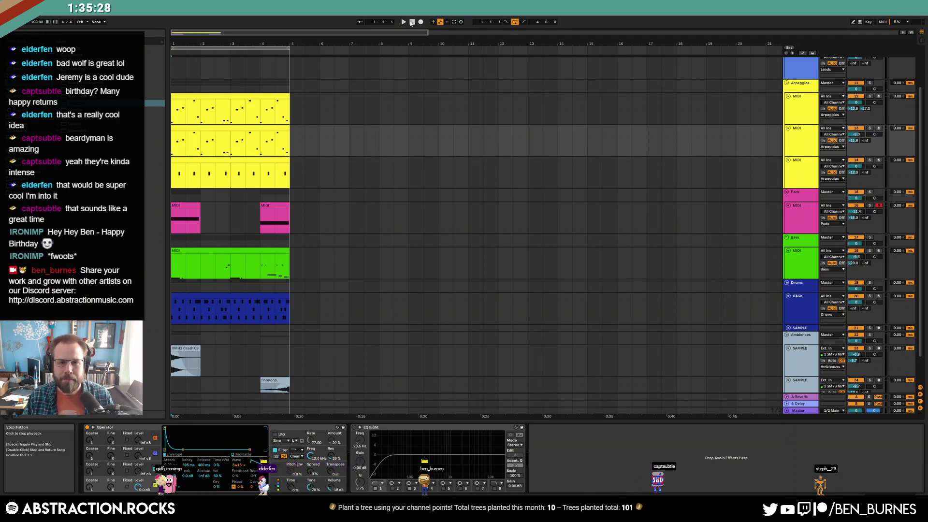
{"action": "key", "text": "space"}
{"action": "left_click_drag", "start_coordinate": [855, 136], "coordinate": [856, 129]}
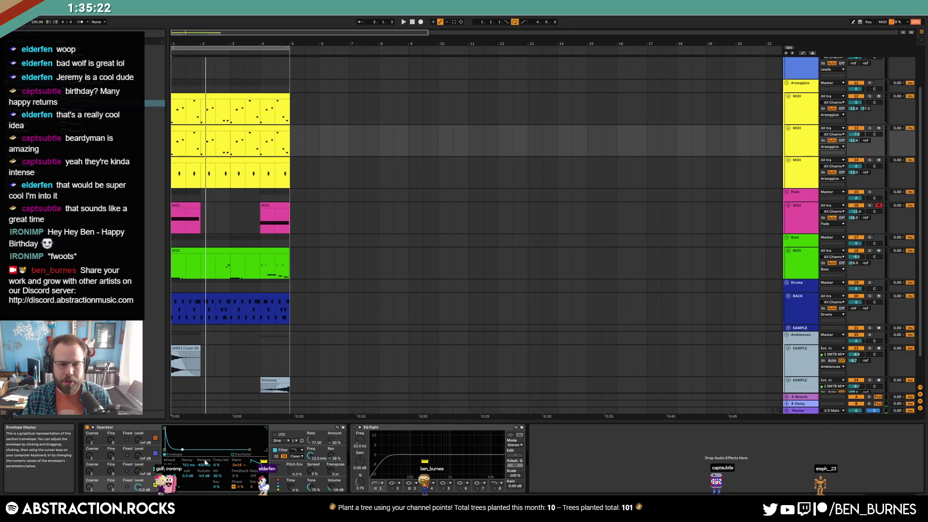
{"action": "left_click", "coordinate": [414, 23]}
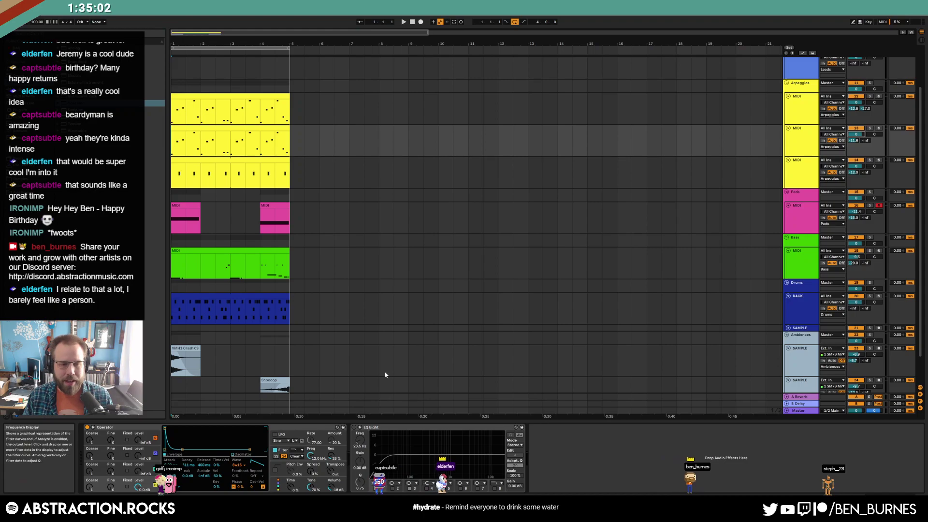
Enable EQ Eight on the Operator track with a low cut near 505 Hz, add a Compressor, and lower the track's volume during playback
{"action": "left_click", "coordinate": [354, 427]}
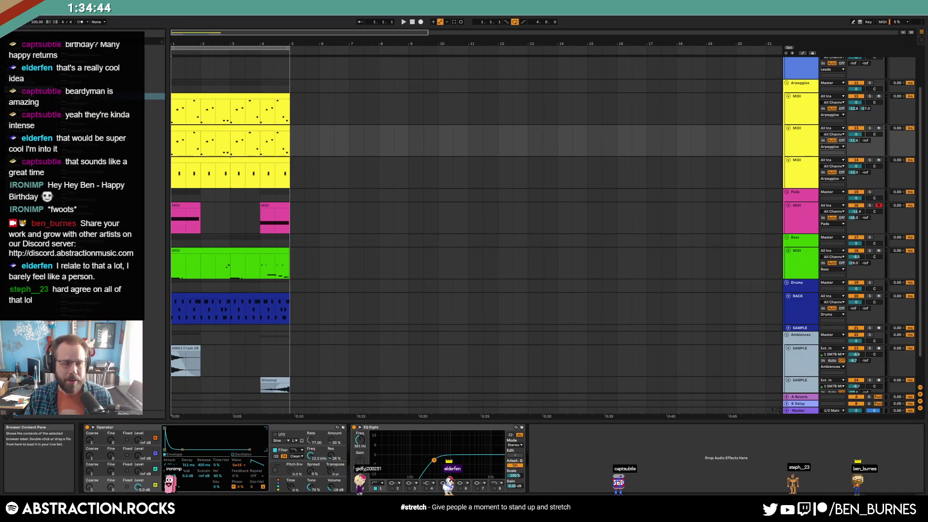
{"action": "left_click_drag", "start_coordinate": [536, 468], "coordinate": [533, 466]}
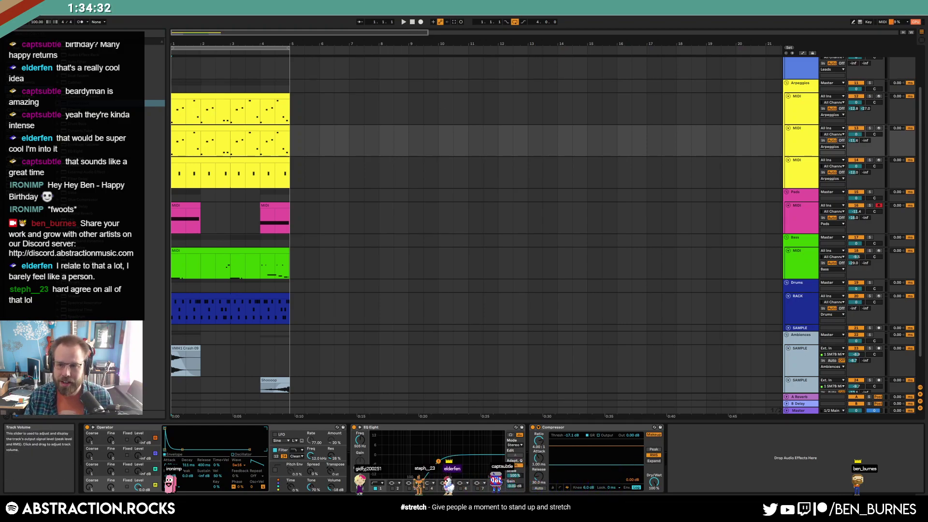
{"action": "left_click", "coordinate": [815, 139]}
{"action": "key", "text": "space"}
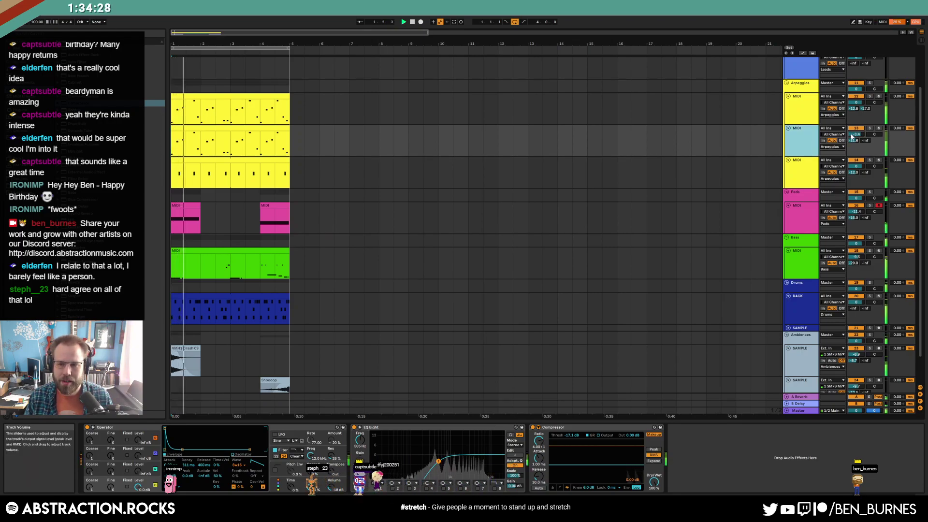
Switch Operator's waveform to Saw D and raise the EQ low cut to about 3.5 kHz with a resonant peak during playback
{"action": "left_click", "coordinate": [236, 465]}
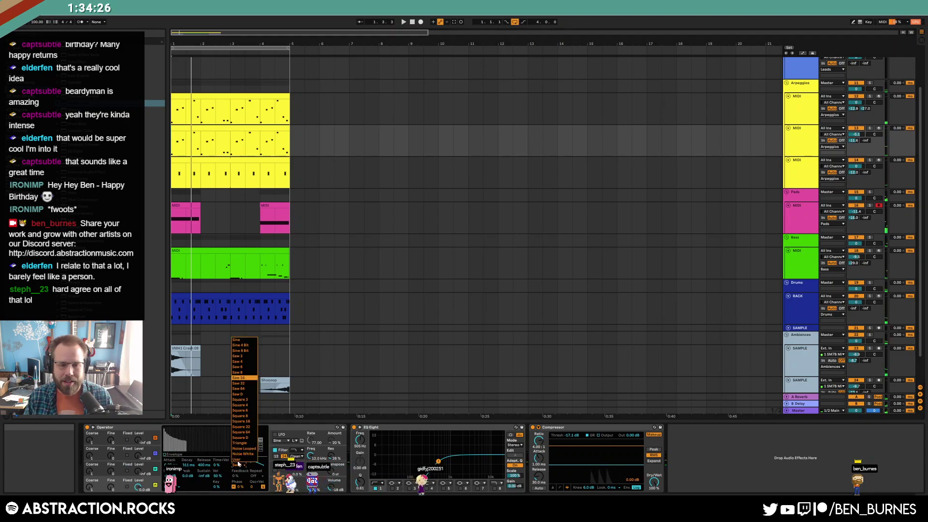
{"action": "left_click", "coordinate": [237, 393]}
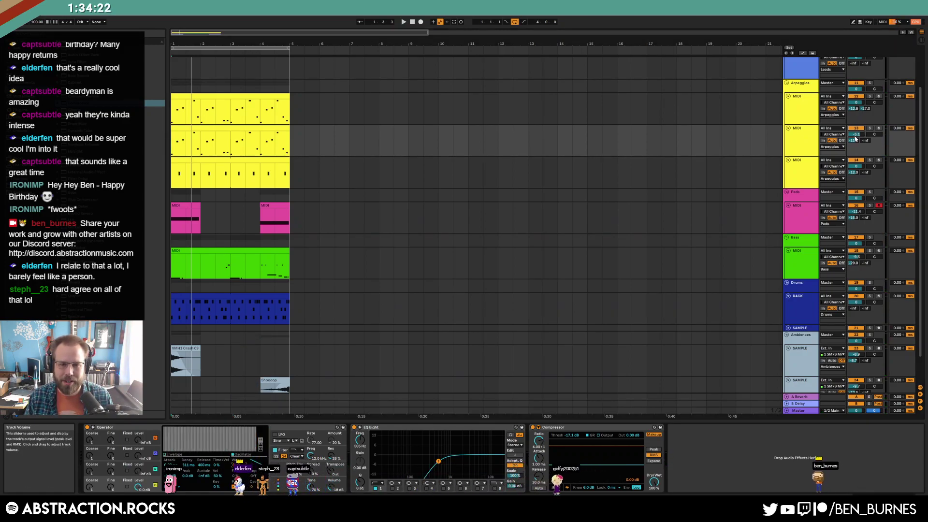
{"action": "key", "text": "space"}
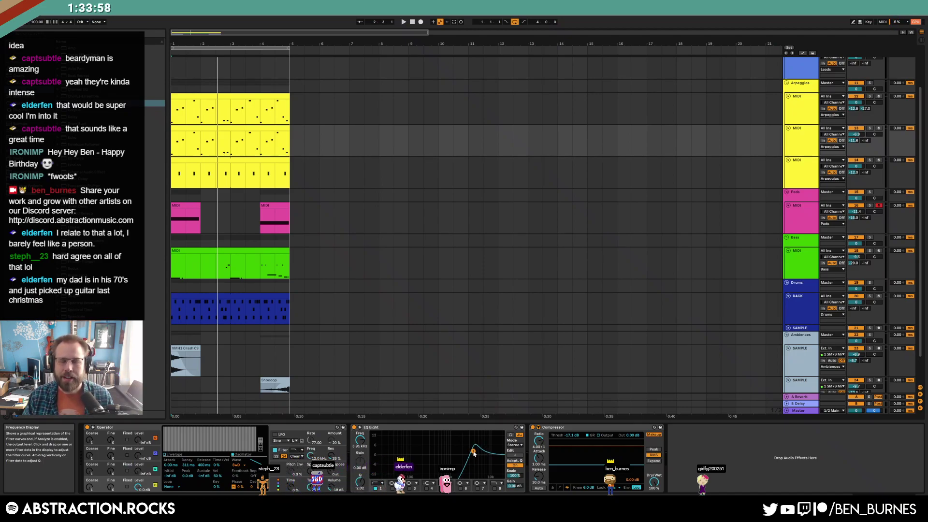
Change Operator's waveform to Square D, narrow the EQ to a high resonant band, and rebalance the track's volume and send against the loop
{"action": "left_click", "coordinate": [268, 130]}
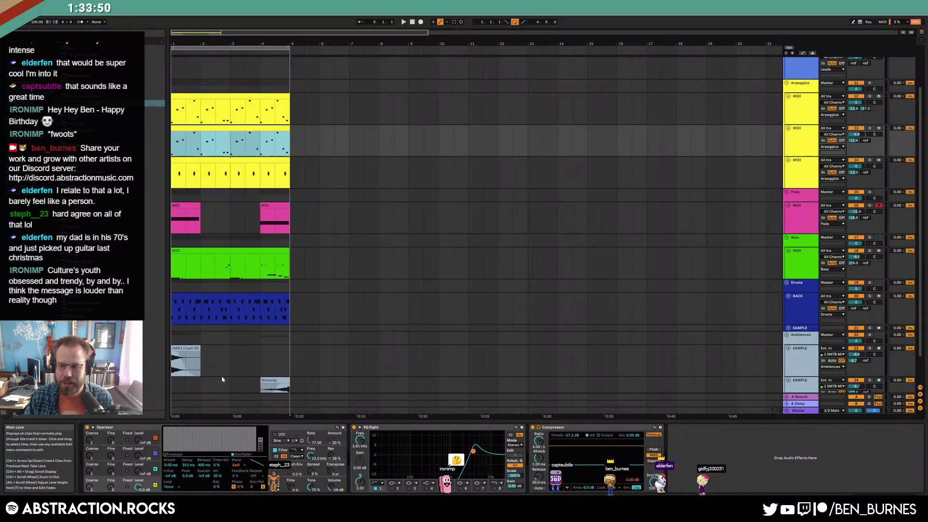
{"action": "left_click", "coordinate": [236, 465]}
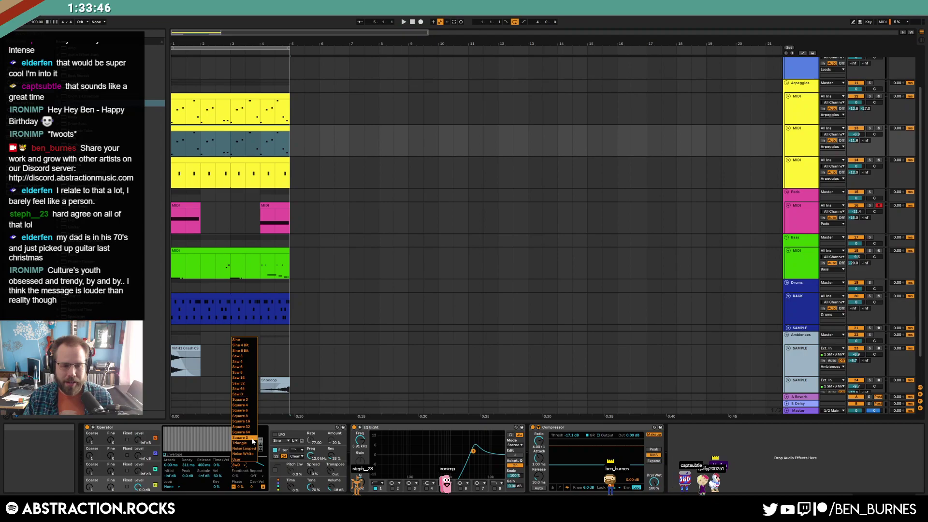
{"action": "left_click", "coordinate": [252, 439]}
{"action": "key", "text": "space"}
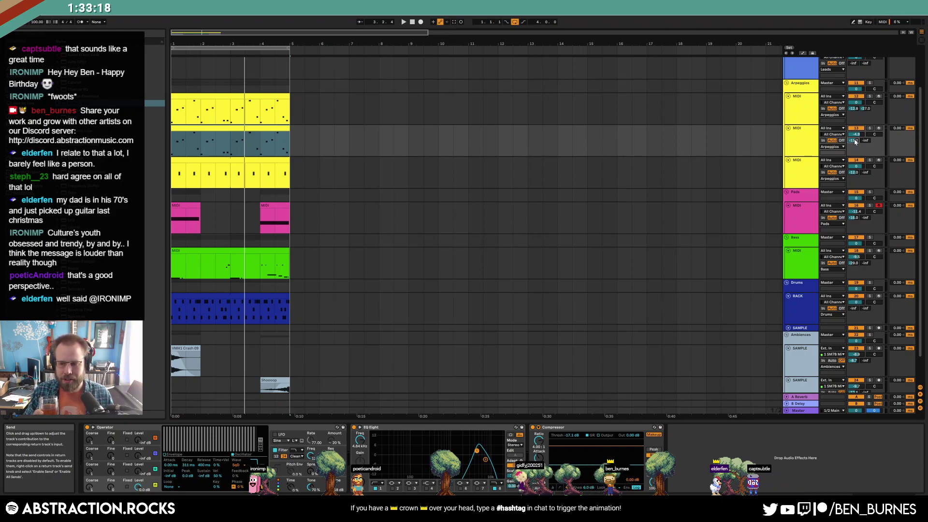
{"action": "left_click", "coordinate": [411, 23]}
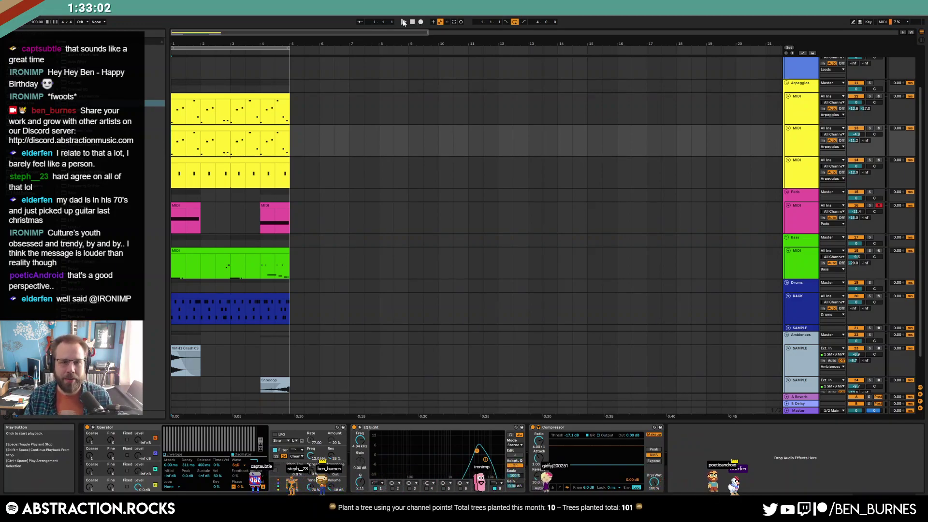
{"action": "left_click", "coordinate": [404, 23]}
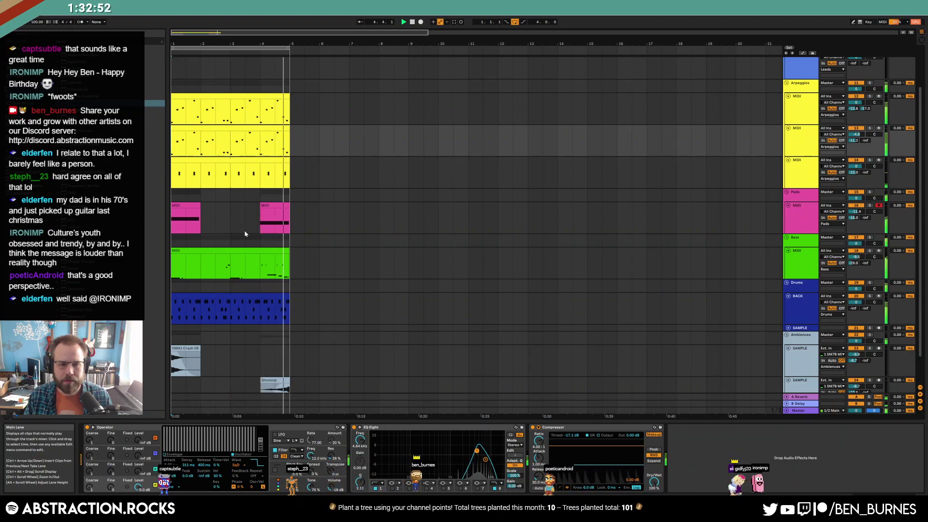
Unfold the SM7B microphone track, expand its General Voiceover rack and Vocoder, and set the Vocoder's carrier type to Modulator
{"action": "scroll", "coordinate": [423, 217], "scroll_direction": "up", "scroll_amount": 3}
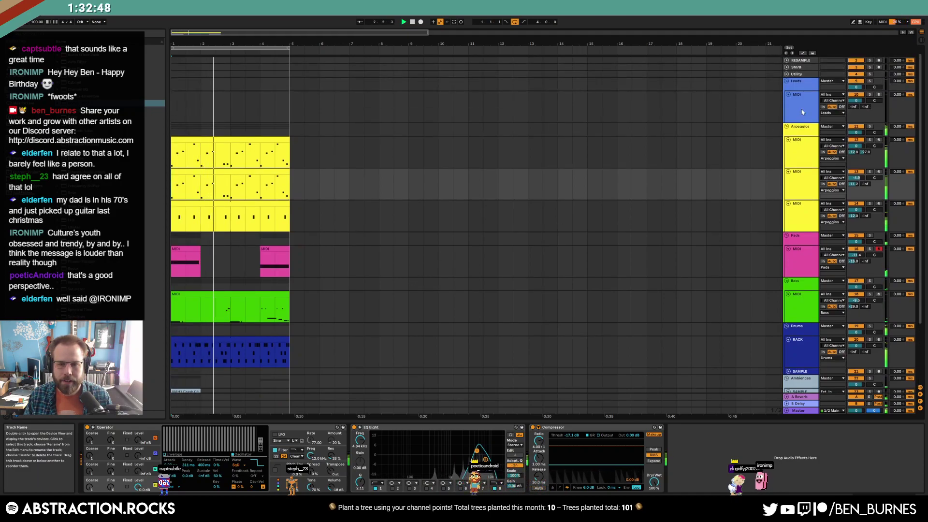
{"action": "scroll", "coordinate": [787, 98], "scroll_direction": "up", "scroll_amount": 1}
{"action": "left_click", "coordinate": [796, 74]}
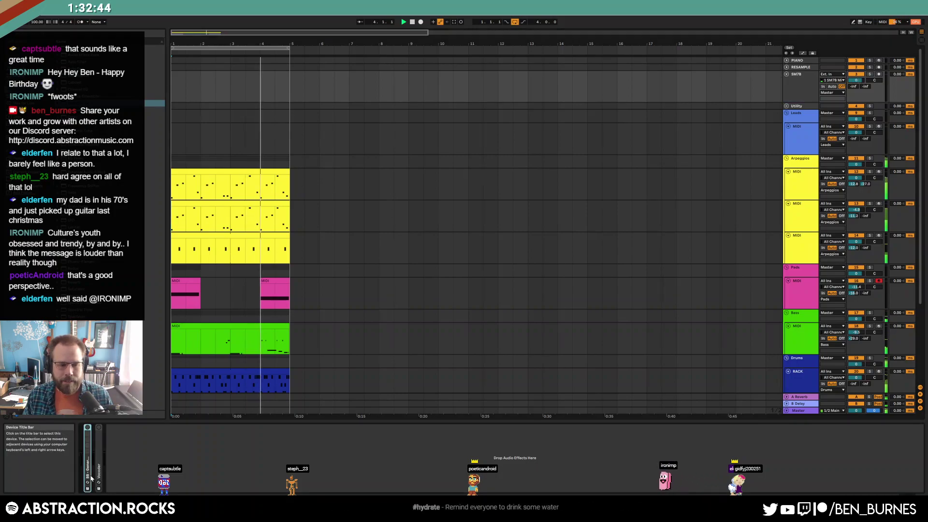
{"action": "left_click", "coordinate": [87, 428]}
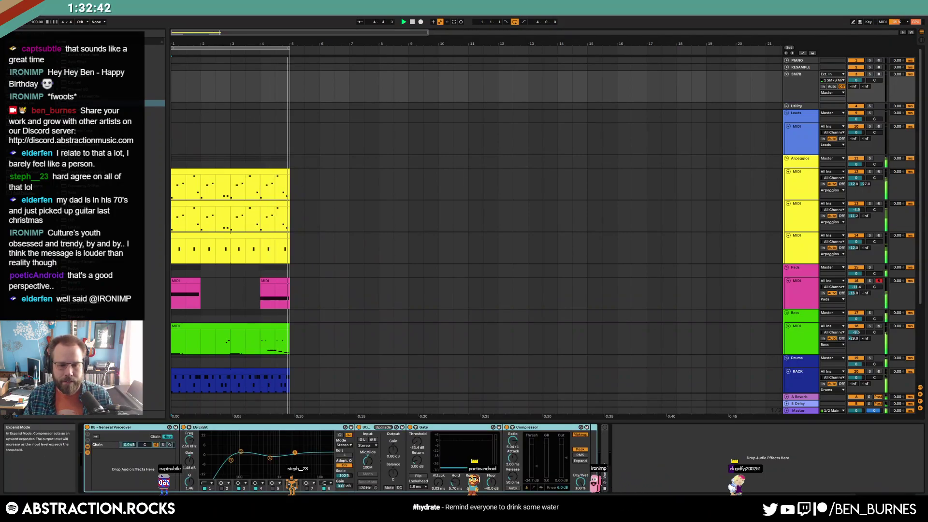
{"action": "double_click", "coordinate": [604, 464]}
{"action": "left_click", "coordinate": [604, 427]}
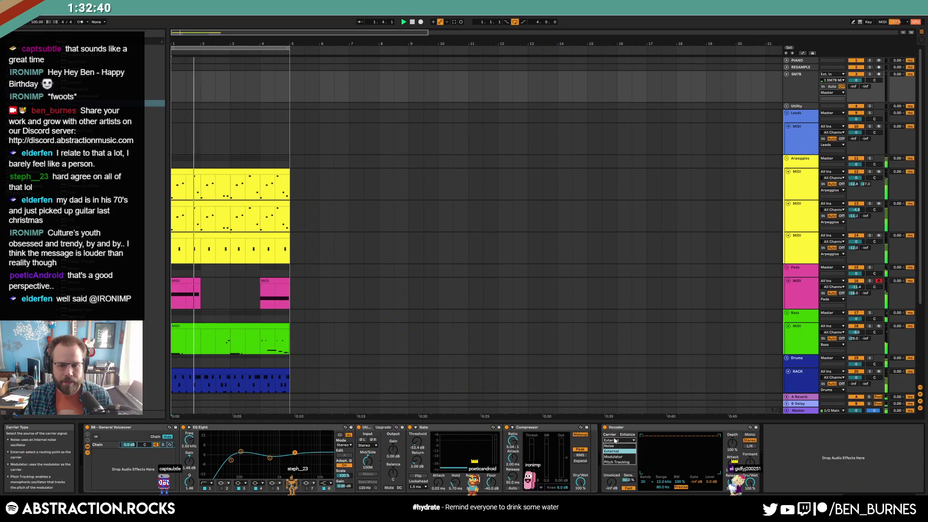
{"action": "left_click", "coordinate": [619, 440]}
{"action": "left_click", "coordinate": [619, 434]}
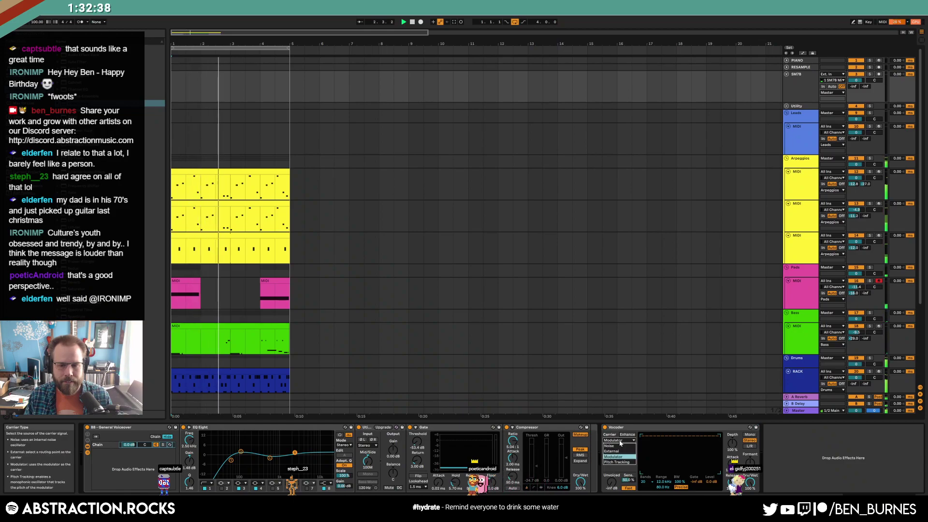
Arm the SM7B track, record a short voice take over the looping song and select the recorded clip
{"action": "left_click", "coordinate": [879, 74]}
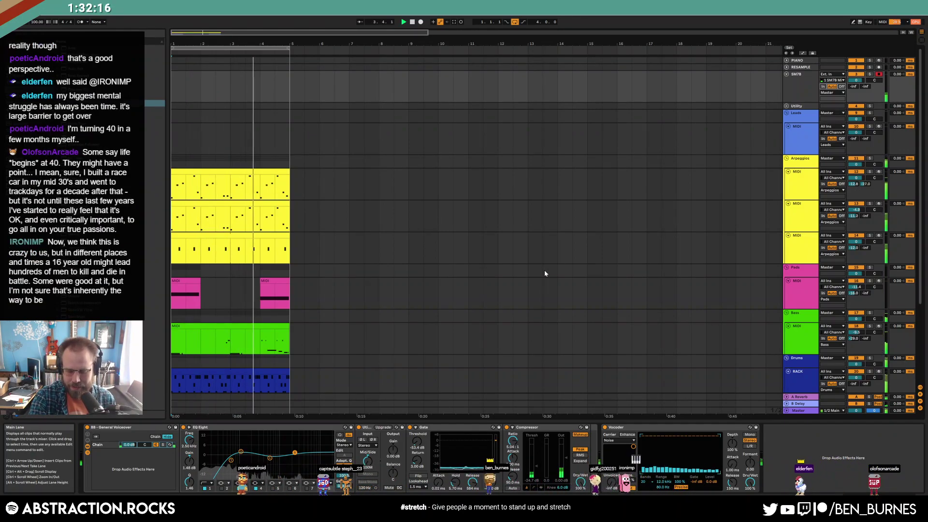
{"action": "key", "text": "F9"}
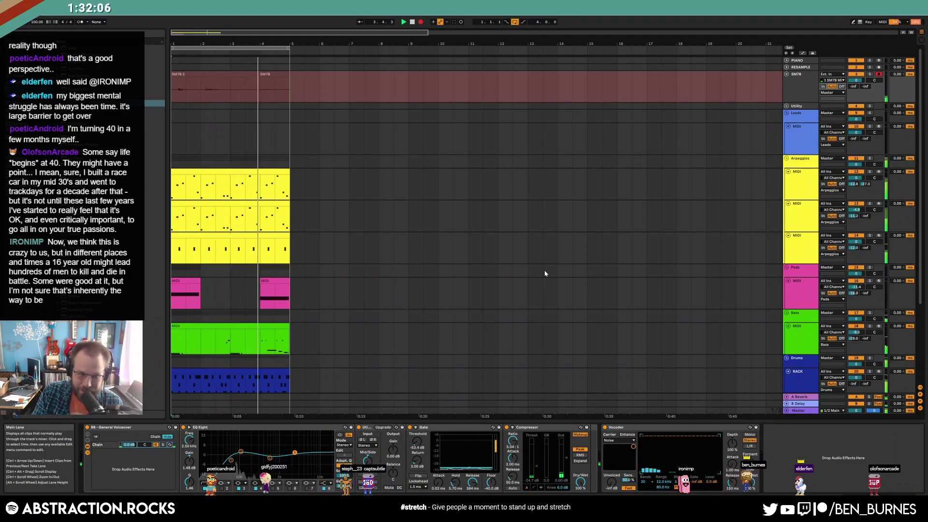
{"action": "left_click", "coordinate": [420, 22]}
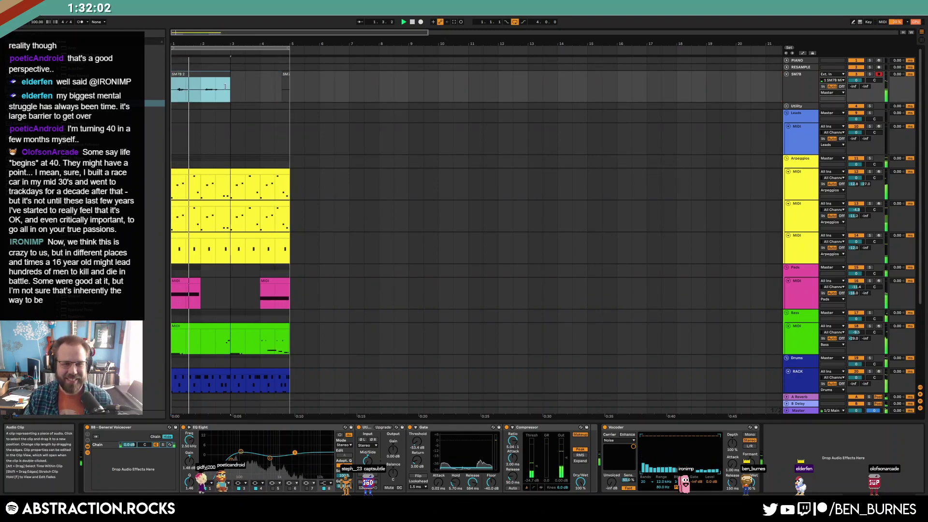
{"action": "left_click", "coordinate": [182, 81]}
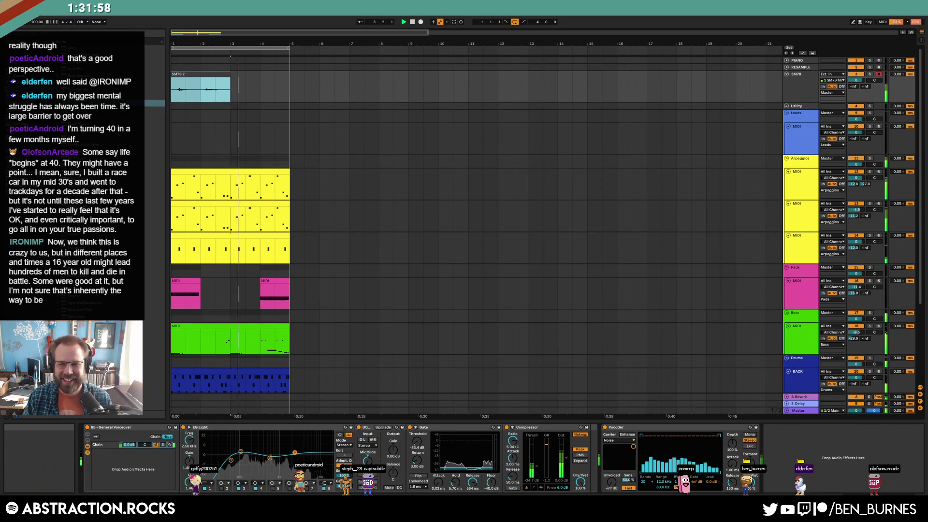
Raise the SM7B track's reverb and delay sends and stop playback
{"action": "mouse_move", "coordinate": [853, 87]}
{"action": "left_mouse_down"}
{"action": "mouse_move", "coordinate": [853, 50]}
{"action": "mouse_move", "coordinate": [865, 77]}
{"action": "left_mouse_up"}
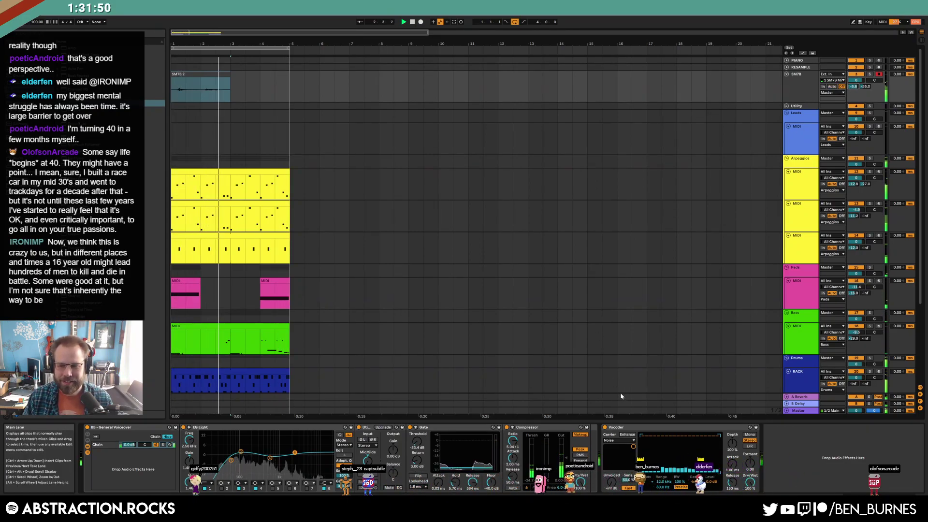
{"action": "left_click_drag", "start_coordinate": [853, 87], "coordinate": [853, 83]}
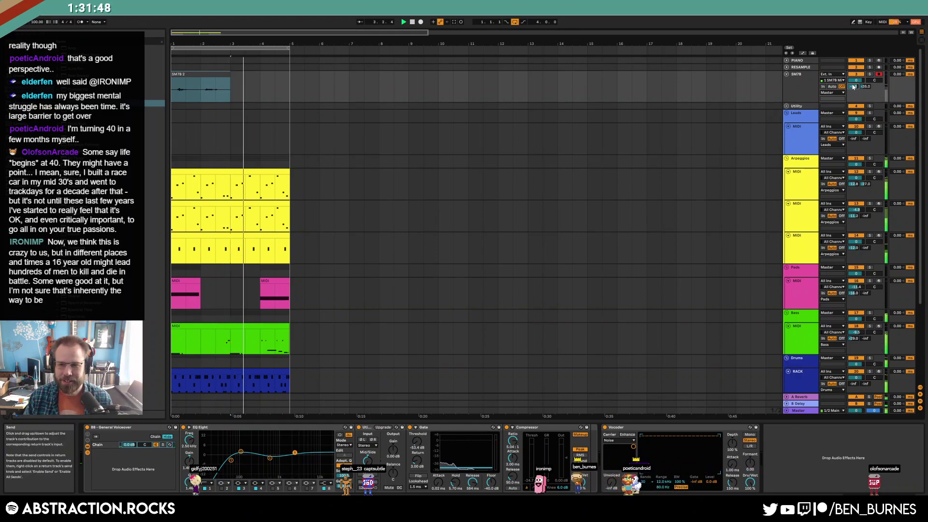
{"action": "key", "text": "space"}
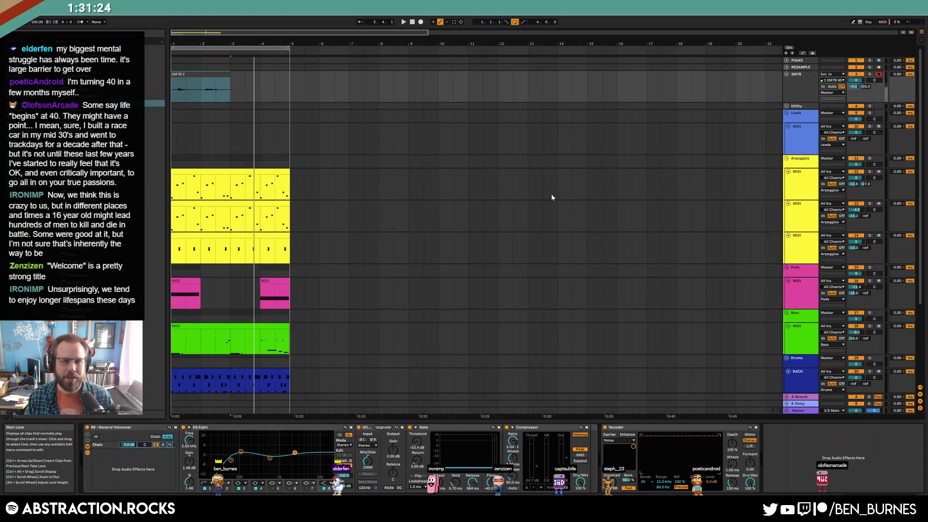
Trim the end of the recorded SM7B clip and remove the take from the track
{"action": "left_click", "coordinate": [290, 84]}
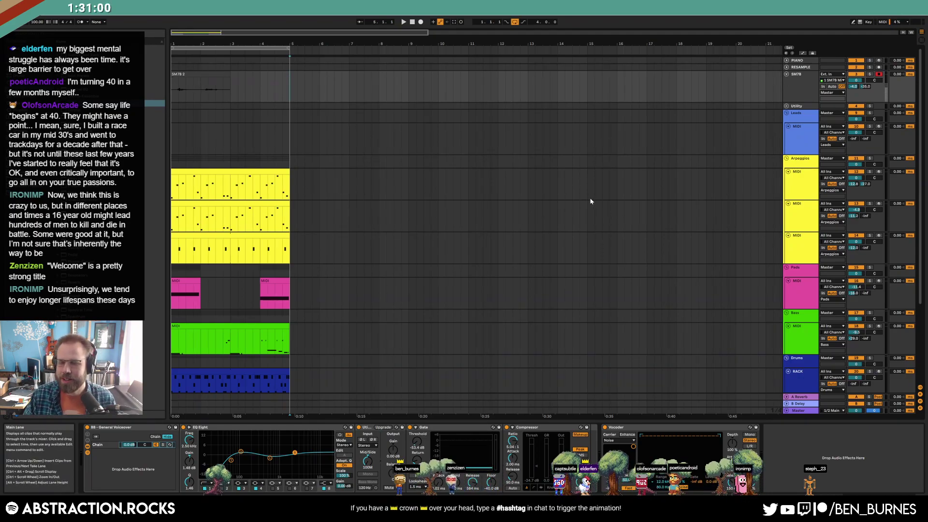
{"action": "left_click", "coordinate": [225, 72]}
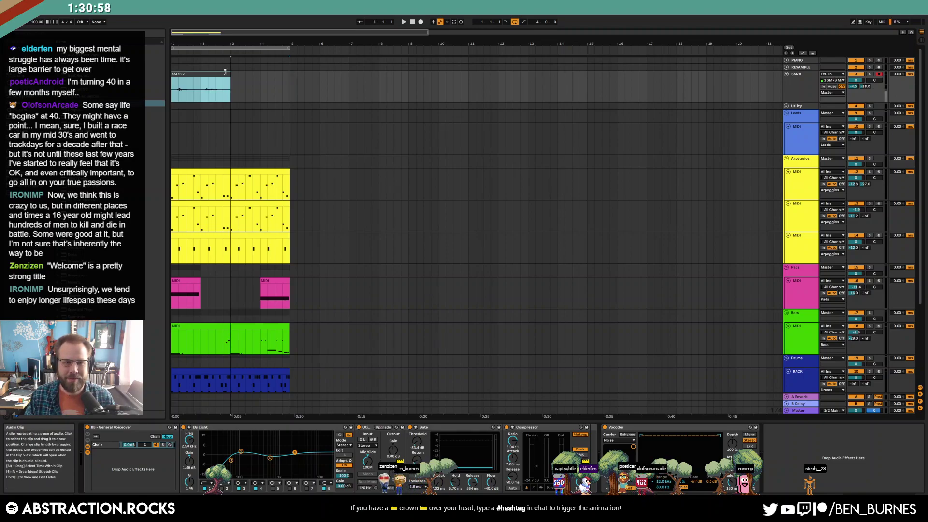
{"action": "left_click", "coordinate": [230, 91]}
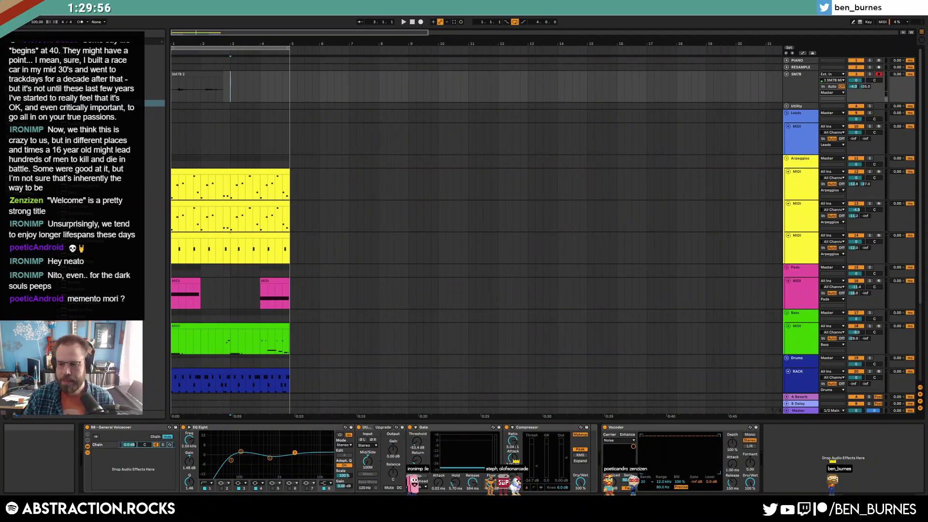
{"action": "left_click", "coordinate": [187, 74]}
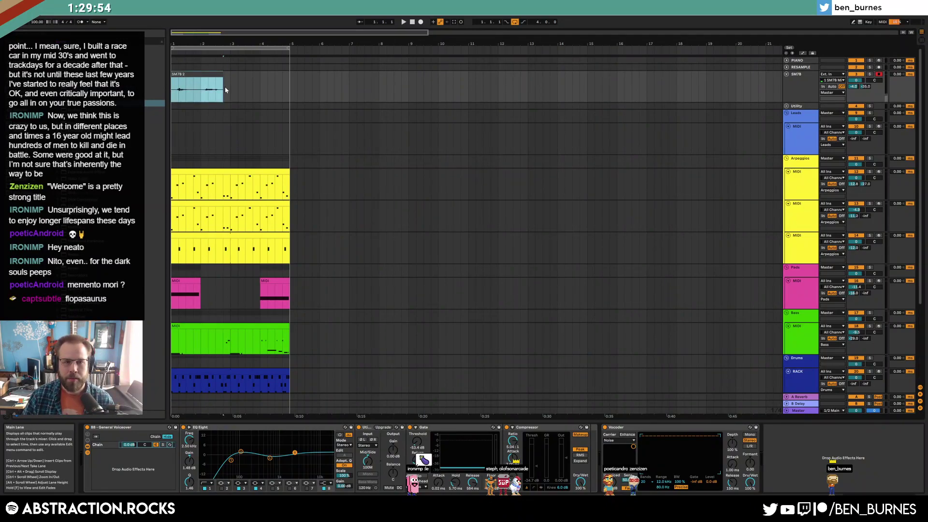
{"action": "left_click", "coordinate": [227, 86]}
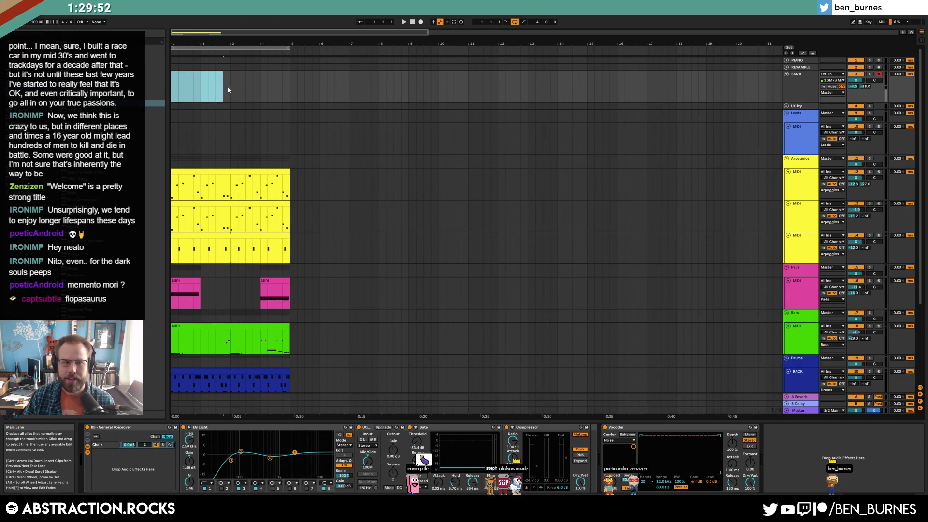
{"action": "key", "text": "ctrl+z"}
Set the SM7B track's monitoring to Auto to hear the microphone live, return it to Off and disarm the track
{"action": "left_click", "coordinate": [793, 89]}
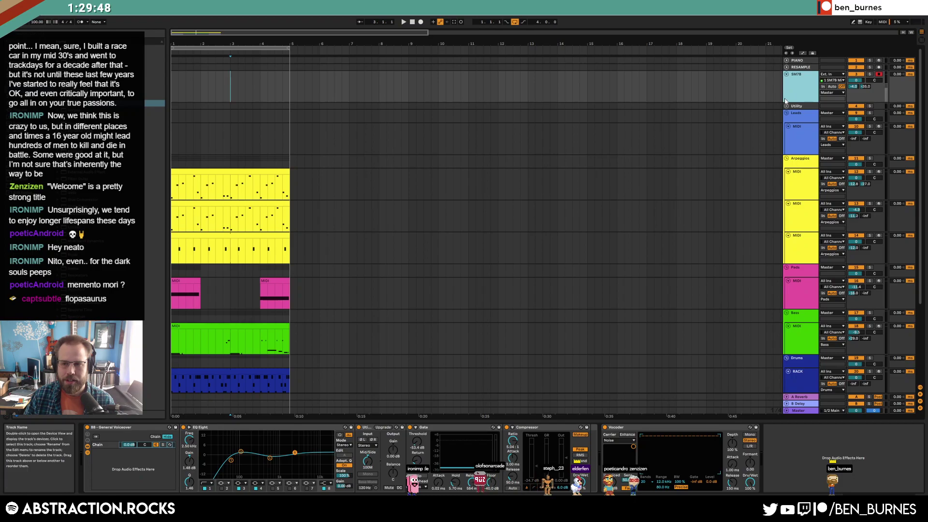
{"action": "left_click", "coordinate": [832, 86]}
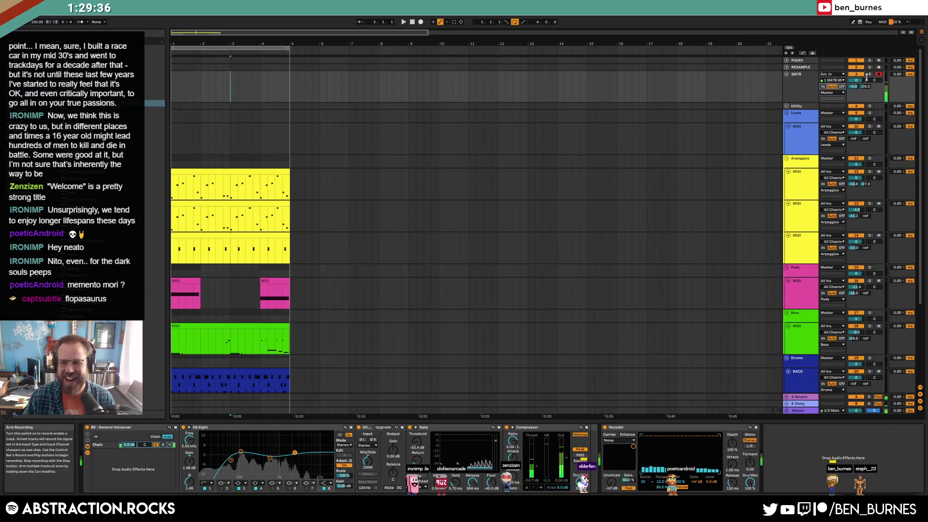
{"action": "left_click", "coordinate": [842, 87]}
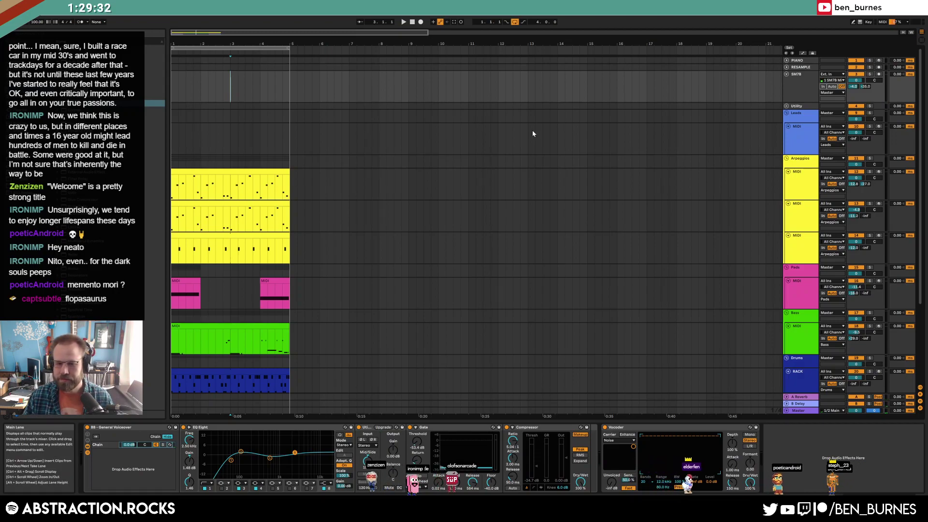
Restart playback from the beginning of the arrangement and fold the SM7B track
{"action": "left_click", "coordinate": [412, 22]}
{"action": "left_click", "coordinate": [404, 22]}
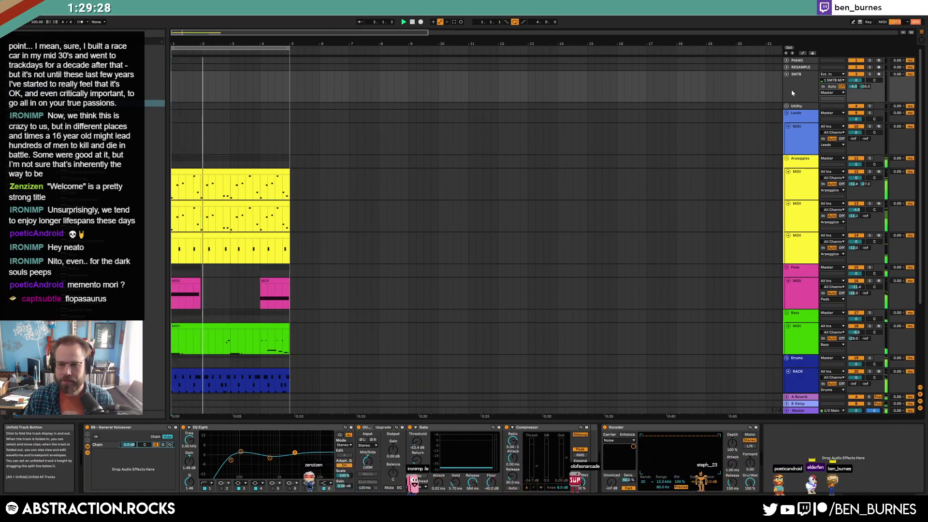
{"action": "left_click", "coordinate": [786, 75]}
Set the carrier of the SM7B track's Vocoder to Modulator and stop playback
{"action": "left_click", "coordinate": [805, 165]}
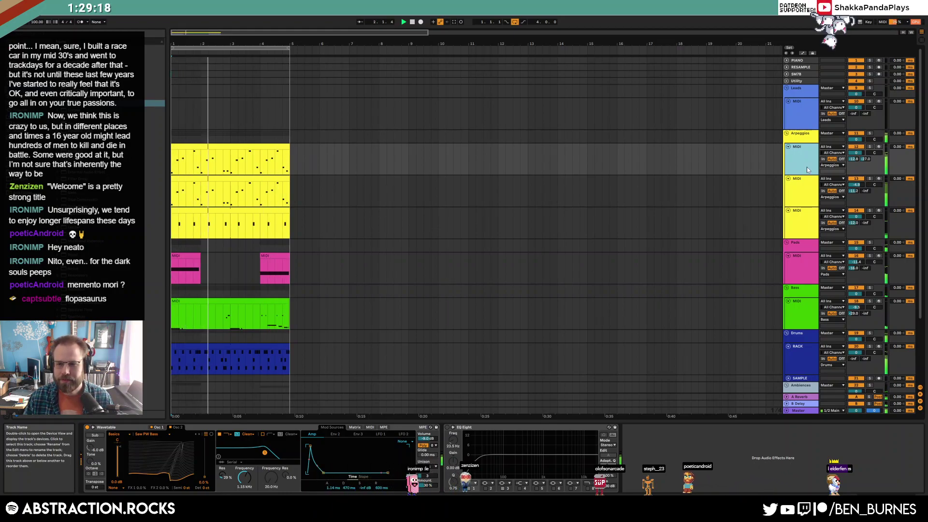
{"action": "left_click", "coordinate": [792, 73]}
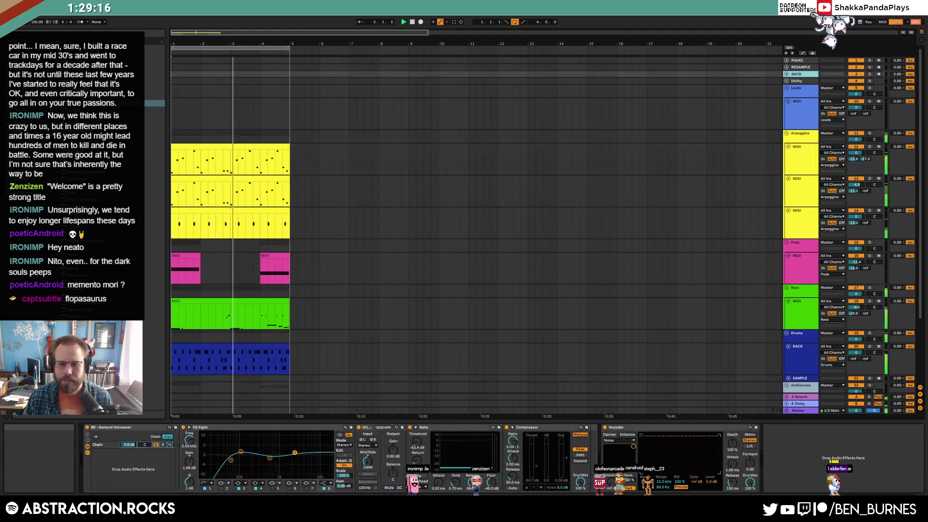
{"action": "left_click", "coordinate": [619, 442]}
{"action": "left_click", "coordinate": [621, 457]}
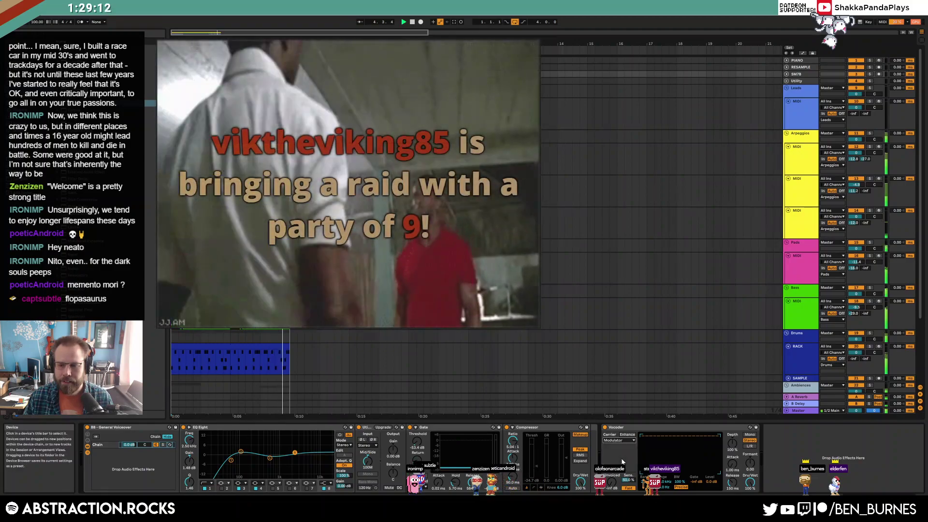
{"action": "left_click", "coordinate": [521, 222]}
{"action": "key", "text": "space"}
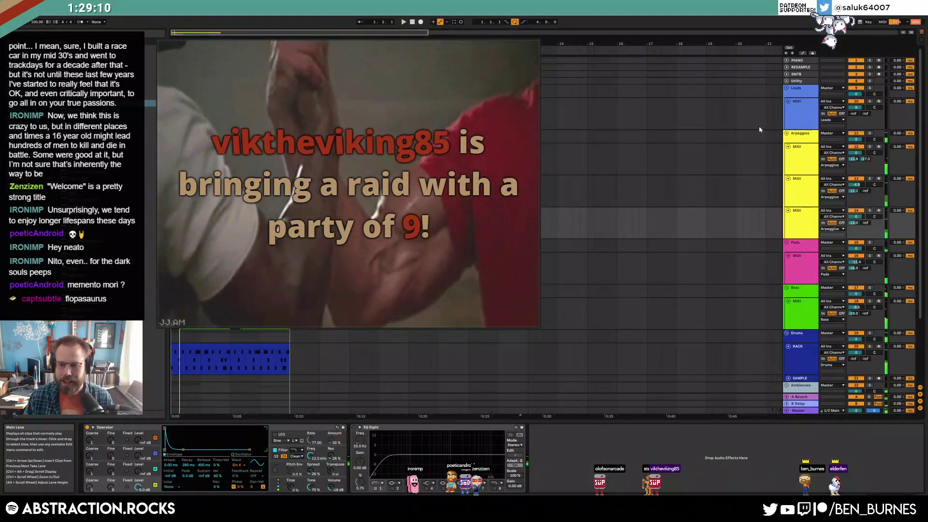
Unfold the Utility group and the SM7B track, and set the Vocoder's carrier to External with audio from MODEL D
{"action": "left_click", "coordinate": [786, 80]}
{"action": "left_click", "coordinate": [791, 95]}
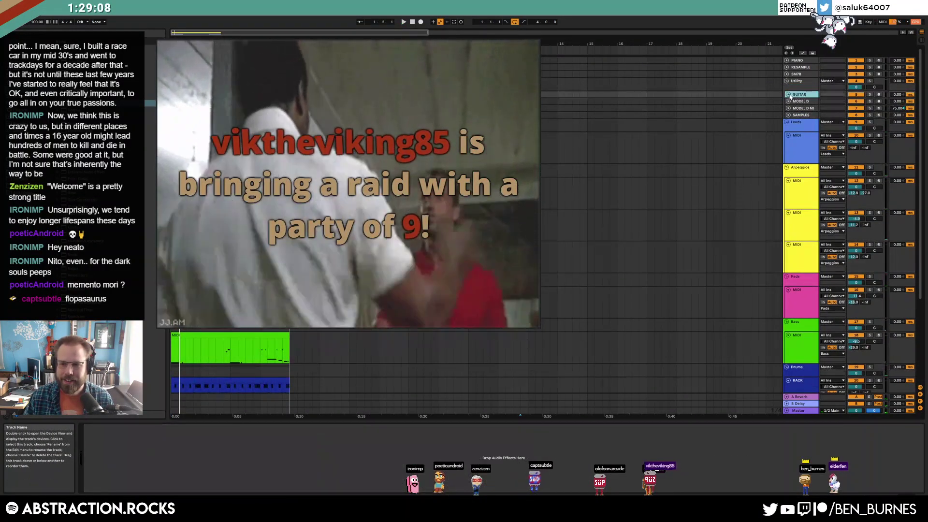
{"action": "left_click", "coordinate": [787, 74]}
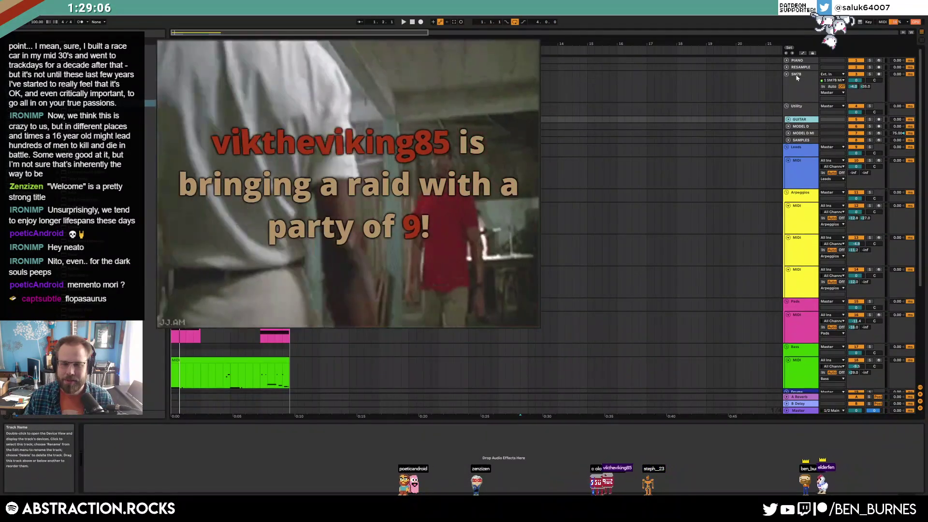
{"action": "left_click", "coordinate": [797, 77]}
{"action": "left_click", "coordinate": [619, 441]}
{"action": "left_click", "coordinate": [626, 452]}
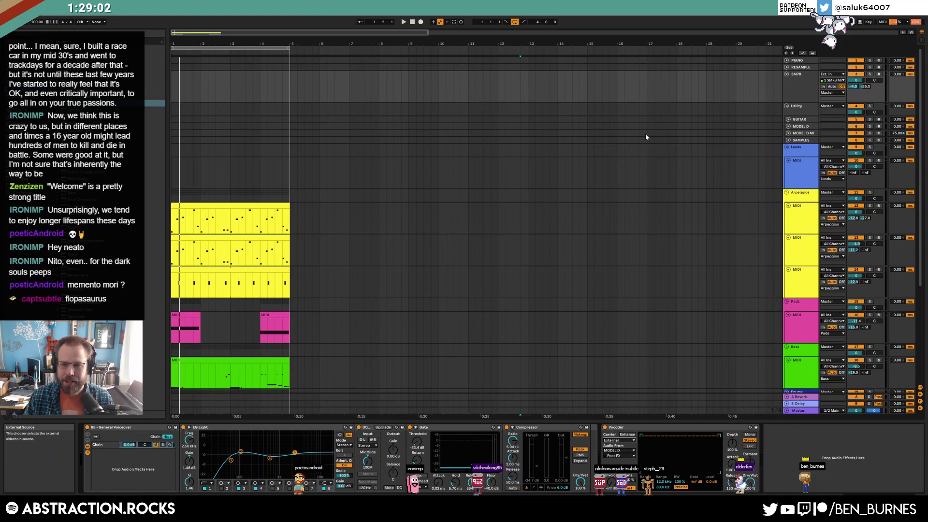
Fold the SM7B track and the Utility group, and return the playhead to the start of the arrangement
{"action": "left_click", "coordinate": [793, 94]}
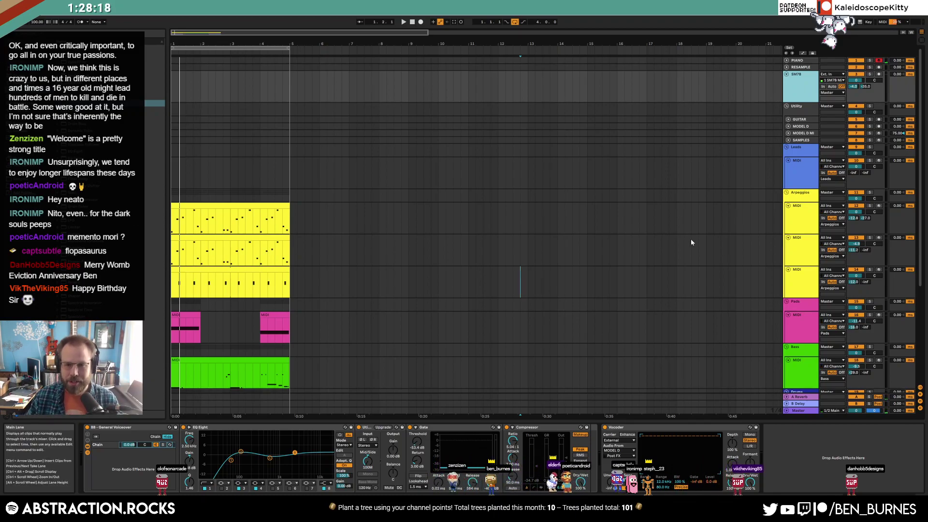
{"action": "left_click", "coordinate": [786, 74]}
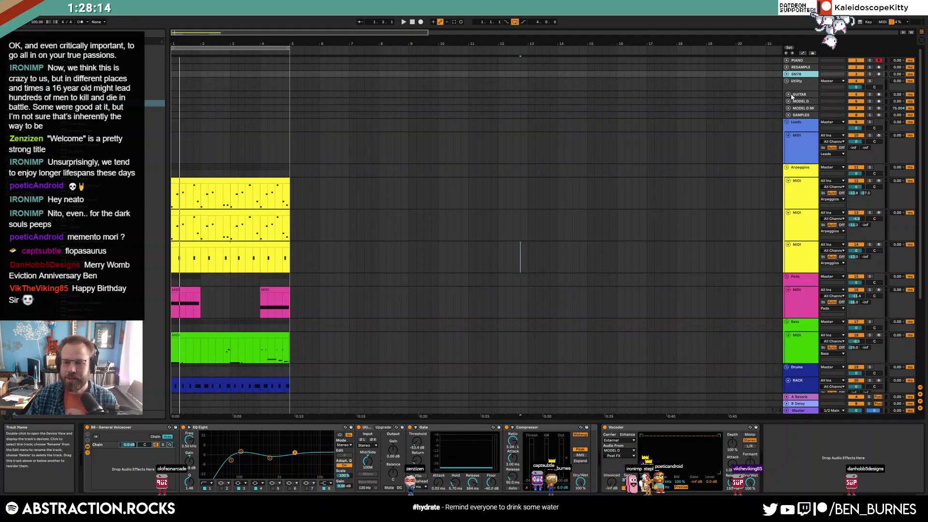
{"action": "left_click", "coordinate": [790, 82]}
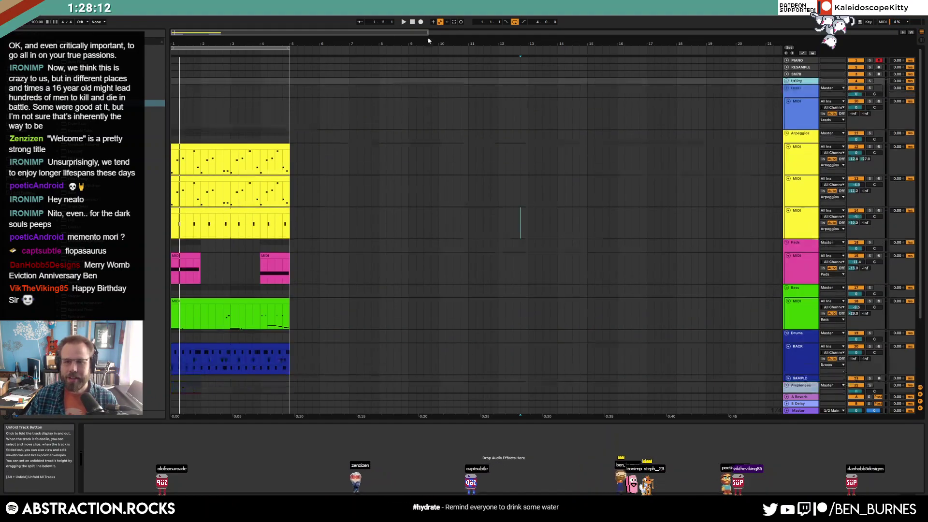
{"action": "left_click", "coordinate": [787, 80]}
{"action": "left_click", "coordinate": [412, 23]}
Load the Kontakt plug-in onto the MIDI track in the Leads group
{"action": "left_click", "coordinate": [796, 117]}
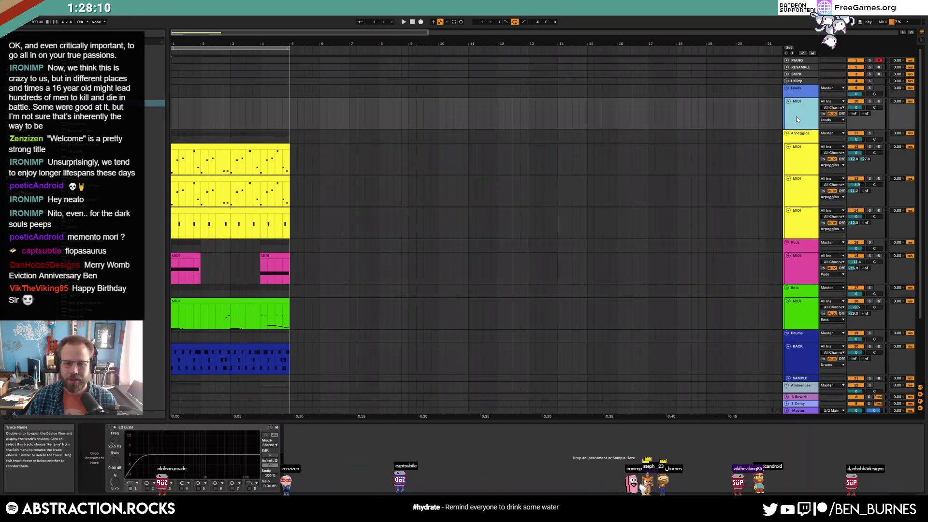
{"action": "left_click", "coordinate": [154, 171]}
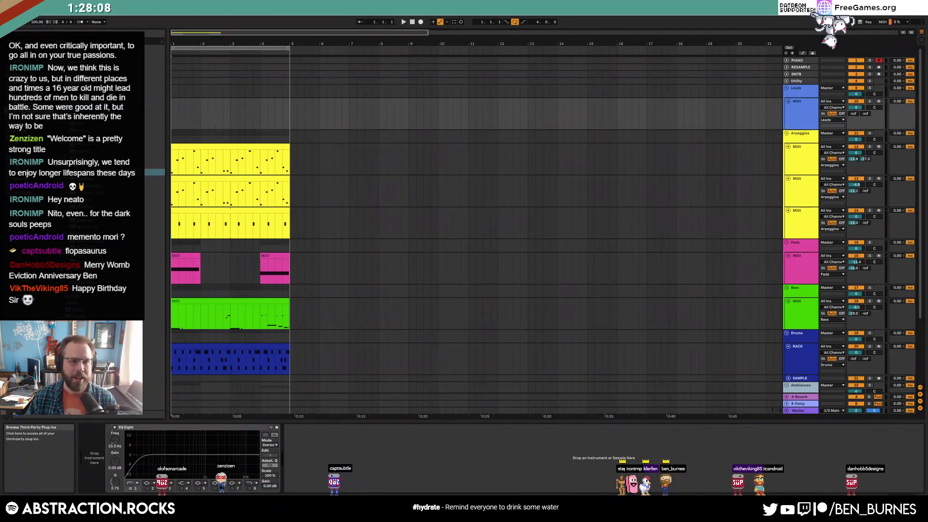
{"action": "left_click_drag", "start_coordinate": [200, 304], "coordinate": [88, 474]}
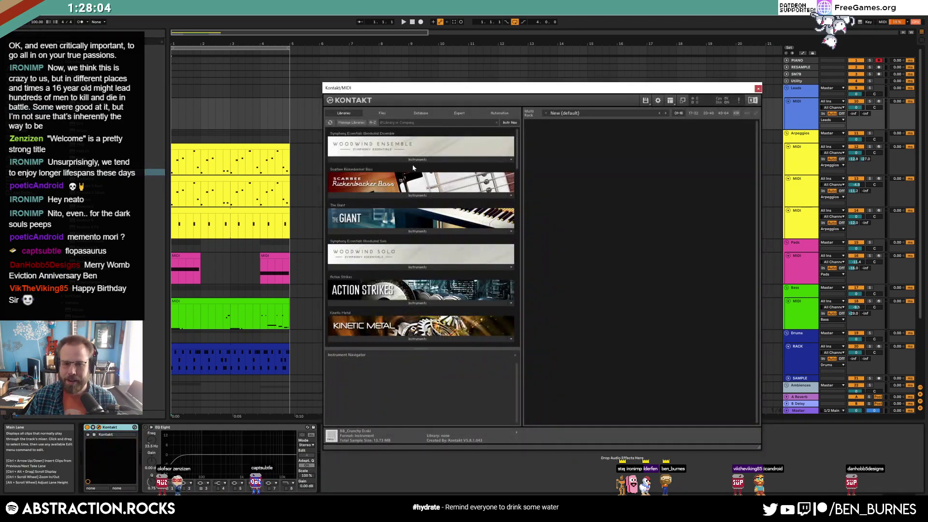
Load Pan Cake Kore.nki from the Scarbee Vintage Keys library into Kontakt and arm the Leads MIDI track for recording
{"action": "scroll", "coordinate": [428, 190], "scroll_direction": "down", "scroll_amount": 15}
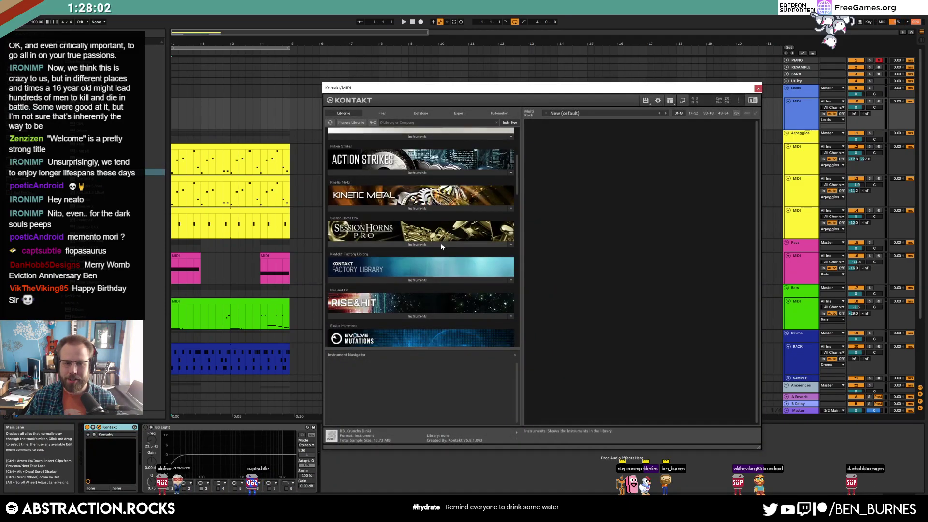
{"action": "left_click", "coordinate": [434, 226]}
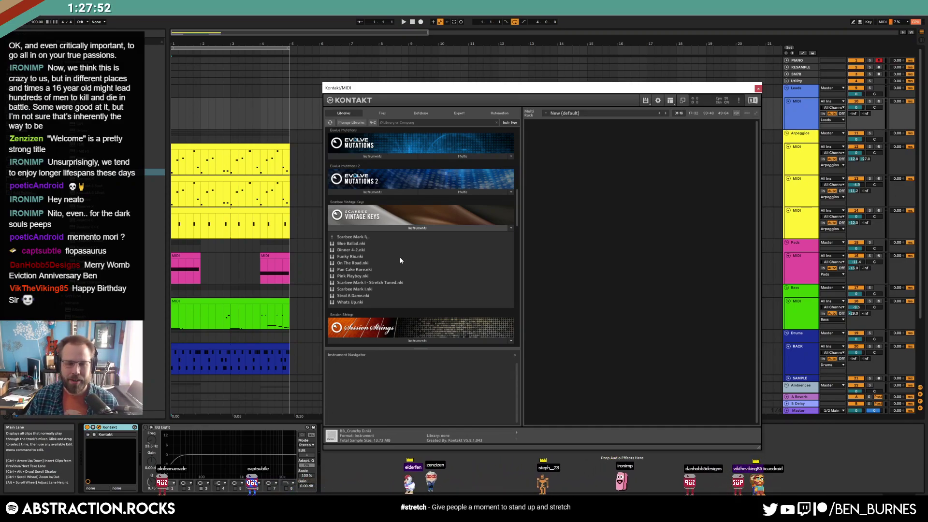
{"action": "double_click", "coordinate": [372, 269]}
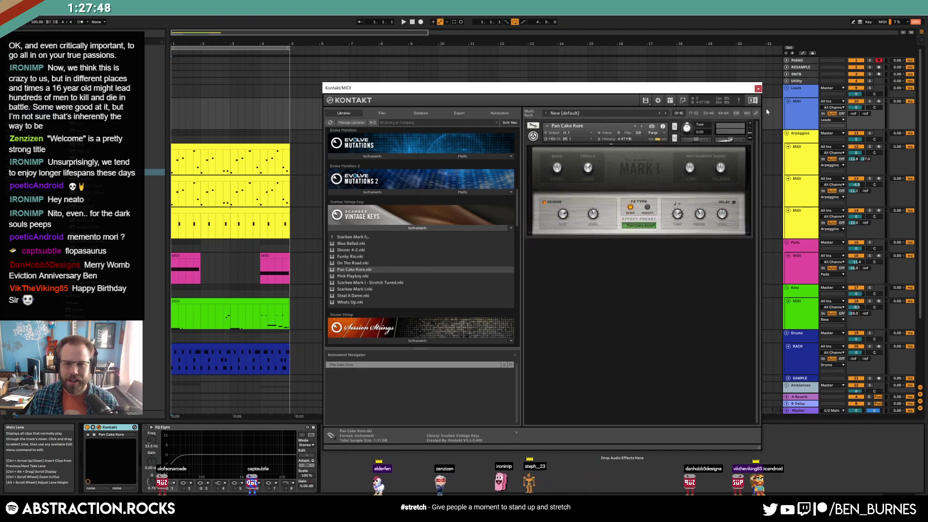
{"action": "left_click", "coordinate": [758, 88]}
{"action": "left_click", "coordinate": [878, 101]}
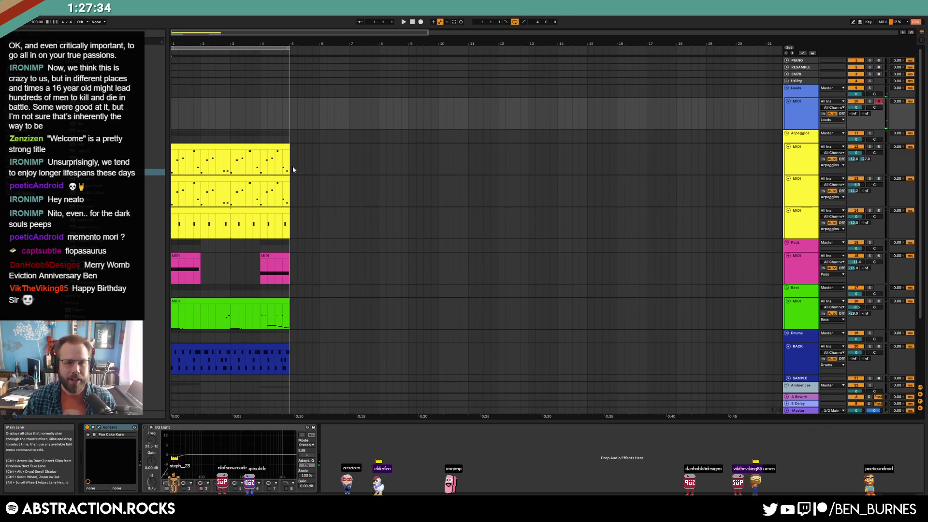
Select all clips in the arrangement and move the whole four-bar section to start at bar 17
{"action": "scroll", "coordinate": [292, 166], "scroll_direction": "down", "scroll_amount": 3}
{"action": "scroll", "coordinate": [285, 170], "scroll_direction": "down", "scroll_amount": 1}
{"action": "scroll", "coordinate": [238, 180], "scroll_direction": "down", "scroll_amount": 2}
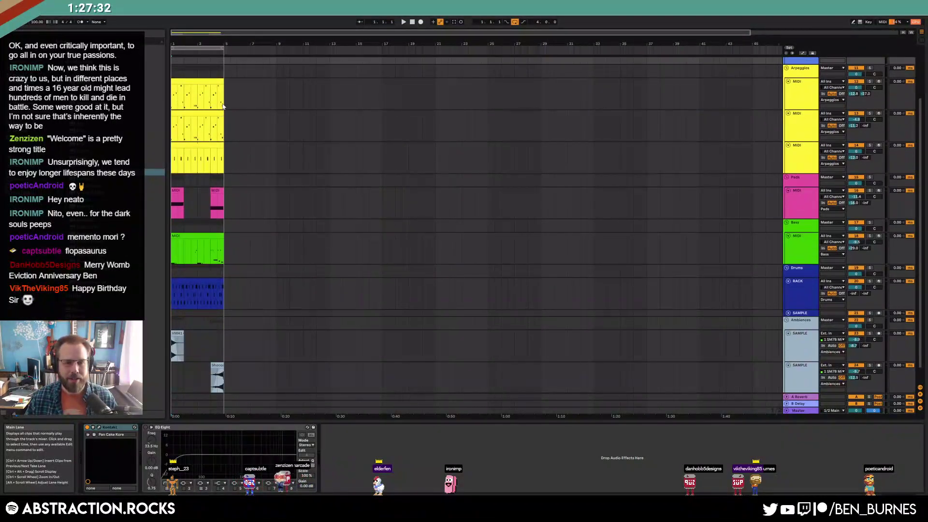
{"action": "key", "text": "ctrl+a"}
{"action": "left_click_drag", "start_coordinate": [182, 85], "coordinate": [399, 91]}
{"action": "scroll", "coordinate": [289, 180], "scroll_direction": "up", "scroll_amount": 2}
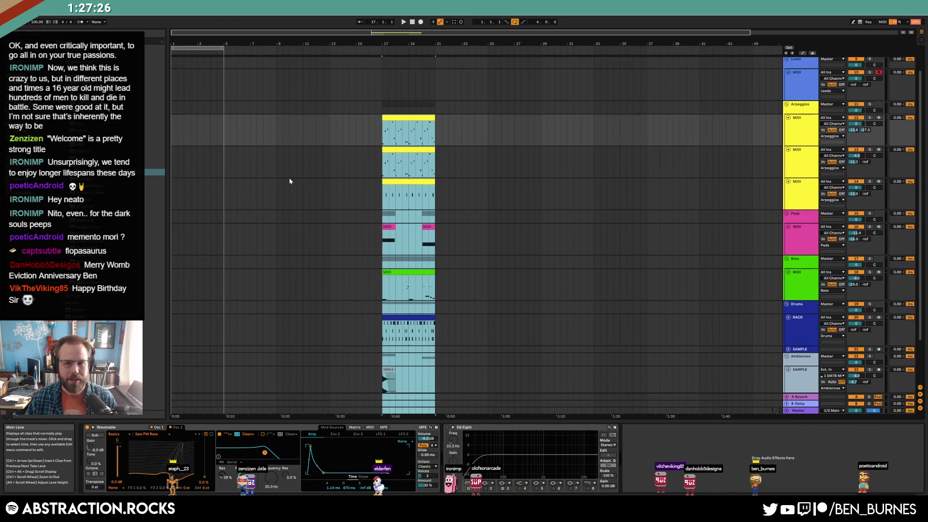
Turn on the metronome and record a four-bar chord part from bar 1 on the Leads MIDI track
{"action": "scroll", "coordinate": [289, 181], "scroll_direction": "up", "scroll_amount": 2}
{"action": "left_click", "coordinate": [222, 116]}
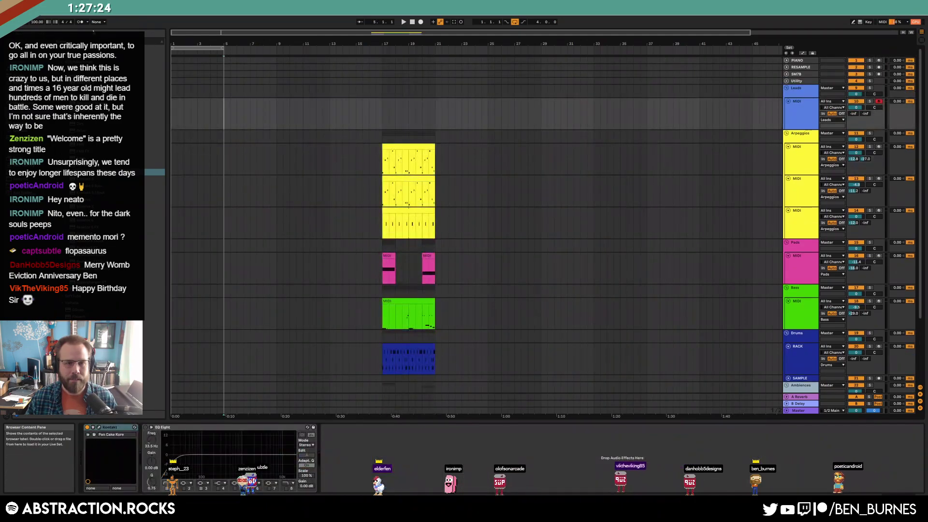
{"action": "left_click", "coordinate": [81, 22]}
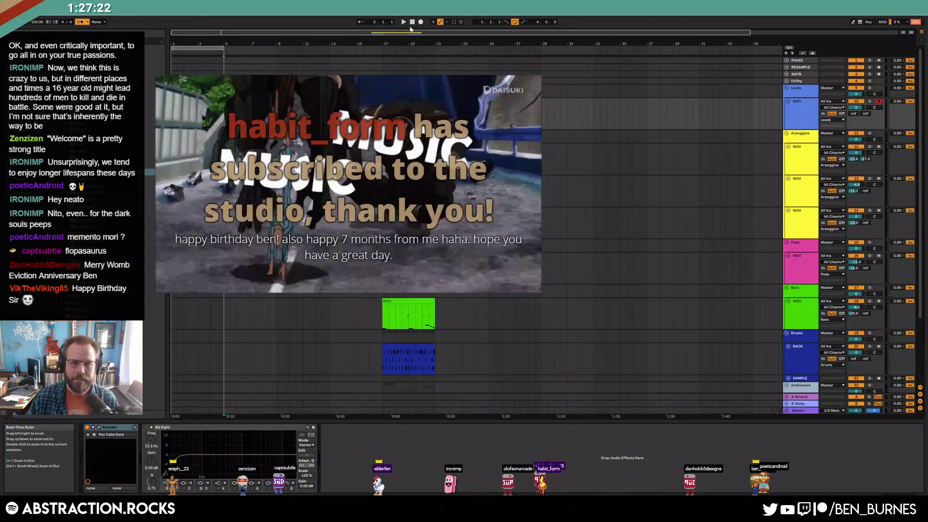
{"action": "left_click", "coordinate": [412, 22]}
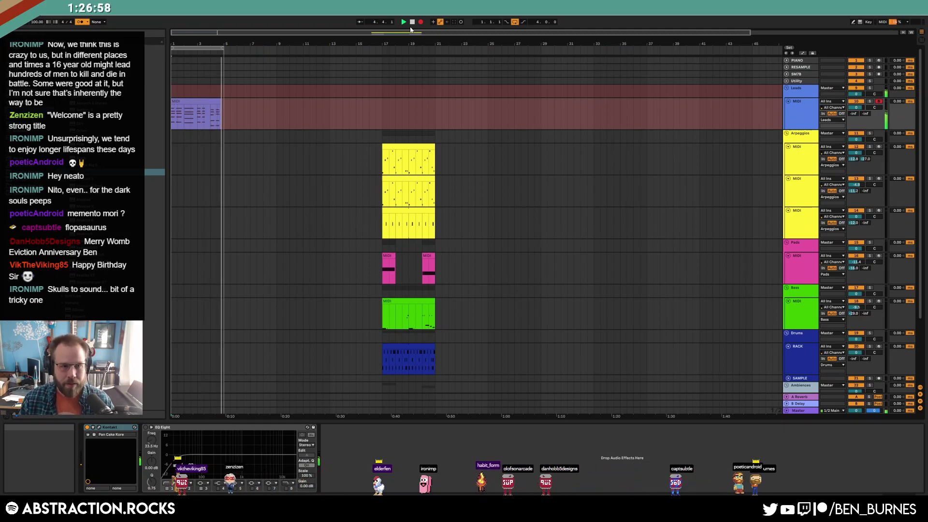
{"action": "key", "text": "space"}
Play the recorded Leads clip, align the first chord of bar 3 to the beat, and lower a note of the last chord to A#2
{"action": "left_click", "coordinate": [225, 106]}
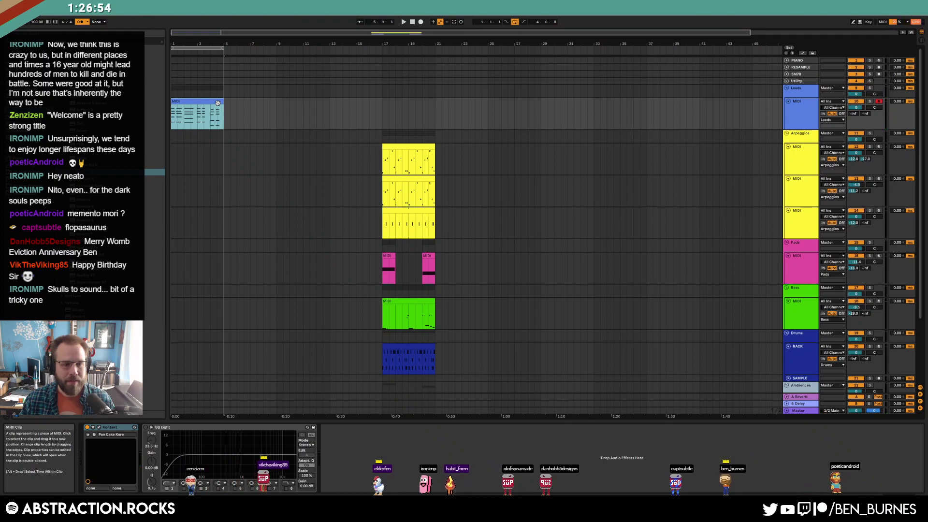
{"action": "key", "text": "space"}
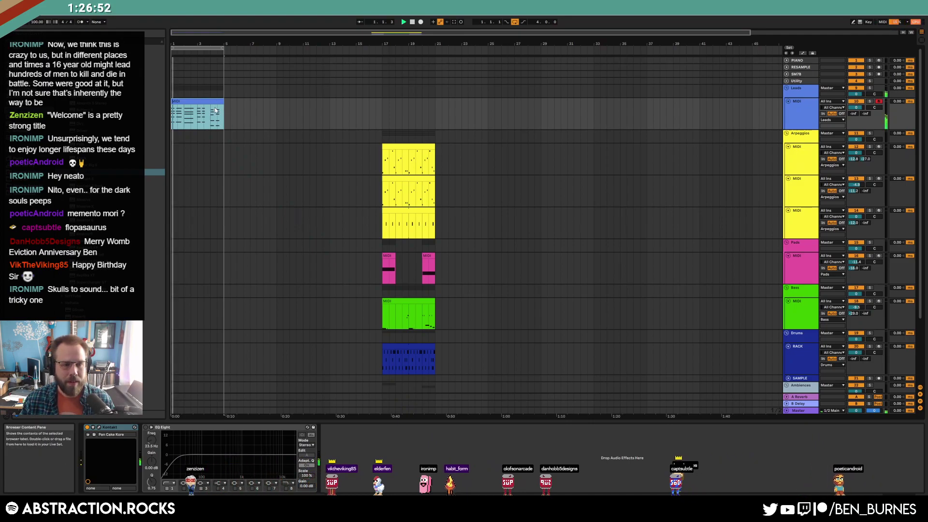
{"action": "double_click", "coordinate": [193, 102]}
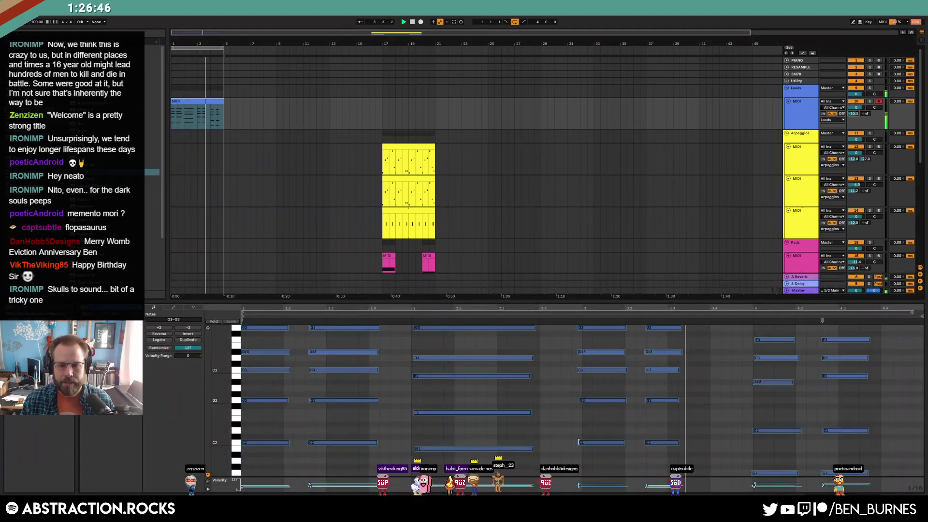
{"action": "left_click_drag", "start_coordinate": [584, 312], "coordinate": [623, 312]}
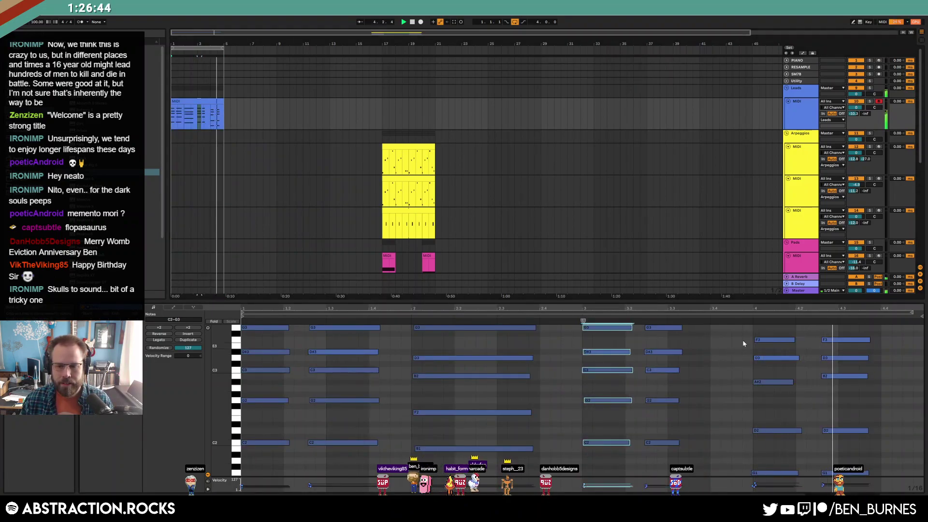
{"action": "left_click_drag", "start_coordinate": [820, 376], "coordinate": [821, 382]}
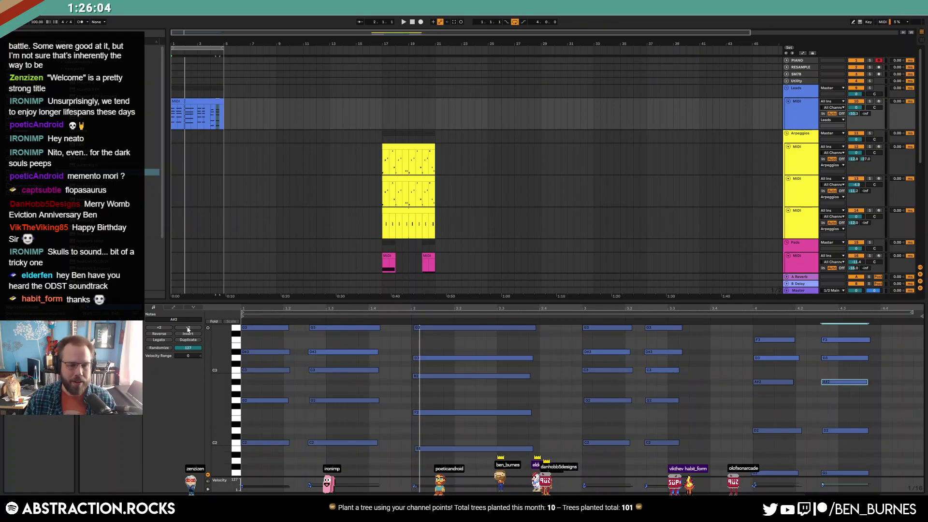
Inspect the 64 - Hold Pedal controller envelope of the Leads clip and return to its notes
{"action": "left_click", "coordinate": [175, 307]}
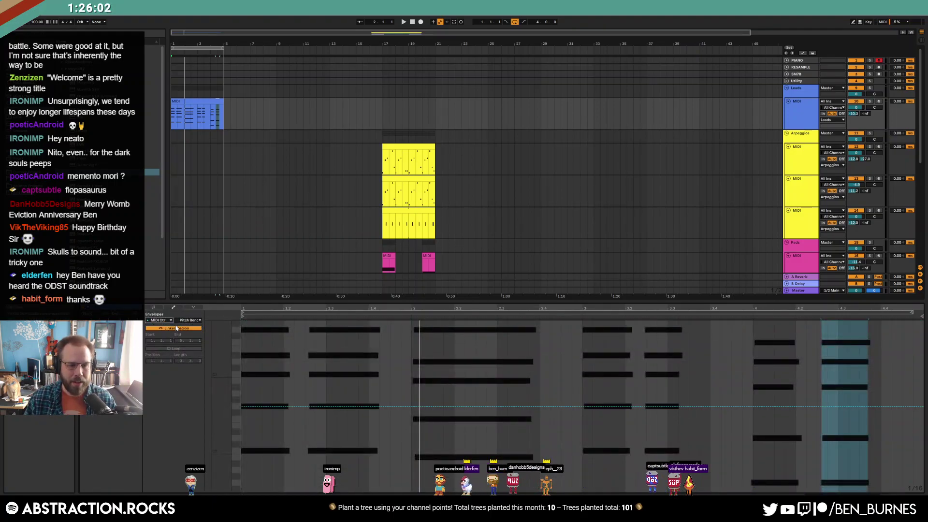
{"action": "left_click", "coordinate": [188, 320]}
{"action": "scroll", "coordinate": [191, 306], "scroll_direction": "down", "scroll_amount": 3}
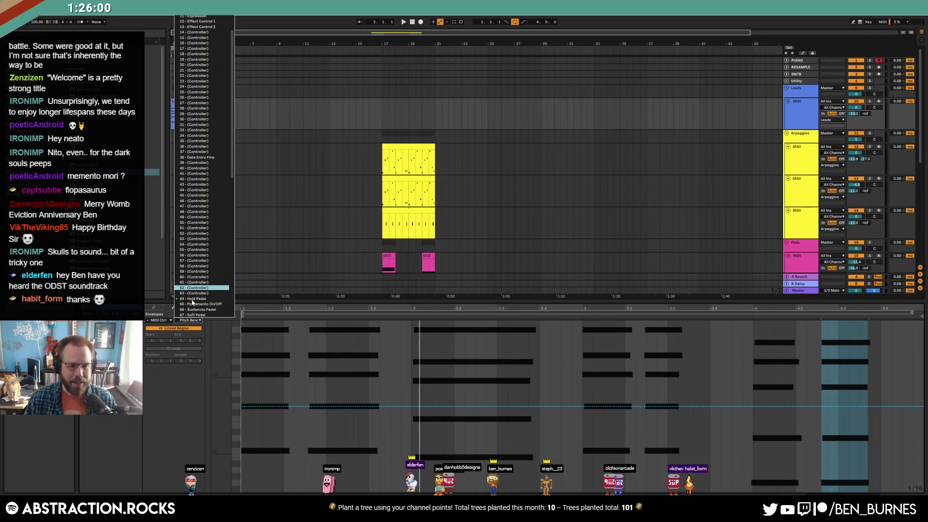
{"action": "left_click", "coordinate": [192, 298]}
{"action": "left_click_drag", "start_coordinate": [295, 334], "coordinate": [330, 334]}
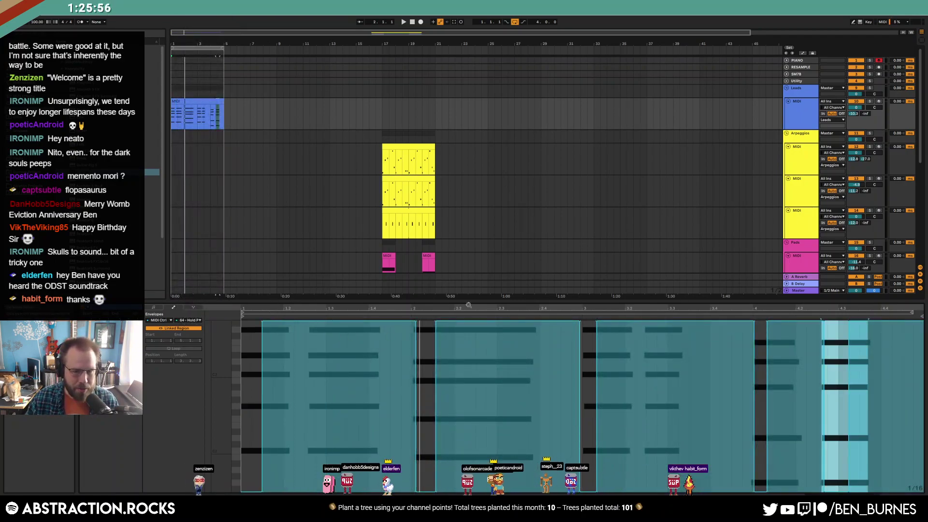
{"action": "left_click", "coordinate": [153, 307]}
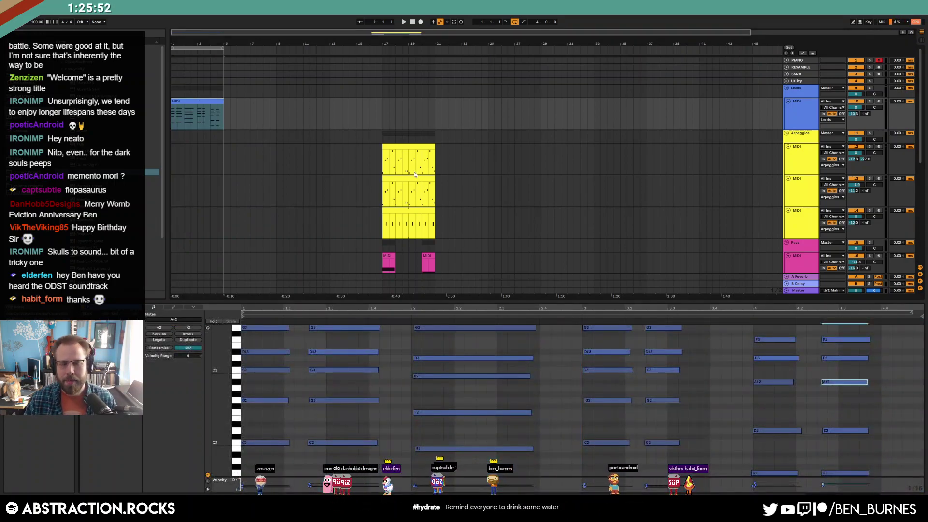
Select all notes in the Leads clip, listen to the chord part from the start, and reselect the clip
{"action": "key", "text": "ctrl+a"}
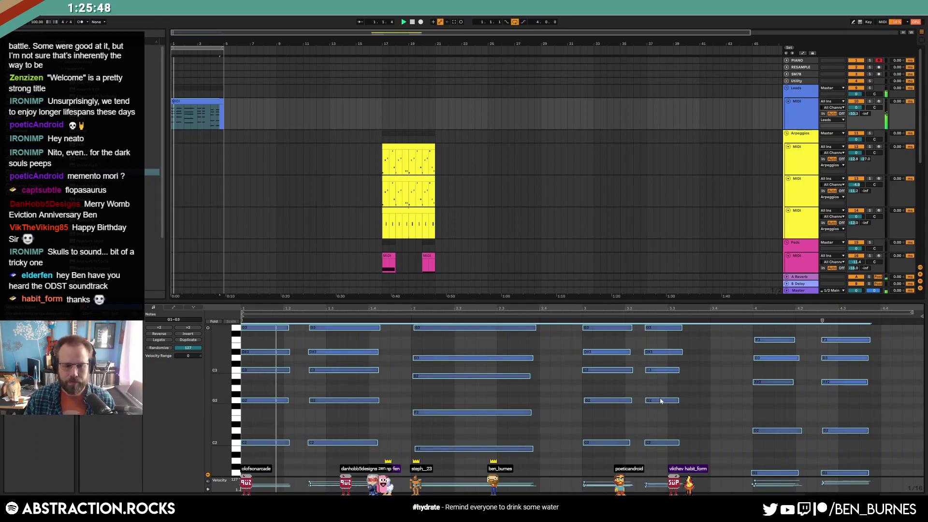
{"action": "left_click", "coordinate": [401, 412]}
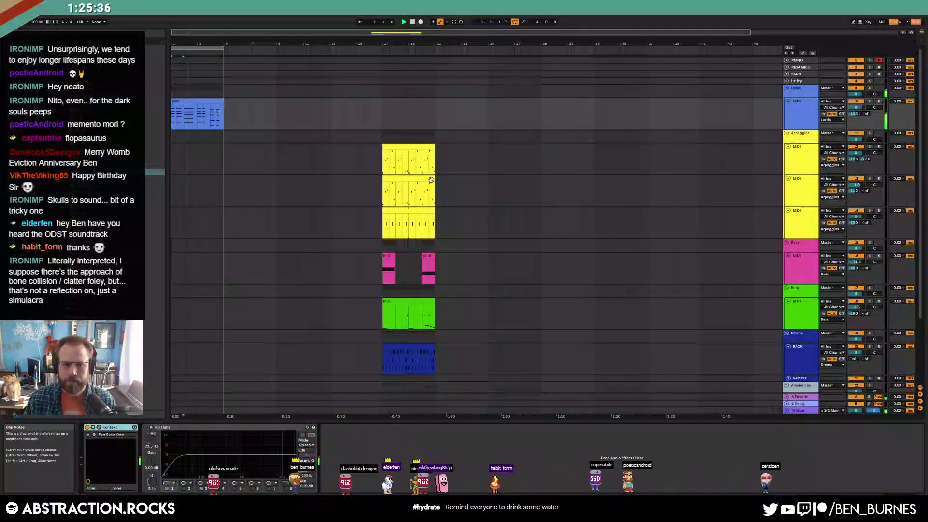
{"action": "key", "text": "space"}
{"action": "left_click", "coordinate": [211, 104]}
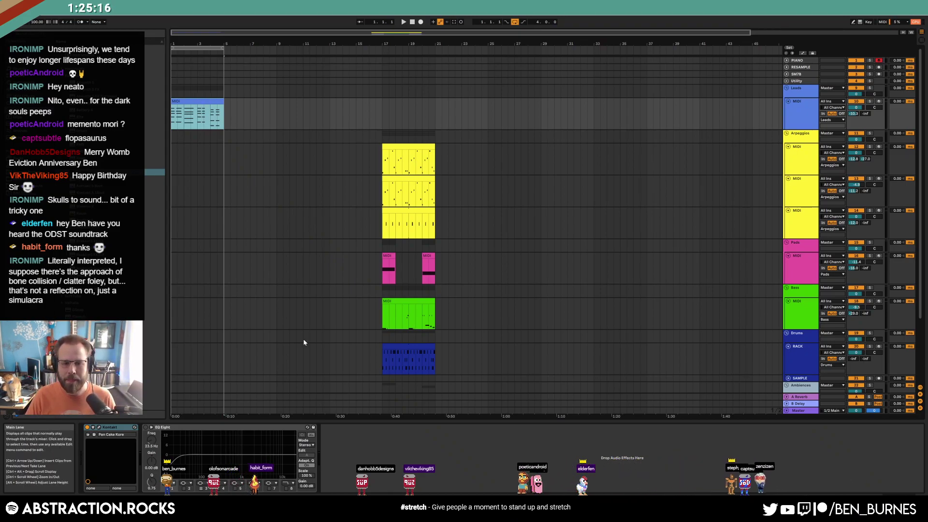
Copy the Drums RACK clip to bar 1 and deactivate all Airplane Mode snap notes in the copy
{"action": "left_click_drag", "start_coordinate": [389, 347], "coordinate": [195, 346]}
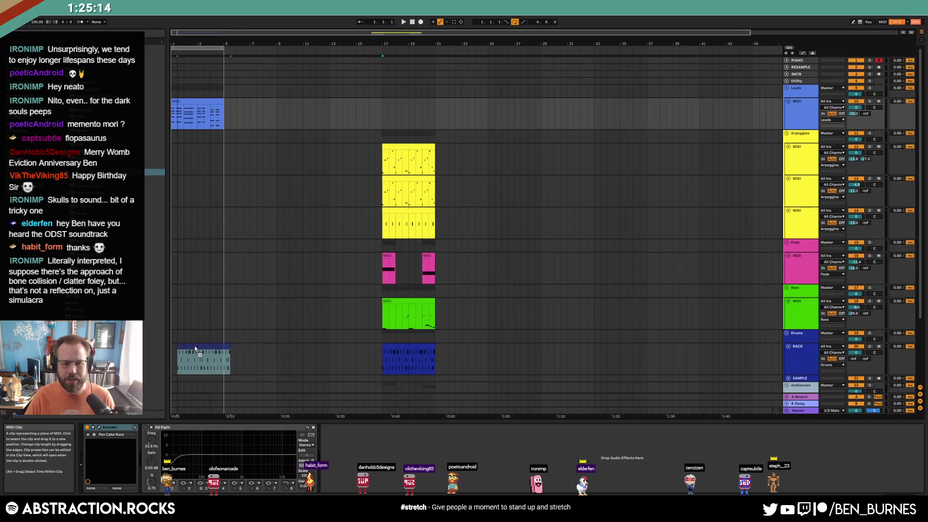
{"action": "double_click", "coordinate": [195, 346]}
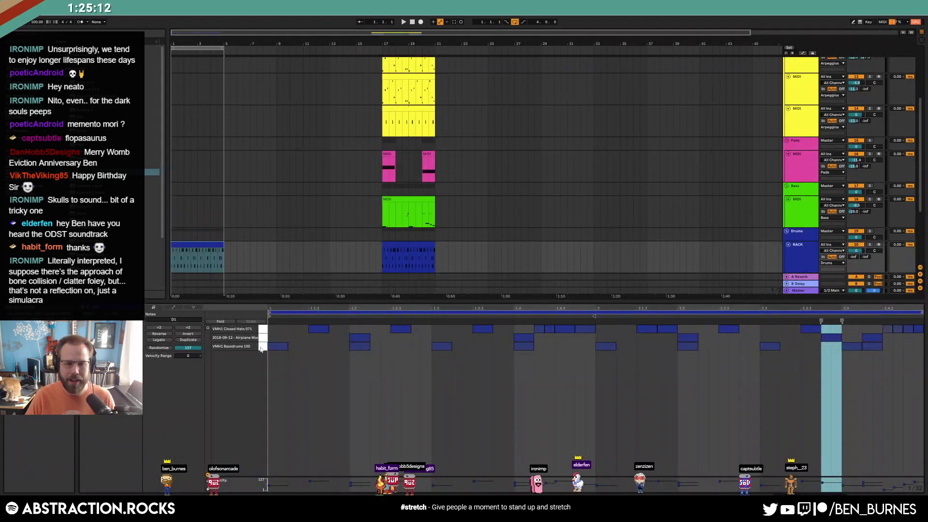
{"action": "left_click", "coordinate": [236, 338]}
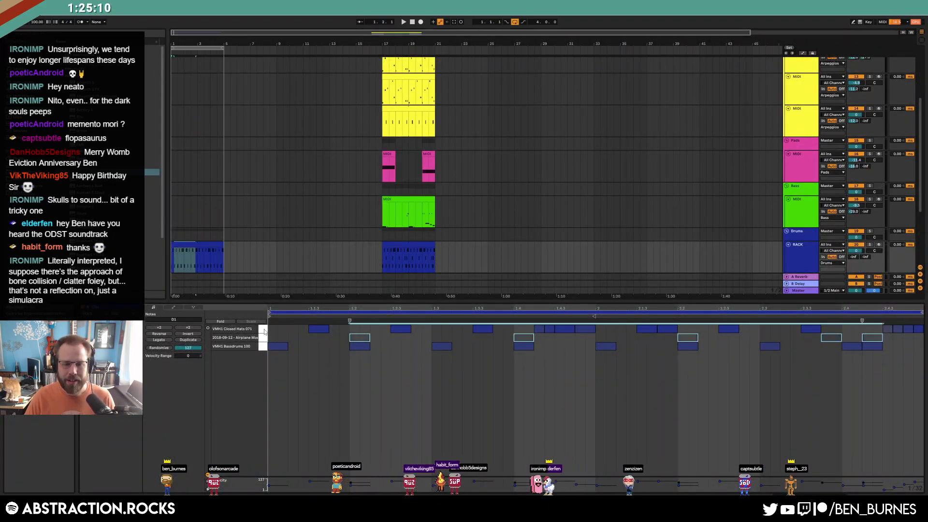
Remove extra closed-hat notes from the copied drum clip, at the end of bar 1 and early in bar 2
{"action": "left_click", "coordinate": [264, 330]}
{"action": "left_click", "coordinate": [399, 403]}
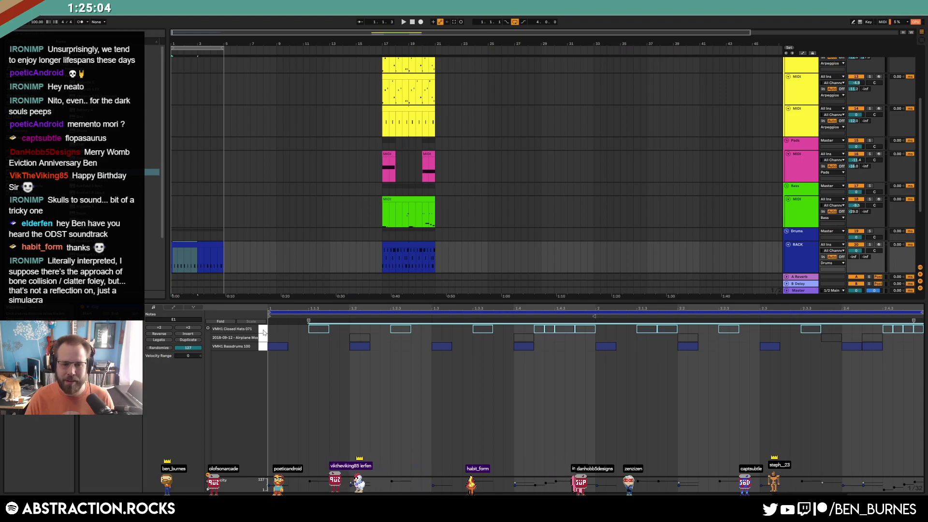
{"action": "left_click", "coordinate": [575, 379]}
{"action": "key", "text": "ctrl+a"}
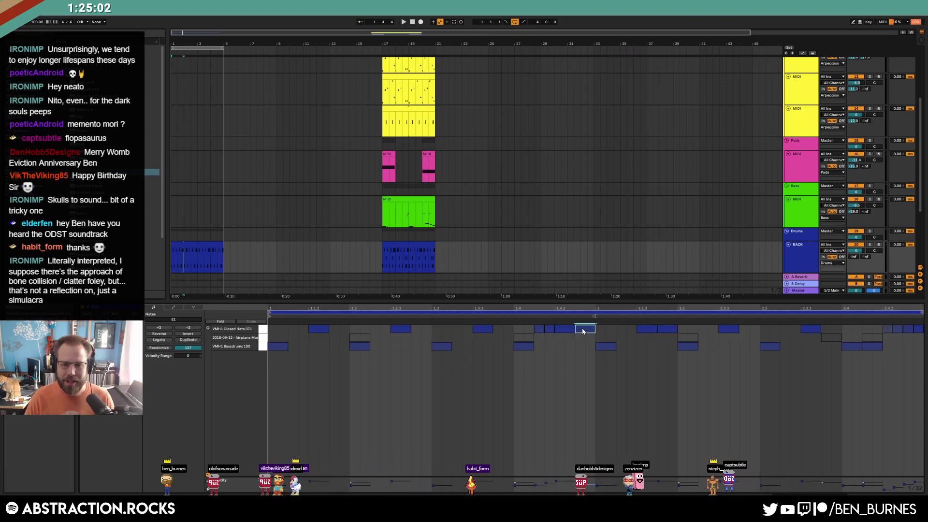
{"action": "double_click", "coordinate": [675, 329]}
{"action": "left_click", "coordinate": [912, 333]}
{"action": "left_click", "coordinate": [910, 329]}
Deactivate all closed-hat notes in the copied drum clip while it loops, and reselect the clip in the arrangement
{"action": "key", "text": "space"}
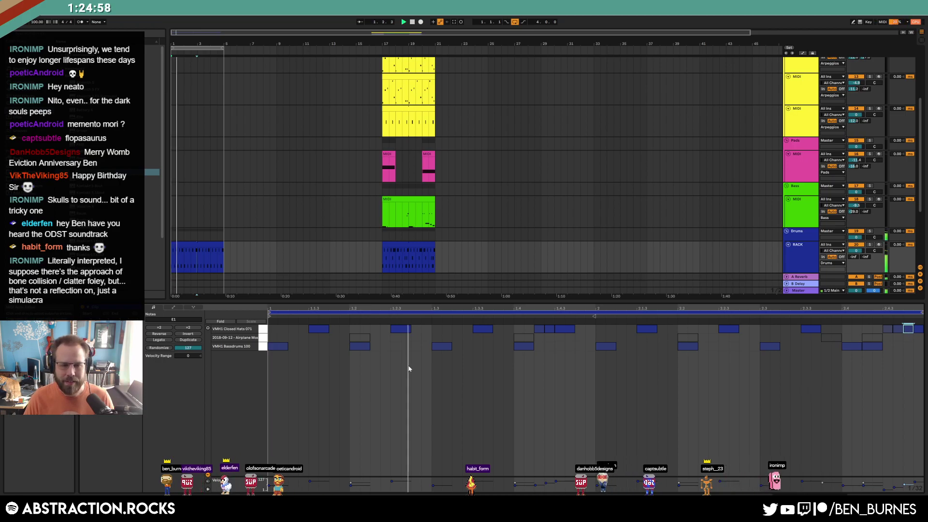
{"action": "left_click", "coordinate": [263, 329]}
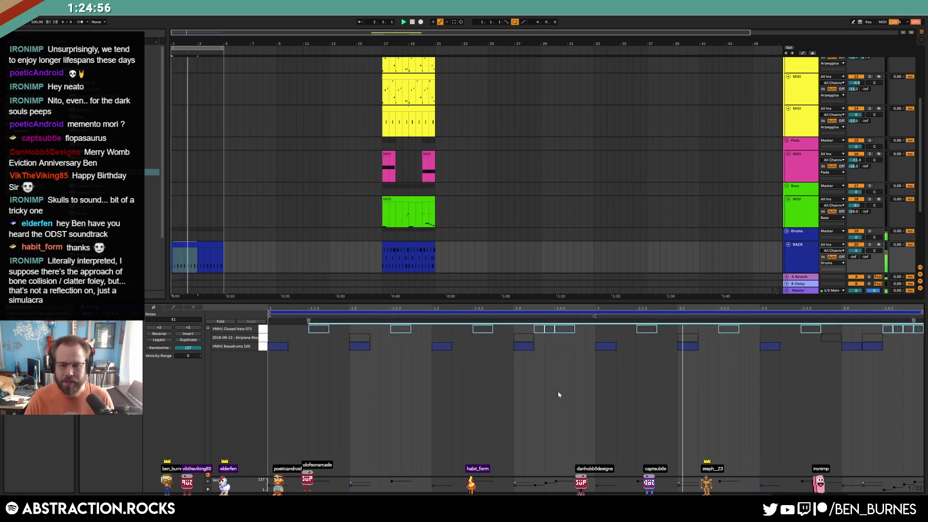
{"action": "key", "text": "shift+Tab"}
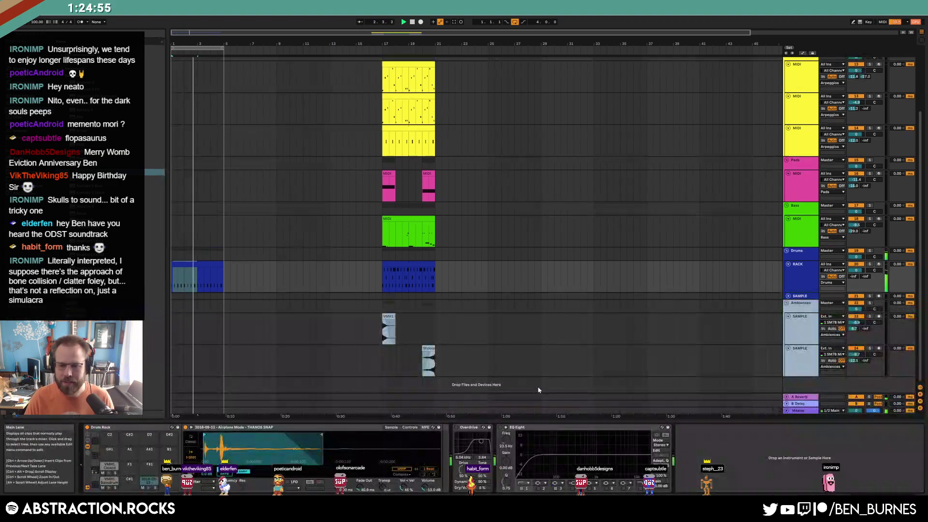
{"action": "double_click", "coordinate": [195, 265]}
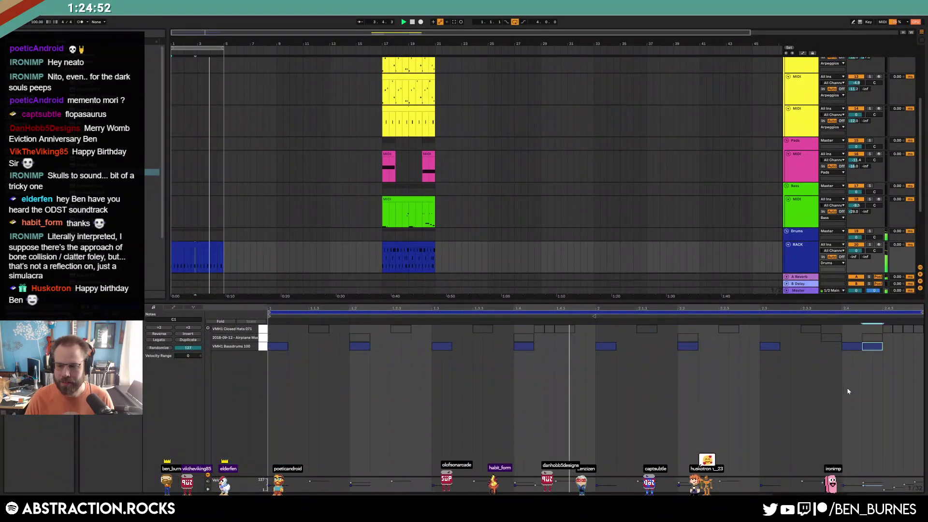
{"action": "key", "text": "shift+Tab"}
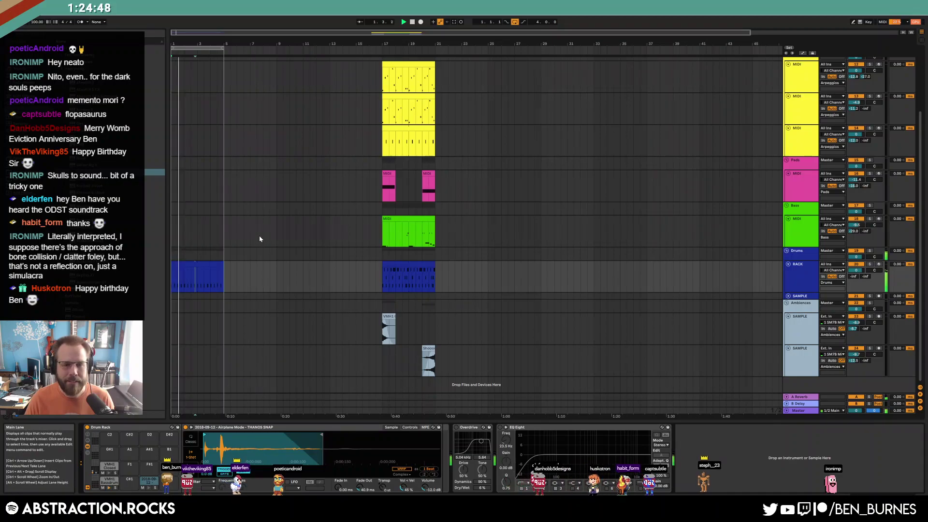
{"action": "left_click", "coordinate": [192, 265]}
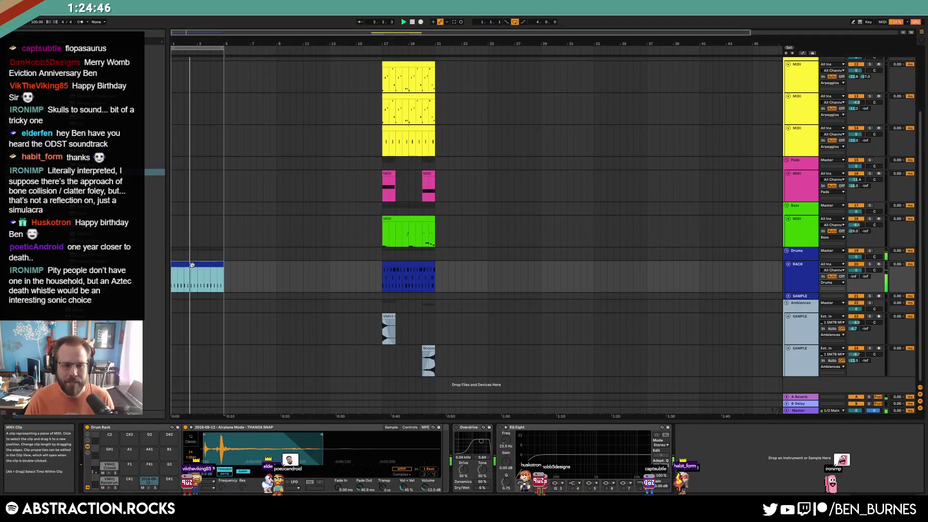
Switch to the browser's "aztec death whistle" search results, launch Audacity, and move the browser window aside
{"action": "left_click", "coordinate": [152, 372]}
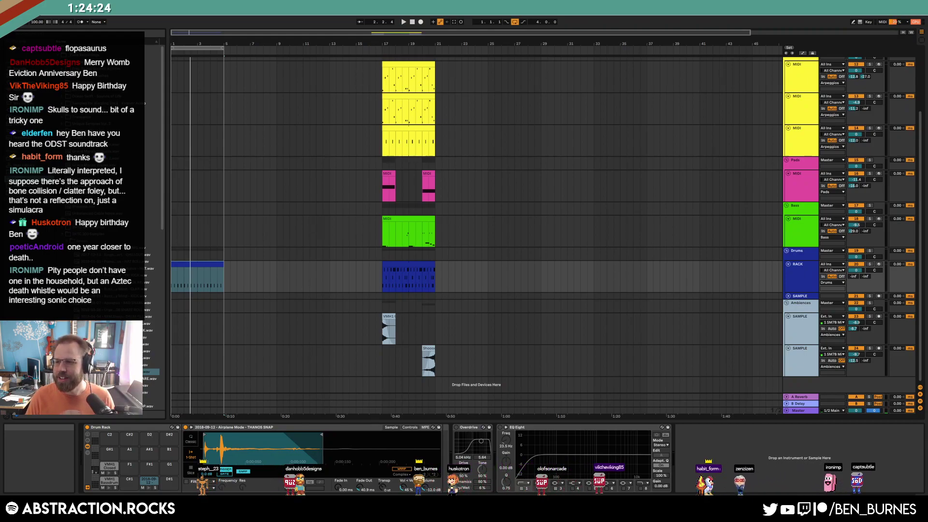
{"action": "key", "text": "alt+Tab"}
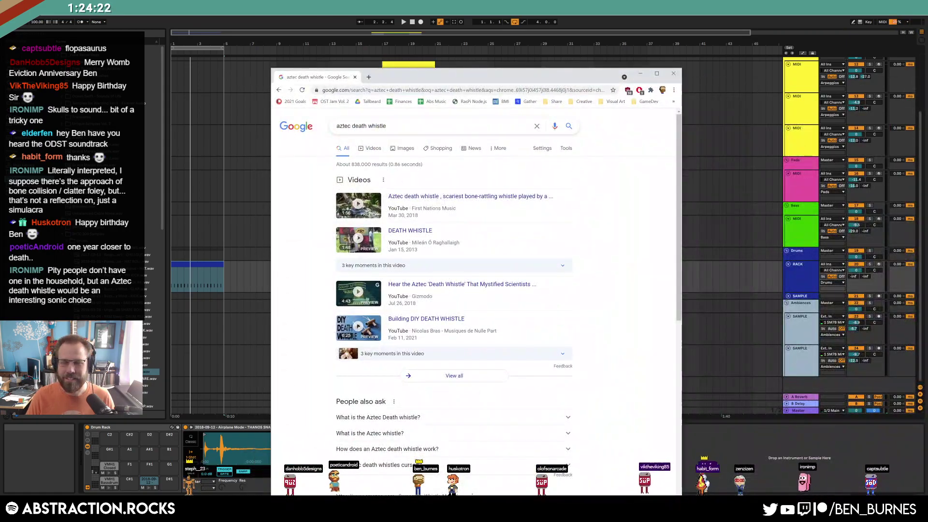
{"action": "key", "text": "super"}
{"action": "left_click", "coordinate": [184, 435]}
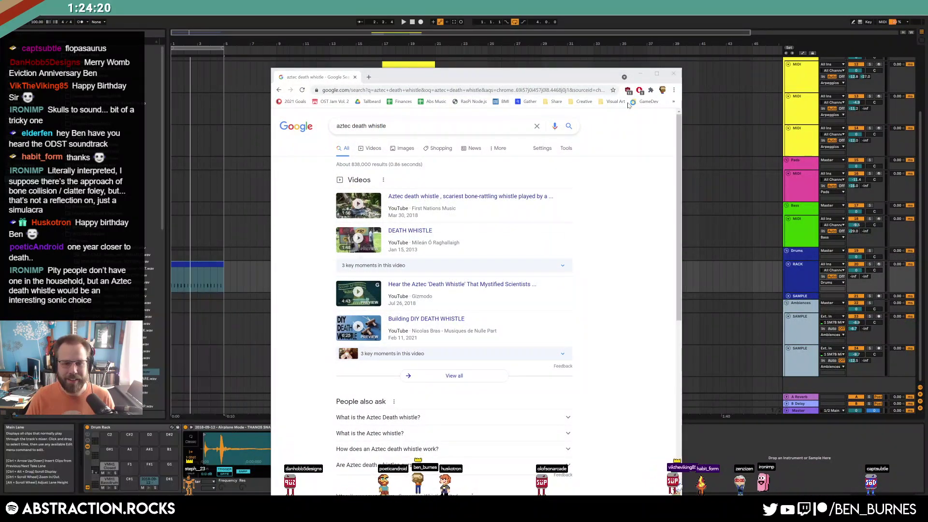
{"action": "left_click_drag", "start_coordinate": [576, 82], "coordinate": [716, 81]}
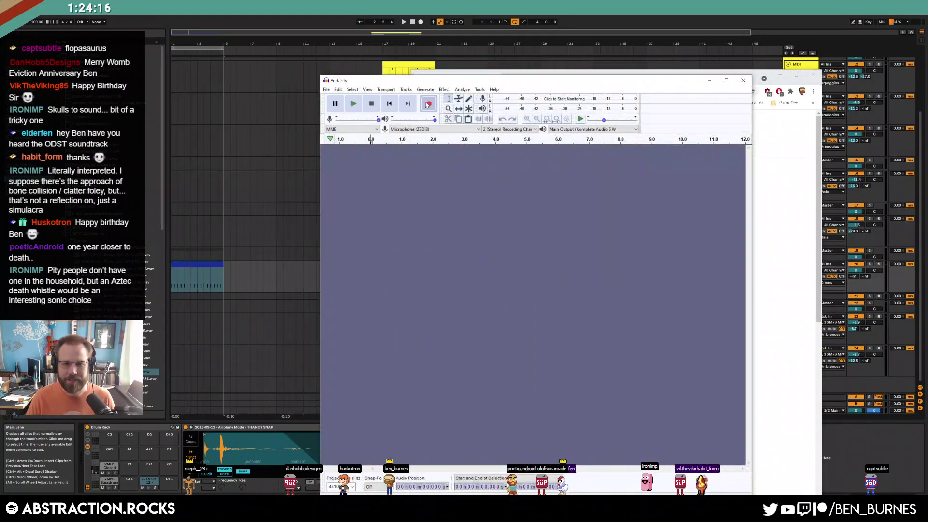
Record the First Nations Music Aztec death whistle video in Audacity, skipping ahead to the whistle, and stop the recording
{"action": "left_click", "coordinate": [791, 78]}
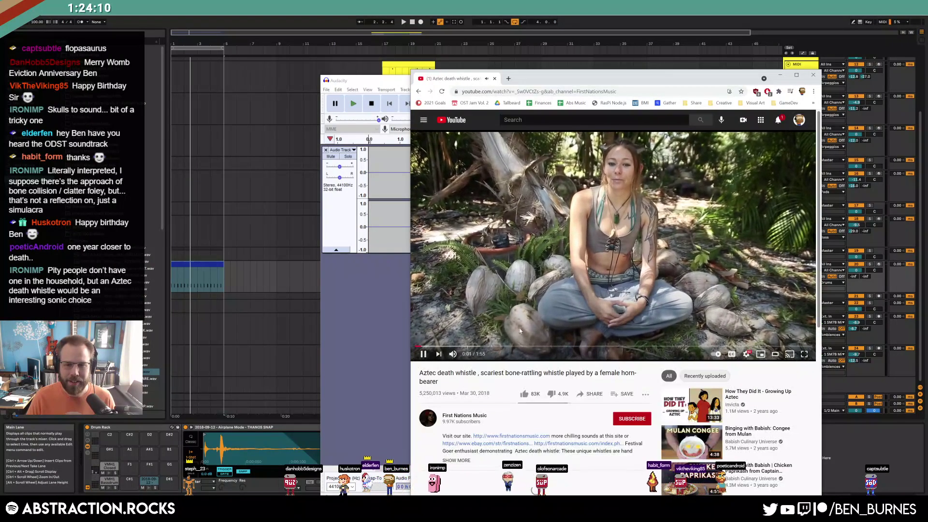
{"action": "left_click", "coordinate": [534, 347]}
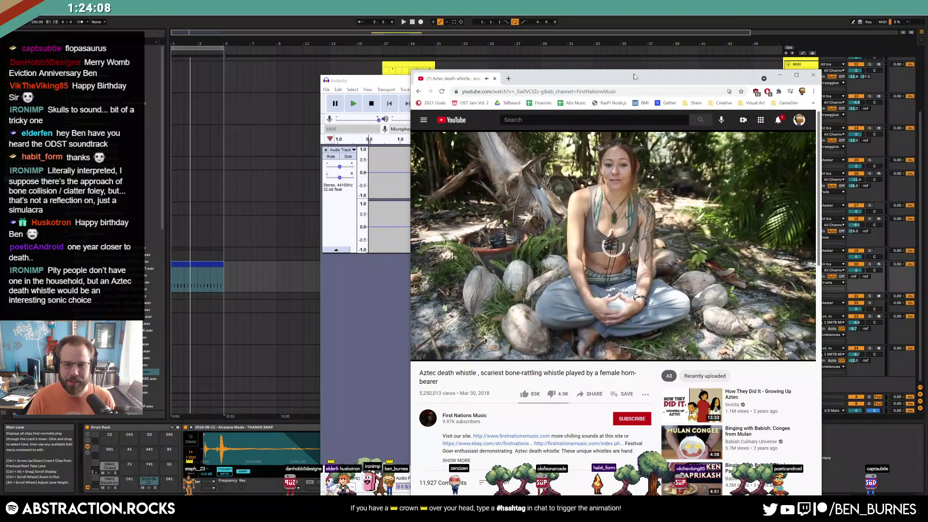
{"action": "left_click_drag", "start_coordinate": [594, 78], "coordinate": [620, 83]}
{"action": "key", "text": "super+Down"}
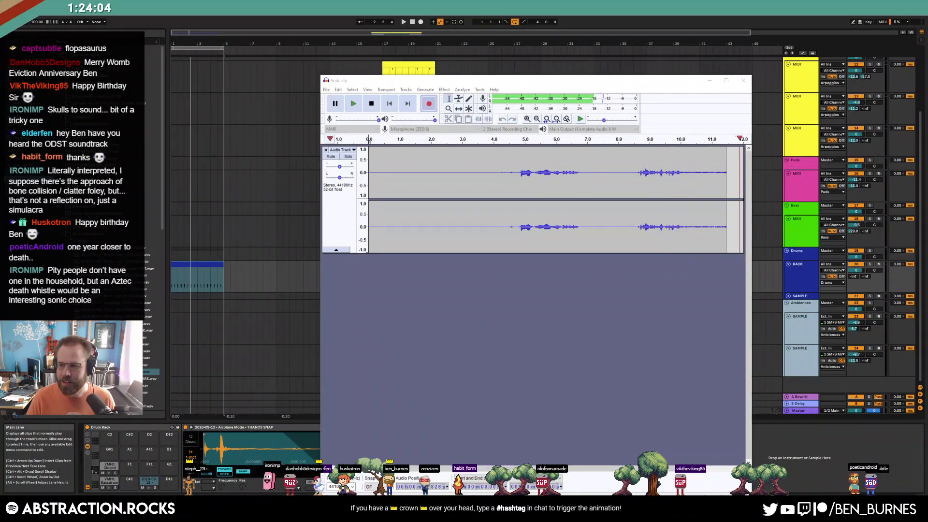
{"action": "left_click", "coordinate": [531, 341]}
{"action": "key", "text": "space"}
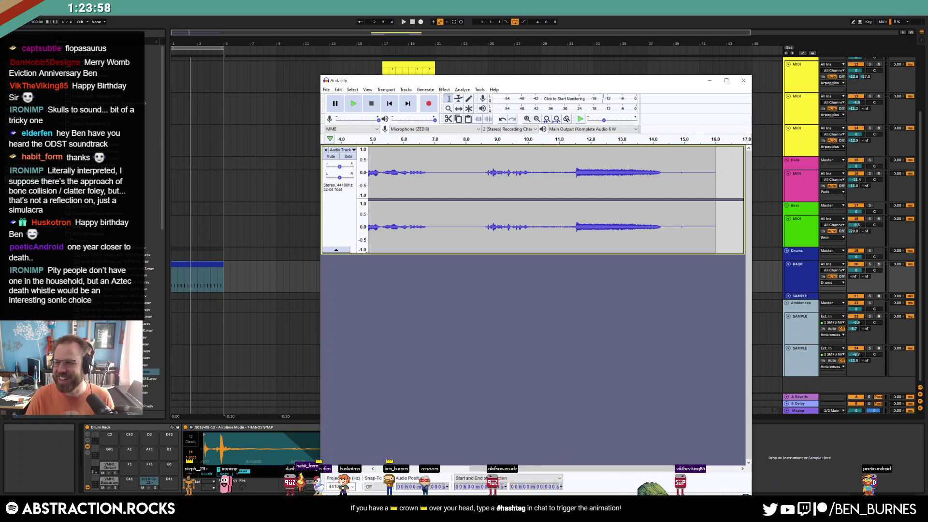
Delete everything before the whistle sound from the Audacity recording
{"action": "left_click_drag", "start_coordinate": [575, 171], "coordinate": [528, 205]}
{"action": "key", "text": "Delete"}
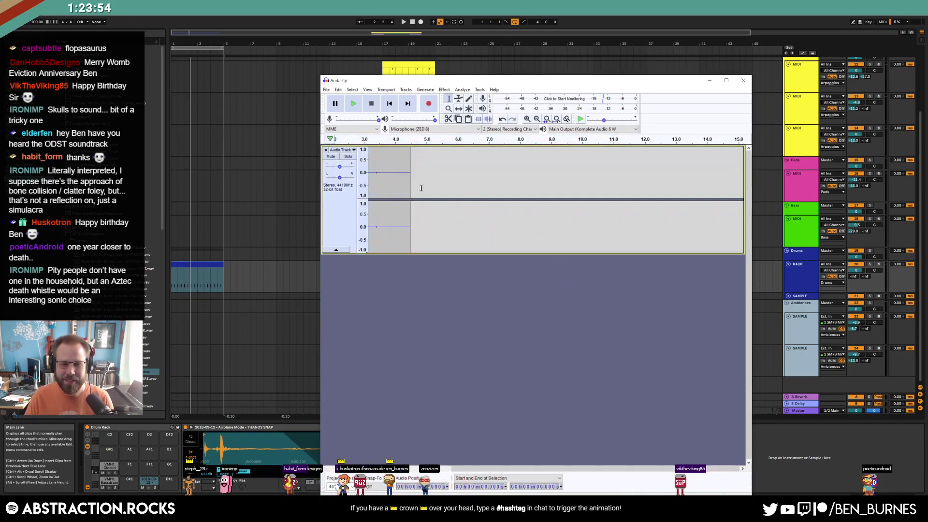
Delete the silent tail after the whistle sound from the Audacity recording
{"action": "scroll", "coordinate": [425, 193], "scroll_direction": "left", "scroll_amount": 5}
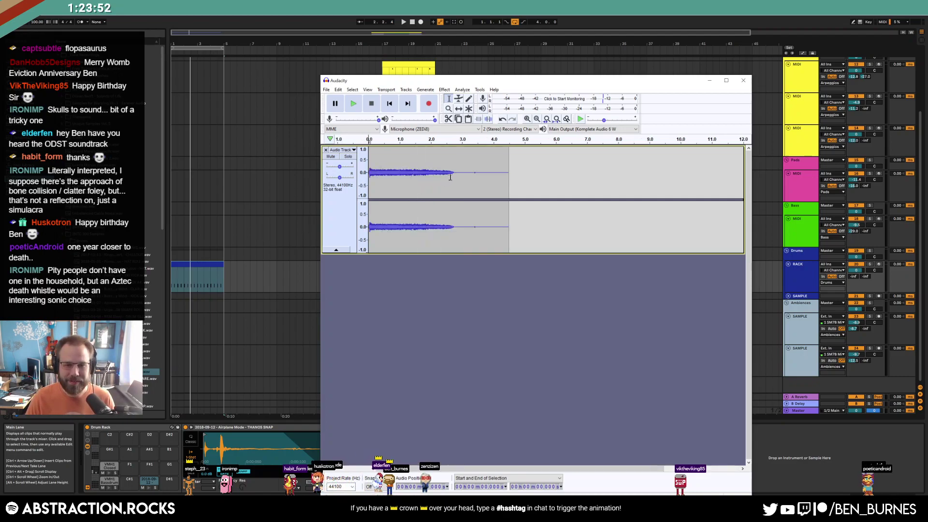
{"action": "left_click_drag", "start_coordinate": [454, 175], "coordinate": [536, 175]}
{"action": "key", "text": "Delete"}
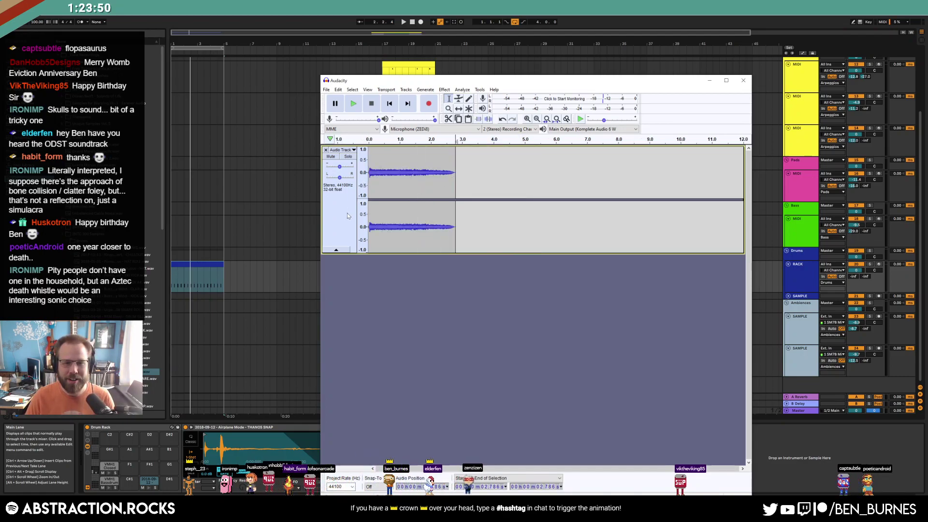
Export the whole trimmed recording to the Desktop as a WAV file named "Aztec death whistle"
{"action": "key", "text": "ctrl+a"}
{"action": "left_click", "coordinate": [327, 89]}
{"action": "mouse_move", "coordinate": [340, 143]}
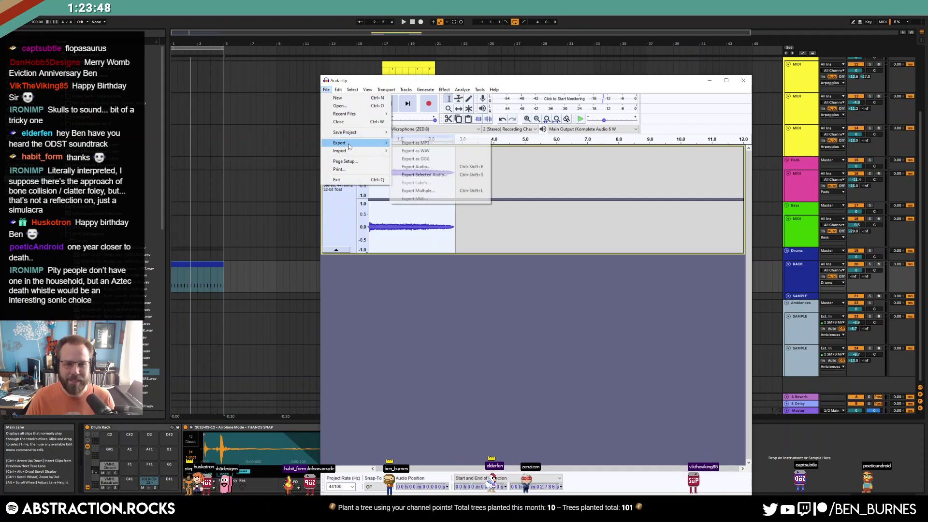
{"action": "left_click", "coordinate": [427, 152]}
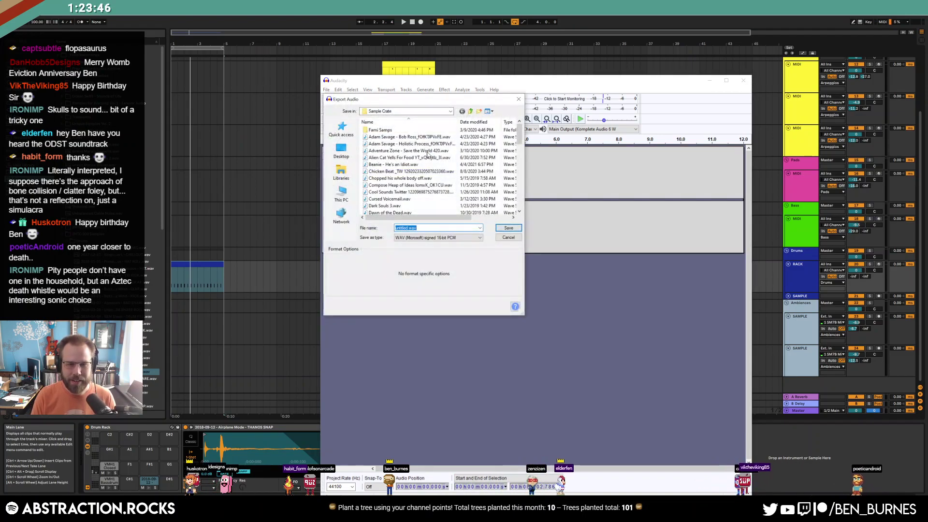
{"action": "left_click", "coordinate": [341, 151]}
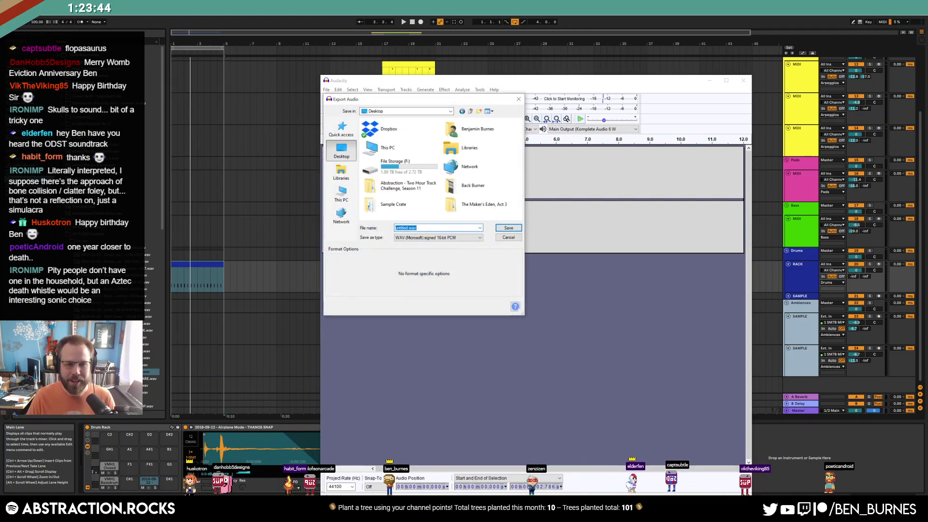
{"action": "type", "text": "Aztec "}
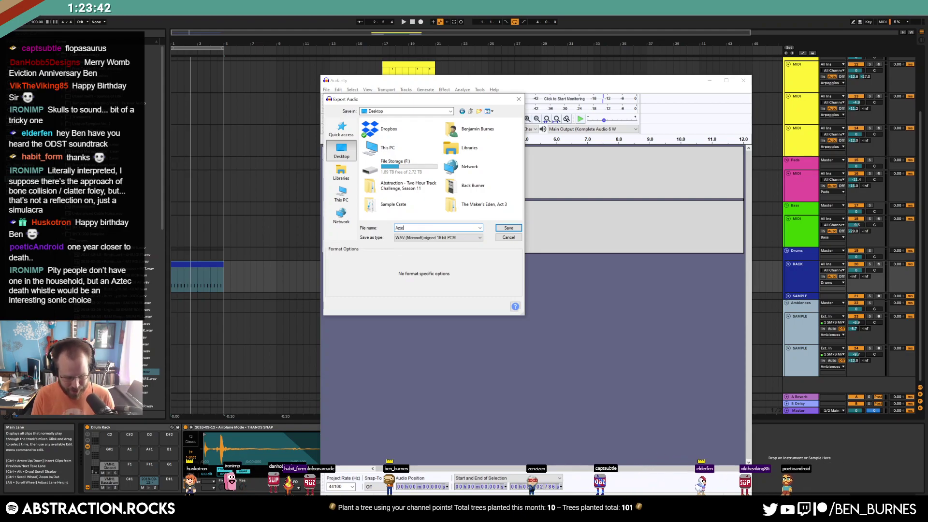
{"action": "type", "text": "death whi"}
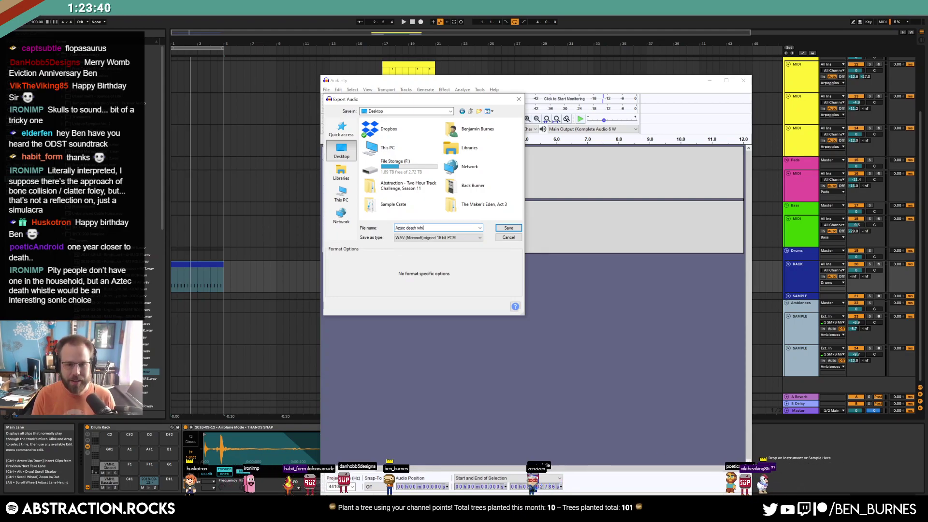
{"action": "type", "text": "stle"}
{"action": "key", "text": "Return"}
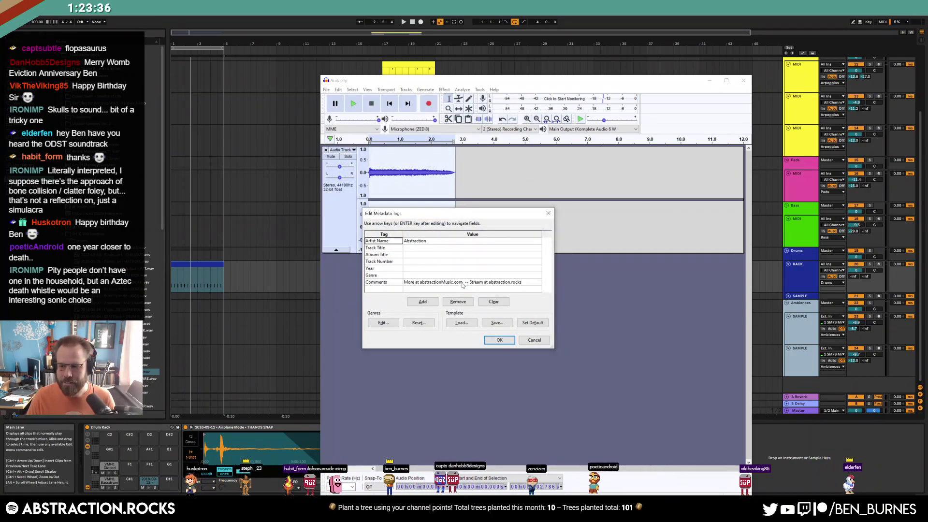
{"action": "left_click", "coordinate": [526, 342]}
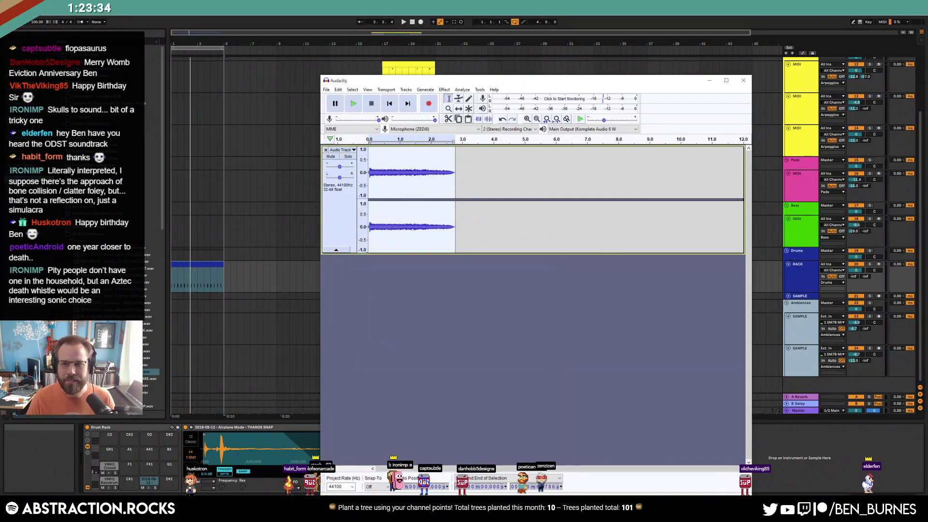
Switch to Ableton Live, place the Aztec death whistle sample on the first Ambiences sample track before bar 5, and maximize the window
{"action": "key", "text": "alt+Tab"}
{"action": "key", "text": "alt+Tab"}
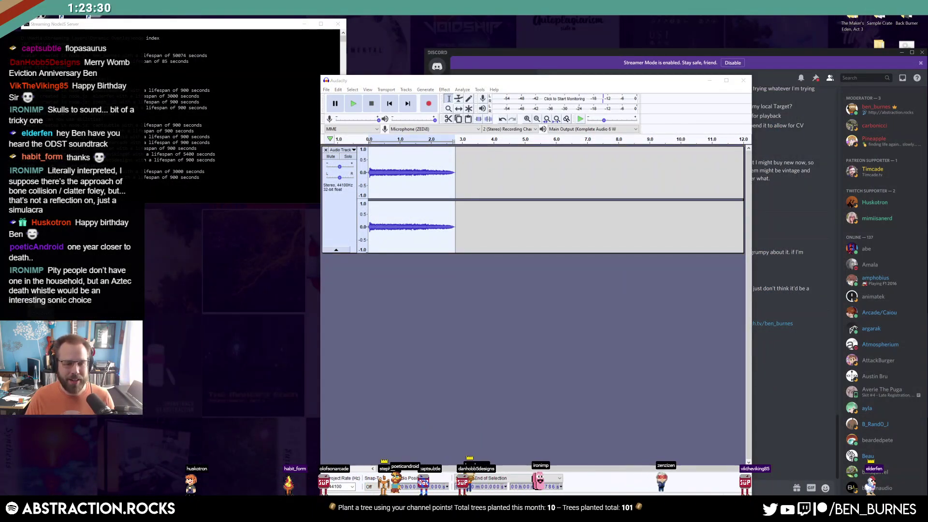
{"action": "key", "text": "alt+Tab"}
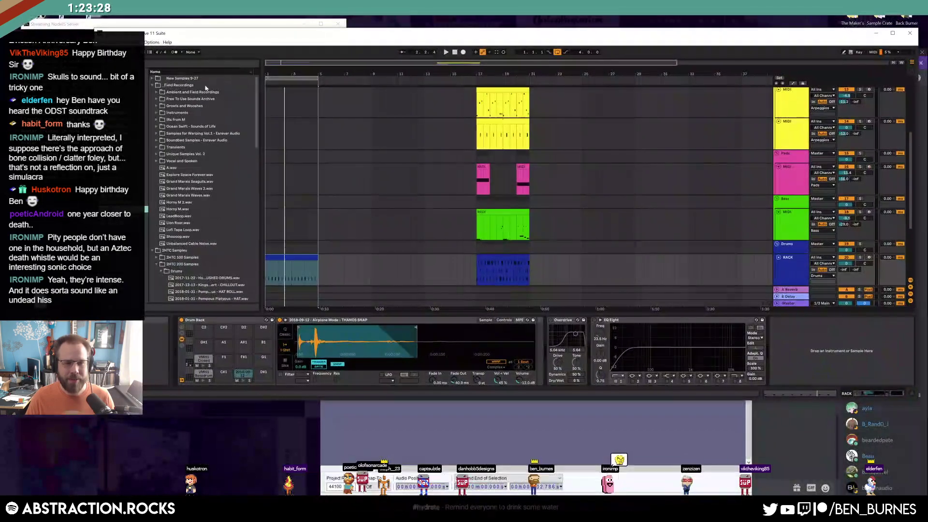
{"action": "scroll", "coordinate": [517, 193], "scroll_direction": "down", "scroll_amount": 5}
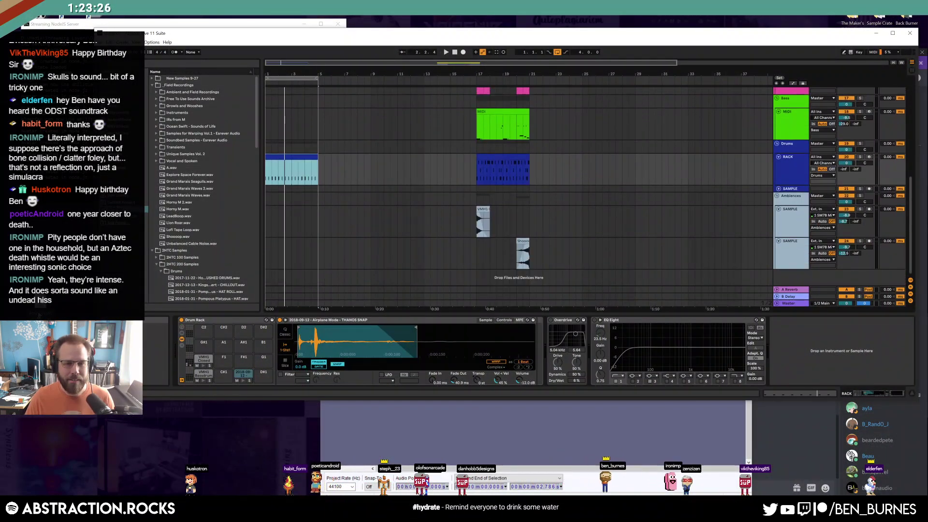
{"action": "left_click", "coordinate": [288, 224]}
{"action": "key", "text": "ctrl+v"}
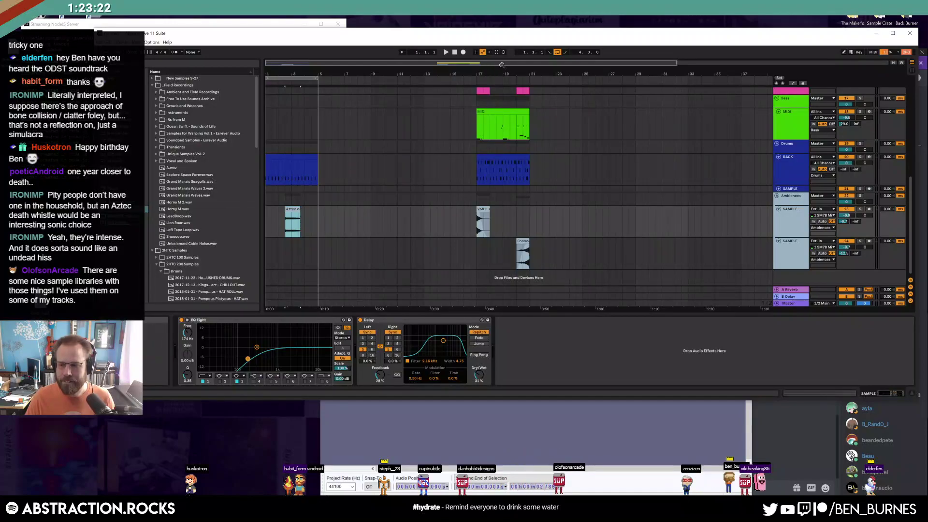
{"action": "double_click", "coordinate": [524, 43]}
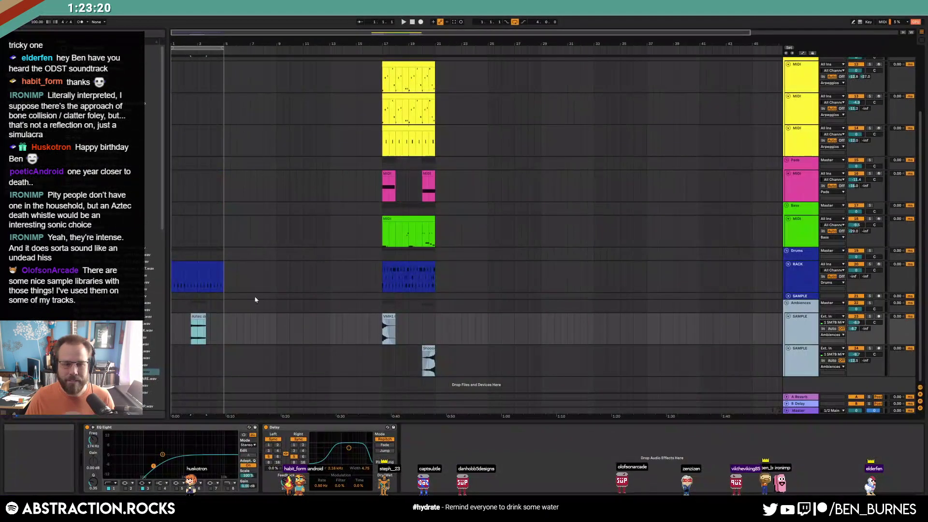
Create an audio track below the Ambiences sample tracks, move the whistle clip onto it at bar 3, and unfold the track
{"action": "left_click", "coordinate": [799, 363]}
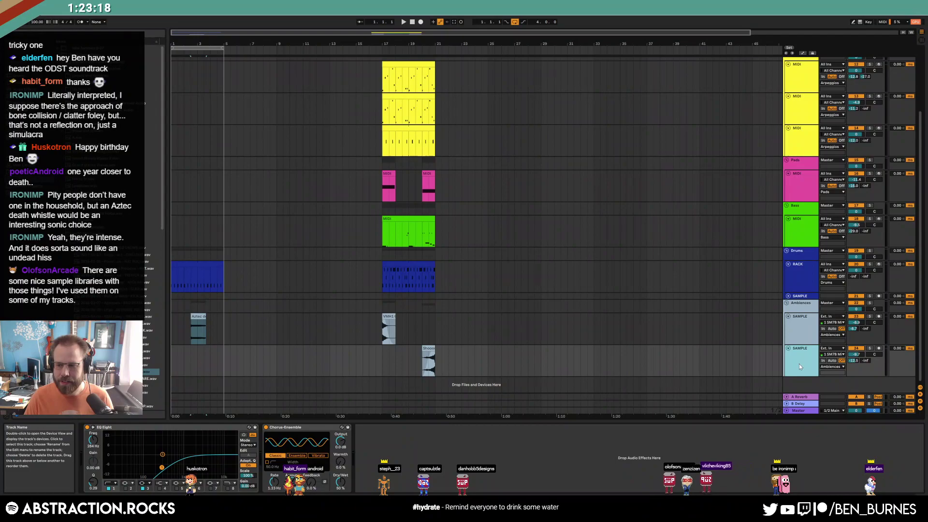
{"action": "key", "text": "ctrl+t"}
{"action": "scroll", "coordinate": [368, 289], "scroll_direction": "down", "scroll_amount": 1}
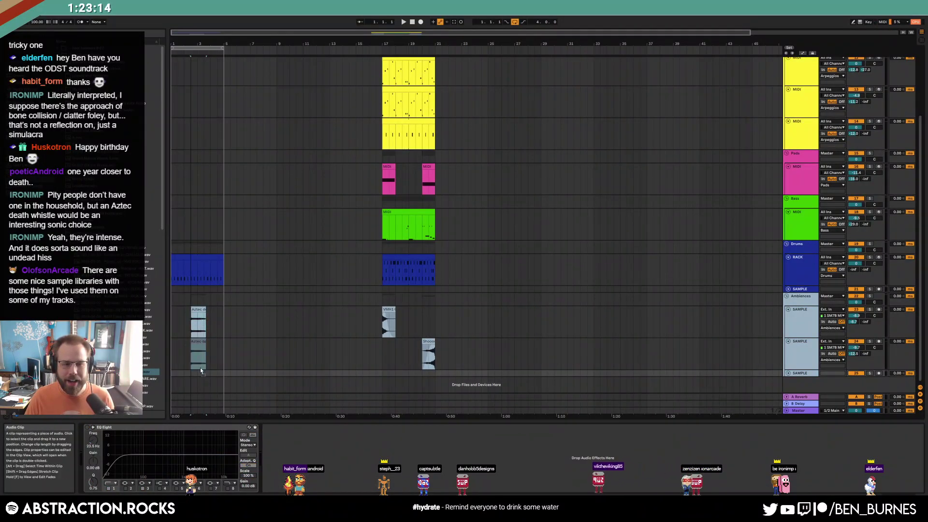
{"action": "left_click_drag", "start_coordinate": [201, 370], "coordinate": [205, 372]}
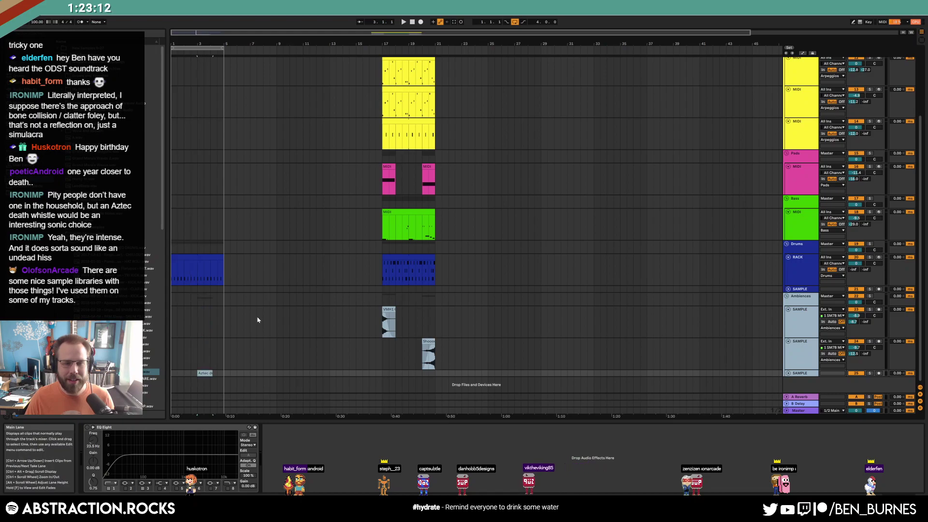
{"action": "left_click", "coordinate": [789, 374]}
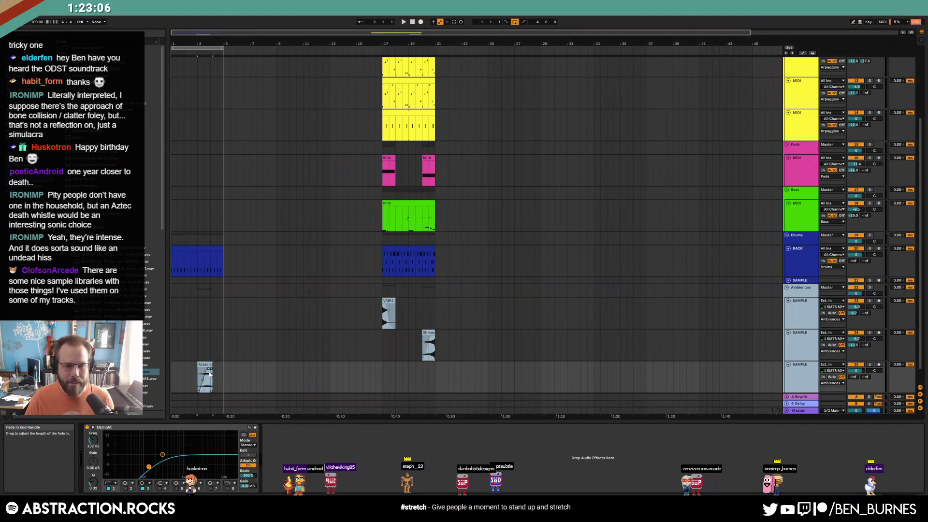
Add ValhallaDelay to the whistle track with 74.0 % feedback and a diffusion amount of 24.8 %
{"action": "left_click", "coordinate": [154, 171]}
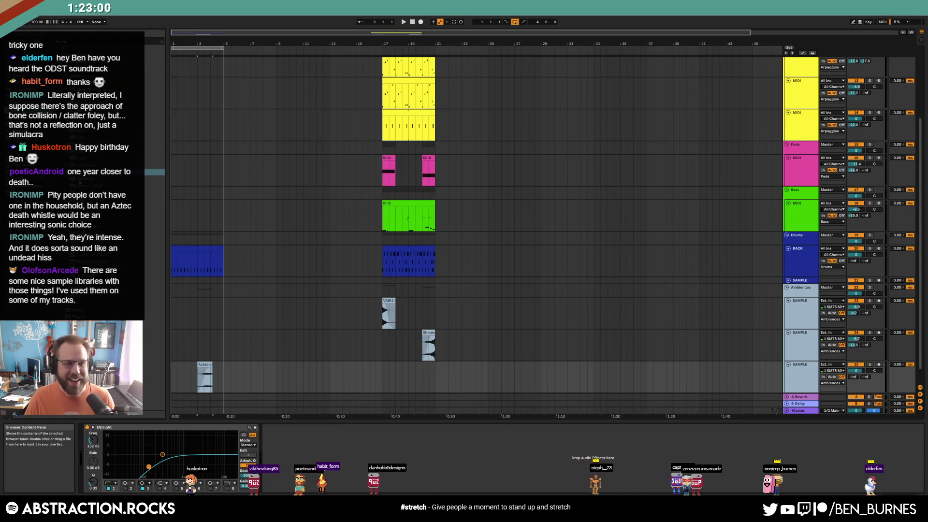
{"action": "left_click", "coordinate": [155, 89]}
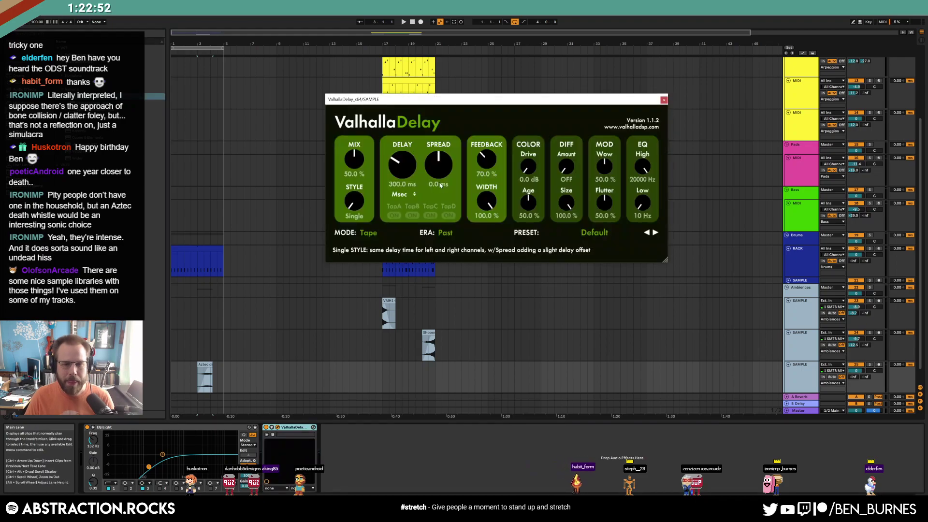
{"action": "left_click_drag", "start_coordinate": [477, 165], "coordinate": [479, 160]}
{"action": "left_click_drag", "start_coordinate": [564, 169], "coordinate": [551, 155]}
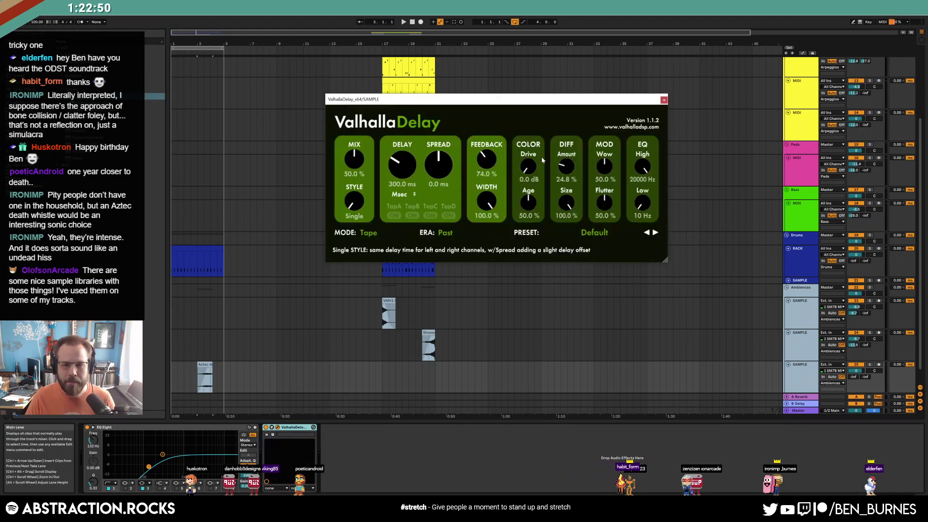
Set ValhallaDelay's mode to Ghost and its era to Present
{"action": "left_click", "coordinate": [367, 236]}
{"action": "left_click", "coordinate": [386, 280]}
{"action": "left_click", "coordinate": [445, 233]}
{"action": "left_click", "coordinate": [452, 250]}
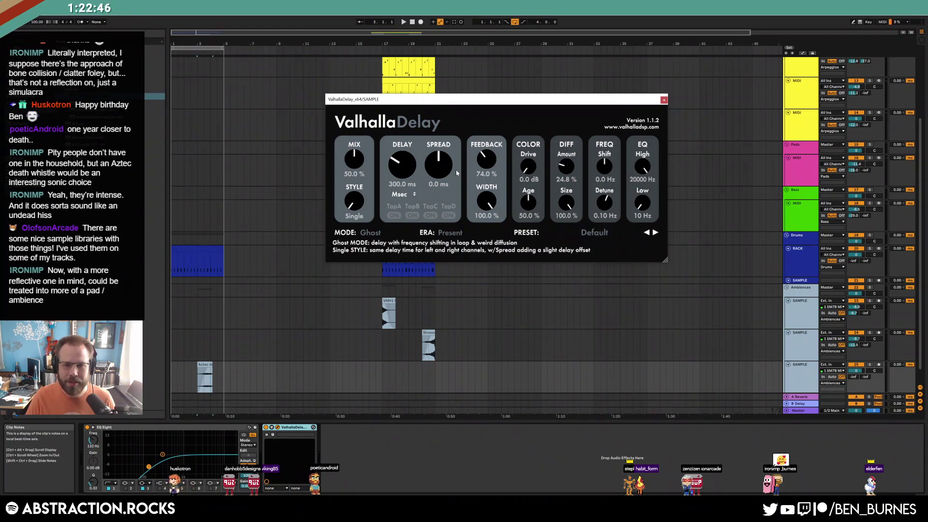
Set the delay's mix to 43.6 %, time to 360 ms and spread to -2.4 ms, audition the loop, and close the plugin
{"action": "left_click_drag", "start_coordinate": [354, 160], "coordinate": [398, 170]}
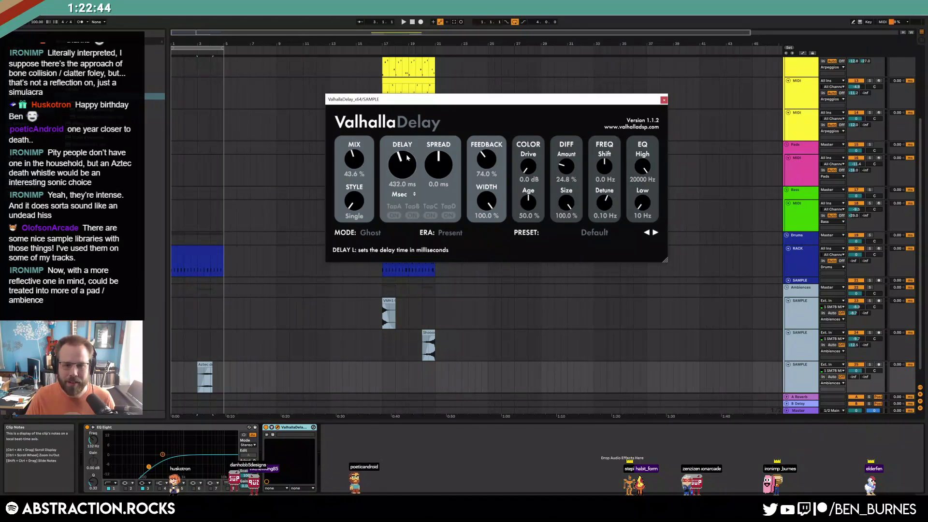
{"action": "key", "text": "space"}
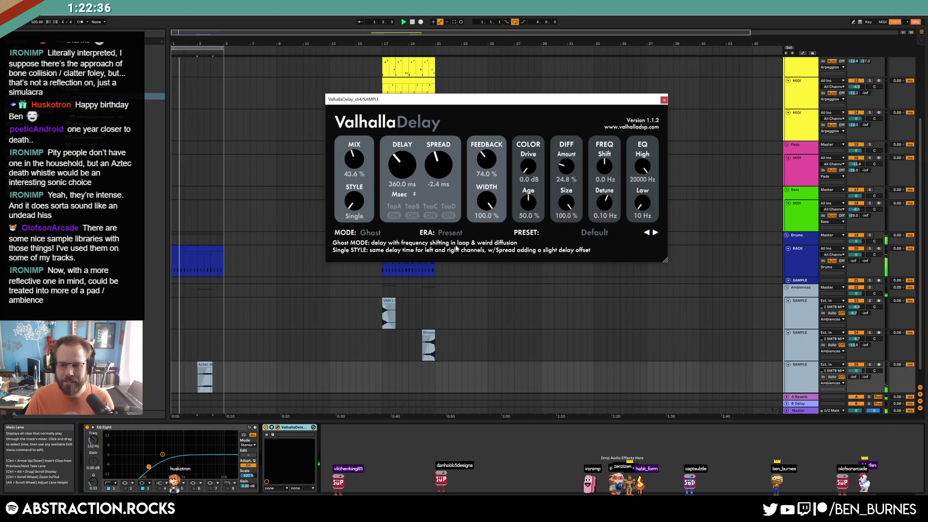
{"action": "left_click", "coordinate": [664, 100]}
{"action": "left_click", "coordinate": [203, 366]}
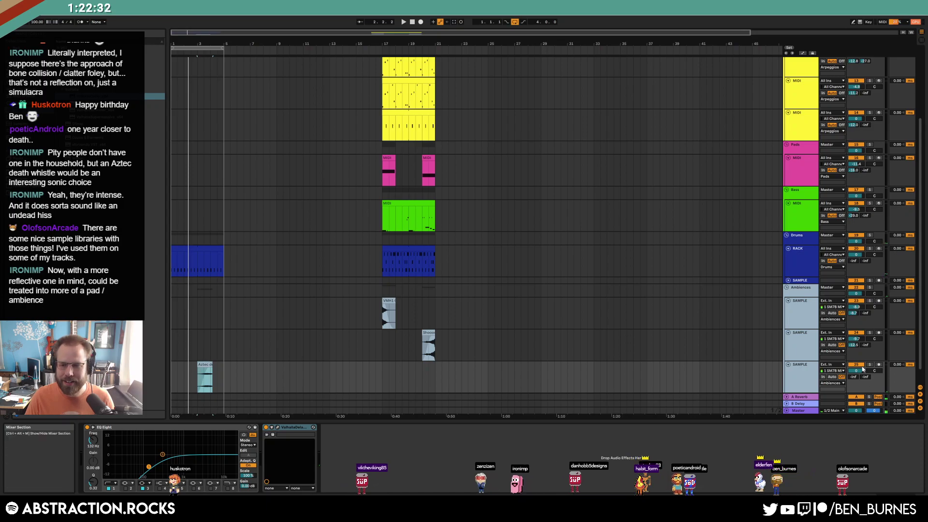
{"action": "key", "text": "space"}
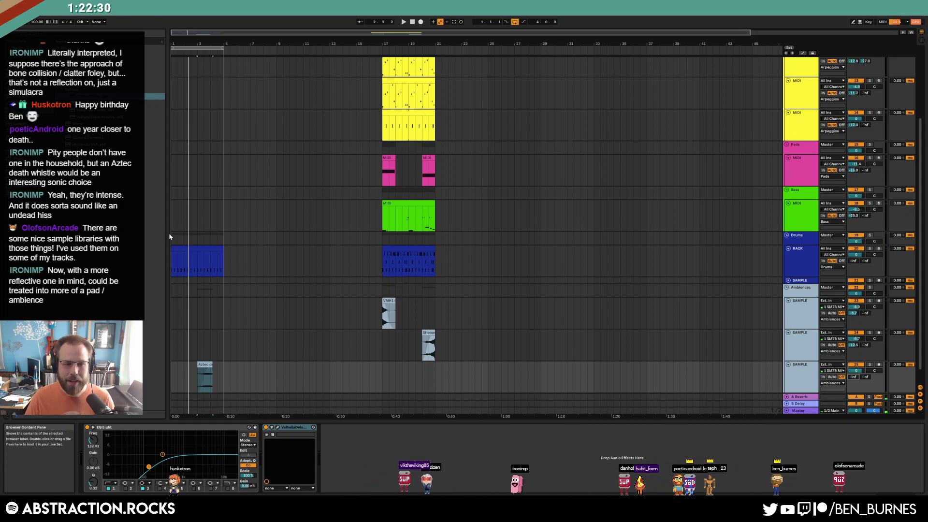
Browse the sample library for a bass drum and load VMH1 Bassdrums 073 onto the drum rack's empty C#1 pad
{"action": "left_click", "coordinate": [214, 246]}
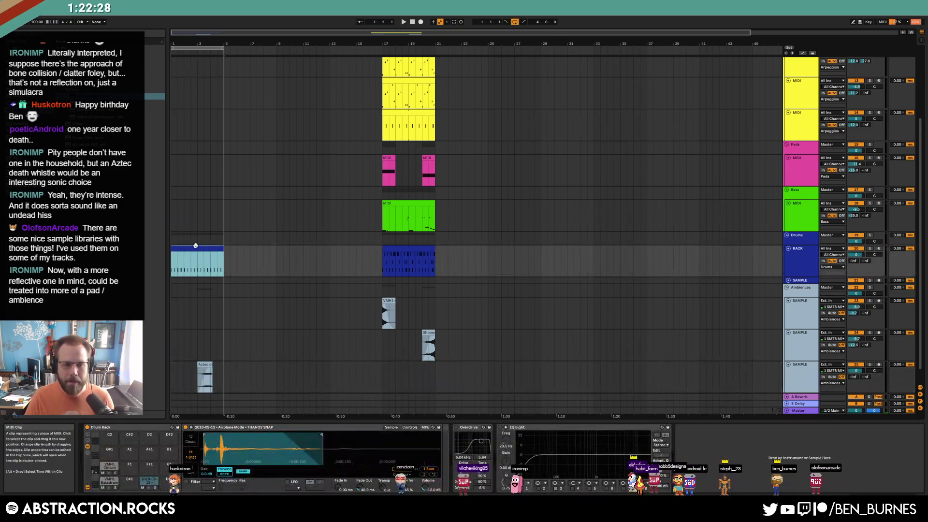
{"action": "left_click", "coordinate": [155, 97]}
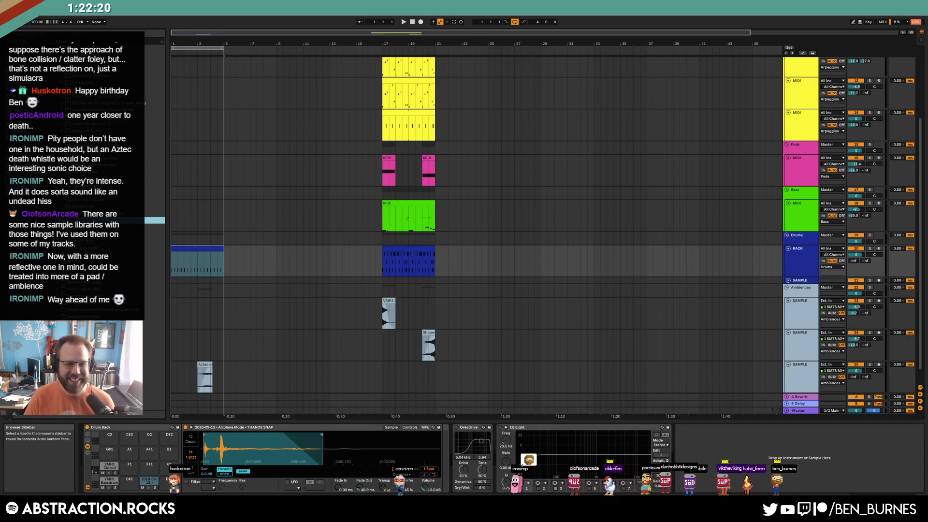
{"action": "left_click", "coordinate": [34, 299]}
{"action": "scroll", "coordinate": [159, 116], "scroll_direction": "down", "scroll_amount": 5}
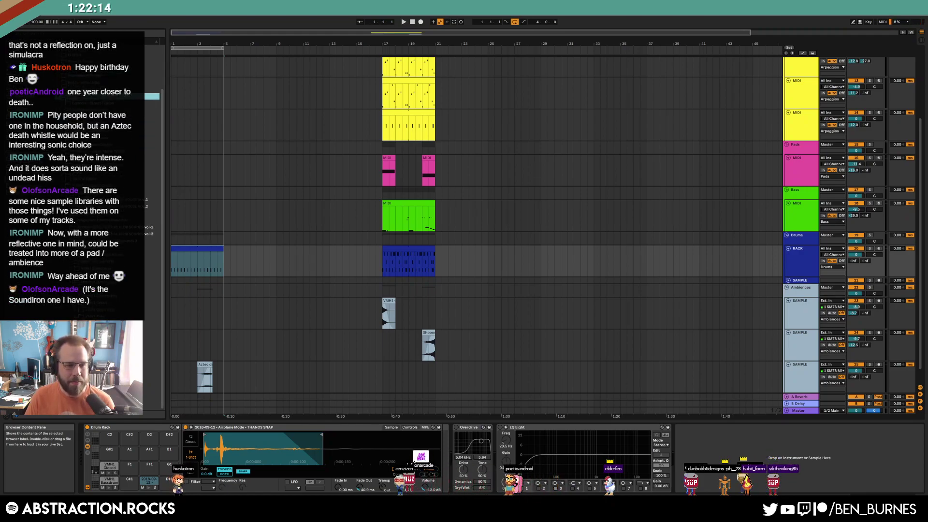
{"action": "left_click", "coordinate": [71, 289]}
{"action": "left_click", "coordinate": [71, 295]}
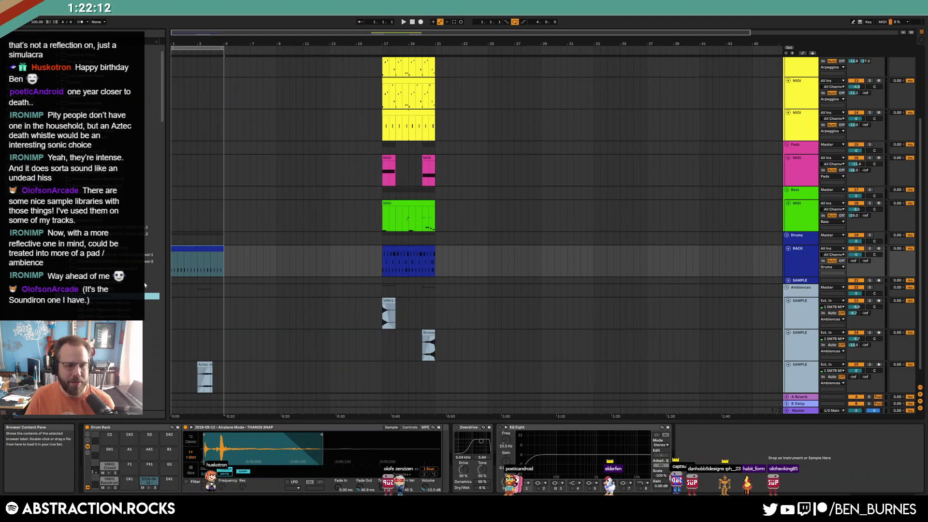
{"action": "scroll", "coordinate": [145, 96], "scroll_direction": "down", "scroll_amount": 5}
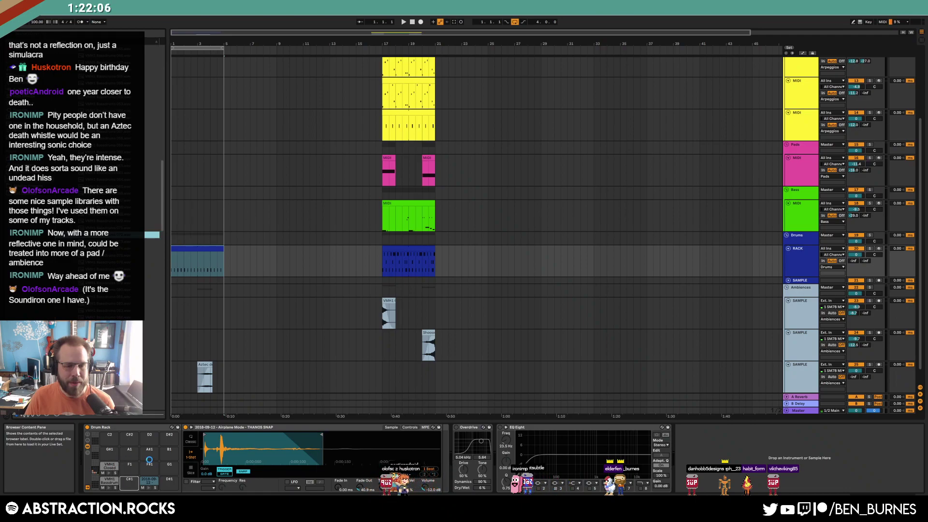
{"action": "left_click_drag", "start_coordinate": [146, 460], "coordinate": [129, 479]}
Shorten the bass drum sample with a 74.3 ms fade-out and filter it with a cutoff of about 5.06 kHz
{"action": "left_click_drag", "start_coordinate": [437, 435], "coordinate": [341, 436]}
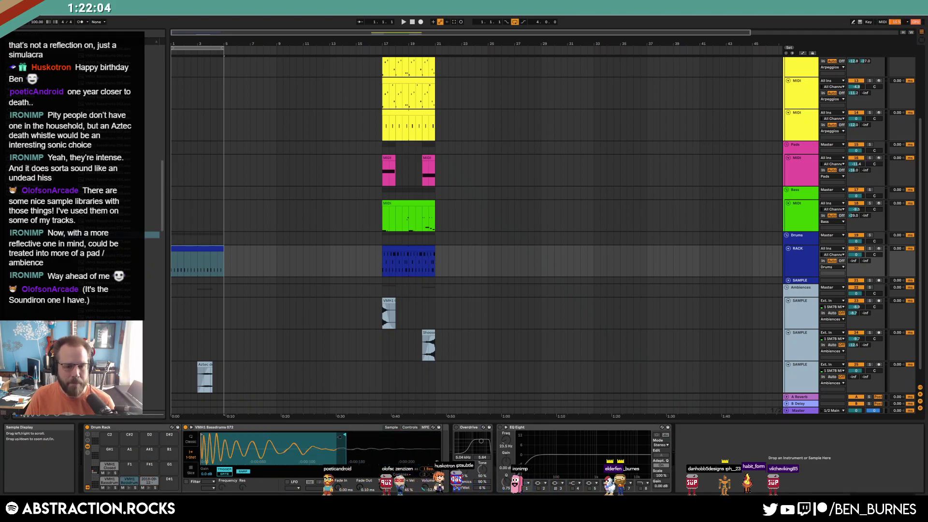
{"action": "left_click_drag", "start_coordinate": [358, 489], "coordinate": [358, 478]}
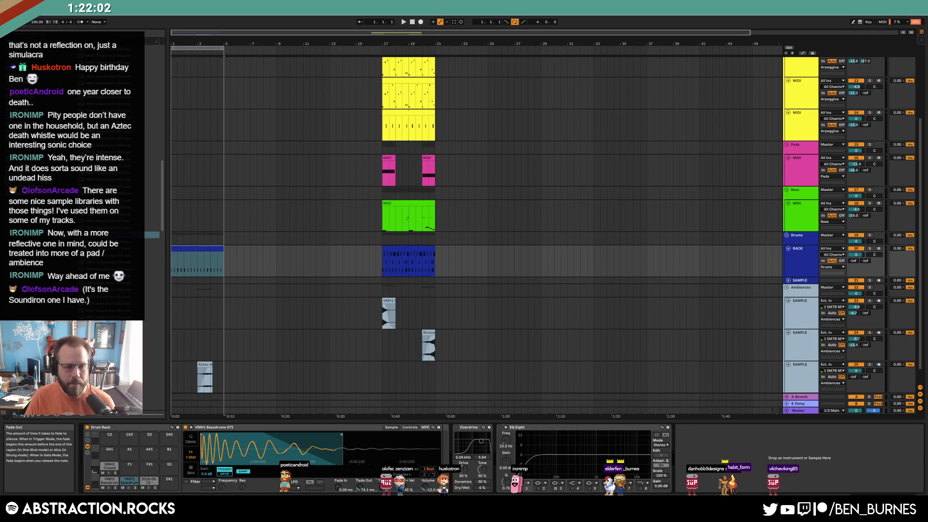
{"action": "left_click", "coordinate": [191, 482]}
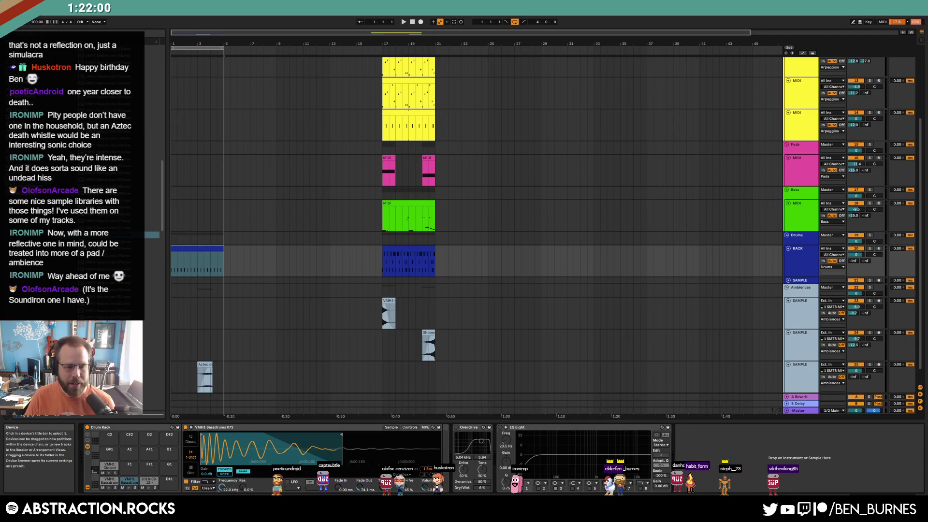
{"action": "left_click_drag", "start_coordinate": [223, 487], "coordinate": [223, 505]}
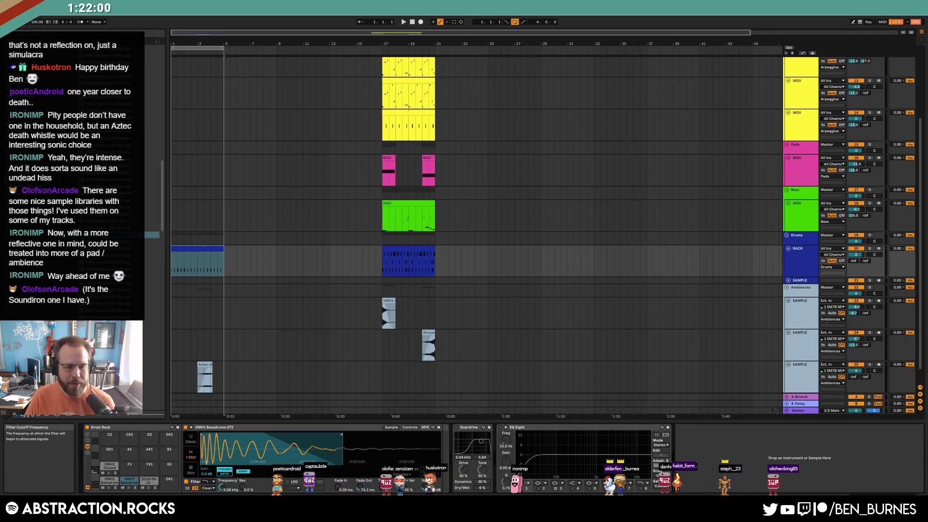
Check the bass drum notes in the drum clip and audition the four-bar loop with the new bass drum
{"action": "double_click", "coordinate": [201, 265]}
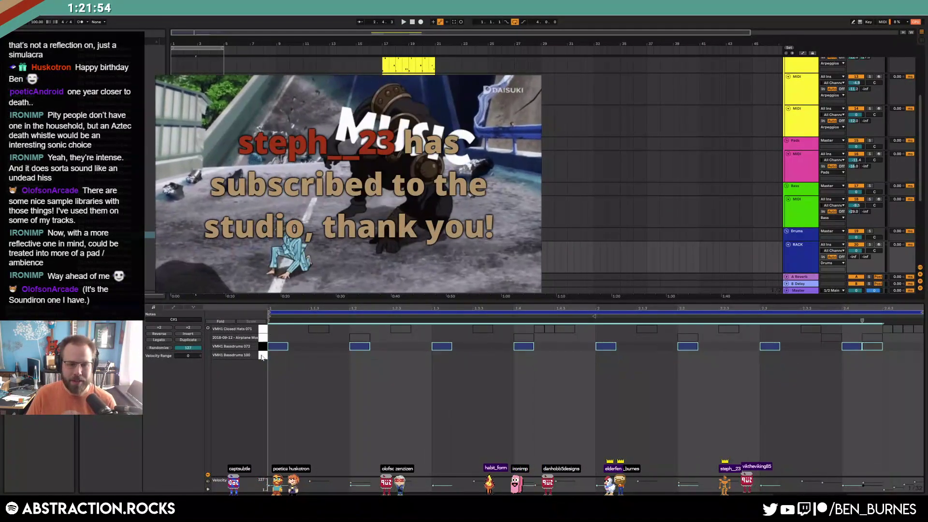
{"action": "key", "text": "shift+Tab"}
{"action": "key", "text": "space"}
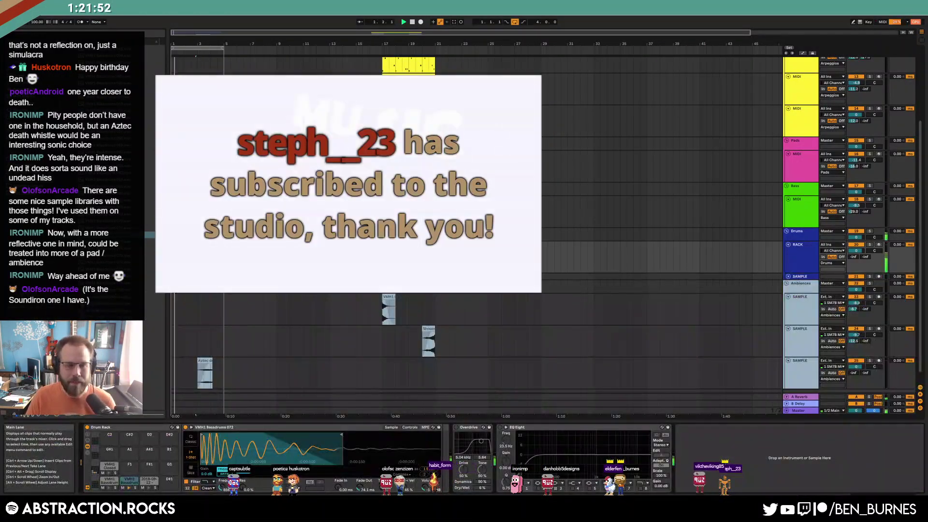
{"action": "scroll", "coordinate": [232, 32], "scroll_direction": "down", "scroll_amount": 3}
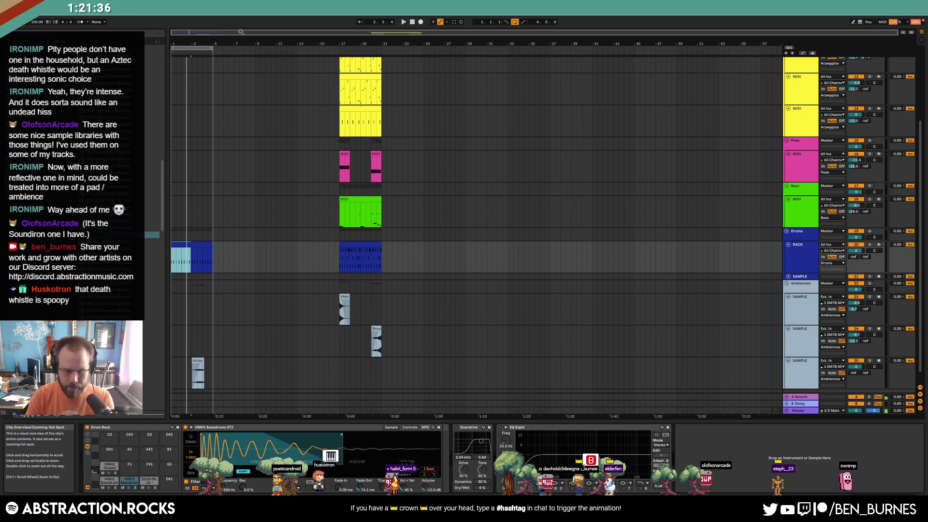
{"action": "left_click", "coordinate": [412, 22]}
{"action": "key", "text": "space"}
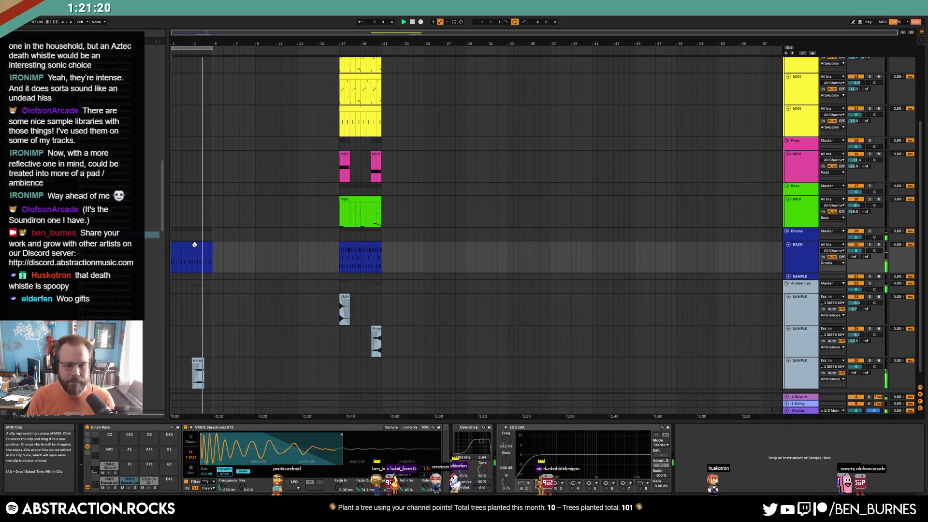
{"action": "left_click", "coordinate": [199, 249]}
{"action": "key", "text": "shift+Tab"}
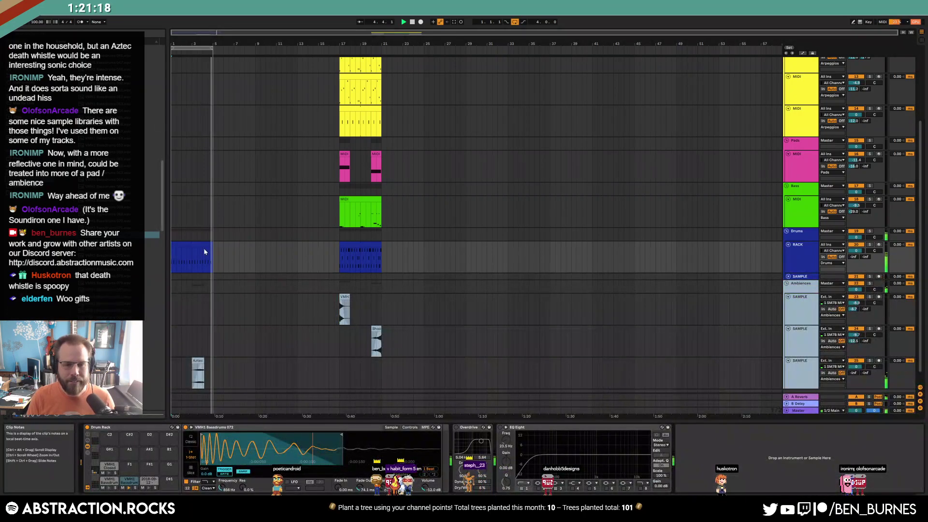
Duplicate the chord clip into bars 5 to 8 and open the copy for note editing
{"action": "scroll", "coordinate": [188, 101], "scroll_direction": "up", "scroll_amount": 4}
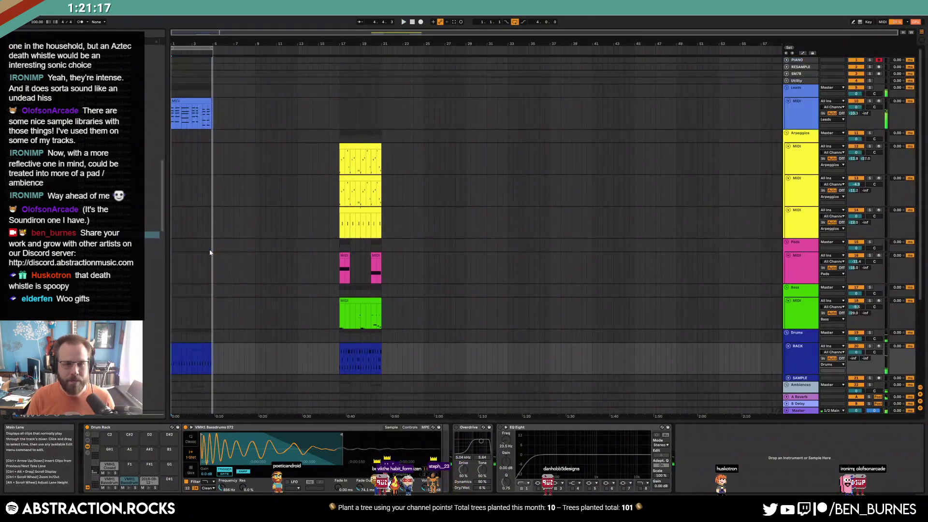
{"action": "left_click", "coordinate": [189, 101]}
{"action": "key", "text": "ctrl+d"}
{"action": "double_click", "coordinate": [227, 99]}
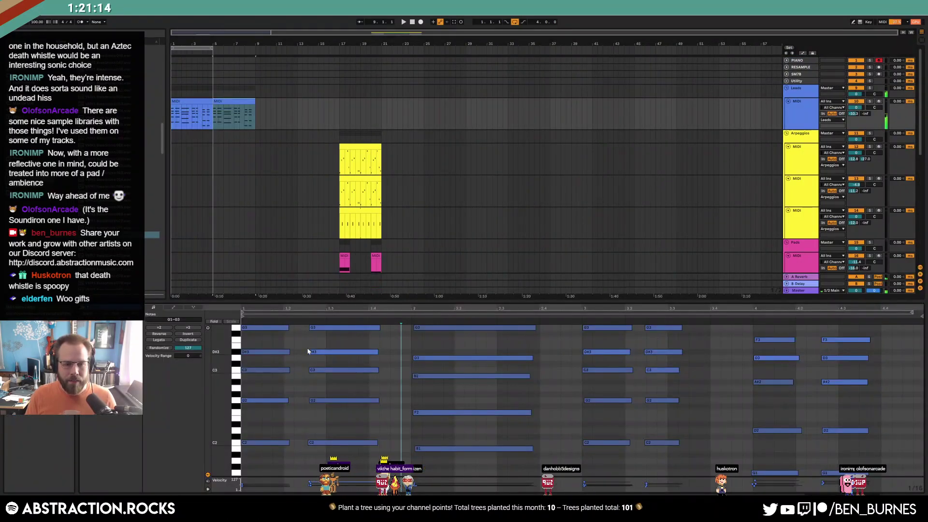
Try lowering the second chord's top G3 note to F#3 in the copied clip, audition it, and undo the change
{"action": "left_click_drag", "start_coordinate": [314, 328], "coordinate": [314, 333]}
{"action": "key", "text": "space"}
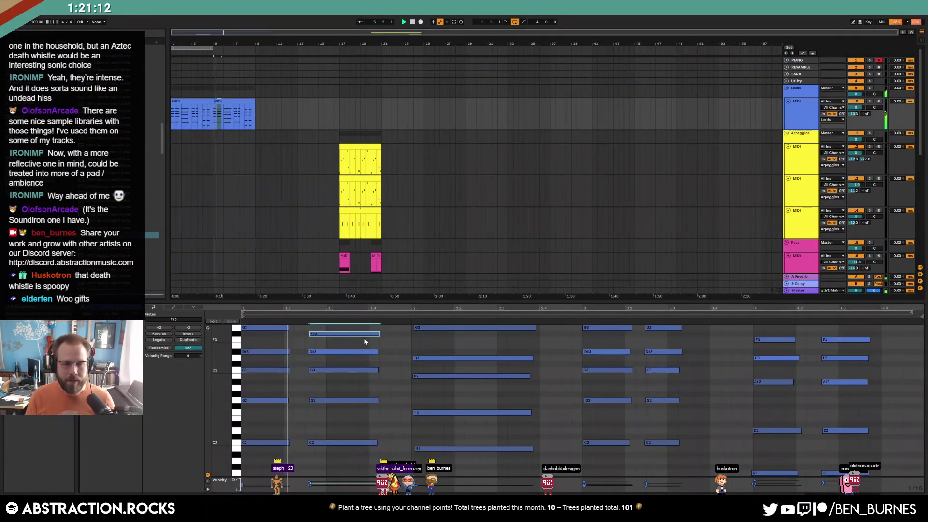
{"action": "key", "text": "space"}
{"action": "key", "text": "ctrl+z"}
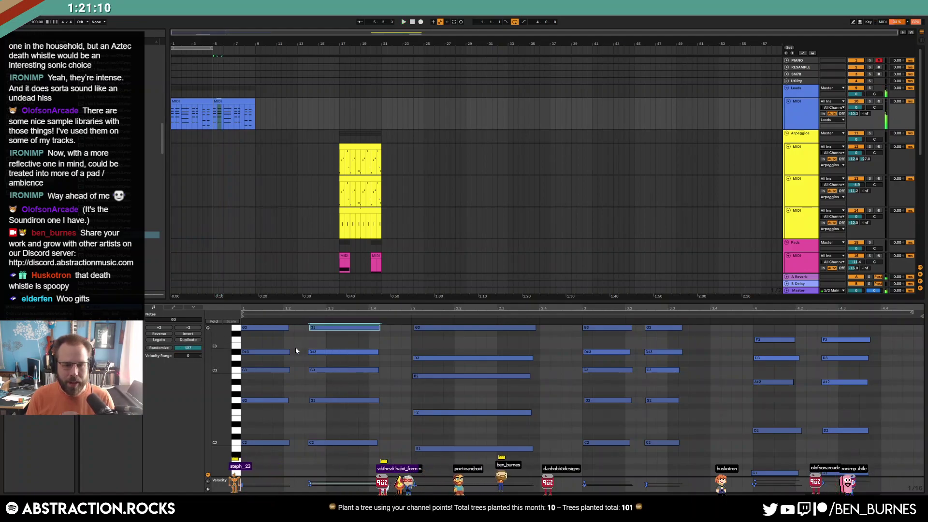
Lower the second chord's D#3 note to D3 in the copied chord clip
{"action": "left_click_drag", "start_coordinate": [312, 352], "coordinate": [312, 357]}
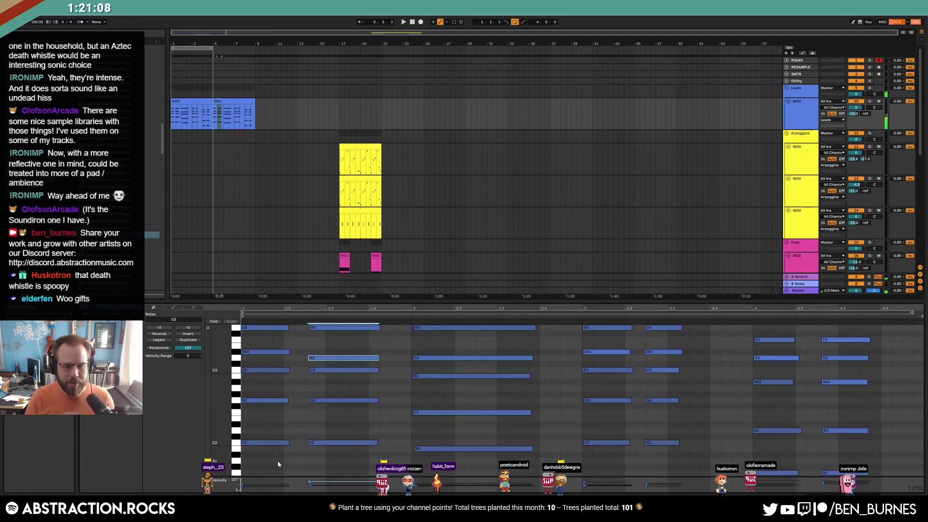
{"action": "left_click_drag", "start_coordinate": [269, 459], "coordinate": [274, 312]}
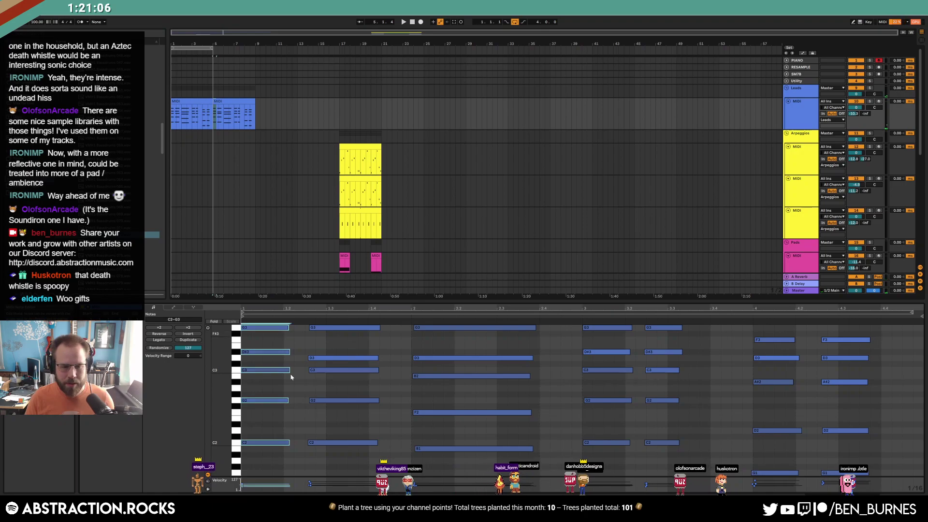
{"action": "left_click_drag", "start_coordinate": [262, 467], "coordinate": [667, 295]}
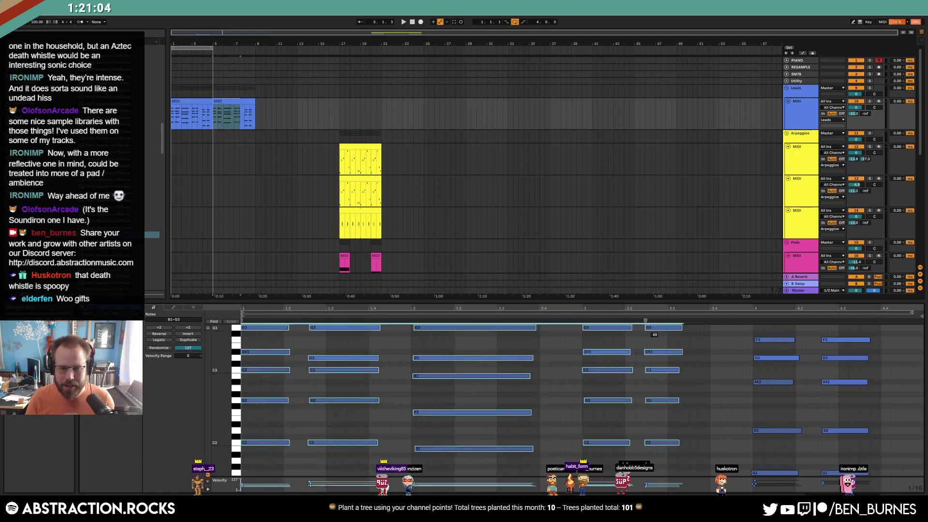
{"action": "left_click", "coordinate": [731, 406]}
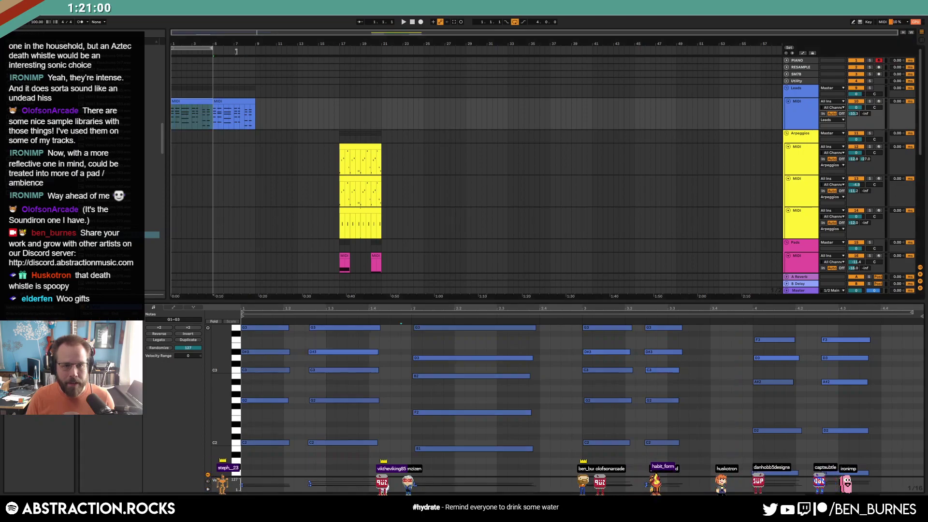
Loop the eight bars spanned by both chord clips, move the drum clip to start at bar 5, and play the loop
{"action": "left_click_drag", "start_coordinate": [174, 116], "coordinate": [254, 116]}
{"action": "scroll", "coordinate": [252, 235], "scroll_direction": "down", "scroll_amount": 3}
{"action": "scroll", "coordinate": [252, 235], "scroll_direction": "down", "scroll_amount": 4}
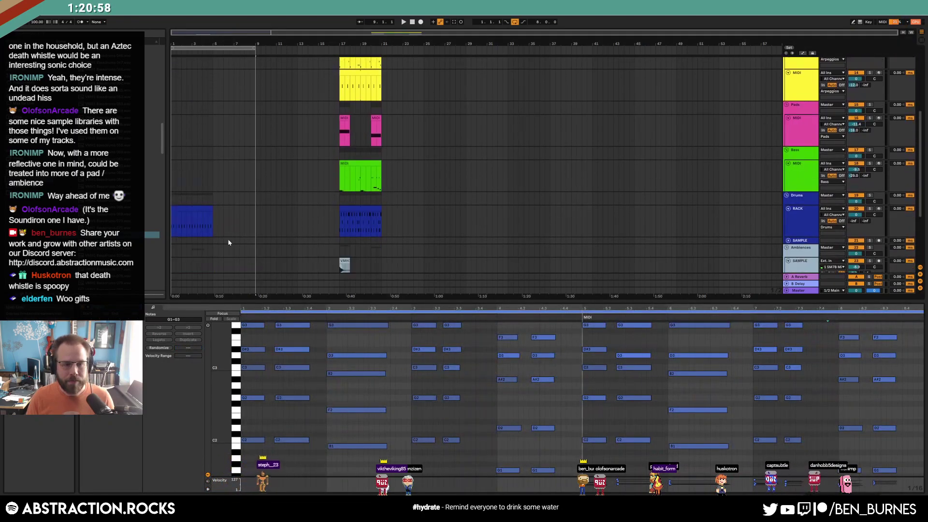
{"action": "left_click_drag", "start_coordinate": [206, 162], "coordinate": [247, 164]}
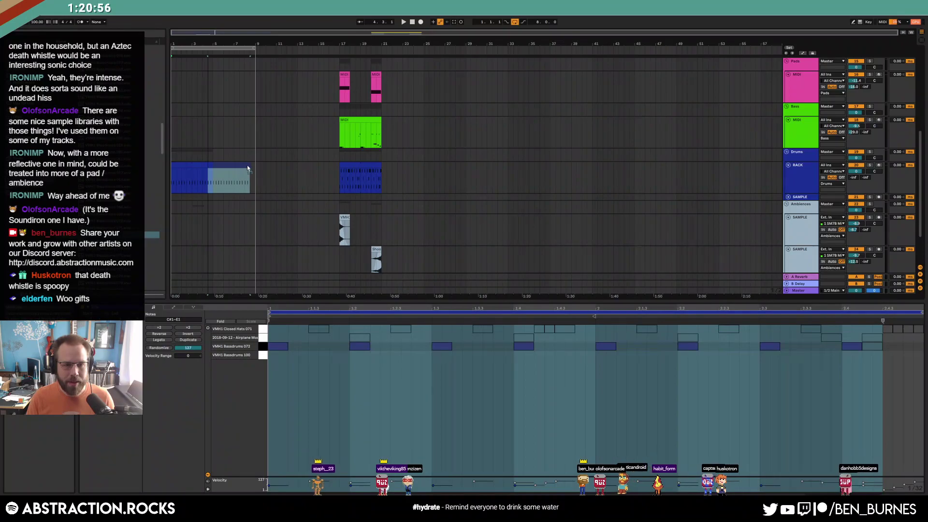
{"action": "key", "text": "space"}
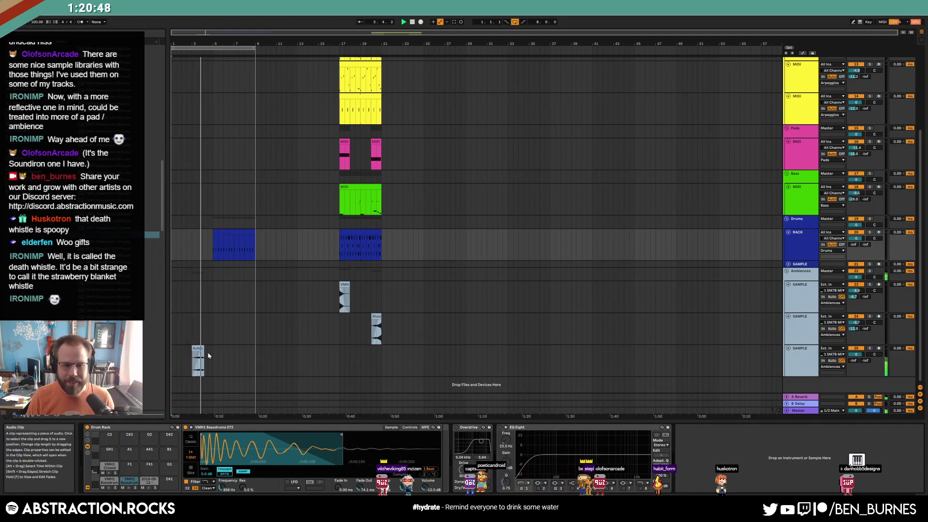
Revoice the second chord clip's last three chords, using D3 in the fifth, G3 on top of the sixth, and B2 in the seventh
{"action": "scroll", "coordinate": [259, 344], "scroll_direction": "up", "scroll_amount": 5}
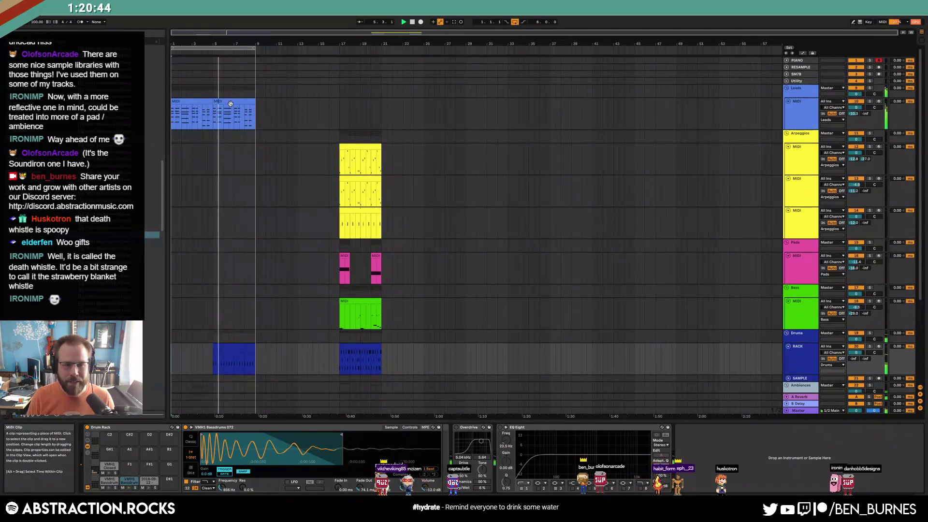
{"action": "double_click", "coordinate": [225, 100]}
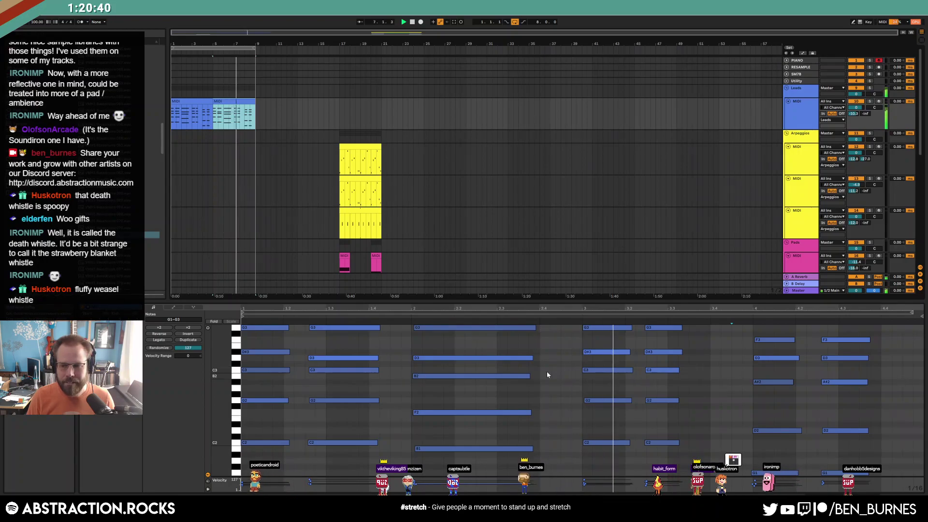
{"action": "left_click_drag", "start_coordinate": [323, 351], "coordinate": [683, 359]}
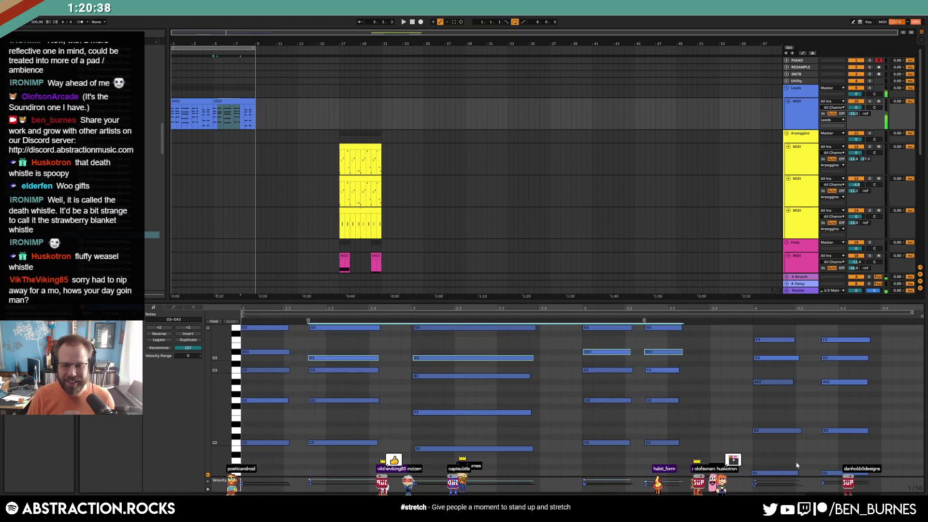
{"action": "left_click", "coordinate": [606, 351]}
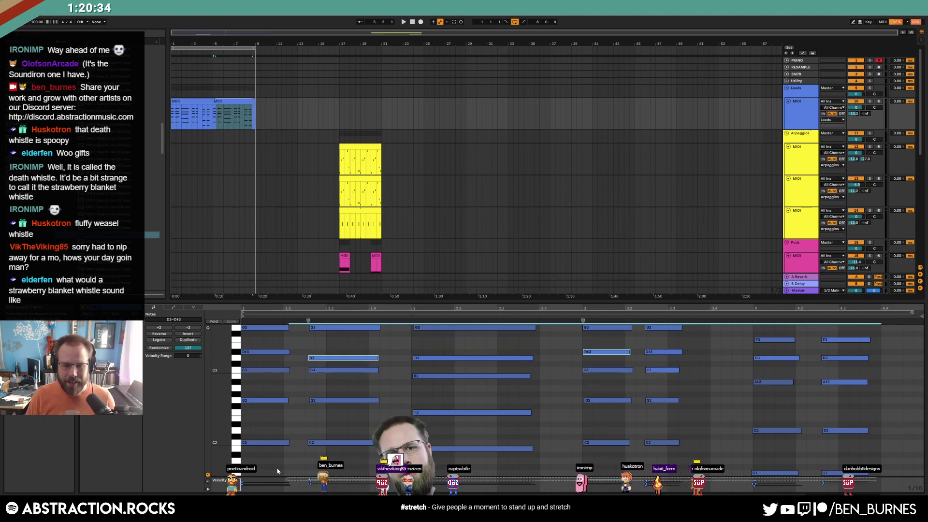
{"action": "left_click", "coordinate": [366, 485], "text": "shift"}
{"action": "key", "text": "ctrl+l"}
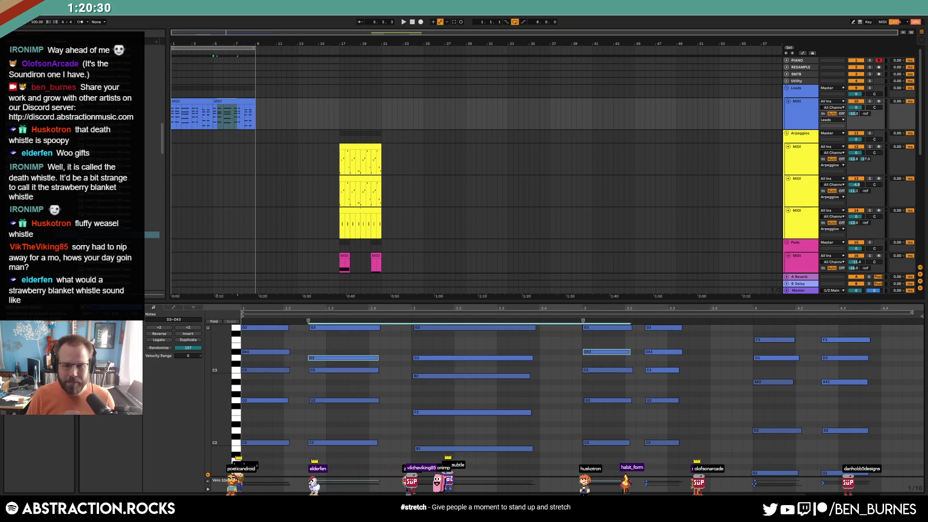
{"action": "left_click", "coordinate": [484, 360]}
{"action": "left_click_drag", "start_coordinate": [654, 355], "coordinate": [658, 362]}
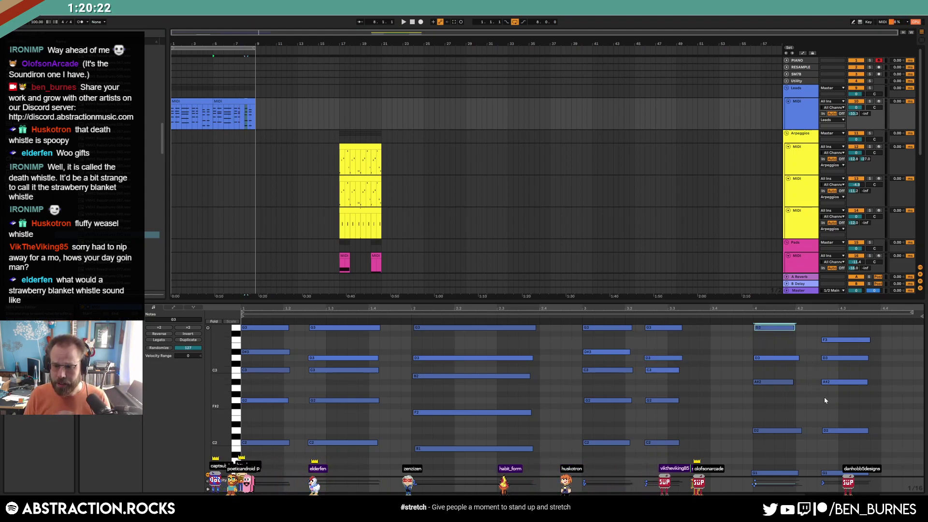
{"action": "left_click_drag", "start_coordinate": [831, 382], "coordinate": [832, 376]}
Duplicate the two chord clips into bars 9 to 16 and extend the loop to sixteen bars
{"action": "left_click", "coordinate": [232, 101], "text": "shift"}
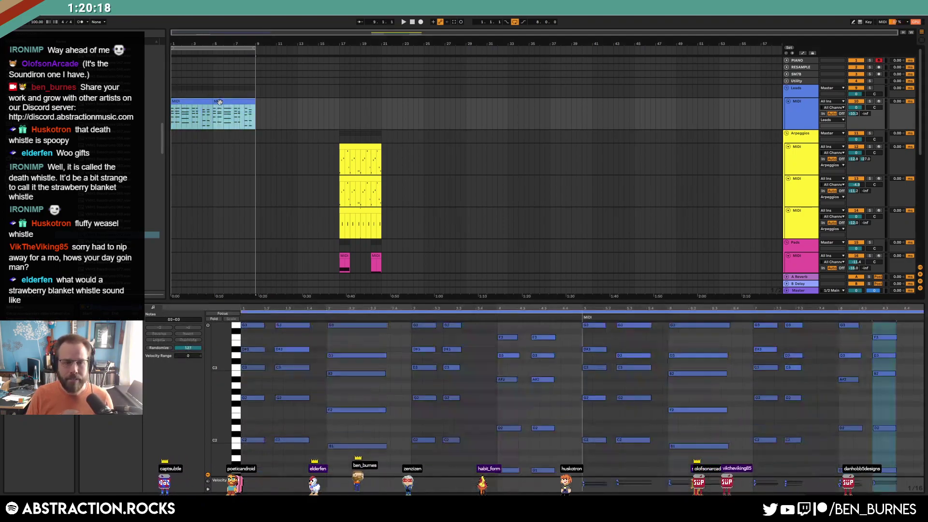
{"action": "key", "text": "ctrl+d"}
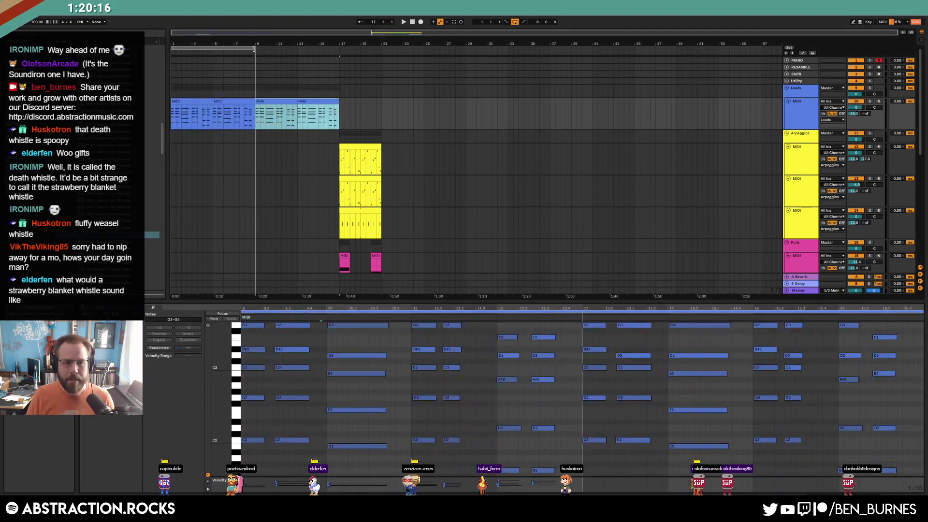
{"action": "left_click", "coordinate": [407, 151]}
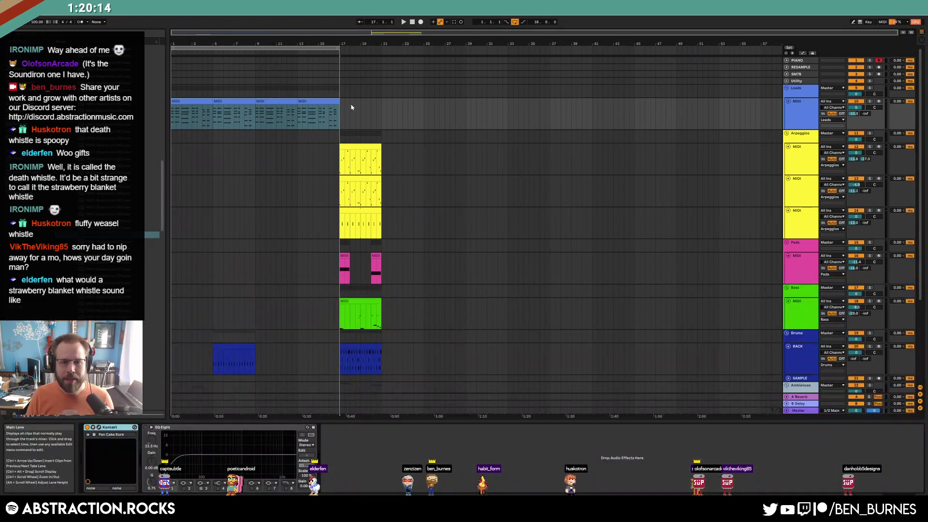
Duplicate the drum clip so the drum part runs from bar 5 through bar 16
{"action": "scroll", "coordinate": [290, 145], "scroll_direction": "down", "scroll_amount": 5}
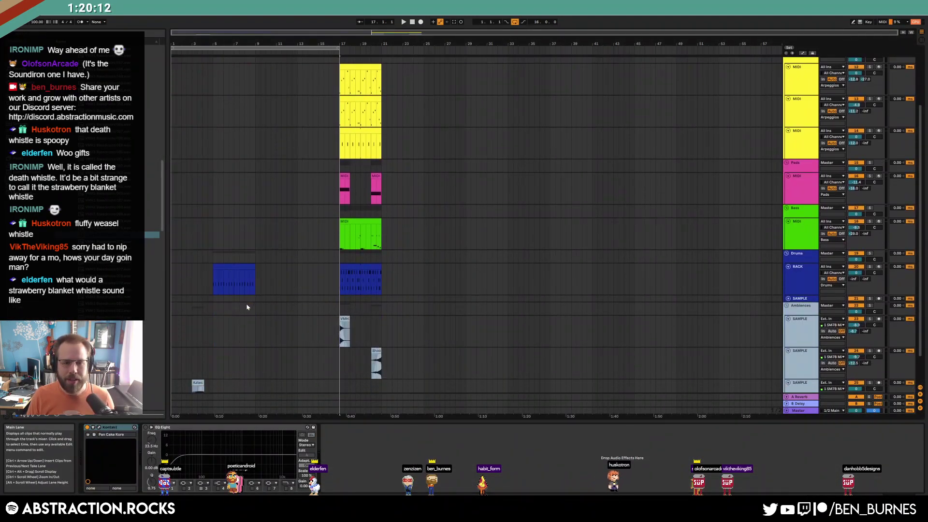
{"action": "left_click", "coordinate": [235, 273]}
{"action": "left_click", "coordinate": [253, 267]}
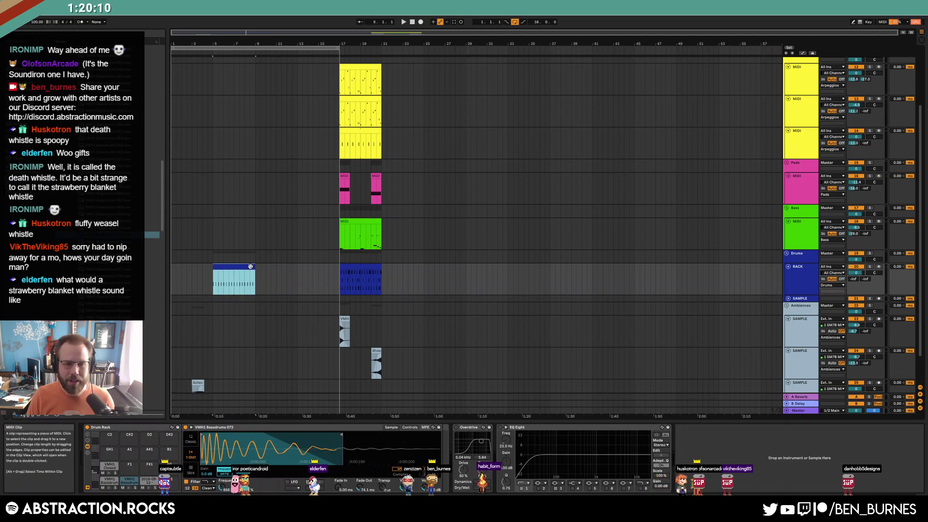
{"action": "key", "text": "ctrl+d"}
{"action": "key", "text": "ctrl+d"}
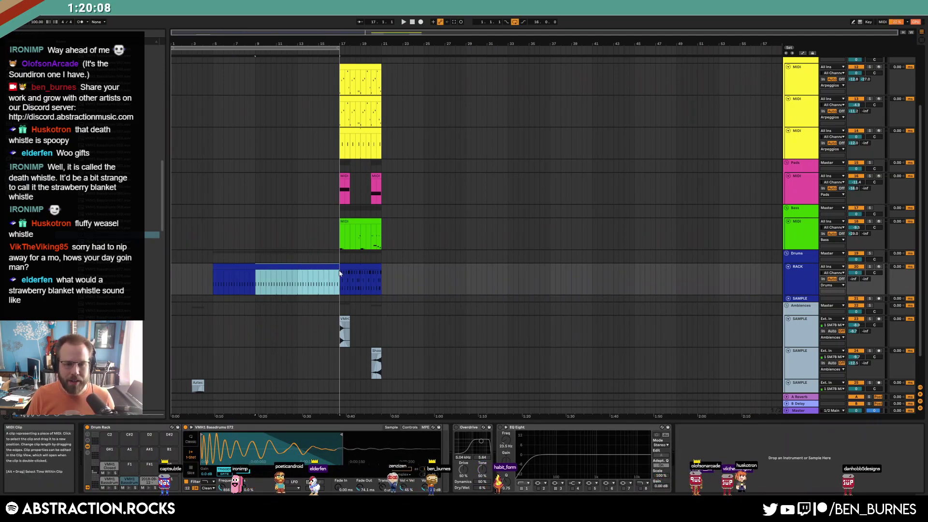
Duplicate the death whistle track's first eight bars into bars 9 to 16
{"action": "scroll", "coordinate": [320, 269], "scroll_direction": "down", "scroll_amount": 2}
{"action": "left_click_drag", "start_coordinate": [255, 361], "coordinate": [171, 369]}
{"action": "key", "text": "ctrl+d"}
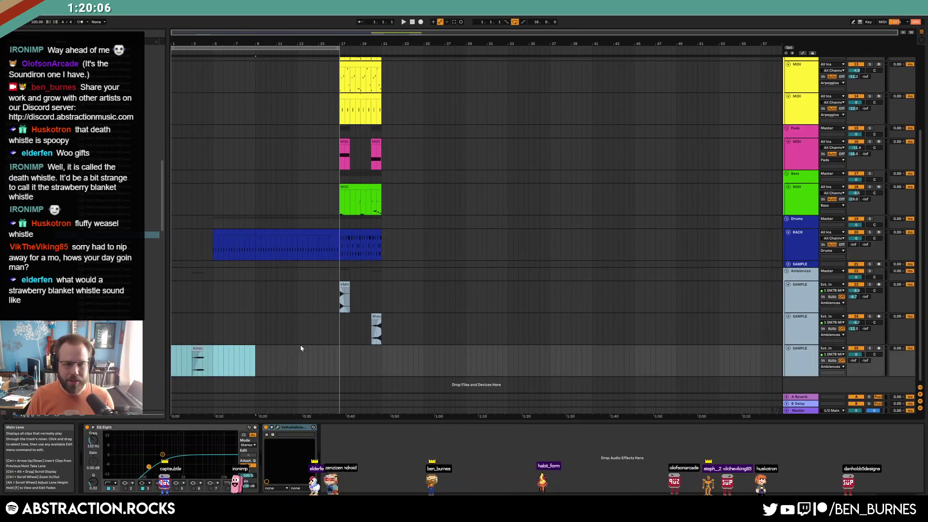
{"action": "left_click", "coordinate": [311, 344]}
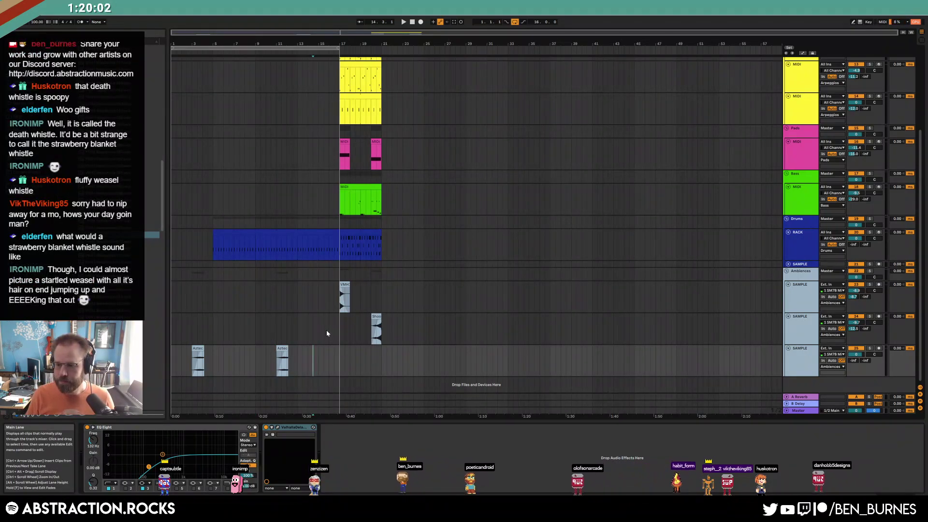
Reactivate the muted VMH1 Closed Hats 071 notes in the drum clip starting at bar 9 and audition that section
{"action": "double_click", "coordinate": [259, 238]}
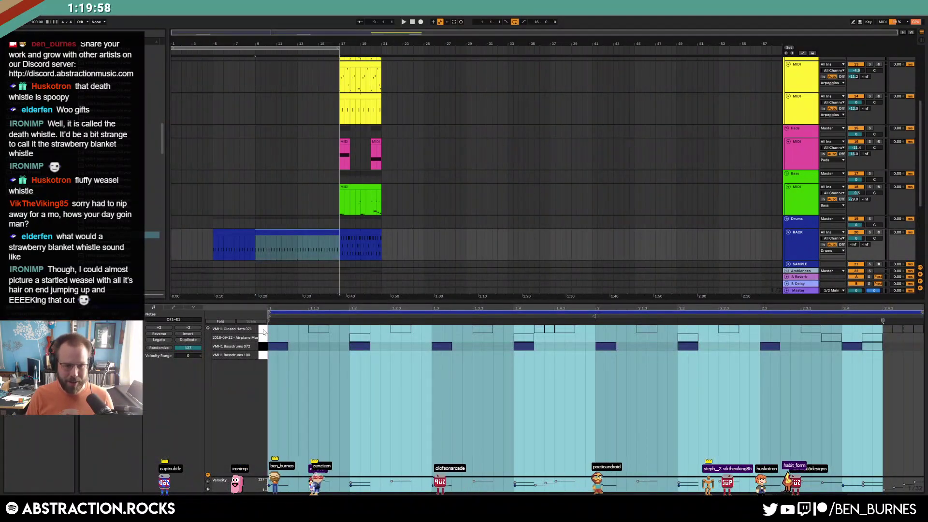
{"action": "left_click", "coordinate": [503, 339]}
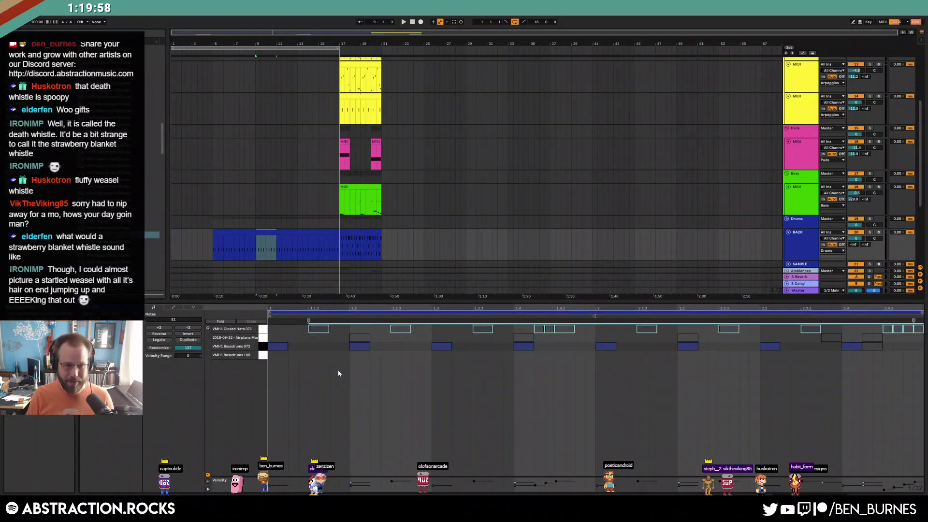
{"action": "left_click", "coordinate": [539, 329]}
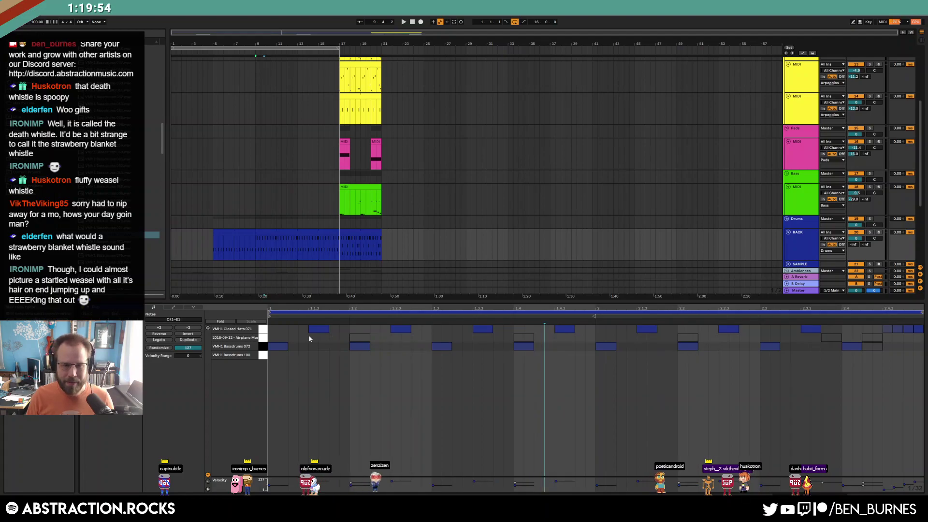
{"action": "left_click", "coordinate": [263, 329]}
{"action": "key", "text": "Tab"}
{"action": "key", "text": "Tab"}
{"action": "left_click", "coordinate": [389, 238]}
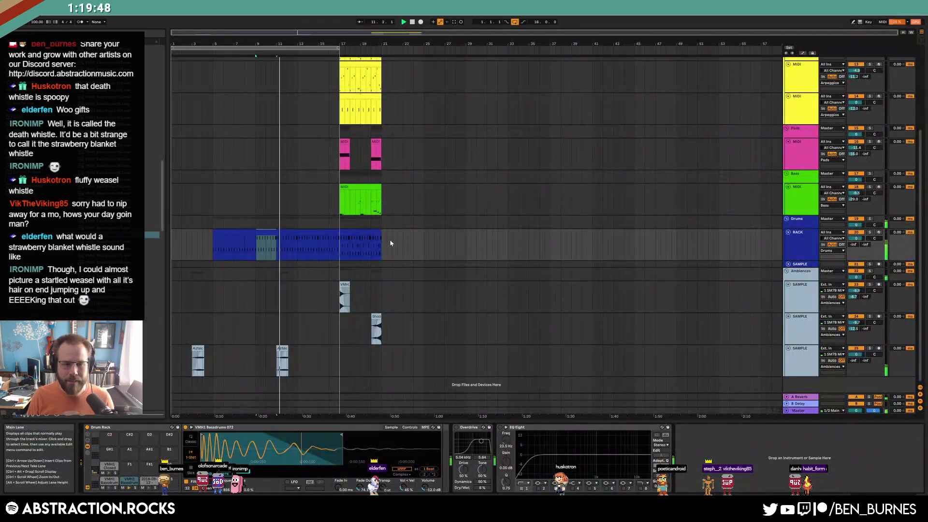
{"action": "scroll", "coordinate": [391, 251], "scroll_direction": "up", "scroll_amount": 5}
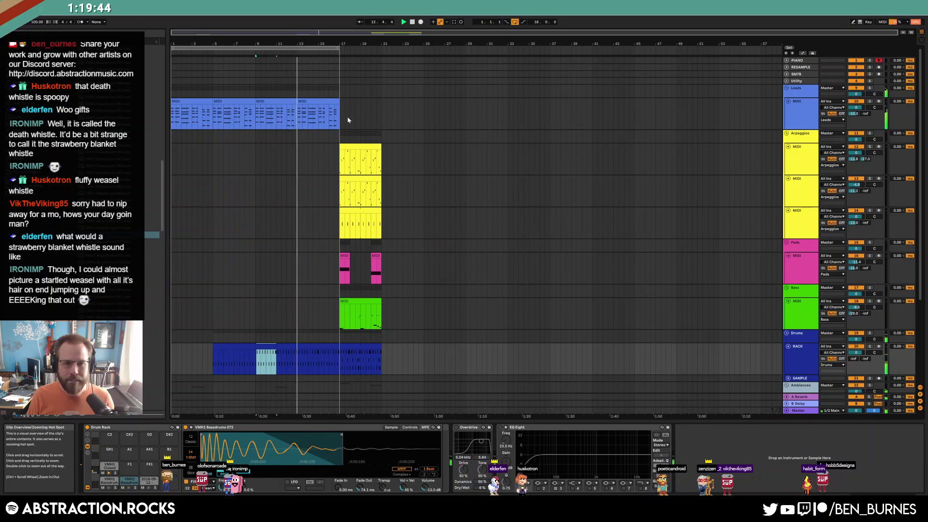
Copy the first arpeggio clip at bar 17 into bars 13 to 16 on the same track
{"action": "left_click", "coordinate": [346, 145]}
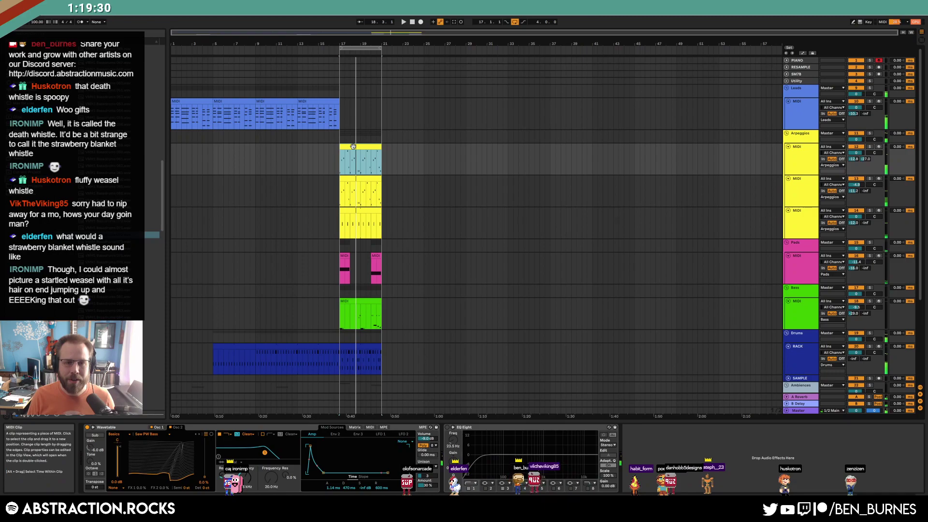
{"action": "left_click", "coordinate": [300, 160]}
{"action": "key", "text": "ctrl+v"}
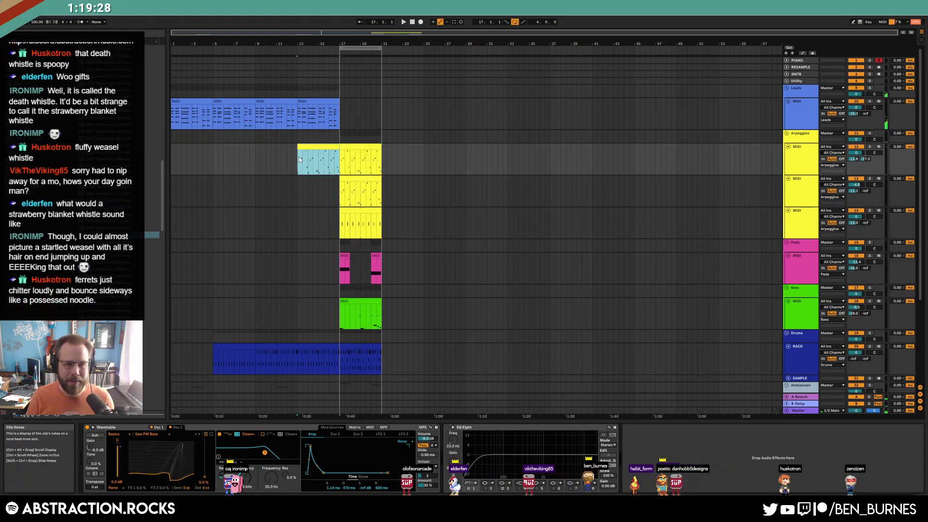
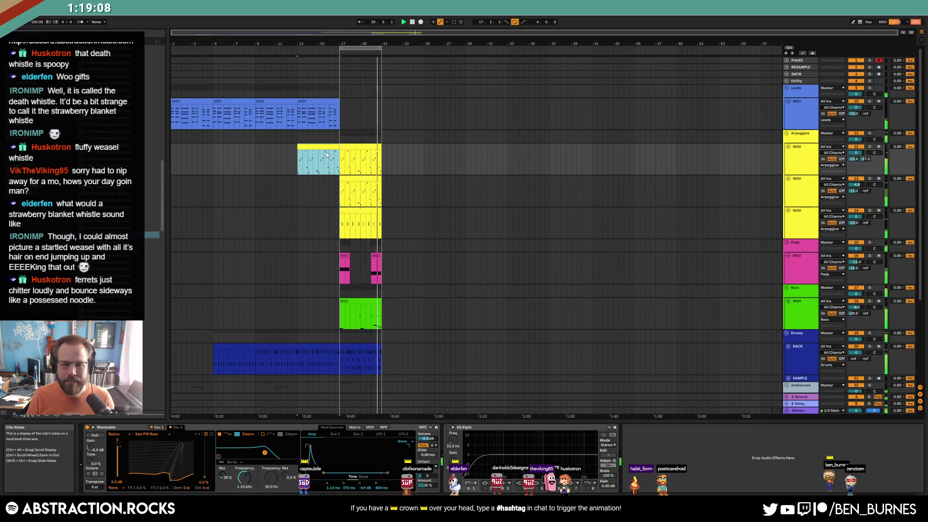
Lower the volumes of the three arpeggio tracks and reduce the reverb sends on the first two during playback
{"action": "left_click_drag", "start_coordinate": [855, 184], "coordinate": [856, 198]}
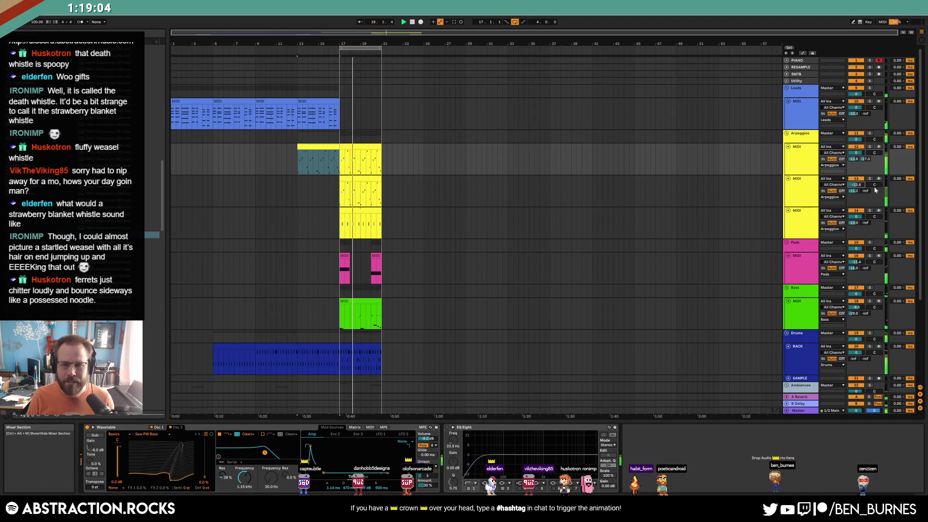
{"action": "left_click_drag", "start_coordinate": [855, 185], "coordinate": [855, 181]}
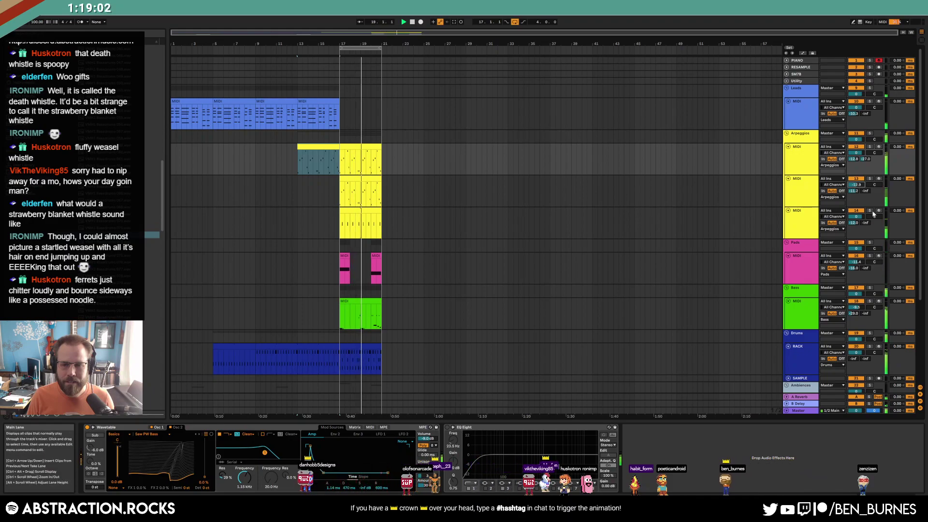
{"action": "left_click_drag", "start_coordinate": [856, 217], "coordinate": [857, 220]}
{"action": "mouse_move", "coordinate": [857, 152]}
{"action": "left_mouse_down"}
{"action": "mouse_move", "coordinate": [854, 167]}
{"action": "mouse_move", "coordinate": [853, 155]}
{"action": "left_mouse_up"}
{"action": "left_click", "coordinate": [808, 166]}
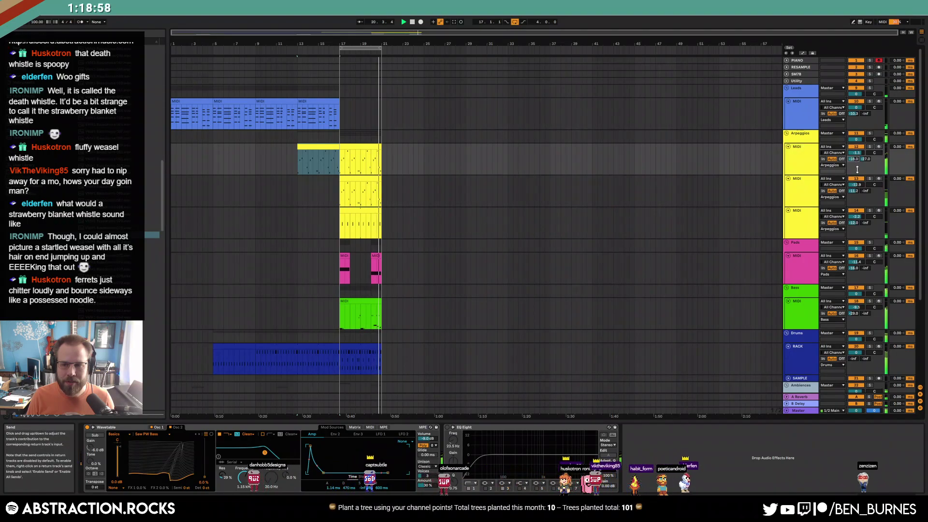
{"action": "left_click_drag", "start_coordinate": [853, 190], "coordinate": [854, 195]}
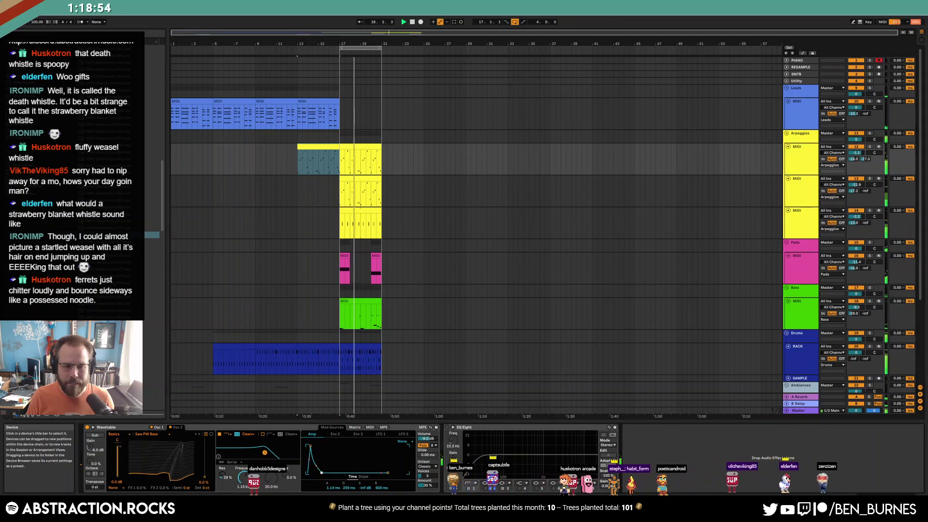
{"action": "left_click", "coordinate": [806, 224]}
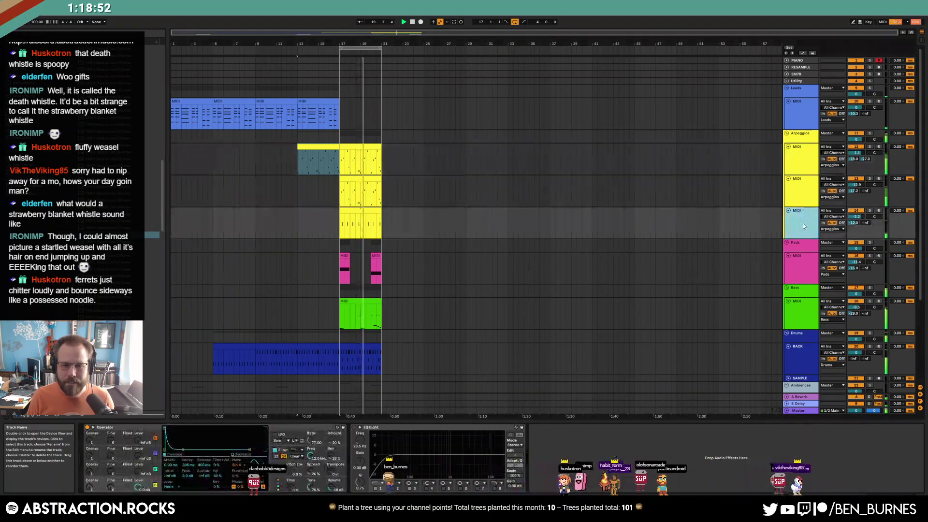
Delete the copied arpeggio clip from bars 13 to 16
{"action": "scroll", "coordinate": [687, 221], "scroll_direction": "down", "scroll_amount": 3}
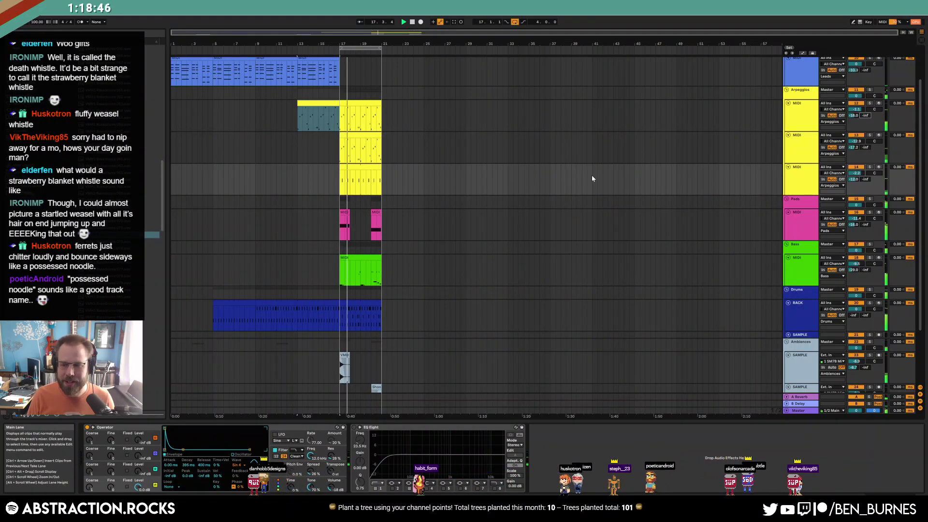
{"action": "left_click", "coordinate": [338, 127]}
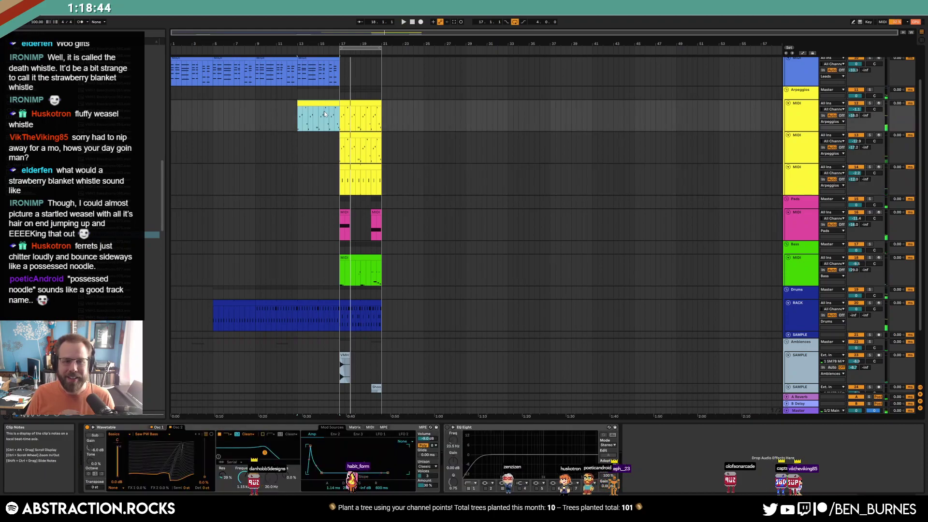
{"action": "scroll", "coordinate": [287, 201], "scroll_direction": "down", "scroll_amount": 2}
{"action": "scroll", "coordinate": [288, 202], "scroll_direction": "up", "scroll_amount": 3}
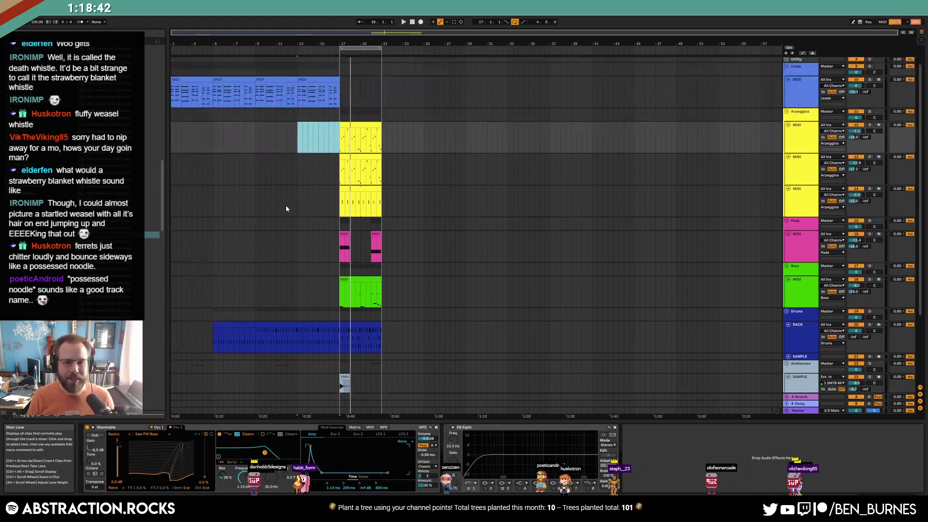
Clear bars 9 to 16 on the lead chord and drum rack tracks, and audition the remaining intro
{"action": "key", "text": "Up"}
{"action": "key", "text": "Up"}
{"action": "left_click", "coordinate": [283, 100], "text": "shift"}
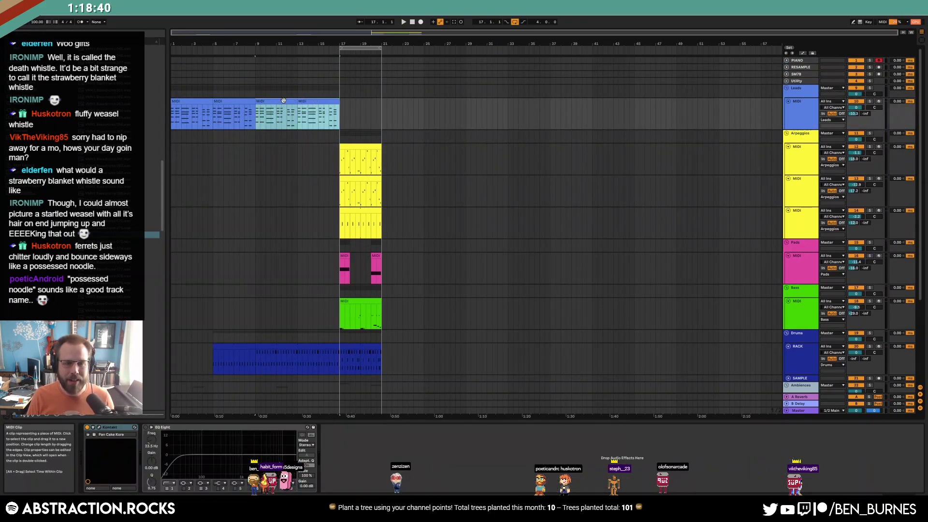
{"action": "key", "text": "Delete"}
{"action": "left_click", "coordinate": [281, 345]}
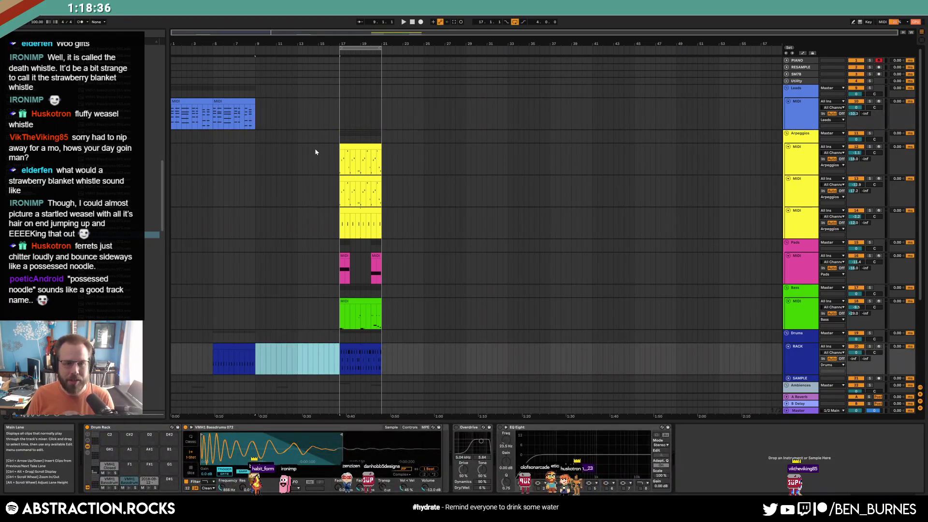
{"action": "left_click", "coordinate": [412, 22]}
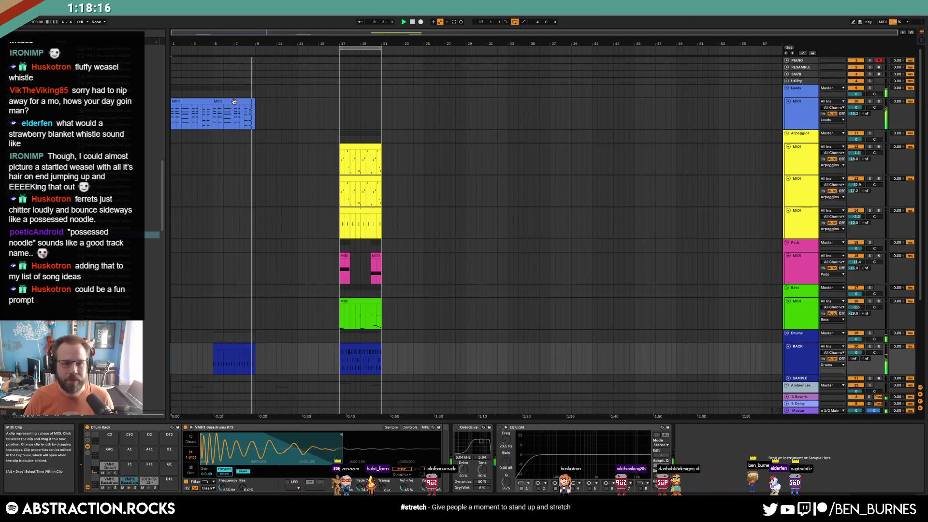
Consolidate the two lead chord clips into one eight-bar clip and nudge the second chord of bars 4 and 8 slightly earlier
{"action": "double_click", "coordinate": [238, 101]}
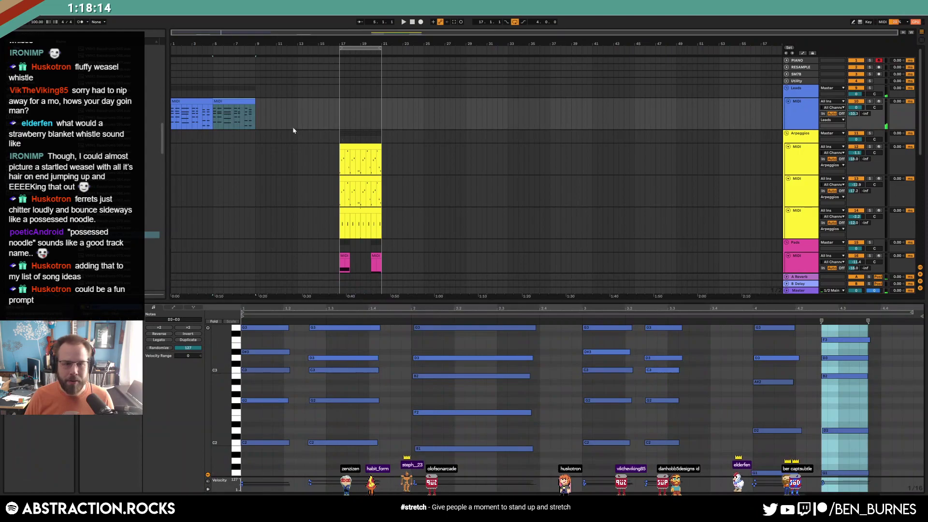
{"action": "left_click", "coordinate": [203, 100], "text": "shift"}
{"action": "key", "text": "ctrl+j"}
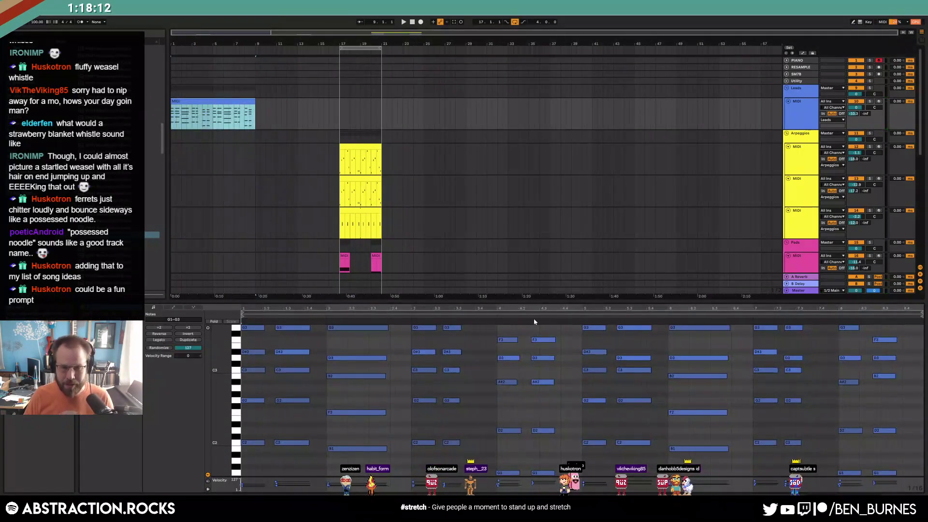
{"action": "left_click", "coordinate": [547, 334]}
{"action": "left_click", "coordinate": [879, 337]}
{"action": "left_click", "coordinate": [576, 423]}
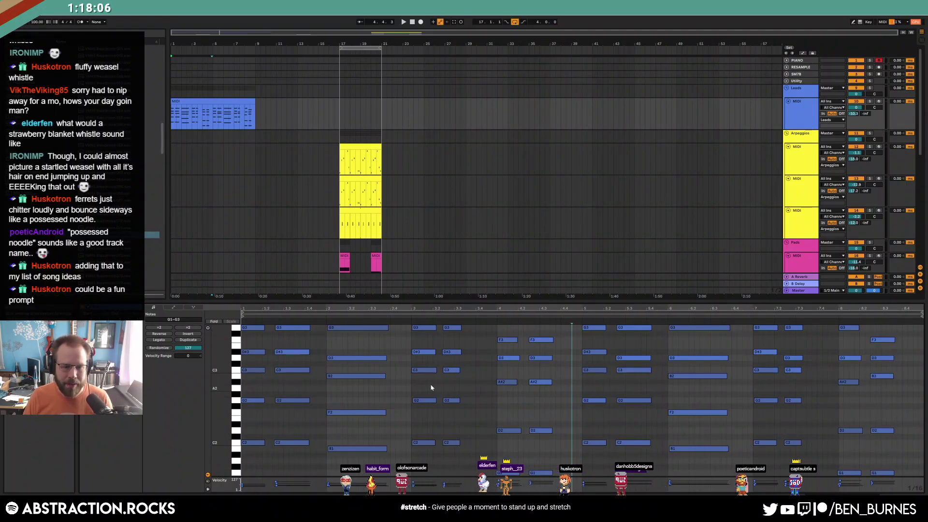
Delete the death whistle copy from bars 9 to 16
{"action": "key", "text": "shift+Tab"}
{"action": "scroll", "coordinate": [356, 279], "scroll_direction": "down", "scroll_amount": 3}
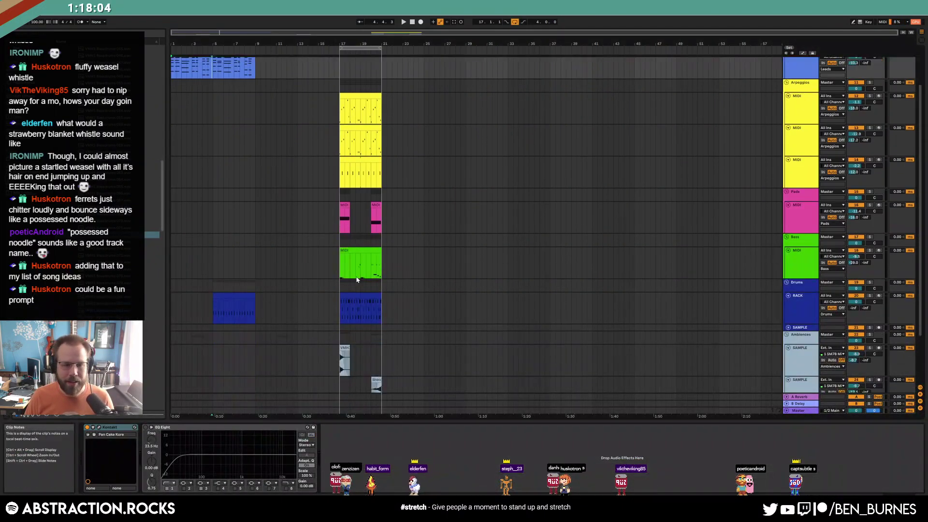
{"action": "scroll", "coordinate": [356, 279], "scroll_direction": "down", "scroll_amount": 4}
{"action": "left_click_drag", "start_coordinate": [258, 360], "coordinate": [339, 366]}
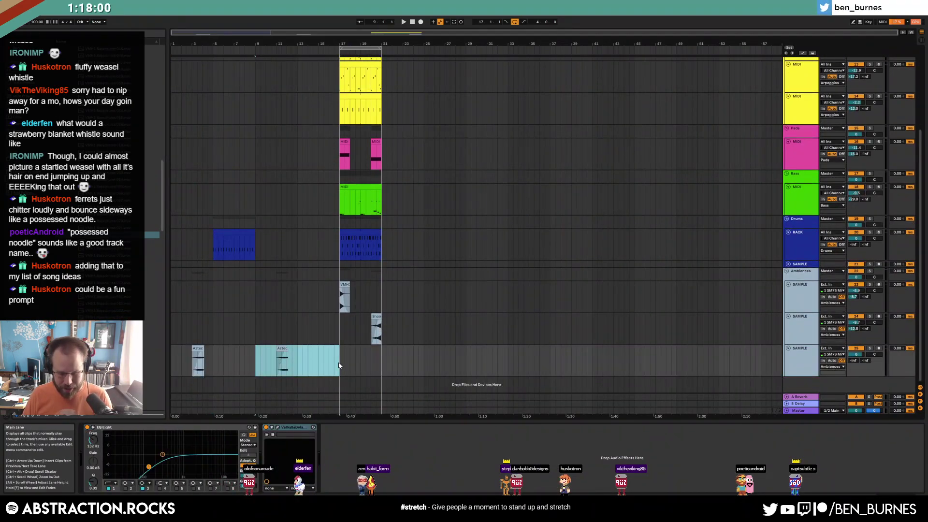
{"action": "scroll", "coordinate": [290, 328], "scroll_direction": "up", "scroll_amount": 7}
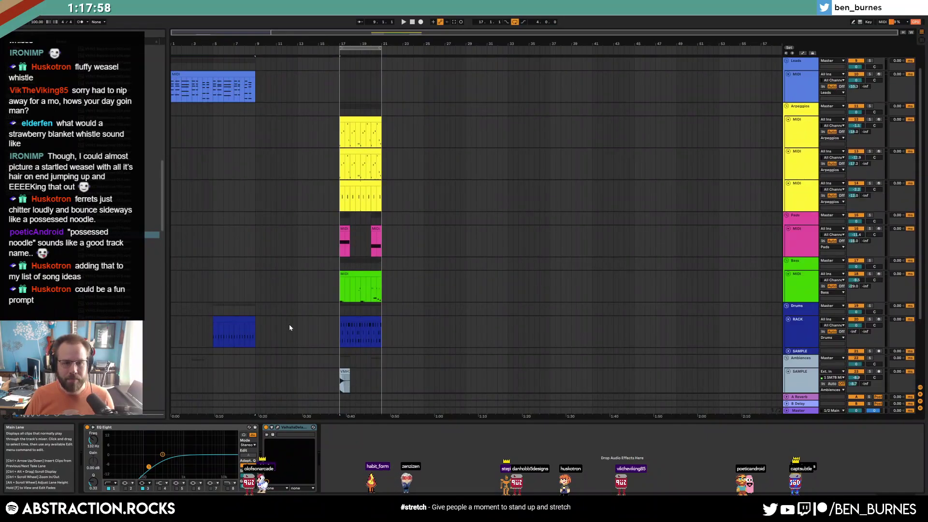
Duplicate the consolidated chord clip into bars 9 to 16 and play it back
{"action": "left_click", "coordinate": [254, 99]}
{"action": "key", "text": "ctrl+d"}
{"action": "key", "text": "space"}
Extend the chord clip through bar 16 and nudge the second chord of bars 1, 5 and 7 slightly earlier
{"action": "double_click", "coordinate": [259, 108]}
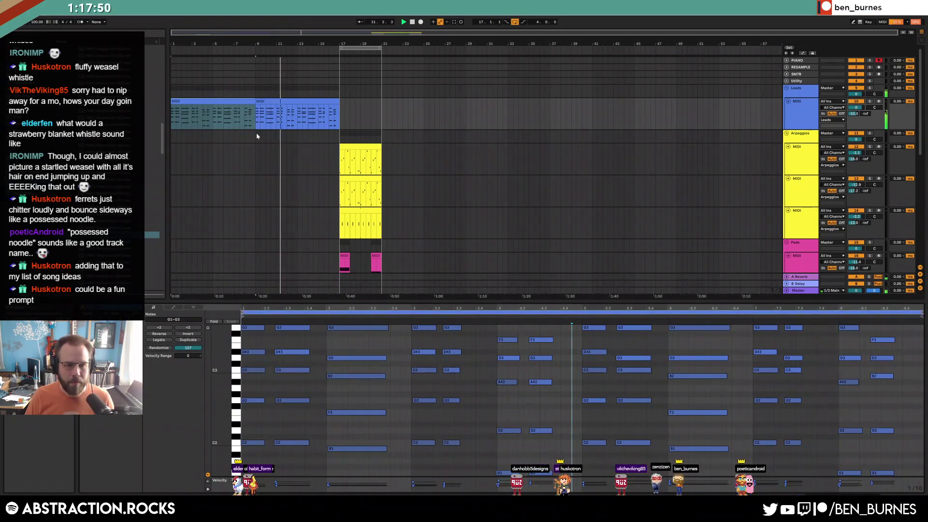
{"action": "left_click_drag", "start_coordinate": [254, 101], "coordinate": [340, 109]}
{"action": "left_click_drag", "start_coordinate": [294, 464], "coordinate": [290, 251]}
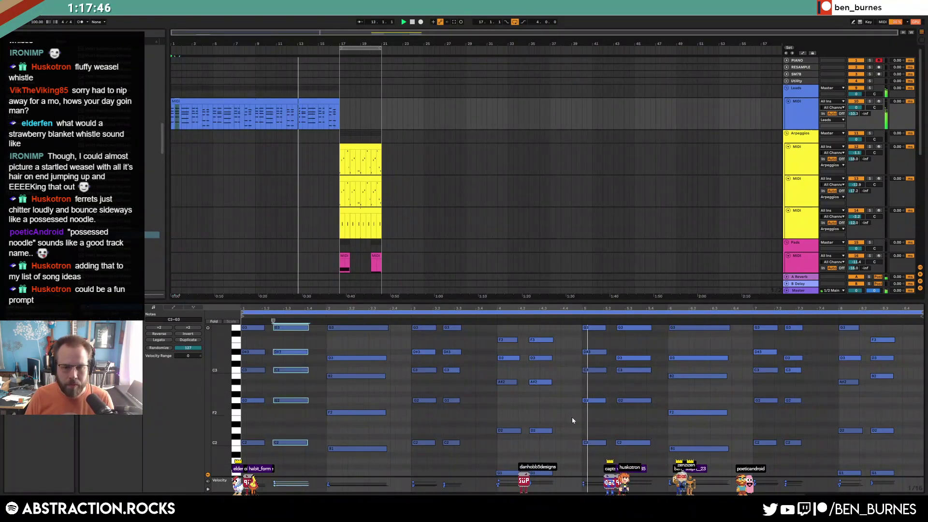
{"action": "left_click_drag", "start_coordinate": [614, 320], "coordinate": [653, 319]}
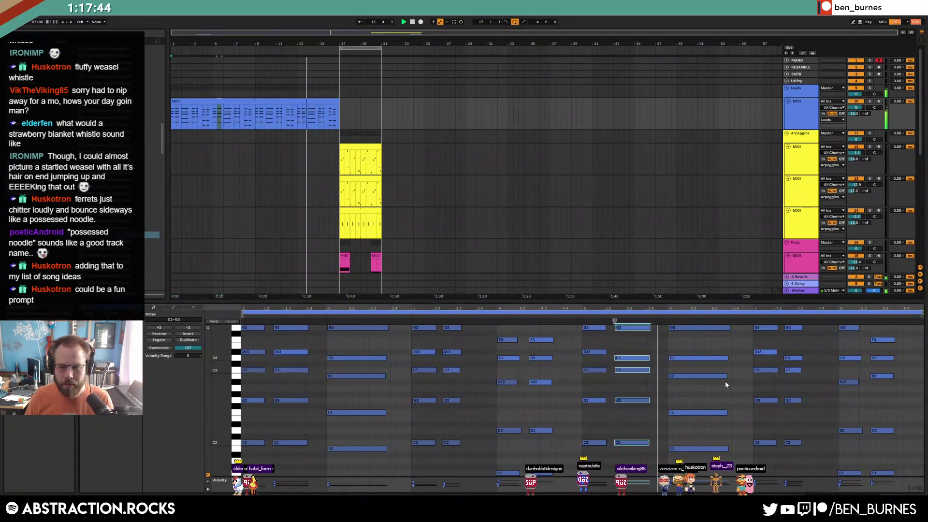
{"action": "left_click_drag", "start_coordinate": [784, 321], "coordinate": [804, 321]}
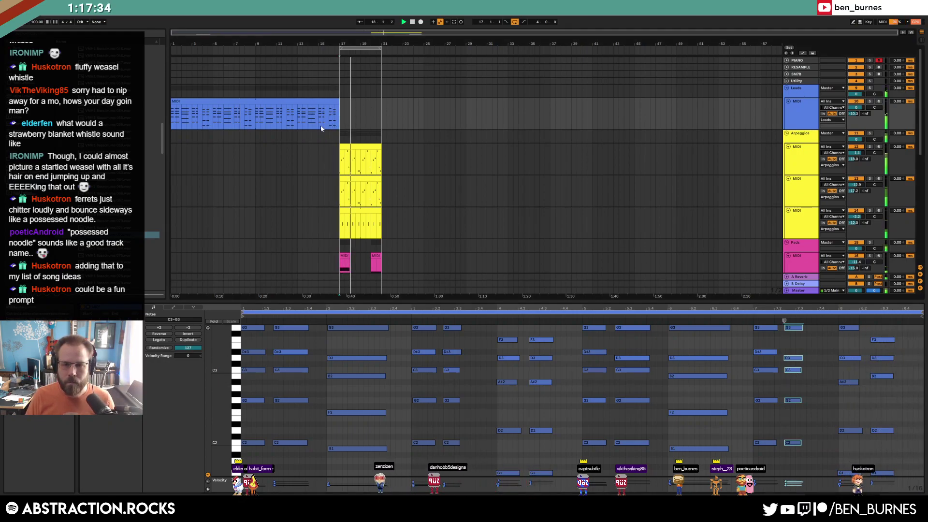
Move all tracks' clips from bars 17 to 20 so the section starts at bar 33
{"action": "left_click", "coordinate": [345, 144]}
{"action": "scroll", "coordinate": [338, 187], "scroll_direction": "down", "scroll_amount": 5}
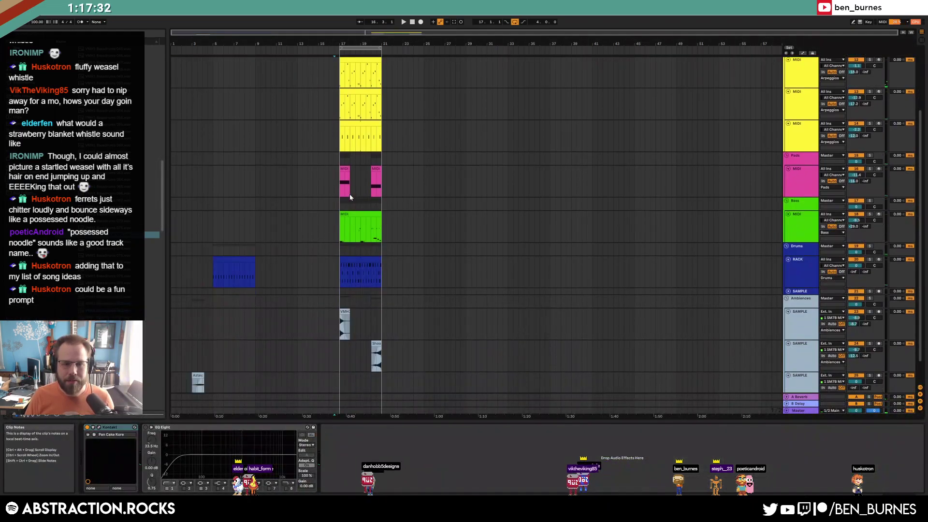
{"action": "left_click", "coordinate": [232, 259]}
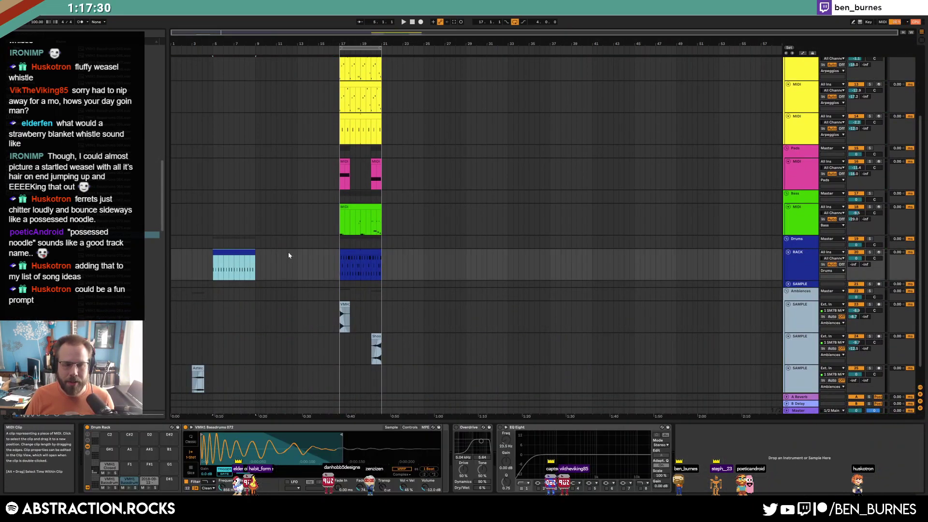
{"action": "left_click_drag", "start_coordinate": [354, 83], "coordinate": [340, 389]}
{"action": "scroll", "coordinate": [373, 143], "scroll_direction": "up", "scroll_amount": 3}
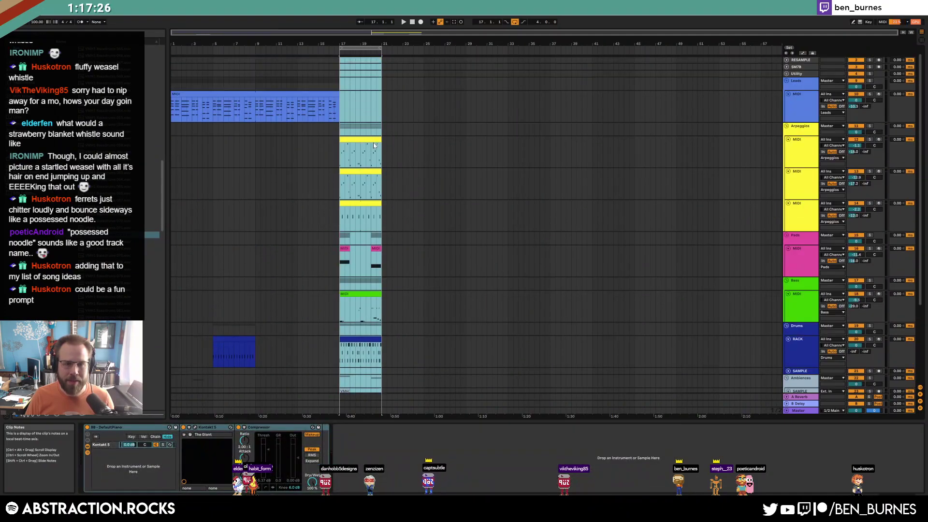
{"action": "left_click_drag", "start_coordinate": [359, 141], "coordinate": [528, 145]}
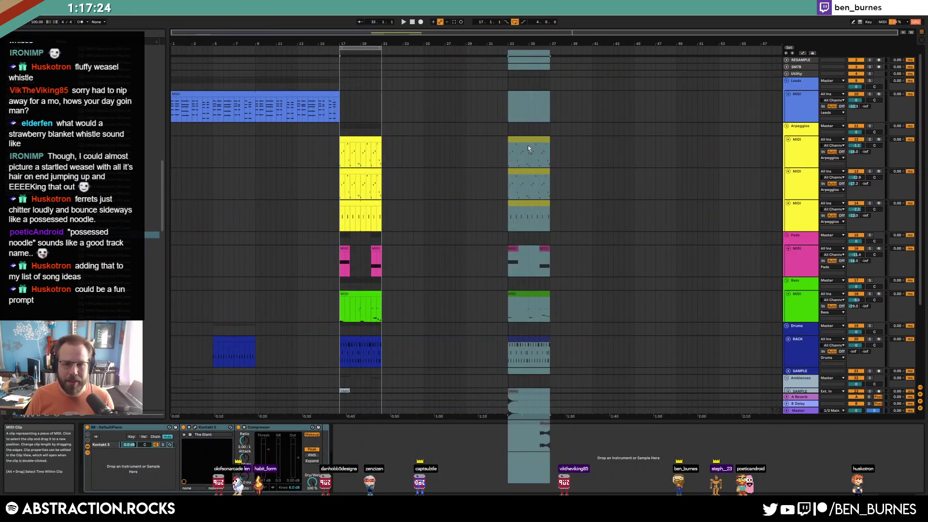
{"action": "left_click", "coordinate": [376, 157]}
Extend the drum clip that starts at bar 5 through bar 16
{"action": "left_click", "coordinate": [297, 96]}
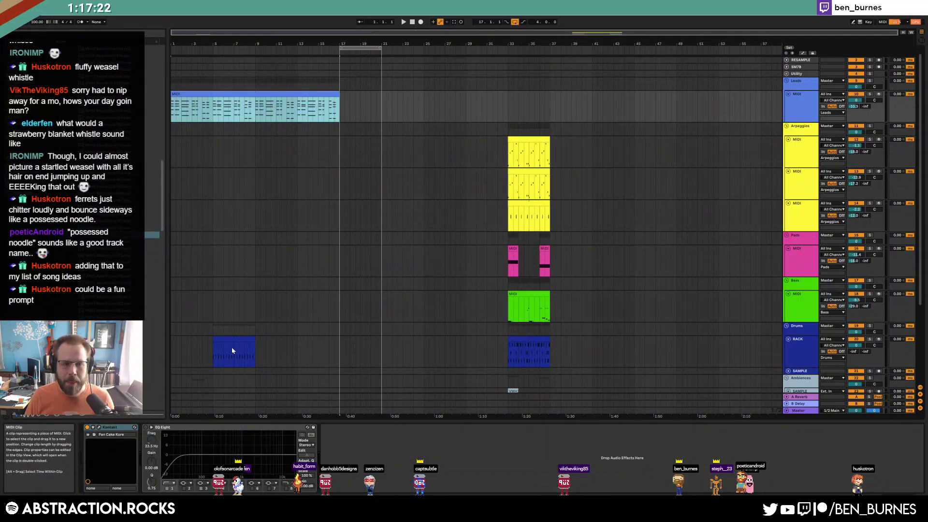
{"action": "left_click", "coordinate": [250, 338]}
{"action": "left_click_drag", "start_coordinate": [255, 340], "coordinate": [326, 341]}
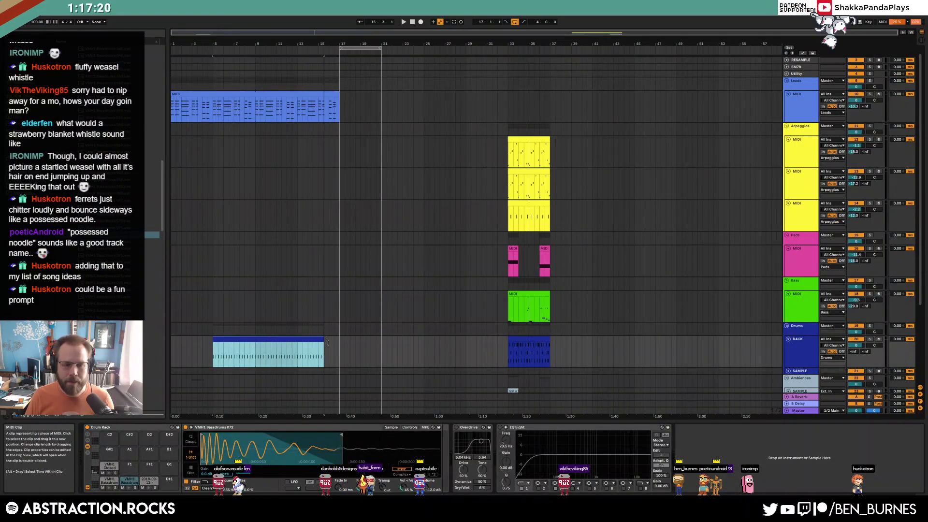
Duplicate the first eight bars of the death whistle track into bars 9 to 16
{"action": "left_click", "coordinate": [322, 269]}
{"action": "scroll", "coordinate": [321, 274], "scroll_direction": "down", "scroll_amount": 5}
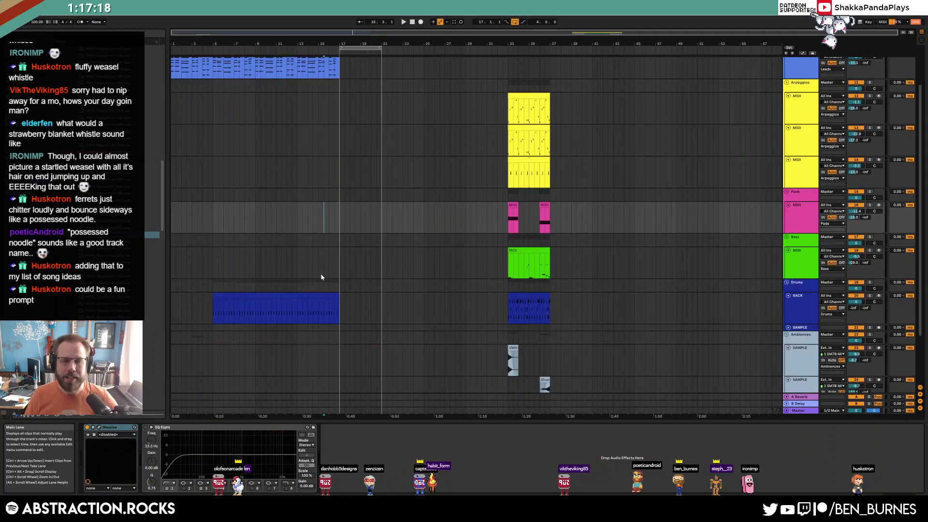
{"action": "left_click_drag", "start_coordinate": [256, 356], "coordinate": [171, 362]}
{"action": "key", "text": "ctrl+d"}
{"action": "left_click", "coordinate": [257, 362]}
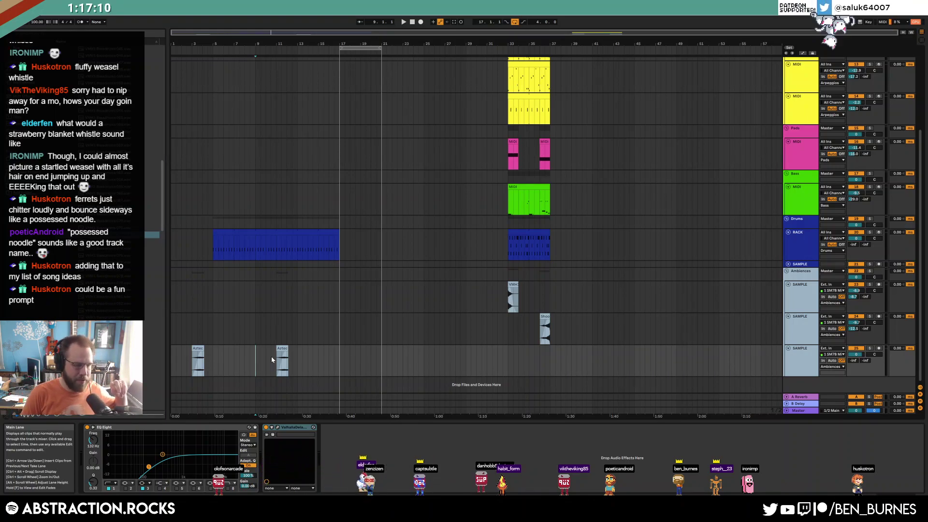
Open the Sample Crate folder, listen to the Zuko's Beautiful Vocalisations sample, and return to the arrangement
{"action": "key", "text": "Home"}
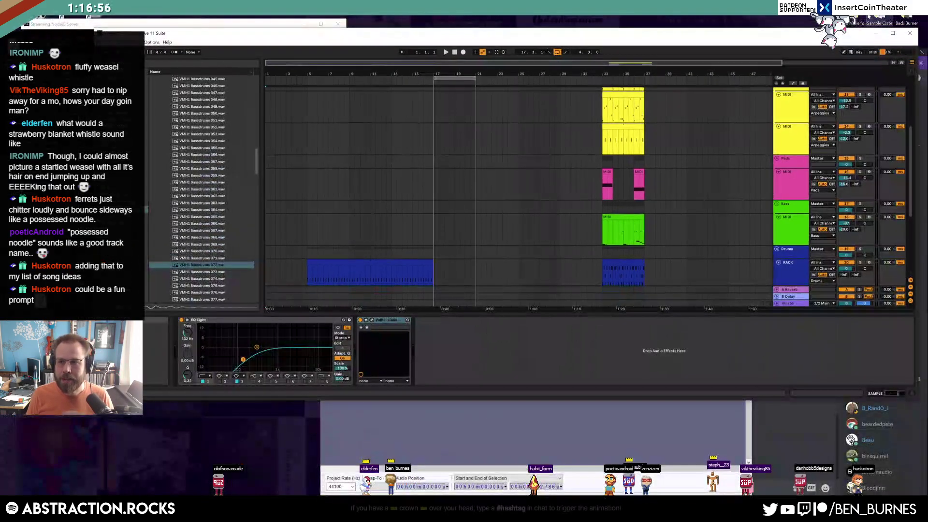
{"action": "left_click", "coordinate": [879, 23]}
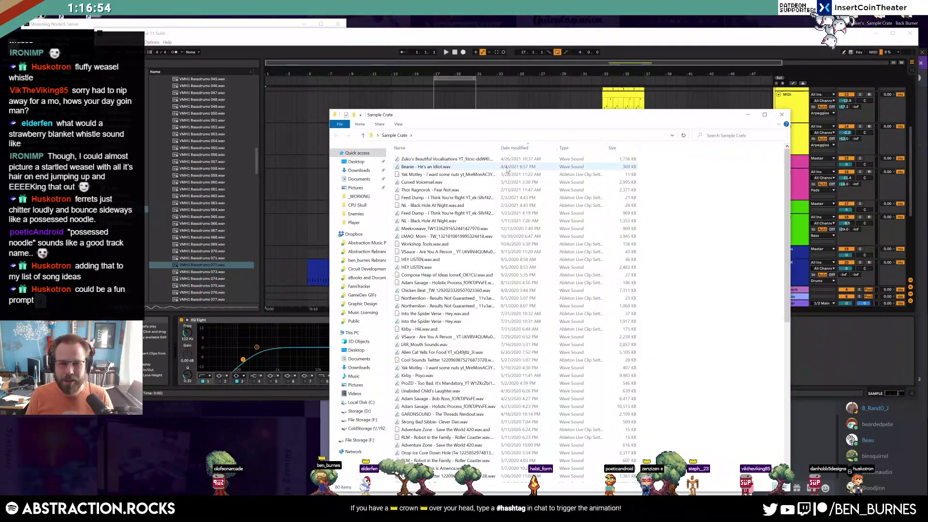
{"action": "left_click", "coordinate": [441, 160]}
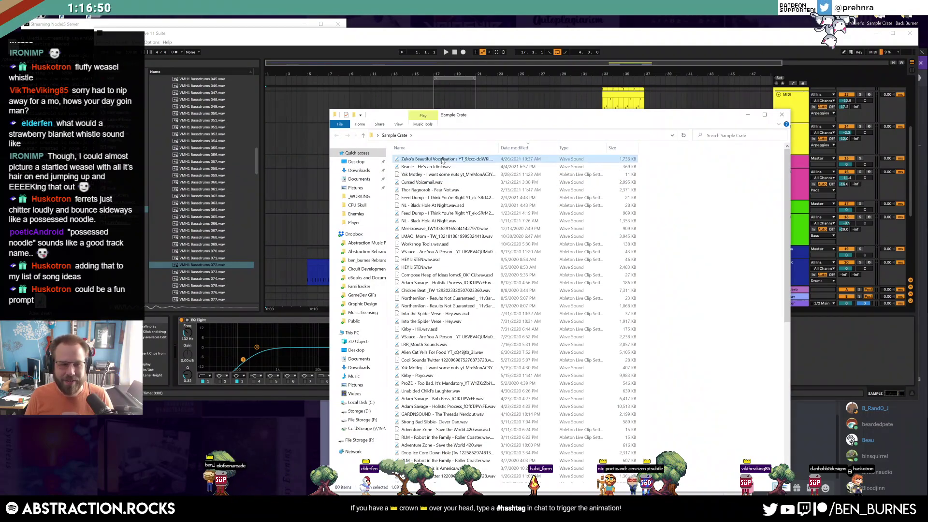
{"action": "double_click", "coordinate": [442, 160]}
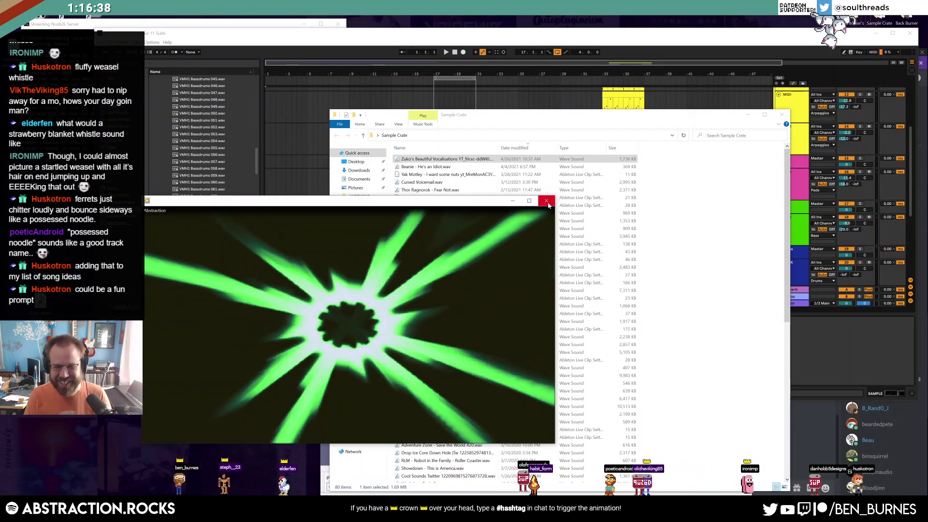
{"action": "left_click", "coordinate": [546, 201]}
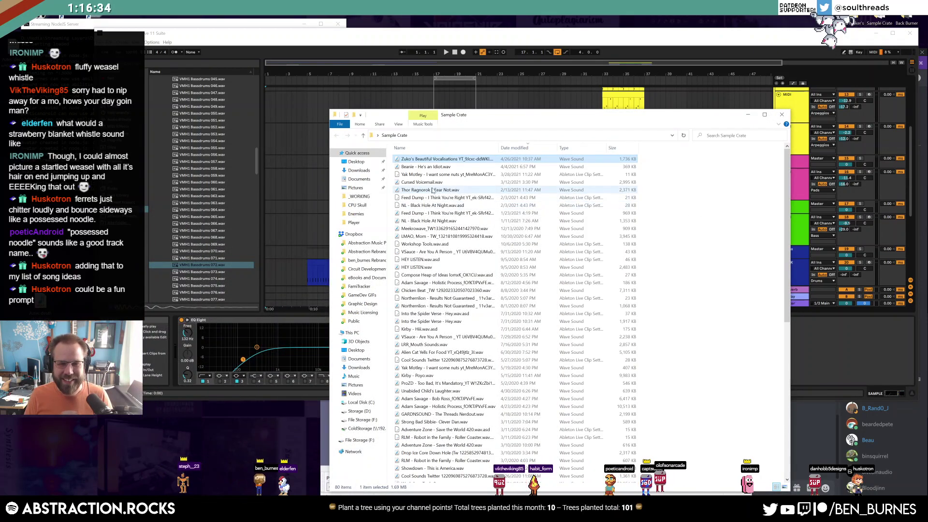
{"action": "double_click", "coordinate": [408, 33]}
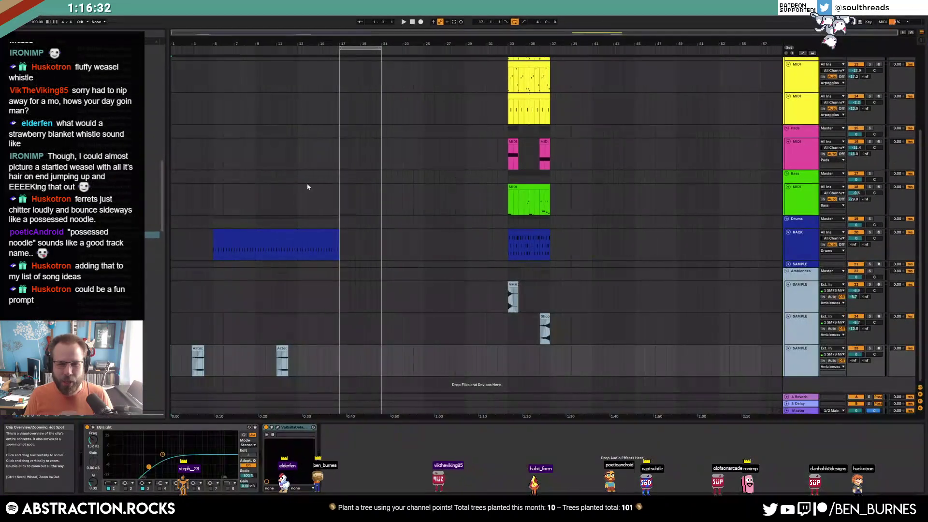
Play the intro and copy the bass clip from bar 33 to bar 9, duplicating it to fill bars 9 to 16
{"action": "left_click", "coordinate": [404, 22]}
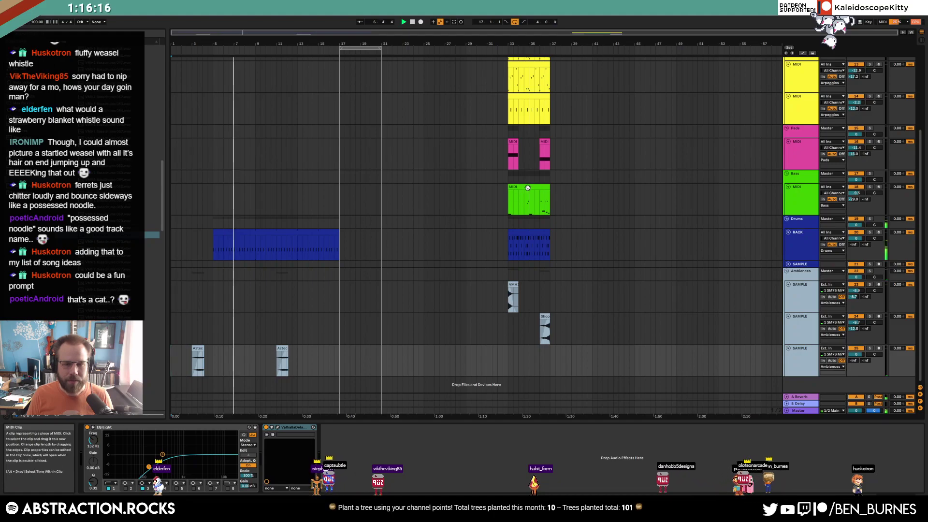
{"action": "left_click_drag", "start_coordinate": [526, 194], "coordinate": [274, 195]}
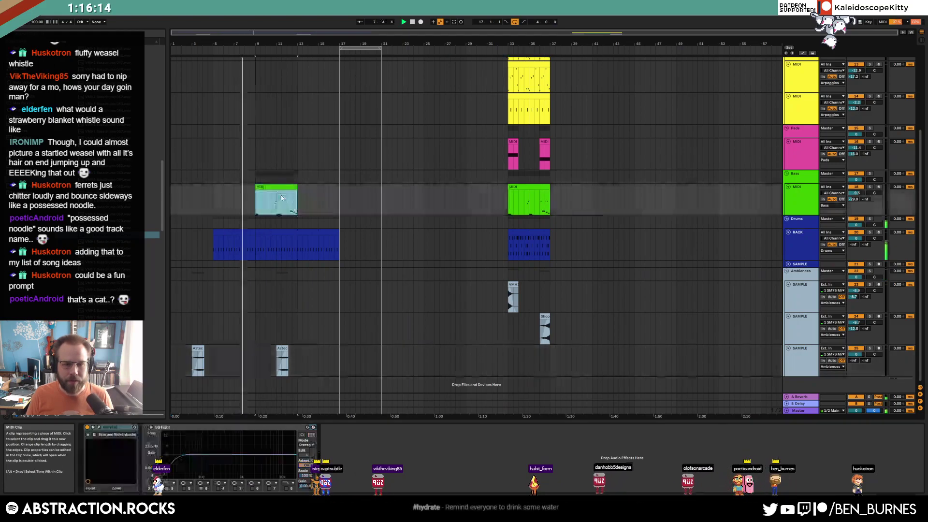
{"action": "key", "text": "ctrl+d"}
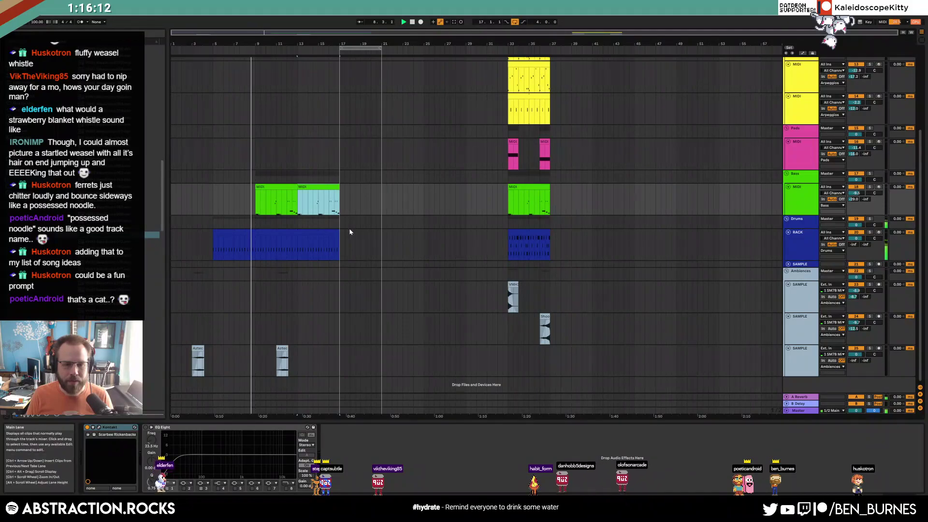
Split the chord clip at bar 9 and open the notes of its second half
{"action": "scroll", "coordinate": [353, 236], "scroll_direction": "up", "scroll_amount": 5}
{"action": "left_click_drag", "start_coordinate": [256, 99], "coordinate": [339, 97]}
{"action": "key", "text": "ctrl+e"}
{"action": "double_click", "coordinate": [305, 83]}
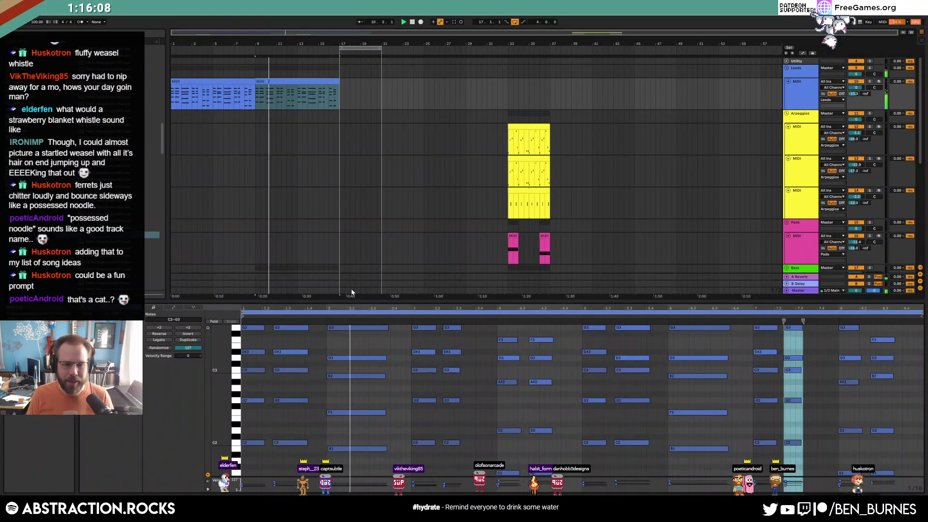
{"action": "left_click", "coordinate": [399, 382]}
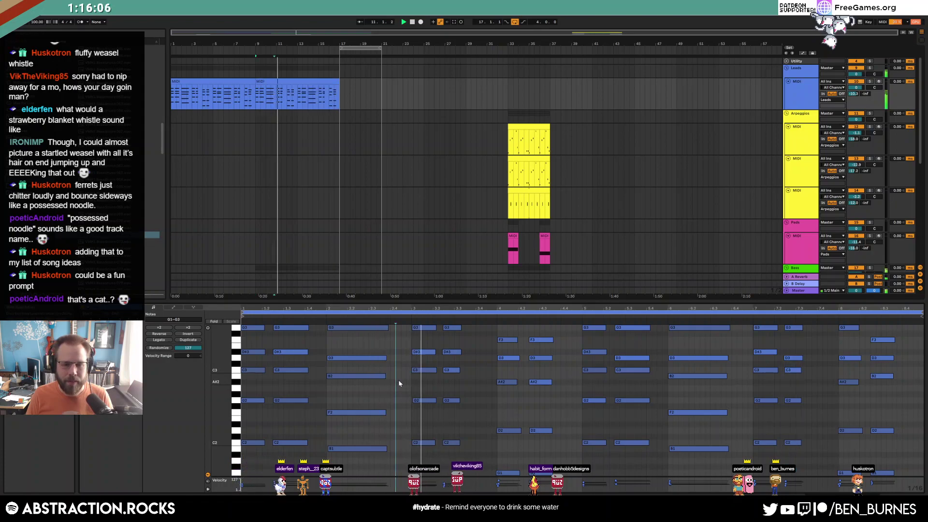
In the bass clip at bar 9, delete the fourth bar's C3 notes except the one just before beat 2
{"action": "scroll", "coordinate": [311, 174], "scroll_direction": "down", "scroll_amount": 4}
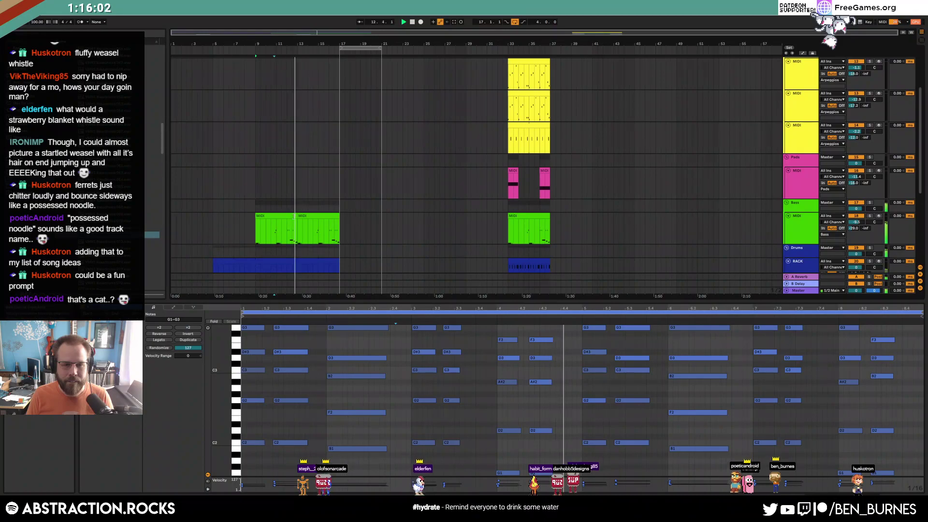
{"action": "left_click", "coordinate": [293, 217]}
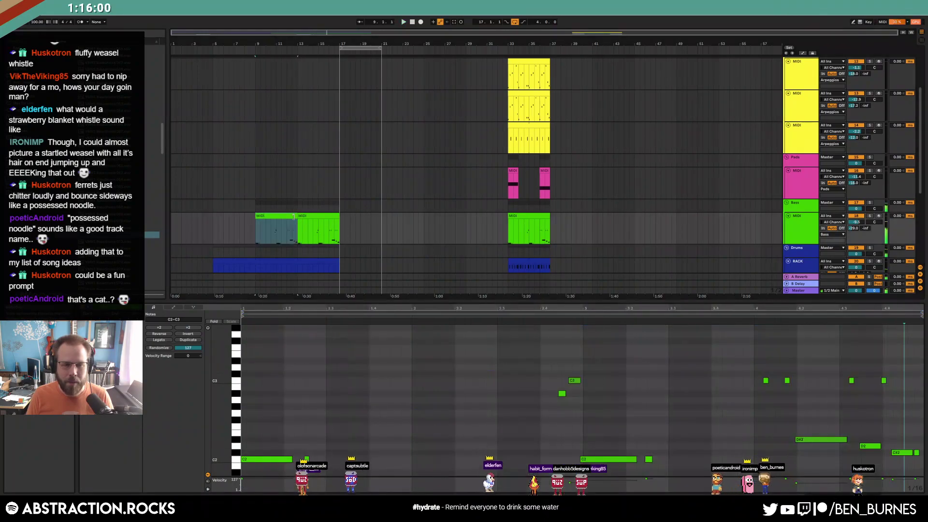
{"action": "key", "text": "Delete"}
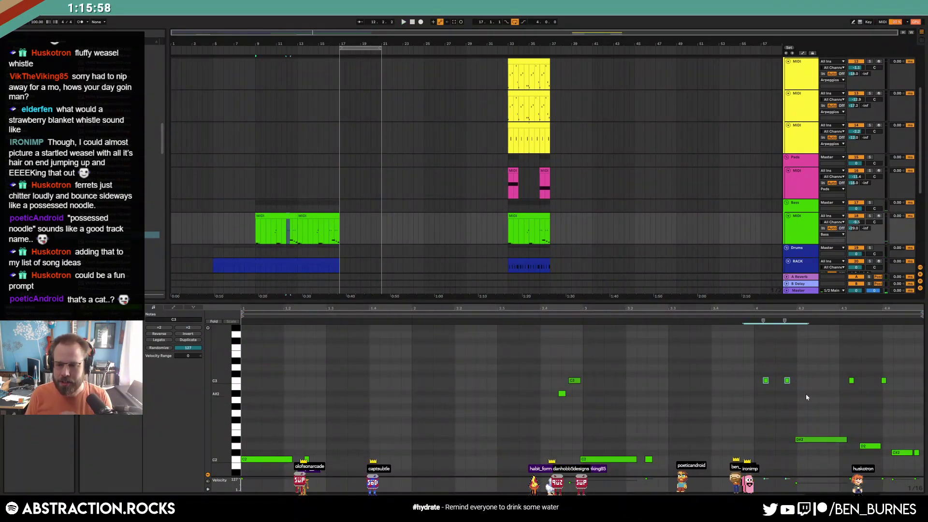
{"action": "left_click_drag", "start_coordinate": [829, 368], "coordinate": [902, 401]}
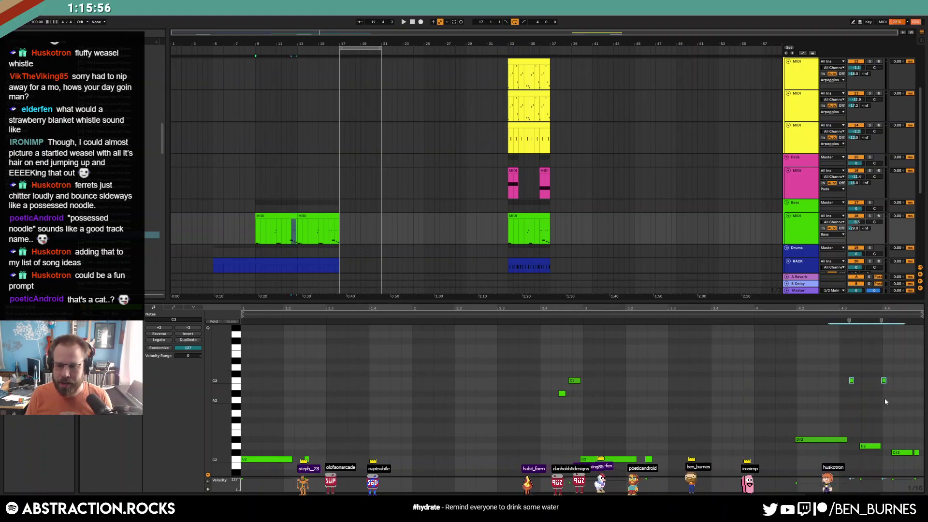
{"action": "double_click", "coordinate": [787, 380]}
{"action": "key", "text": "Delete"}
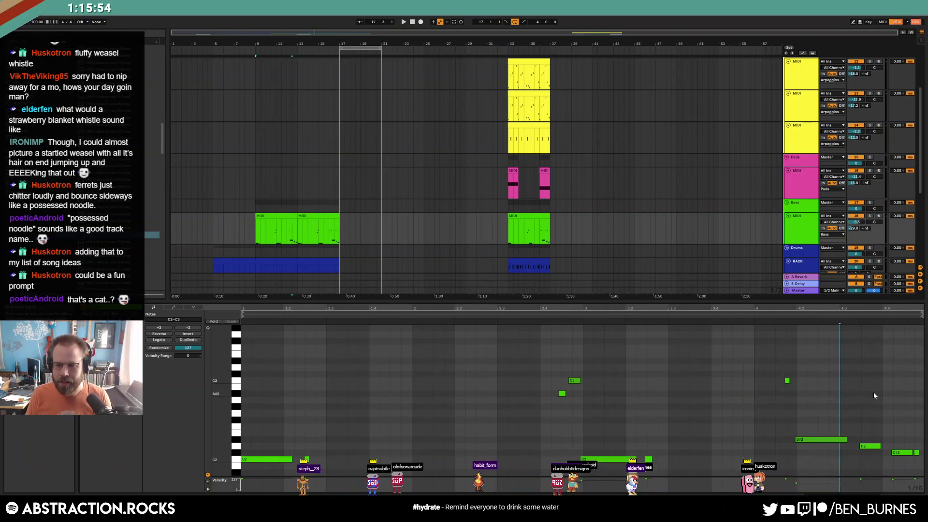
Play the intro and extend the edited bass clip from bar 9 through bar 16, replacing the second copy
{"action": "key", "text": "space"}
{"action": "left_click", "coordinate": [274, 222]}
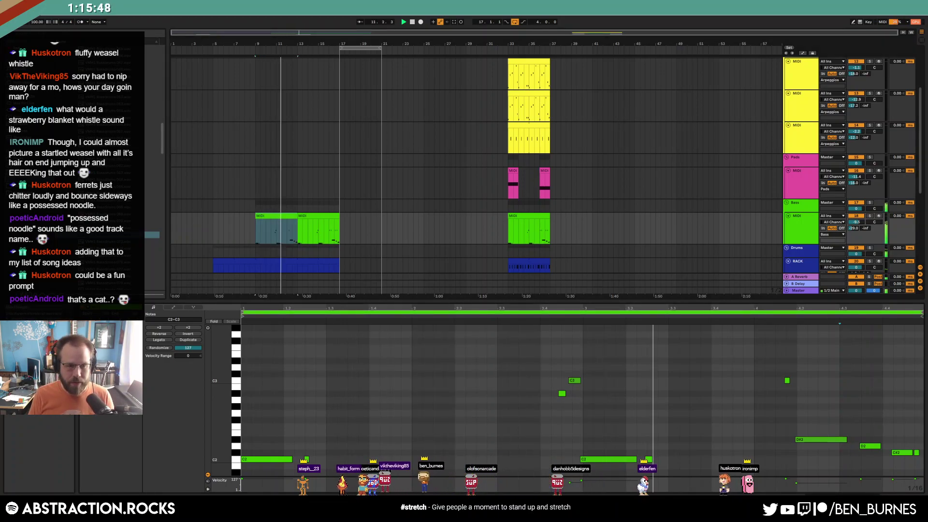
{"action": "left_click_drag", "start_coordinate": [296, 215], "coordinate": [340, 215]}
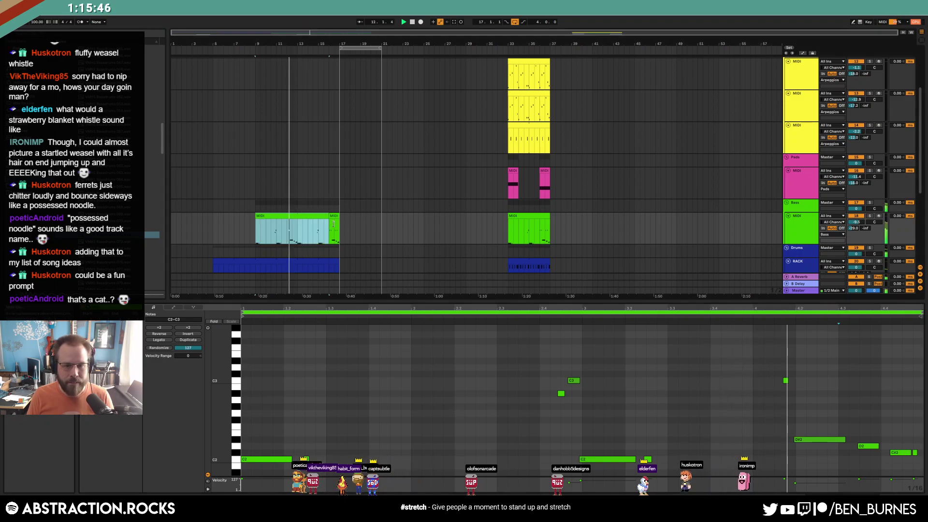
Add an A#1 note an eighth long at the start of the bass clip's fourth bar
{"action": "scroll", "coordinate": [720, 394], "scroll_direction": "down", "scroll_amount": 3}
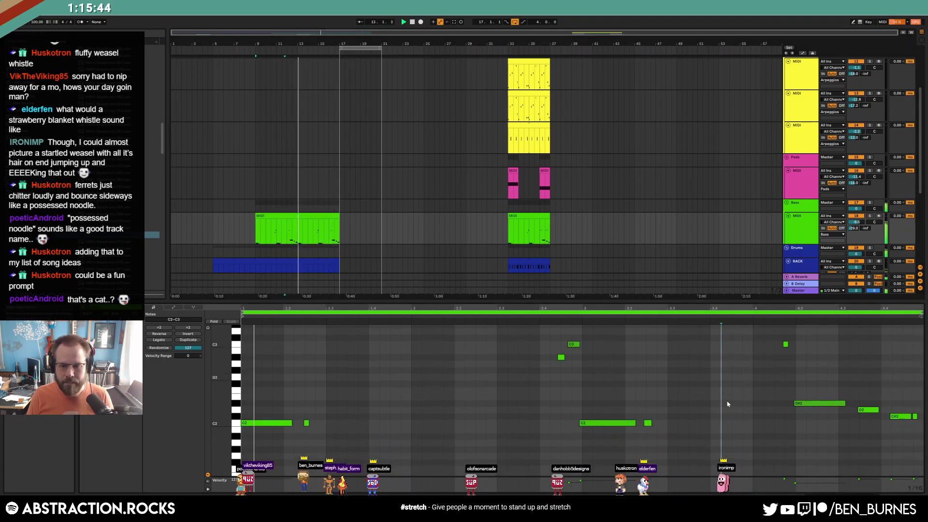
{"action": "double_click", "coordinate": [757, 414]}
{"action": "key", "text": "shift+Right"}
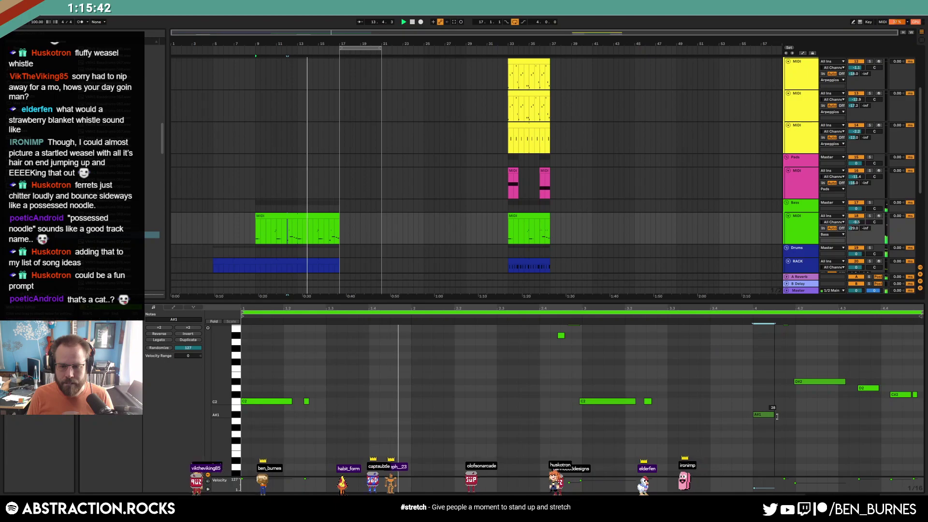
Try starting the A#1 note a sixteenth later and shortening its end
{"action": "key", "text": "Right"}
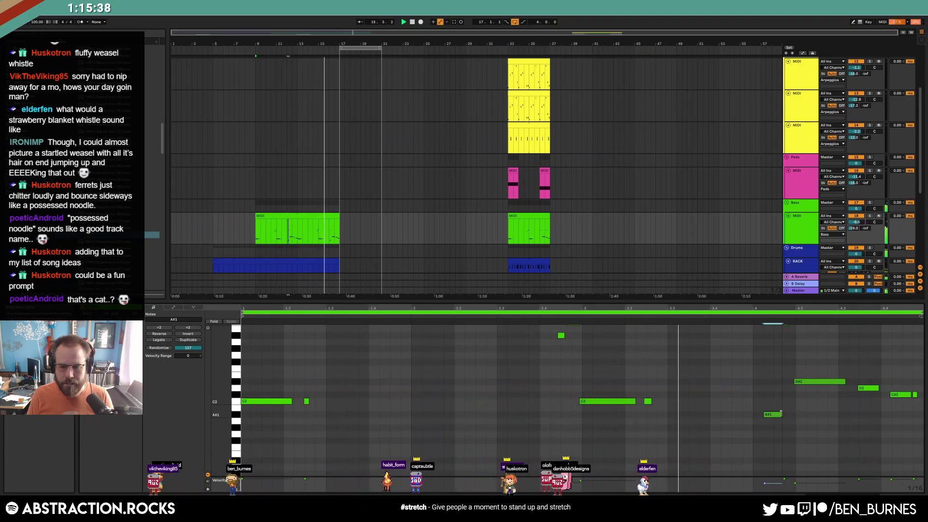
{"action": "left_click_drag", "start_coordinate": [784, 414], "coordinate": [778, 414]}
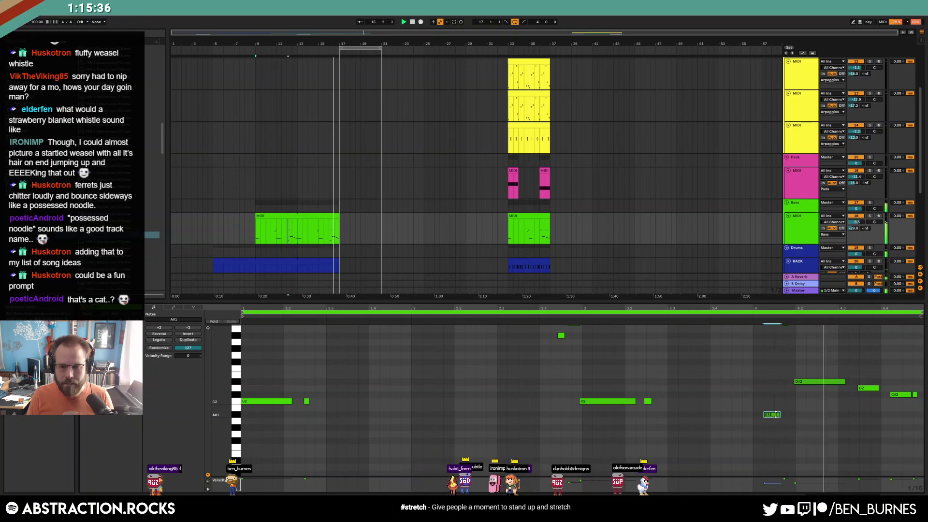
{"action": "left_click", "coordinate": [764, 414]}
{"action": "left_click_drag", "start_coordinate": [769, 414], "coordinate": [774, 414]}
{"action": "left_click", "coordinate": [686, 315]}
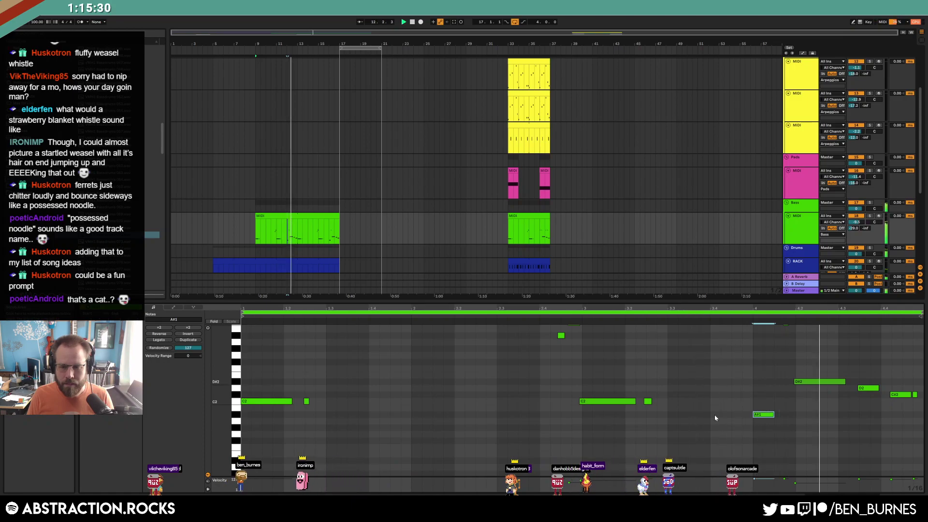
Shorten the A#1 note, add a second short A#1 a sixteenth after it, and stop playback
{"action": "left_click_drag", "start_coordinate": [773, 414], "coordinate": [760, 414]}
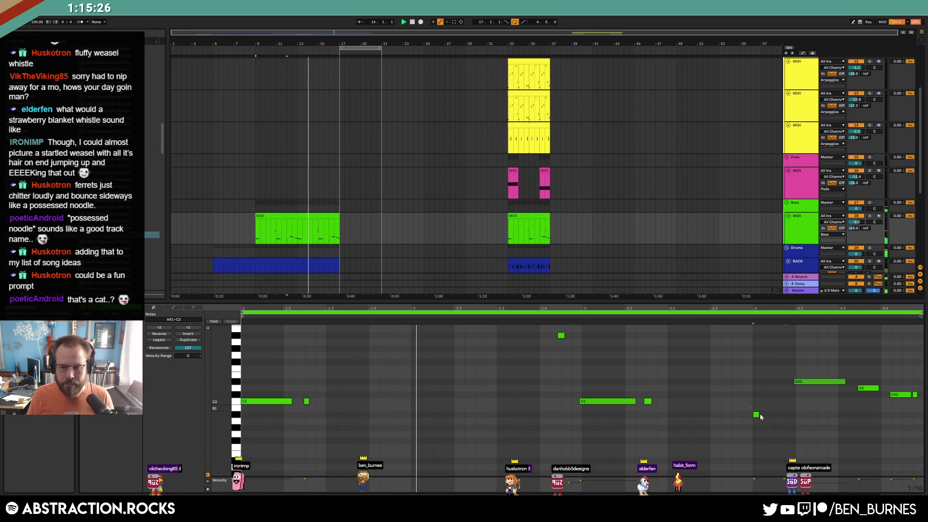
{"action": "double_click", "coordinate": [766, 414]}
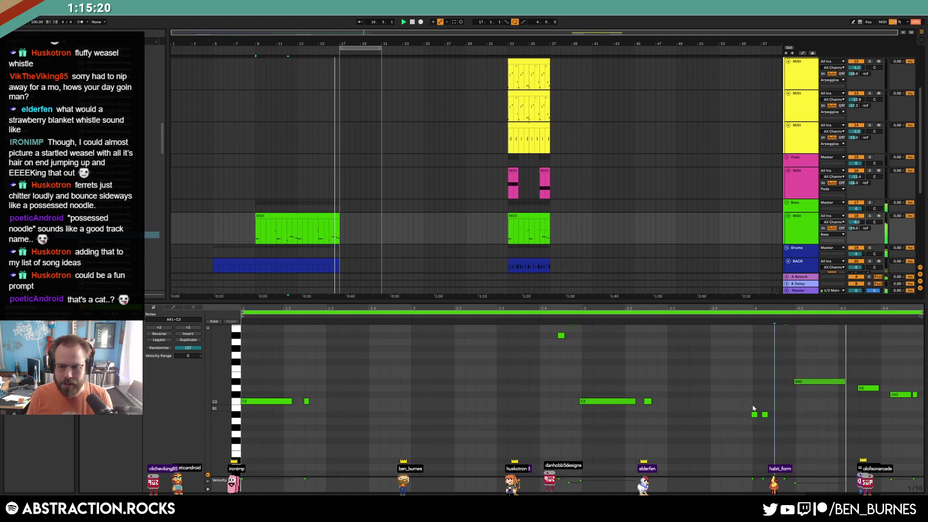
{"action": "left_click", "coordinate": [413, 226]}
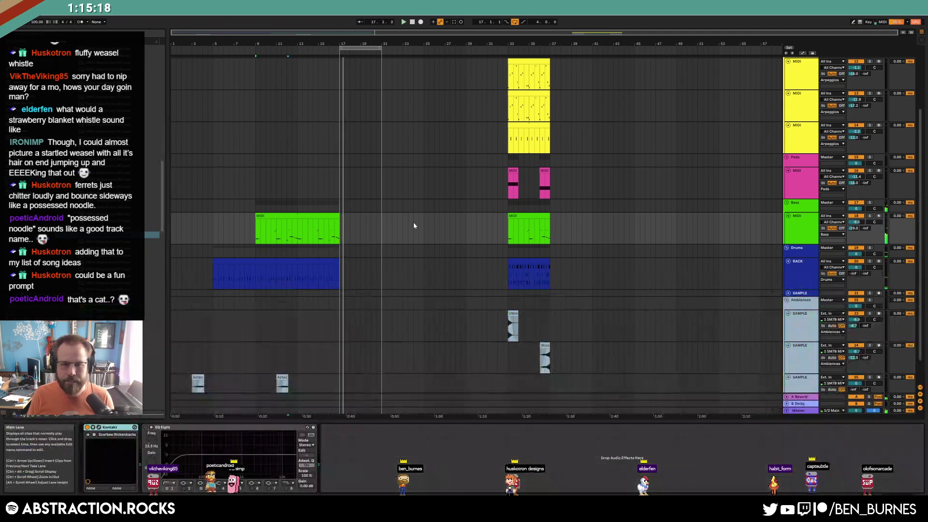
{"action": "key", "text": "space"}
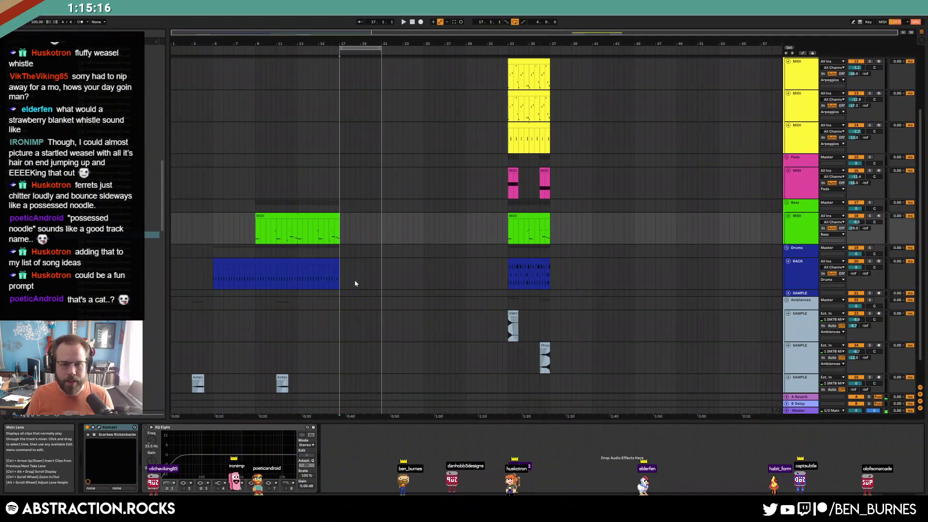
Copy the first pads clip from bar 33 to bar 17
{"action": "left_click", "coordinate": [325, 264]}
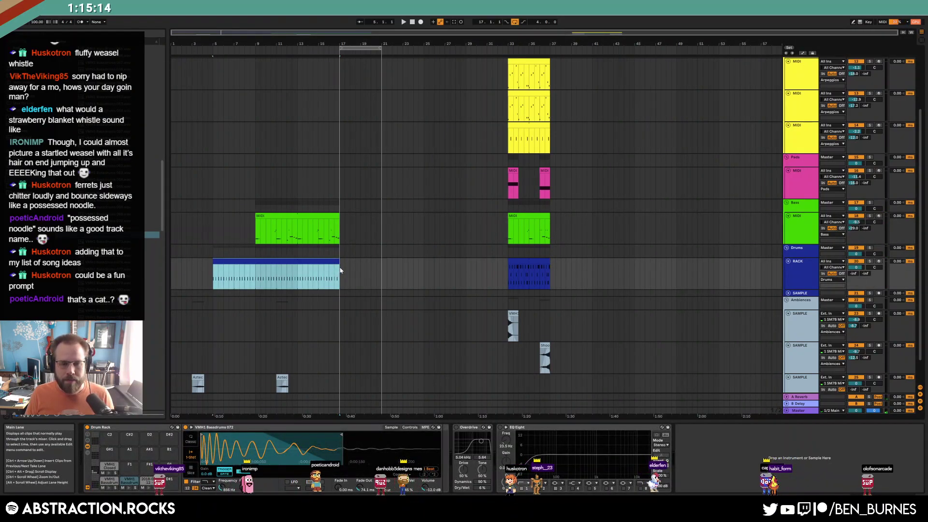
{"action": "scroll", "coordinate": [343, 274], "scroll_direction": "up", "scroll_amount": 2}
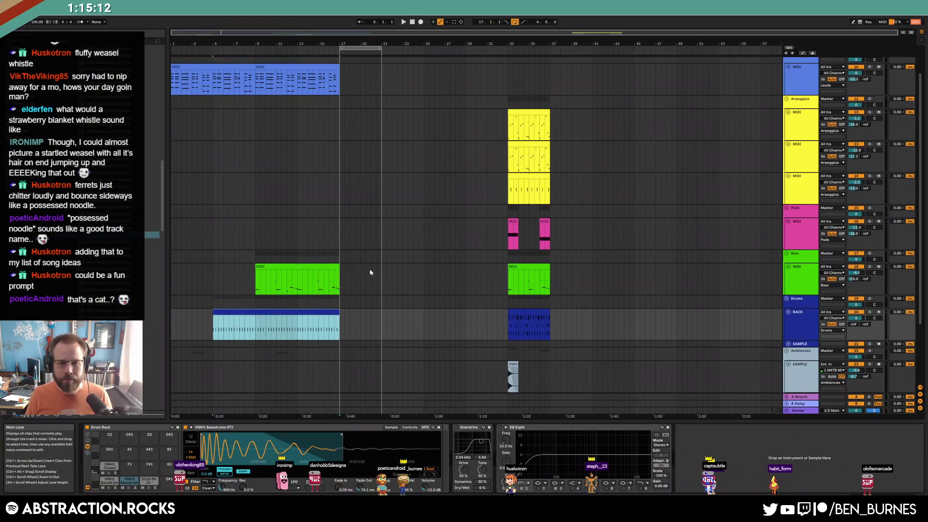
{"action": "left_click", "coordinate": [359, 234]}
{"action": "double_click", "coordinate": [341, 234]}
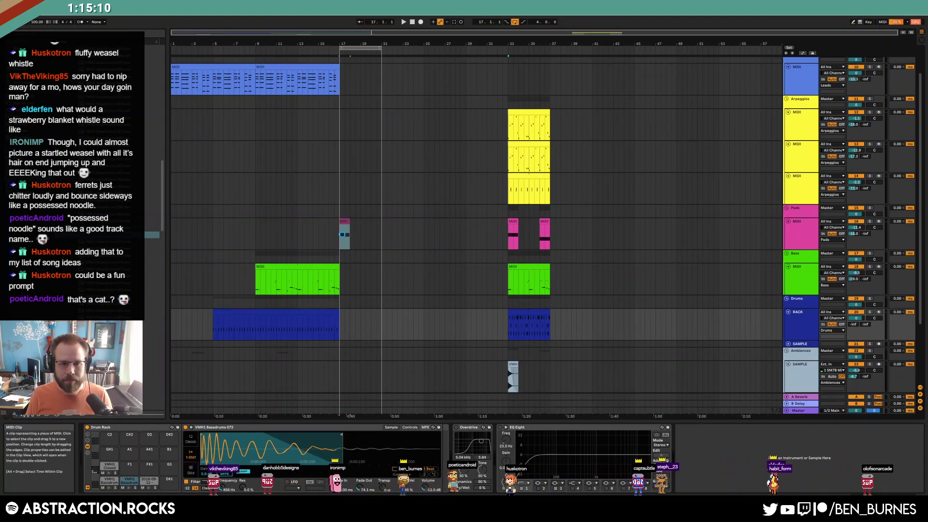
Check the notes in both halves of the chord clip and listen to the full section at bars 33 to 36
{"action": "scroll", "coordinate": [345, 239], "scroll_direction": "up", "scroll_amount": 1}
{"action": "double_click", "coordinate": [286, 102]}
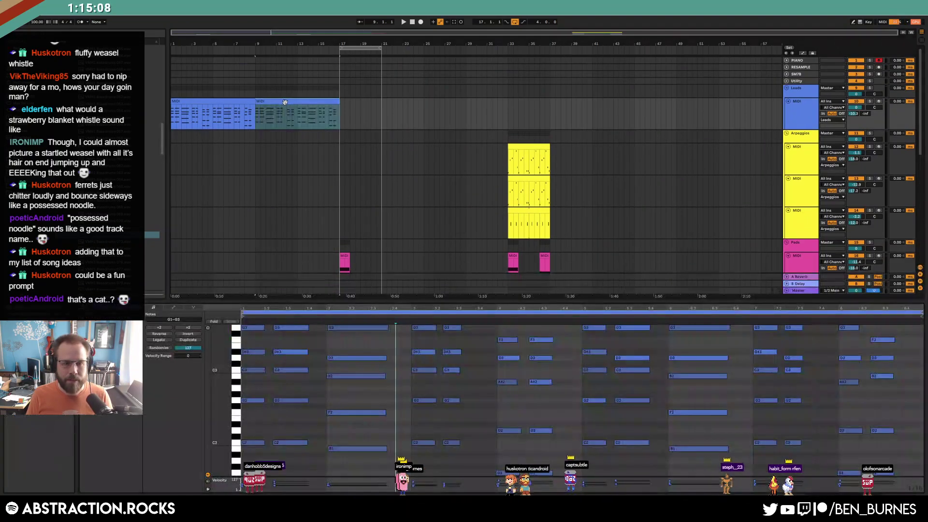
{"action": "left_click", "coordinate": [224, 110]}
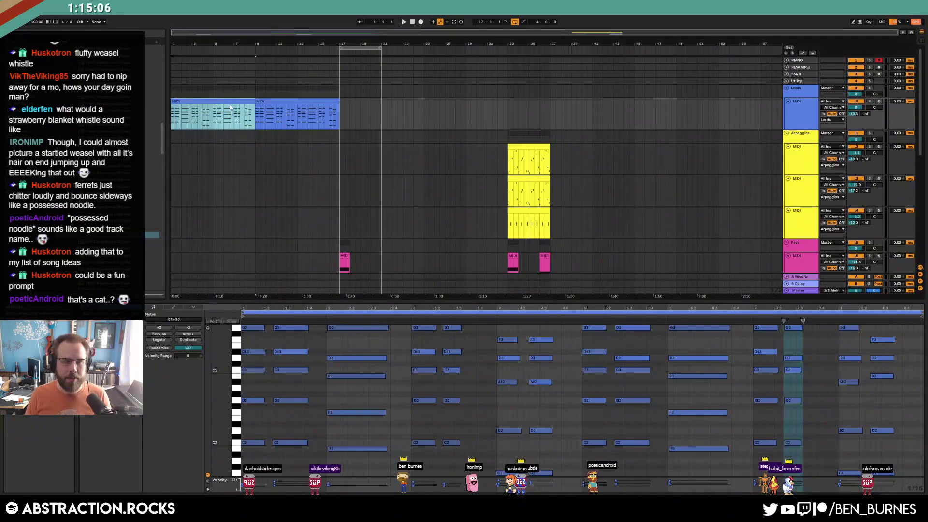
{"action": "key", "text": "shift+Tab"}
{"action": "left_click_drag", "start_coordinate": [509, 157], "coordinate": [551, 414]}
{"action": "left_click", "coordinate": [525, 136]}
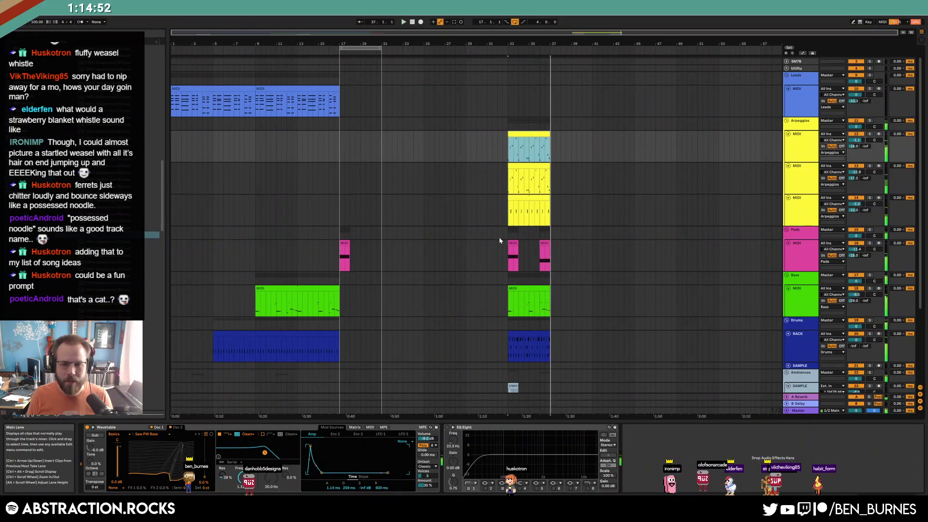
Duplicate bars 17 to 20 of the pads track into bars 21 to 24
{"action": "scroll", "coordinate": [379, 212], "scroll_direction": "down", "scroll_amount": 1}
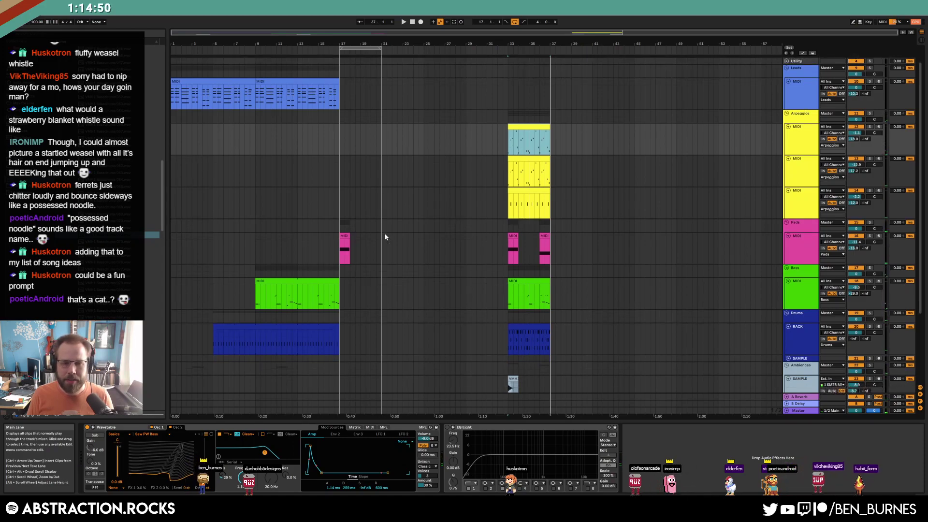
{"action": "left_click", "coordinate": [377, 250]}
{"action": "key", "text": "ctrl+d"}
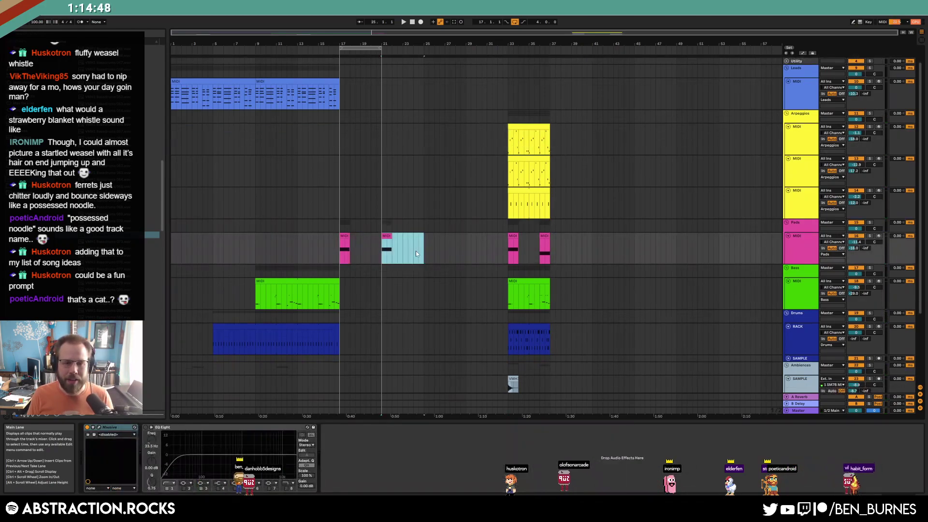
Repeat the first pads clip at bars 25 and 29, and copy the bar 36 pads clip to bar 32
{"action": "key", "text": "ctrl+d"}
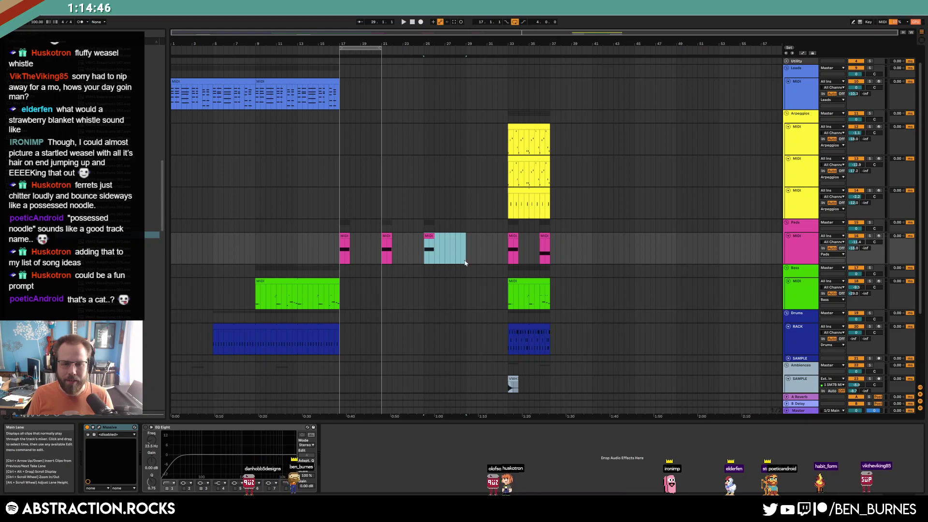
{"action": "left_click", "coordinate": [544, 237]}
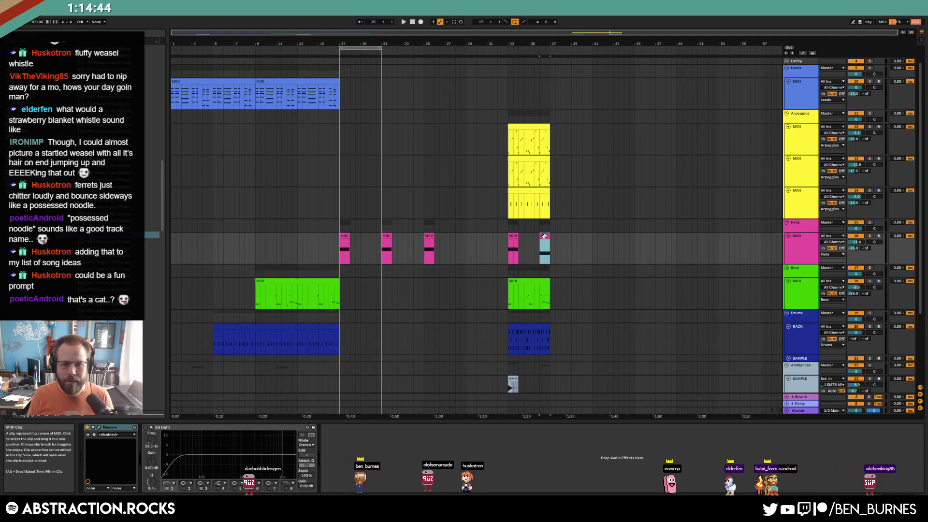
{"action": "left_click_drag", "start_coordinate": [464, 248], "coordinate": [424, 248]}
{"action": "key", "text": "ctrl+d"}
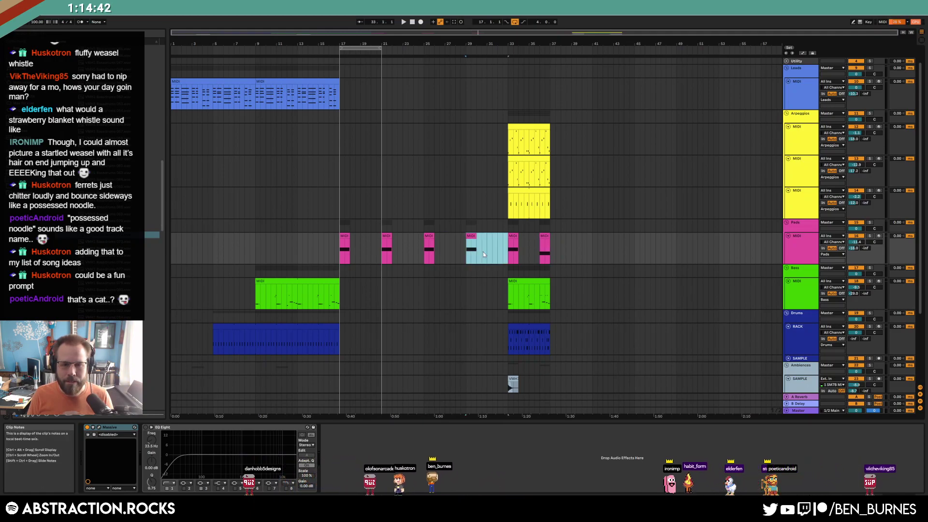
{"action": "left_click", "coordinate": [544, 236]}
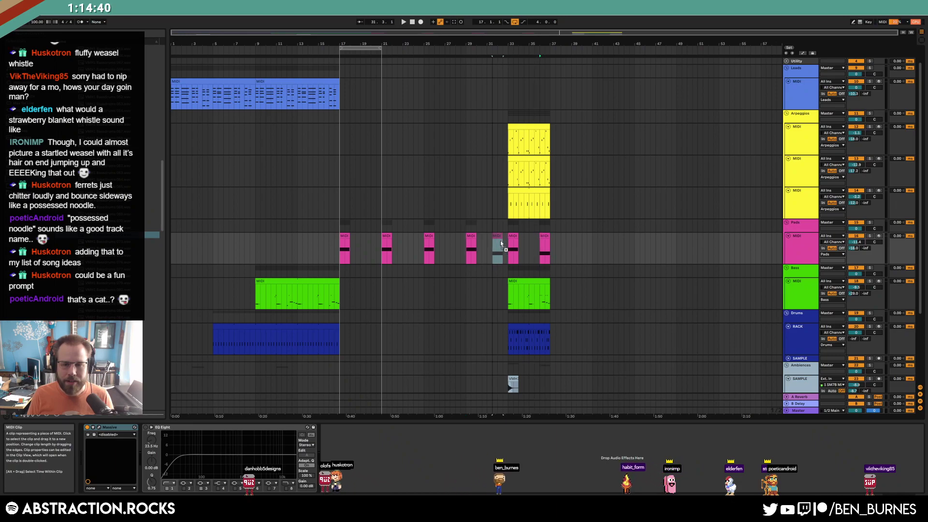
{"action": "left_click_drag", "start_coordinate": [503, 240], "coordinate": [503, 241]}
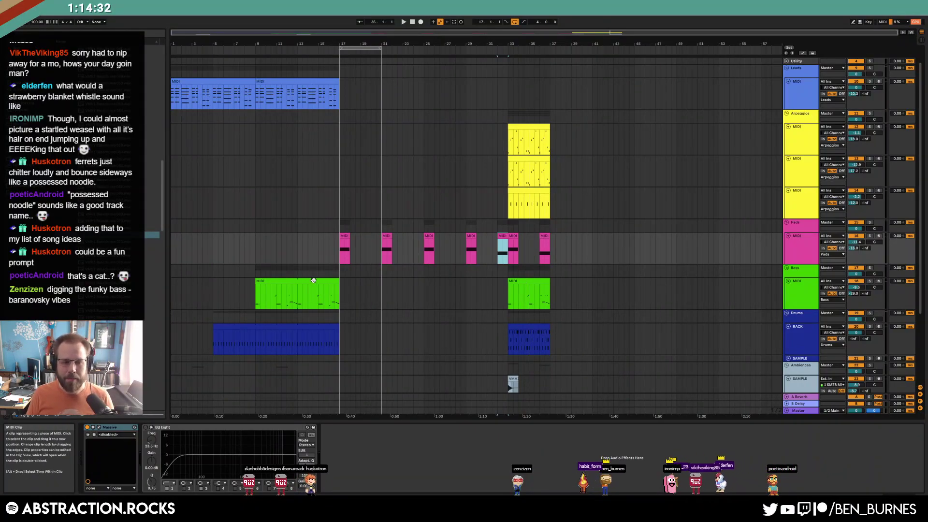
Copy the bar 33 ambience sample to bars 17, 21, 25 and 29, and the bar 36 ambience sample to bars 24 and 32
{"action": "scroll", "coordinate": [355, 278], "scroll_direction": "down", "scroll_amount": 3}
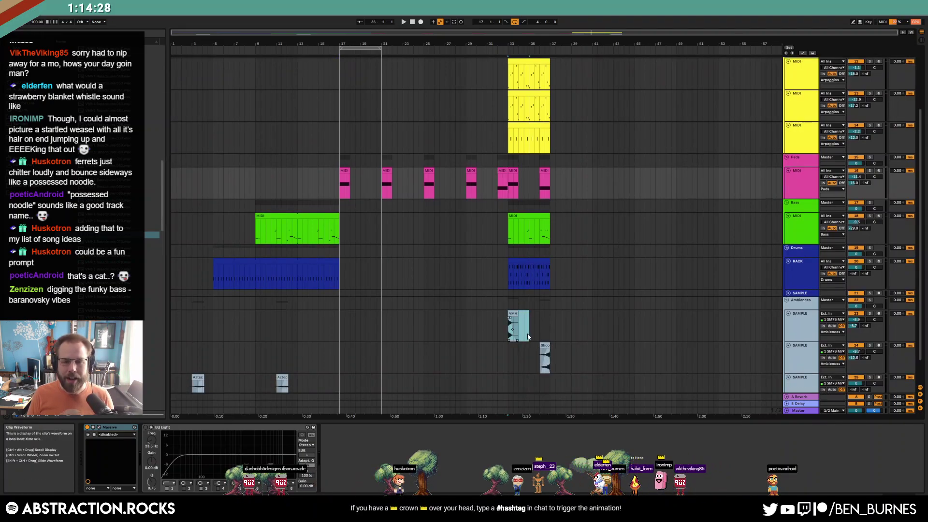
{"action": "left_click", "coordinate": [522, 329]}
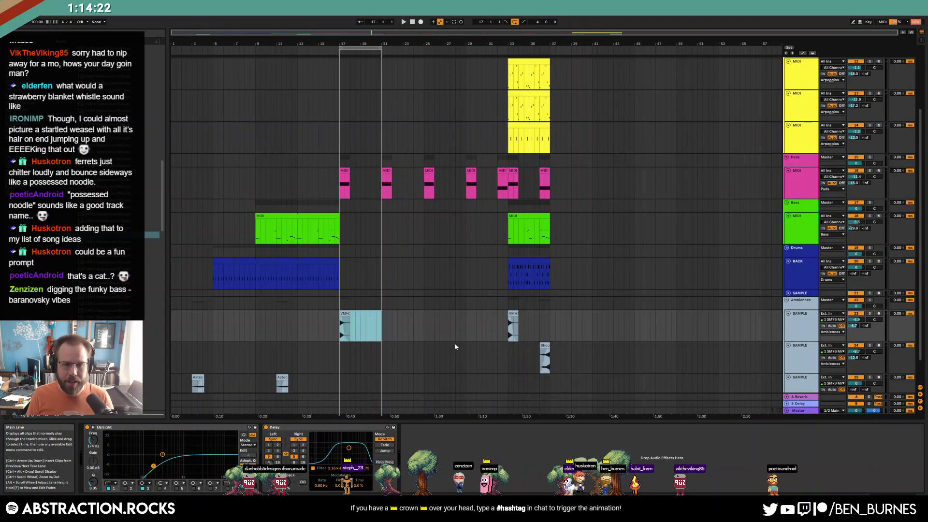
{"action": "key", "text": "ctrl+d"}
{"action": "key", "text": "ctrl+d"}
{"action": "key", "text": "ctrl+d"}
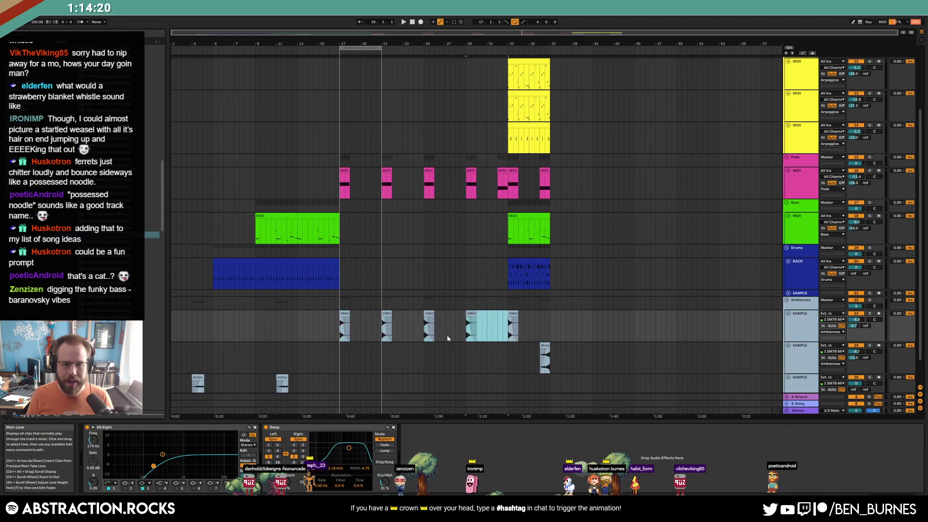
{"action": "left_click", "coordinate": [543, 345]}
{"action": "left_click_drag", "start_coordinate": [416, 350], "coordinate": [417, 346]}
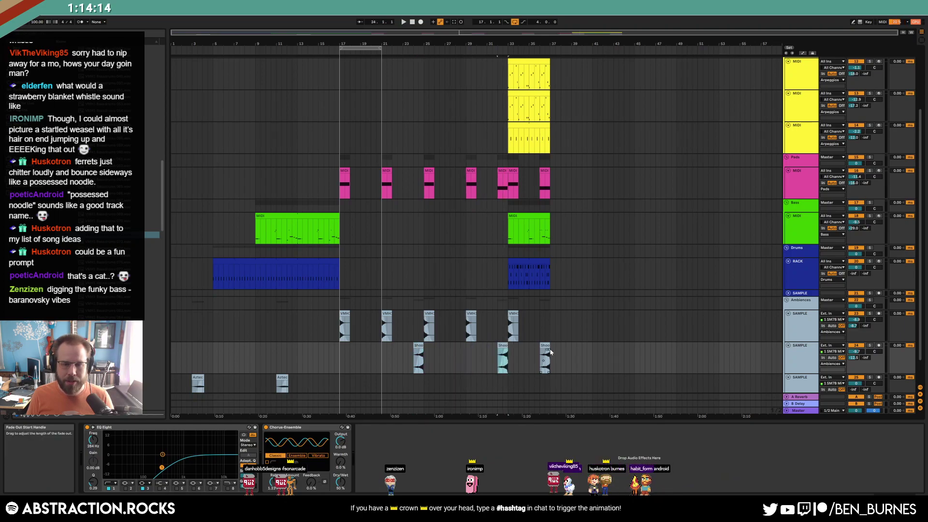
Duplicate the first bass clip to bar 17 and extend the copy up to bar 33
{"action": "left_click", "coordinate": [331, 261]}
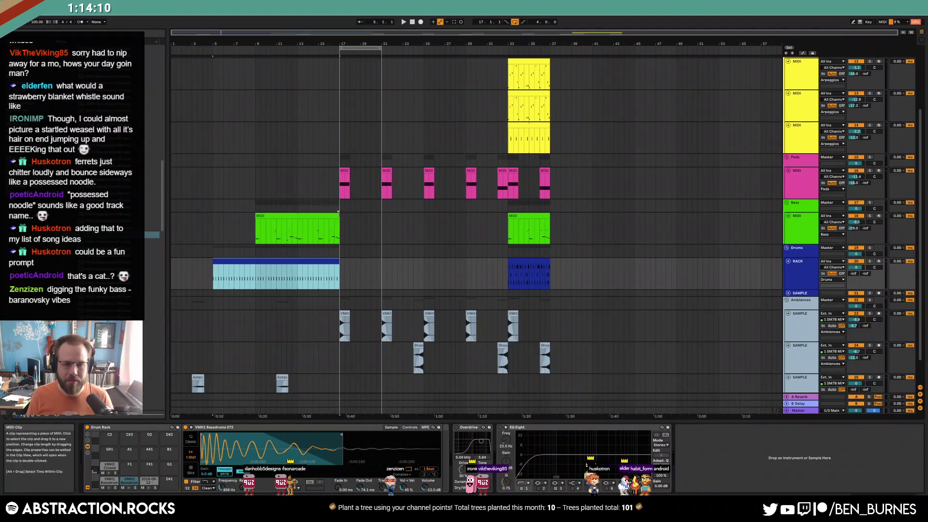
{"action": "left_click", "coordinate": [328, 239]}
{"action": "key", "text": "ctrl+d"}
{"action": "left_click_drag", "start_coordinate": [419, 215], "coordinate": [505, 230]}
Duplicate the second chord clip into bars 17 to 24 and delete the copy's upper chord notes
{"action": "scroll", "coordinate": [303, 89], "scroll_direction": "up", "scroll_amount": 5}
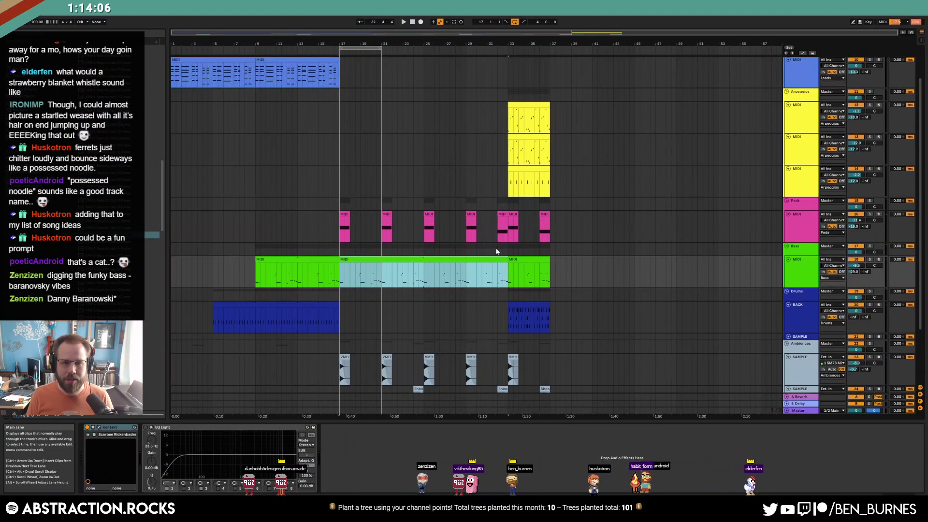
{"action": "left_click", "coordinate": [334, 110]}
{"action": "key", "text": "ctrl+d"}
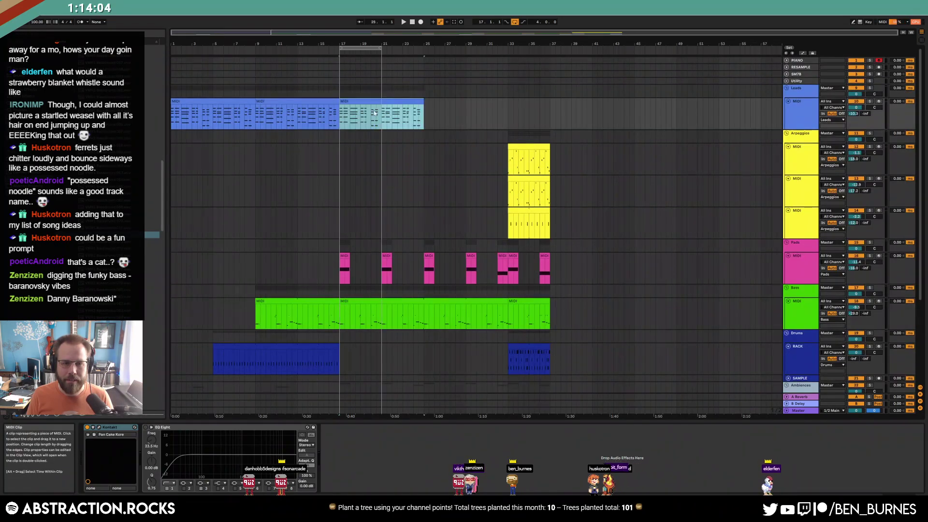
{"action": "double_click", "coordinate": [412, 103]}
{"action": "left_click_drag", "start_coordinate": [251, 384], "coordinate": [920, 321]}
{"action": "key", "text": "Delete"}
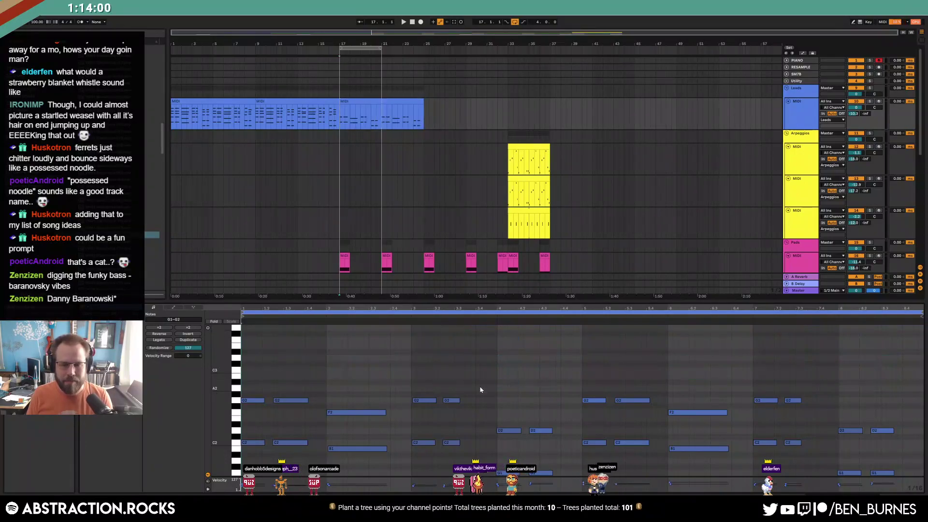
Raise the second chord's two notes in the new clip to D#2 and A#2
{"action": "left_click_drag", "start_coordinate": [354, 422], "coordinate": [369, 490]}
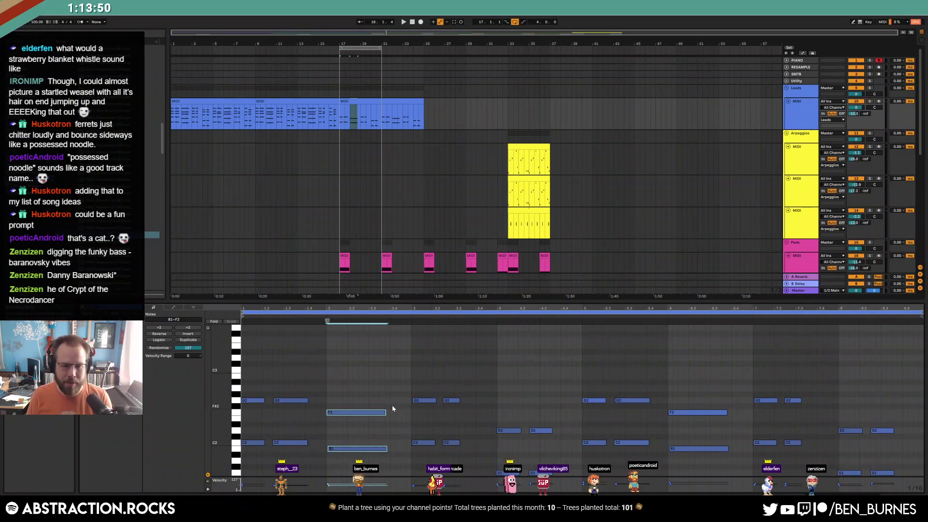
{"action": "key", "text": "Up"}
{"action": "key", "text": "Up"}
{"action": "key", "text": "Up"}
{"action": "key", "text": "Up"}
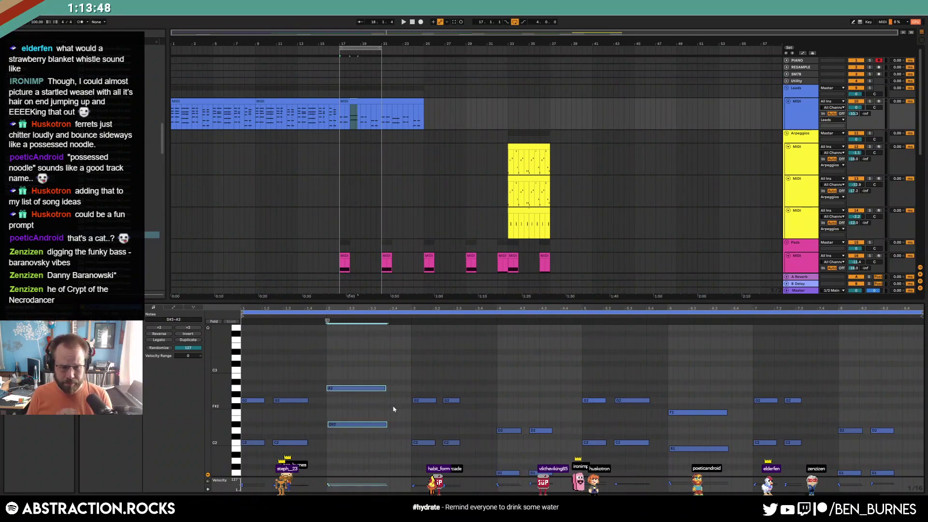
{"action": "left_click", "coordinate": [374, 388]}
{"action": "key", "text": "Up"}
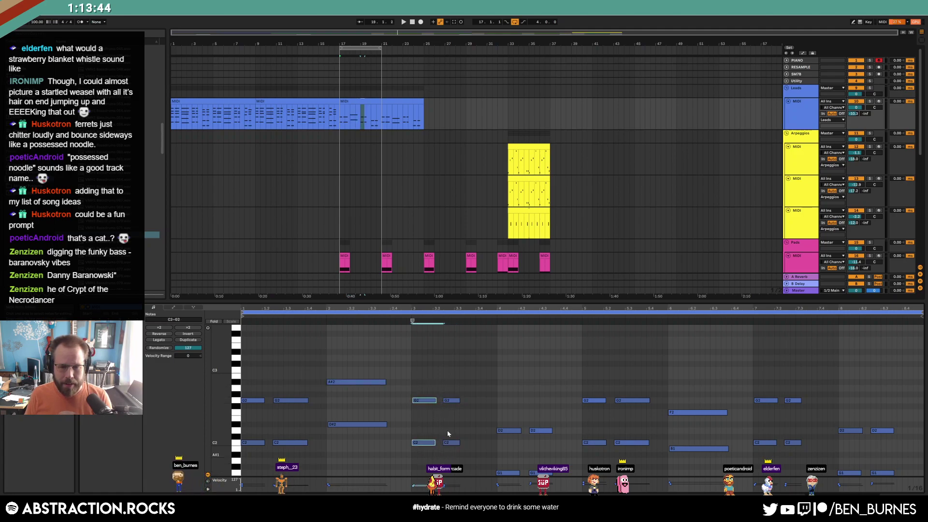
Raise both note pairs of the third chord to F2 and C3
{"action": "left_click_drag", "start_coordinate": [424, 379], "coordinate": [454, 459]}
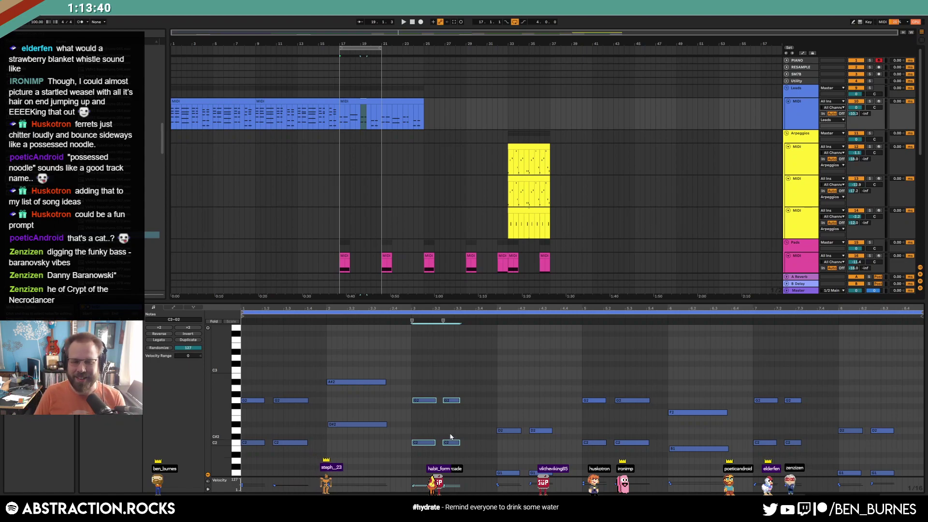
{"action": "key", "text": "Up"}
{"action": "key", "text": "Up"}
{"action": "key", "text": "Up"}
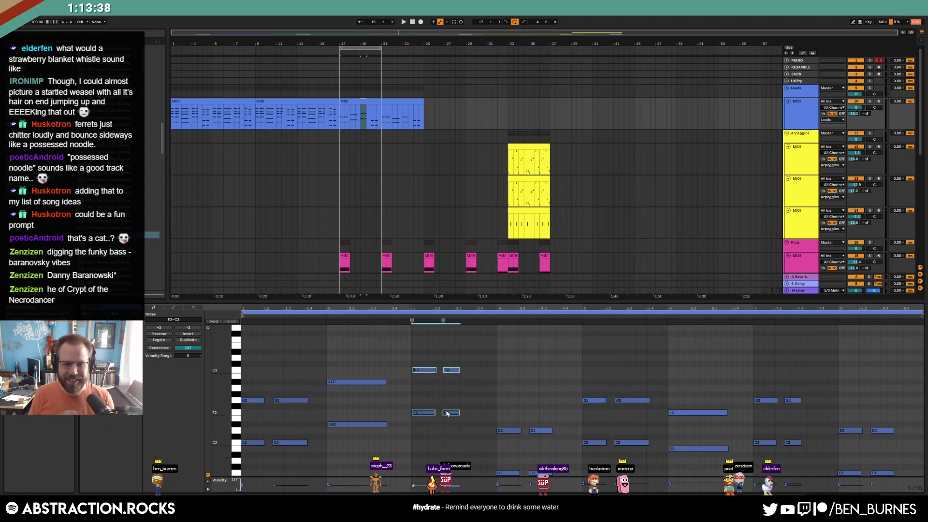
Try the third chord's upper notes at A#2 and listen to them
{"action": "left_click_drag", "start_coordinate": [421, 356], "coordinate": [489, 405]}
{"action": "key", "text": "Down"}
{"action": "key", "text": "Down"}
{"action": "key", "text": "space"}
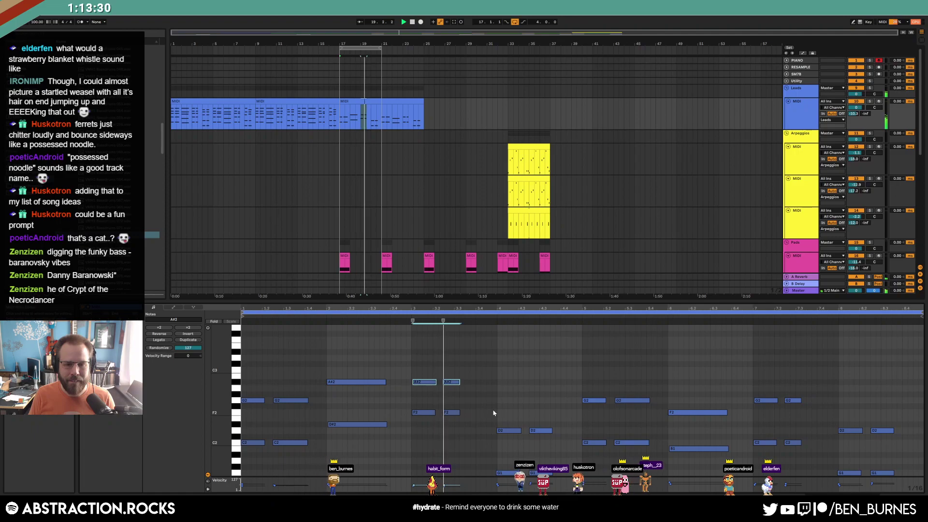
Return the third chord's upper notes to C3 and raise the fourth chord's lower notes an octave to G2
{"action": "key", "text": "Up"}
{"action": "key", "text": "Up"}
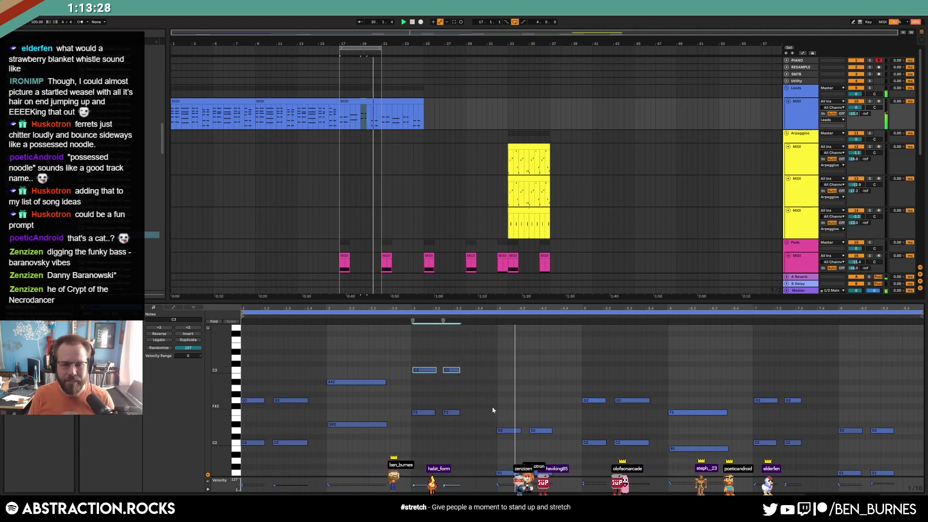
{"action": "double_click", "coordinate": [505, 401]}
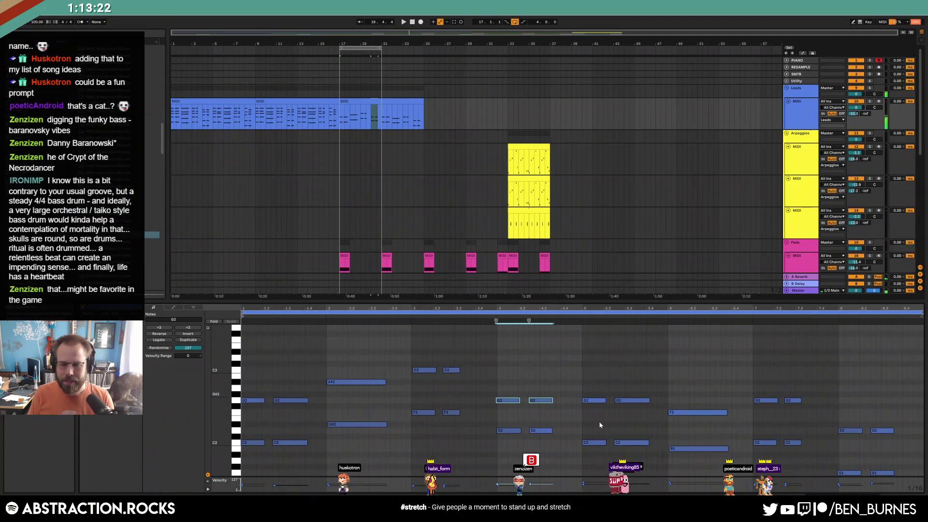
{"action": "left_click_drag", "start_coordinate": [687, 372], "coordinate": [910, 476]}
{"action": "key", "text": "Delete"}
{"action": "left_click_drag", "start_coordinate": [685, 476], "coordinate": [584, 362]}
{"action": "key", "text": "Delete"}
{"action": "key", "text": "ctrl+z"}
{"action": "key", "text": "ctrl+z"}
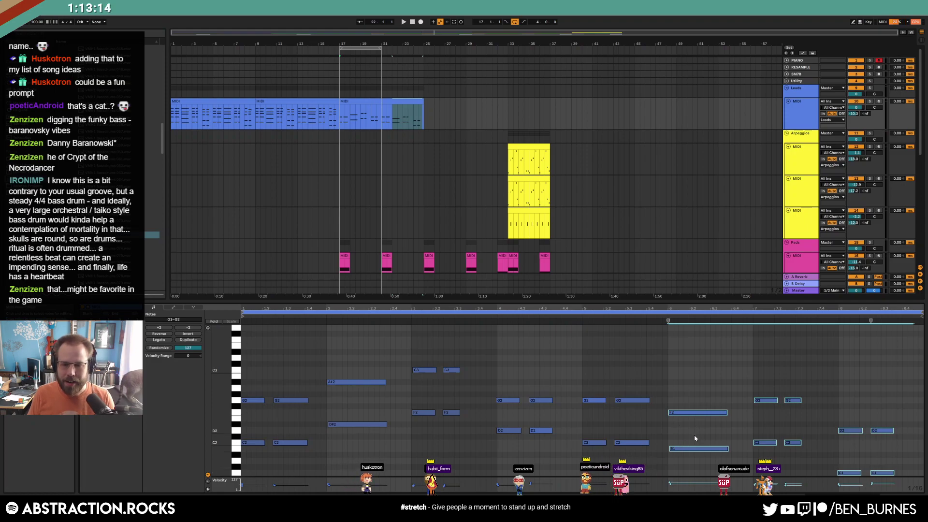
Raise the lower notes of the clip's last three chords an octave, to B2, C3 and G2
{"action": "left_click", "coordinate": [700, 448]}
{"action": "key", "text": "shift+Up"}
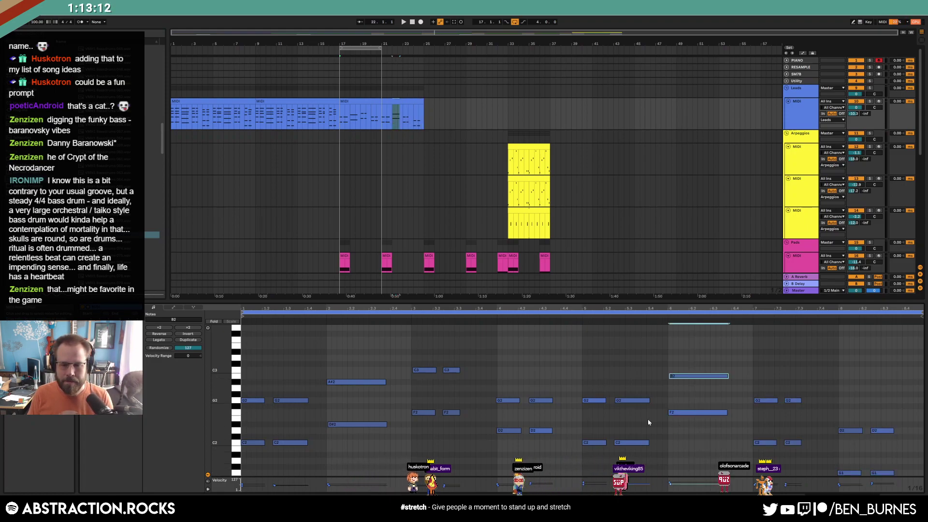
{"action": "left_click", "coordinate": [816, 466]}
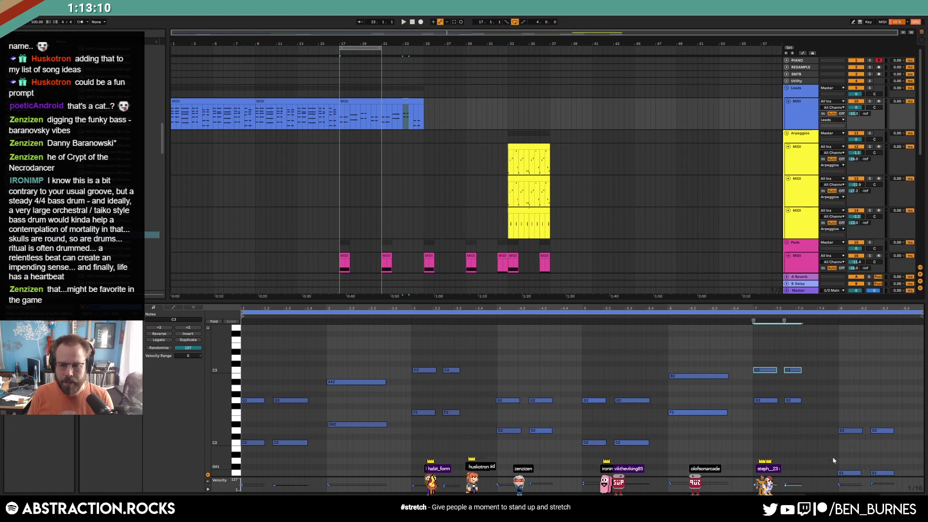
{"action": "left_click_drag", "start_coordinate": [899, 478], "coordinate": [834, 467]}
{"action": "key", "text": "shift+Up"}
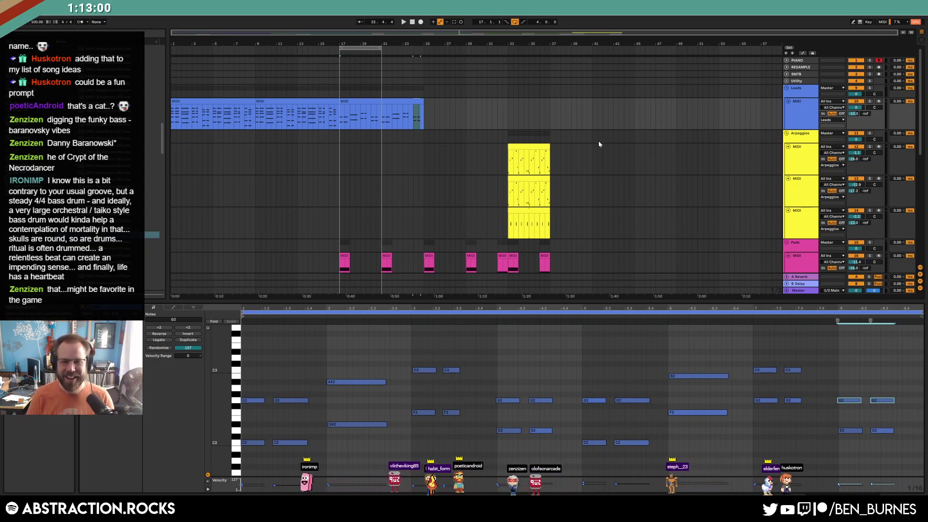
Transpose all notes of the bar 17 chord clip up one octave and close the note editor
{"action": "left_click", "coordinate": [360, 103]}
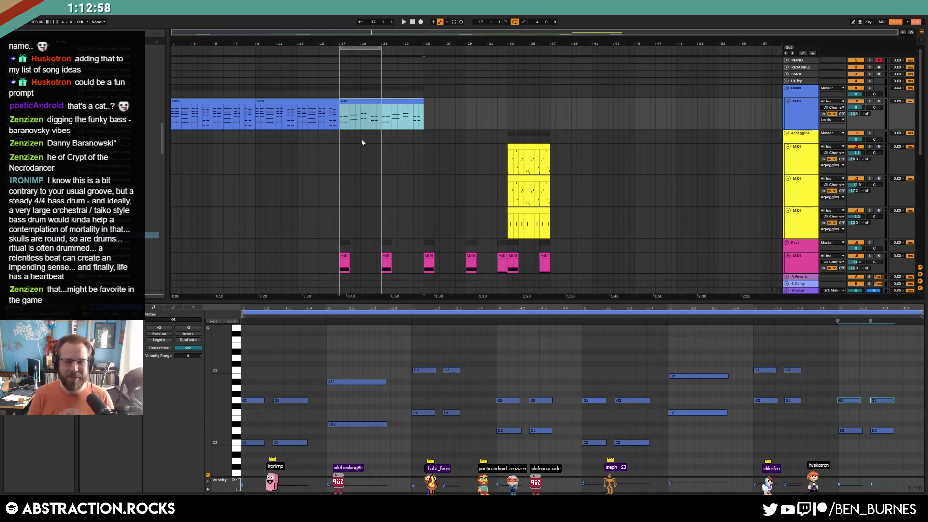
{"action": "left_click_drag", "start_coordinate": [254, 361], "coordinate": [923, 476]}
{"action": "key", "text": "shift+Up"}
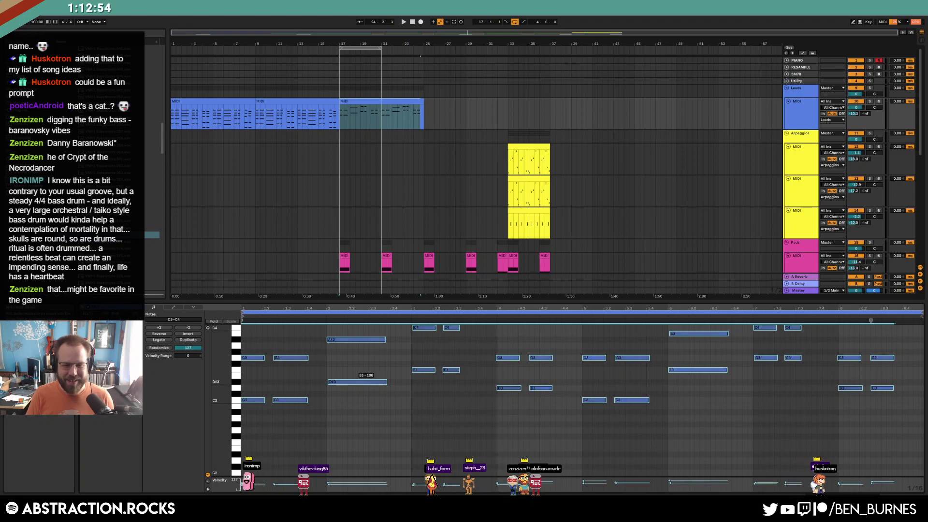
{"action": "key", "text": "shift+Tab"}
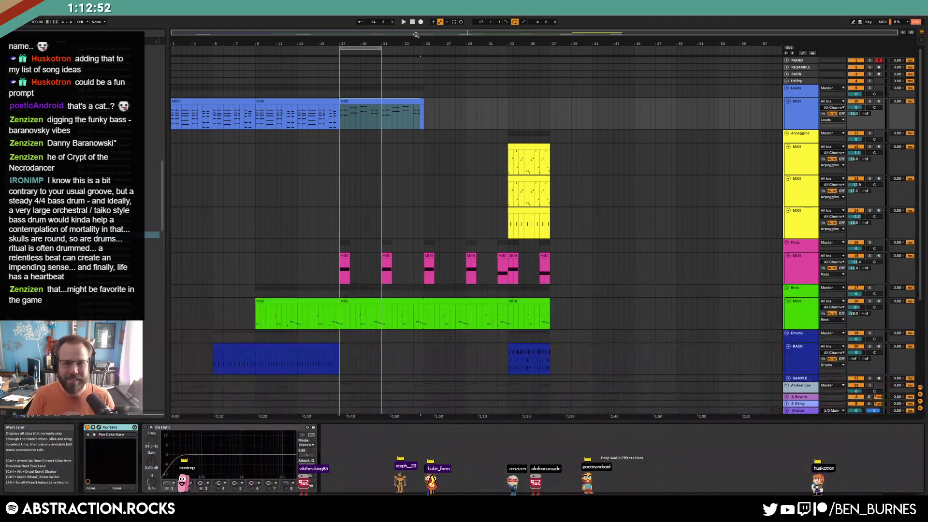
Play the arrangement from the beginning and listen to the intro
{"action": "double_click", "coordinate": [413, 24]}
{"action": "key", "text": "space"}
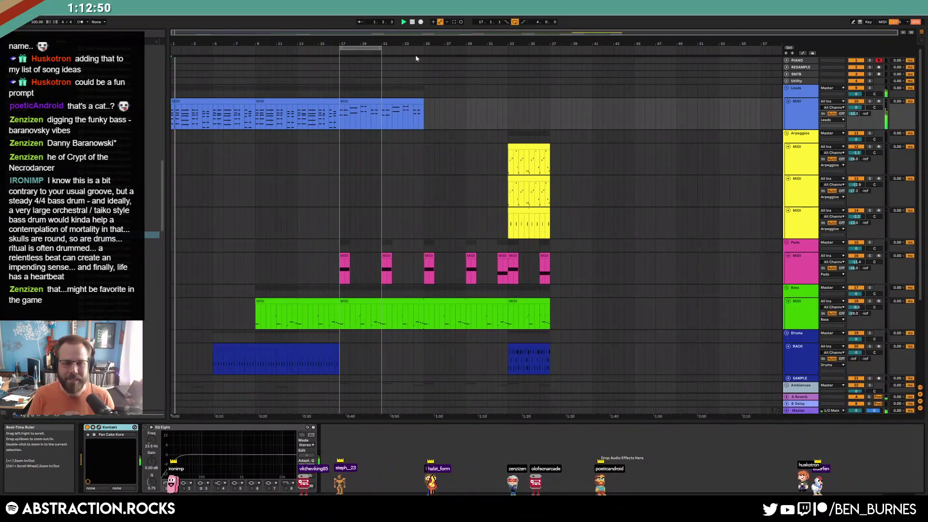
{"action": "left_click", "coordinate": [362, 302]}
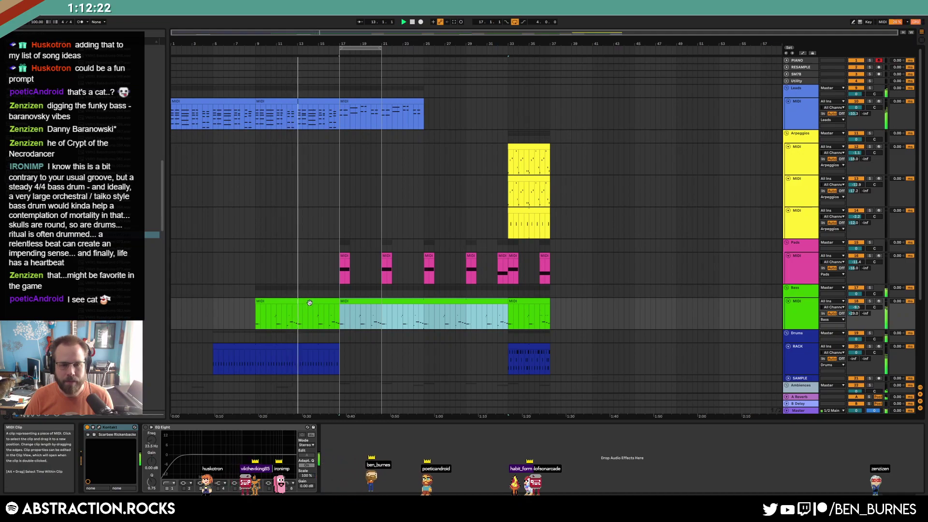
Remove bar 16 from the end of the first drums clip and stop playback
{"action": "scroll", "coordinate": [334, 314], "scroll_direction": "down", "scroll_amount": 3}
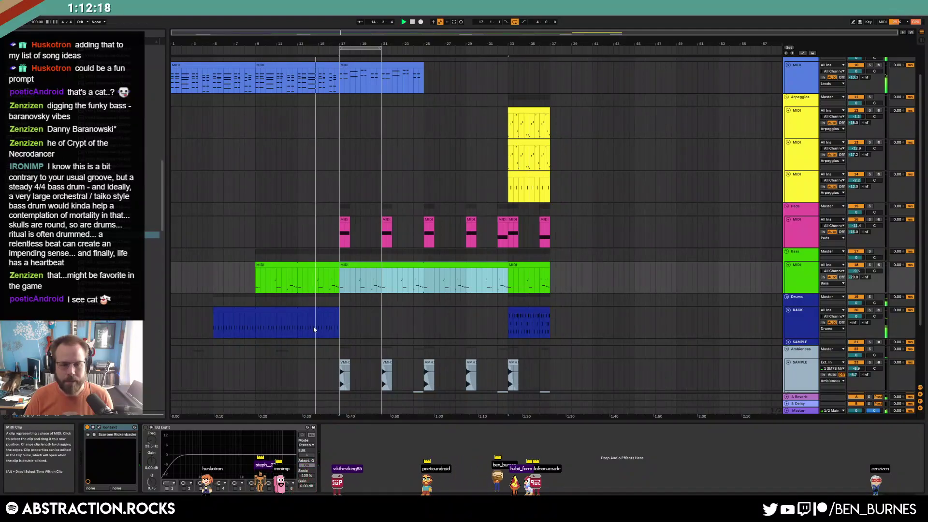
{"action": "left_click_drag", "start_coordinate": [327, 328], "coordinate": [341, 330]}
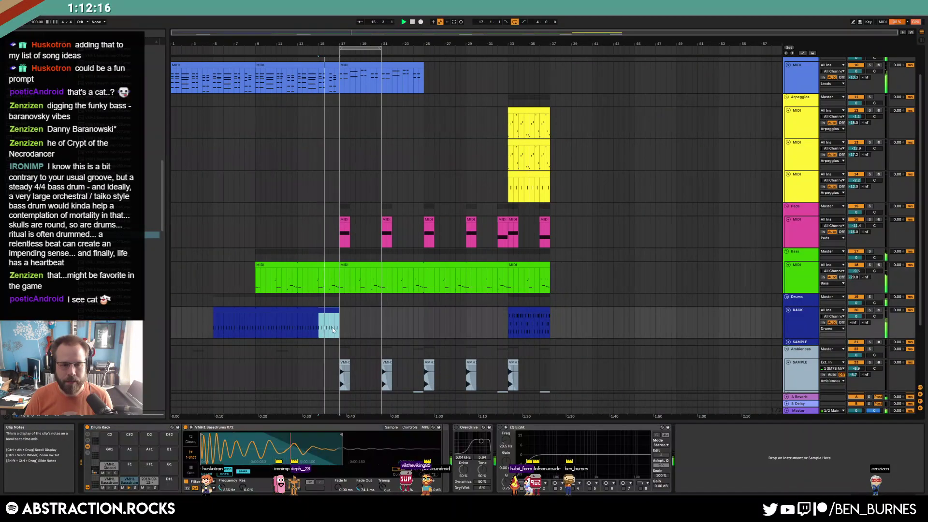
{"action": "key", "text": "space"}
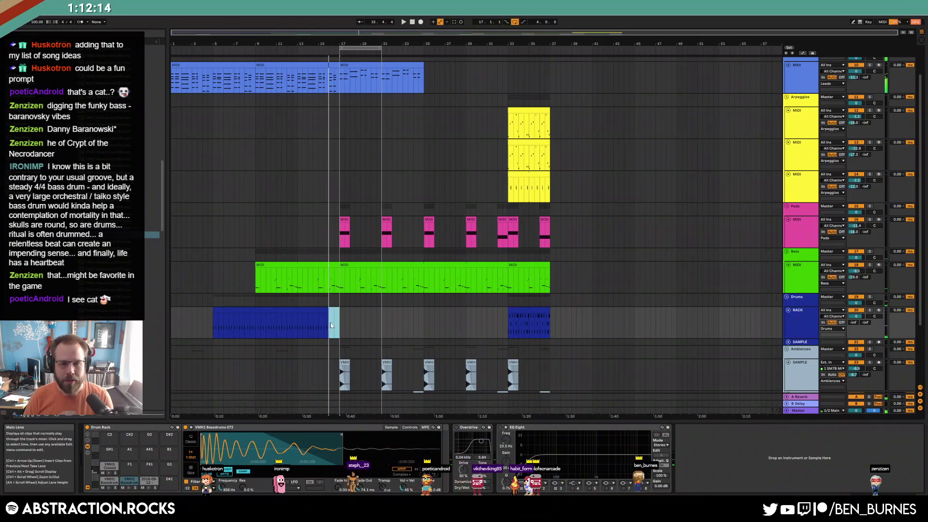
Shorten the first lead chord clip so it ends halfway through bar 16, leaving a gap before bar 17
{"action": "scroll", "coordinate": [348, 317], "scroll_direction": "down", "scroll_amount": 4}
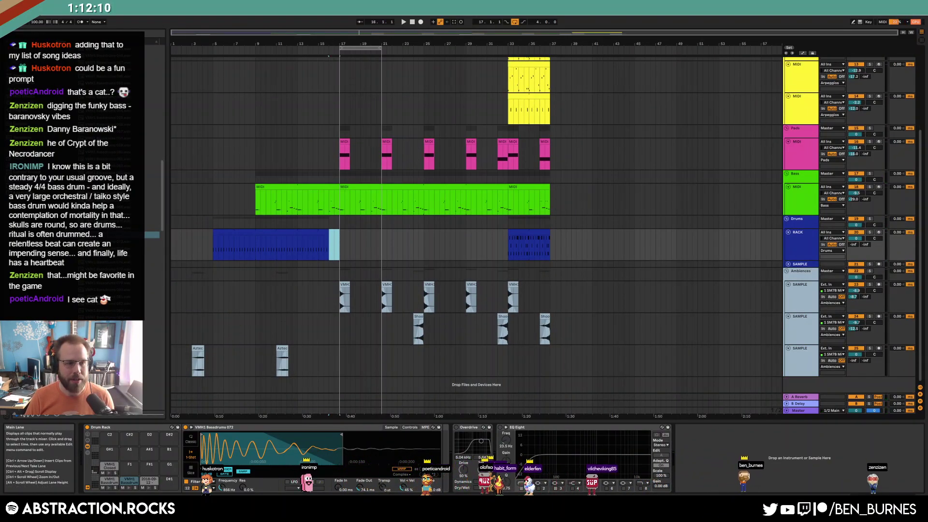
{"action": "left_click", "coordinate": [163, 53]}
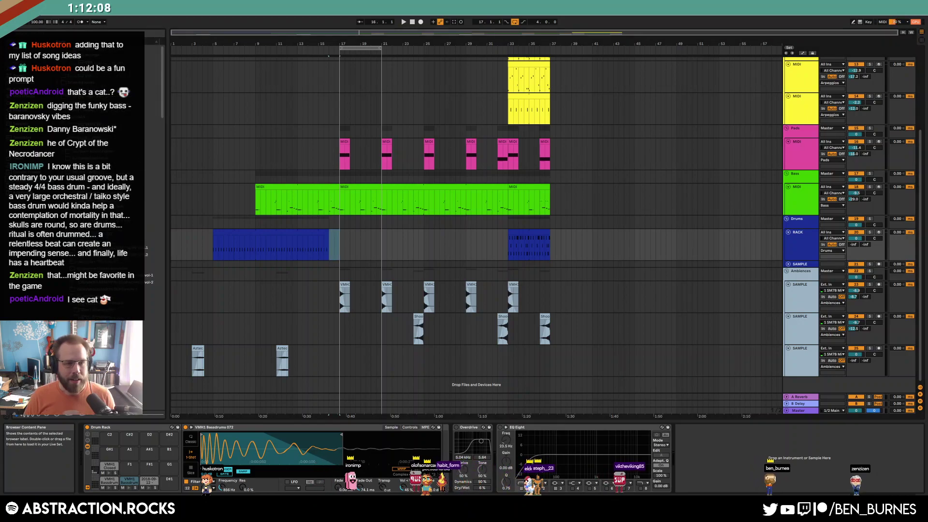
{"action": "scroll", "coordinate": [245, 185], "scroll_direction": "up", "scroll_amount": 5}
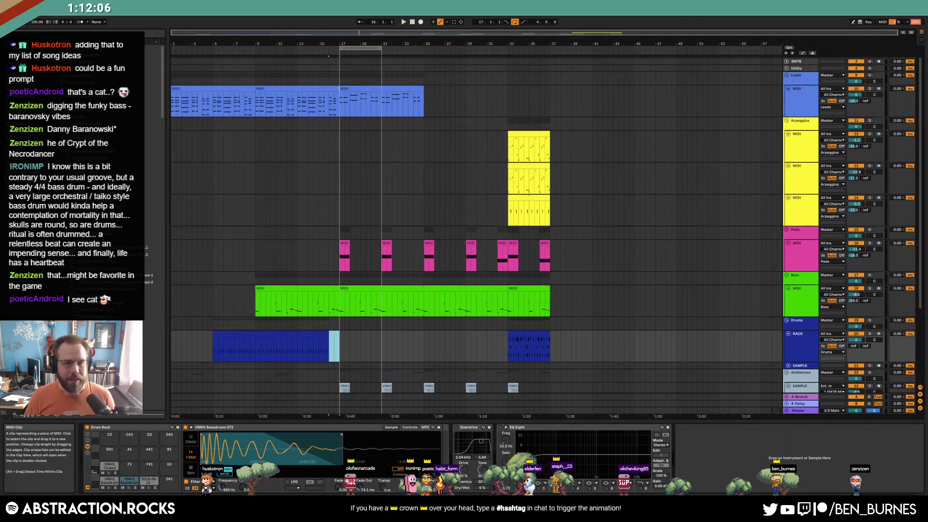
{"action": "left_click", "coordinate": [341, 90]}
{"action": "left_click", "coordinate": [338, 90]}
{"action": "scroll", "coordinate": [333, 90], "scroll_direction": "up", "scroll_amount": 5}
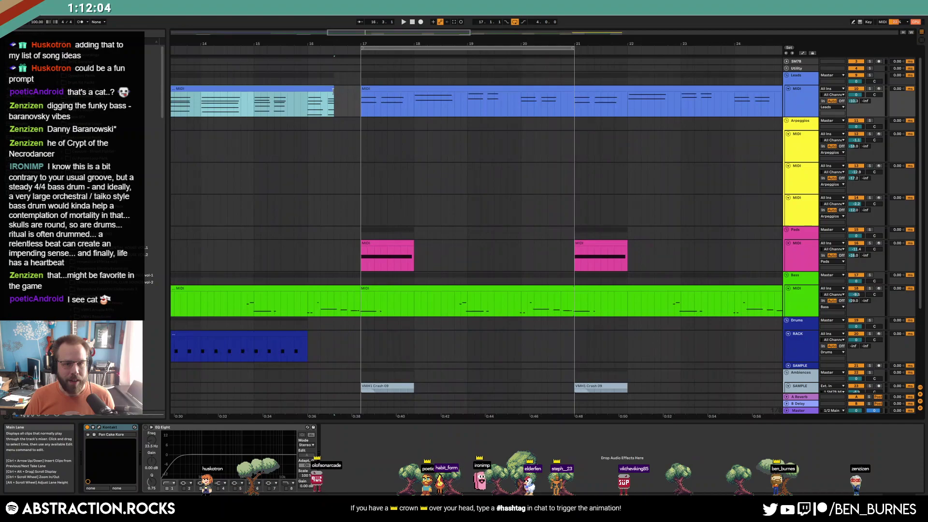
Find the ride1_OH_MP_8 ride sample in the browser and load it onto the drum rack's empty C2 pad
{"action": "scroll", "coordinate": [330, 90], "scroll_direction": "down", "scroll_amount": 6}
{"action": "scroll", "coordinate": [351, 242], "scroll_direction": "down", "scroll_amount": 3}
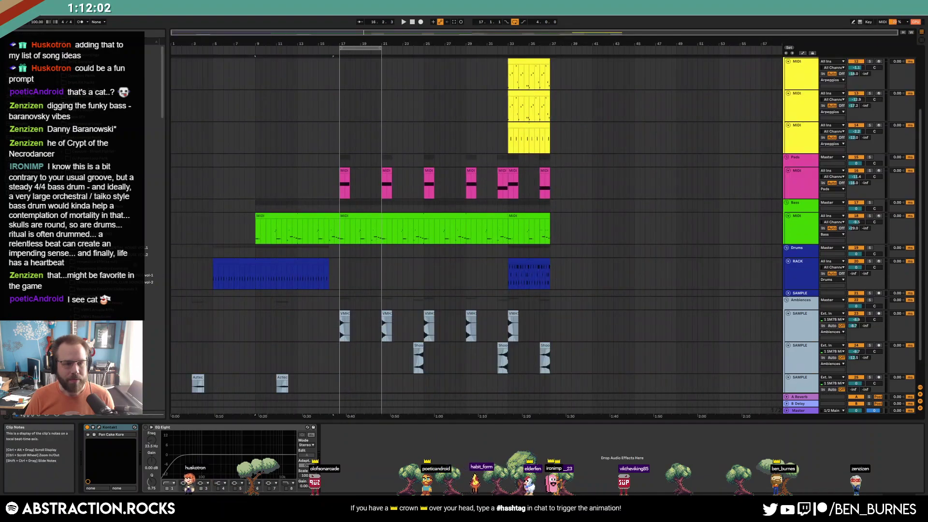
{"action": "left_click", "coordinate": [72, 317]}
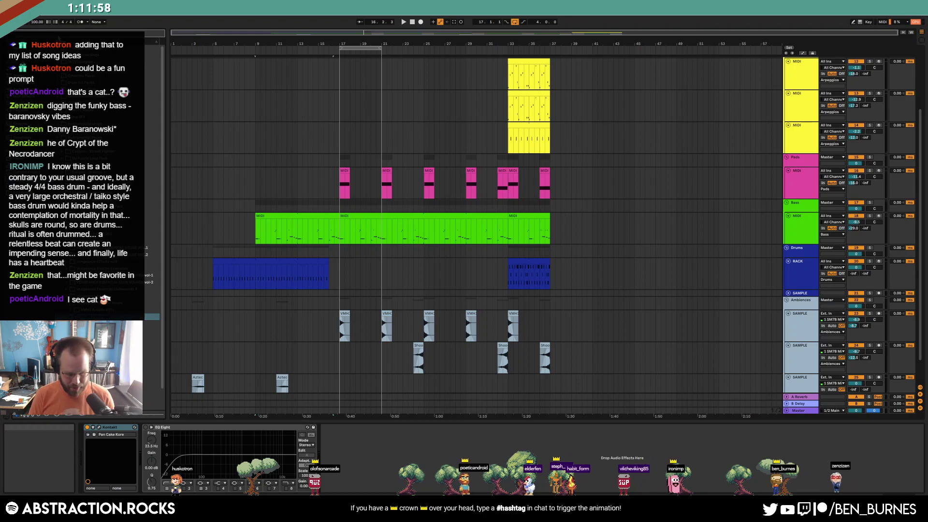
{"action": "scroll", "coordinate": [82, 218], "scroll_direction": "down", "scroll_amount": 5}
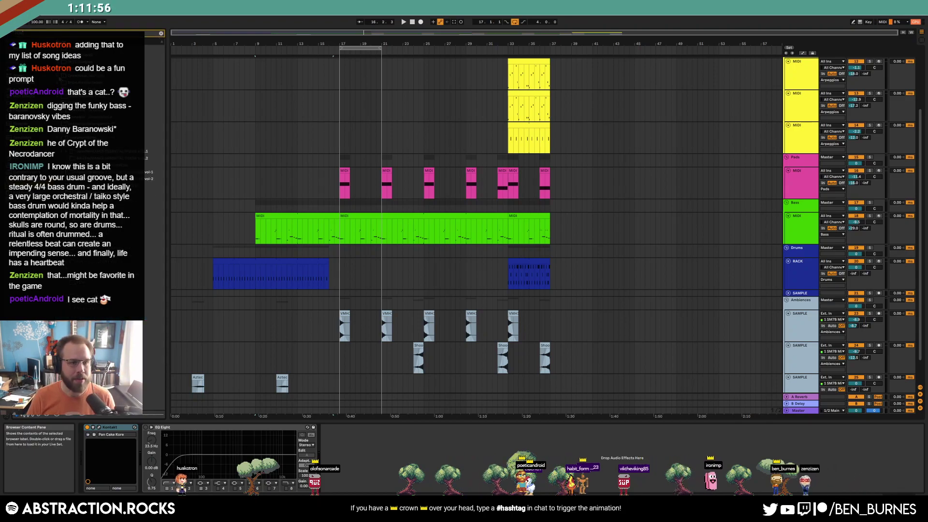
{"action": "left_click", "coordinate": [68, 192]}
{"action": "scroll", "coordinate": [82, 193], "scroll_direction": "down", "scroll_amount": 4}
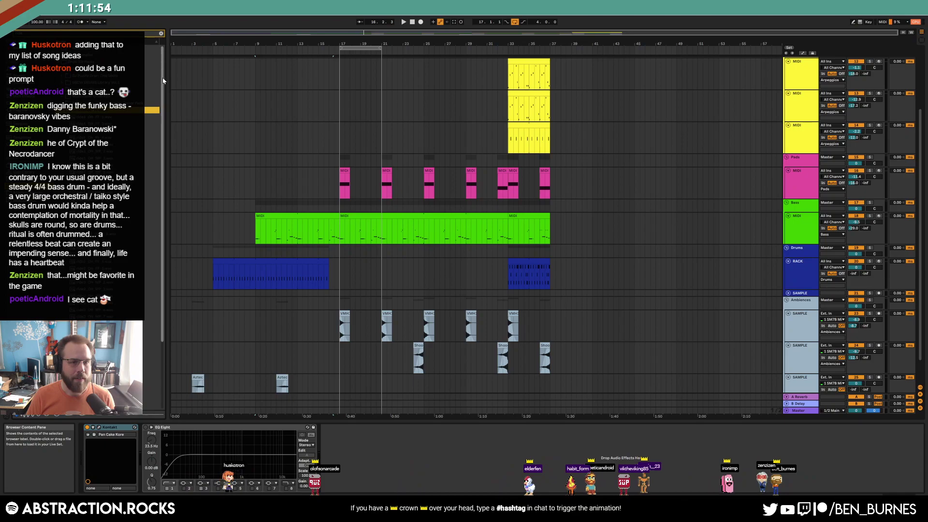
{"action": "left_click", "coordinate": [92, 255]}
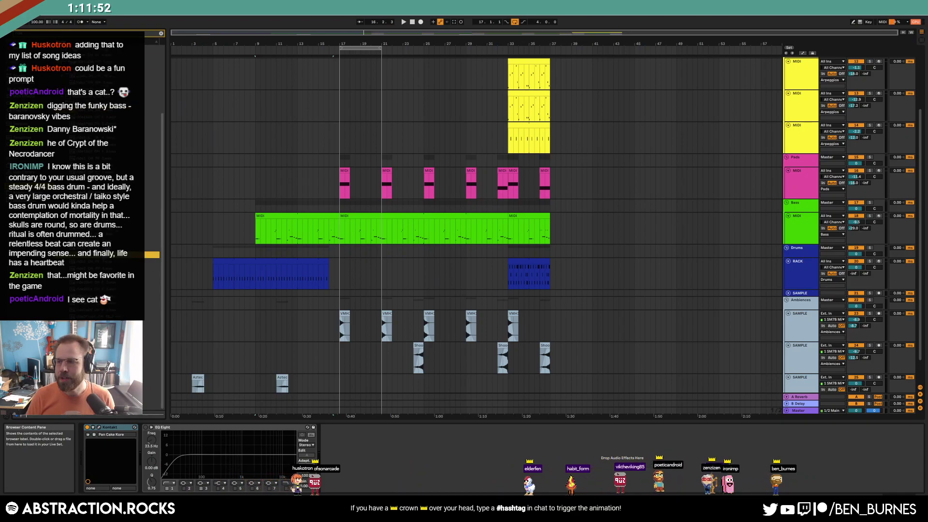
{"action": "scroll", "coordinate": [92, 194], "scroll_direction": "up", "scroll_amount": 1}
{"action": "left_click", "coordinate": [92, 131]}
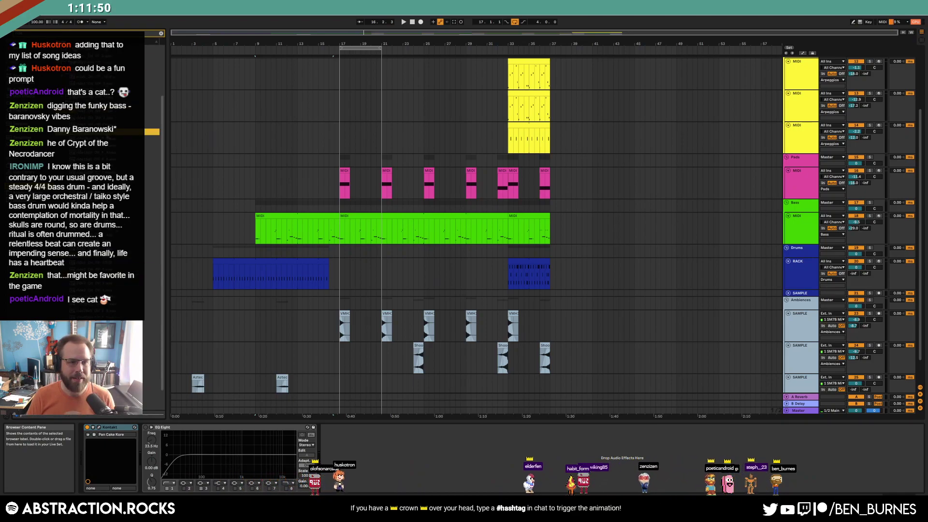
{"action": "left_click", "coordinate": [333, 273]}
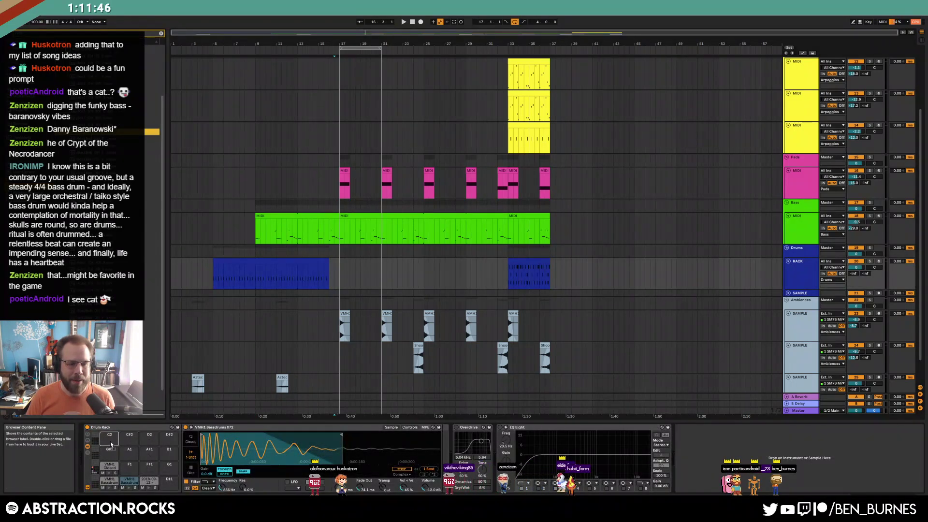
Create a one-bar MIDI clip at bar 16 on the drum rack track with a long ride note across it
{"action": "left_click_drag", "start_coordinate": [404, 343], "coordinate": [334, 273]}
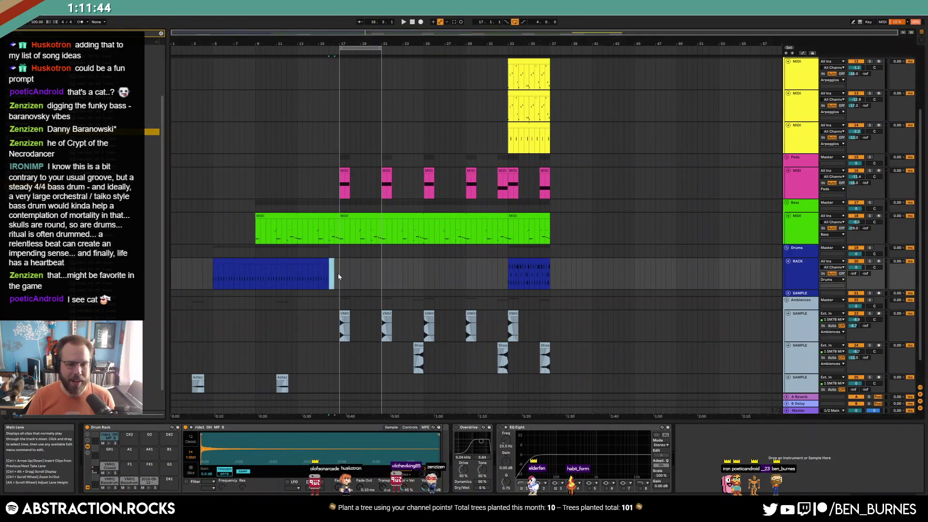
{"action": "double_click", "coordinate": [338, 277]}
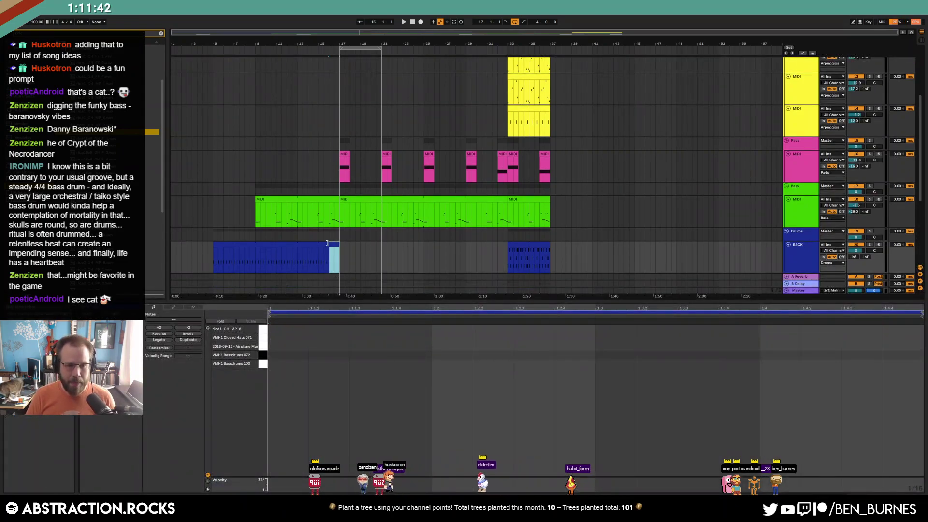
{"action": "left_click_drag", "start_coordinate": [277, 327], "coordinate": [889, 332]}
{"action": "key", "text": "shift+Tab"}
Zoom in on the ride sample's waveform and play the arrangement from bar 14 to hear the lead-in to bar 17
{"action": "left_click_drag", "start_coordinate": [205, 459], "coordinate": [205, 481]}
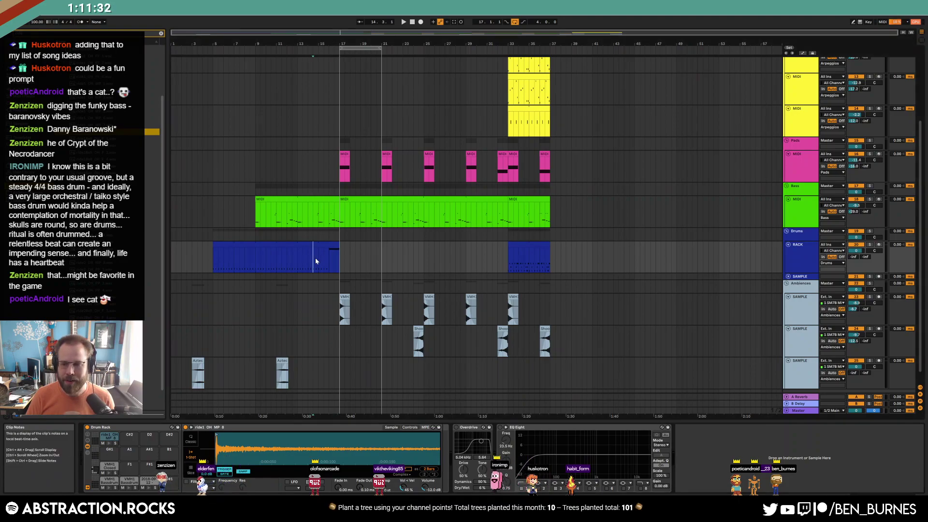
{"action": "key", "text": "shift+Tab"}
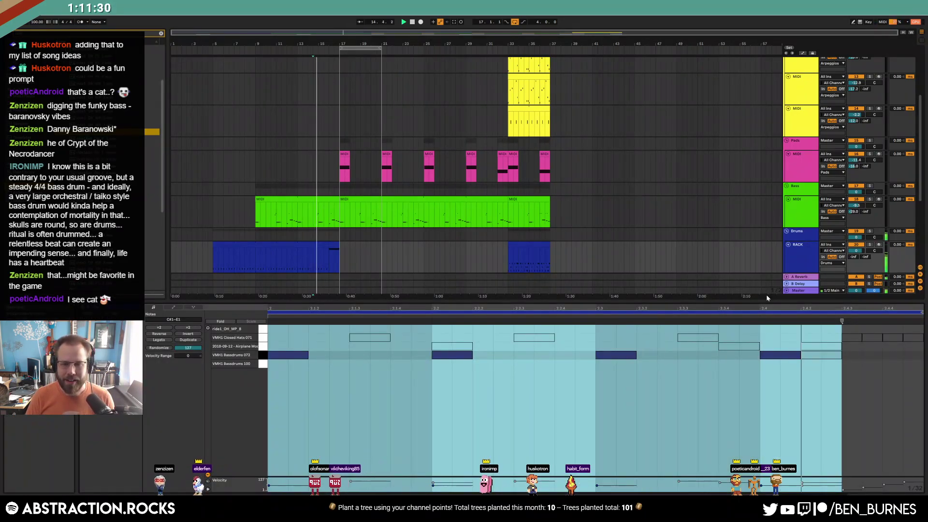
{"action": "key", "text": "shift+Tab"}
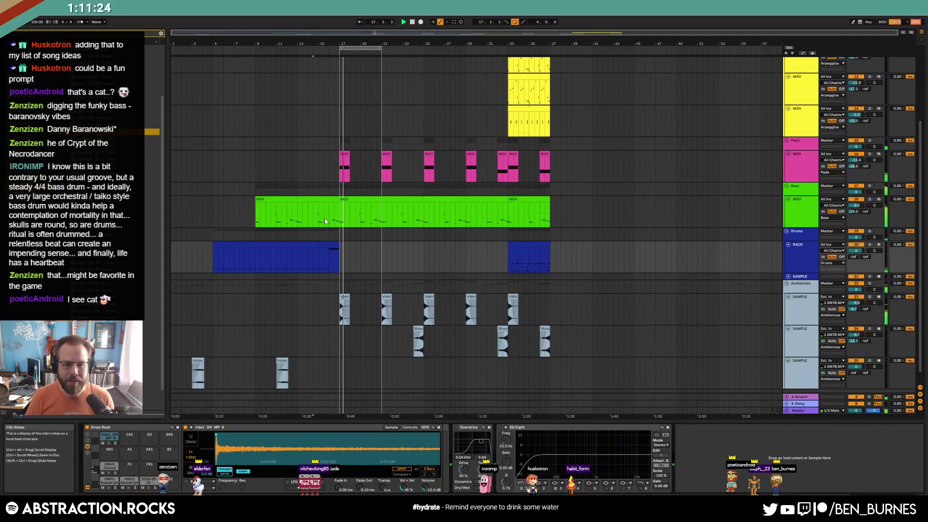
Copy the four-bar drum clip from bar 33 to bar 17
{"action": "left_click_drag", "start_coordinate": [509, 246], "coordinate": [351, 254]}
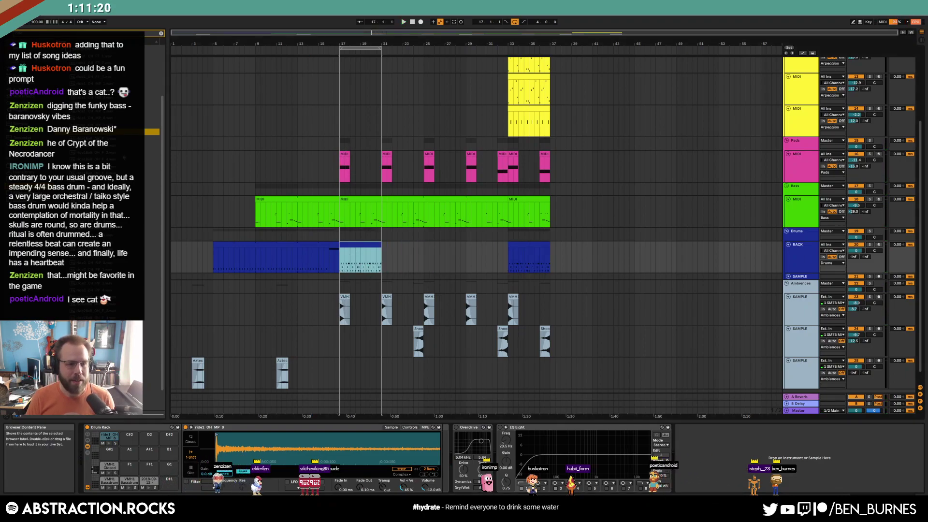
Audition hi-hat samples in the browser and load HiHat 5 onto the drum rack's D2 pad
{"action": "left_click_drag", "start_coordinate": [161, 151], "coordinate": [179, 30]}
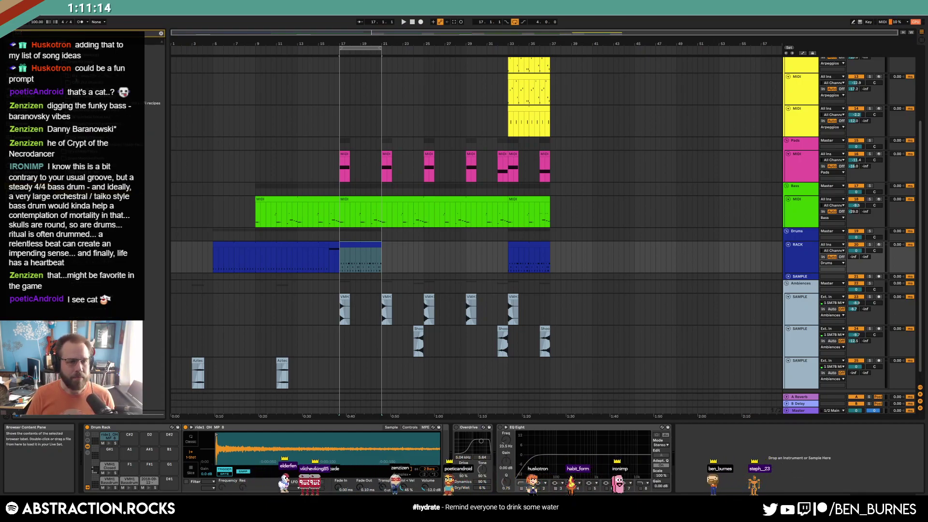
{"action": "scroll", "coordinate": [83, 112], "scroll_direction": "up", "scroll_amount": 5}
{"action": "left_click", "coordinate": [83, 111]}
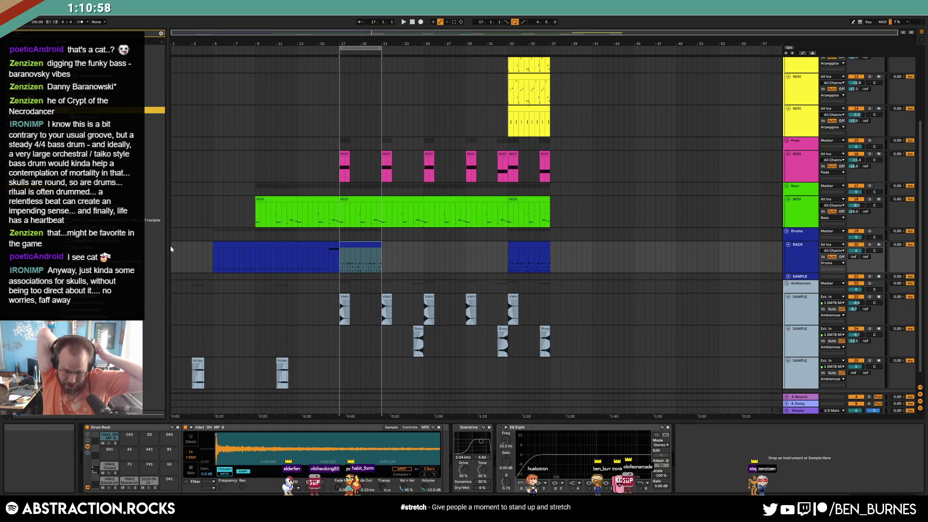
{"action": "key", "text": "Down"}
{"action": "key", "text": "Up"}
{"action": "key", "text": "Up"}
{"action": "key", "text": "Up"}
{"action": "key", "text": "Down"}
{"action": "key", "text": "Down"}
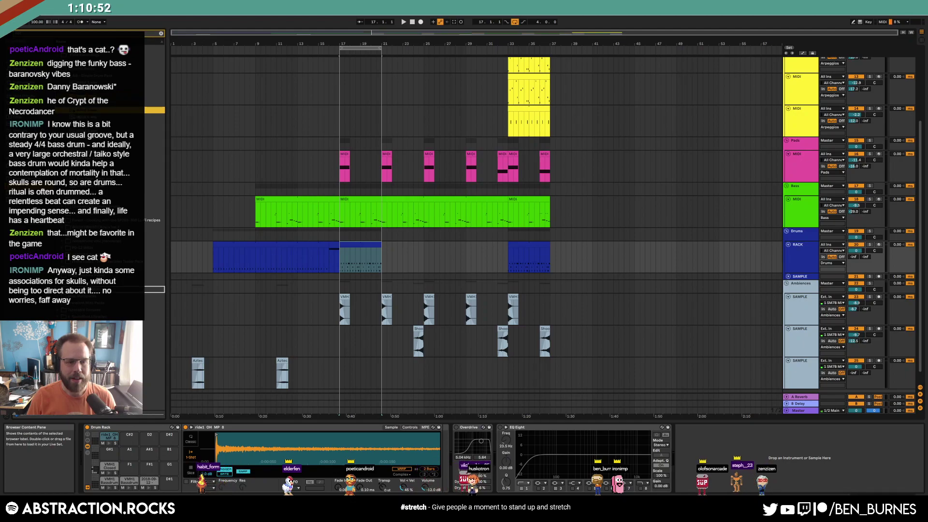
{"action": "left_click_drag", "start_coordinate": [149, 438], "coordinate": [149, 438]}
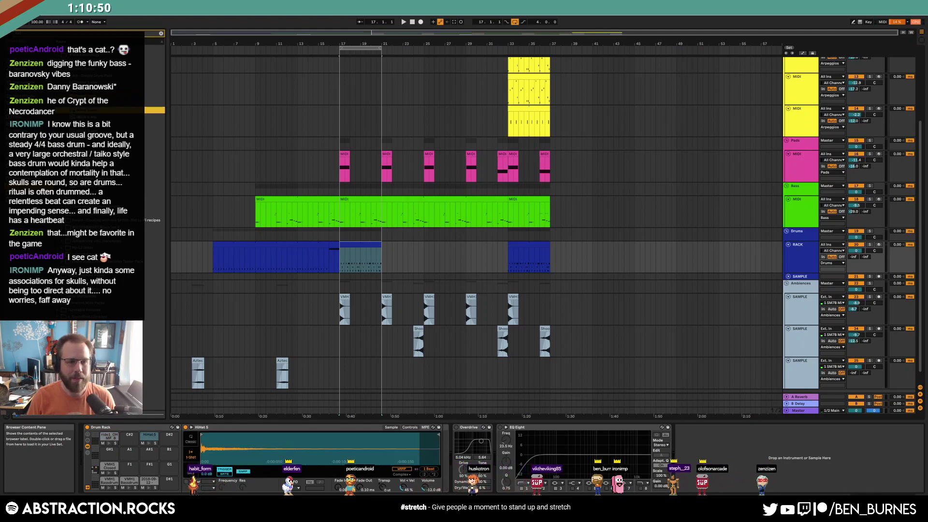
Find the HiHat 1 sample and load it onto the drum rack's D#2 pad
{"action": "left_click", "coordinate": [106, 165]}
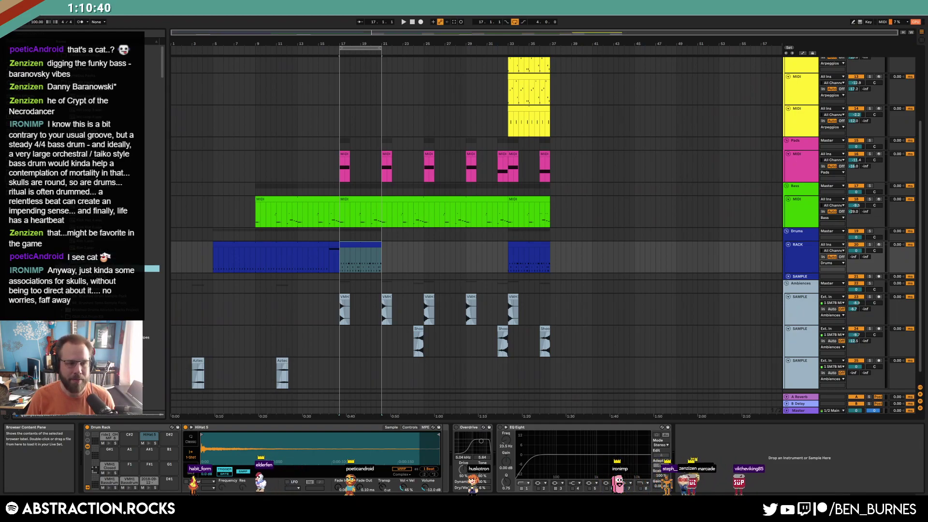
{"action": "left_click", "coordinate": [152, 116]}
{"action": "left_click", "coordinate": [99, 111]}
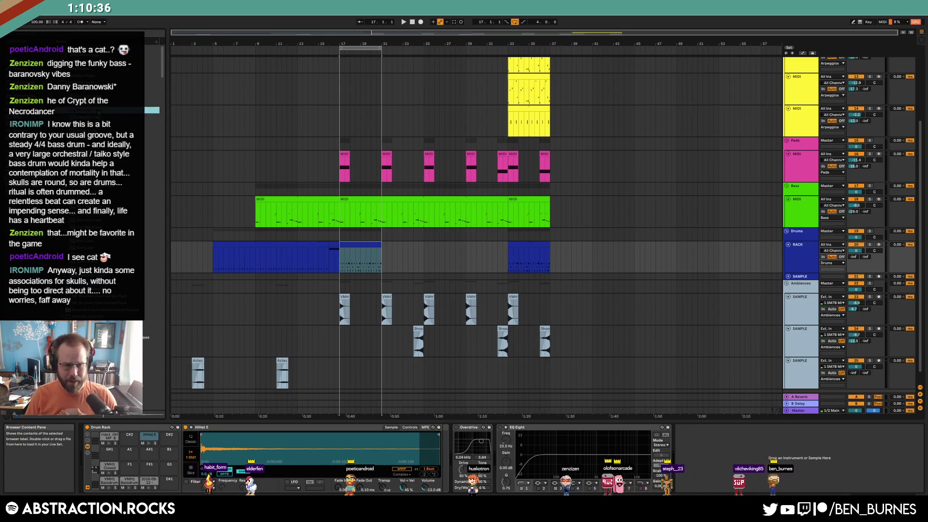
{"action": "left_click", "coordinate": [99, 138]}
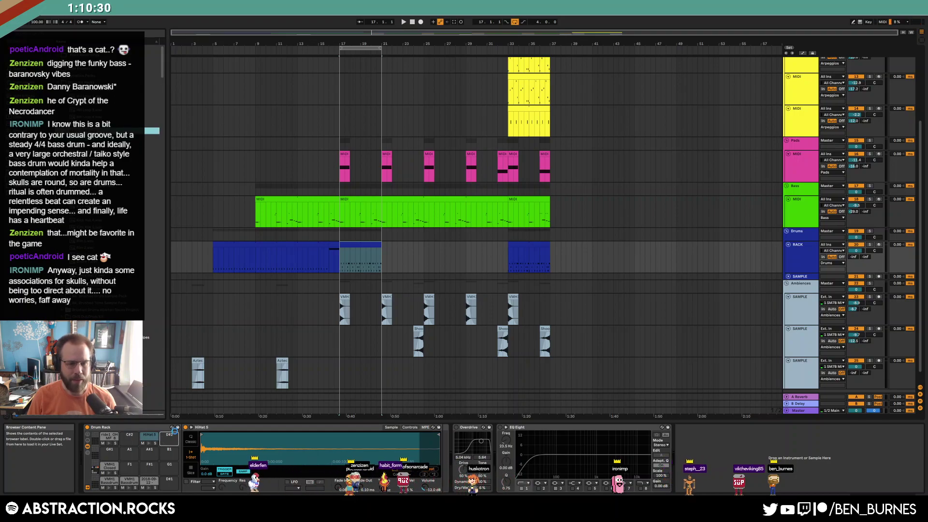
In the bar 17 drum clip, move the closed-hat notes to HiHat 5 and the short fast ones to HiHat 1
{"action": "double_click", "coordinate": [367, 245]}
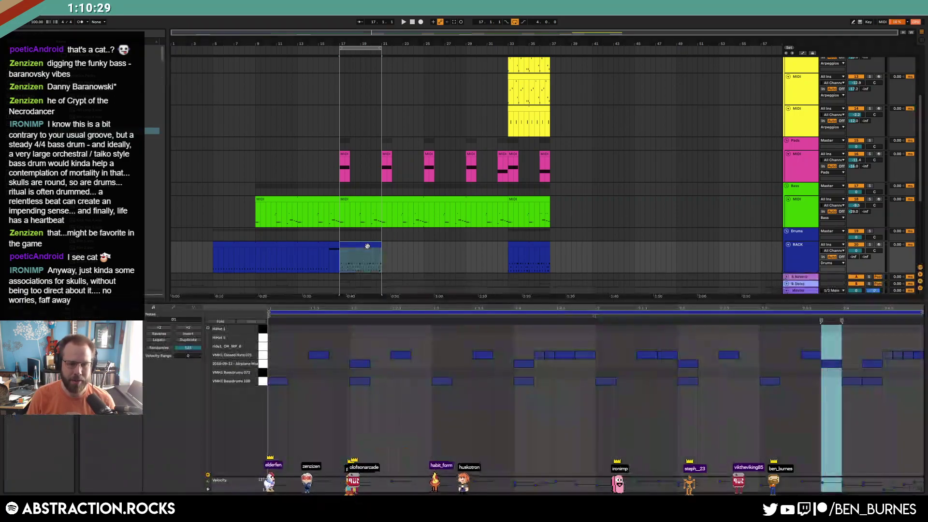
{"action": "left_click", "coordinate": [264, 355]}
{"action": "key", "text": "Up"}
{"action": "key", "text": "Up"}
{"action": "key", "text": "Up"}
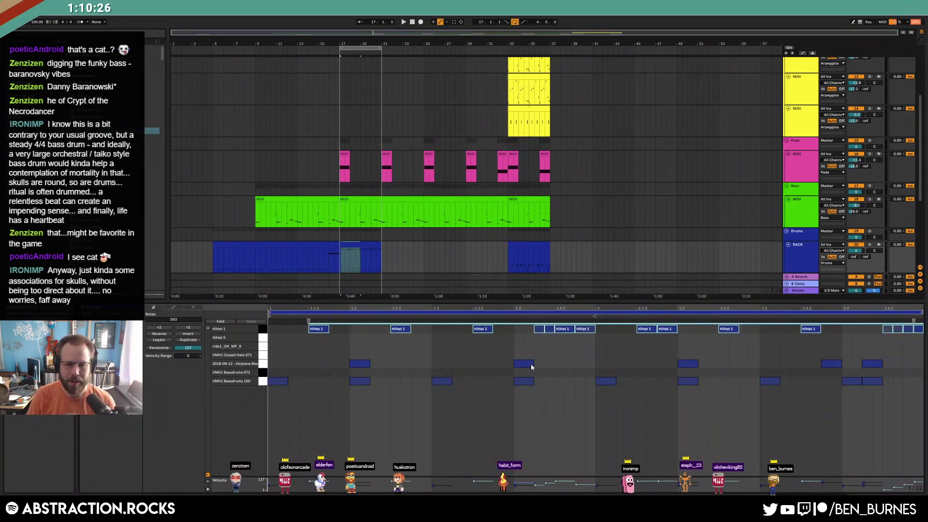
{"action": "key", "text": "Down"}
{"action": "left_click", "coordinate": [538, 338]}
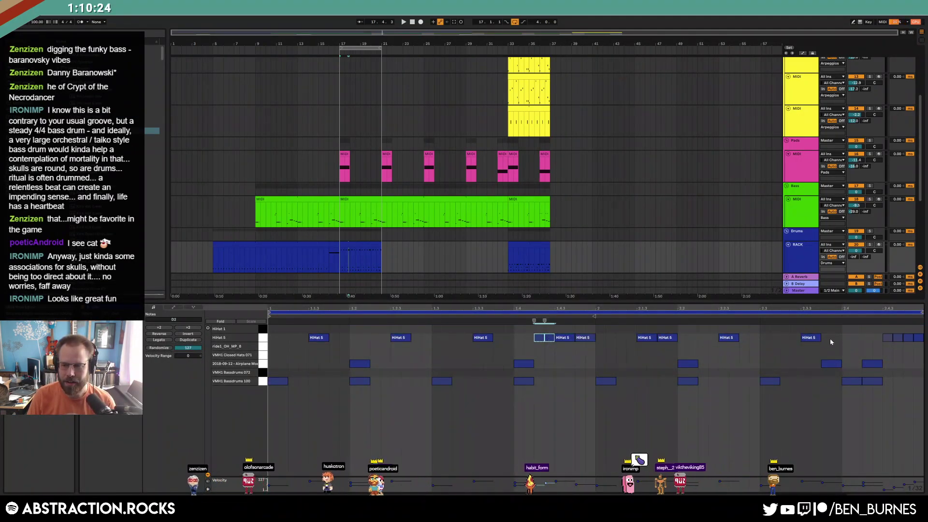
{"action": "key", "text": "Up"}
Play the bar 17 section and deactivate all notes of the Airplane sample in the drum clip
{"action": "key", "text": "space"}
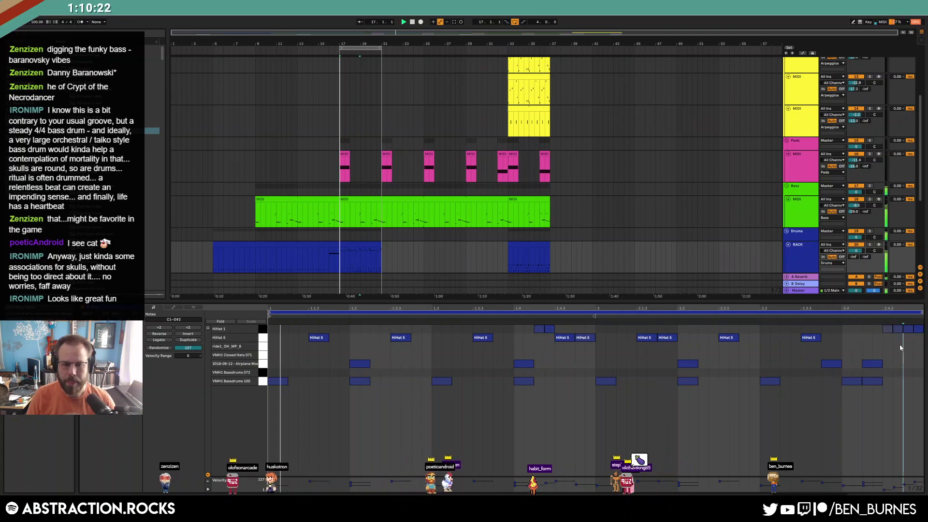
{"action": "left_click", "coordinate": [262, 364]}
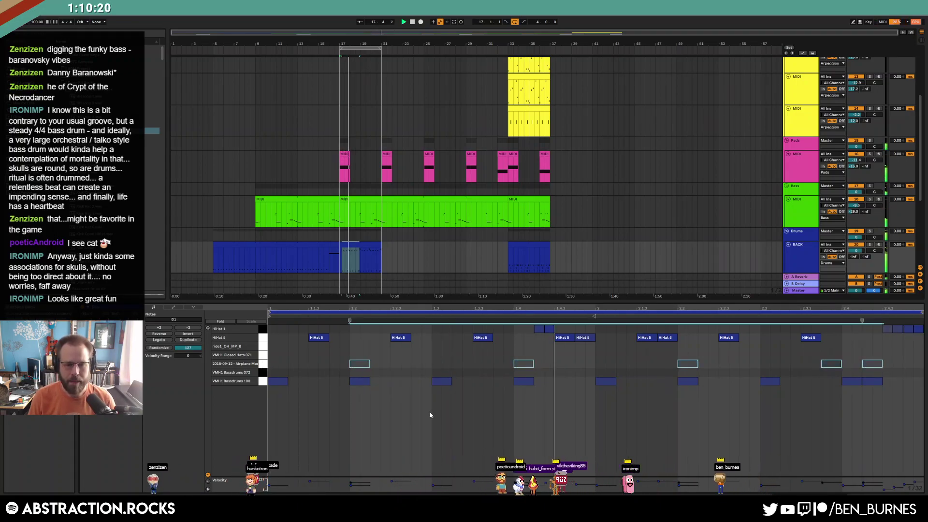
{"action": "left_click", "coordinate": [334, 364]}
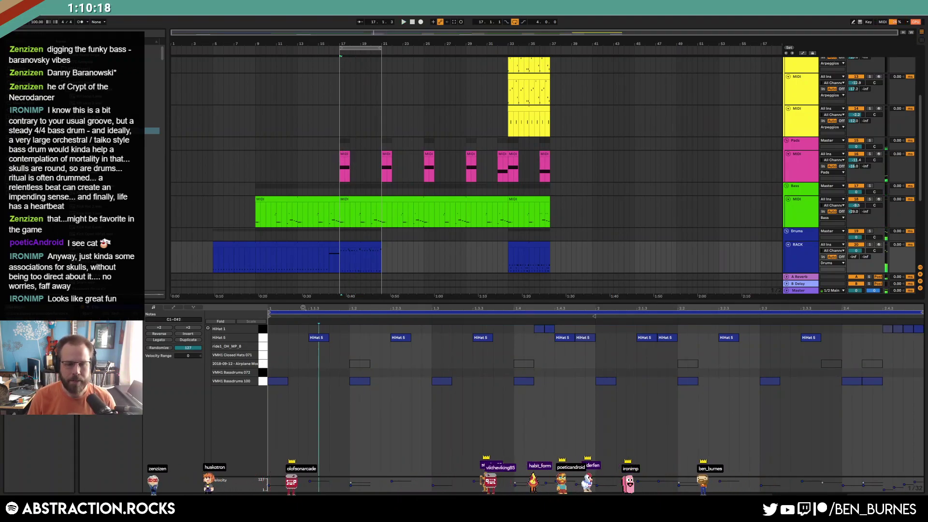
Duplicate the clip's first three single HiHat 5 notes directly behind themselves to make pairs, and play the result
{"action": "left_click_drag", "start_coordinate": [321, 340], "coordinate": [263, 345]}
{"action": "key", "text": "ctrl+d"}
{"action": "key", "text": "ctrl+d"}
{"action": "key", "text": "space"}
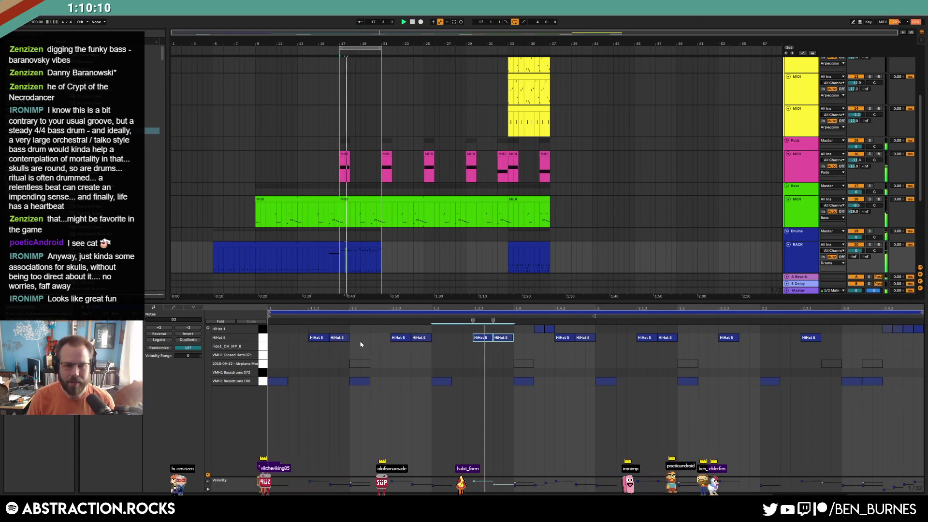
Add HiHat 1 notes at 1.2.2 and 2.4.2 and HiHat 5 notes at 2.2.4 and 2.3.4
{"action": "key", "text": "space"}
{"action": "double_click", "coordinate": [377, 328]}
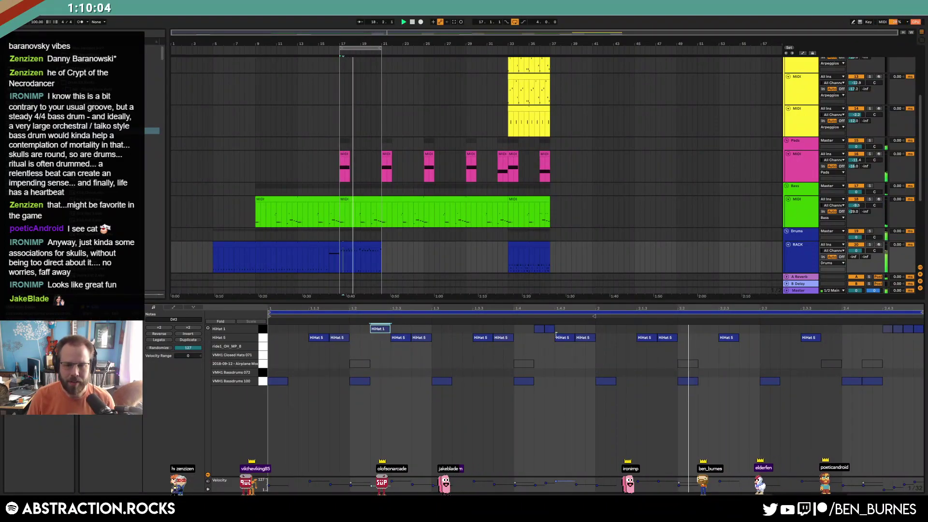
{"action": "double_click", "coordinate": [749, 338]}
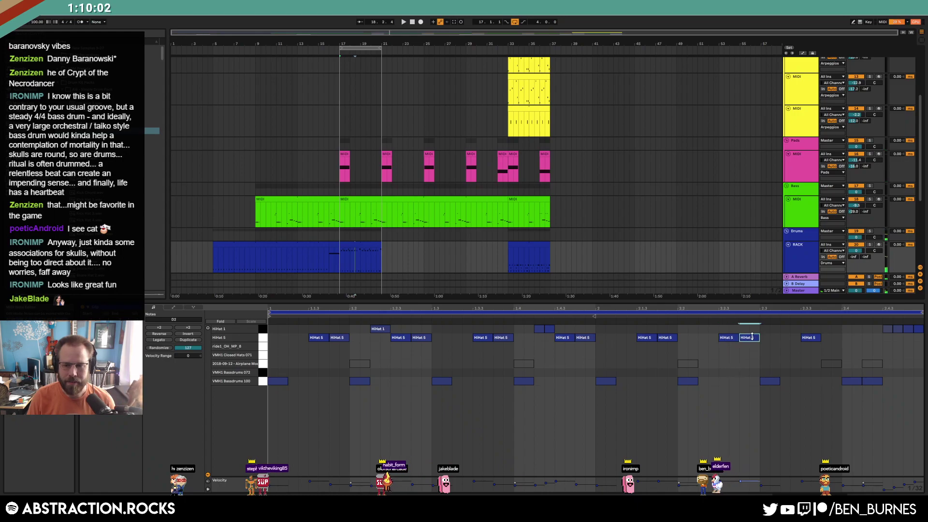
{"action": "double_click", "coordinate": [834, 338]}
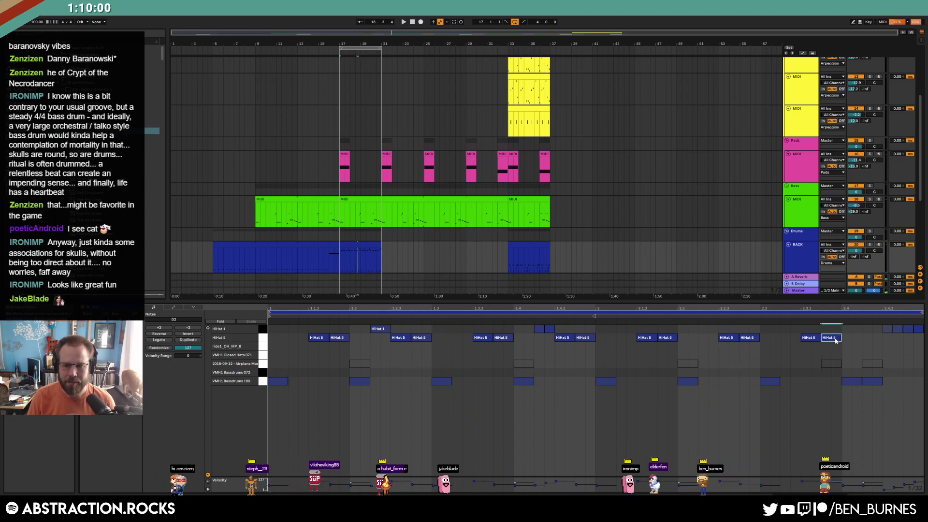
{"action": "left_click", "coordinate": [872, 343]}
{"action": "double_click", "coordinate": [867, 329]}
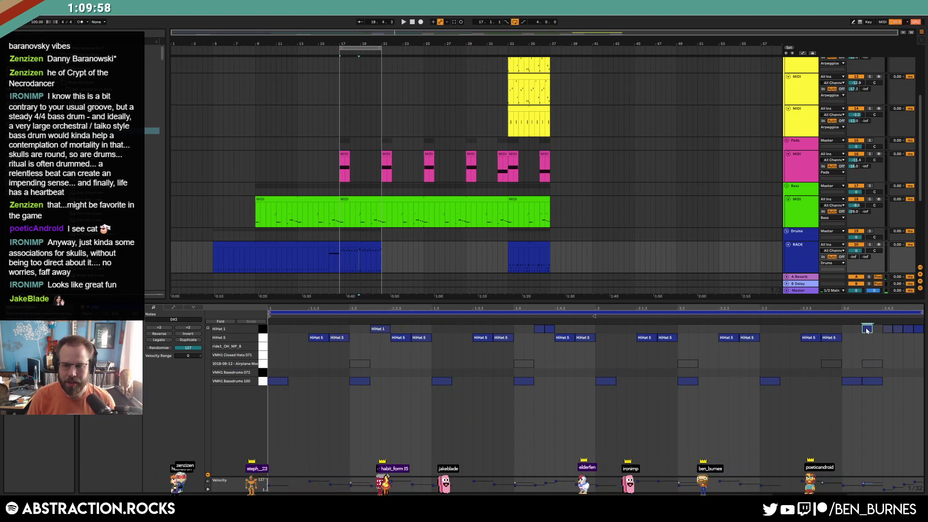
Swap the HiHat 1 sample on its drum rack pad for HiHat 4 and check the bar 17 drum clip
{"action": "key", "text": "shift+Tab"}
{"action": "key", "text": "Down"}
{"action": "key", "text": "Down"}
{"action": "key", "text": "Down"}
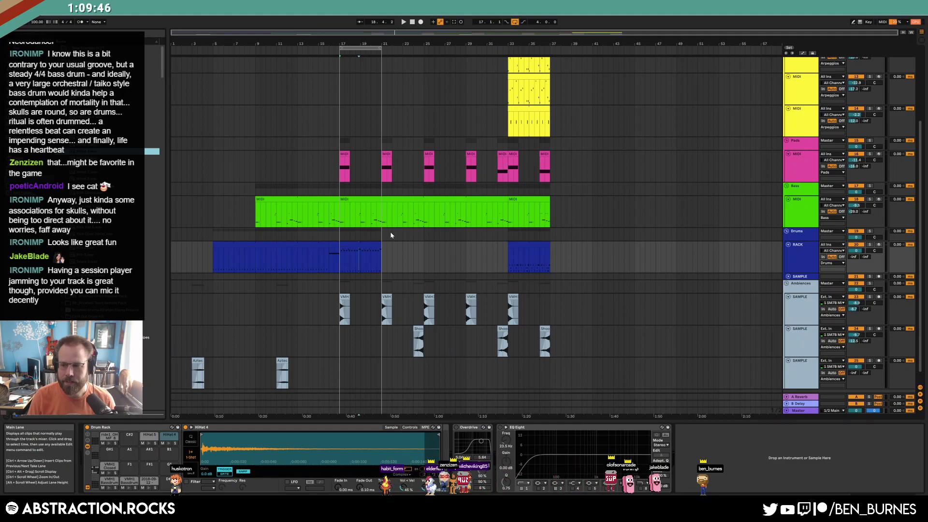
{"action": "key", "text": "shift+Tab"}
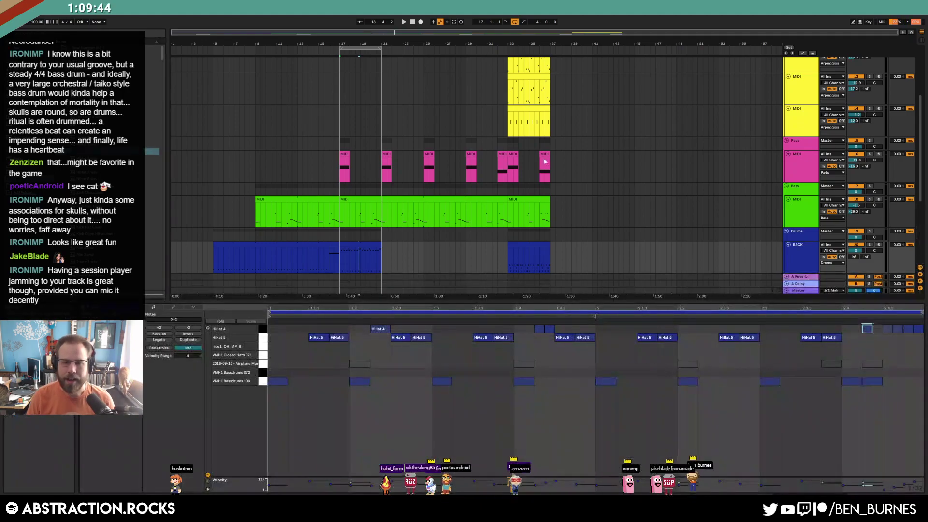
{"action": "key", "text": "shift+Tab"}
Transpose all notes of the bar 17 Leads clip down one octave and adjust the velocity of selected notes in it
{"action": "scroll", "coordinate": [344, 248], "scroll_direction": "up", "scroll_amount": 2}
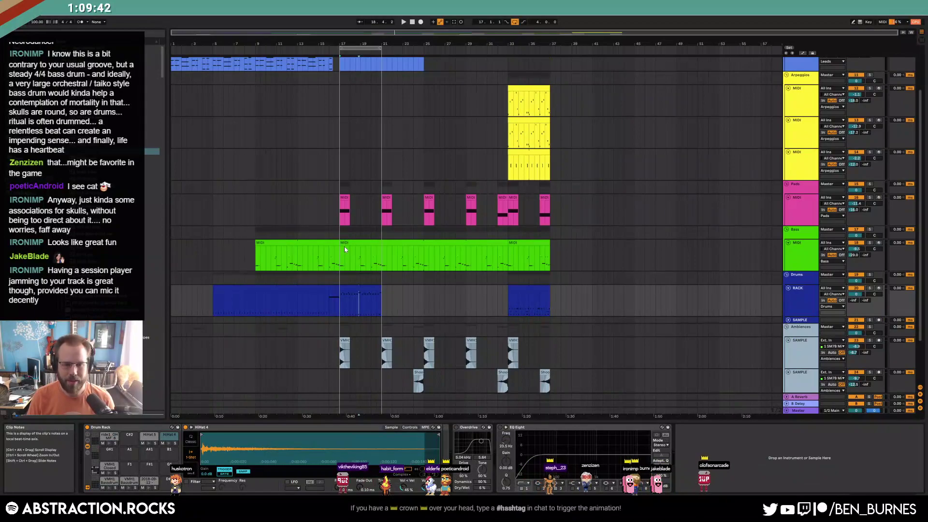
{"action": "scroll", "coordinate": [344, 246], "scroll_direction": "up", "scroll_amount": 2}
{"action": "left_click", "coordinate": [351, 101]}
{"action": "key", "text": "shift+Tab"}
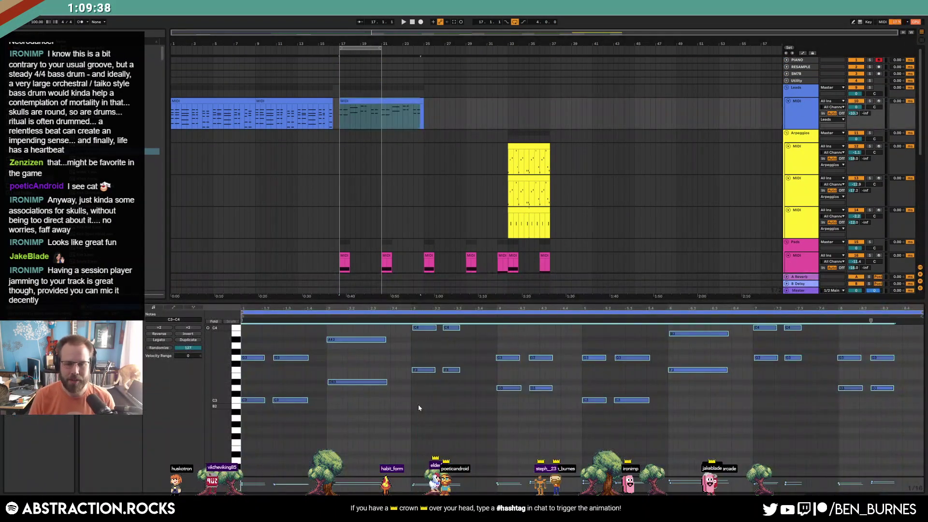
{"action": "key", "text": "shift+Tab"}
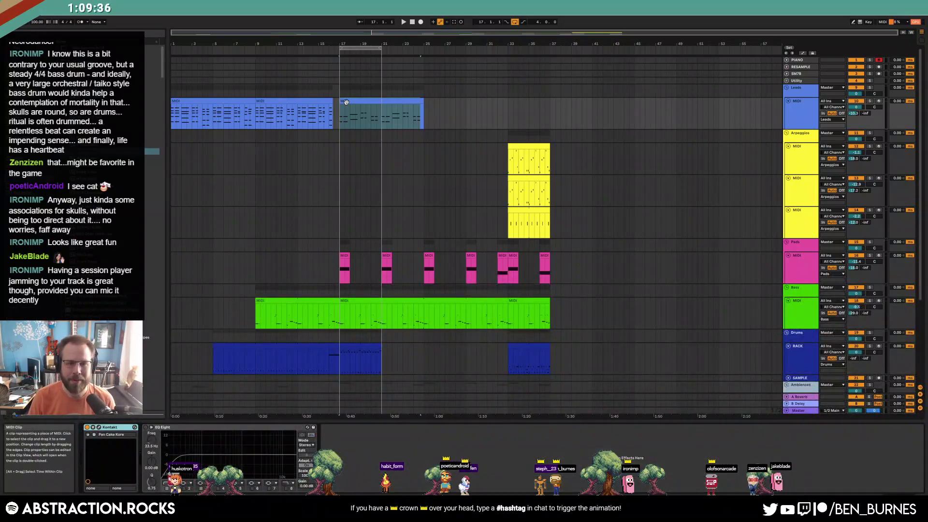
{"action": "key", "text": "shift+Tab"}
{"action": "key", "text": "space"}
{"action": "key", "text": "ctrl+a"}
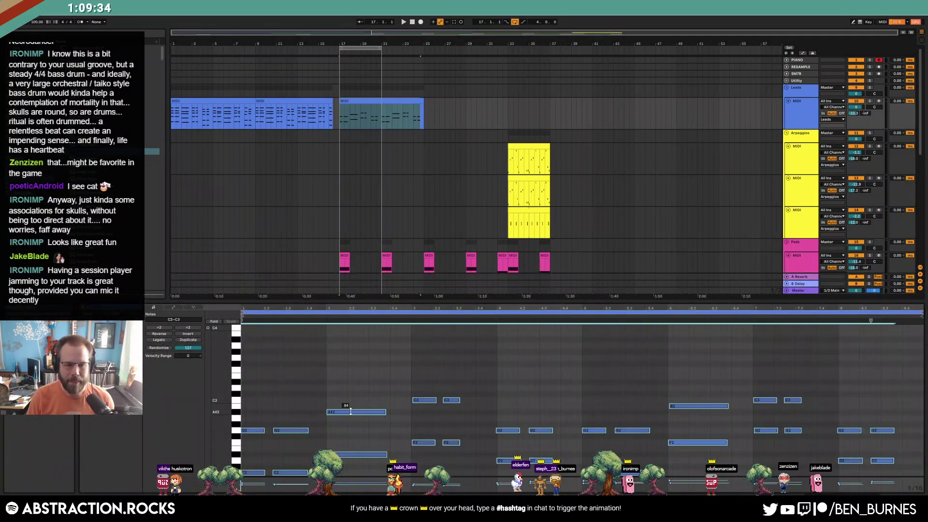
{"action": "left_click", "coordinate": [581, 414]}
{"action": "left_click_drag", "start_coordinate": [464, 437], "coordinate": [460, 437]}
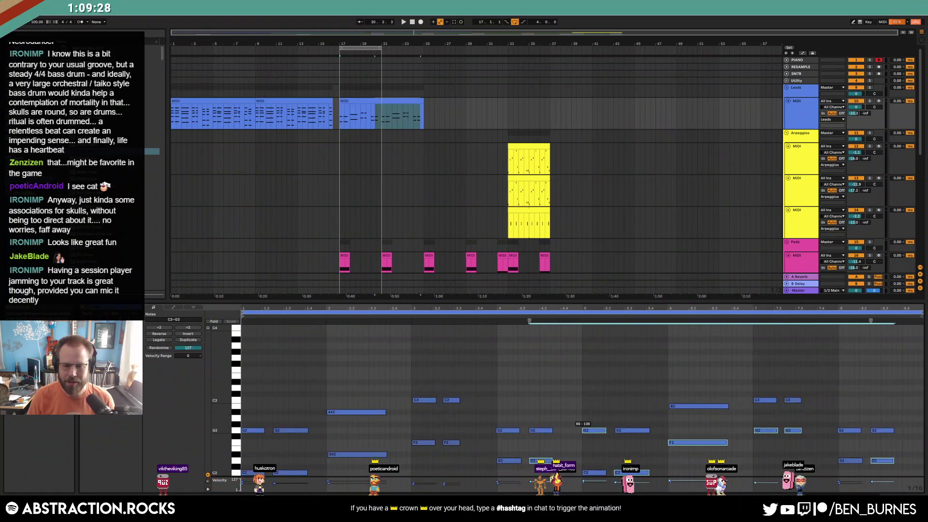
{"action": "key", "text": "shift+Tab"}
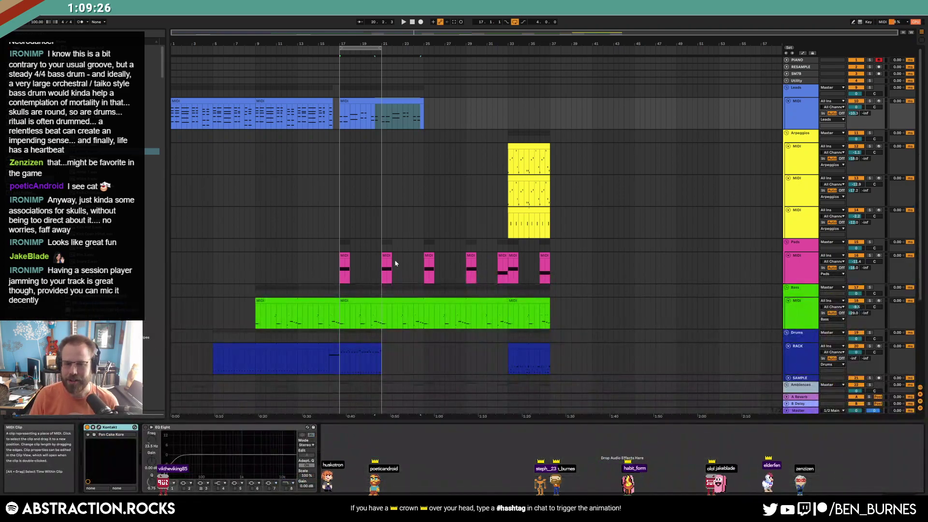
Play the arrangement from bar 16 into the bar 17 section and listen to the parts together
{"action": "left_click", "coordinate": [341, 312]}
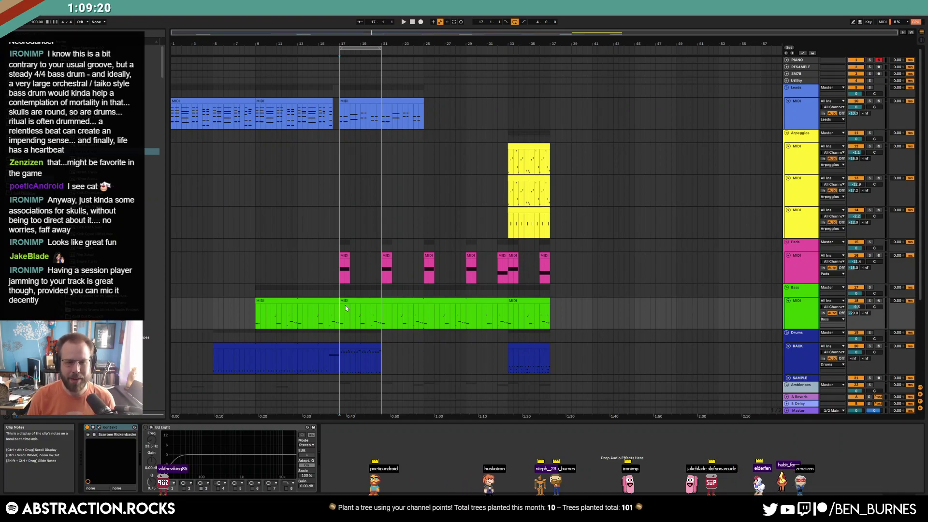
{"action": "left_click", "coordinate": [330, 314]}
{"action": "key", "text": "space"}
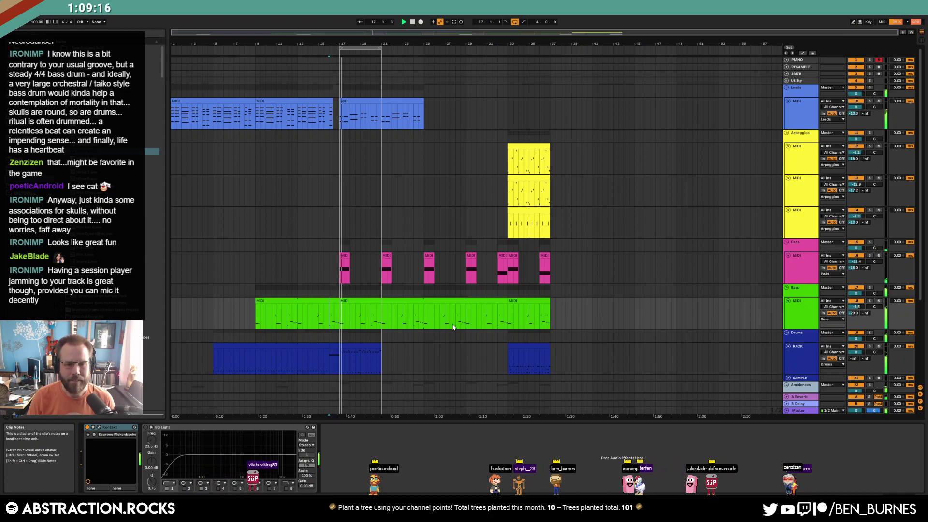
{"action": "scroll", "coordinate": [434, 314], "scroll_direction": "down", "scroll_amount": 4}
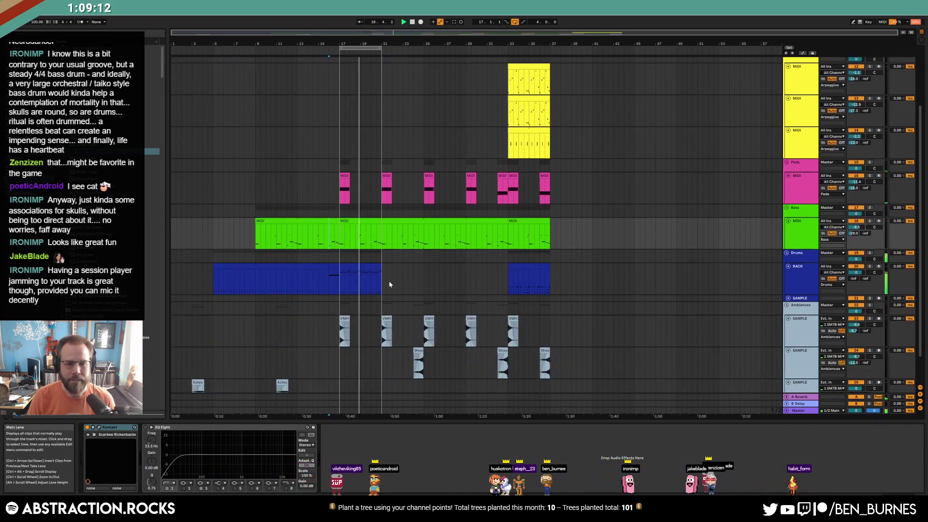
{"action": "scroll", "coordinate": [393, 287], "scroll_direction": "up", "scroll_amount": 4}
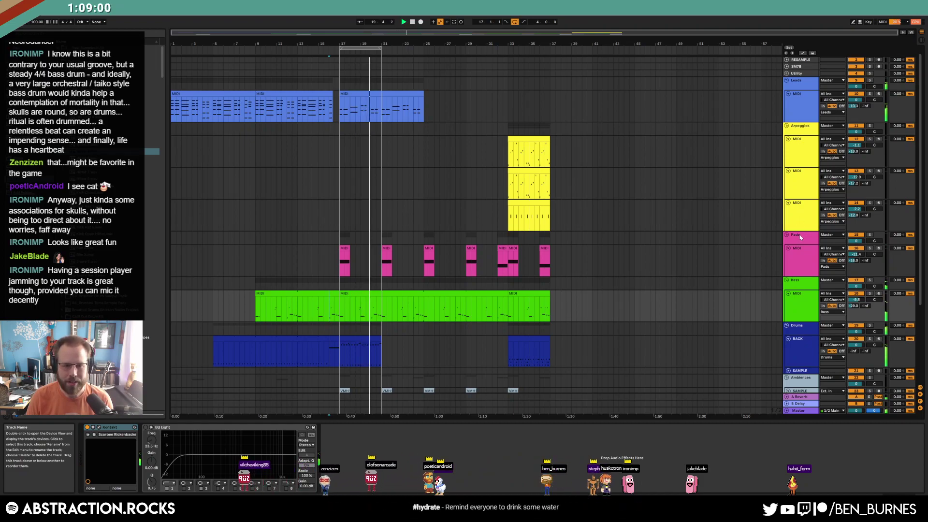
Create a four-bar MIDI clip at bar 17 on the third arpeggio track and place a short C5 note at its start
{"action": "left_click", "coordinate": [344, 226]}
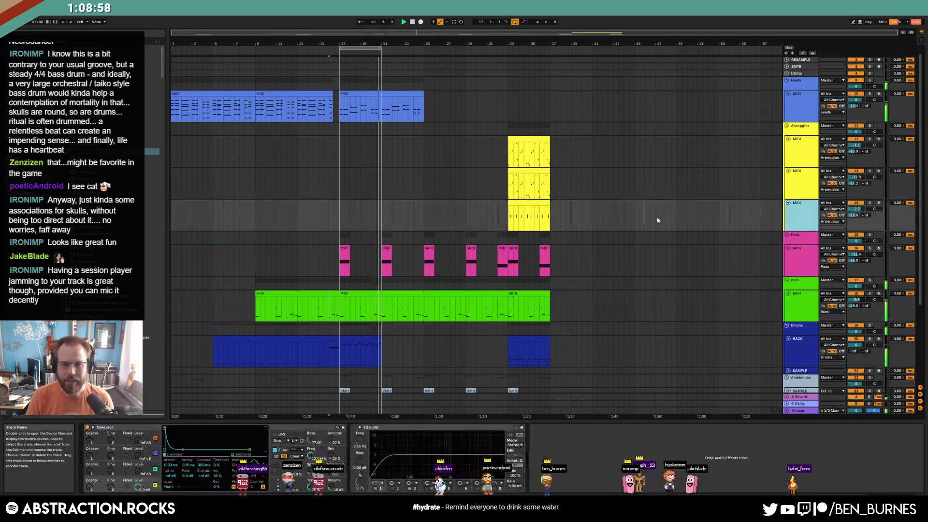
{"action": "left_click_drag", "start_coordinate": [343, 222], "coordinate": [380, 218]}
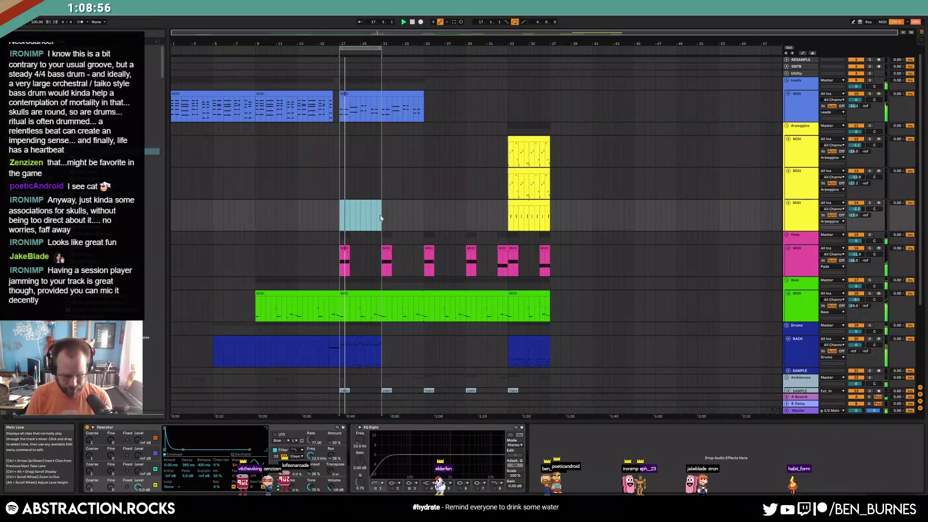
{"action": "key", "text": "ctrl+shift+m"}
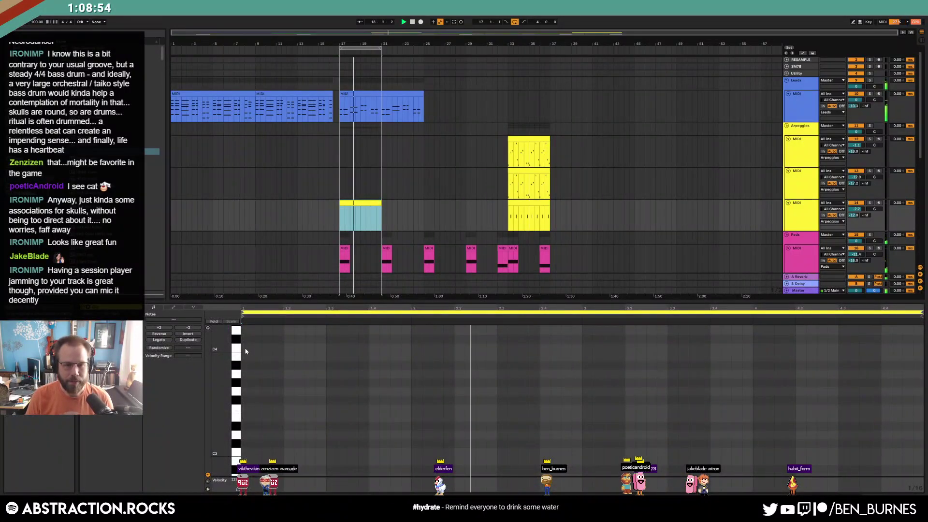
{"action": "double_click", "coordinate": [245, 348]}
{"action": "scroll", "coordinate": [249, 350], "scroll_direction": "up", "scroll_amount": 3}
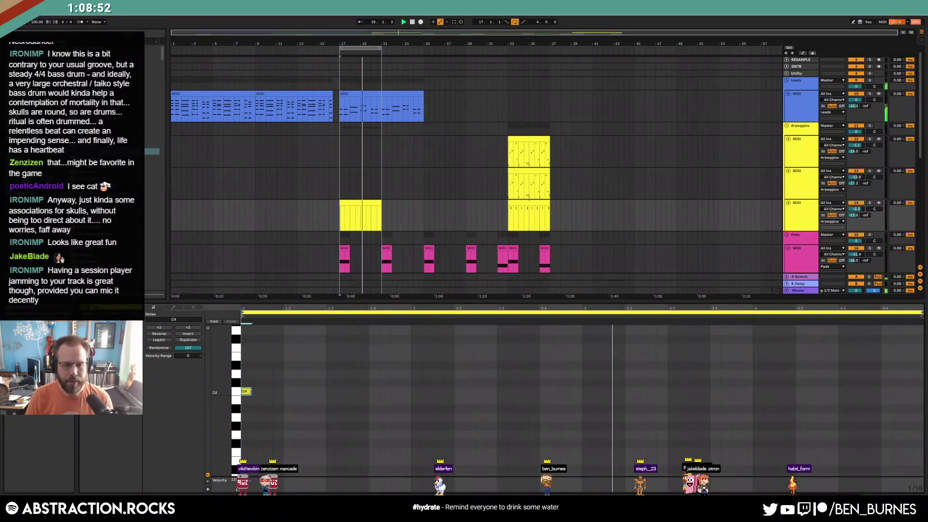
{"action": "key", "text": "shift+Up"}
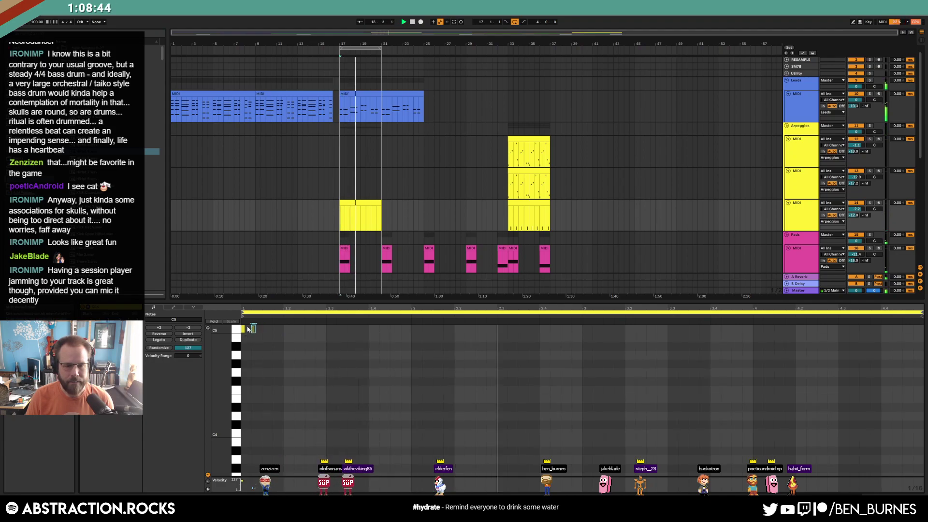
Extend the arpeggio clip to four short C5 notes on consecutive sixteenths and adjust their individual velocities
{"action": "left_click_drag", "start_coordinate": [253, 329], "coordinate": [253, 342]}
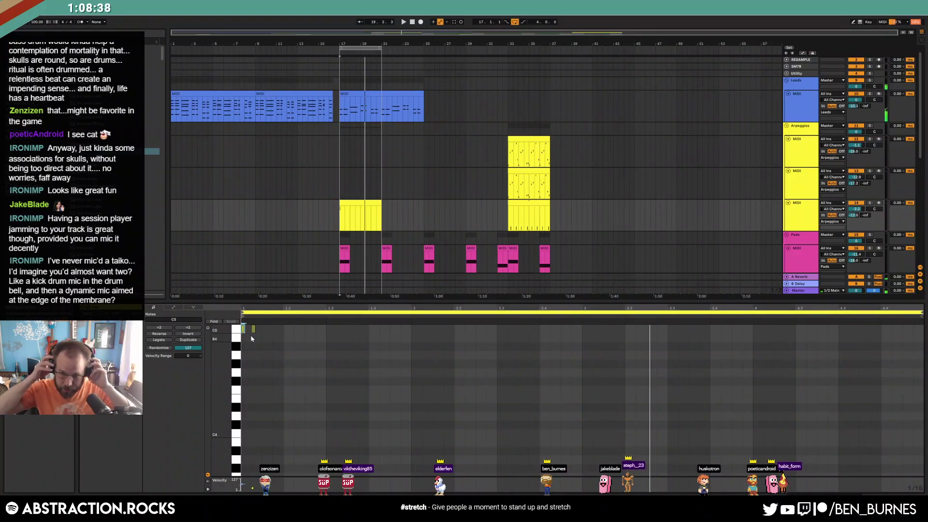
{"action": "left_click_drag", "start_coordinate": [251, 338], "coordinate": [252, 364]}
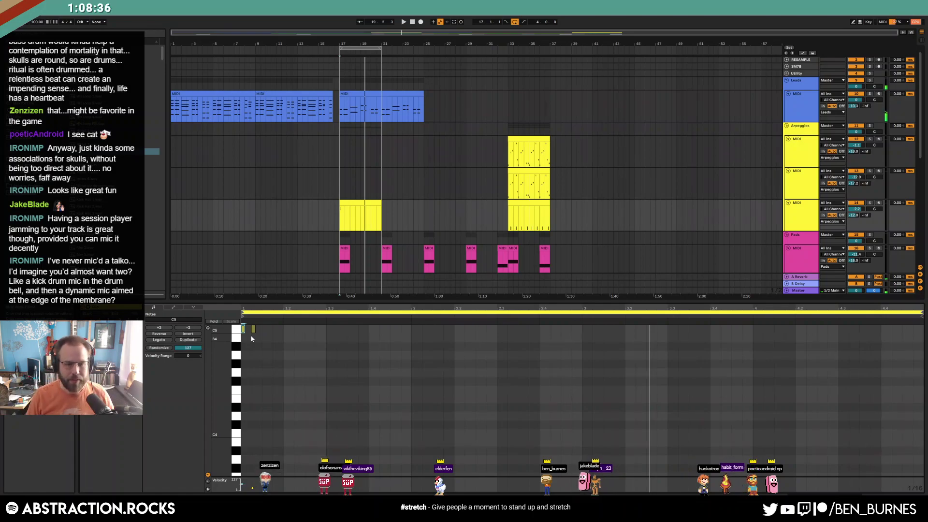
{"action": "key", "text": "space"}
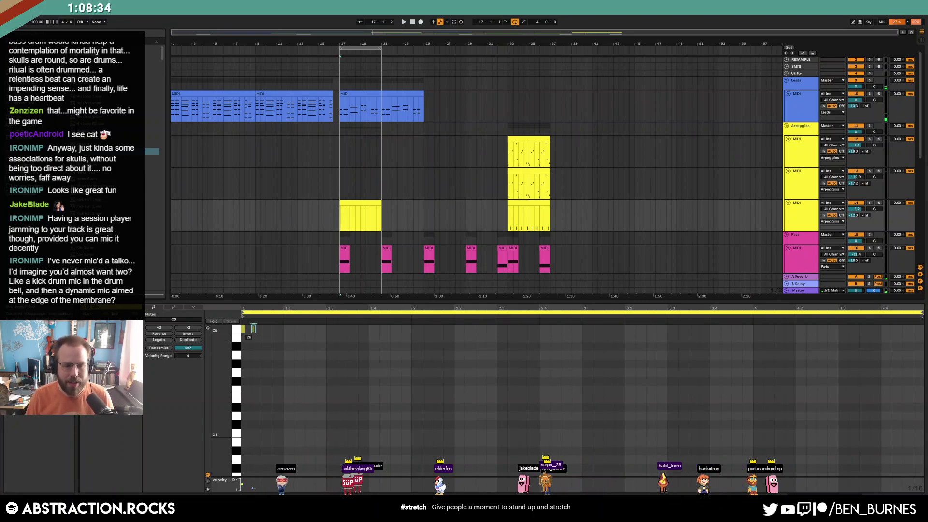
{"action": "key", "text": "ctrl+d"}
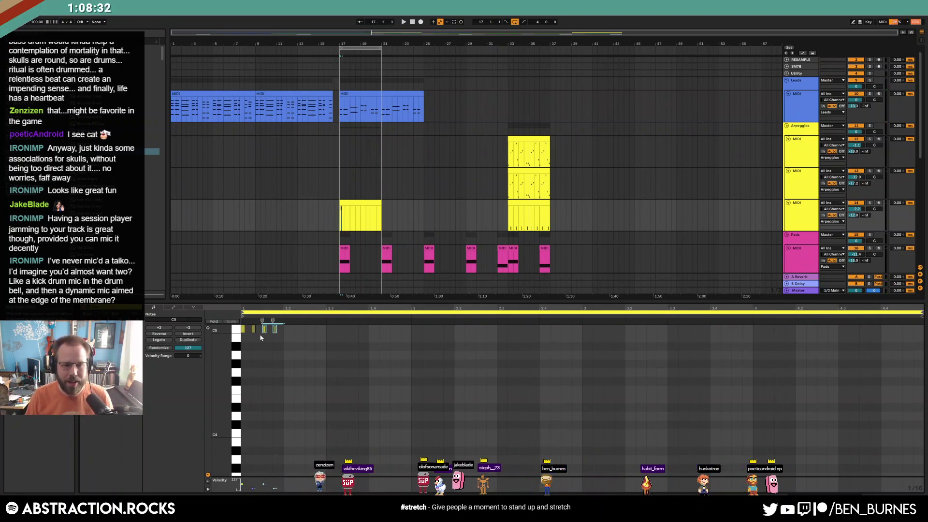
{"action": "left_click_drag", "start_coordinate": [264, 330], "coordinate": [265, 337]}
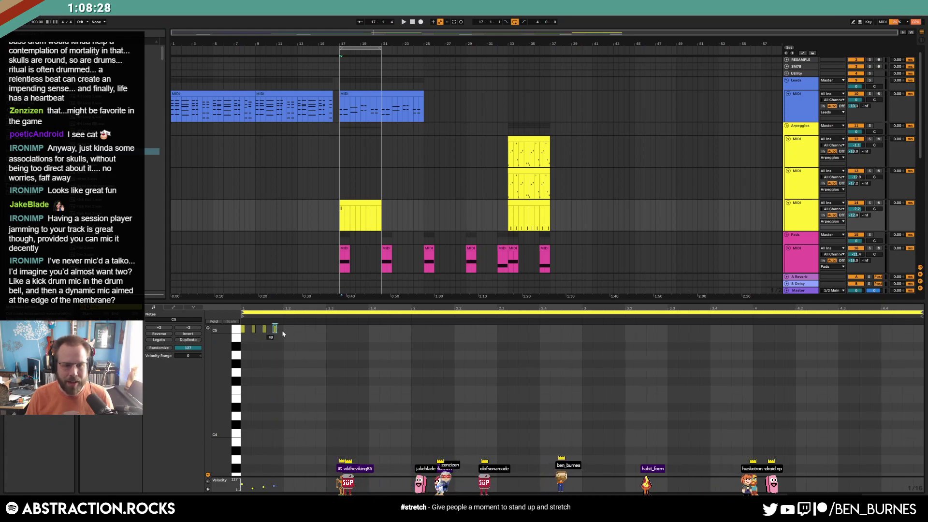
{"action": "key", "text": "space"}
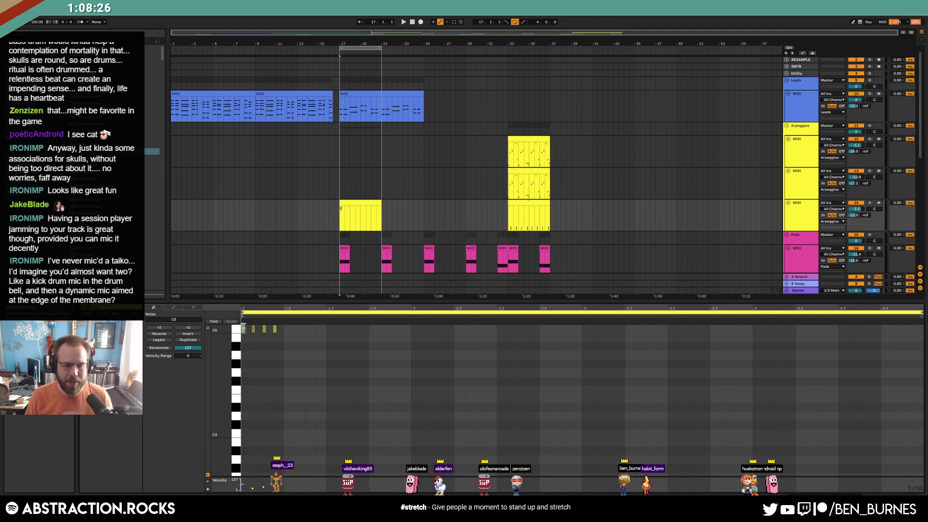
{"action": "left_click", "coordinate": [271, 343]}
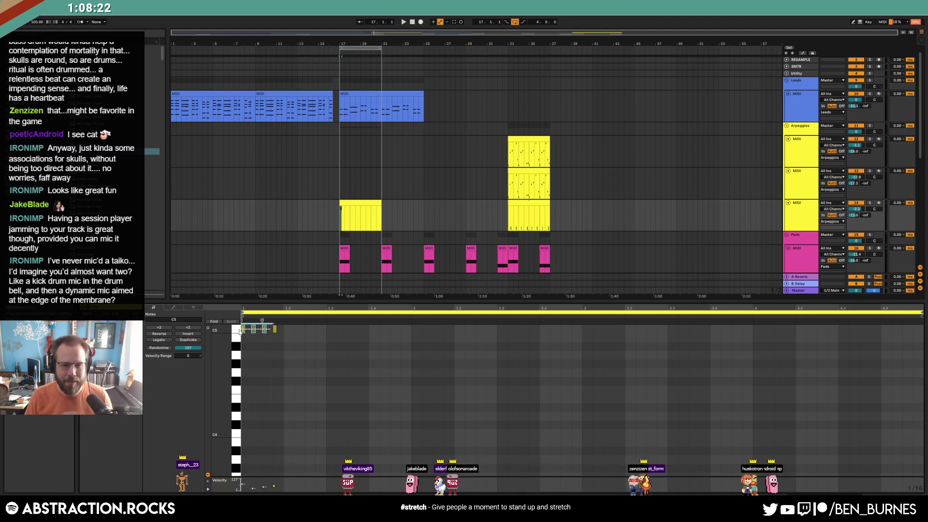
Duplicate the first three C5 notes five times behind themselves and play the resulting pulse
{"action": "key", "text": "ctrl+d"}
{"action": "key", "text": "ctrl+d"}
{"action": "key", "text": "ctrl+d"}
{"action": "key", "text": "ctrl+d"}
{"action": "key", "text": "ctrl+d"}
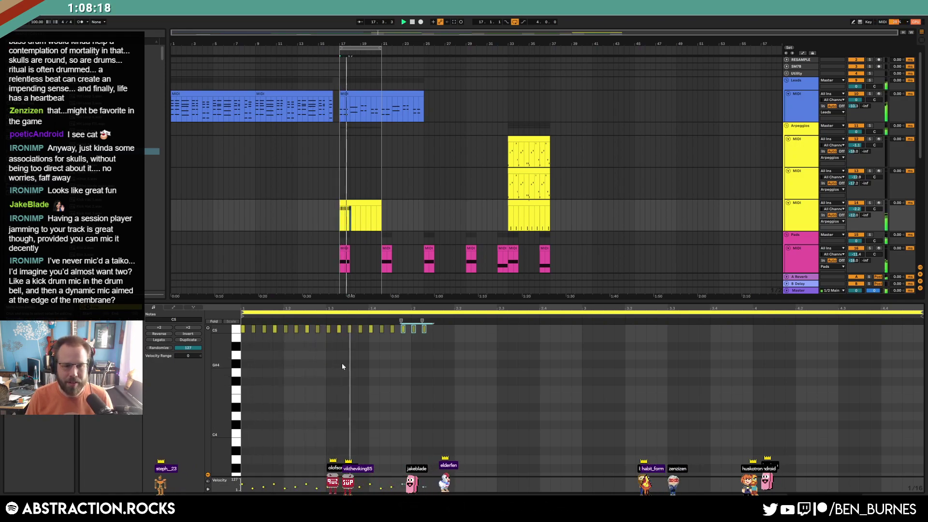
{"action": "key", "text": "space"}
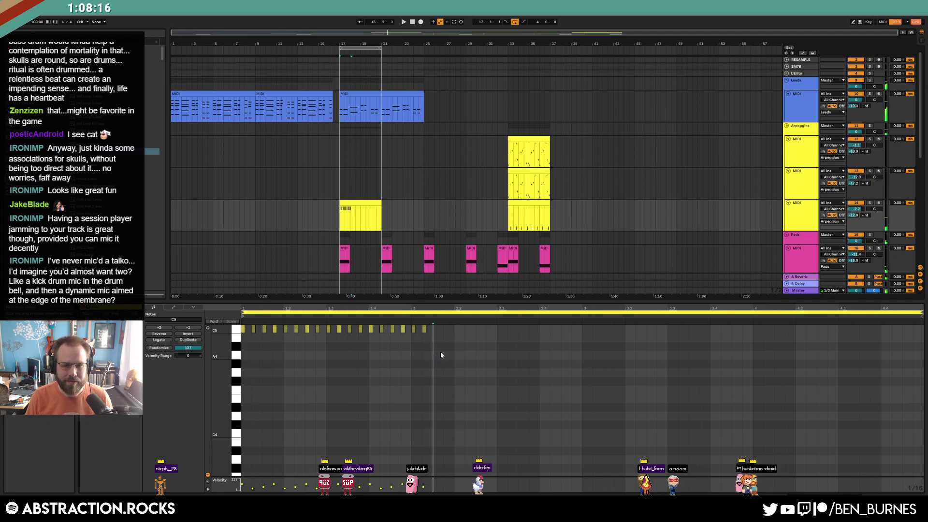
Delete the bar 17 clip from the third arpeggio track
{"action": "key", "text": "Delete"}
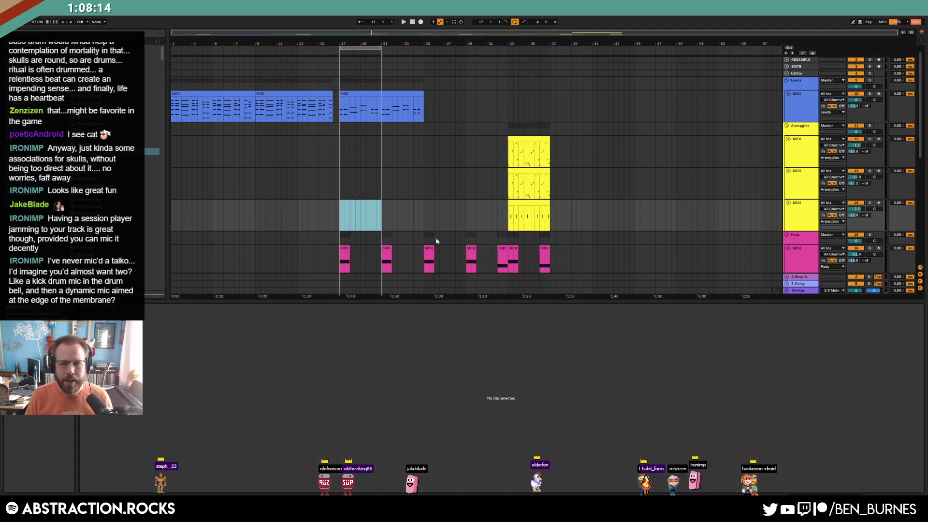
{"action": "key", "text": "shift+Tab"}
{"action": "left_click", "coordinate": [344, 117]}
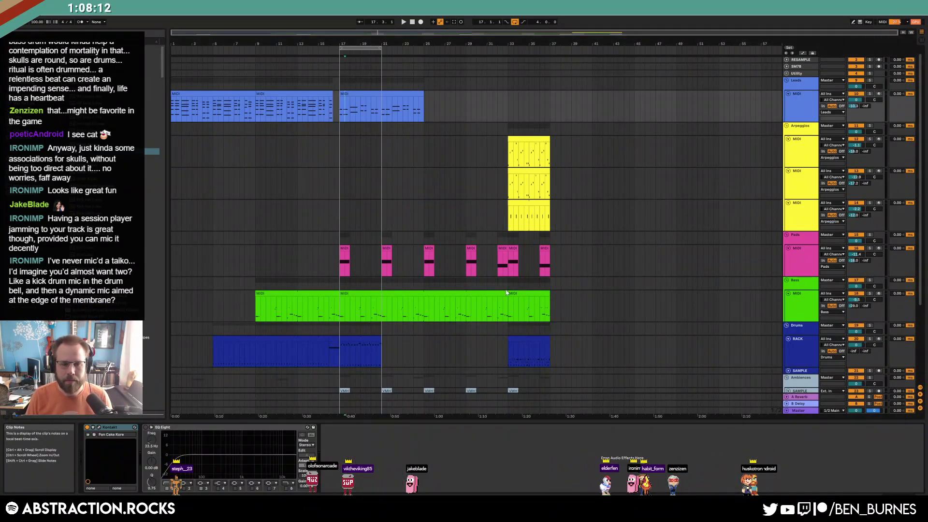
Unfold the SAMPLE track in the Drums group and insert a new MIDI track directly below RACK
{"action": "scroll", "coordinate": [485, 305], "scroll_direction": "down", "scroll_amount": 3}
{"action": "left_click_drag", "start_coordinate": [779, 294], "coordinate": [780, 319]}
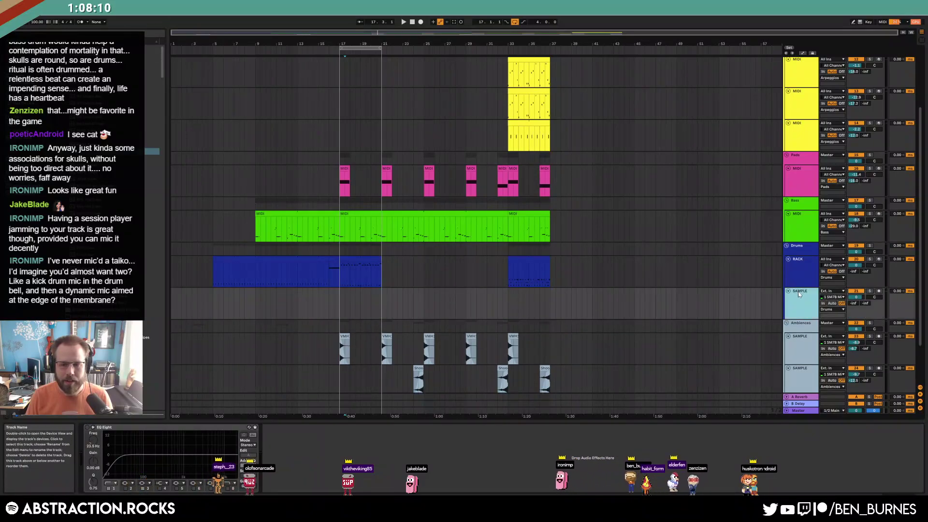
{"action": "left_click", "coordinate": [798, 277]}
{"action": "key", "text": "ctrl+shift+t"}
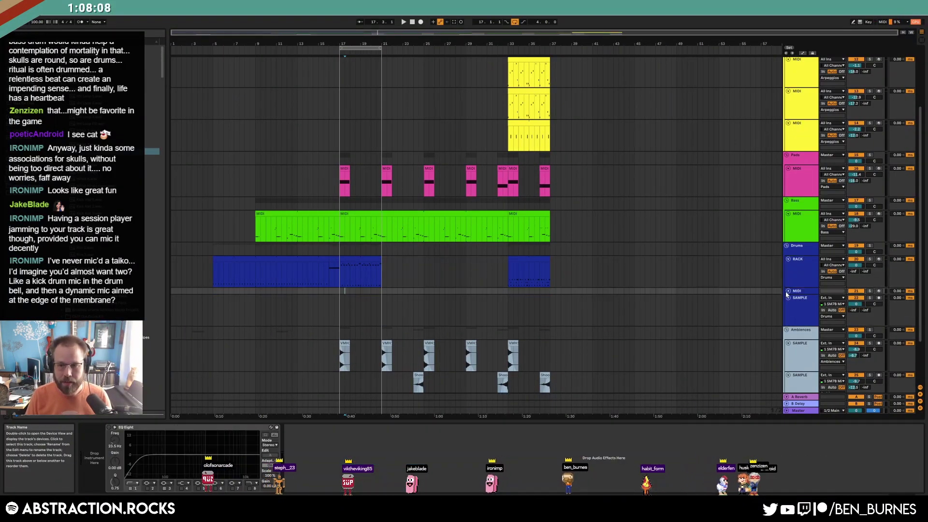
Find the Taiko Drums rack in the browser, load it as a track below RACK and remove the empty MIDI track
{"action": "key", "text": "ctrl+f"}
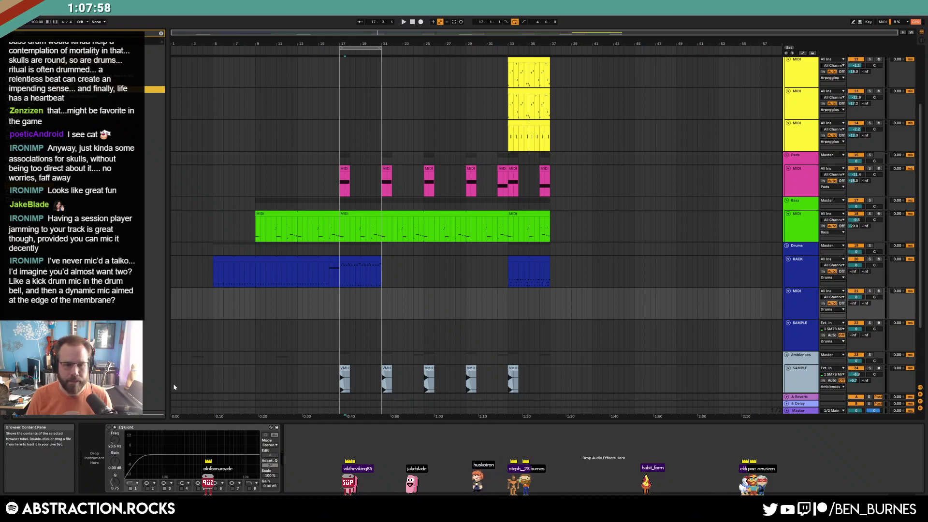
{"action": "left_click_drag", "start_coordinate": [84, 440], "coordinate": [360, 293]}
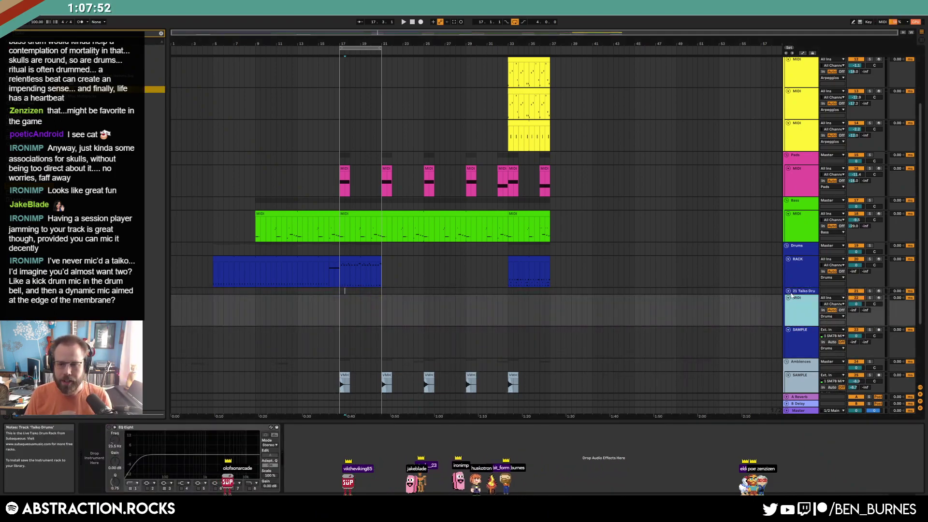
{"action": "left_click", "coordinate": [788, 291]}
Arm the Taiko Drums track for recording and create an empty one-bar MIDI clip on it at bar 17
{"action": "left_click", "coordinate": [344, 311]}
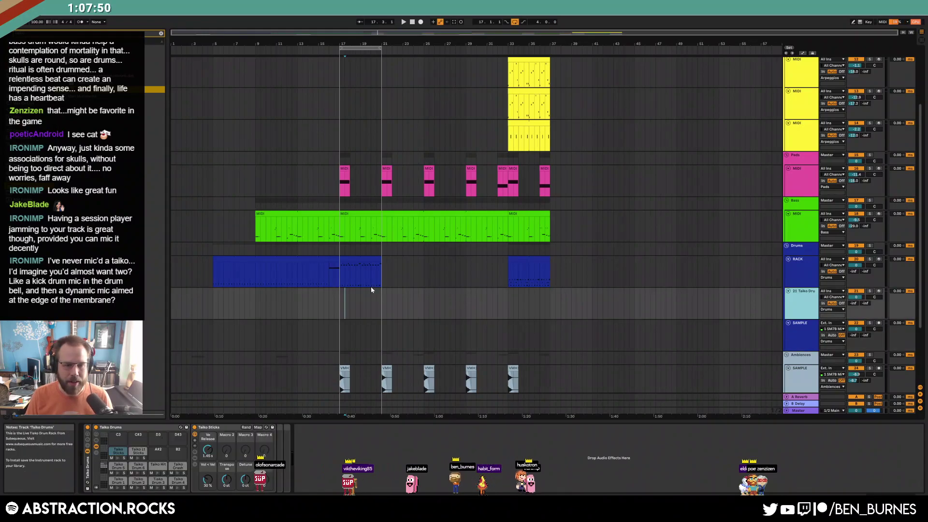
{"action": "left_click", "coordinate": [879, 292]}
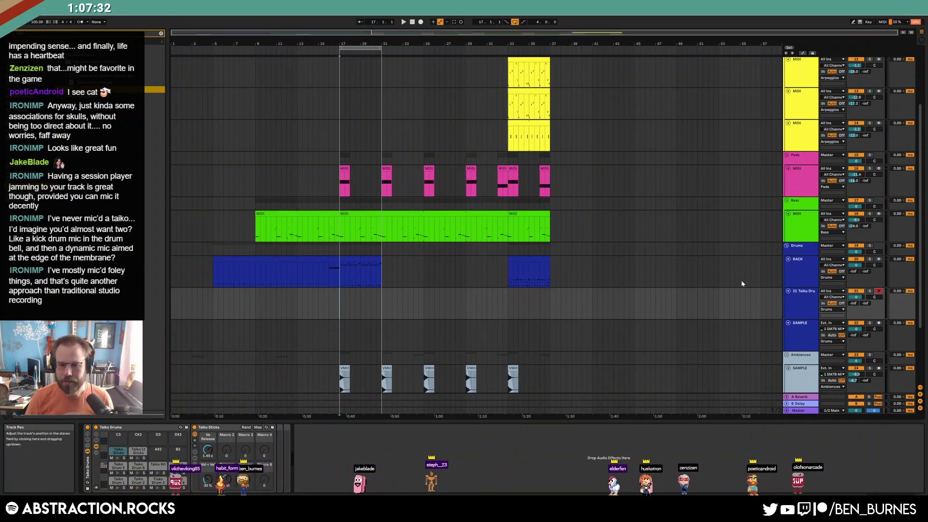
{"action": "double_click", "coordinate": [347, 308]}
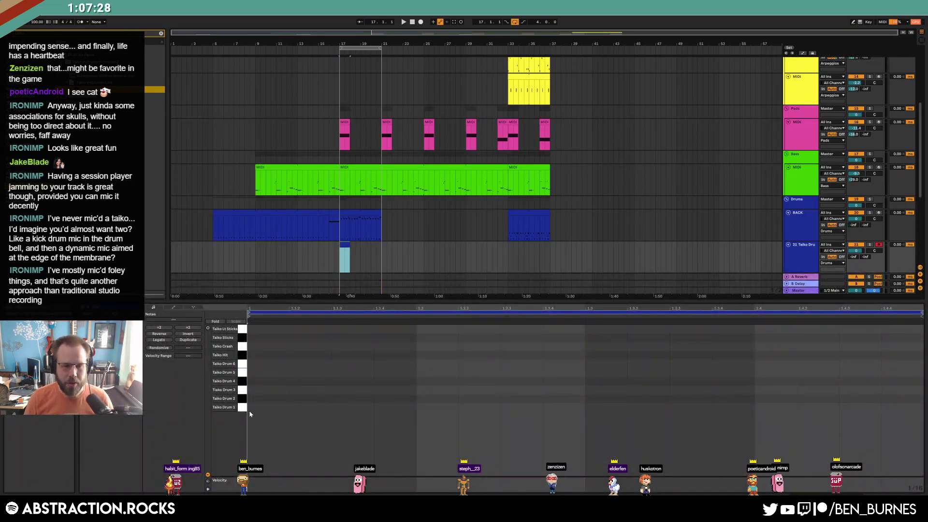
Add a Taiko Drum 1 note at the clip start, Drum 2 at 1.1.2 and 1.1.3, Drum 4 at 1.1.4 and Drum 3 on beat 2, and audition
{"action": "double_click", "coordinate": [253, 409]}
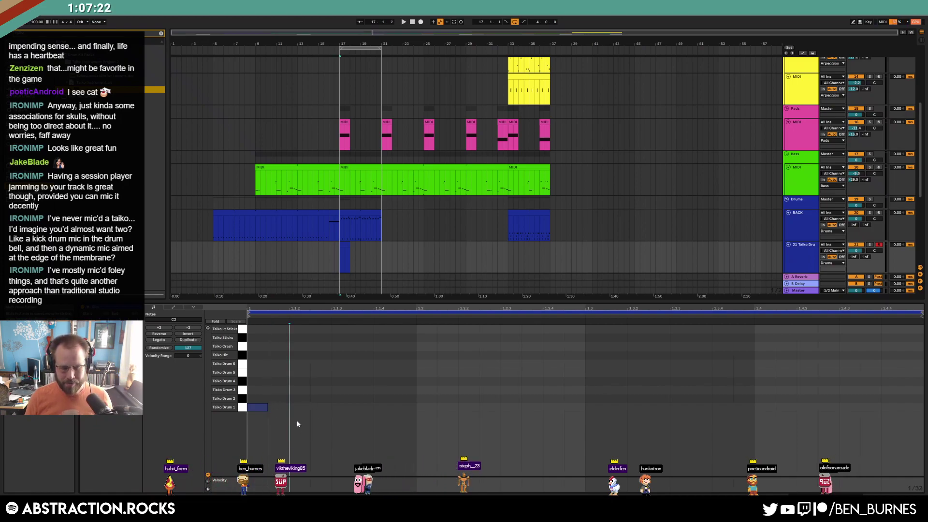
{"action": "double_click", "coordinate": [299, 399]}
{"action": "double_click", "coordinate": [342, 398]}
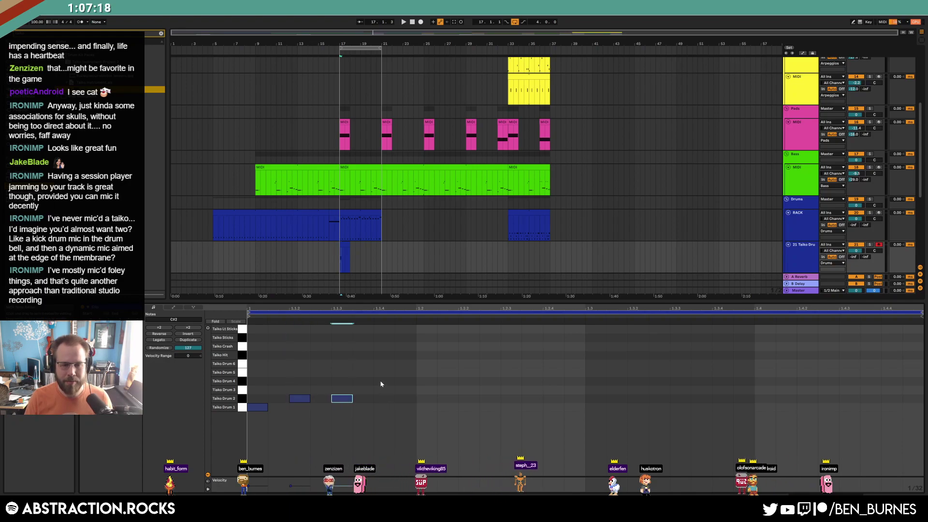
{"action": "double_click", "coordinate": [384, 381]}
{"action": "left_click", "coordinate": [424, 403]}
{"action": "double_click", "coordinate": [423, 399]}
{"action": "key", "text": "space"}
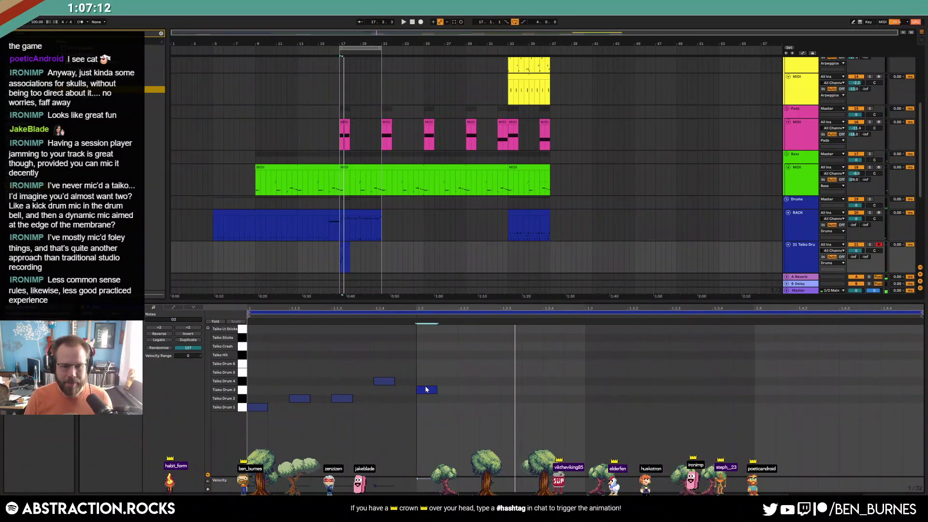
Change the opening hit to Taiko Drum 3 and the beat 2 hit to Taiko Drum 5, and play the pattern back
{"action": "left_click", "coordinate": [261, 407]}
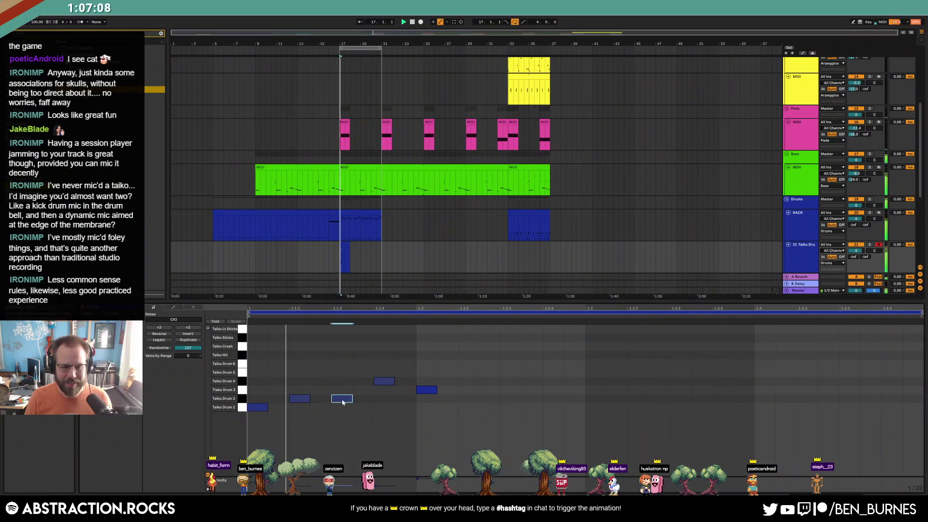
{"action": "left_click_drag", "start_coordinate": [427, 389], "coordinate": [341, 390]}
{"action": "left_click_drag", "start_coordinate": [266, 390], "coordinate": [265, 382]}
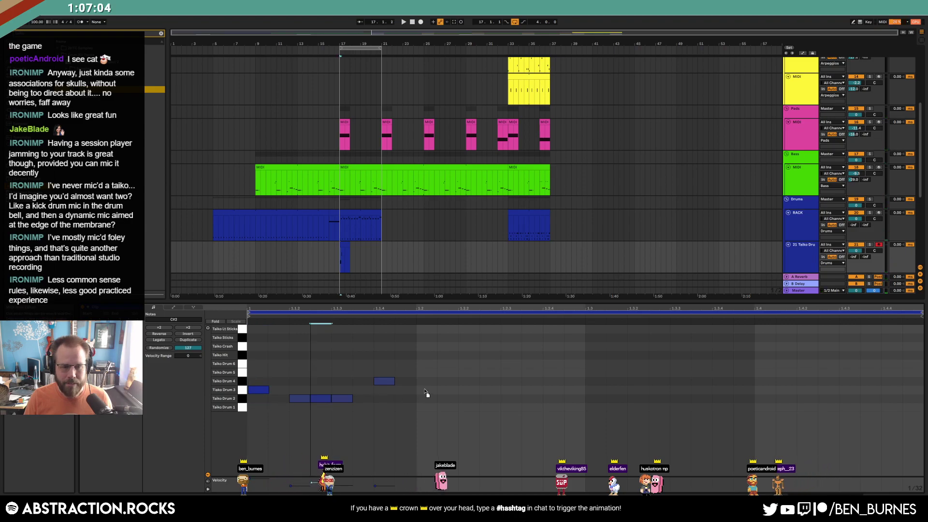
{"action": "left_click", "coordinate": [375, 383]}
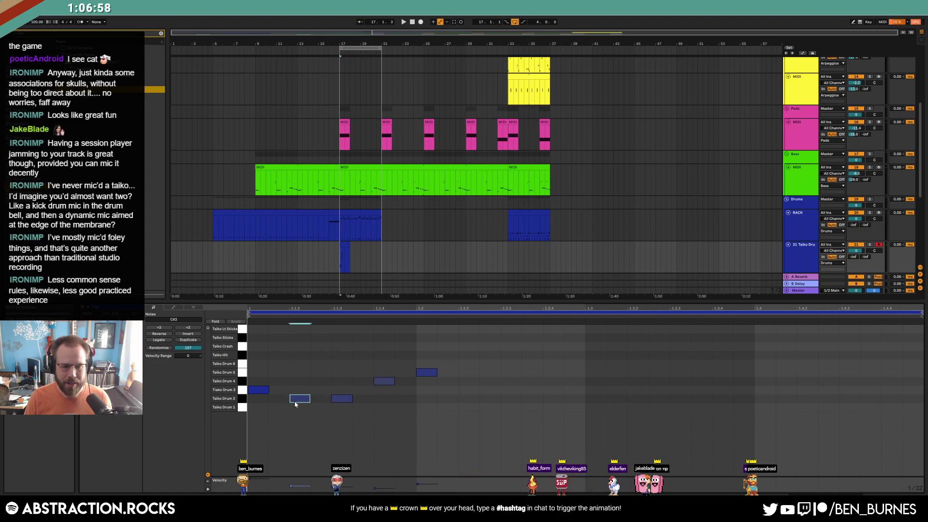
{"action": "left_click", "coordinate": [259, 390]}
{"action": "key", "text": "space"}
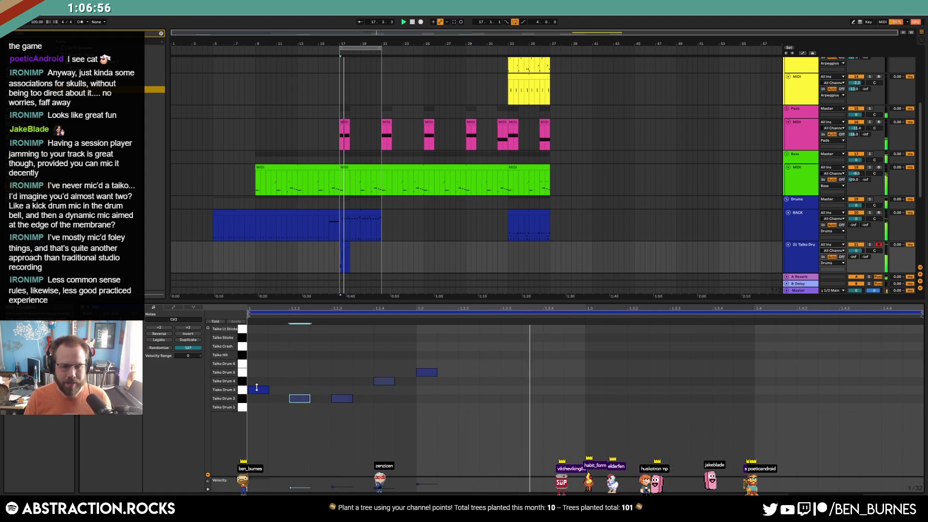
Shift the Taiko Drum 5 note just ahead of beat 2 and add Taiko Hit notes at 1.2, 1.2.4 and 1.3.3
{"action": "left_click", "coordinate": [367, 366]}
{"action": "key", "text": "space"}
{"action": "key", "text": "Up"}
{"action": "key", "text": "space"}
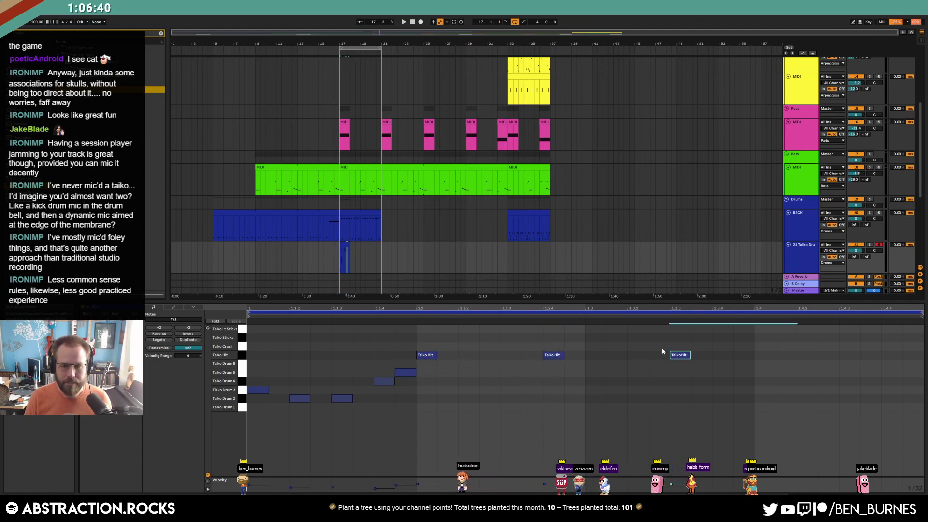
Delete the Taiko Drum 5 note and layer a Taiko Lt Sticks note over the Taiko Hit on beat 2
{"action": "left_click", "coordinate": [676, 344]}
{"action": "left_click_drag", "start_coordinate": [552, 354], "coordinate": [552, 363]}
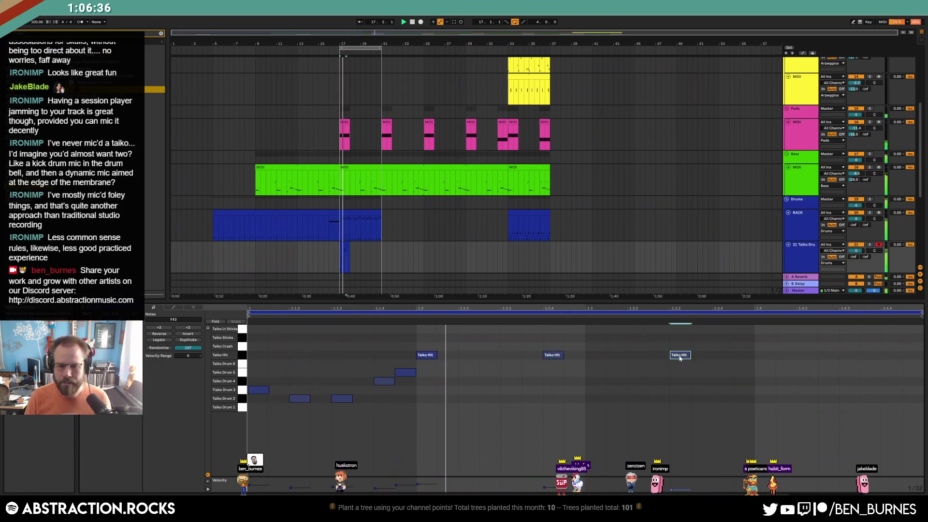
{"action": "double_click", "coordinate": [397, 374]}
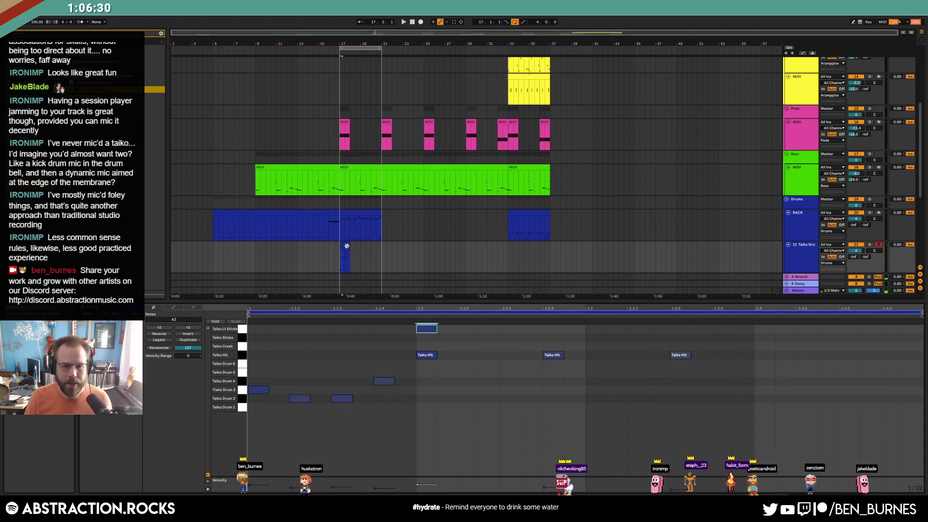
Extend the taiko clip to bar 21, consolidate it into one four-bar clip and open its notes for editing
{"action": "left_click_drag", "start_coordinate": [347, 246], "coordinate": [381, 250]}
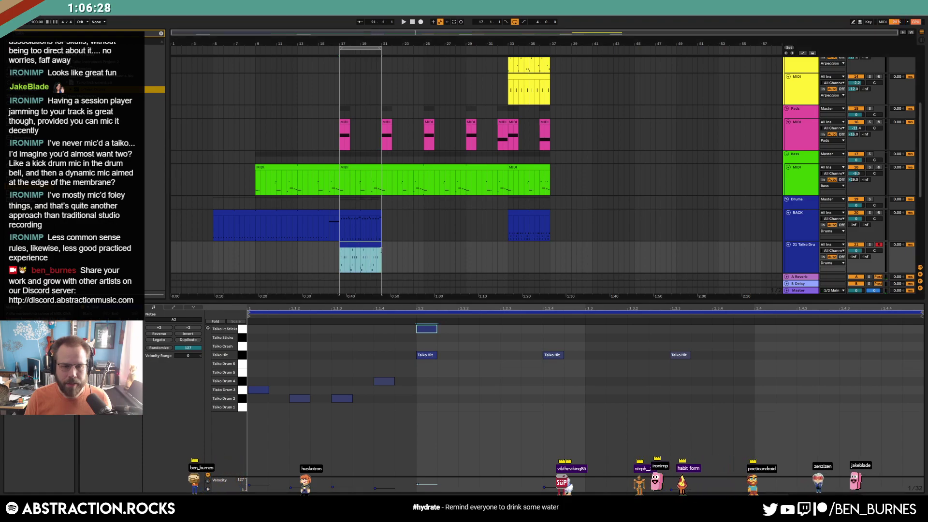
{"action": "left_click", "coordinate": [323, 256]}
{"action": "key", "text": "space"}
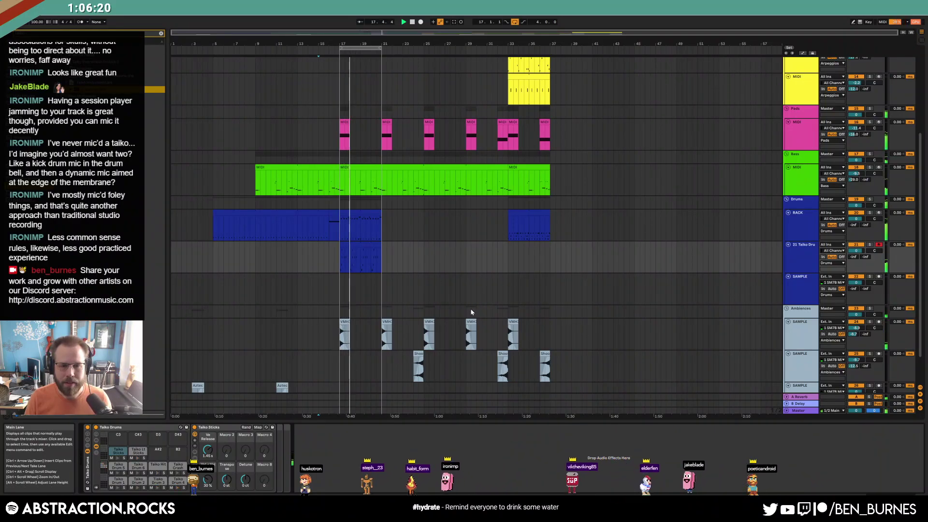
{"action": "left_click", "coordinate": [363, 248]}
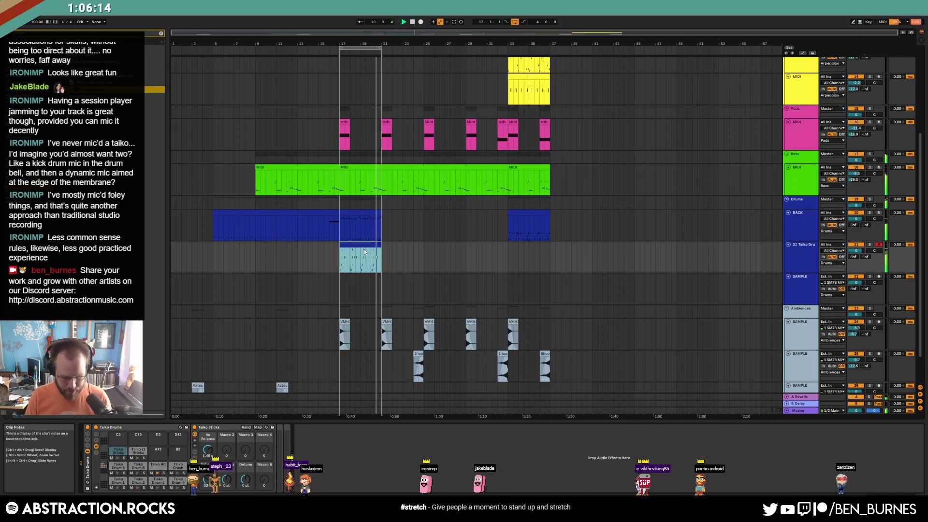
{"action": "double_click", "coordinate": [364, 248]}
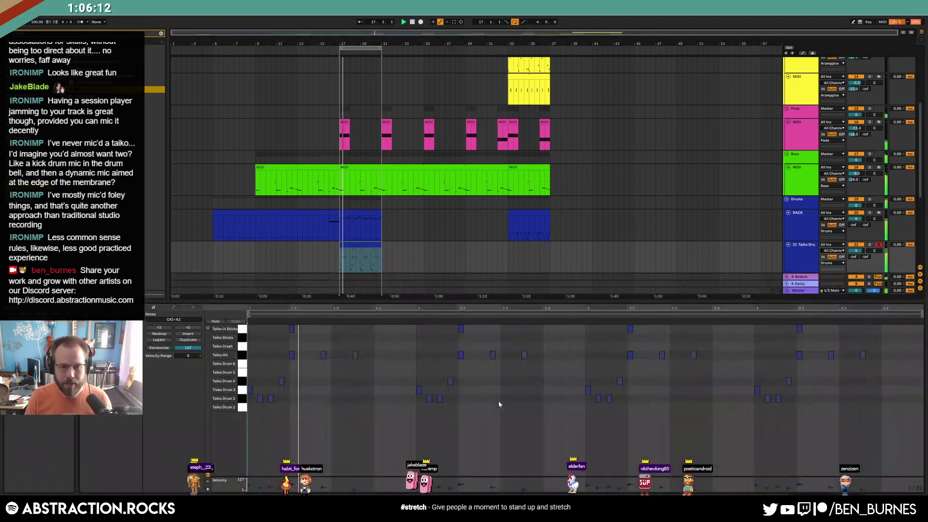
Add a Taiko Drum 4 pickup note on the last sixteenth of the clip's first bar and audition it
{"action": "left_click", "coordinate": [384, 399]}
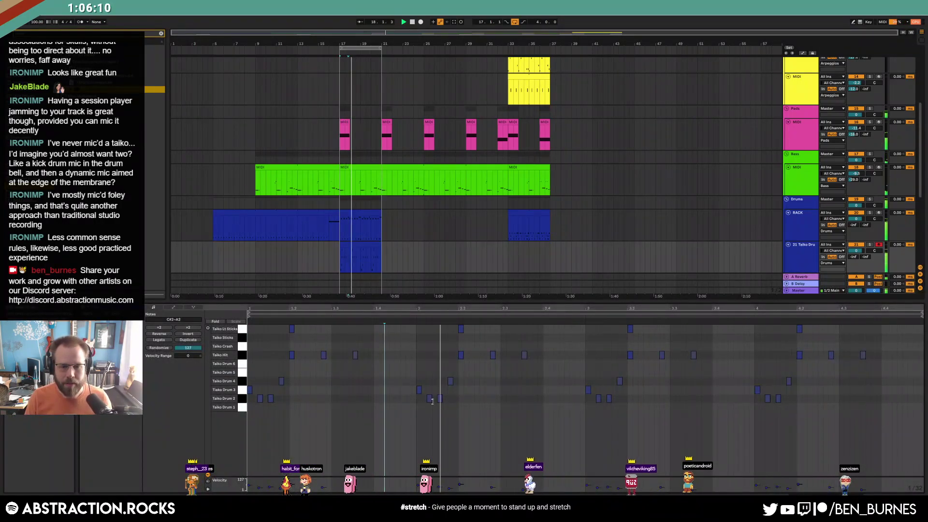
{"action": "key", "text": "space"}
{"action": "left_click", "coordinate": [410, 400]}
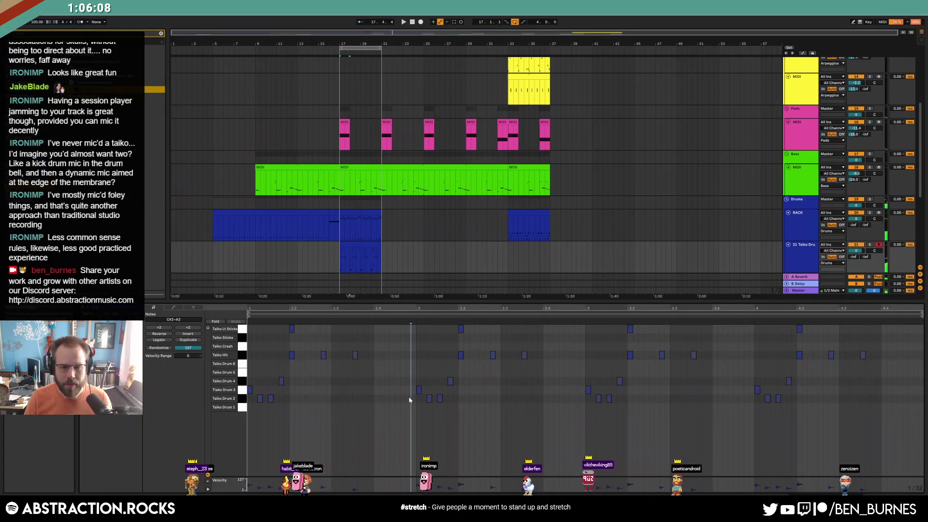
{"action": "double_click", "coordinate": [408, 390]}
{"action": "left_click", "coordinate": [408, 391]}
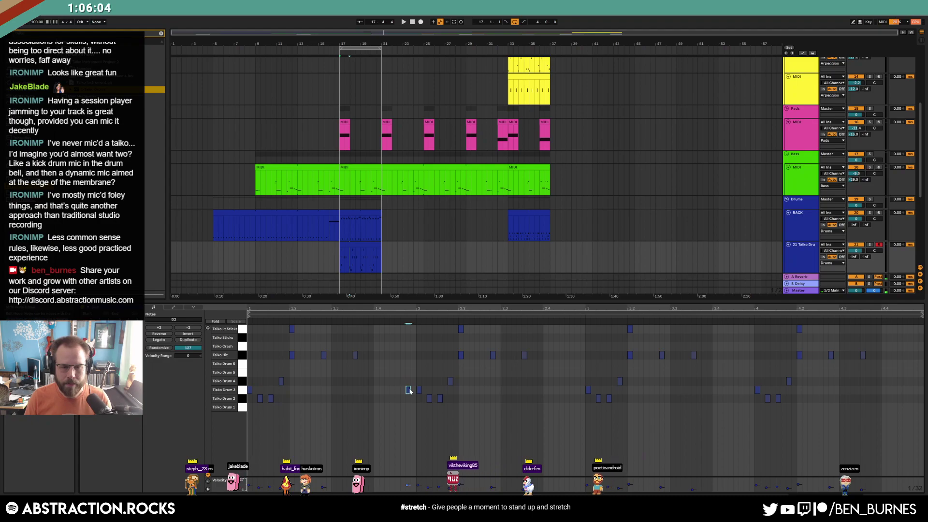
{"action": "left_click", "coordinate": [385, 322]}
{"action": "key", "text": "space"}
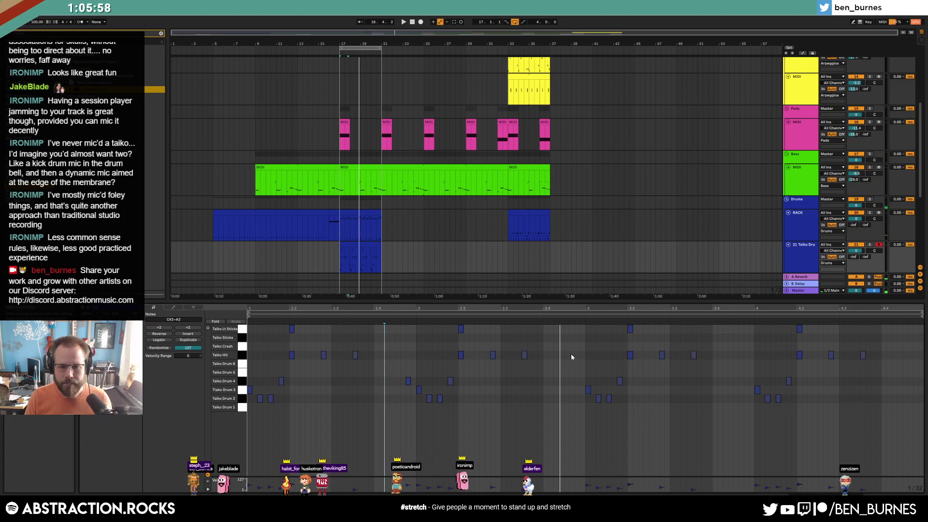
Add two Taiko Sticks notes at the end of the clip's second bar and copy bar 3's Taiko Lt Sticks note to beat 3.4
{"action": "double_click", "coordinate": [572, 338]}
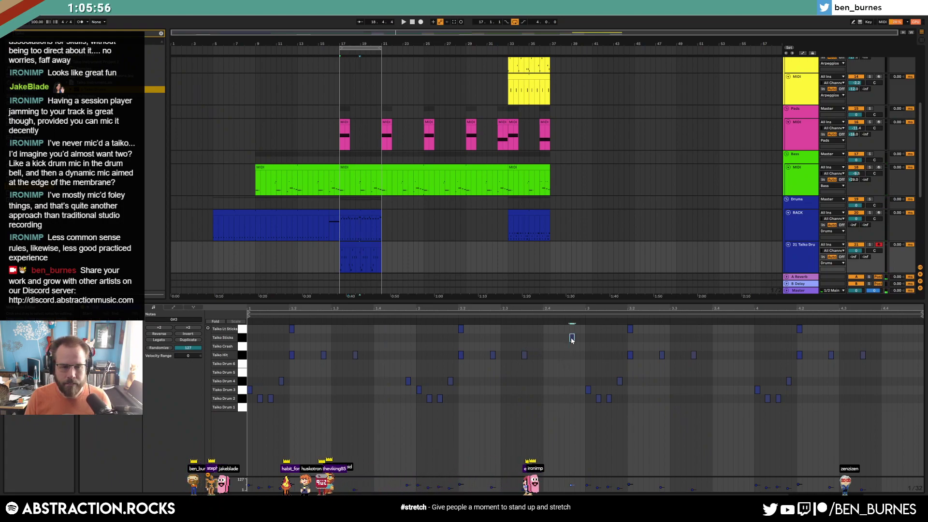
{"action": "double_click", "coordinate": [577, 339]}
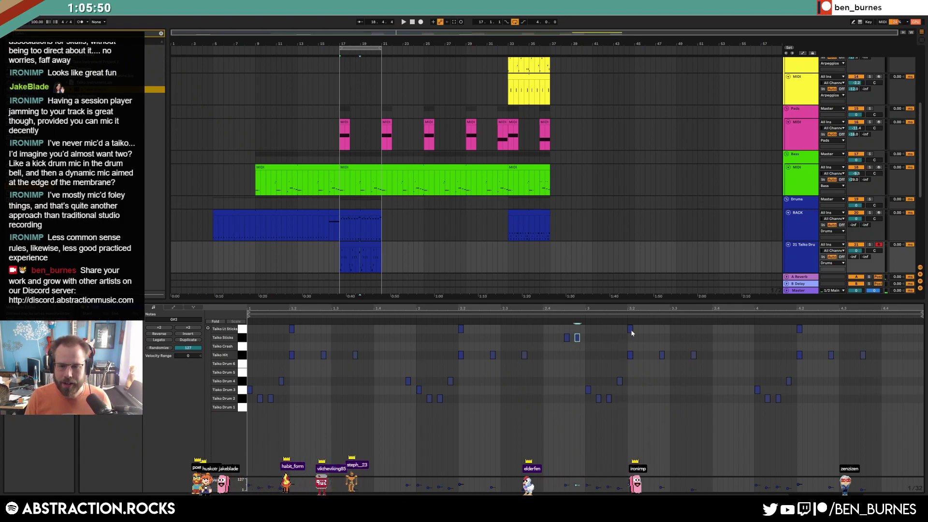
{"action": "left_click_drag", "start_coordinate": [630, 331], "coordinate": [675, 331]}
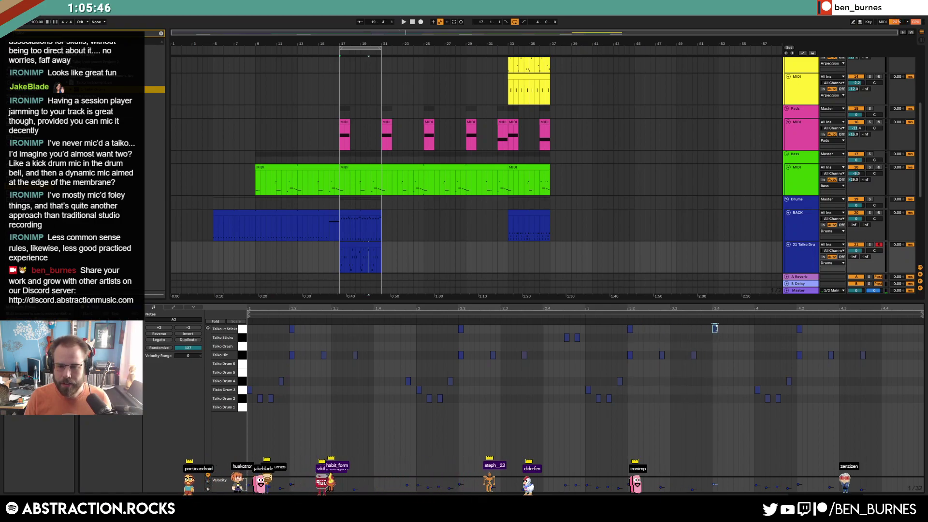
{"action": "left_click_drag", "start_coordinate": [714, 329], "coordinate": [714, 329]}
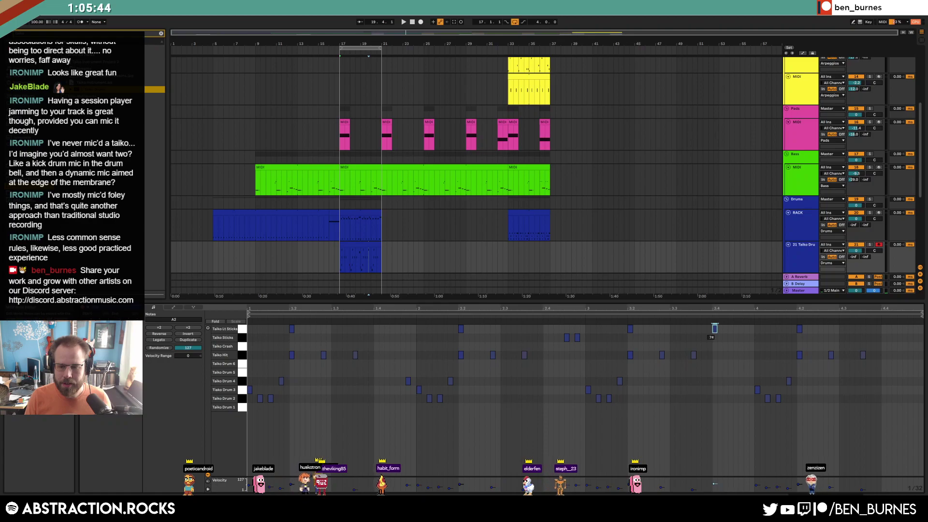
{"action": "left_click", "coordinate": [708, 389]}
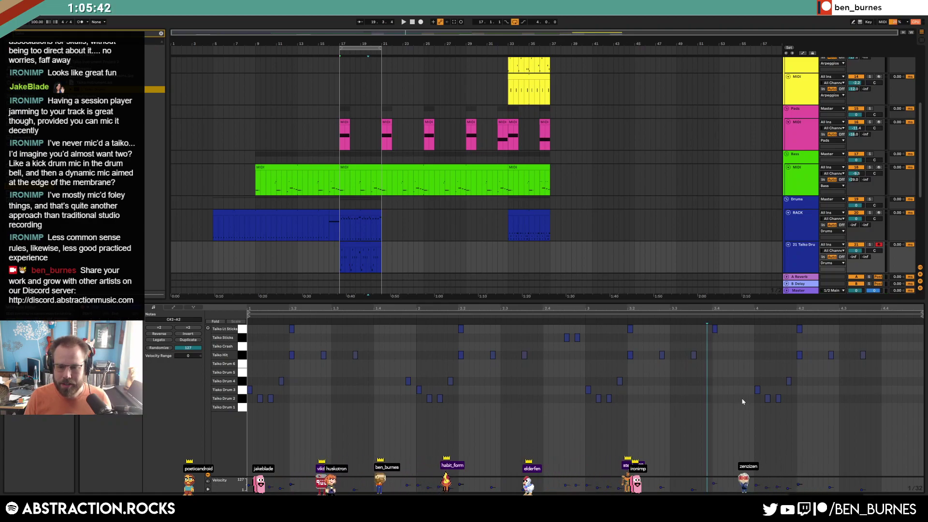
Add two quick Taiko Drum 5 notes just before the clip's fourth bar and a closing fill of Taiko Drum 5, 6 and 4 notes
{"action": "double_click", "coordinate": [748, 373]}
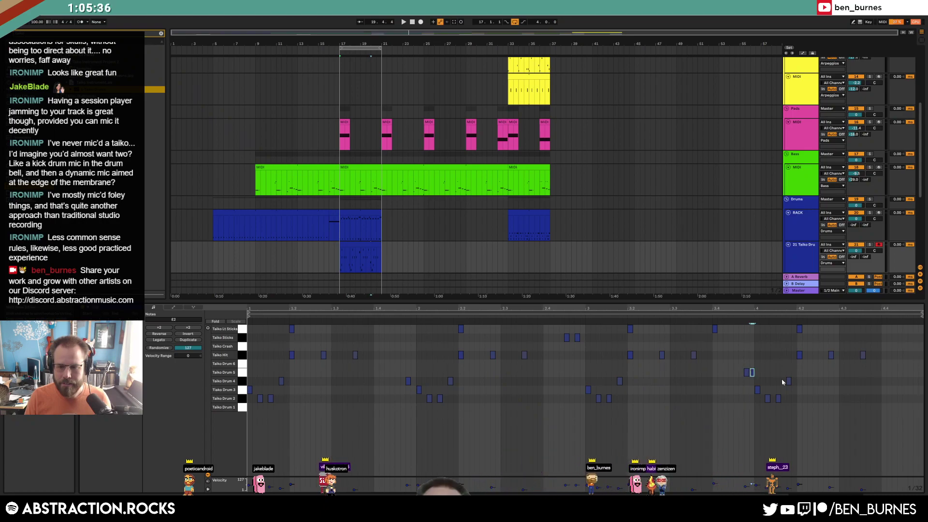
{"action": "double_click", "coordinate": [862, 381]}
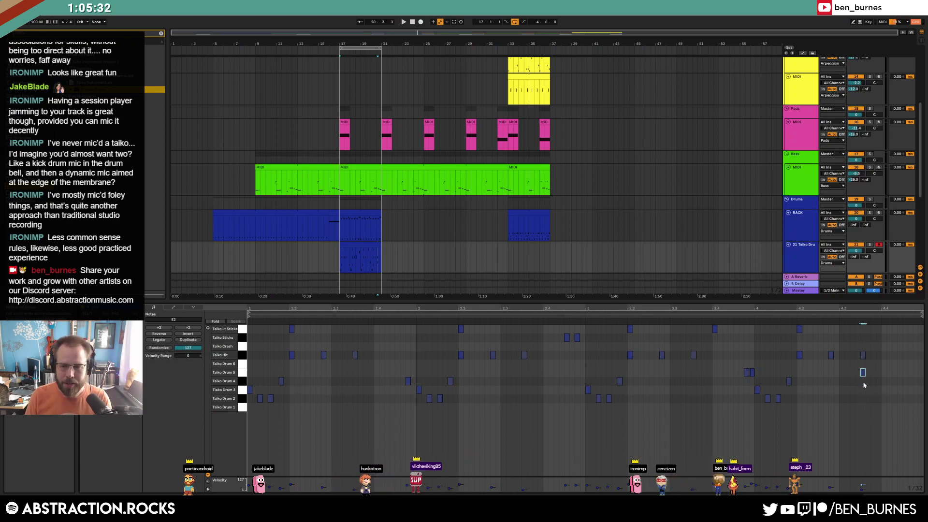
{"action": "double_click", "coordinate": [884, 364]}
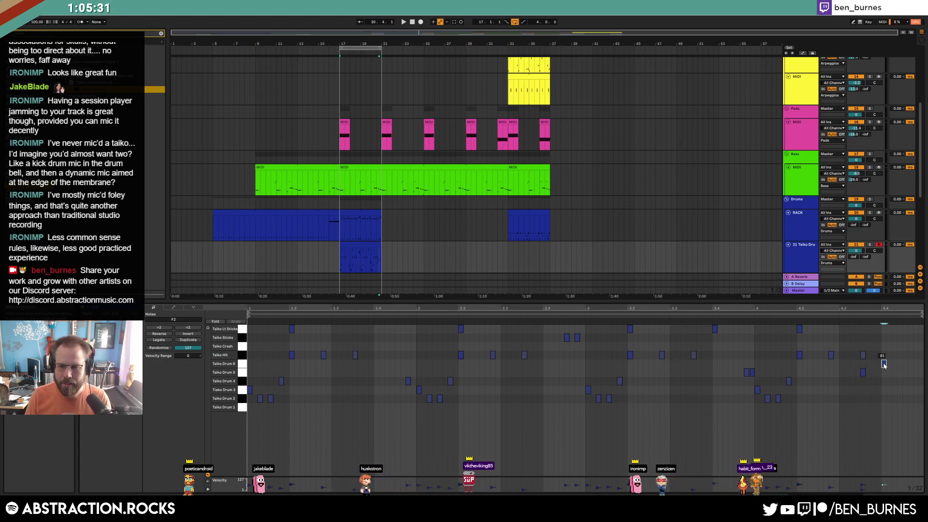
{"action": "double_click", "coordinate": [917, 364]}
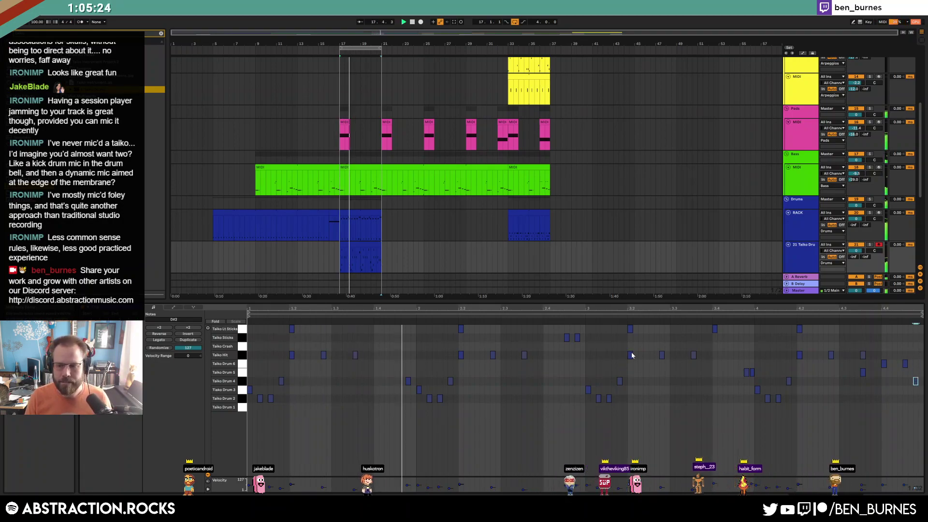
Transpose the two Taiko Sticks notes at the end of the clip's second bar down to Taiko Drum 6
{"action": "key", "text": "shift+Tab"}
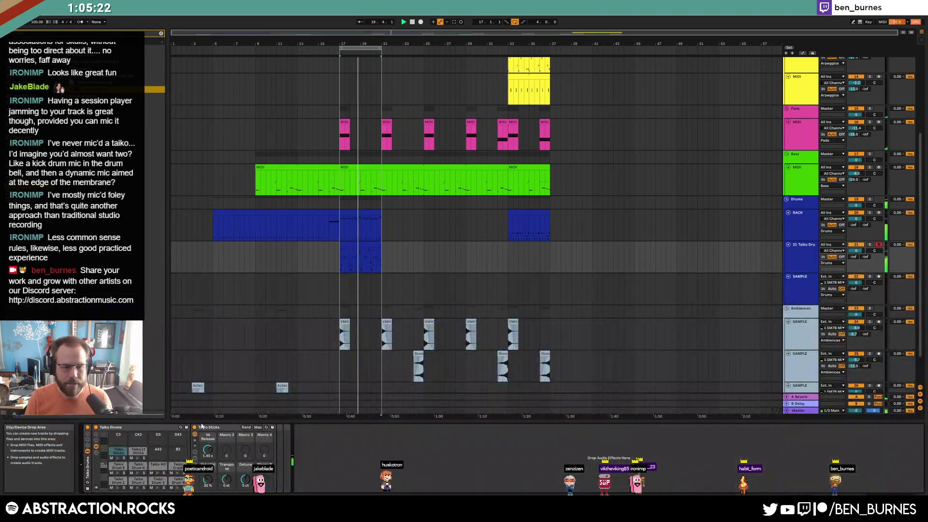
{"action": "key", "text": "shift+Tab"}
{"action": "left_click", "coordinate": [240, 337]}
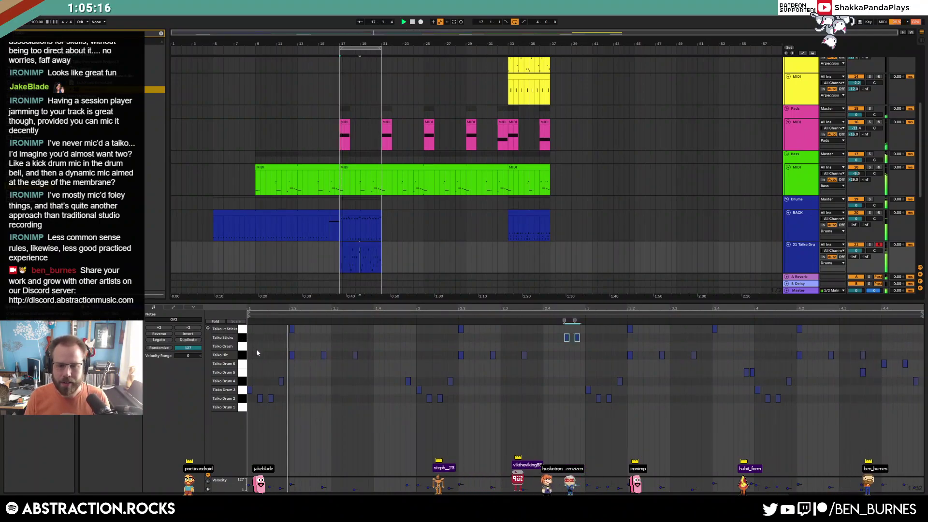
{"action": "key", "text": "Down"}
{"action": "key", "text": "Down"}
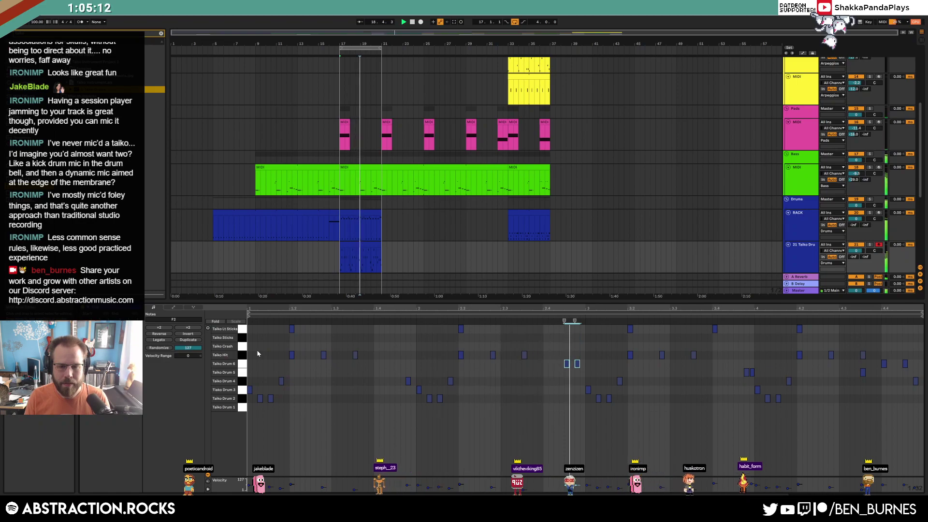
Try the OTT effect on the Taiko Drums track, audition the track soloed, and remove the effect
{"action": "key", "text": "shift+Tab"}
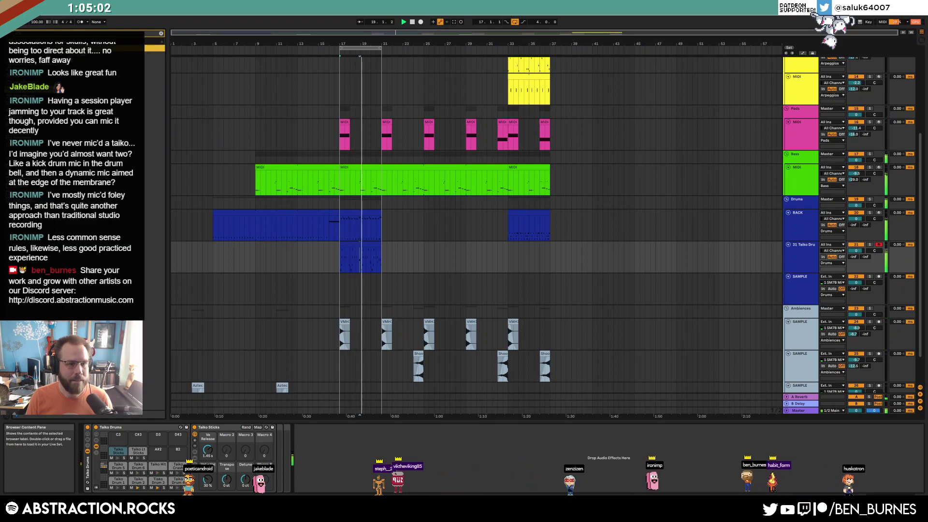
{"action": "left_click_drag", "start_coordinate": [322, 466], "coordinate": [319, 463]}
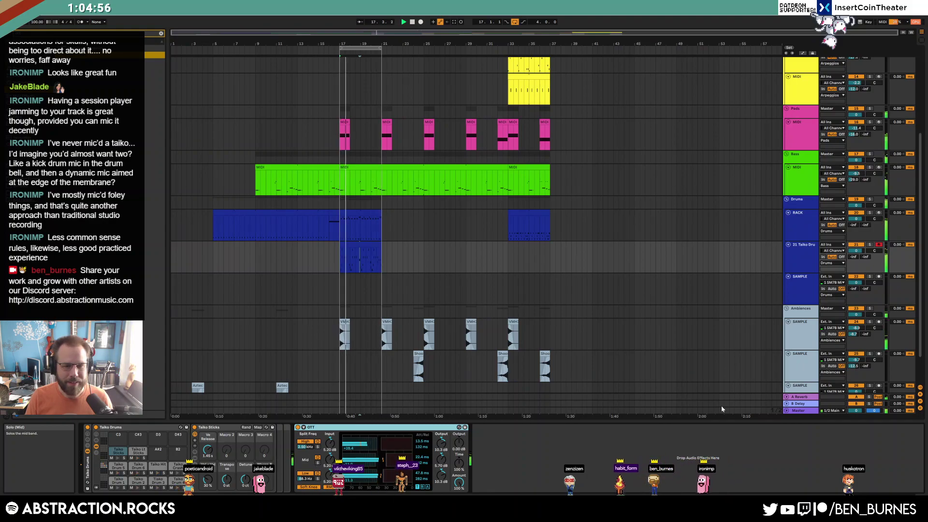
{"action": "left_click", "coordinate": [869, 245]}
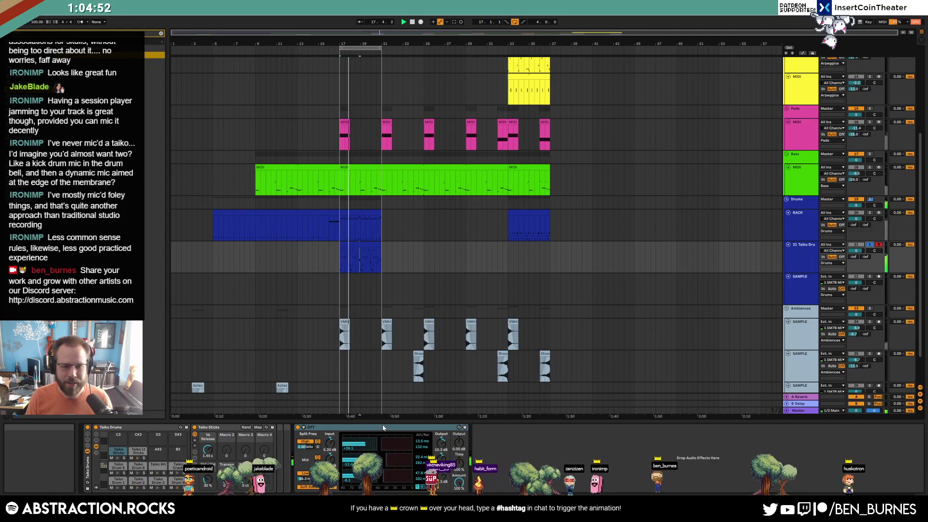
{"action": "left_click", "coordinate": [869, 245]}
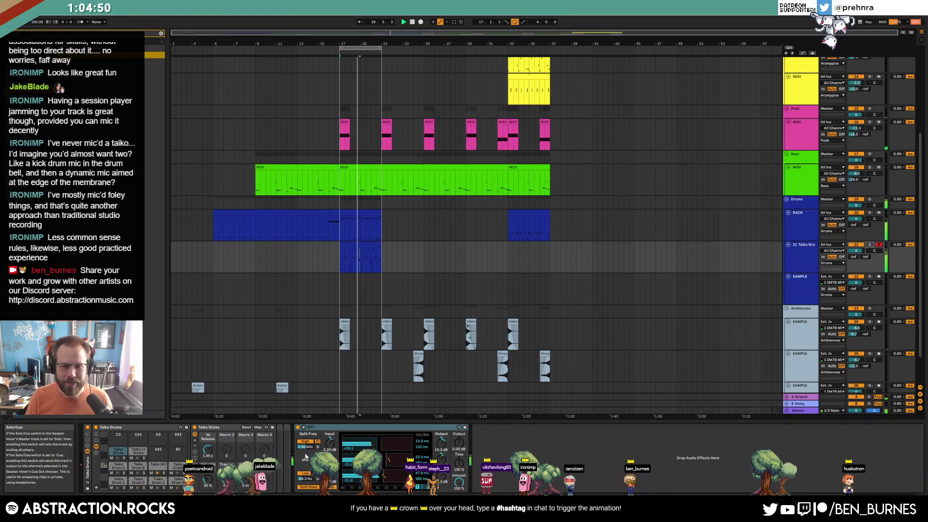
{"action": "left_click", "coordinate": [379, 430]}
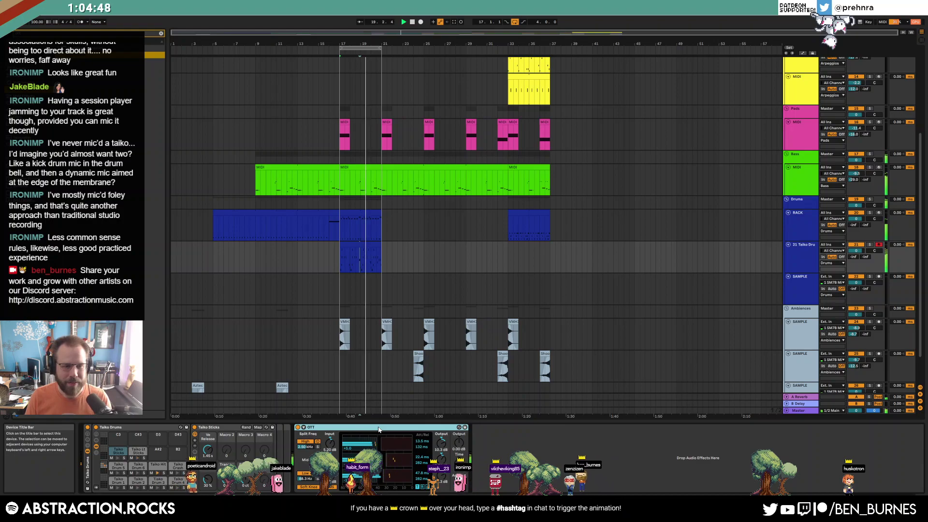
{"action": "key", "text": "Delete"}
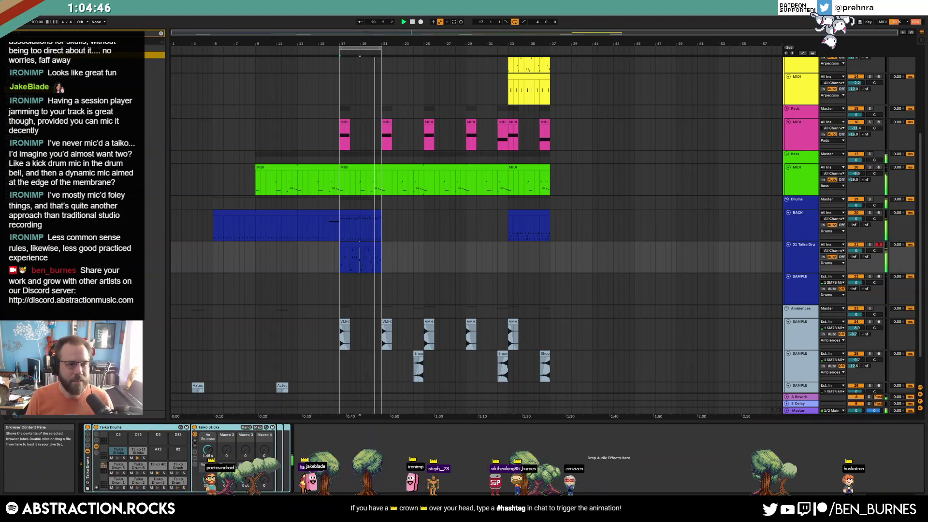
Undo the last device change on the taiko track, arm the MIDI track in the Leads group, and stop playback
{"action": "key", "text": "ctrl+z"}
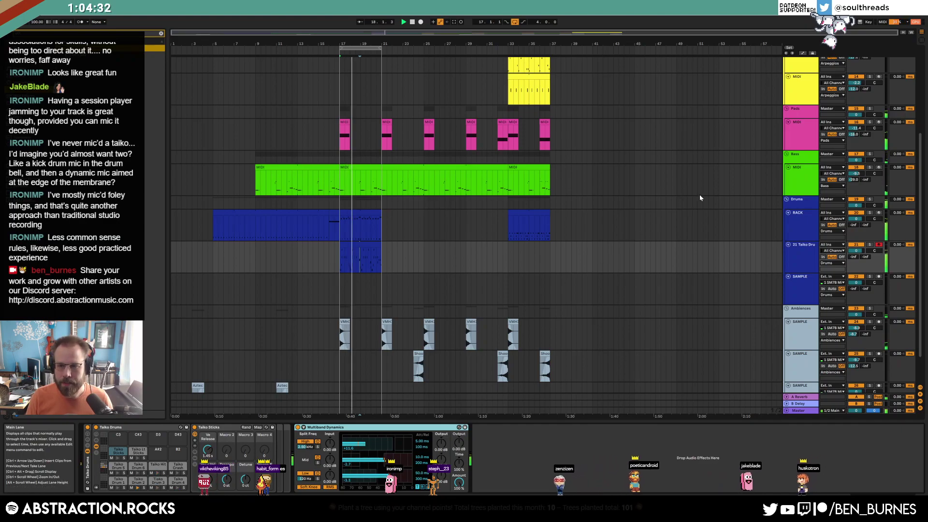
{"action": "scroll", "coordinate": [628, 249], "scroll_direction": "up", "scroll_amount": 5}
{"action": "scroll", "coordinate": [640, 245], "scroll_direction": "up", "scroll_amount": 2}
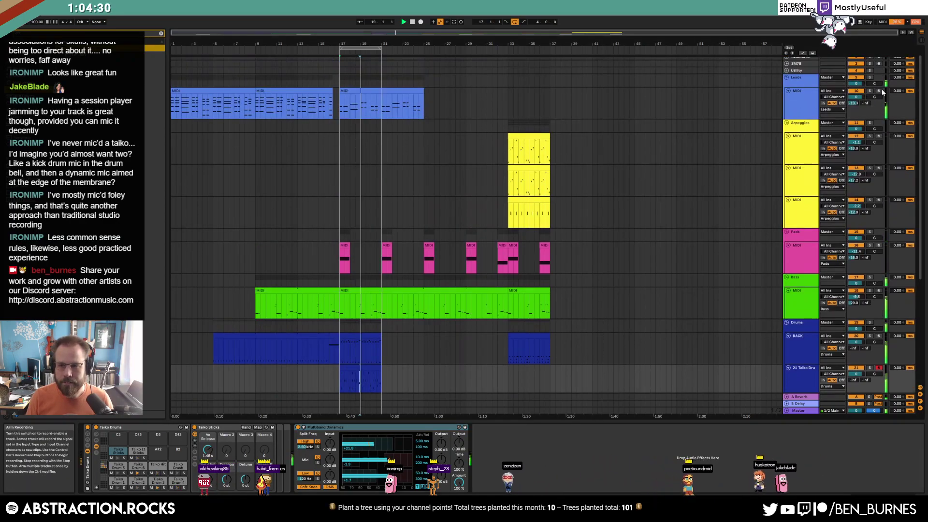
{"action": "left_click", "coordinate": [878, 91]}
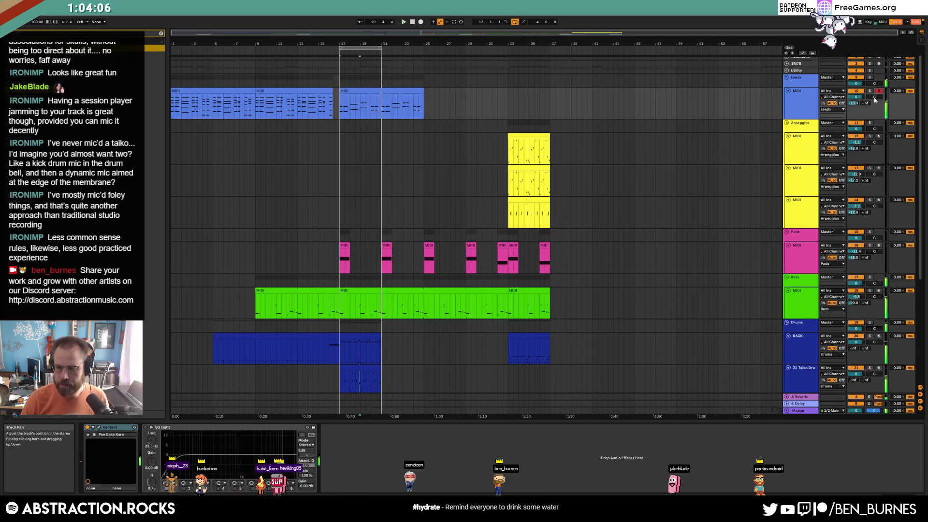
{"action": "key", "text": "space"}
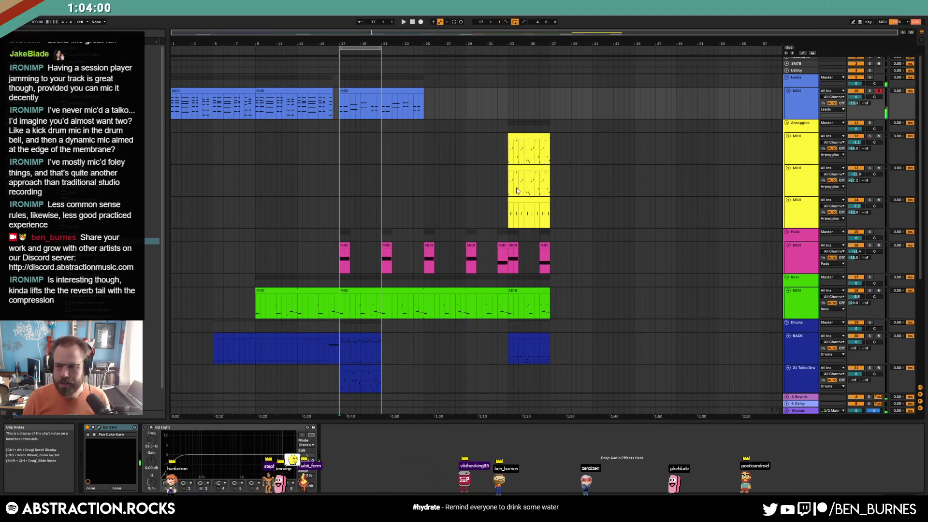
Select the taiko drum clip, then play the arrangement from bar 13 to audition the lead-in to it
{"action": "scroll", "coordinate": [517, 193], "scroll_direction": "down", "scroll_amount": 5}
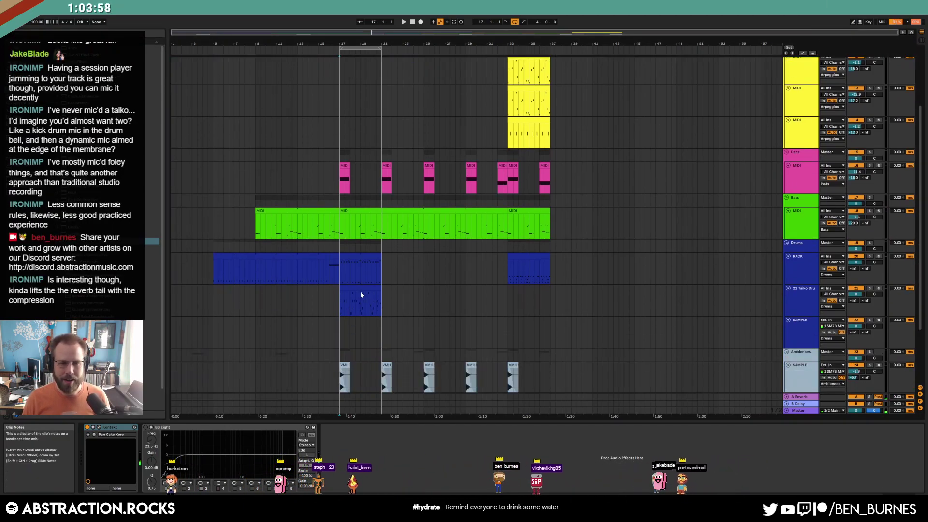
{"action": "left_click", "coordinate": [363, 289]}
{"action": "left_click", "coordinate": [363, 289]}
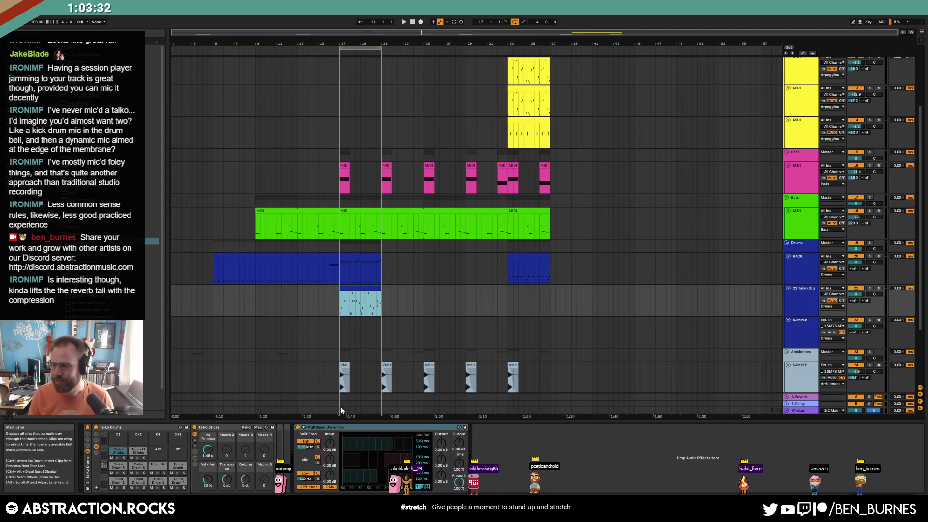
{"action": "left_click", "coordinate": [300, 297]}
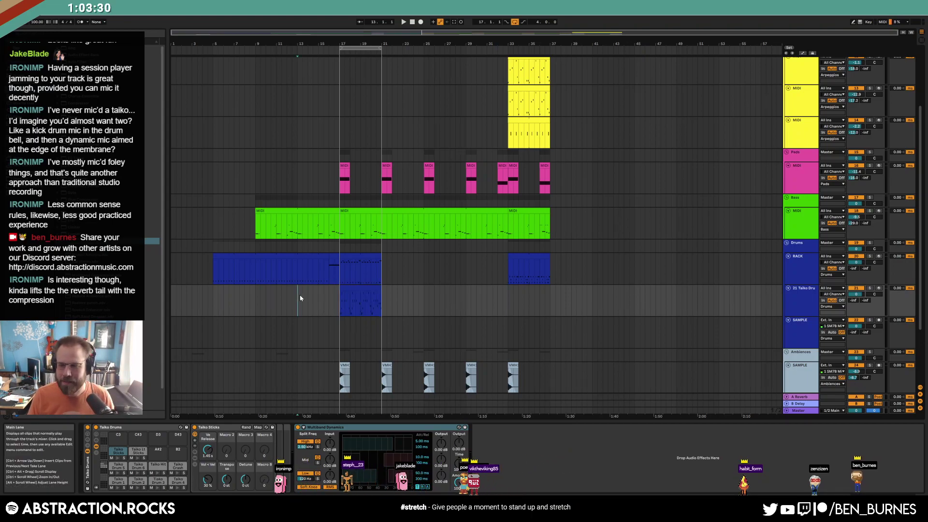
{"action": "key", "text": "space"}
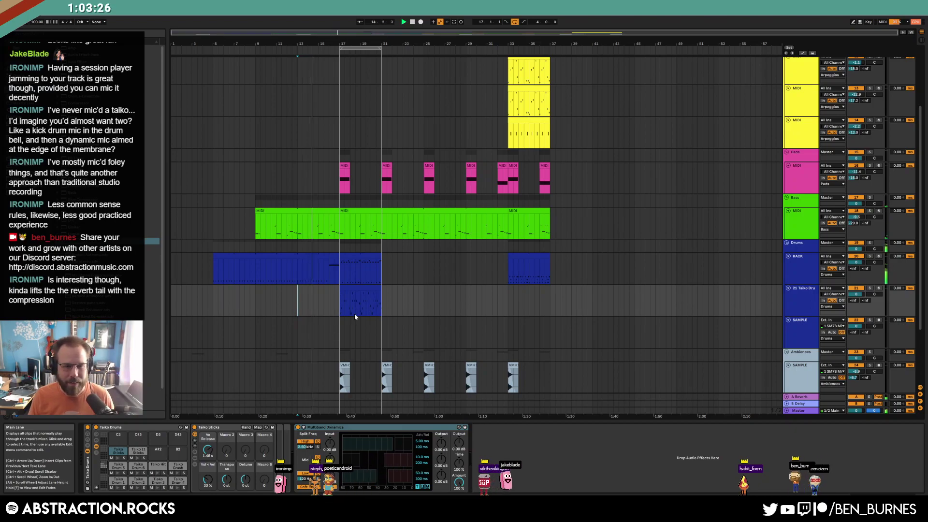
Add a Taiko Drum 4 note followed by a Taiko Drum 2 note just after beat 4.2 in the taiko clip
{"action": "double_click", "coordinate": [360, 297]}
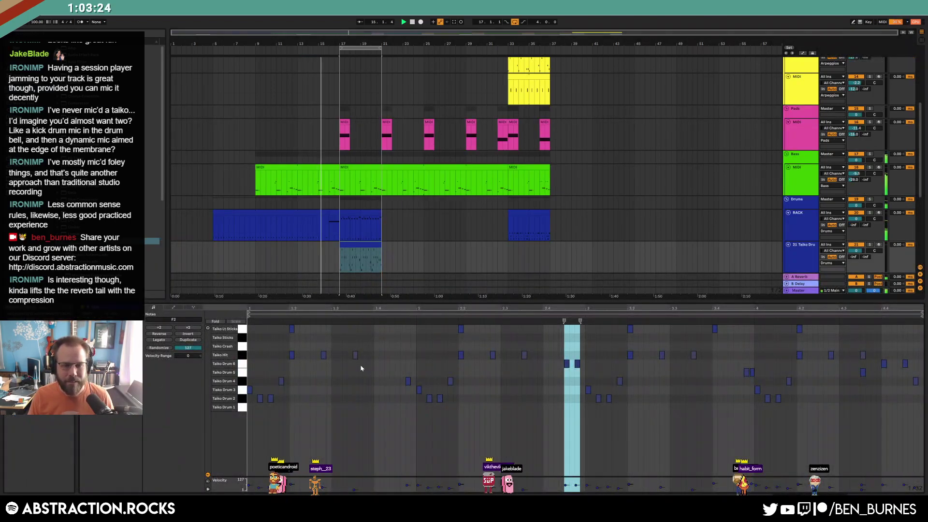
{"action": "key", "text": "shift+Tab"}
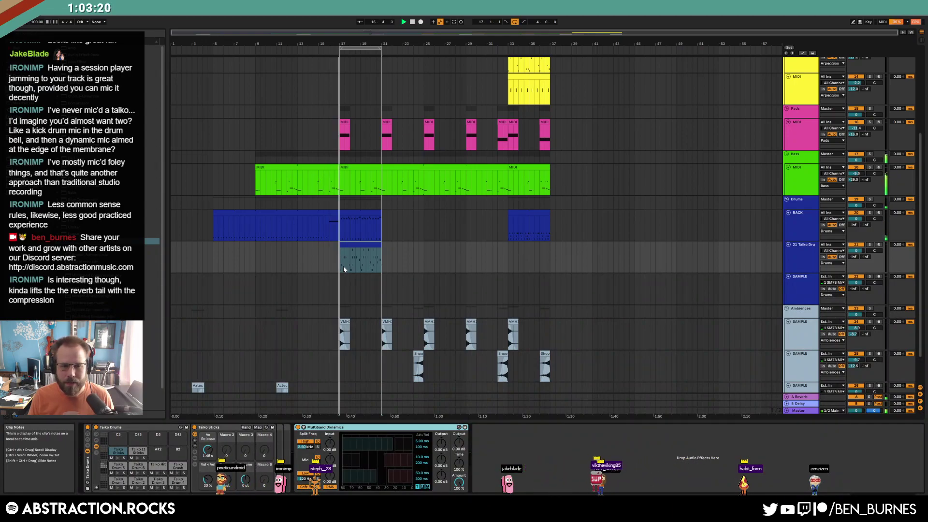
{"action": "double_click", "coordinate": [344, 262]}
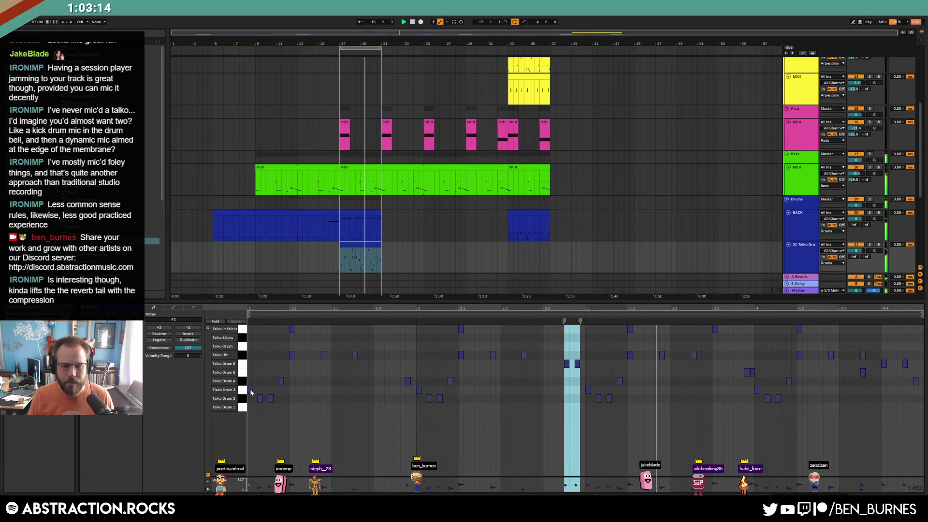
{"action": "left_click", "coordinate": [425, 269]}
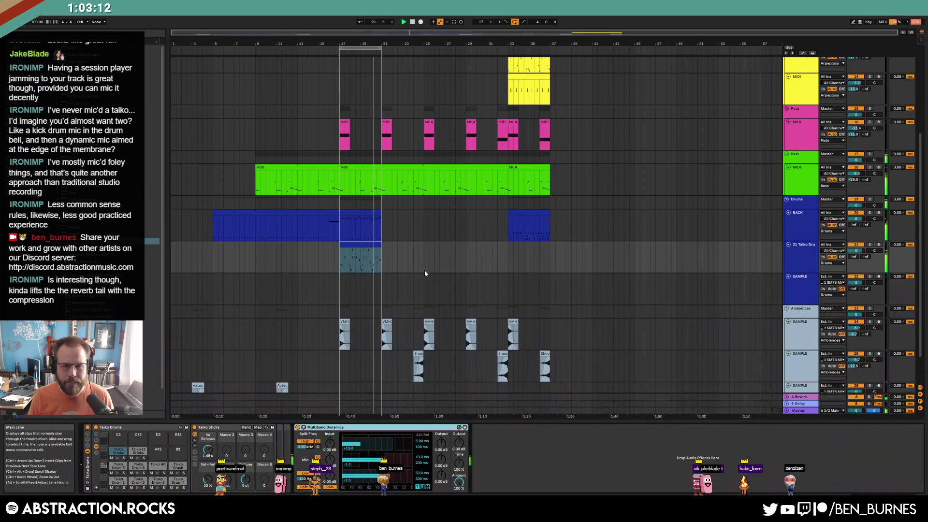
{"action": "left_click", "coordinate": [360, 258]}
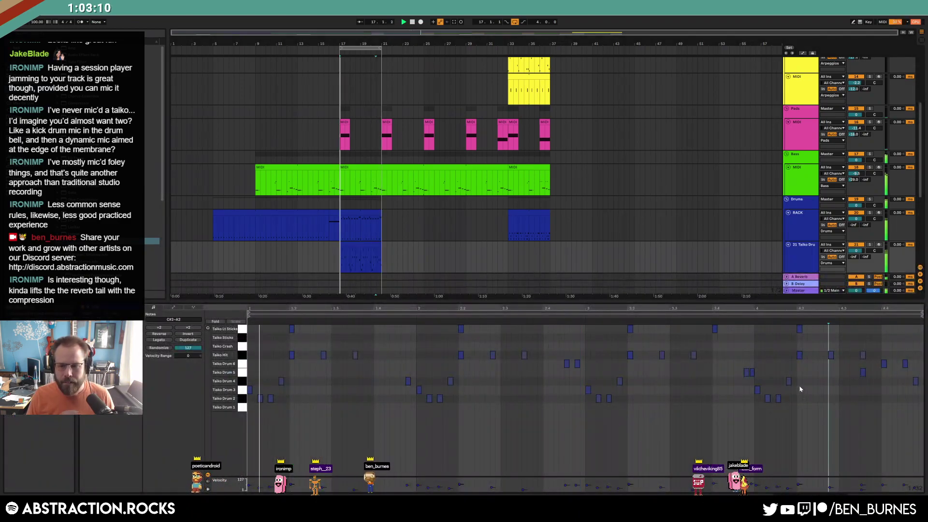
{"action": "left_click", "coordinate": [788, 380]}
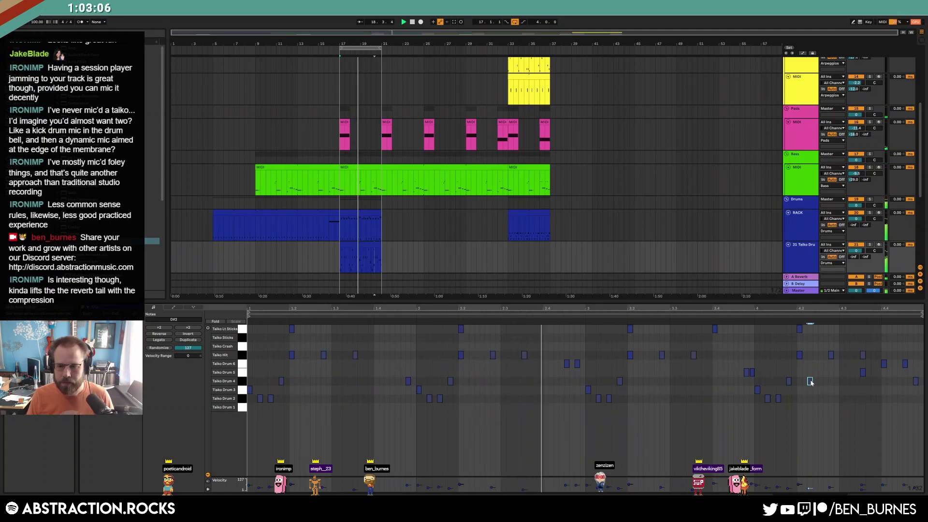
{"action": "key", "text": "Up"}
{"action": "key", "text": "Right"}
{"action": "left_click", "coordinate": [809, 381]}
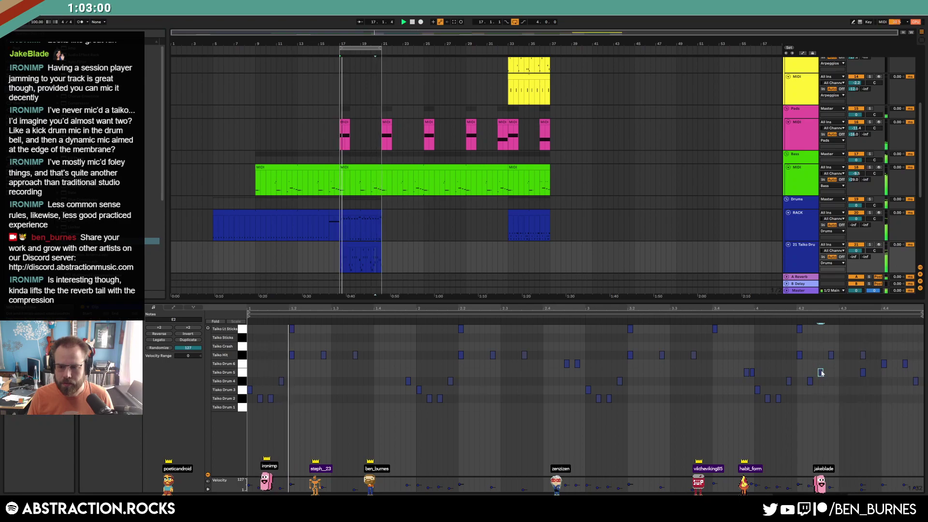
{"action": "left_click_drag", "start_coordinate": [825, 396], "coordinate": [825, 404]}
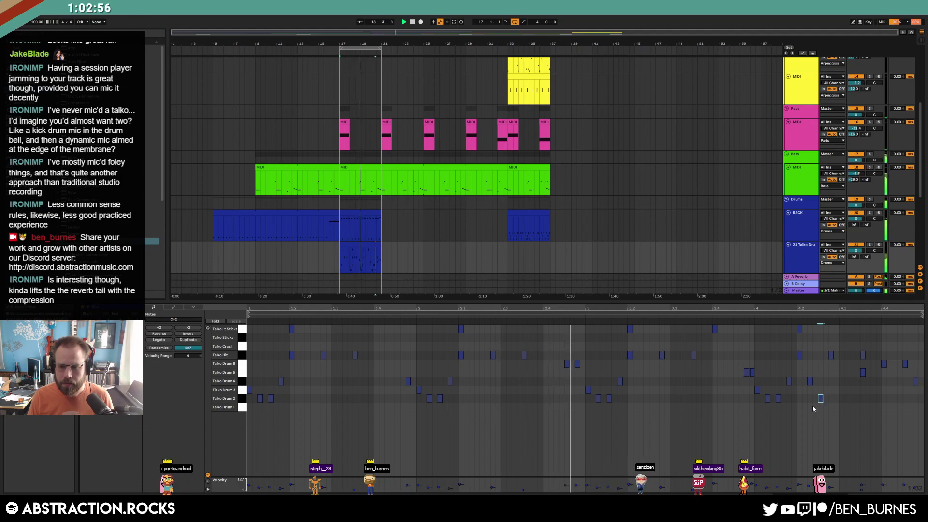
{"action": "key", "text": "shift+Tab"}
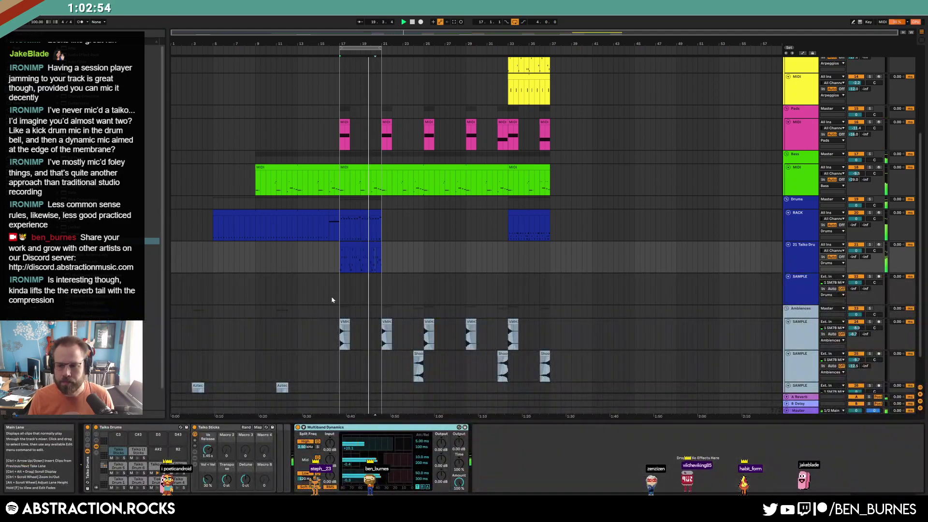
Insert a new MIDI track in the Leads group directly below the existing lead track
{"action": "scroll", "coordinate": [334, 296], "scroll_direction": "up", "scroll_amount": 3}
{"action": "scroll", "coordinate": [333, 296], "scroll_direction": "up", "scroll_amount": 3}
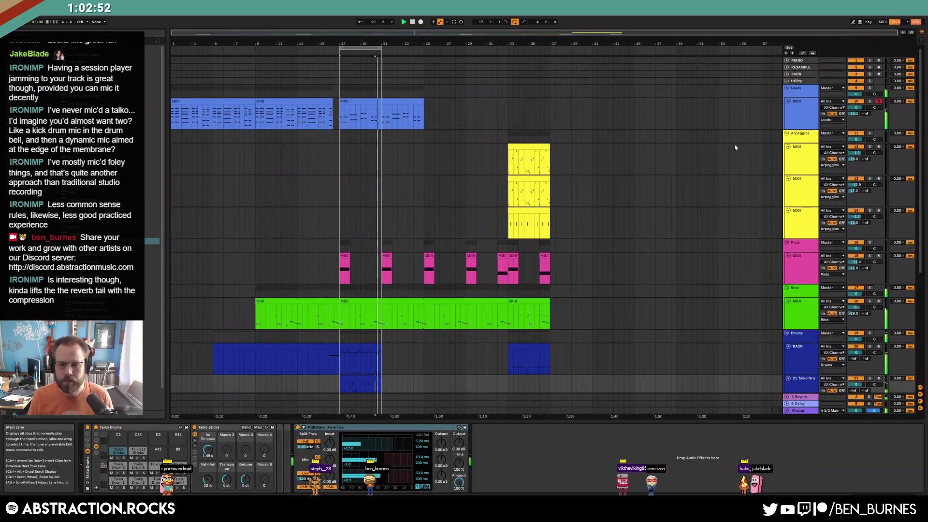
{"action": "left_click", "coordinate": [812, 112]}
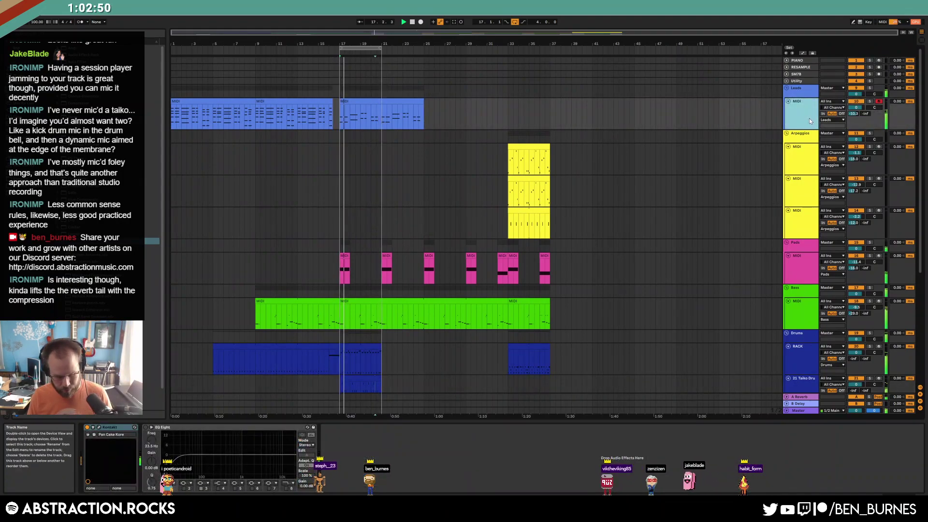
{"action": "key", "text": "ctrl+shift+t"}
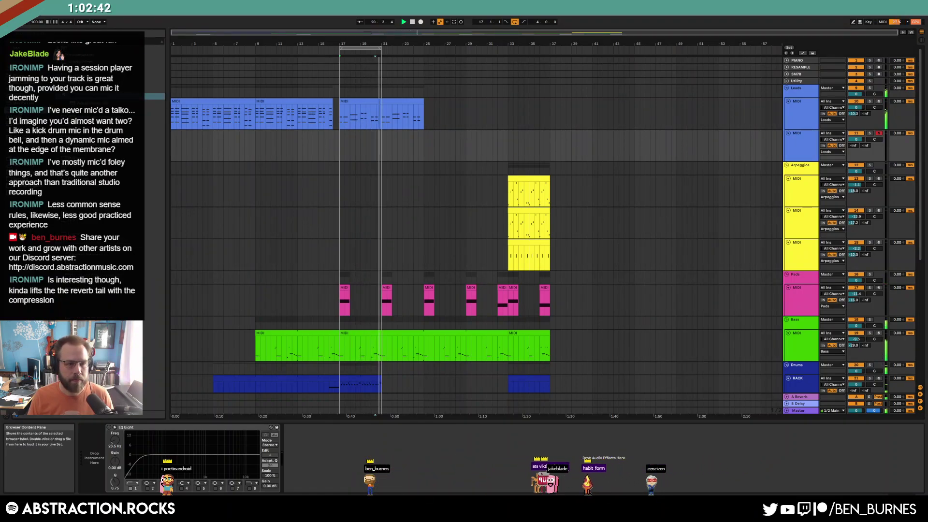
Load Kontakt on the new Leads track with the Hybrid Keys 2.0 instrument, and move its window clear of the mixer controls
{"action": "left_click", "coordinate": [155, 76]}
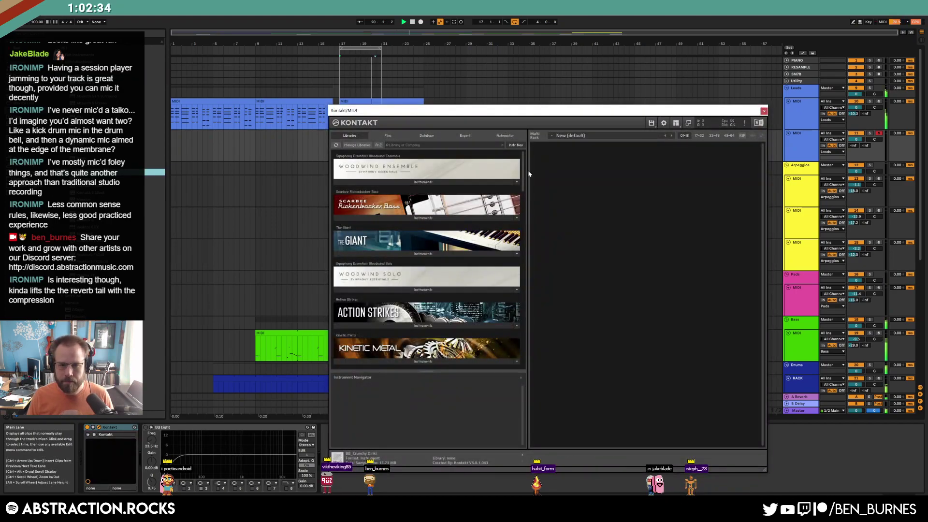
{"action": "left_click_drag", "start_coordinate": [522, 174], "coordinate": [532, 354]}
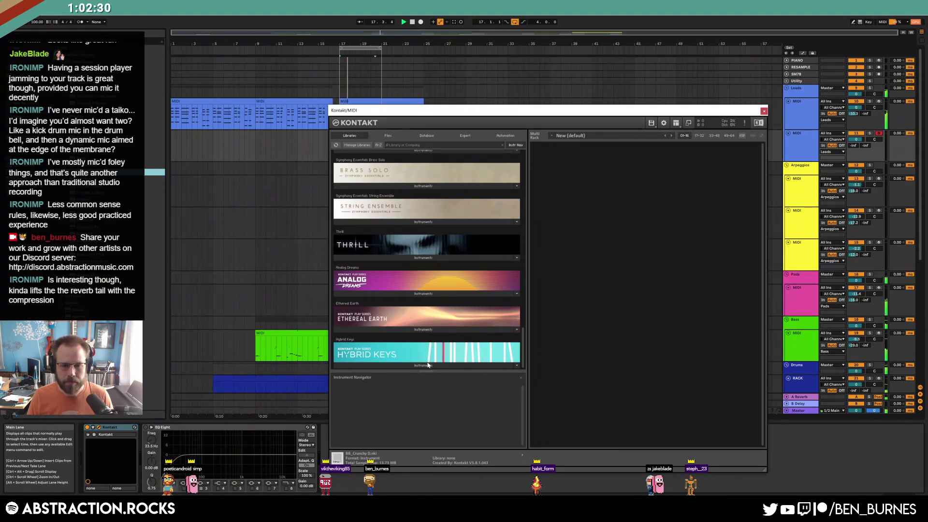
{"action": "left_click", "coordinate": [414, 365]}
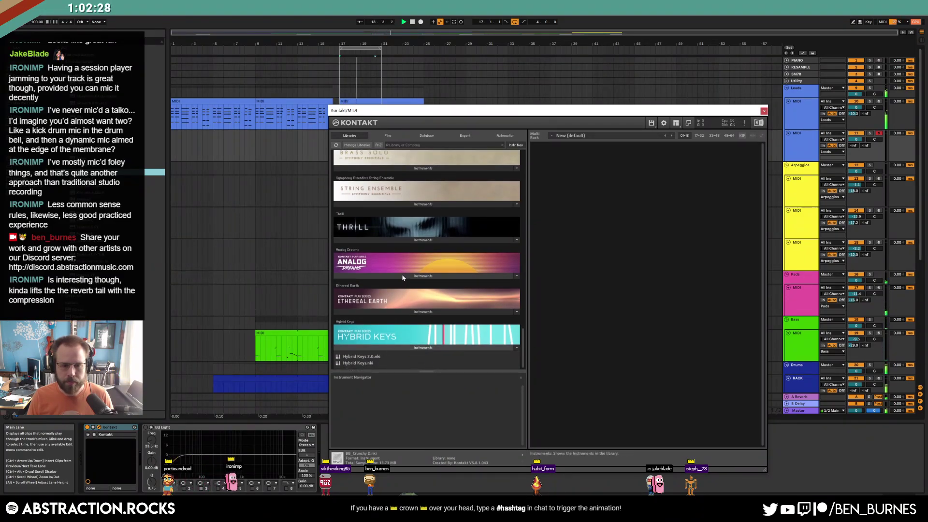
{"action": "left_click", "coordinate": [416, 275]}
{"action": "double_click", "coordinate": [381, 356]}
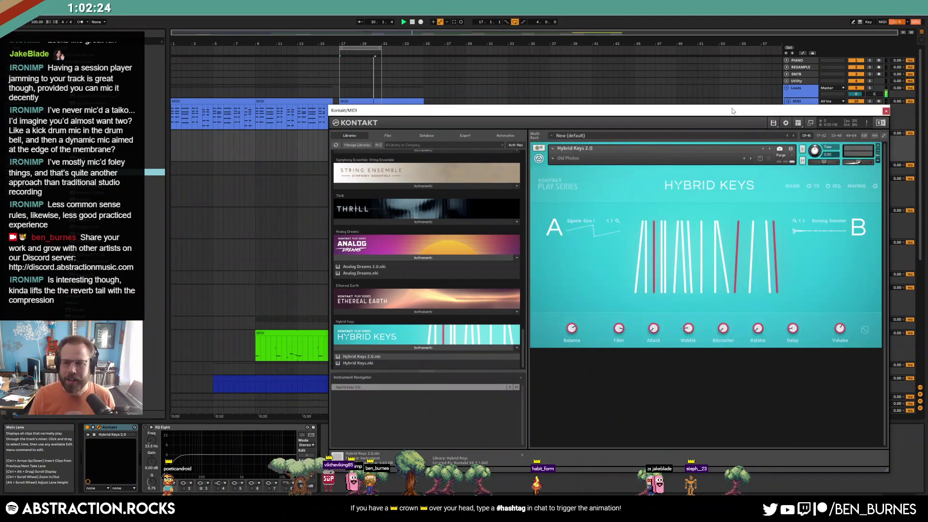
{"action": "left_click_drag", "start_coordinate": [732, 111], "coordinate": [567, 87]}
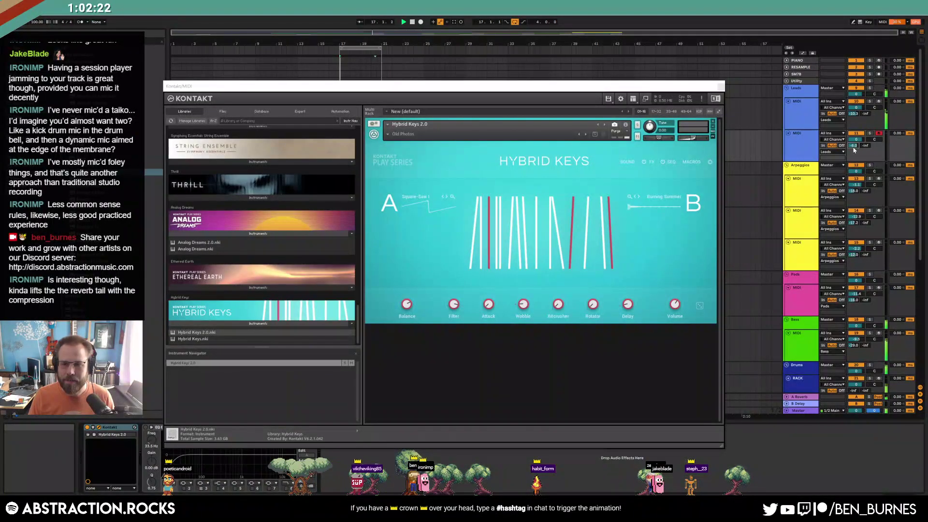
Load the Sandcastle mallet preset in Hybrid Keys, set the new track's Reverb send to -inf, and hide the plug-in window
{"action": "left_click", "coordinate": [389, 135]}
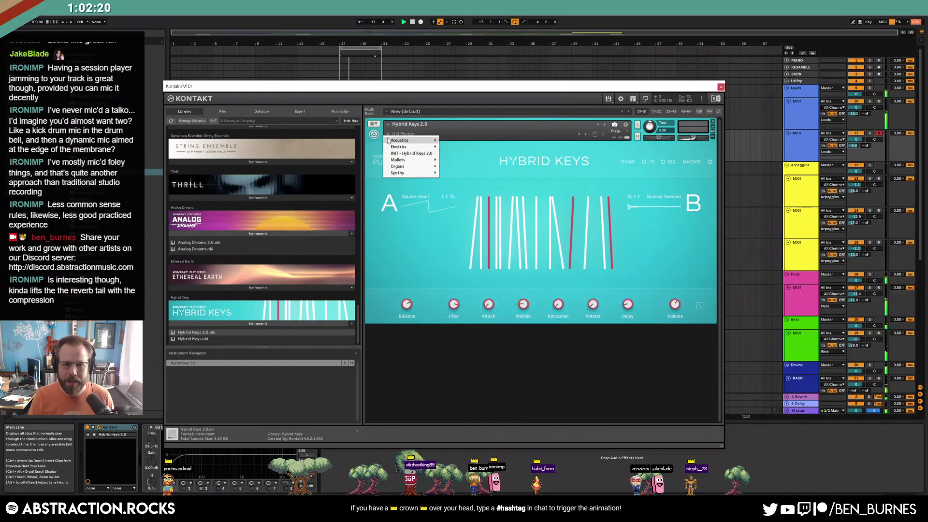
{"action": "mouse_move", "coordinate": [415, 160]}
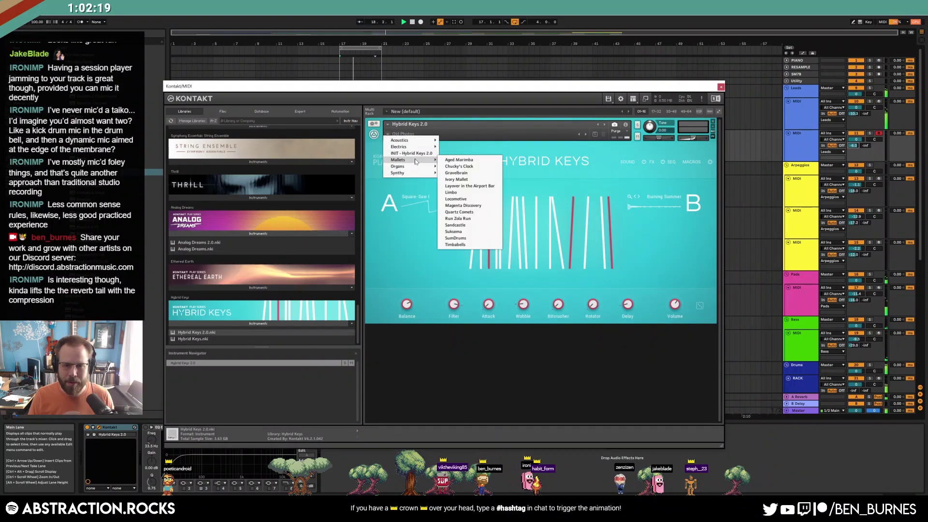
{"action": "left_click", "coordinate": [475, 226]}
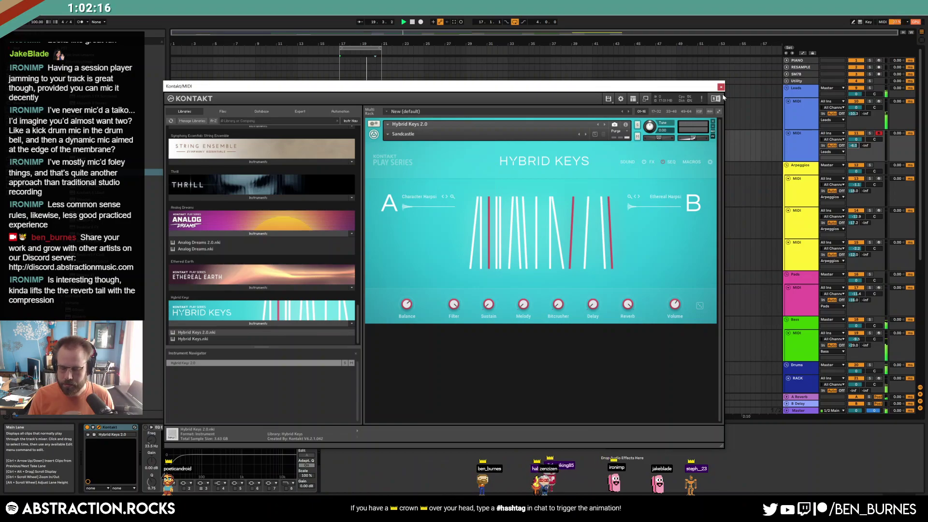
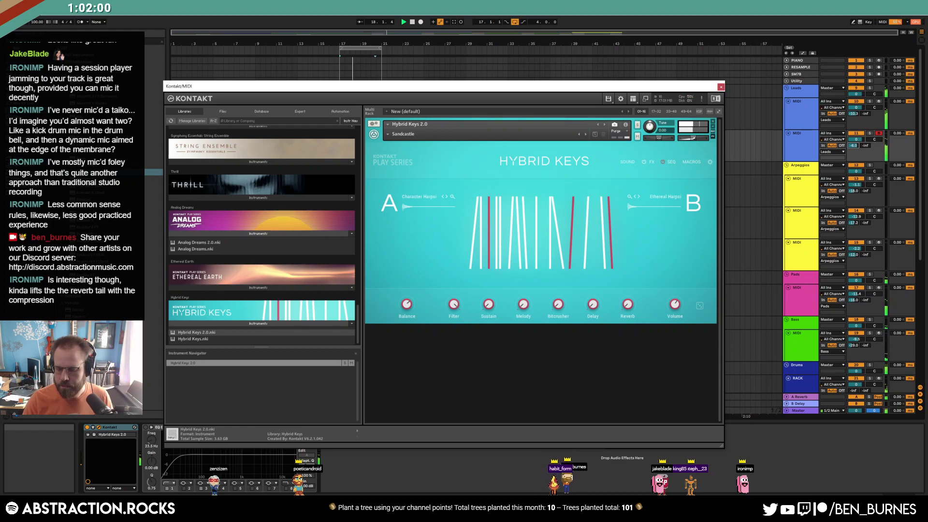
{"action": "left_click", "coordinate": [853, 145]}
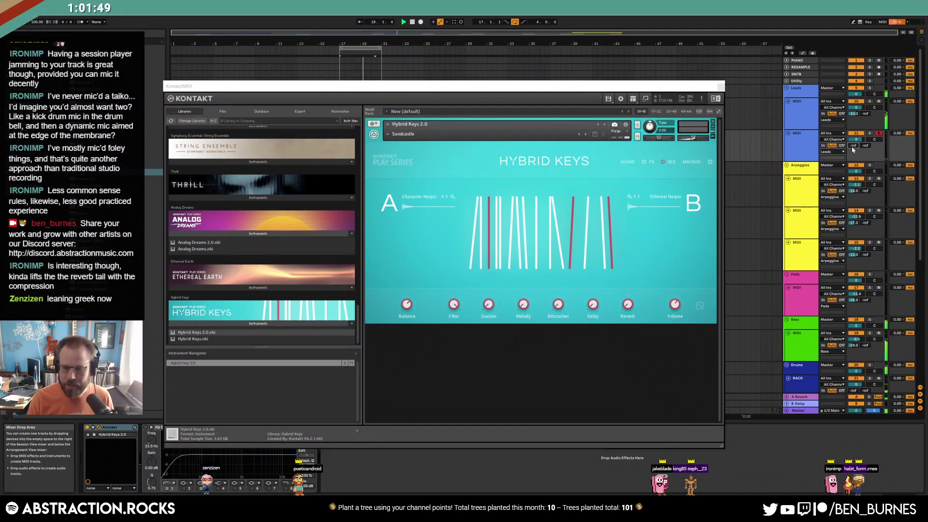
{"action": "key", "text": "ctrl+alt+p"}
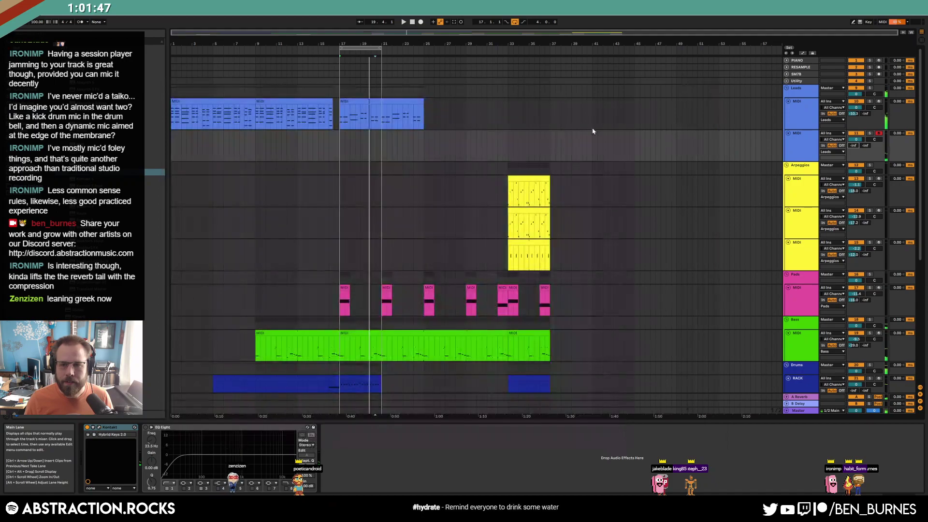
Record a short MIDI clip of about two bars from bar 17 on the new Leads track and open its notes
{"action": "key", "text": "F9"}
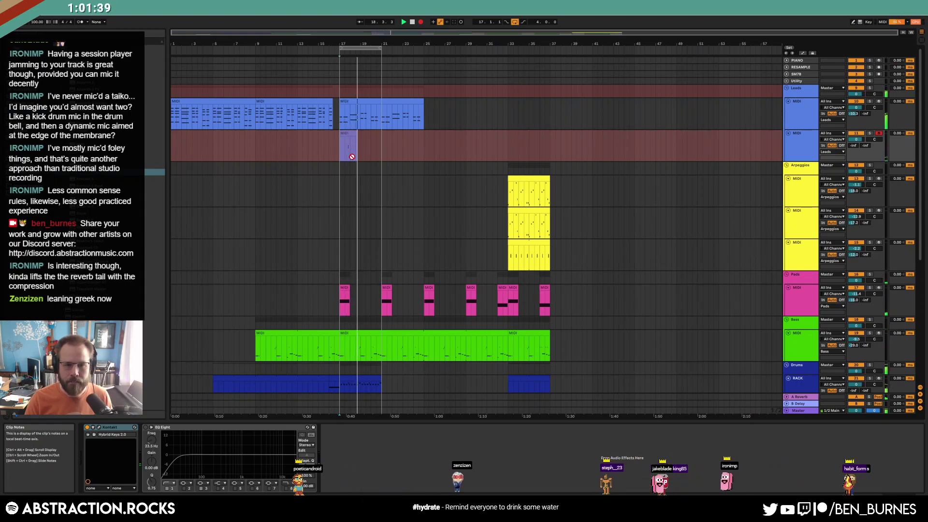
{"action": "key", "text": "F9"}
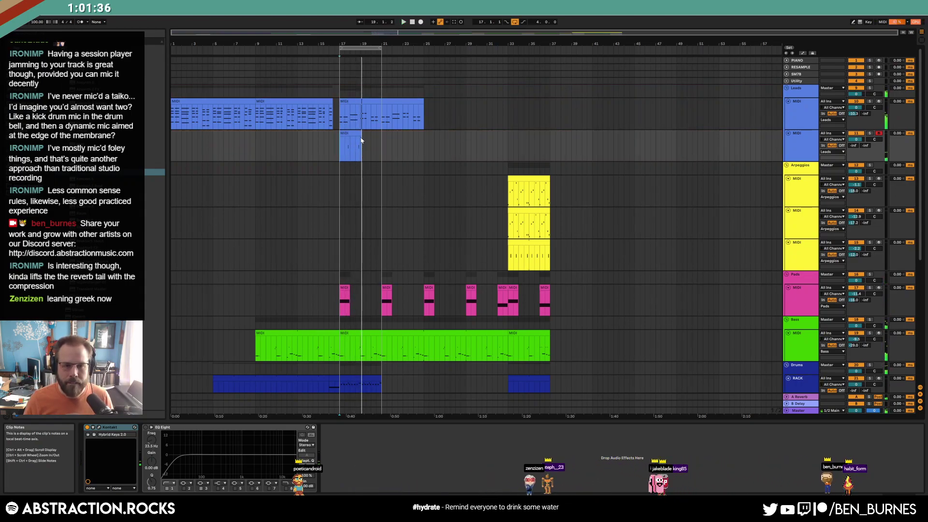
{"action": "left_click", "coordinate": [359, 134]}
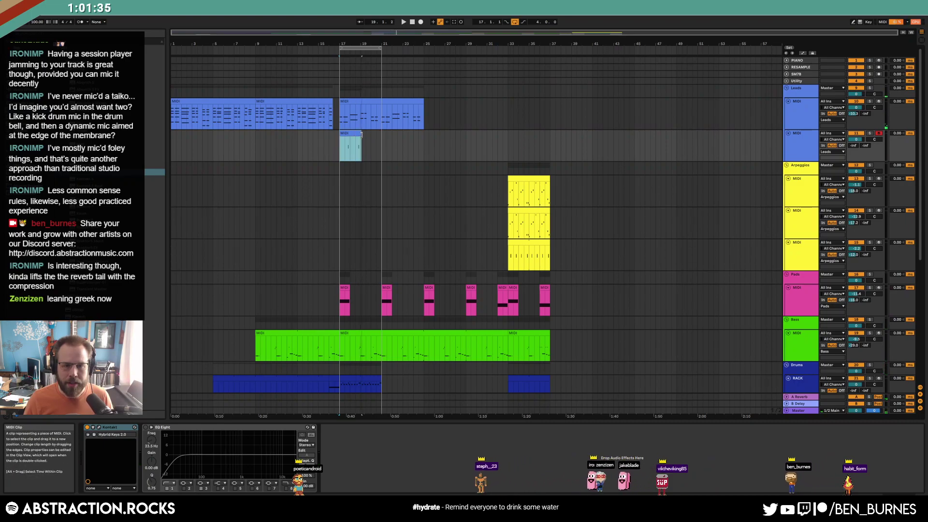
{"action": "double_click", "coordinate": [360, 134]}
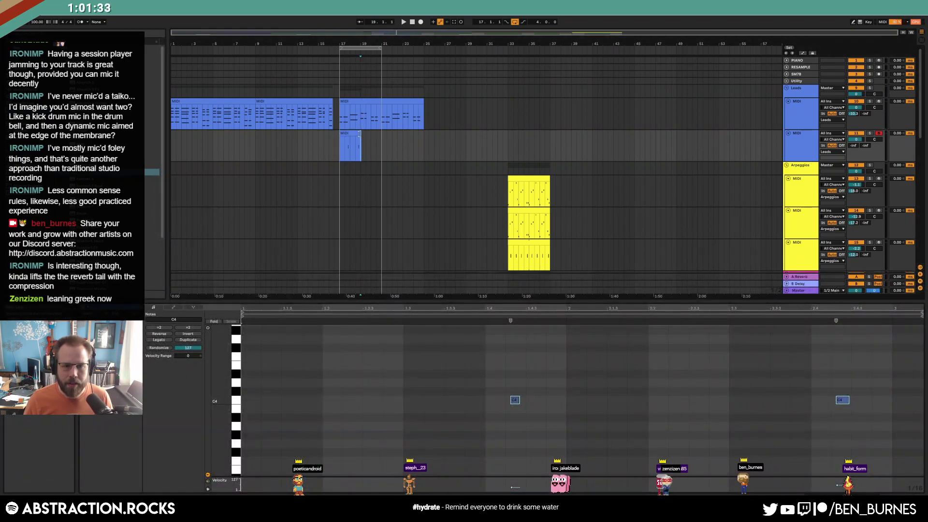
Nudge the C4 notes in the new mallet clip slightly earlier and lengthen the clip to four bars, ending at bar 21
{"action": "left_click", "coordinate": [356, 134]}
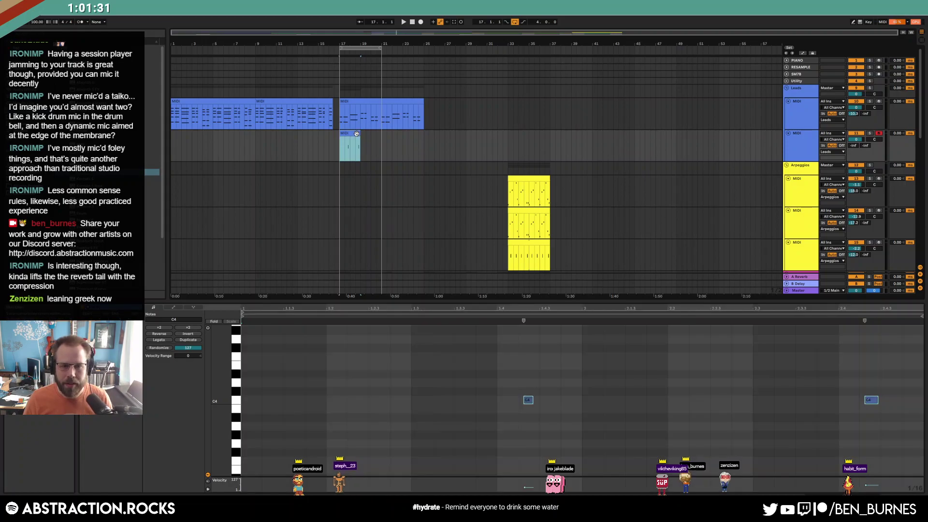
{"action": "left_click_drag", "start_coordinate": [869, 400], "coordinate": [865, 400]}
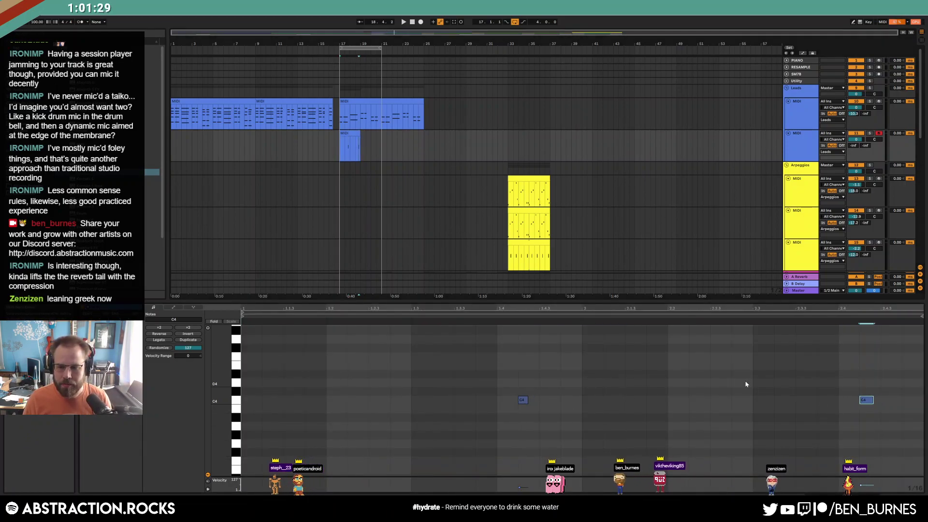
{"action": "left_click", "coordinate": [358, 135]}
{"action": "left_click_drag", "start_coordinate": [358, 136], "coordinate": [381, 136]}
Duplicate the two C4 notes into the mallet clip's second half and add an A#4 note right after the last one
{"action": "left_click_drag", "start_coordinate": [579, 385], "coordinate": [228, 409]}
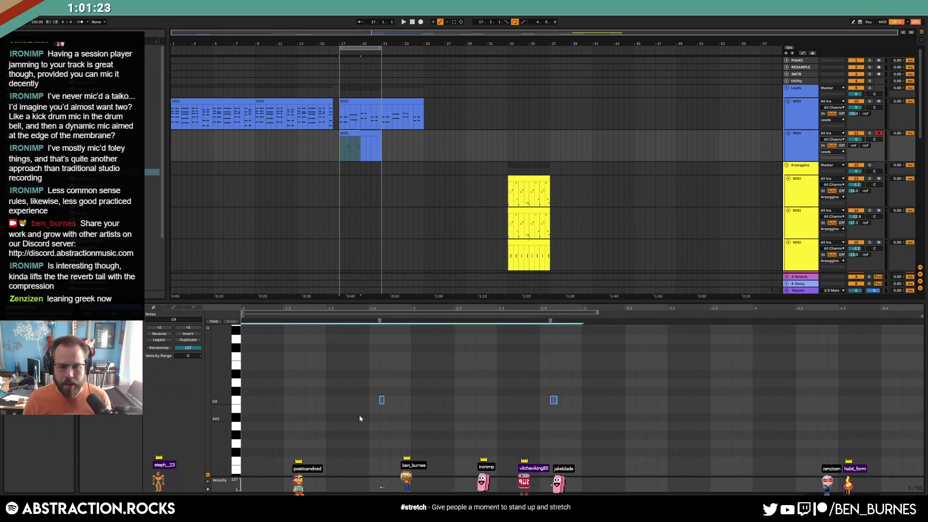
{"action": "key", "text": "ctrl+d"}
{"action": "key", "text": "shift+Up"}
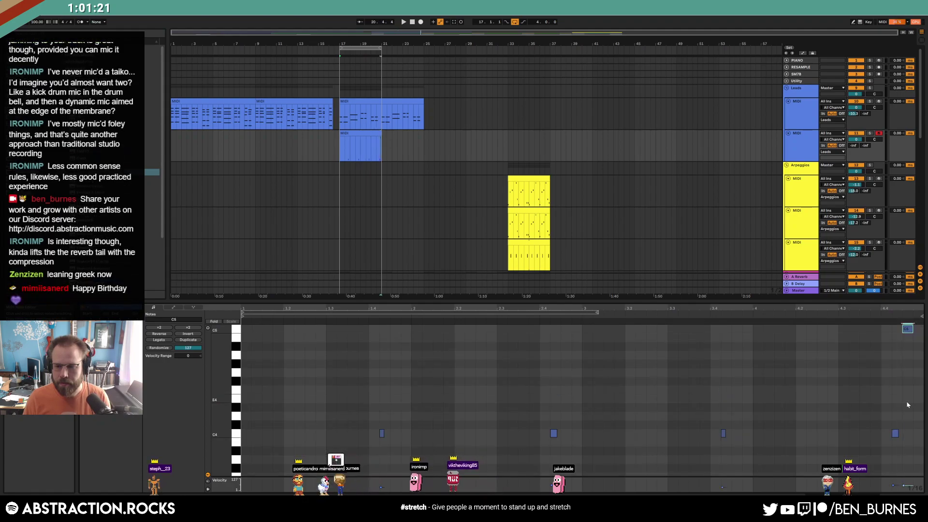
{"action": "key", "text": "Down"}
{"action": "key", "text": "Down"}
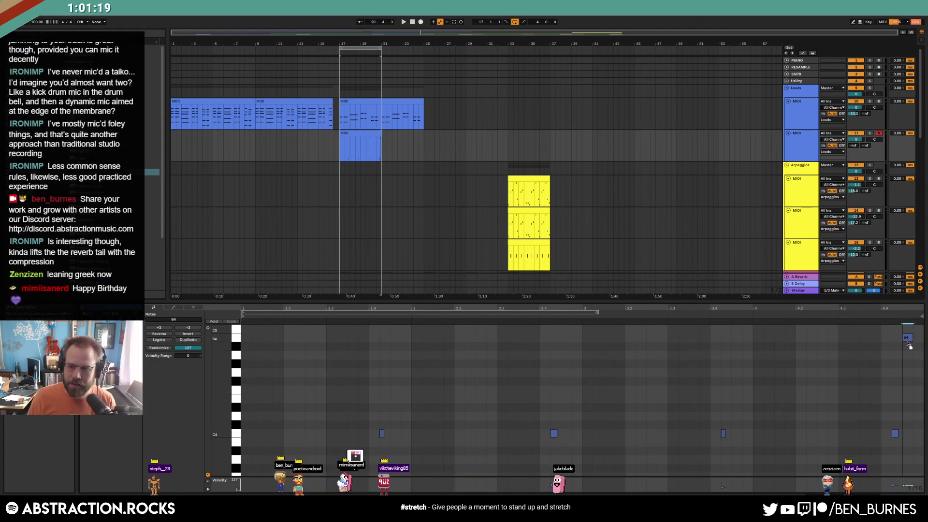
Adjust the velocities of the C4 and A#4 mallet notes during playback and raise the mallet track's Reverb send
{"action": "key", "text": "space"}
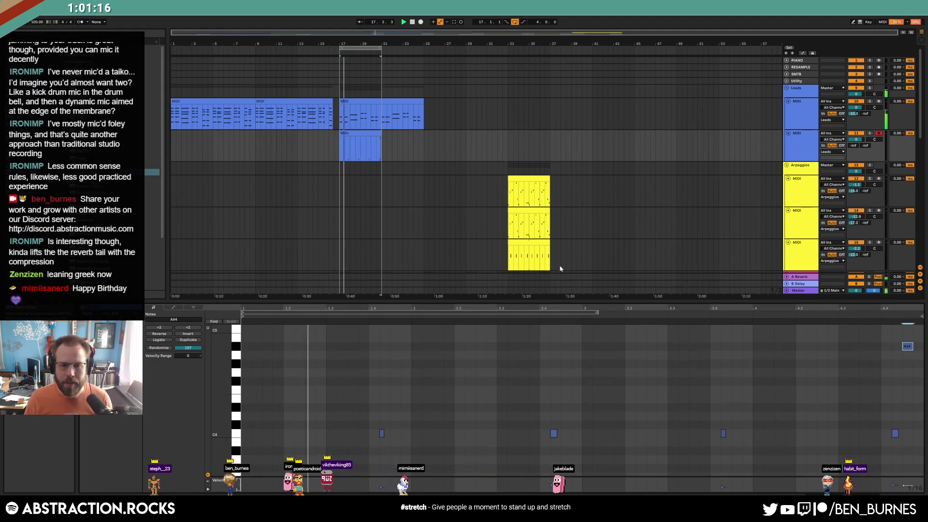
{"action": "left_click", "coordinate": [399, 146]}
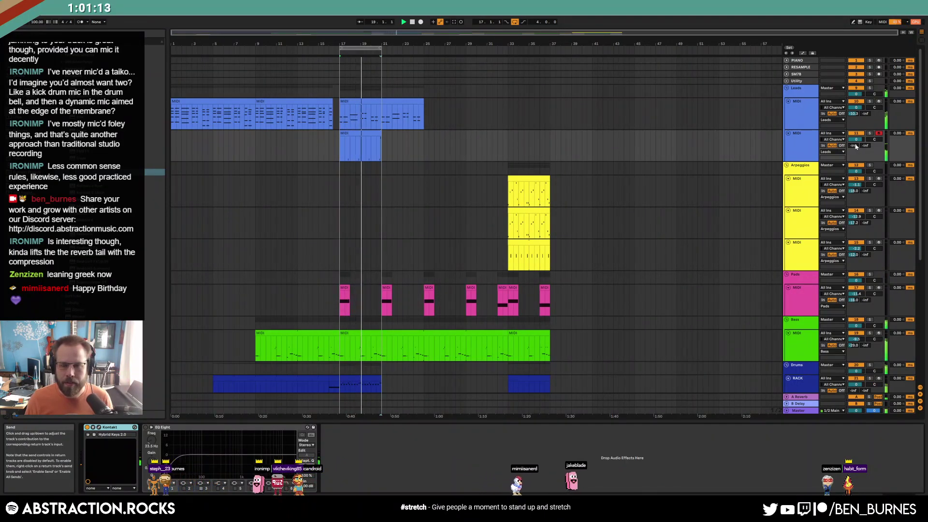
{"action": "double_click", "coordinate": [360, 145]}
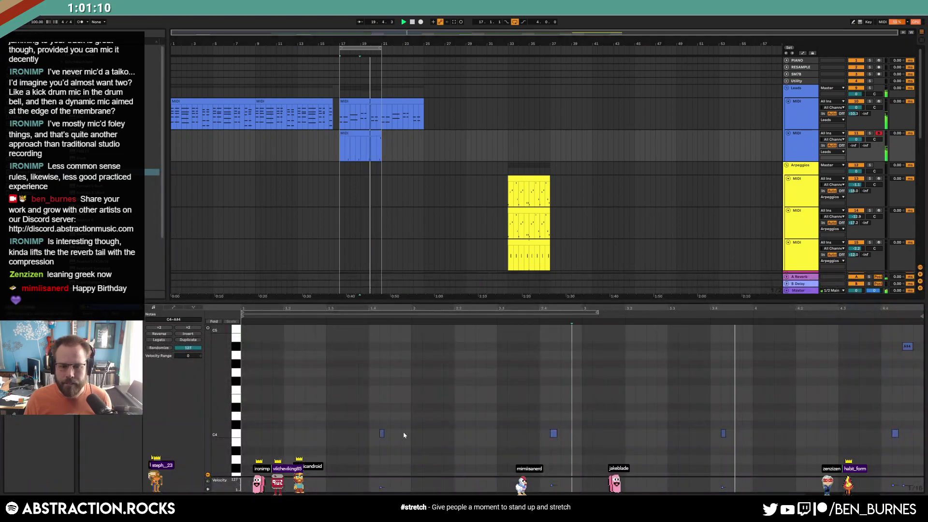
{"action": "left_click", "coordinate": [382, 433]}
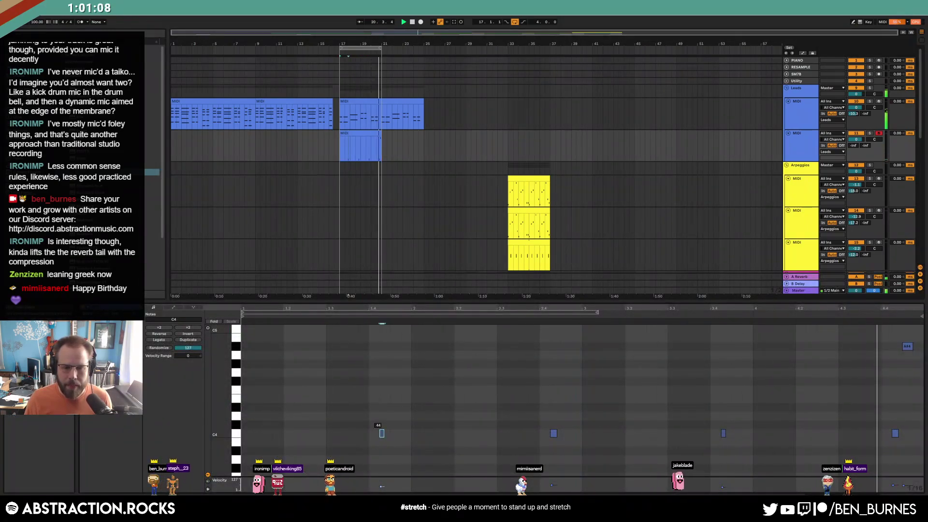
{"action": "left_click", "coordinate": [554, 433]}
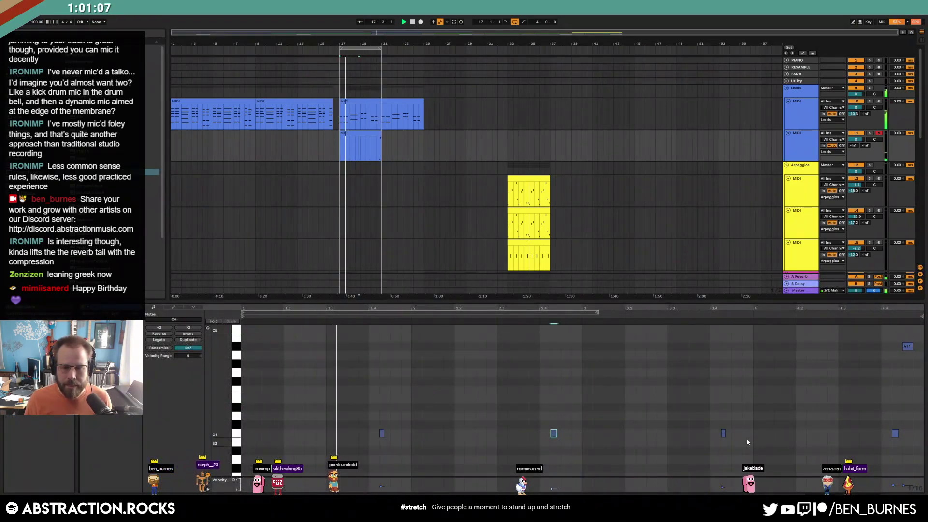
{"action": "left_click", "coordinate": [895, 433]}
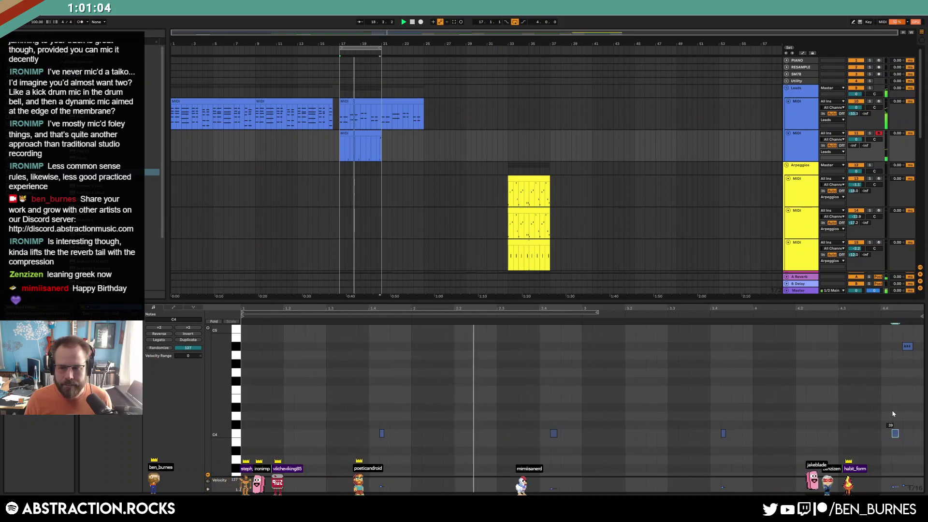
{"action": "left_click", "coordinate": [907, 346]}
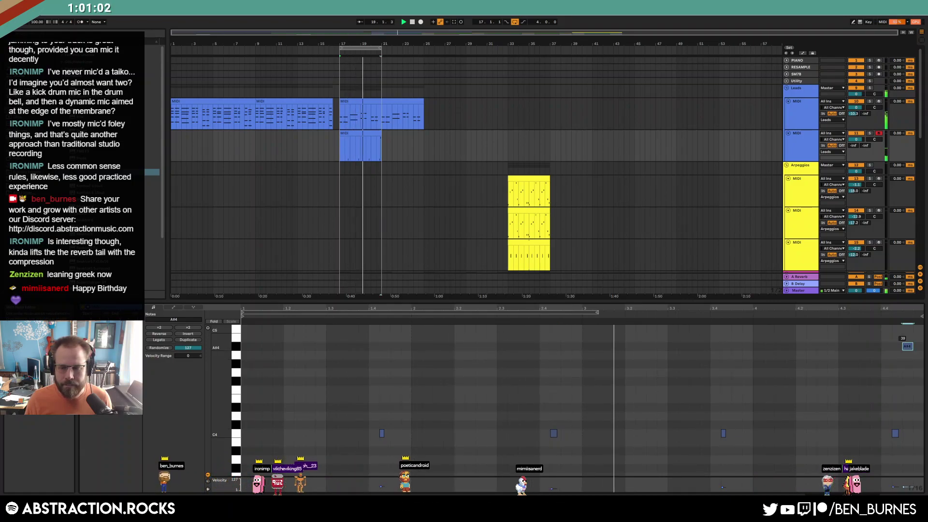
{"action": "key", "text": "shift+Tab"}
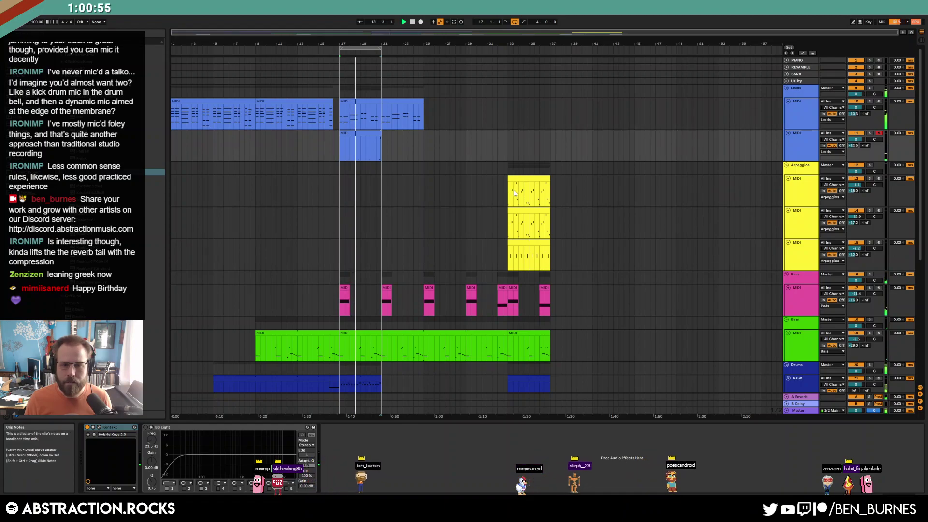
Copy half-bar excerpts of the first Arpeggios track's clip at bar 33 to bars 21 and 23
{"action": "left_click", "coordinate": [484, 199]}
{"action": "left_click", "coordinate": [383, 191]}
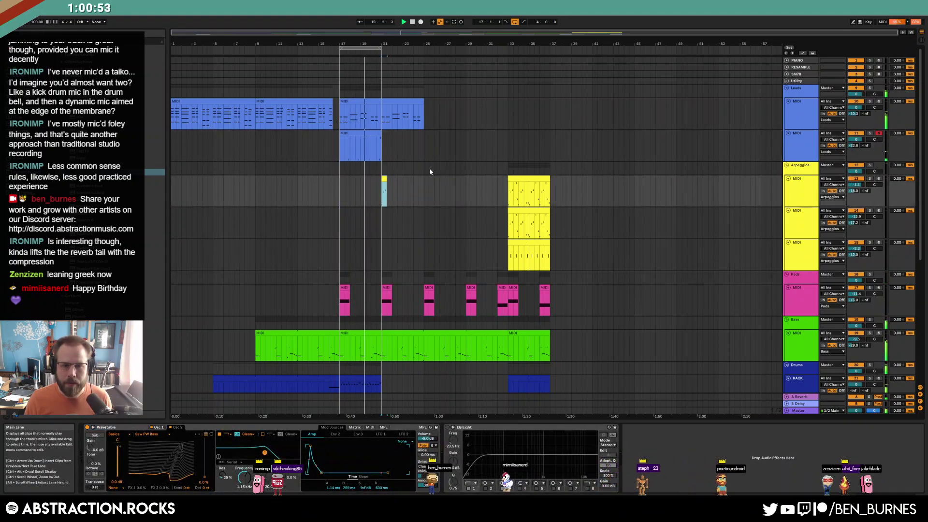
{"action": "left_click", "coordinate": [401, 191]}
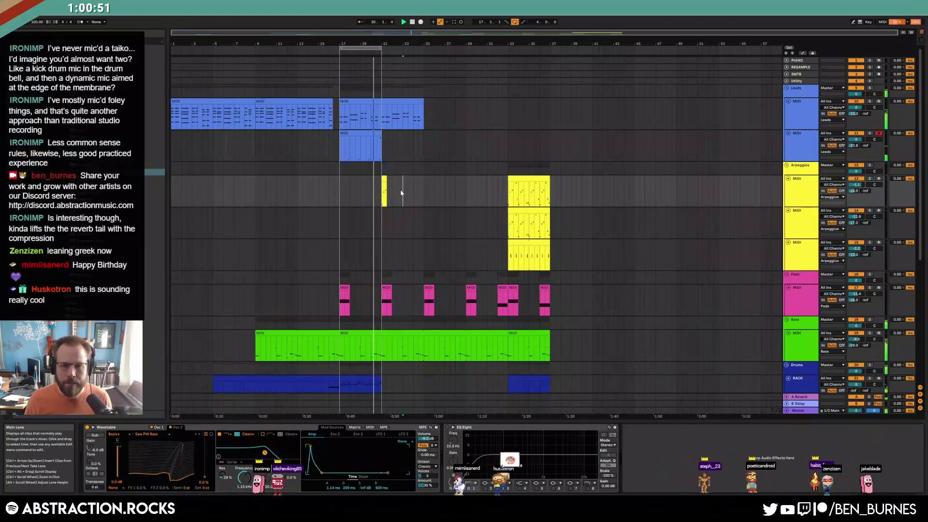
{"action": "left_click", "coordinate": [403, 188]}
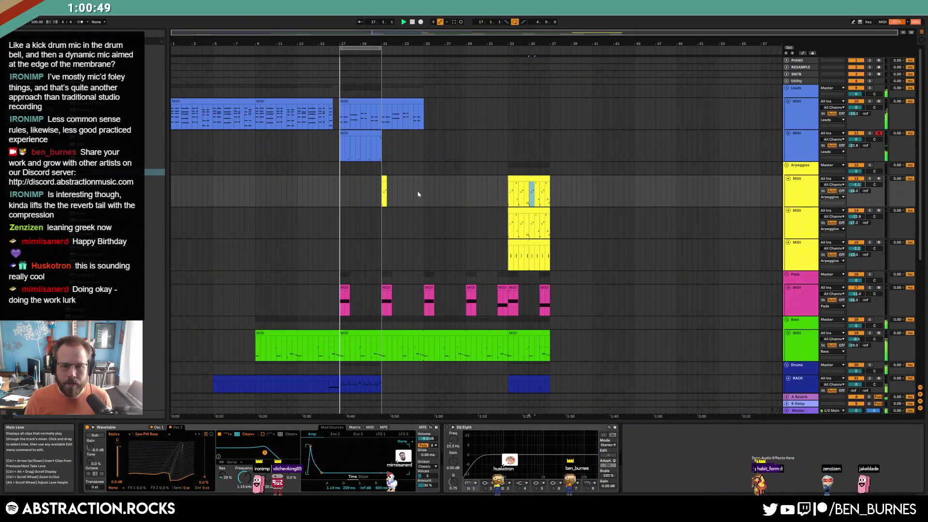
{"action": "key", "text": "ctrl+v"}
Extend the mallet clip on the second Leads track to bar 25 and check its notes
{"action": "left_click_drag", "start_coordinate": [381, 136], "coordinate": [423, 136]}
{"action": "double_click", "coordinate": [419, 133]}
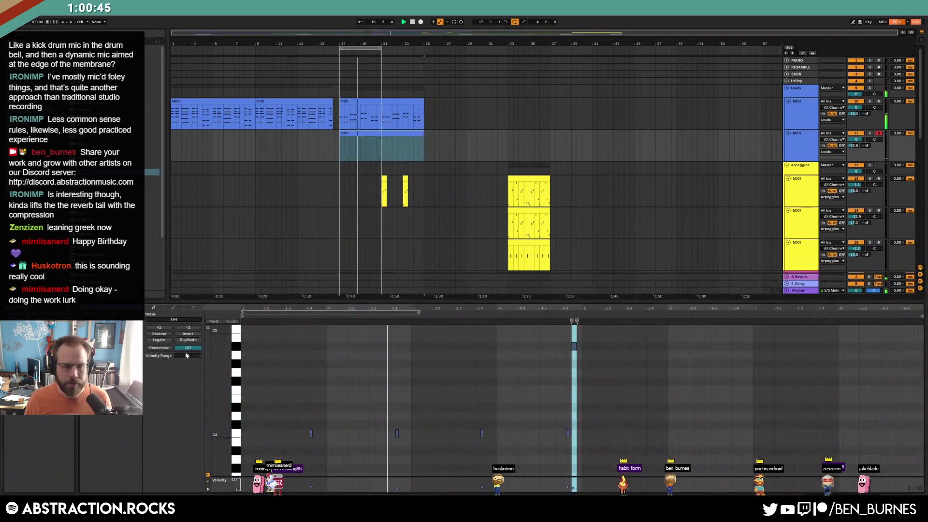
{"action": "key", "text": "shift+Tab"}
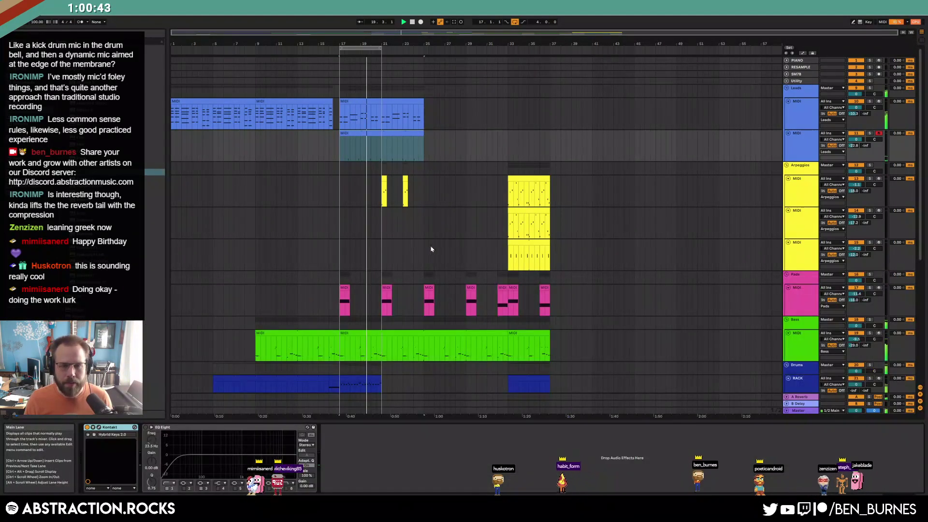
Extend the RACK drum clip that starts at bar 17 so it ends at bar 32
{"action": "scroll", "coordinate": [432, 254], "scroll_direction": "down", "scroll_amount": 2}
{"action": "scroll", "coordinate": [432, 254], "scroll_direction": "down", "scroll_amount": 3}
{"action": "left_click", "coordinate": [381, 289]}
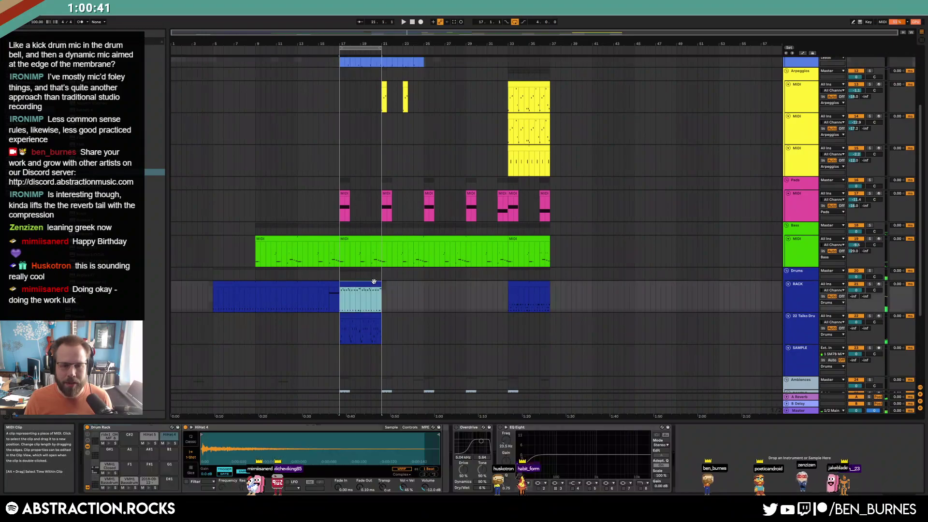
{"action": "left_click_drag", "start_coordinate": [386, 285], "coordinate": [503, 299]}
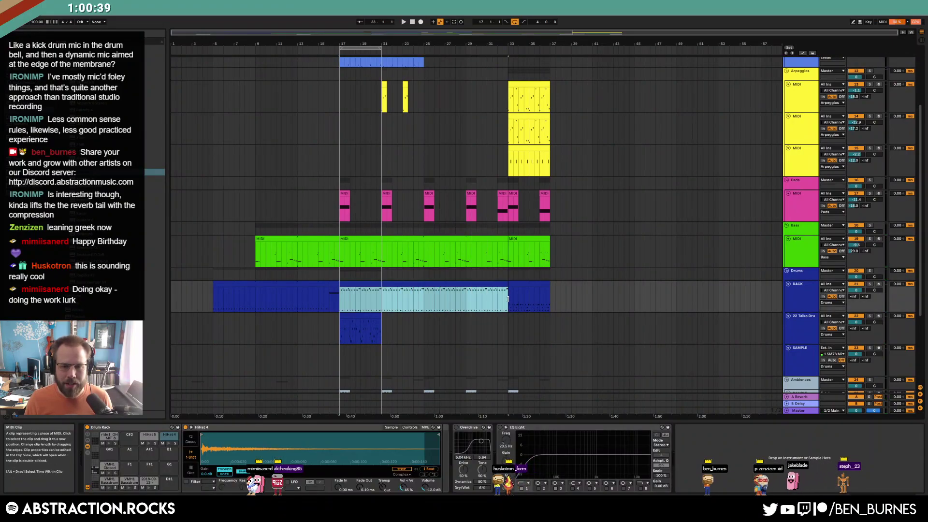
Duplicate the four-bar taiko clip directly after itself so it fills bars 21 to 25
{"action": "left_click", "coordinate": [358, 316]}
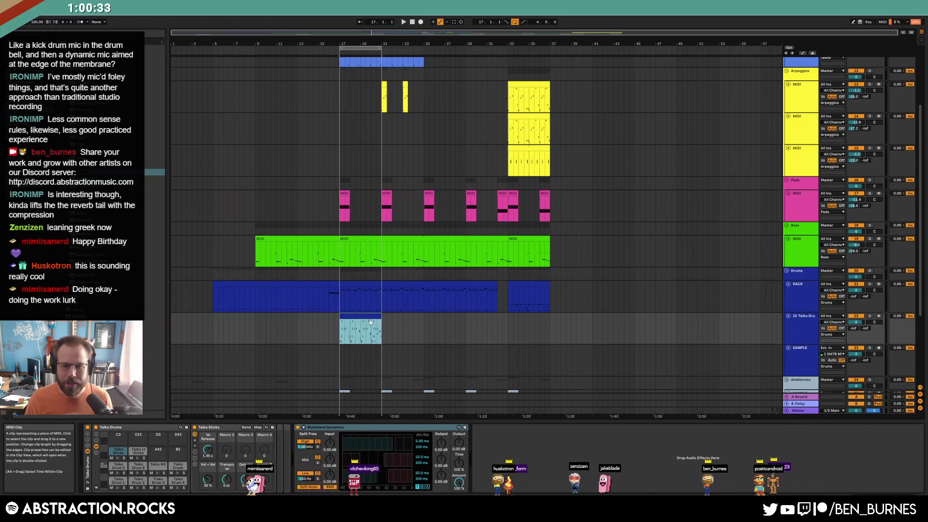
{"action": "mouse_move", "coordinate": [381, 324]}
{"action": "left_mouse_down"}
{"action": "mouse_move", "coordinate": [499, 329]}
{"action": "mouse_move", "coordinate": [381, 331]}
{"action": "left_mouse_up"}
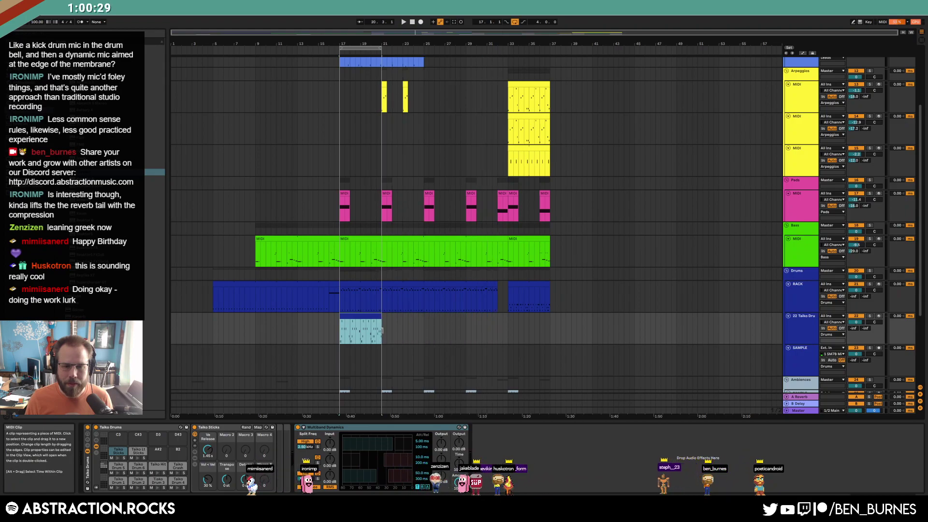
{"action": "key", "text": "ctrl+d"}
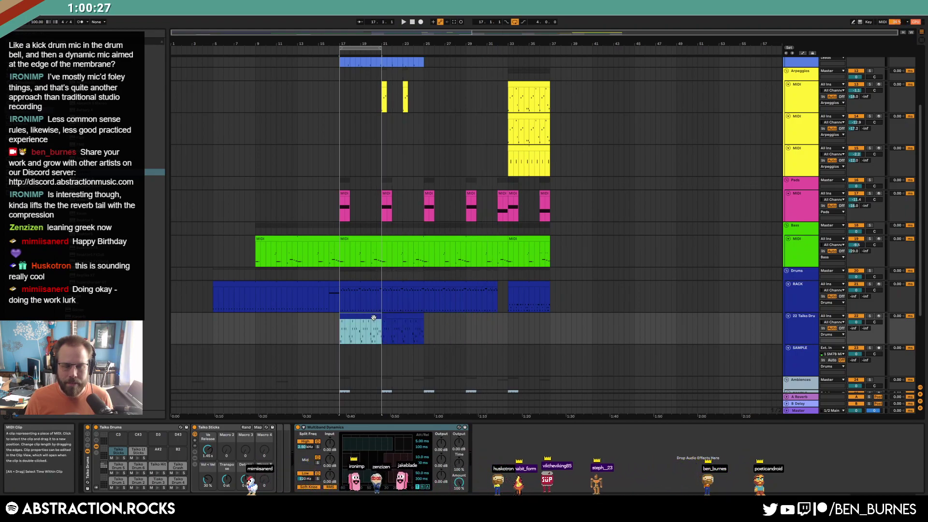
Extend the playback loop to end at bar 25 and play back the looped section
{"action": "scroll", "coordinate": [465, 337], "scroll_direction": "down", "scroll_amount": 2}
{"action": "scroll", "coordinate": [472, 342], "scroll_direction": "up", "scroll_amount": 5}
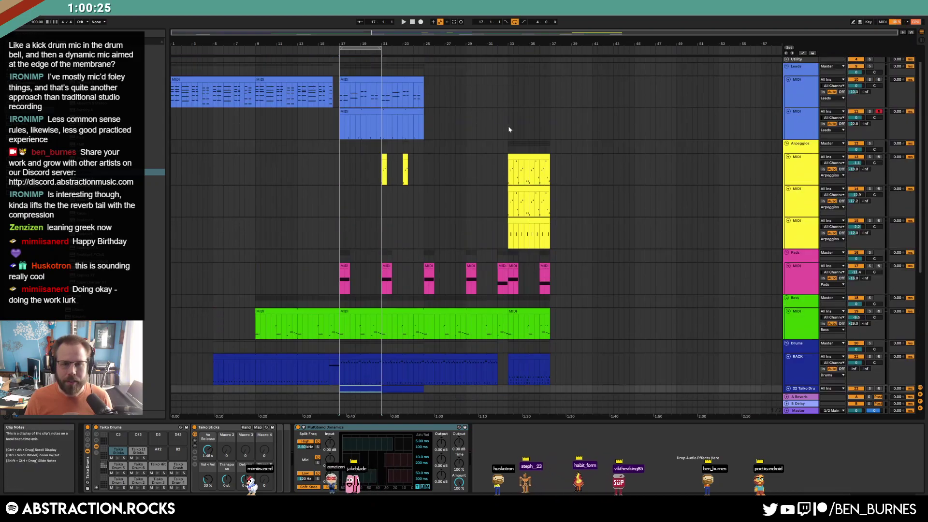
{"action": "left_click_drag", "start_coordinate": [381, 48], "coordinate": [423, 63]}
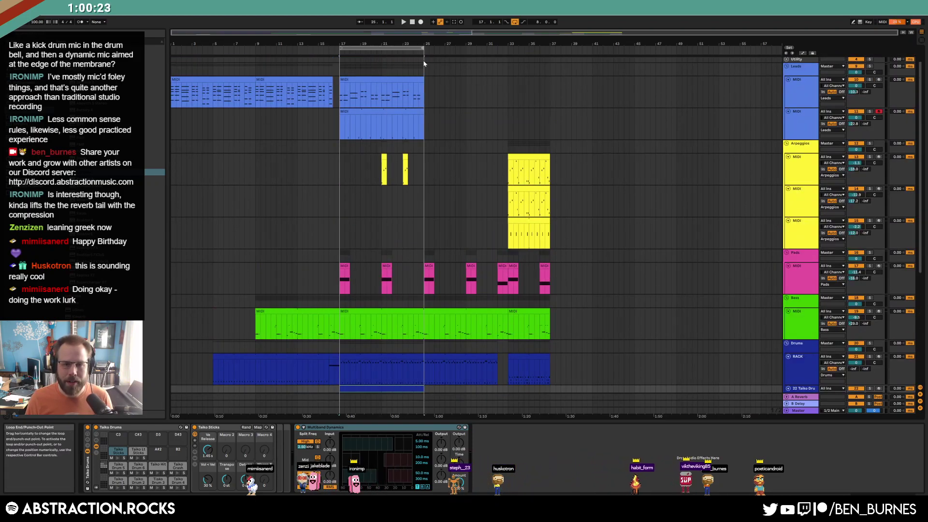
{"action": "left_click", "coordinate": [364, 53]}
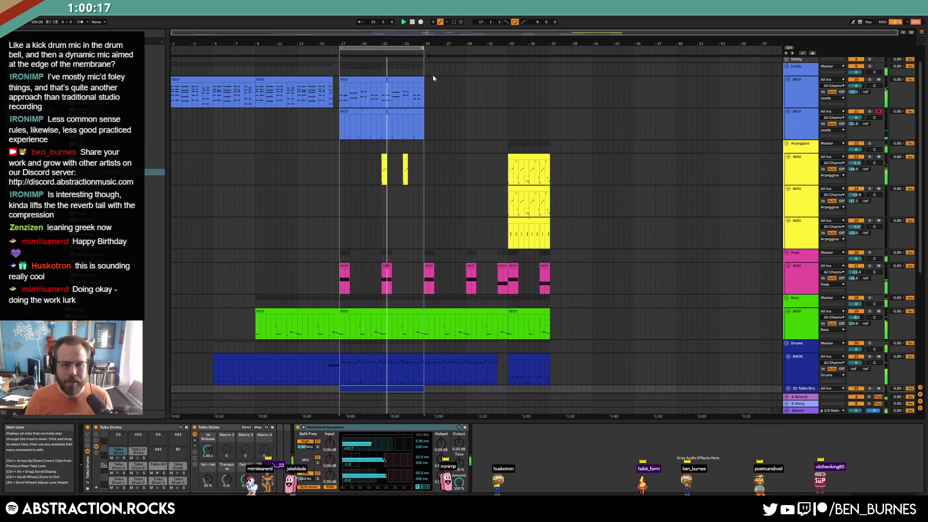
Raise the third note of the arpeggio clip at bar 21 to A#3
{"action": "double_click", "coordinate": [384, 169]}
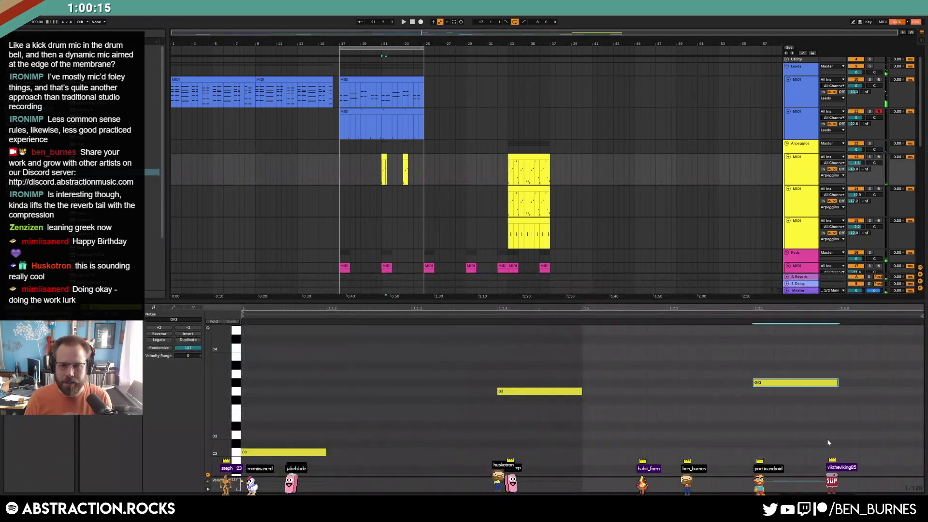
{"action": "key", "text": "Up"}
{"action": "key", "text": "Up"}
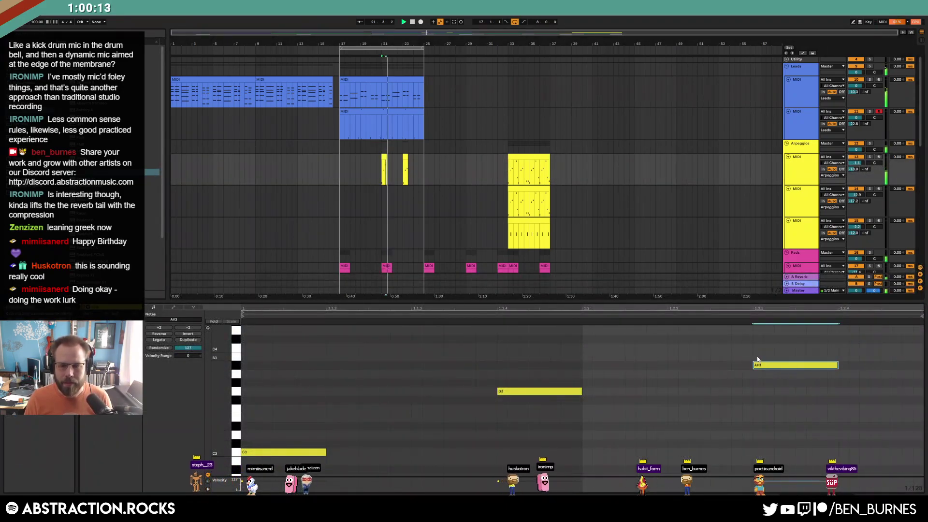
Lengthen the arpeggio clip at bar 21 to one full bar, add a D4 note at 1.3.2, and audition it
{"action": "left_click_drag", "start_coordinate": [387, 158], "coordinate": [392, 160]}
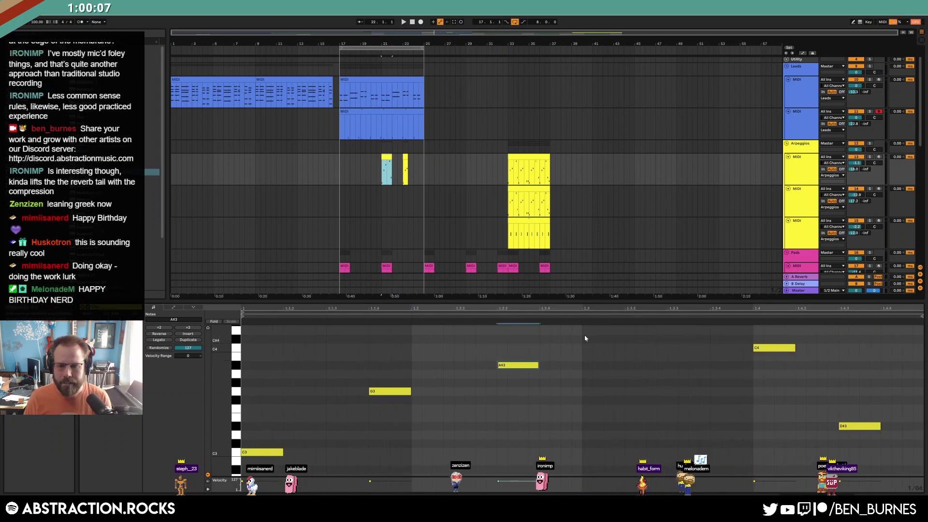
{"action": "left_click_drag", "start_coordinate": [629, 330], "coordinate": [633, 294]}
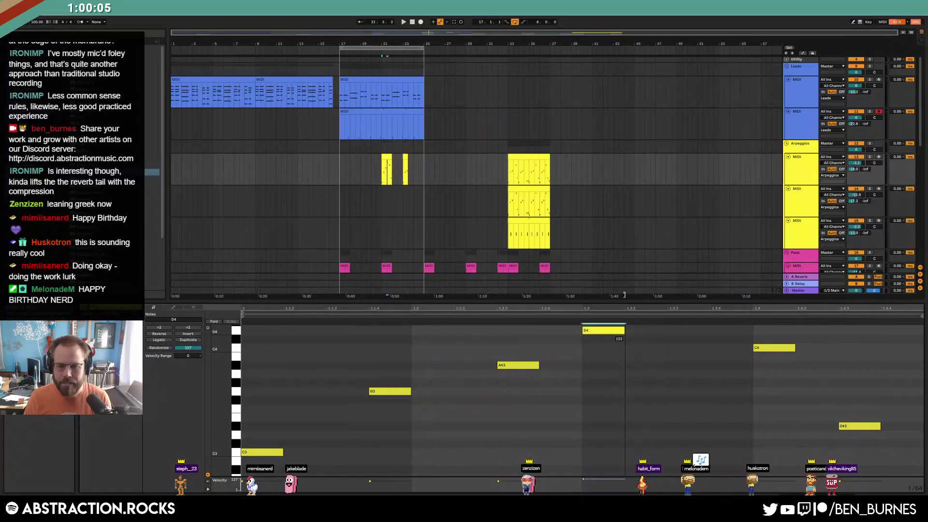
{"action": "key", "text": "Right"}
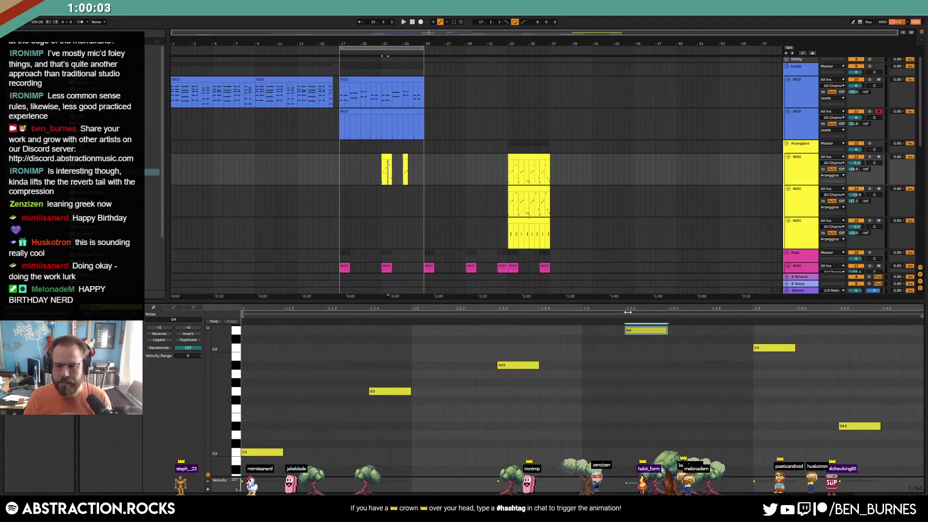
{"action": "key", "text": "space"}
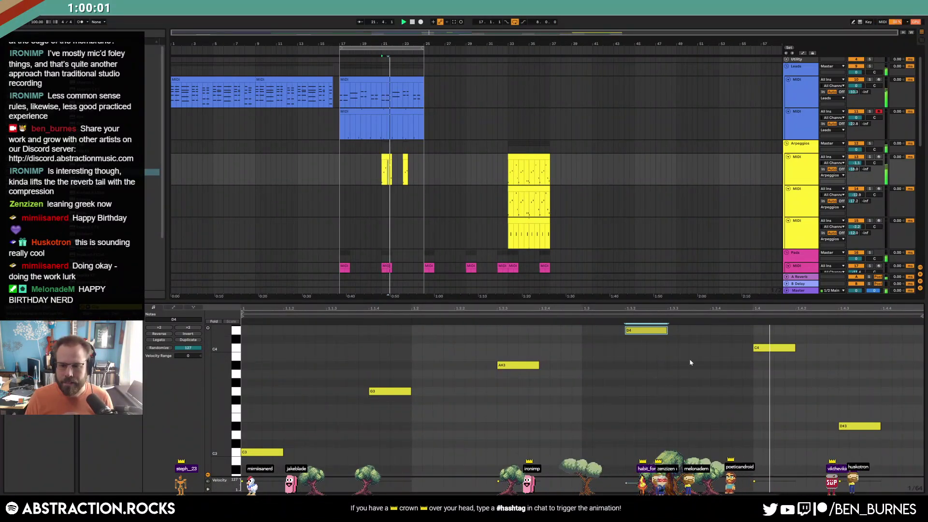
Remove the final D#3 note from the bar 21 arpeggio and raise its D4 note to D#4, checking it in playback
{"action": "left_click", "coordinate": [634, 351]}
{"action": "left_click", "coordinate": [643, 330]}
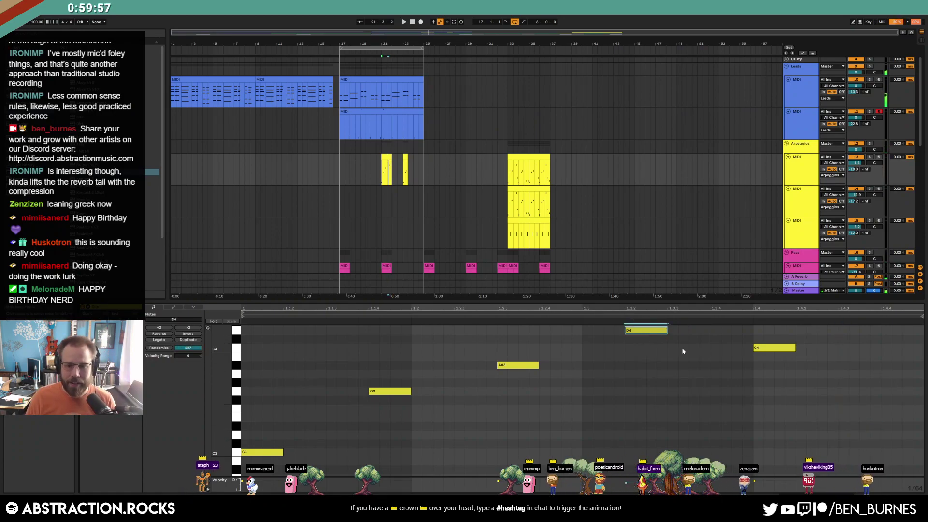
{"action": "key", "text": "Up"}
{"action": "key", "text": "space"}
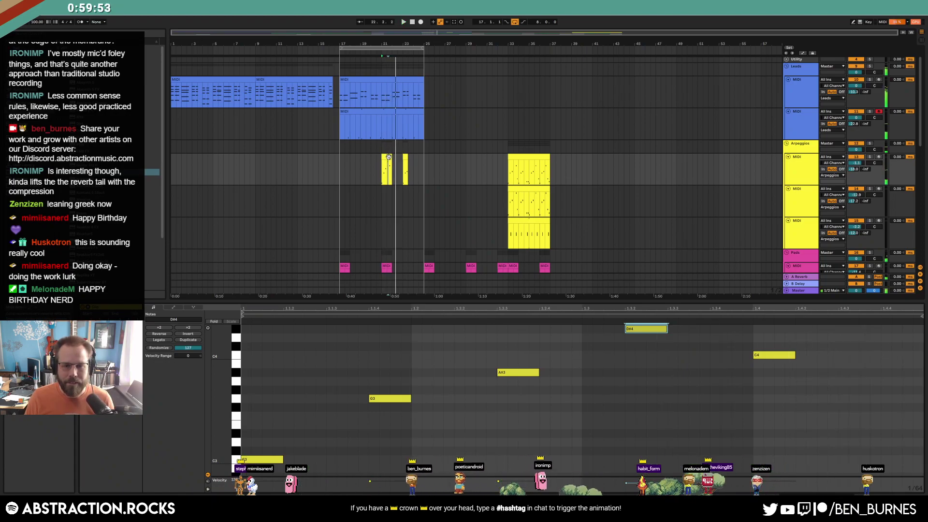
Examine the held upper note in bar 22 of the lead clip and play back the looped section
{"action": "left_click", "coordinate": [397, 80]}
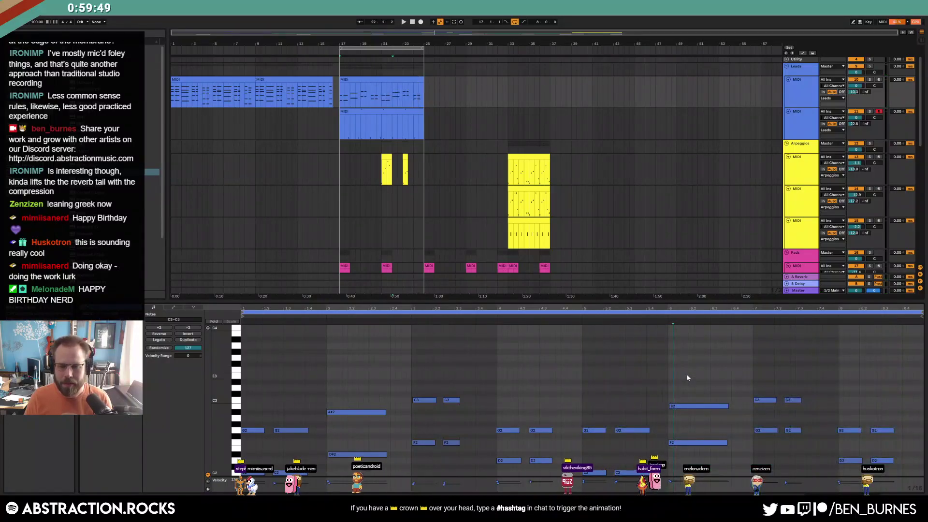
{"action": "left_click", "coordinate": [698, 406]}
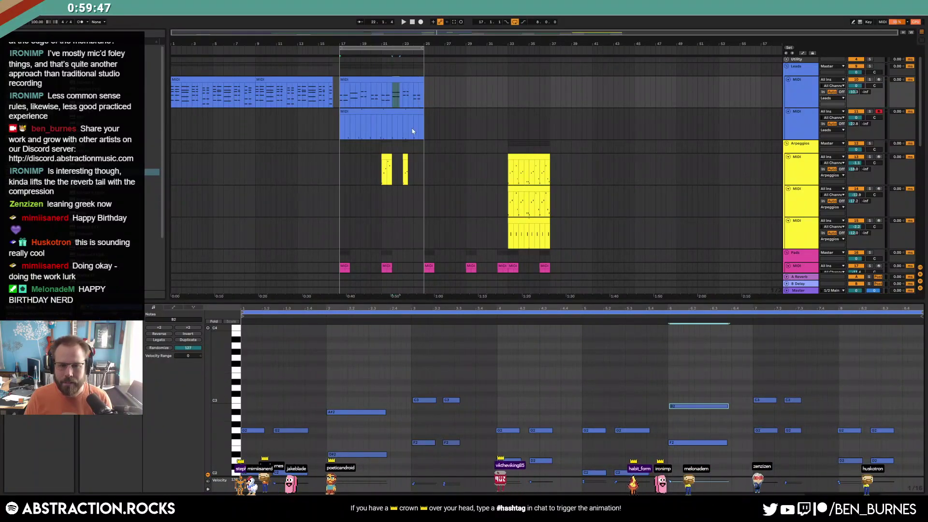
{"action": "left_click", "coordinate": [370, 80]}
{"action": "key", "text": "space"}
{"action": "key", "text": "shift+Tab"}
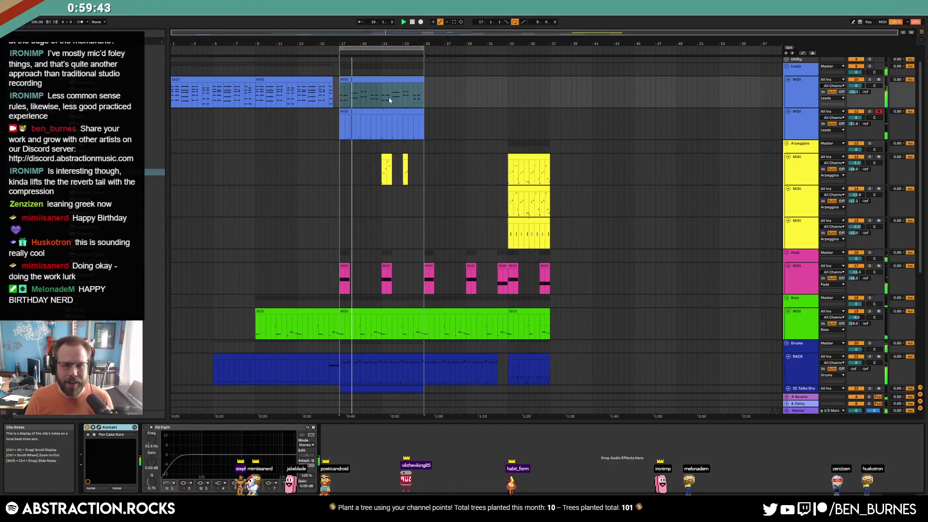
In the lead clip, add a short A#2 note just before bar 22 and repeat the closing D2/G2 pair on beat 4 of bar 24
{"action": "double_click", "coordinate": [397, 82]}
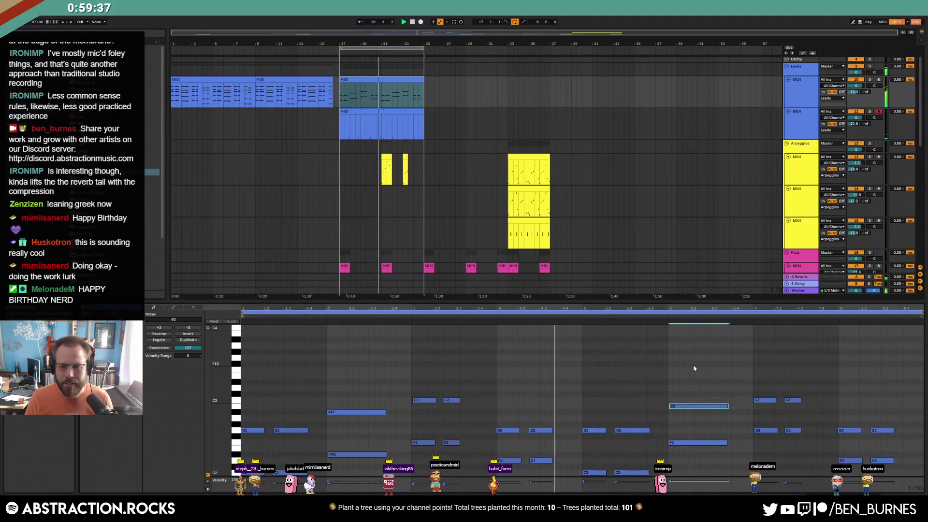
{"action": "scroll", "coordinate": [693, 364], "scroll_direction": "down", "scroll_amount": 2}
{"action": "double_click", "coordinate": [659, 384]}
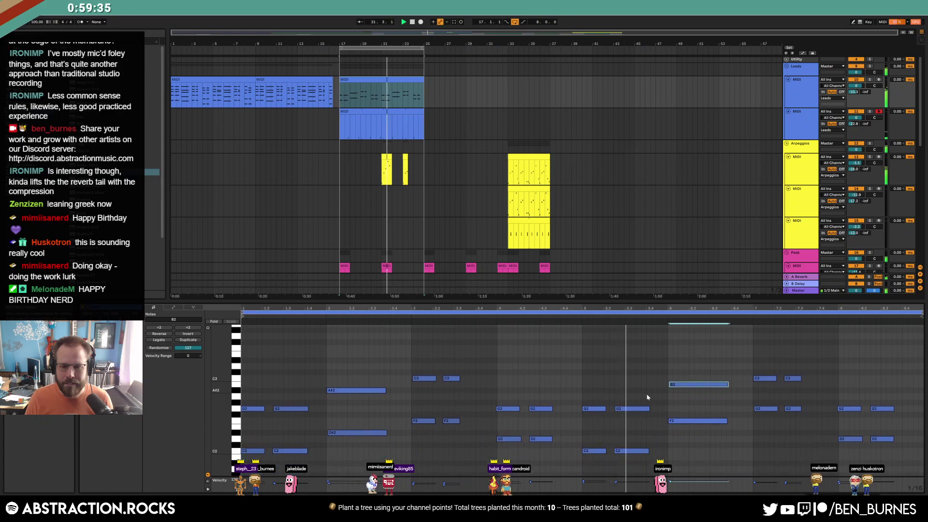
{"action": "left_click_drag", "start_coordinate": [664, 386], "coordinate": [665, 386]}
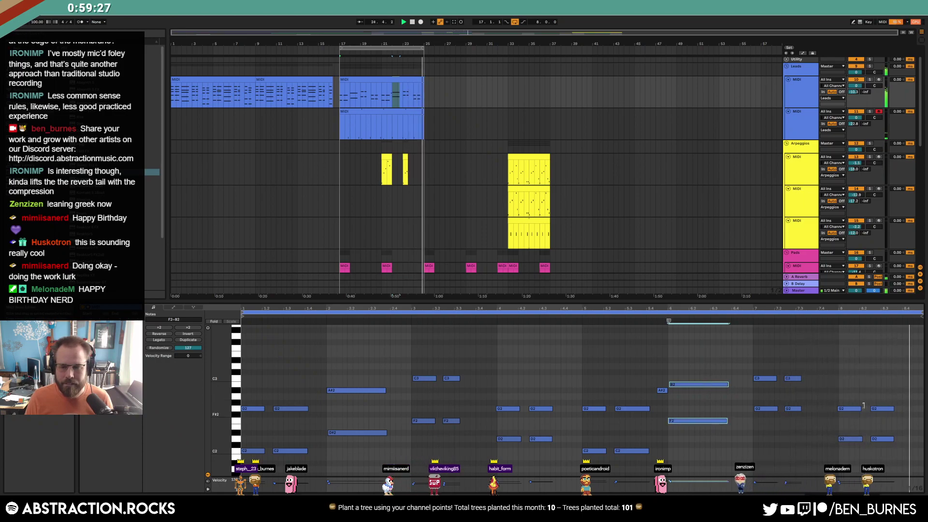
{"action": "key", "text": "ctrl+d"}
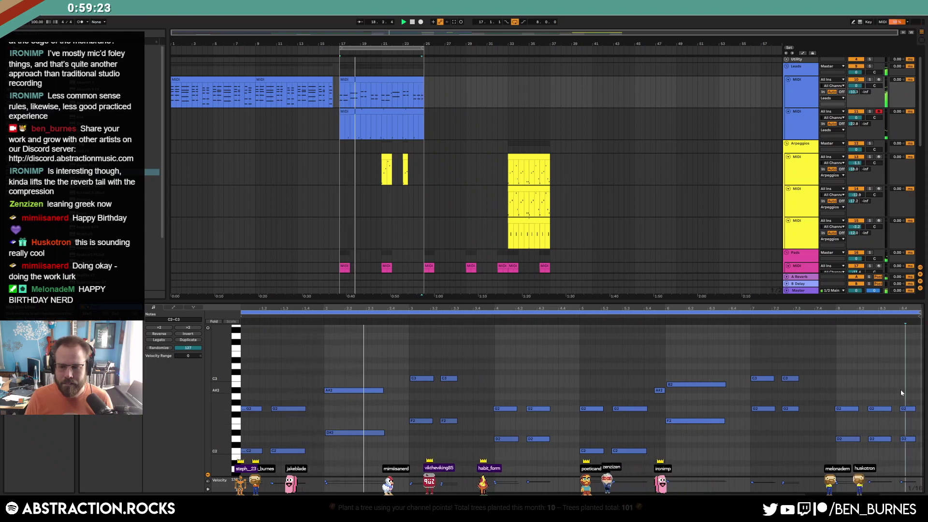
Lower the held B2 note in bar 22 of the lead to A#2 and raise the three D2 notes in bar 24 to B2
{"action": "left_click_drag", "start_coordinate": [688, 366], "coordinate": [701, 399]}
{"action": "key", "text": "Down"}
{"action": "left_click_drag", "start_coordinate": [835, 429], "coordinate": [910, 457]}
{"action": "key", "text": "Up"}
{"action": "key", "text": "Up"}
{"action": "key", "text": "Up"}
{"action": "key", "text": "Up"}
{"action": "key", "text": "Up"}
{"action": "key", "text": "Up"}
{"action": "key", "text": "Up"}
{"action": "key", "text": "Up"}
{"action": "key", "text": "Up"}
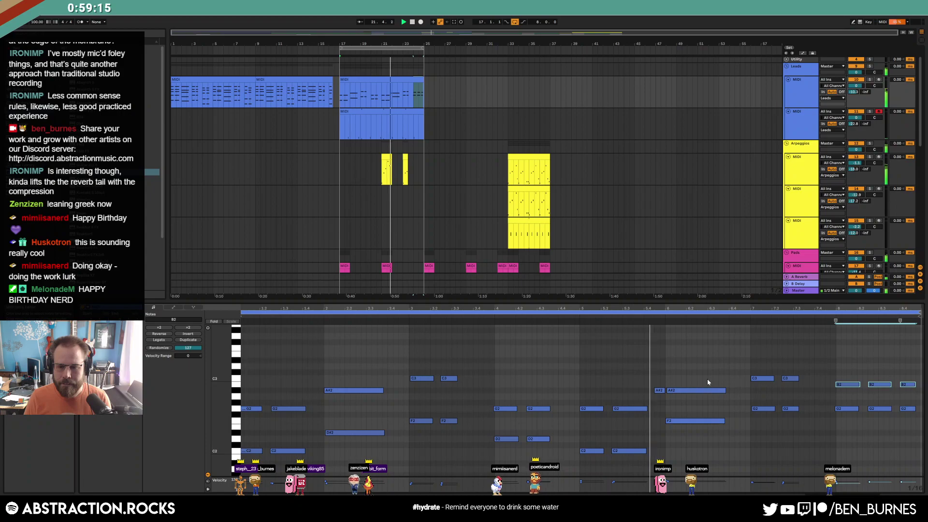
Join the short A#2 note and the held A#2 of bar 22 into one continuous note in the lead clip
{"action": "left_click_drag", "start_coordinate": [664, 390], "coordinate": [723, 390]}
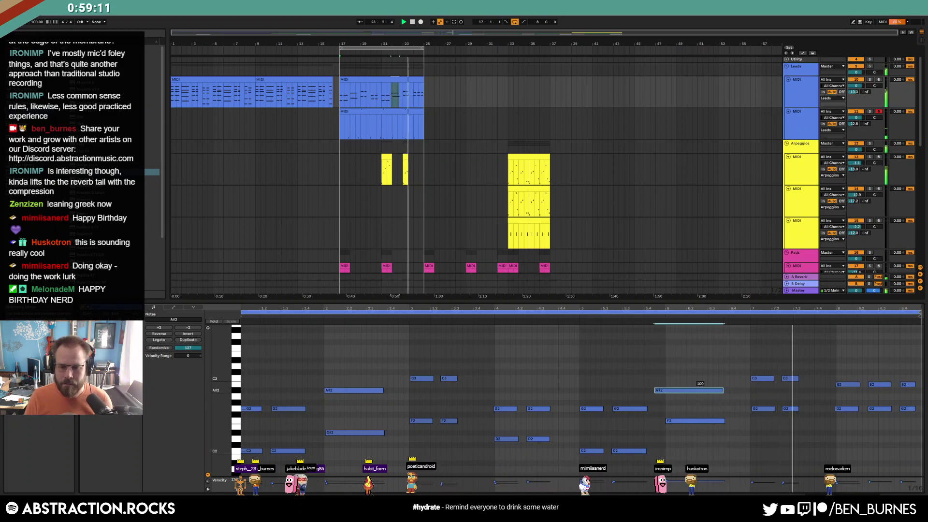
{"action": "left_click", "coordinate": [701, 376]}
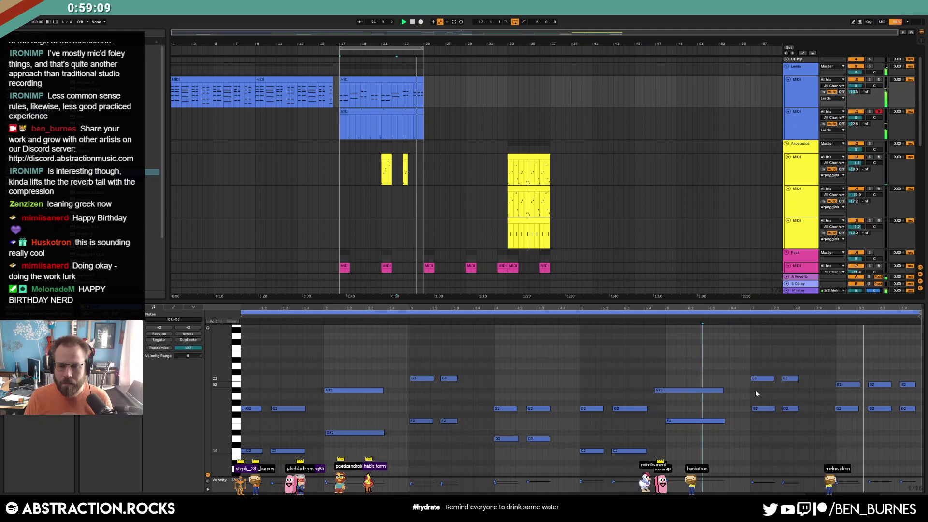
{"action": "left_click_drag", "start_coordinate": [849, 372], "coordinate": [901, 387]}
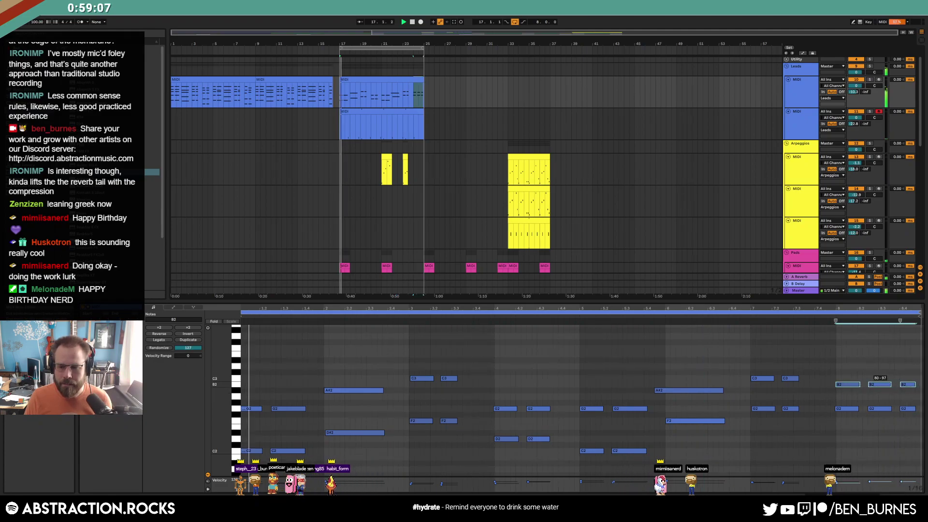
{"action": "left_click", "coordinate": [894, 362]}
{"action": "key", "text": "shift+Tab"}
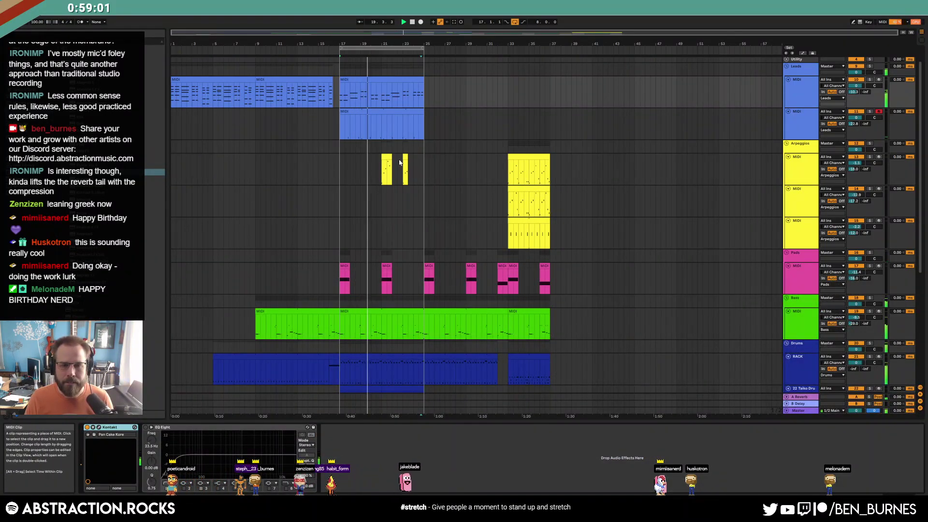
Split the bass clip at bar 25 and open its bar 17 to 25 part for note editing
{"action": "scroll", "coordinate": [421, 209], "scroll_direction": "down", "scroll_amount": 1}
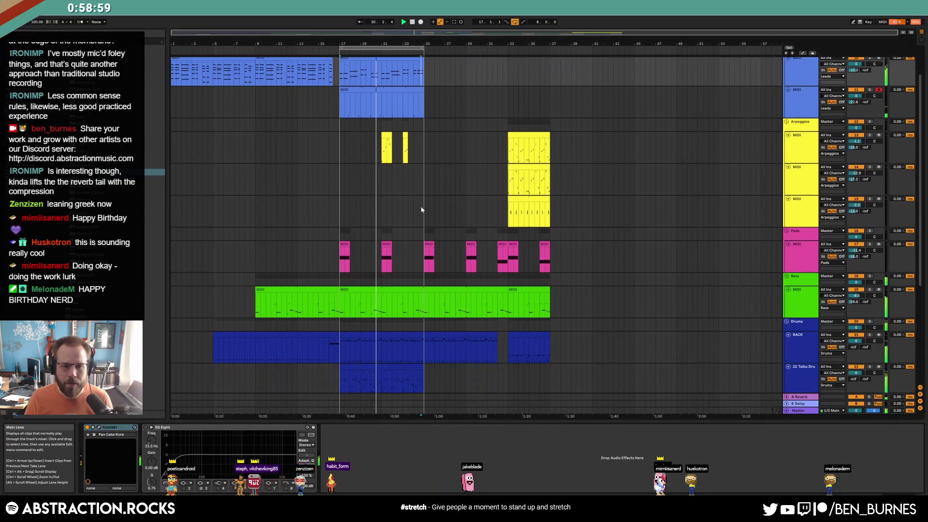
{"action": "left_click", "coordinate": [384, 292]}
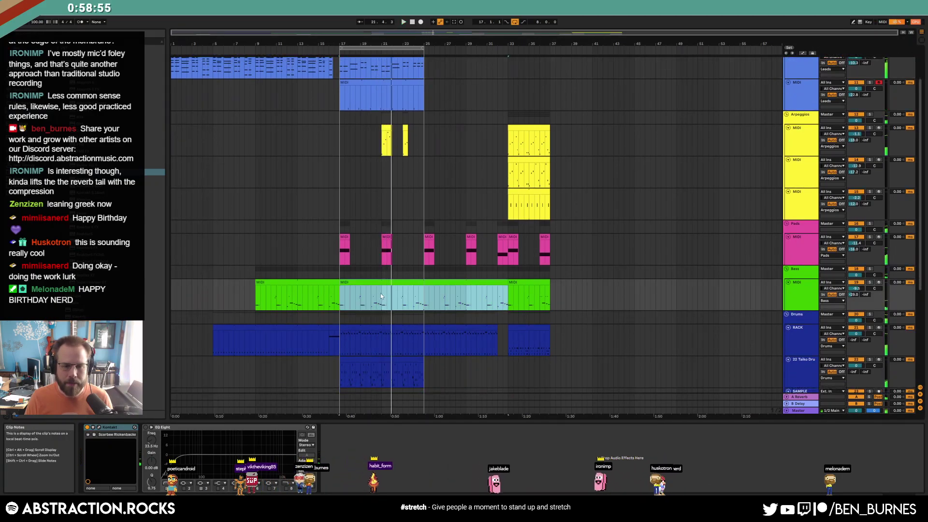
{"action": "key", "text": "space"}
{"action": "left_click_drag", "start_coordinate": [342, 295], "coordinate": [425, 303]}
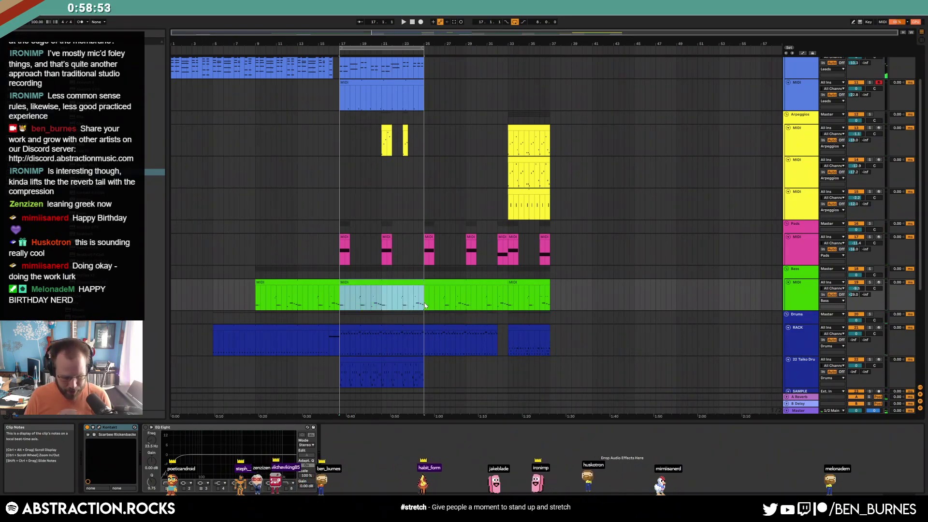
{"action": "double_click", "coordinate": [413, 294]}
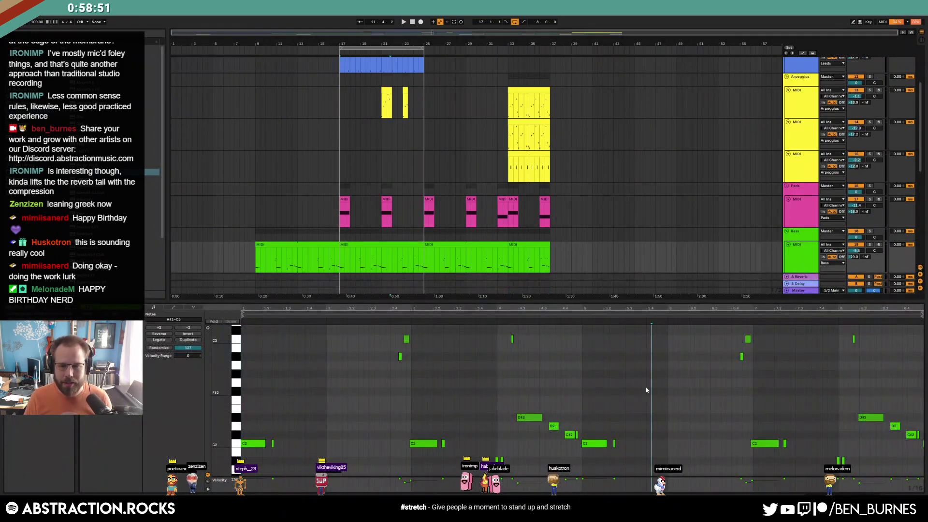
Add two short B2 notes in the last beat before bar 22 of the bass clip
{"action": "scroll", "coordinate": [855, 368], "scroll_direction": "up", "scroll_amount": 2}
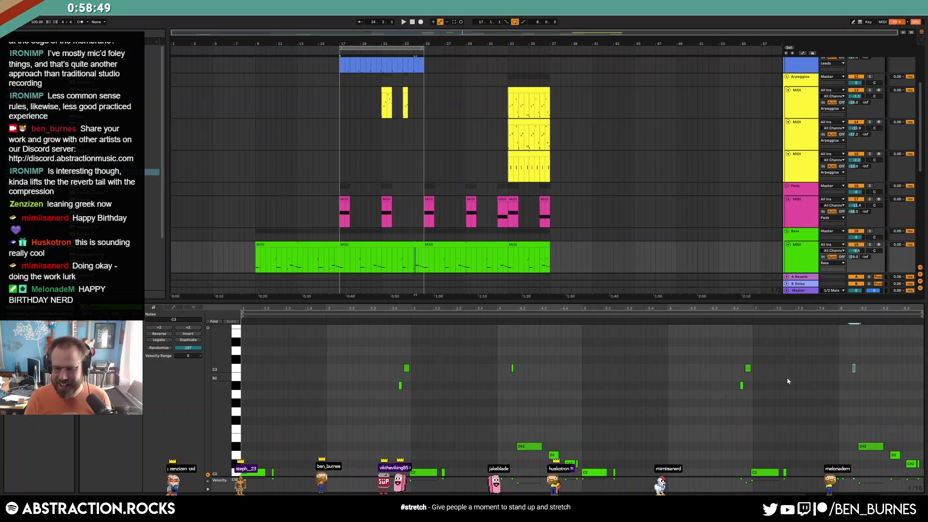
{"action": "scroll", "coordinate": [658, 369], "scroll_direction": "down", "scroll_amount": 3}
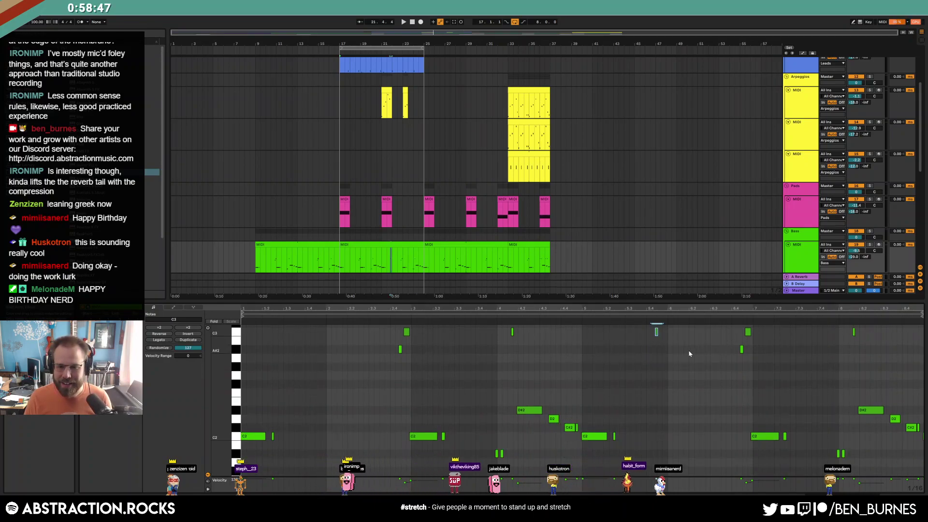
{"action": "double_click", "coordinate": [658, 331]}
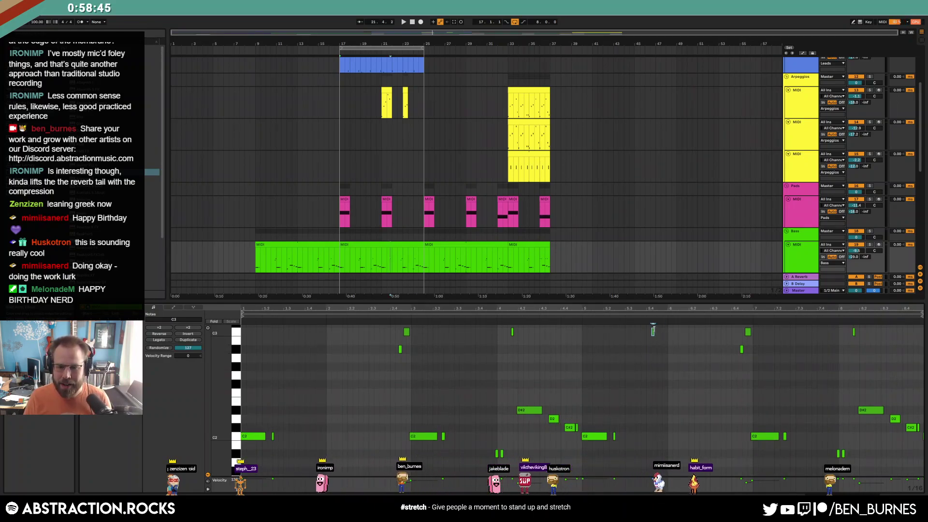
{"action": "key", "text": "Right"}
{"action": "scroll", "coordinate": [663, 367], "scroll_direction": "up", "scroll_amount": 3}
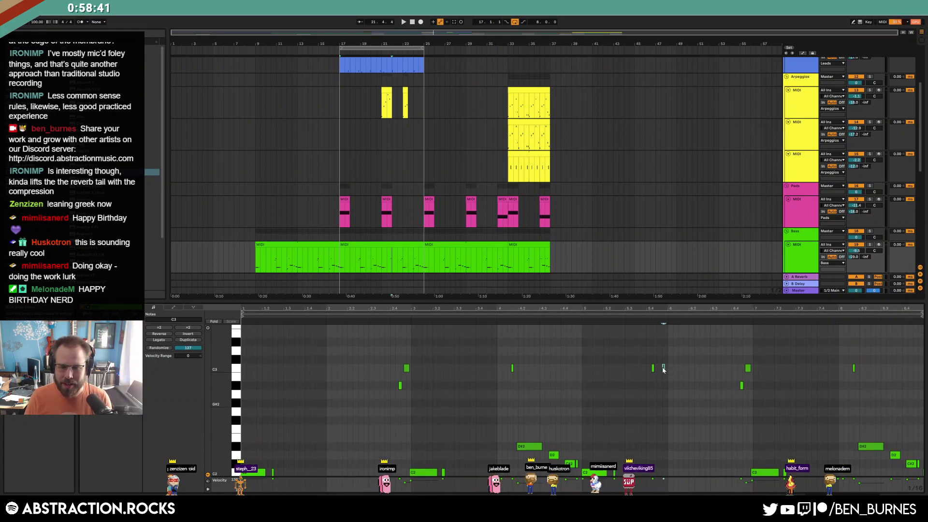
{"action": "left_click_drag", "start_coordinate": [645, 359], "coordinate": [668, 377]}
{"action": "key", "text": "Down"}
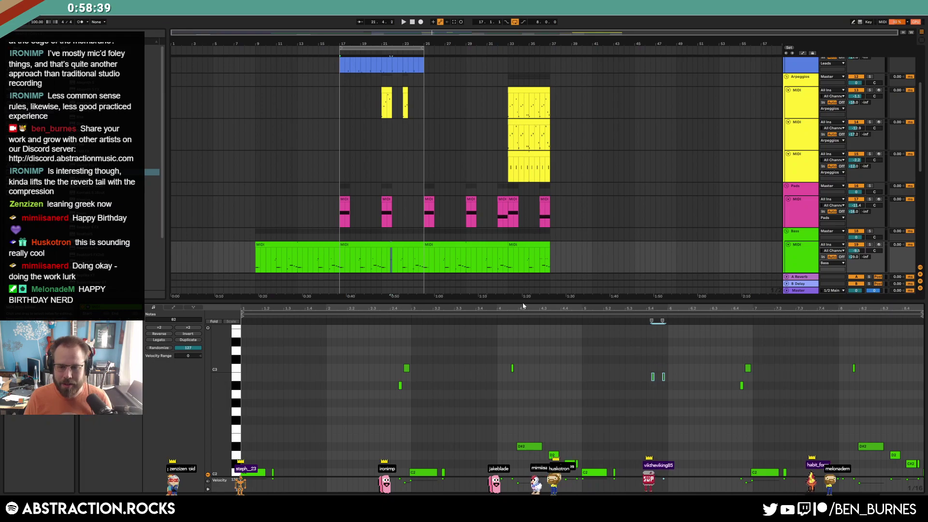
Add a held A#1 note at the start of bar 22 in the bass clip
{"action": "scroll", "coordinate": [625, 350], "scroll_direction": "down", "scroll_amount": 3}
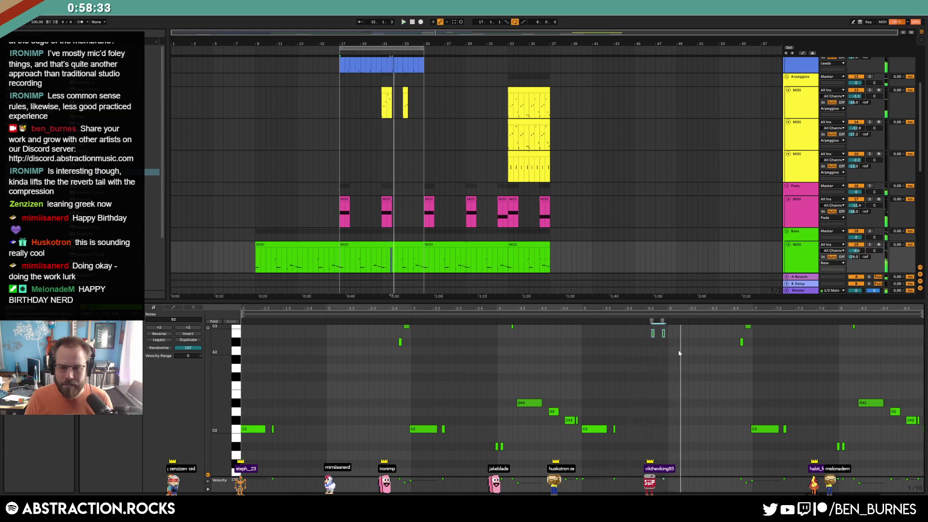
{"action": "scroll", "coordinate": [677, 360], "scroll_direction": "up", "scroll_amount": 2}
{"action": "scroll", "coordinate": [676, 425], "scroll_direction": "down", "scroll_amount": 2}
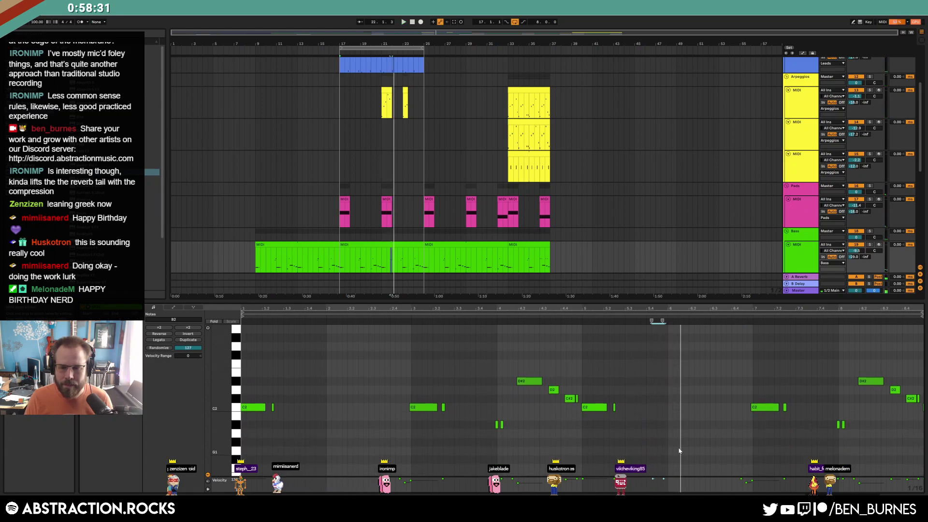
{"action": "left_click_drag", "start_coordinate": [670, 442], "coordinate": [701, 446]}
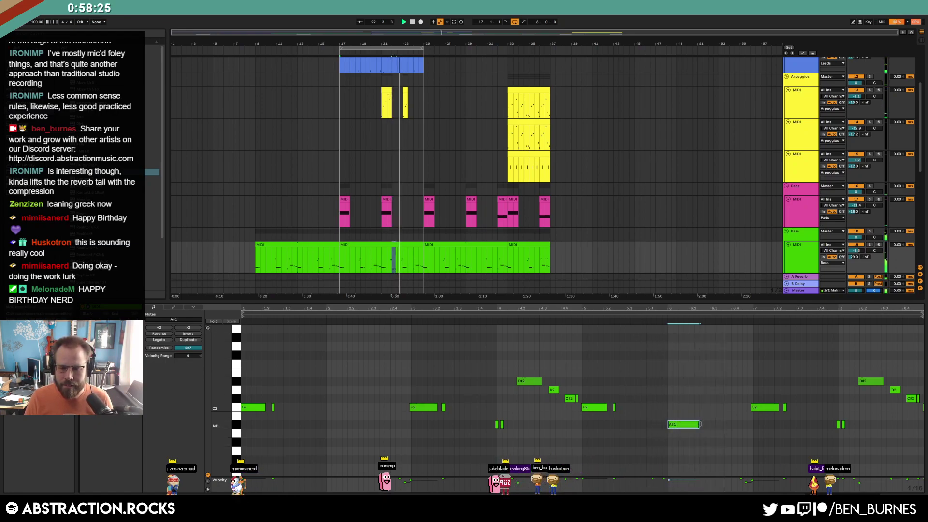
Add a rising run of four short notes, A#1, C2, D#2 and G2, at the end of bar 22 in the bass and audition it
{"action": "left_click", "coordinate": [734, 426]}
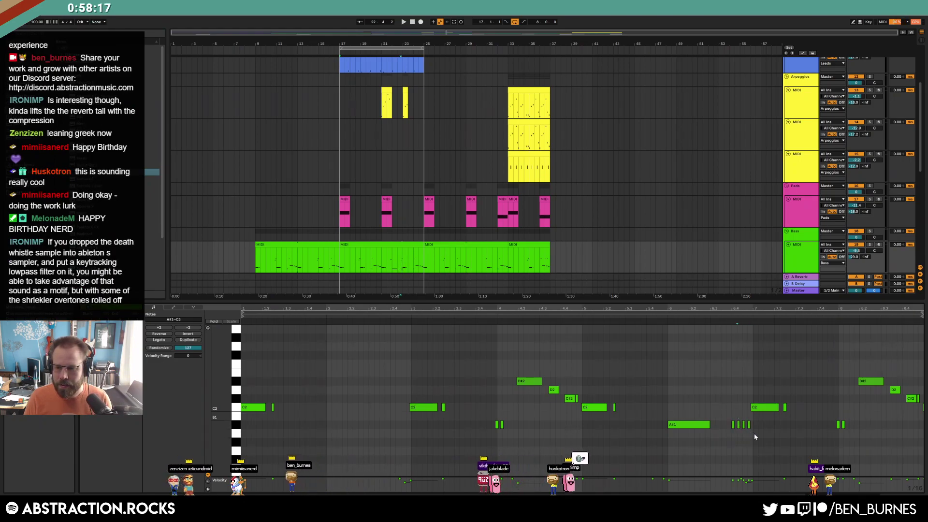
{"action": "left_click_drag", "start_coordinate": [740, 425], "coordinate": [743, 407]}
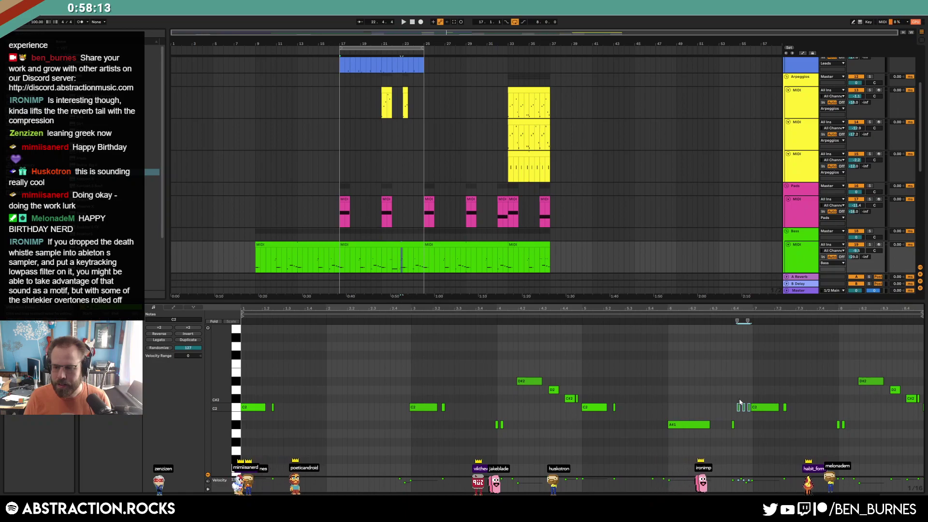
{"action": "mouse_move", "coordinate": [742, 396]}
{"action": "left_mouse_down"}
{"action": "mouse_move", "coordinate": [750, 415]}
{"action": "mouse_move", "coordinate": [752, 388]}
{"action": "left_mouse_up"}
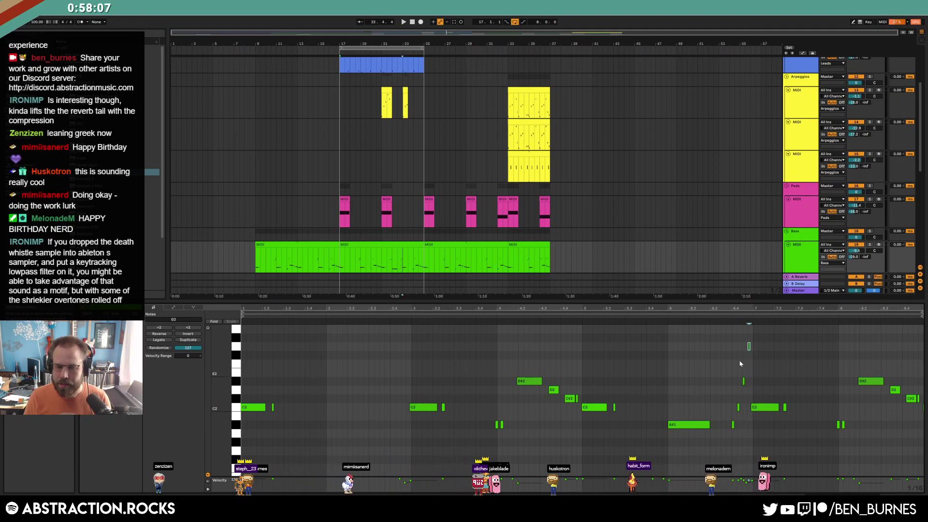
{"action": "key", "text": "space"}
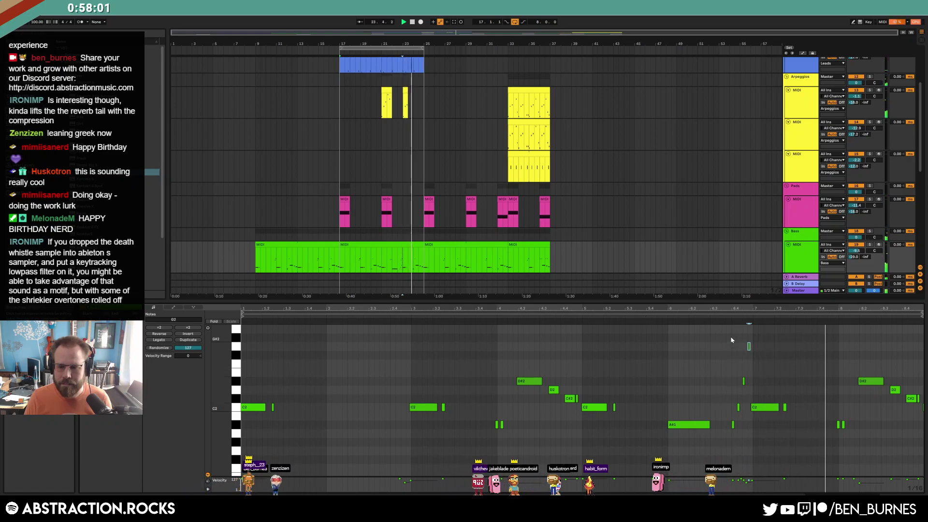
Lengthen the four notes of the rising bass run slightly and listen to the loop
{"action": "left_click_drag", "start_coordinate": [730, 341], "coordinate": [752, 429]}
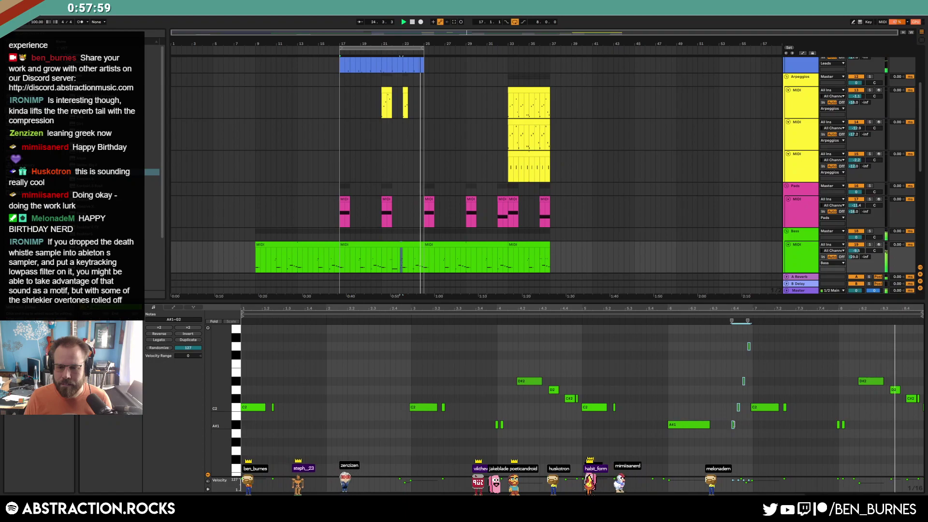
{"action": "key", "text": "shift+Tab"}
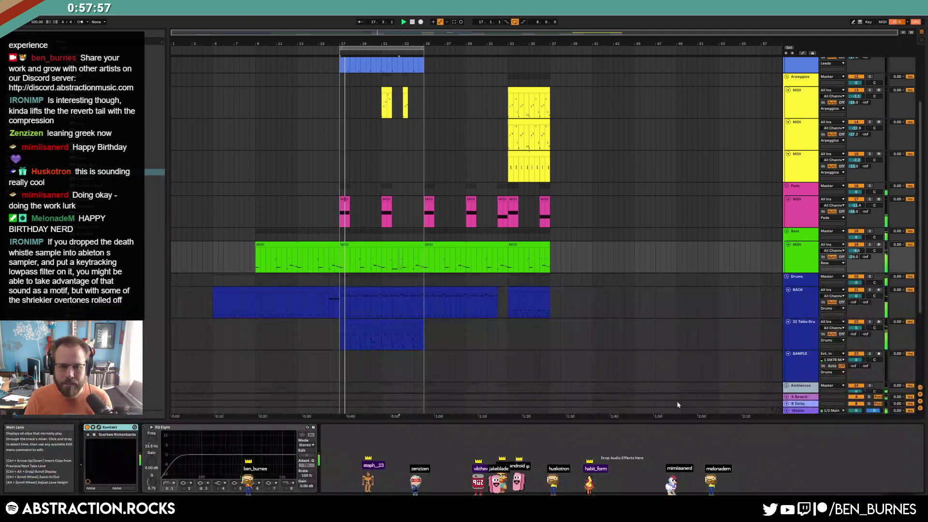
{"action": "left_click", "coordinate": [395, 245]}
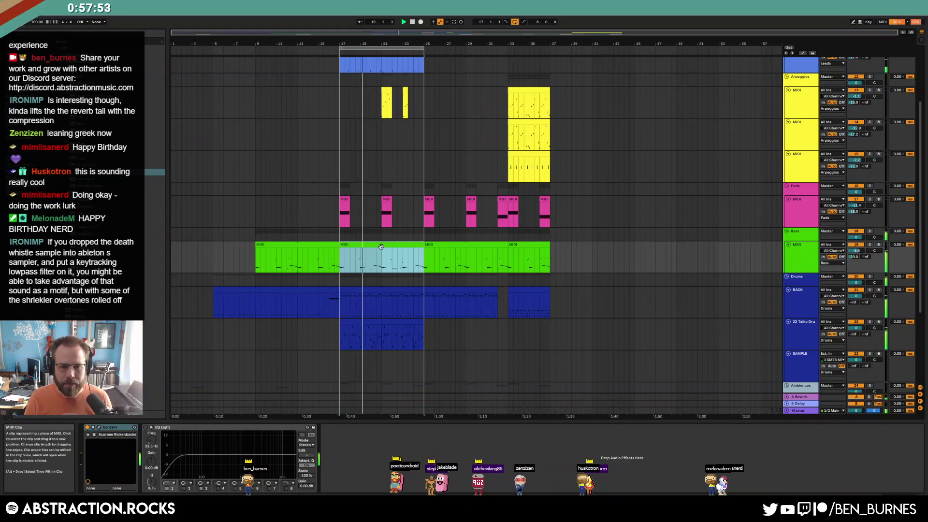
{"action": "key", "text": "shift+Tab"}
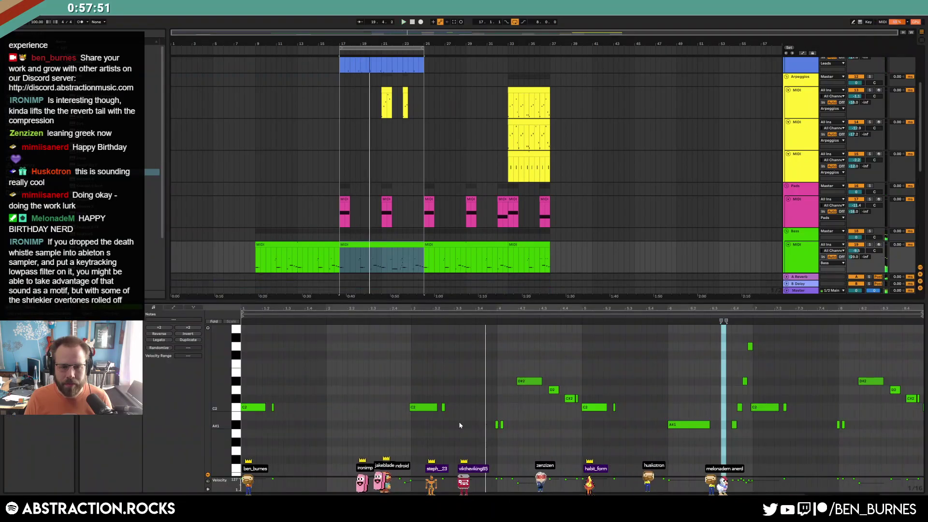
Copy the short A#2 note near the end of bar 18 in the bass to slightly earlier in the bar and audition it
{"action": "left_click", "coordinate": [460, 425]}
{"action": "key", "text": "space"}
{"action": "scroll", "coordinate": [390, 392], "scroll_direction": "up", "scroll_amount": 2}
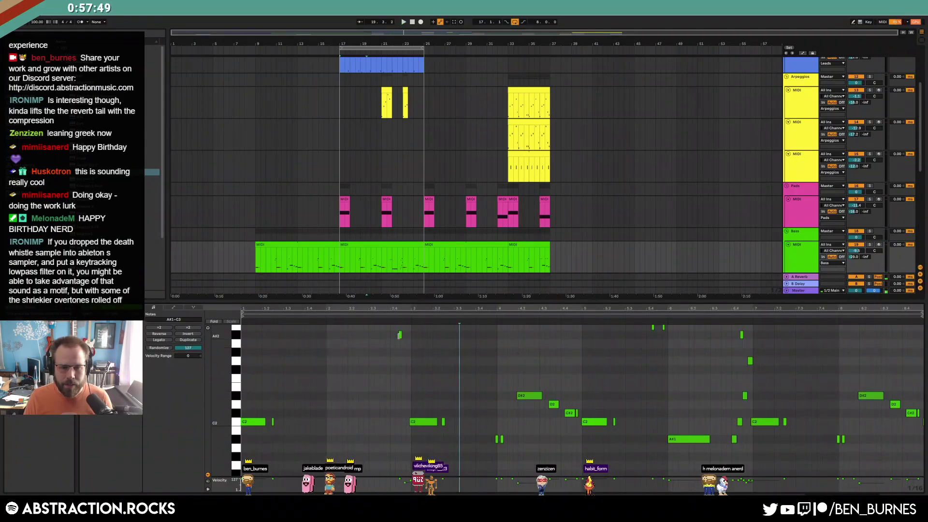
{"action": "left_click_drag", "start_coordinate": [400, 335], "coordinate": [387, 339]}
{"action": "scroll", "coordinate": [372, 410], "scroll_direction": "up", "scroll_amount": 2}
{"action": "key", "text": "space"}
{"action": "left_click", "coordinate": [247, 444]}
{"action": "key", "text": "space"}
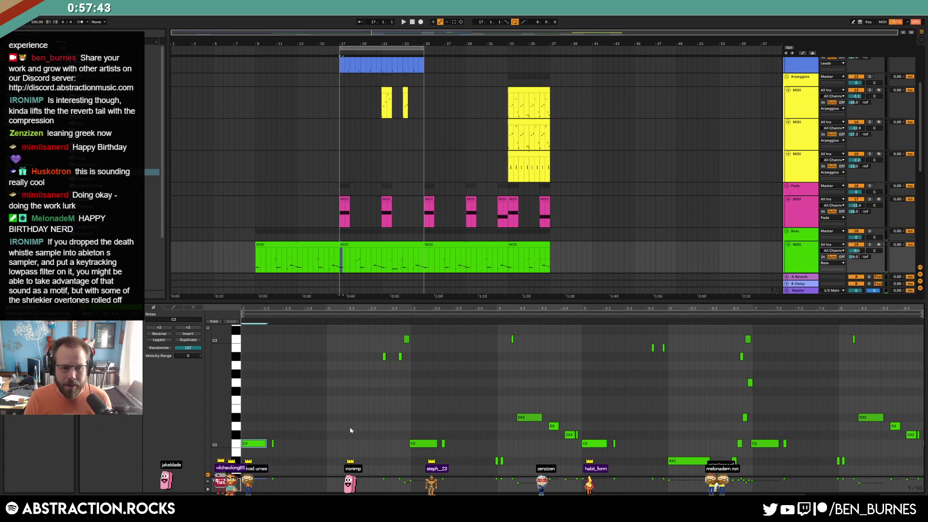
{"action": "scroll", "coordinate": [386, 376], "scroll_direction": "up", "scroll_amount": 2}
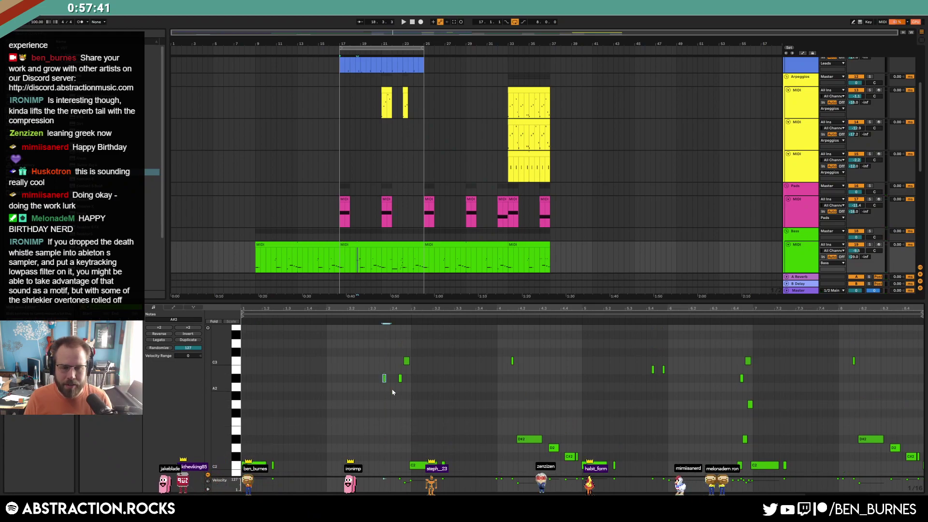
Delete the copied short A#2 note near the end of bar 18 and close the bass clip's note editor
{"action": "key", "text": "Delete"}
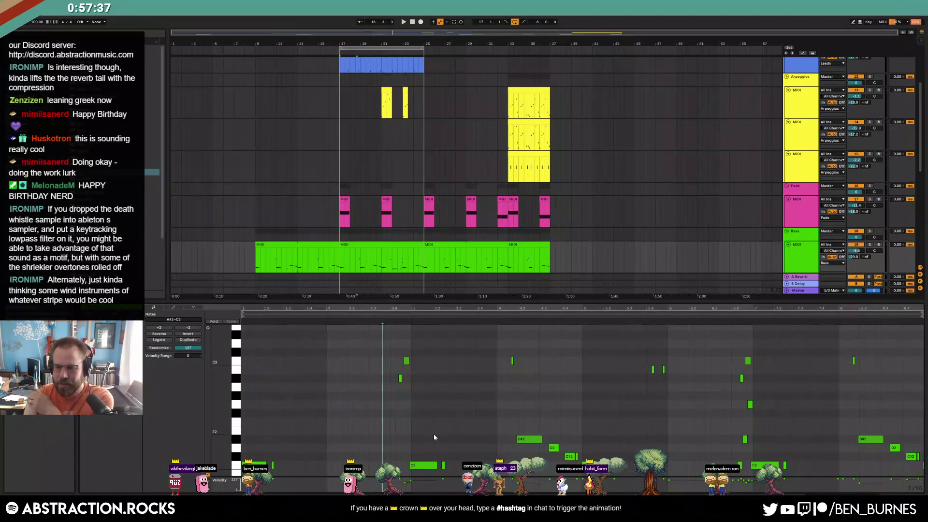
{"action": "key", "text": "shift+Tab"}
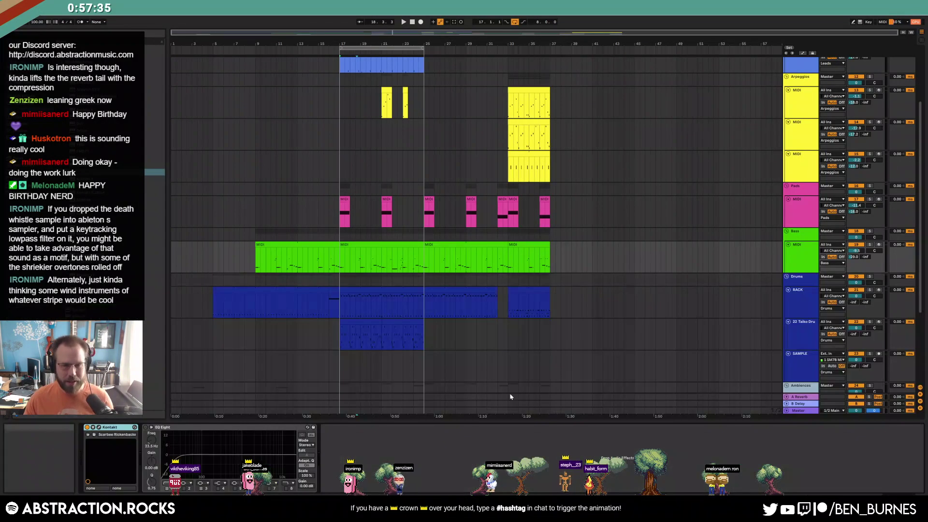
Duplicate bars 9 to 16 of the Aztec sample track twice so its hits repeat through bar 32
{"action": "scroll", "coordinate": [441, 250], "scroll_direction": "up", "scroll_amount": 2}
{"action": "scroll", "coordinate": [436, 275], "scroll_direction": "down", "scroll_amount": 7}
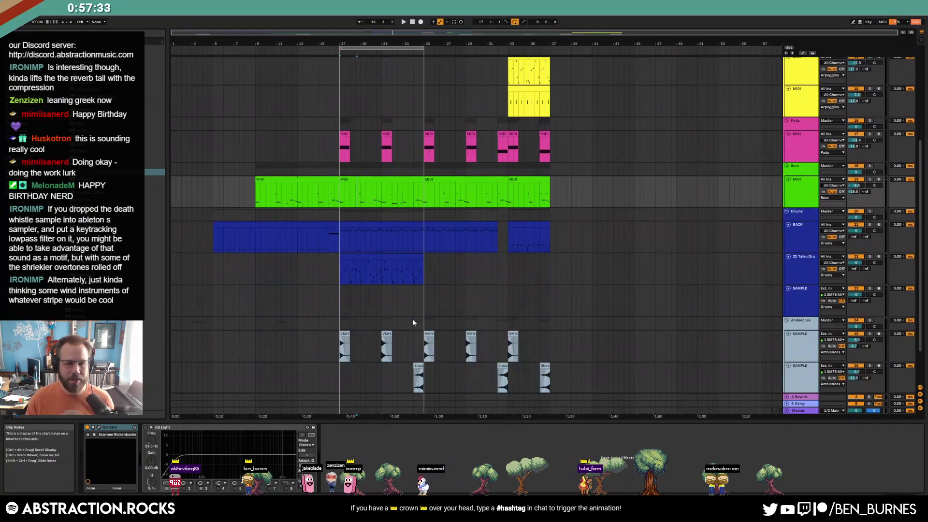
{"action": "left_click_drag", "start_coordinate": [333, 357], "coordinate": [255, 363]}
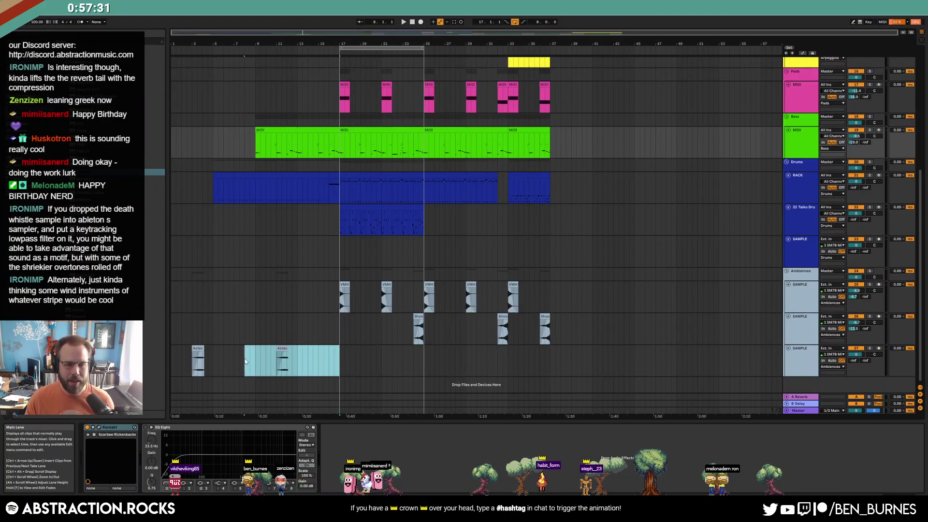
{"action": "key", "text": "ctrl+d"}
{"action": "key", "text": "ctrl+d"}
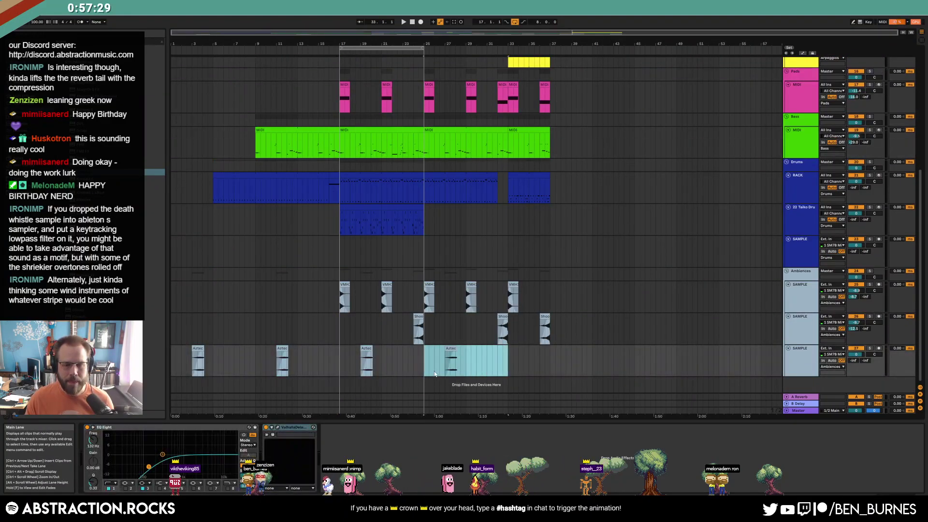
{"action": "left_click", "coordinate": [502, 365]}
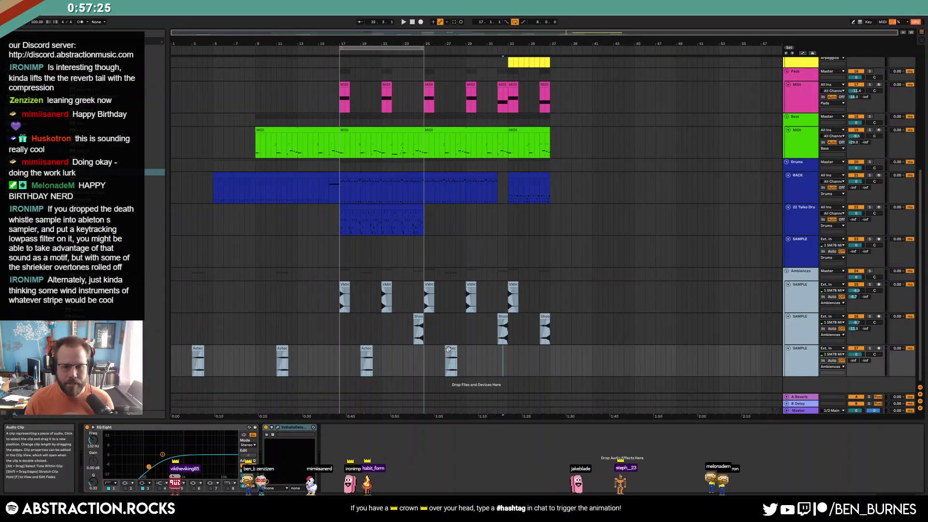
{"action": "left_click", "coordinate": [449, 349]}
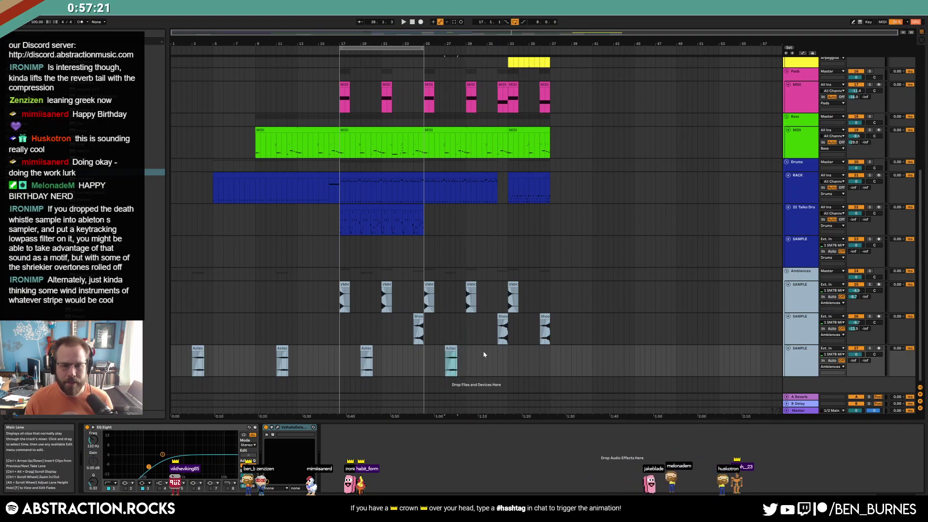
Duplicate bars 21 to 24 of the first arpeggio track twice, filling up to bar 33
{"action": "scroll", "coordinate": [482, 355], "scroll_direction": "up", "scroll_amount": 5}
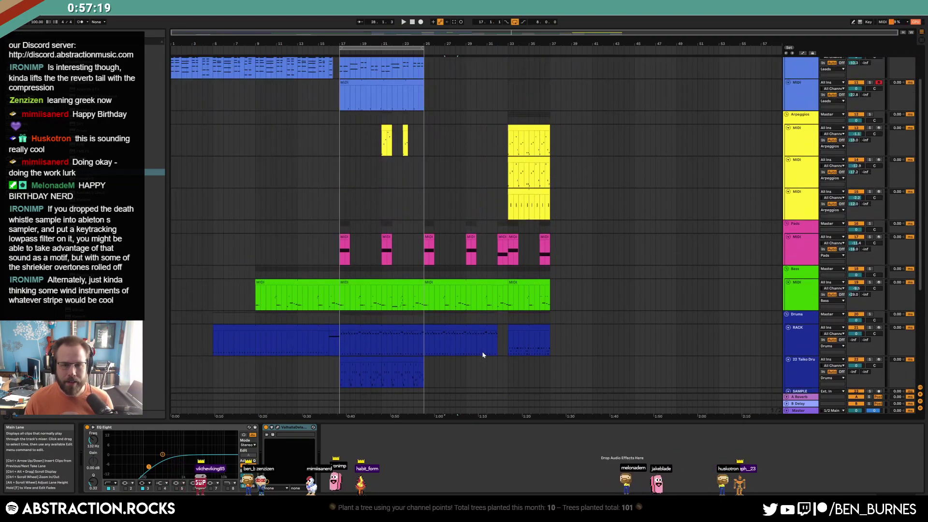
{"action": "mouse_move", "coordinate": [394, 145]}
{"action": "left_mouse_down"}
{"action": "mouse_move", "coordinate": [421, 148]}
{"action": "mouse_move", "coordinate": [386, 148]}
{"action": "left_mouse_up"}
{"action": "key", "text": "ctrl+d"}
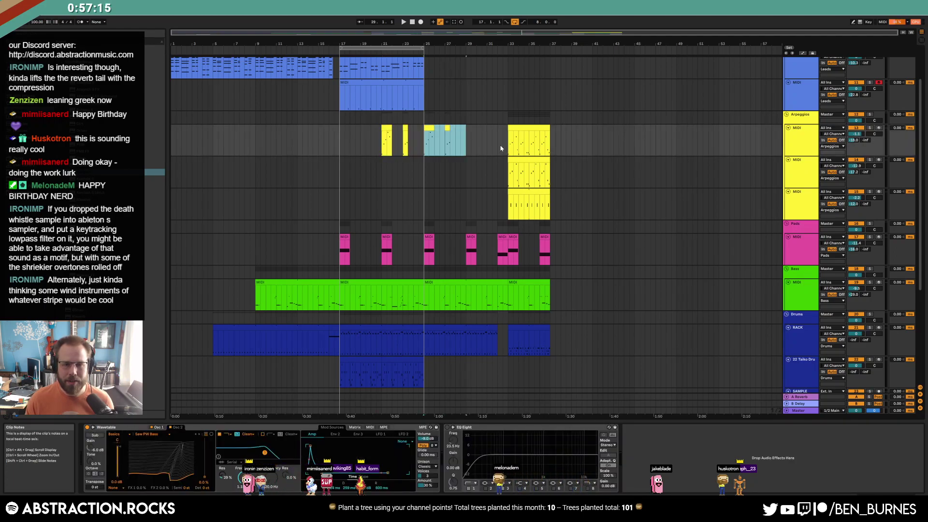
{"action": "key", "text": "ctrl+d"}
{"action": "left_click", "coordinate": [487, 161]}
{"action": "left_click", "coordinate": [530, 127]}
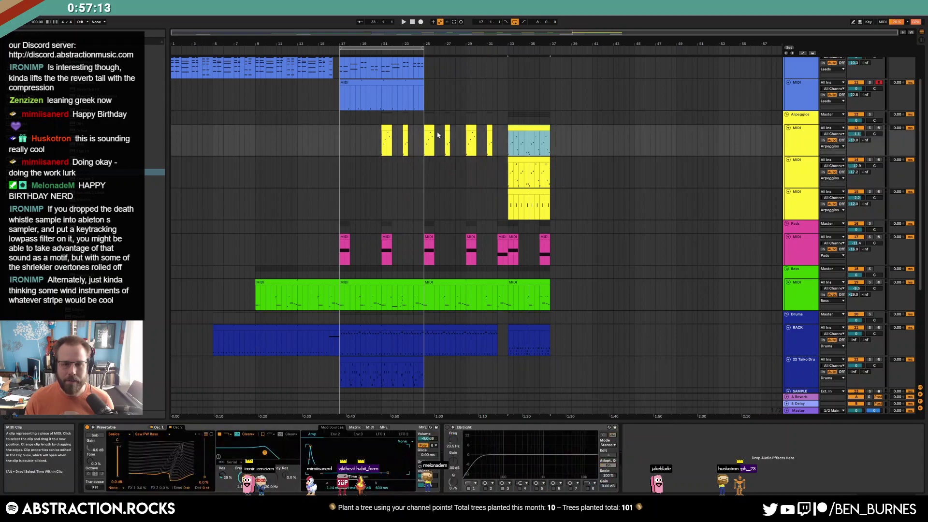
Extend the second lead clip's end to bar 33 and the third arpeggio clip's start back to bar 29
{"action": "scroll", "coordinate": [416, 148], "scroll_direction": "up", "scroll_amount": 2}
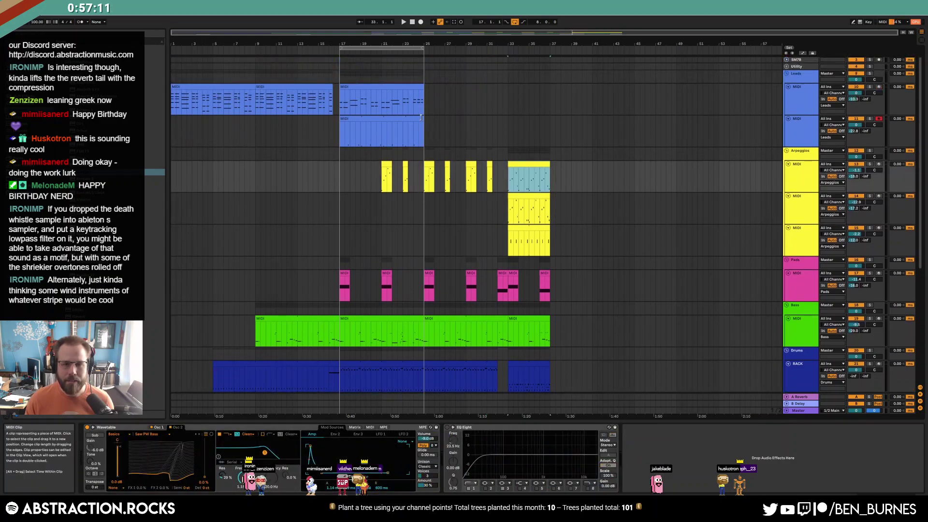
{"action": "left_click_drag", "start_coordinate": [424, 128], "coordinate": [500, 128]}
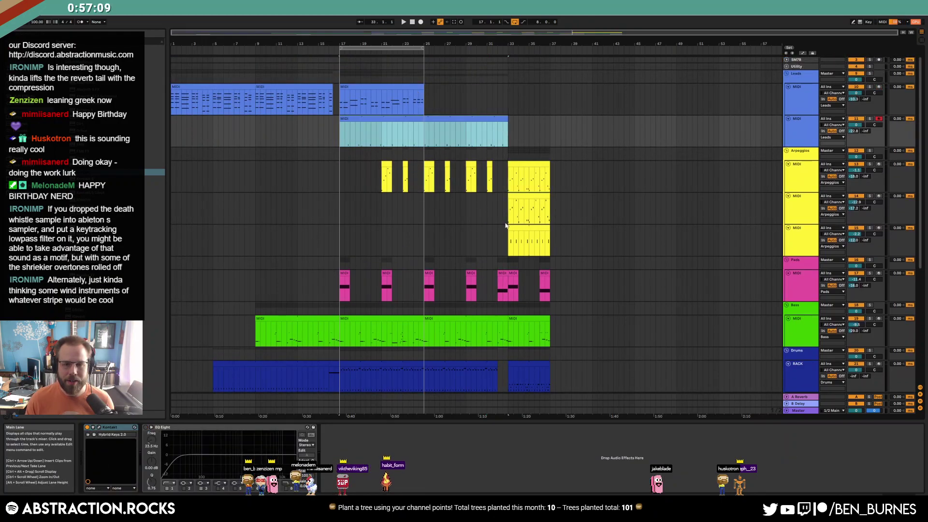
{"action": "left_click_drag", "start_coordinate": [509, 229], "coordinate": [469, 231]}
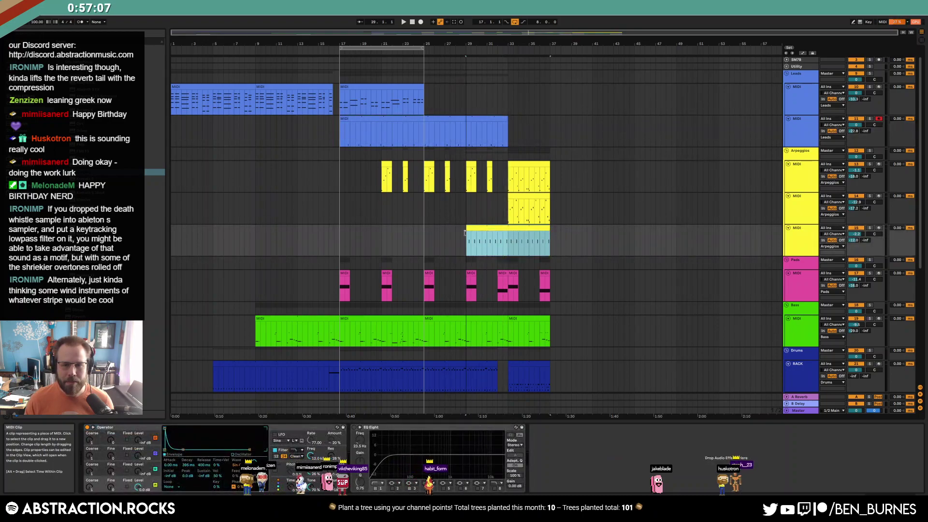
Listen to the arrangement, including the transition into the arpeggio section at bar 33
{"action": "left_click", "coordinate": [251, 48]}
{"action": "left_click", "coordinate": [507, 49]}
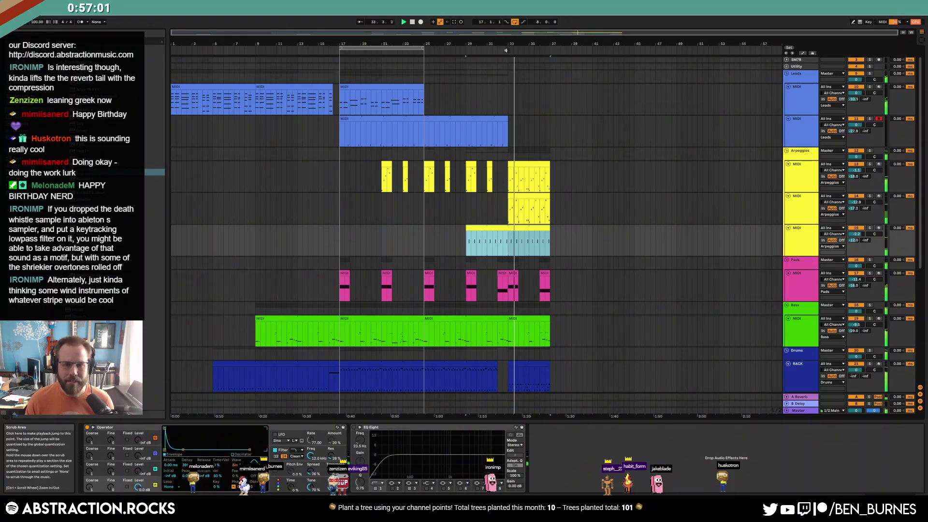
{"action": "key", "text": "space"}
{"action": "left_click_drag", "start_coordinate": [510, 180], "coordinate": [550, 237]}
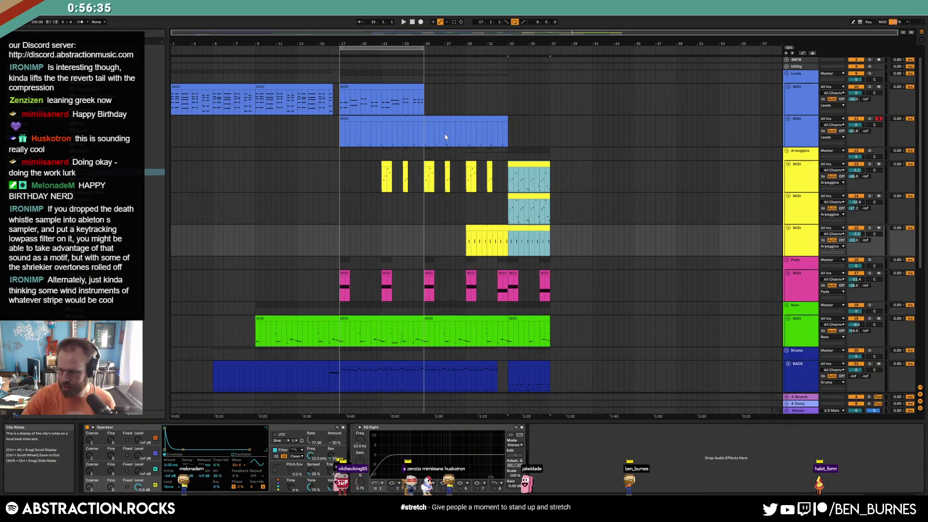
Duplicate the first lead track's bar 17 clip to bar 25 and play from just before bar 17
{"action": "left_click", "coordinate": [370, 86]}
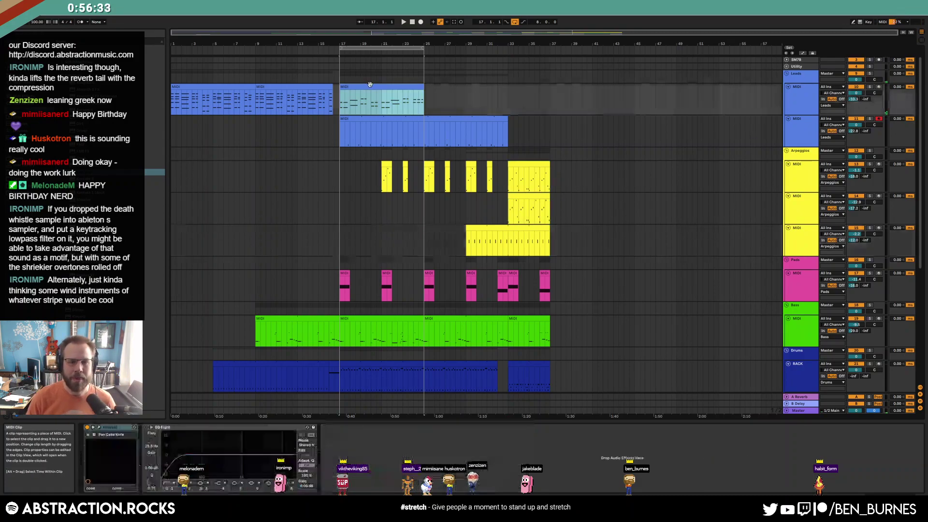
{"action": "key", "text": "ctrl+d"}
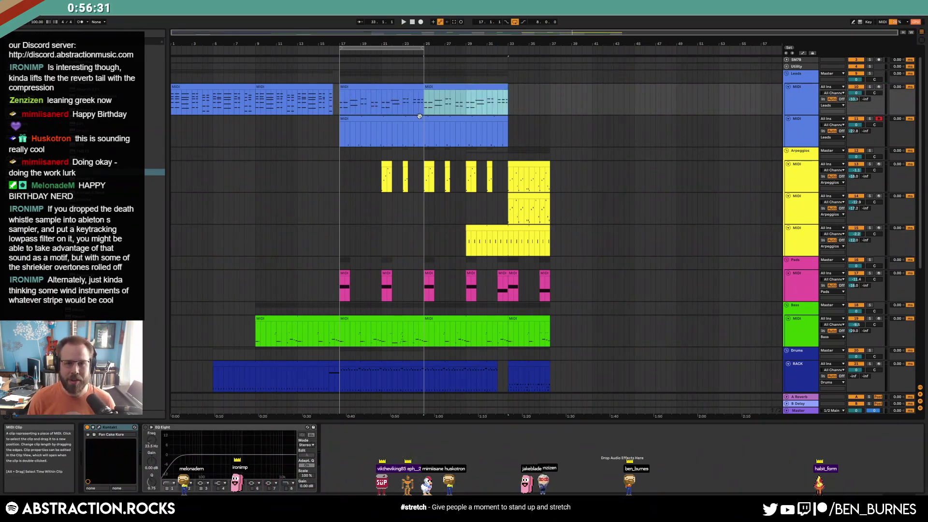
{"action": "left_click", "coordinate": [325, 52]}
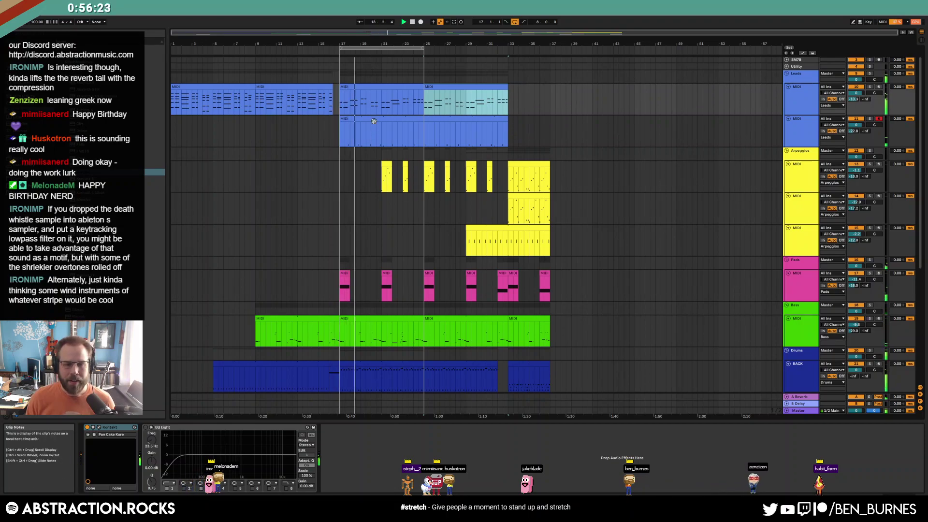
Move the loop region to the four bars starting at bar 33, and stop playback
{"action": "left_click", "coordinate": [447, 119]}
{"action": "double_click", "coordinate": [447, 120]}
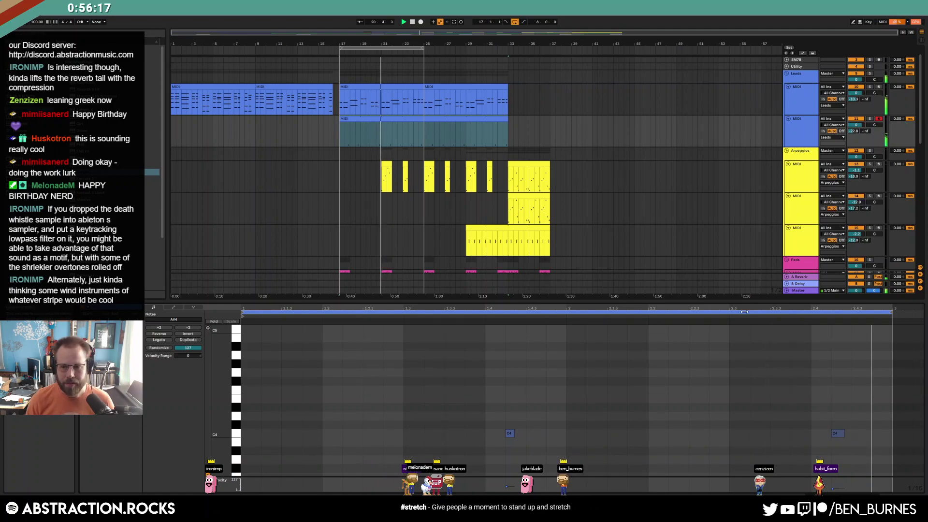
{"action": "key", "text": "shift+Tab"}
{"action": "left_click_drag", "start_coordinate": [412, 53], "coordinate": [538, 54]}
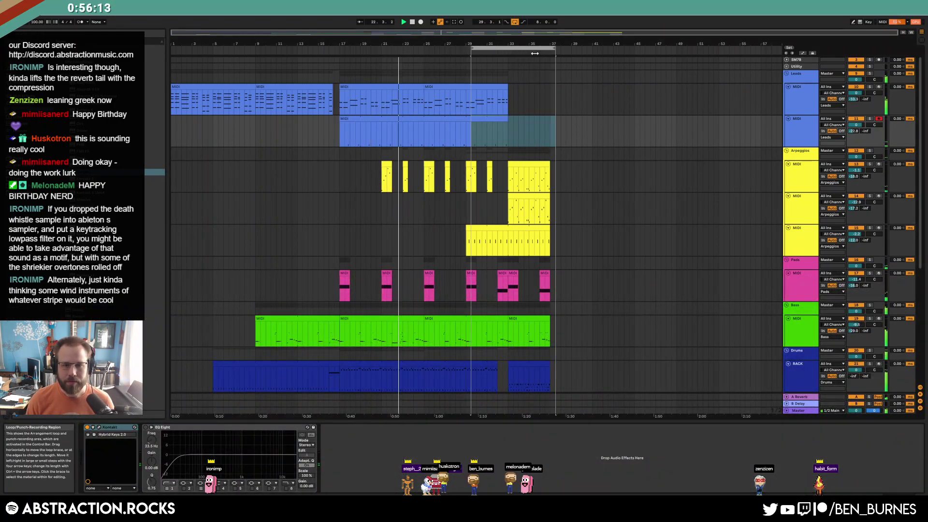
{"action": "left_click_drag", "start_coordinate": [473, 50], "coordinate": [507, 52]}
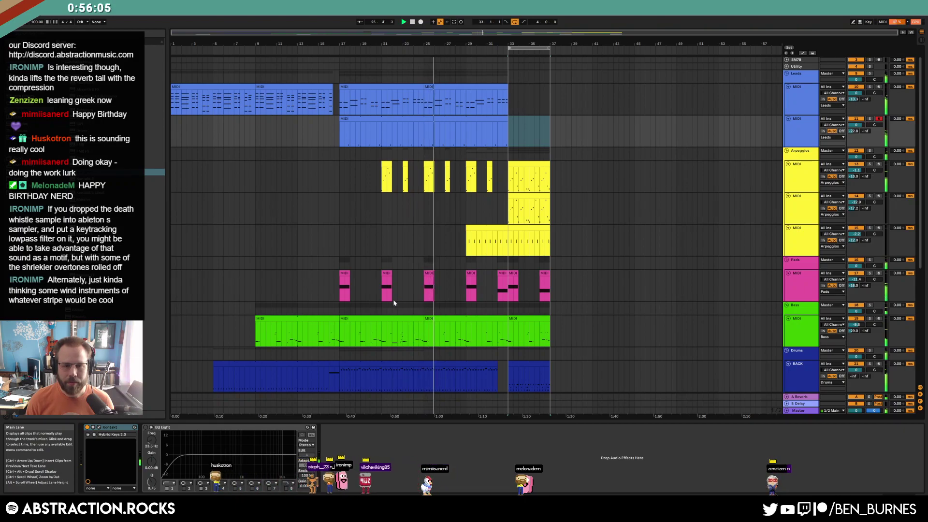
{"action": "key", "text": "space"}
Add two short C2 notes around the third beat of bar 25 in the bass clip and audition them
{"action": "left_click", "coordinate": [411, 331]}
{"action": "left_click", "coordinate": [432, 323]}
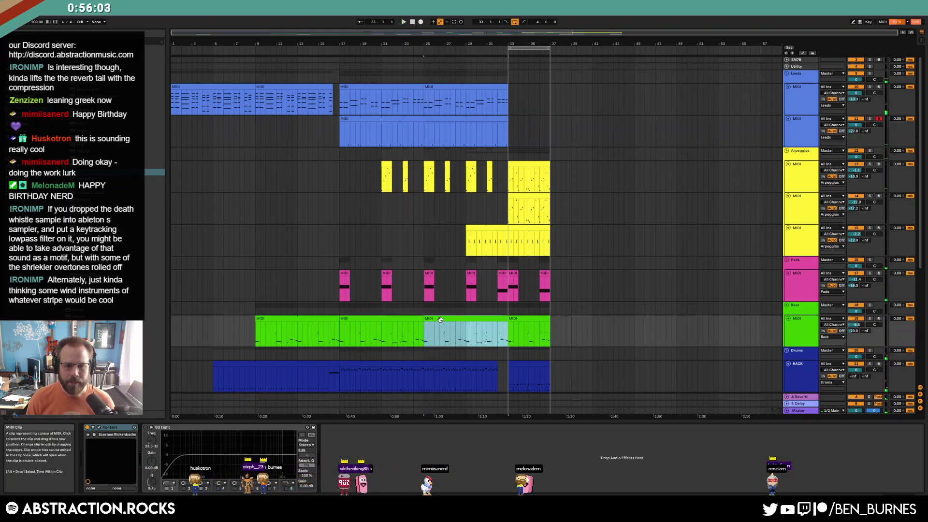
{"action": "double_click", "coordinate": [432, 323]}
{"action": "left_click_drag", "start_coordinate": [271, 457], "coordinate": [286, 471]}
{"action": "key", "text": "ctrl+d"}
{"action": "key", "text": "ctrl+z"}
{"action": "scroll", "coordinate": [328, 442], "scroll_direction": "down", "scroll_amount": 2}
{"action": "key", "text": "space"}
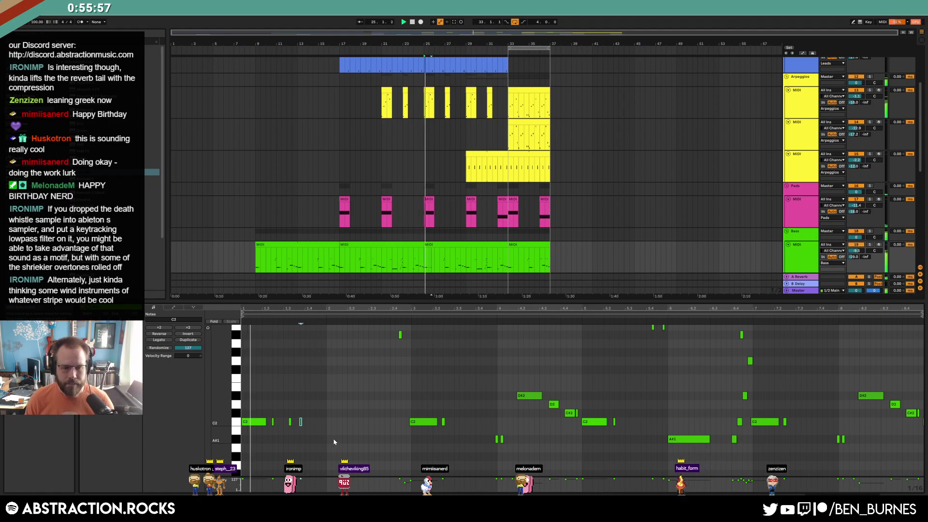
Add a rising run of short C2, D#2 and G#2 notes at the end of bar 25 in the bass
{"action": "left_click", "coordinate": [310, 422]}
{"action": "double_click", "coordinate": [311, 421]}
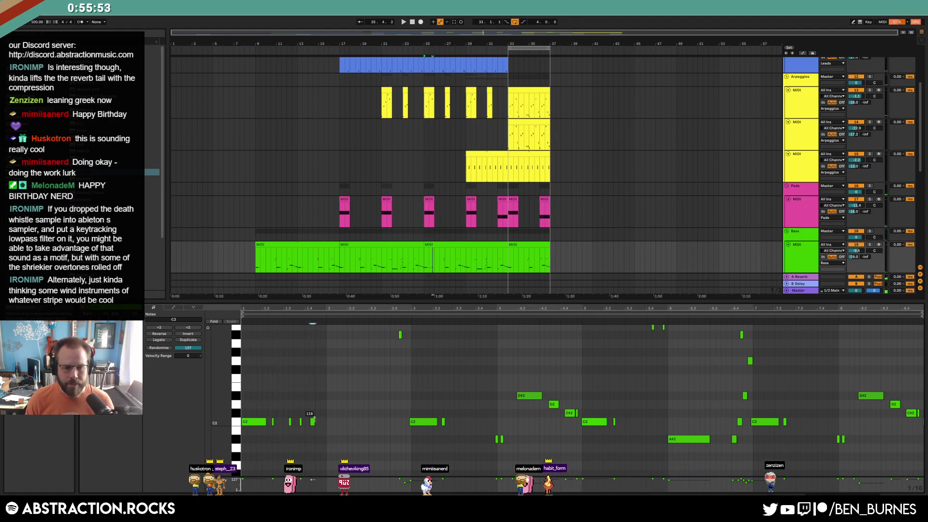
{"action": "double_click", "coordinate": [318, 395]}
{"action": "double_click", "coordinate": [324, 360]}
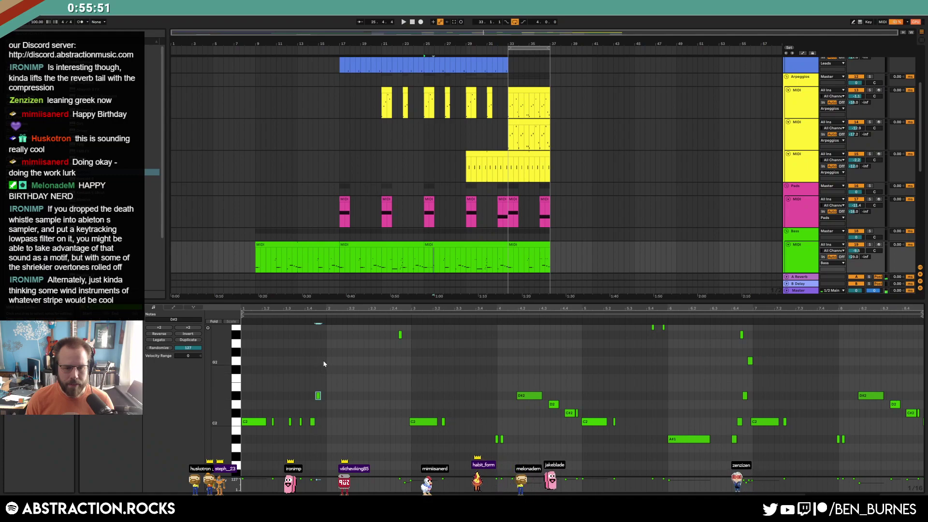
{"action": "key", "text": "Up"}
Add a longer G2 note at the start of bar 26, audition it, and lower it to F2
{"action": "double_click", "coordinate": [329, 361]}
{"action": "left_click_drag", "start_coordinate": [328, 360], "coordinate": [340, 361]}
{"action": "key", "text": "space"}
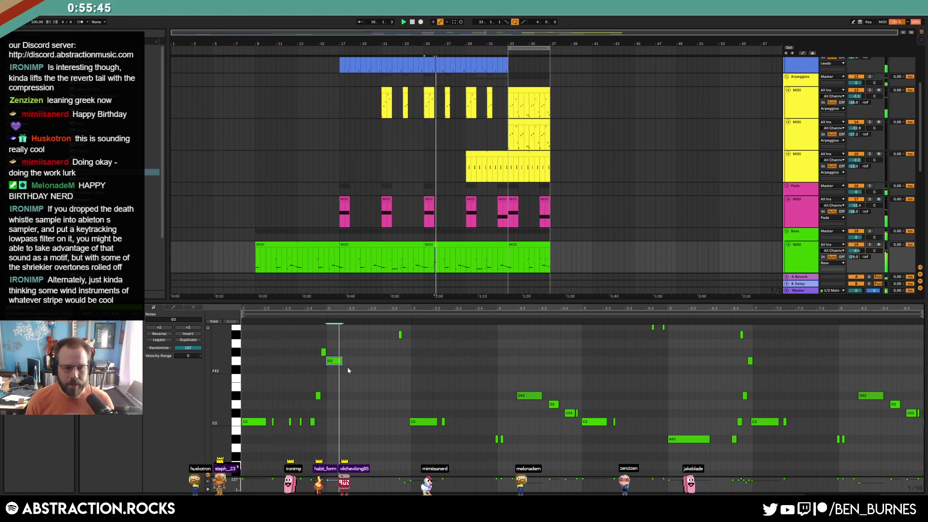
{"action": "key", "text": "Down"}
{"action": "key", "text": "Down"}
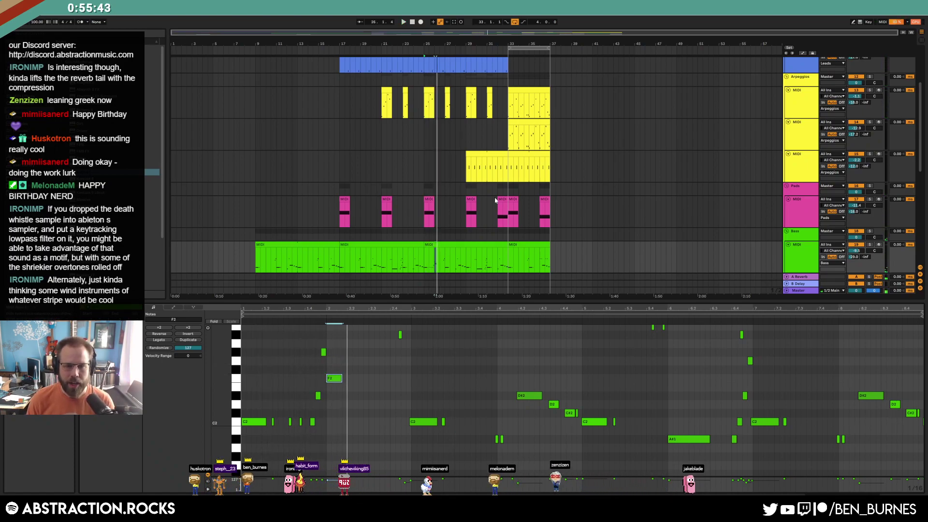
Open the first lead track's clip at bar 25 to examine its notes at the start of bar 26
{"action": "scroll", "coordinate": [438, 101], "scroll_direction": "up", "scroll_amount": 3}
{"action": "left_click", "coordinate": [439, 92]}
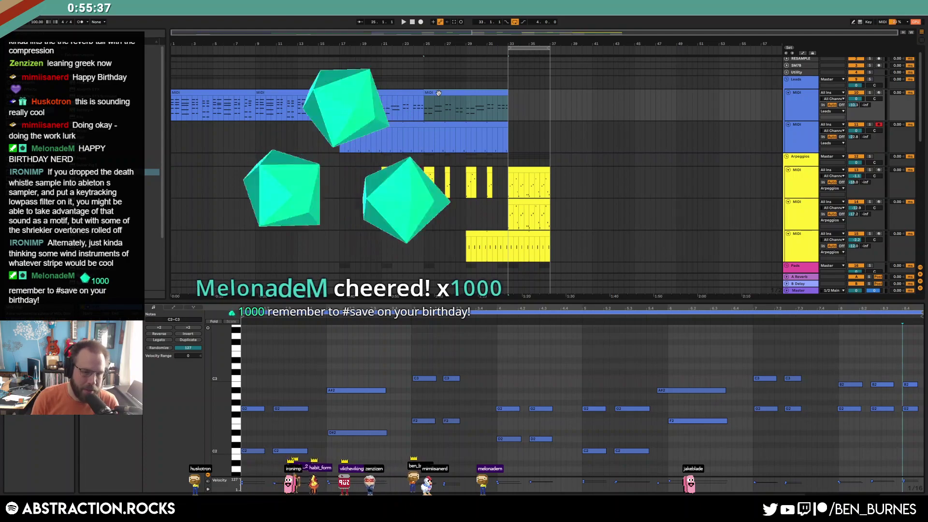
{"action": "scroll", "coordinate": [442, 135], "scroll_direction": "down", "scroll_amount": 3}
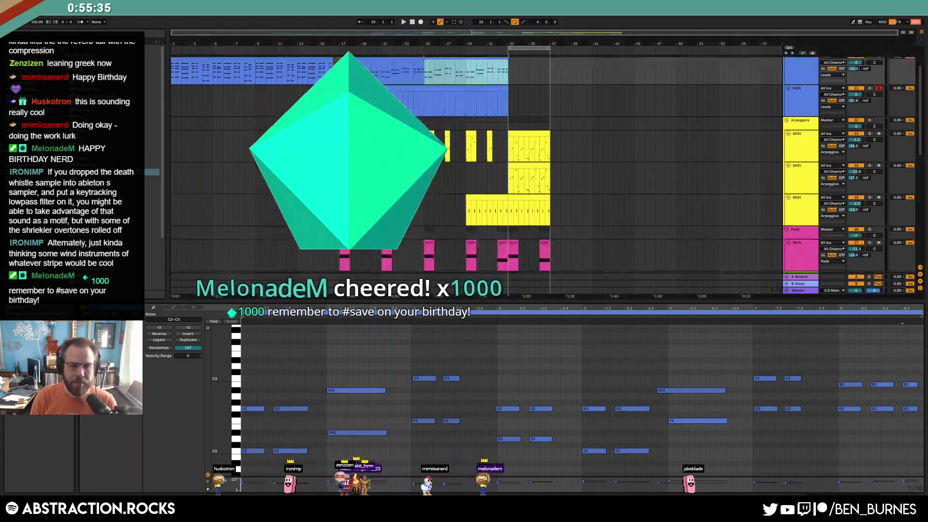
{"action": "scroll", "coordinate": [438, 194], "scroll_direction": "down", "scroll_amount": 6}
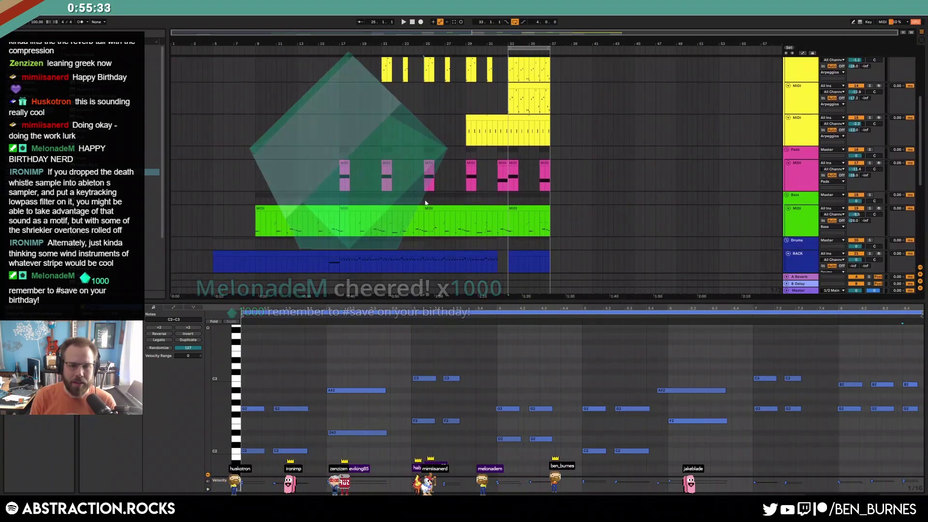
Change the bass note at the start of bar 26 to D#2 and audition it
{"action": "left_click", "coordinate": [387, 212]}
{"action": "left_click", "coordinate": [439, 207]}
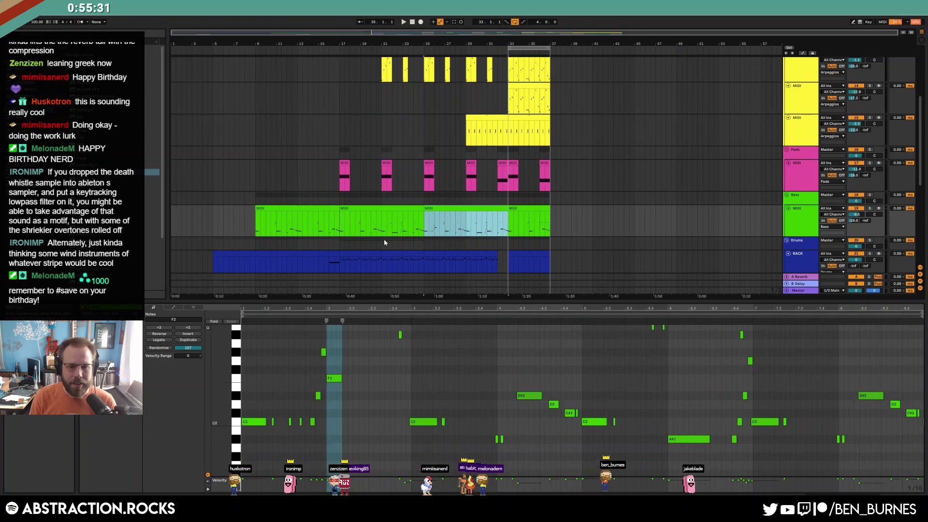
{"action": "left_click", "coordinate": [335, 378]}
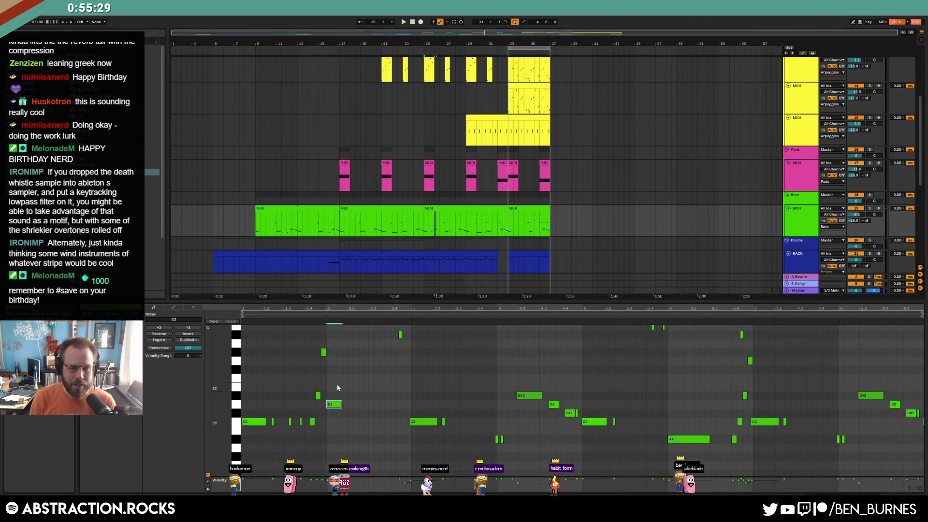
{"action": "key", "text": "Up"}
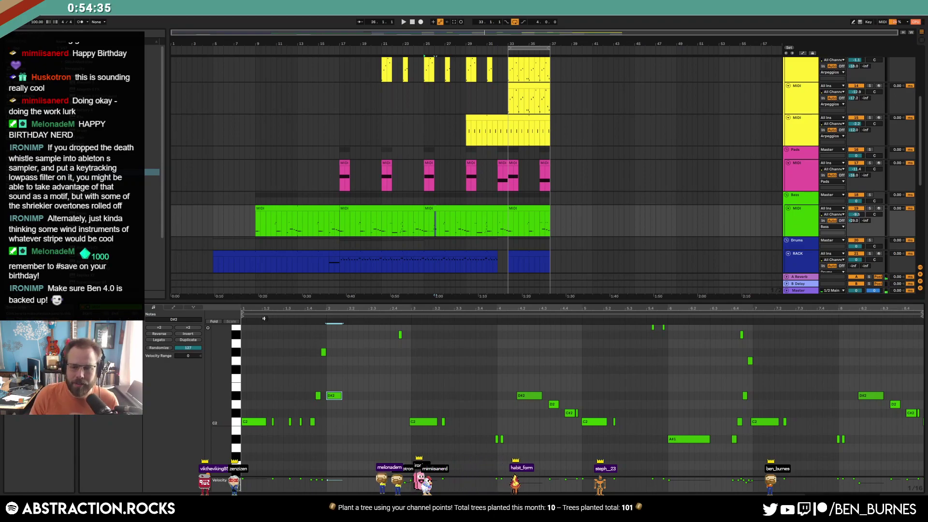
{"action": "left_click", "coordinate": [264, 318]}
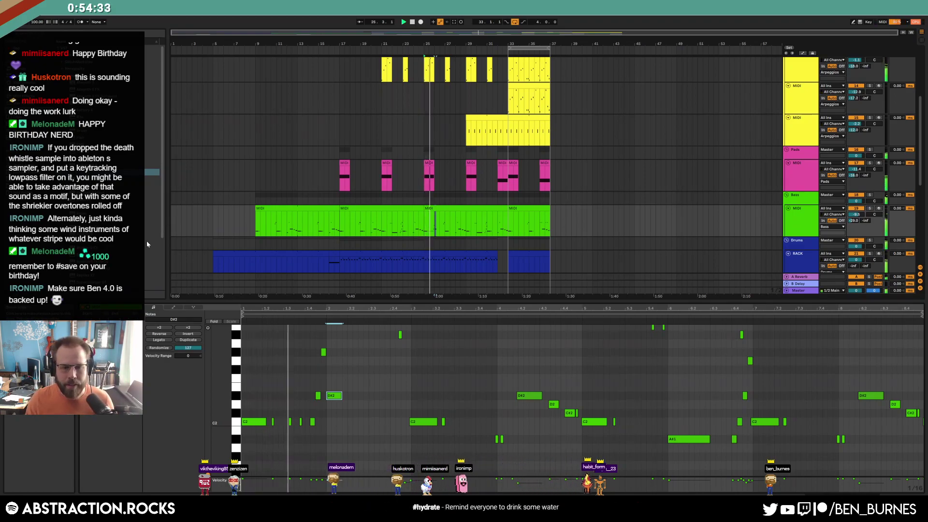
{"action": "key", "text": "space"}
Audition the bass run leading into bar 26 and delete its short D#2 and G#2 notes plus the D#2 starting bar 26
{"action": "left_click", "coordinate": [318, 395]}
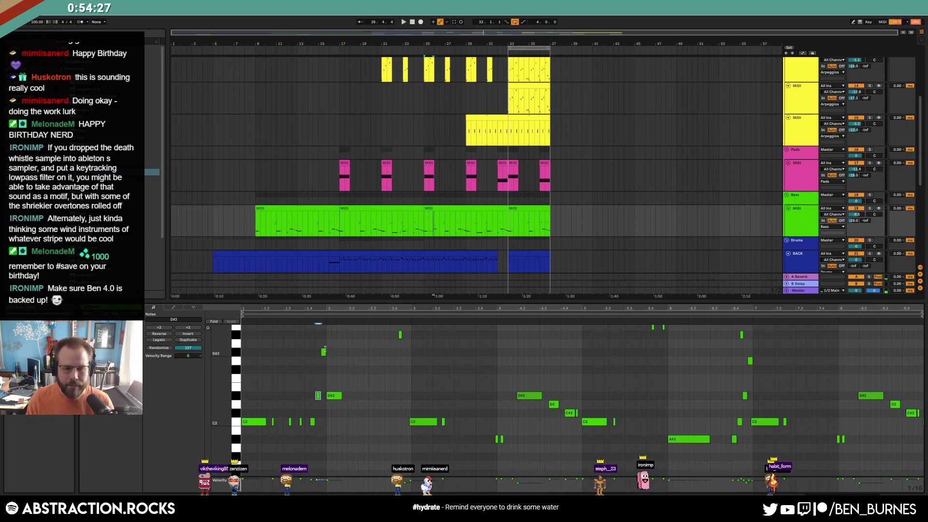
{"action": "key", "text": "space"}
{"action": "key", "text": "space"}
{"action": "left_click", "coordinate": [338, 396]}
{"action": "left_click_drag", "start_coordinate": [311, 362], "coordinate": [340, 398]}
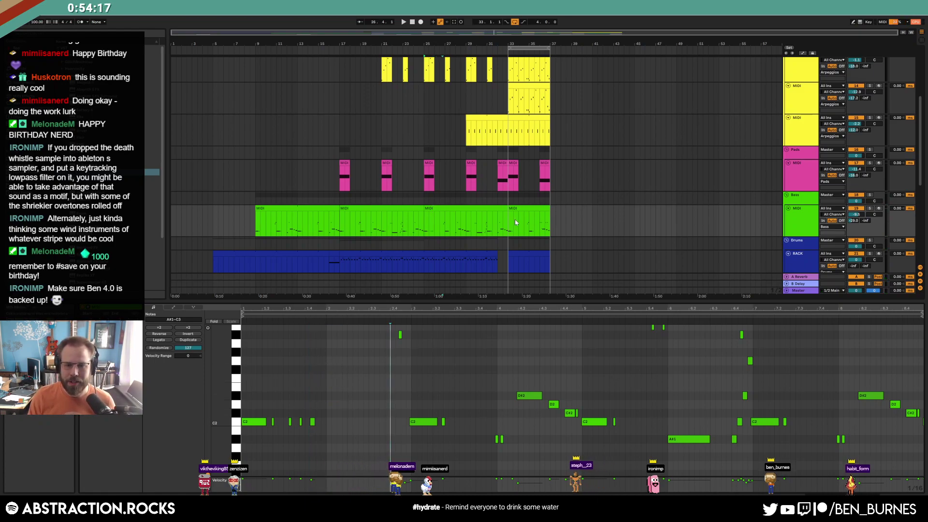
Close the bass clip's note editor and play the arrangement from the beginning
{"action": "left_click", "coordinate": [339, 222]}
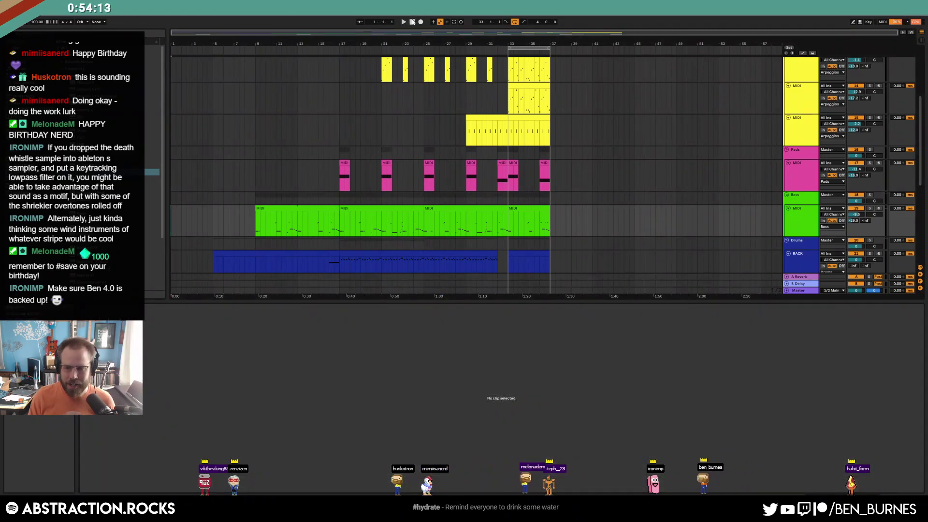
{"action": "key", "text": "space"}
{"action": "key", "text": "shift+Tab"}
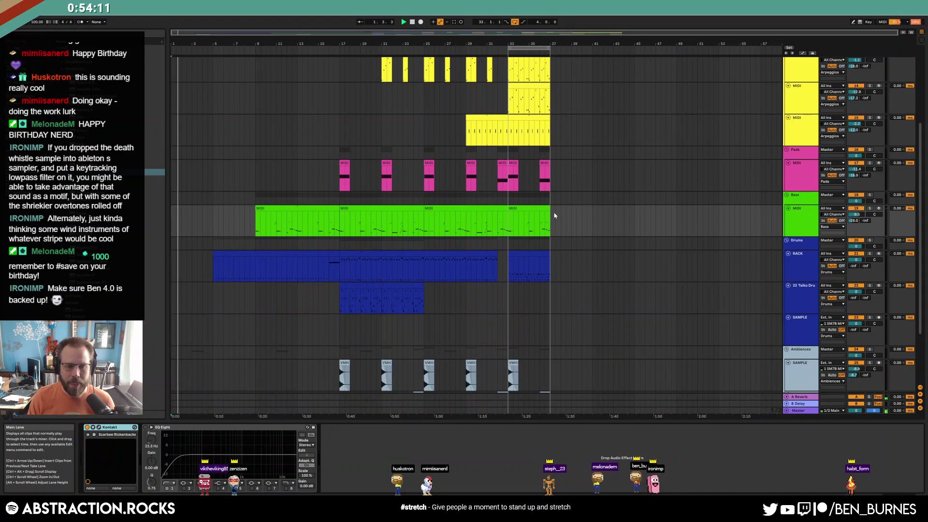
Duplicate bars 21 to 25 of the Taiko drum clip twice so the part runs up to bar 33
{"action": "scroll", "coordinate": [556, 242], "scroll_direction": "down", "scroll_amount": 5}
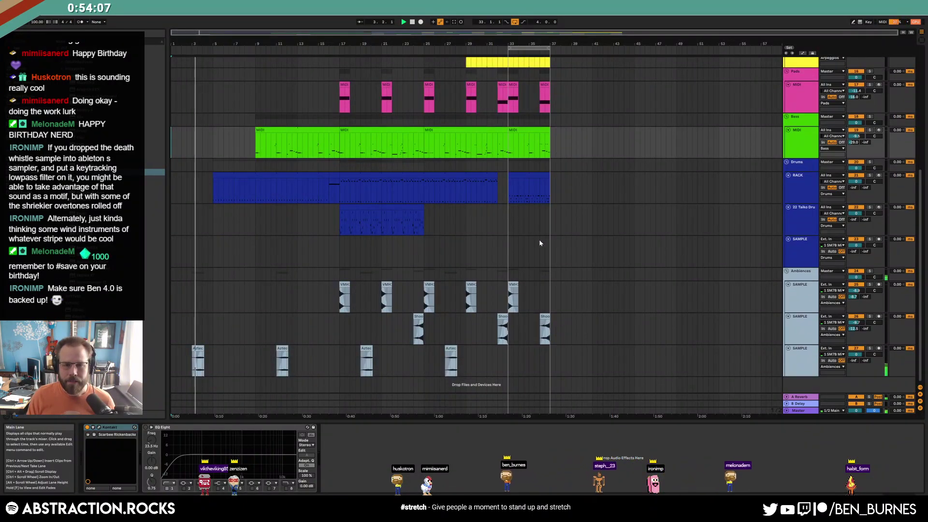
{"action": "left_click_drag", "start_coordinate": [424, 220], "coordinate": [381, 212]}
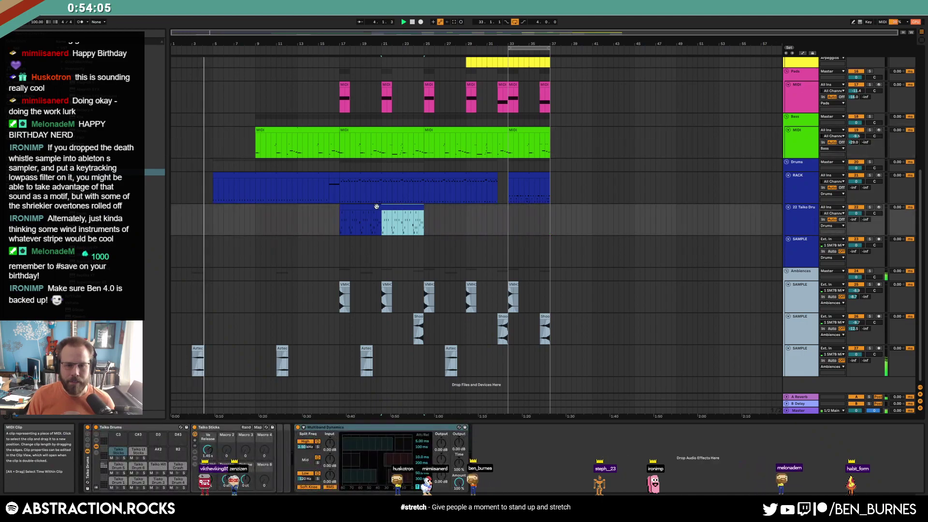
{"action": "key", "text": "ctrl+d"}
{"action": "key", "text": "ctrl+d"}
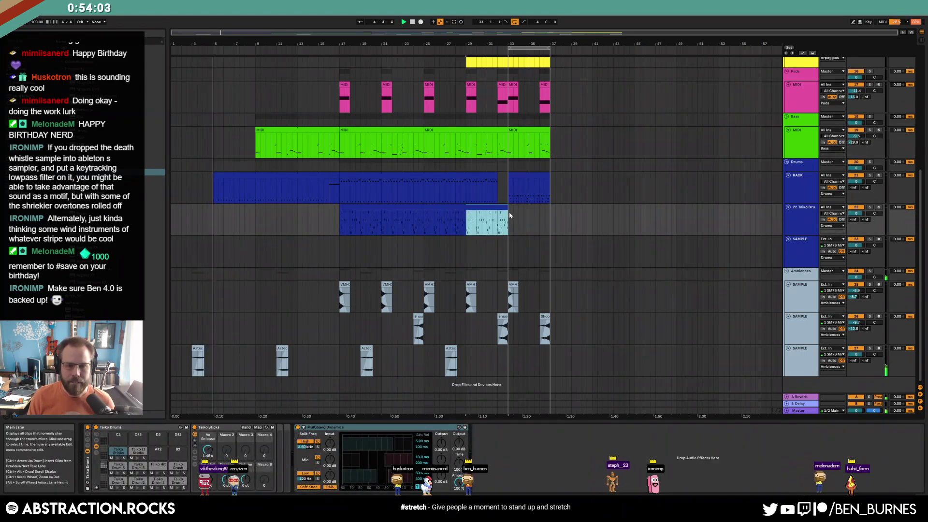
Trim the last beat off the Taiko part before bar 33 and select its remaining stretch from the start of bar 32
{"action": "scroll", "coordinate": [508, 210], "scroll_direction": "up", "scroll_amount": 5}
{"action": "left_click_drag", "start_coordinate": [507, 209], "coordinate": [478, 214]}
{"action": "left_click", "coordinate": [412, 226]}
{"action": "left_click_drag", "start_coordinate": [412, 226], "coordinate": [388, 228]}
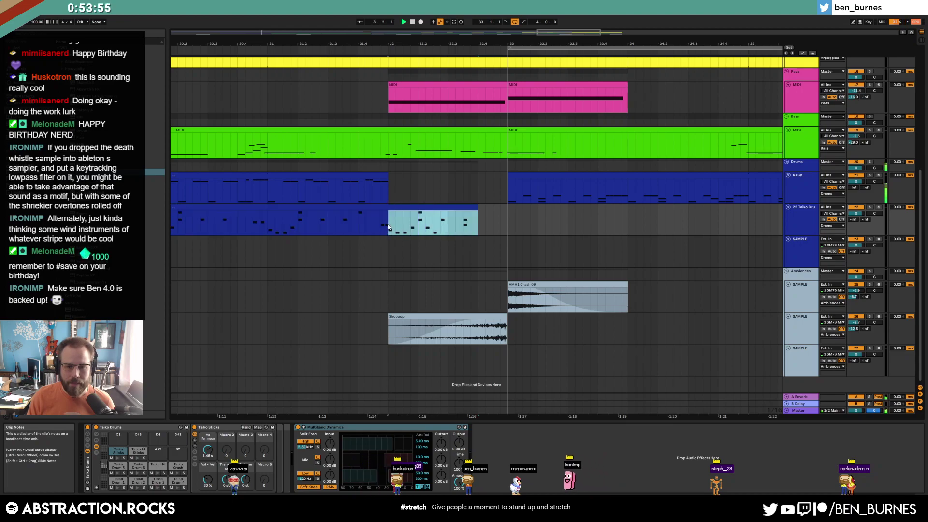
Delete the Taiko Drum 2, 4 and 5 notes after the second beat starts in bar 32, leaving only the Taiko Hits
{"action": "left_click", "coordinate": [410, 212]}
{"action": "double_click", "coordinate": [409, 208]}
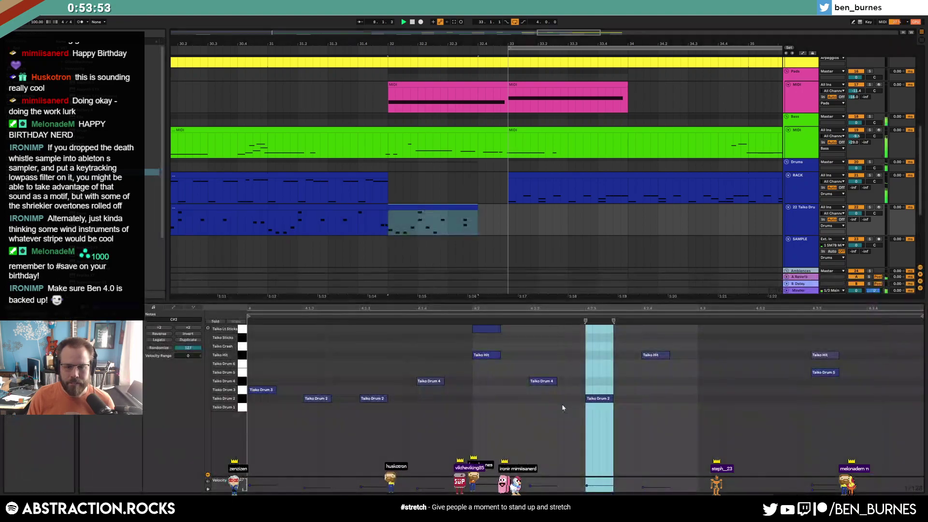
{"action": "left_click_drag", "start_coordinate": [511, 378], "coordinate": [875, 434]}
{"action": "key", "text": "Delete"}
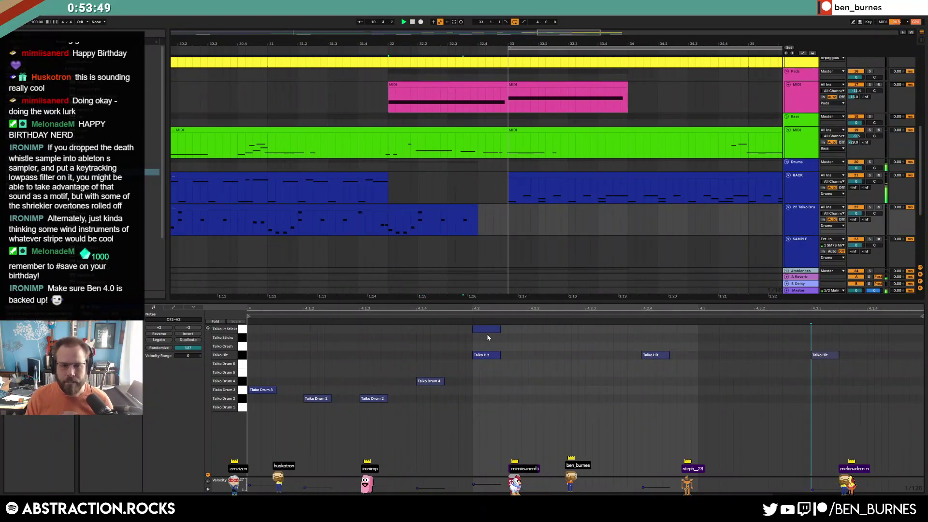
{"action": "key", "text": "shift+Tab"}
{"action": "scroll", "coordinate": [568, 224], "scroll_direction": "up", "scroll_amount": 2}
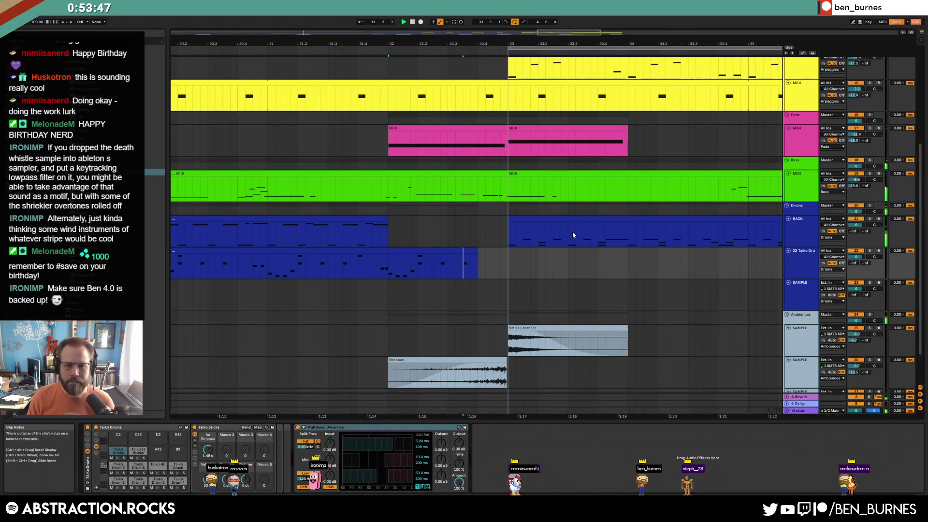
Delete the pad clip in bar 32
{"action": "scroll", "coordinate": [572, 231], "scroll_direction": "down", "scroll_amount": 3}
{"action": "scroll", "coordinate": [572, 236], "scroll_direction": "up", "scroll_amount": 1}
{"action": "scroll", "coordinate": [572, 239], "scroll_direction": "up", "scroll_amount": 1}
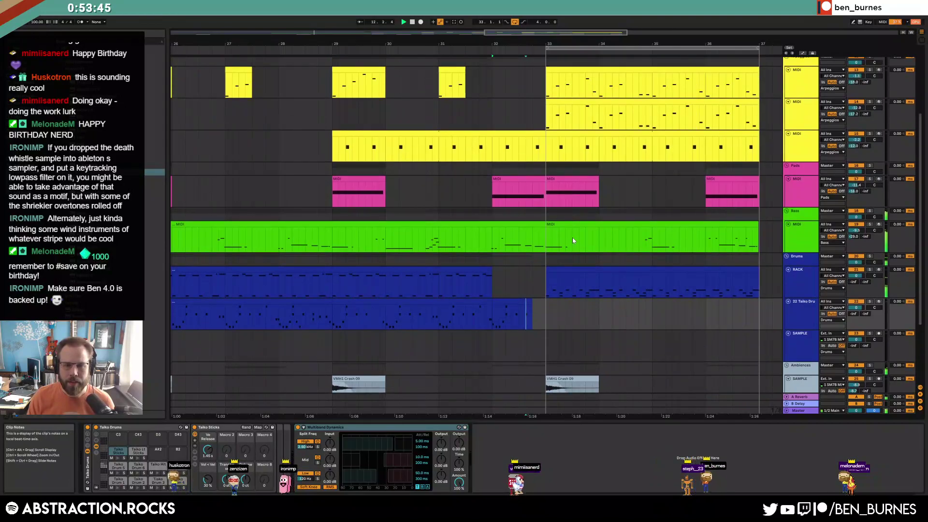
{"action": "scroll", "coordinate": [569, 237], "scroll_direction": "up", "scroll_amount": 1}
{"action": "left_click", "coordinate": [534, 187]}
{"action": "key", "text": "Delete"}
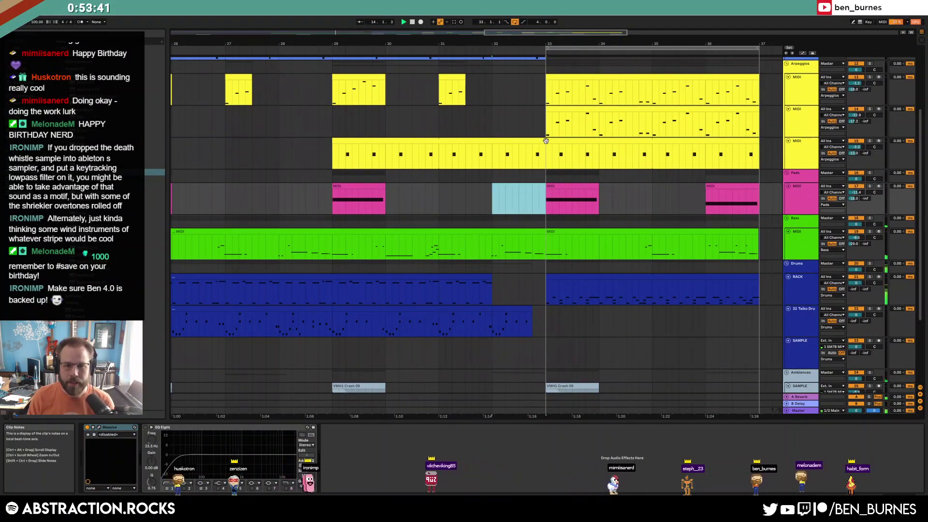
Delete the last half of bar 32 from the third arpeggio track
{"action": "left_click_drag", "start_coordinate": [545, 154], "coordinate": [519, 153]}
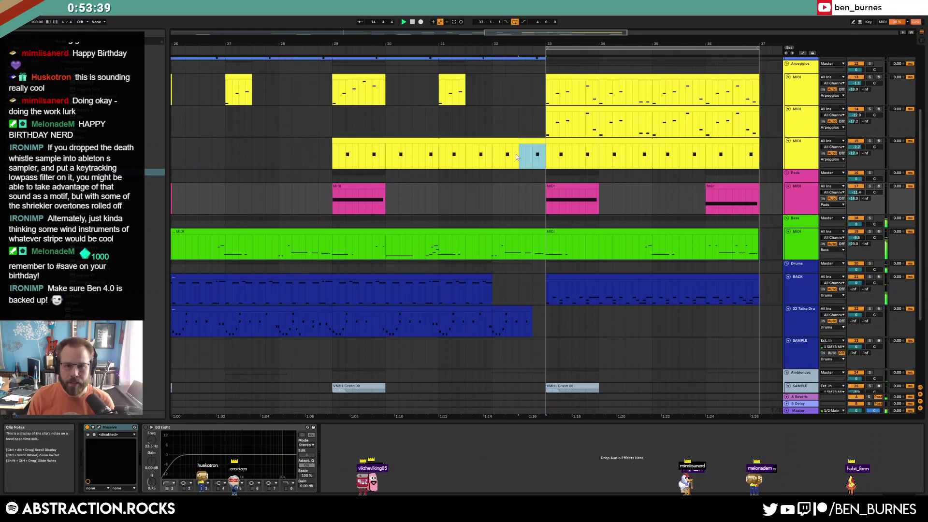
{"action": "scroll", "coordinate": [554, 224], "scroll_direction": "up", "scroll_amount": 1}
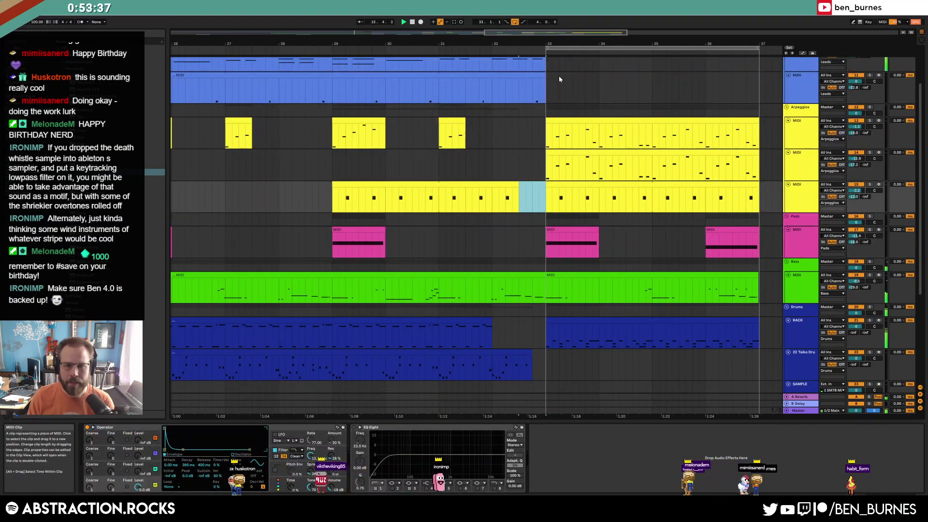
{"action": "key", "text": "Delete"}
Shorten the ends of both lead clips by one beat, from bar 33 to beat 32.4
{"action": "left_click_drag", "start_coordinate": [545, 76], "coordinate": [532, 75]}
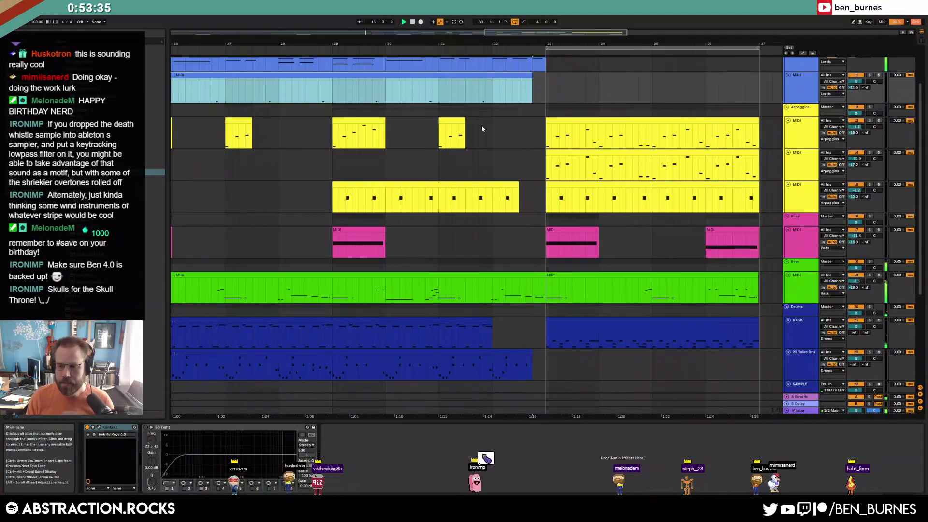
{"action": "scroll", "coordinate": [479, 129], "scroll_direction": "down", "scroll_amount": 3}
{"action": "scroll", "coordinate": [443, 154], "scroll_direction": "up", "scroll_amount": 1}
{"action": "scroll", "coordinate": [444, 154], "scroll_direction": "up", "scroll_amount": 1}
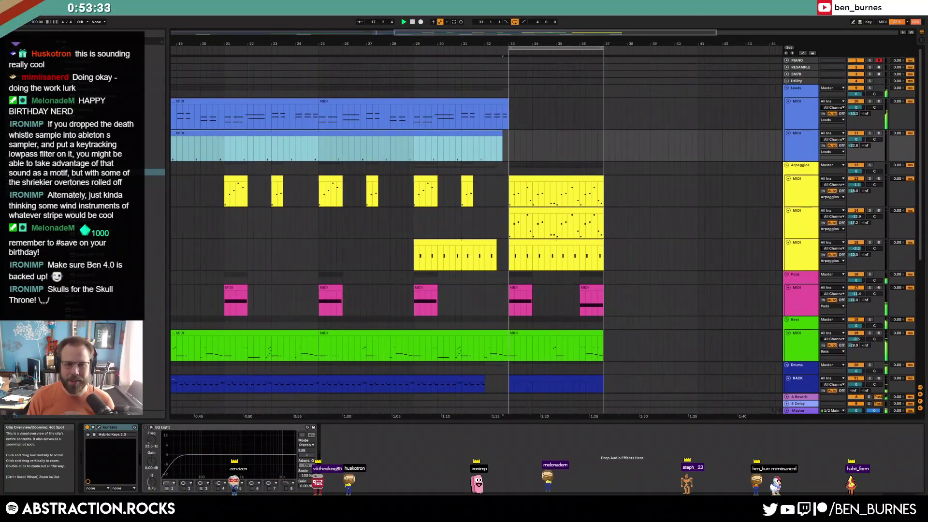
{"action": "scroll", "coordinate": [272, 118], "scroll_direction": "down", "scroll_amount": 2}
{"action": "scroll", "coordinate": [272, 118], "scroll_direction": "left", "scroll_amount": 5}
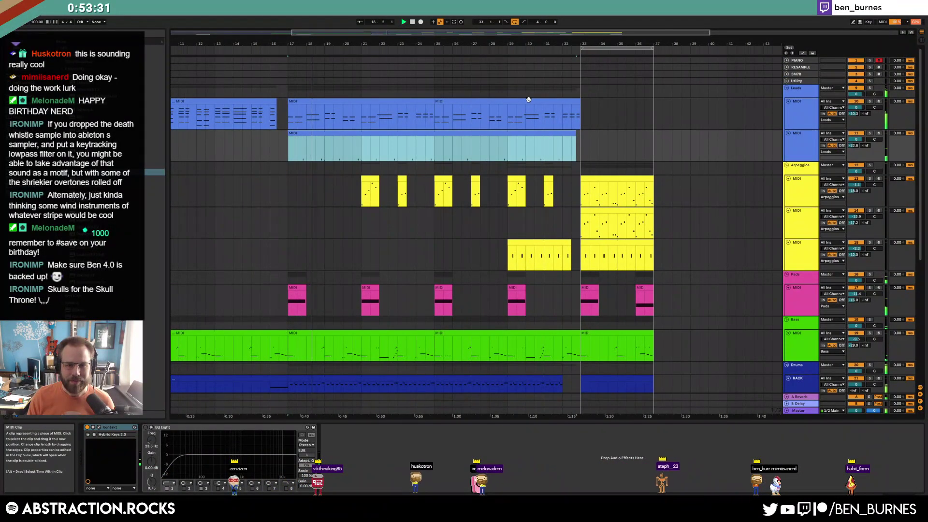
{"action": "scroll", "coordinate": [363, 106], "scroll_direction": "up", "scroll_amount": 10}
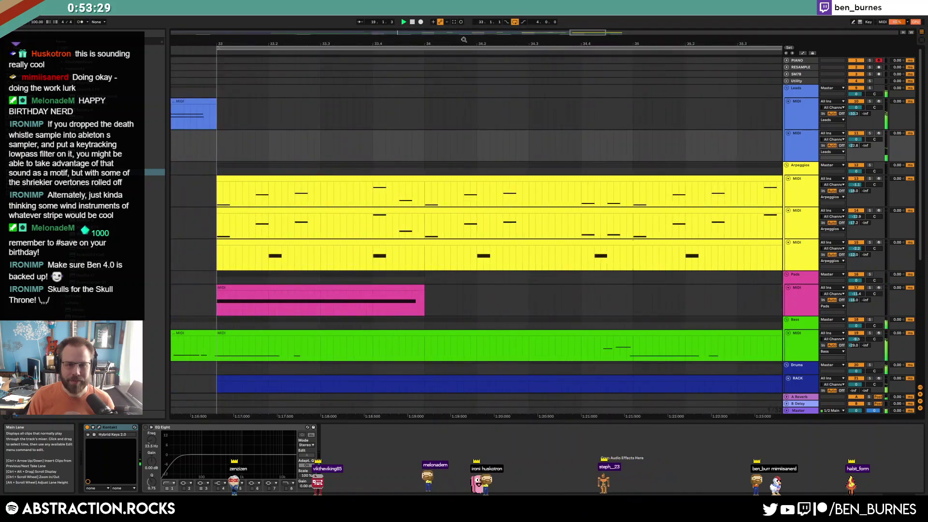
{"action": "scroll", "coordinate": [532, 108], "scroll_direction": "left", "scroll_amount": 5}
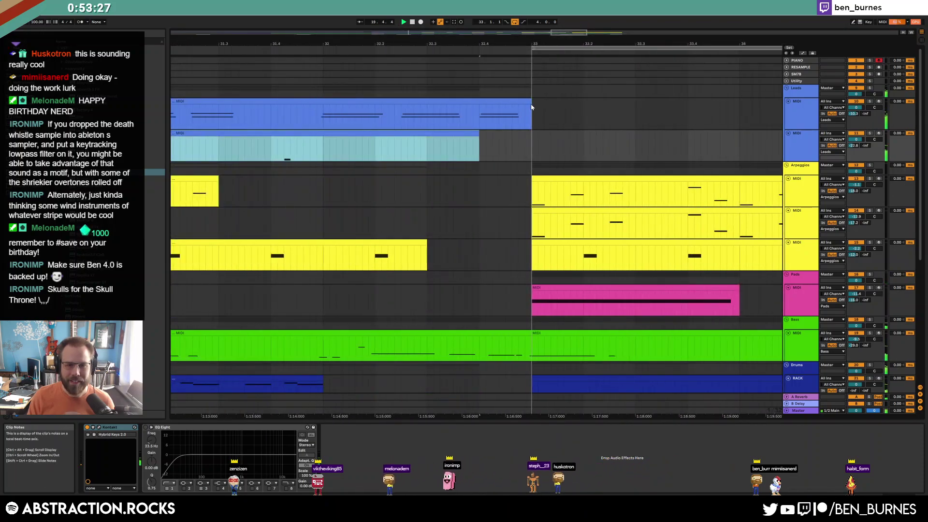
{"action": "scroll", "coordinate": [531, 107], "scroll_direction": "down", "scroll_amount": 1}
{"action": "scroll", "coordinate": [517, 187], "scroll_direction": "down", "scroll_amount": 10}
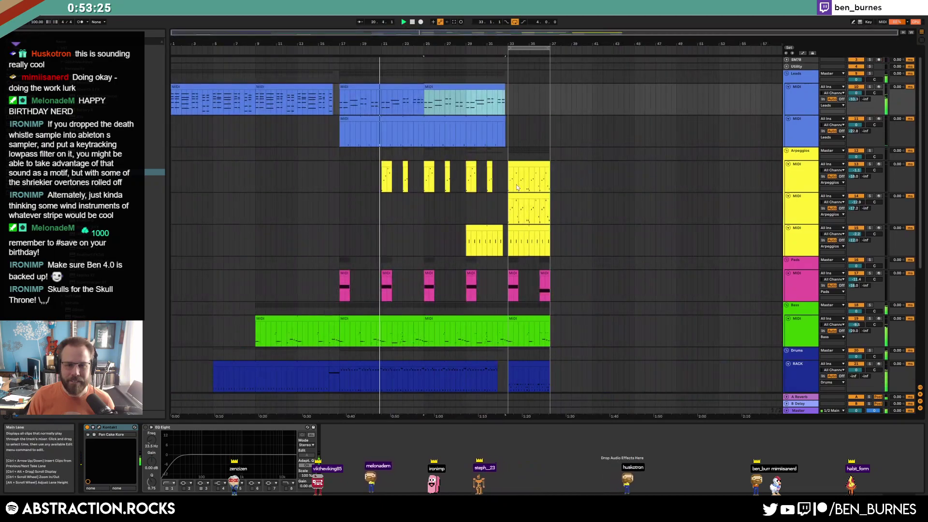
Delete the short A#2 and C3 notes at the end of bar 22 in the bass clip that starts at bar 17
{"action": "scroll", "coordinate": [516, 188], "scroll_direction": "down", "scroll_amount": 3}
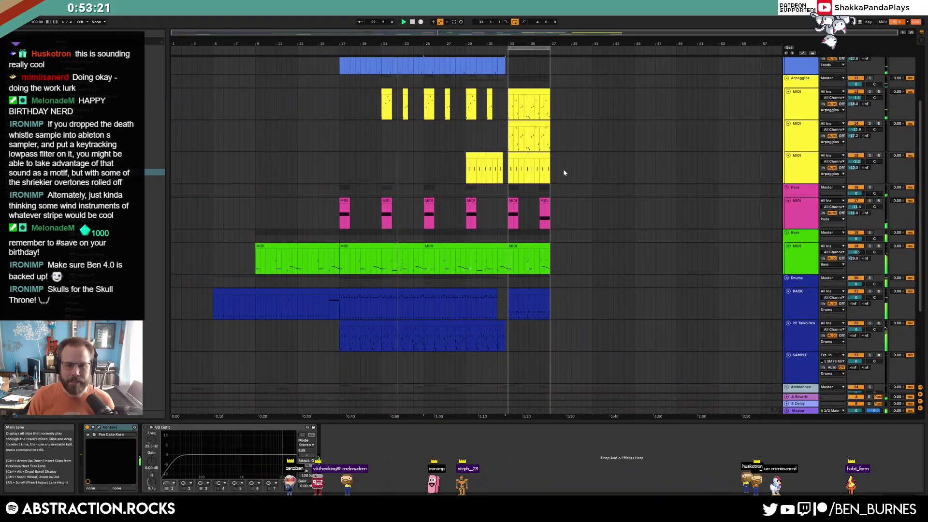
{"action": "double_click", "coordinate": [401, 244]}
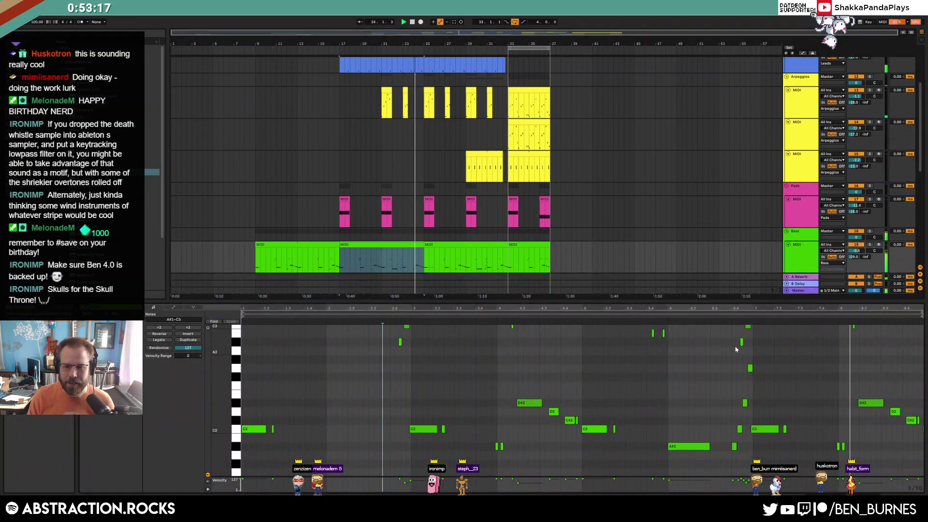
{"action": "left_click", "coordinate": [742, 342]}
{"action": "scroll", "coordinate": [739, 352], "scroll_direction": "up", "scroll_amount": 2}
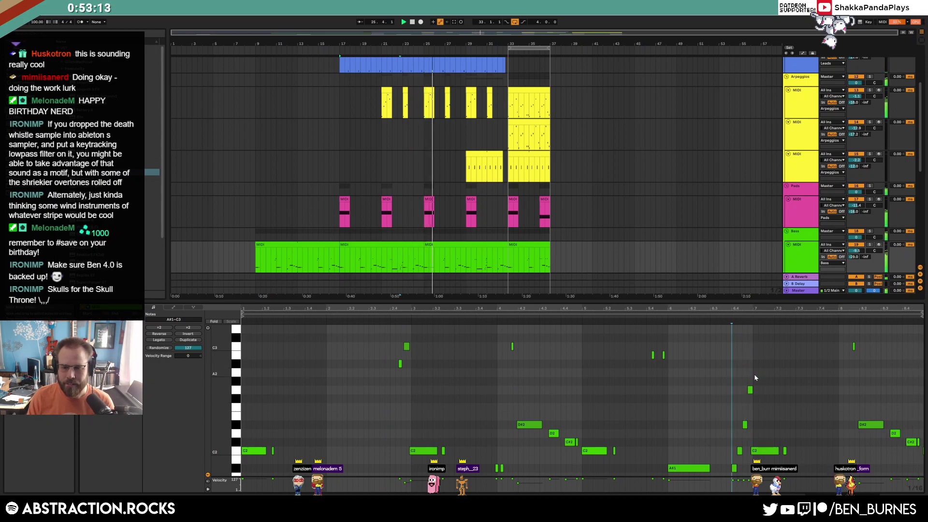
{"action": "key", "text": "shift+Tab"}
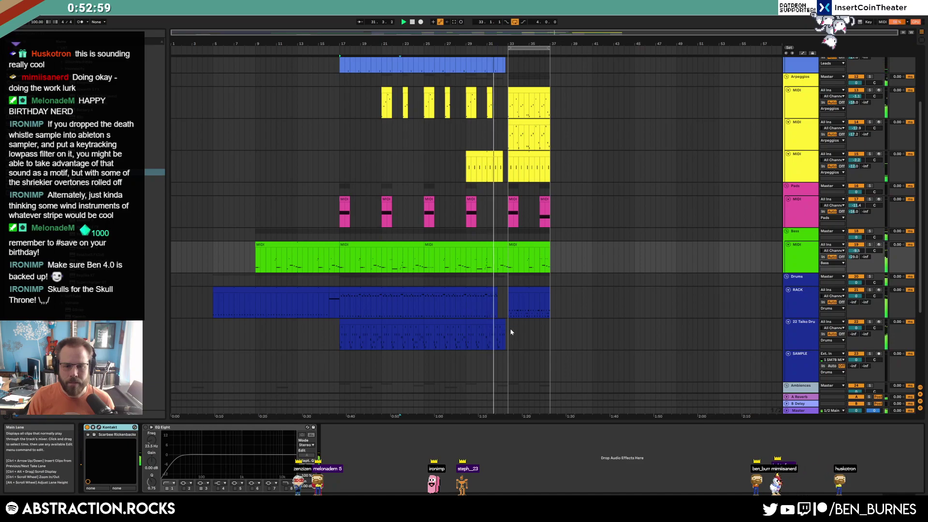
Delete the Taiko drum part from bar 29 to bar 33 and listen to the transition into bar 33
{"action": "left_click_drag", "start_coordinate": [506, 322], "coordinate": [468, 326]}
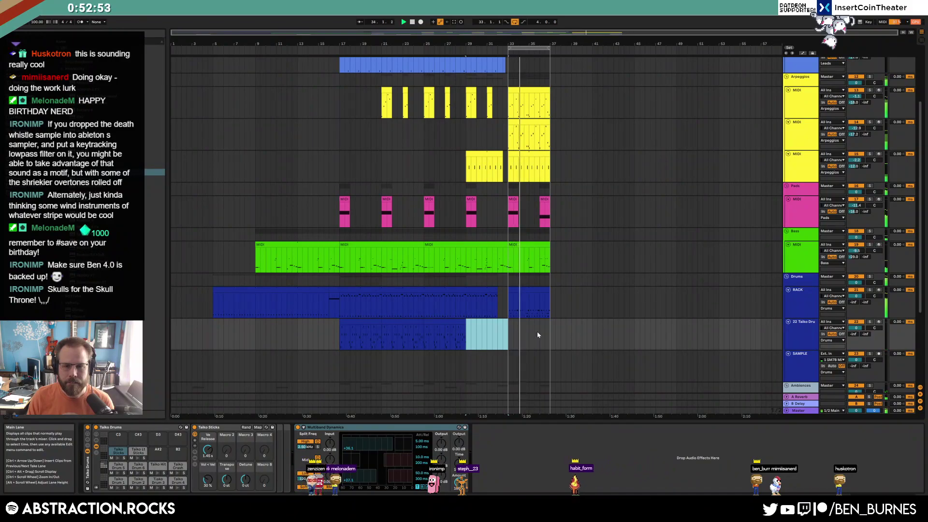
{"action": "scroll", "coordinate": [537, 329], "scroll_direction": "down", "scroll_amount": 5}
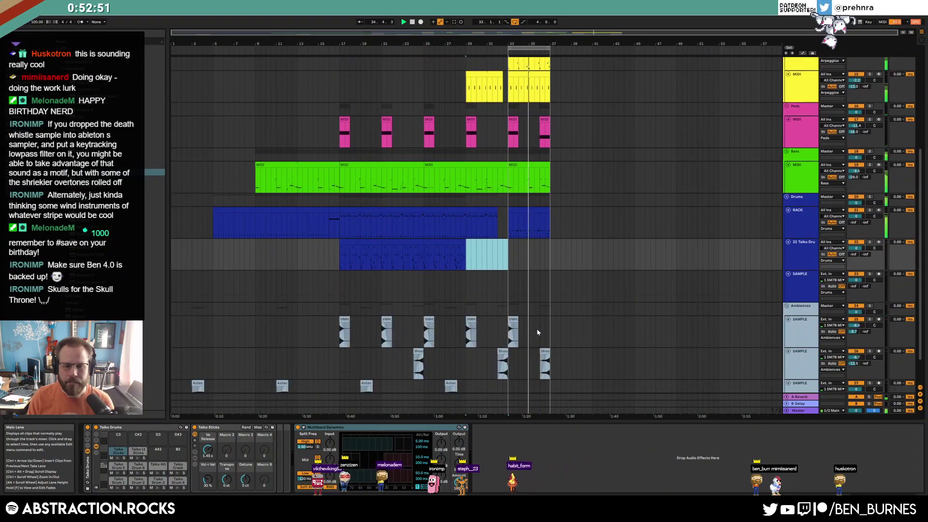
{"action": "scroll", "coordinate": [539, 337], "scroll_direction": "up", "scroll_amount": 5}
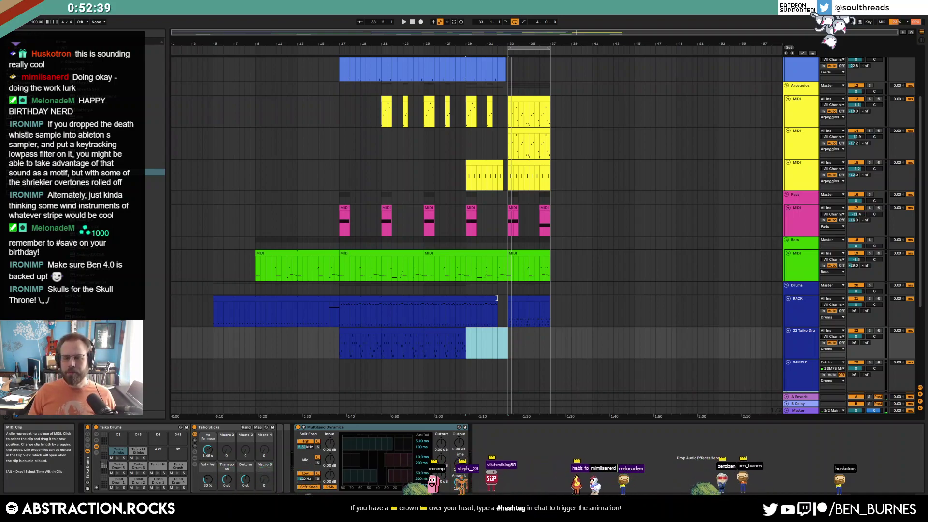
Shorten the second lead clip to end at bar 31 and the first near the end of bar 31, and play from bar 29
{"action": "scroll", "coordinate": [489, 176], "scroll_direction": "up", "scroll_amount": 2}
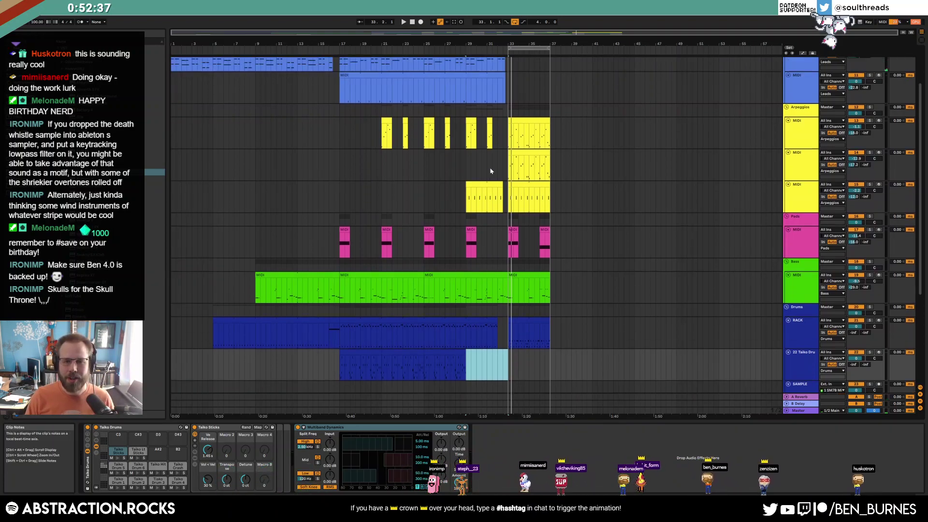
{"action": "scroll", "coordinate": [488, 175], "scroll_direction": "up", "scroll_amount": 1}
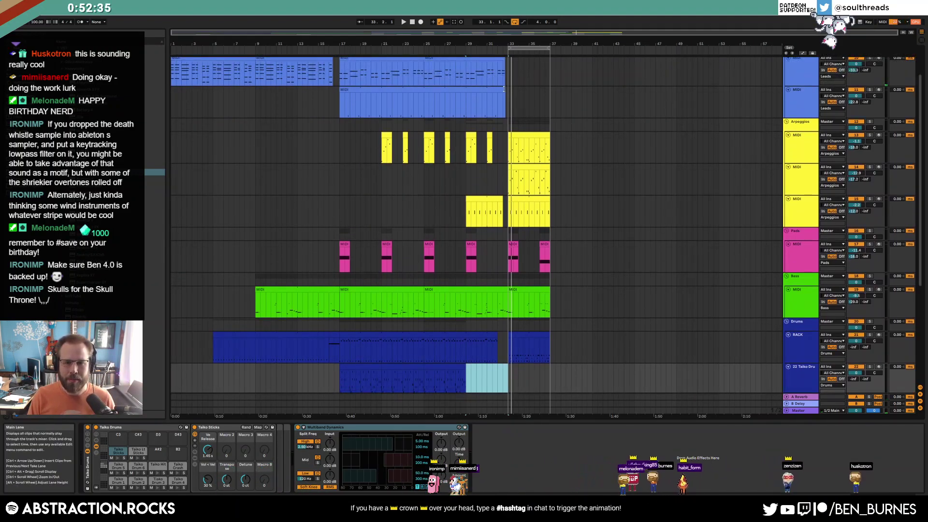
{"action": "mouse_move", "coordinate": [503, 89]}
{"action": "left_mouse_down"}
{"action": "mouse_move", "coordinate": [487, 89]}
{"action": "mouse_move", "coordinate": [494, 102]}
{"action": "left_mouse_up"}
{"action": "scroll", "coordinate": [504, 102], "scroll_direction": "up", "scroll_amount": 3}
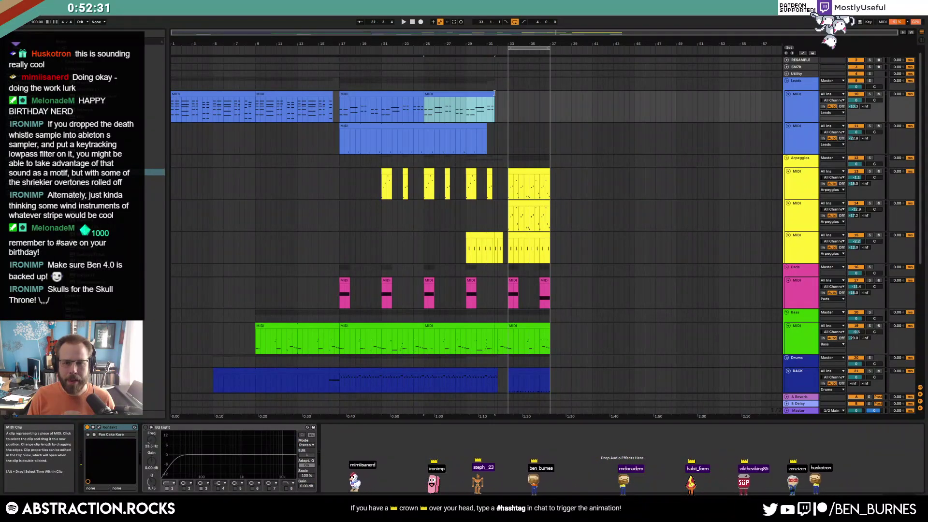
{"action": "left_click", "coordinate": [464, 121]}
{"action": "key", "text": "space"}
{"action": "scroll", "coordinate": [506, 217], "scroll_direction": "down", "scroll_amount": 4}
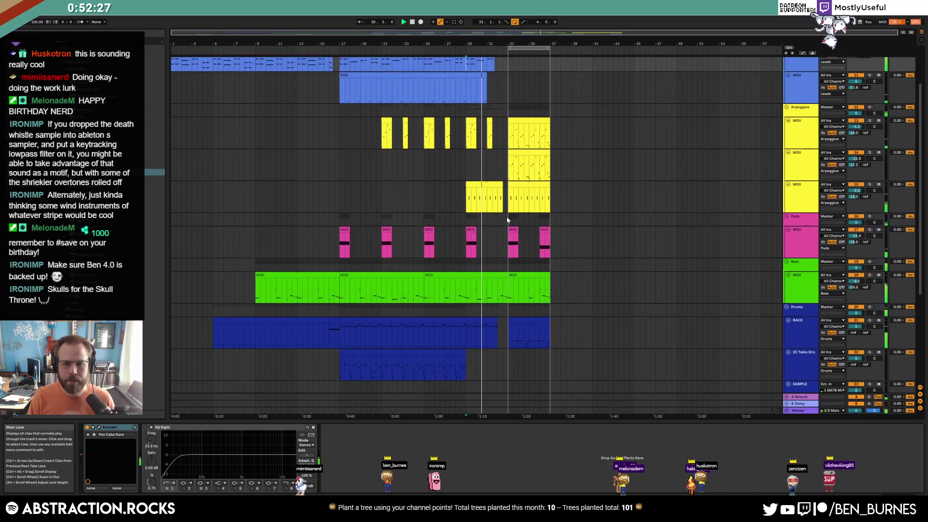
Select the short A#2 and C3 notes at the end of bar 30 in the bass clip that starts at bar 25
{"action": "left_click_drag", "start_coordinate": [507, 288], "coordinate": [424, 287]}
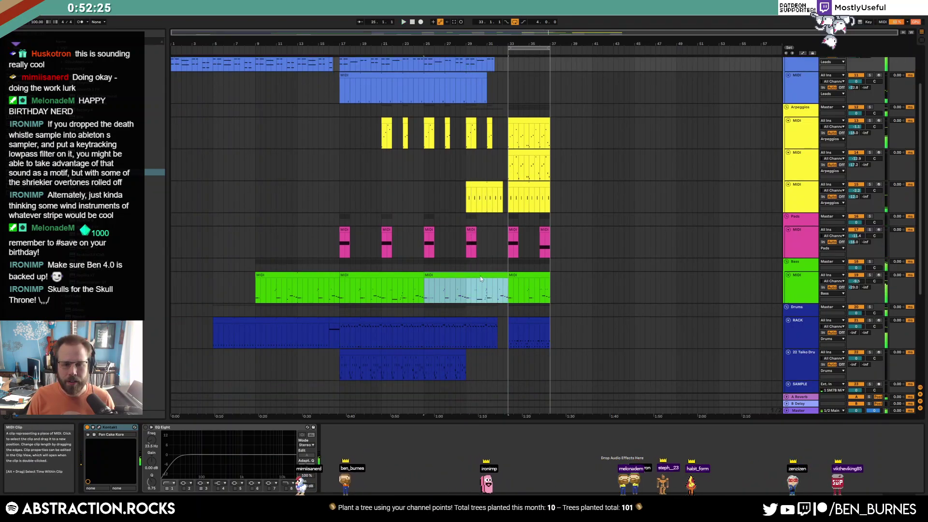
{"action": "scroll", "coordinate": [747, 379], "scroll_direction": "up", "scroll_amount": 3}
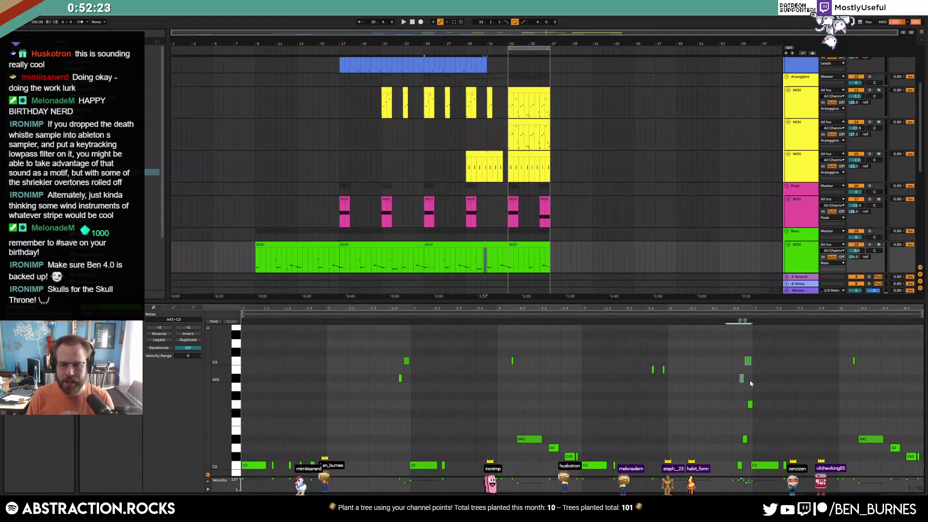
{"action": "key", "text": "shift+Tab"}
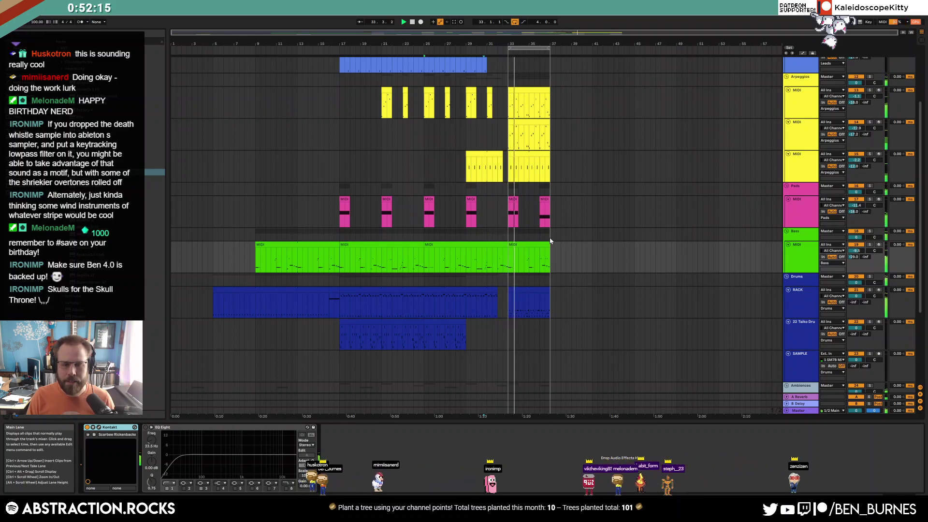
Create a MIDI clip from bar 33 to 35 on the second lead track with four short C4 notes across its first beat
{"action": "scroll", "coordinate": [550, 240], "scroll_direction": "down", "scroll_amount": 3}
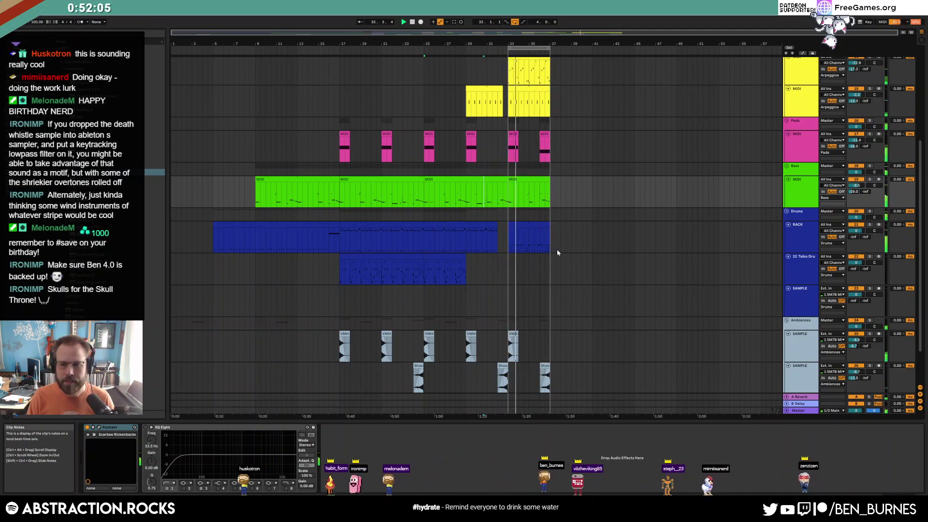
{"action": "scroll", "coordinate": [567, 259], "scroll_direction": "up", "scroll_amount": 1}
{"action": "scroll", "coordinate": [567, 255], "scroll_direction": "up", "scroll_amount": 10}
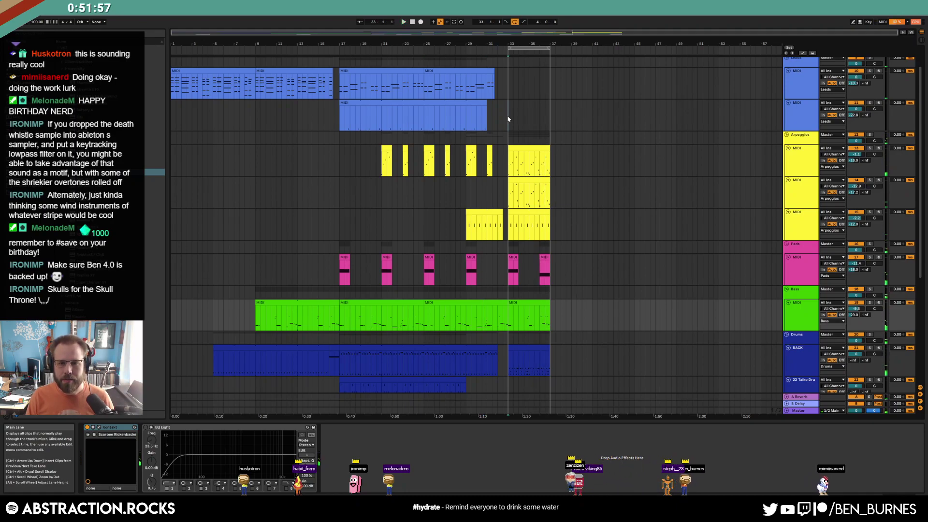
{"action": "left_click", "coordinate": [528, 118]}
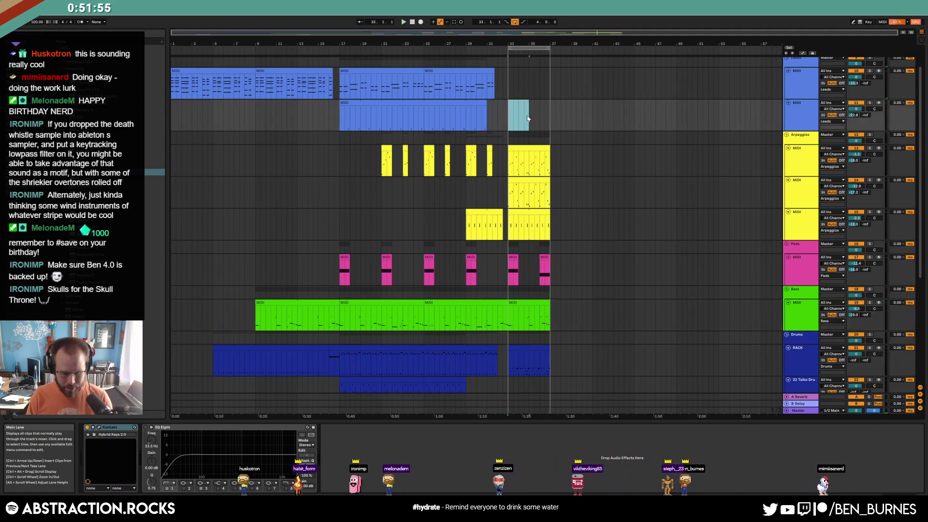
{"action": "double_click", "coordinate": [528, 119]}
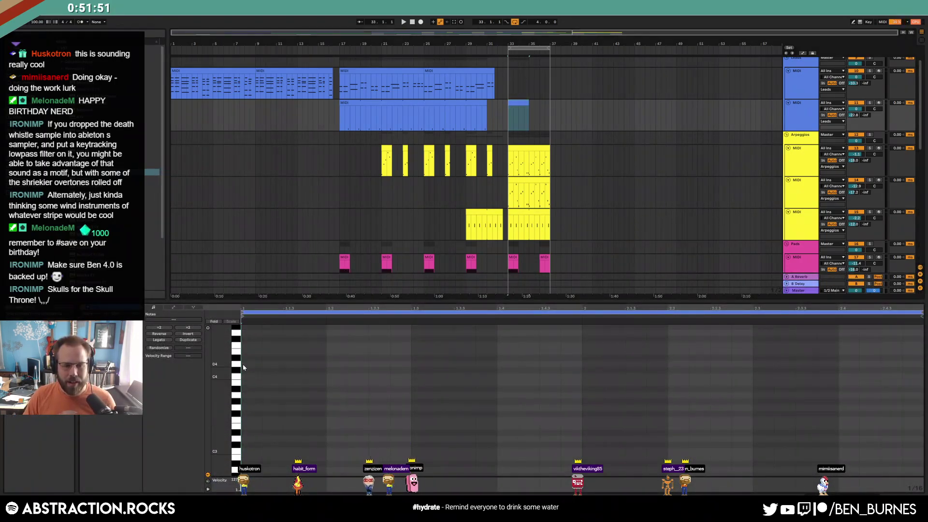
{"action": "double_click", "coordinate": [249, 376]}
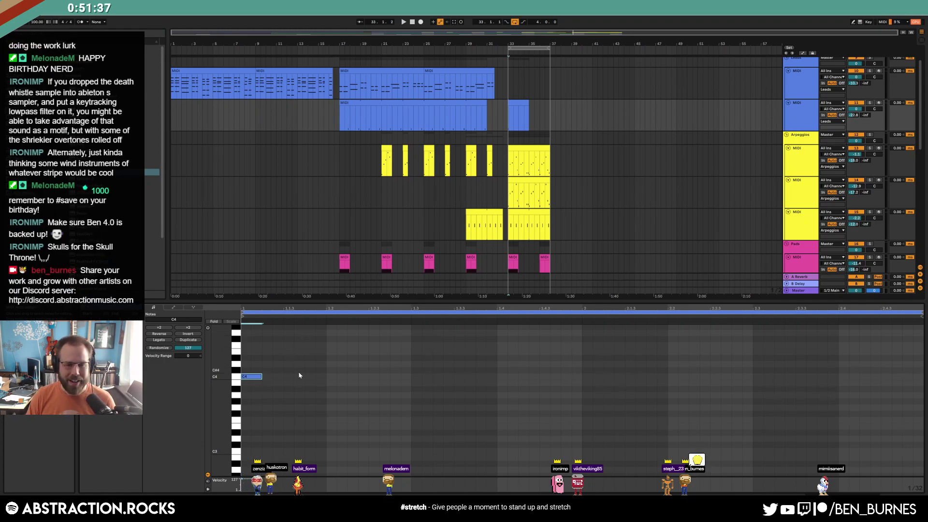
{"action": "left_click", "coordinate": [338, 371]}
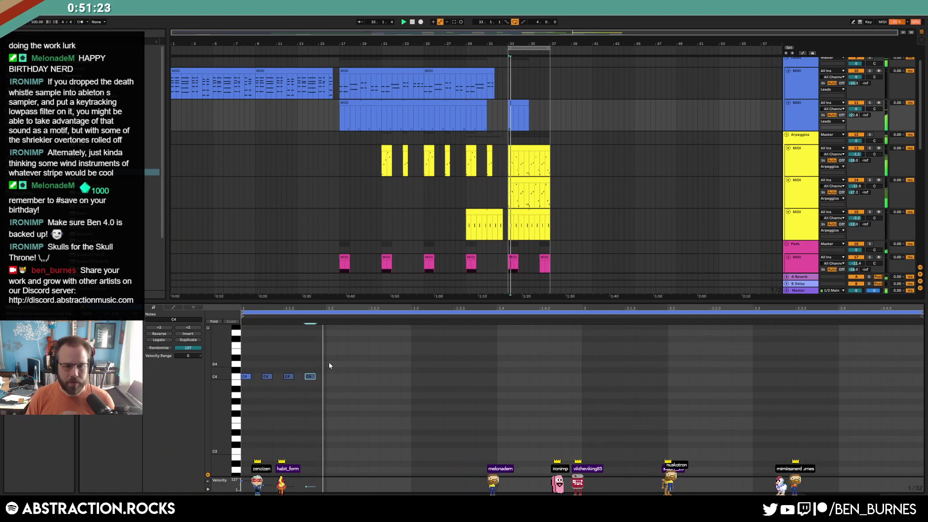
Try the four-note clip on the third arpeggio track at bar 33, raise its notes one octave to C5 and play it
{"action": "left_click_drag", "start_coordinate": [519, 103], "coordinate": [522, 224]}
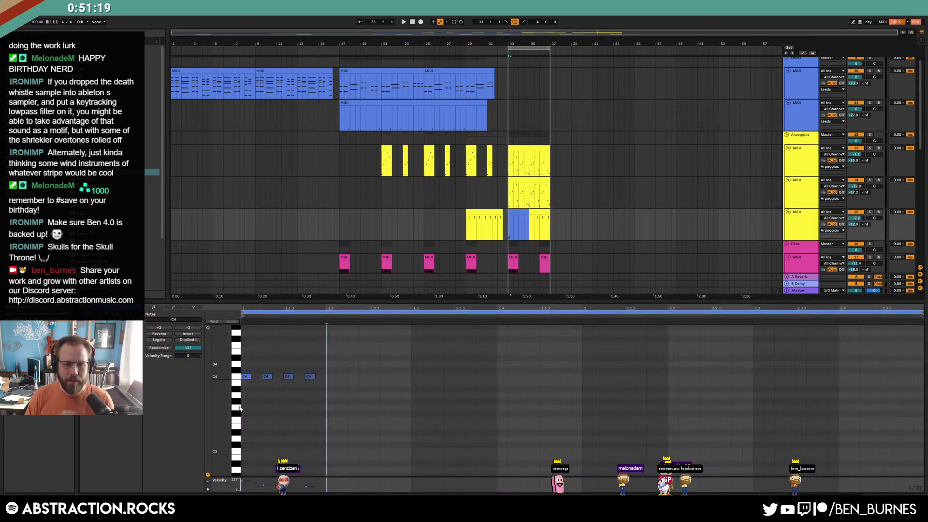
{"action": "key", "text": "shift+Up"}
{"action": "key", "text": "space"}
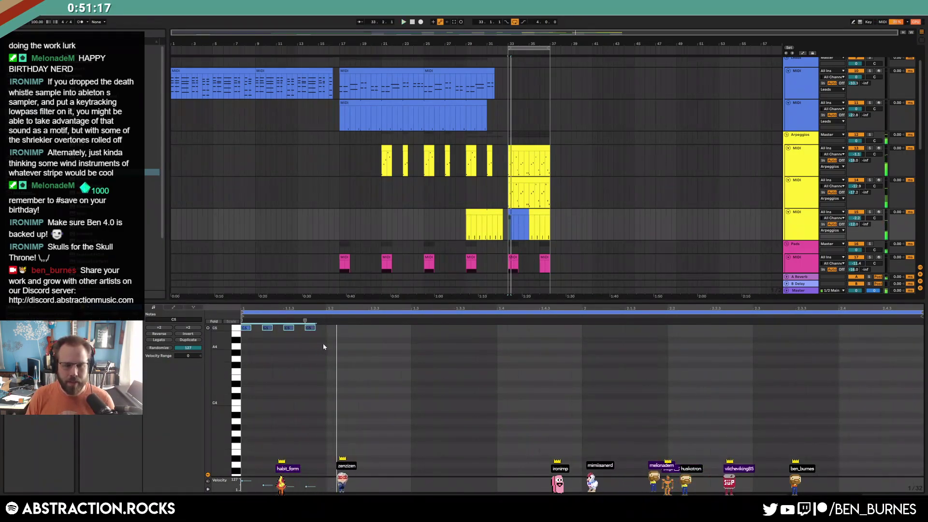
{"action": "scroll", "coordinate": [325, 367], "scroll_direction": "up", "scroll_amount": 2}
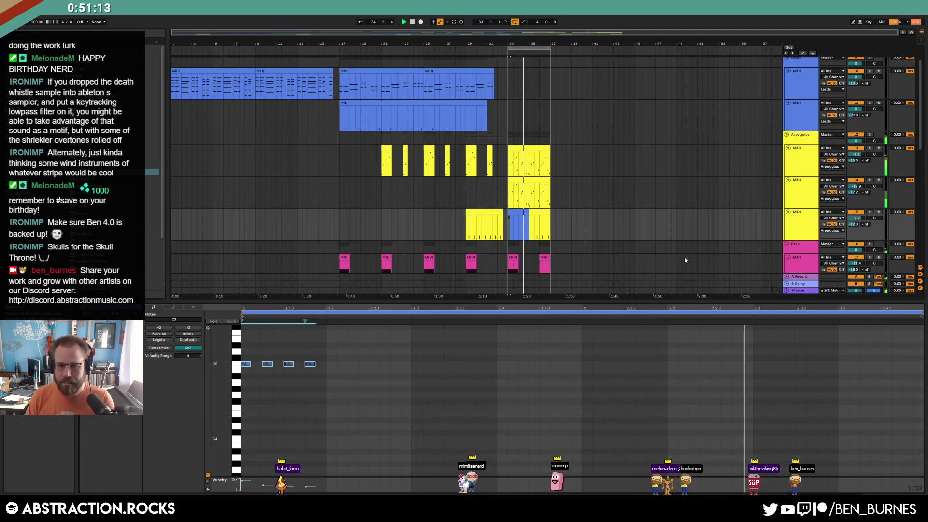
{"action": "left_click", "coordinate": [509, 216]}
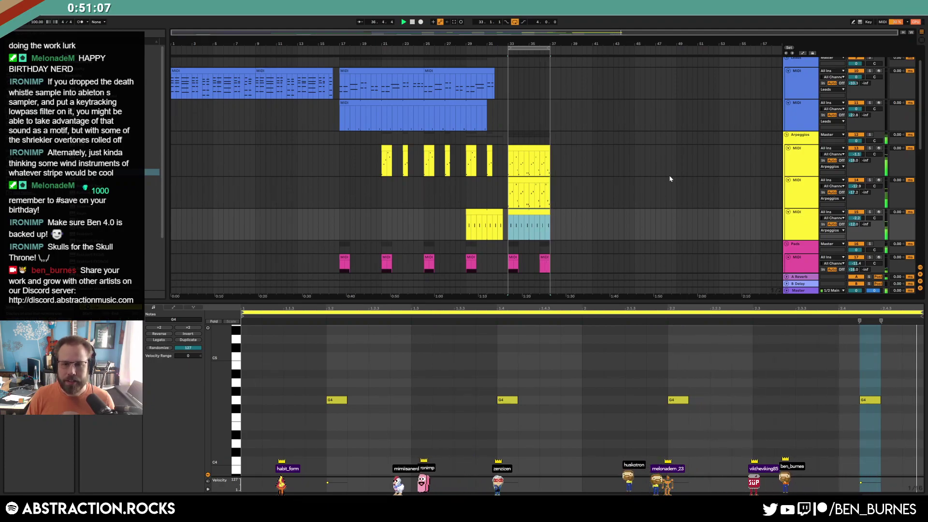
Unfold and arm the SM7B microphone track, and record a take over the loop from bar 33 to 37
{"action": "scroll", "coordinate": [671, 186], "scroll_direction": "up", "scroll_amount": 2}
{"action": "left_click", "coordinate": [793, 74]}
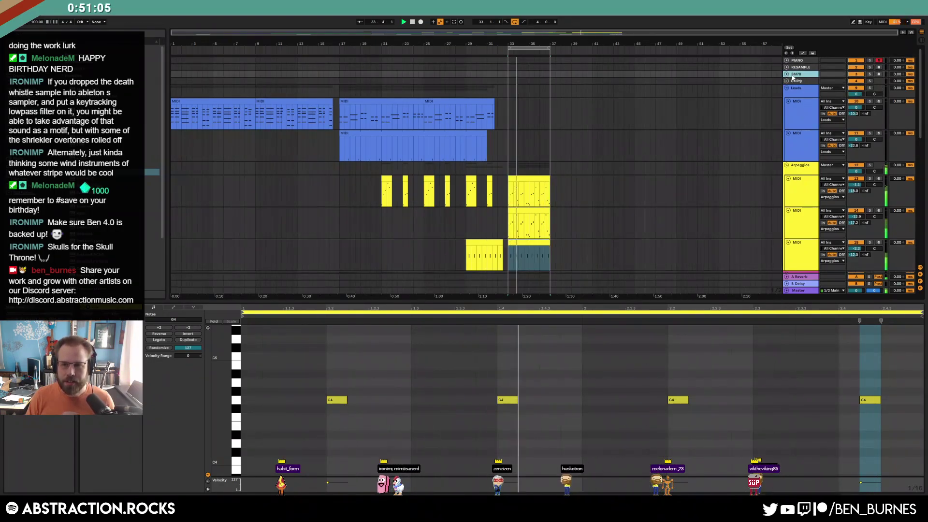
{"action": "left_click", "coordinate": [787, 75]}
{"action": "left_click", "coordinate": [878, 74]}
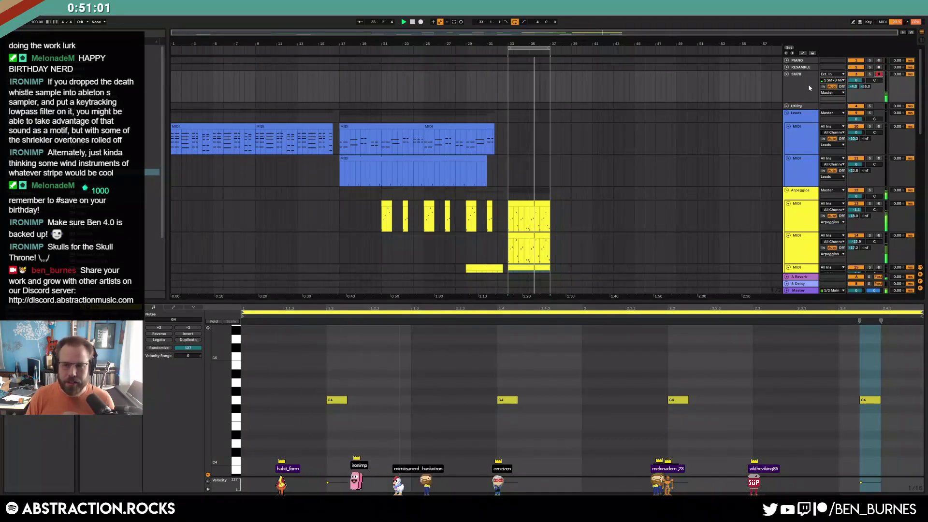
{"action": "left_click", "coordinate": [420, 22]}
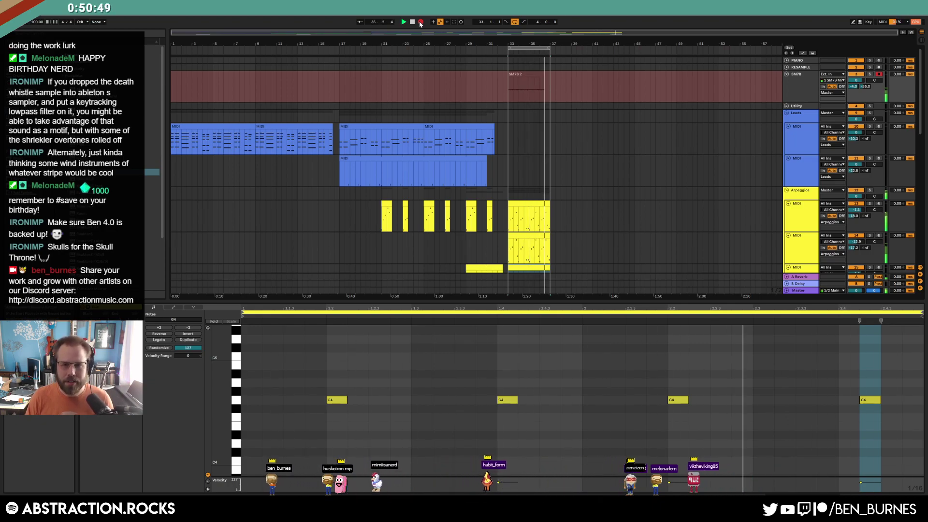
{"action": "key", "text": "space"}
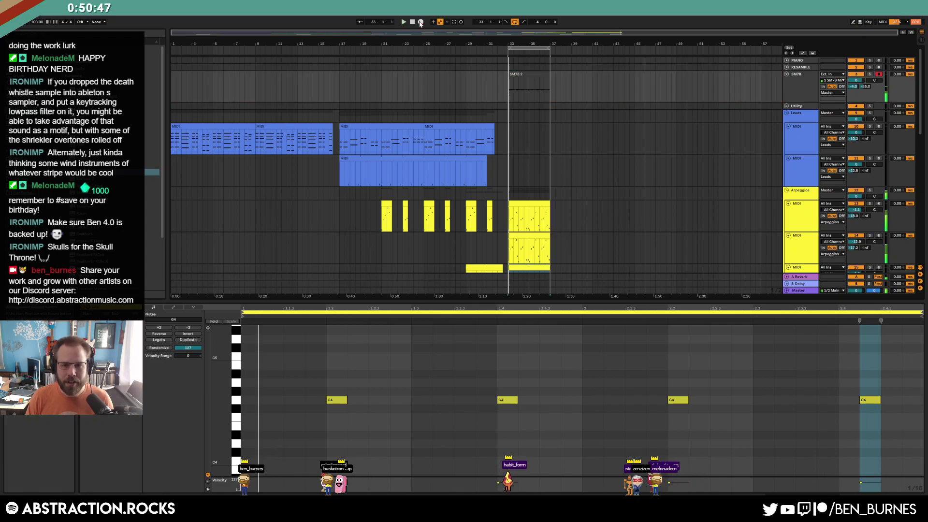
Inspect the recorded SM7B clip's waveform and set the Vocoder's carrier to Noise on that track
{"action": "left_click", "coordinate": [827, 102]}
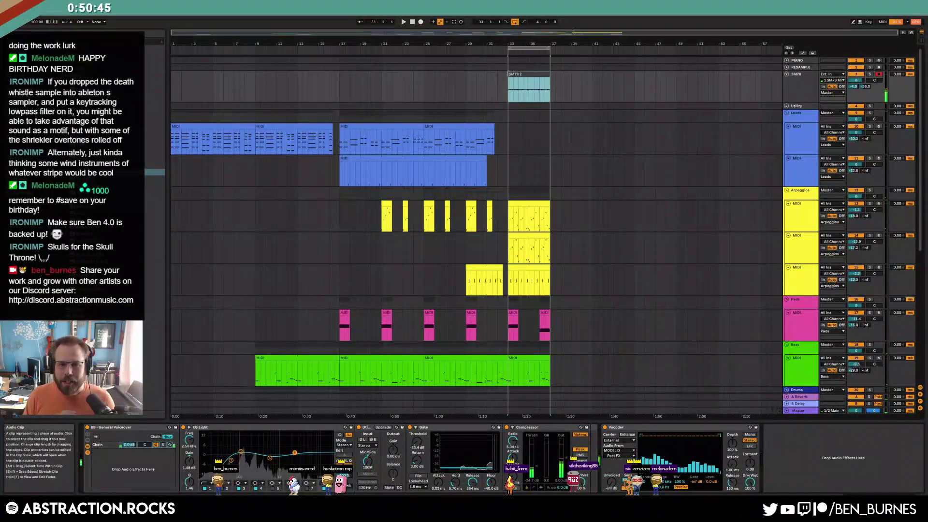
{"action": "double_click", "coordinate": [526, 76]}
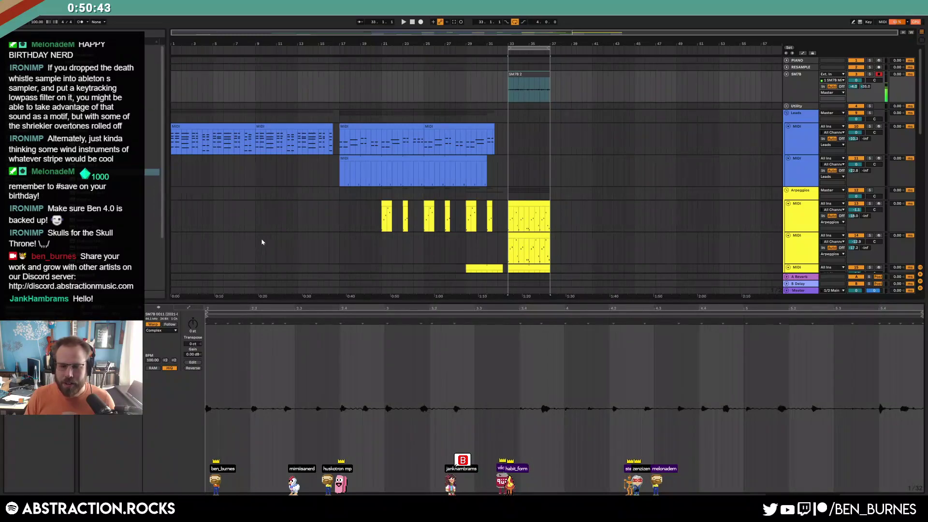
{"action": "scroll", "coordinate": [564, 400], "scroll_direction": "left", "scroll_amount": 2}
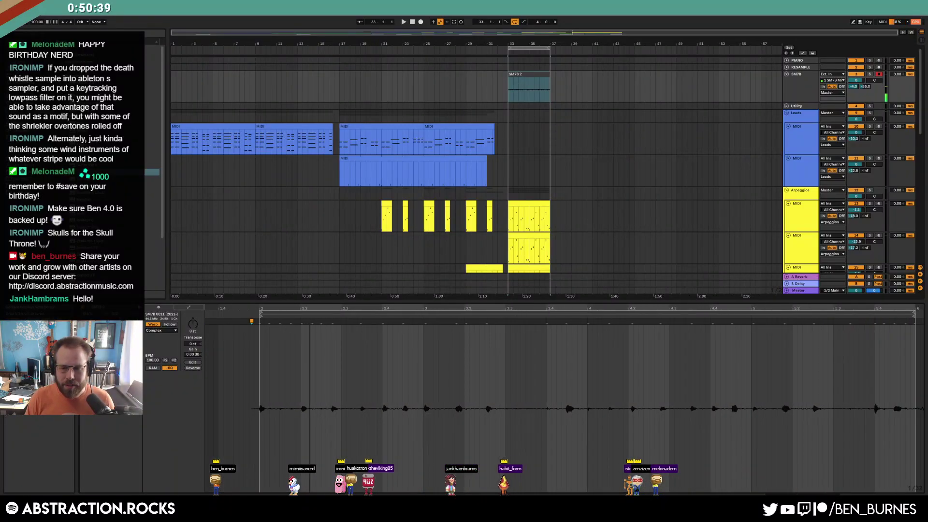
{"action": "key", "text": "shift+Tab"}
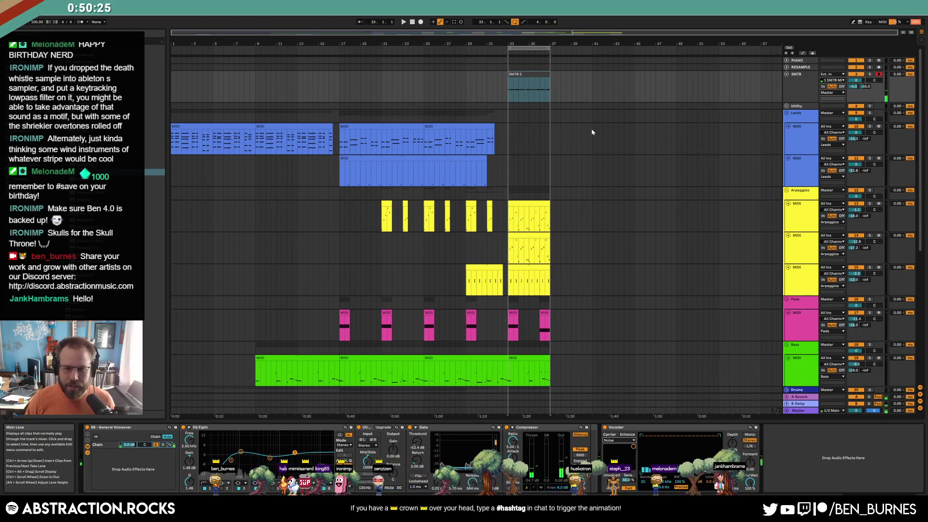
{"action": "left_click", "coordinate": [797, 102]}
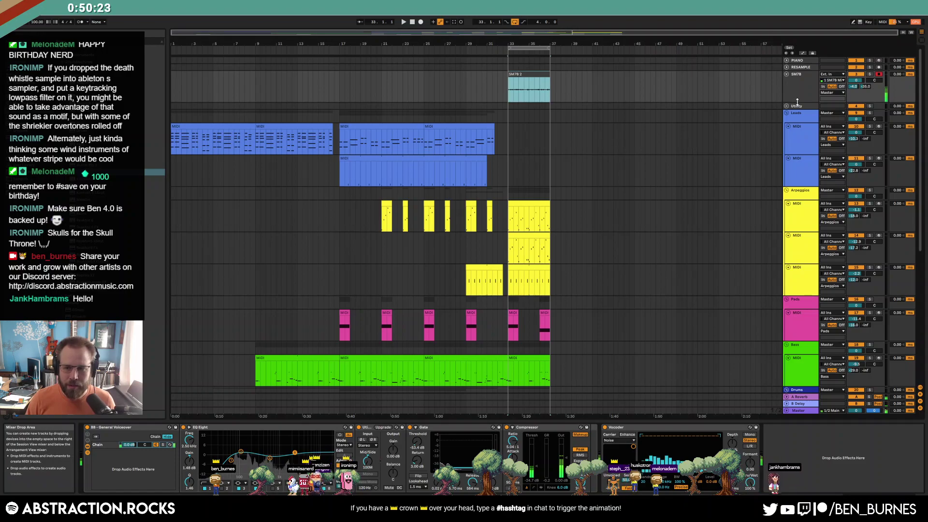
Play the loop and adjust the SM7B track's reverb and delay sends
{"action": "key", "text": "space"}
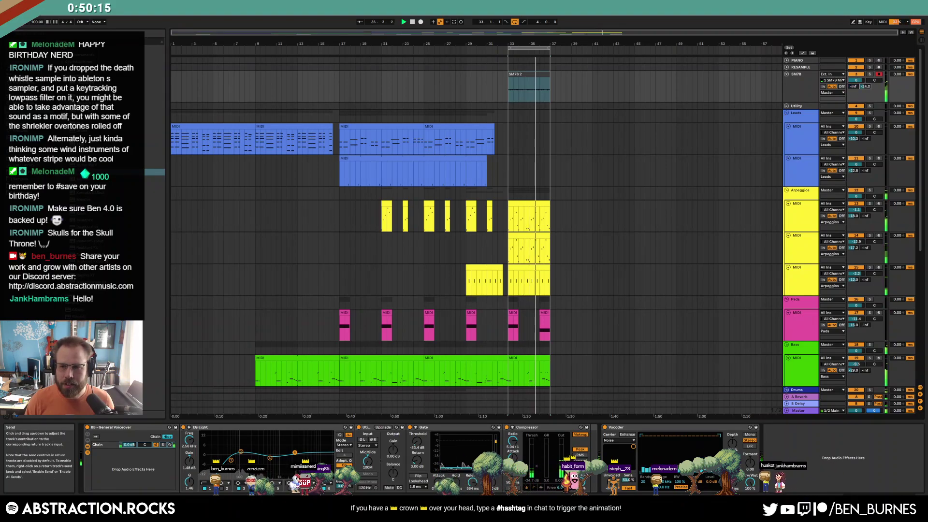
{"action": "left_click", "coordinate": [848, 71]}
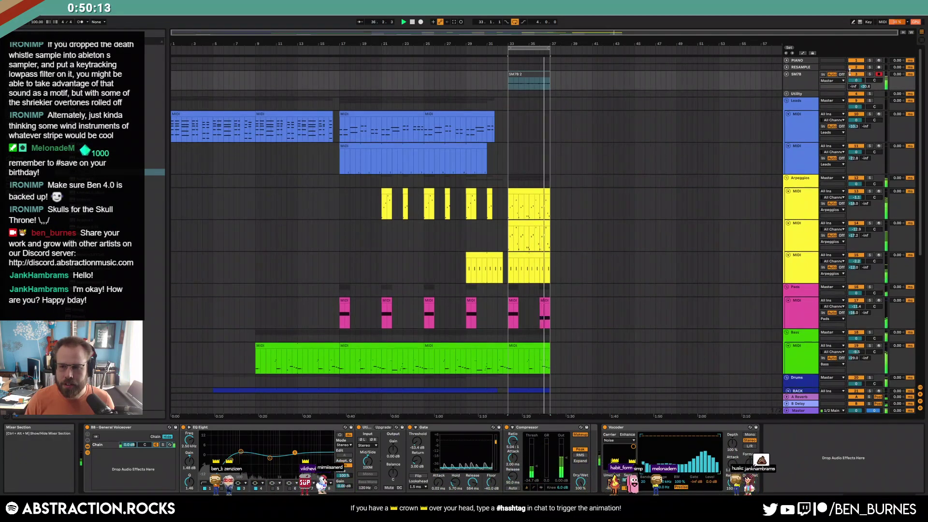
{"action": "left_click", "coordinate": [852, 81]}
{"action": "left_click_drag", "start_coordinate": [856, 89], "coordinate": [856, 87]}
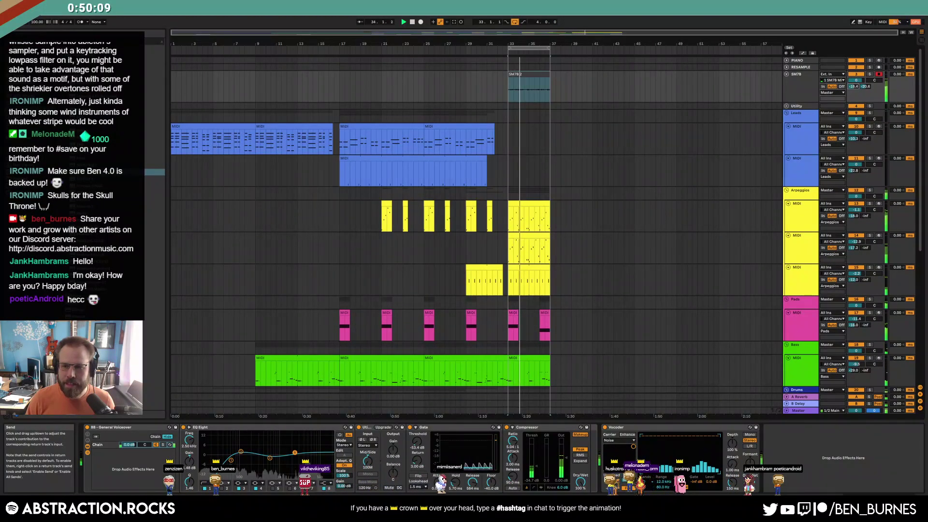
Quantize the whole SM7B recording with warp markers and compare its sound with the Vocoder off and on
{"action": "key", "text": "shift+Tab"}
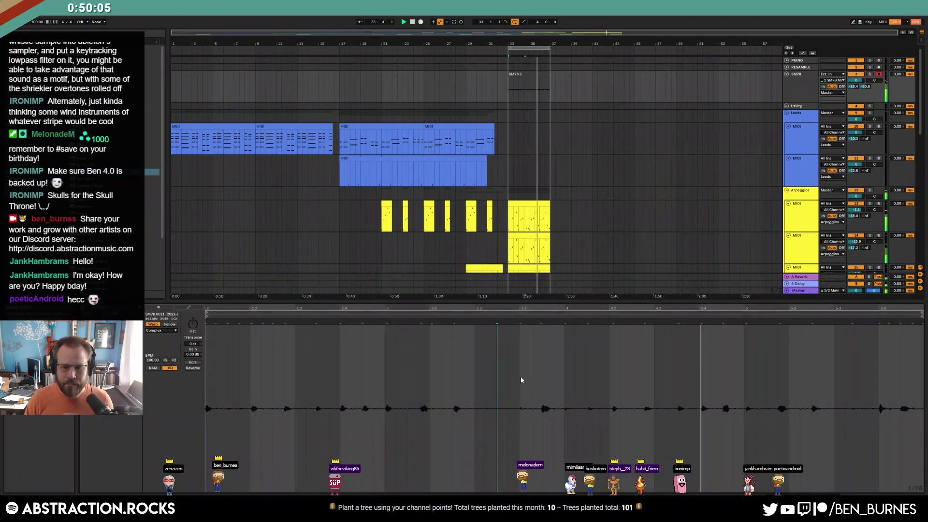
{"action": "key", "text": "ctrl+a"}
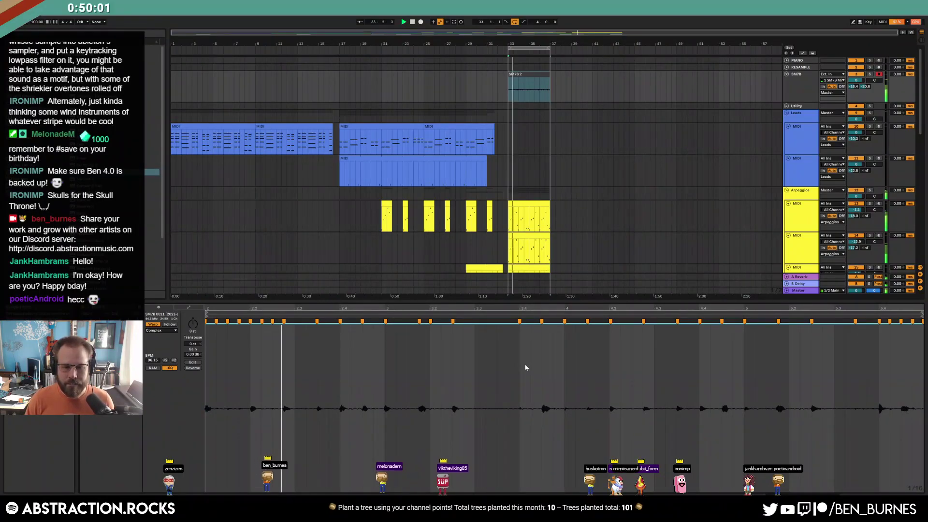
{"action": "key", "text": "shift+Tab"}
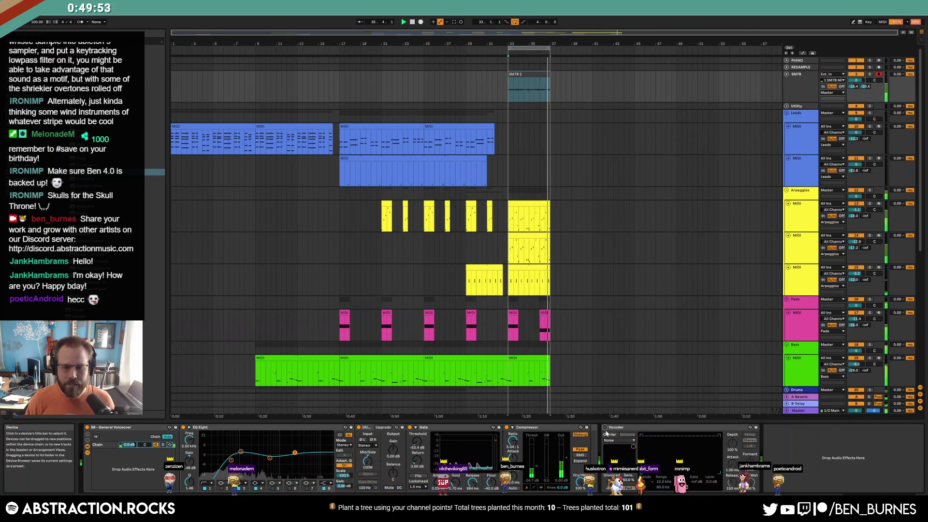
{"action": "left_click", "coordinate": [605, 427]}
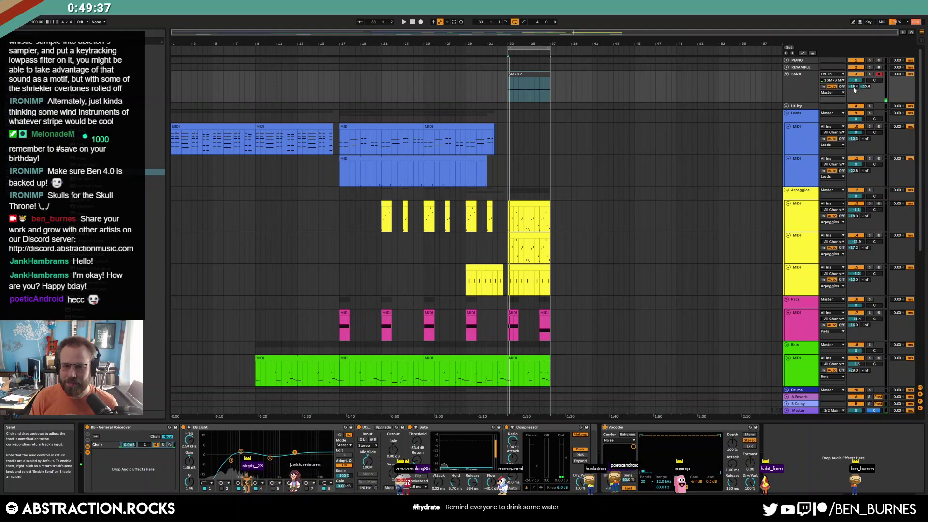
Lower the Gate's threshold on the SM7B track and listen to the take from bar 33
{"action": "left_click", "coordinate": [526, 88]}
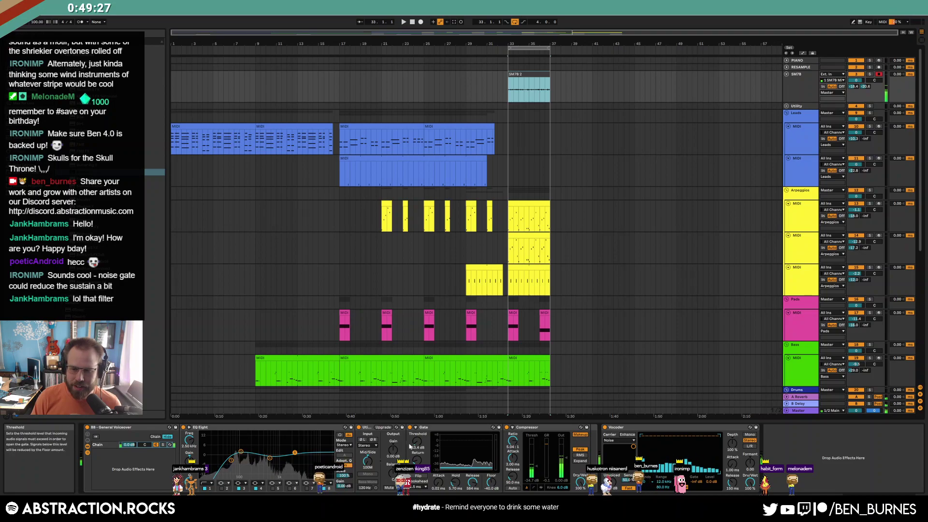
{"action": "left_click", "coordinate": [506, 89]}
{"action": "key", "text": "space"}
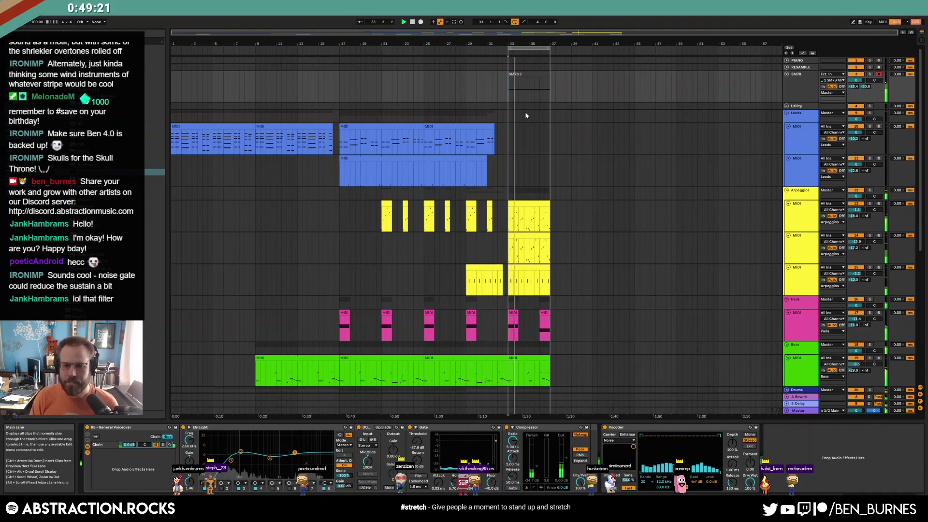
{"action": "key", "text": "space"}
Move the SM7B take to bar 41 and record its processed sound onto the armed RESAMPLE track up to bar 45
{"action": "left_click_drag", "start_coordinate": [593, 87], "coordinate": [616, 84]}
{"action": "left_click", "coordinate": [786, 67]}
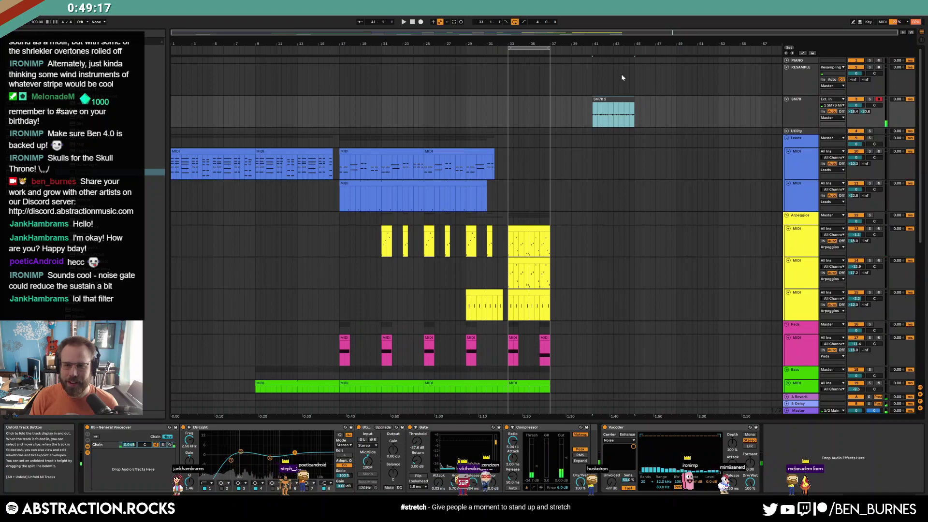
{"action": "left_click", "coordinate": [881, 67]}
{"action": "left_click", "coordinate": [879, 67]}
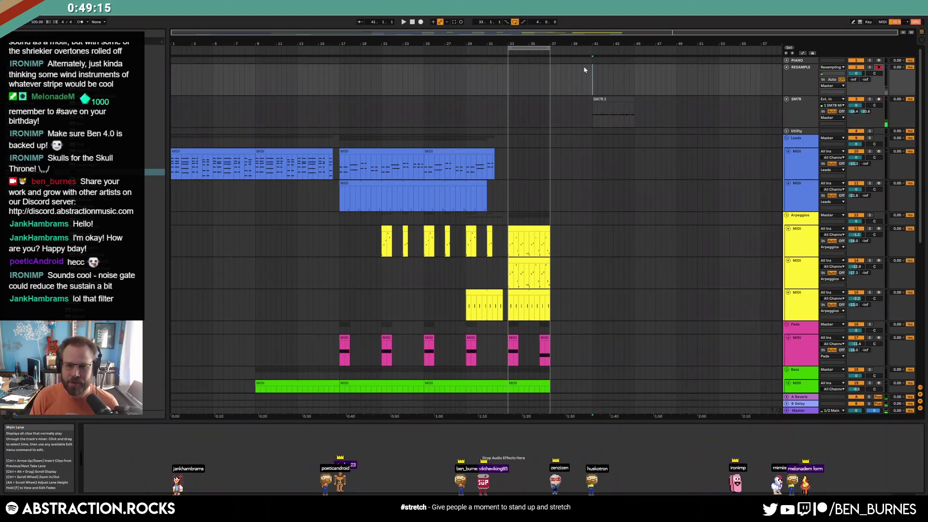
{"action": "key", "text": "F9"}
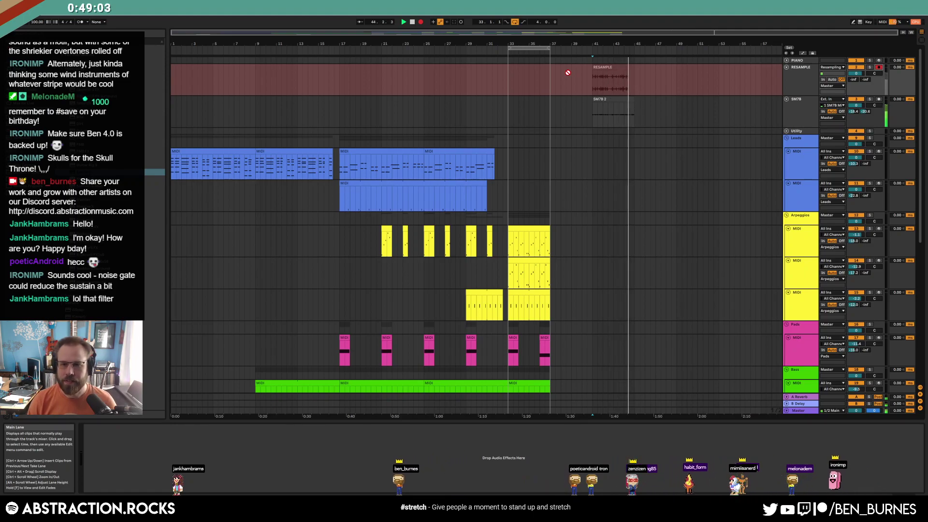
{"action": "key", "text": "space"}
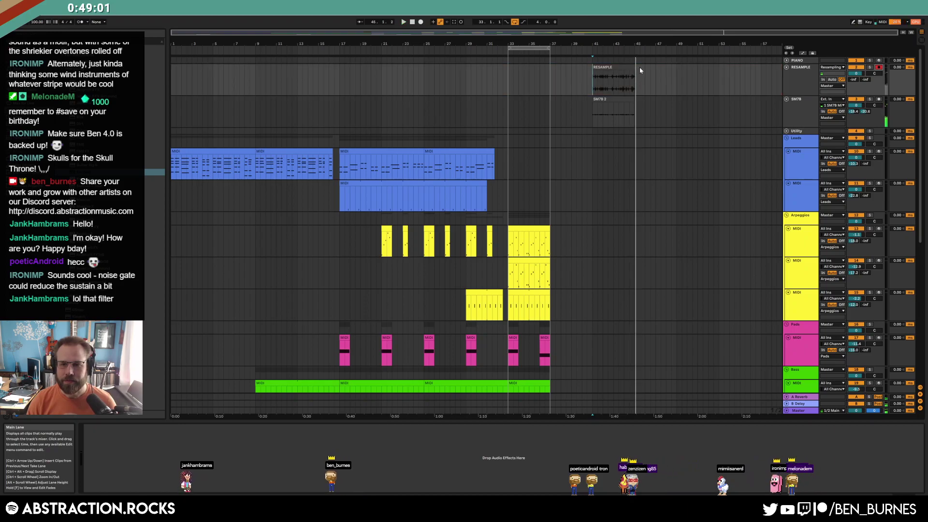
Insert a new audio track below the last sample track in the Ambiences group
{"action": "scroll", "coordinate": [628, 290], "scroll_direction": "down", "scroll_amount": 3}
{"action": "scroll", "coordinate": [604, 314], "scroll_direction": "down", "scroll_amount": 6}
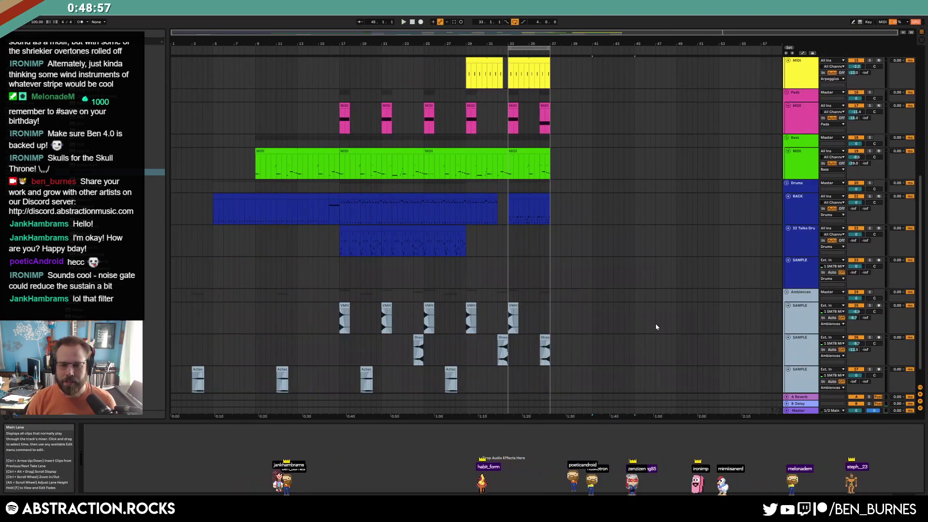
{"action": "left_click", "coordinate": [799, 361]}
{"action": "key", "text": "ctrl+t"}
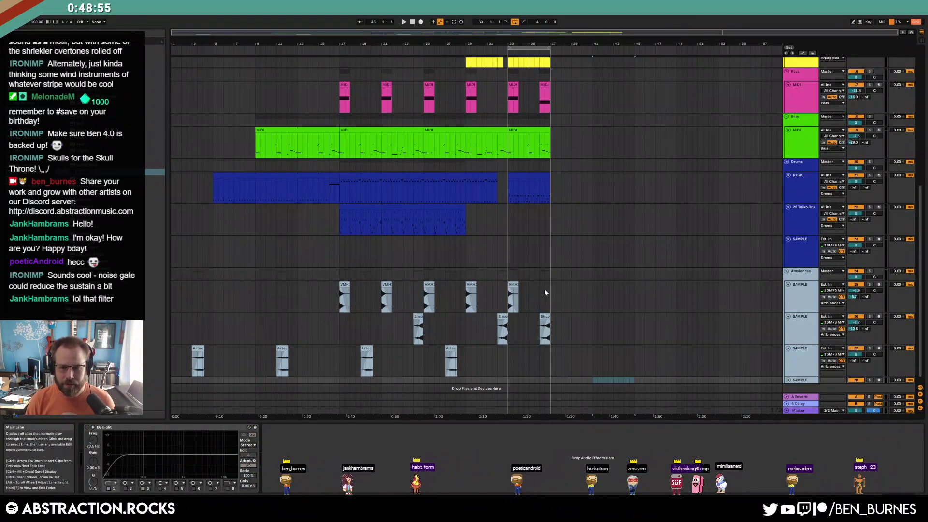
Paste the resampled clip at bar 33 on the SAMPLE track in the Drums group
{"action": "left_click", "coordinate": [804, 246]}
{"action": "left_click", "coordinate": [509, 251]}
{"action": "key", "text": "ctrl+v"}
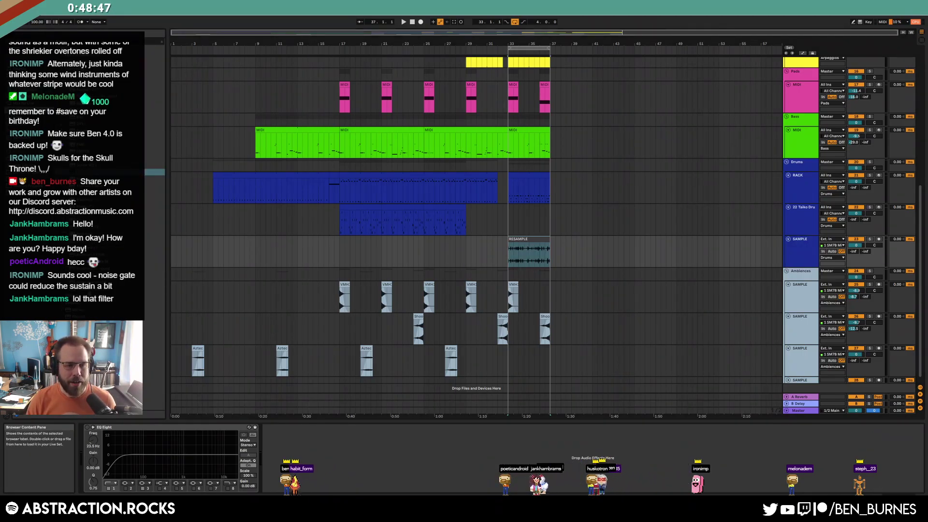
Add Transient Master before the EQ Eight on the Drums group's SAMPLE track and set its attack to 35%
{"action": "left_click", "coordinate": [95, 492]}
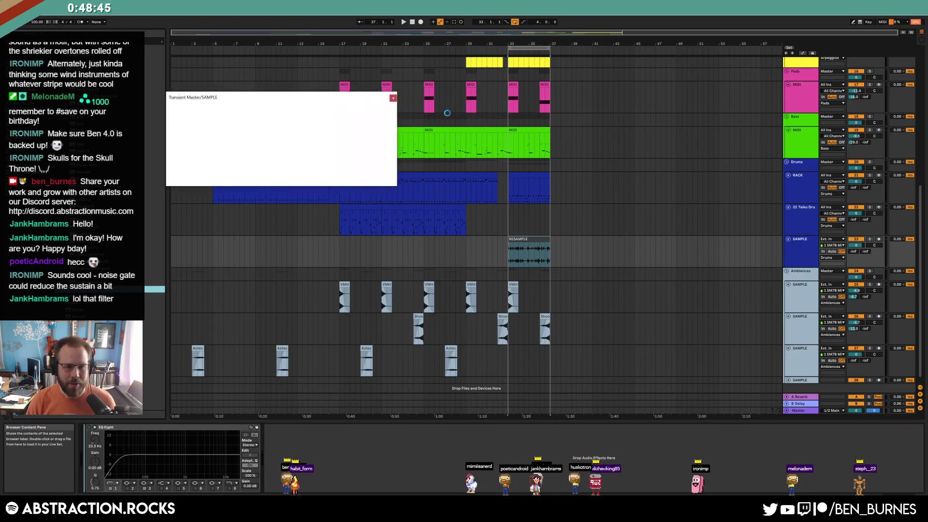
{"action": "left_click_drag", "start_coordinate": [281, 97], "coordinate": [330, 153]}
{"action": "mouse_move", "coordinate": [315, 204]}
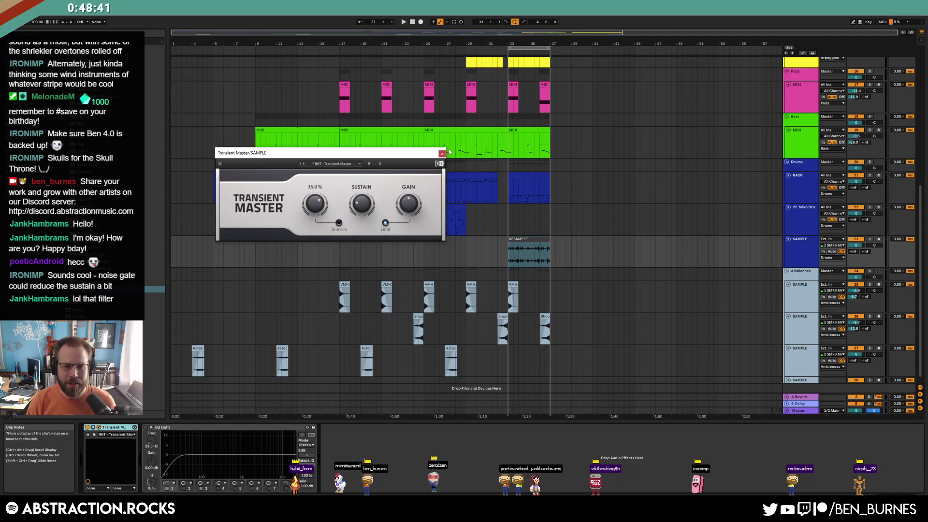
{"action": "left_click", "coordinate": [443, 153]}
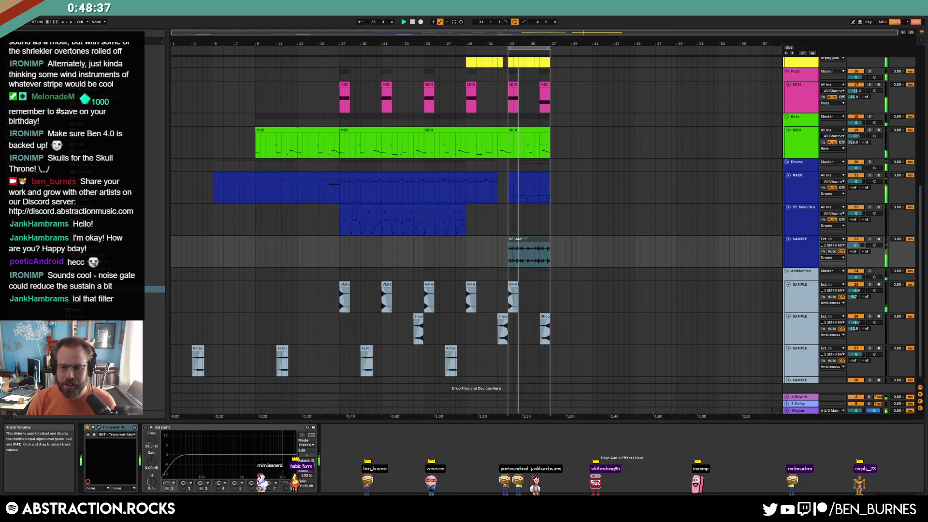
Delete the old take at bar 41 on the SM7B track and arm that track for recording
{"action": "scroll", "coordinate": [648, 244], "scroll_direction": "up", "scroll_amount": 8}
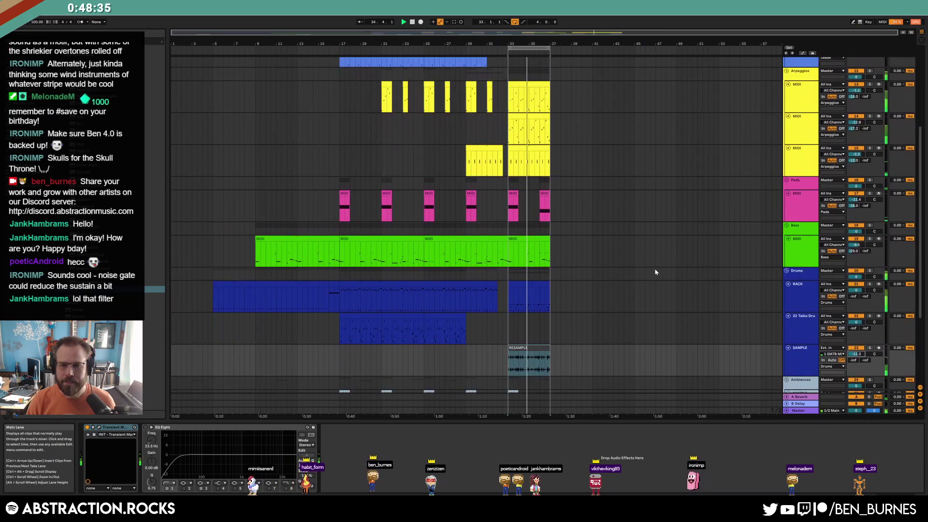
{"action": "scroll", "coordinate": [648, 274], "scroll_direction": "up", "scroll_amount": 3}
{"action": "left_click", "coordinate": [648, 108]}
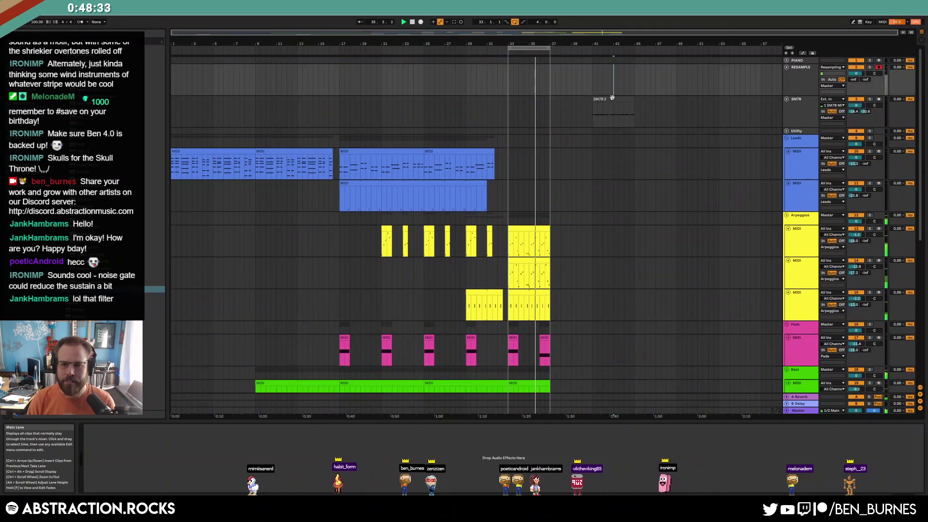
{"action": "left_click", "coordinate": [879, 99]}
{"action": "key", "text": "Delete"}
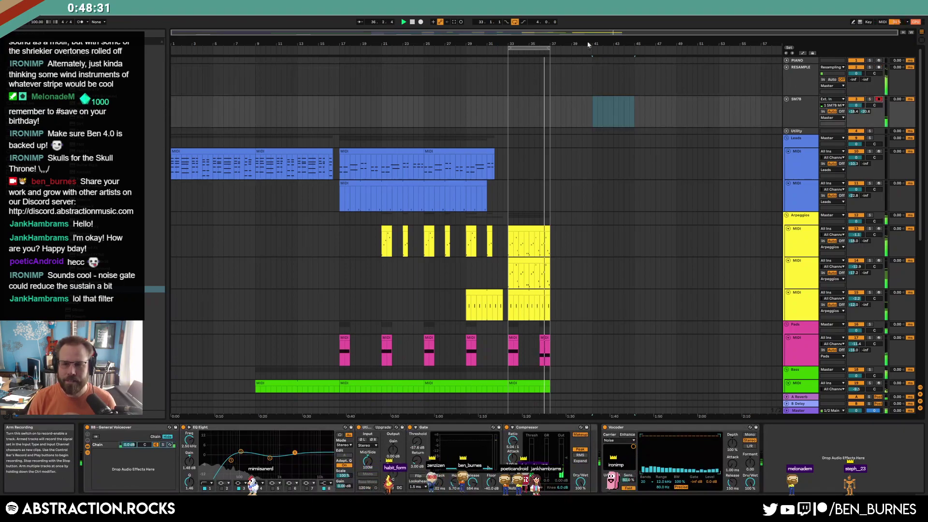
{"action": "left_click", "coordinate": [422, 21]}
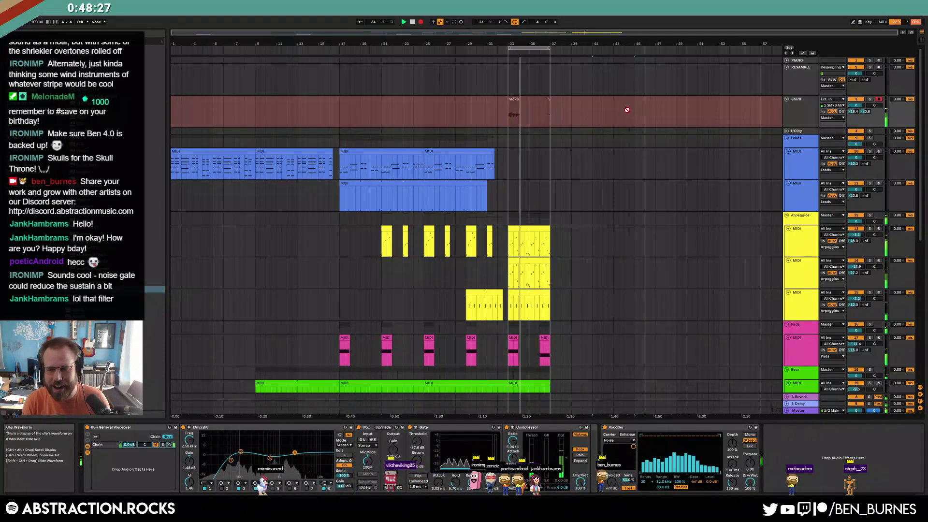
{"action": "key", "text": "space"}
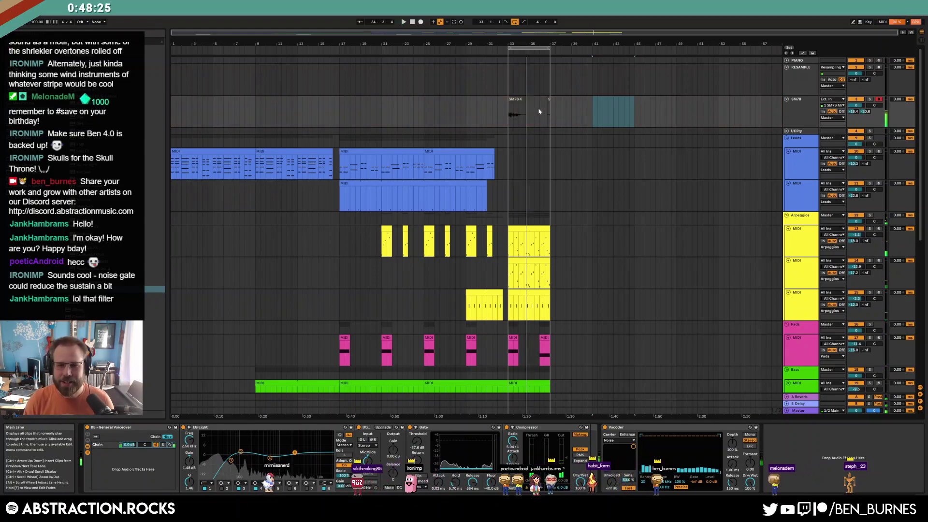
{"action": "key", "text": "ctrl+z"}
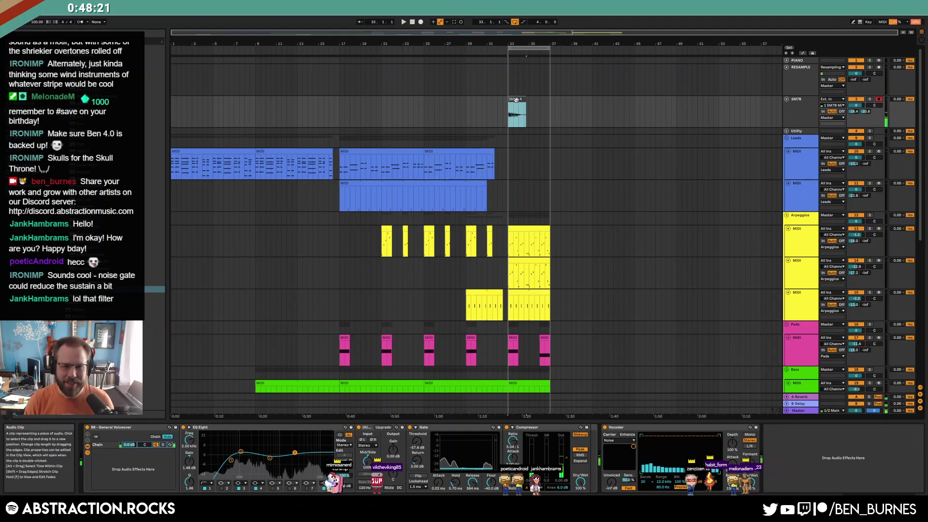
Record a new microphone take on the SM7B track from just before bar 33 to near the end of the loop
{"action": "left_click", "coordinate": [497, 109]}
{"action": "key", "text": "F9"}
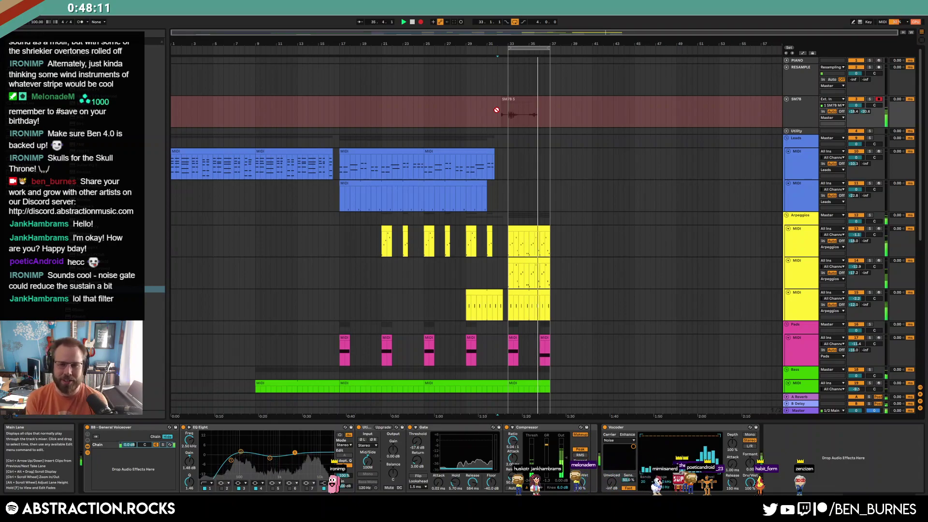
{"action": "left_click", "coordinate": [421, 22]}
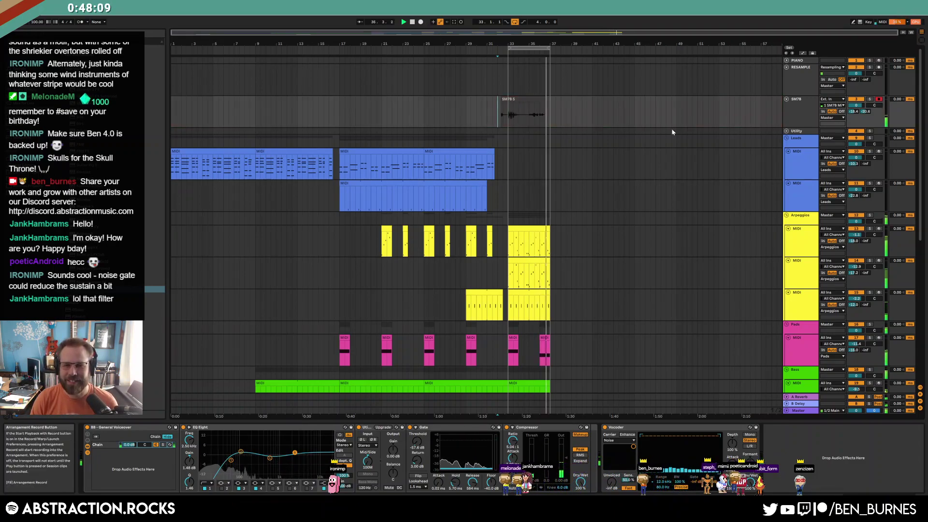
Trim the new SM7B take to start at bar 33 and lower the SM7B track's volume
{"action": "left_click", "coordinate": [508, 100]}
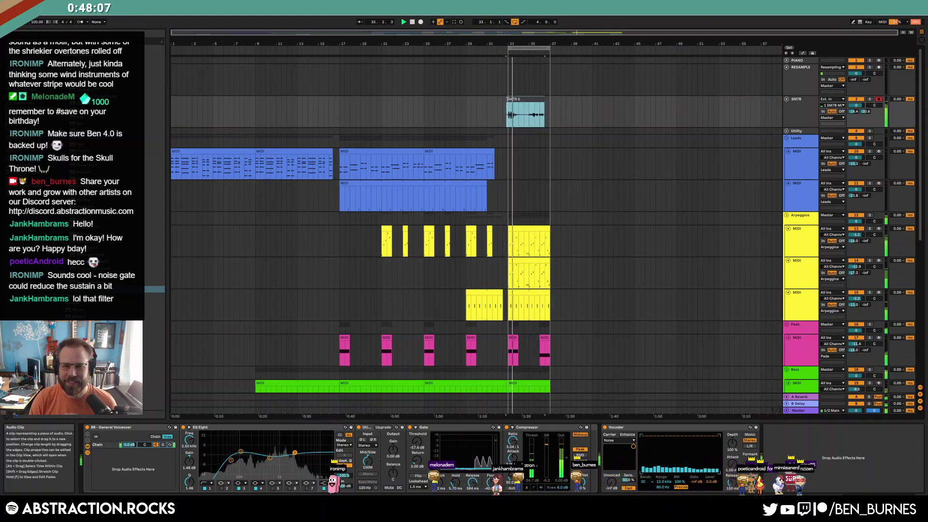
{"action": "left_click_drag", "start_coordinate": [856, 105], "coordinate": [856, 108]}
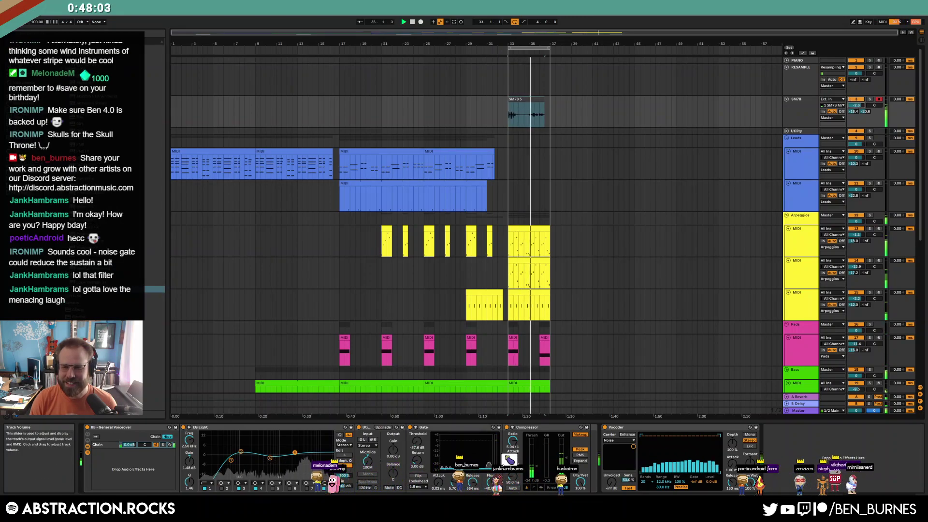
{"action": "left_click_drag", "start_coordinate": [856, 104], "coordinate": [855, 110]}
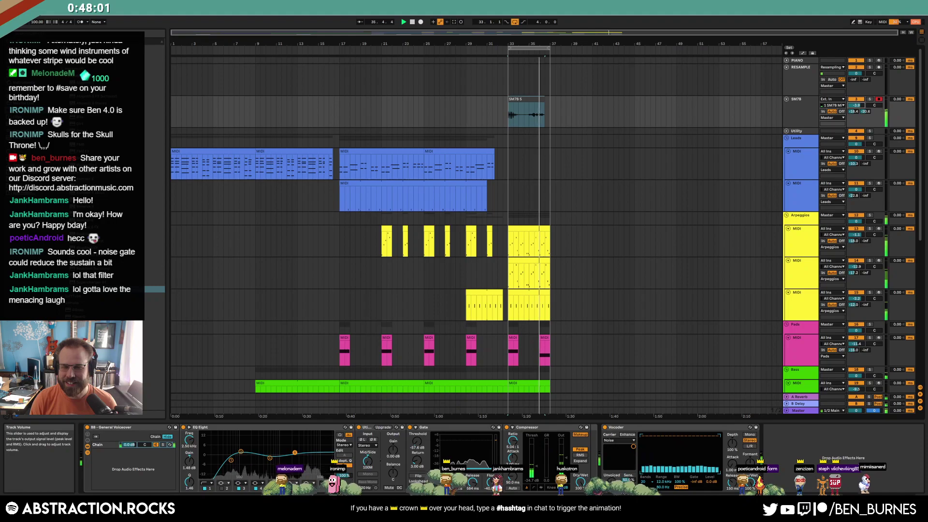
{"action": "left_click_drag", "start_coordinate": [543, 100], "coordinate": [548, 100]}
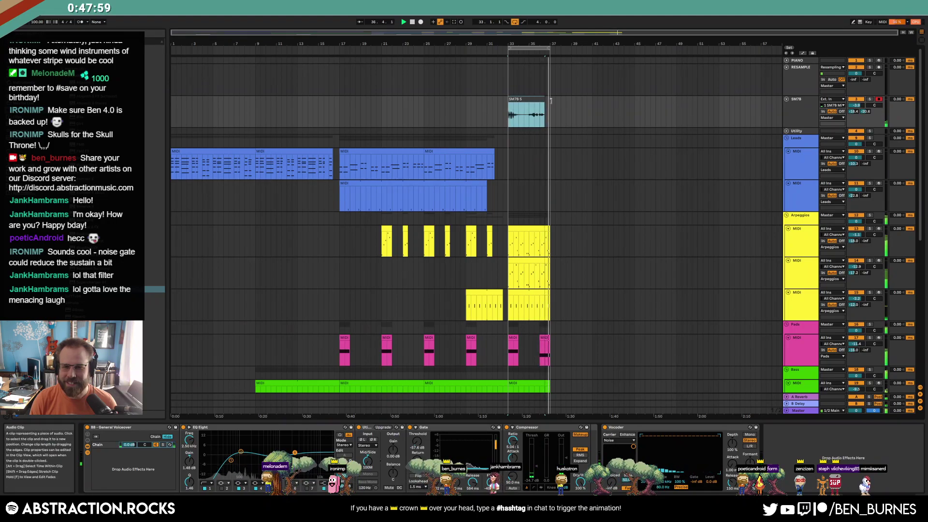
Duplicate the clips of bars 33 to 37 on the Arpeggios tracks and everything below, and extend the loop to bar 41
{"action": "left_click", "coordinate": [518, 240]}
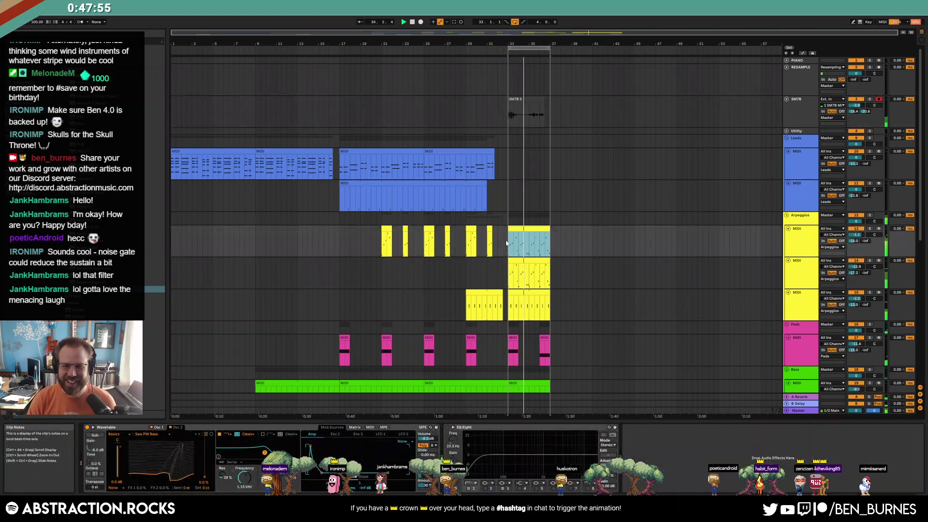
{"action": "left_click_drag", "start_coordinate": [506, 243], "coordinate": [512, 411]}
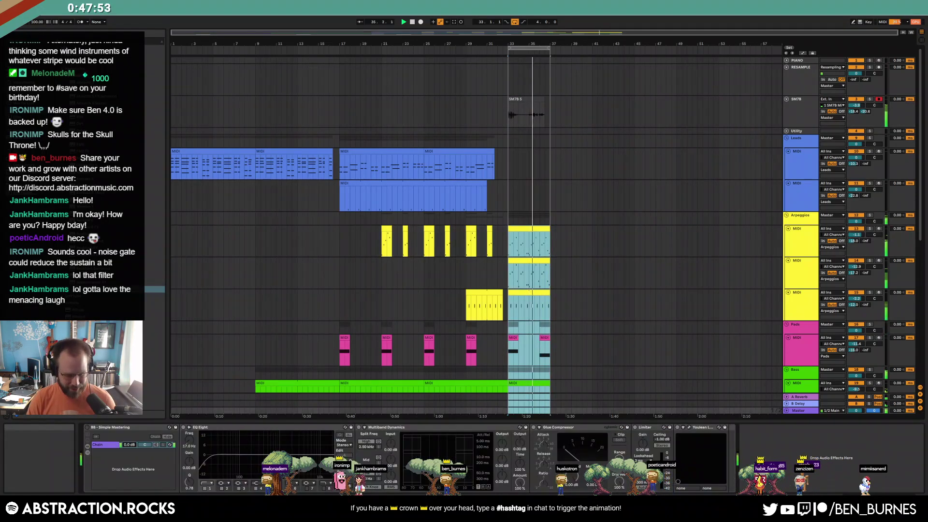
{"action": "key", "text": "super+d"}
{"action": "left_click_drag", "start_coordinate": [549, 48], "coordinate": [594, 57]}
Disarm the SM7B track and listen to the extended section
{"action": "left_click", "coordinate": [877, 99]}
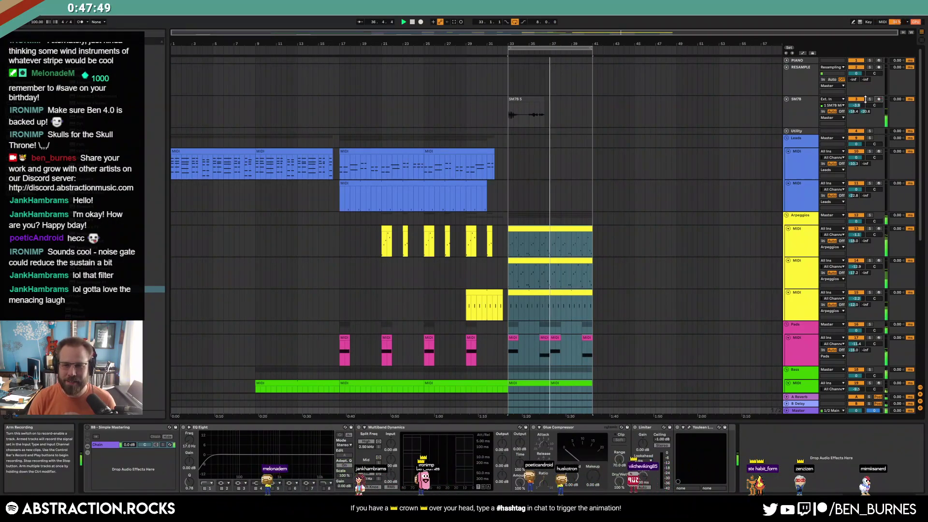
{"action": "left_click", "coordinate": [554, 115]}
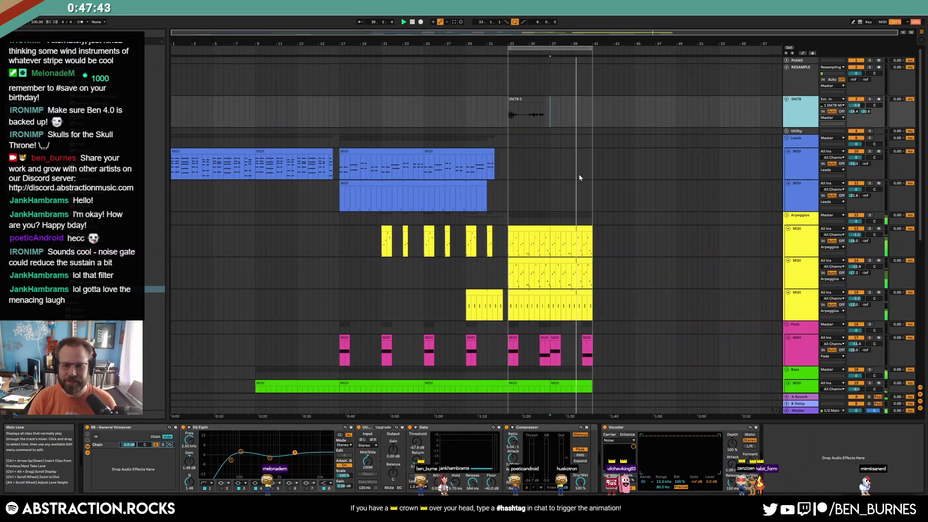
Copy the first Taiko clip from bar 17 to bar 33 on the same track and open the copy for note editing
{"action": "scroll", "coordinate": [596, 198], "scroll_direction": "down", "scroll_amount": 5}
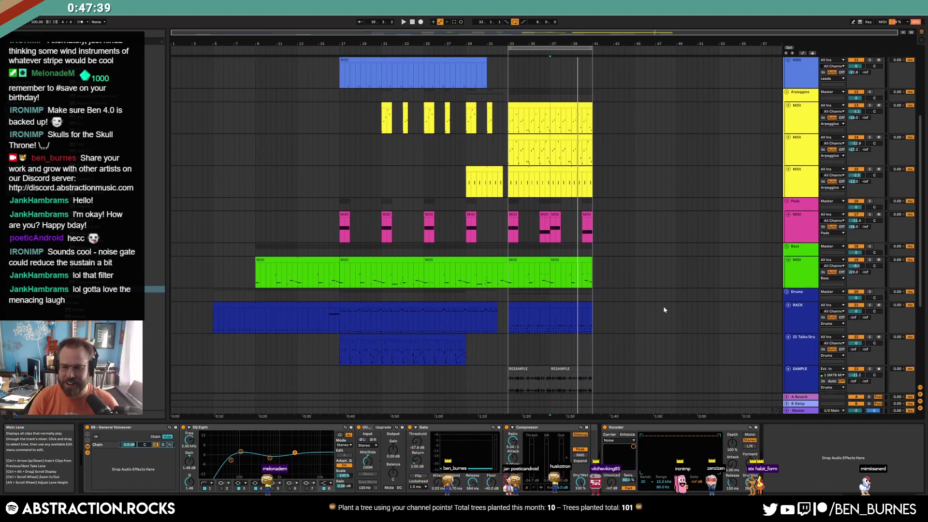
{"action": "scroll", "coordinate": [615, 290], "scroll_direction": "down", "scroll_amount": 1}
{"action": "left_click", "coordinate": [352, 315]}
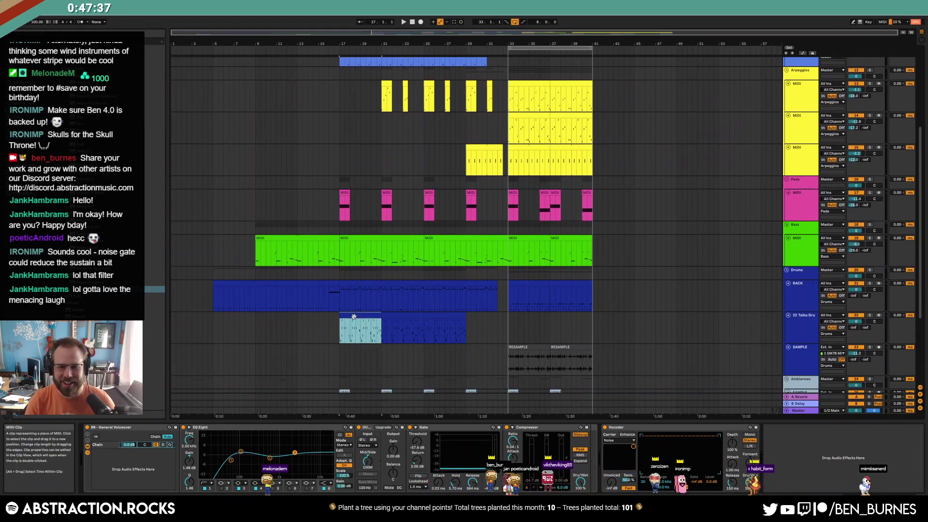
{"action": "key", "text": "ctrl+c"}
{"action": "left_click", "coordinate": [511, 322]}
{"action": "key", "text": "ctrl+v"}
{"action": "double_click", "coordinate": [512, 323]}
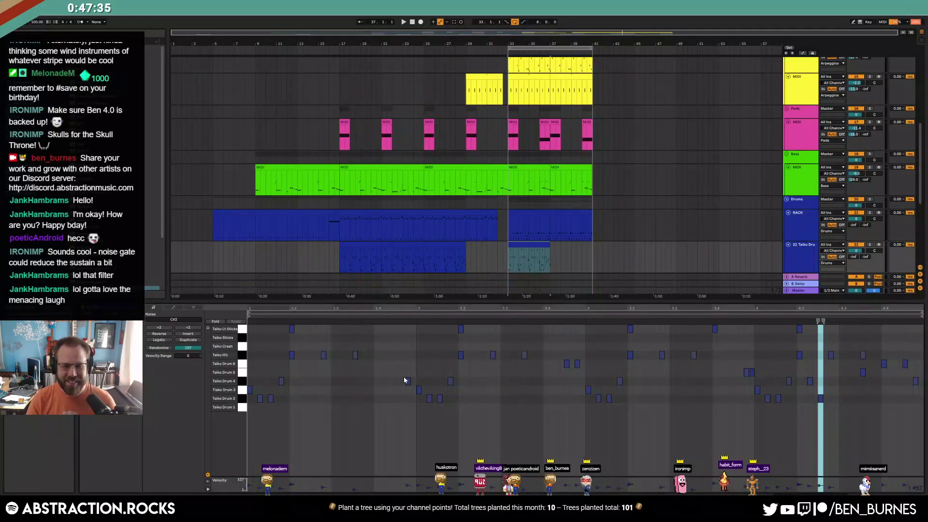
Try rearranging the Taiko Hit notes in the first two beats of the copied clip and play the result
{"action": "left_click_drag", "start_coordinate": [292, 355], "coordinate": [249, 358]}
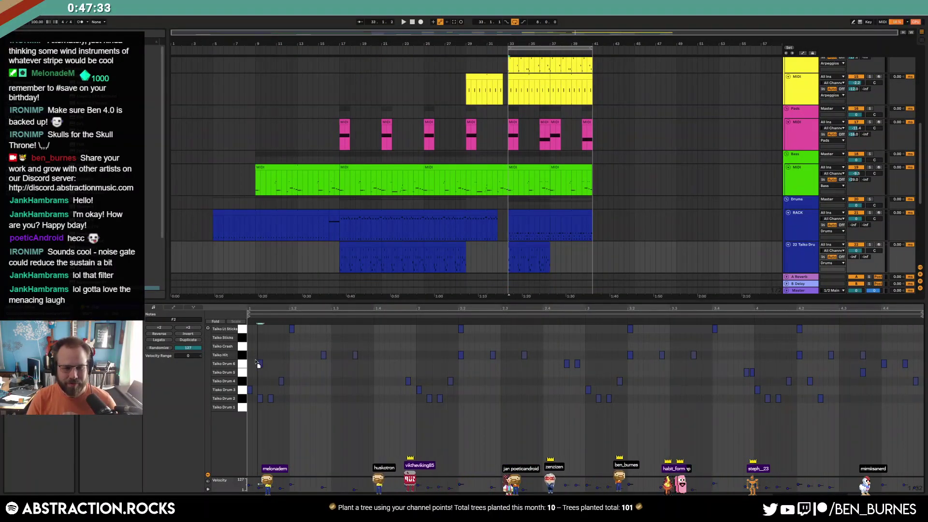
{"action": "double_click", "coordinate": [291, 355]}
{"action": "double_click", "coordinate": [260, 355]}
{"action": "left_click_drag", "start_coordinate": [292, 355], "coordinate": [307, 355]}
{"action": "key", "text": "space"}
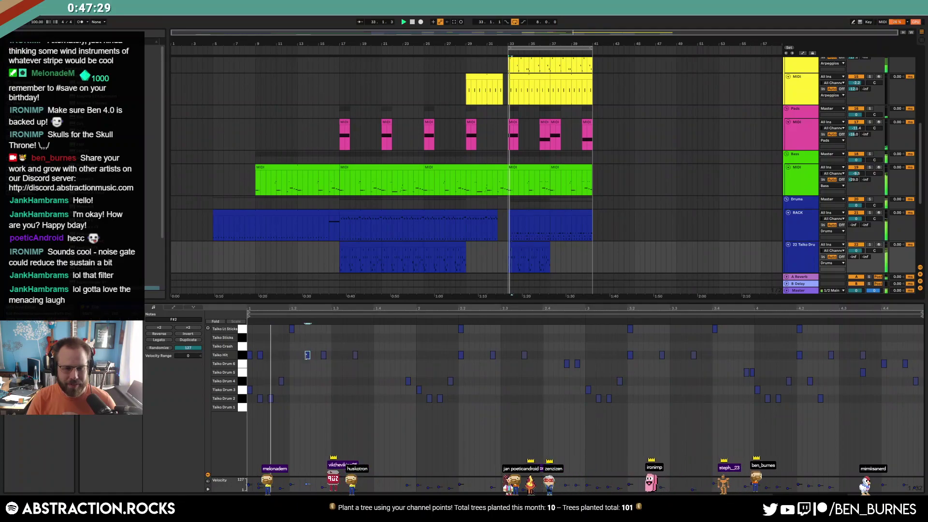
Stop playback and delete all notes from the Taiko clip at bar 33
{"action": "left_click", "coordinate": [250, 330]}
{"action": "key", "text": "space"}
{"action": "key", "text": "ctrl+a"}
{"action": "key", "text": "Delete"}
Turn on note preview in the Taiko clip and audition the Taiko Crash and Taiko Hit sounds
{"action": "left_click", "coordinate": [208, 329]}
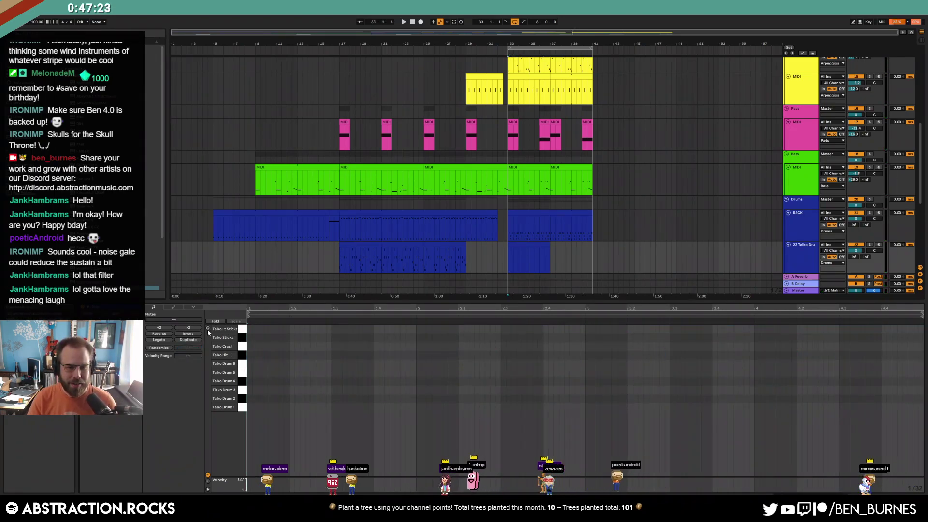
{"action": "left_click", "coordinate": [243, 349]}
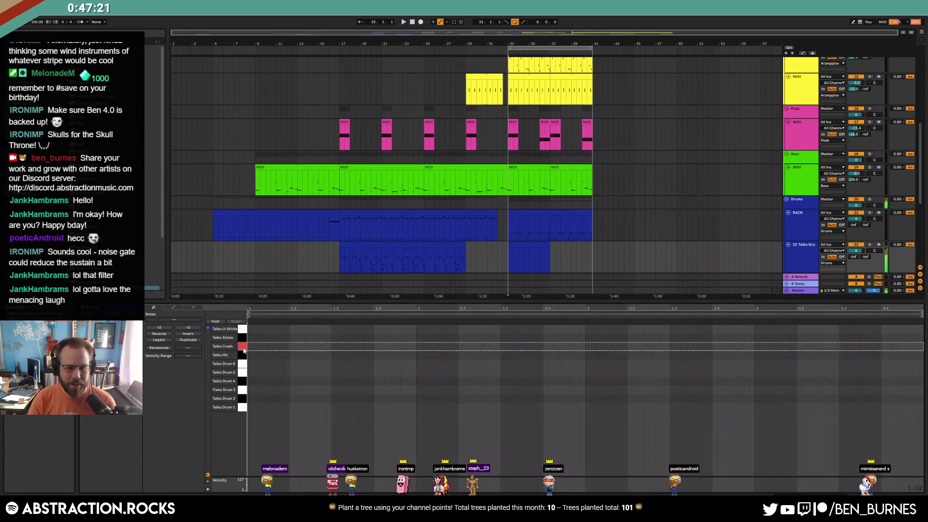
{"action": "left_click", "coordinate": [245, 357]}
Enter Taiko Hit notes on beat 1, the sixteenth after it and beat 2 of the clip, and play them
{"action": "double_click", "coordinate": [250, 356]}
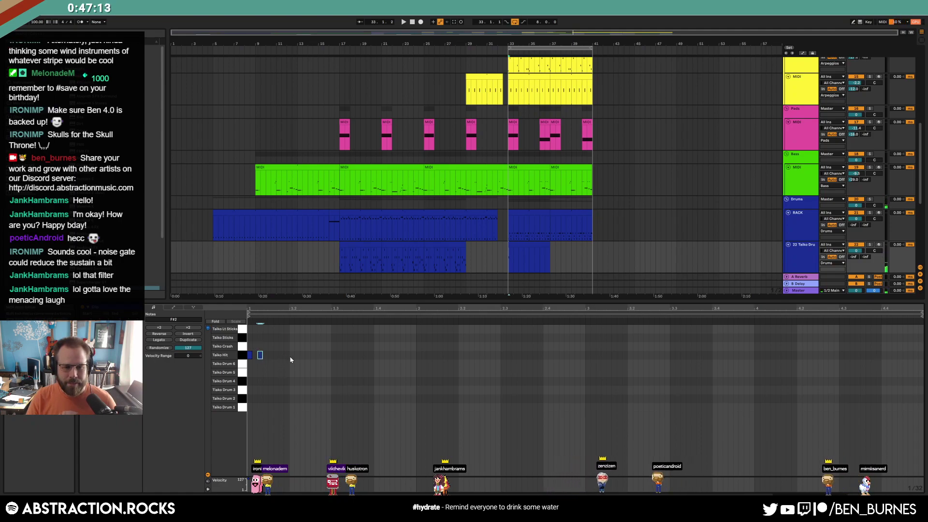
{"action": "key", "text": "space"}
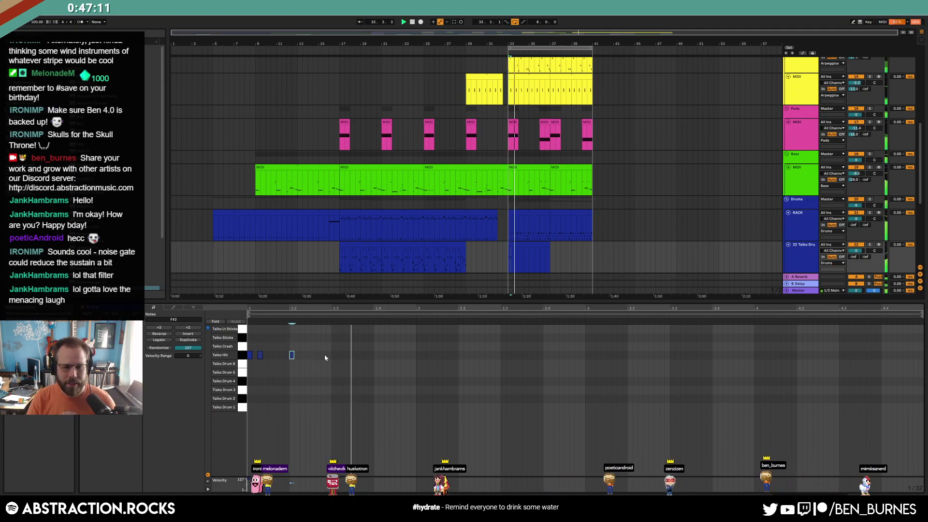
{"action": "key", "text": "space"}
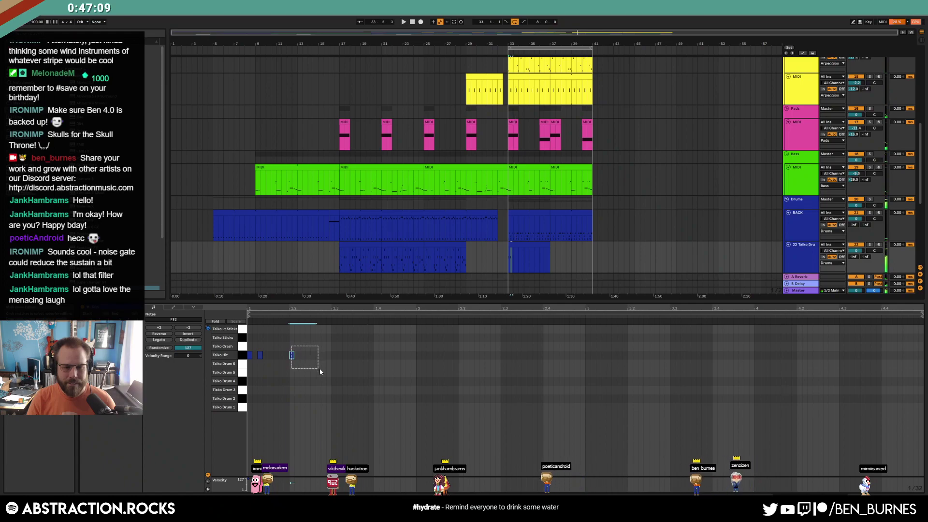
Continue the Taiko Hit pattern after beat 2 with three more notes spaced three sixteenths apart, and play it back
{"action": "double_click", "coordinate": [323, 355]}
{"action": "key", "text": "ctrl+d"}
{"action": "key", "text": "ctrl+d"}
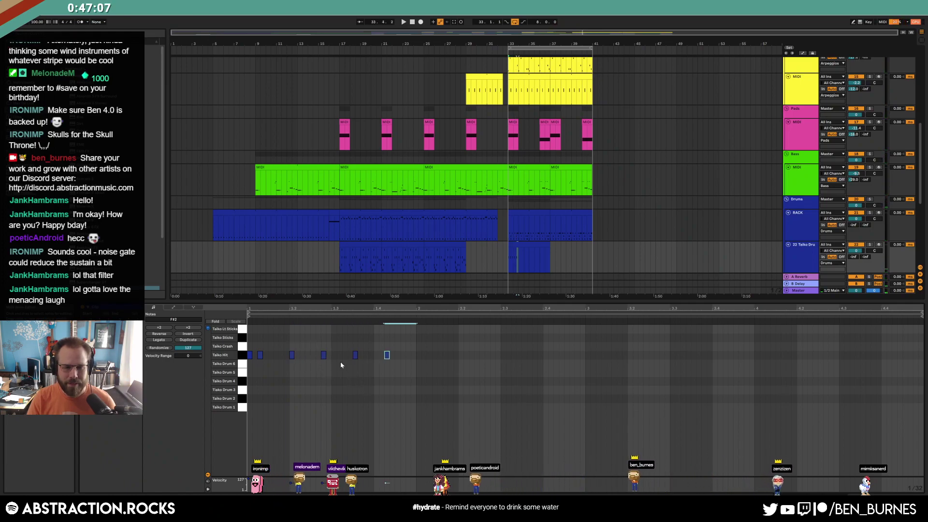
{"action": "left_click", "coordinate": [315, 338]}
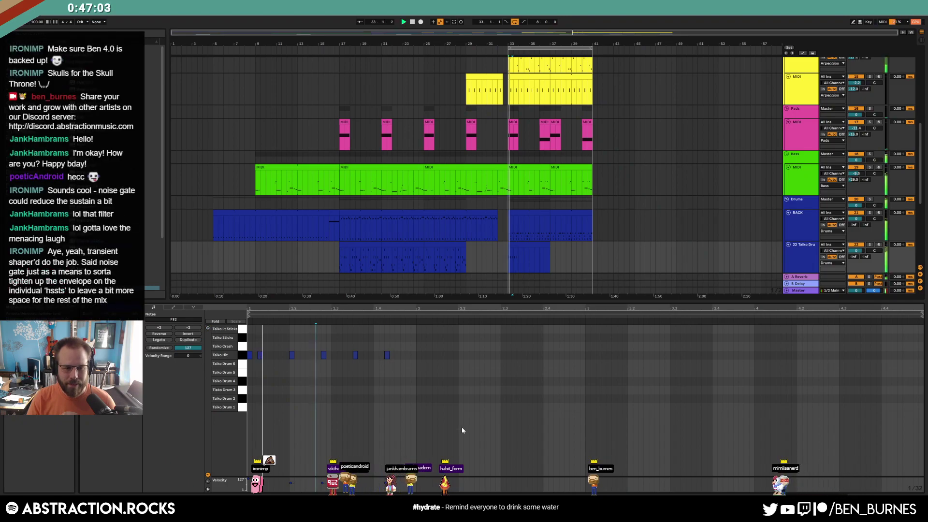
{"action": "key", "text": "space"}
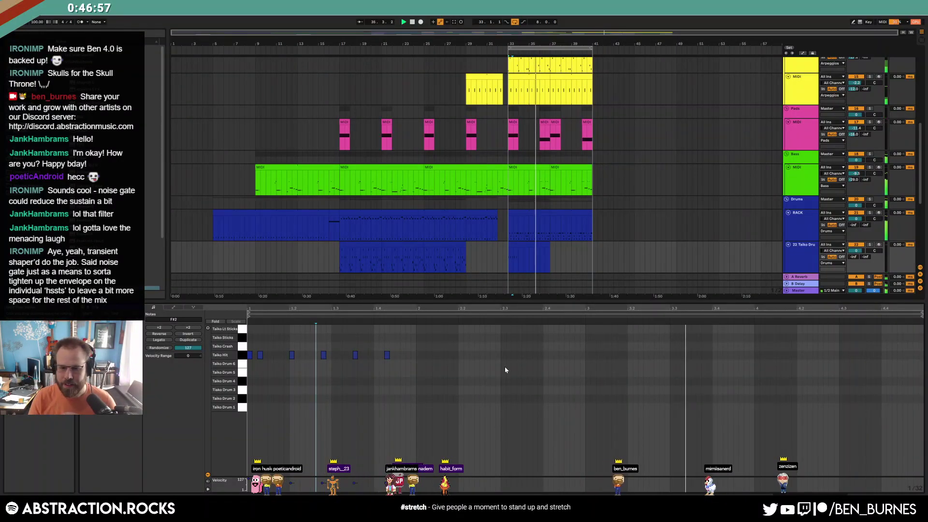
Deactivate the SM7B take at bar 33
{"action": "scroll", "coordinate": [650, 124], "scroll_direction": "up", "scroll_amount": 5}
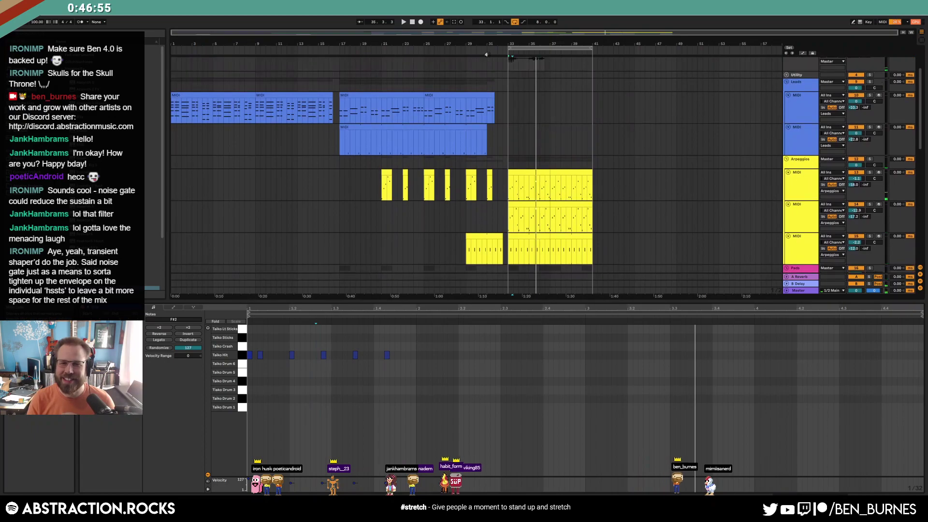
{"action": "scroll", "coordinate": [518, 91], "scroll_direction": "up", "scroll_amount": 2}
{"action": "left_click", "coordinate": [518, 91]}
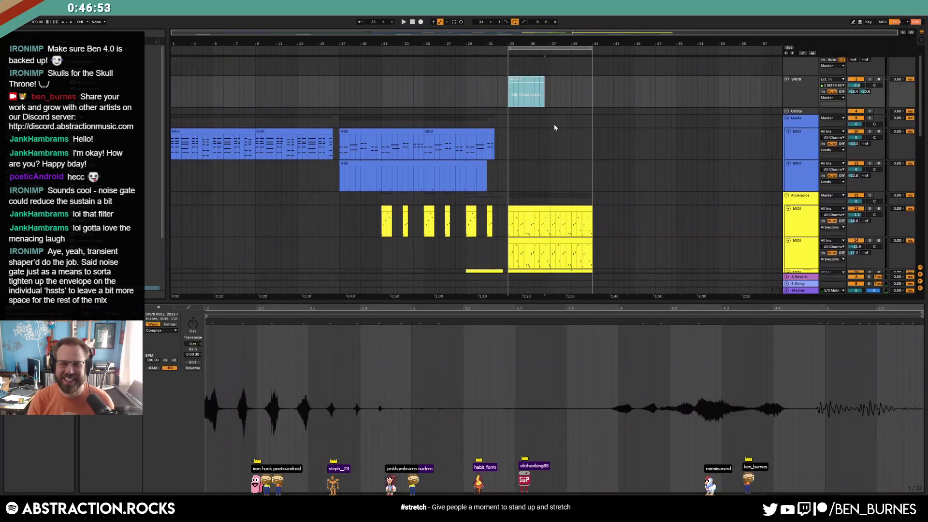
{"action": "scroll", "coordinate": [535, 206], "scroll_direction": "down", "scroll_amount": 4}
{"action": "scroll", "coordinate": [534, 207], "scroll_direction": "down", "scroll_amount": 5}
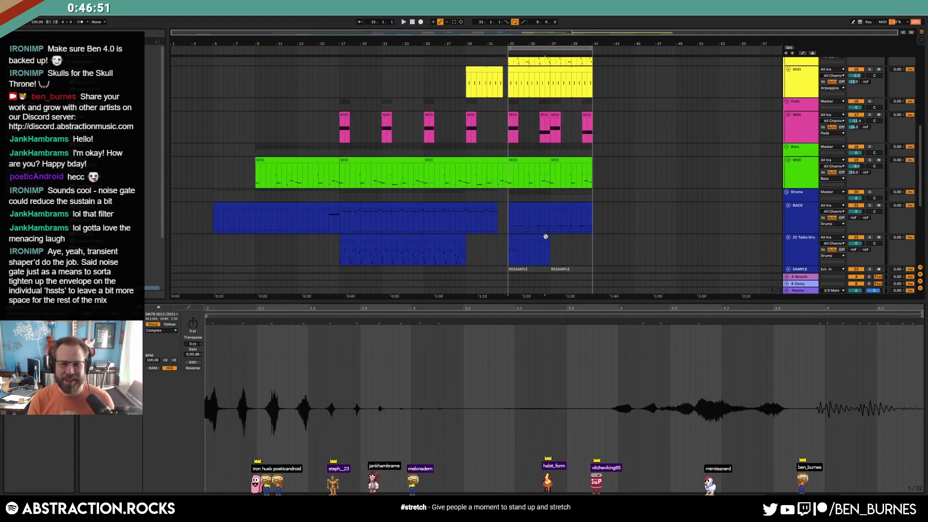
Duplicate the Taiko Hit pattern into the clip's second bar, play it, and delete the copy's first note
{"action": "left_click", "coordinate": [544, 236]}
{"action": "left_click_drag", "start_coordinate": [417, 344], "coordinate": [246, 375]}
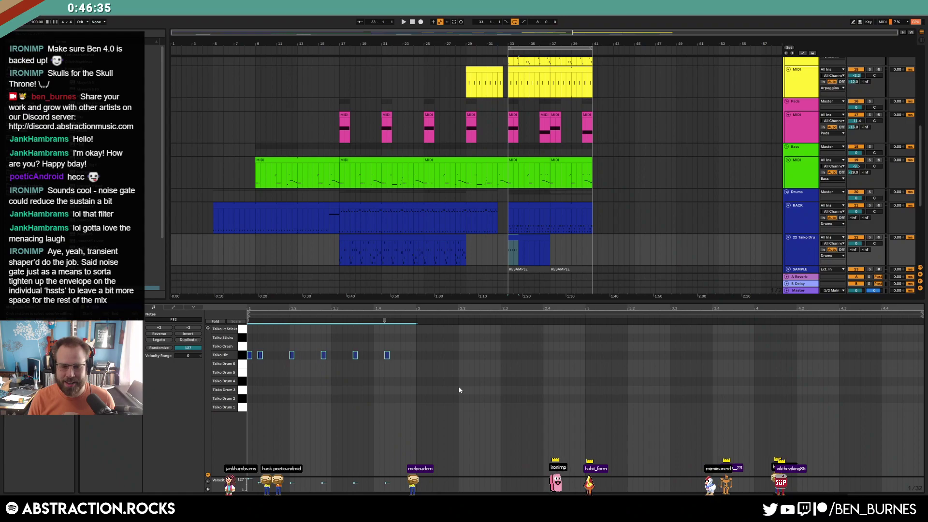
{"action": "key", "text": "ctrl+d"}
{"action": "key", "text": "space"}
{"action": "key", "text": "space"}
{"action": "double_click", "coordinate": [418, 356]}
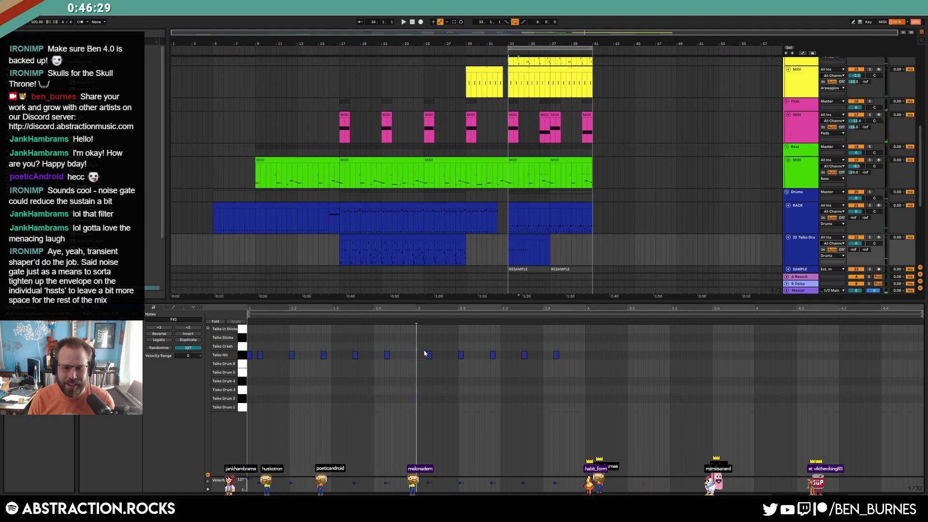
Move the five copied notes in the clip's second bar from Taiko Hit up to Taiko Sticks
{"action": "left_click_drag", "start_coordinate": [422, 340], "coordinate": [442, 368]}
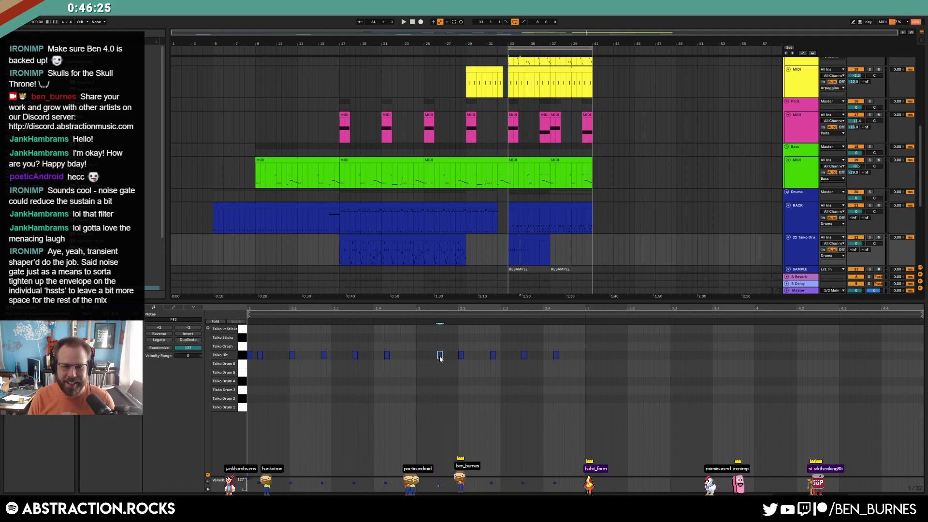
{"action": "key", "text": "Left"}
{"action": "key", "text": "Up"}
{"action": "key", "text": "Up"}
{"action": "left_click_drag", "start_coordinate": [440, 358], "coordinate": [575, 373]}
{"action": "key", "text": "Up"}
{"action": "key", "text": "Up"}
{"action": "left_click", "coordinate": [445, 348]}
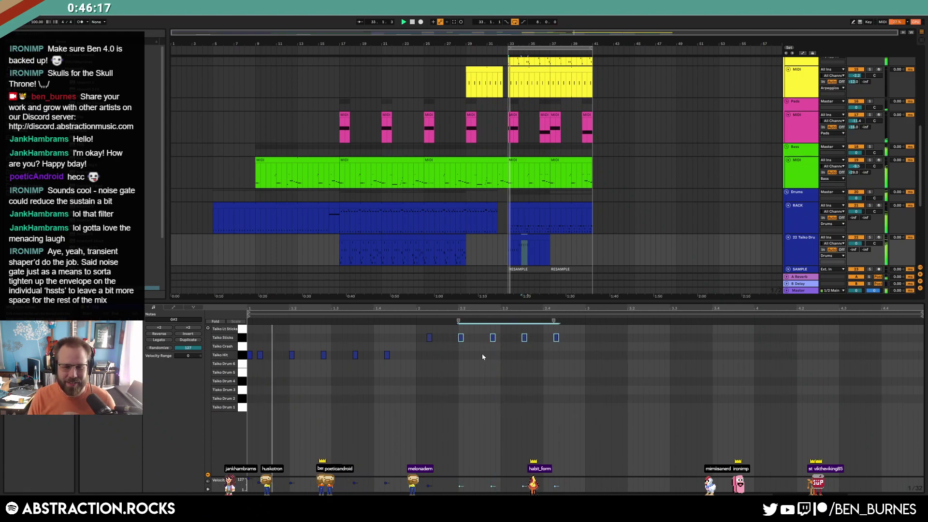
Remove the second bar's fifth Taiko Sticks note and duplicate the two-bar pattern into bars 3 and 4 of the clip
{"action": "key", "text": "ctrl+a"}
{"action": "key", "text": "ctrl+d"}
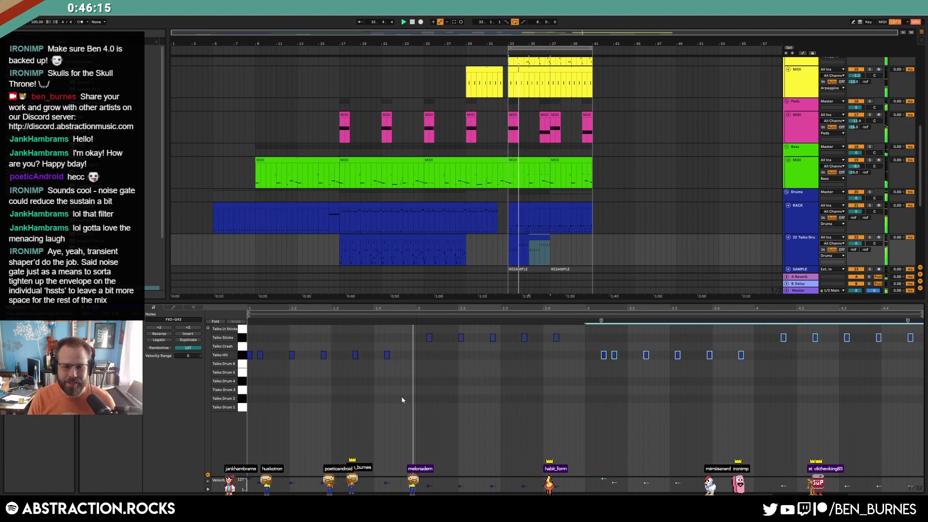
{"action": "left_click", "coordinate": [543, 348]}
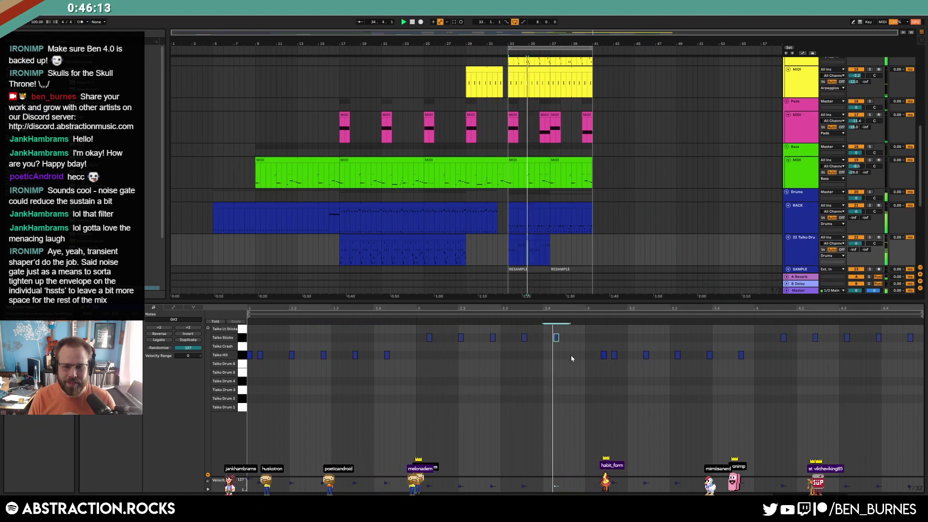
{"action": "key", "text": "ctrl+z"}
{"action": "key", "text": "ctrl+z"}
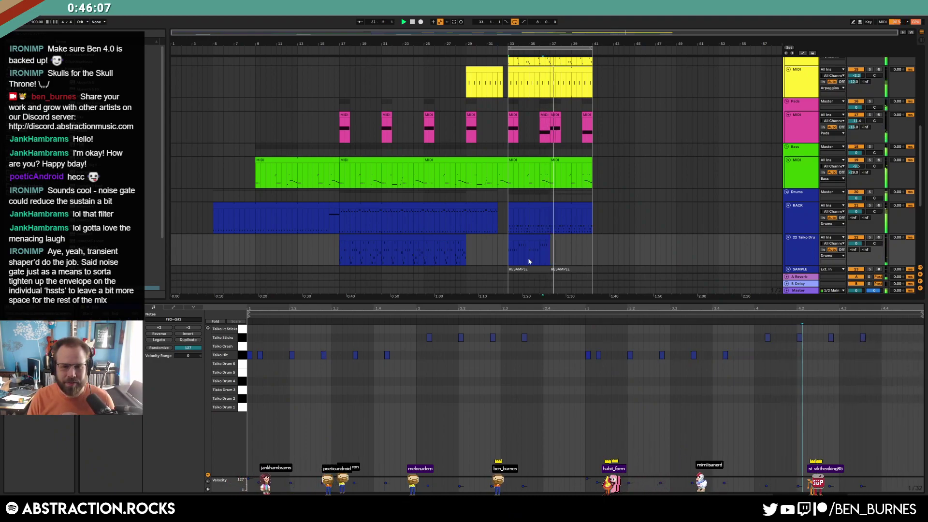
Extend the Taiko clip to bar 41 with its four-bar pattern looped, and play it
{"action": "left_click", "coordinate": [548, 236]}
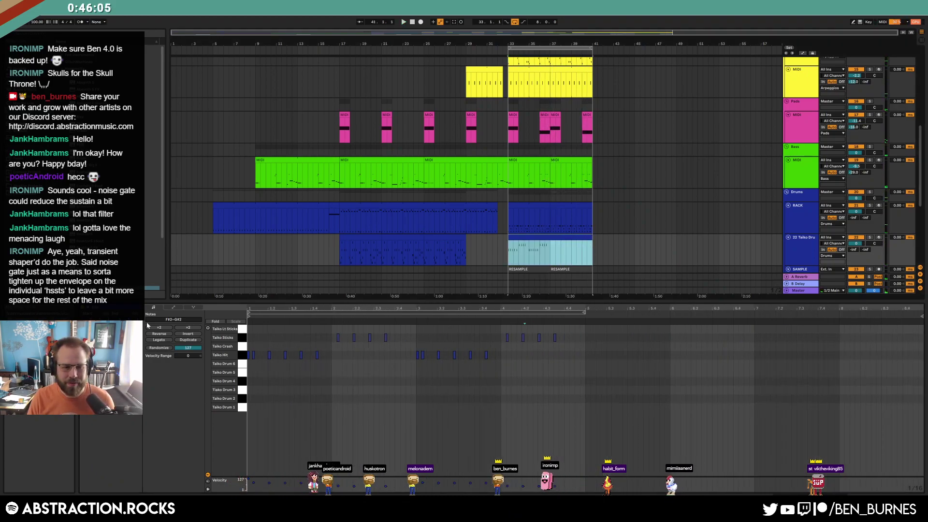
{"action": "left_click", "coordinate": [300, 361]}
{"action": "key", "text": "space"}
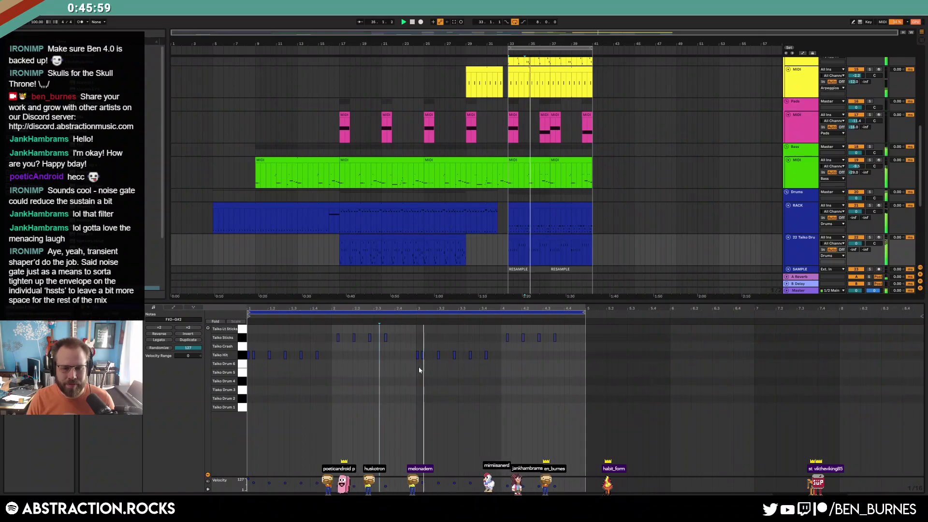
Move the fourth bar's Taiko Sticks notes down to Taiko Drum 5, trying Taiko Drum 3 and 4 on the way, and play them back
{"action": "left_click_drag", "start_coordinate": [495, 337], "coordinate": [559, 342]}
{"action": "key", "text": "Down"}
{"action": "key", "text": "Down"}
{"action": "key", "text": "Down"}
{"action": "key", "text": "Down"}
{"action": "key", "text": "Down"}
{"action": "key", "text": "Down"}
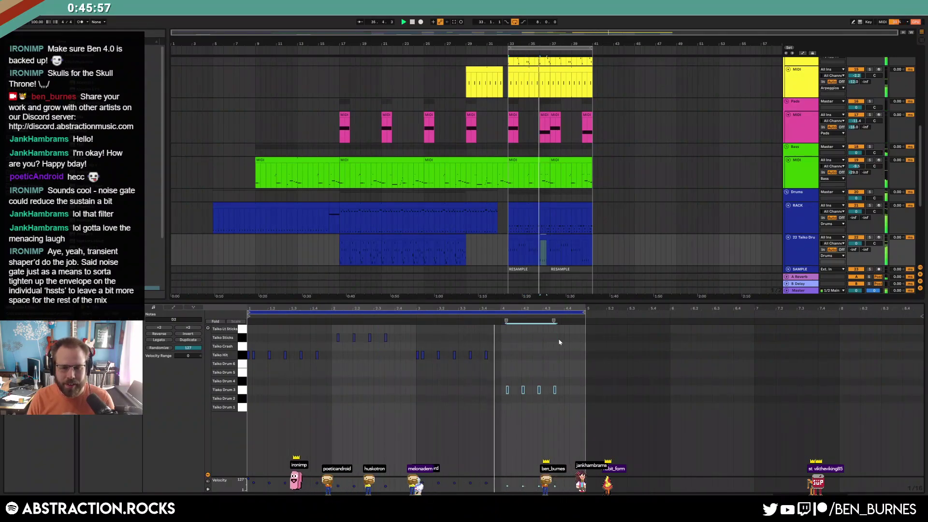
{"action": "key", "text": "Up"}
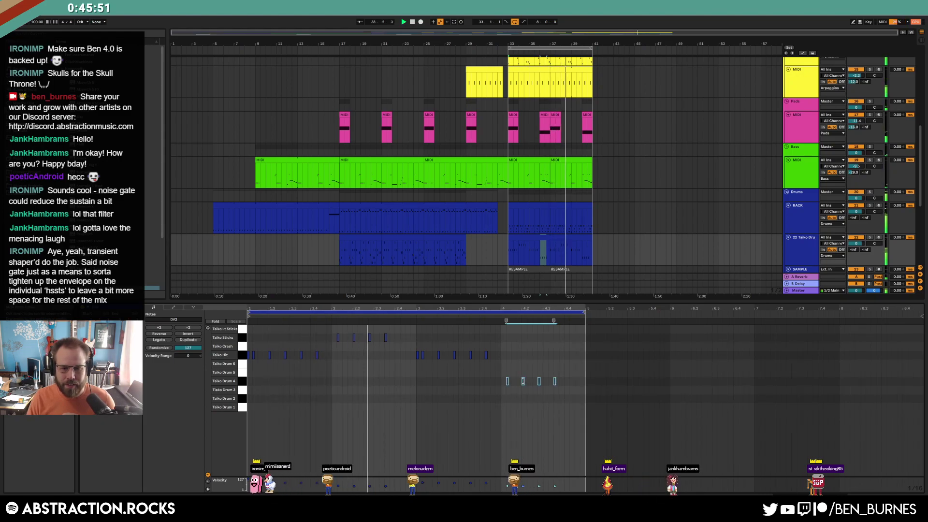
{"action": "scroll", "coordinate": [532, 382], "scroll_direction": "up", "scroll_amount": 2}
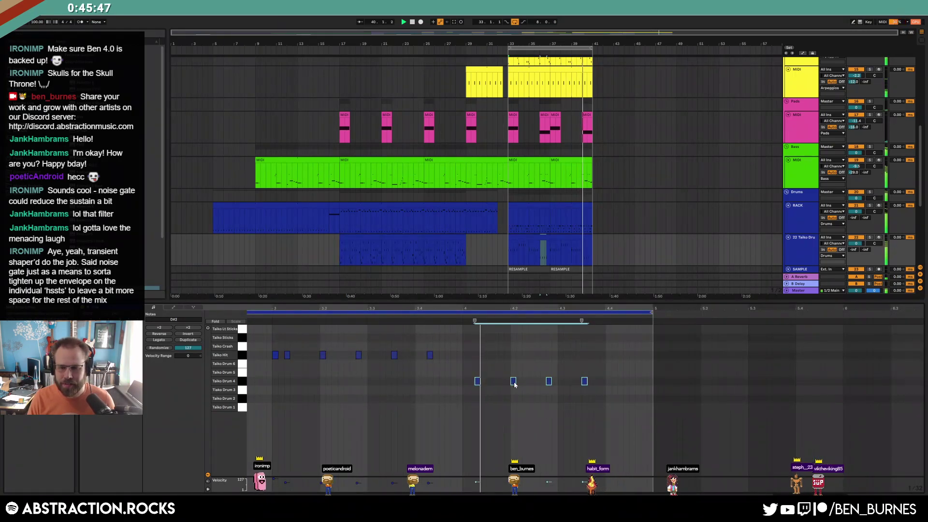
{"action": "key", "text": "Up"}
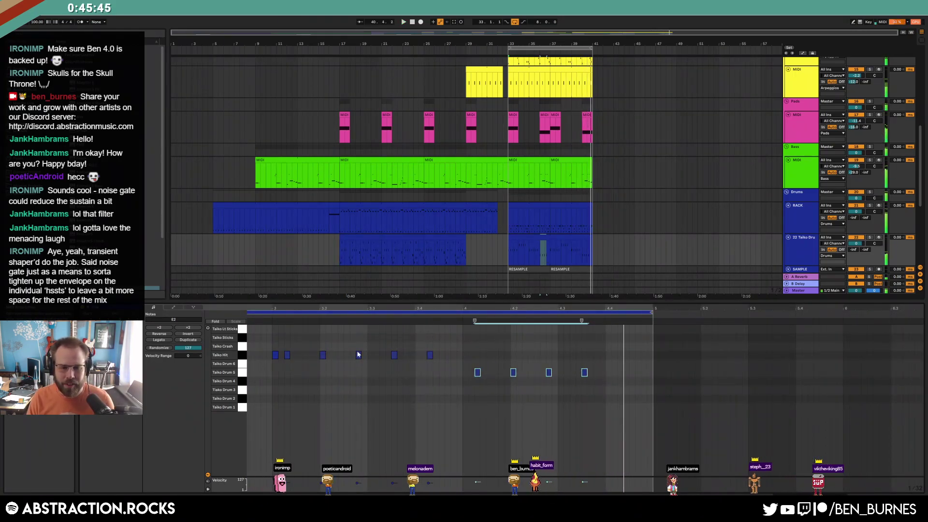
{"action": "left_click", "coordinate": [242, 372]}
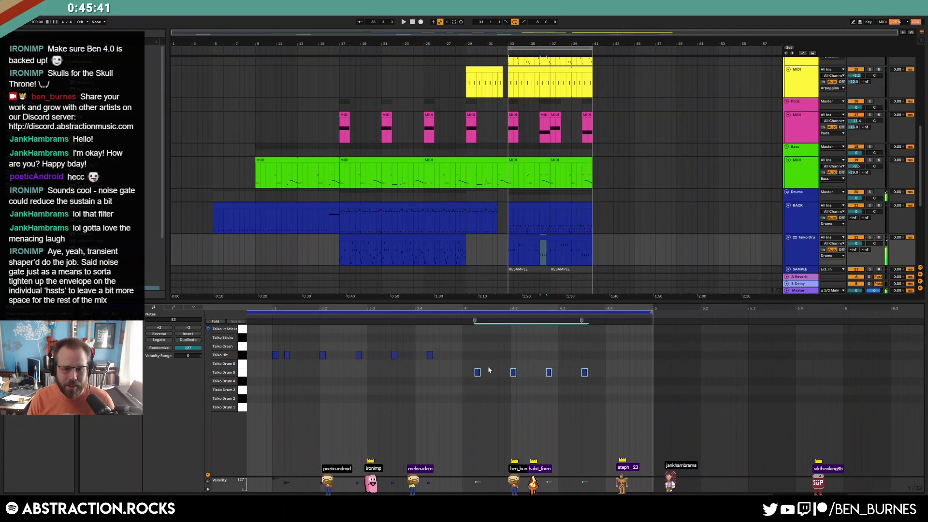
{"action": "left_click", "coordinate": [458, 315]}
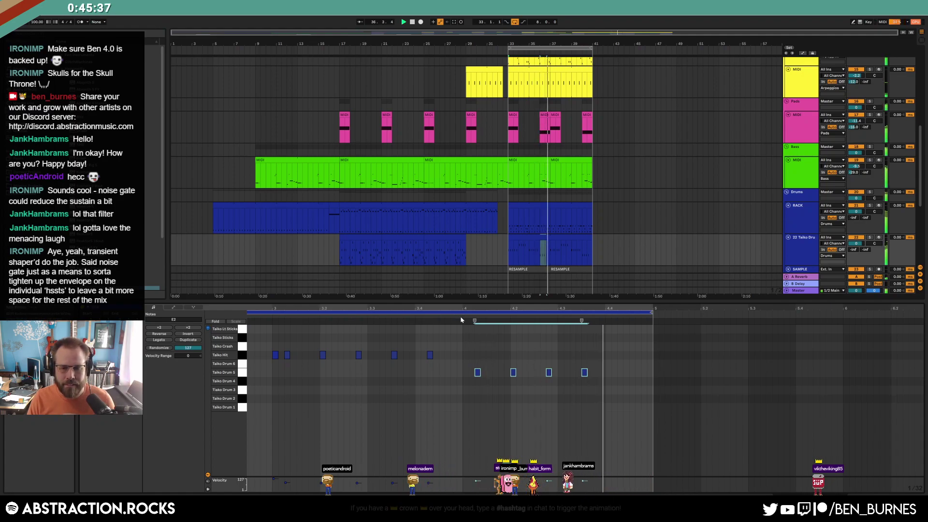
Arm the first Leads MIDI track and start recording a take from bar 33
{"action": "key", "text": "shift+Tab"}
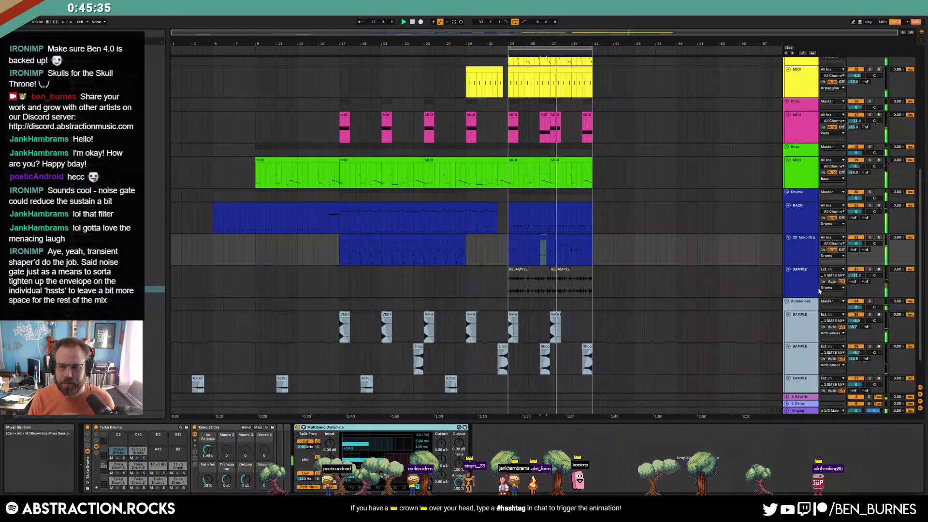
{"action": "scroll", "coordinate": [627, 355], "scroll_direction": "up", "scroll_amount": 3}
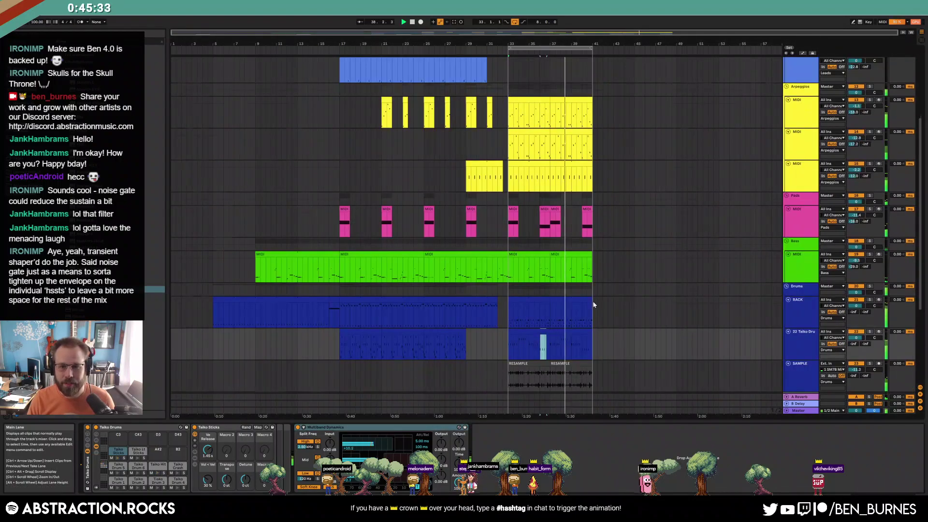
{"action": "scroll", "coordinate": [593, 304], "scroll_direction": "up", "scroll_amount": 3}
{"action": "left_click", "coordinate": [628, 154]}
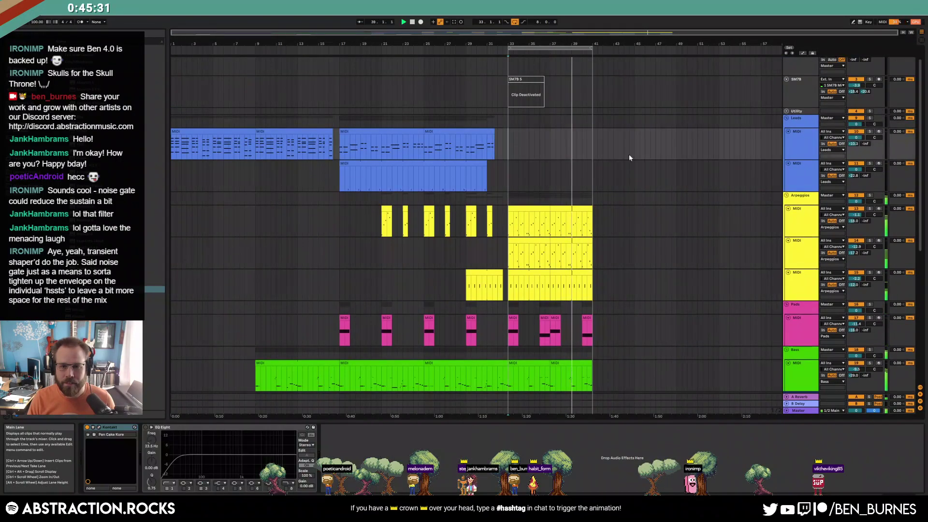
{"action": "left_click", "coordinate": [879, 131]}
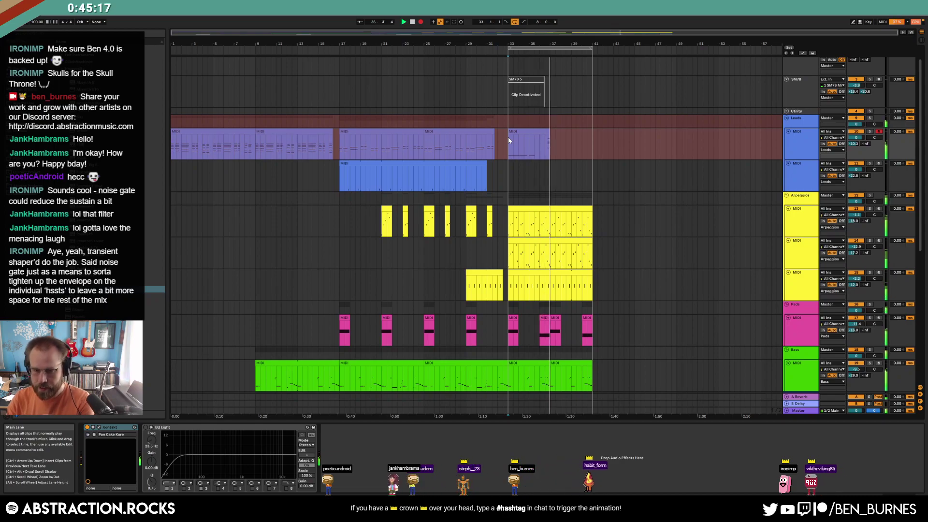
Stop recording, trim the new lead take to bar 37, and delete it
{"action": "key", "text": "space"}
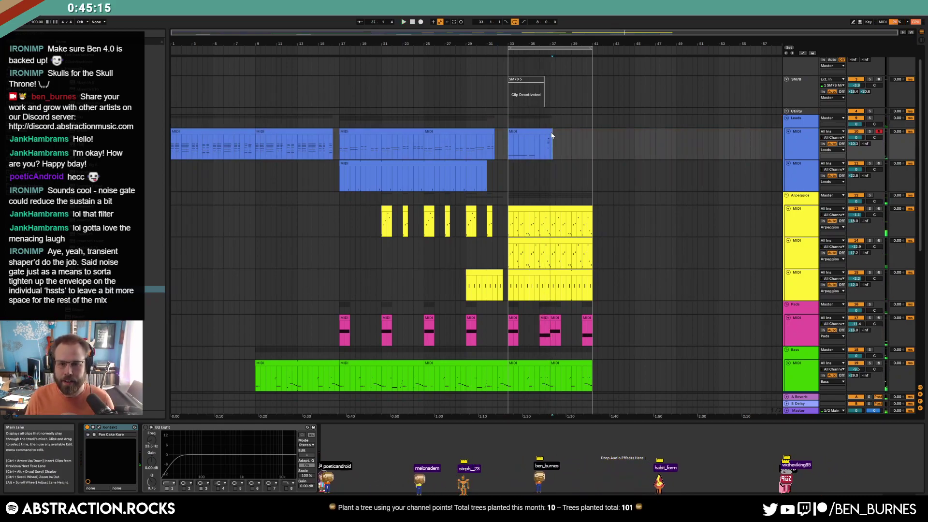
{"action": "left_click", "coordinate": [508, 140]}
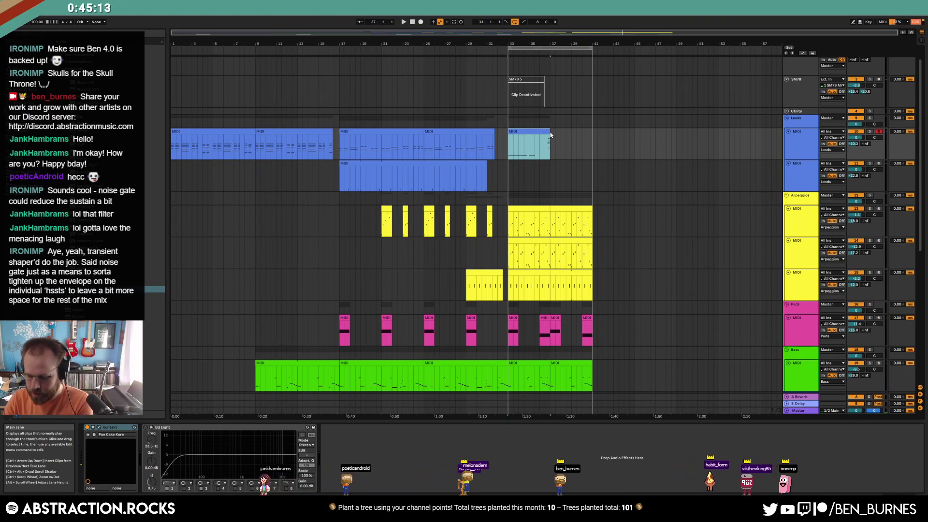
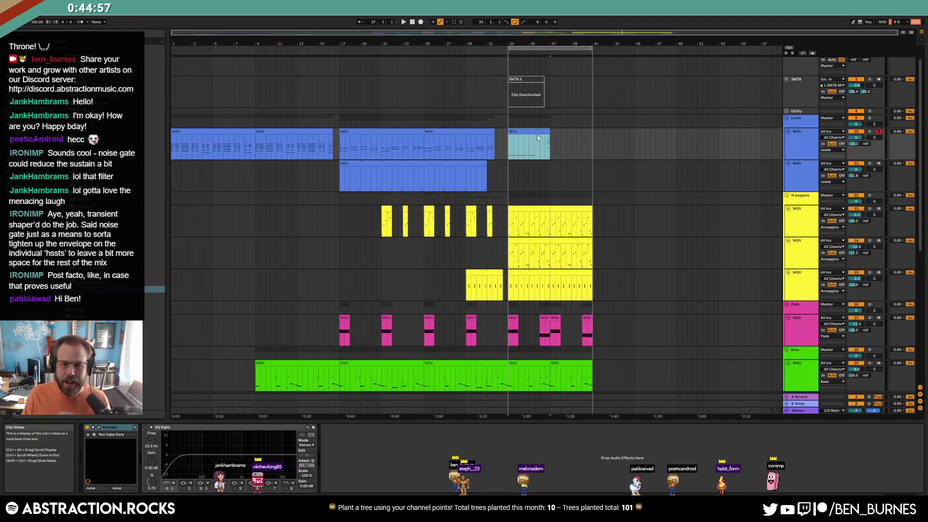
{"action": "key", "text": "Delete"}
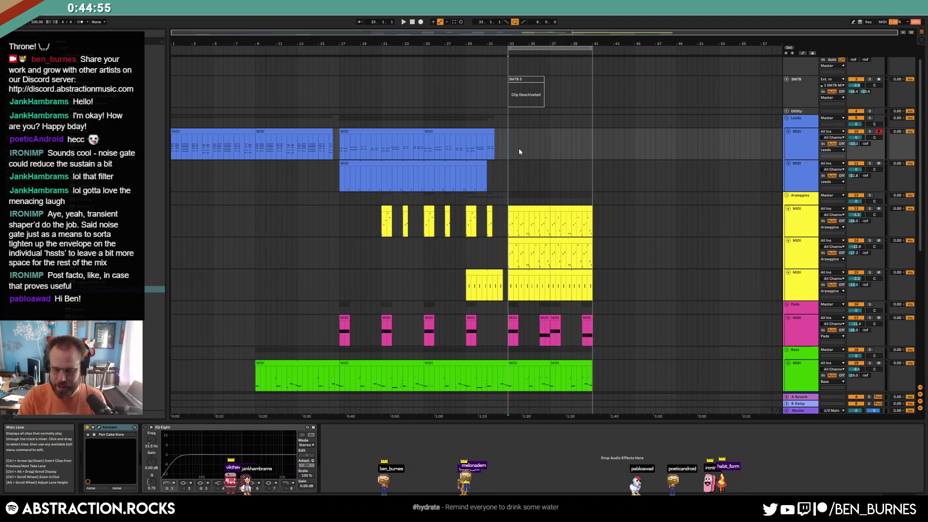
Record a new lead take from bar 33, trim it to bar 37, duplicate it up to bar 41, and play the section
{"action": "key", "text": "F9"}
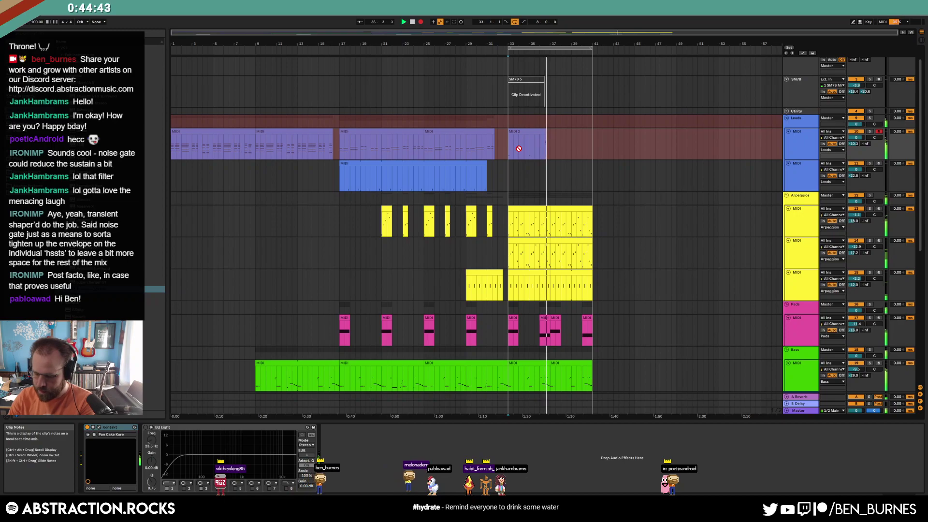
{"action": "key", "text": "space"}
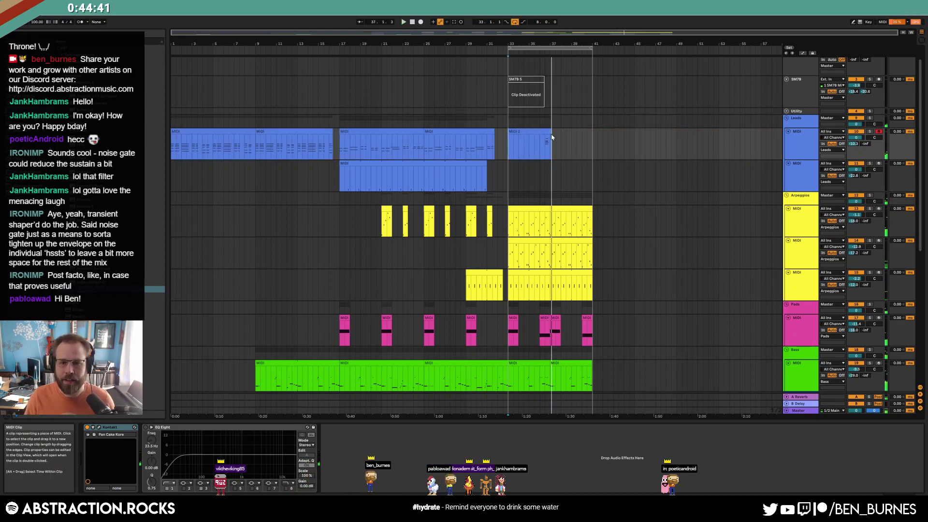
{"action": "left_click", "coordinate": [549, 131]}
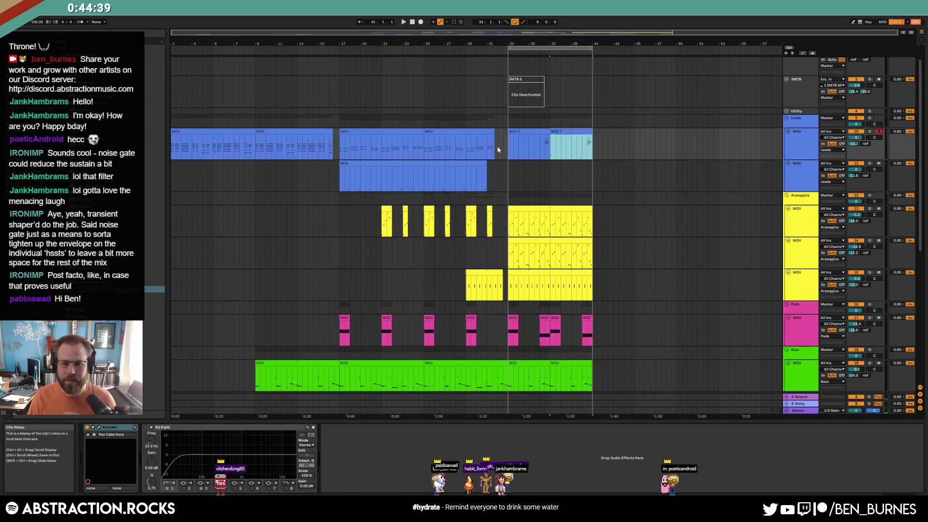
{"action": "left_click", "coordinate": [501, 150]}
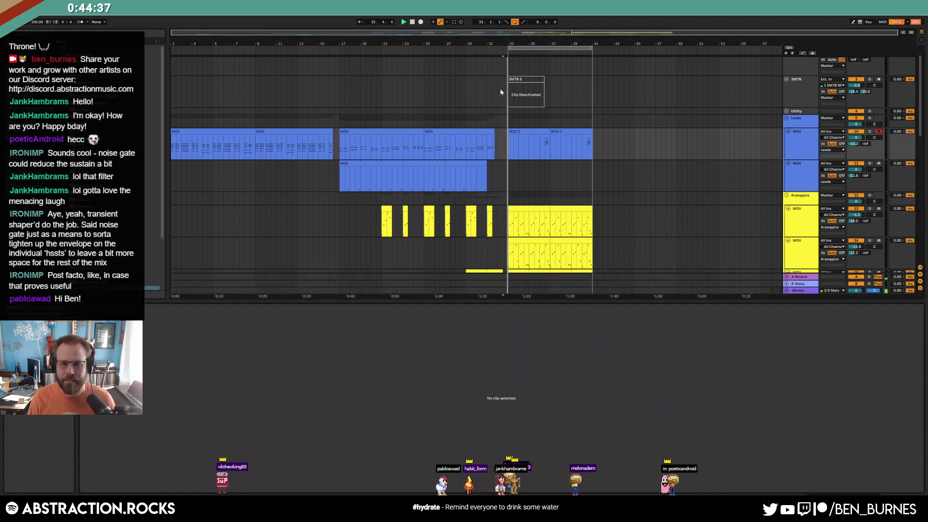
Reactivate the SM7B take at bar 33 and lower the SM7B track's volume during playback
{"action": "left_click", "coordinate": [528, 79]}
{"action": "key", "text": "0"}
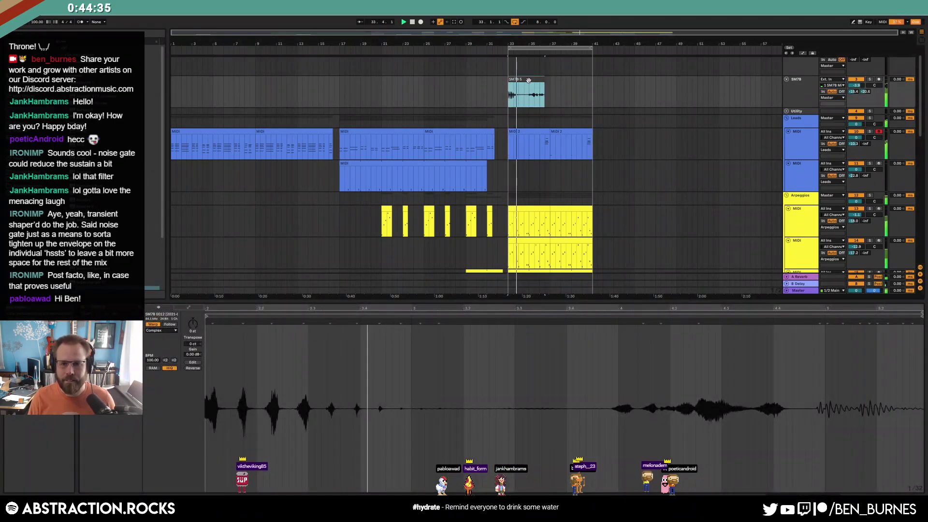
{"action": "key", "text": "shift+Tab"}
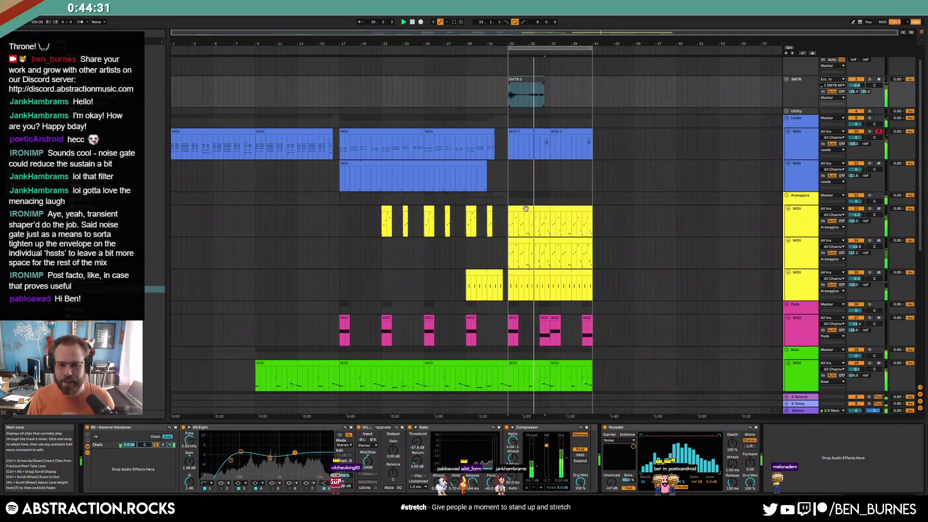
{"action": "left_click_drag", "start_coordinate": [855, 85], "coordinate": [856, 97]}
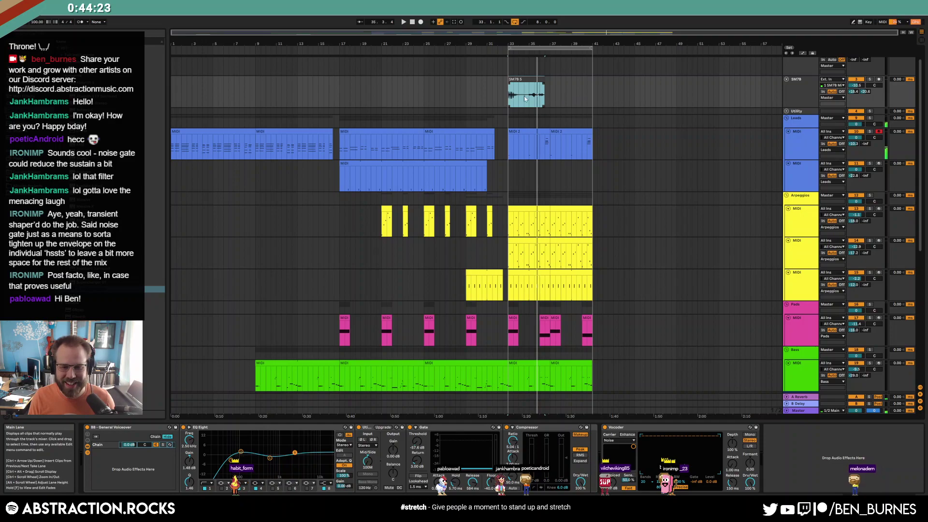
Play the section from bar 33 and inspect the SM7B take's waveform against the new lead
{"action": "left_click", "coordinate": [511, 96]}
{"action": "key", "text": "space"}
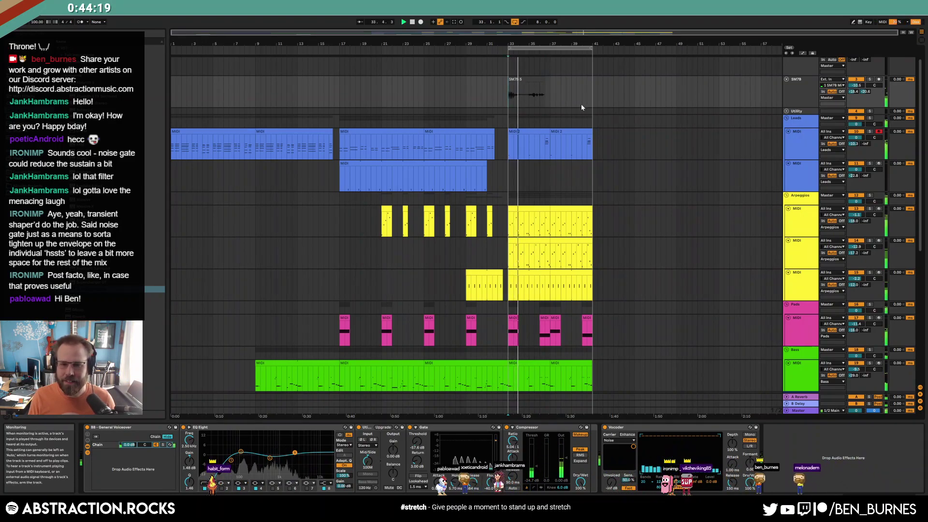
{"action": "double_click", "coordinate": [544, 77]}
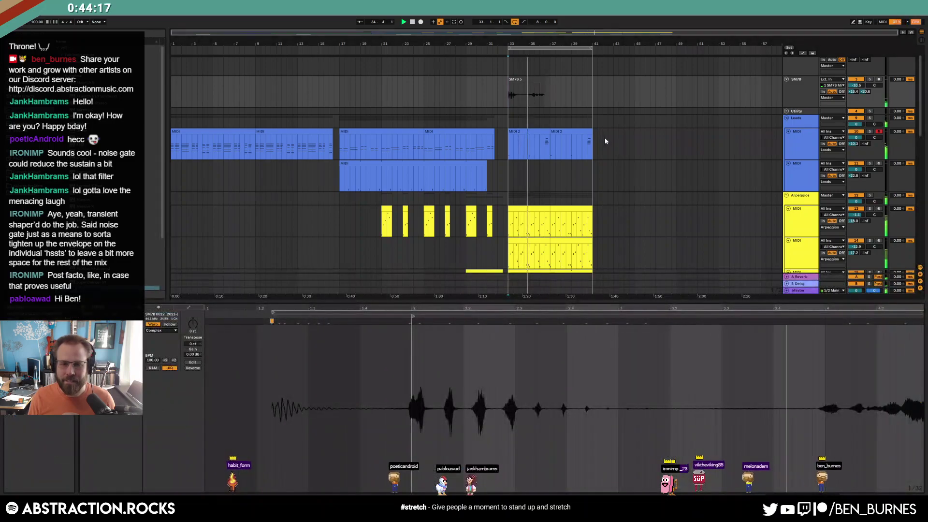
{"action": "key", "text": "shift+Tab"}
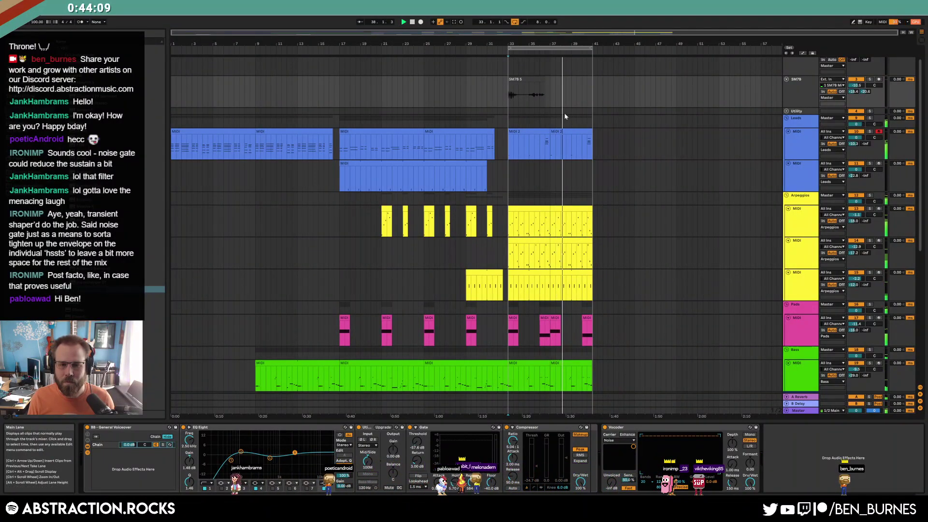
Open the Taiko clip at bar 37, add and shift Taiko Sticks hits in its second bar, and play the section
{"action": "scroll", "coordinate": [626, 255], "scroll_direction": "down", "scroll_amount": 3}
{"action": "scroll", "coordinate": [627, 256], "scroll_direction": "down", "scroll_amount": 4}
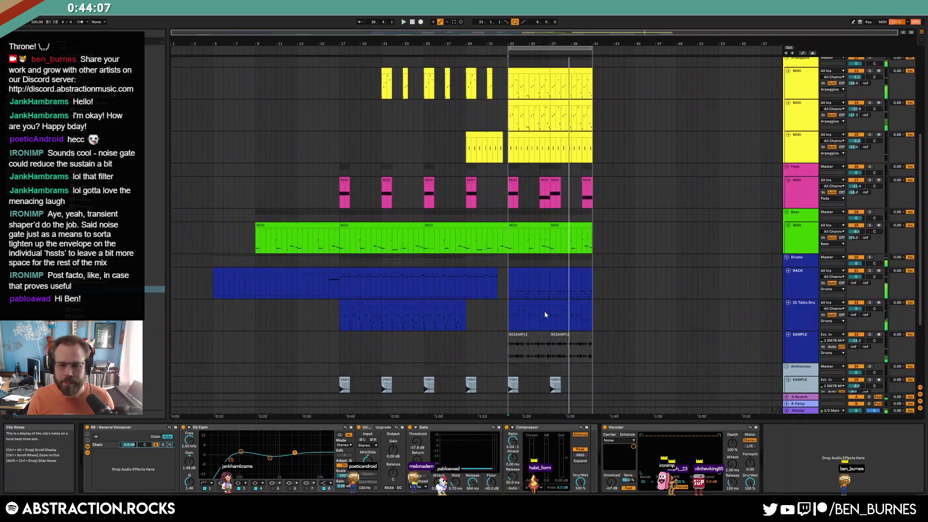
{"action": "double_click", "coordinate": [575, 309]}
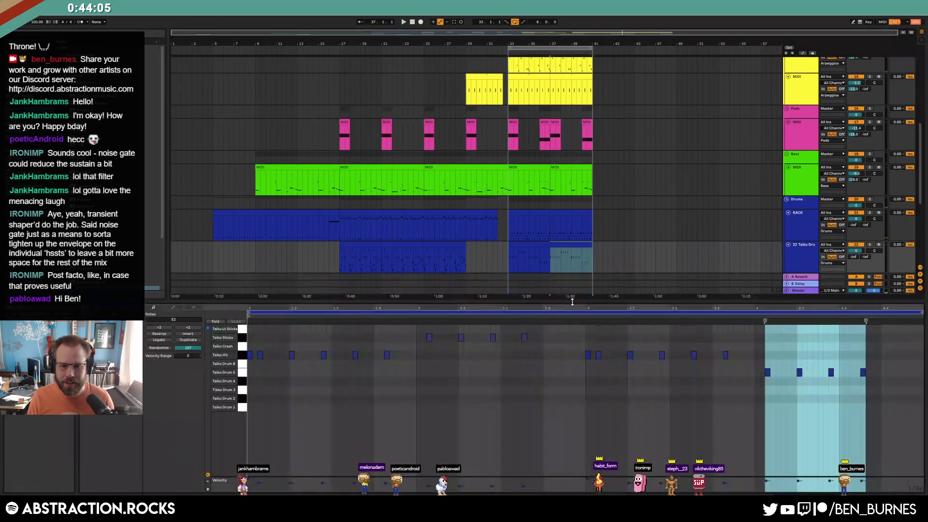
{"action": "left_click", "coordinate": [430, 337]}
{"action": "left_click", "coordinate": [429, 338]}
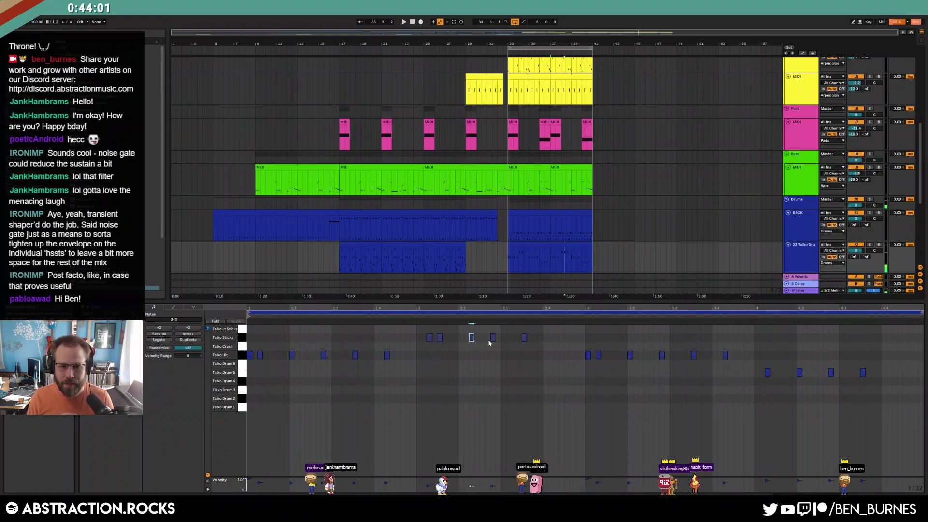
{"action": "double_click", "coordinate": [503, 338]}
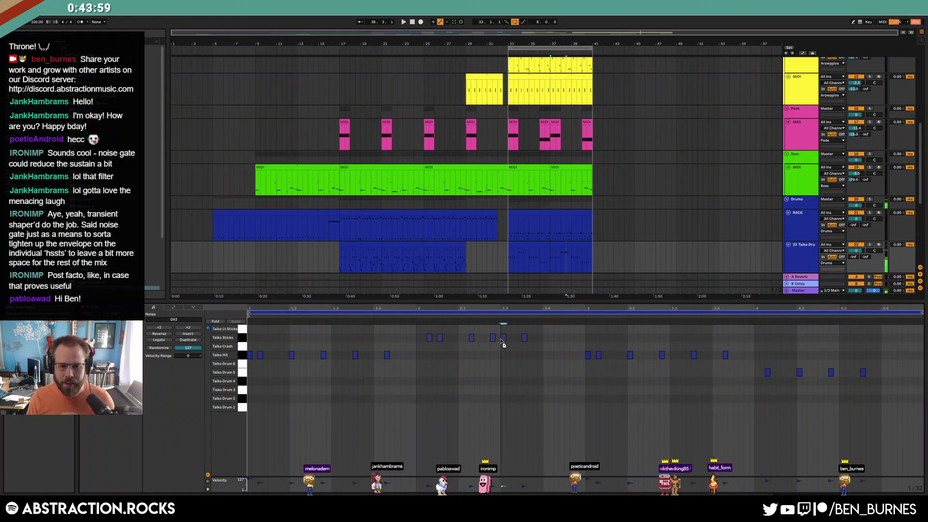
{"action": "left_click_drag", "start_coordinate": [524, 337], "coordinate": [546, 338]}
{"action": "left_click", "coordinate": [535, 334]}
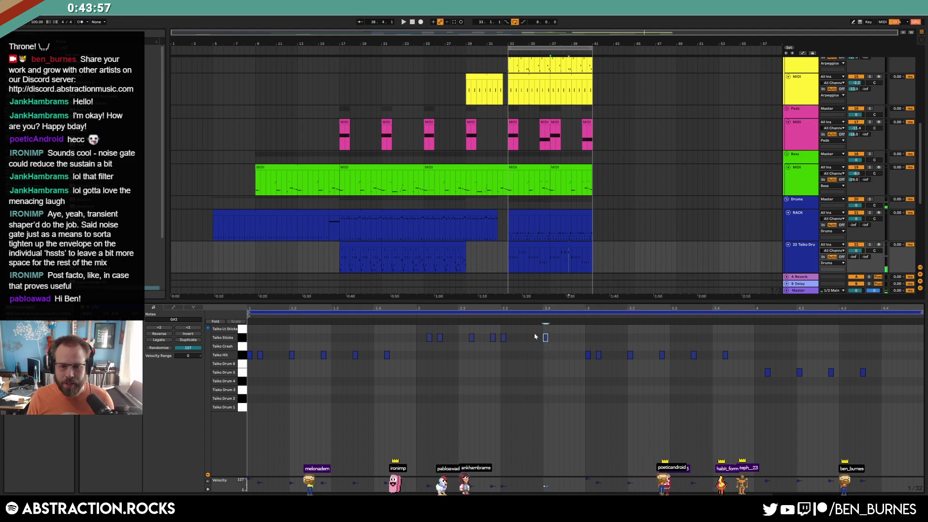
{"action": "double_click", "coordinate": [535, 329]}
{"action": "key", "text": "space"}
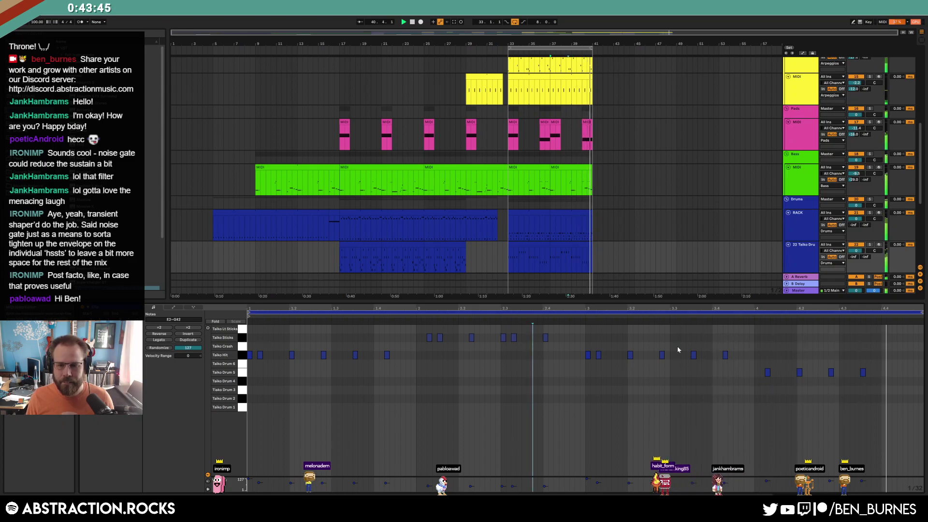
Close the note editor, play the arrangement from bar 27, and review the tracks through the transition into bar 33
{"action": "key", "text": "shift+Tab"}
{"action": "key", "text": "space"}
{"action": "left_click", "coordinate": [444, 49]}
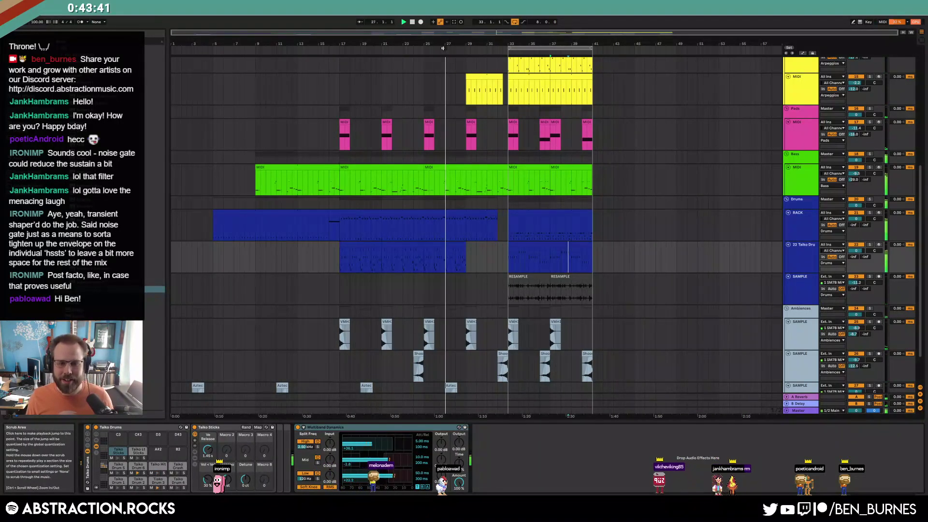
{"action": "scroll", "coordinate": [501, 189], "scroll_direction": "up", "scroll_amount": 6}
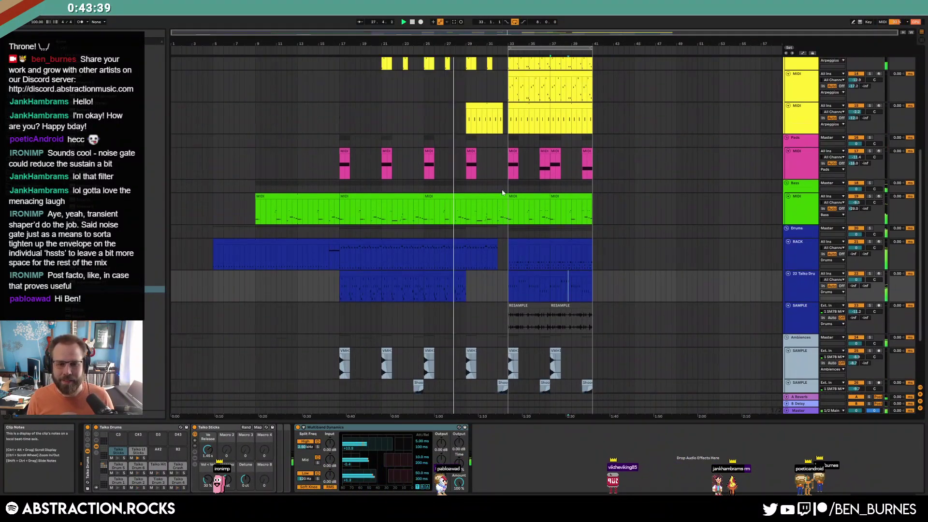
{"action": "scroll", "coordinate": [514, 207], "scroll_direction": "up", "scroll_amount": 3}
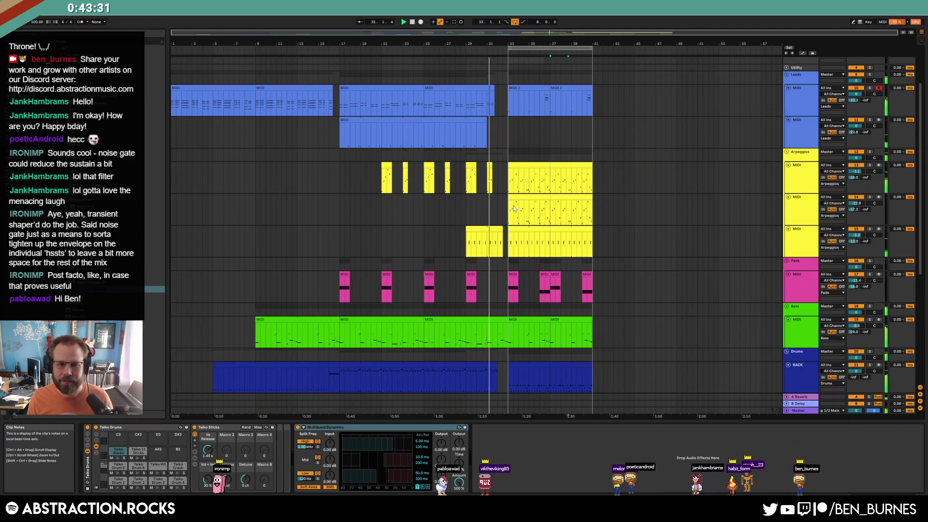
{"action": "scroll", "coordinate": [514, 208], "scroll_direction": "down", "scroll_amount": 4}
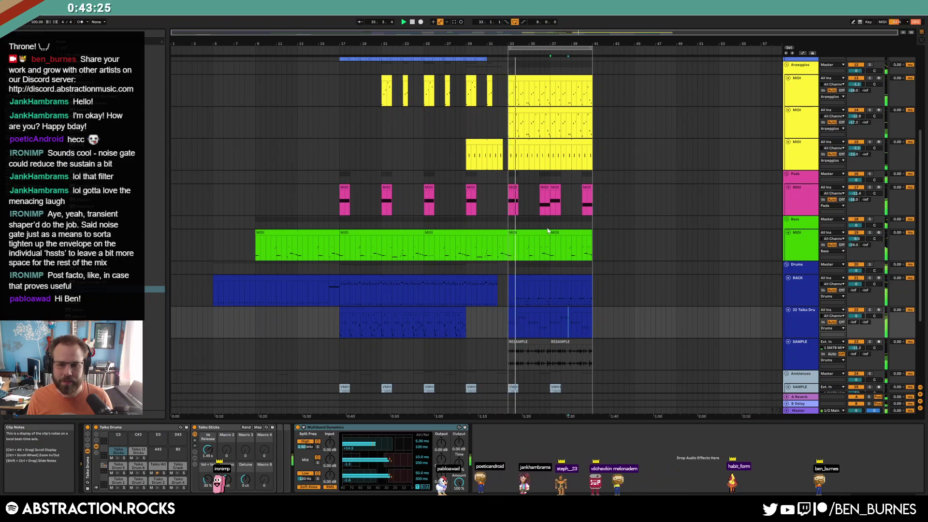
{"action": "scroll", "coordinate": [556, 212], "scroll_direction": "up", "scroll_amount": 6}
Adjust the SM7B track's second send and trim the end of its take at bar 33 to about bar 34.3
{"action": "left_click_drag", "start_coordinate": [864, 92], "coordinate": [864, 104]}
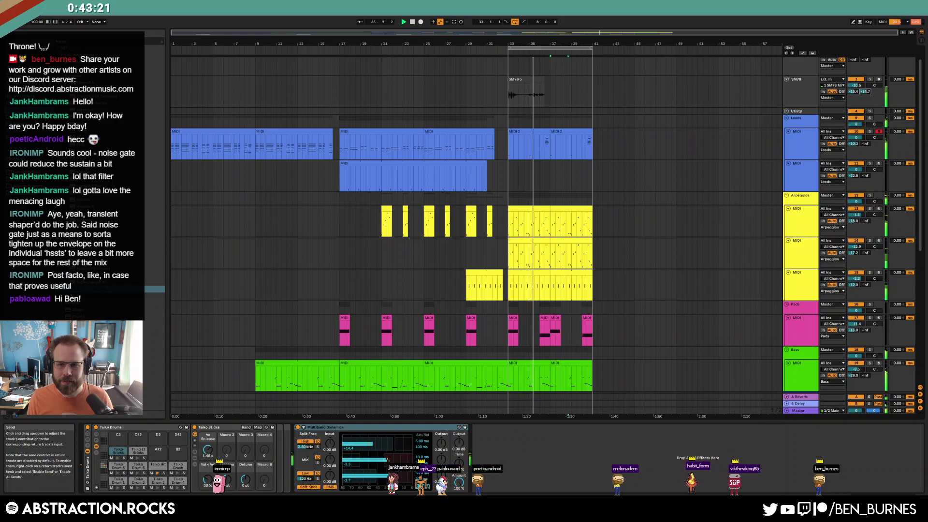
{"action": "left_click_drag", "start_coordinate": [542, 78], "coordinate": [524, 79]}
{"action": "key", "text": "space"}
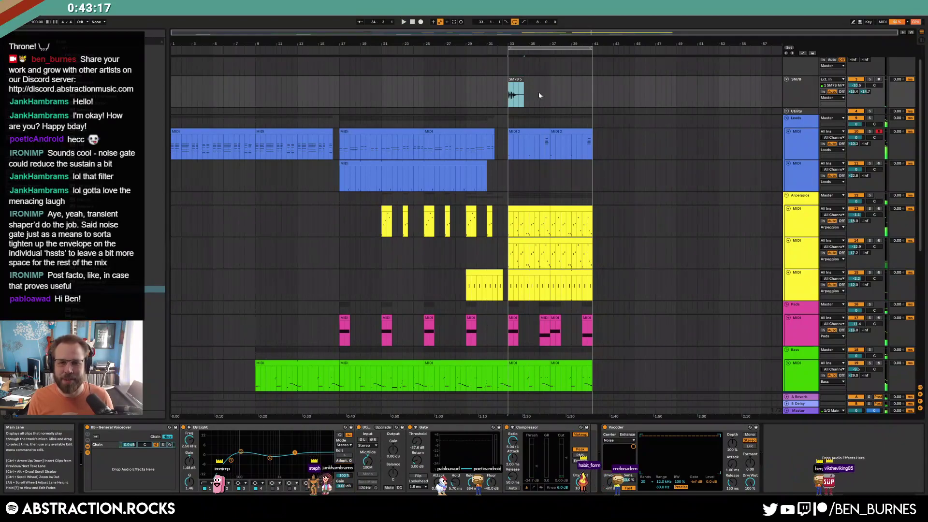
Arm the SM7B track, record a new vocal take from bar 37, and disarm the track and end recording
{"action": "left_click", "coordinate": [879, 79]}
{"action": "key", "text": "F9"}
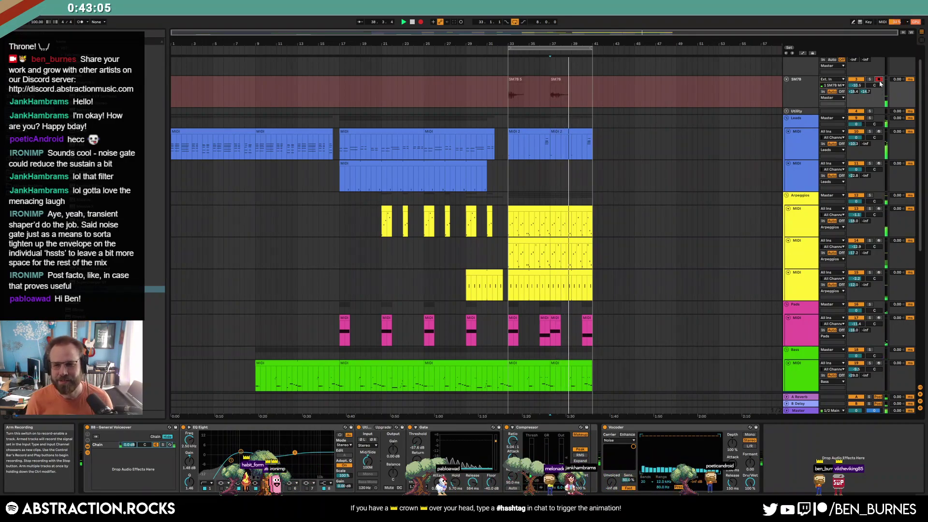
{"action": "left_click", "coordinate": [878, 79]}
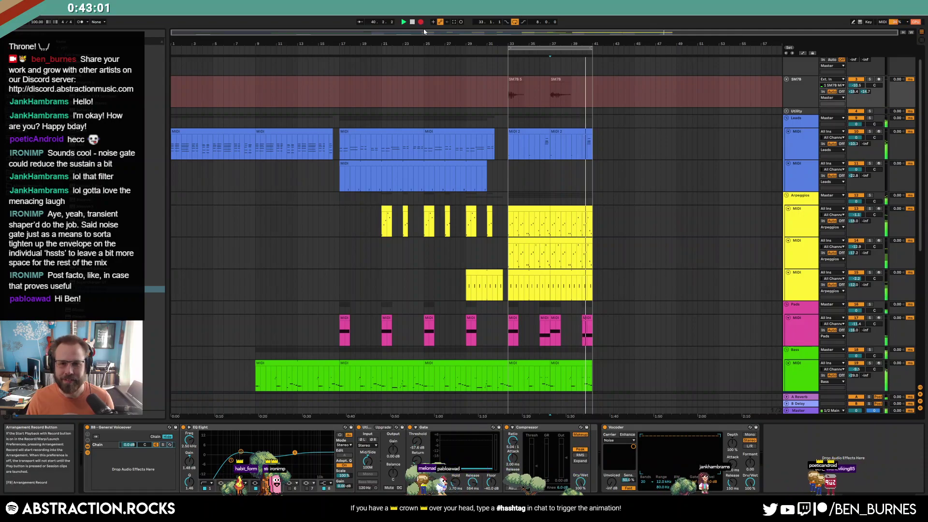
{"action": "key", "text": "F9"}
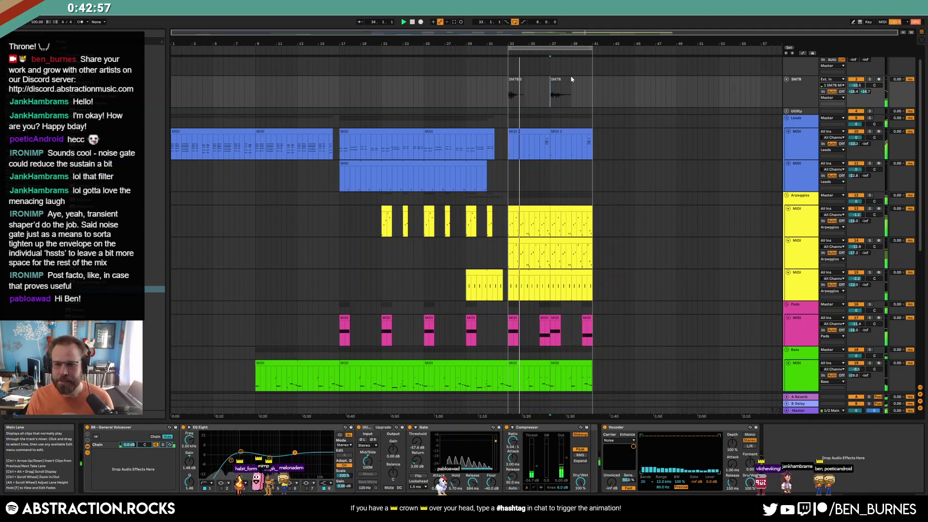
Open the bass clip at bar 33 and add a sustained C2 note in the second half of its first bar
{"action": "scroll", "coordinate": [660, 248], "scroll_direction": "down", "scroll_amount": 3}
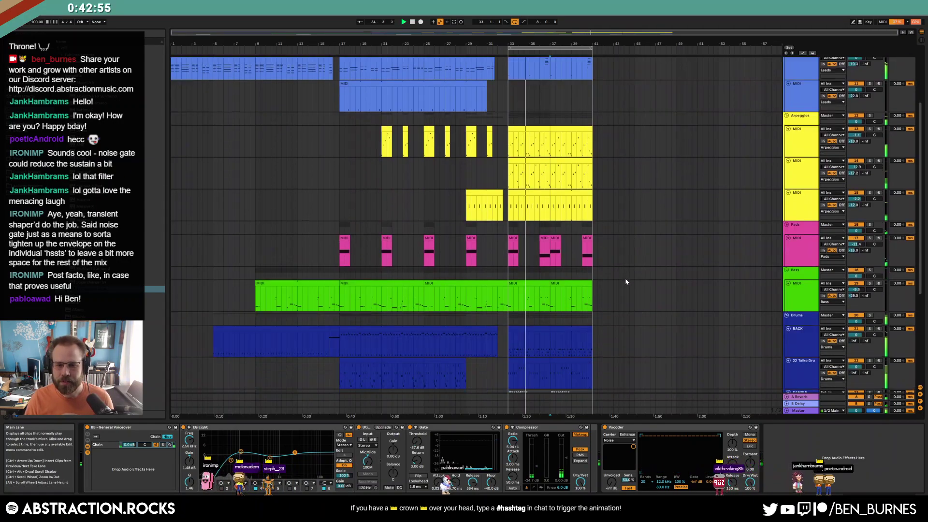
{"action": "left_click", "coordinate": [529, 287]}
{"action": "double_click", "coordinate": [529, 288]}
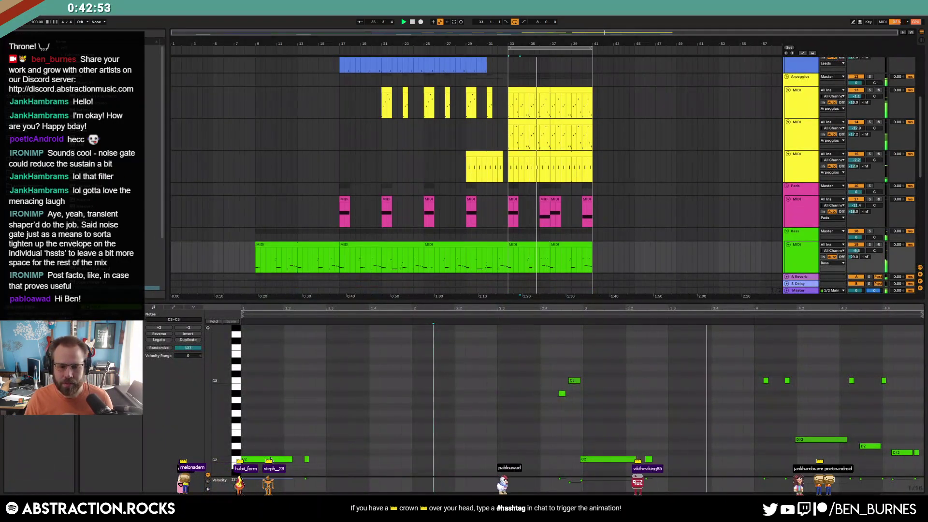
{"action": "left_click_drag", "start_coordinate": [348, 459], "coordinate": [404, 463]}
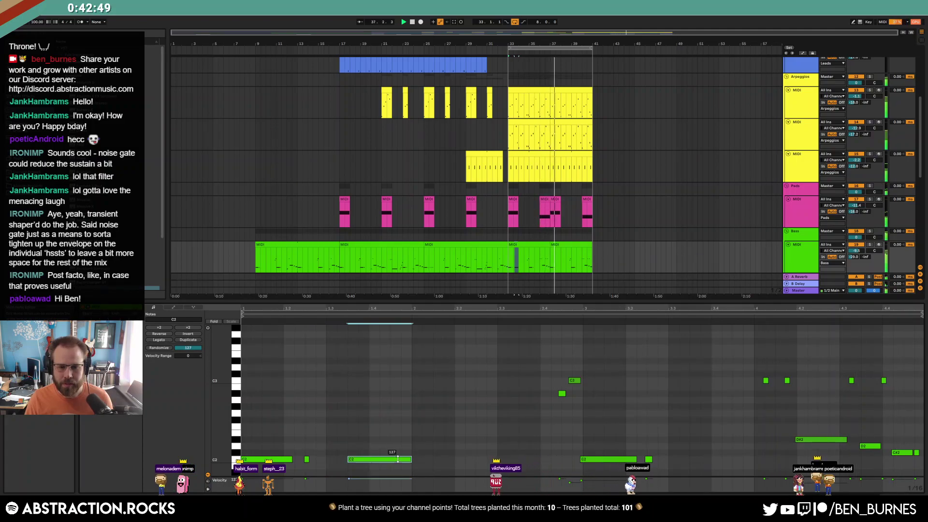
Extend the bass clip from bar 33 up to bar 41, replacing the clip that follows it
{"action": "left_click", "coordinate": [535, 249]}
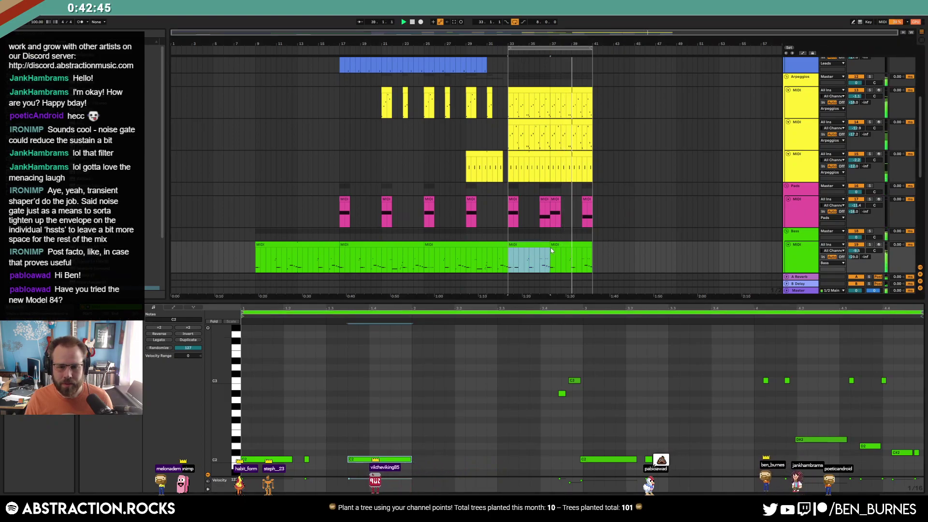
{"action": "left_click_drag", "start_coordinate": [549, 245], "coordinate": [596, 251]}
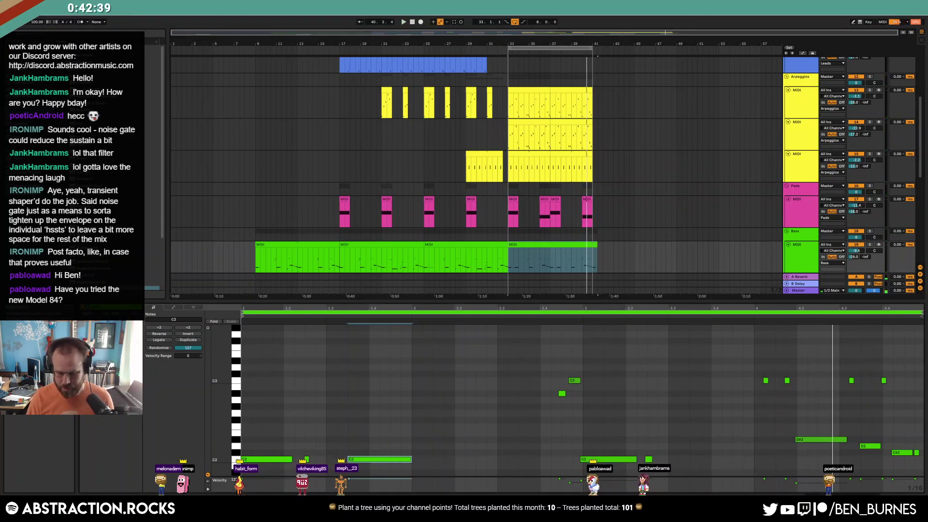
{"action": "left_click", "coordinate": [592, 246]}
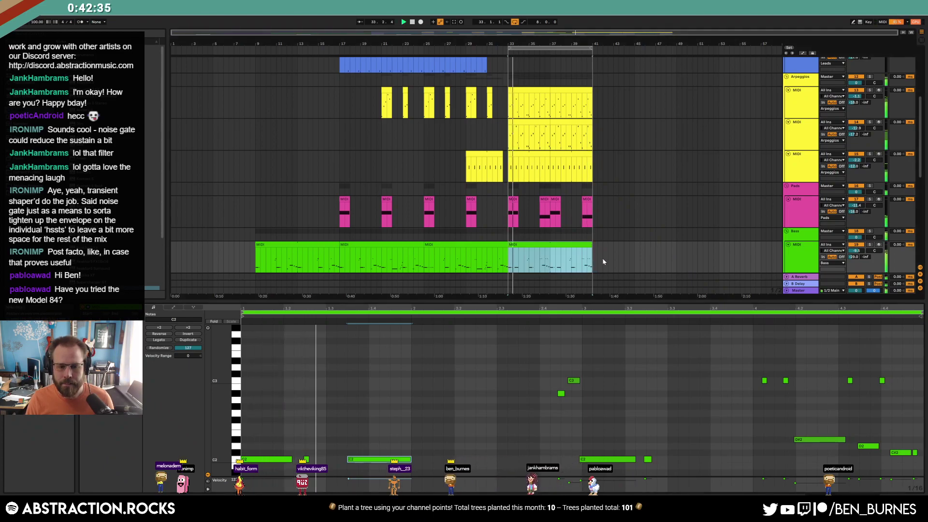
Shorten the added C2 bass note, add another short C2 after it and a sustained C2 opening bar 2, and play
{"action": "left_click", "coordinate": [515, 261]}
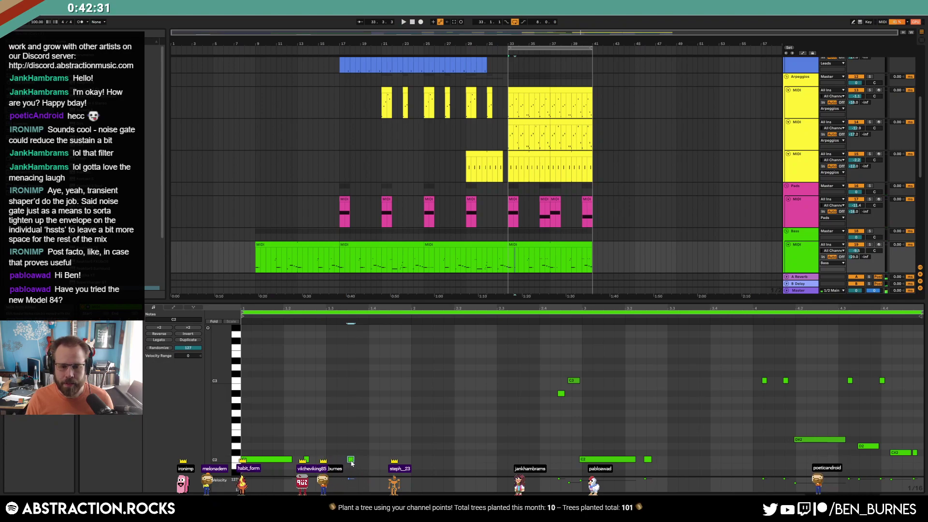
{"action": "left_click", "coordinate": [382, 460]}
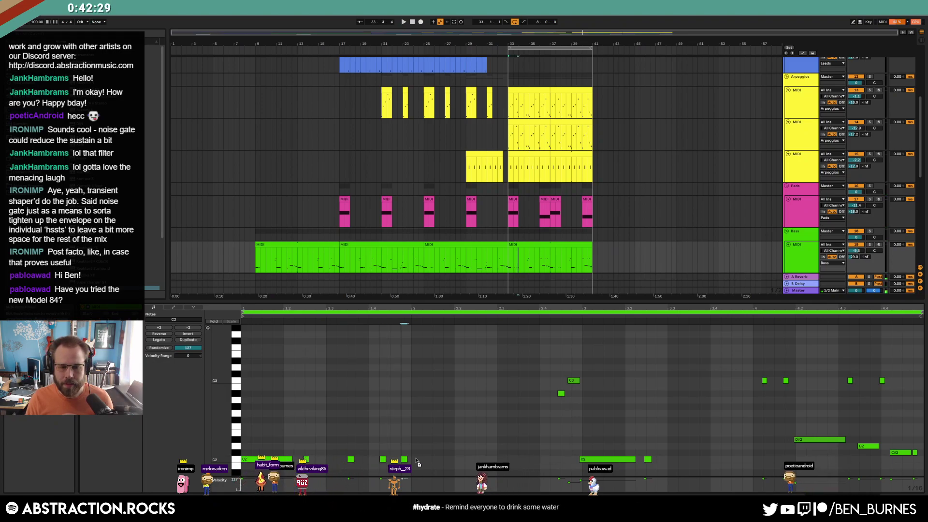
{"action": "left_click_drag", "start_coordinate": [453, 463], "coordinate": [483, 462]}
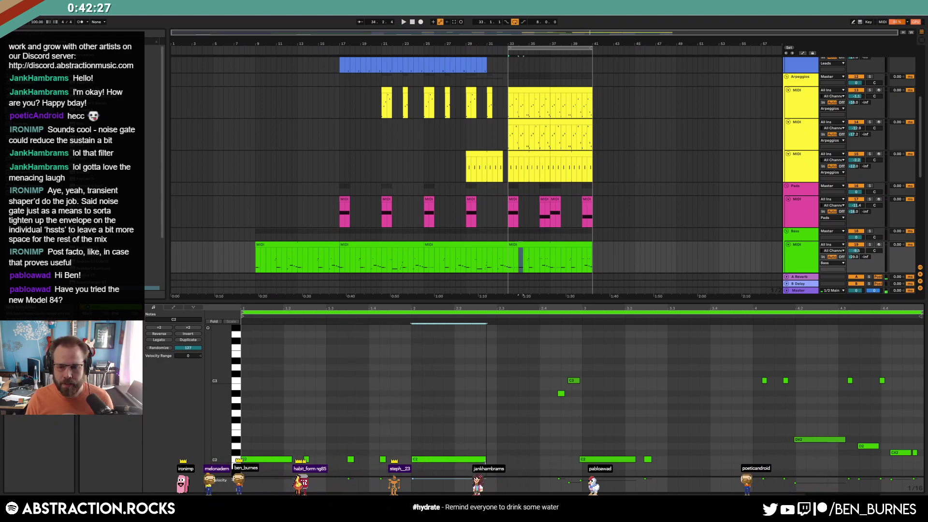
{"action": "key", "text": "space"}
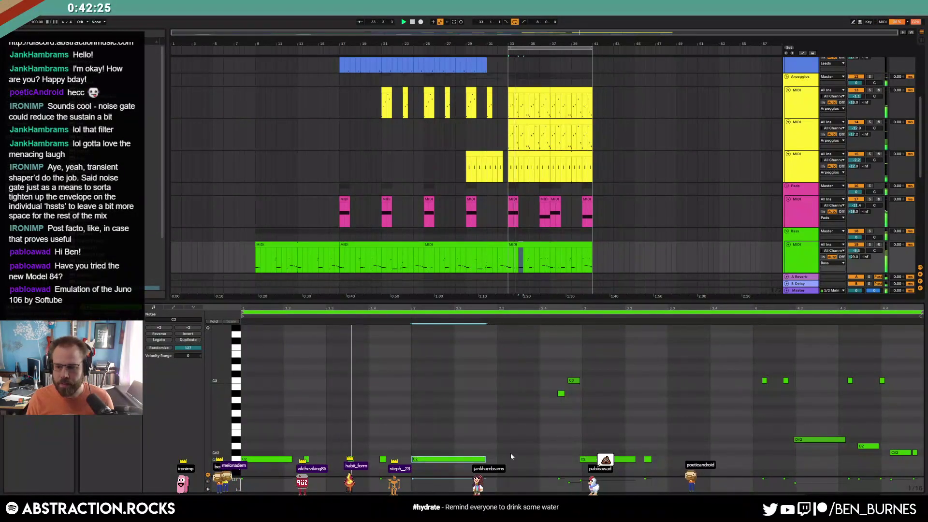
Reopen the extended bass clip and add three short C2 notes in the second half of its third bar
{"action": "key", "text": "shift+Tab"}
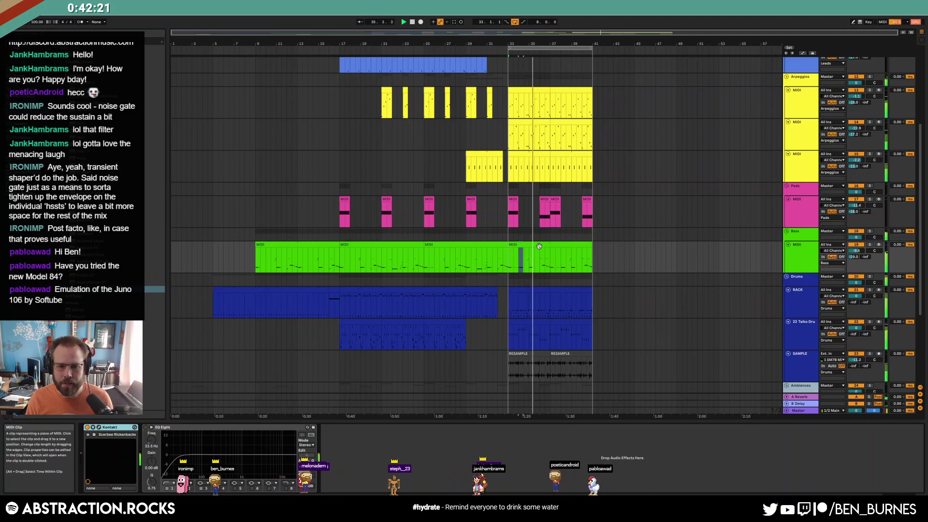
{"action": "double_click", "coordinate": [557, 247]}
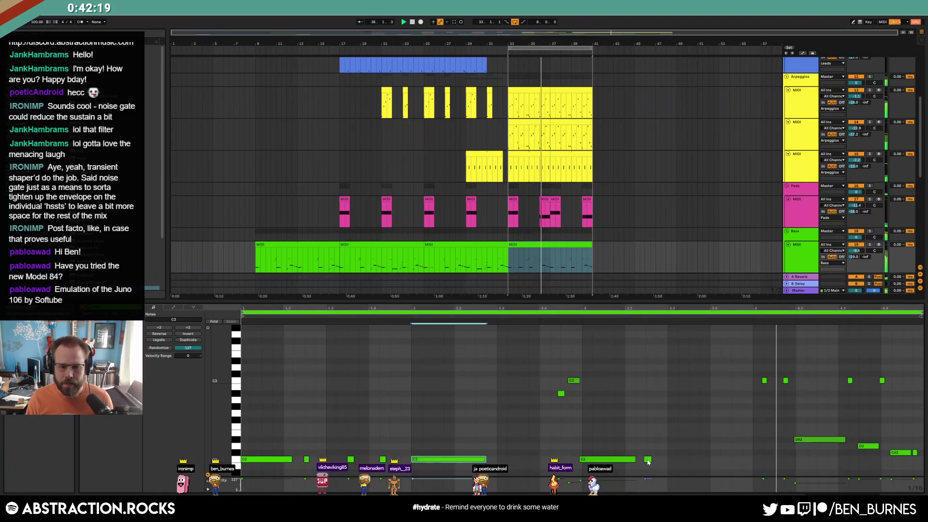
{"action": "double_click", "coordinate": [682, 459]}
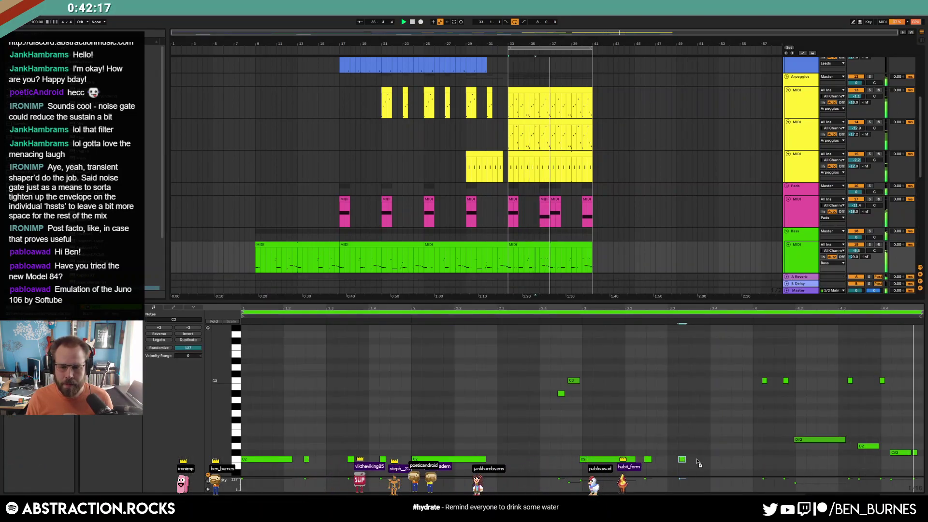
{"action": "double_click", "coordinate": [703, 459]}
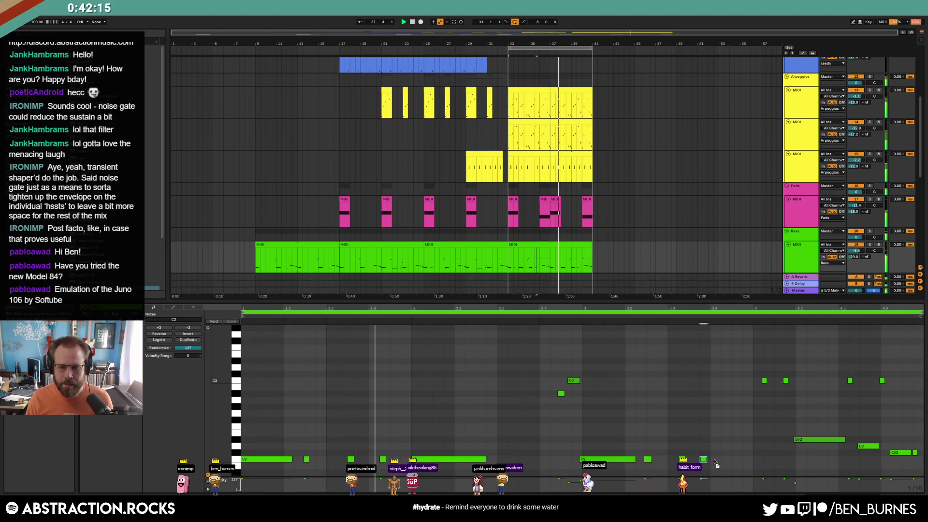
{"action": "left_click", "coordinate": [723, 462]}
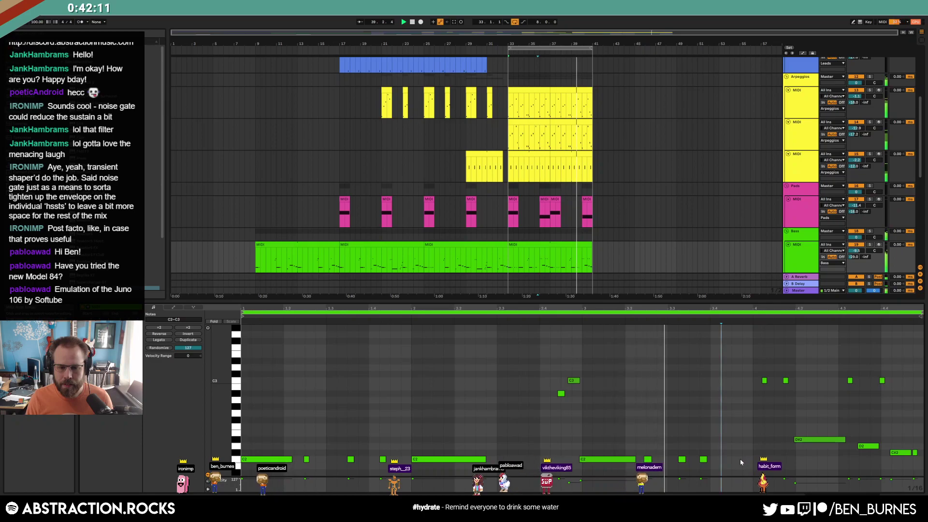
{"action": "key", "text": "ctrl+v"}
{"action": "key", "text": "space"}
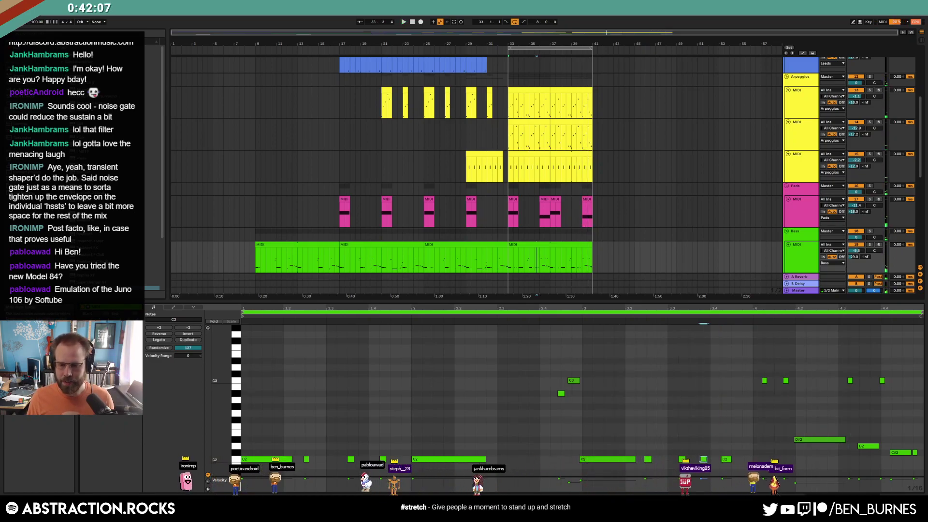
Nudge the three short C2 notes slightly earlier and add an A#2 note at the end of bar 3
{"action": "left_click_drag", "start_coordinate": [674, 450], "coordinate": [724, 460]}
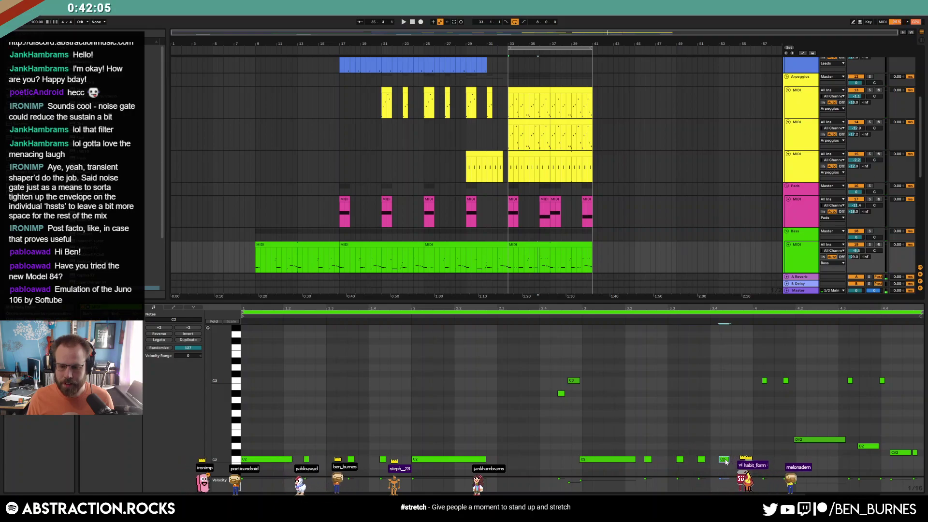
{"action": "double_click", "coordinate": [747, 459]}
{"action": "left_click_drag", "start_coordinate": [750, 463], "coordinate": [747, 398]}
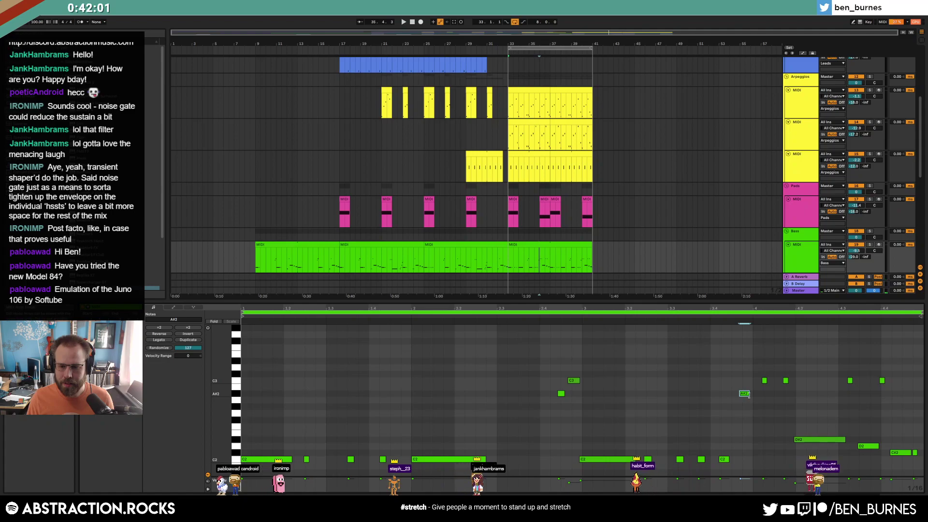
Play the arrangement from bar 30 to hear the revised bass line and close the note editor
{"action": "left_click", "coordinate": [477, 262]}
{"action": "key", "text": "space"}
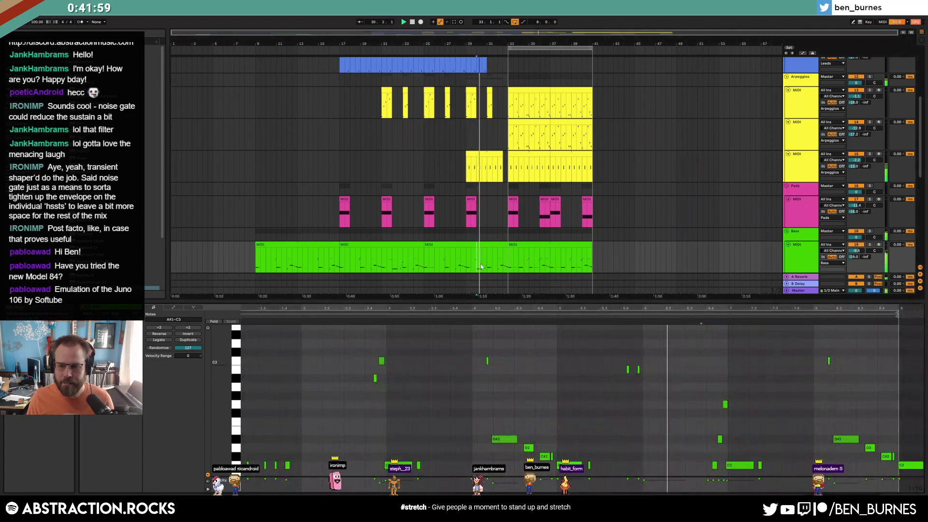
{"action": "key", "text": "shift+Tab"}
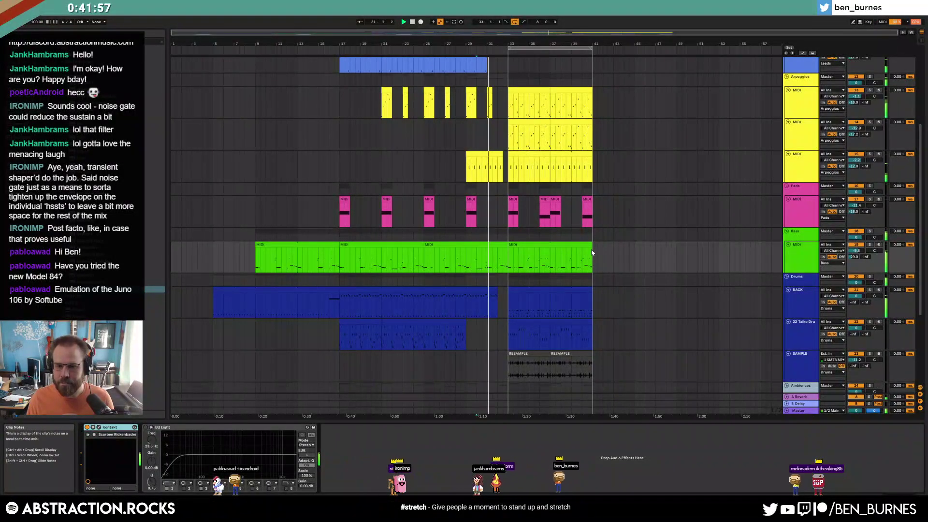
Reveal the Taiko Drums rack's macro controls and adjust its Verb Dry and Verb Wet amounts
{"action": "scroll", "coordinate": [593, 254], "scroll_direction": "down", "scroll_amount": 3}
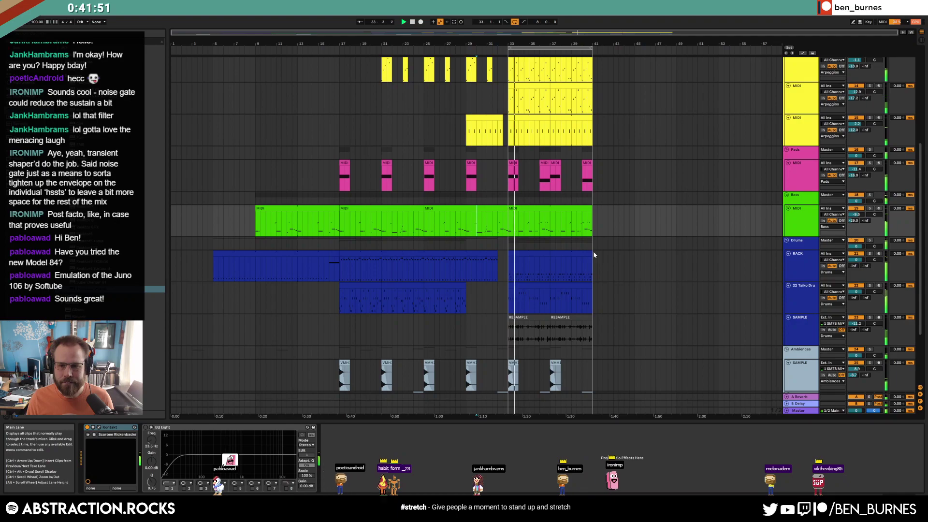
{"action": "left_click", "coordinate": [817, 301]}
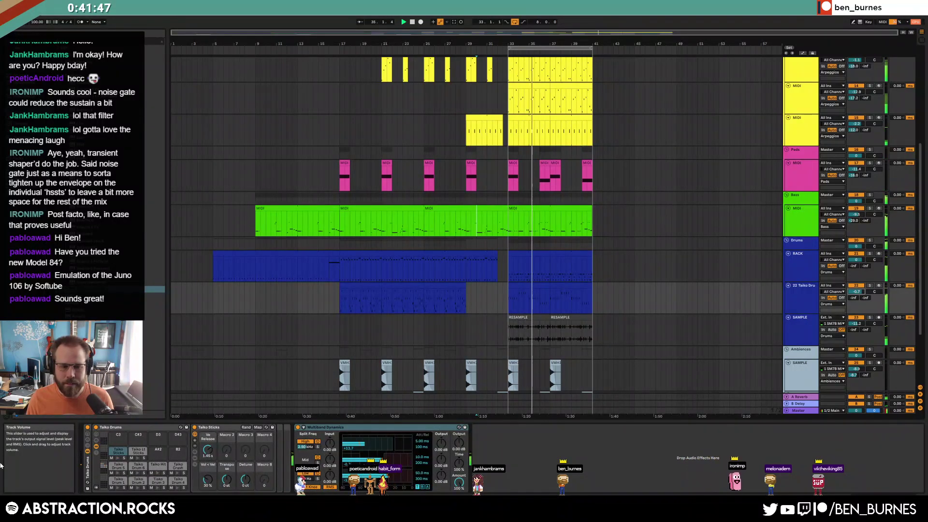
{"action": "left_click", "coordinate": [89, 471]}
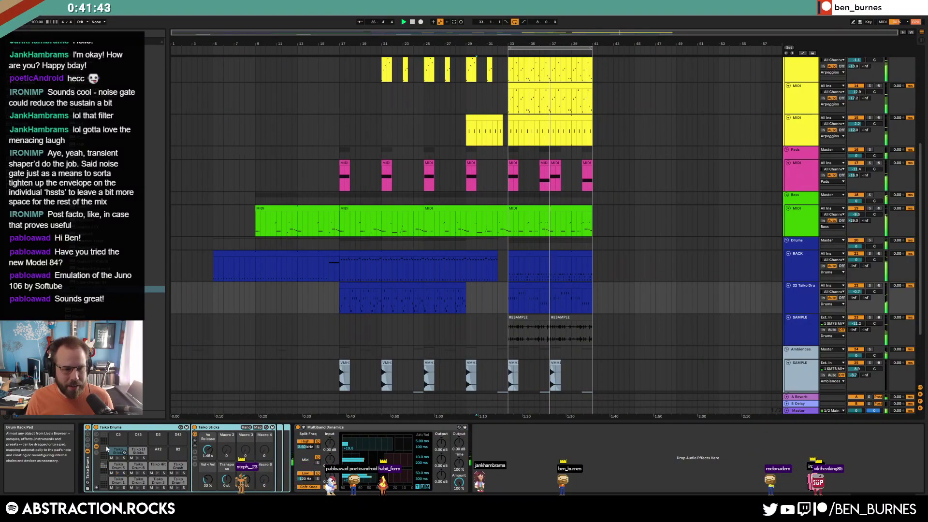
{"action": "left_click", "coordinate": [87, 447]}
{"action": "left_click", "coordinate": [88, 446]}
{"action": "left_click", "coordinate": [89, 445]}
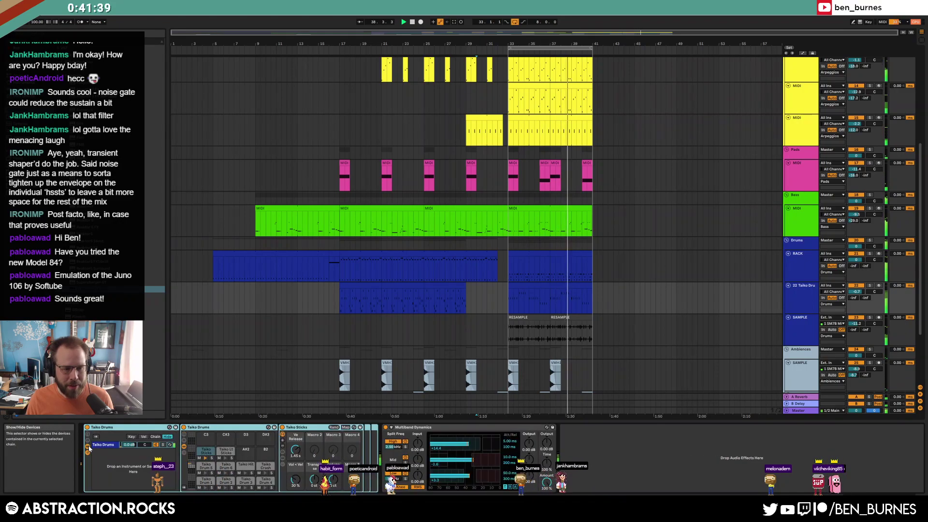
{"action": "left_click", "coordinate": [88, 445]}
{"action": "left_click", "coordinate": [87, 437]}
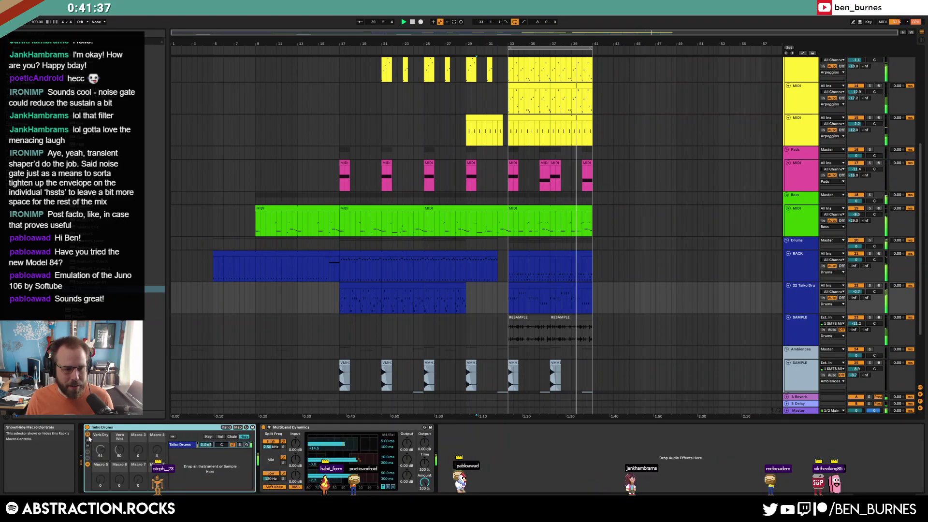
{"action": "left_click_drag", "start_coordinate": [101, 450], "coordinate": [118, 465]}
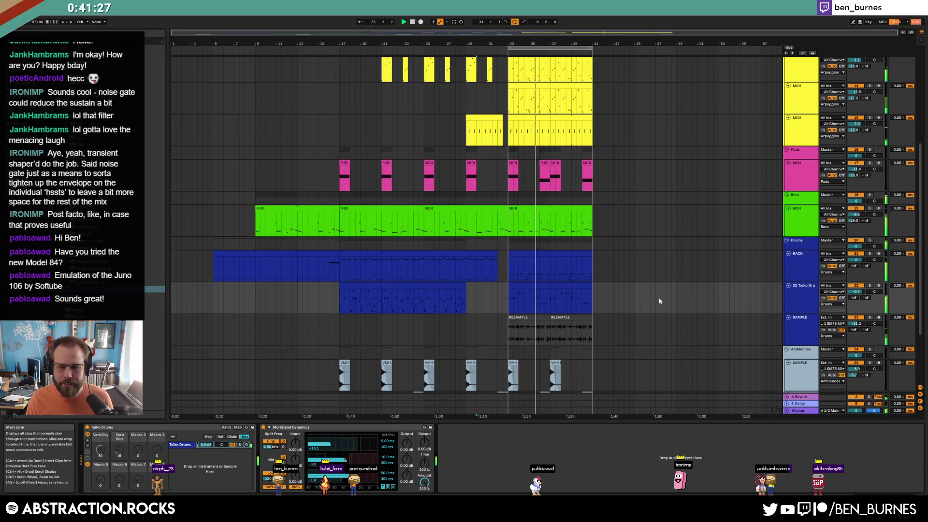
On the resampled audio track in the Drums group, set Transient Master's attack to 36% and sustain to -92%
{"action": "scroll", "coordinate": [873, 323], "scroll_direction": "down", "scroll_amount": 1}
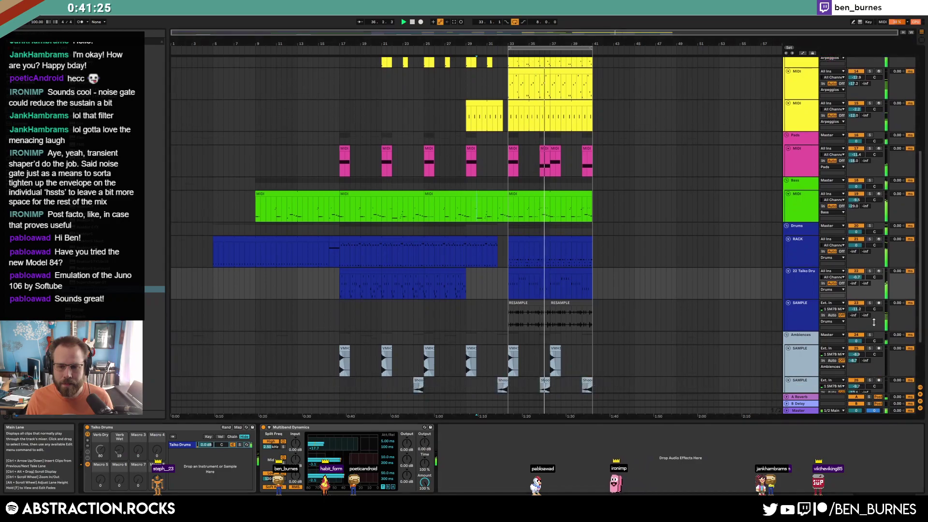
{"action": "left_click", "coordinate": [793, 325]}
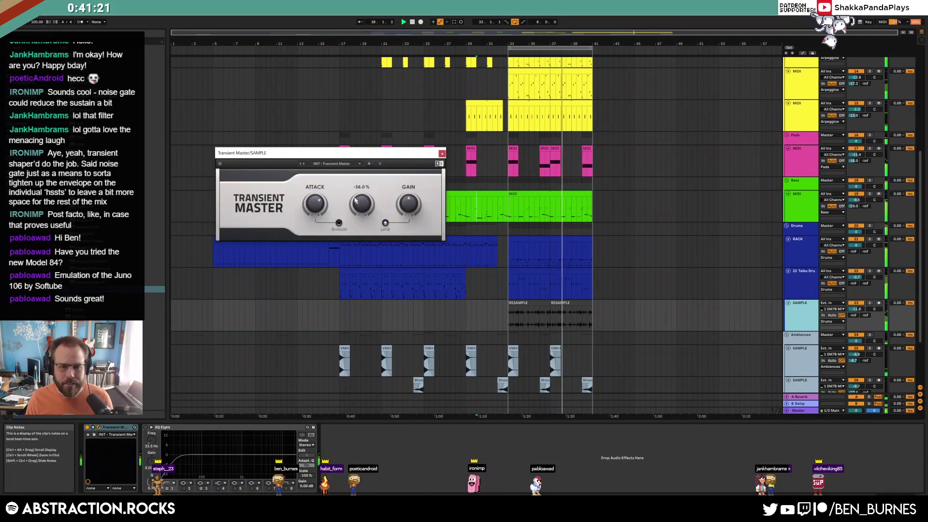
{"action": "left_click_drag", "start_coordinate": [210, 147], "coordinate": [210, 220]}
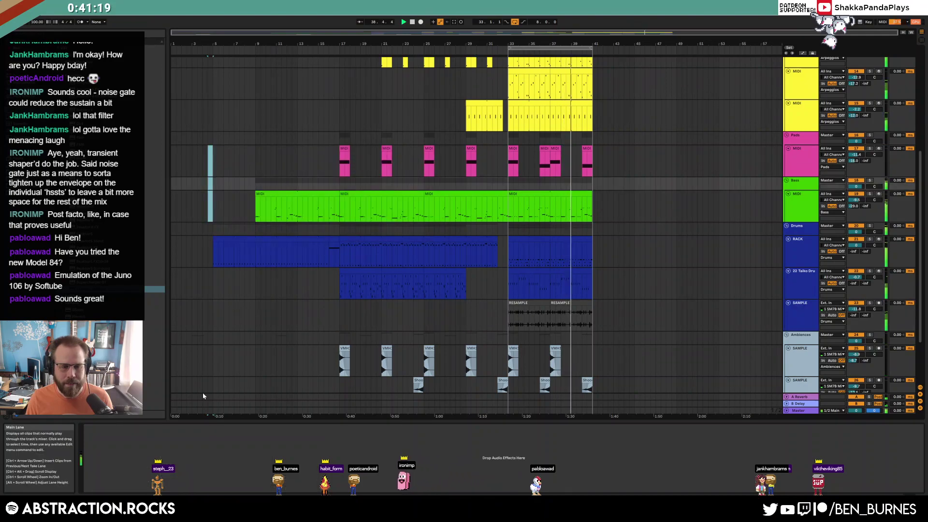
{"action": "left_click", "coordinate": [802, 323]}
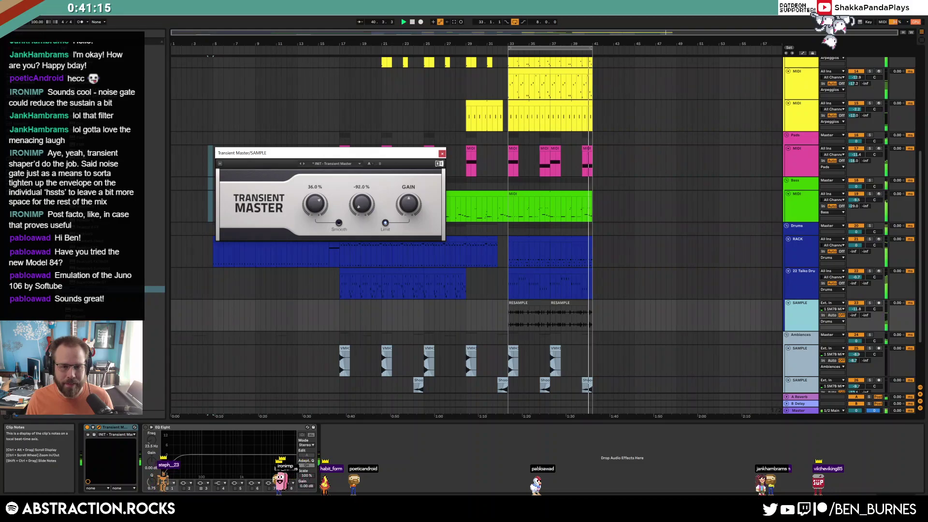
{"action": "left_click", "coordinate": [442, 153]}
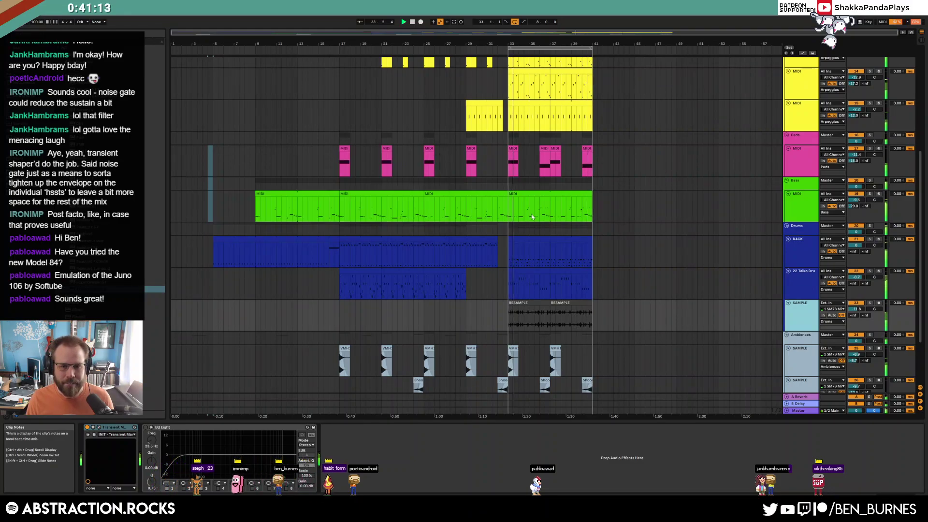
Insert a new record-armed MIDI track with Kontakt below the second MIDI track in the Leads group
{"action": "left_click", "coordinate": [602, 315]}
{"action": "scroll", "coordinate": [662, 329], "scroll_direction": "up", "scroll_amount": 2}
{"action": "scroll", "coordinate": [662, 329], "scroll_direction": "up", "scroll_amount": 5}
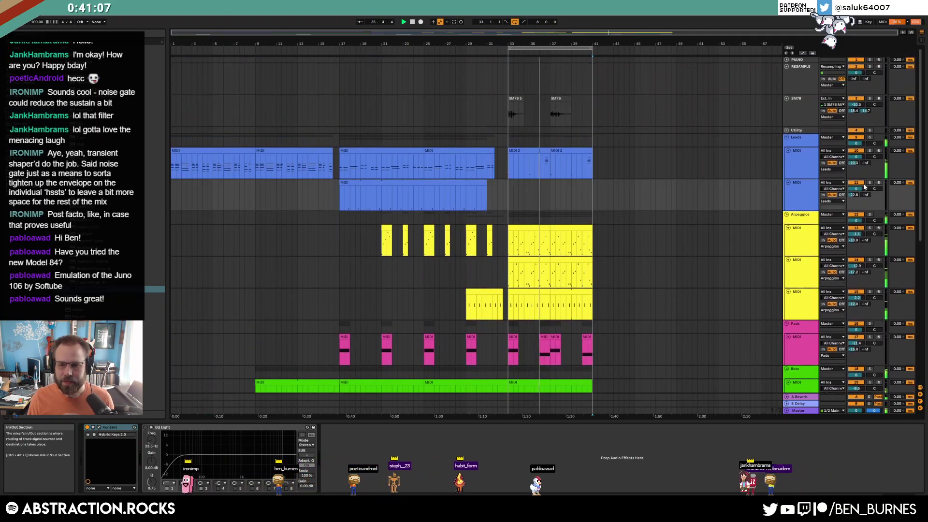
{"action": "left_click", "coordinate": [879, 183]}
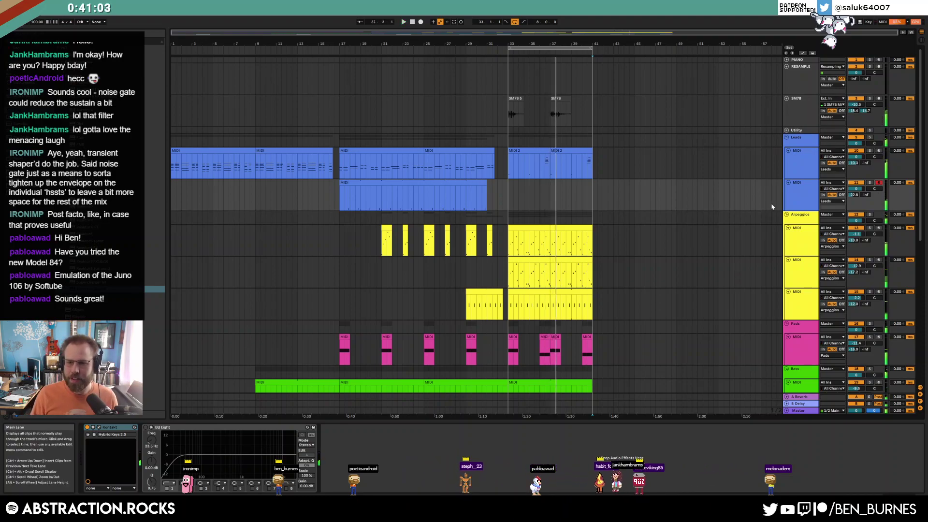
{"action": "left_click", "coordinate": [795, 202]}
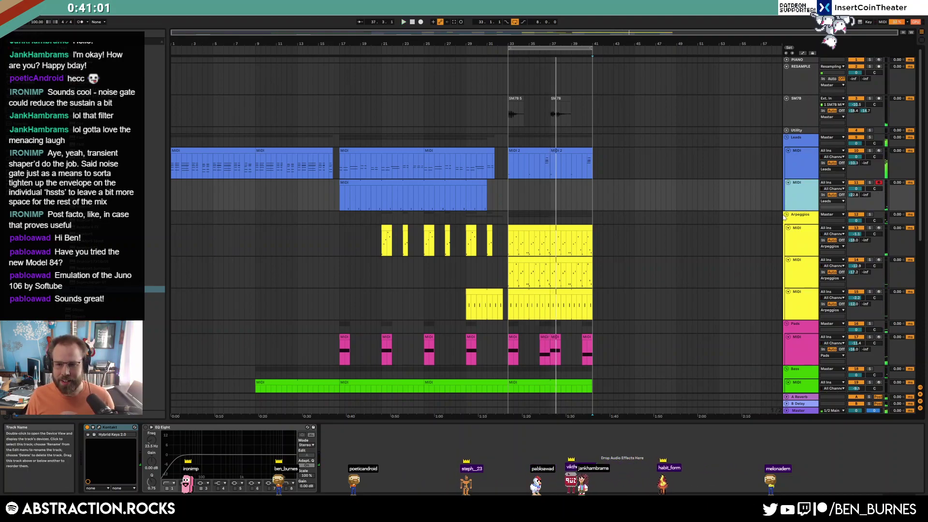
{"action": "key", "text": "ctrl+shift+t"}
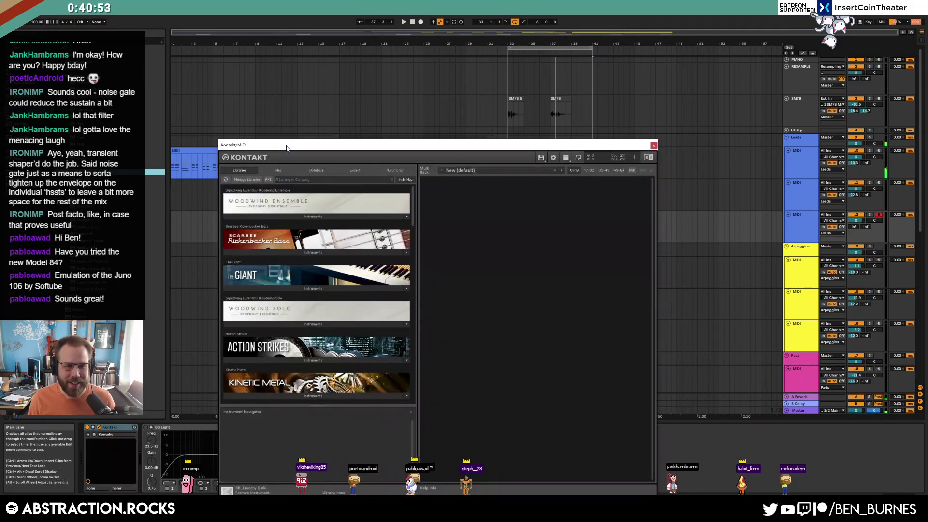
{"action": "left_click", "coordinate": [325, 105]}
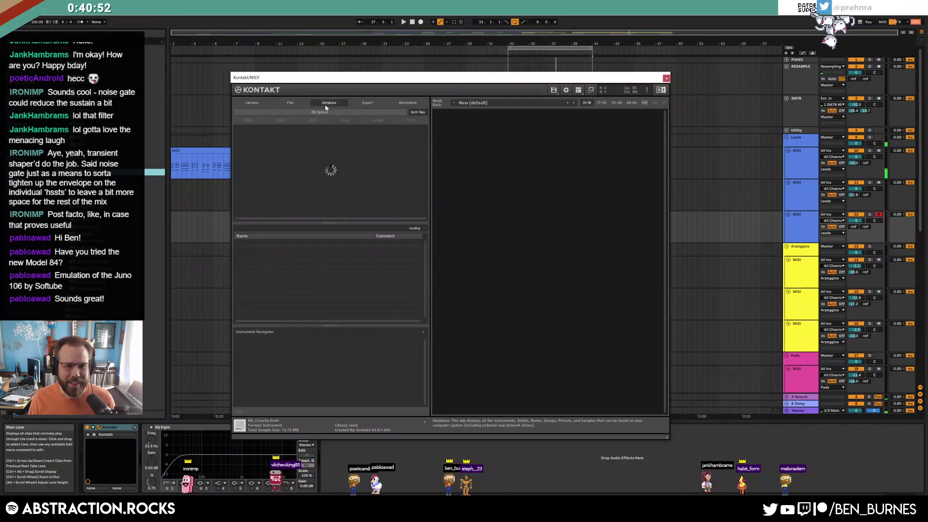
{"action": "left_click", "coordinate": [283, 229]}
{"action": "type", "text": "hor"}
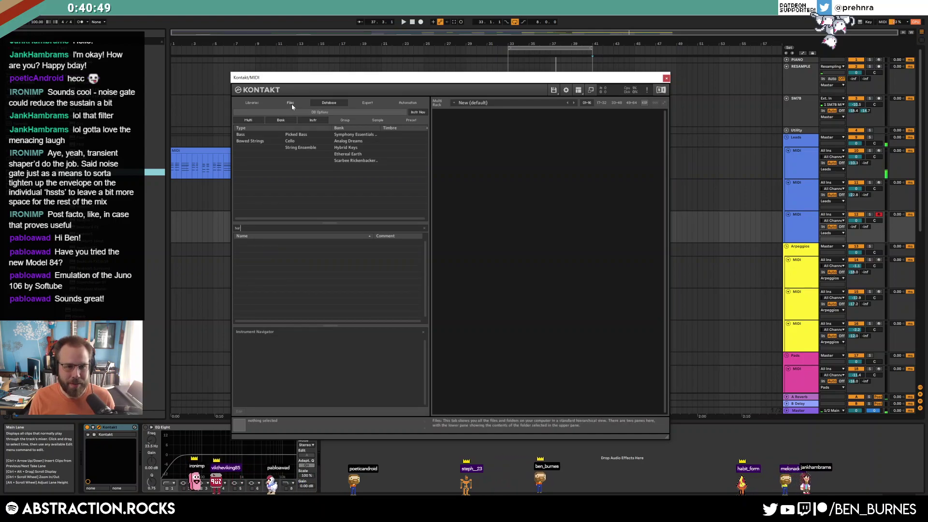
{"action": "left_click", "coordinate": [666, 77]}
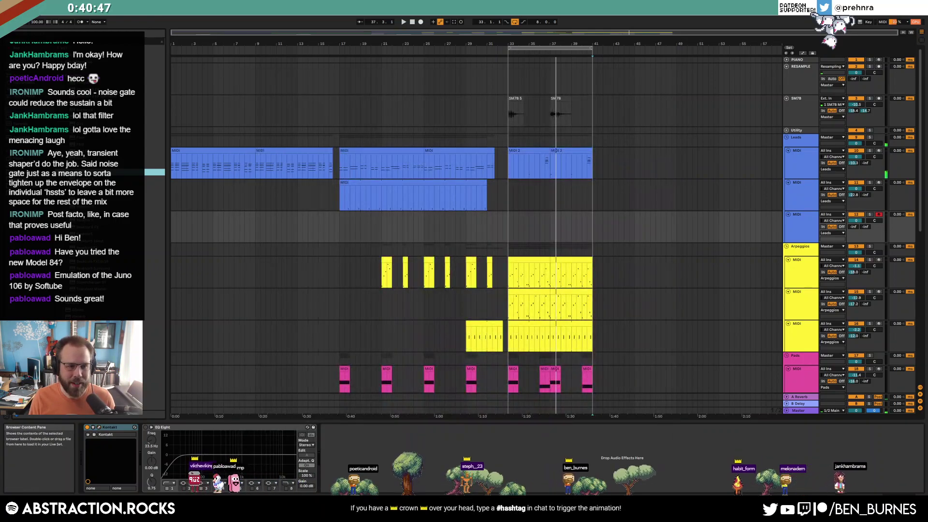
Replace the new track's instrument with Kontakt 5, search its database for "harp" and load the Harpsichord
{"action": "left_click", "coordinate": [97, 426]}
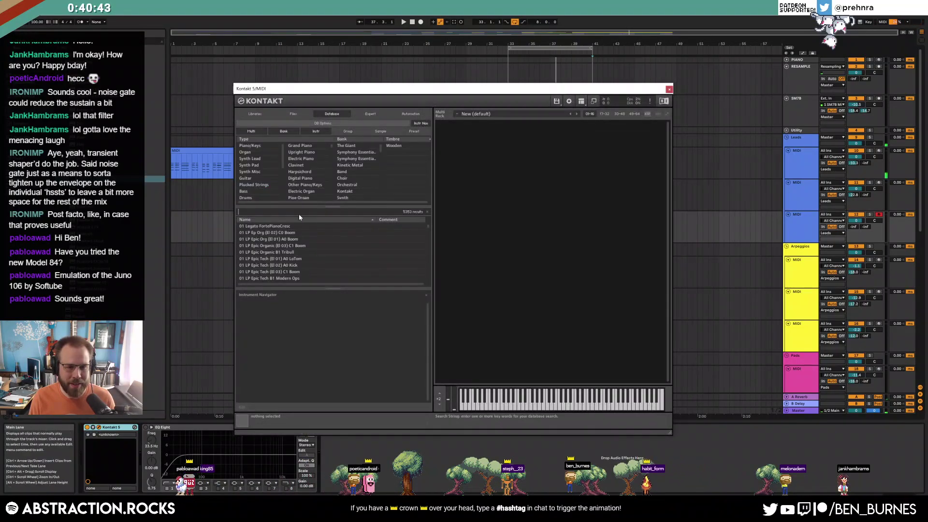
{"action": "type", "text": "harp"}
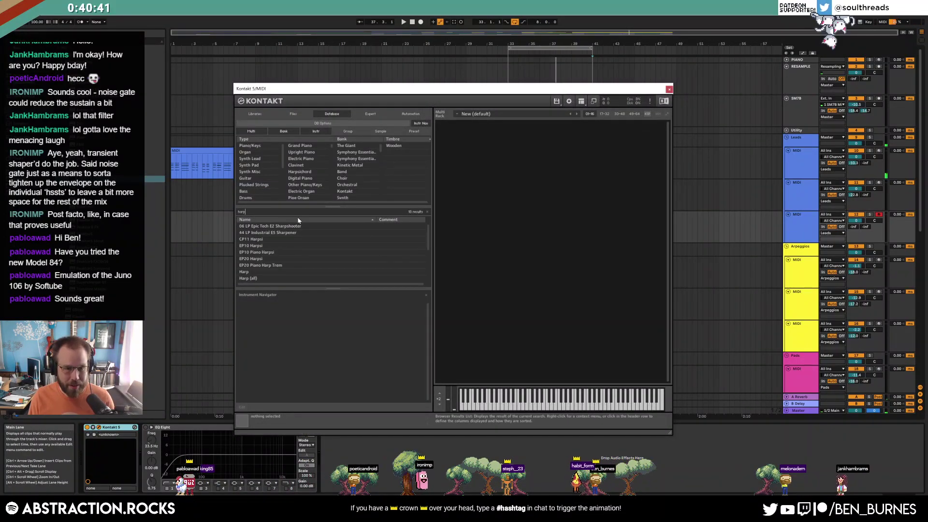
{"action": "scroll", "coordinate": [270, 258], "scroll_direction": "down", "scroll_amount": 2}
{"action": "scroll", "coordinate": [271, 259], "scroll_direction": "down", "scroll_amount": 2}
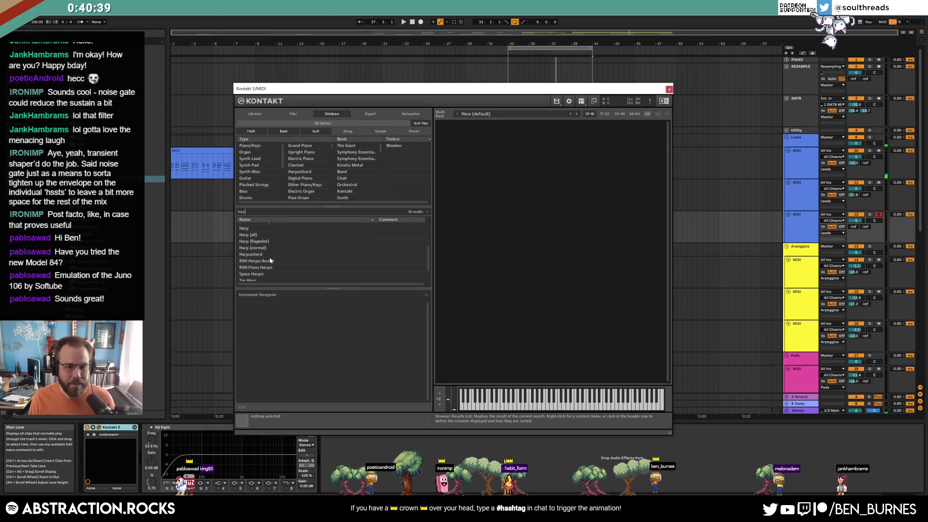
{"action": "left_click_drag", "start_coordinate": [268, 256], "coordinate": [506, 225]}
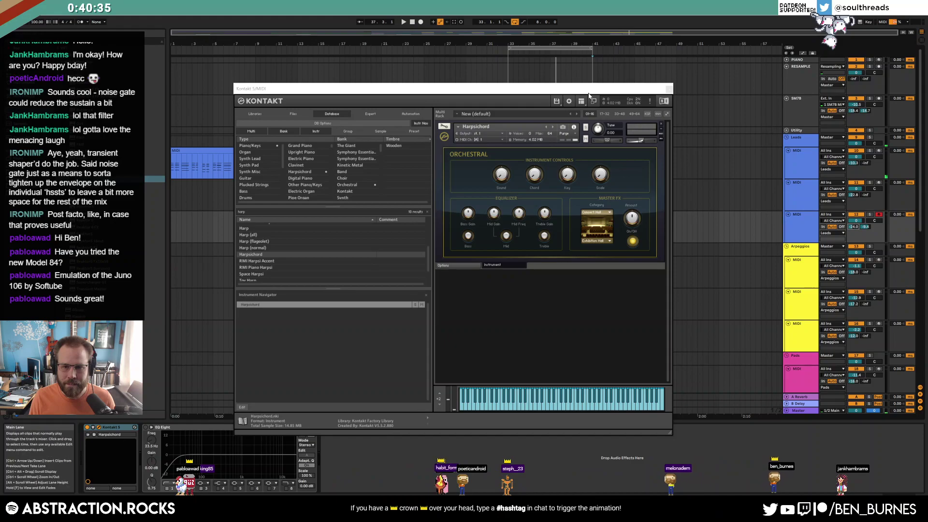
Move the Kontakt window aside and record a harpsichord melody on the new track from bar 33 to just past bar 37
{"action": "left_click_drag", "start_coordinate": [587, 88], "coordinate": [368, 79]}
{"action": "key", "text": "space"}
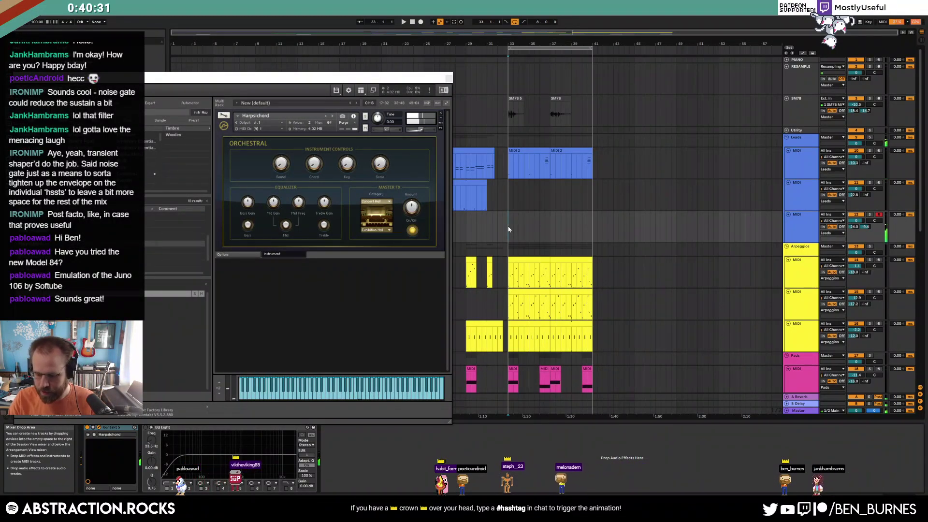
{"action": "key", "text": "F9"}
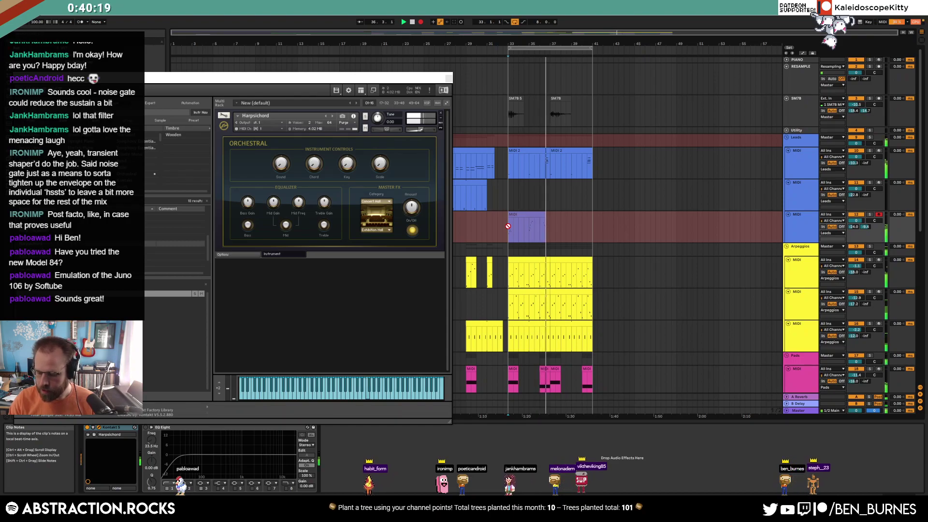
{"action": "key", "text": "F9"}
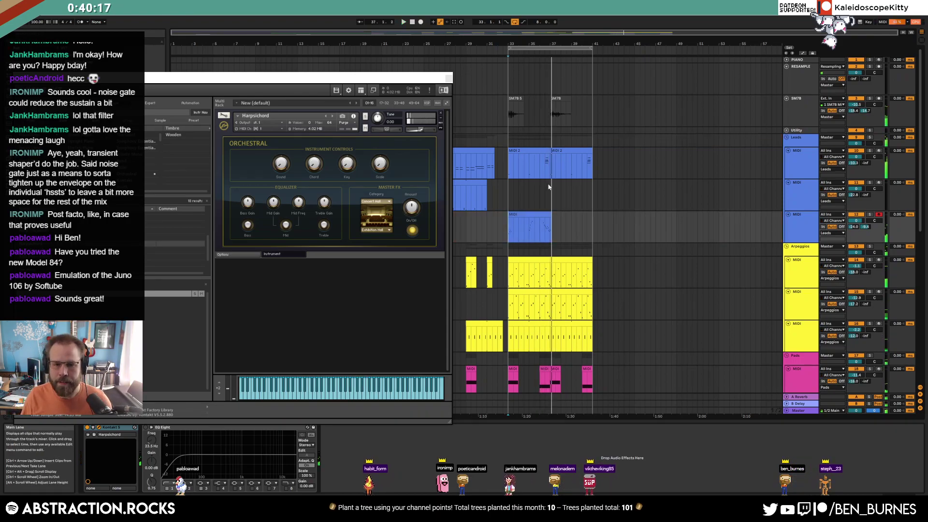
Trim the recorded harpsichord clip to end at bar 37 and raise its second-to-last note to C4
{"action": "scroll", "coordinate": [553, 224], "scroll_direction": "up", "scroll_amount": 5, "text": "ctrl"}
{"action": "left_click", "coordinate": [508, 215]}
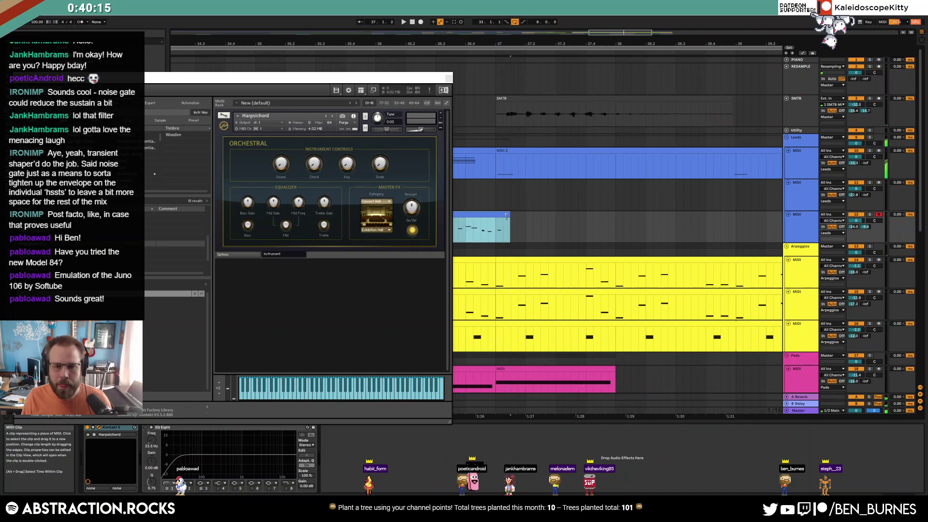
{"action": "double_click", "coordinate": [491, 215]}
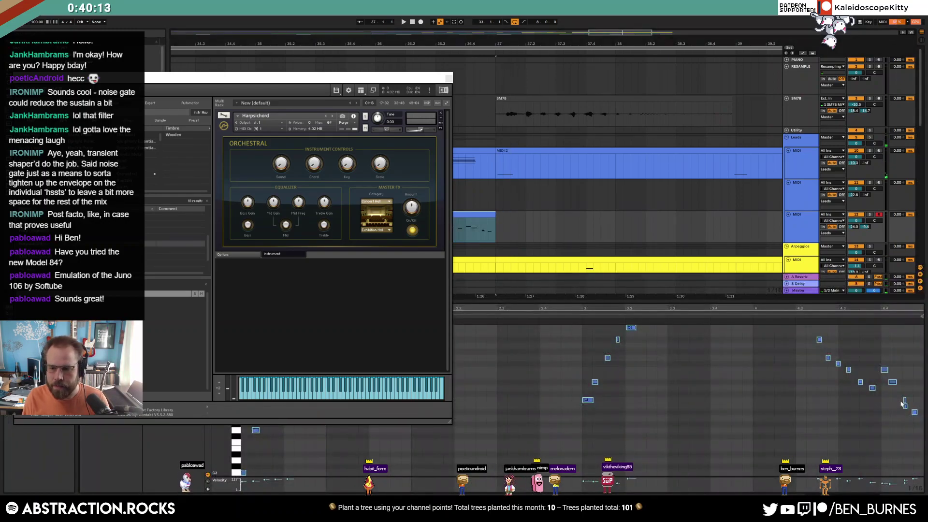
{"action": "left_click", "coordinate": [887, 407]}
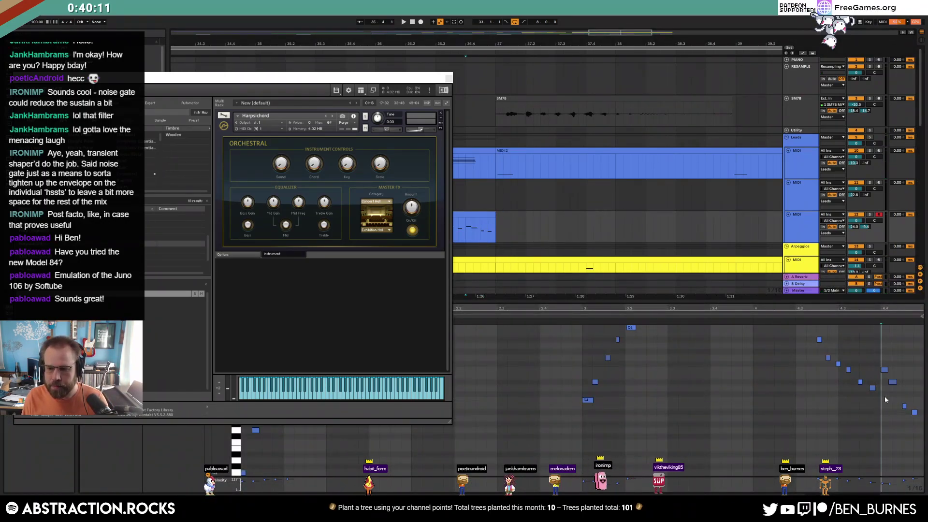
{"action": "left_click", "coordinate": [448, 79]}
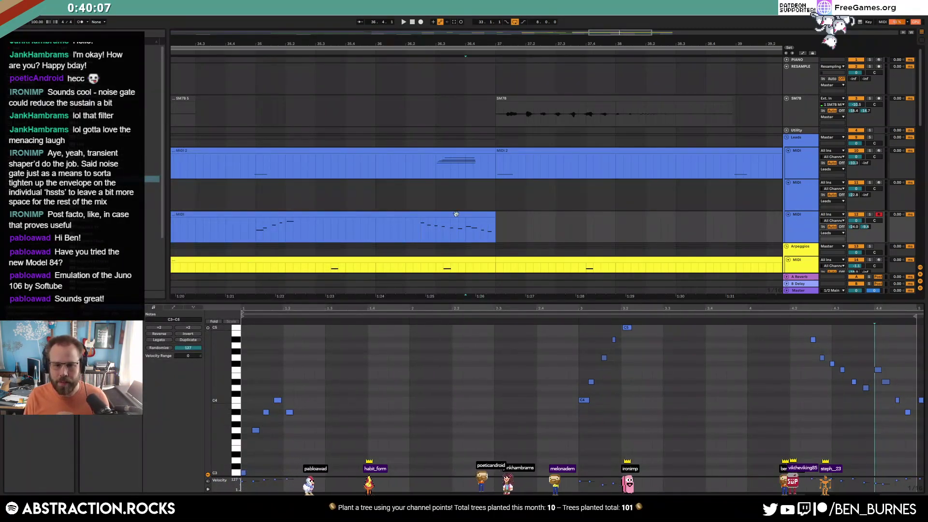
Duplicate the harpsichord clip to fill bars 37 to 41 and play the section with the full arrangement
{"action": "left_click", "coordinate": [437, 214]}
{"action": "key", "text": "space"}
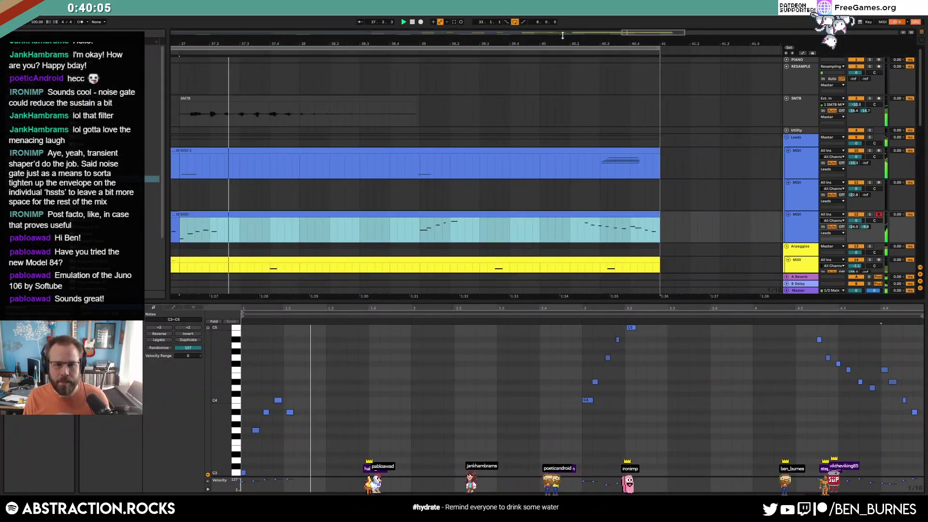
{"action": "left_click_drag", "start_coordinate": [652, 36], "coordinate": [633, 193]}
{"action": "key", "text": "shift+Tab"}
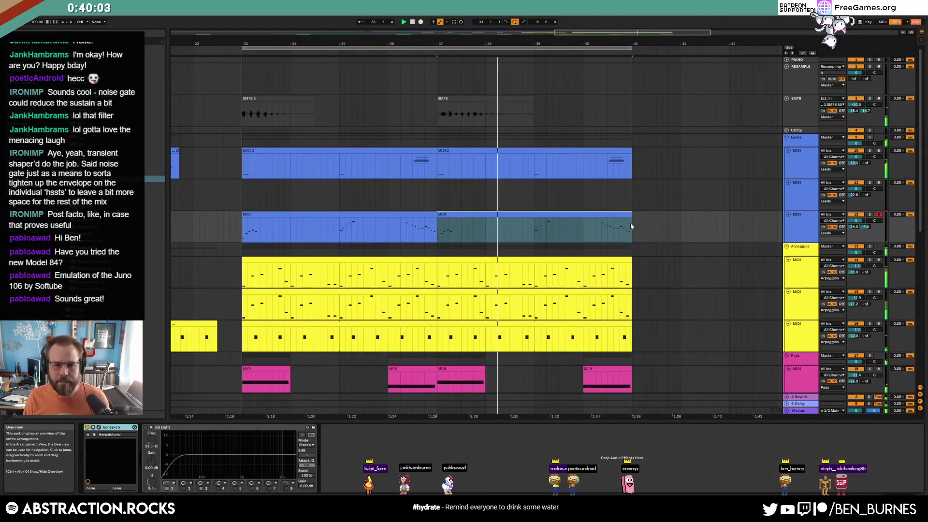
{"action": "scroll", "coordinate": [631, 232], "scroll_direction": "down", "scroll_amount": 2}
{"action": "scroll", "coordinate": [634, 241], "scroll_direction": "down", "scroll_amount": 5, "text": "ctrl"}
{"action": "scroll", "coordinate": [607, 282], "scroll_direction": "down", "scroll_amount": 4}
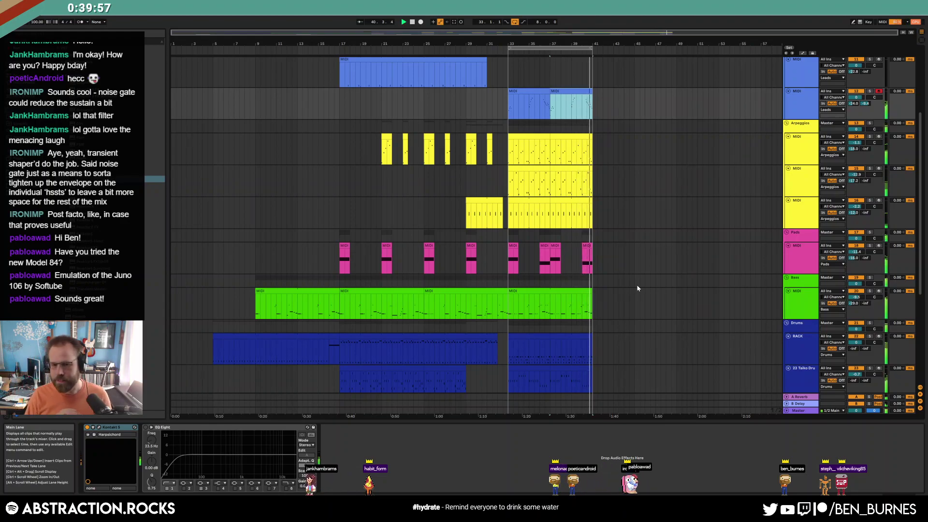
Open the first harpsichord clip's notes and place the edit position after the opening phrase
{"action": "double_click", "coordinate": [528, 105]}
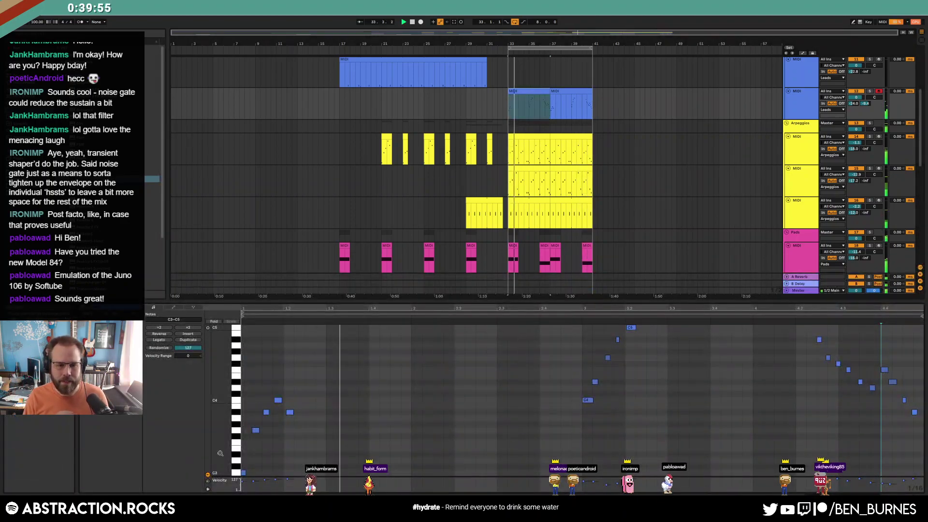
{"action": "left_click", "coordinate": [355, 404]}
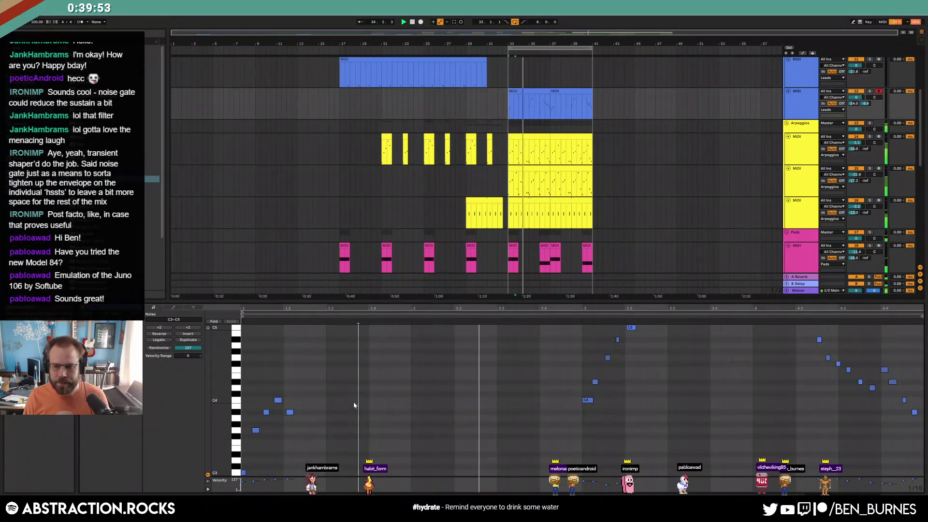
Quantize all the notes in the lead clip that starts at bar 33 and clear the note selection
{"action": "key", "text": "ctrl+a"}
{"action": "key", "text": "space"}
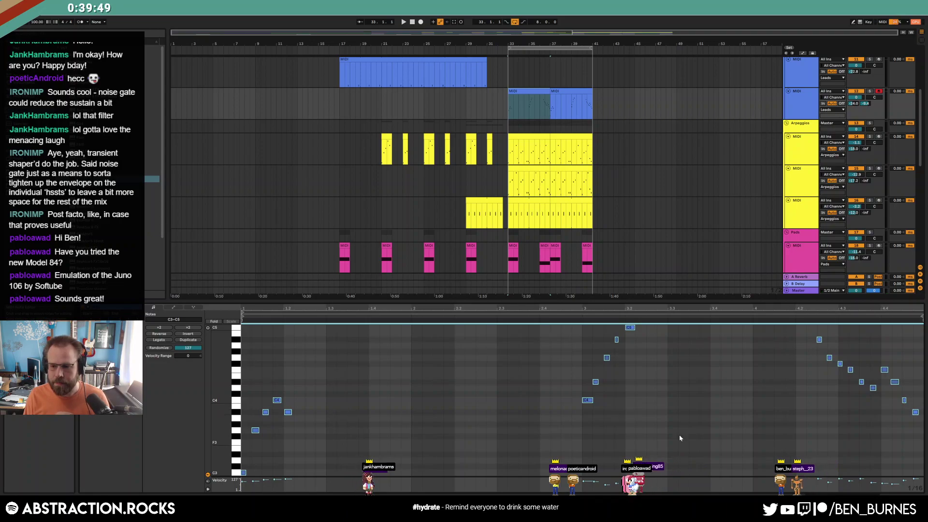
{"action": "left_click", "coordinate": [346, 410]}
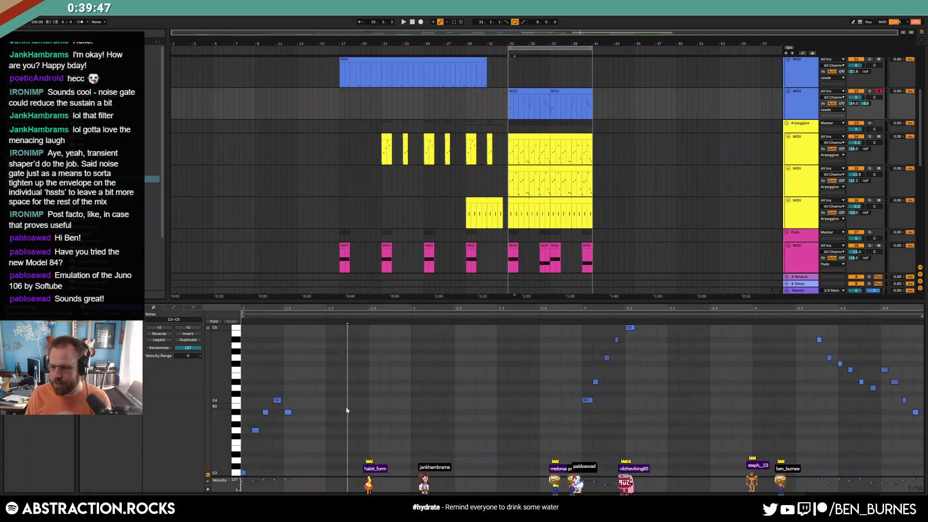
Play the arrangement from the very start with the device view showing, to review the transition into bar 33
{"action": "left_click", "coordinate": [411, 23]}
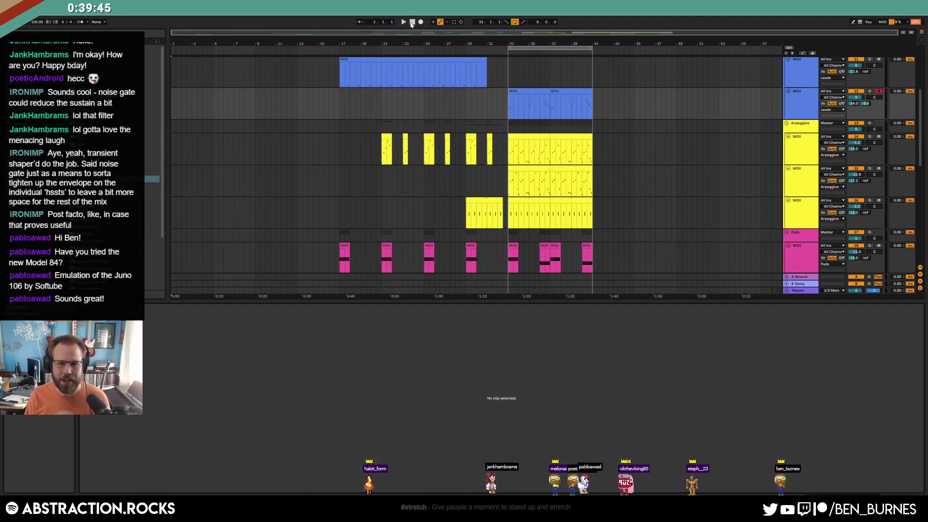
{"action": "key", "text": "shift+Tab"}
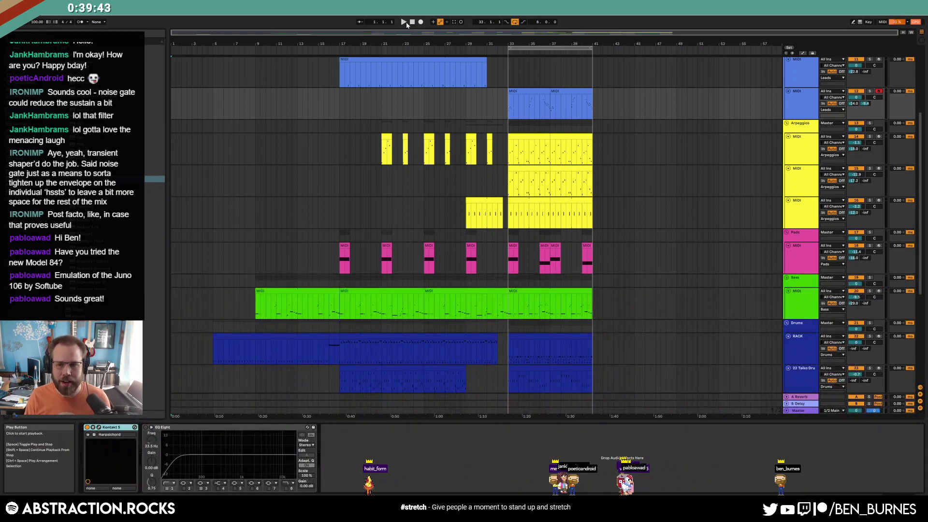
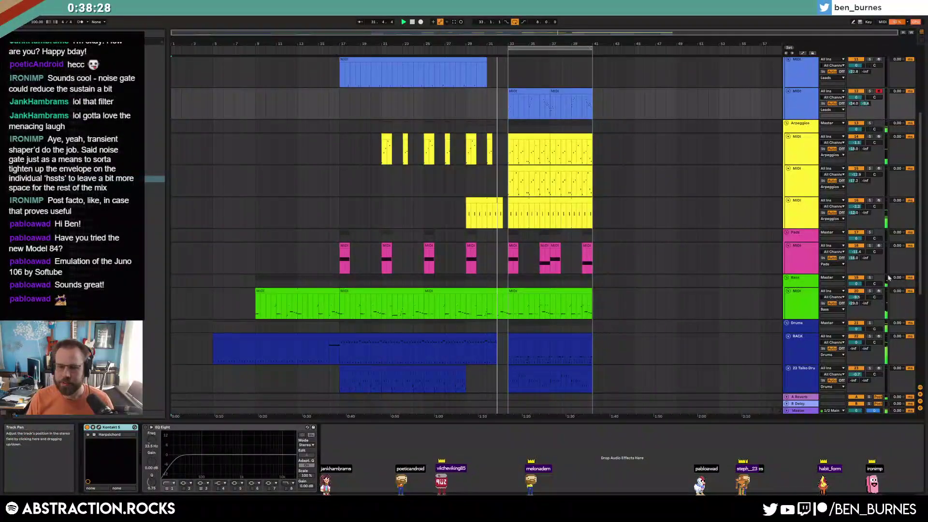
{"action": "left_click", "coordinate": [506, 310]}
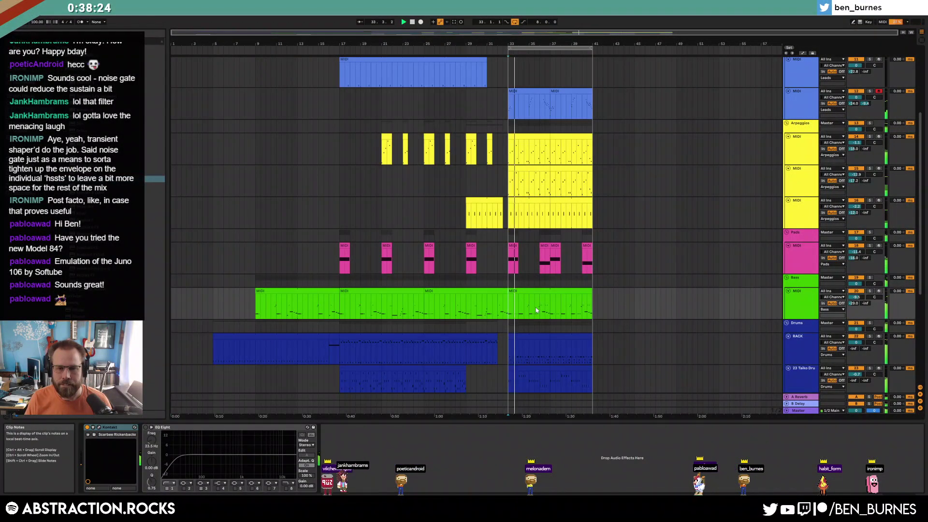
Trim the ends of the three arpeggio clips back to the middle of bar 40
{"action": "double_click", "coordinate": [553, 91]}
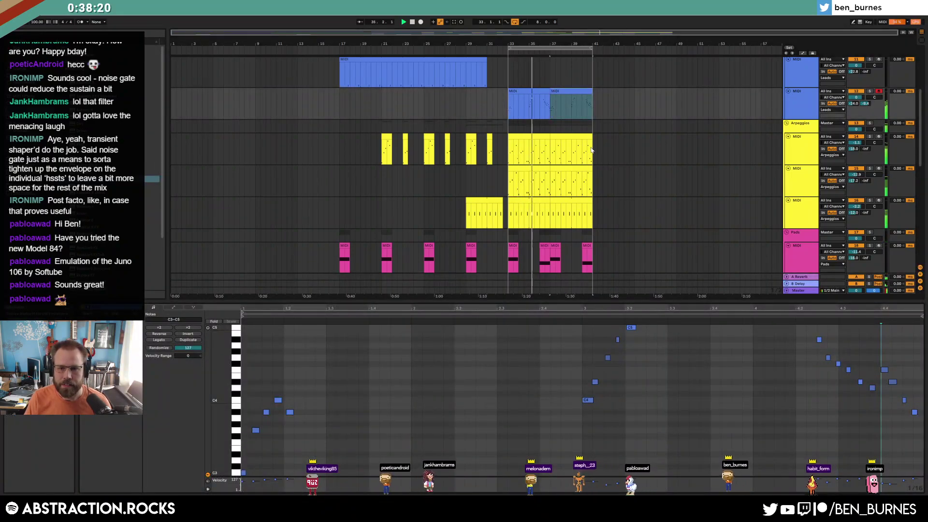
{"action": "scroll", "coordinate": [592, 140], "scroll_direction": "up", "scroll_amount": 2}
{"action": "left_click_drag", "start_coordinate": [591, 136], "coordinate": [580, 138]}
{"action": "left_click_drag", "start_coordinate": [591, 181], "coordinate": [580, 203]}
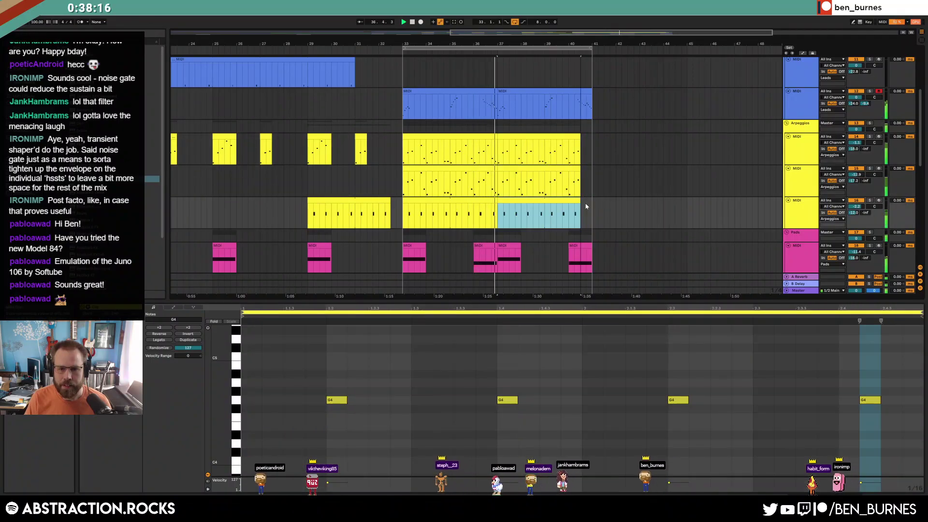
Trim the second Taiko clip to end at bar 40, and the RACK and RESAMPLE drum clips to end just past bar 40
{"action": "scroll", "coordinate": [588, 217], "scroll_direction": "down", "scroll_amount": 3}
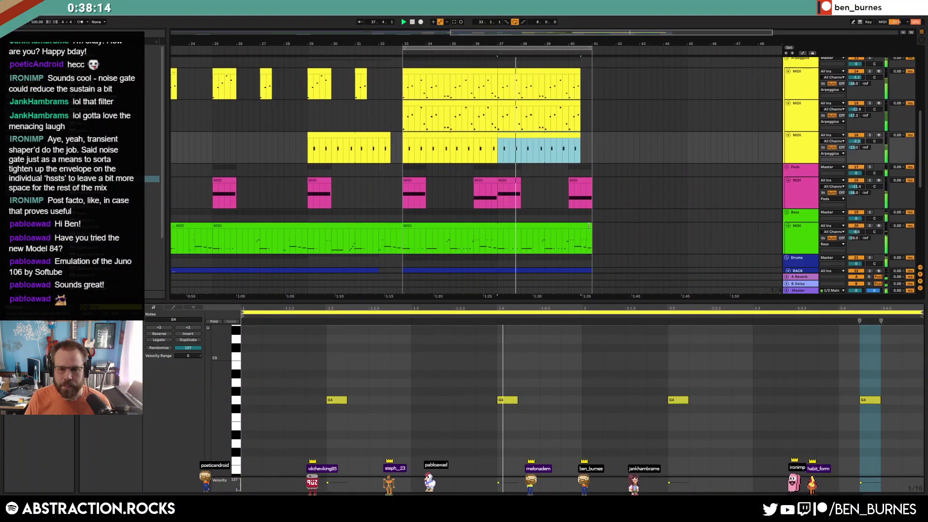
{"action": "scroll", "coordinate": [587, 225], "scroll_direction": "down", "scroll_amount": 2}
{"action": "scroll", "coordinate": [588, 232], "scroll_direction": "down", "scroll_amount": 2}
{"action": "left_click_drag", "start_coordinate": [588, 237], "coordinate": [568, 237]}
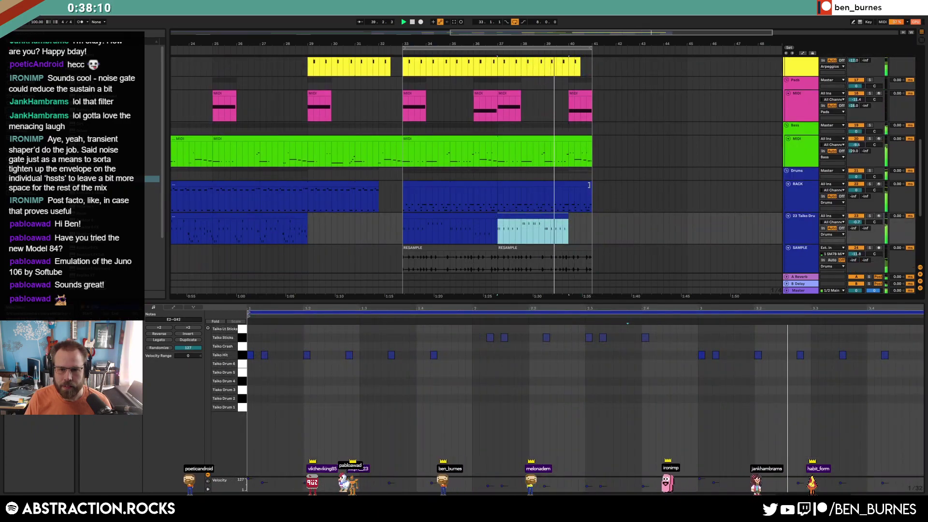
{"action": "left_click_drag", "start_coordinate": [589, 185], "coordinate": [572, 185]}
{"action": "scroll", "coordinate": [574, 188], "scroll_direction": "up", "scroll_amount": 3}
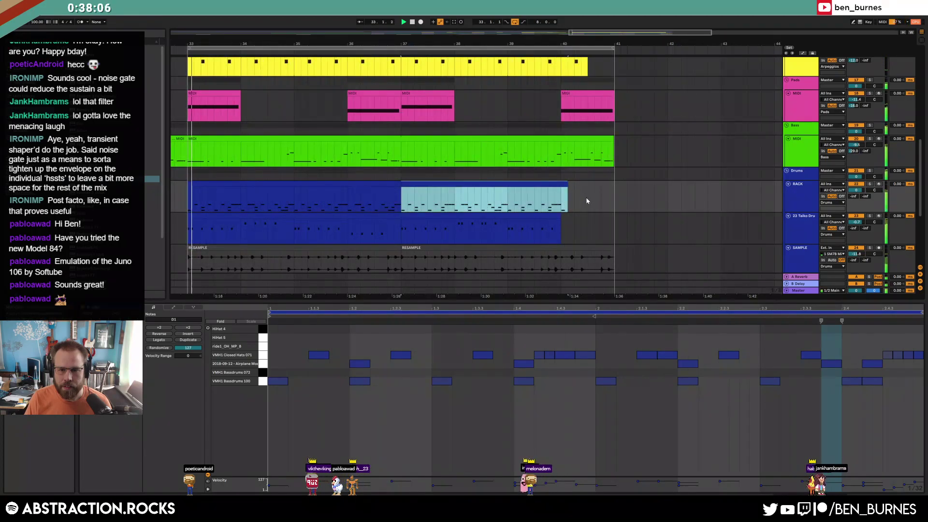
{"action": "scroll", "coordinate": [599, 207], "scroll_direction": "down", "scroll_amount": 2}
{"action": "left_click", "coordinate": [609, 223]}
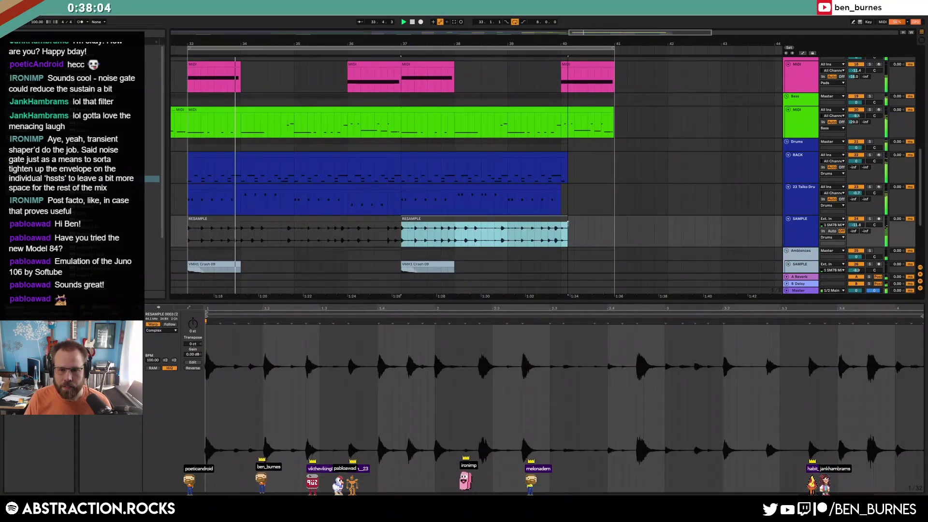
Trim the bass clip to end at bar 40 and deactivate the pad clip that starts there
{"action": "scroll", "coordinate": [608, 228], "scroll_direction": "up", "scroll_amount": 5}
{"action": "scroll", "coordinate": [610, 223], "scroll_direction": "up", "scroll_amount": 1}
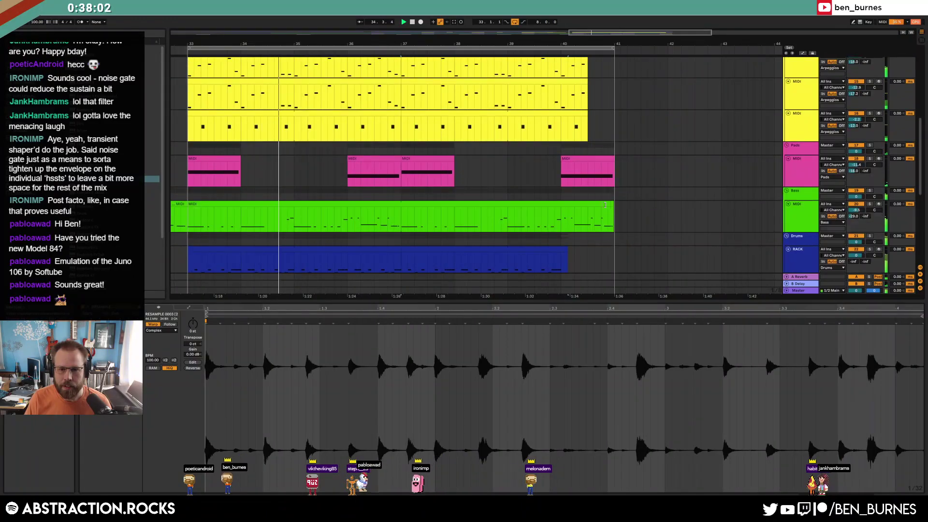
{"action": "left_click_drag", "start_coordinate": [608, 204], "coordinate": [575, 207]}
{"action": "scroll", "coordinate": [589, 217], "scroll_direction": "up", "scroll_amount": 2}
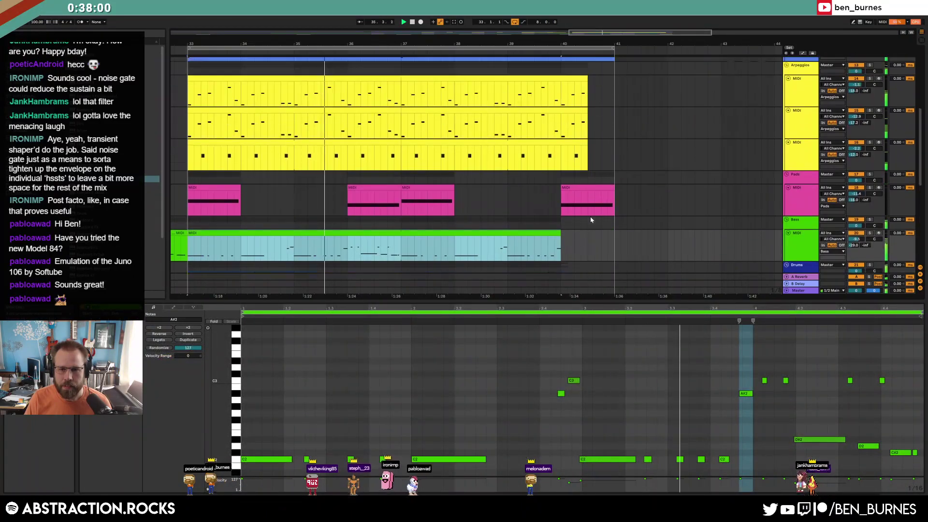
{"action": "left_click", "coordinate": [592, 198]}
Trim the second clip on the first lead track so it ends at bar 40
{"action": "scroll", "coordinate": [598, 203], "scroll_direction": "up", "scroll_amount": 5}
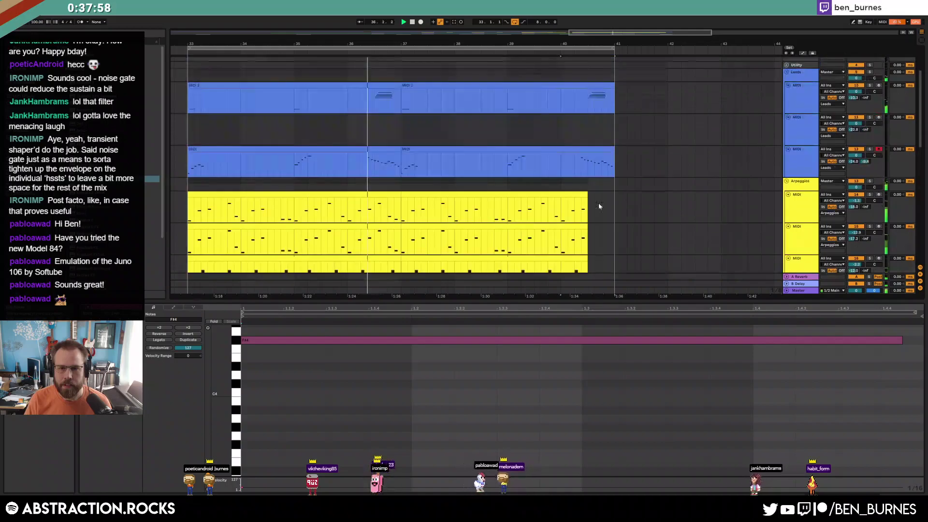
{"action": "left_click", "coordinate": [563, 150]}
{"action": "left_click_drag", "start_coordinate": [563, 150], "coordinate": [557, 150]}
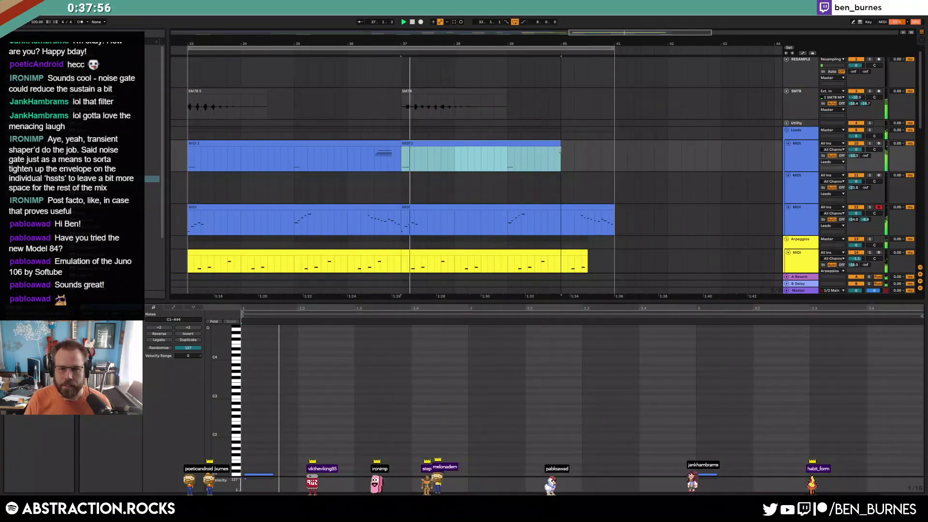
In the lead clip at bar 37, duplicate the first three notes of the final descending run over the next three and nudge a following note slightly later
{"action": "left_click", "coordinate": [590, 216]}
{"action": "left_click", "coordinate": [846, 477]}
{"action": "scroll", "coordinate": [828, 368], "scroll_direction": "up", "scroll_amount": 2}
{"action": "left_click_drag", "start_coordinate": [817, 359], "coordinate": [845, 397]}
{"action": "key", "text": "ctrl+d"}
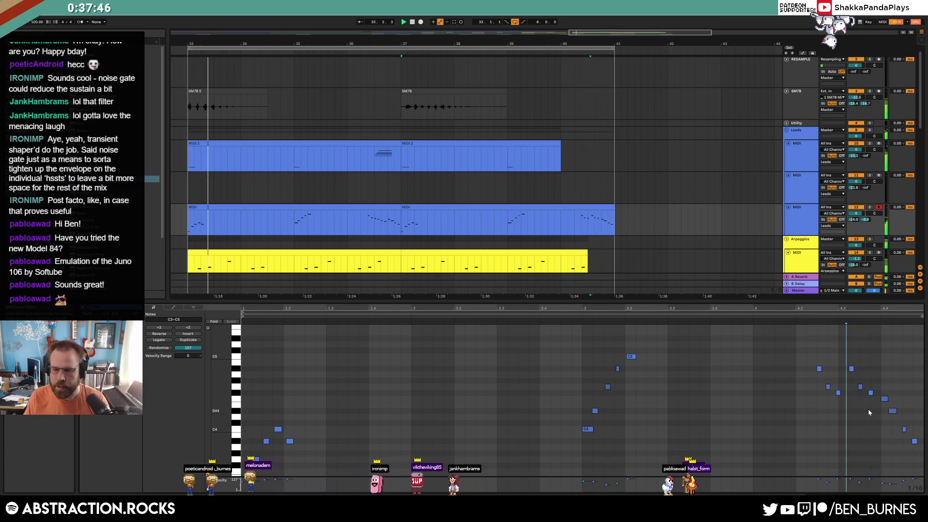
{"action": "left_click_drag", "start_coordinate": [892, 410], "coordinate": [896, 410]}
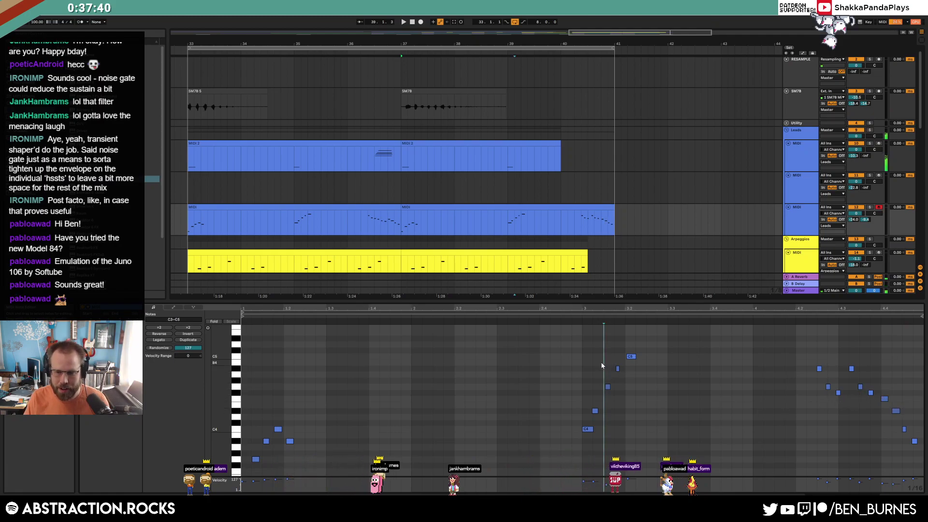
Quantize the start of every note in the bar 37 lead clip to the current grid
{"action": "key", "text": "ctrl+a"}
{"action": "key", "text": "ctrl+shift+u"}
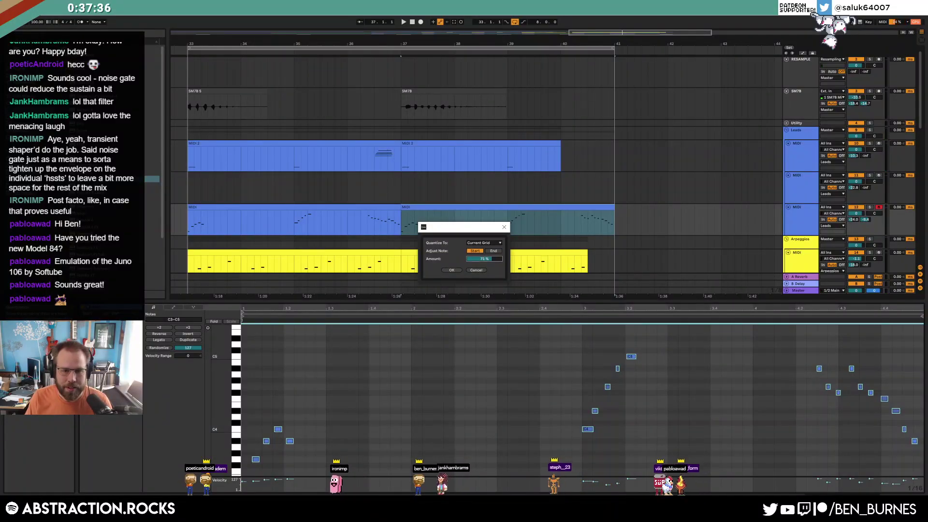
{"action": "left_click", "coordinate": [459, 271]}
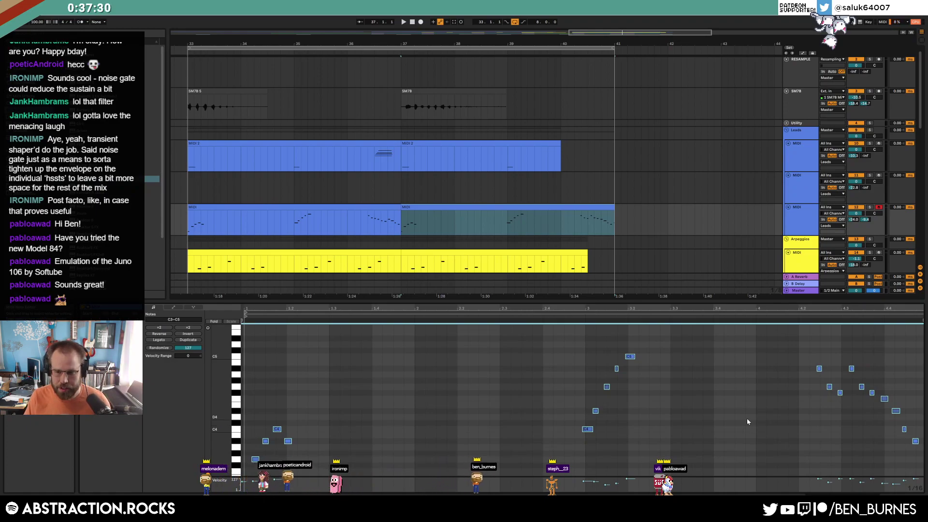
Open the lead clip at bar 33, select all its notes and play back the loop with the device view showing
{"action": "left_click", "coordinate": [387, 209]}
{"action": "left_click", "coordinate": [821, 371]}
{"action": "key", "text": "ctrl+a"}
{"action": "key", "text": "space"}
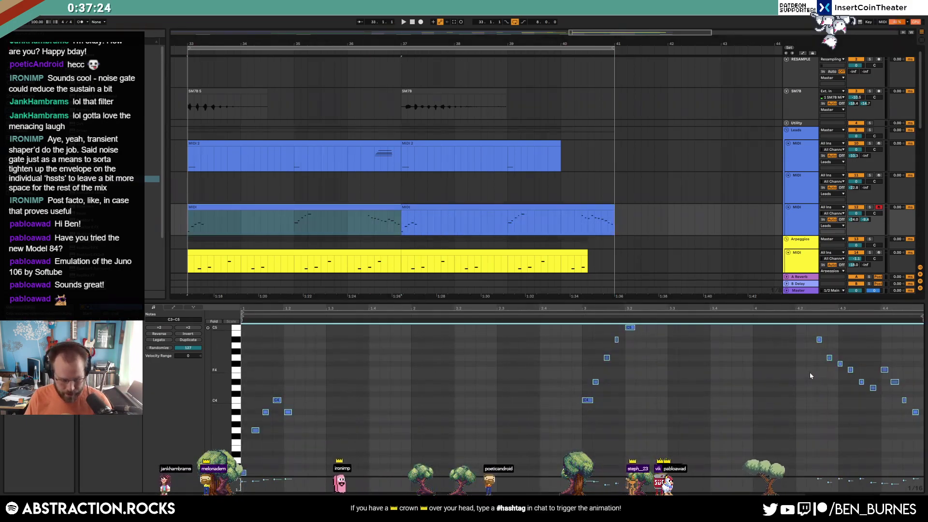
{"action": "key", "text": "shift+Tab"}
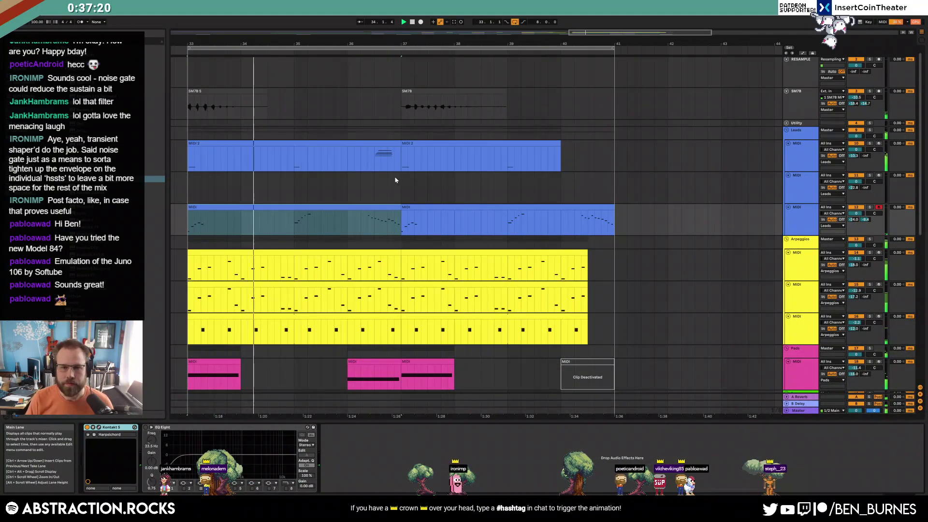
Place copies of the bar 33 clips from the first and third lead tracks at bar 49
{"action": "scroll", "coordinate": [400, 186], "scroll_direction": "down", "scroll_amount": 8}
{"action": "scroll", "coordinate": [541, 214], "scroll_direction": "down", "scroll_amount": 5}
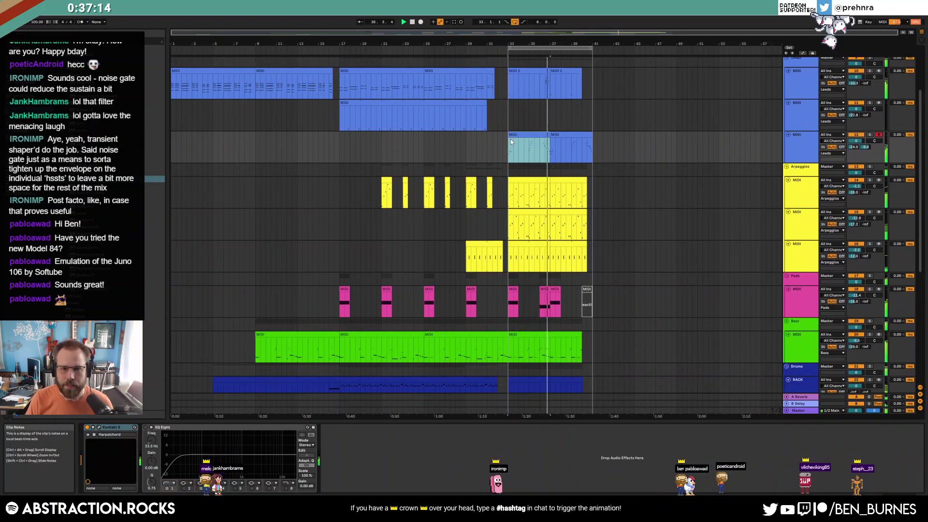
{"action": "left_click_drag", "start_coordinate": [510, 139], "coordinate": [603, 140]}
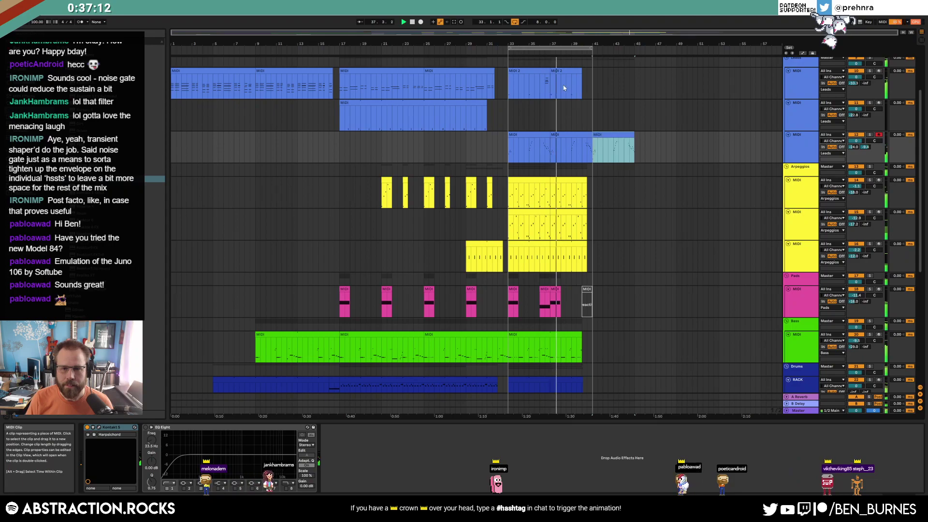
{"action": "left_click", "coordinate": [595, 80]}
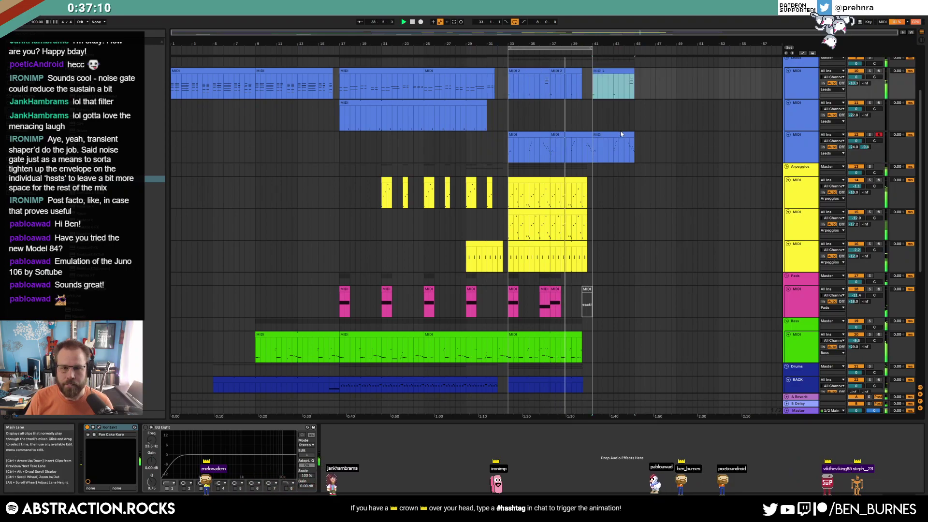
{"action": "left_click_drag", "start_coordinate": [594, 80], "coordinate": [645, 264]}
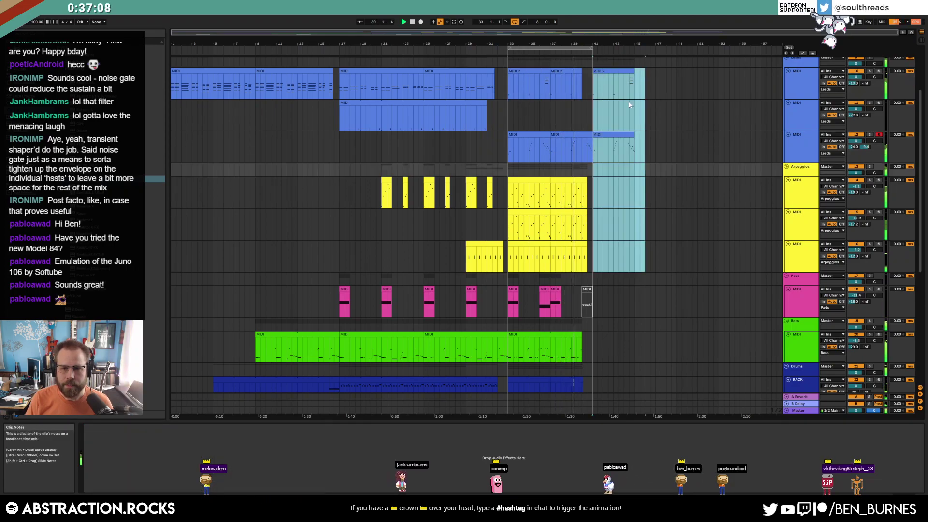
{"action": "left_click_drag", "start_coordinate": [613, 74], "coordinate": [693, 78]}
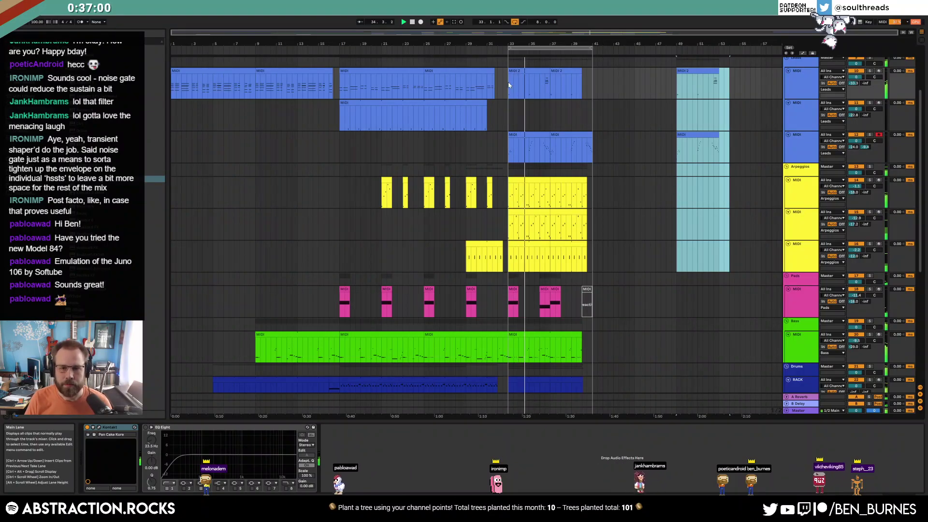
Duplicate bars 33 to 41 on the lead tracks and everything below, and copy the RESAMPLE drum clip from bar 41 beyond that section
{"action": "left_click_drag", "start_coordinate": [509, 82], "coordinate": [592, 410]}
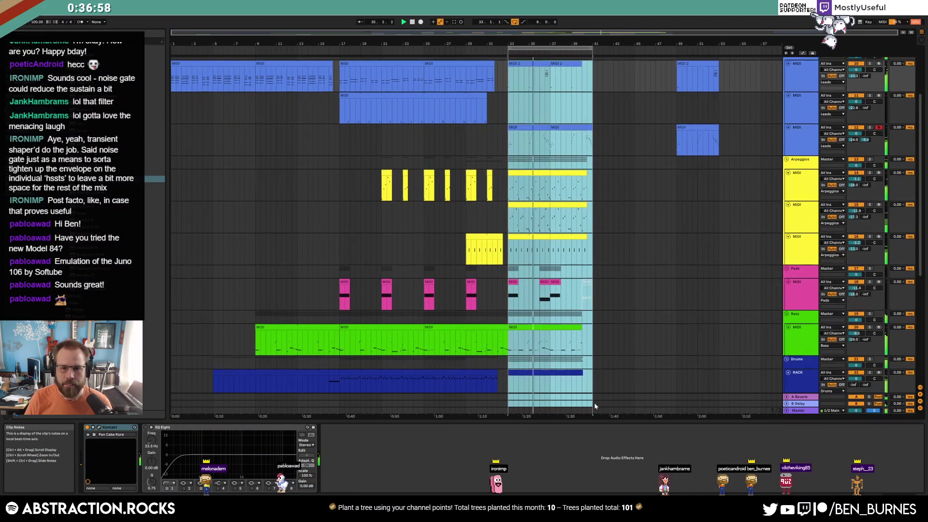
{"action": "key", "text": "ctrl+d"}
{"action": "scroll", "coordinate": [626, 308], "scroll_direction": "down", "scroll_amount": 5}
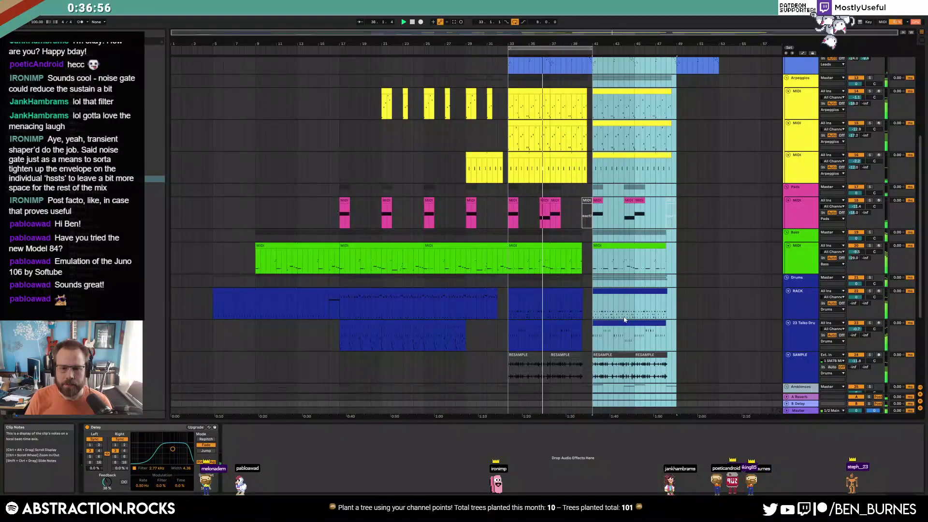
{"action": "left_click", "coordinate": [613, 355]}
{"action": "left_click_drag", "start_coordinate": [613, 360], "coordinate": [716, 353]}
Duplicate the SM7B clips of bars 33 to 41 into the following eight bars and extend the loop to bar 49
{"action": "scroll", "coordinate": [716, 354], "scroll_direction": "up", "scroll_amount": 1}
{"action": "scroll", "coordinate": [712, 347], "scroll_direction": "up", "scroll_amount": 10}
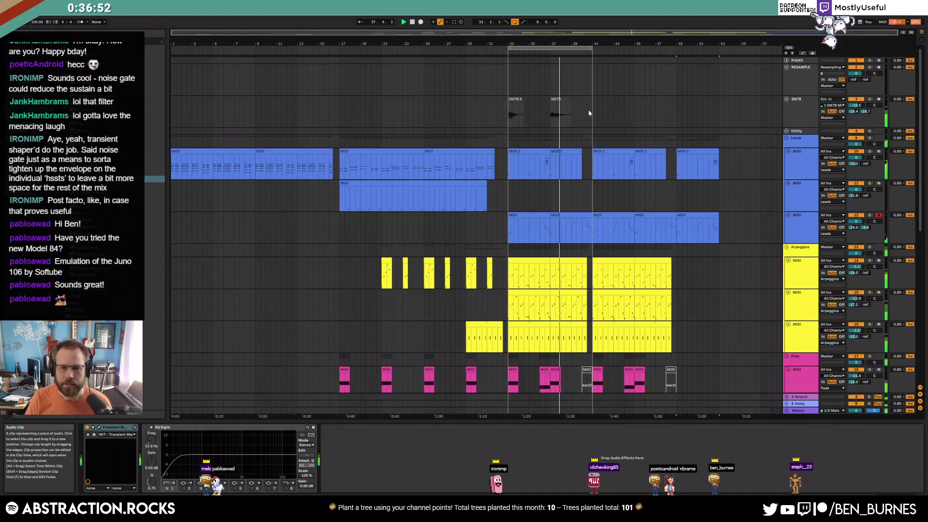
{"action": "left_click_drag", "start_coordinate": [587, 112], "coordinate": [516, 108]}
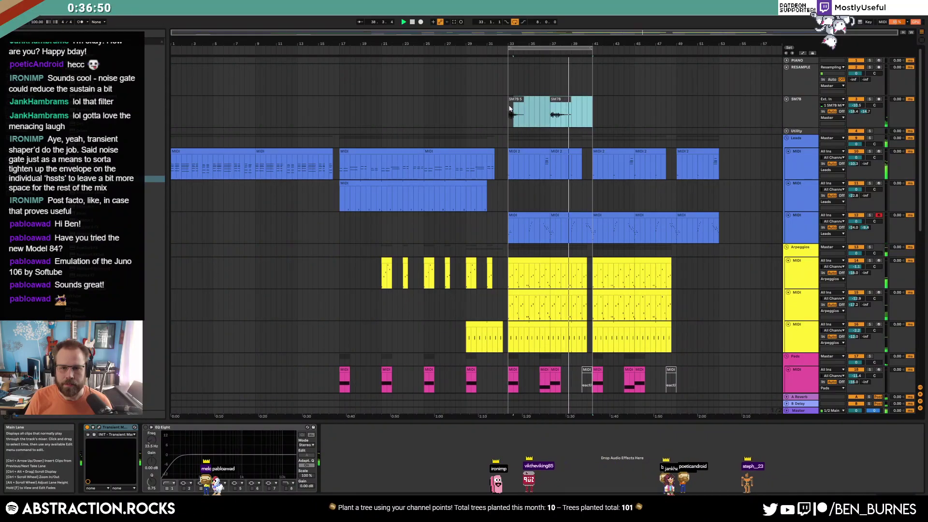
{"action": "key", "text": "ctrl+d"}
{"action": "left_click_drag", "start_coordinate": [592, 48], "coordinate": [676, 48]}
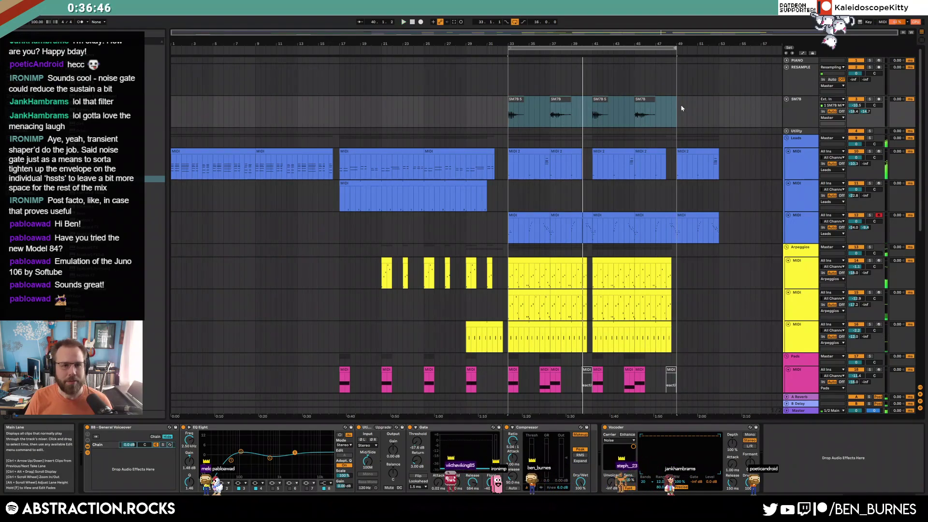
Restart playback from the beginning of the song
{"action": "double_click", "coordinate": [412, 22]}
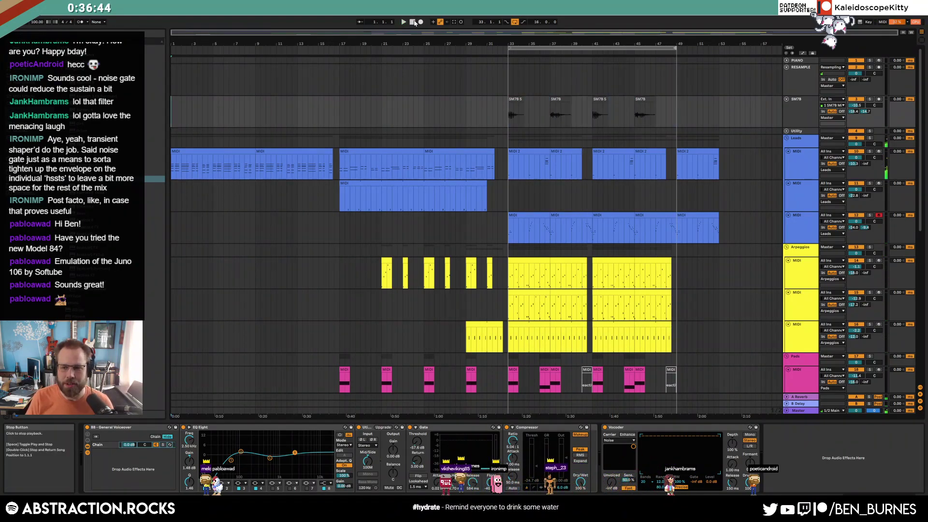
{"action": "left_click", "coordinate": [403, 22]}
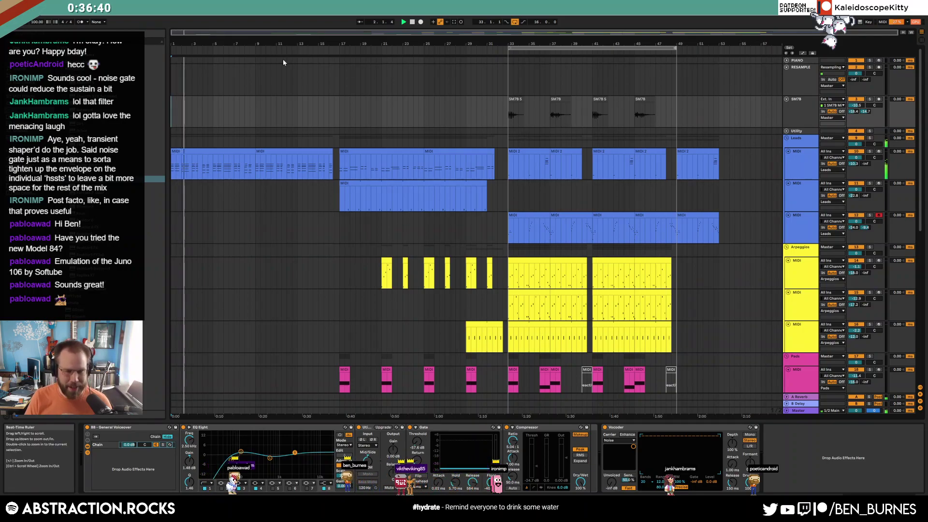
Save the set under the new name "2021-04-28 Skull Throme" in the 2 Hour Tracks 2021 folder
{"action": "key", "text": "ctrl+shift+s"}
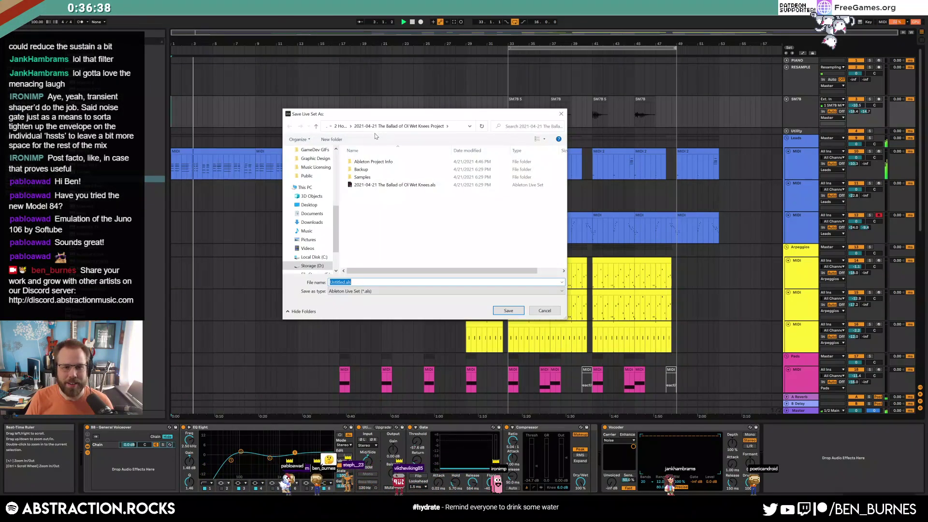
{"action": "left_click", "coordinate": [342, 127]}
{"action": "type", "text": "2"}
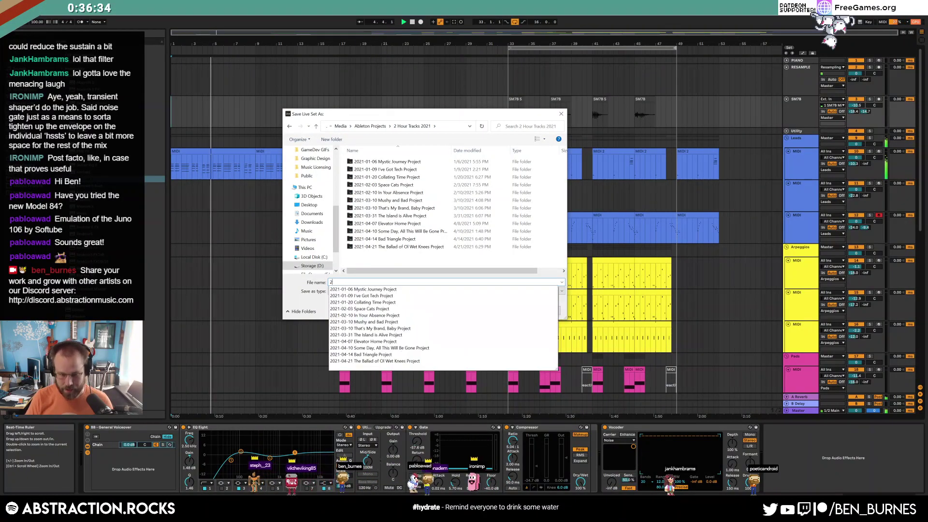
{"action": "type", "text": "021-04-28"}
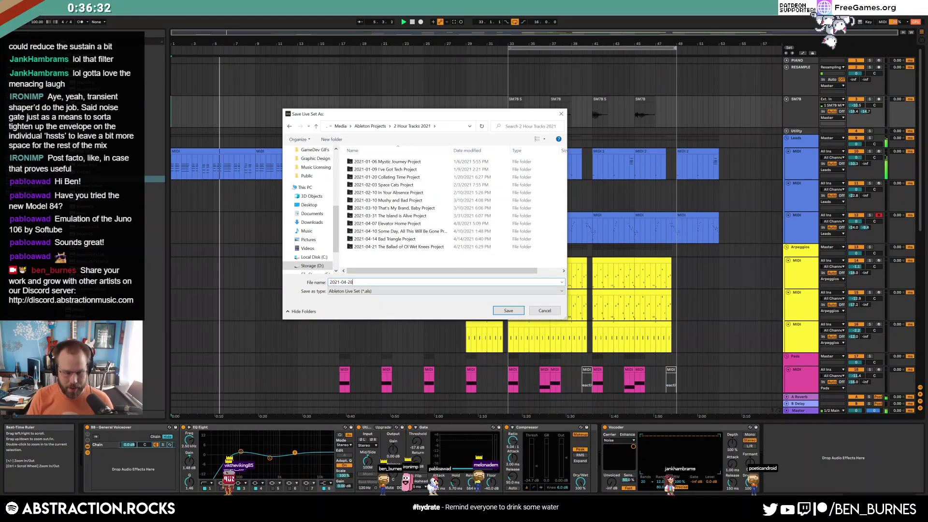
{"action": "type", "text": " Skull Throme"}
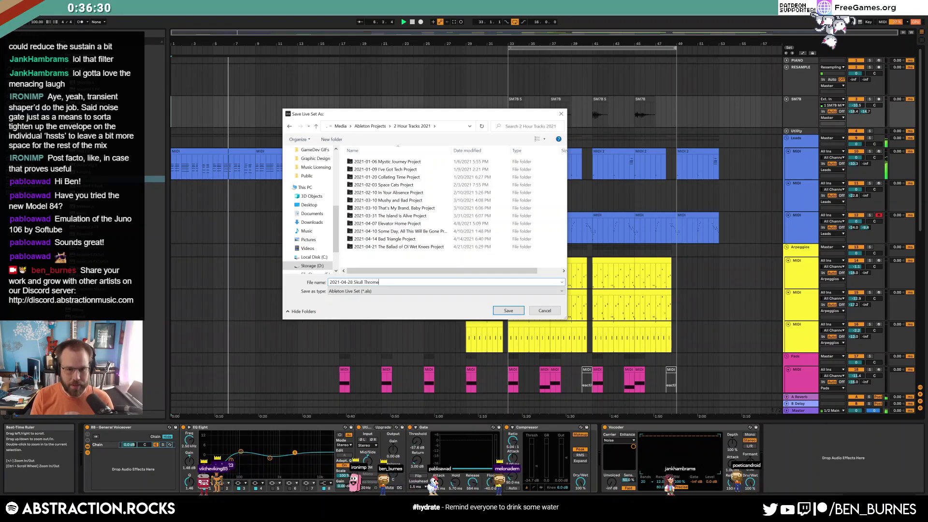
{"action": "key", "text": "Return"}
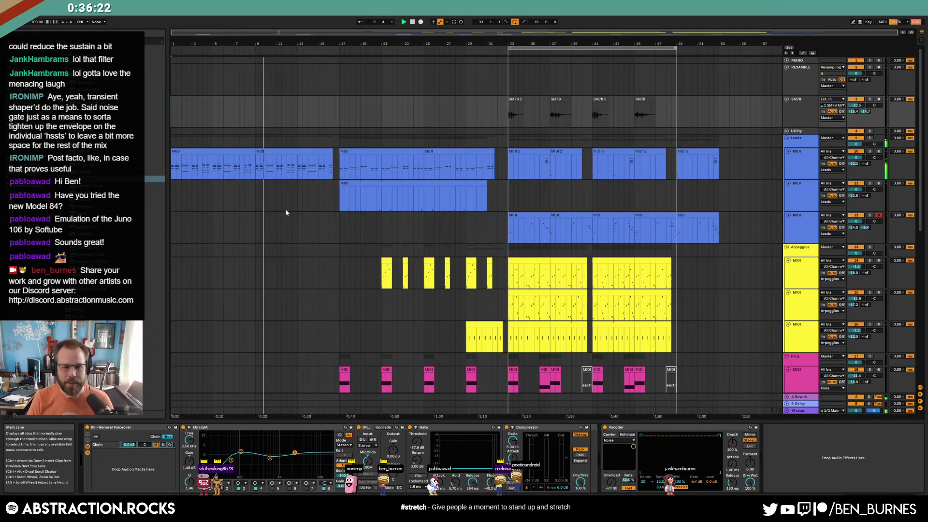
Copy the bar 16 drum fill into the gaps at bars 32, 40 and 48 on the RACK track and insert an empty MIDI clip over bars 49 to 53
{"action": "scroll", "coordinate": [289, 217], "scroll_direction": "down", "scroll_amount": 3}
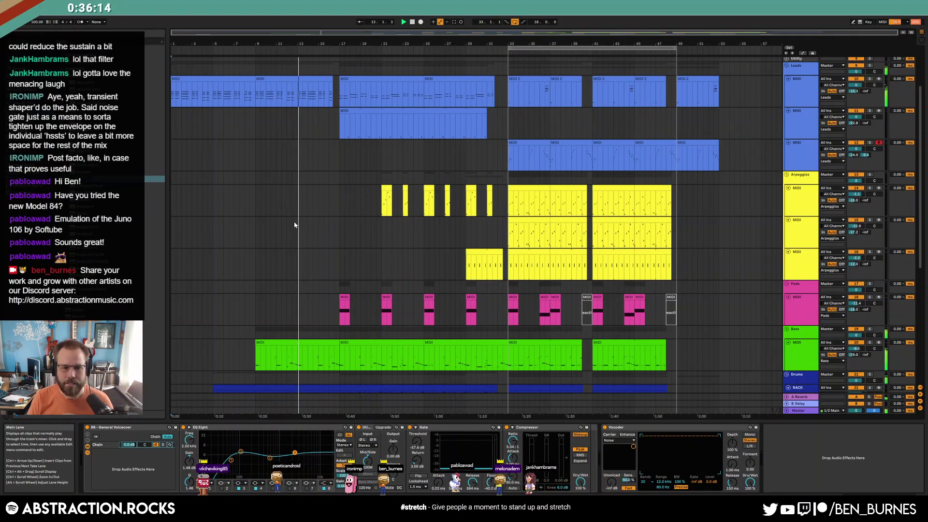
{"action": "scroll", "coordinate": [295, 225], "scroll_direction": "down", "scroll_amount": 5}
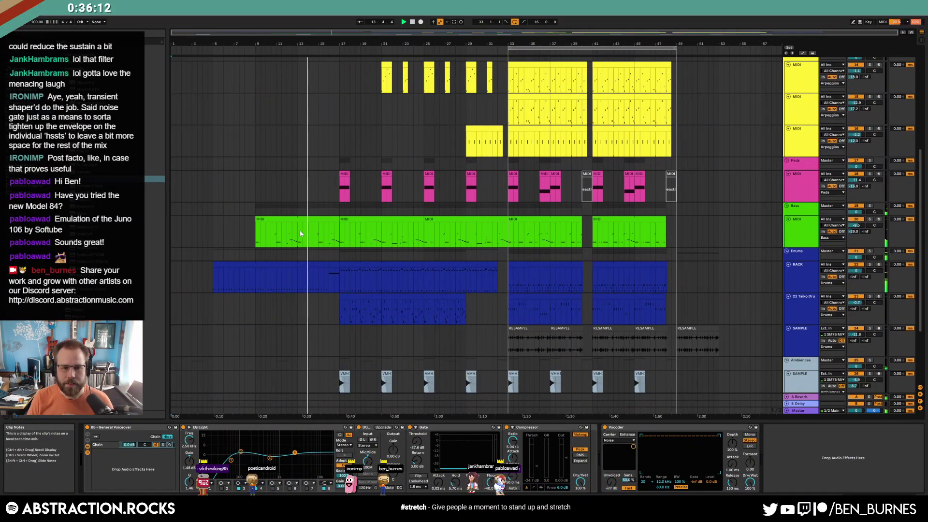
{"action": "left_click_drag", "start_coordinate": [332, 265], "coordinate": [588, 265]}
{"action": "left_click_drag", "start_coordinate": [589, 268], "coordinate": [724, 282]}
{"action": "key", "text": "ctrl+shift+m"}
{"action": "scroll", "coordinate": [446, 220], "scroll_direction": "up", "scroll_amount": 5}
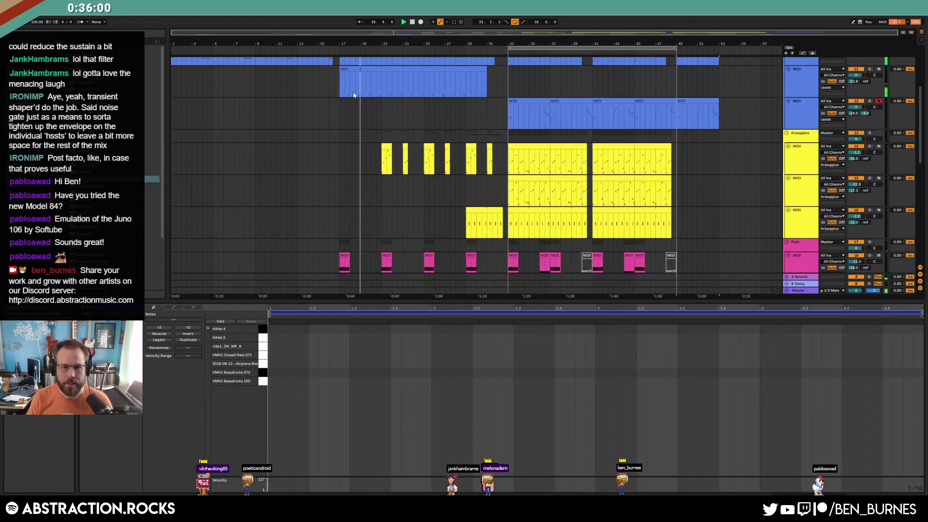
Look at the notes in the second lead track's clip that starts at bar 17
{"action": "left_click", "coordinate": [449, 82]}
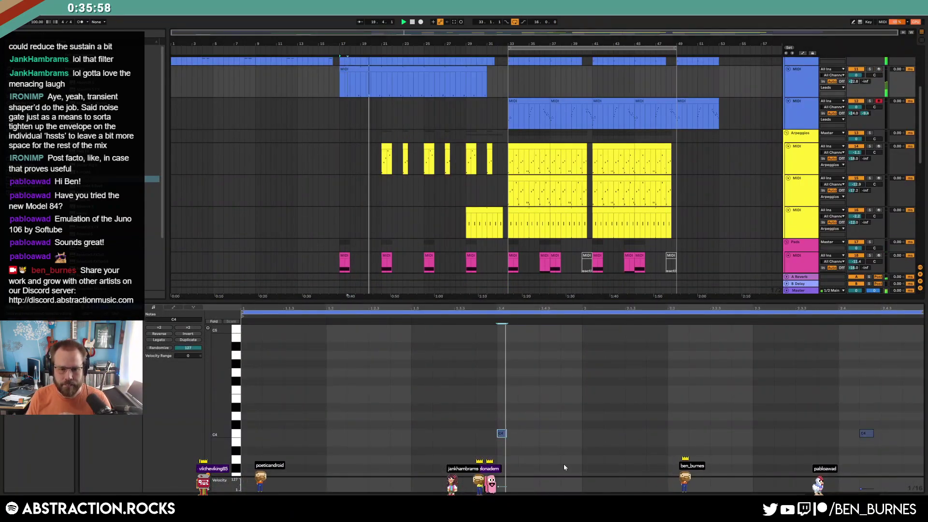
{"action": "key", "text": "shift+Tab"}
{"action": "scroll", "coordinate": [628, 305], "scroll_direction": "down", "scroll_amount": 2}
Fill the empty RACK clip at bar 49 with quarter-note ride1_OH_MP_8 hits across all four bars
{"action": "left_click_drag", "start_coordinate": [676, 309], "coordinate": [719, 310]}
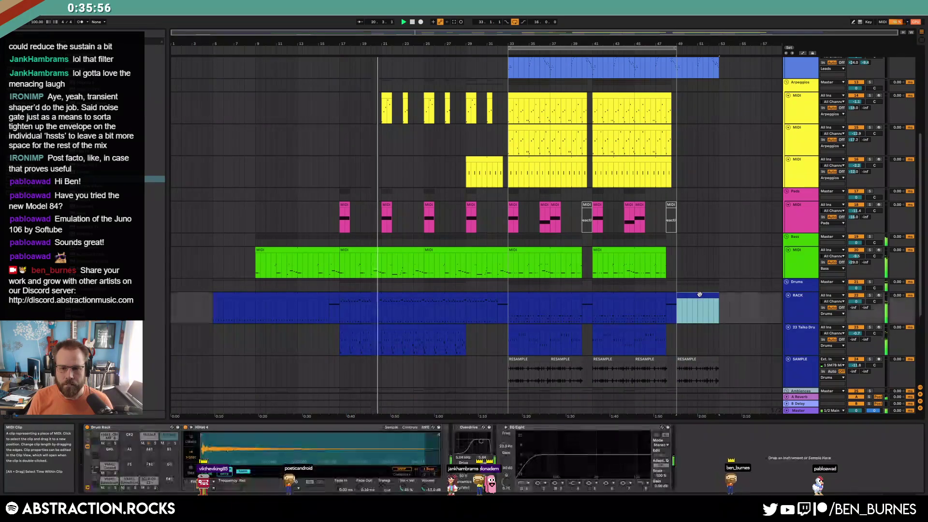
{"action": "key", "text": "ctrl+shift+m"}
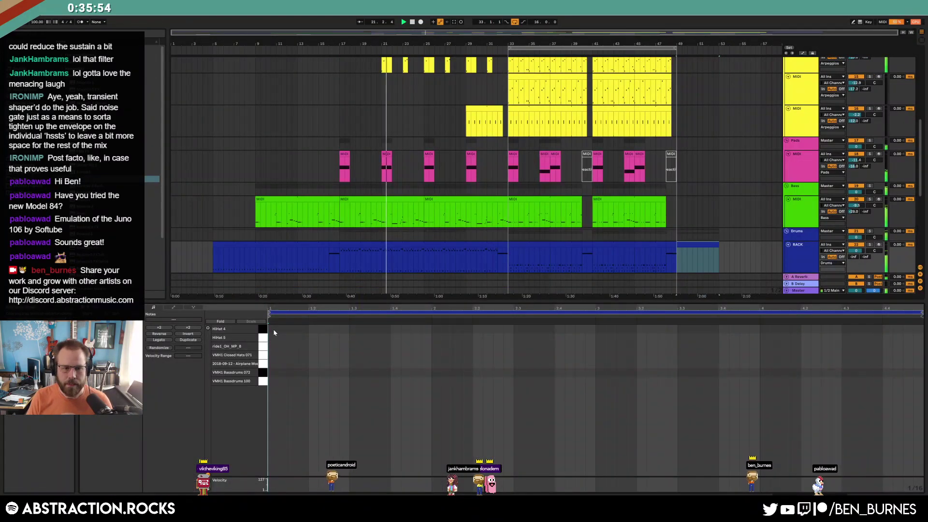
{"action": "left_click_drag", "start_coordinate": [273, 347], "coordinate": [303, 347]}
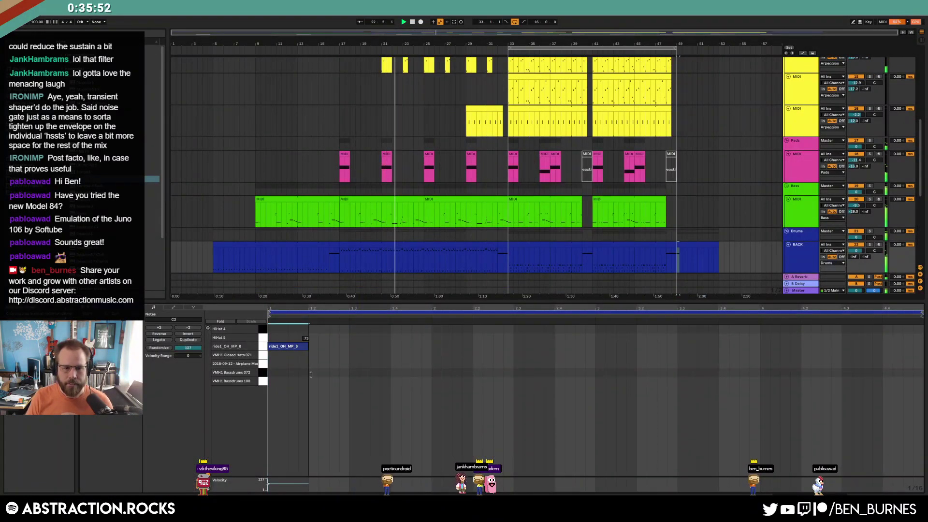
{"action": "left_click", "coordinate": [328, 346]}
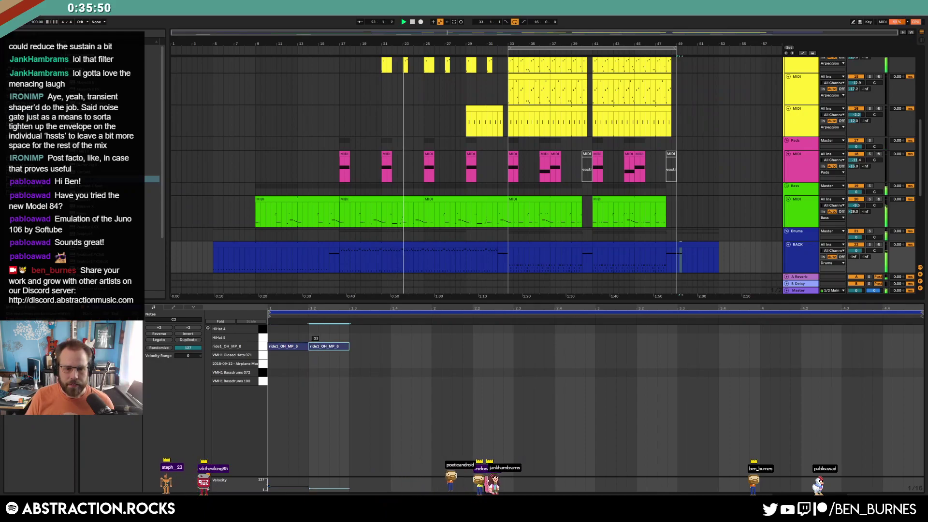
{"action": "left_click", "coordinate": [370, 347]}
{"action": "left_click", "coordinate": [395, 347]}
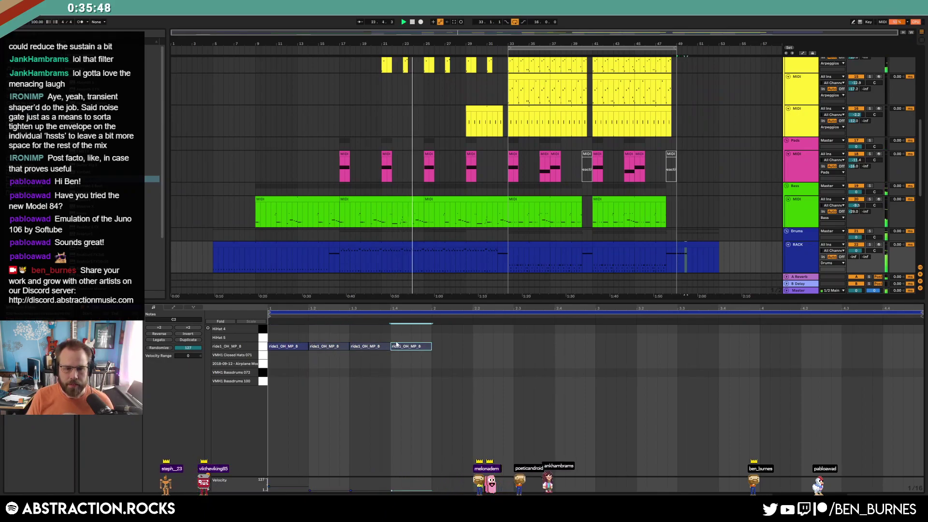
{"action": "key", "text": "ctrl+a"}
{"action": "key", "text": "ctrl+d"}
{"action": "key", "text": "ctrl+d"}
{"action": "key", "text": "ctrl+d"}
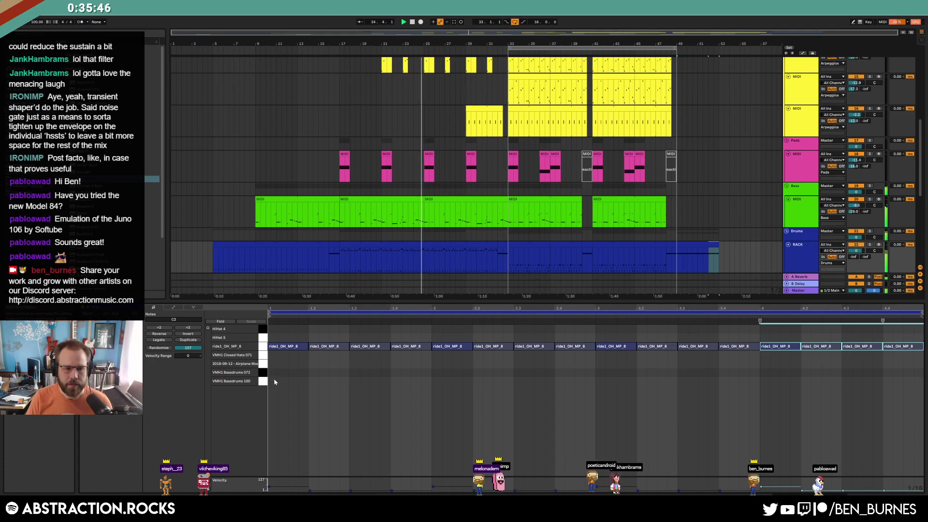
Add a short bassdrum 072 hit on every beat of the bar 49 RACK clip and set the loop to bars 49 to 53
{"action": "left_click", "coordinate": [272, 374]}
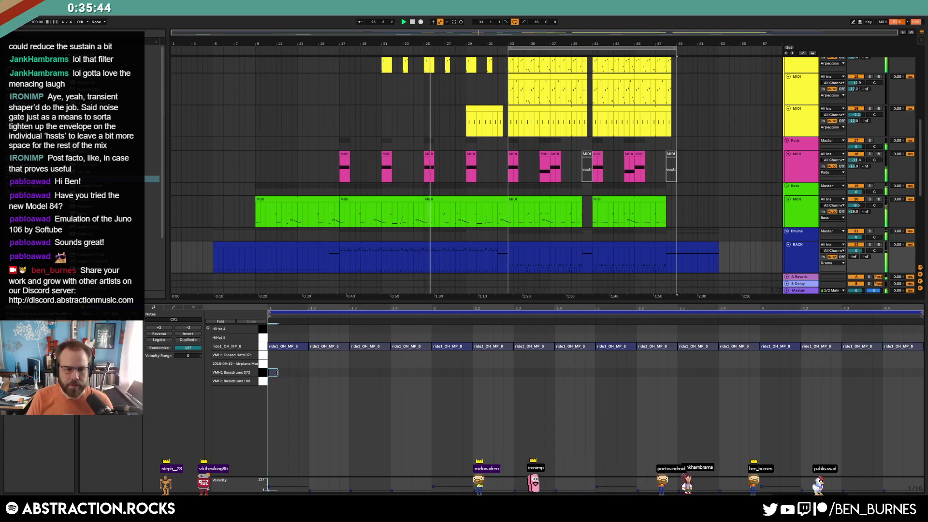
{"action": "key", "text": "ctrl+d"}
{"action": "key", "text": "ctrl+d"}
{"action": "key", "text": "ctrl+d"}
{"action": "key", "text": "ctrl+d"}
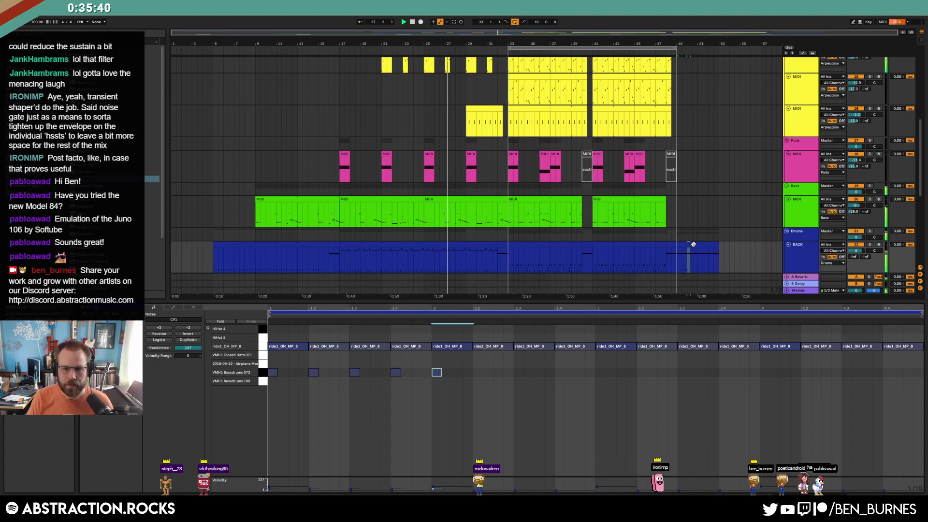
{"action": "left_click", "coordinate": [693, 244]}
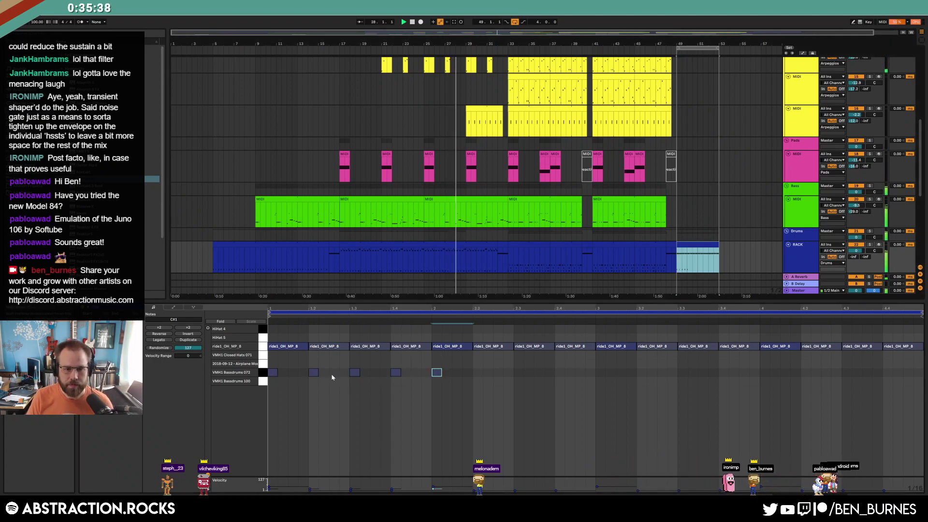
{"action": "key", "text": "Delete"}
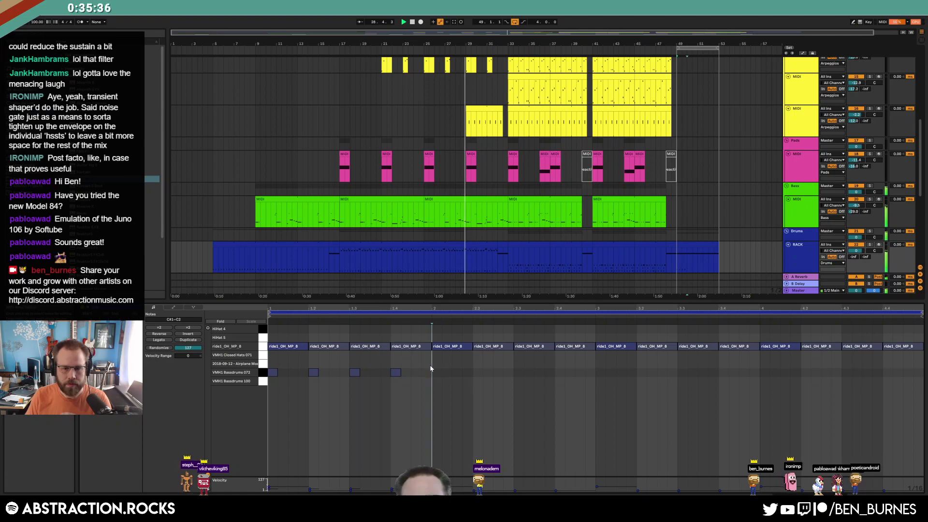
{"action": "left_click_drag", "start_coordinate": [437, 370], "coordinate": [269, 360]}
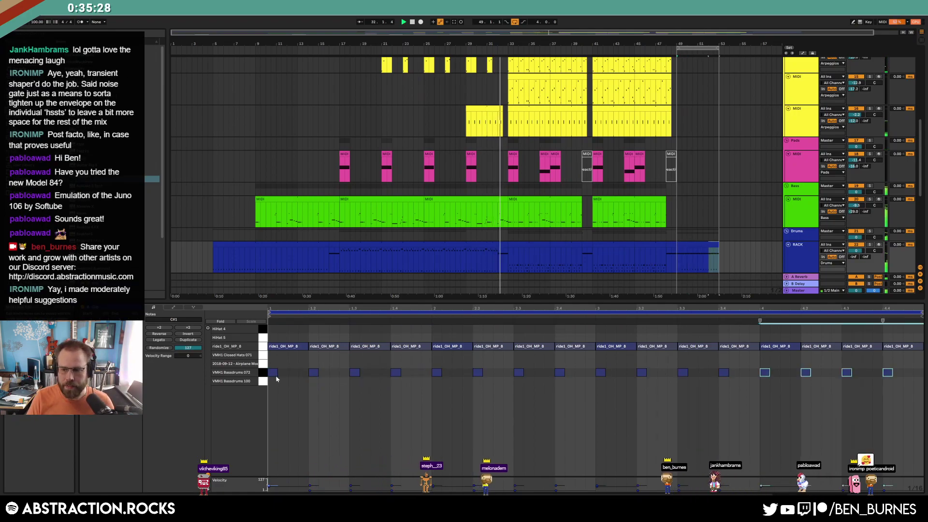
Place a copy of the one-bar pad clip at bar 49 on the Pads MIDI track
{"action": "key", "text": "shift+Tab"}
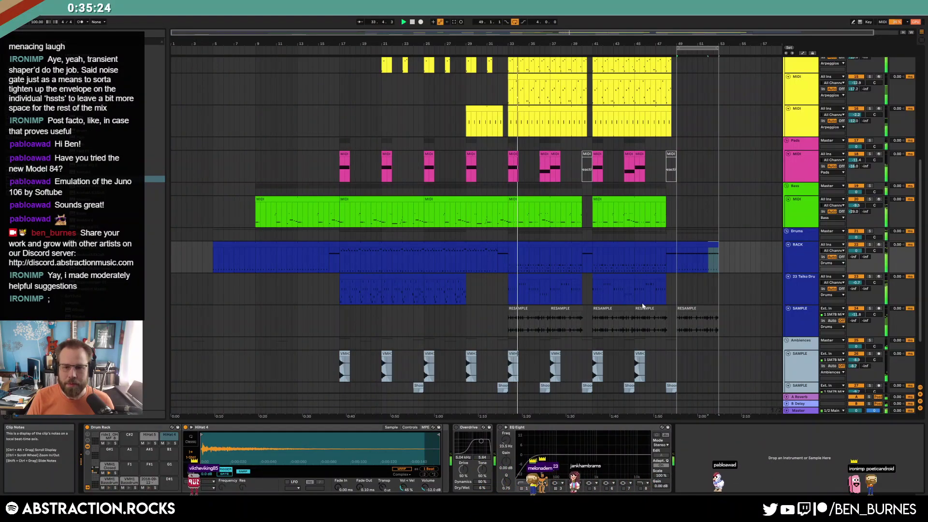
{"action": "scroll", "coordinate": [660, 308], "scroll_direction": "up", "scroll_amount": 2}
{"action": "scroll", "coordinate": [660, 307], "scroll_direction": "up", "scroll_amount": 4}
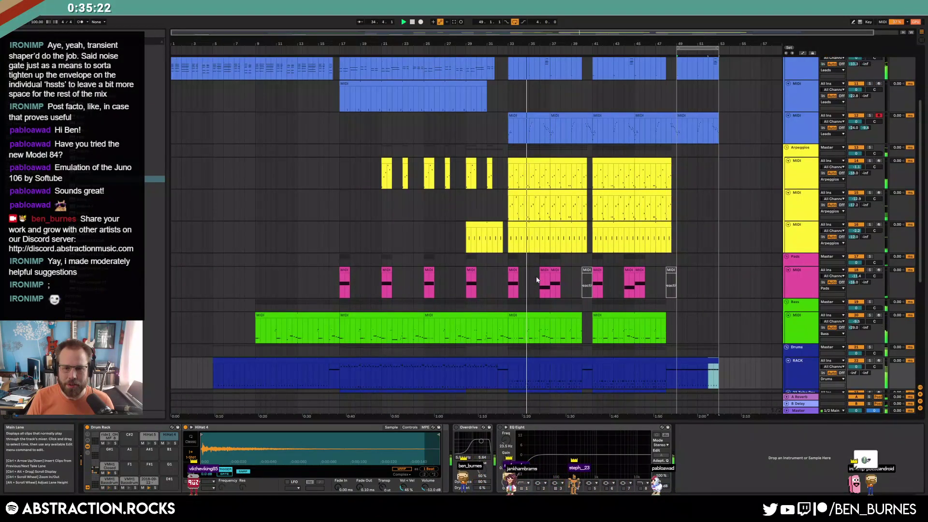
{"action": "left_click", "coordinate": [668, 289]}
{"action": "key", "text": "ctrl+v"}
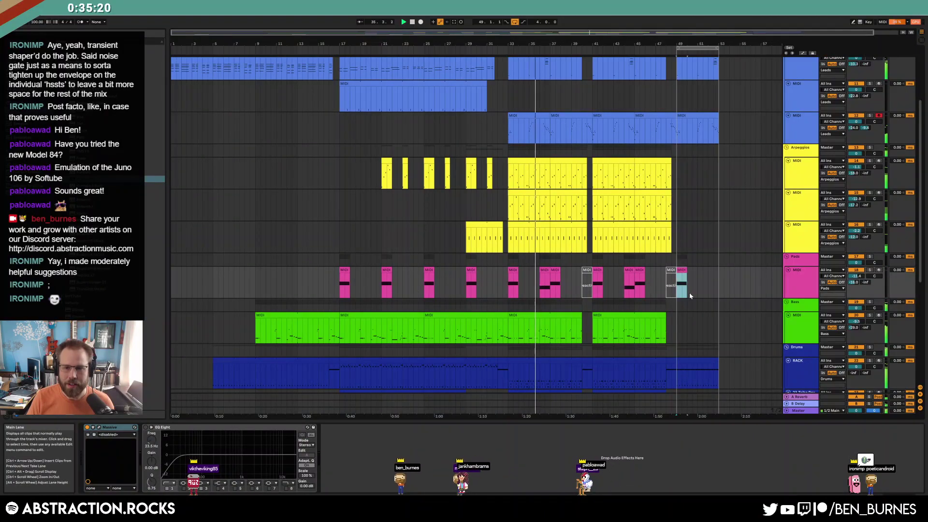
{"action": "scroll", "coordinate": [688, 288], "scroll_direction": "up", "scroll_amount": 4}
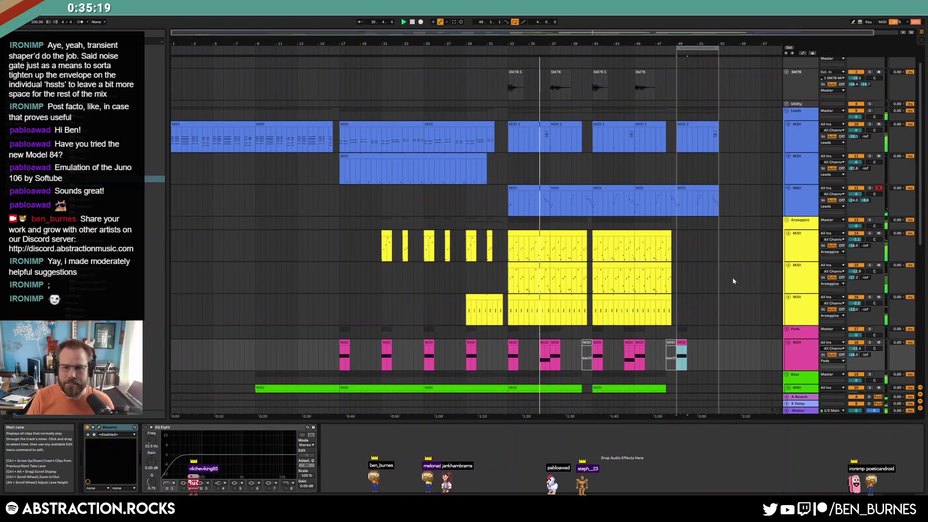
Add a C3 note just after the opening C1 note in the first lead track's clip at bar 49
{"action": "left_click", "coordinate": [696, 127]}
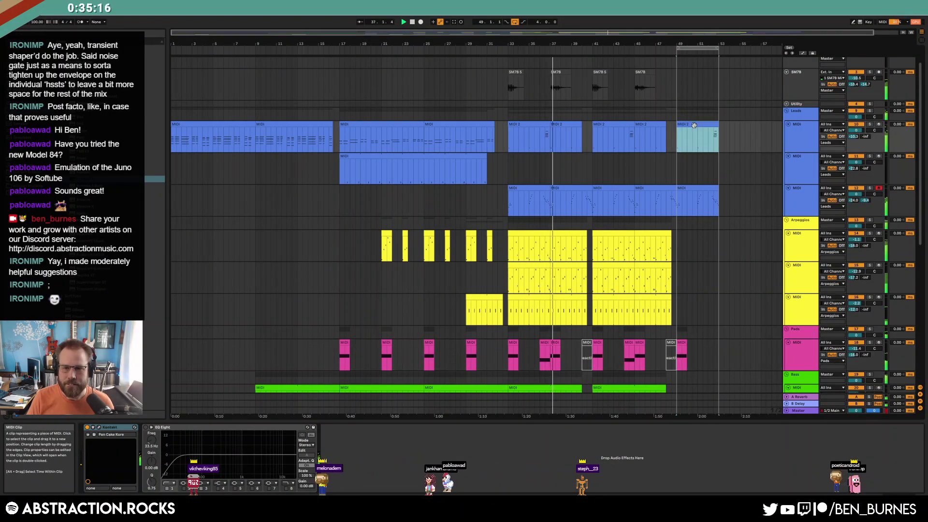
{"action": "key", "text": "shift+Tab"}
{"action": "left_click", "coordinate": [374, 408]}
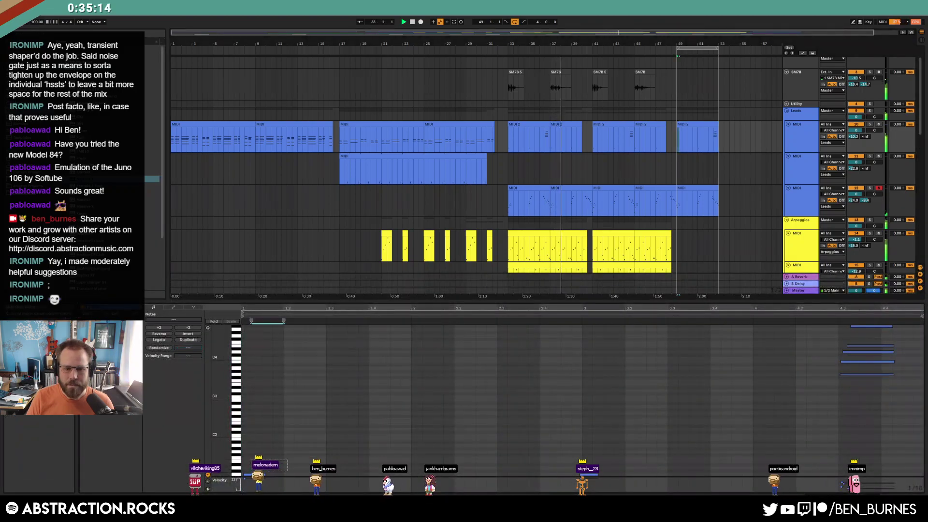
{"action": "left_click", "coordinate": [261, 466]}
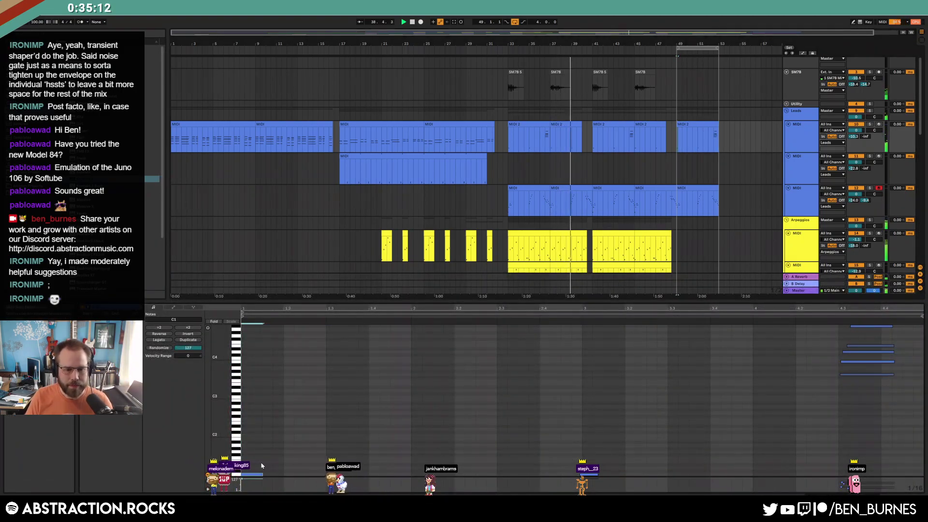
{"action": "key", "text": "ctrl+d"}
{"action": "key", "text": "shift+Up"}
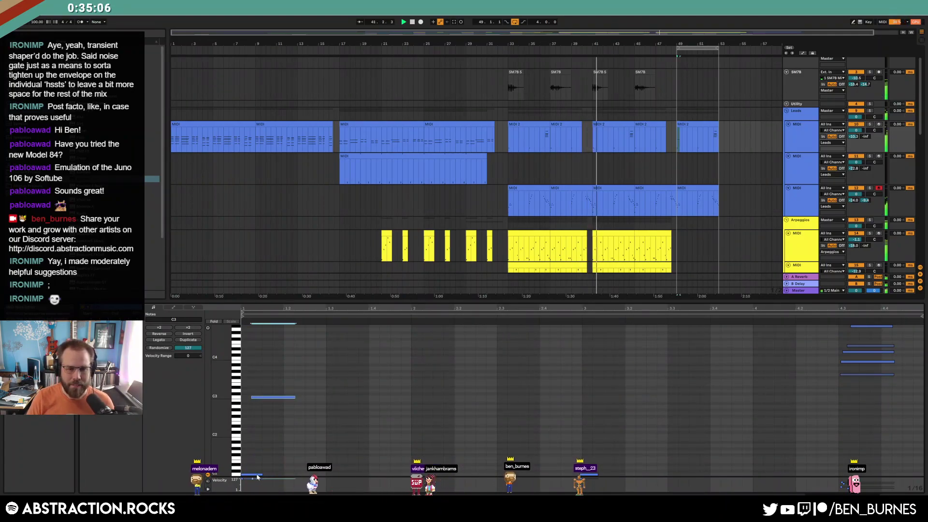
Arm the second lead track, record a trial melody take from bar 41, and undo the take
{"action": "left_click", "coordinate": [602, 159]}
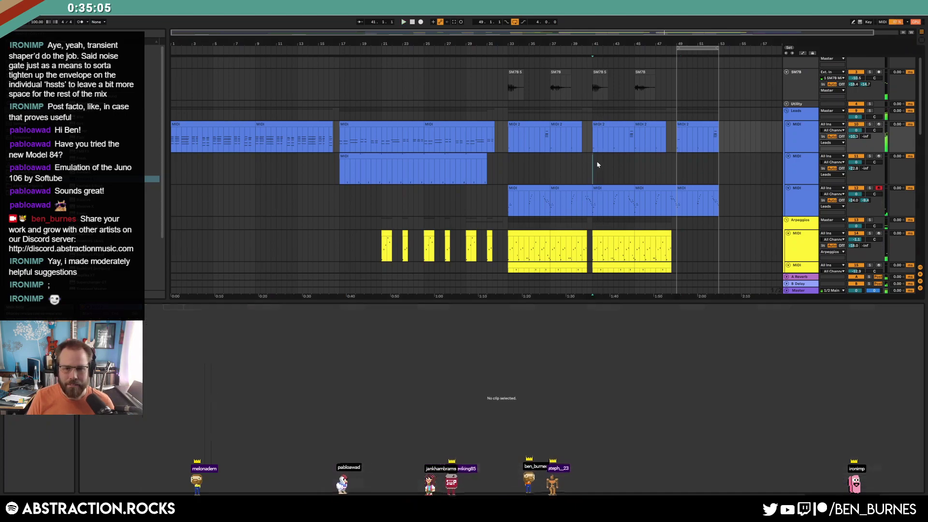
{"action": "left_click", "coordinate": [878, 156]}
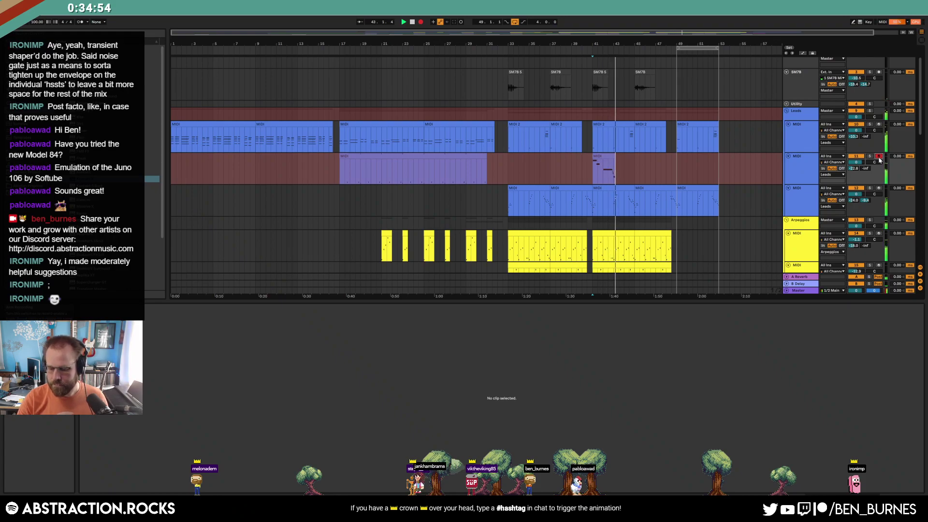
{"action": "key", "text": "space"}
{"action": "key", "text": "ctrl+z"}
{"action": "left_click", "coordinate": [593, 167]}
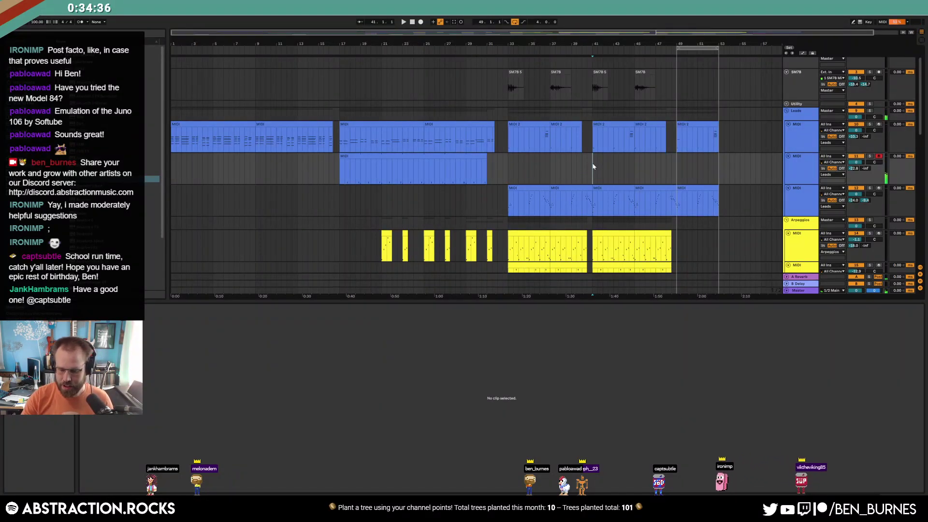
Record another melody take on the second lead track from bar 41 and delete the recorded clip
{"action": "key", "text": "shift+Tab"}
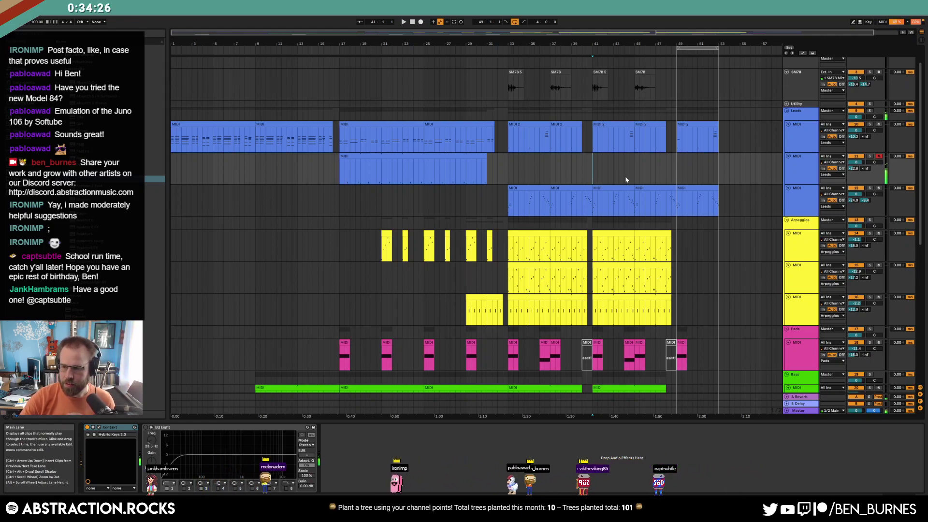
{"action": "key", "text": "F9"}
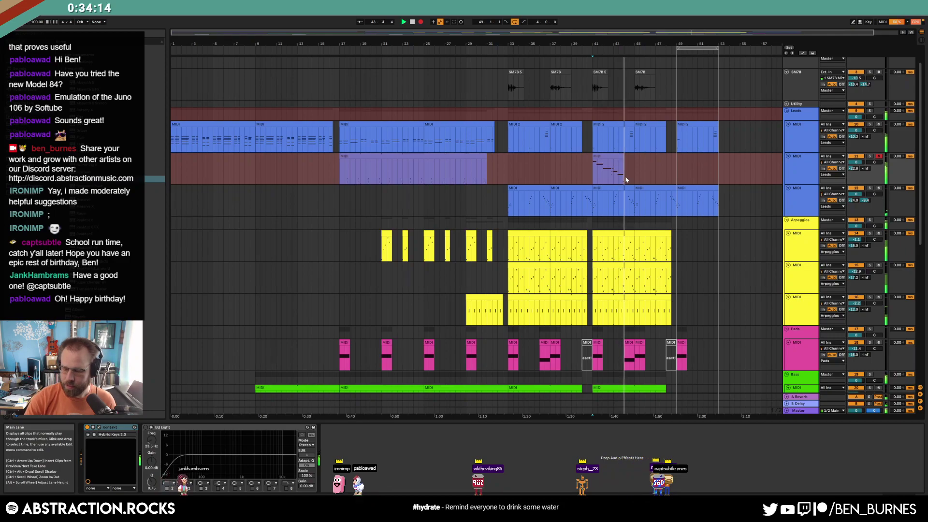
{"action": "key", "text": "F9"}
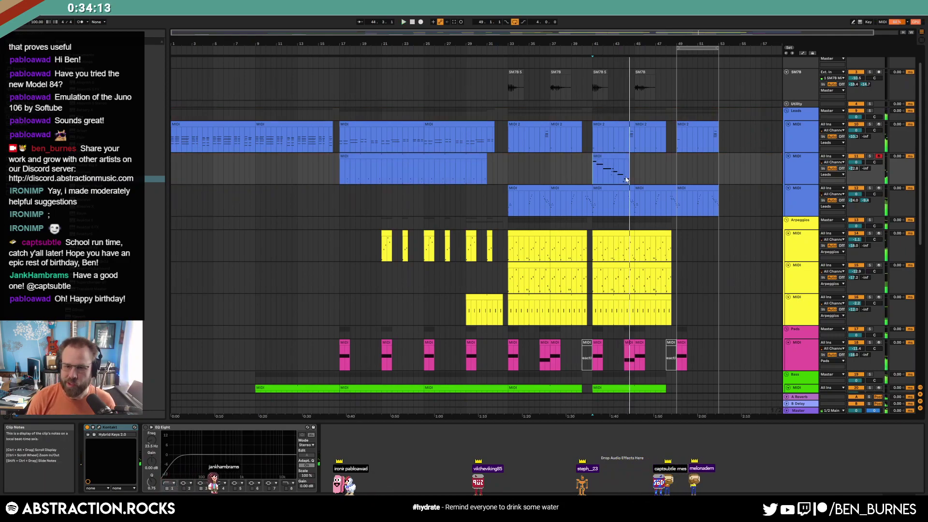
{"action": "left_click", "coordinate": [616, 156]}
{"action": "key", "text": "space"}
{"action": "key", "text": "Delete"}
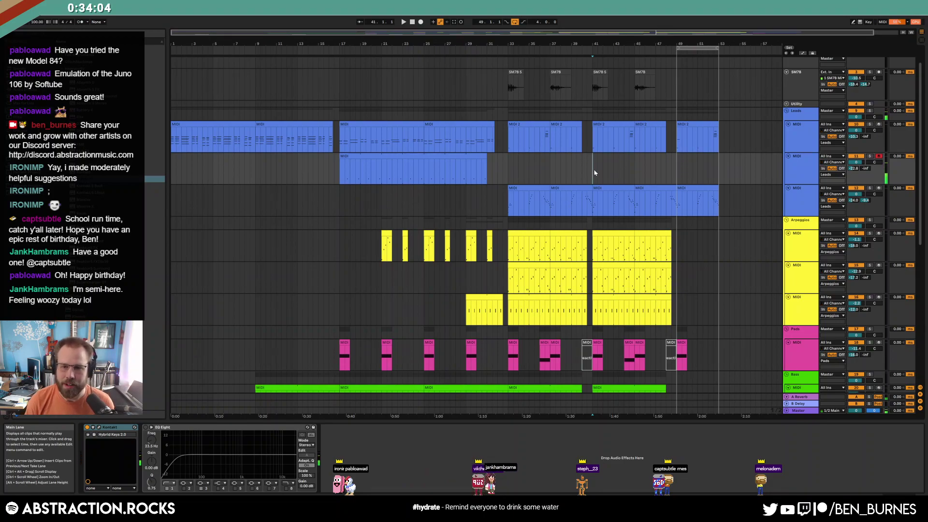
Copy the four-bar clip at bar 41 on the third Arpeggios MIDI track to bar 49 on the same track
{"action": "left_click", "coordinate": [606, 125]}
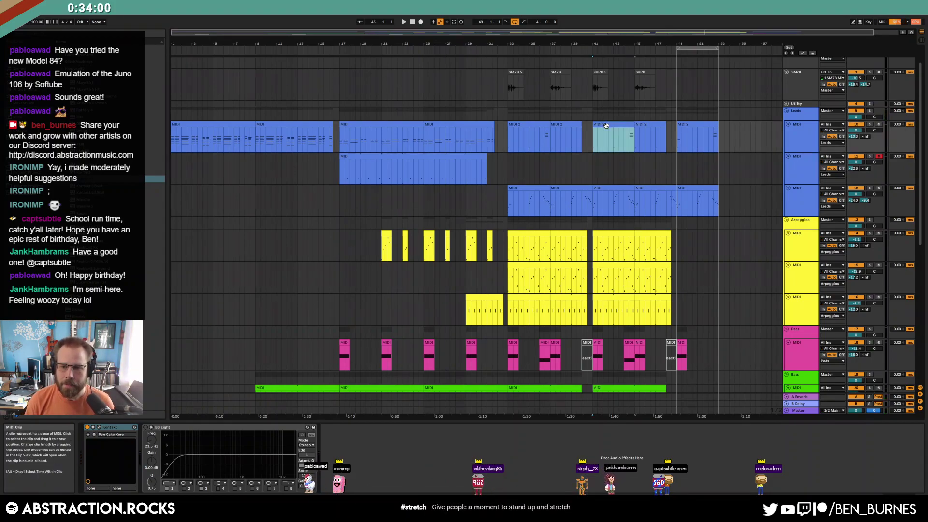
{"action": "left_click", "coordinate": [612, 295]}
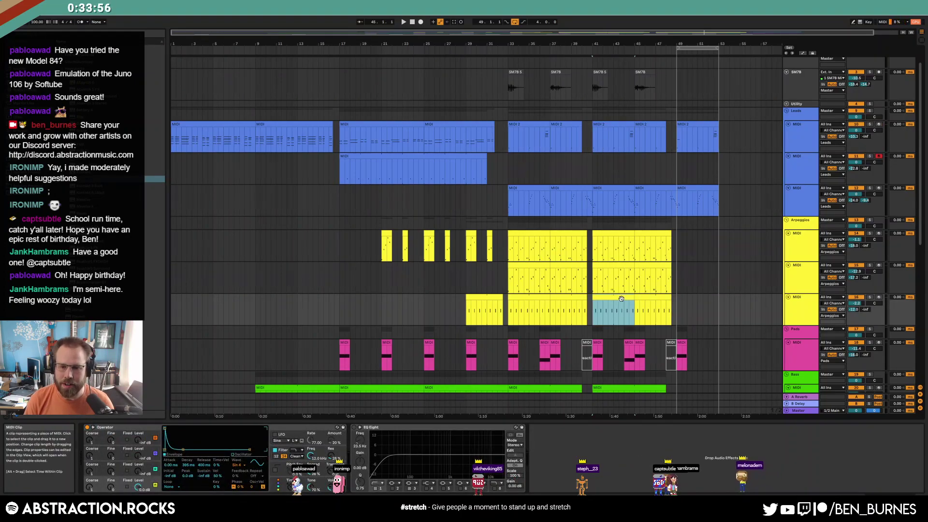
{"action": "left_click", "coordinate": [677, 306]}
{"action": "key", "text": "ctrl+v"}
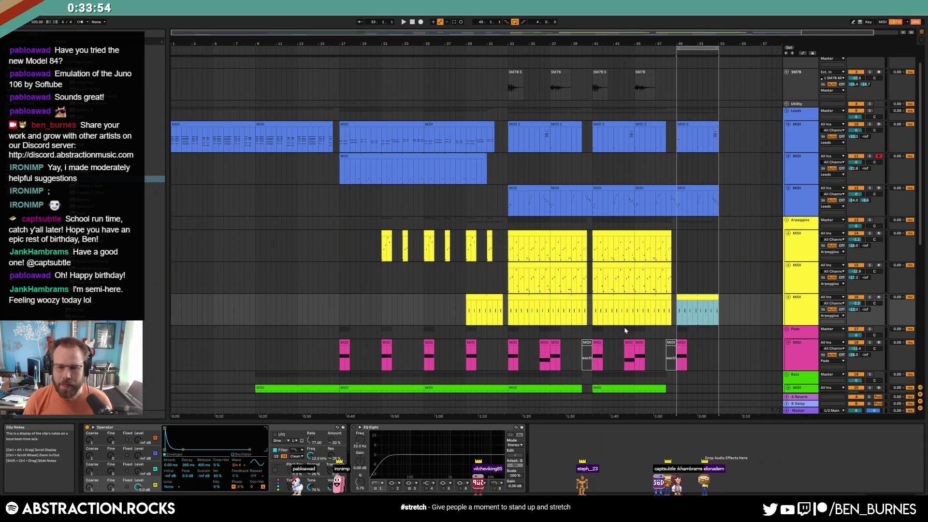
Insert a new MIDI track below the third lead track in the Leads group and load the Analog synth on it
{"action": "left_click", "coordinate": [594, 160]}
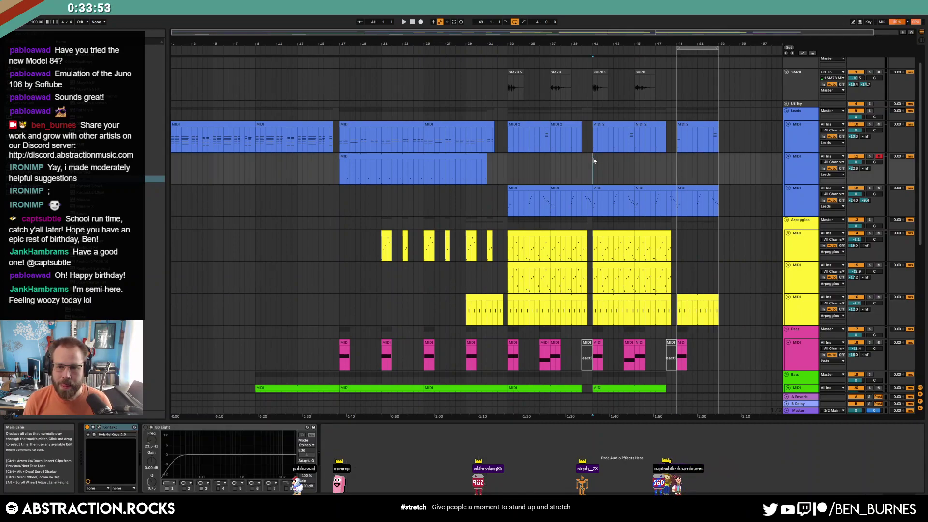
{"action": "left_click", "coordinate": [798, 211]}
{"action": "key", "text": "ctrl+shift+t"}
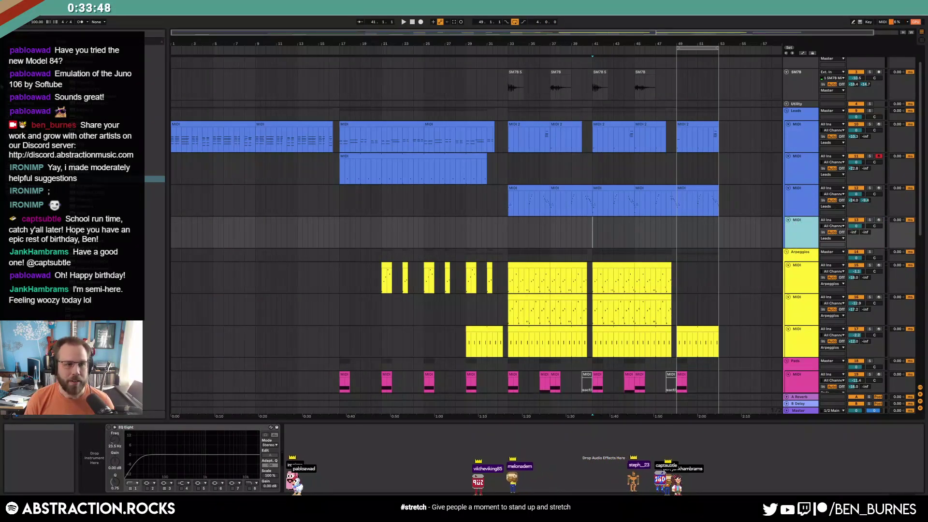
{"action": "left_click", "coordinate": [155, 48]}
{"action": "key", "text": "Return"}
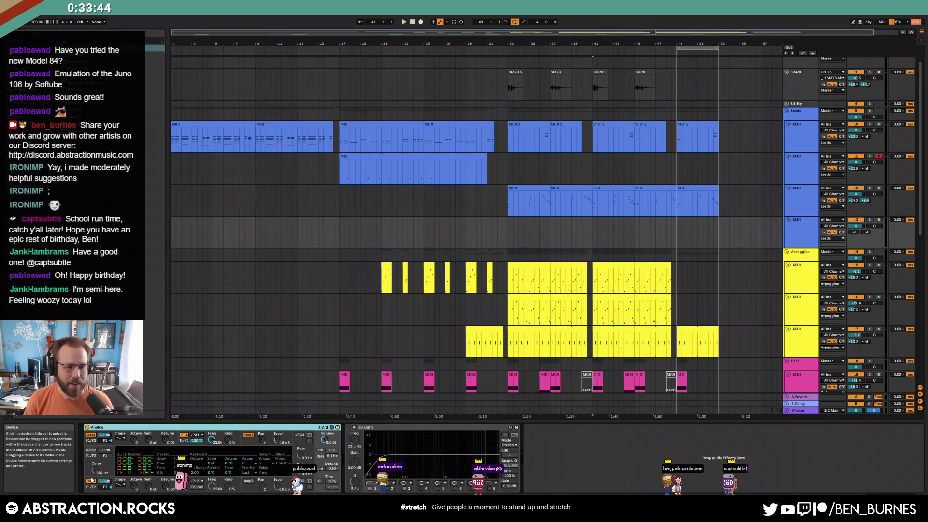
Turn on vibrato in the new track's Analog synth and adjust its amount and envelope
{"action": "left_click", "coordinate": [119, 439]}
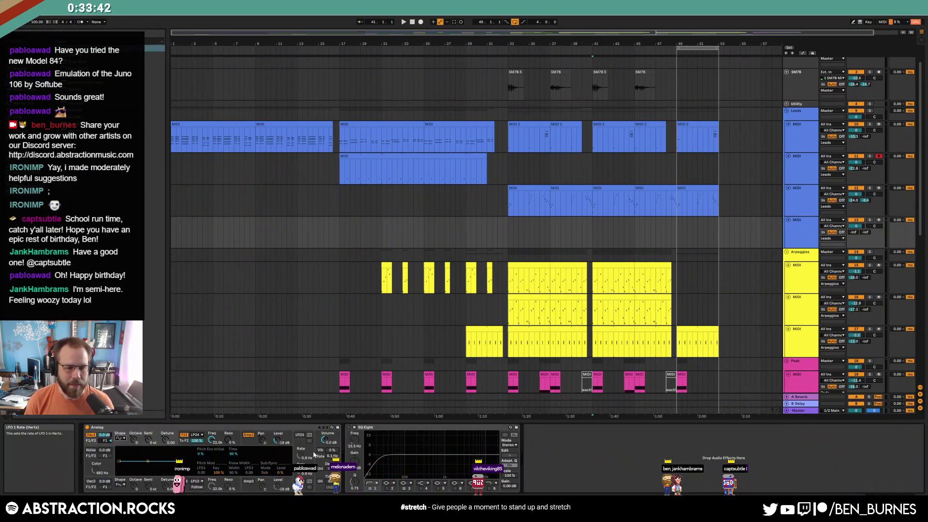
{"action": "left_click", "coordinate": [329, 452]}
{"action": "left_click_drag", "start_coordinate": [331, 449], "coordinate": [330, 454]}
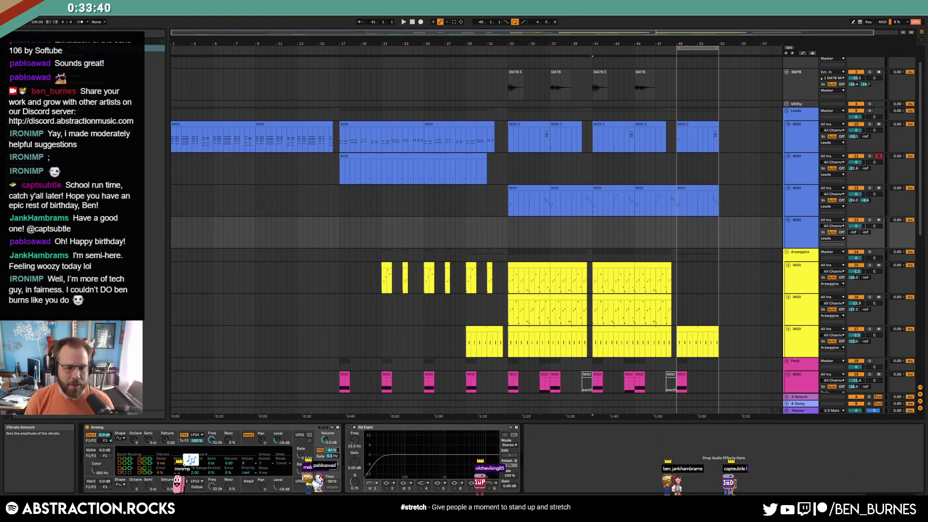
{"action": "left_click_drag", "start_coordinate": [161, 463], "coordinate": [161, 468]}
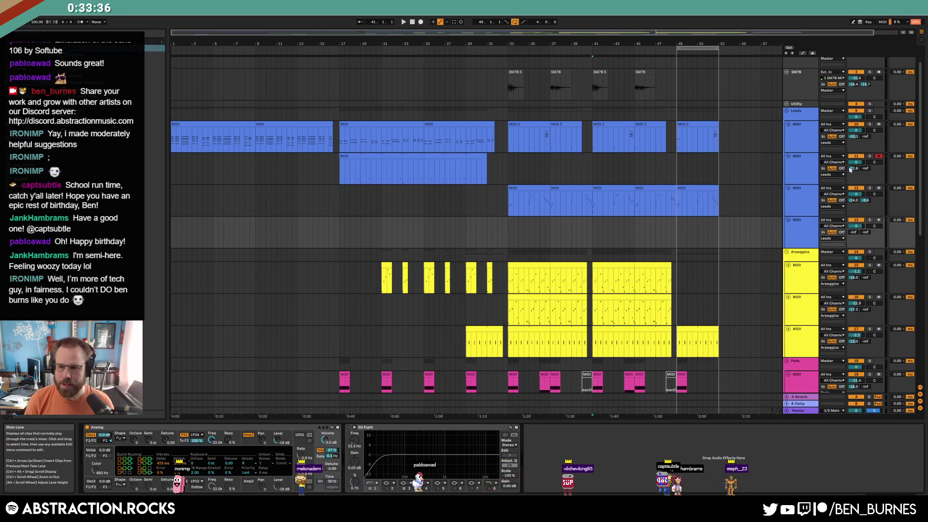
Try higher reverb and delay send levels on the second lead track and undo the changes
{"action": "left_click_drag", "start_coordinate": [856, 170], "coordinate": [865, 166]}
{"action": "left_click", "coordinate": [867, 172]}
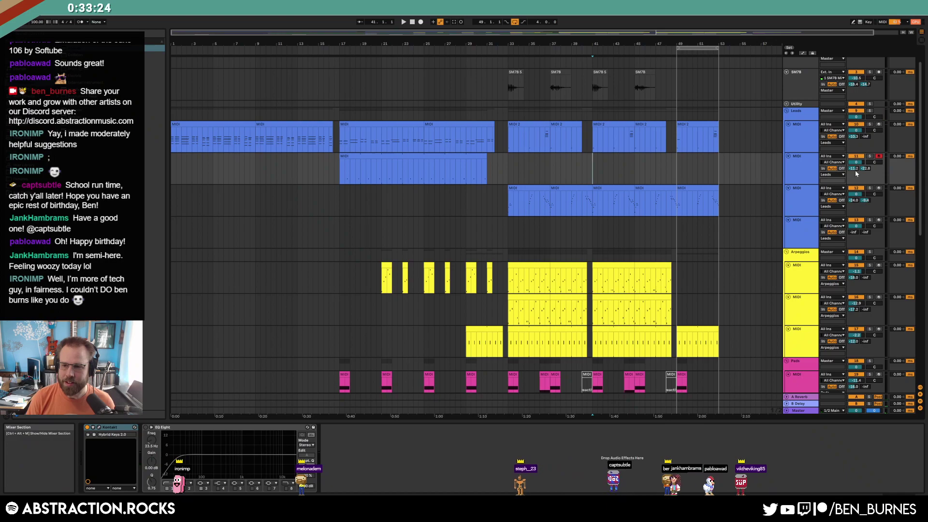
{"action": "left_click_drag", "start_coordinate": [855, 169], "coordinate": [857, 168]}
{"action": "key", "text": "ctrl+z"}
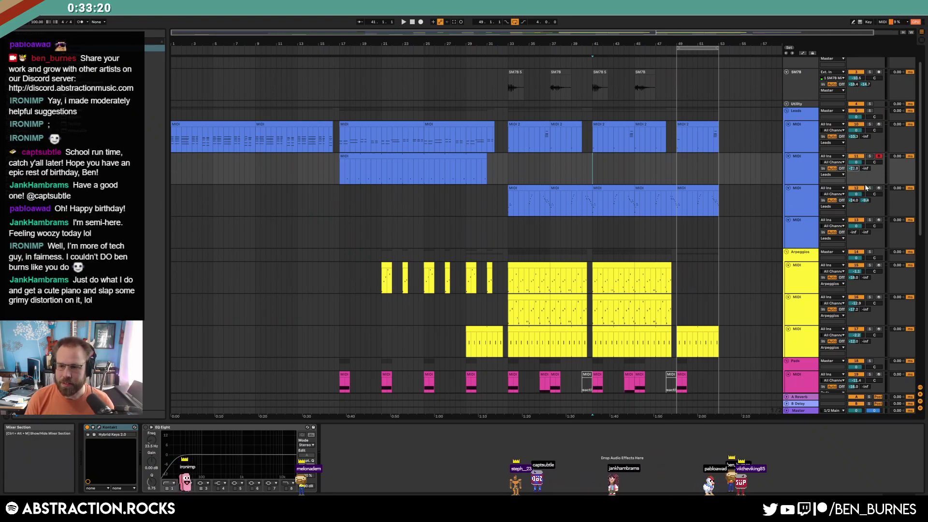
Raise the new lead track's reverb and delay sends and adjust the glide Legato setting in its Analog synth
{"action": "left_click_drag", "start_coordinate": [858, 232], "coordinate": [865, 227]}
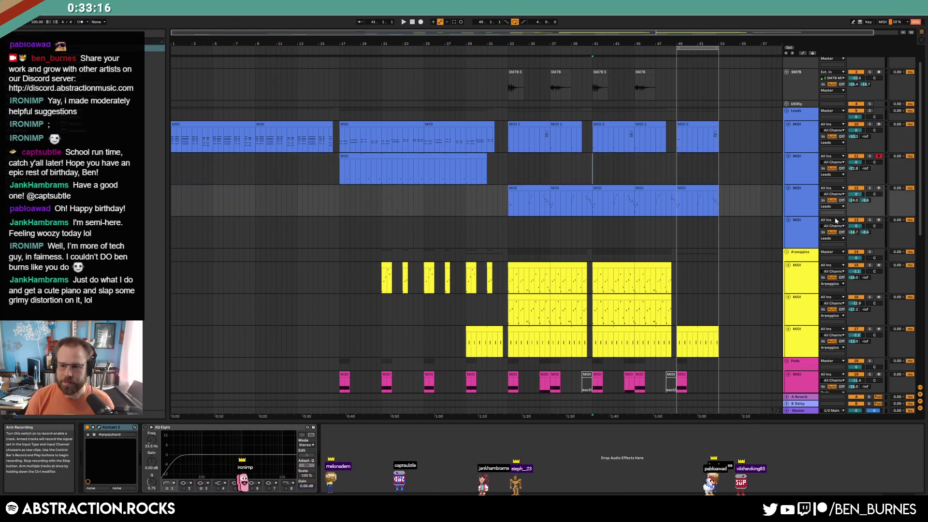
{"action": "left_click", "coordinate": [594, 237]}
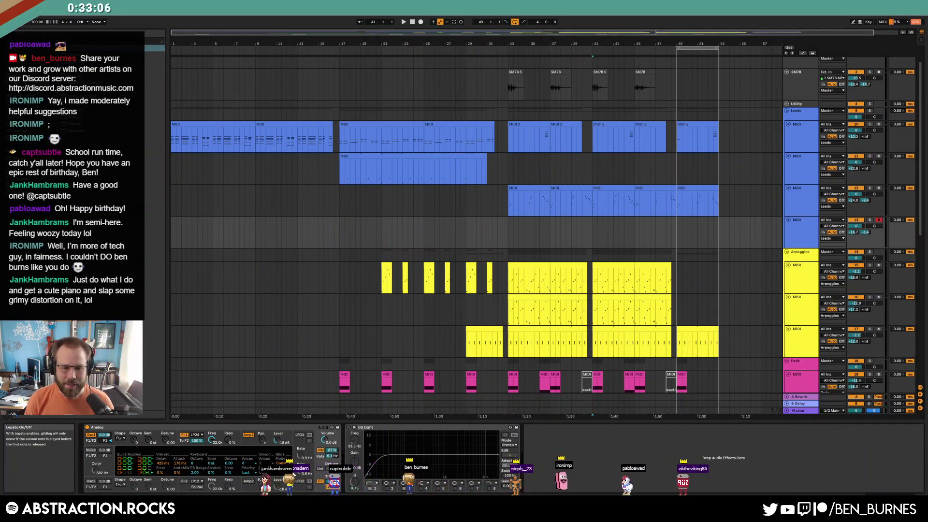
{"action": "left_click", "coordinate": [247, 463]}
{"action": "left_click", "coordinate": [248, 410]}
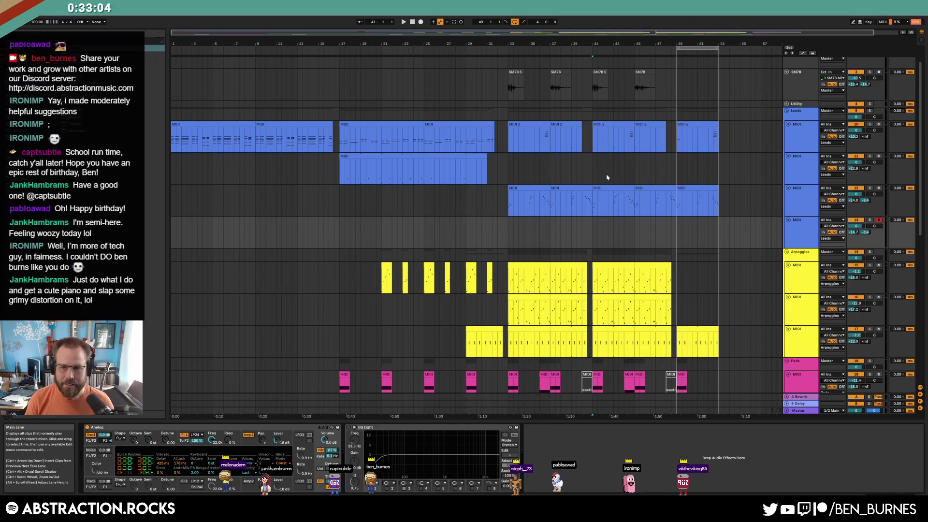
Record a melody take on the new Analog lead track from just before bar 41 to bar 53
{"action": "left_click", "coordinate": [589, 229]}
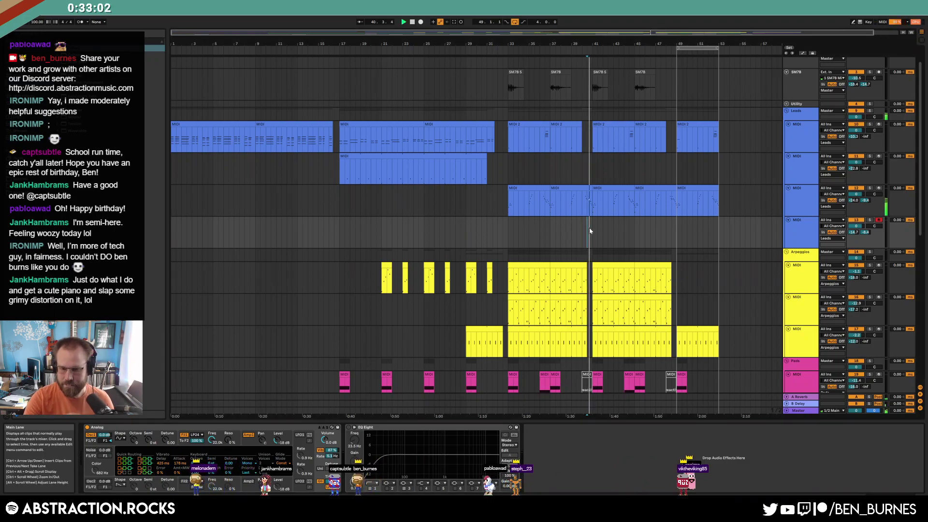
{"action": "key", "text": "F9"}
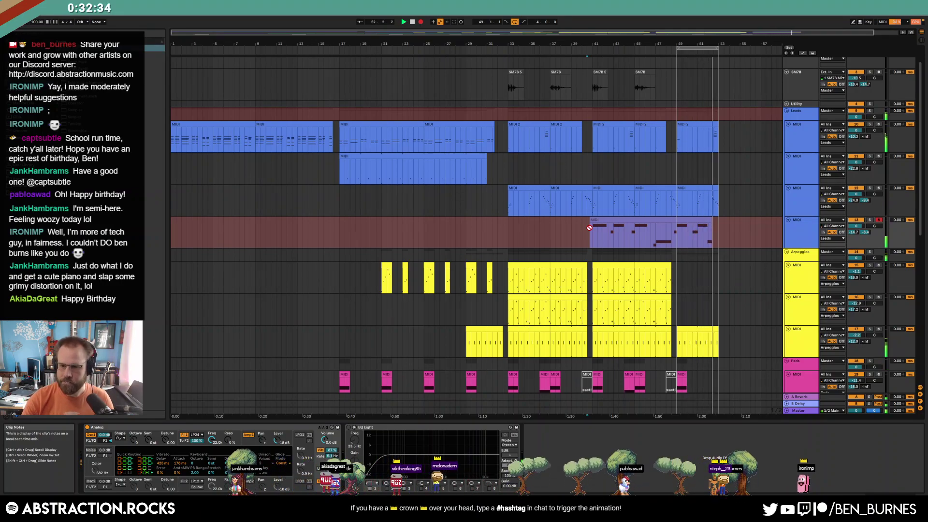
{"action": "key", "text": "space"}
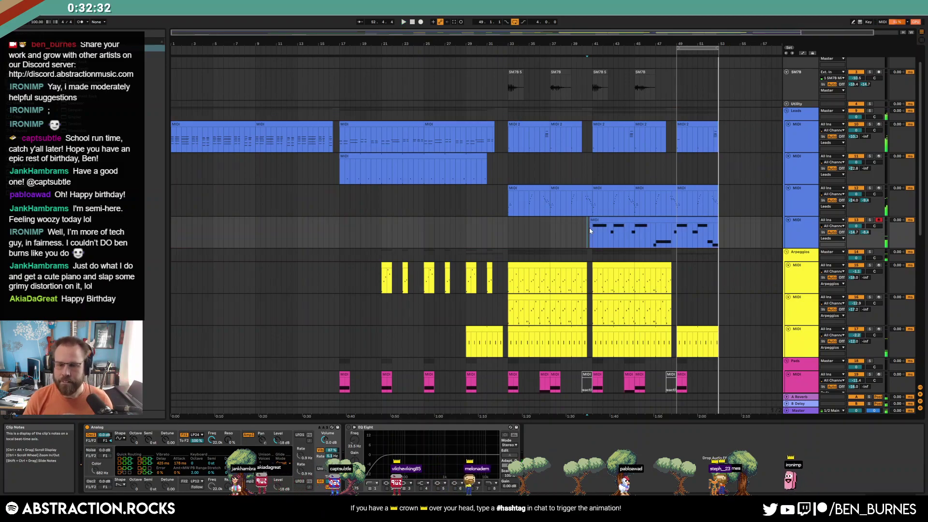
Try a copy of the opening eight-bar chord clip in place of the first lead track's bar 49 clip, audition it, and delete it
{"action": "left_click", "coordinate": [695, 123]}
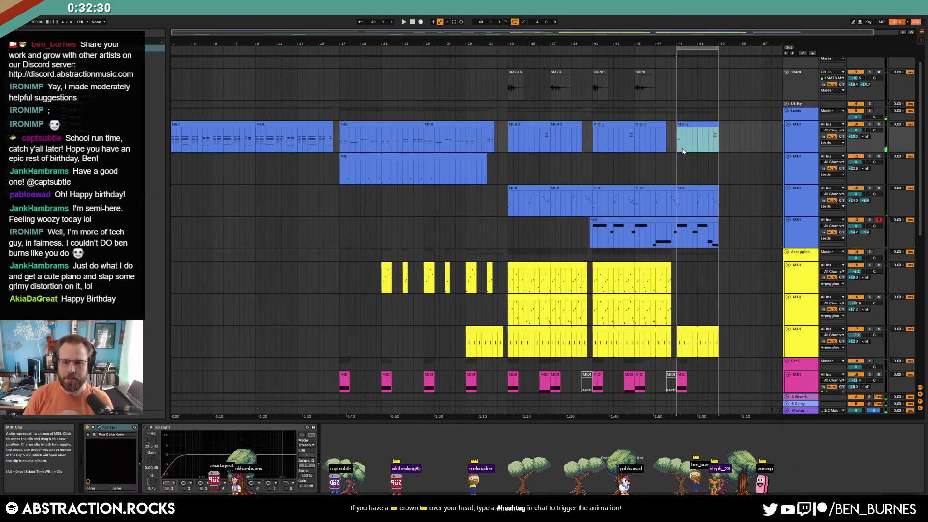
{"action": "key", "text": "ctrl+z"}
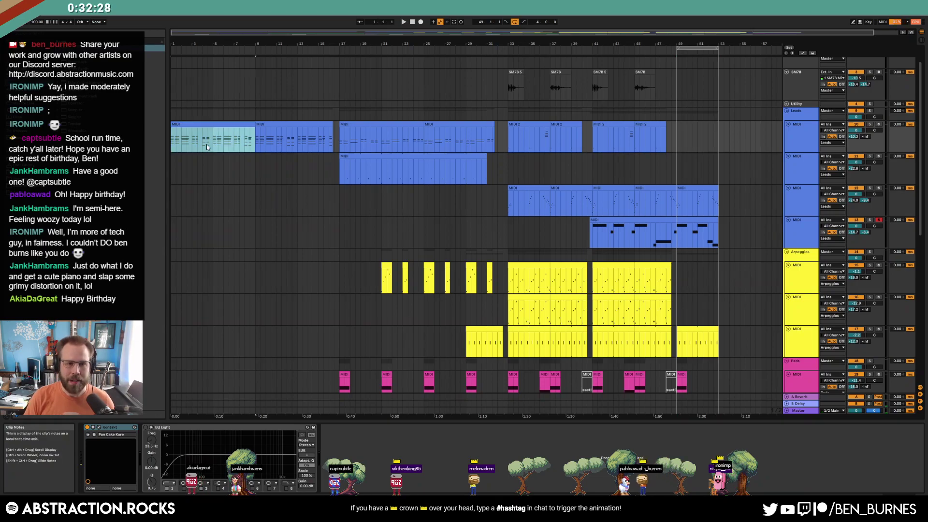
{"action": "left_click", "coordinate": [677, 141]}
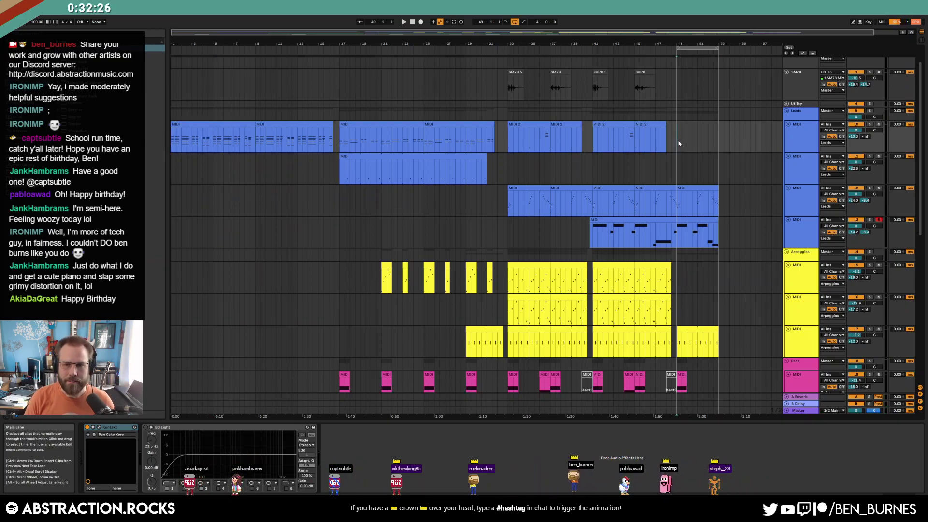
{"action": "key", "text": "ctrl+v"}
{"action": "key", "text": "space"}
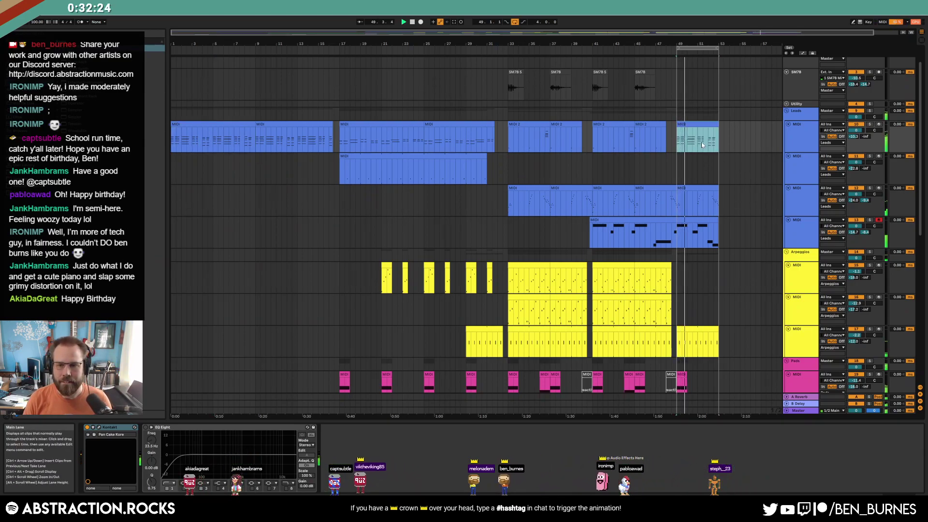
{"action": "key", "text": "Delete"}
{"action": "key", "text": "space"}
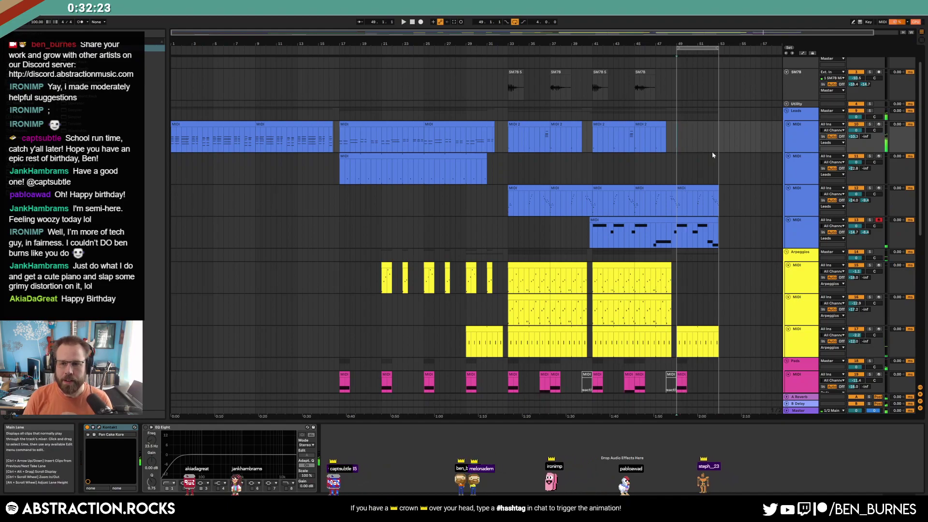
Arm the first lead track and record a short trial take from bar 49
{"action": "left_click", "coordinate": [878, 125]}
{"action": "key", "text": "F9"}
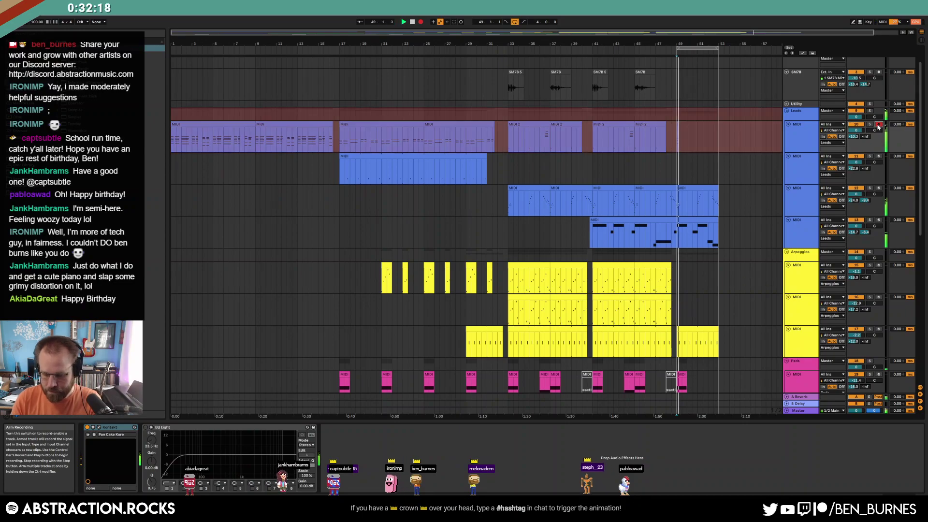
{"action": "key", "text": "F9"}
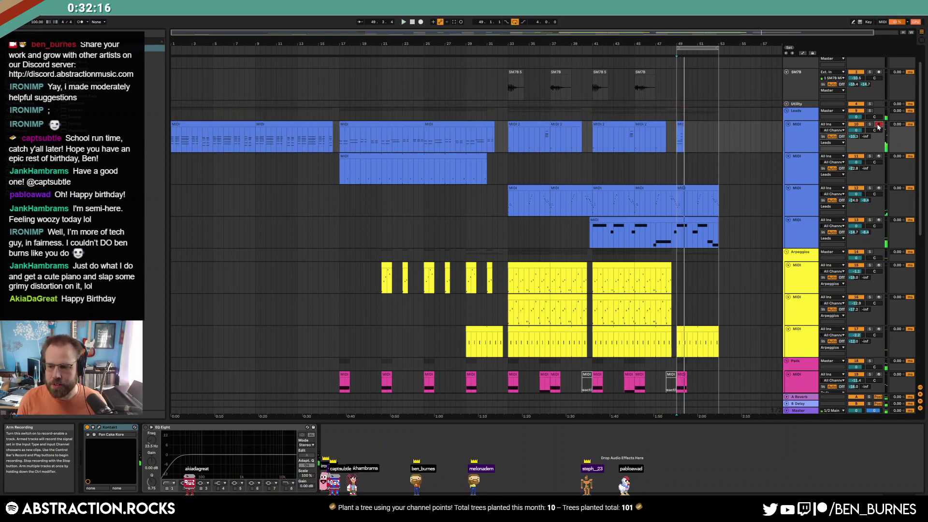
{"action": "key", "text": "super+x"}
{"action": "key", "text": "Escape"}
{"action": "key", "text": "space"}
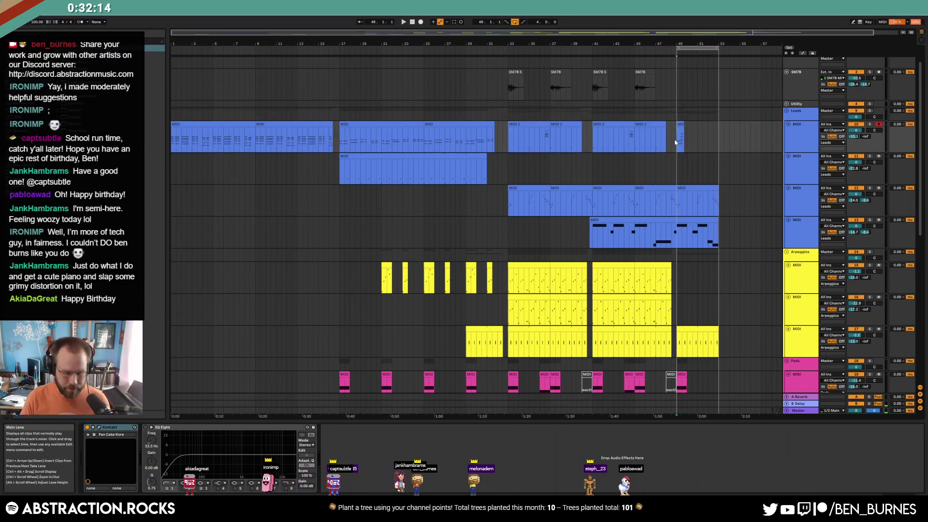
Replace the short take at bar 49 with a copy of the first lead track's bar 33 clip, and audition it with its notes open
{"action": "left_click", "coordinate": [543, 126]}
{"action": "key", "text": "ctrl+c"}
{"action": "left_click", "coordinate": [677, 131]}
{"action": "key", "text": "ctrl+v"}
{"action": "key", "text": "space"}
{"action": "double_click", "coordinate": [698, 122]}
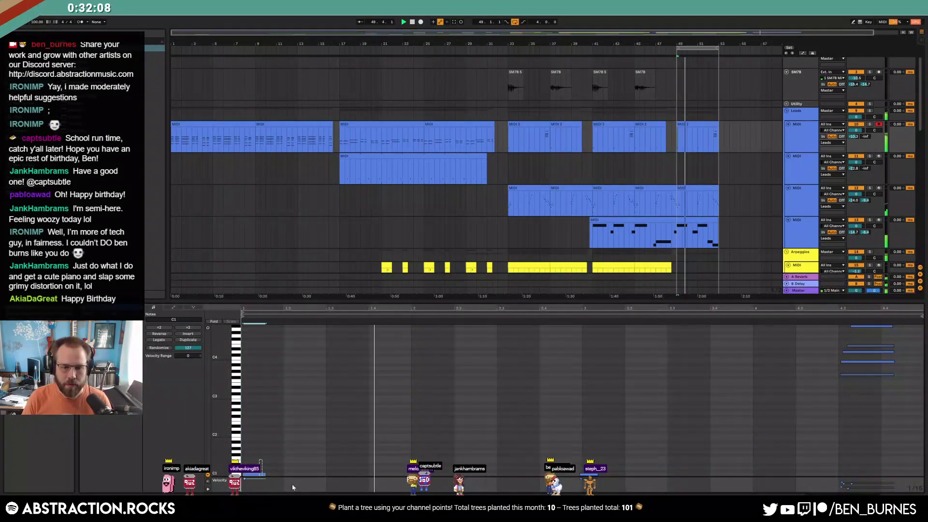
{"action": "left_click", "coordinate": [710, 293]}
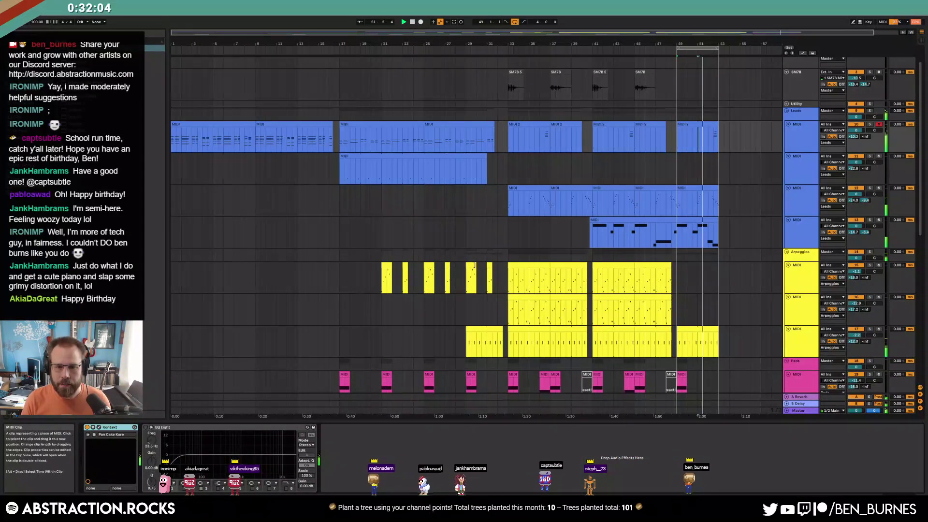
Place one-bar arpeggio clips at bar 49 on the first and second Arpeggios MIDI tracks
{"action": "left_click", "coordinate": [692, 285]}
{"action": "key", "text": "ctrl+shift+m"}
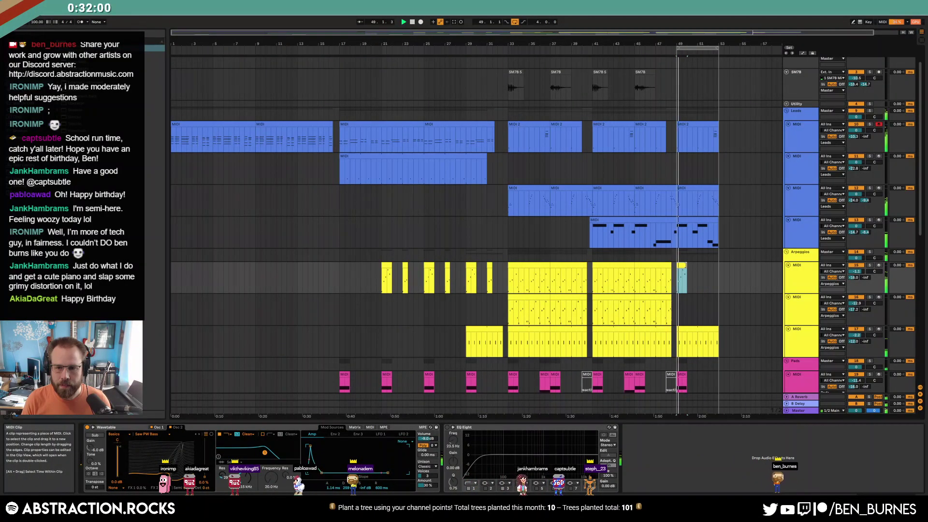
{"action": "left_click", "coordinate": [679, 301]}
{"action": "key", "text": "ctrl+shift+m"}
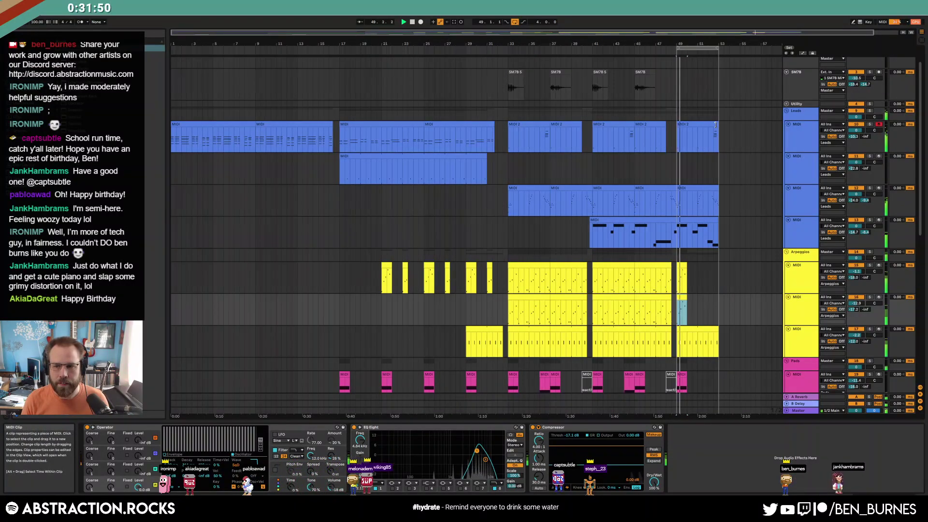
Remove the resample clip at bar 49 and move the bass drum notes in the RACK clip there to VMH1 Bassdrums 100
{"action": "scroll", "coordinate": [686, 195], "scroll_direction": "down", "scroll_amount": 5}
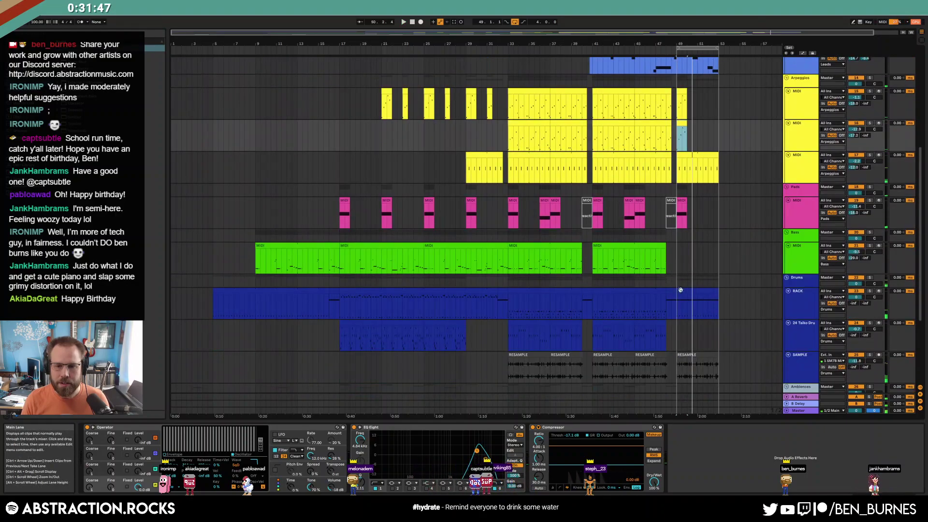
{"action": "key", "text": "ctrl+z"}
{"action": "double_click", "coordinate": [701, 304]}
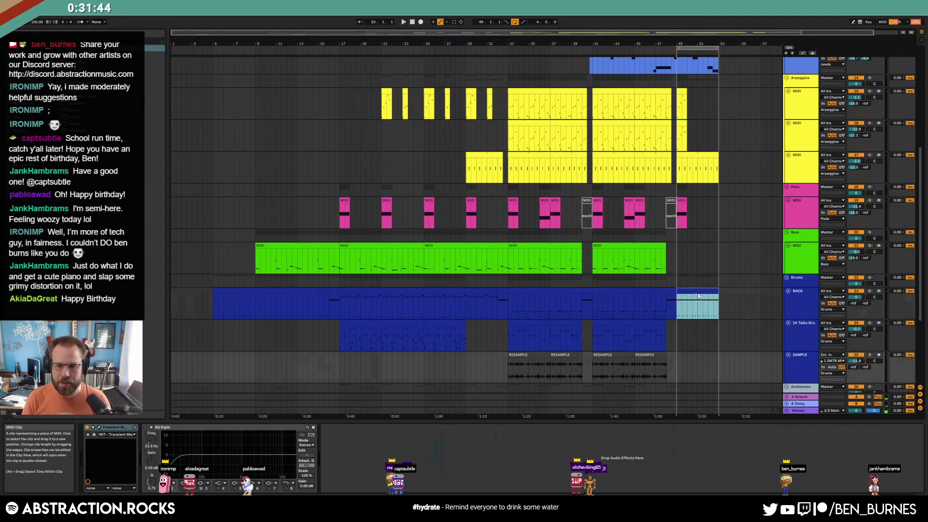
{"action": "left_click", "coordinate": [258, 372]}
{"action": "key", "text": "Down"}
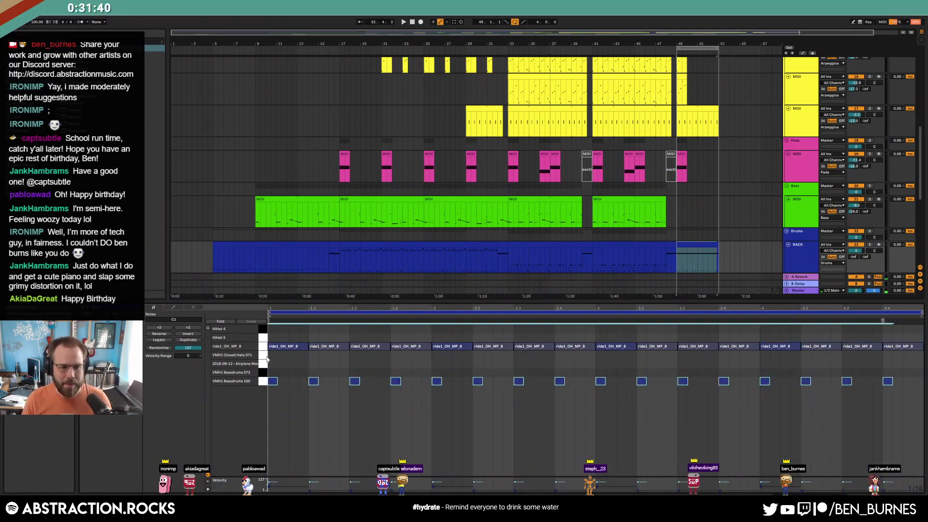
{"action": "key", "text": "shift+Tab"}
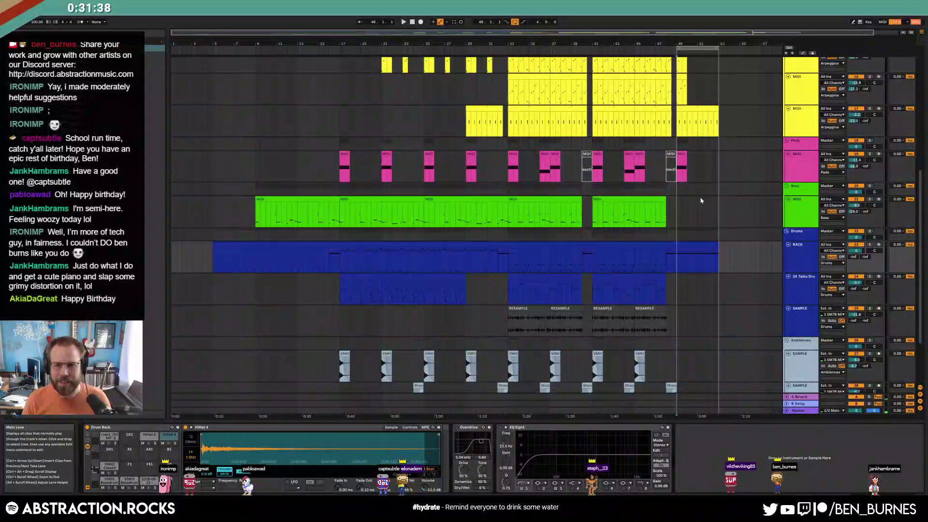
Arm the SM7B track, record a microphone take from bar 49, and trim its end to just after bar 51
{"action": "scroll", "coordinate": [701, 200], "scroll_direction": "up", "scroll_amount": 5}
{"action": "scroll", "coordinate": [701, 201], "scroll_direction": "up", "scroll_amount": 5}
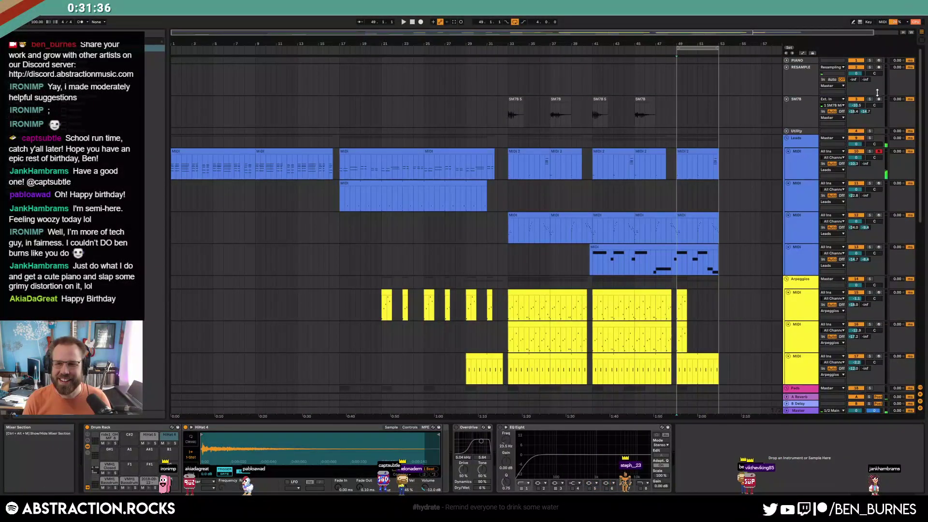
{"action": "left_click", "coordinate": [879, 100]}
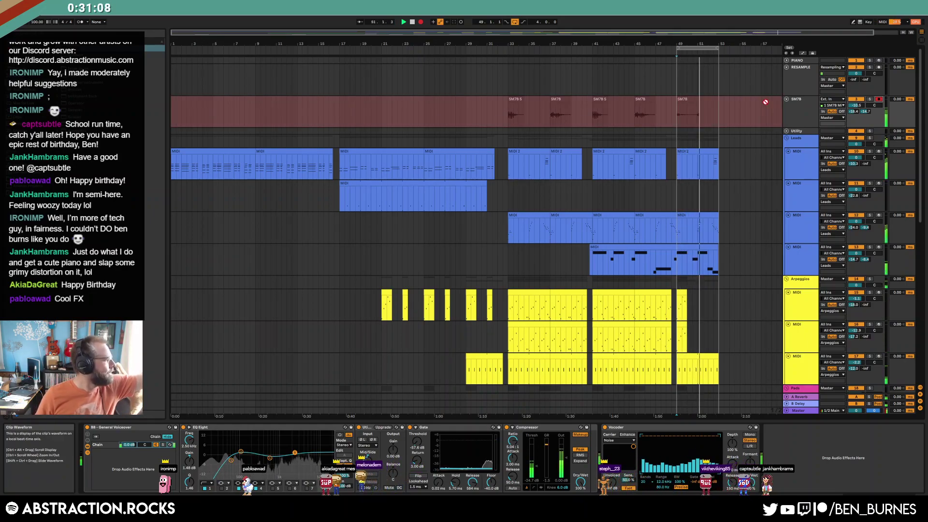
{"action": "left_click", "coordinate": [420, 22]}
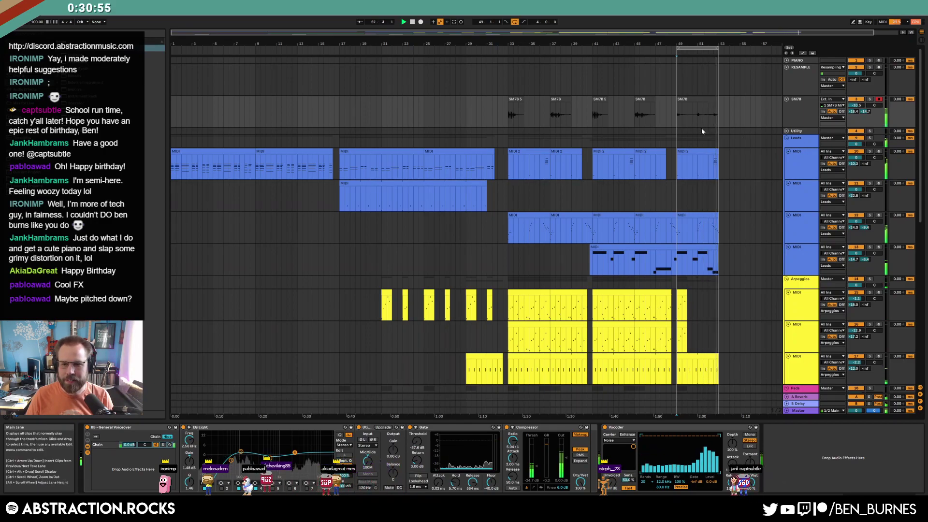
{"action": "left_click_drag", "start_coordinate": [678, 112], "coordinate": [702, 111]}
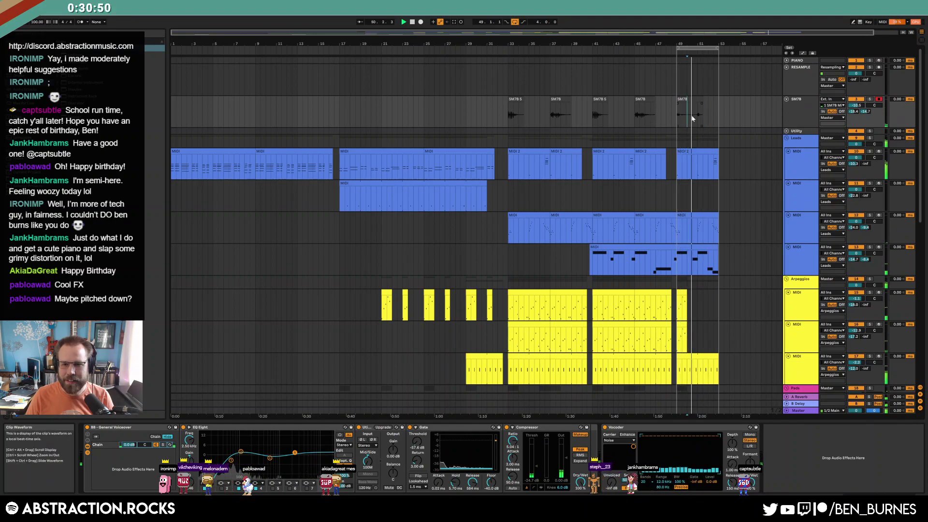
Transpose the bar 49 SM7B clip to -12 st and audition it soloed
{"action": "double_click", "coordinate": [696, 119]}
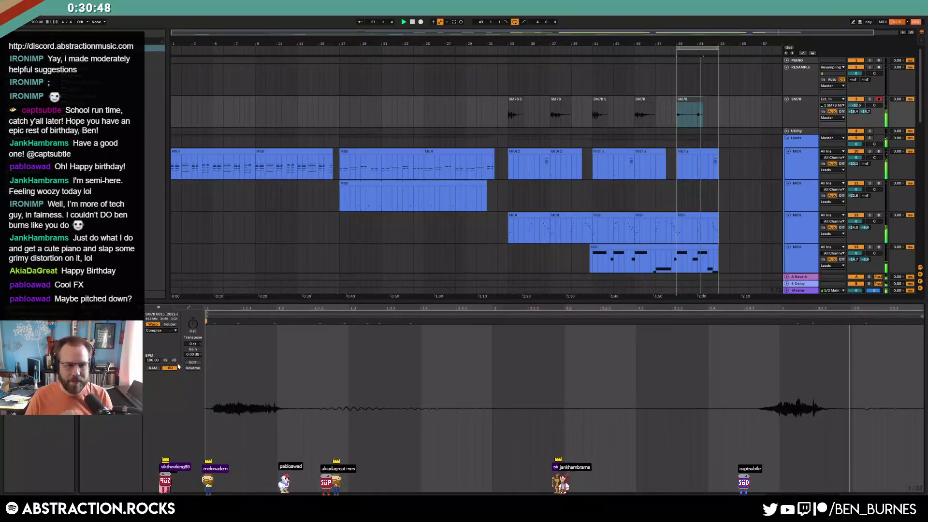
{"action": "key", "text": "shift+Tab"}
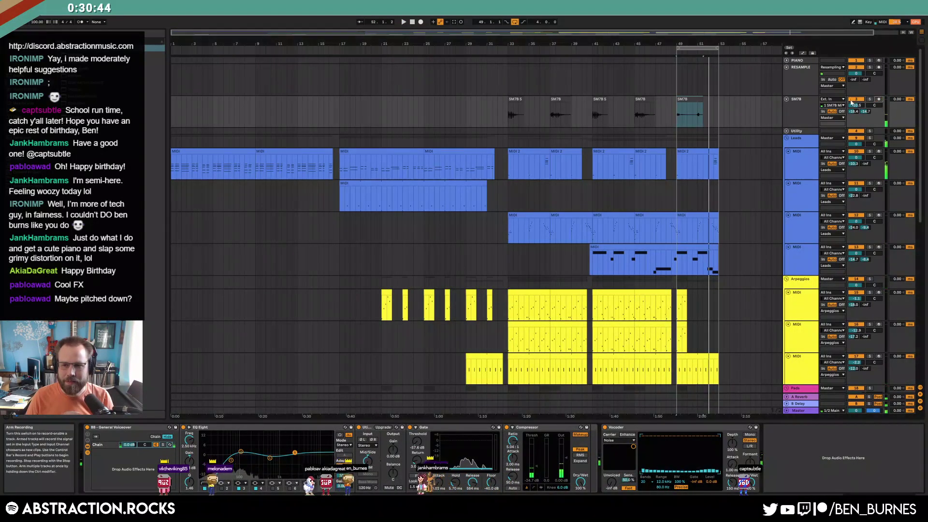
{"action": "key", "text": "shift+Tab"}
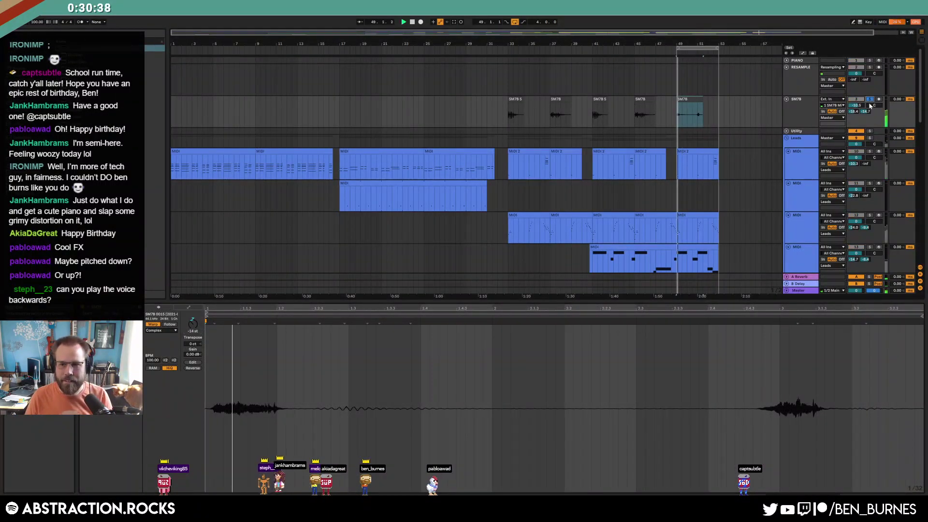
{"action": "left_click_drag", "start_coordinate": [192, 323], "coordinate": [193, 320]}
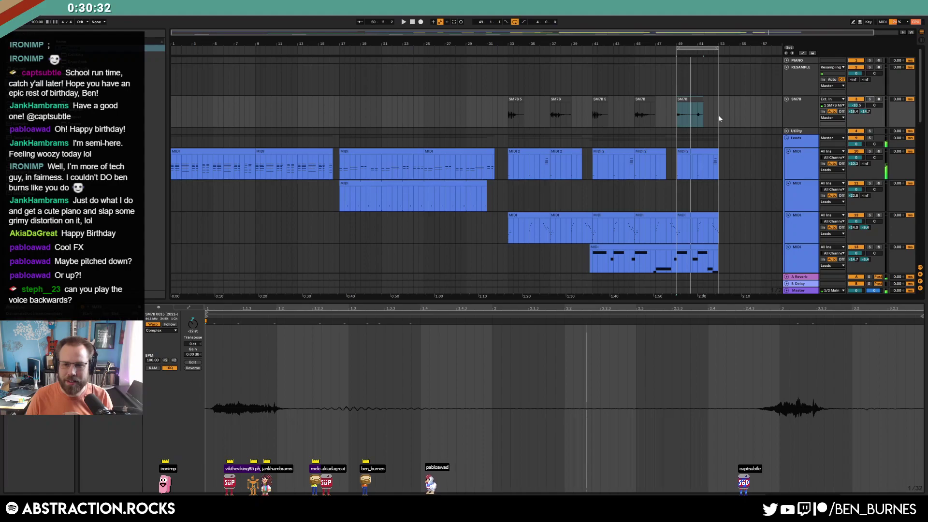
Record a second microphone take on the SM7B track starting at bar 57
{"action": "left_click", "coordinate": [719, 119]}
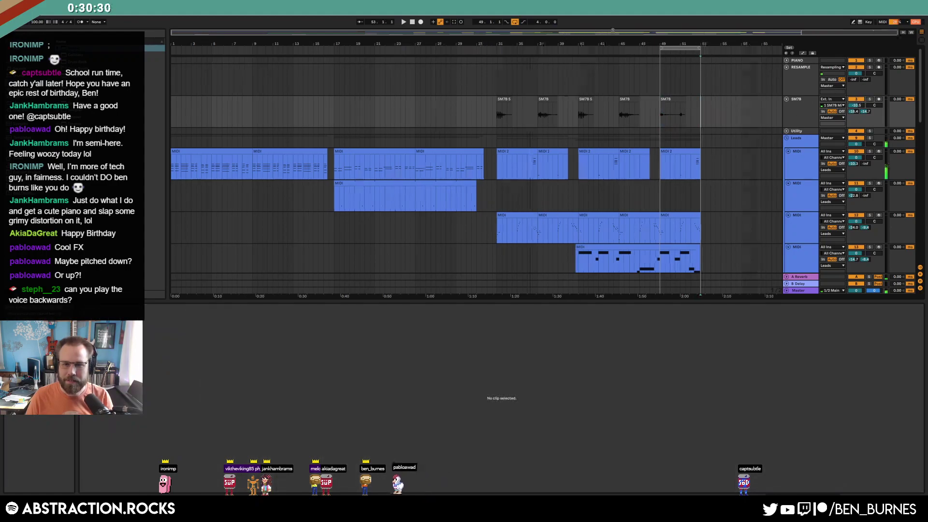
{"action": "scroll", "coordinate": [728, 165], "scroll_direction": "down", "scroll_amount": 2}
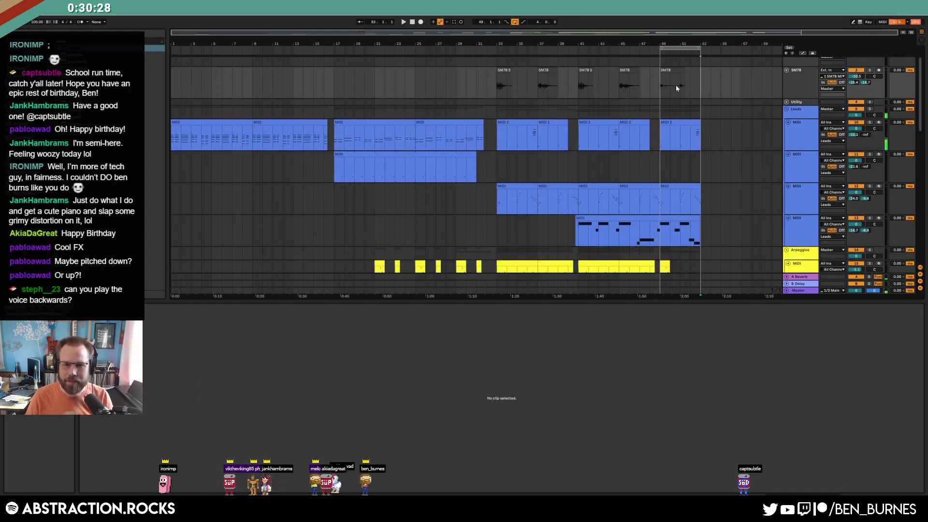
{"action": "scroll", "coordinate": [678, 87], "scroll_direction": "up", "scroll_amount": 2}
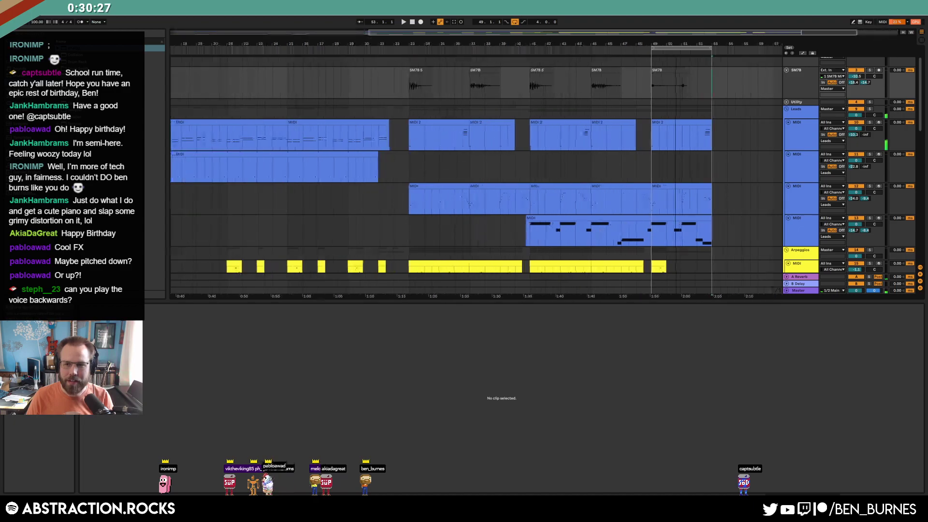
{"action": "scroll", "coordinate": [696, 72], "scroll_direction": "right", "scroll_amount": 3}
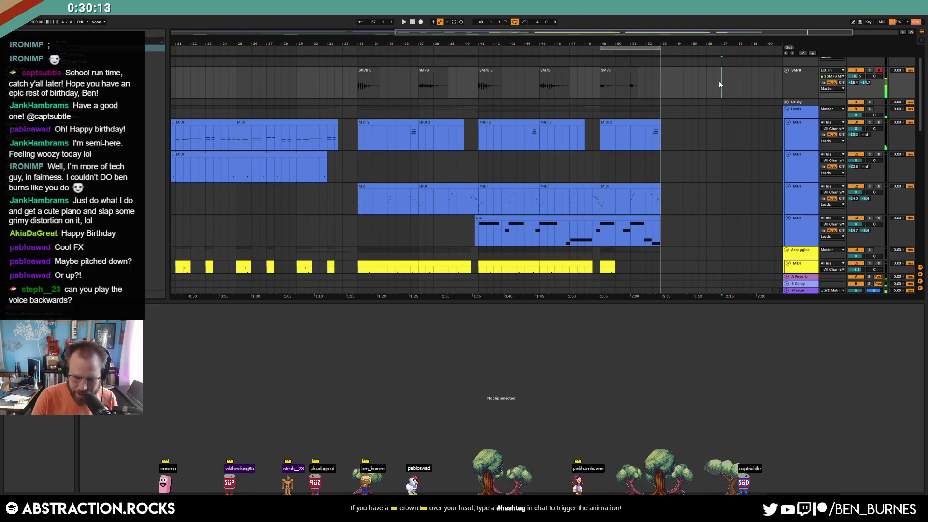
{"action": "key", "text": "F9"}
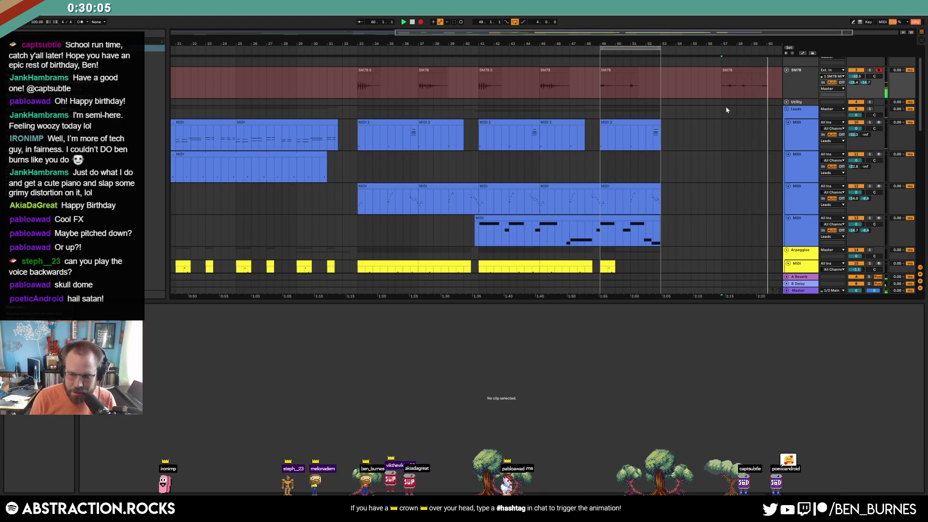
{"action": "key", "text": "space"}
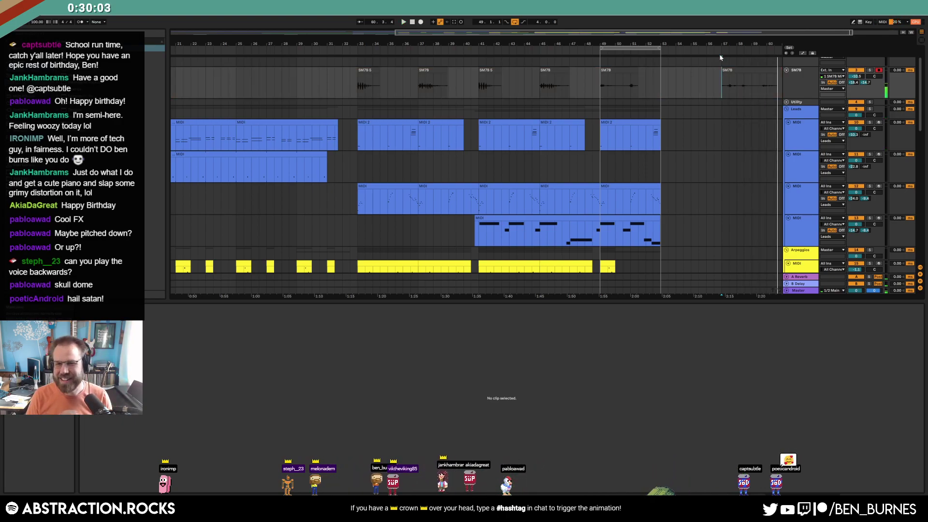
Audition the bar 57 microphone take and cut it down to a phrase of about one bar
{"action": "left_click", "coordinate": [721, 55]}
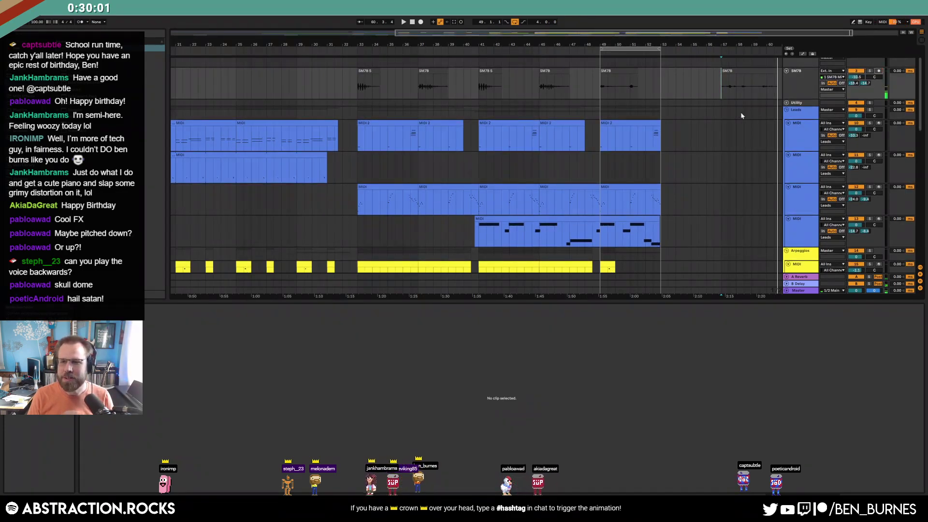
{"action": "scroll", "coordinate": [743, 112], "scroll_direction": "up", "scroll_amount": 2}
{"action": "scroll", "coordinate": [691, 119], "scroll_direction": "right", "scroll_amount": 3}
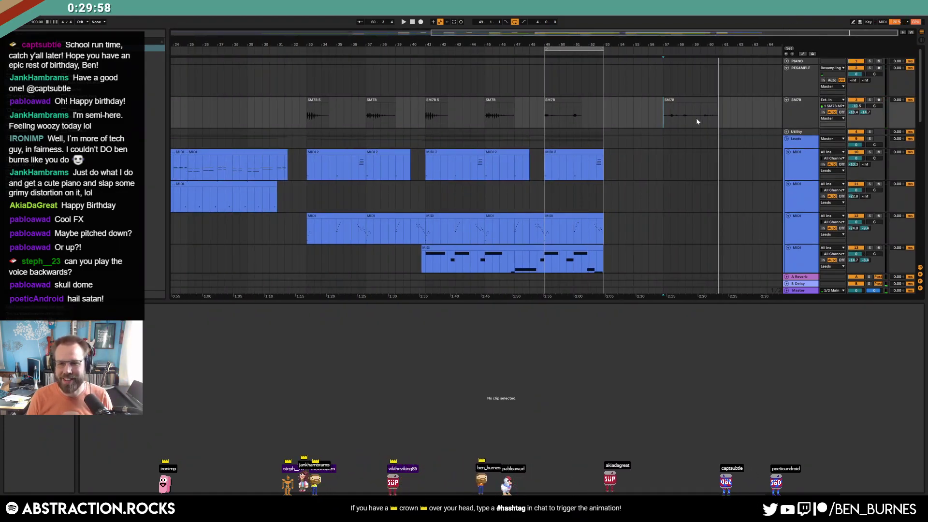
{"action": "scroll", "coordinate": [691, 120], "scroll_direction": "up", "scroll_amount": 3}
{"action": "left_click", "coordinate": [609, 124]}
{"action": "key", "text": "space"}
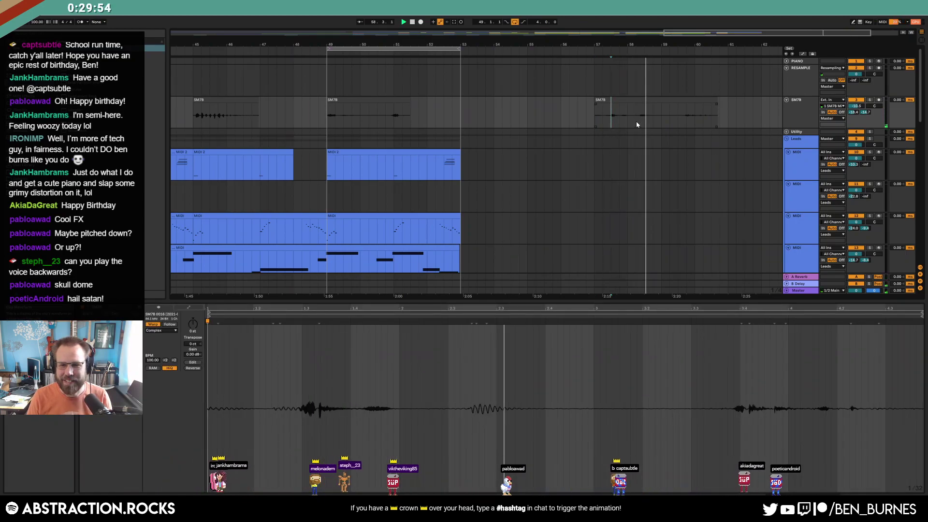
{"action": "left_click_drag", "start_coordinate": [636, 124], "coordinate": [667, 124]}
{"action": "key", "text": "r"}
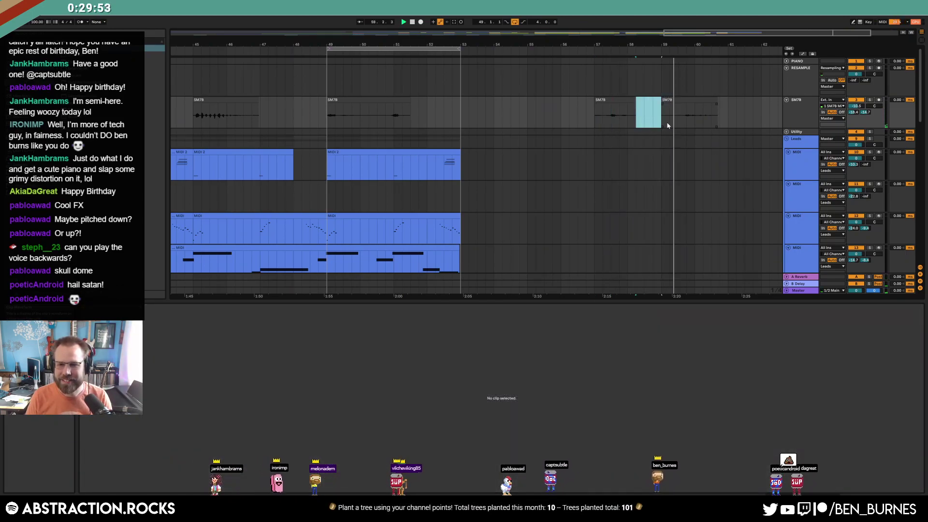
{"action": "key", "text": "space"}
{"action": "key", "text": "Delete"}
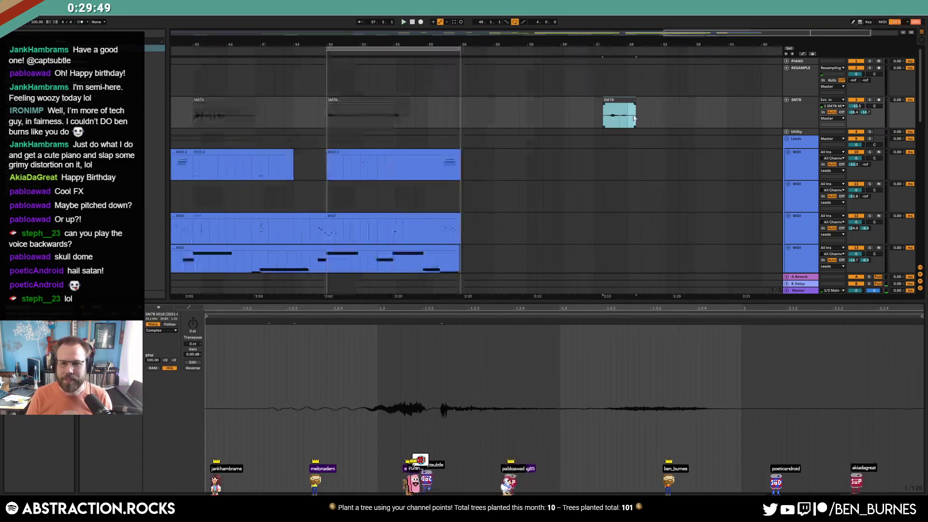
Arm the RESAMPLE track and record the trimmed microphone phrase onto it from bar 57
{"action": "left_click", "coordinate": [814, 77]}
{"action": "left_click", "coordinate": [879, 68]}
{"action": "left_click", "coordinate": [596, 85]}
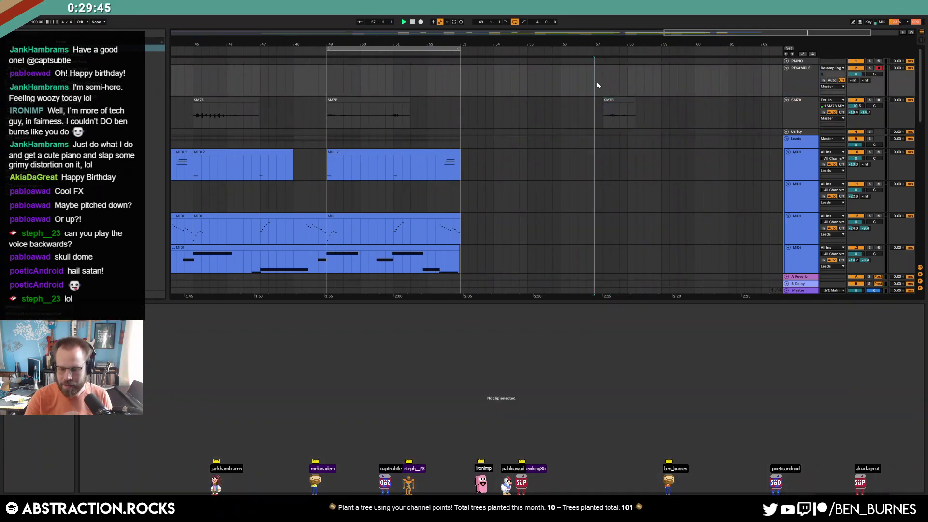
{"action": "key", "text": "F9"}
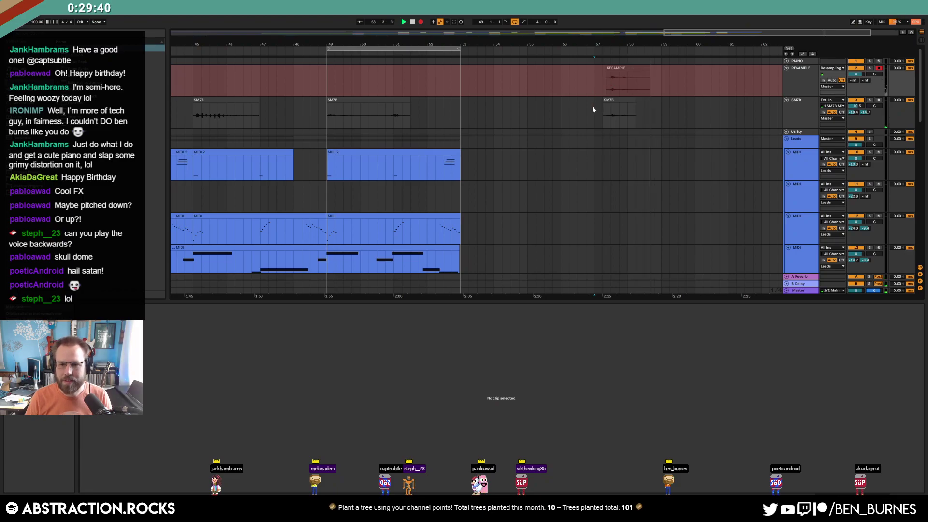
{"action": "key", "text": "space"}
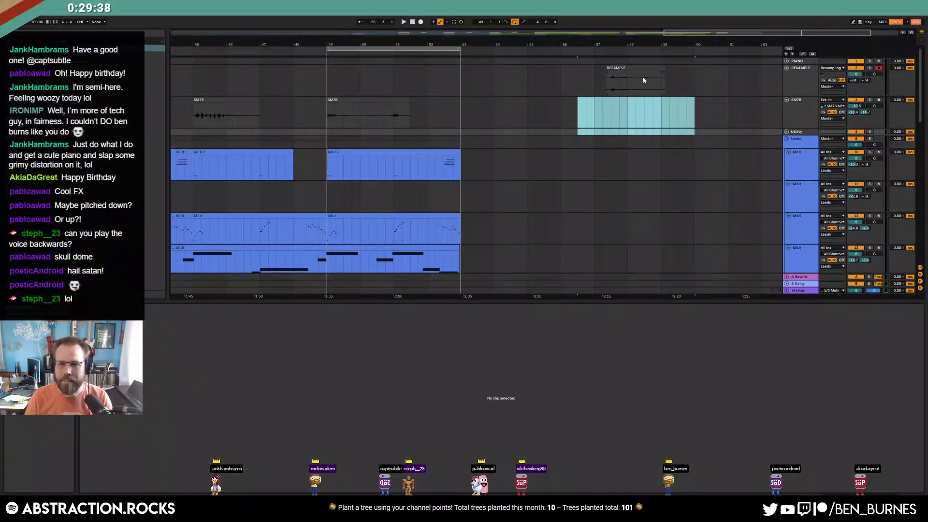
Reverse the resampled clip, audition it, and move it so that it ends at bar 53
{"action": "left_click", "coordinate": [642, 68]}
{"action": "key", "text": "r"}
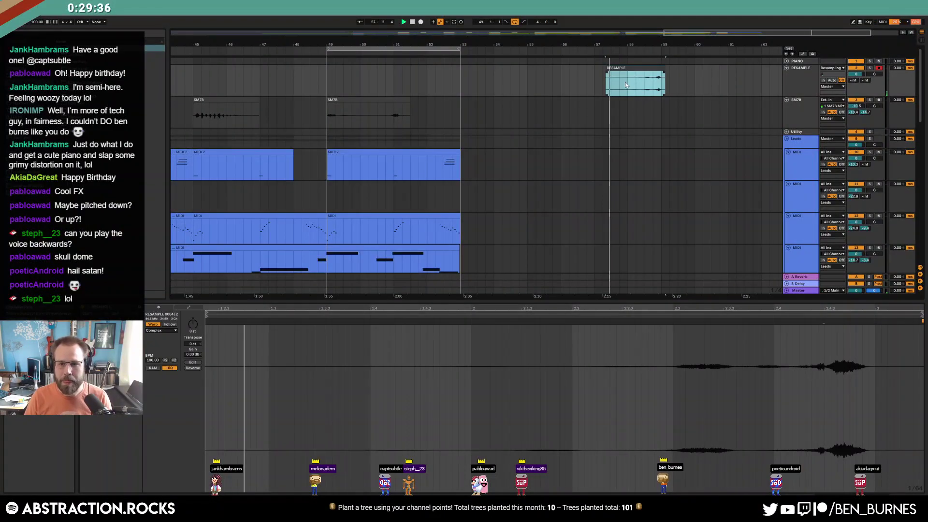
{"action": "left_click", "coordinate": [627, 83]}
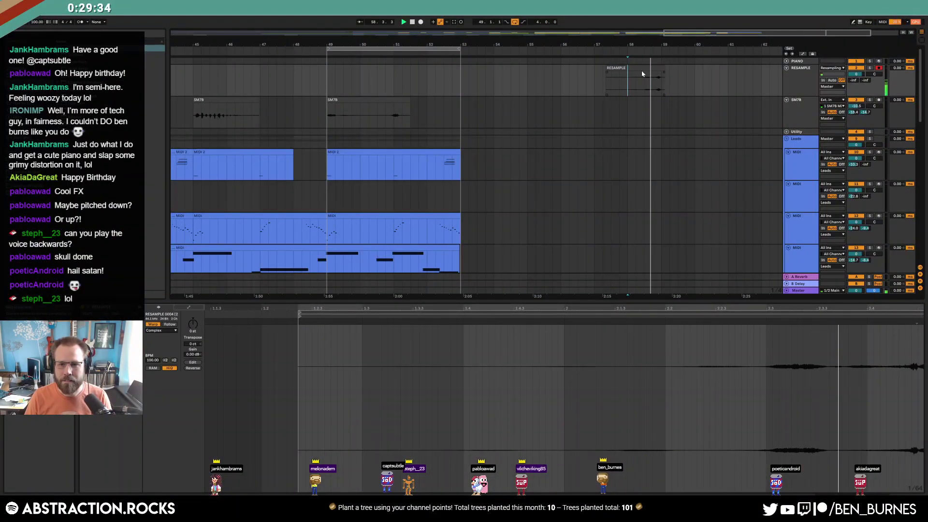
{"action": "key", "text": "space"}
{"action": "left_click_drag", "start_coordinate": [640, 73], "coordinate": [459, 68]}
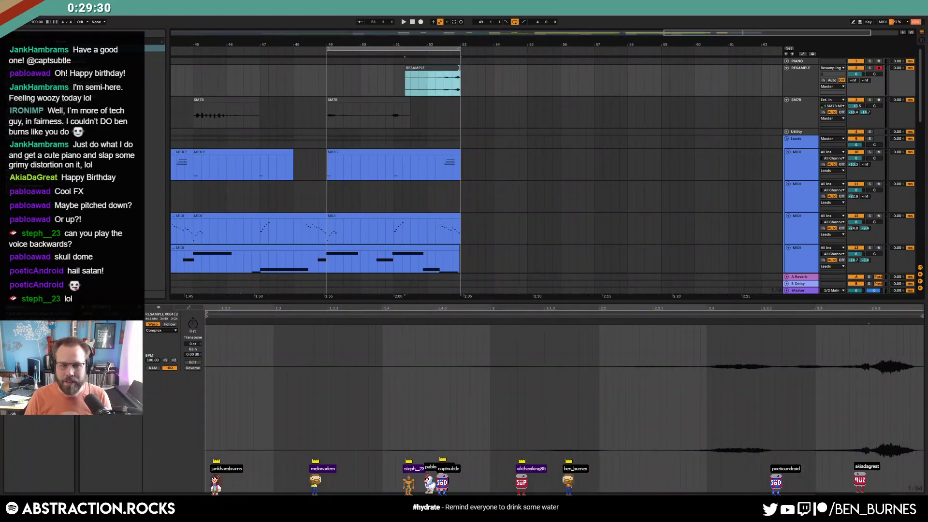
Unfold the last SAMPLE track in the Ambiences group and move the reversed resample clip onto it near bar 51
{"action": "scroll", "coordinate": [500, 95], "scroll_direction": "up", "scroll_amount": 3}
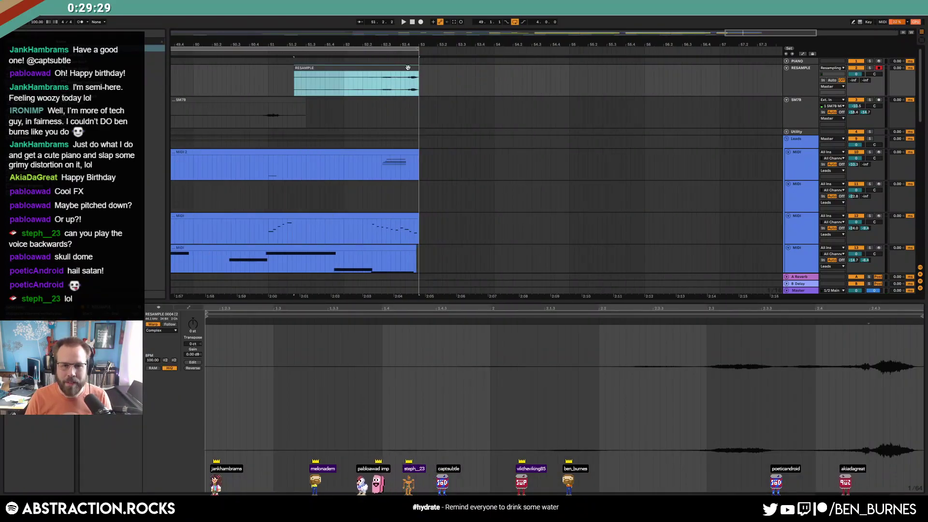
{"action": "left_click", "coordinate": [395, 120]}
{"action": "scroll", "coordinate": [395, 120], "scroll_direction": "down", "scroll_amount": 5}
{"action": "scroll", "coordinate": [651, 244], "scroll_direction": "down", "scroll_amount": 4}
{"action": "scroll", "coordinate": [653, 245], "scroll_direction": "down", "scroll_amount": 5}
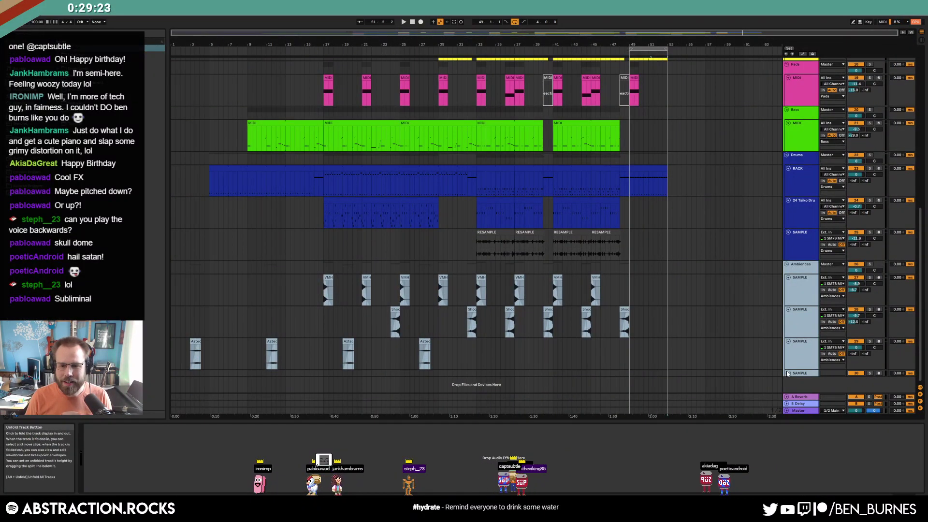
{"action": "left_click", "coordinate": [788, 372]}
{"action": "left_click", "coordinate": [654, 377]}
Shift the reversed clip slightly earlier so it ends just before bar 53, and check it in playback
{"action": "scroll", "coordinate": [670, 379], "scroll_direction": "up", "scroll_amount": 5}
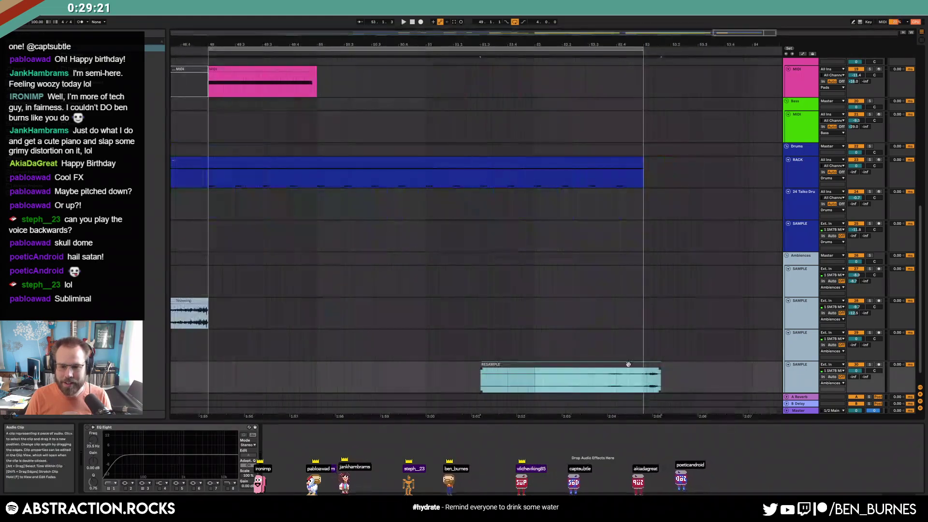
{"action": "left_click_drag", "start_coordinate": [604, 366], "coordinate": [587, 364]}
{"action": "key", "text": "space"}
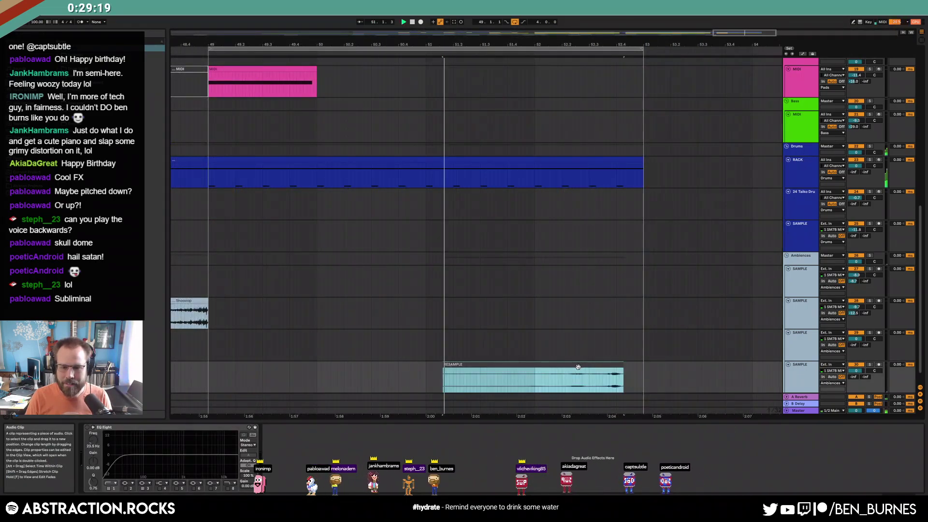
{"action": "scroll", "coordinate": [582, 363], "scroll_direction": "down", "scroll_amount": 5}
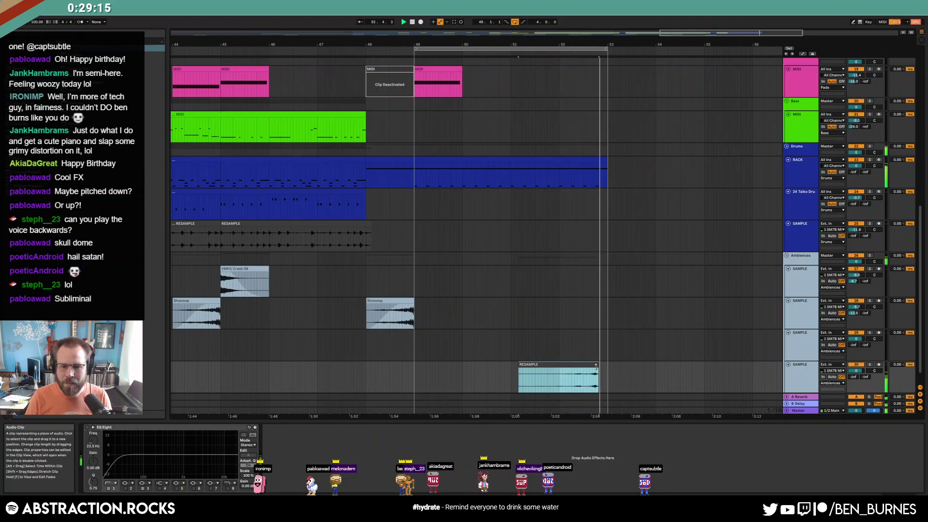
{"action": "scroll", "coordinate": [595, 365], "scroll_direction": "up", "scroll_amount": 5}
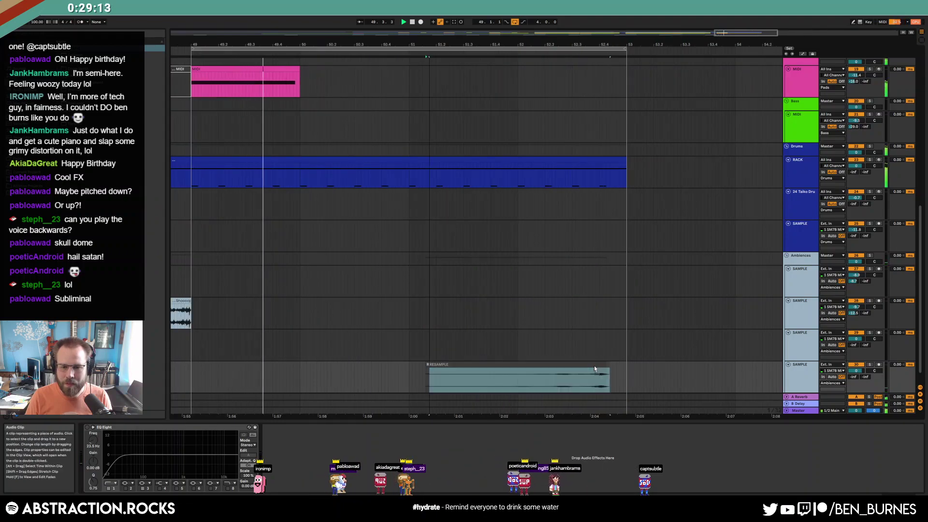
{"action": "scroll", "coordinate": [593, 365], "scroll_direction": "down", "scroll_amount": 5}
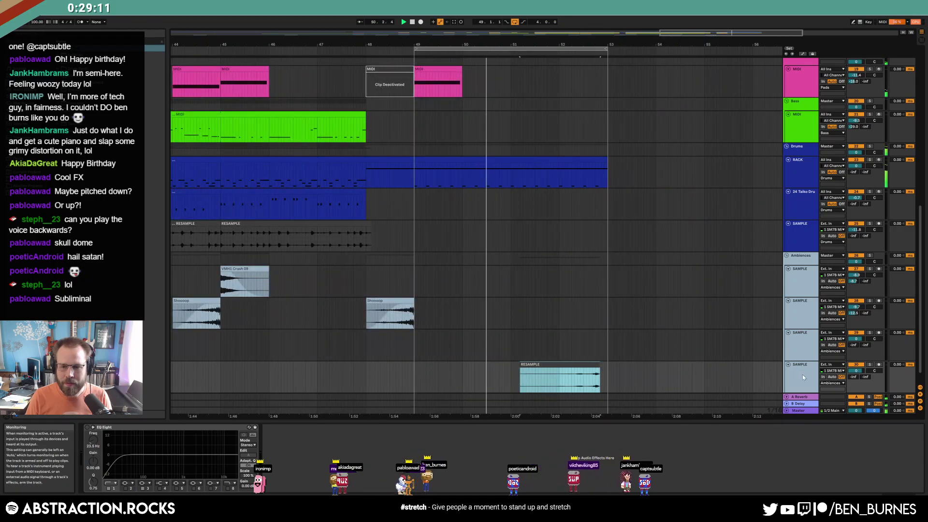
Open the reversed resample clip on the last Ambiences track and adjust its transposition during playback
{"action": "left_click", "coordinate": [305, 288]}
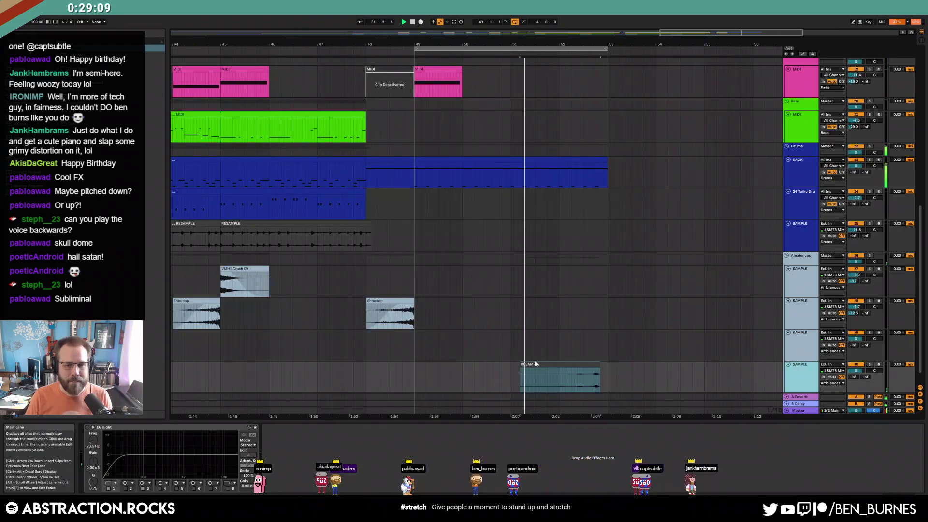
{"action": "double_click", "coordinate": [559, 379]}
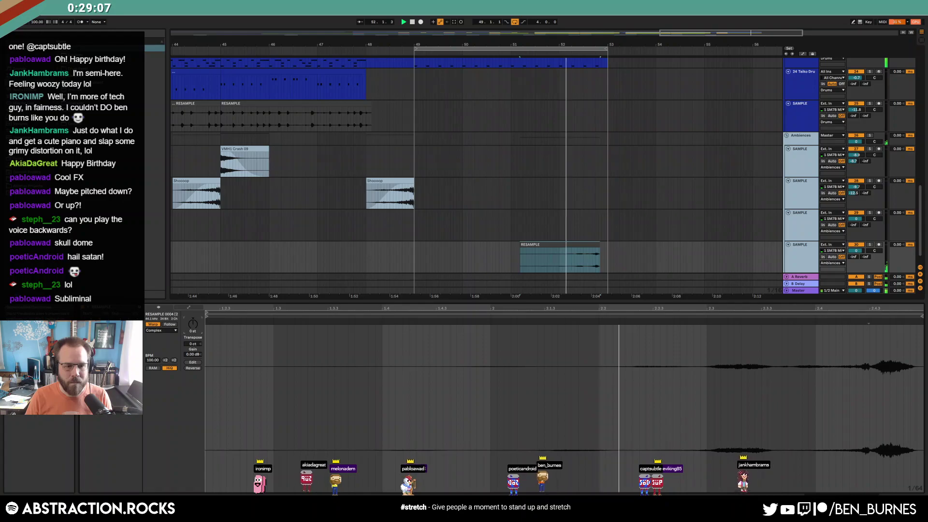
{"action": "mouse_move", "coordinate": [193, 328]}
{"action": "left_mouse_down"}
{"action": "mouse_move", "coordinate": [193, 319]}
{"action": "mouse_move", "coordinate": [193, 332]}
{"action": "left_mouse_up"}
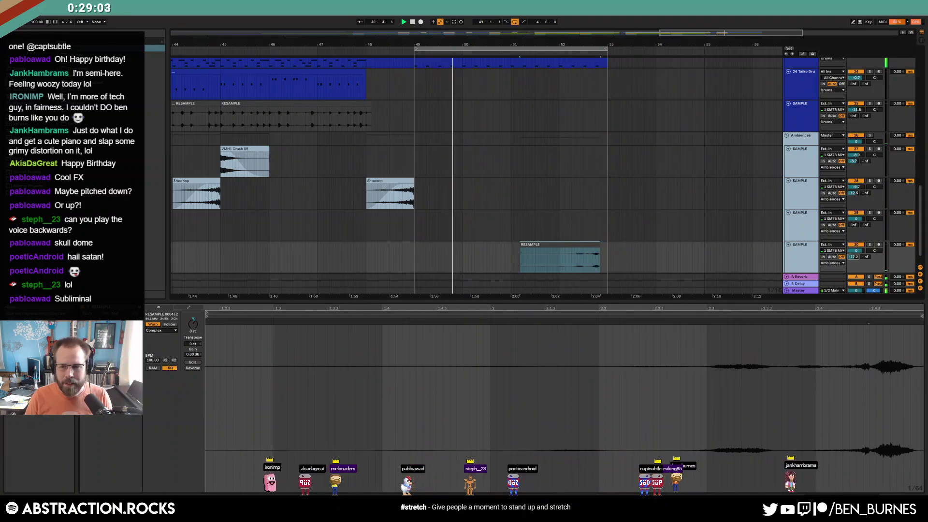
Vary the VMH1 Bassdrums 100 pattern in the RACK clip from bar 49, shifting several hits off the grid and adding one just after bar 52
{"action": "left_click", "coordinate": [634, 151]}
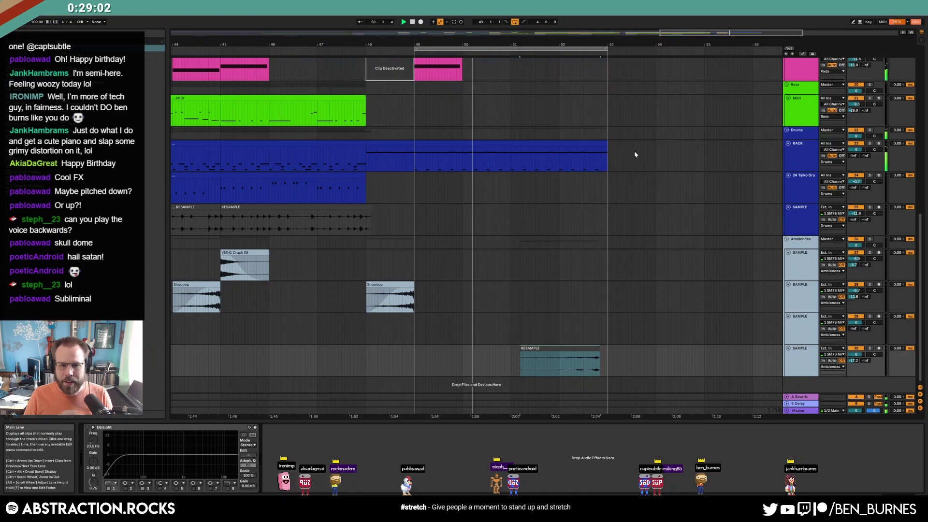
{"action": "left_click", "coordinate": [496, 147]}
{"action": "key", "text": "space"}
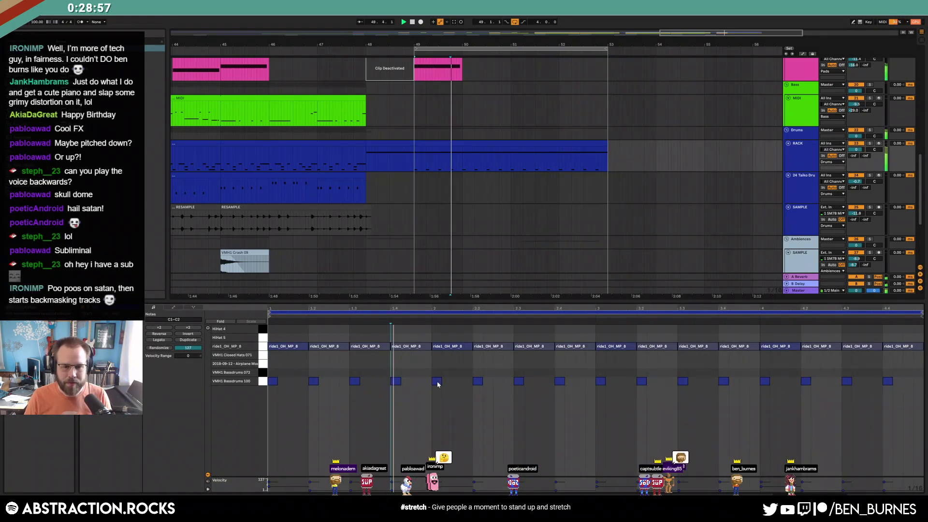
{"action": "left_click", "coordinate": [532, 382]}
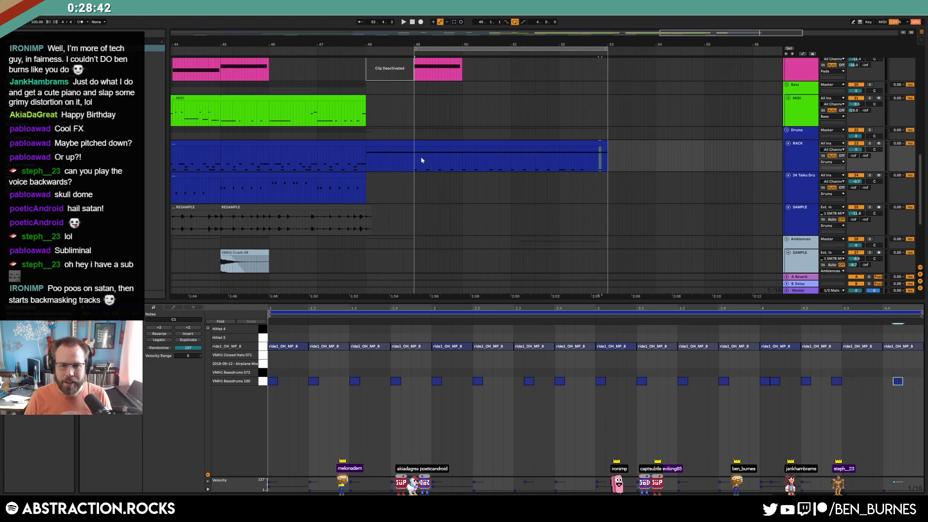
Play the arrangement from bar 48 through the bar 49 section to check the revised kick pattern against the other tracks
{"action": "left_click", "coordinate": [444, 145]}
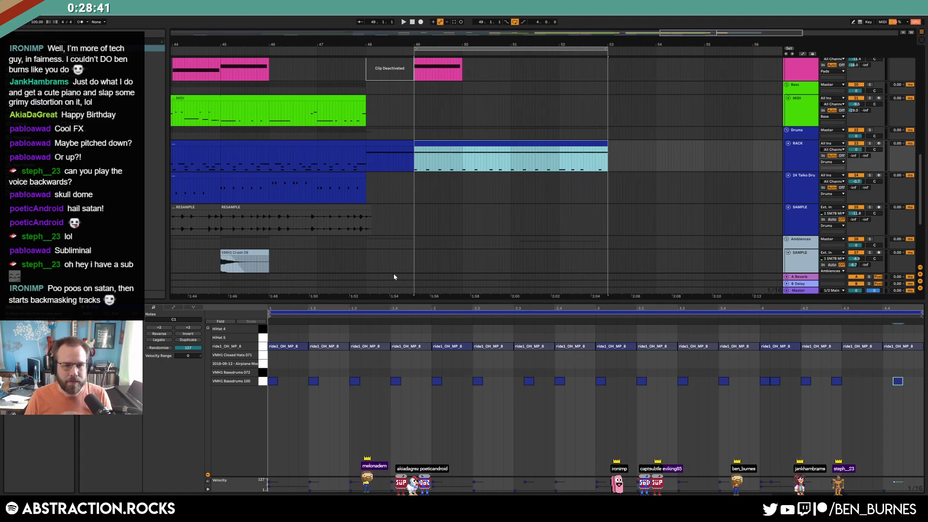
{"action": "left_click", "coordinate": [548, 224]}
{"action": "left_click", "coordinate": [421, 144]}
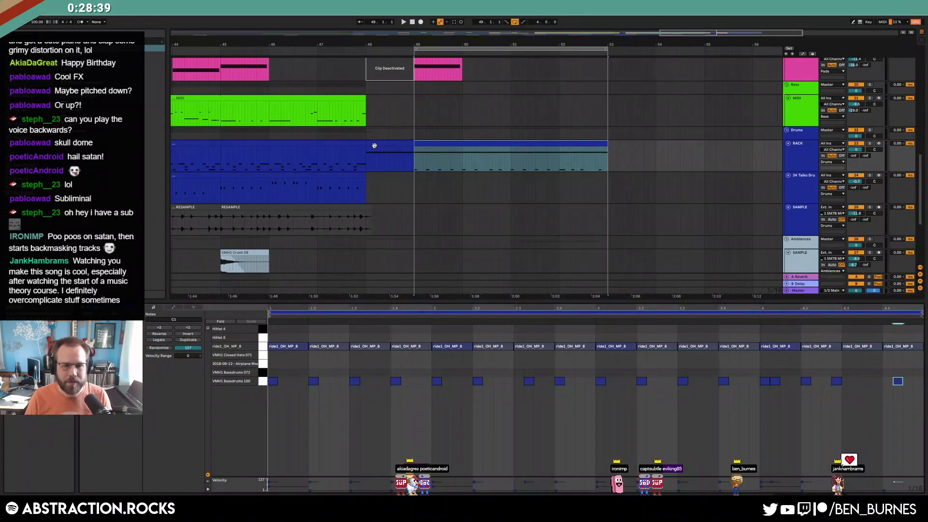
{"action": "left_click", "coordinate": [374, 145]}
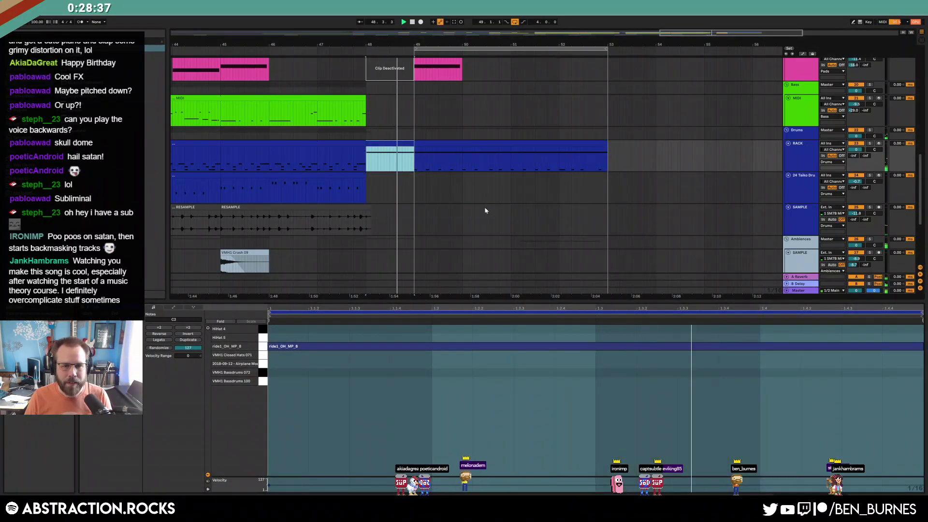
{"action": "scroll", "coordinate": [494, 218], "scroll_direction": "up", "scroll_amount": 2}
{"action": "key", "text": "shift+Tab"}
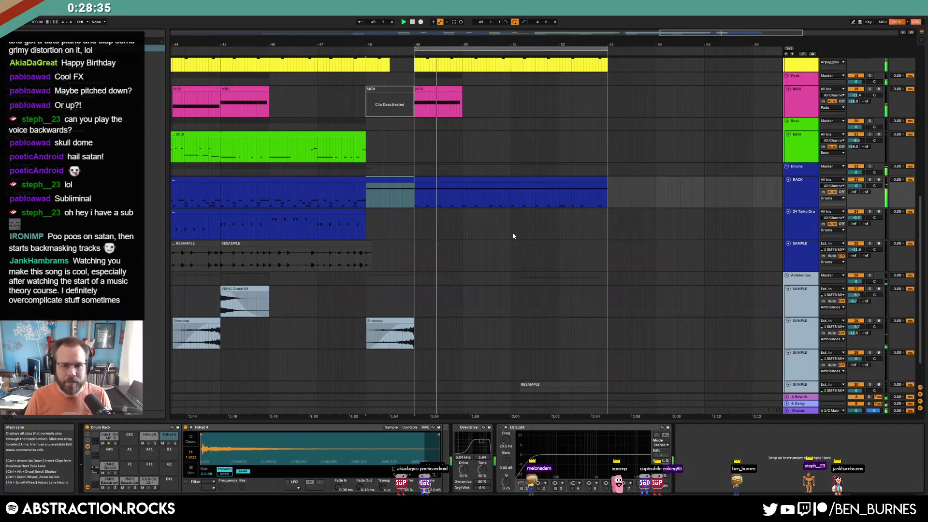
{"action": "scroll", "coordinate": [514, 237], "scroll_direction": "up", "scroll_amount": 4}
{"action": "scroll", "coordinate": [516, 255], "scroll_direction": "up", "scroll_amount": 10}
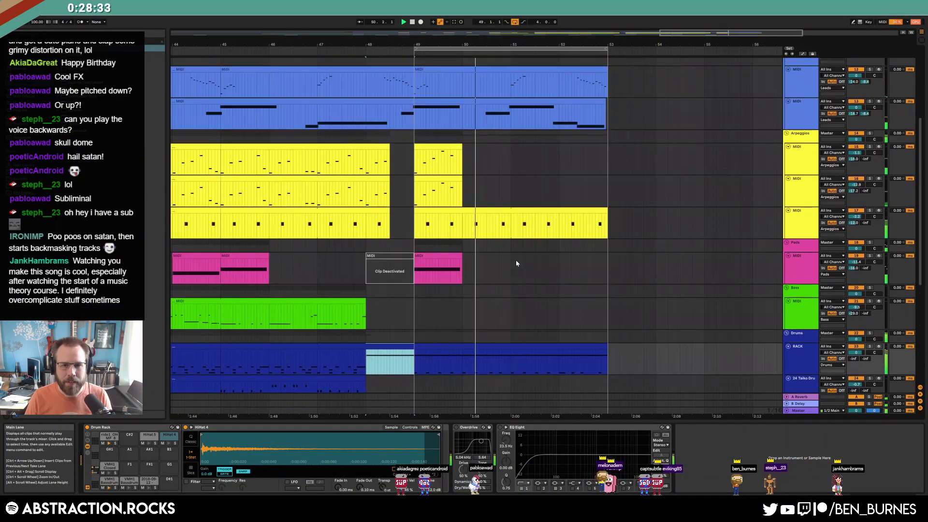
Delete the first Leads track's clip from bar 49 and record a new MIDI part in its place up to bar 53
{"action": "left_click", "coordinate": [490, 127]}
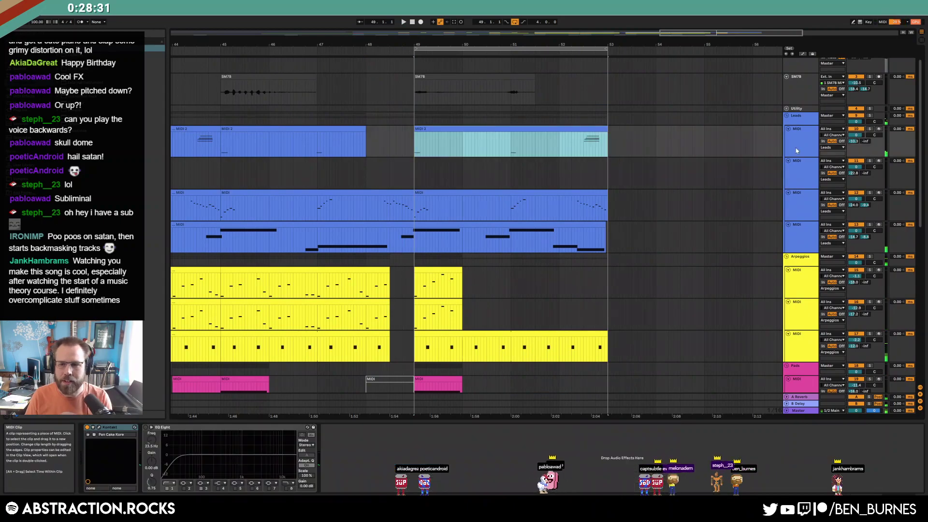
{"action": "key", "text": "space"}
{"action": "key", "text": "Delete"}
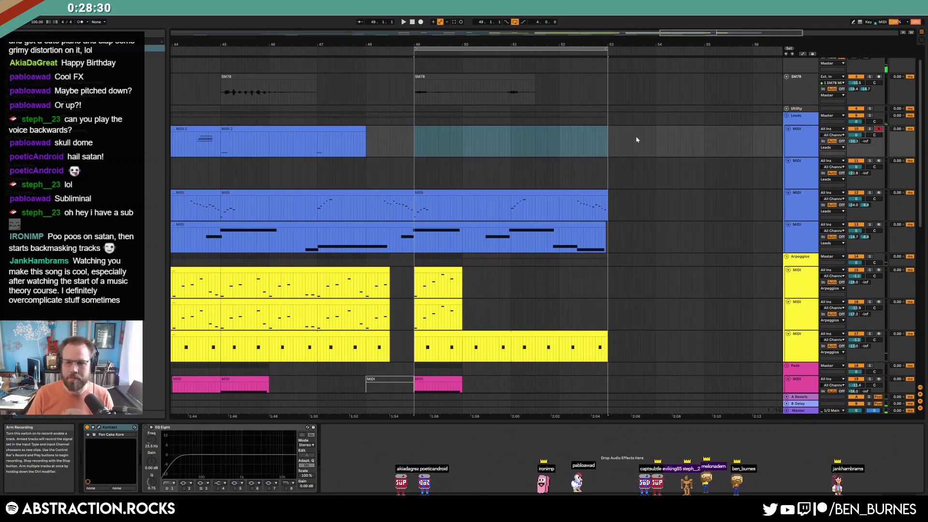
{"action": "double_click", "coordinate": [416, 152]}
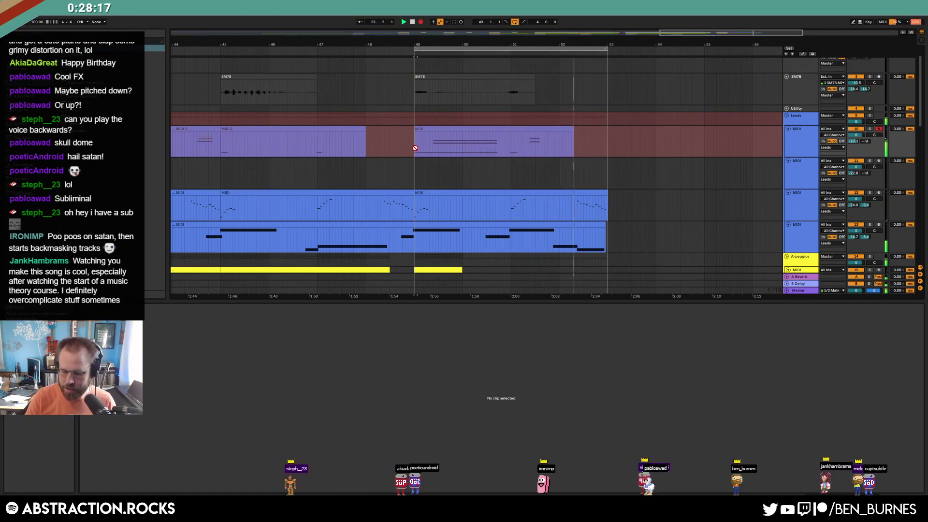
{"action": "key", "text": "space"}
Open the newly recorded lead clip, adjust the velocities of its held and short chords, and nudge the final D4 note slightly earlier
{"action": "left_click", "coordinate": [512, 131]}
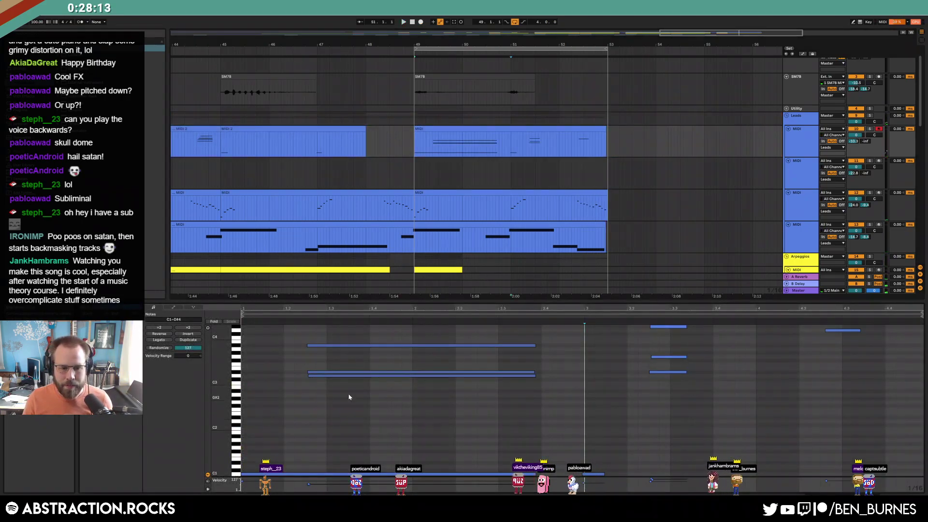
{"action": "left_click_drag", "start_coordinate": [346, 396], "coordinate": [368, 341]}
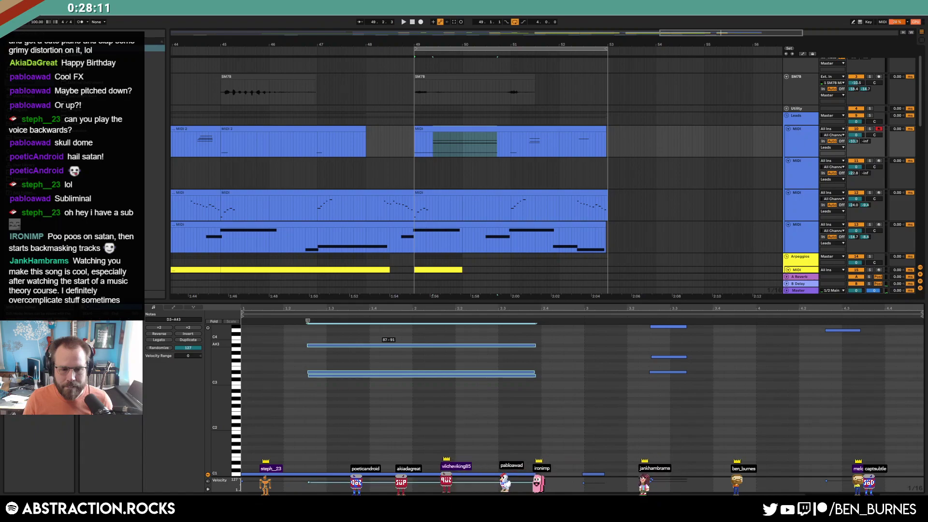
{"action": "left_click", "coordinate": [668, 326]}
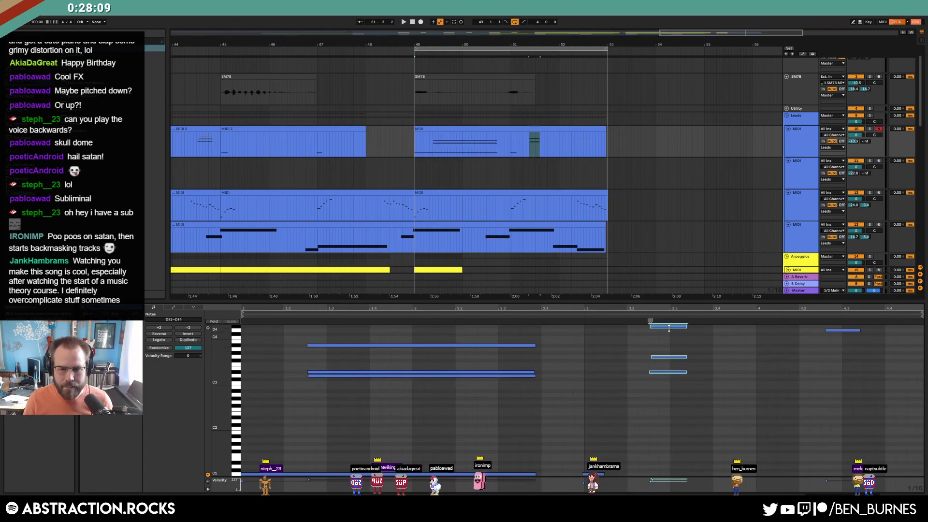
{"action": "left_click", "coordinate": [799, 347]}
{"action": "left_click", "coordinate": [842, 330]}
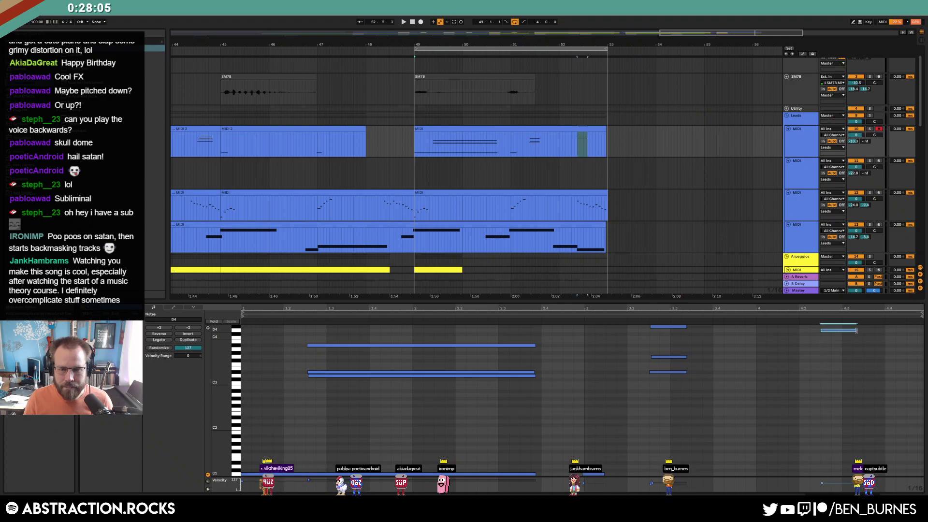
Extend the recorded lead clip to end exactly at bar 53 and inspect its MIDI hold pedal envelope
{"action": "left_click_drag", "start_coordinate": [604, 130], "coordinate": [607, 130]}
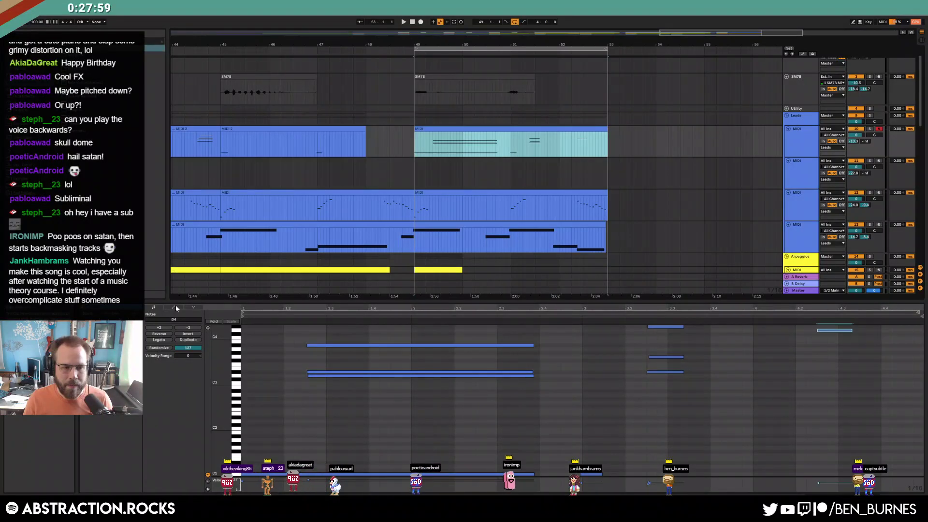
{"action": "scroll", "coordinate": [159, 325], "scroll_direction": "down", "scroll_amount": 2}
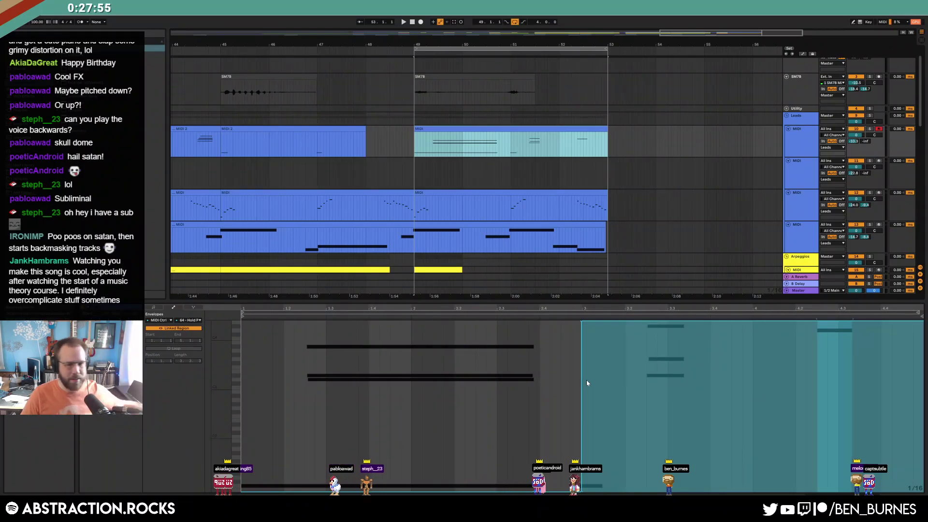
{"action": "key", "text": "shift+Tab"}
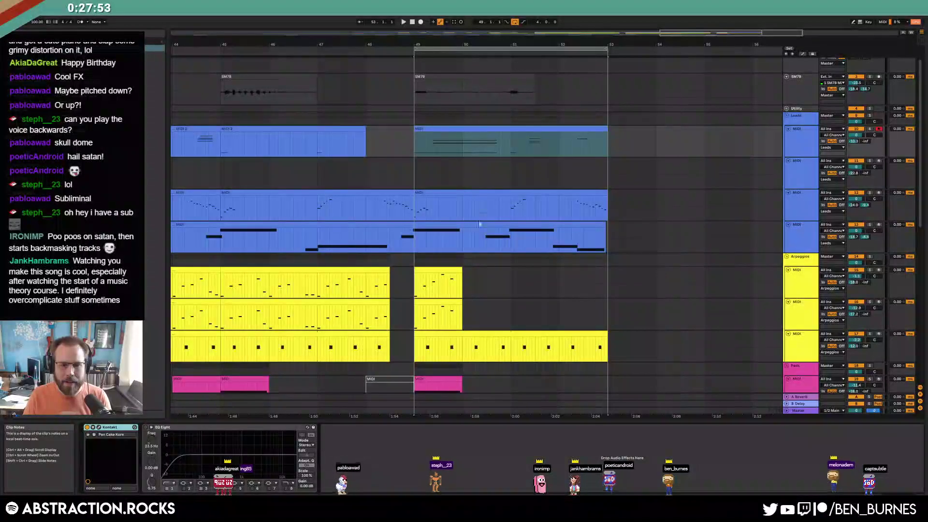
Try deactivating the third Leads track's clip from bar 49 and audition the section without it
{"action": "scroll", "coordinate": [443, 172], "scroll_direction": "down", "scroll_amount": 2}
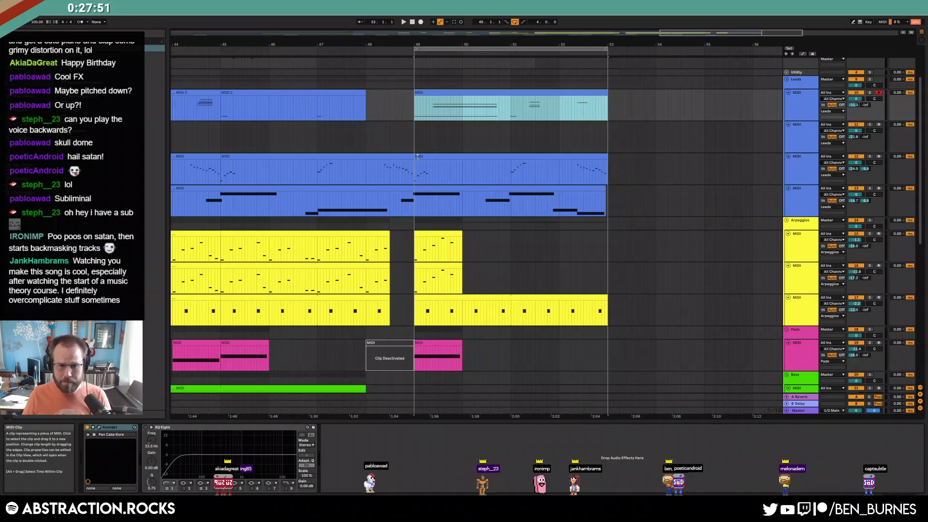
{"action": "left_click", "coordinate": [425, 155]}
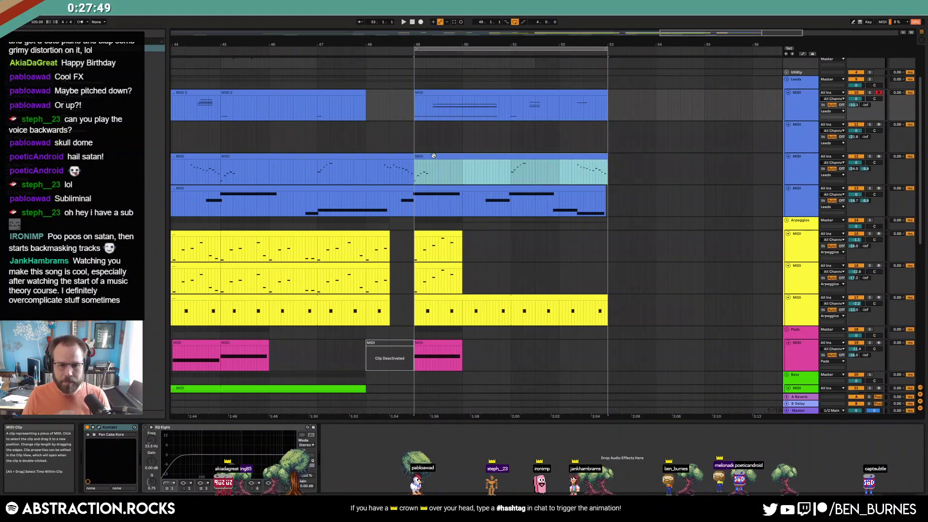
{"action": "key", "text": "0"}
{"action": "key", "text": "space"}
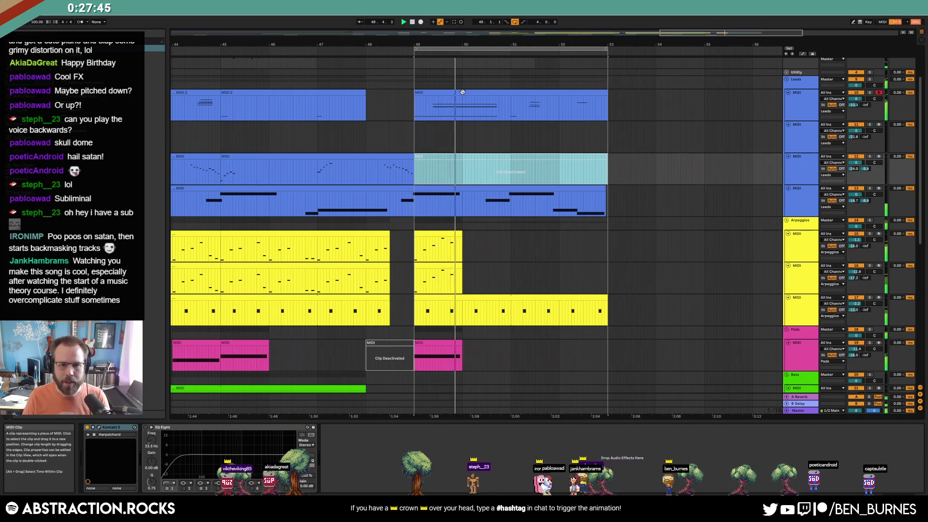
Raise the velocities of the first held chord in the recorded lead clip to 109–114 and play the section
{"action": "double_click", "coordinate": [437, 104]}
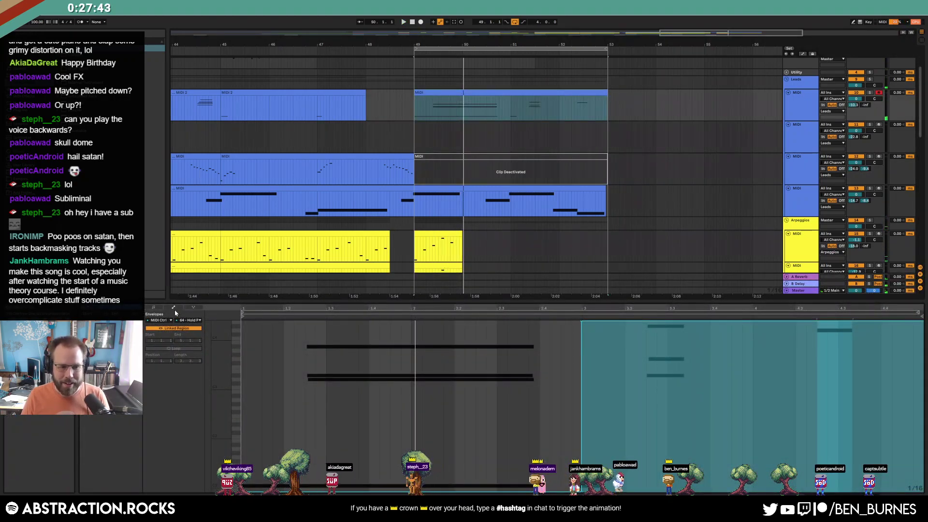
{"action": "left_click", "coordinate": [154, 308]}
{"action": "left_click_drag", "start_coordinate": [299, 338], "coordinate": [539, 382]}
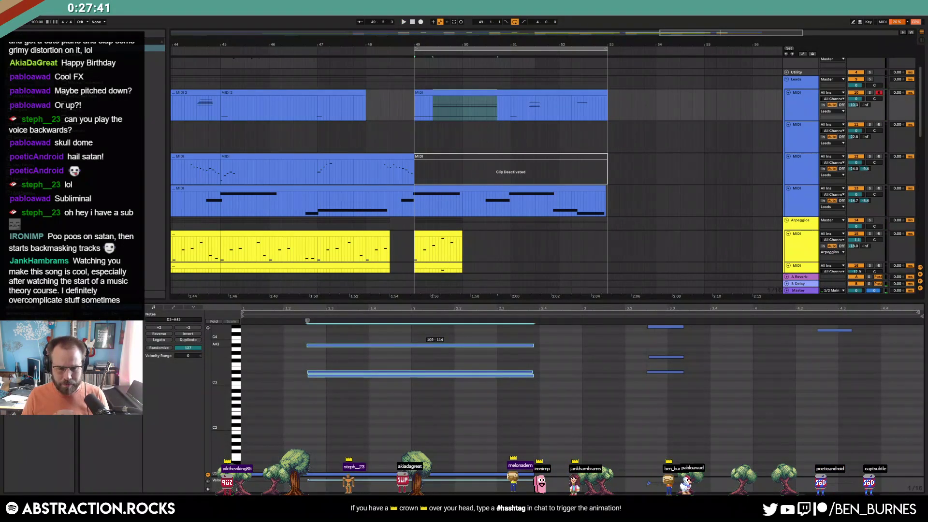
{"action": "key", "text": "space"}
{"action": "key", "text": "shift+Tab"}
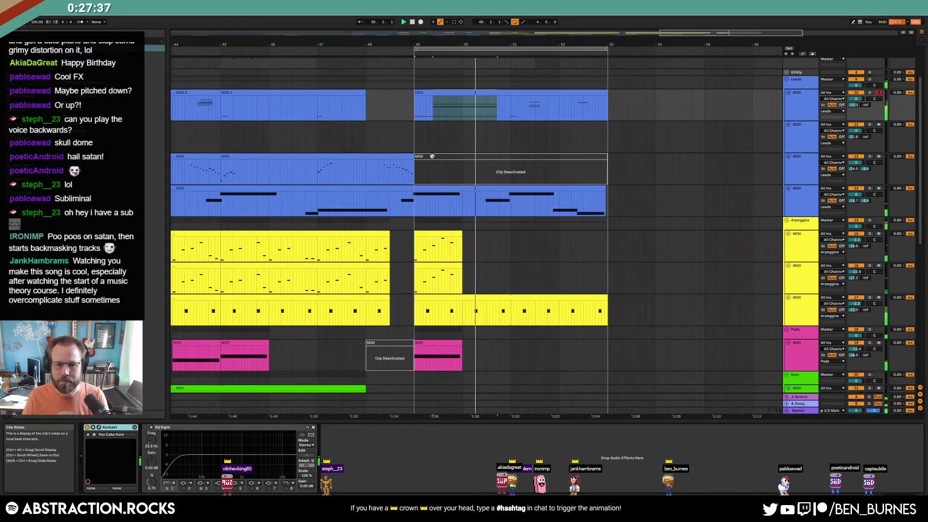
Shorten the third Leads track's deactivated clip to end near bar 52 and reactivate it
{"action": "left_click_drag", "start_coordinate": [607, 170], "coordinate": [562, 169]}
{"action": "key", "text": "0"}
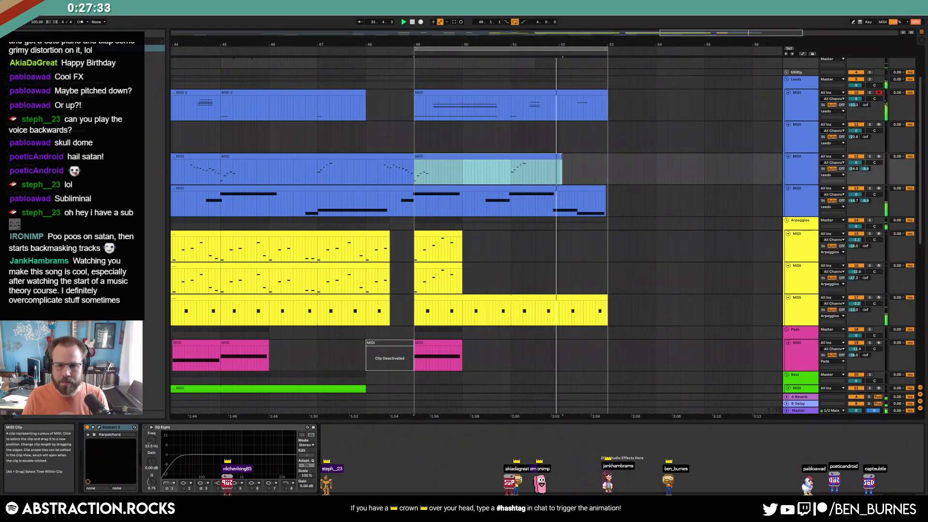
Lower the B-Delay send automation on the third Leads track from bar 49 onward
{"action": "key", "text": "a"}
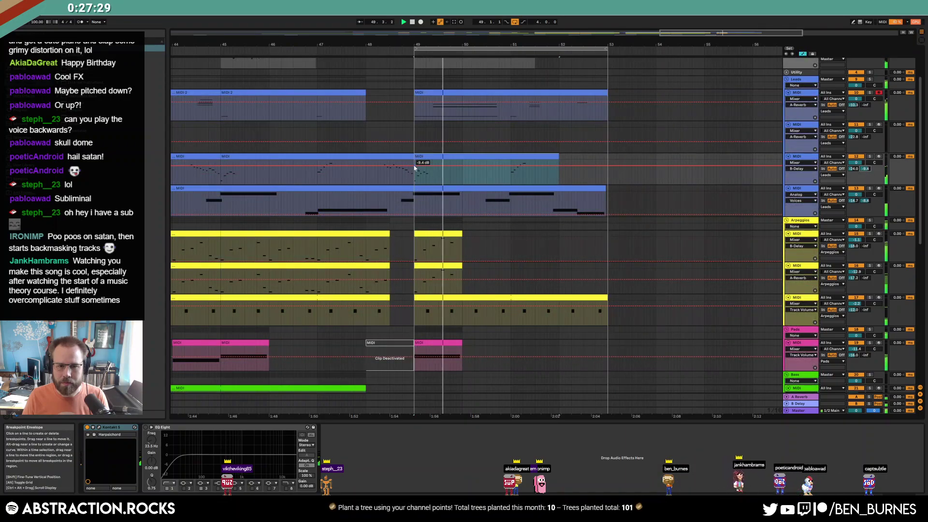
{"action": "left_click_drag", "start_coordinate": [413, 165], "coordinate": [414, 176]}
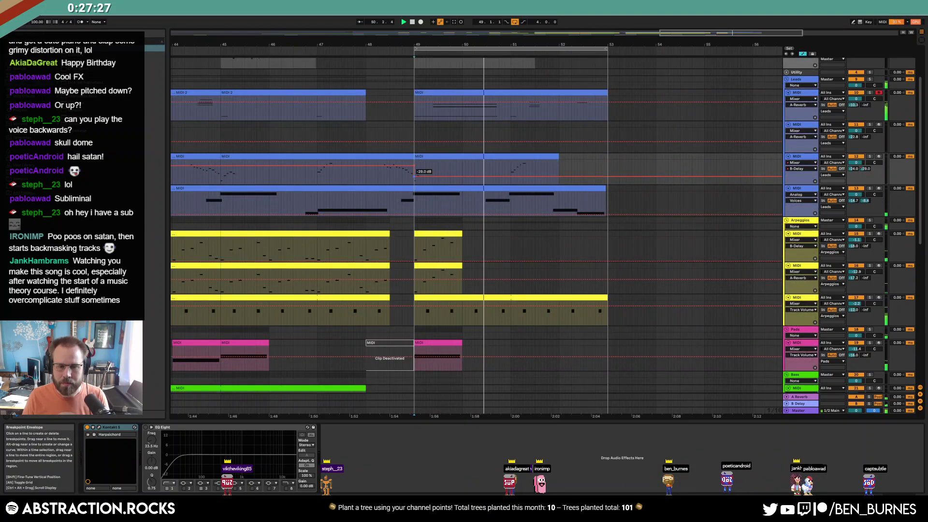
{"action": "key", "text": "a"}
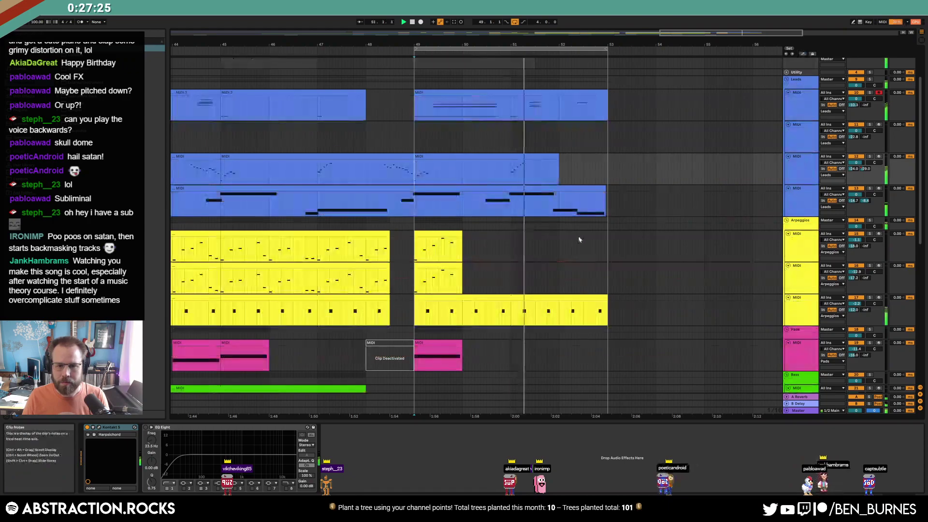
Load the VMH1 Closed Hats 100 sample onto the A#1 pad of the RACK track's Drum Rack
{"action": "scroll", "coordinate": [595, 307], "scroll_direction": "down", "scroll_amount": 5}
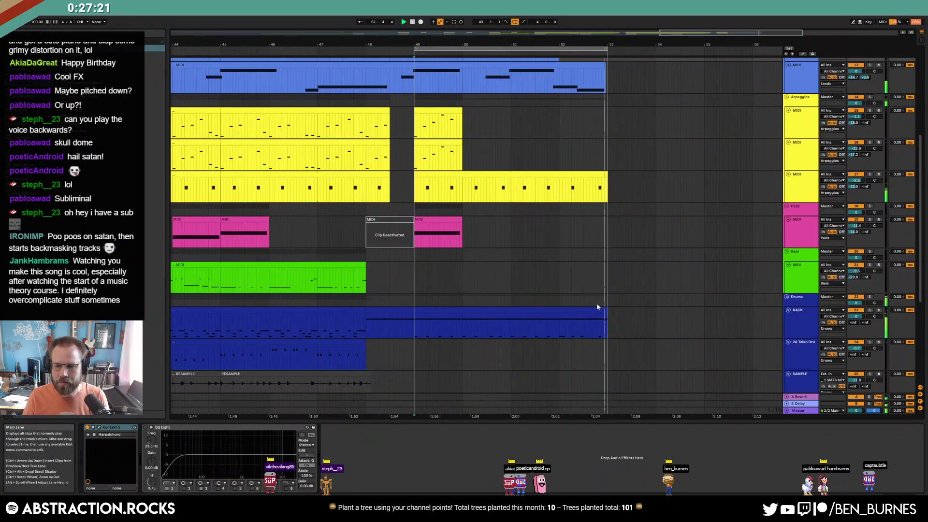
{"action": "scroll", "coordinate": [555, 297], "scroll_direction": "down", "scroll_amount": 2}
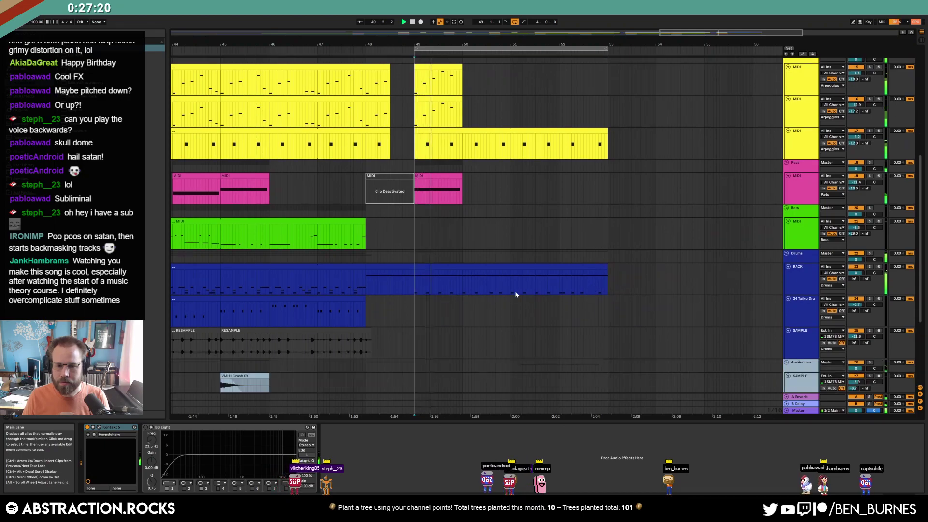
{"action": "left_click", "coordinate": [500, 270]}
{"action": "scroll", "coordinate": [372, 332], "scroll_direction": "down", "scroll_amount": 1}
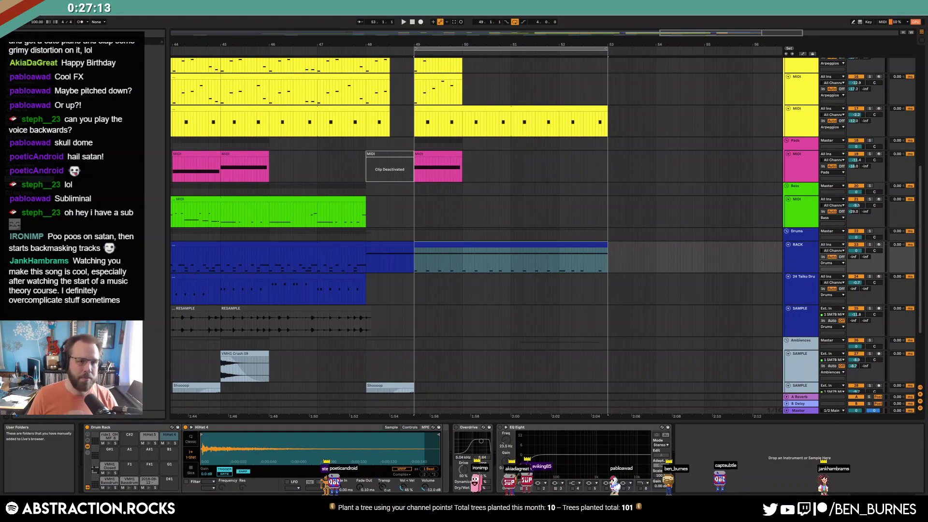
{"action": "left_click", "coordinate": [152, 54]}
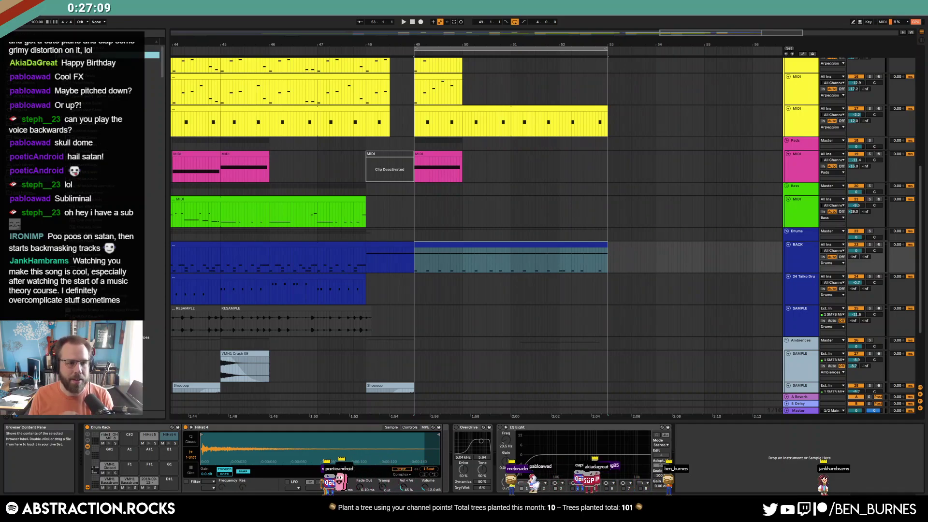
{"action": "scroll", "coordinate": [162, 70], "scroll_direction": "up", "scroll_amount": 2}
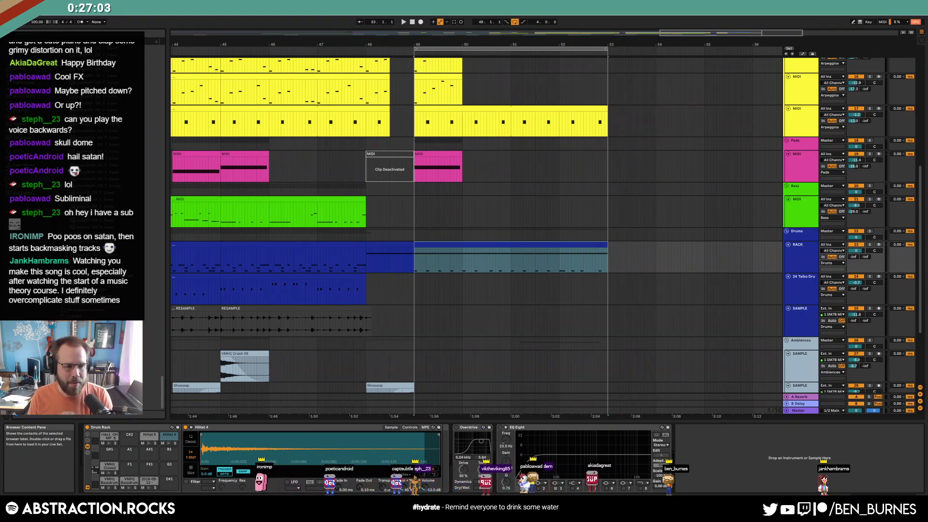
{"action": "key", "text": "Left"}
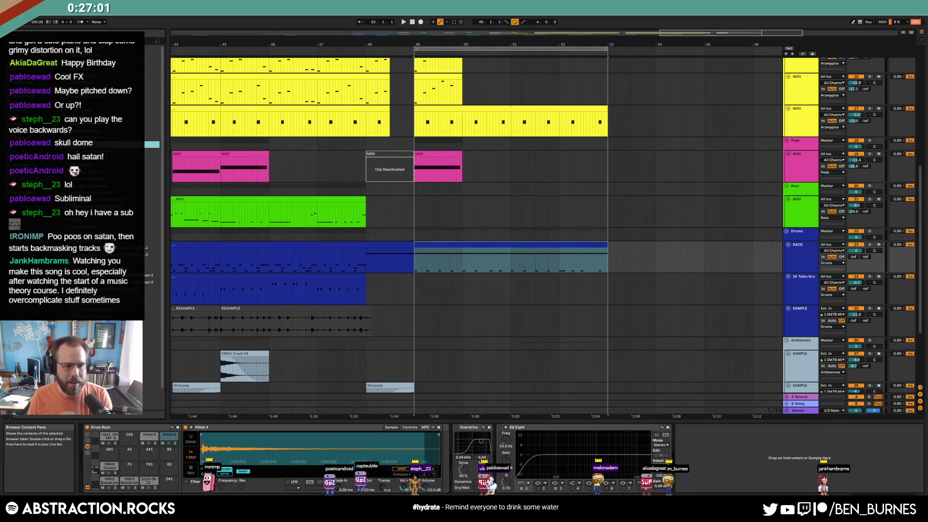
{"action": "left_click", "coordinate": [151, 337]}
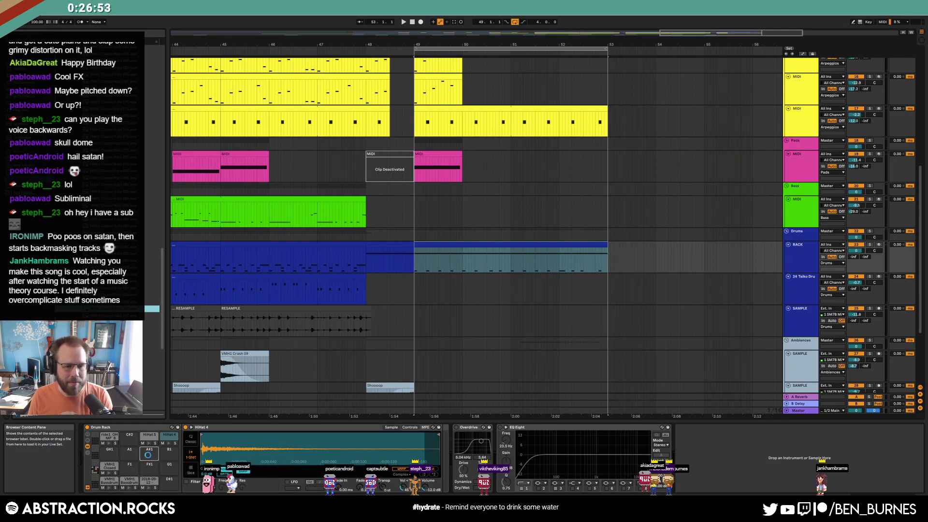
Add three consecutive sixteenth closed-hat notes after the first kick in the RACK clip starting at bar 49
{"action": "double_click", "coordinate": [495, 252]}
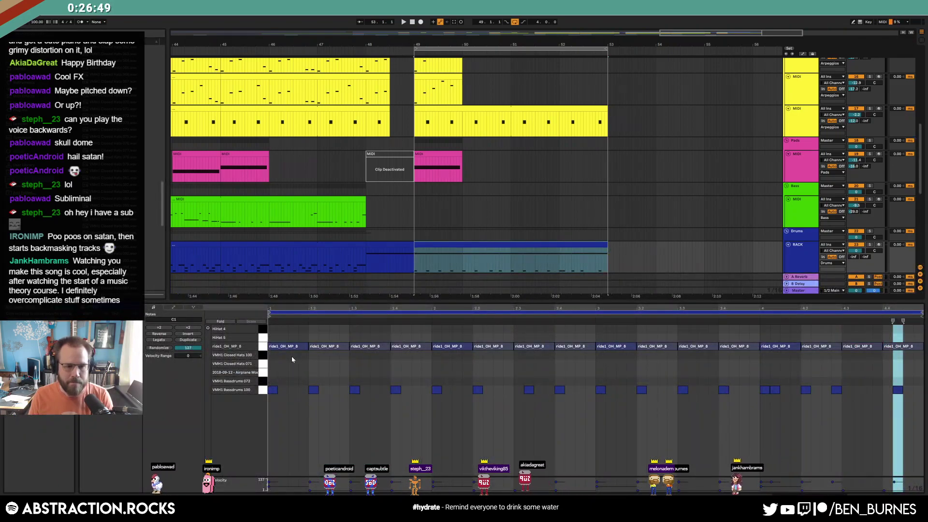
{"action": "double_click", "coordinate": [292, 356]}
{"action": "double_click", "coordinate": [303, 356]}
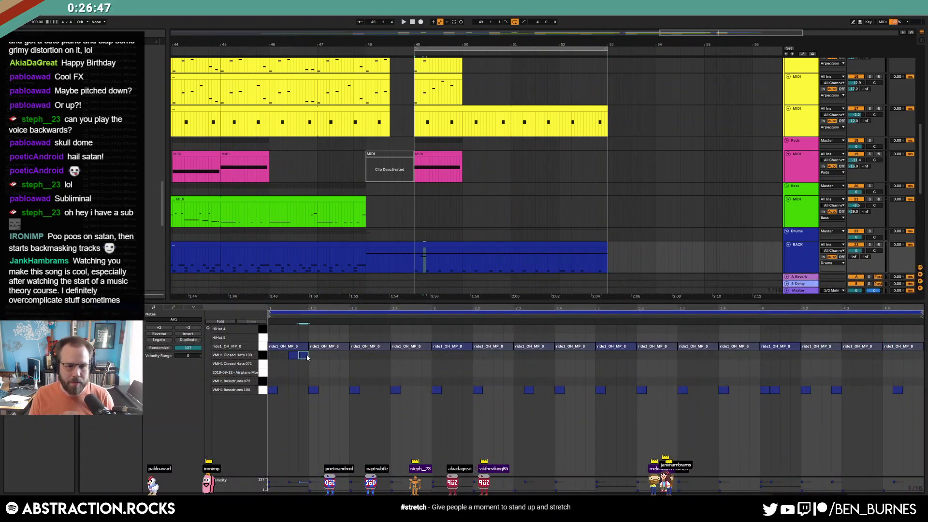
{"action": "key", "text": "space"}
{"action": "double_click", "coordinate": [303, 356]}
{"action": "left_click", "coordinate": [293, 355]}
{"action": "double_click", "coordinate": [282, 355]}
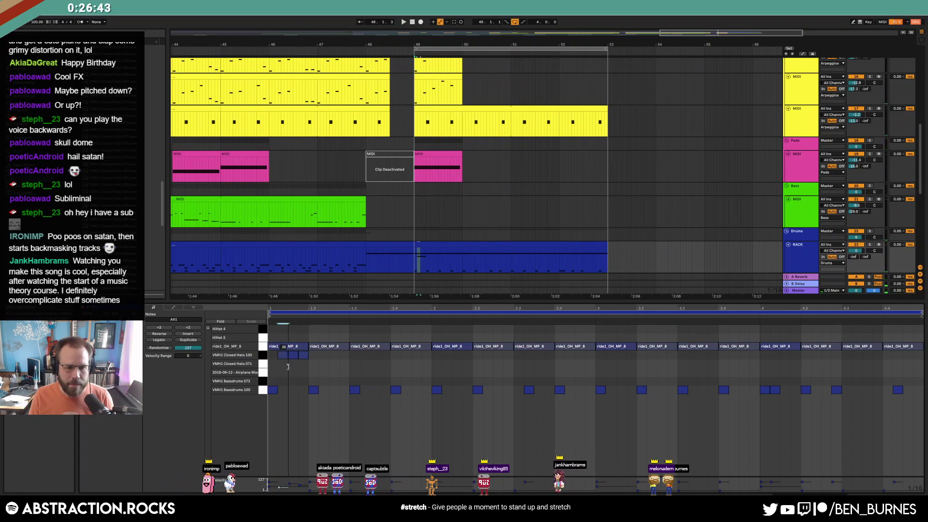
Duplicate the three-note closed-hat group onto each following beat up to the clip's beat 2.1
{"action": "key", "text": "ctrl+d"}
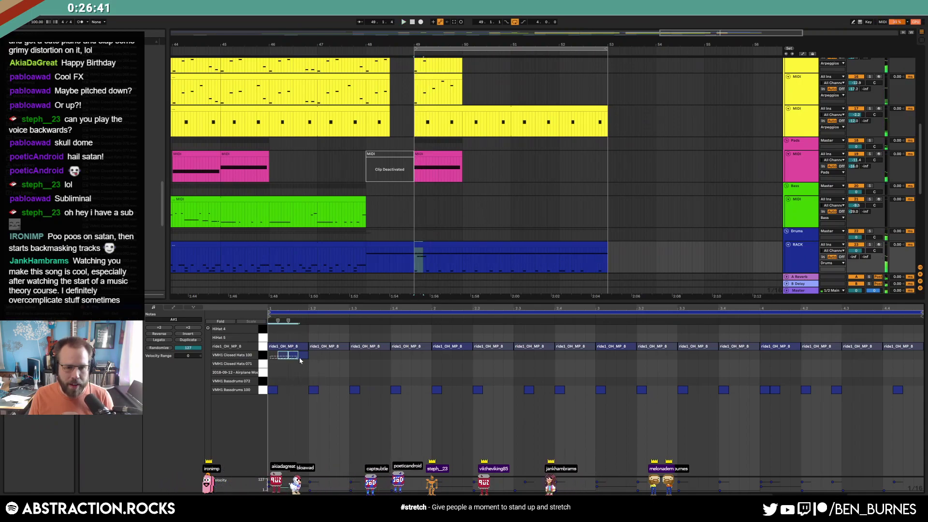
{"action": "key", "text": "ctrl+d"}
{"action": "key", "text": "ctrl+d"}
{"action": "key", "text": "ctrl+d"}
{"action": "key", "text": "ctrl+d"}
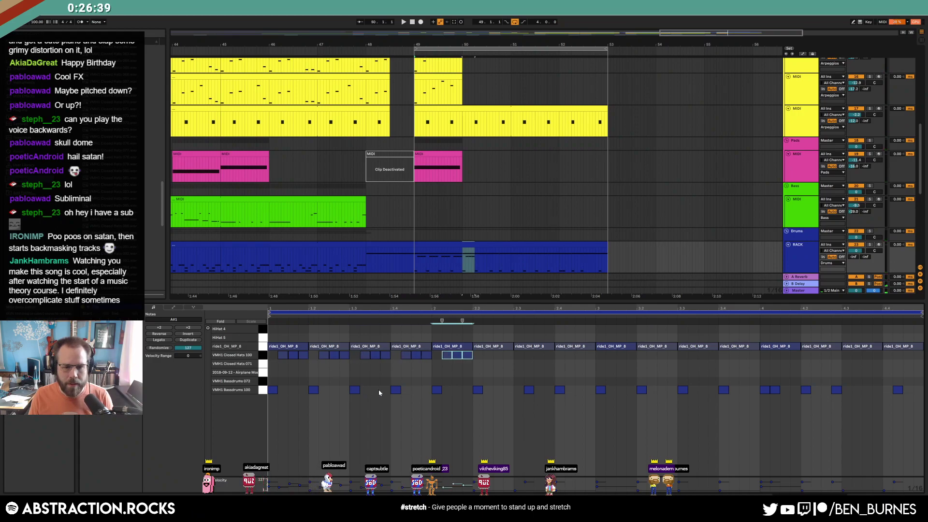
Complete bar 2 with a closed-hat variation around the syncopated kick and duplicate the two-bar hat pattern into bars 3 and 4
{"action": "double_click", "coordinate": [519, 356]}
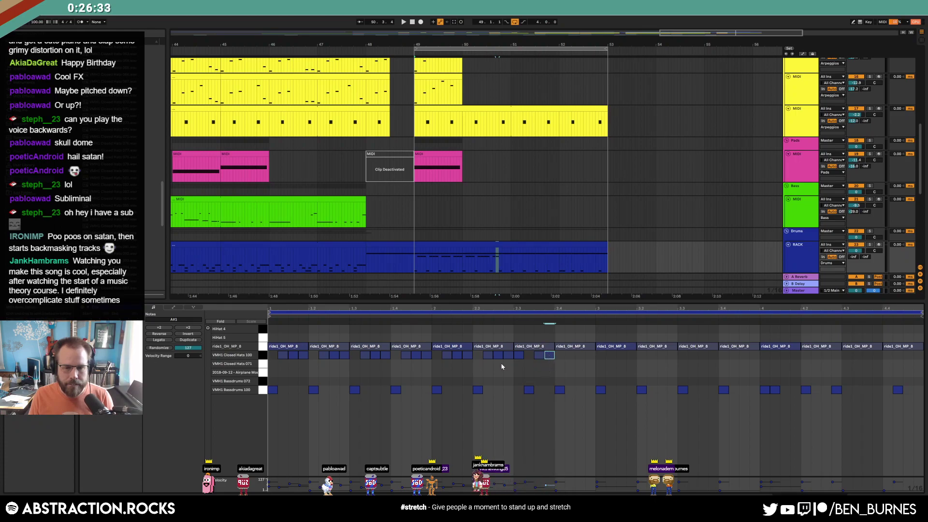
{"action": "left_click", "coordinate": [563, 359]}
{"action": "key", "text": "ctrl+v"}
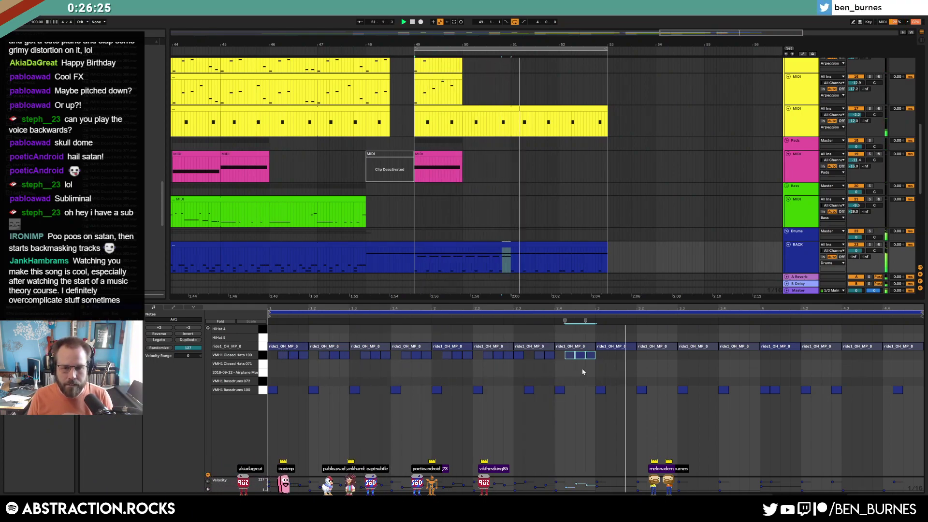
{"action": "key", "text": "space"}
{"action": "left_click_drag", "start_coordinate": [596, 365], "coordinate": [253, 360]}
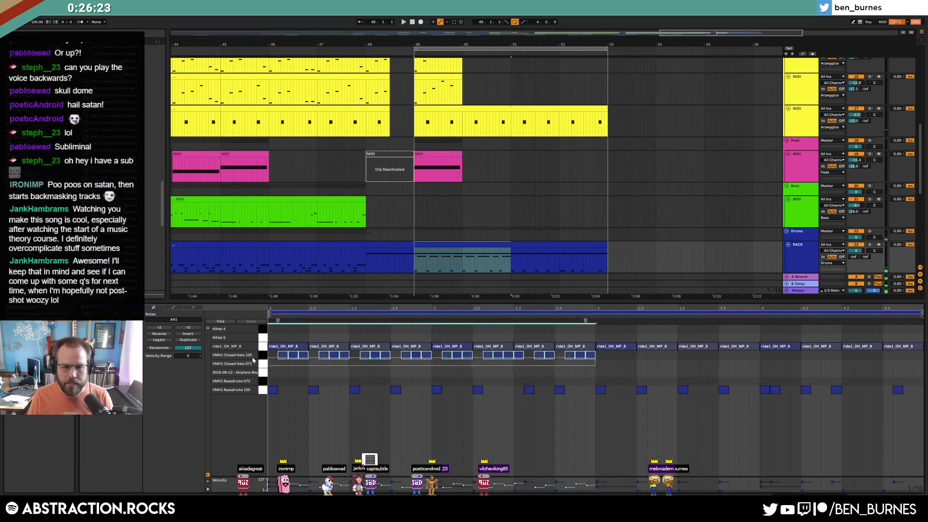
{"action": "key", "text": "ctrl+d"}
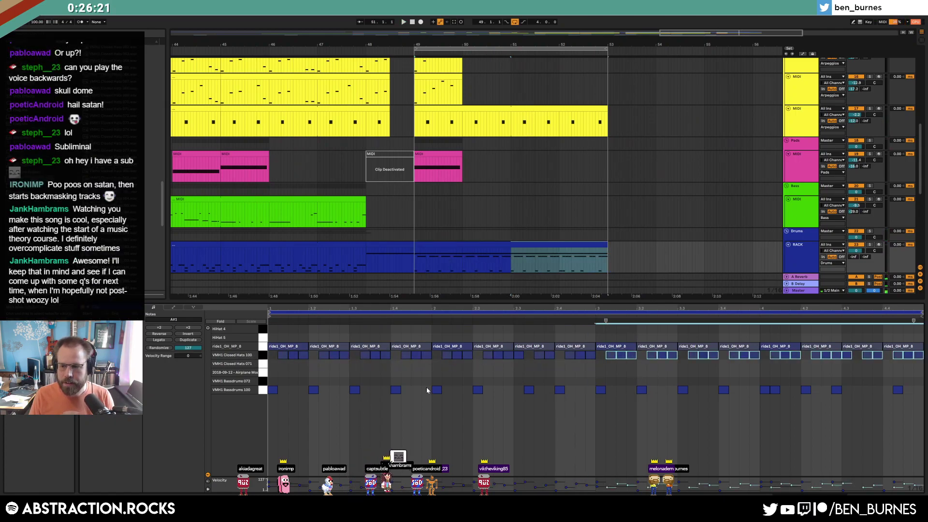
Vary the velocities of individual closed-hat notes across the four-bar clip and audition the drums from bar 48
{"action": "left_click", "coordinate": [534, 424]}
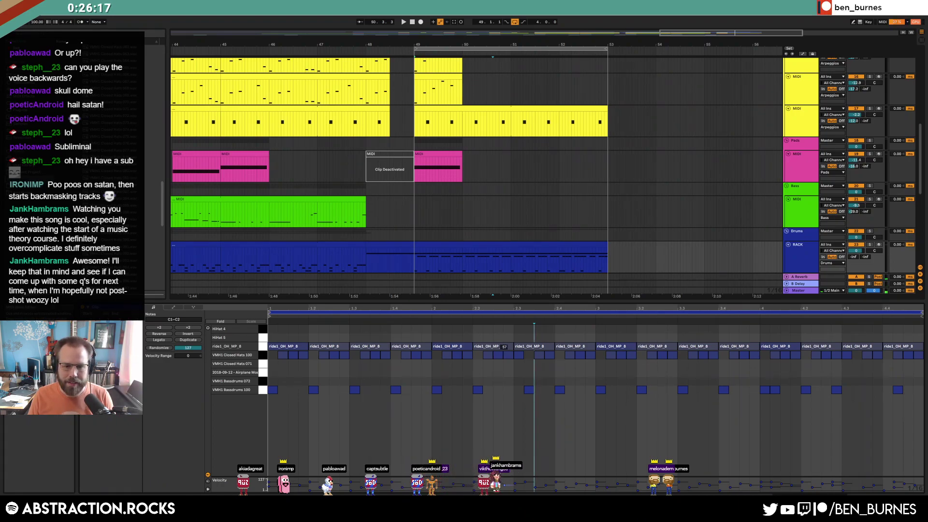
{"action": "double_click", "coordinate": [536, 355]}
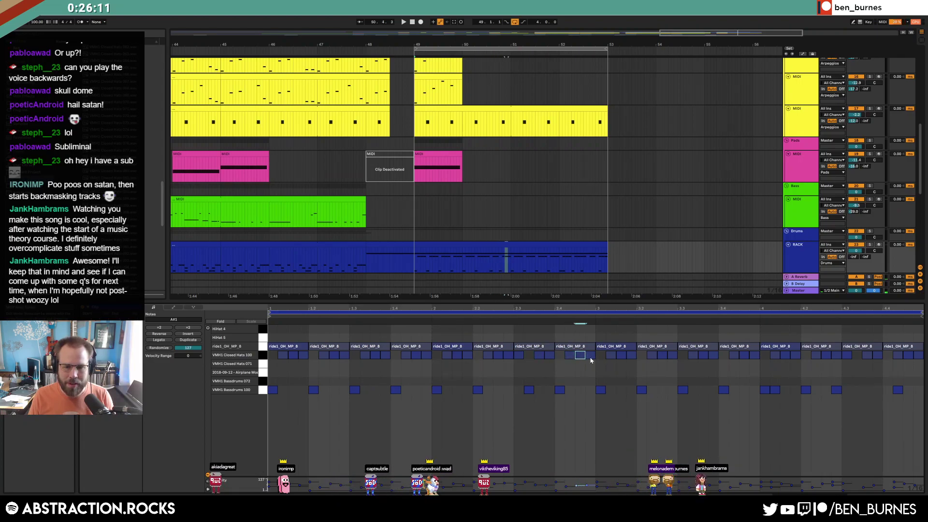
{"action": "left_click", "coordinate": [675, 373]}
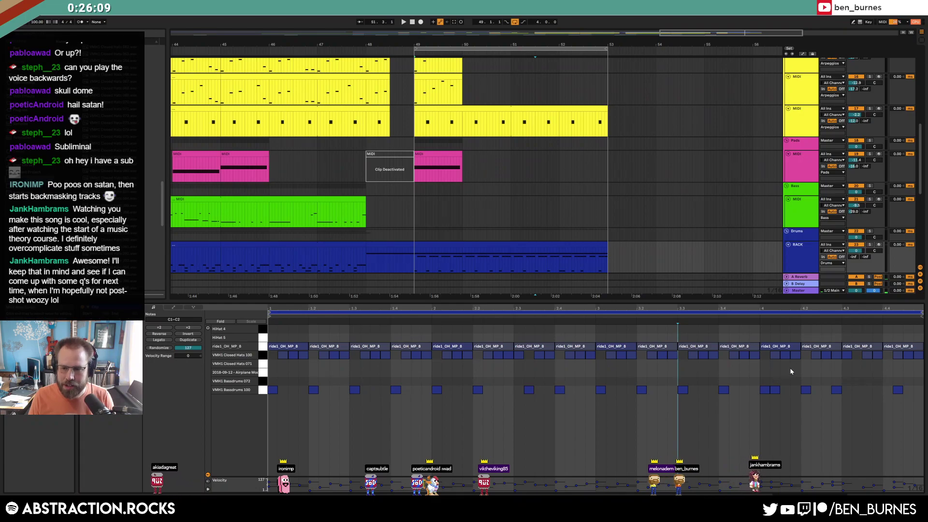
{"action": "left_click_drag", "start_coordinate": [787, 356], "coordinate": [787, 358]}
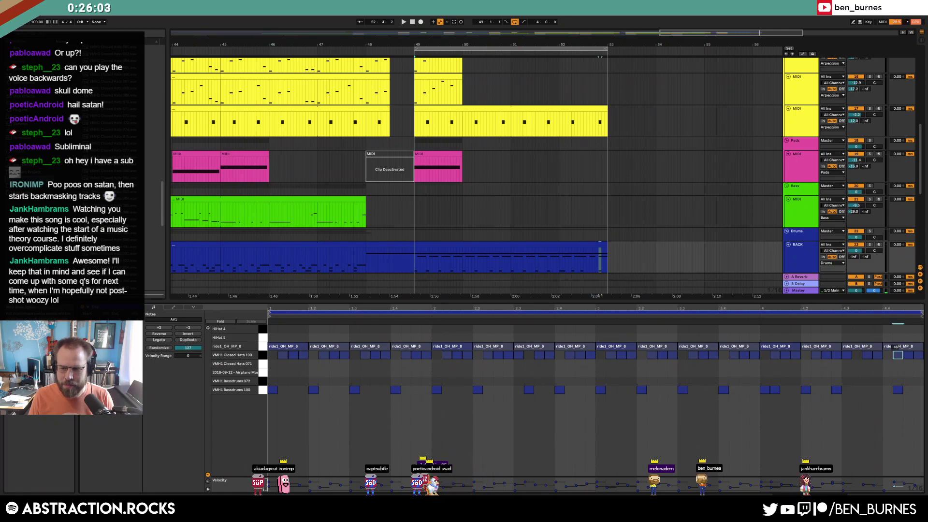
{"action": "left_click", "coordinate": [901, 372]}
{"action": "key", "text": "space"}
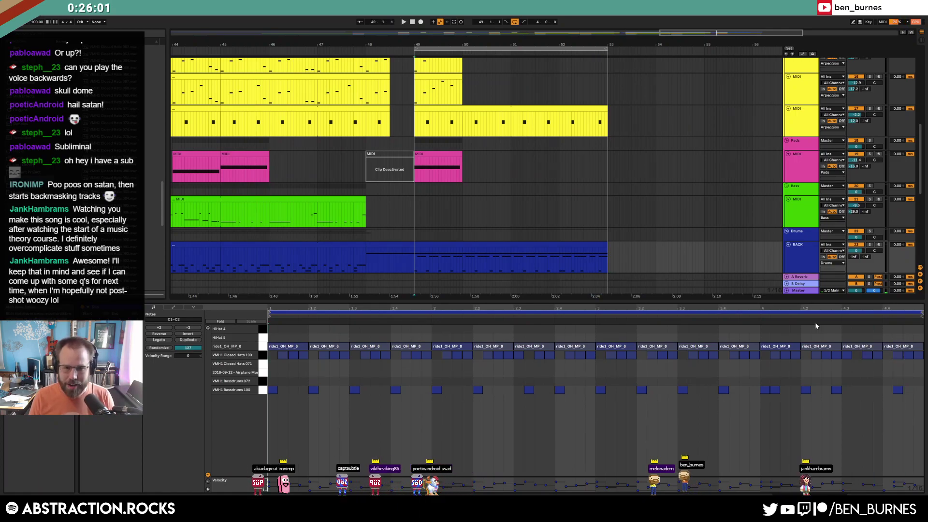
{"action": "left_click", "coordinate": [367, 261]}
{"action": "key", "text": "space"}
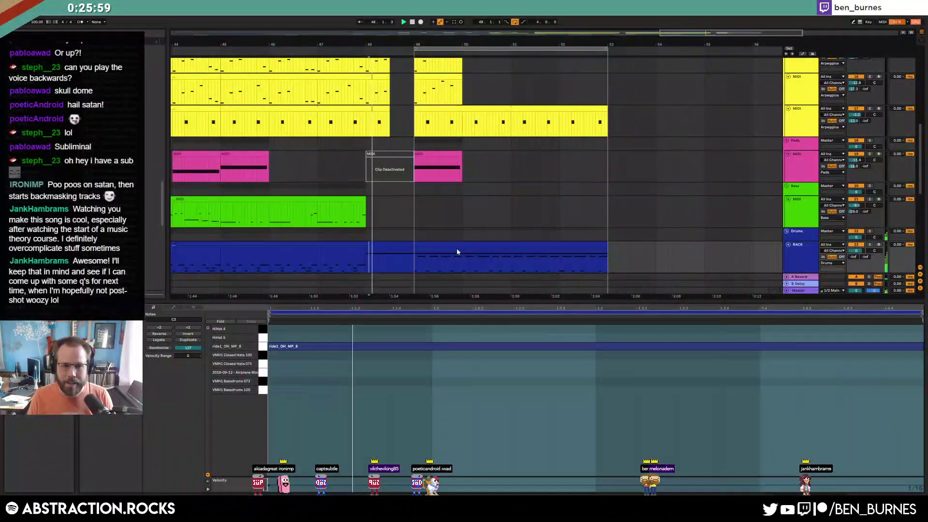
{"action": "key", "text": "shift+Tab"}
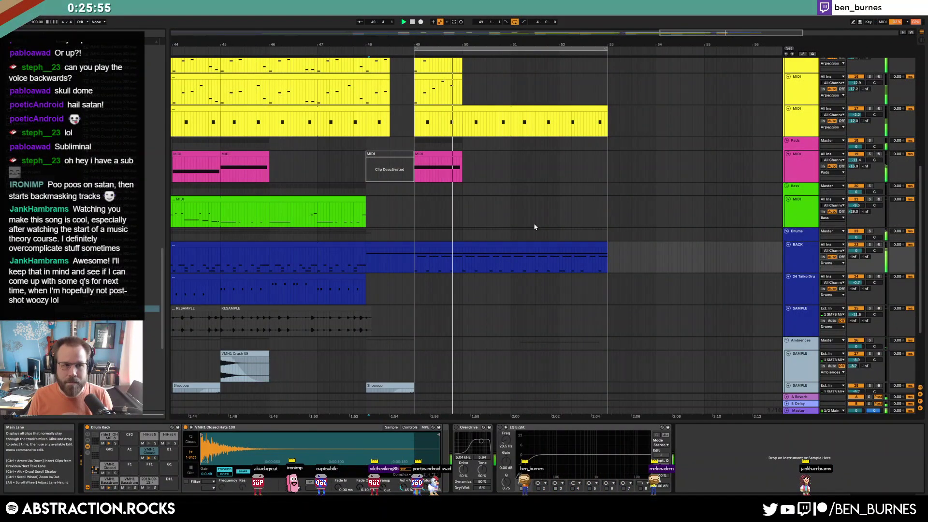
Fill the gaps around beat 4.3 with extra closed-hat notes and remove the one coinciding with the kick before it
{"action": "double_click", "coordinate": [499, 245]}
{"action": "left_click", "coordinate": [810, 362]}
{"action": "left_click", "coordinate": [856, 355]}
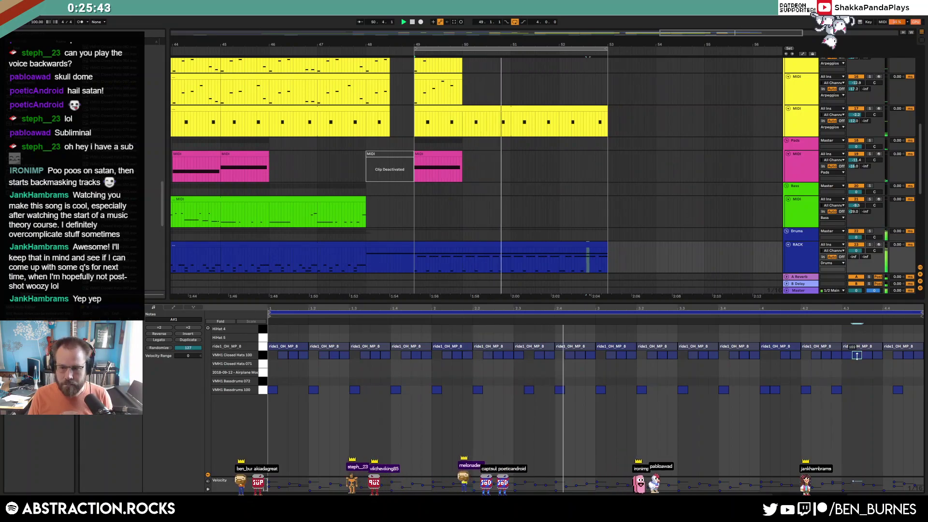
{"action": "left_click", "coordinate": [888, 355]}
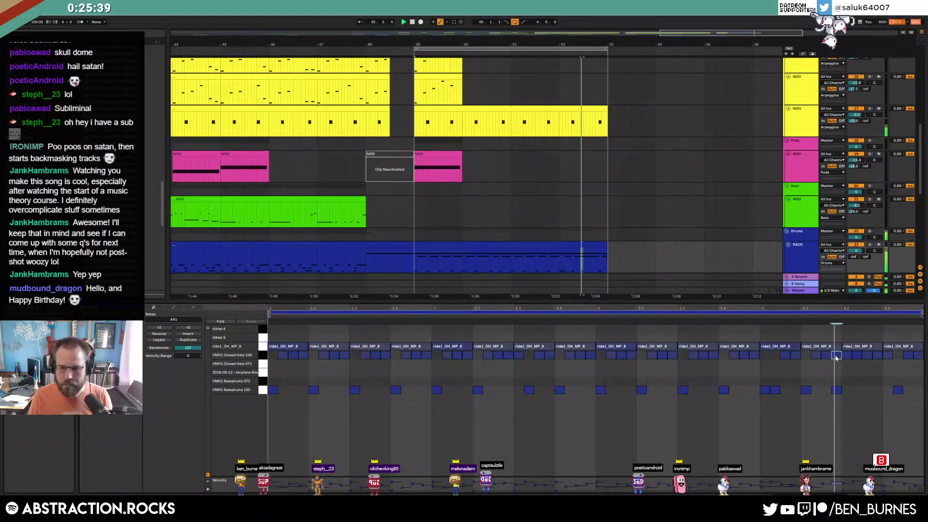
{"action": "left_click", "coordinate": [846, 372]}
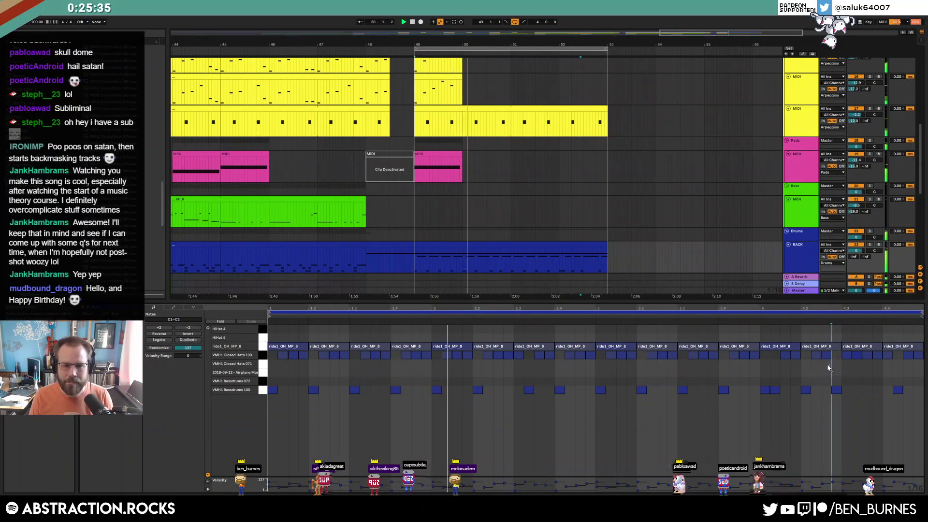
Find a VMH1 Claps & Snares sample in the browser and load it onto the Drum Rack's B1 pad
{"action": "key", "text": "shift+Tab"}
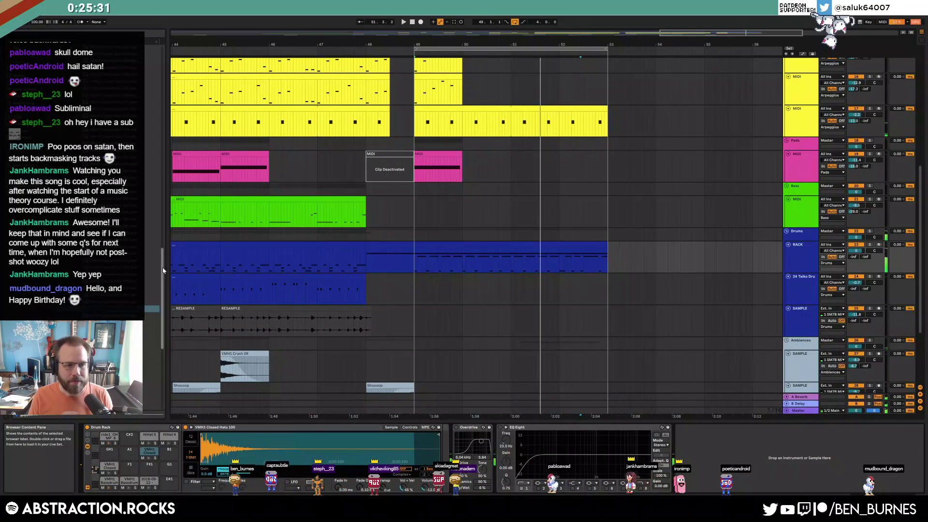
{"action": "left_click", "coordinate": [77, 278]}
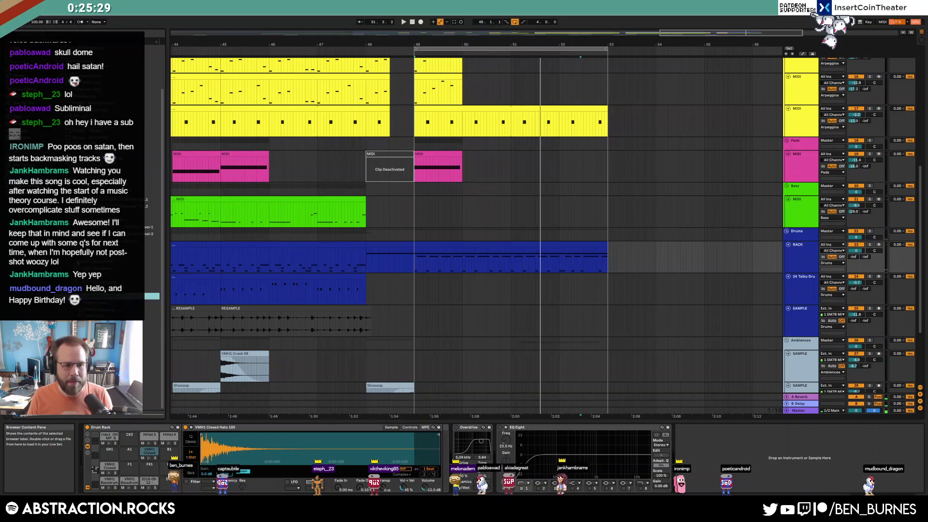
{"action": "left_click", "coordinate": [77, 337]}
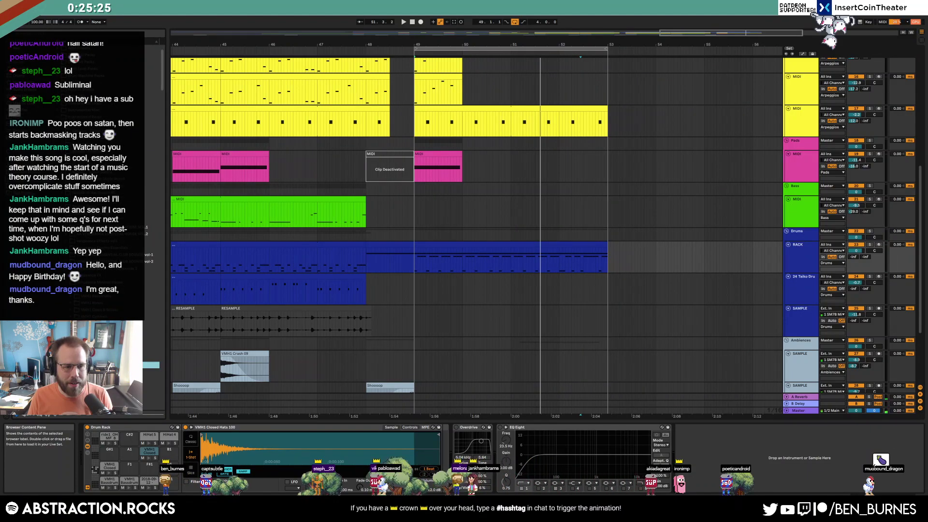
{"action": "left_click", "coordinate": [77, 337]}
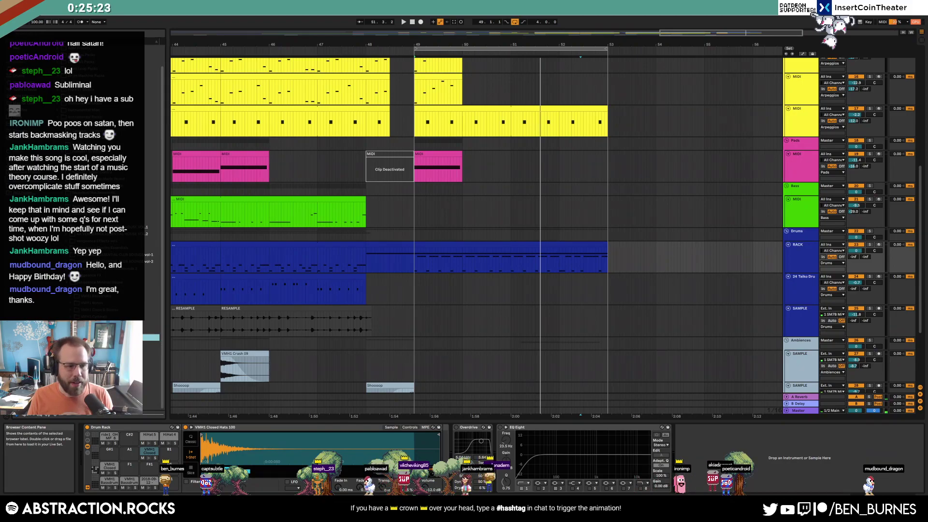
{"action": "left_click", "coordinate": [74, 312]}
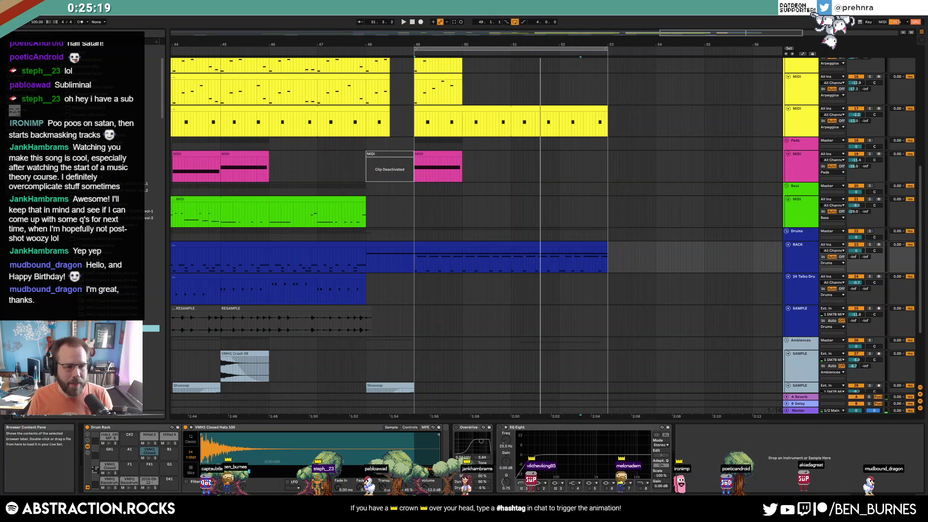
{"action": "left_click_drag", "start_coordinate": [97, 328], "coordinate": [169, 453]}
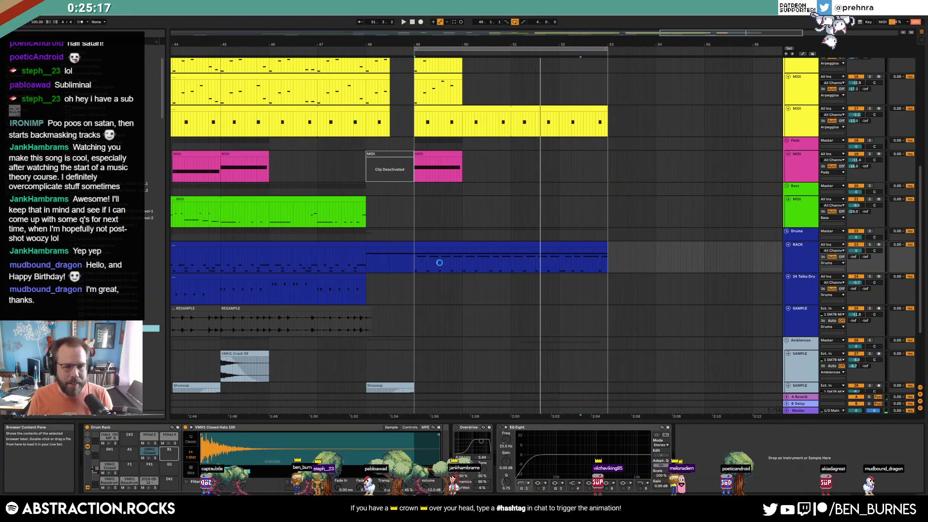
Add snare notes on beats 2 and 4 of every bar in the RACK clip from bar 49 and play it
{"action": "double_click", "coordinate": [480, 246]}
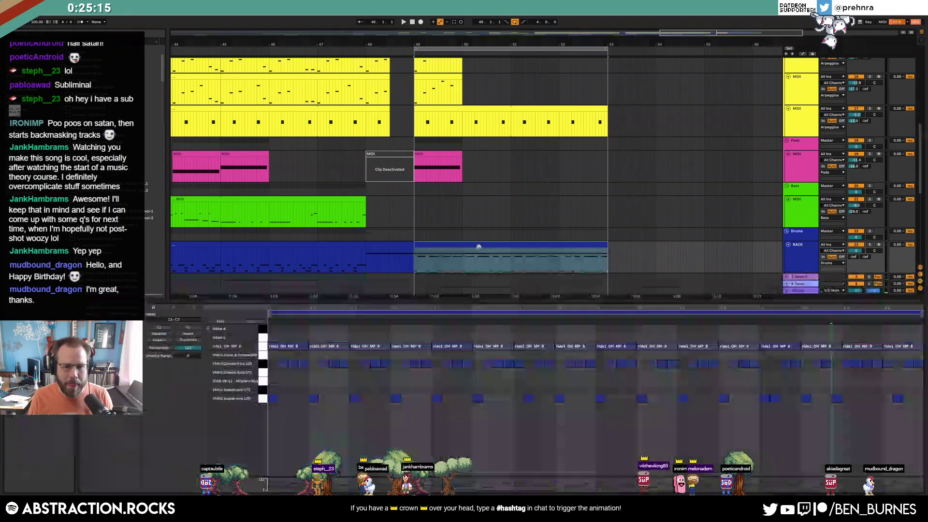
{"action": "double_click", "coordinate": [313, 355]}
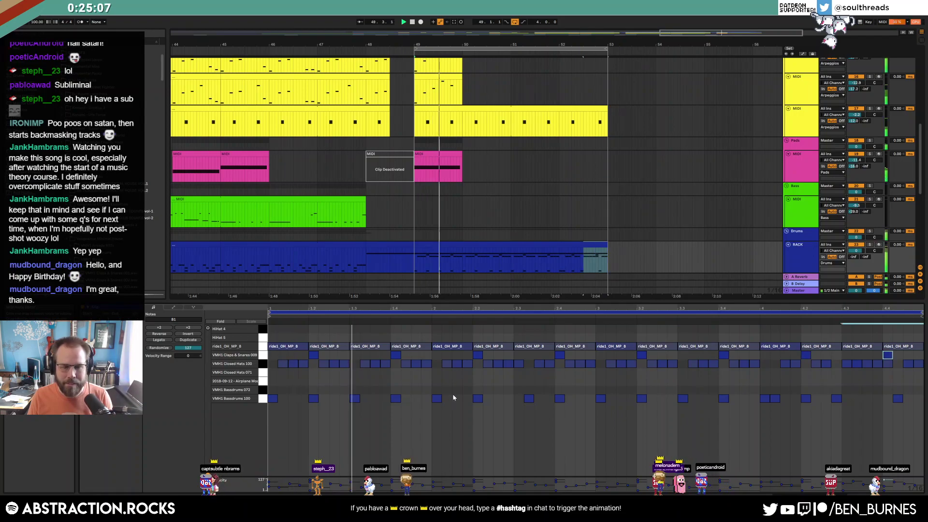
{"action": "key", "text": "shift+Tab"}
{"action": "left_click", "coordinate": [528, 257]}
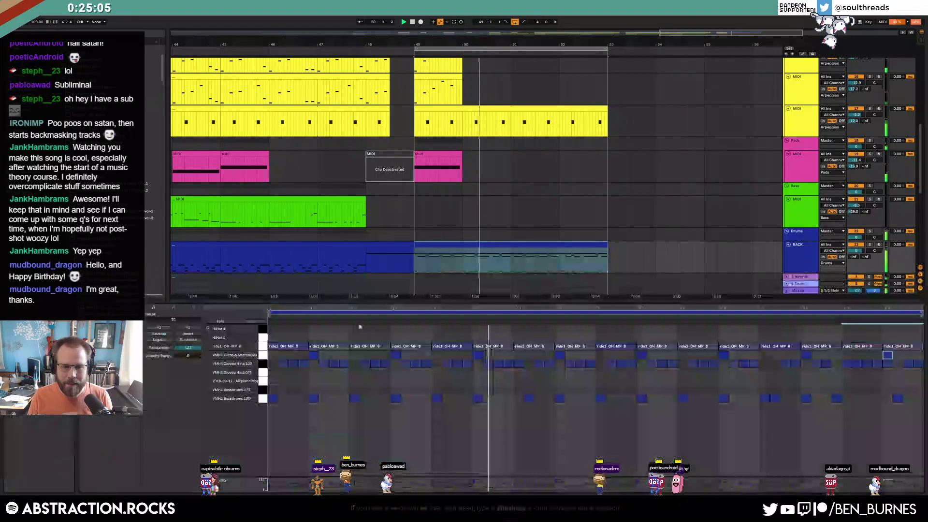
Select all the snare notes in the RACK clip and trim the end of the snare sample to about half its length
{"action": "left_click", "coordinate": [263, 355]}
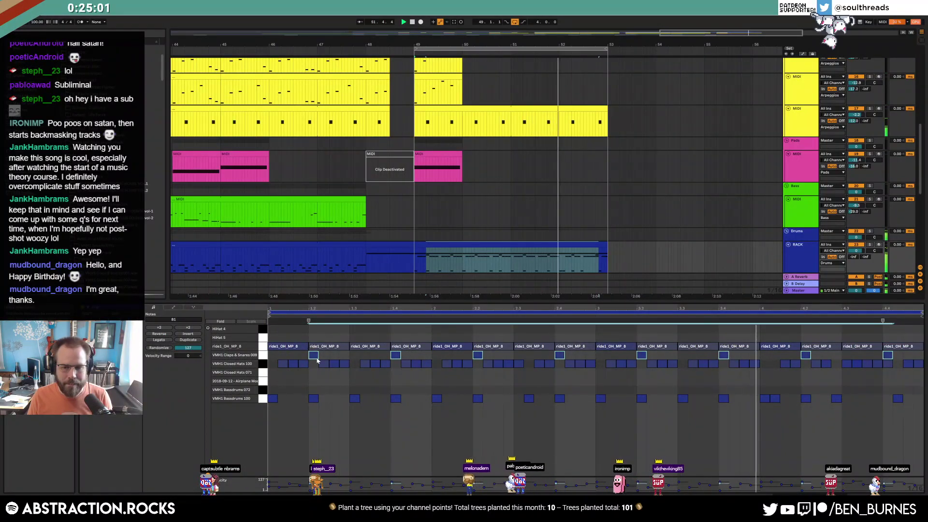
{"action": "key", "text": "shift+Tab"}
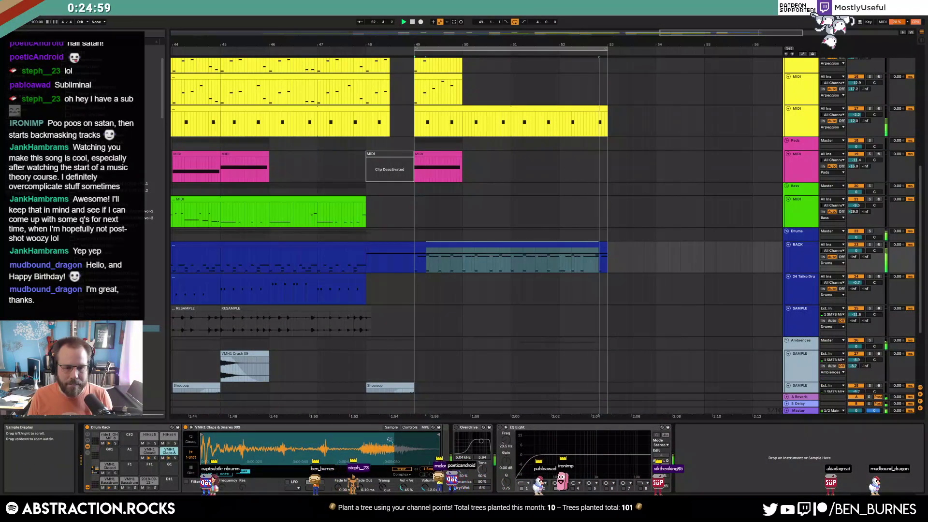
{"action": "left_click_drag", "start_coordinate": [439, 435], "coordinate": [298, 437]}
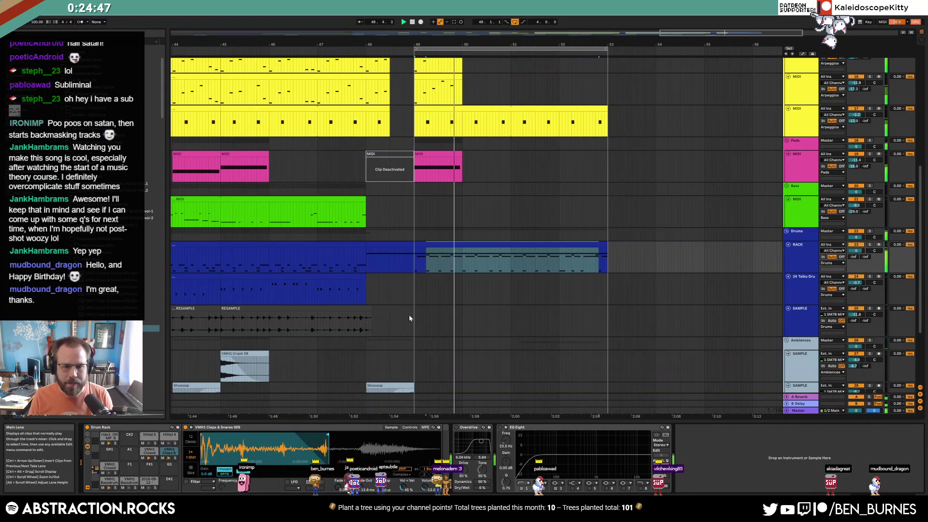
{"action": "key", "text": "shift+Tab"}
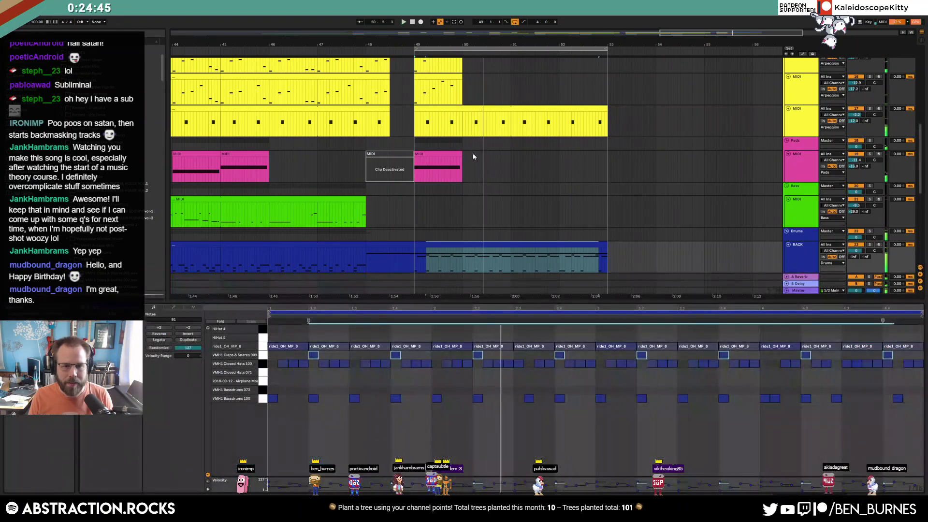
Copy the bass passage from bars 45 to 47 to bar 49, lengthen the copy to nearly four bars and play the arrangement
{"action": "left_click", "coordinate": [191, 119]}
{"action": "key", "text": "space"}
{"action": "key", "text": "shift+Tab"}
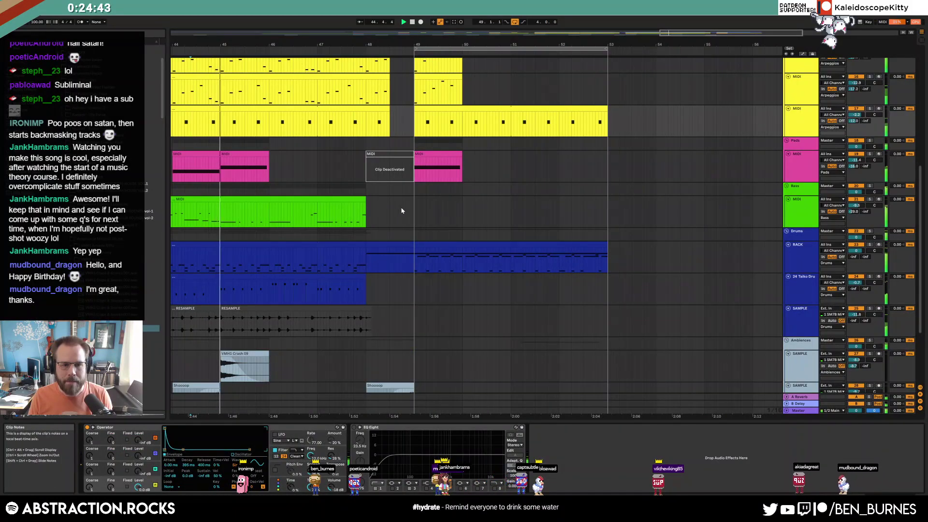
{"action": "left_click_drag", "start_coordinate": [223, 215], "coordinate": [366, 217]}
{"action": "key", "text": "ctrl+d"}
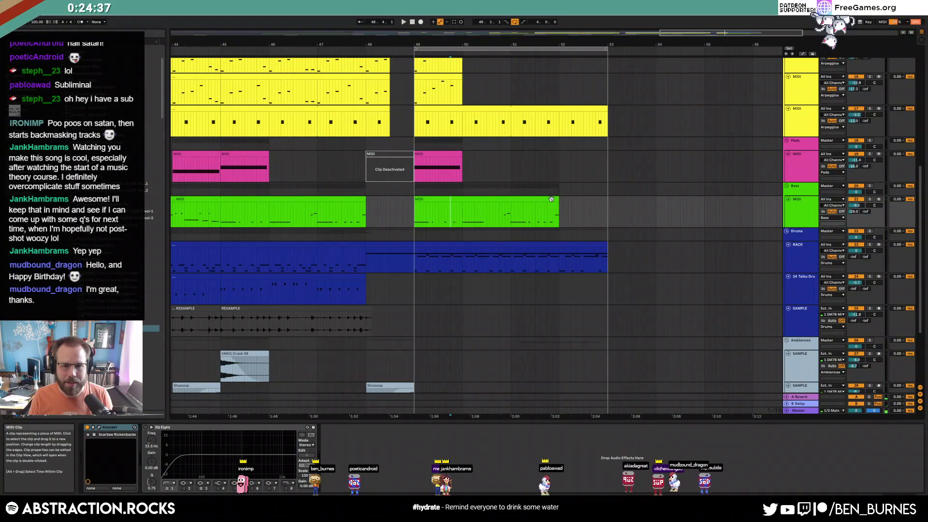
{"action": "left_click_drag", "start_coordinate": [559, 205], "coordinate": [608, 206]}
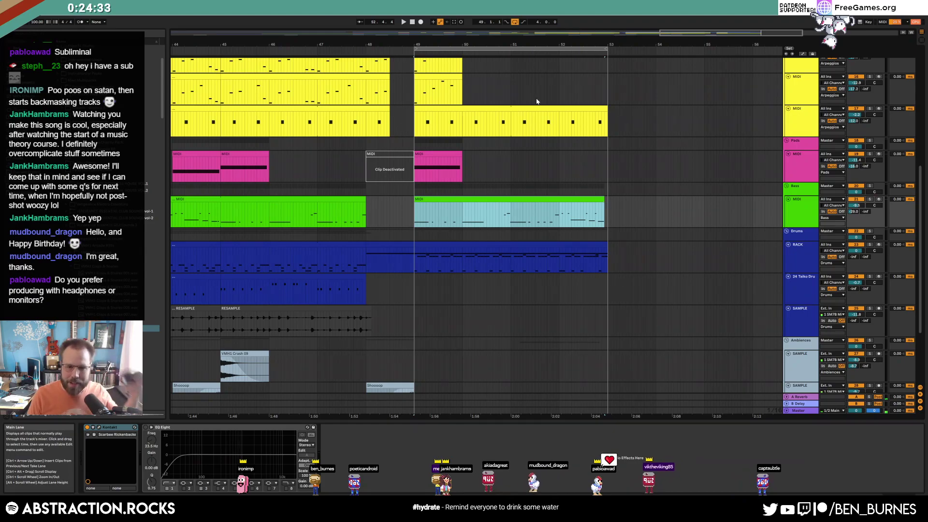
{"action": "left_click", "coordinate": [226, 196]}
{"action": "key", "text": "space"}
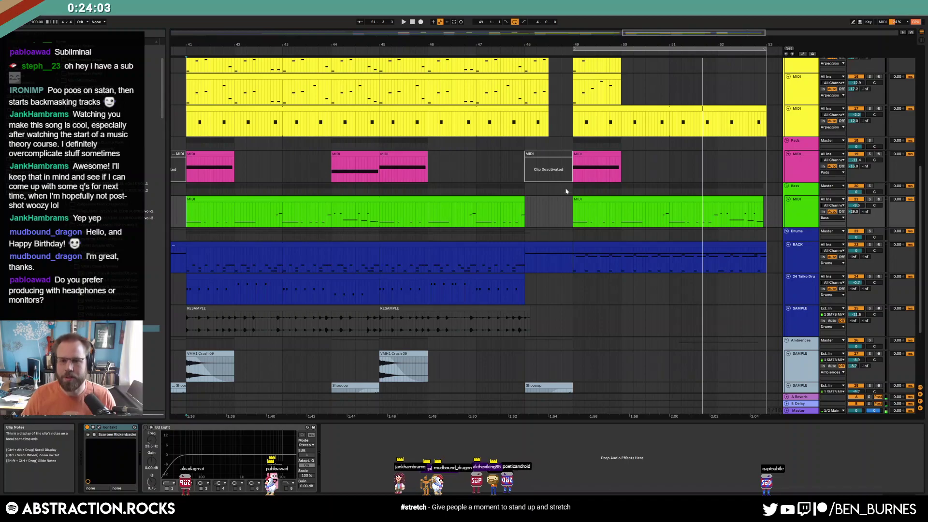
Thin the copied bass line by deleting short C2 notes in its bars 1 and 3 and the high notes ending bars 2 and 3
{"action": "key", "text": "space"}
{"action": "double_click", "coordinate": [667, 213]}
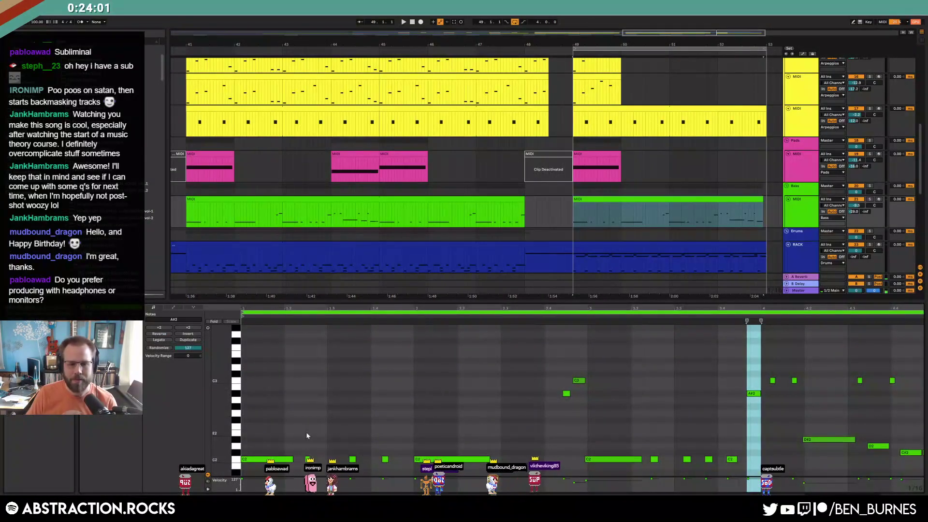
{"action": "key", "text": "space"}
{"action": "left_click", "coordinate": [307, 459]}
{"action": "key", "text": "Delete"}
{"action": "left_click_drag", "start_coordinate": [541, 368], "coordinate": [599, 411]}
{"action": "key", "text": "Delete"}
{"action": "left_click_drag", "start_coordinate": [646, 439], "coordinate": [715, 465]}
{"action": "key", "text": "Delete"}
{"action": "left_click_drag", "start_coordinate": [742, 374], "coordinate": [762, 414]}
{"action": "key", "text": "Delete"}
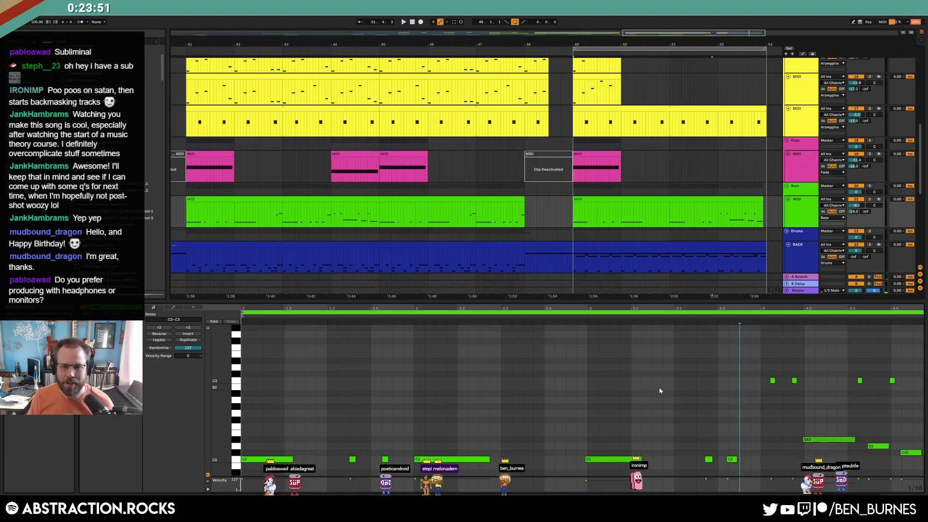
Play the thinned bass line with the drums and lengthen its clip to end at bar 53
{"action": "key", "text": "space"}
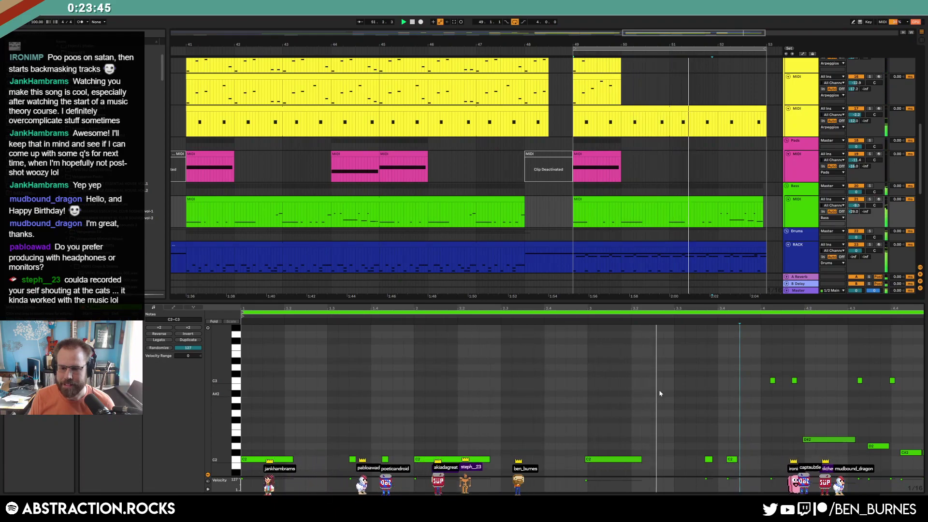
{"action": "key", "text": "space"}
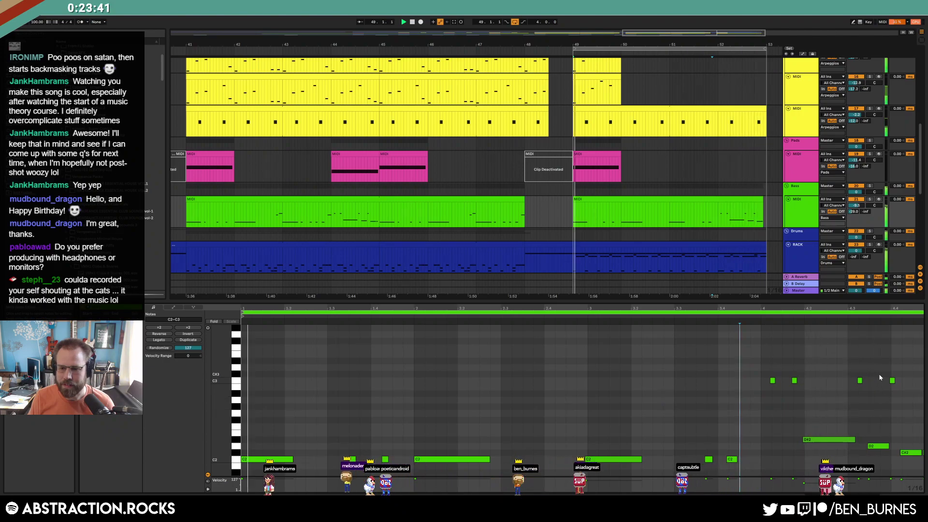
{"action": "key", "text": "space"}
{"action": "key", "text": "shift+Tab"}
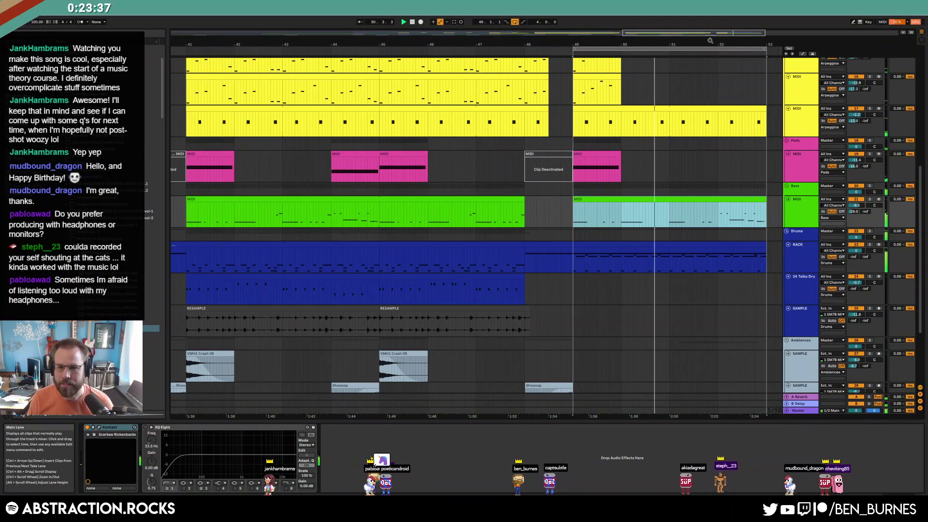
{"action": "left_click_drag", "start_coordinate": [709, 41], "coordinate": [520, 39]}
{"action": "key", "text": "space"}
Try the VMH1 Claps & Snares 014 sample on the Drum Rack's B1 pad and audition it in the loop
{"action": "left_click", "coordinate": [473, 251]}
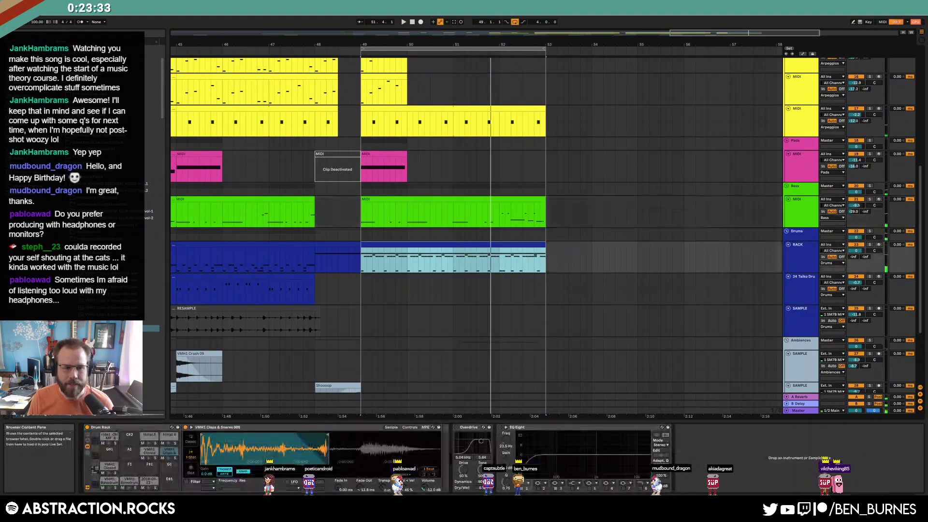
{"action": "left_click", "coordinate": [111, 349]}
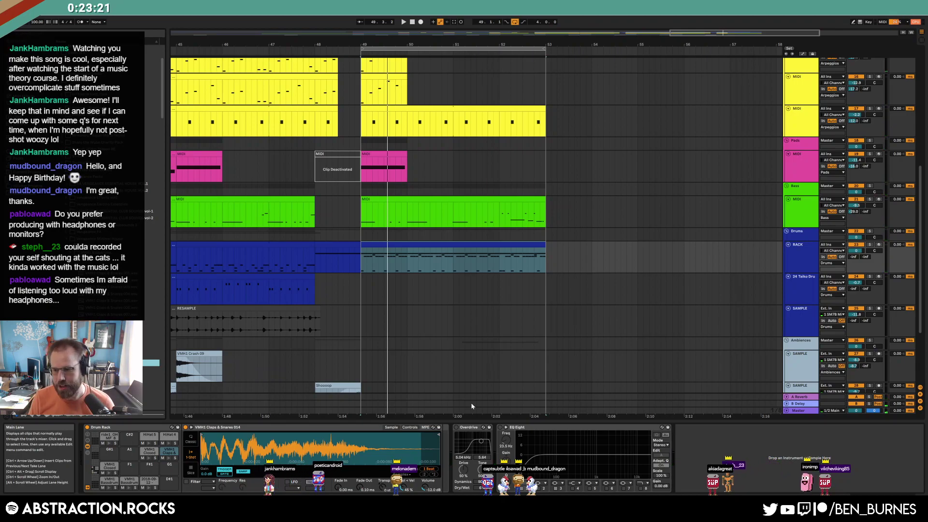
{"action": "left_click", "coordinate": [447, 244]}
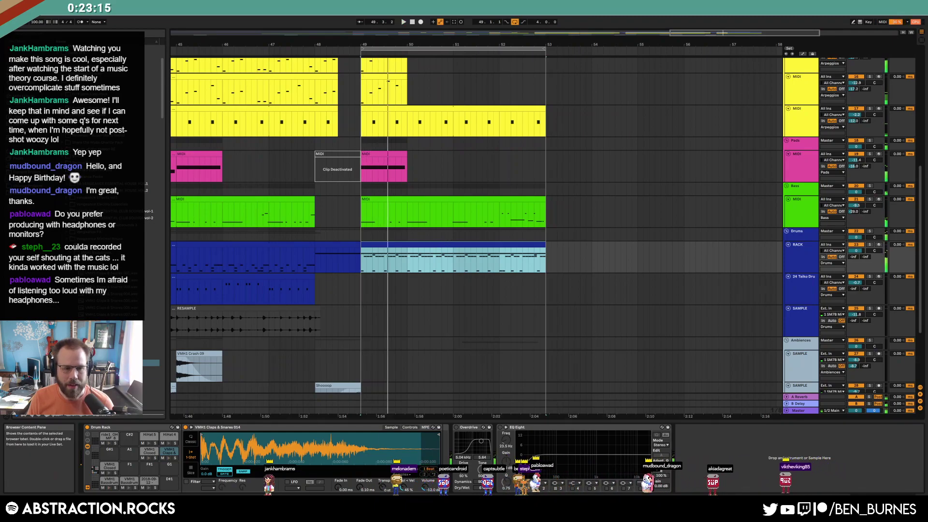
Load VMH1 Claps & Snares 045 onto the B1 pad, trim the sample's end and lengthen its fade-out
{"action": "left_click", "coordinate": [152, 379]}
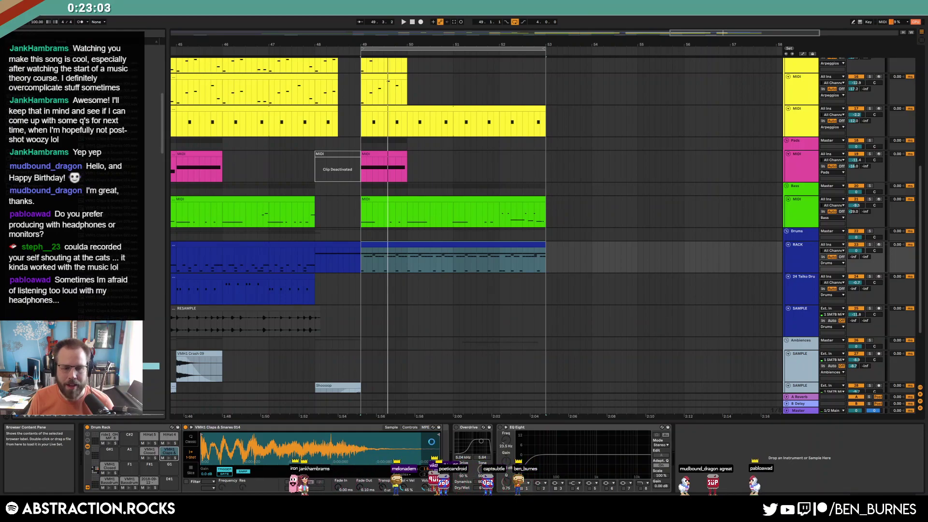
{"action": "left_click_drag", "start_coordinate": [438, 435], "coordinate": [395, 435]}
{"action": "left_click_drag", "start_coordinate": [358, 486], "coordinate": [358, 459]}
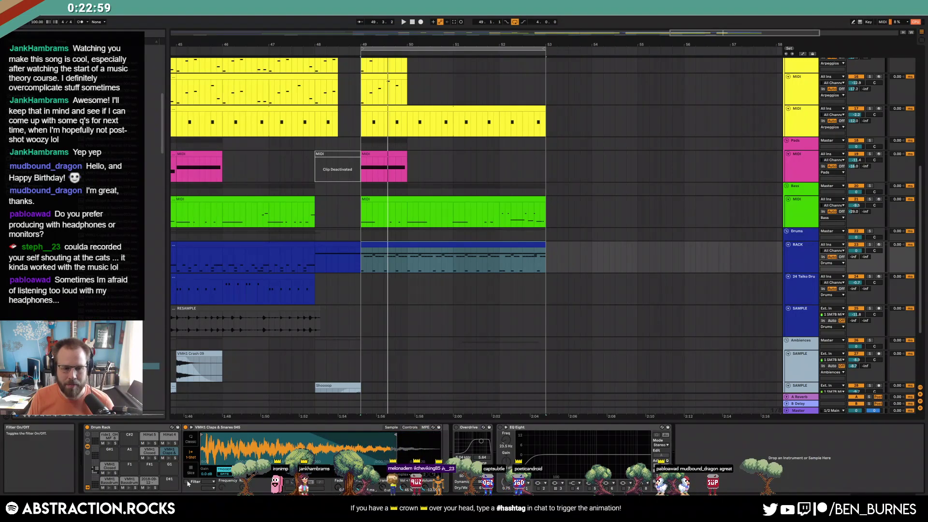
{"action": "mouse_move", "coordinate": [395, 435]}
{"action": "left_mouse_down"}
{"action": "mouse_move", "coordinate": [385, 435]}
{"action": "mouse_move", "coordinate": [393, 435]}
{"action": "left_mouse_up"}
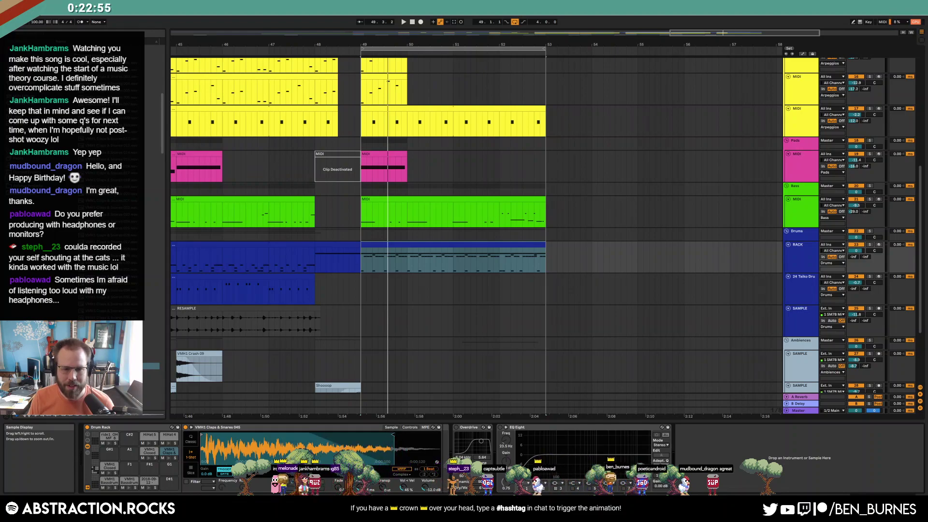
Audition the new snare from bar 49, trim its sample to about 40% of its length and fine-tune the fade-out
{"action": "left_click", "coordinate": [447, 242]}
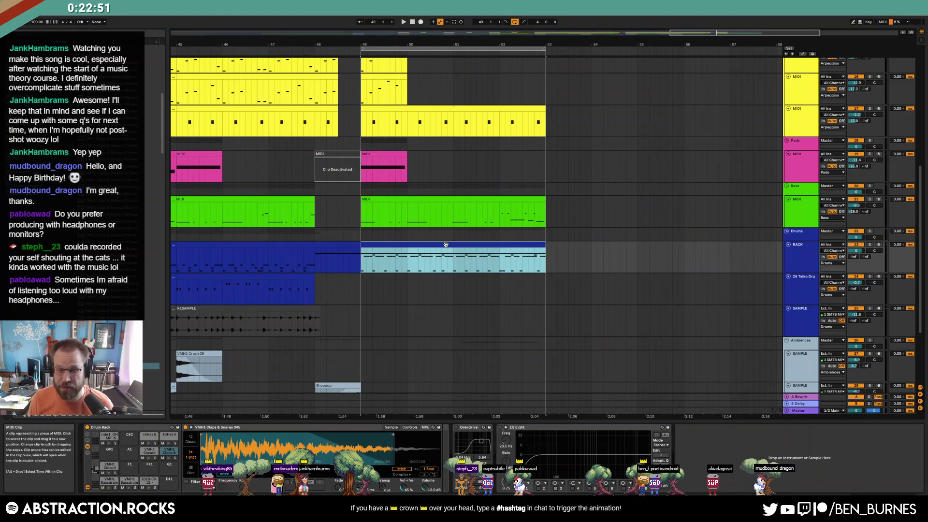
{"action": "key", "text": "space"}
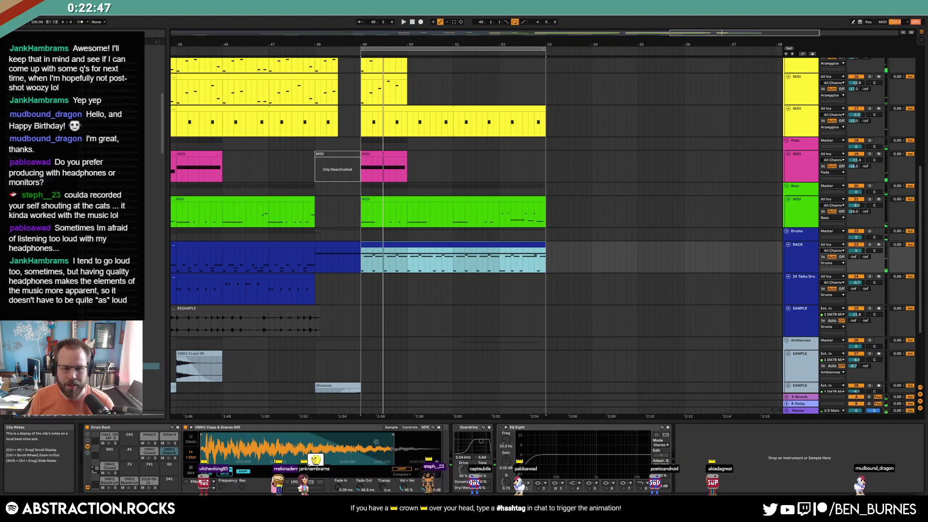
{"action": "left_click_drag", "start_coordinate": [392, 435], "coordinate": [352, 435]}
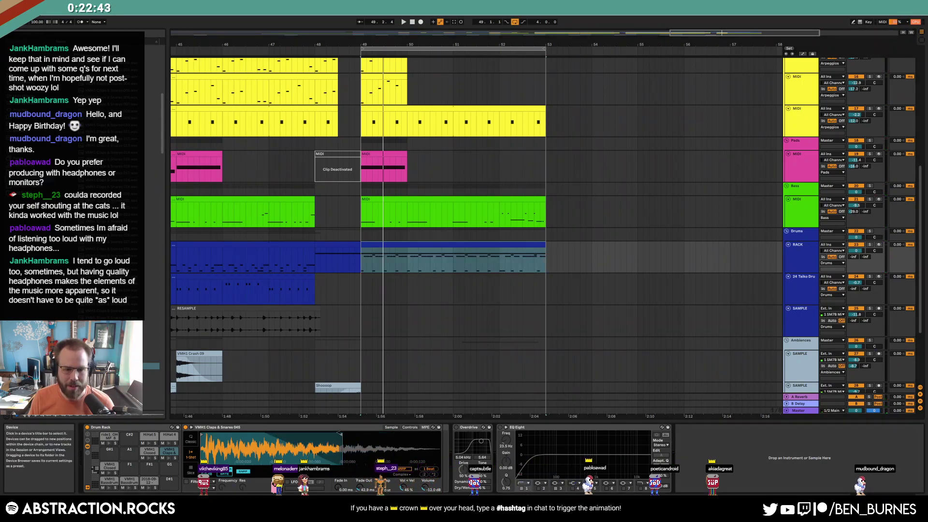
{"action": "left_click_drag", "start_coordinate": [340, 435], "coordinate": [331, 433]}
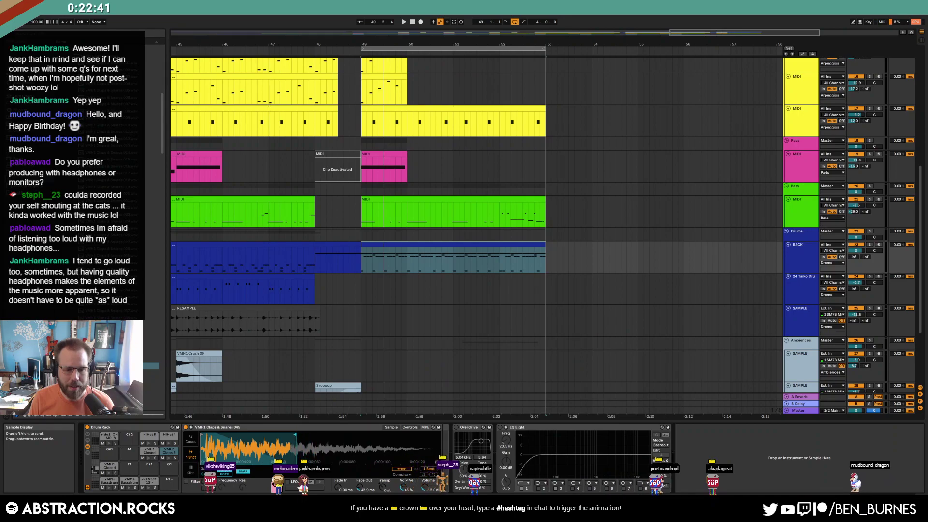
{"action": "left_click_drag", "start_coordinate": [360, 488], "coordinate": [360, 491]}
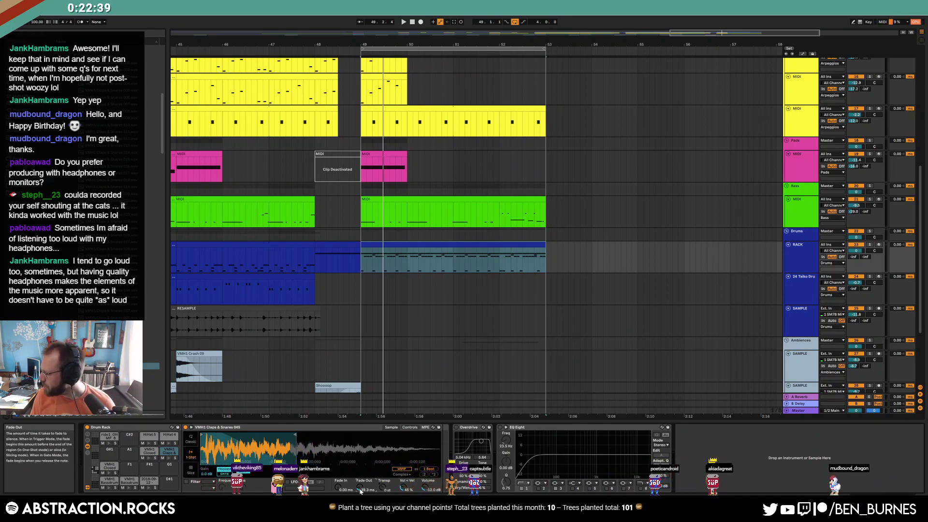
{"action": "key", "text": "space"}
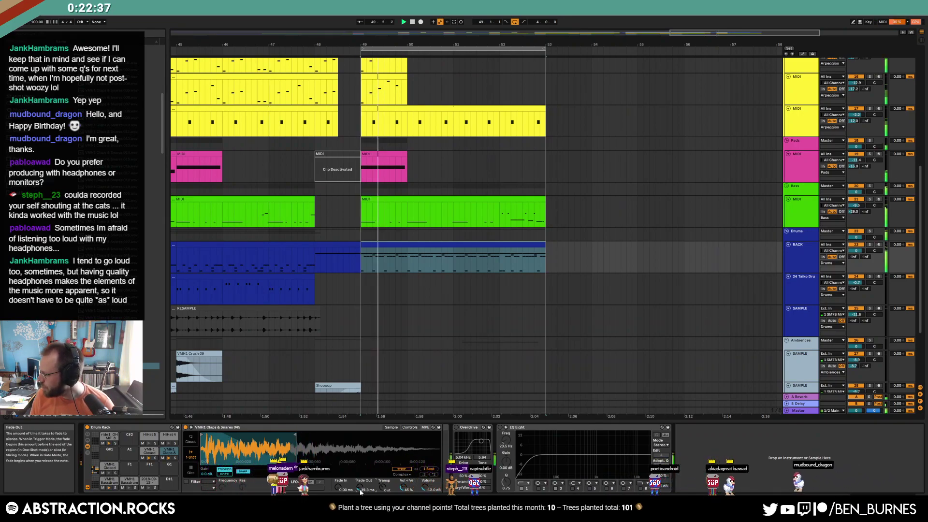
{"action": "mouse_move", "coordinate": [294, 443]}
{"action": "left_mouse_down"}
{"action": "mouse_move", "coordinate": [339, 436]}
{"action": "mouse_move", "coordinate": [291, 437]}
{"action": "left_mouse_up"}
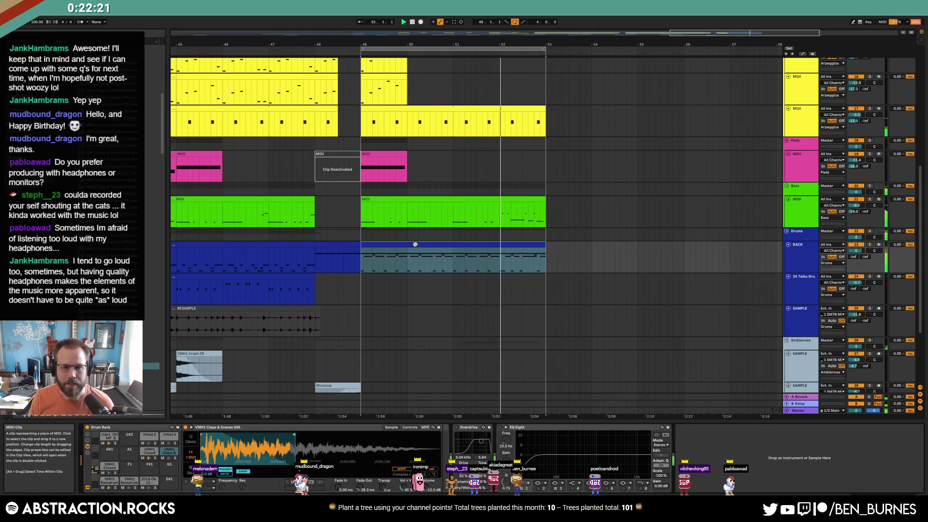
Add an ascending run of short notes A#1, C2, D#2, G2 and A#2 at the end of bar 2 in the bass clip and play it
{"action": "scroll", "coordinate": [435, 242], "scroll_direction": "up", "scroll_amount": 2}
{"action": "left_click", "coordinate": [452, 236]}
{"action": "double_click", "coordinate": [452, 237]}
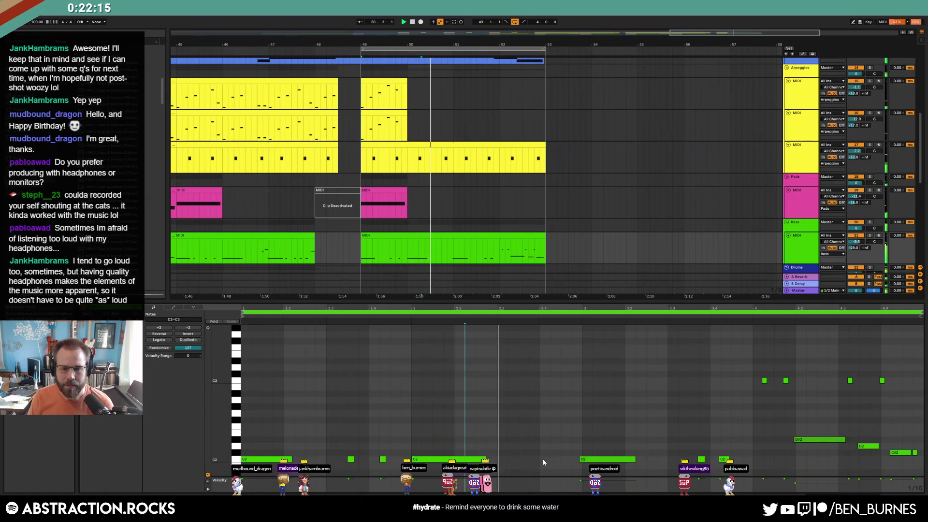
{"action": "double_click", "coordinate": [531, 473]}
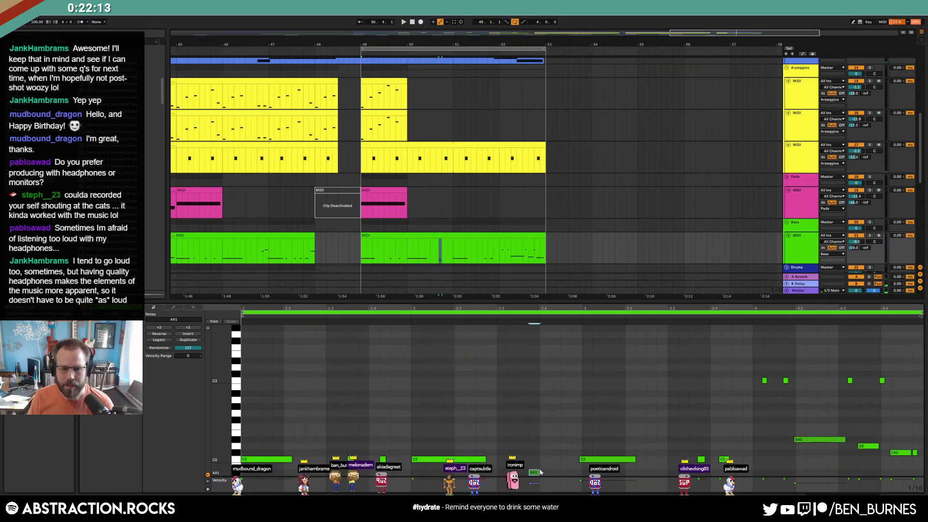
{"action": "double_click", "coordinate": [565, 413]}
{"action": "double_click", "coordinate": [576, 393]}
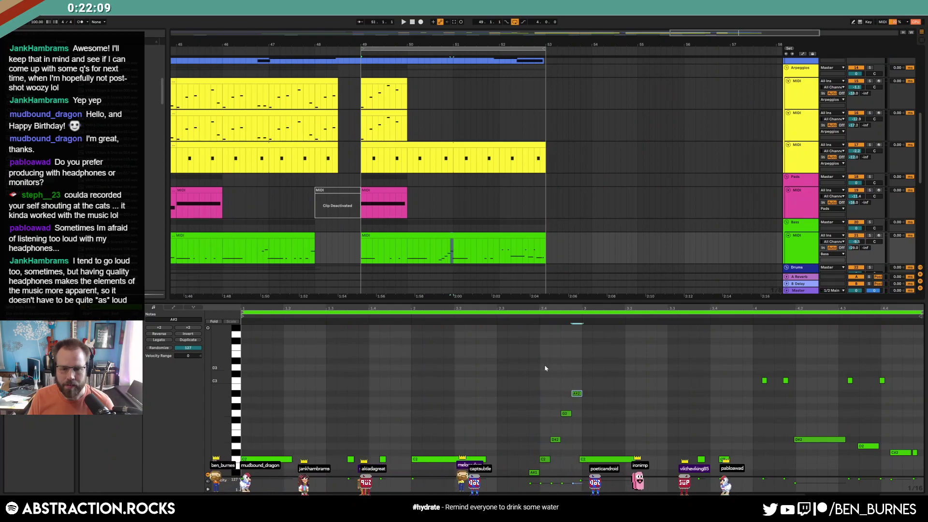
{"action": "left_click", "coordinate": [470, 317]}
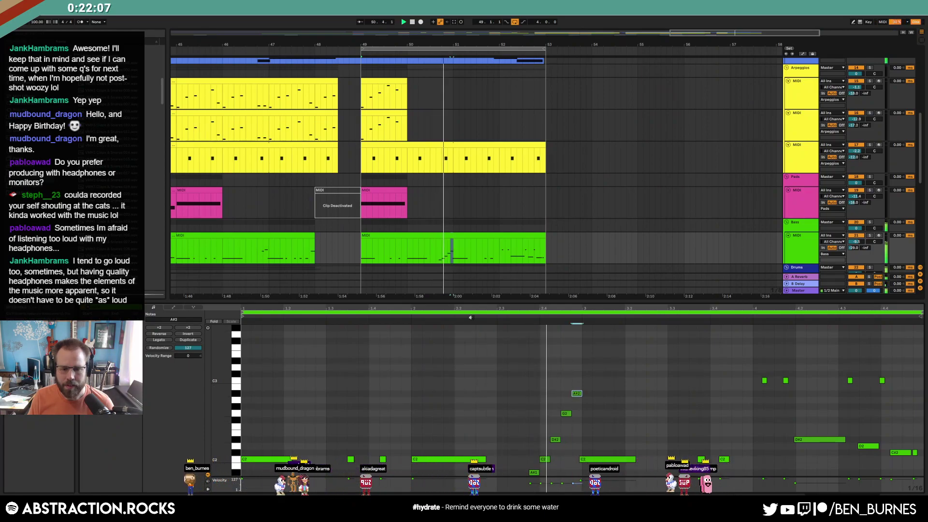
Raise the last note of the bass run to D#3 and add a short C2 note just before beat 3.3
{"action": "left_click_drag", "start_coordinate": [528, 374], "coordinate": [573, 484]}
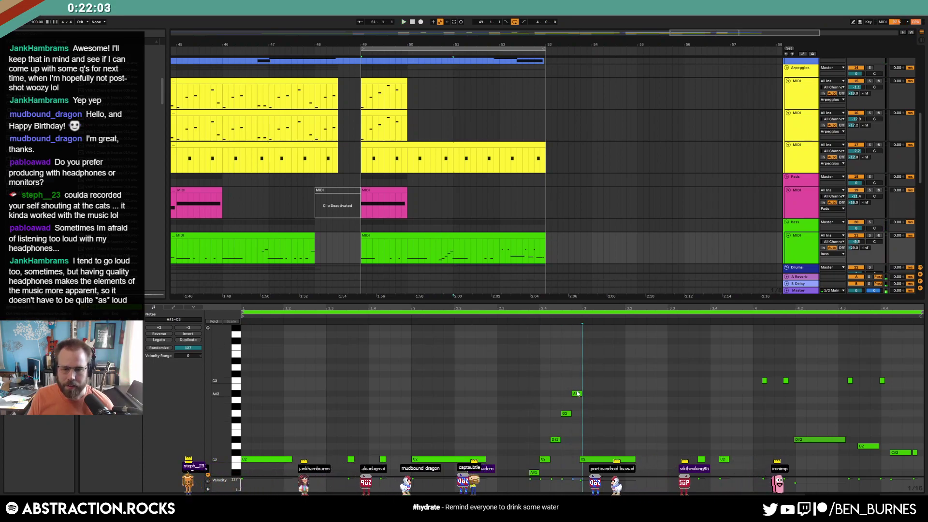
{"action": "left_click", "coordinate": [495, 322]}
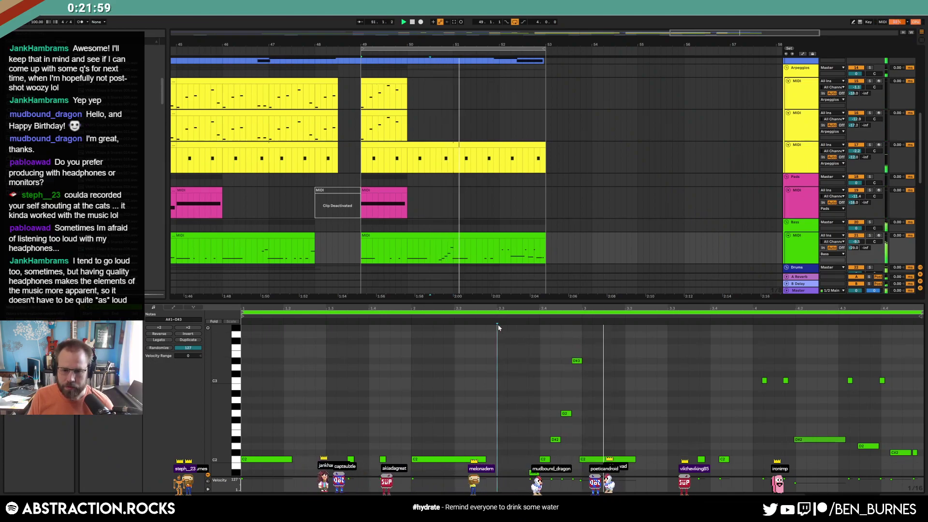
{"action": "left_click", "coordinate": [646, 458]}
{"action": "double_click", "coordinate": [649, 459]}
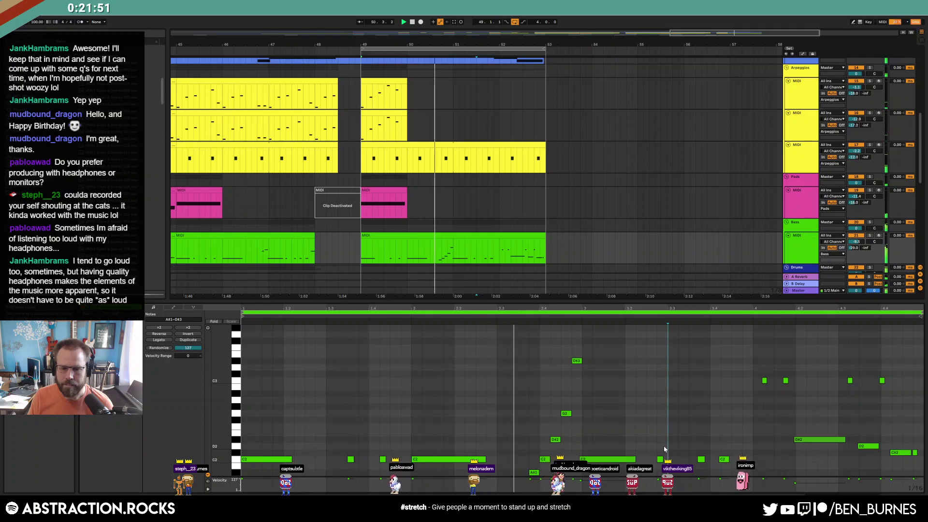
Slightly shorten the notes of the ascending bass run and raise the second C3 note in bar 4 to D3
{"action": "left_click_drag", "start_coordinate": [528, 349], "coordinate": [578, 362]}
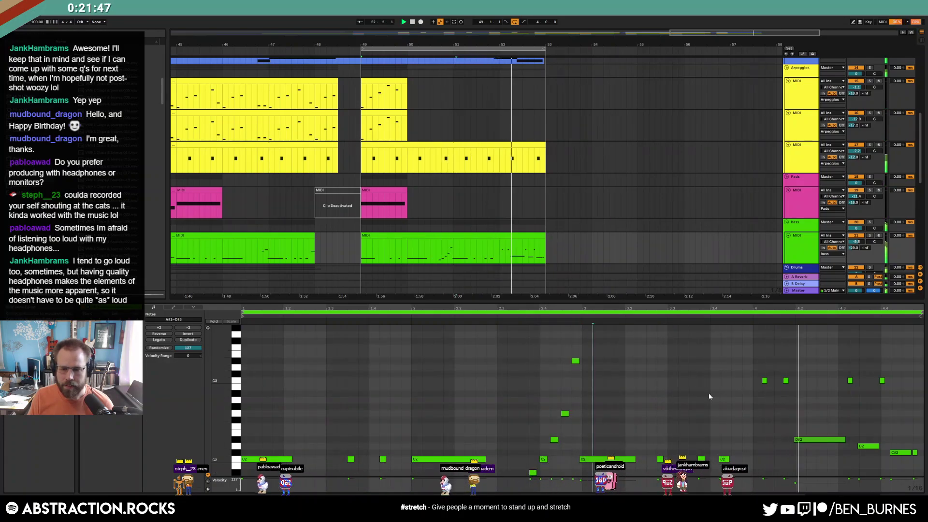
{"action": "left_click", "coordinate": [786, 380]}
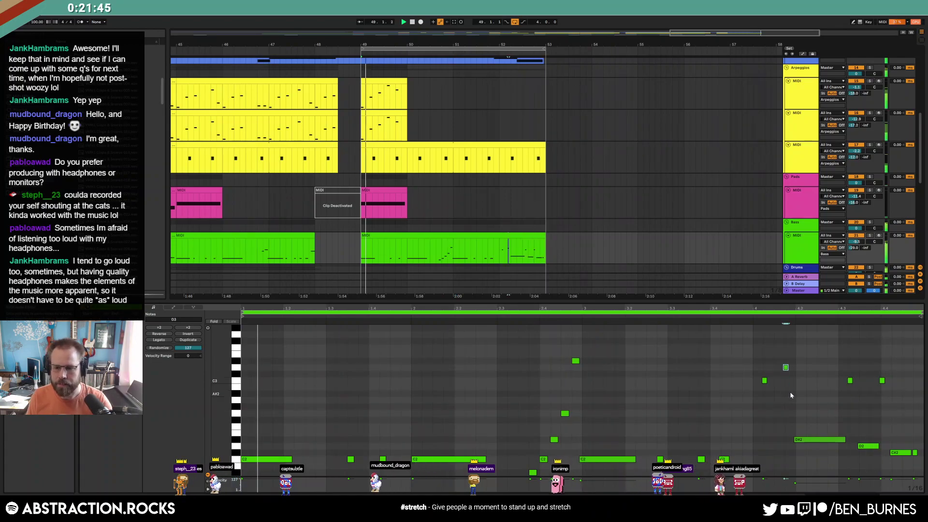
Stop playback, move the VMH1 crash clip from bar 45 to bar 49 in the Ambiences group, and delete it there
{"action": "key", "text": "shift+Tab"}
{"action": "key", "text": "space"}
{"action": "scroll", "coordinate": [579, 252], "scroll_direction": "down", "scroll_amount": 3}
{"action": "scroll", "coordinate": [550, 277], "scroll_direction": "down", "scroll_amount": 3}
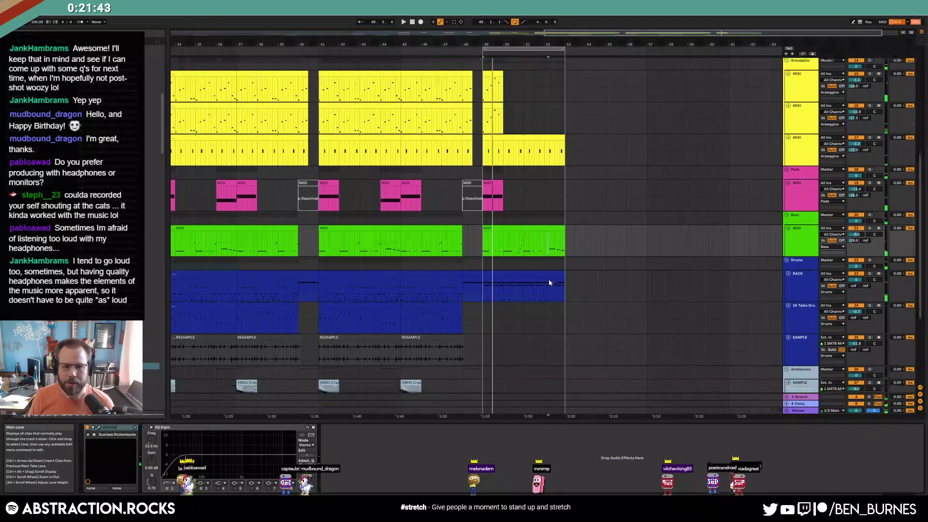
{"action": "scroll", "coordinate": [459, 337], "scroll_direction": "down", "scroll_amount": 3}
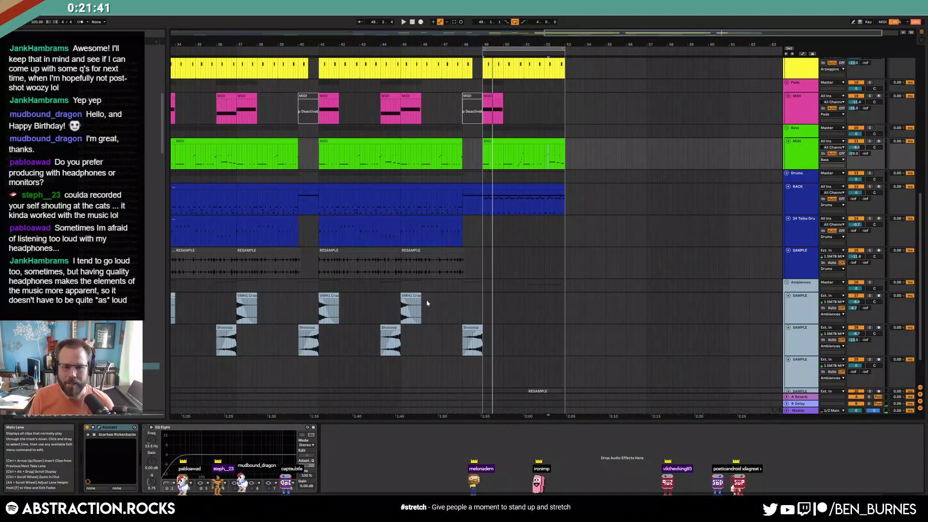
{"action": "left_click_drag", "start_coordinate": [413, 294], "coordinate": [492, 296]}
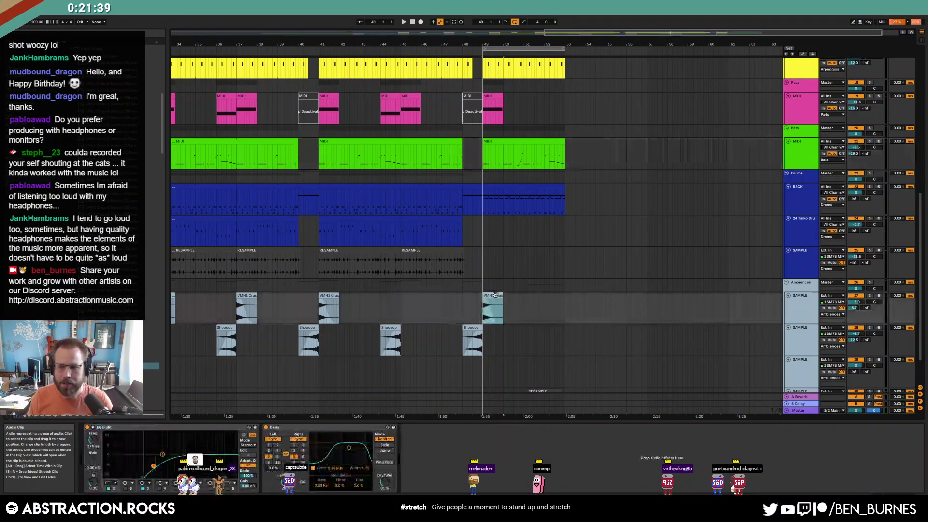
{"action": "scroll", "coordinate": [535, 315], "scroll_direction": "down", "scroll_amount": 3}
{"action": "scroll", "coordinate": [541, 330], "scroll_direction": "up", "scroll_amount": 15}
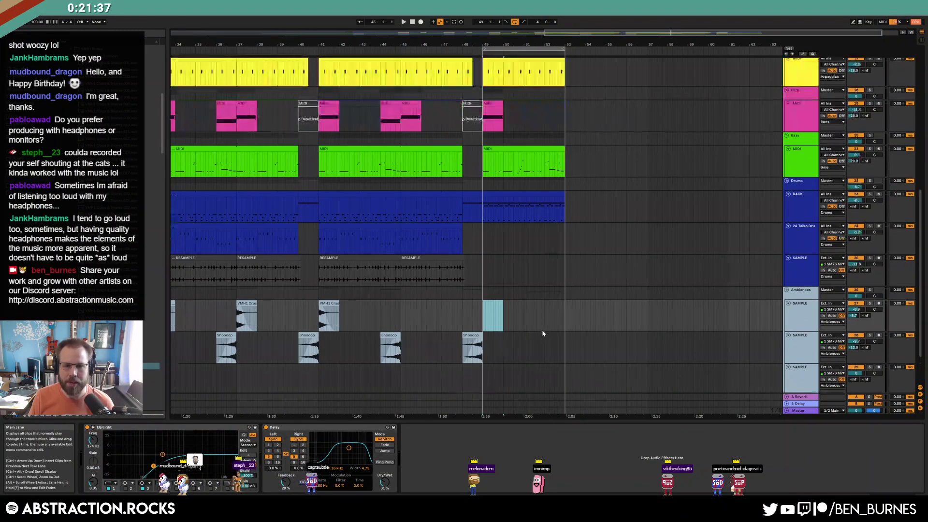
Play the arrangement through the bars leading into the bar 49 section
{"action": "scroll", "coordinate": [578, 350], "scroll_direction": "up", "scroll_amount": 3}
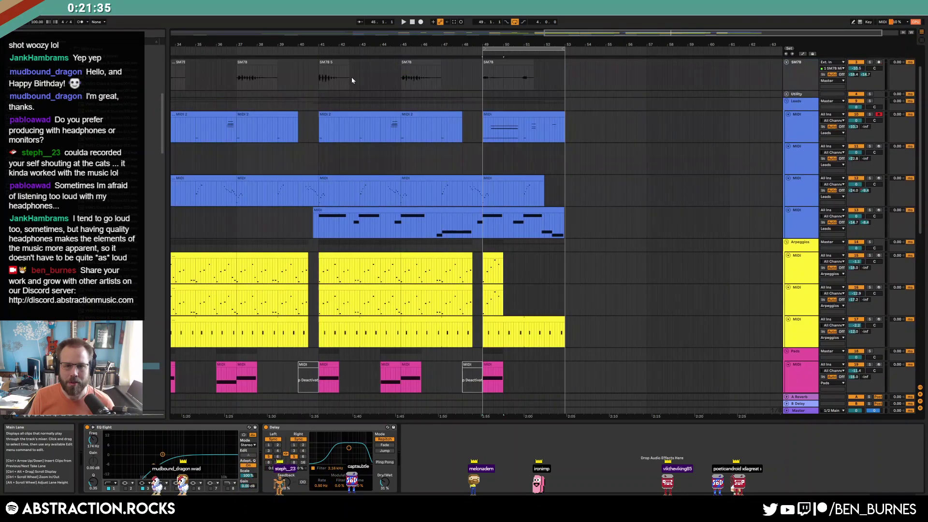
{"action": "left_click_drag", "start_coordinate": [591, 36], "coordinate": [439, 54]}
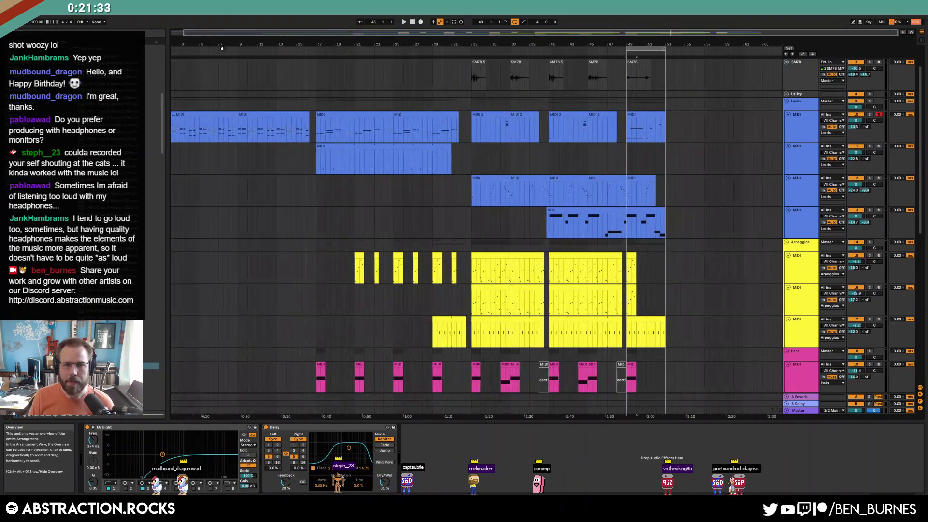
{"action": "scroll", "coordinate": [480, 264], "scroll_direction": "up", "scroll_amount": 3}
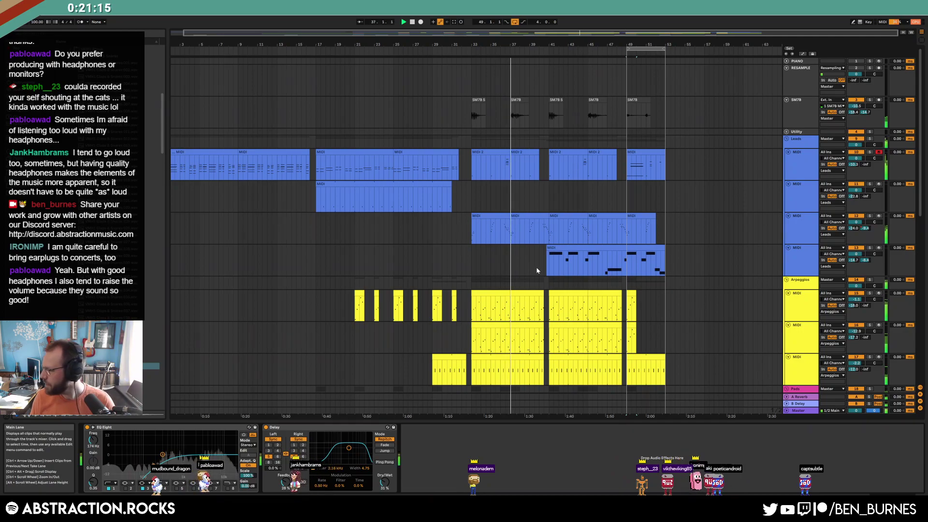
{"action": "scroll", "coordinate": [538, 272], "scroll_direction": "down", "scroll_amount": 1}
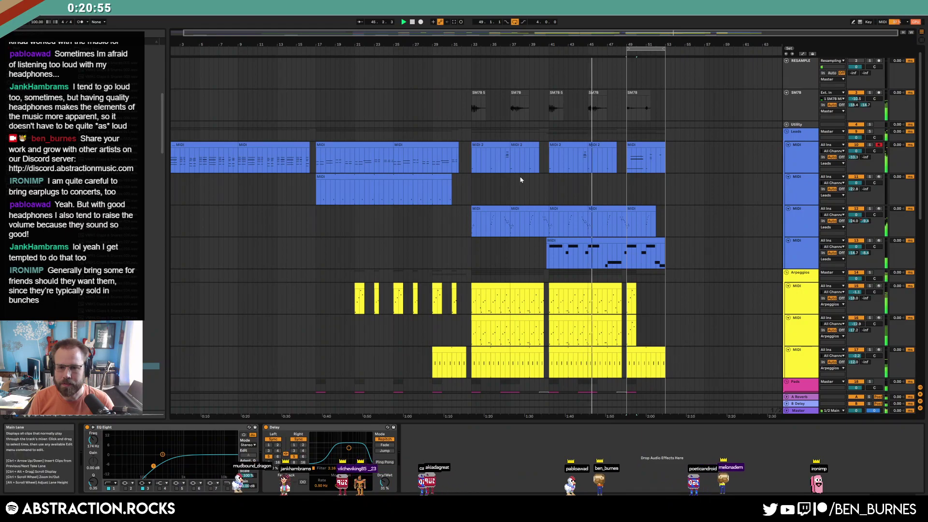
Open the harpsichord lead's Kontakt instrument and show its orchestral options
{"action": "left_click", "coordinate": [601, 211]}
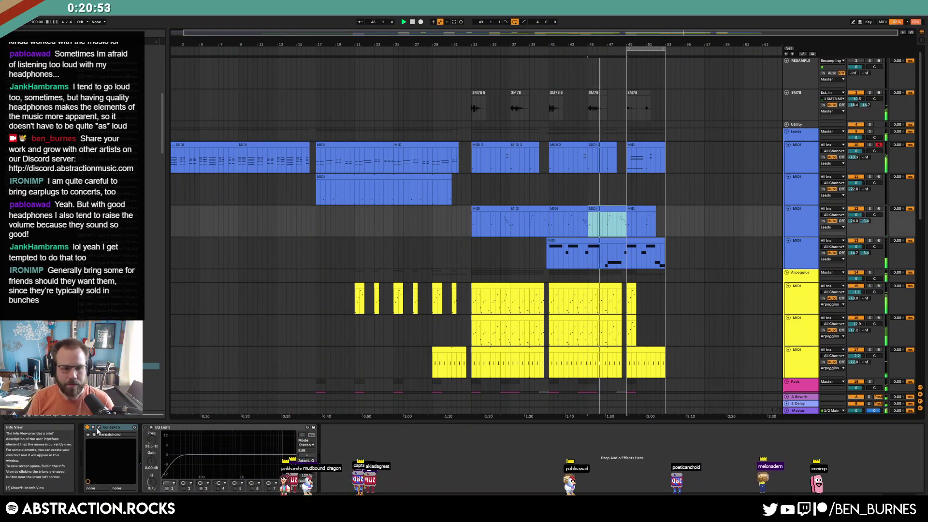
{"action": "left_click", "coordinate": [99, 428]}
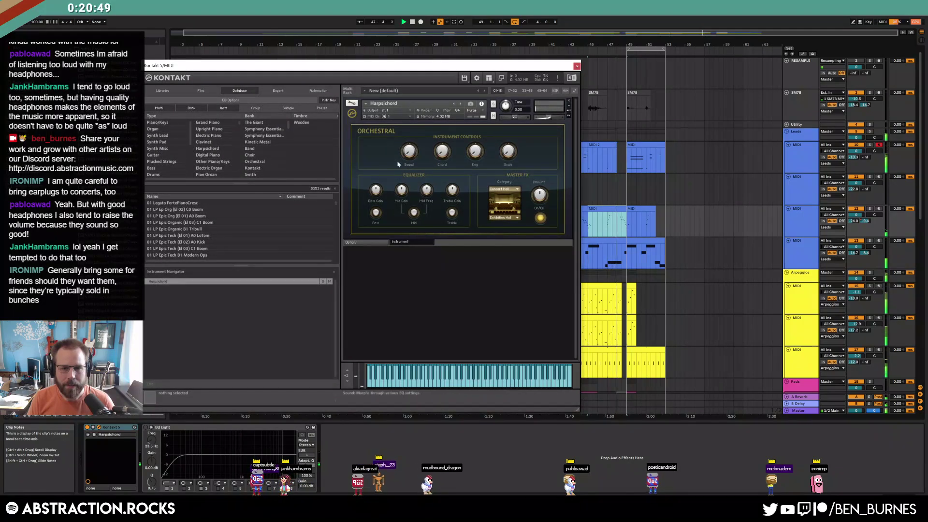
{"action": "left_click", "coordinate": [357, 244]}
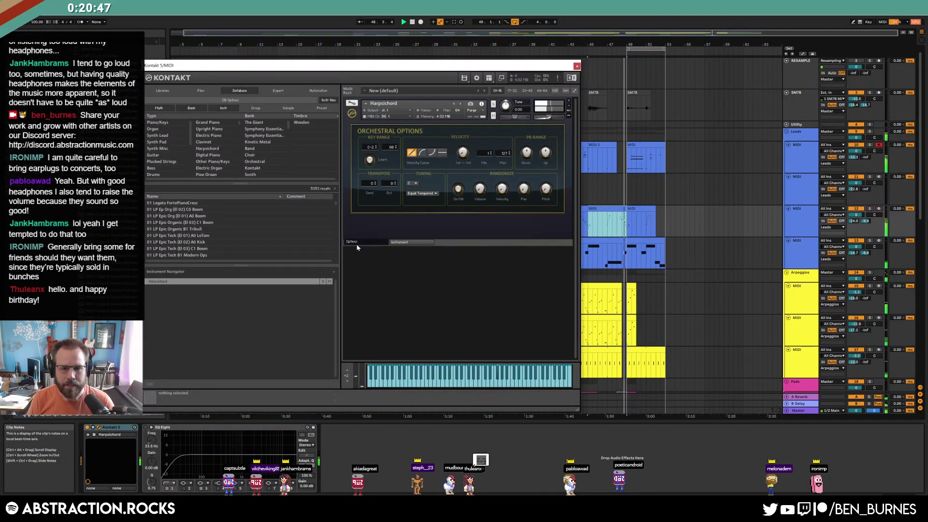
Delete the harpsichord lead clip that starts at bar 49 and close the Kontakt window
{"action": "left_click", "coordinate": [640, 212]}
{"action": "scroll", "coordinate": [640, 213], "scroll_direction": "up", "scroll_amount": 3}
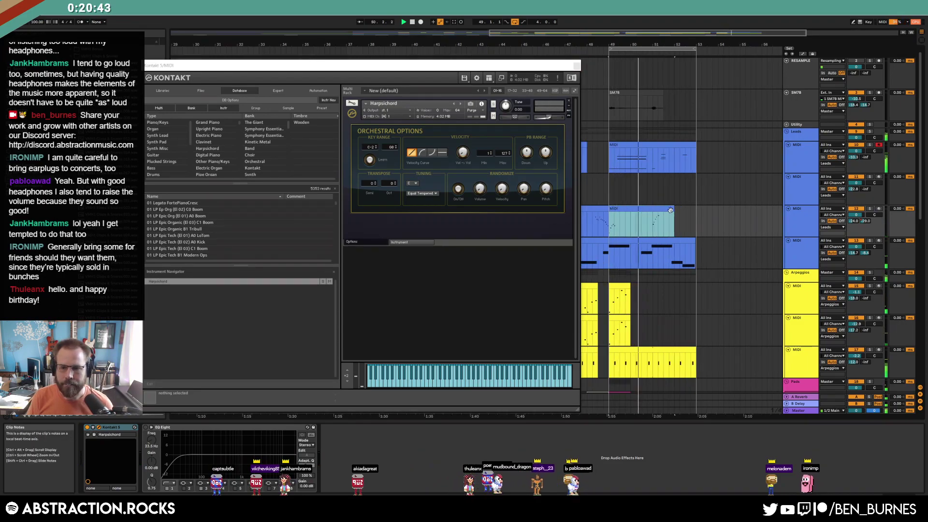
{"action": "left_click_drag", "start_coordinate": [670, 221], "coordinate": [611, 209]}
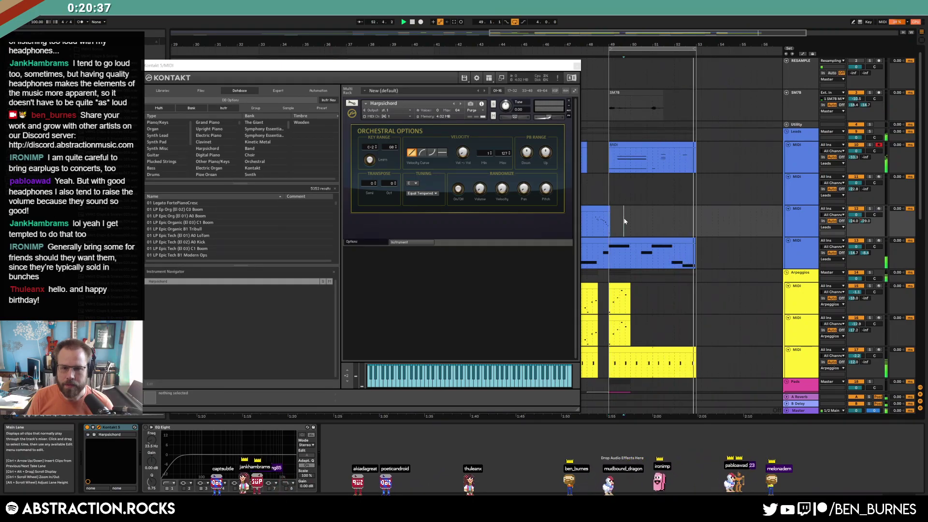
{"action": "left_click", "coordinate": [576, 68]}
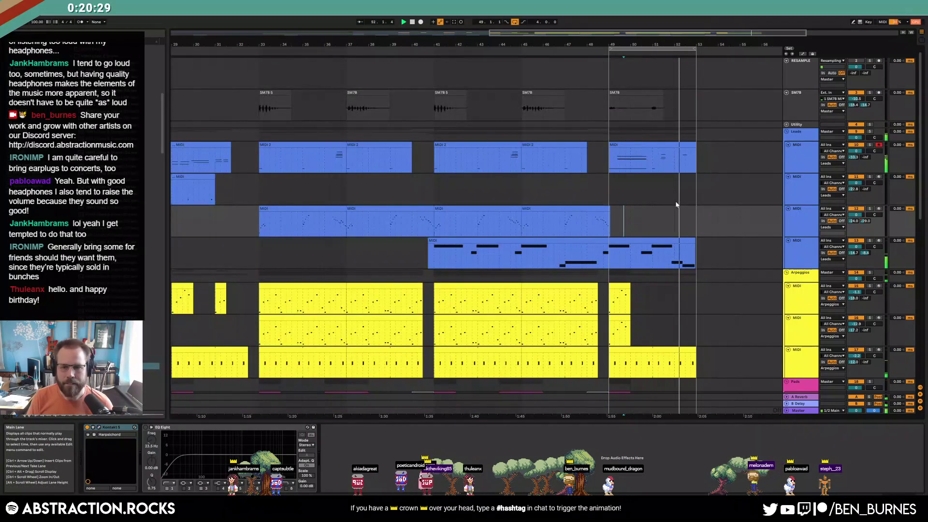
{"action": "key", "text": "minus"}
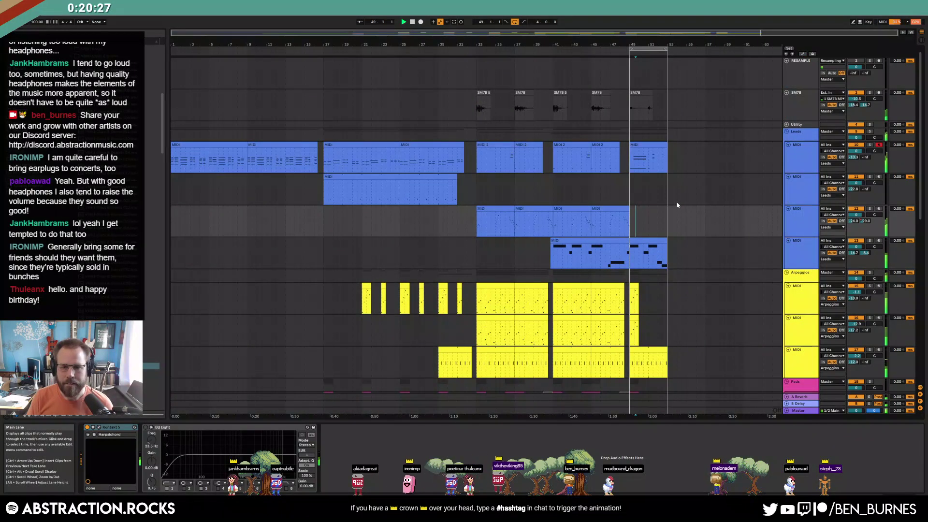
{"action": "key", "text": "shift+Tab"}
{"action": "key", "text": "shift+Tab"}
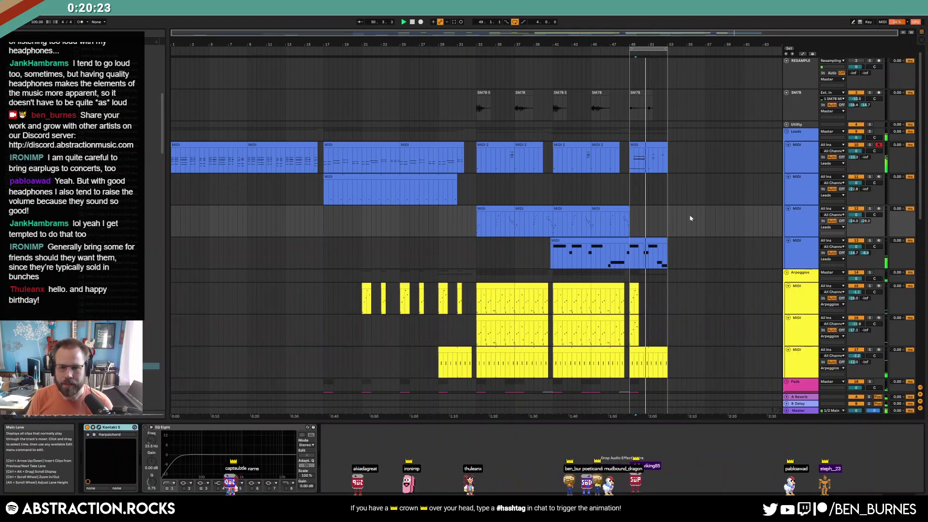
Activate the PIANO track
{"action": "scroll", "coordinate": [666, 227], "scroll_direction": "down", "scroll_amount": 5}
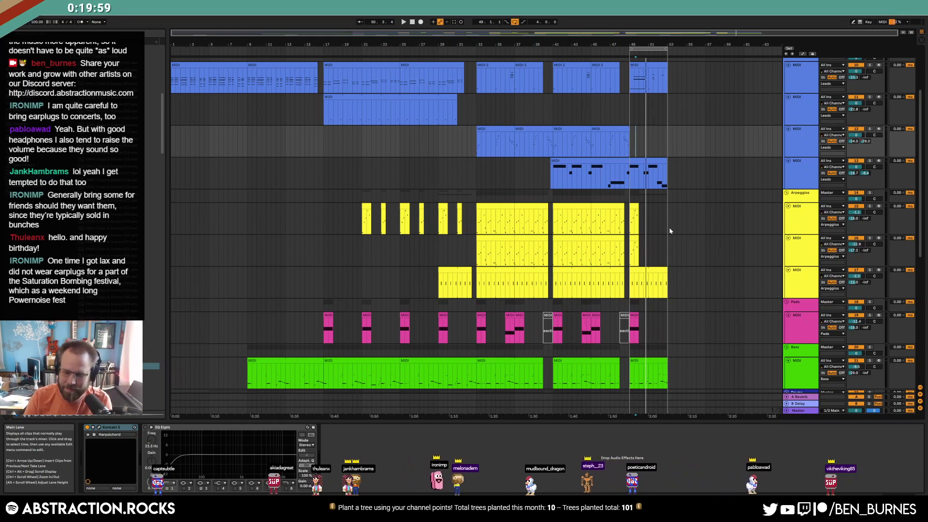
{"action": "scroll", "coordinate": [681, 227], "scroll_direction": "up", "scroll_amount": 3}
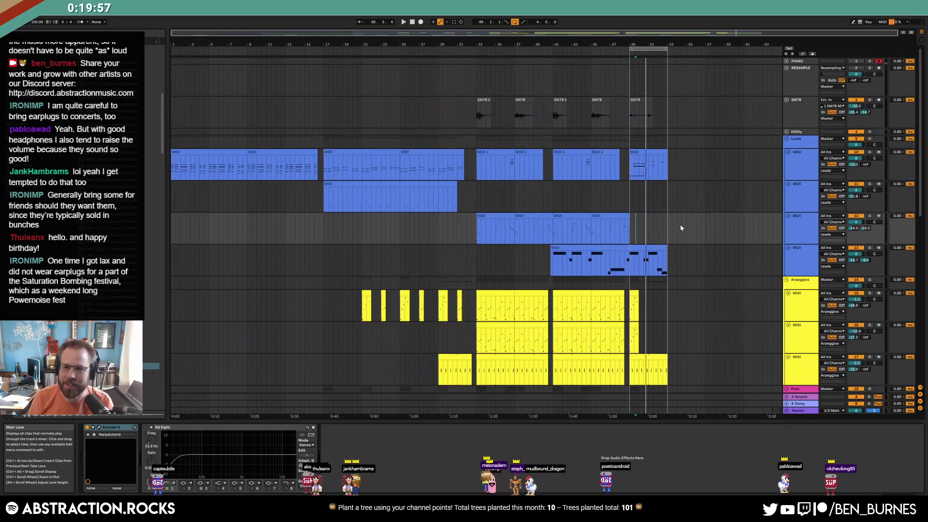
{"action": "left_click", "coordinate": [856, 62]}
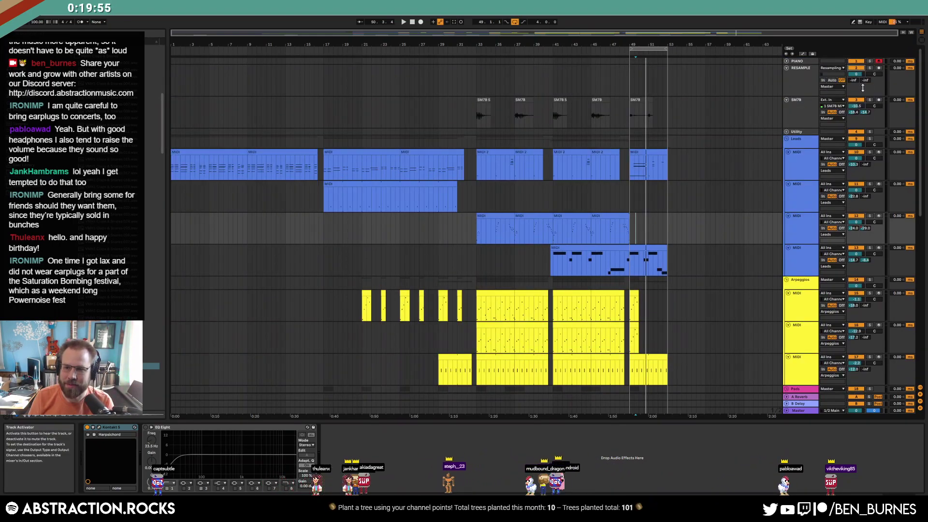
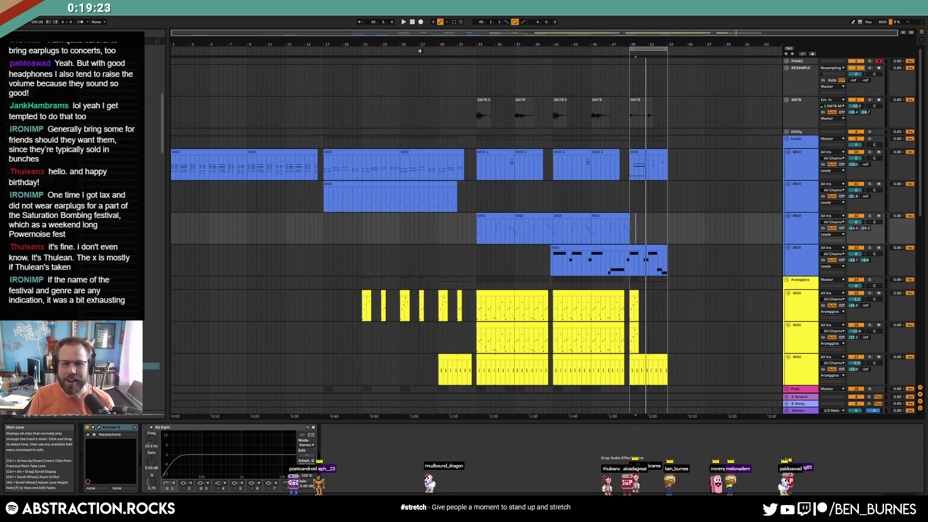
Return to the start of the song and play the arrangement
{"action": "left_click", "coordinate": [413, 22]}
{"action": "key", "text": "space"}
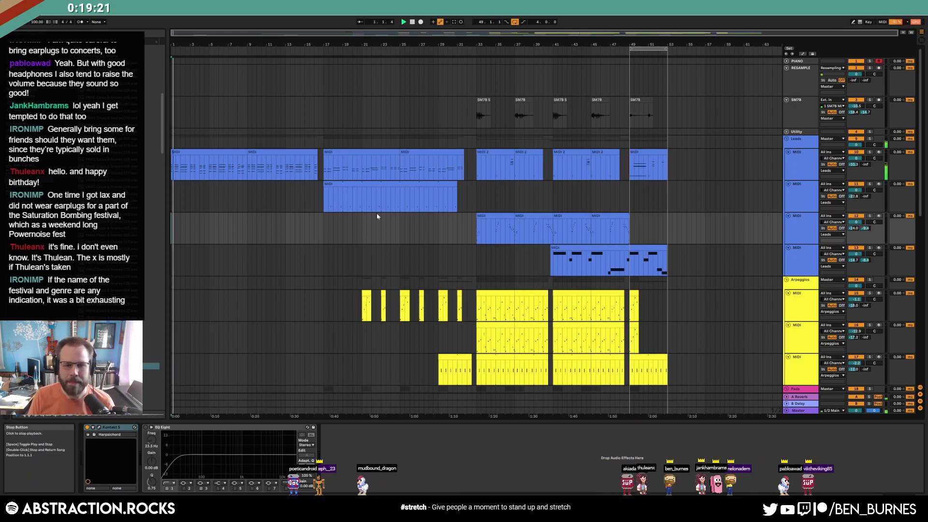
{"action": "scroll", "coordinate": [387, 218], "scroll_direction": "down", "scroll_amount": 5}
{"action": "scroll", "coordinate": [403, 229], "scroll_direction": "down", "scroll_amount": 4}
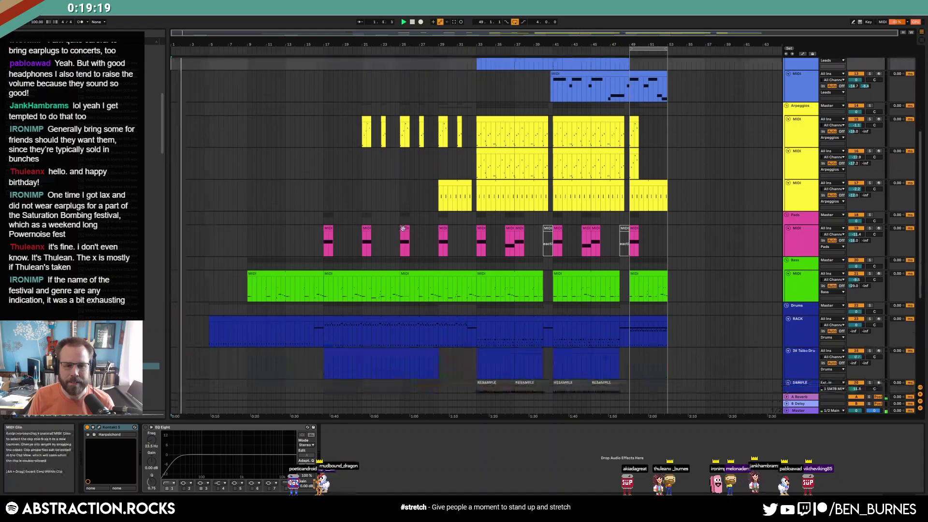
Reshape the EQ Eight curve on the Master track with a slight mid dip and a gentle boost around 4.35 kHz
{"action": "left_click", "coordinate": [791, 411]}
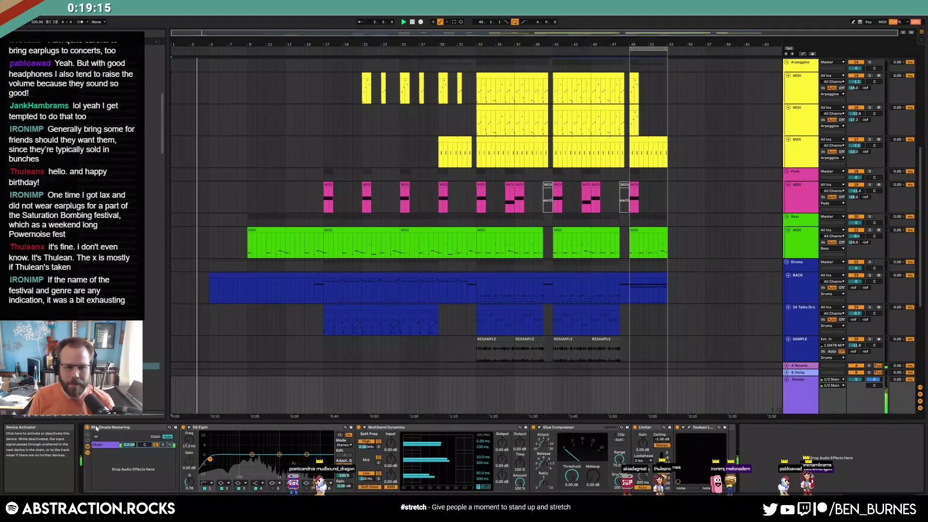
{"action": "scroll", "coordinate": [246, 373], "scroll_direction": "down", "scroll_amount": 2}
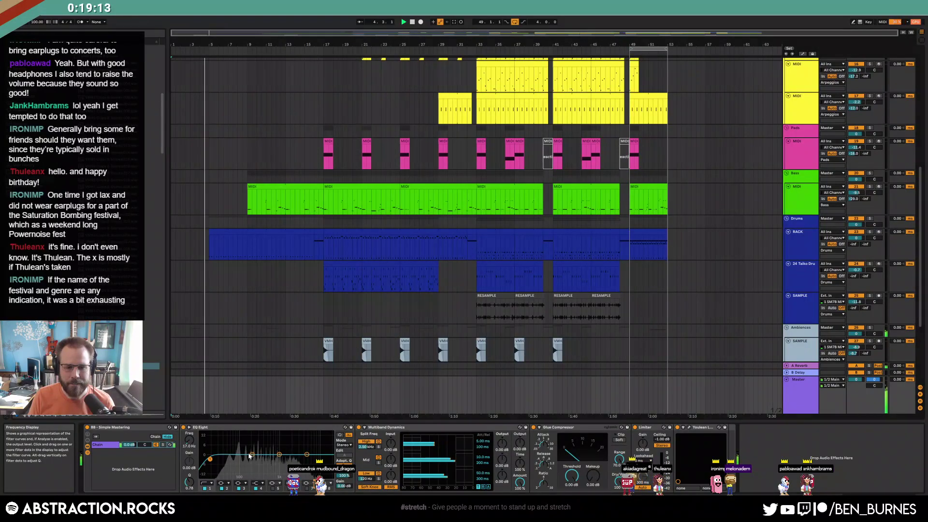
{"action": "left_click_drag", "start_coordinate": [245, 454], "coordinate": [272, 456]}
{"action": "left_click", "coordinate": [307, 454]}
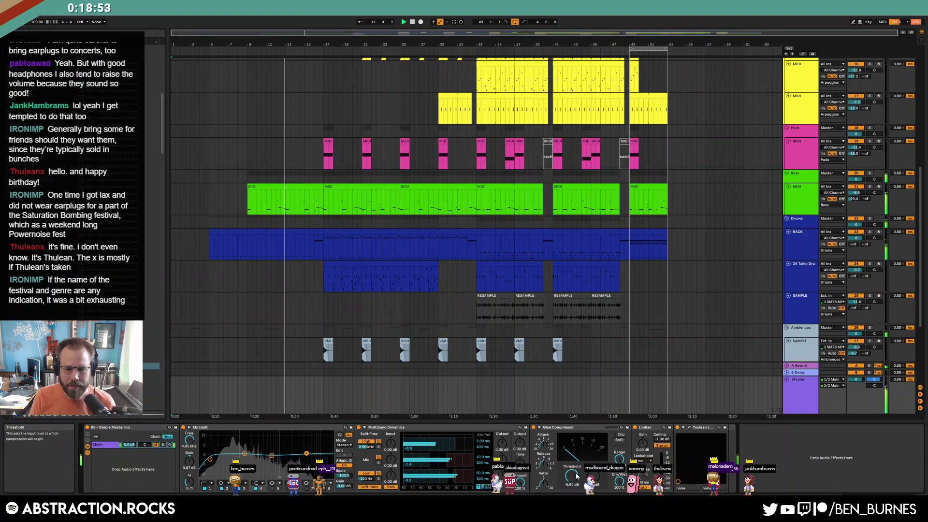
Set the master Glue Compressor's threshold to -10.2 dB and check the loudness in Youlean Loudness Meter 2
{"action": "left_click_drag", "start_coordinate": [369, 448], "coordinate": [369, 457]}
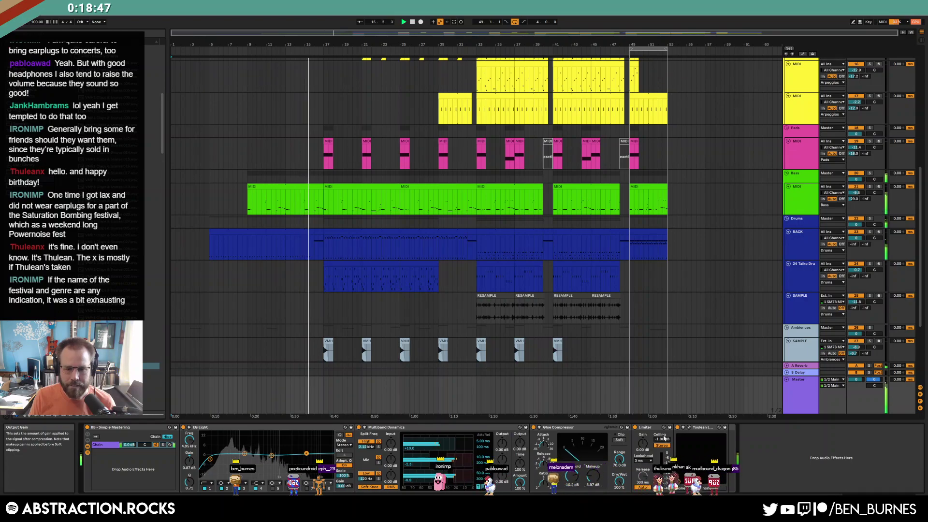
{"action": "left_click", "coordinate": [689, 427]}
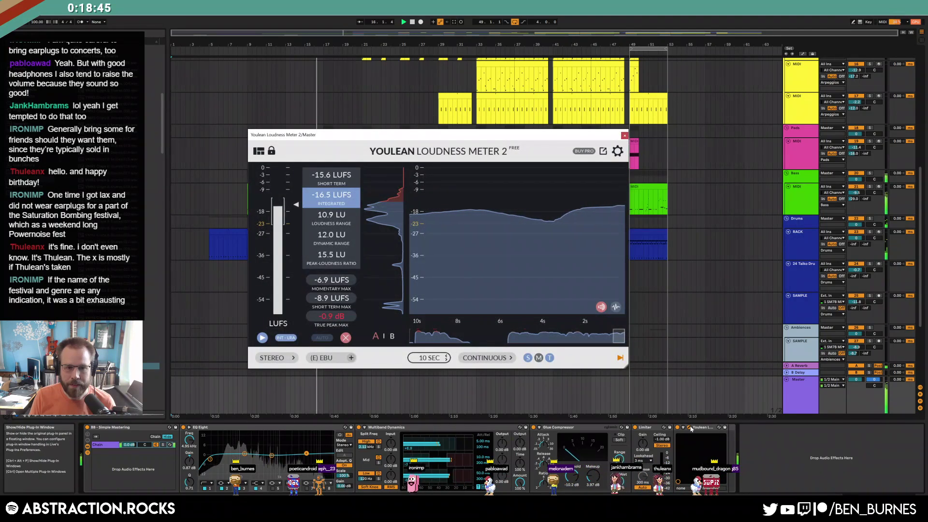
{"action": "left_click", "coordinate": [690, 428]}
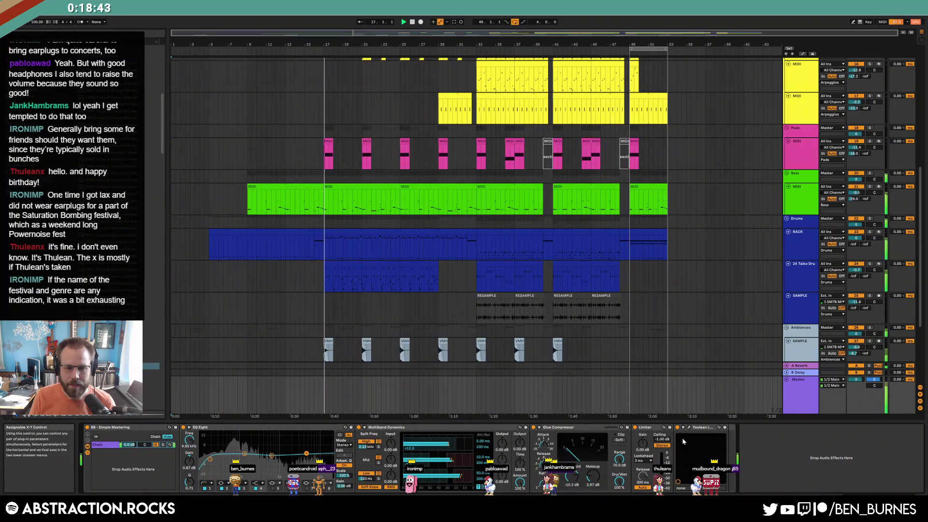
Lower the volume of the crash sample track and copy bars 17 to 21 of the third Ambiences sample track to bar 49
{"action": "left_click", "coordinate": [808, 345]}
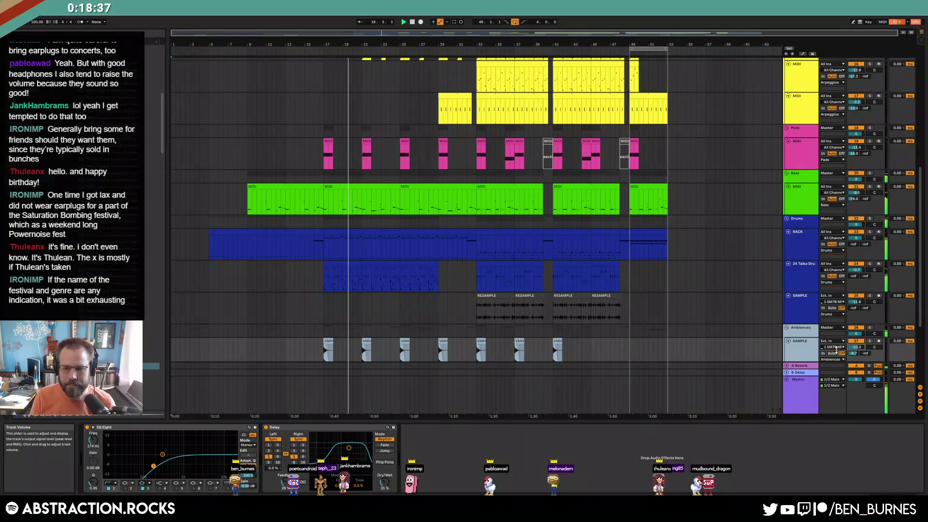
{"action": "scroll", "coordinate": [635, 335], "scroll_direction": "down", "scroll_amount": 5}
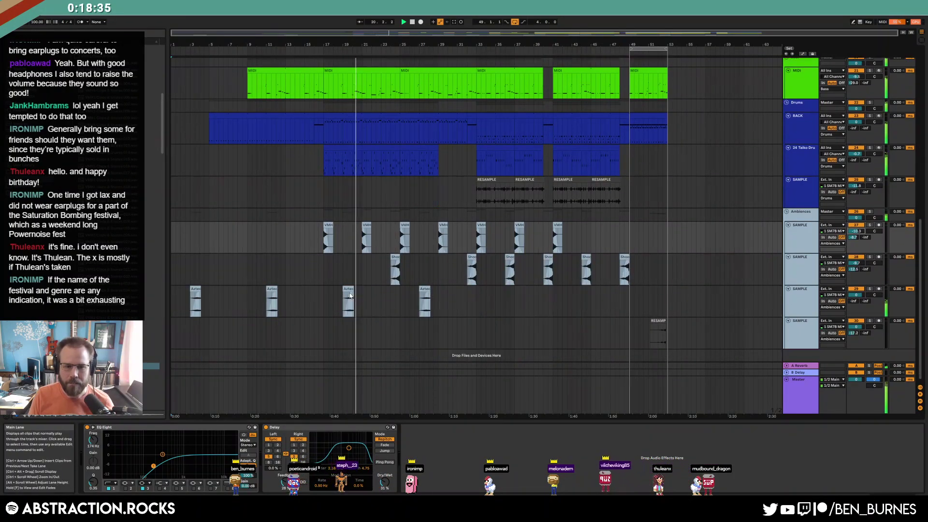
{"action": "left_click_drag", "start_coordinate": [361, 298], "coordinate": [324, 297]}
{"action": "key", "text": "ctrl+c"}
{"action": "left_click", "coordinate": [631, 296]}
{"action": "key", "text": "ctrl+v"}
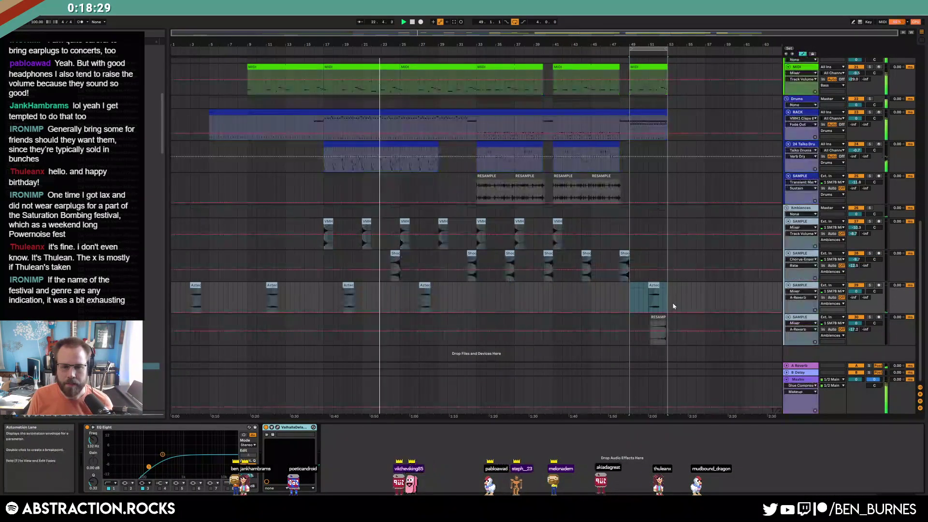
{"action": "scroll", "coordinate": [624, 295], "scroll_direction": "up", "scroll_amount": 1}
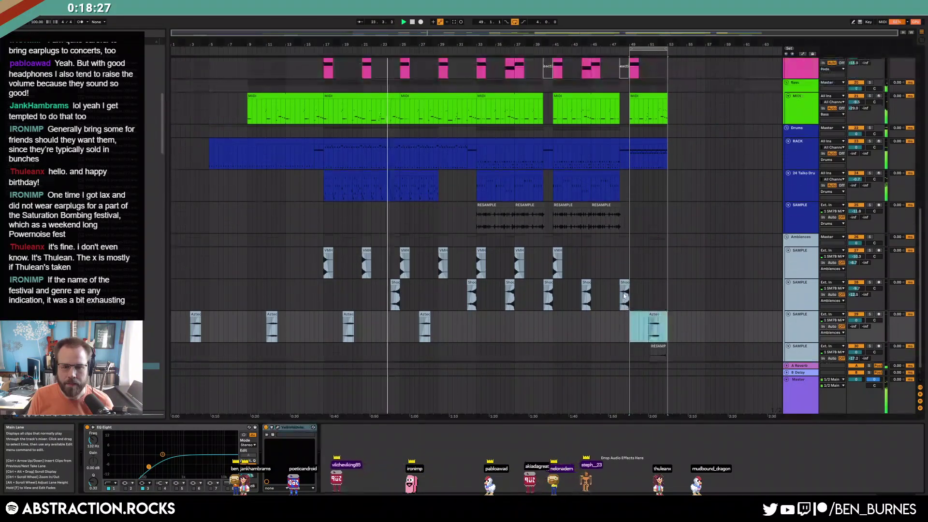
Examine the track levels across the Session View mixer during playback and return to the arrangement
{"action": "left_click", "coordinate": [656, 281]}
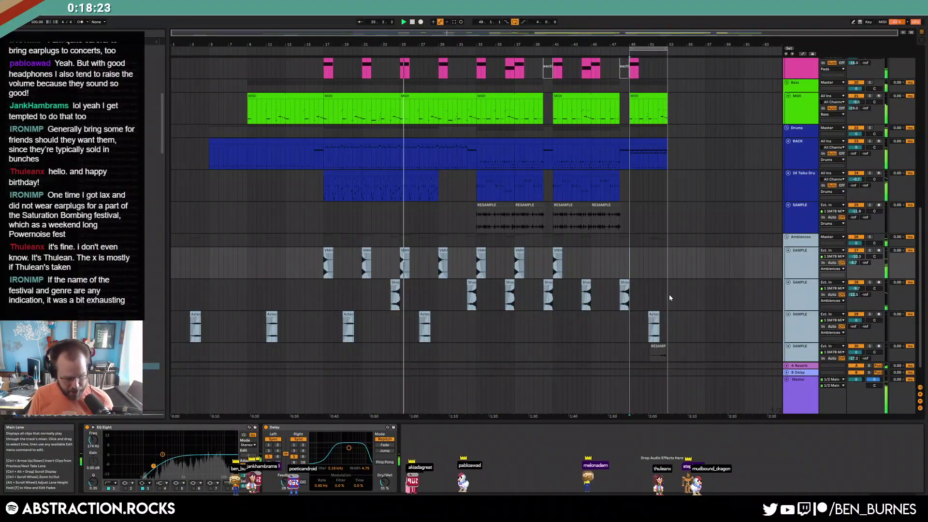
{"action": "key", "text": "Tab"}
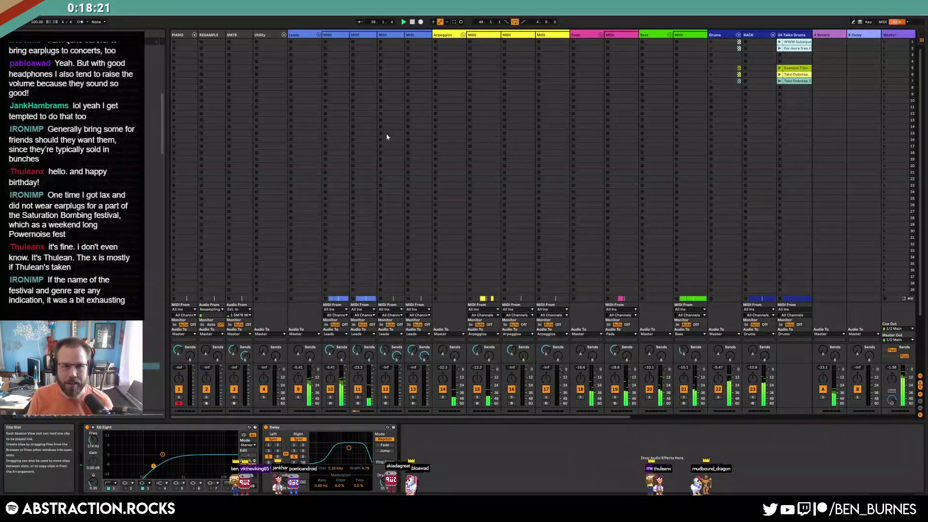
{"action": "left_click", "coordinate": [358, 149]}
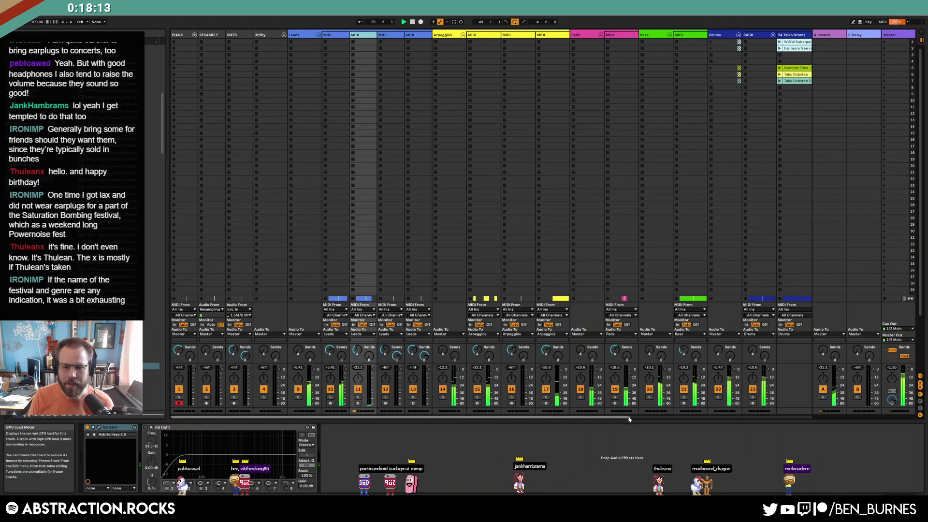
{"action": "scroll", "coordinate": [660, 382], "scroll_direction": "right", "scroll_amount": 10}
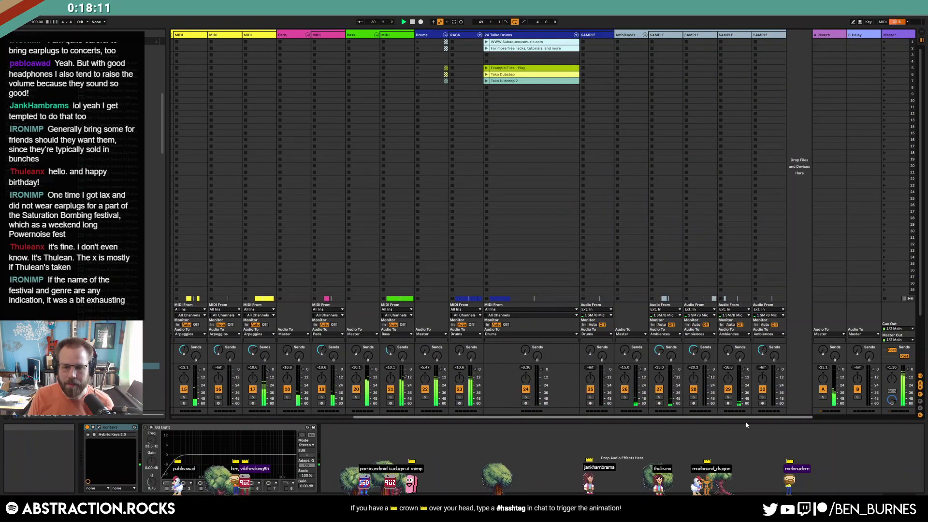
{"action": "scroll", "coordinate": [541, 222], "scroll_direction": "left", "scroll_amount": 6}
{"action": "key", "text": "Tab"}
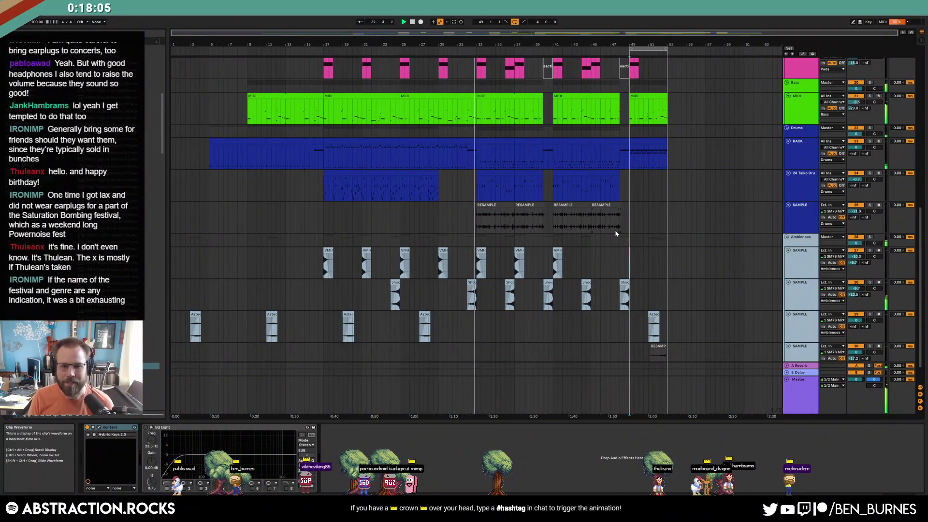
Check the Master track's loudness in Youlean Loudness Meter 2 and close the meter window
{"action": "left_click", "coordinate": [799, 382]}
{"action": "left_click", "coordinate": [689, 428]}
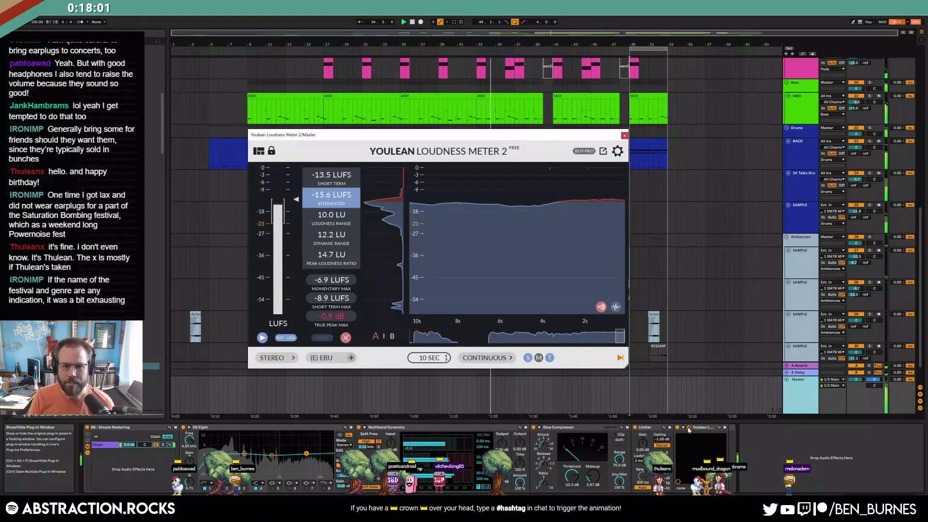
{"action": "left_click", "coordinate": [689, 427]}
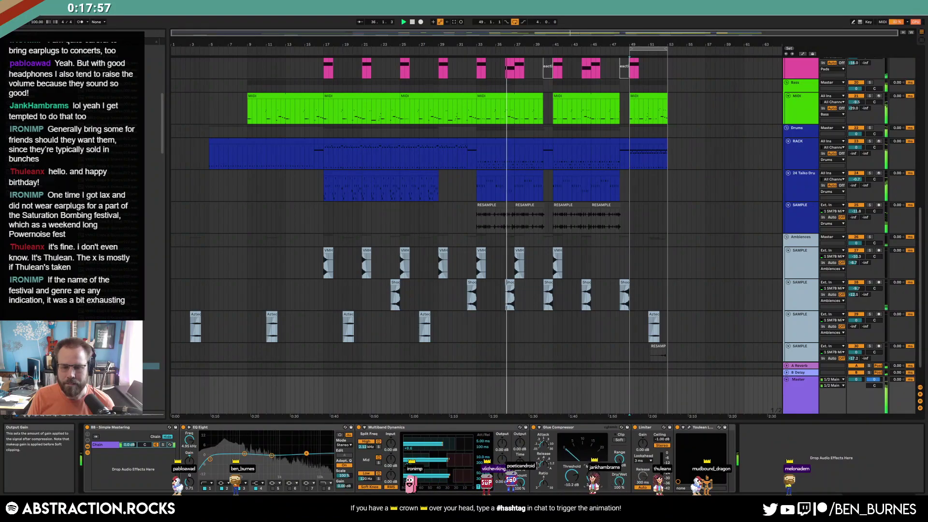
{"action": "key", "text": "Tab"}
{"action": "key", "text": "Tab"}
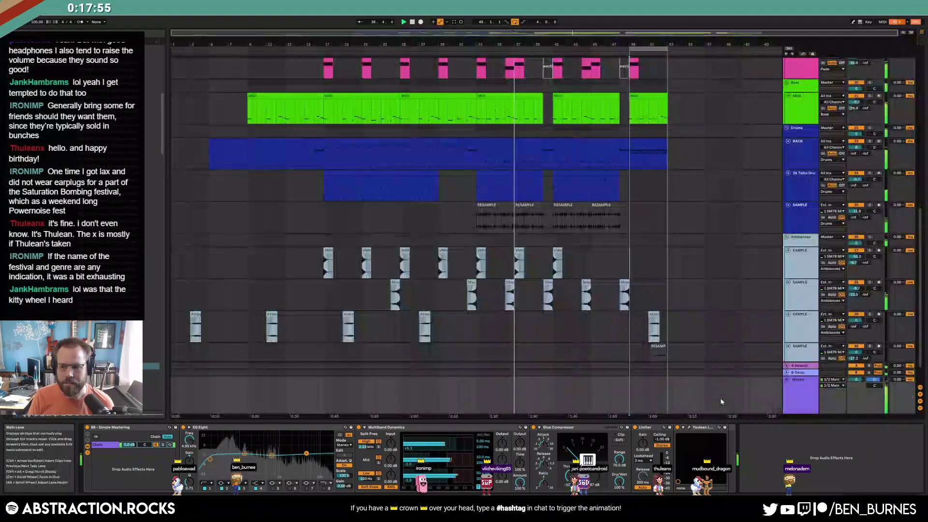
Fold the Master track and deactivate its BB - Simple Mastering rack
{"action": "scroll", "coordinate": [647, 218], "scroll_direction": "up", "scroll_amount": 8}
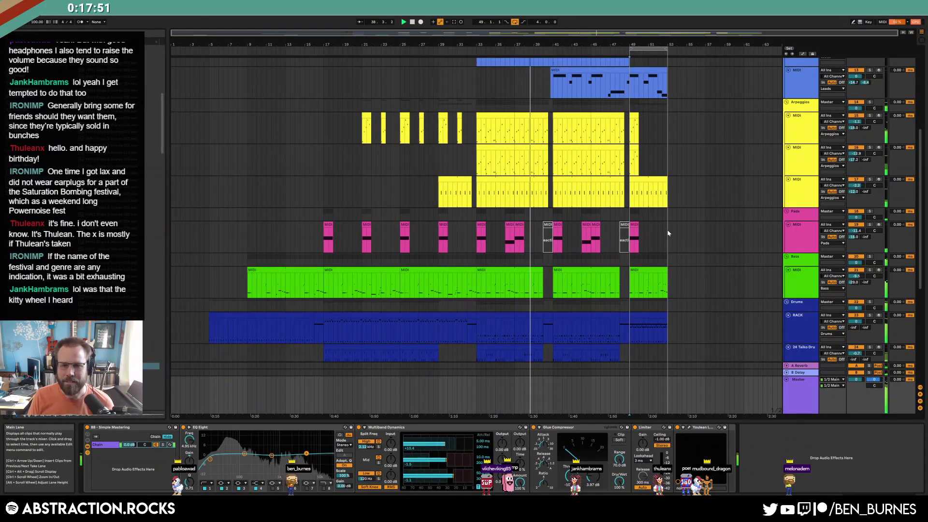
{"action": "left_click", "coordinate": [787, 379]}
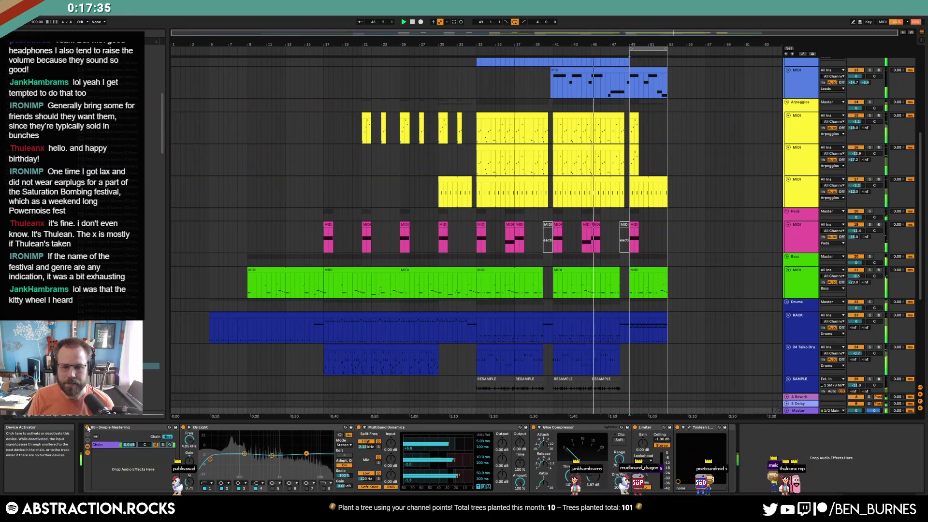
{"action": "left_click", "coordinate": [88, 427]}
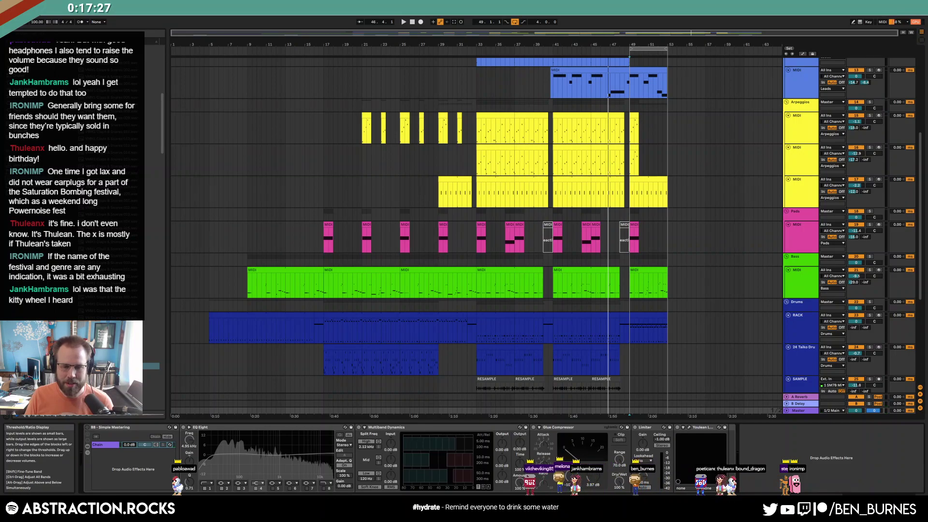
Play the arrangement from bar 48 to hear the section starting at bar 49
{"action": "left_click", "coordinate": [552, 362]}
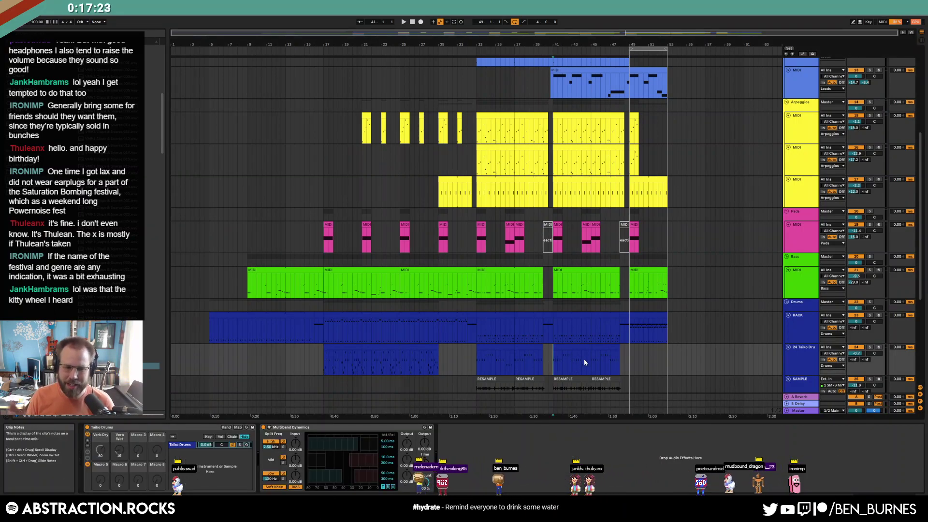
{"action": "left_click", "coordinate": [623, 328]}
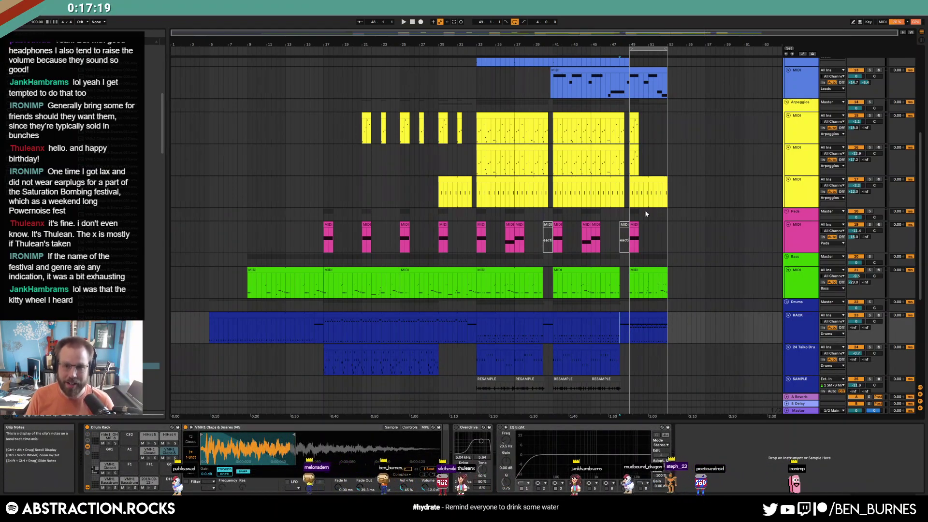
{"action": "key", "text": "space"}
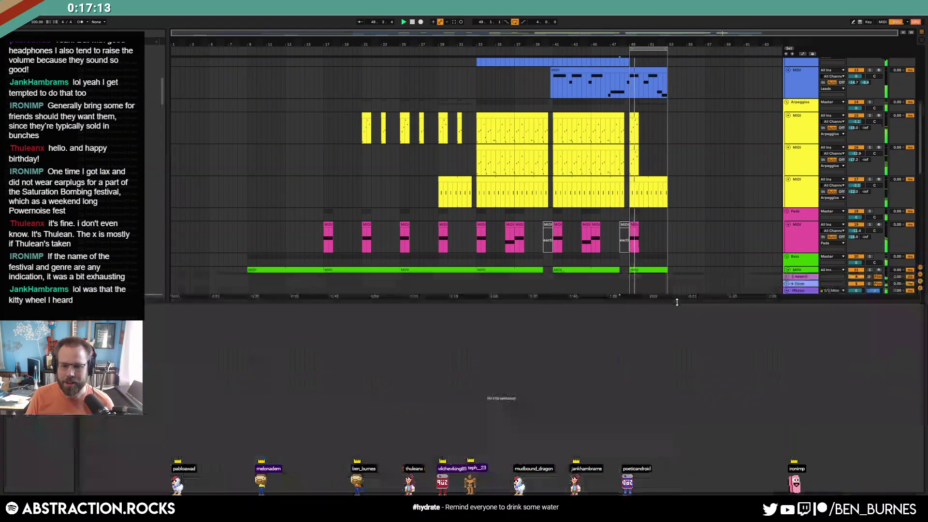
{"action": "scroll", "coordinate": [684, 301], "scroll_direction": "up", "scroll_amount": 5}
{"action": "scroll", "coordinate": [696, 317], "scroll_direction": "up", "scroll_amount": 3}
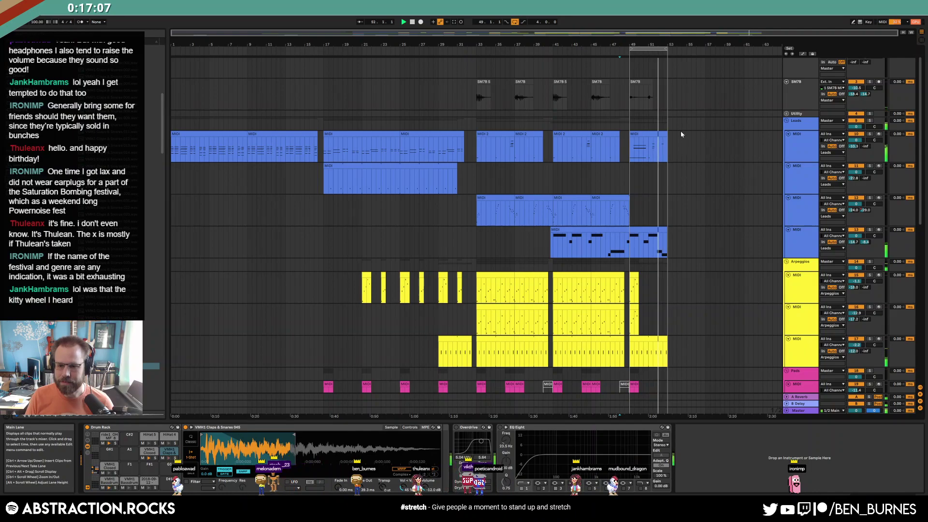
Duplicate bars 49 to 53 of the first and fourth Leads tracks to bar 53 and extend the loop to bar 57
{"action": "left_click", "coordinate": [656, 134]}
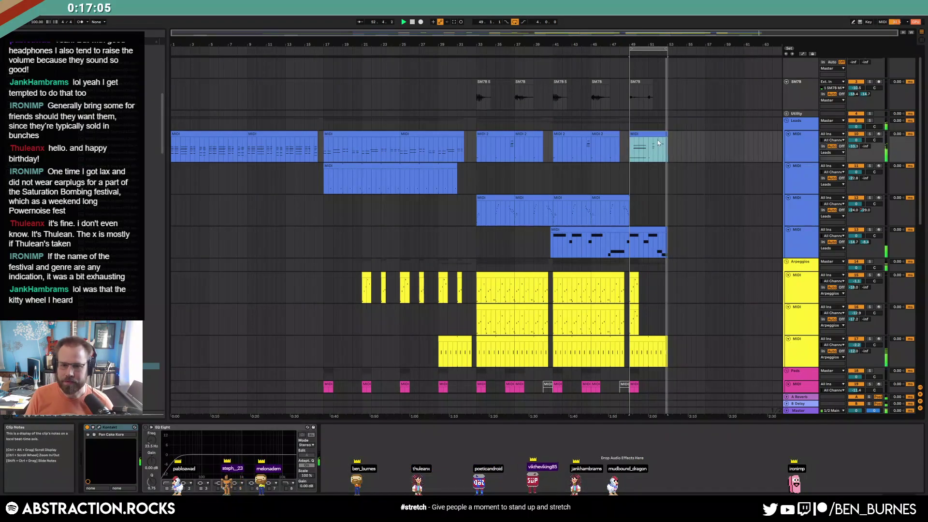
{"action": "key", "text": "ctrl+d"}
{"action": "left_click", "coordinate": [663, 241]}
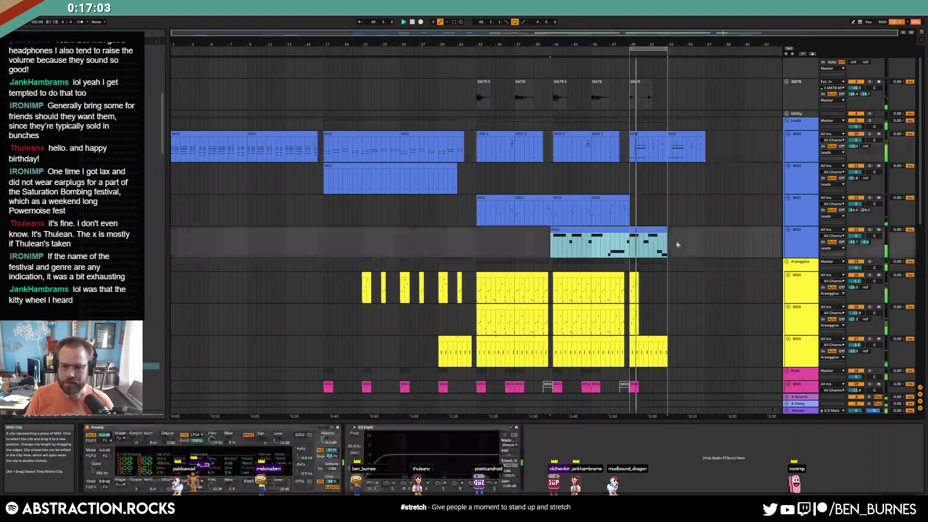
{"action": "left_click_drag", "start_coordinate": [631, 243], "coordinate": [666, 242]}
{"action": "key", "text": "ctrl+d"}
{"action": "scroll", "coordinate": [648, 274], "scroll_direction": "down", "scroll_amount": 3}
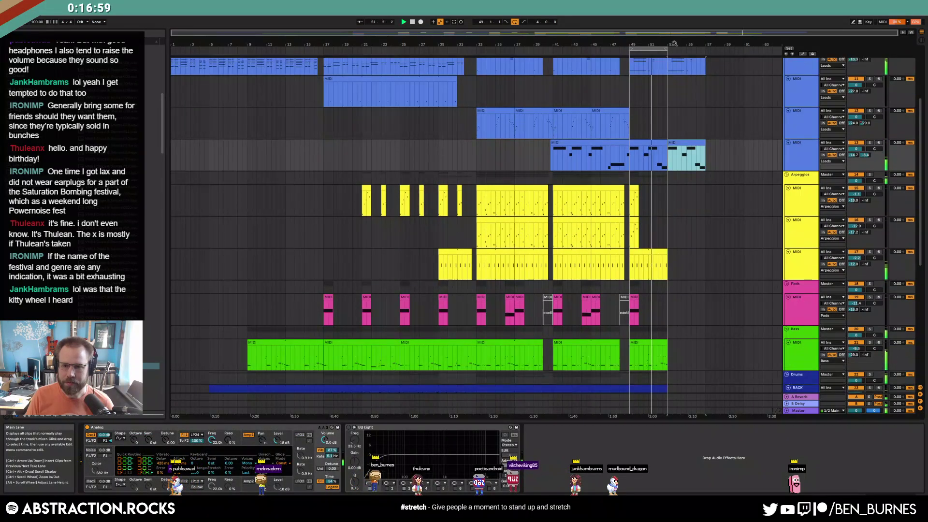
{"action": "left_click_drag", "start_coordinate": [667, 48], "coordinate": [705, 54]}
Duplicate the bar 49 bass and drum rack sections to bar 53 and extend the third Arpeggios track's clip to bar 57
{"action": "scroll", "coordinate": [657, 314], "scroll_direction": "down", "scroll_amount": 3}
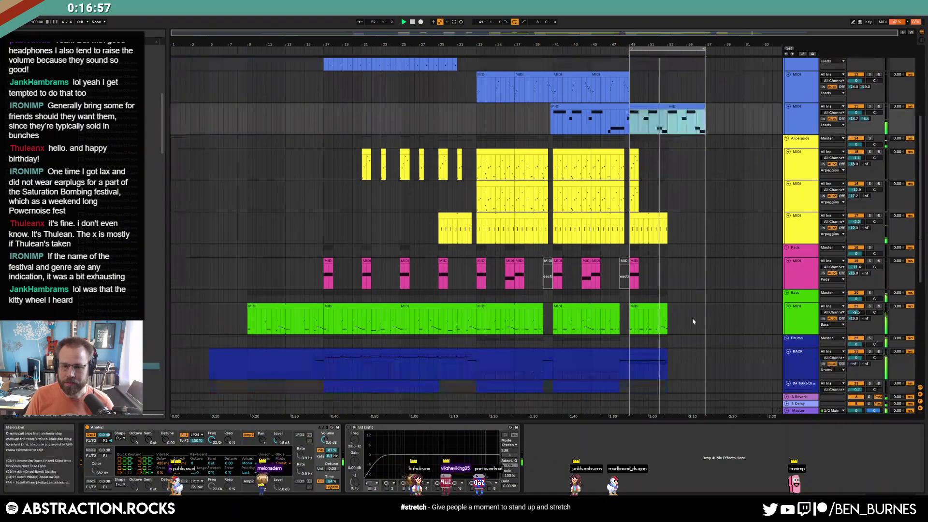
{"action": "left_click_drag", "start_coordinate": [667, 288], "coordinate": [704, 326]}
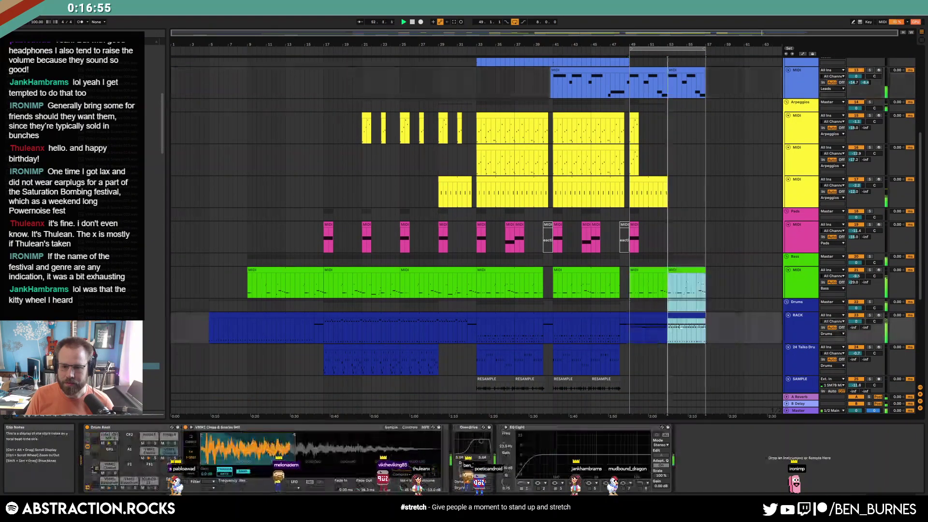
{"action": "left_click_drag", "start_coordinate": [668, 181], "coordinate": [706, 181]}
Remove bars 49 to 53 from the fourth Leads track's clip
{"action": "scroll", "coordinate": [667, 145], "scroll_direction": "up", "scroll_amount": 3}
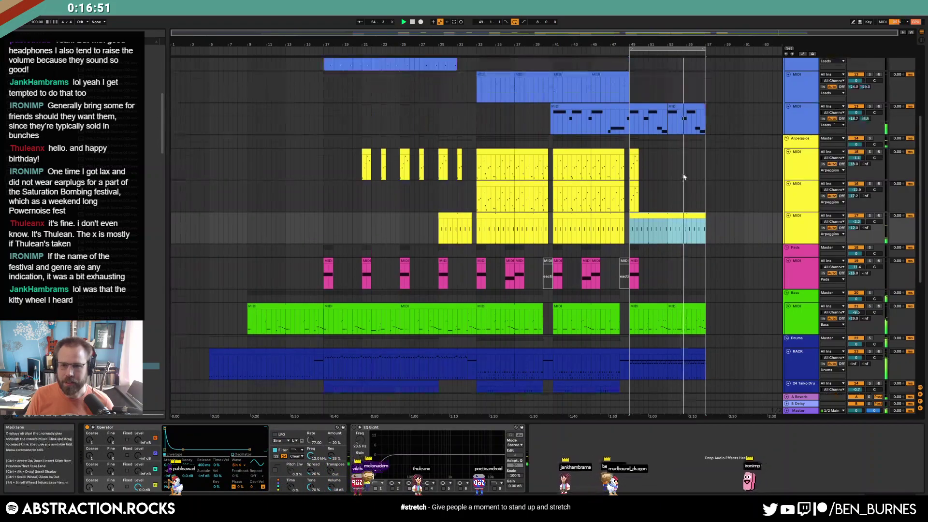
{"action": "left_click", "coordinate": [666, 114]}
{"action": "left_click_drag", "start_coordinate": [667, 115], "coordinate": [630, 117]}
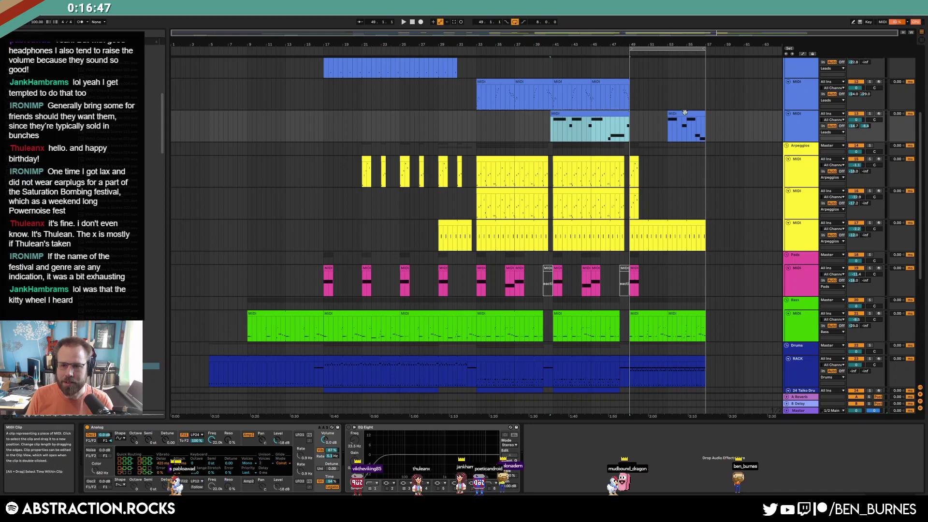
Deactivate the fourth Leads track's clip at bar 53 and the first two Arpeggios tracks' clips at bar 49
{"action": "left_click", "coordinate": [671, 127]}
{"action": "key", "text": "0"}
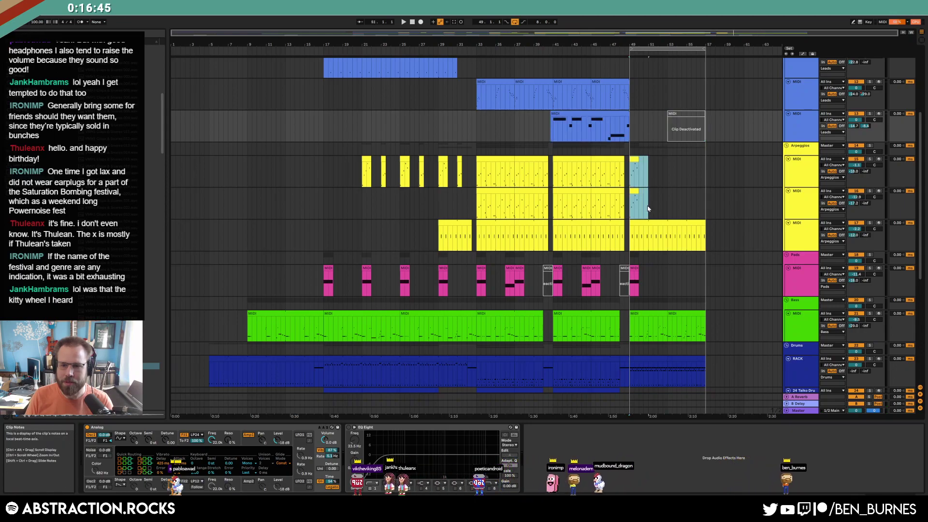
{"action": "left_click_drag", "start_coordinate": [633, 203], "coordinate": [642, 170]}
{"action": "key", "text": "0"}
Play from bar 48 and trim the overhanging end of the third Leads track's clip back to bar 49
{"action": "left_click", "coordinate": [621, 122]}
{"action": "key", "text": "space"}
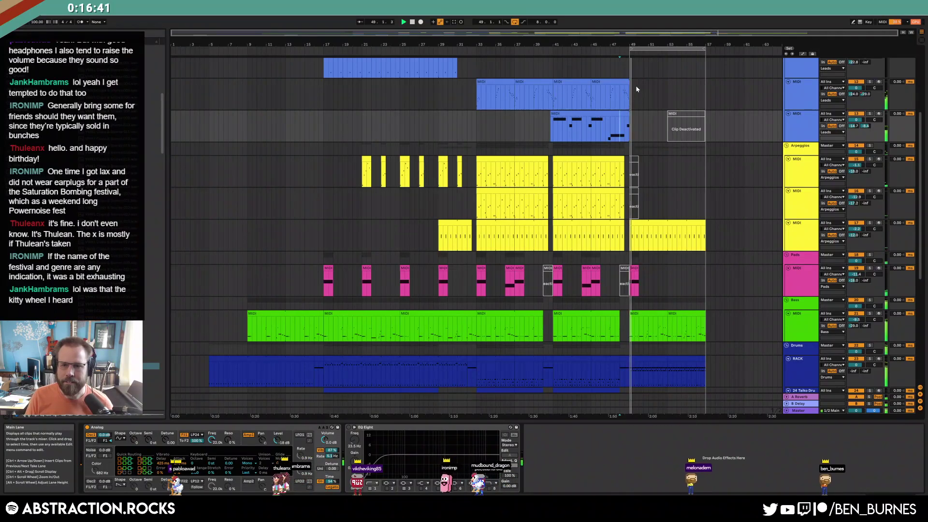
{"action": "scroll", "coordinate": [628, 97], "scroll_direction": "up", "scroll_amount": 5}
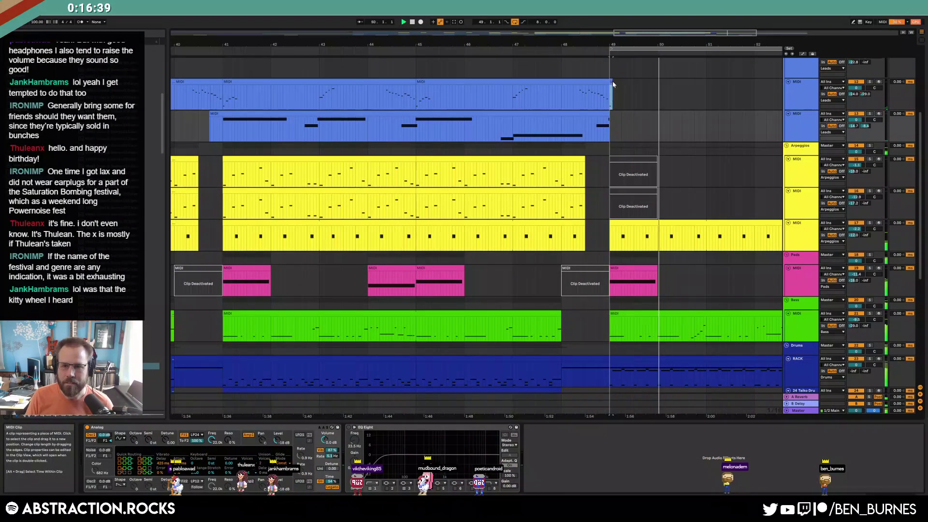
{"action": "left_click", "coordinate": [611, 82]}
{"action": "left_click", "coordinate": [609, 82]}
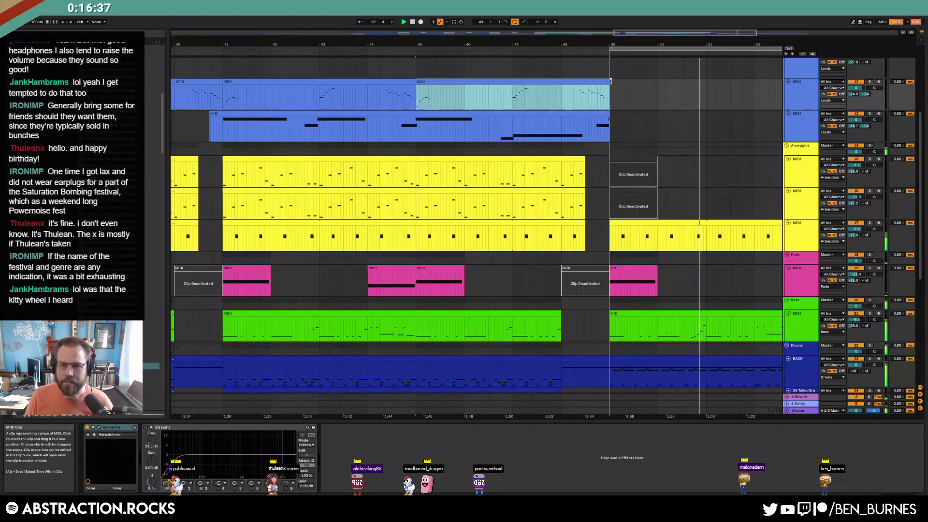
Move bars 49 to 53 of the third Ambiences sample track, including its sample, to bar 53
{"action": "scroll", "coordinate": [712, 151], "scroll_direction": "down", "scroll_amount": 3, "text": "ctrl"}
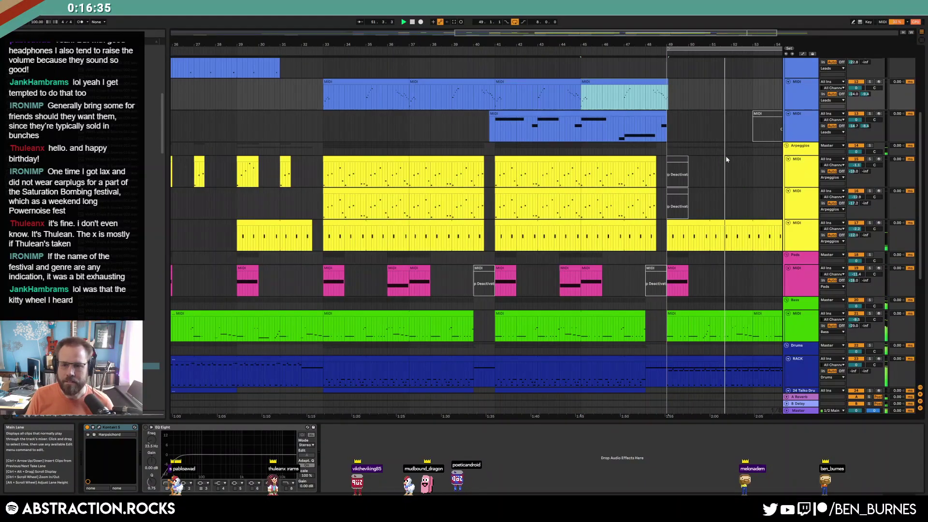
{"action": "scroll", "coordinate": [746, 177], "scroll_direction": "down", "scroll_amount": 2}
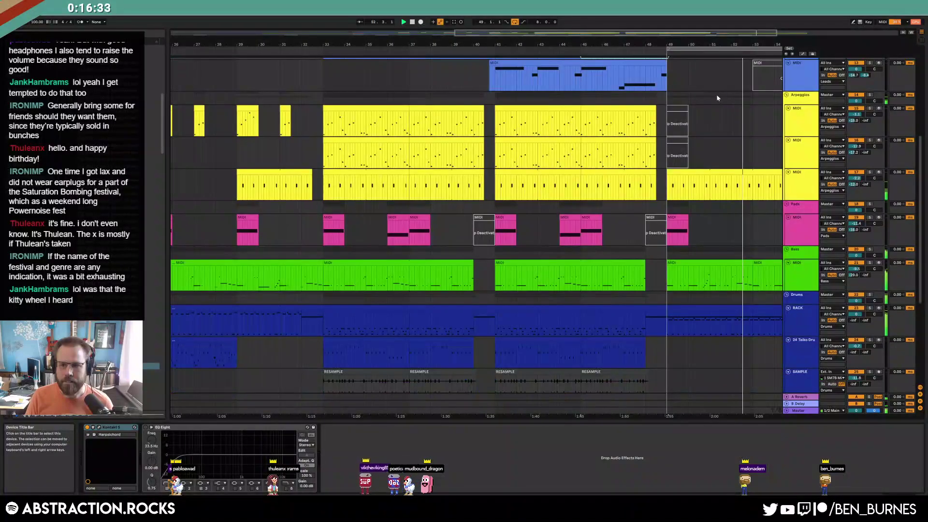
{"action": "left_click_drag", "start_coordinate": [679, 45], "coordinate": [532, 32]}
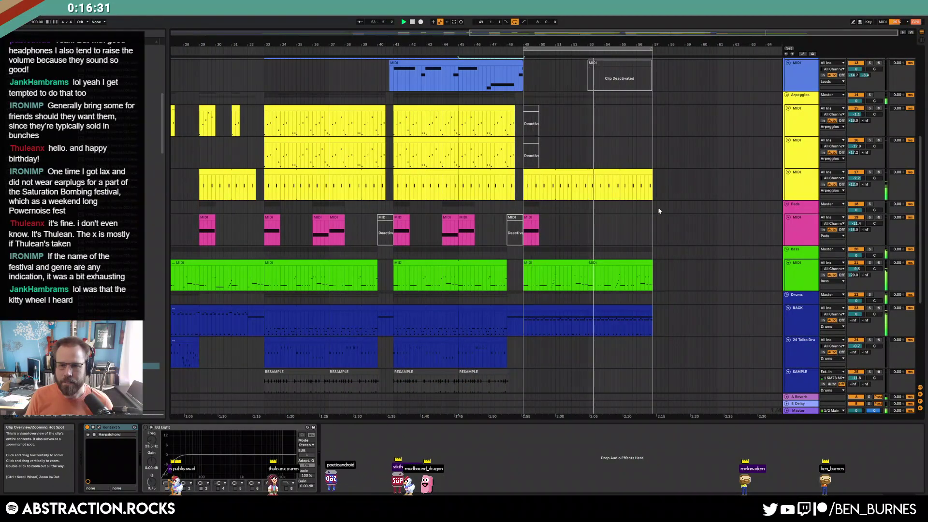
{"action": "scroll", "coordinate": [660, 204], "scroll_direction": "down", "scroll_amount": 5}
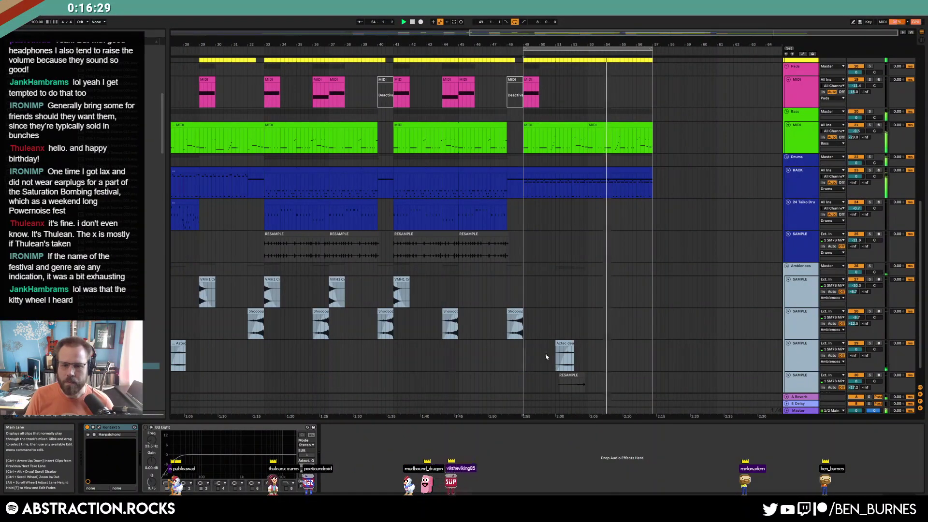
{"action": "key", "text": "ctrl+x"}
{"action": "left_click", "coordinate": [589, 354]}
{"action": "key", "text": "ctrl+v"}
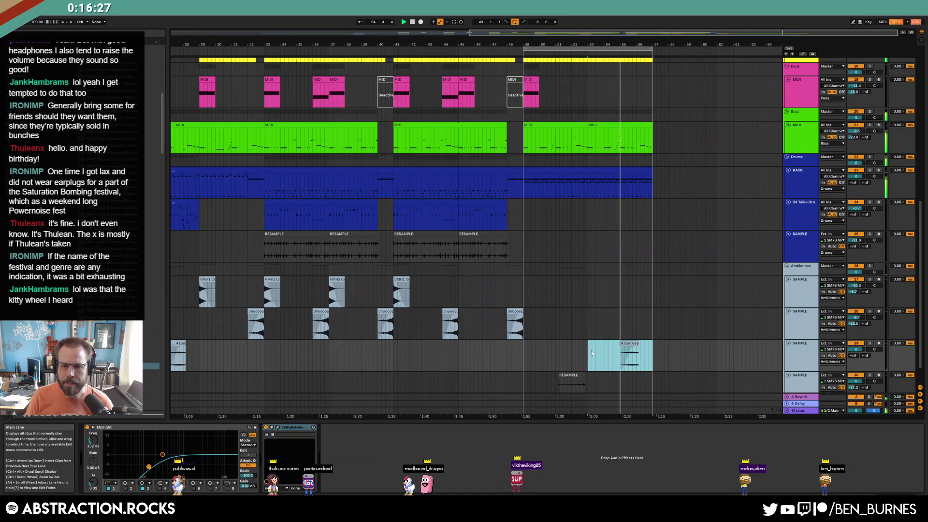
Move the RESAMPLE section at bars 49 to 53 of the fourth Ambiences sample track to bar 53
{"action": "key", "text": "shift+Tab"}
{"action": "key", "text": "shift+Tab"}
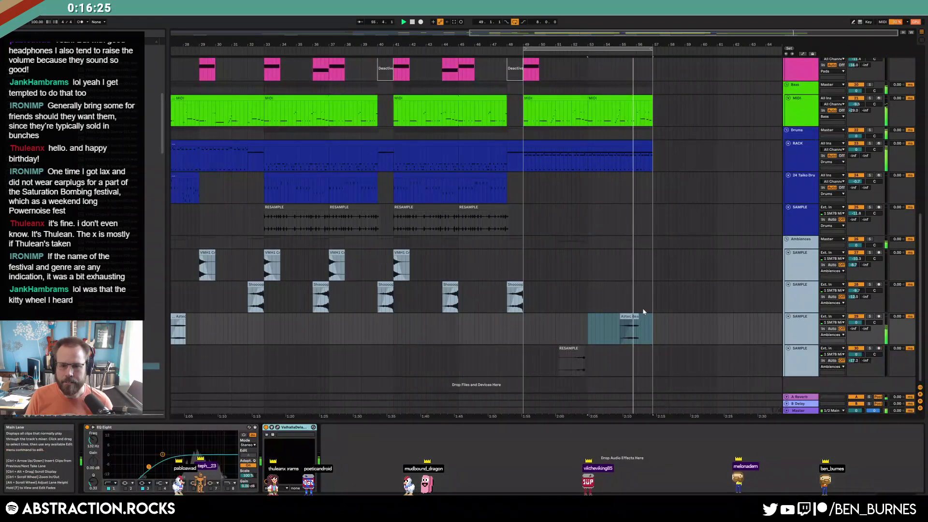
{"action": "scroll", "coordinate": [637, 316], "scroll_direction": "up", "scroll_amount": 3}
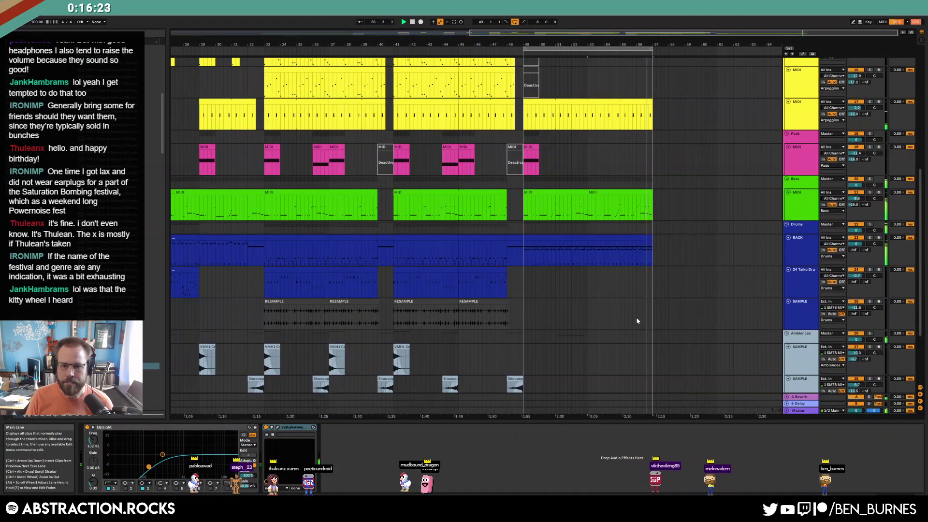
{"action": "scroll", "coordinate": [636, 319], "scroll_direction": "down", "scroll_amount": 6}
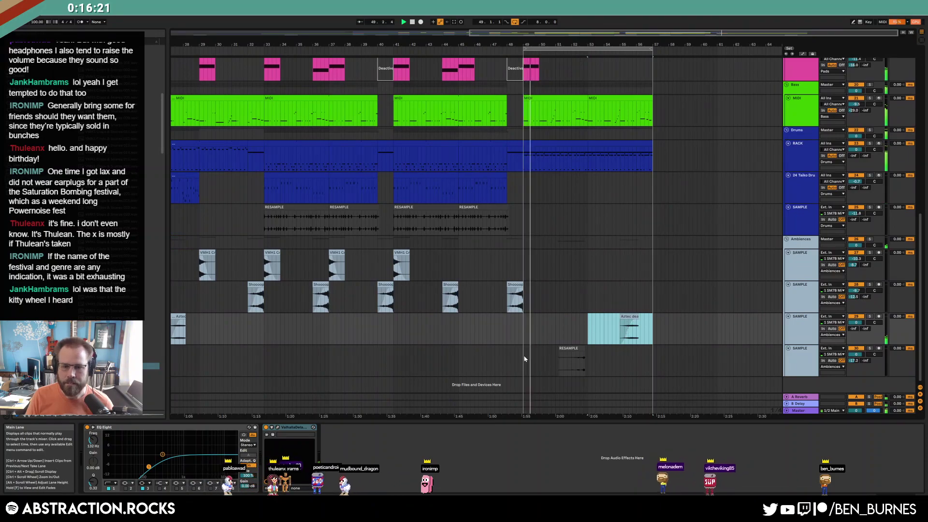
{"action": "left_click_drag", "start_coordinate": [524, 360], "coordinate": [588, 363]}
{"action": "key", "text": "ctrl+d"}
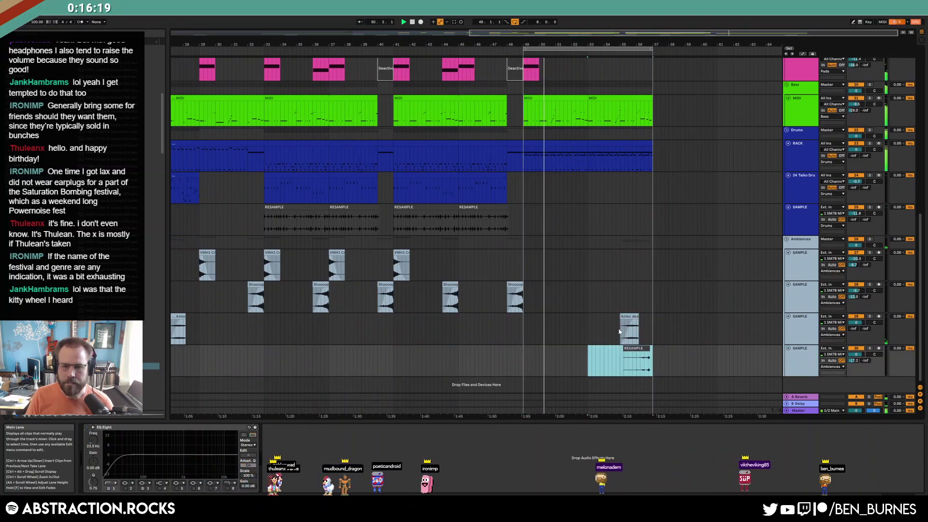
Move the deactivated clip on the fourth Leads track from bar 53 to bar 57 and reactivate it
{"action": "scroll", "coordinate": [623, 330], "scroll_direction": "up", "scroll_amount": 6}
{"action": "scroll", "coordinate": [622, 331], "scroll_direction": "up", "scroll_amount": 2}
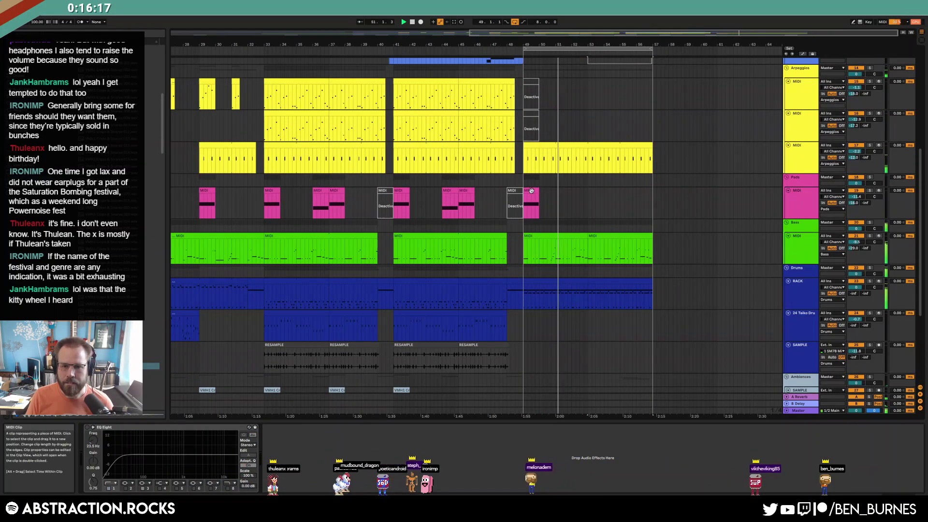
{"action": "scroll", "coordinate": [595, 230], "scroll_direction": "up", "scroll_amount": 1}
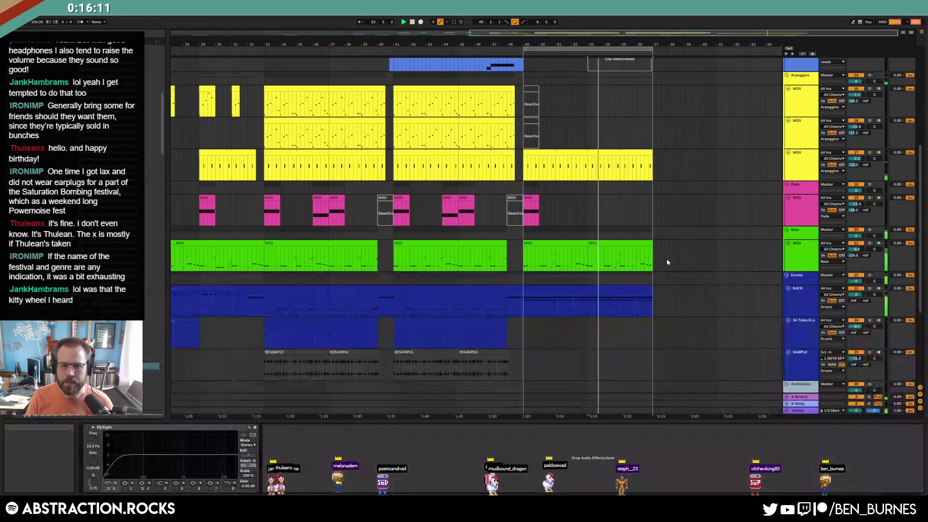
{"action": "scroll", "coordinate": [666, 263], "scroll_direction": "up", "scroll_amount": 5}
{"action": "scroll", "coordinate": [667, 265], "scroll_direction": "up", "scroll_amount": 2}
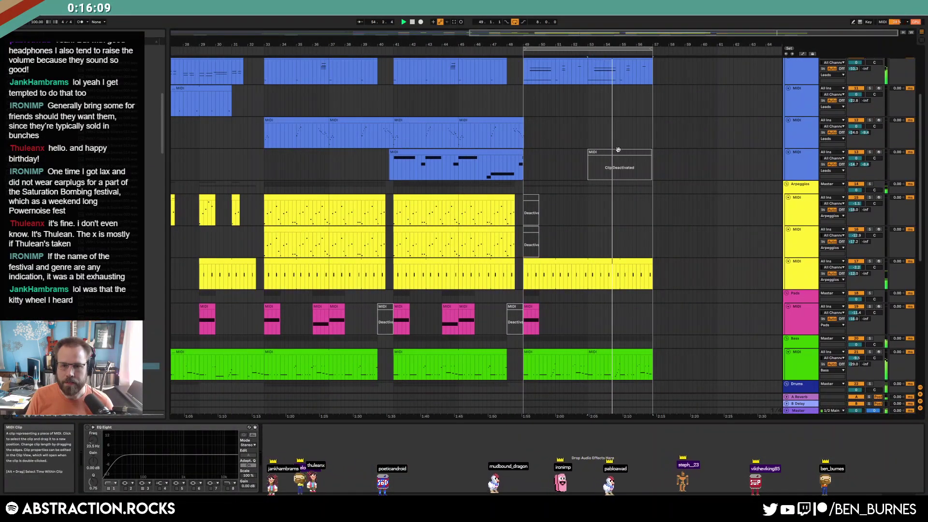
{"action": "left_click", "coordinate": [601, 153]}
{"action": "left_click_drag", "start_coordinate": [601, 152], "coordinate": [660, 155]}
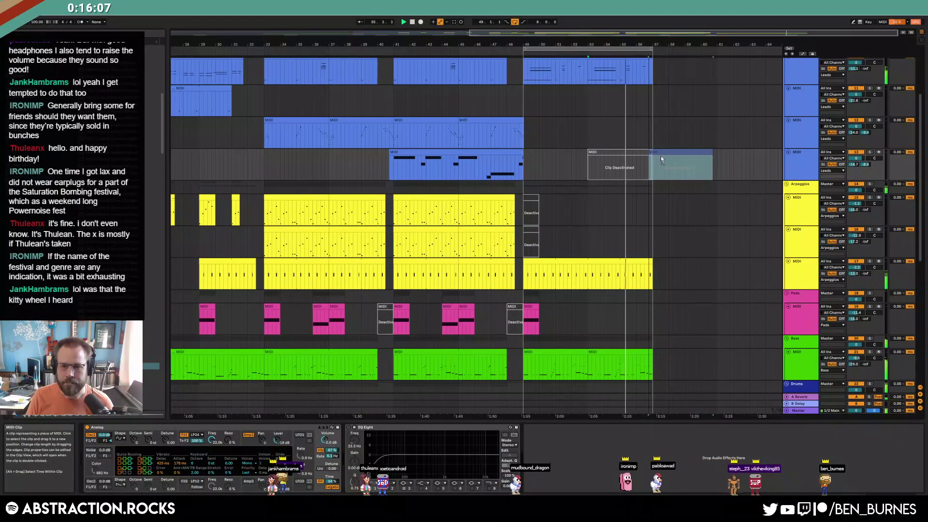
{"action": "key", "text": "0"}
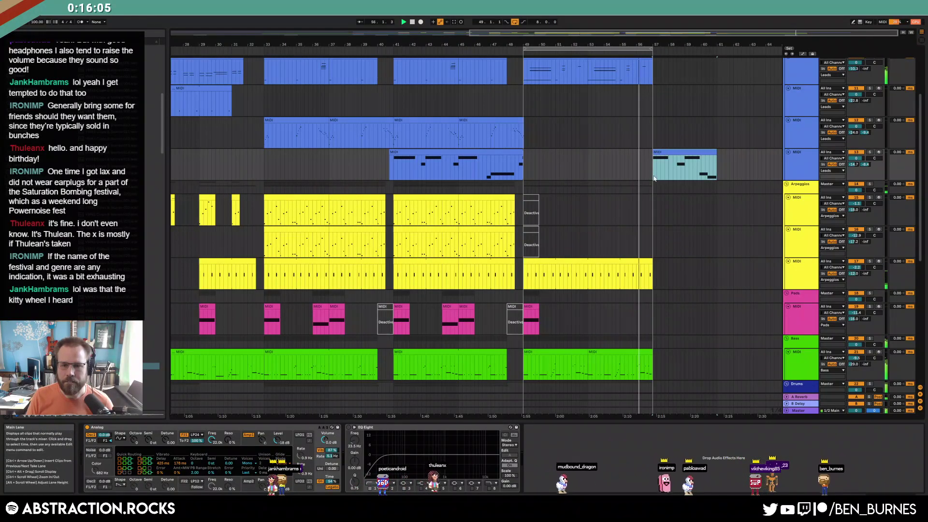
Duplicate the bars 49 to 57 section across the tracks so the copy starts at bar 57
{"action": "left_click_drag", "start_coordinate": [524, 74], "coordinate": [652, 405]}
{"action": "key", "text": "ctrl+d"}
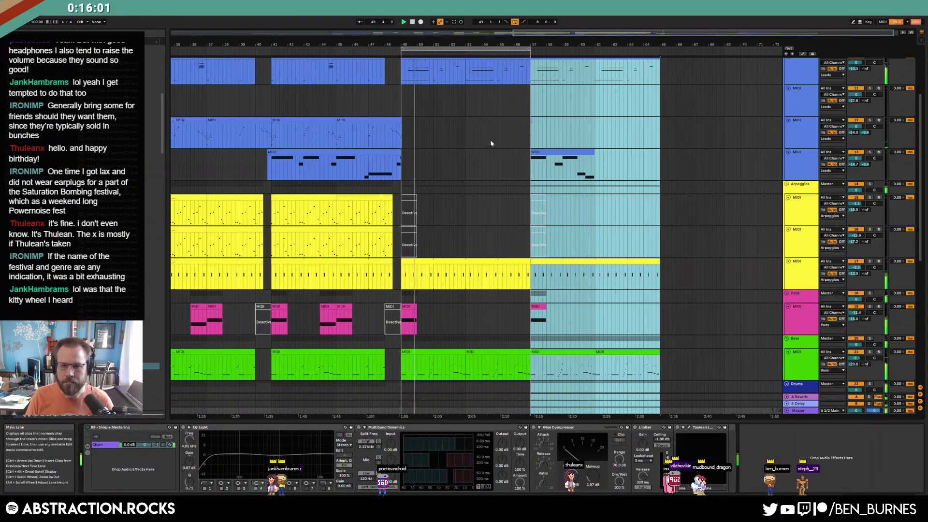
{"action": "left_click_drag", "start_coordinate": [511, 132], "coordinate": [541, 132]}
Cut the second part of the SM7B vocal clip at bar 57 and paste it at about bar 60
{"action": "scroll", "coordinate": [584, 152], "scroll_direction": "up", "scroll_amount": 5}
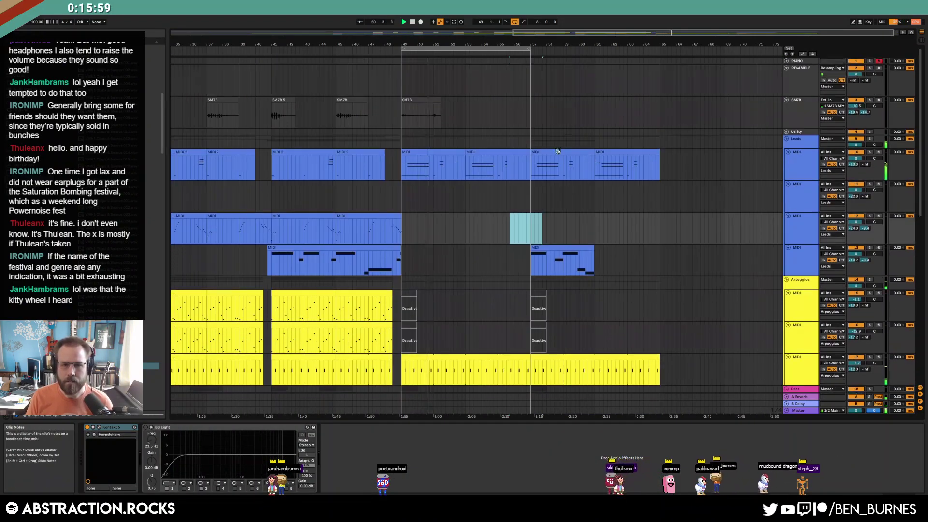
{"action": "left_click_drag", "start_coordinate": [529, 111], "coordinate": [408, 106]}
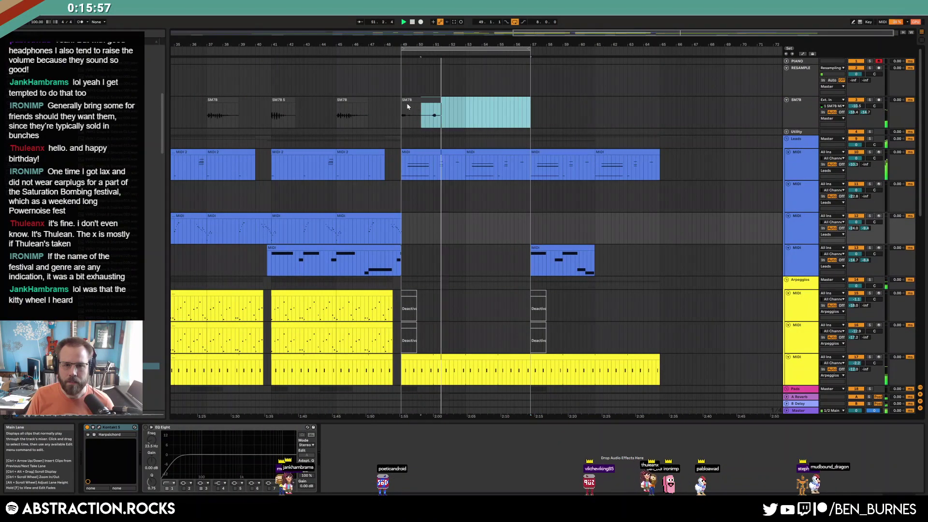
{"action": "left_click_drag", "start_coordinate": [551, 109], "coordinate": [576, 113]}
{"action": "key", "text": "ctrl+x"}
{"action": "left_click", "coordinate": [588, 112]}
{"action": "key", "text": "ctrl+v"}
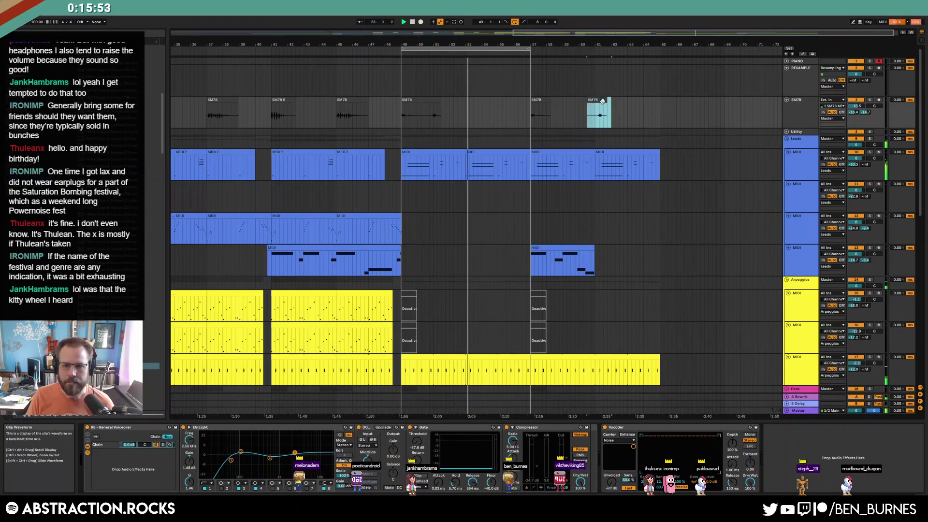
Extend the loop end to bar 65, listen to the section, and stop playback with the start position at bar 49
{"action": "left_click_drag", "start_coordinate": [530, 48], "coordinate": [660, 48]}
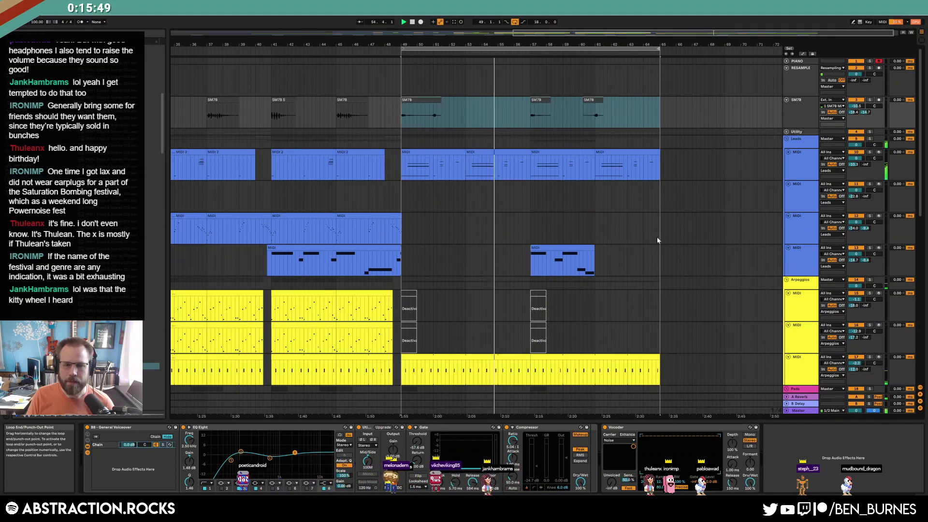
{"action": "scroll", "coordinate": [655, 246], "scroll_direction": "down", "scroll_amount": 5}
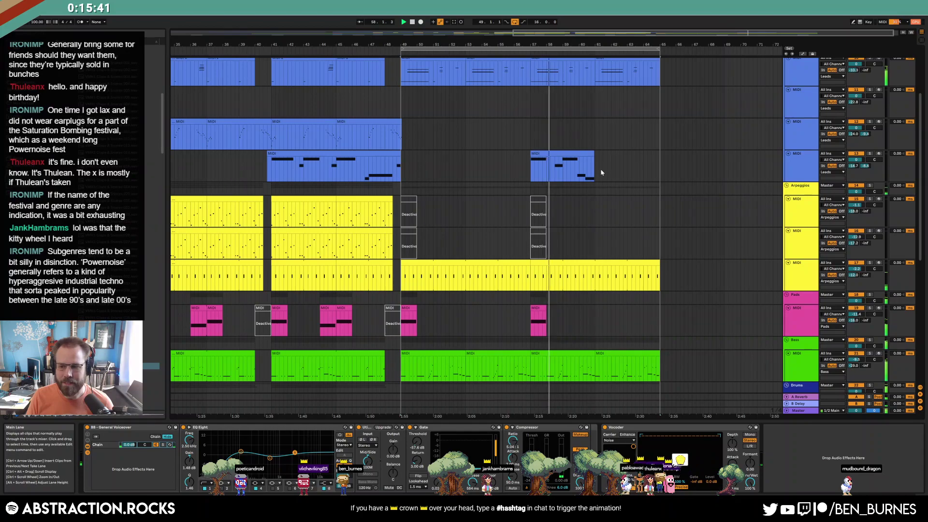
{"action": "left_click", "coordinate": [402, 178]}
{"action": "key", "text": "space"}
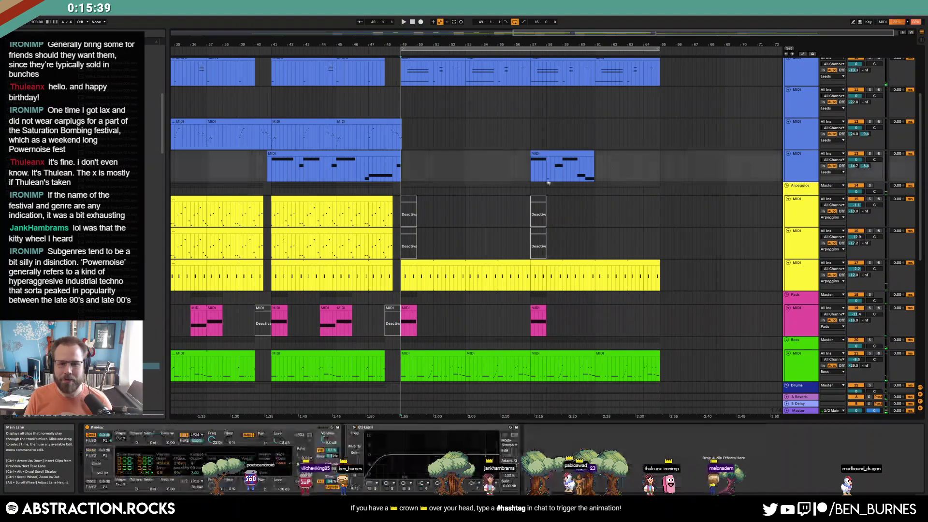
Duplicate the THANOS SNAP sample to the D#1 pad of the drum rack and insert a Reverb in the copy's chain
{"action": "left_click", "coordinate": [590, 152]}
{"action": "scroll", "coordinate": [610, 202], "scroll_direction": "down", "scroll_amount": 3}
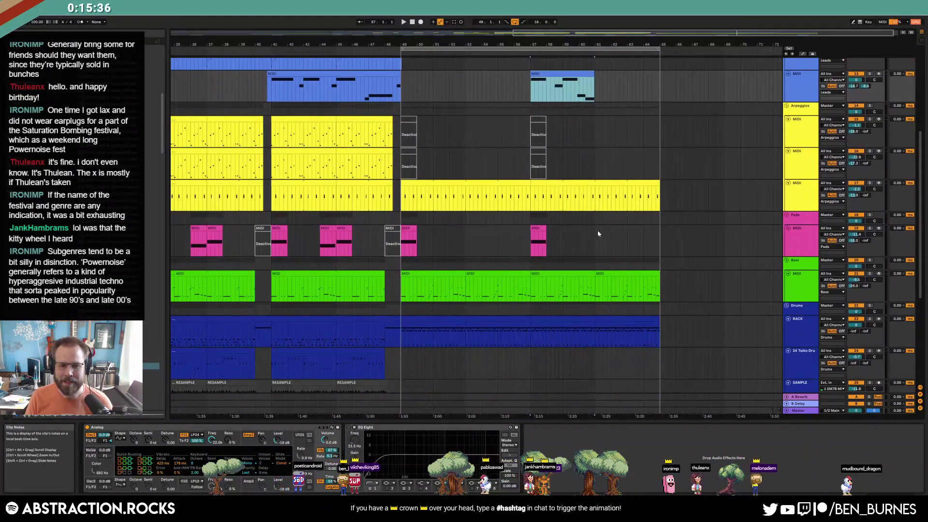
{"action": "scroll", "coordinate": [597, 234], "scroll_direction": "down", "scroll_amount": 3}
{"action": "left_click", "coordinate": [405, 264]}
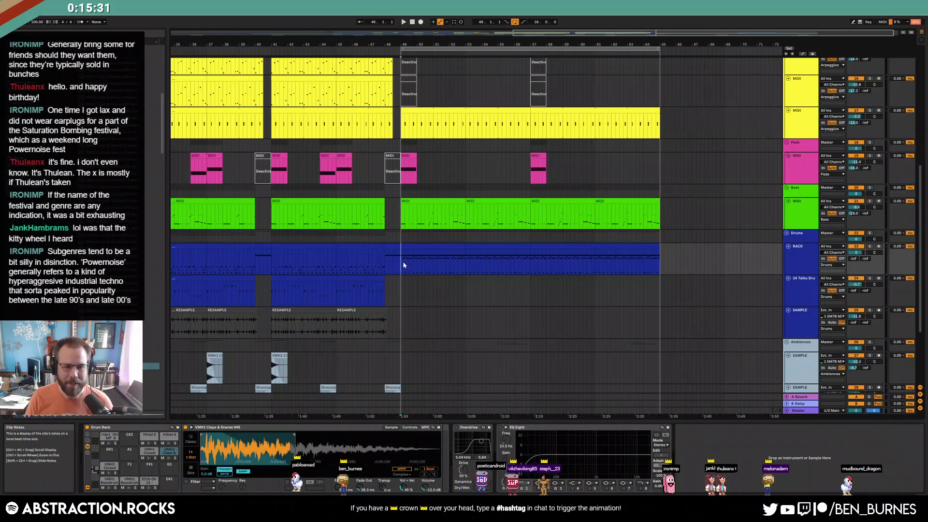
{"action": "double_click", "coordinate": [454, 249]}
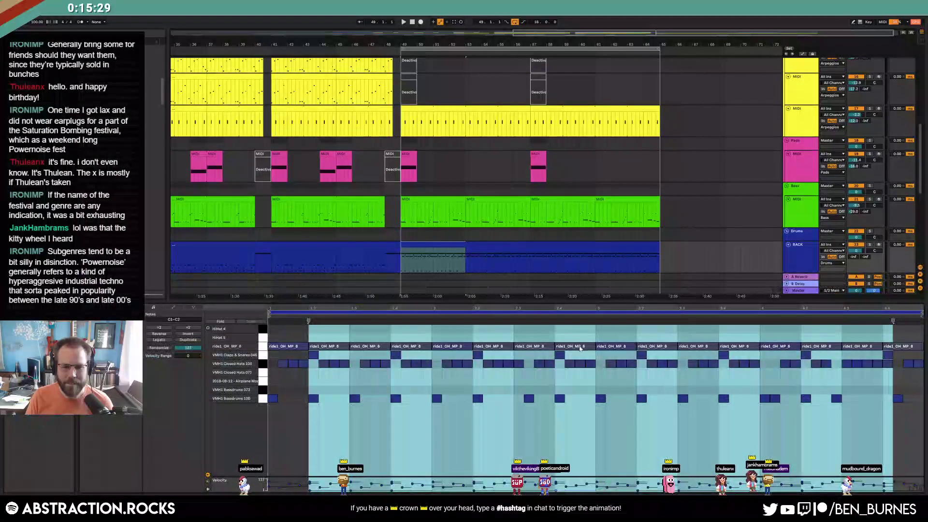
{"action": "key", "text": "shift+Tab"}
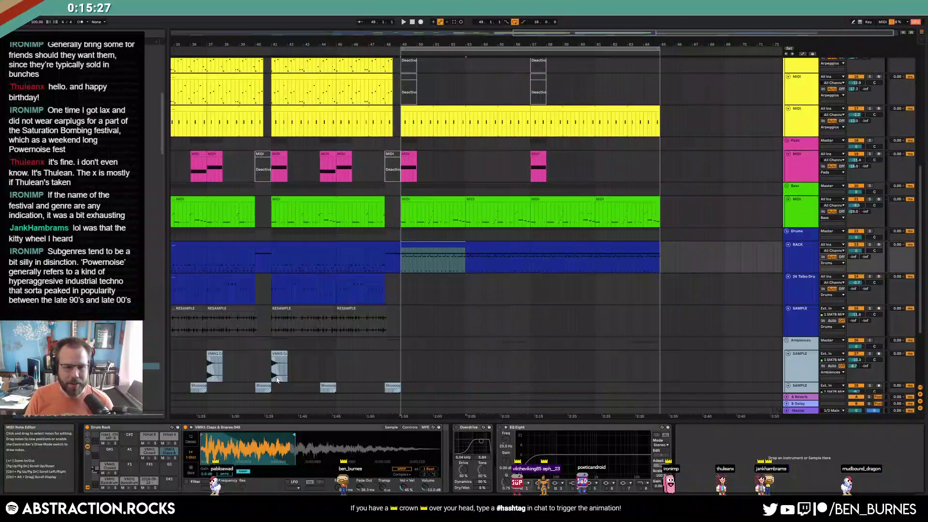
{"action": "left_click", "coordinate": [149, 481]}
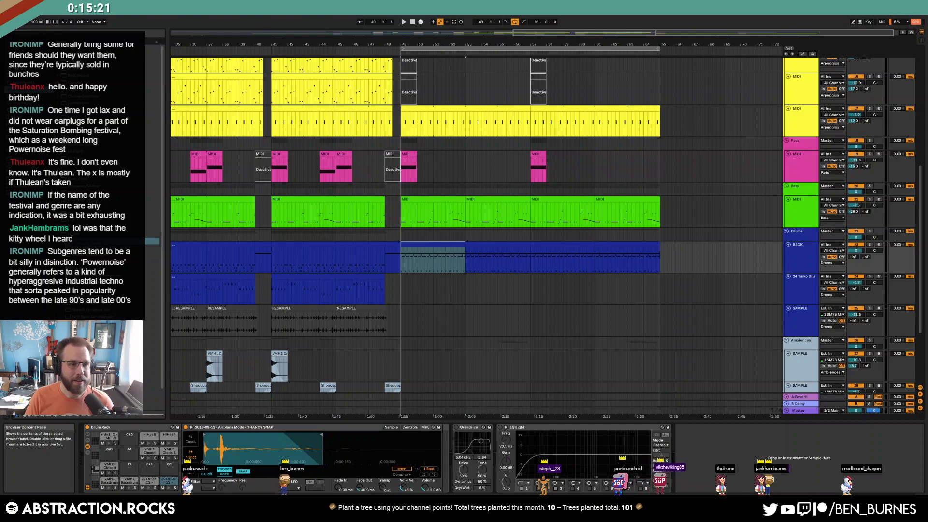
{"action": "left_click_drag", "start_coordinate": [96, 365], "coordinate": [441, 460]}
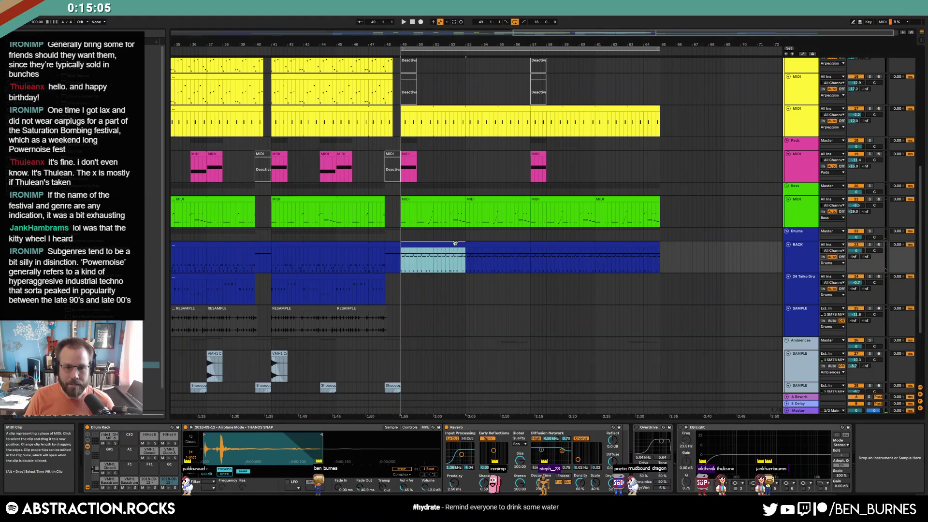
Add a D#1 snap note at 4.4 in the drum RACK clip at bar 49 and play it
{"action": "double_click", "coordinate": [457, 263]}
{"action": "double_click", "coordinate": [888, 381]}
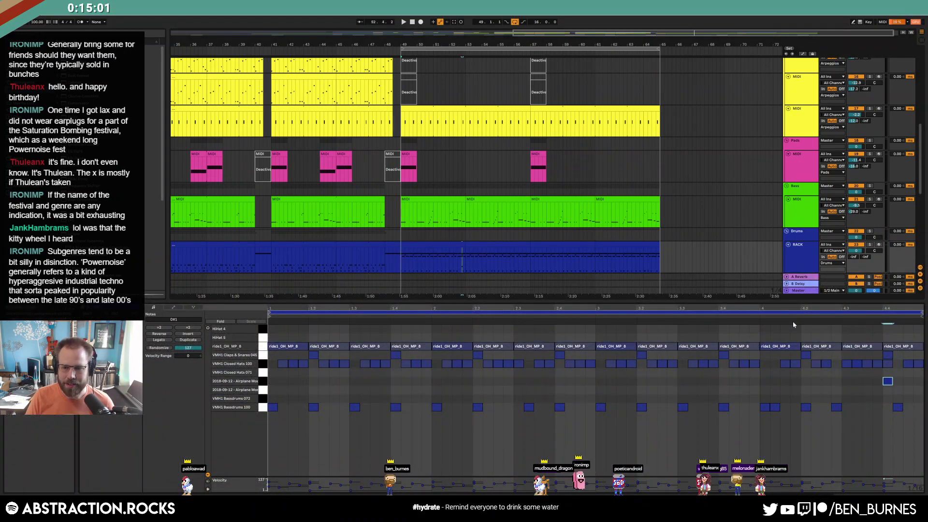
{"action": "key", "text": "space"}
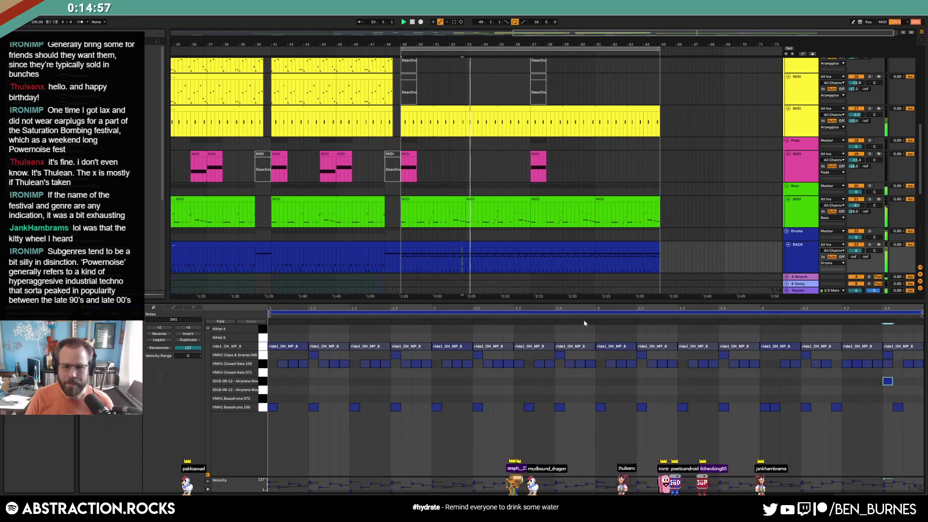
Try to copy the drum RACK clip from bar 49 to bar 53
{"action": "key", "text": "shift+Tab"}
{"action": "left_click", "coordinate": [403, 245]}
{"action": "left_click_drag", "start_coordinate": [404, 245], "coordinate": [461, 245]}
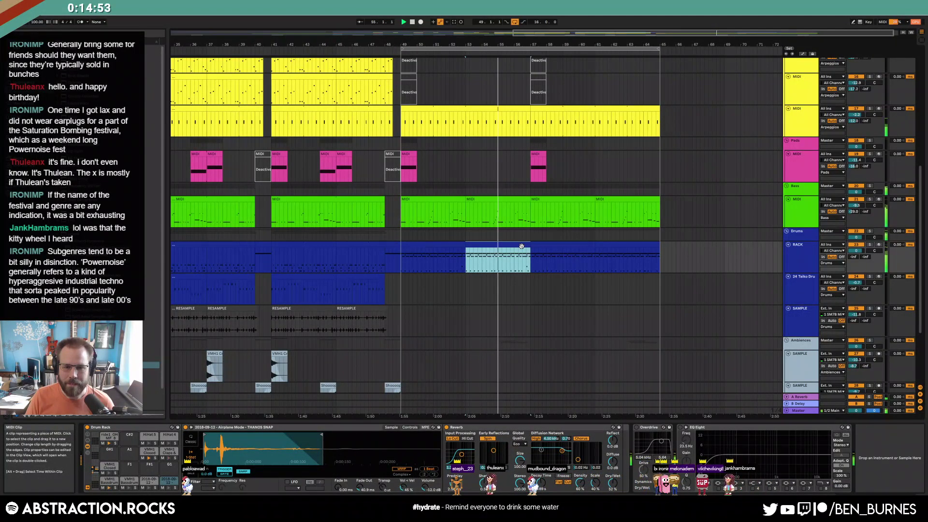
{"action": "key", "text": "ctrl+z"}
{"action": "key", "text": "space"}
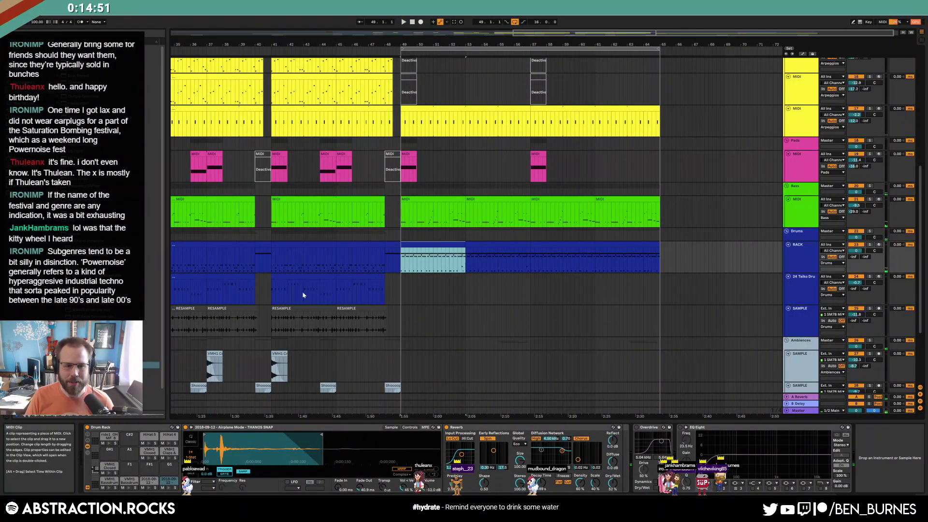
Extend the drum RACK clip at bar 49 through to bar 65, replacing the clips that follow
{"action": "key", "text": "shift+Tab"}
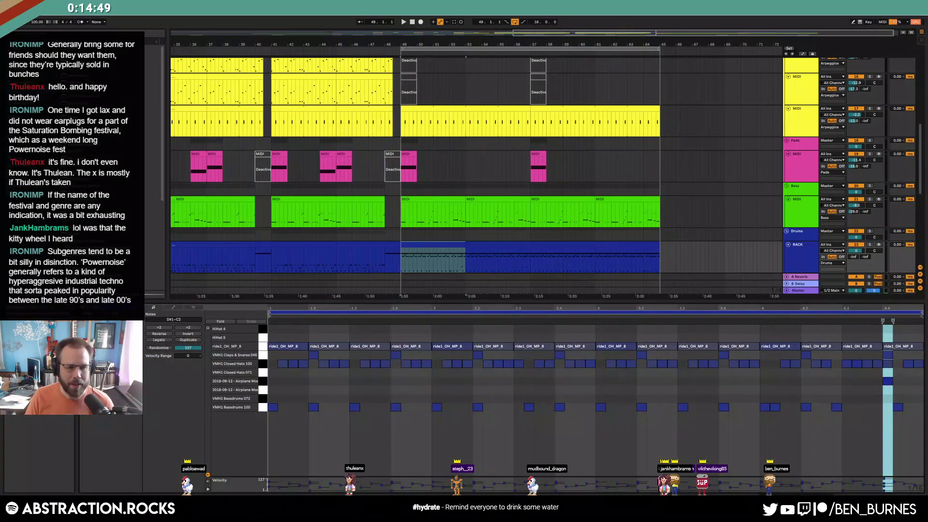
{"action": "left_click_drag", "start_coordinate": [464, 245], "coordinate": [664, 256]}
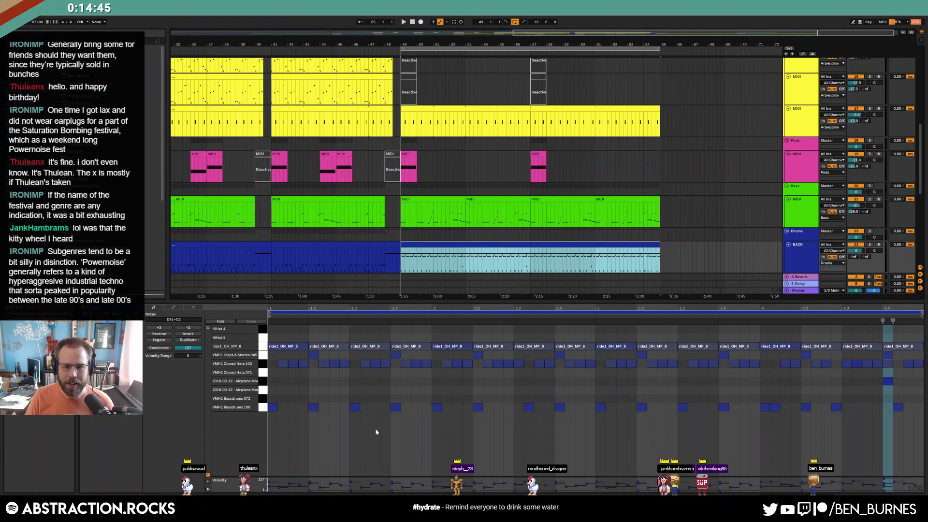
Audition the closed hats and add HiHat 4 notes on every beat from 1.1 to 4.4 in the drum RACK clip
{"action": "left_click", "coordinate": [264, 363]}
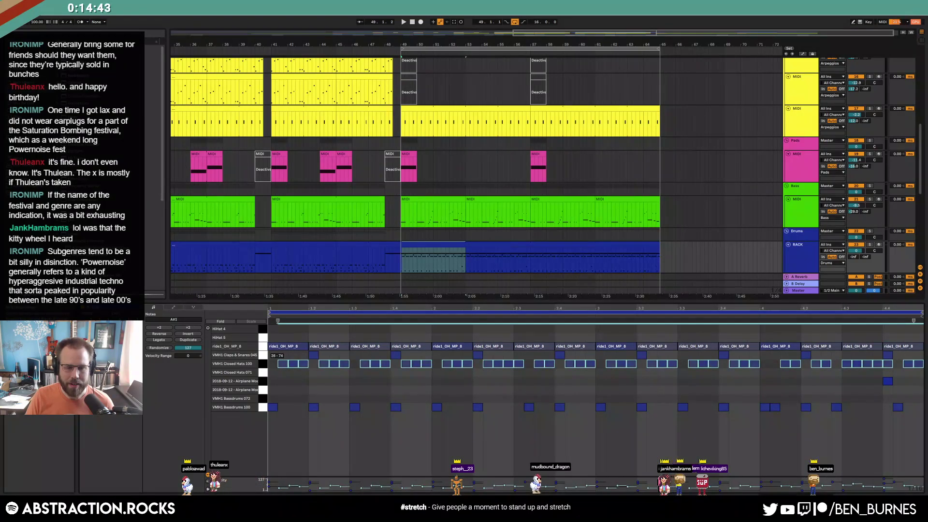
{"action": "left_click", "coordinate": [264, 374]}
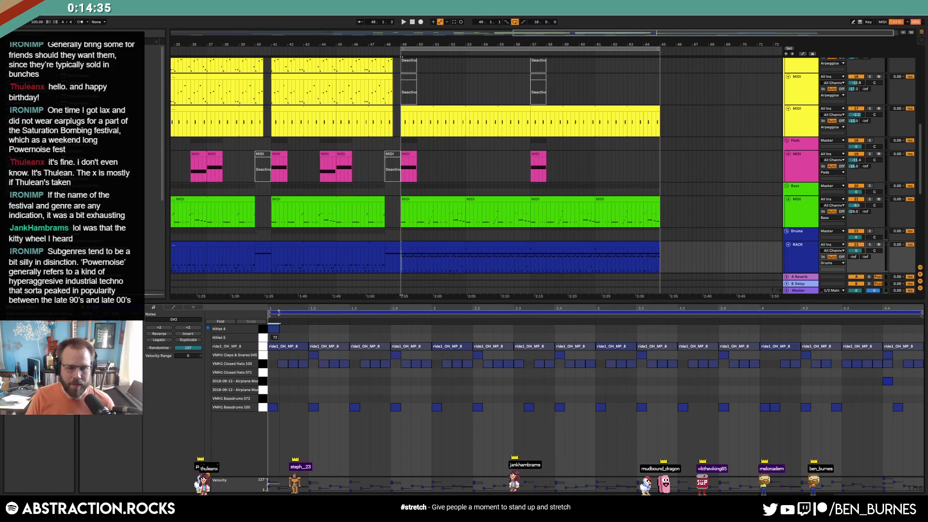
{"action": "left_click_drag", "start_coordinate": [288, 334], "coordinate": [308, 331]}
{"action": "left_click", "coordinate": [273, 330]}
{"action": "key", "text": "ctrl+d"}
{"action": "key", "text": "ctrl+d"}
{"action": "key", "text": "ctrl+d"}
{"action": "key", "text": "ctrl+d"}
{"action": "key", "text": "ctrl+d"}
{"action": "key", "text": "ctrl+d"}
{"action": "key", "text": "ctrl+d"}
{"action": "key", "text": "ctrl+d"}
{"action": "key", "text": "ctrl+d"}
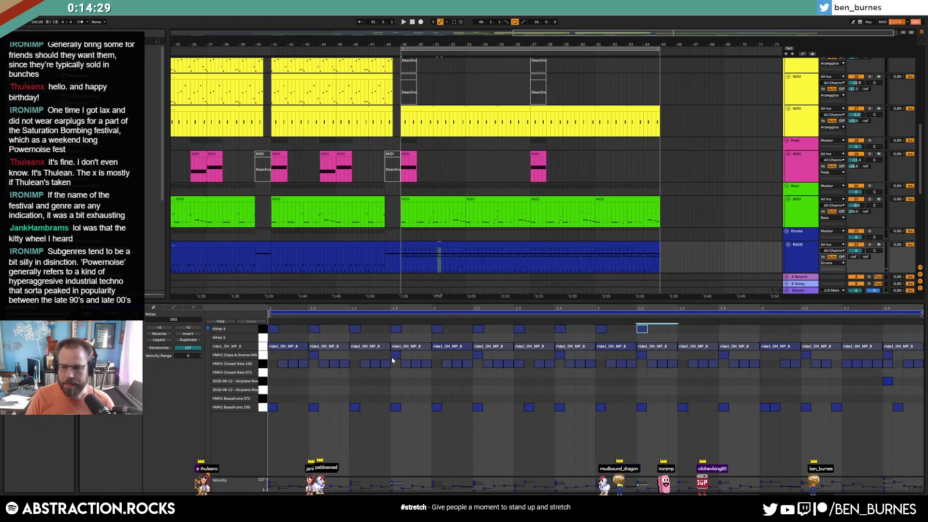
{"action": "key", "text": "ctrl+d"}
{"action": "key", "text": "ctrl+d"}
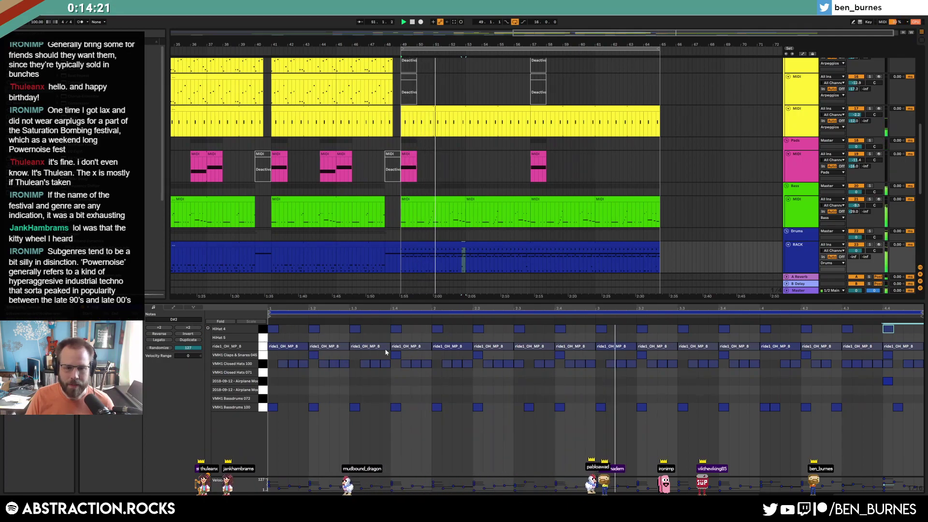
{"action": "left_click", "coordinate": [668, 275]}
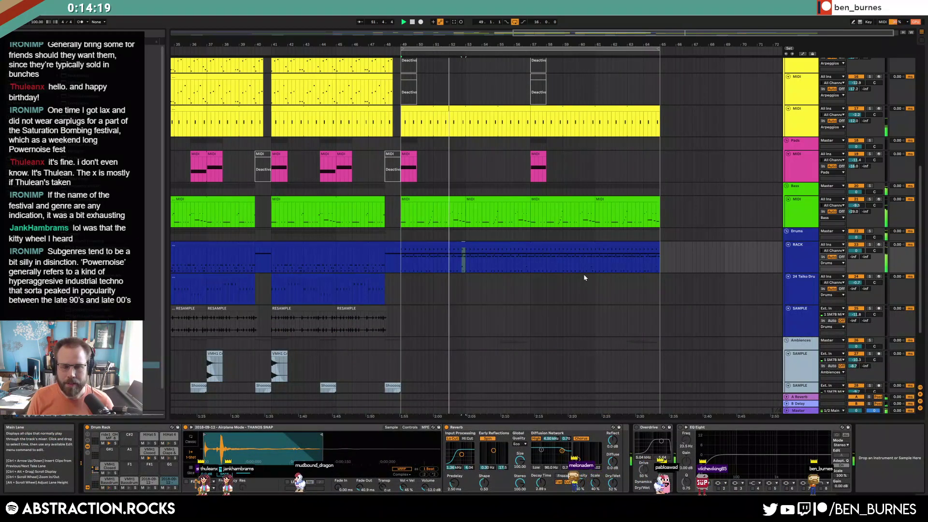
Arm the SM7B track, record a short vocal take from bar 53, and disarm the track
{"action": "scroll", "coordinate": [588, 282], "scroll_direction": "up", "scroll_amount": 7}
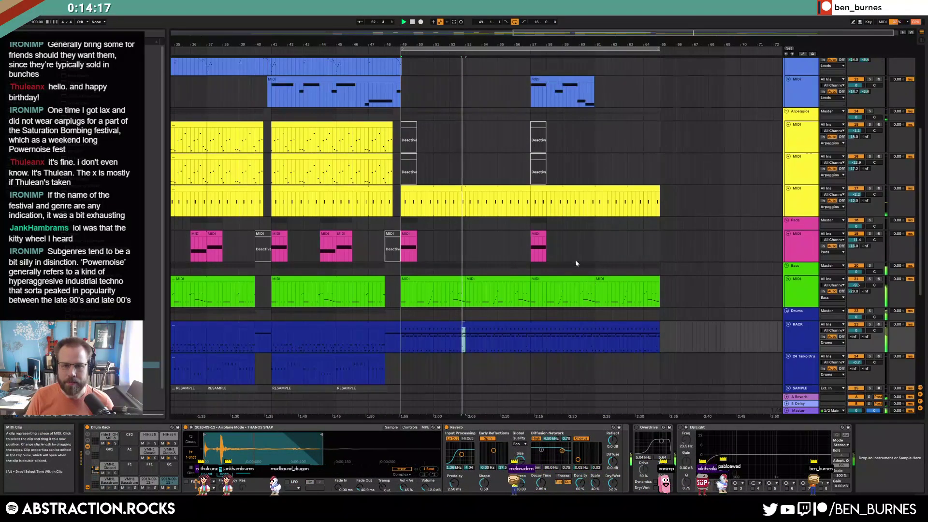
{"action": "scroll", "coordinate": [557, 256], "scroll_direction": "up", "scroll_amount": 1}
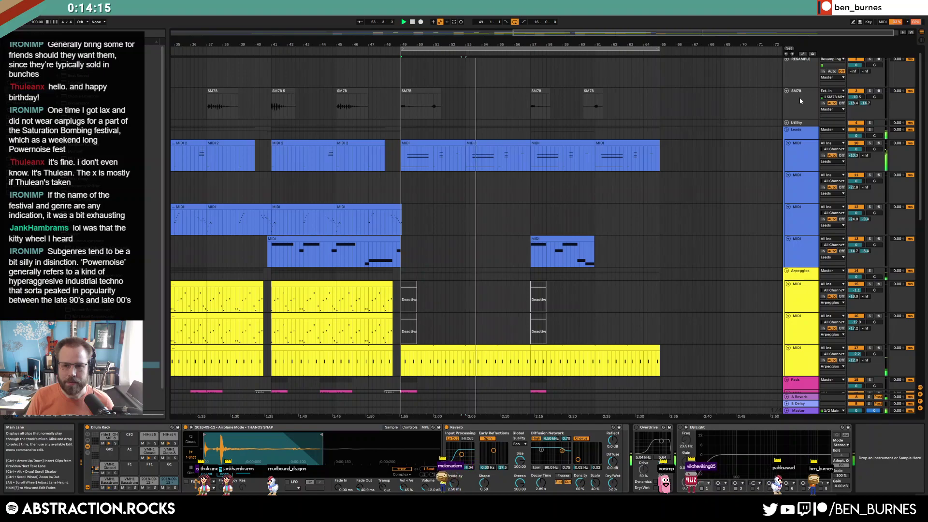
{"action": "left_click", "coordinate": [467, 101]}
{"action": "key", "text": "space"}
{"action": "left_click", "coordinate": [879, 90]}
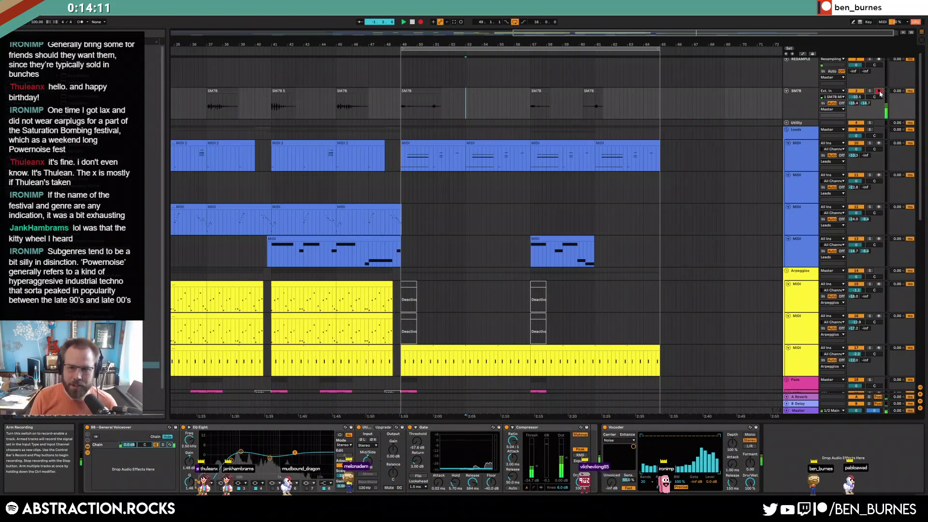
{"action": "key", "text": "space"}
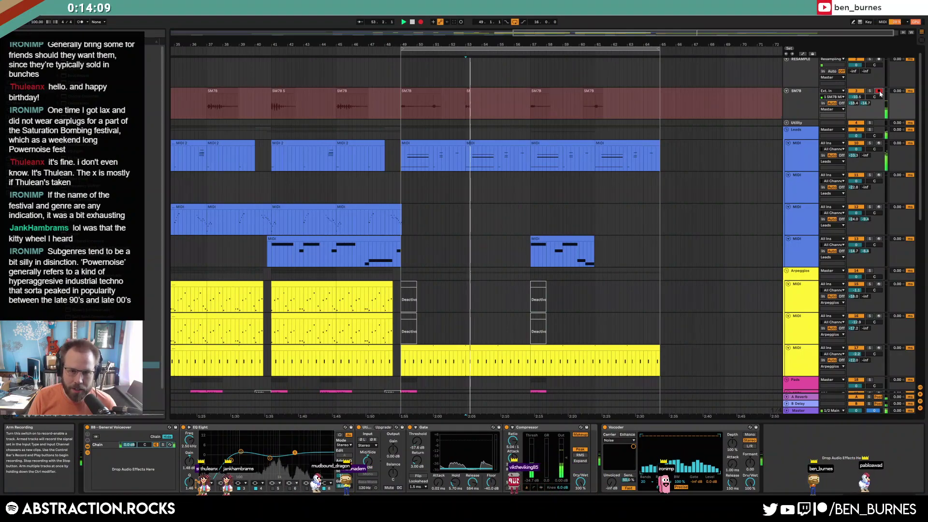
{"action": "left_click", "coordinate": [879, 91]}
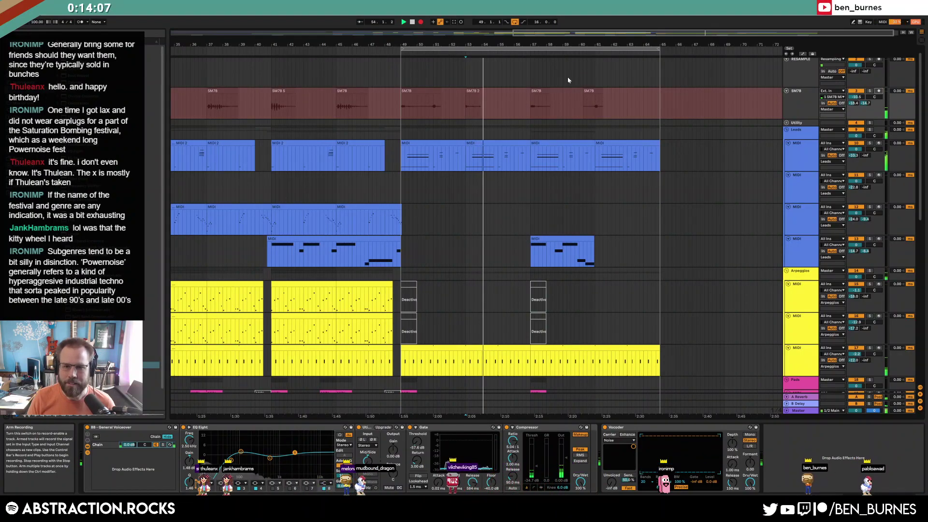
{"action": "left_click", "coordinate": [471, 104]}
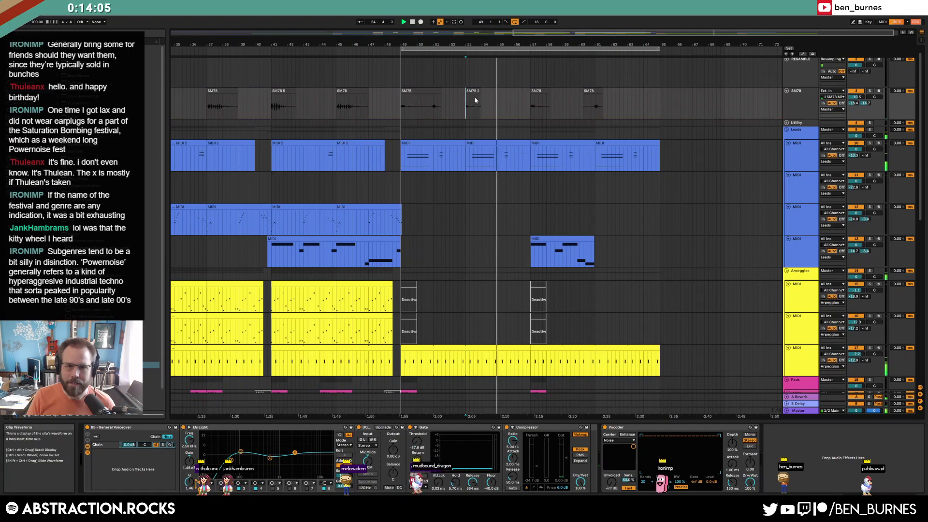
Replace the SM7B clip around bar 61 with a copy of the bar 53 take and cut the tail off the bar 57 clip
{"action": "left_click", "coordinate": [592, 104]}
{"action": "left_click_drag", "start_coordinate": [591, 104], "coordinate": [587, 104]}
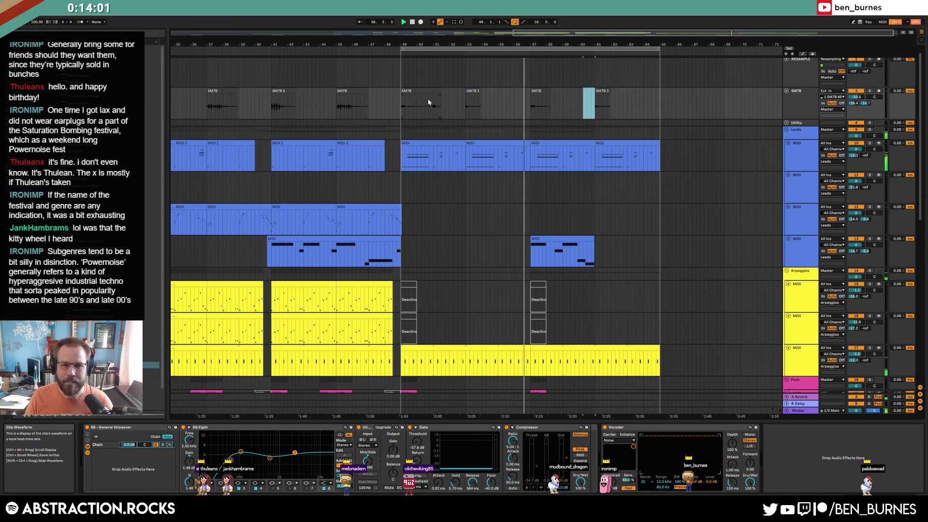
{"action": "left_click", "coordinate": [544, 104]}
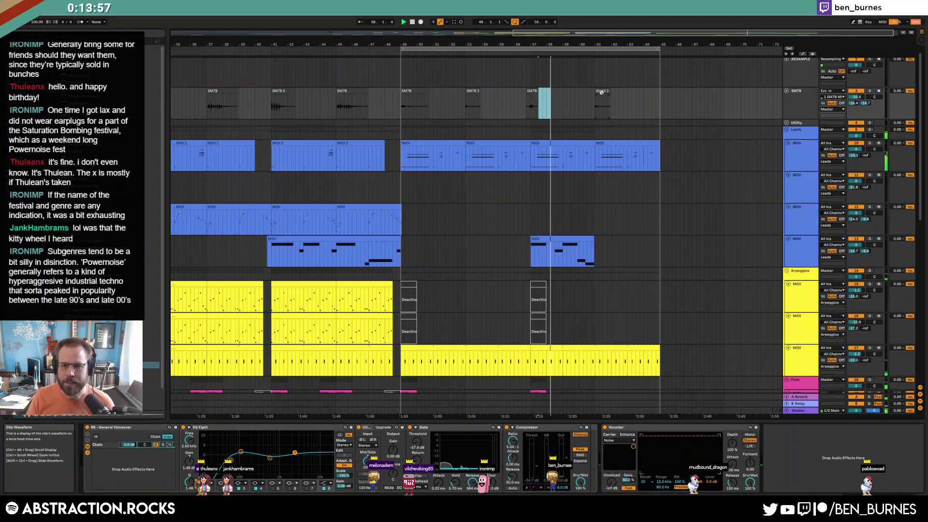
Nudge the SM7B take at bar 61 slightly earlier and select the matching take at bar 53
{"action": "left_click", "coordinate": [594, 91]}
{"action": "scroll", "coordinate": [594, 91], "scroll_direction": "up", "scroll_amount": 5}
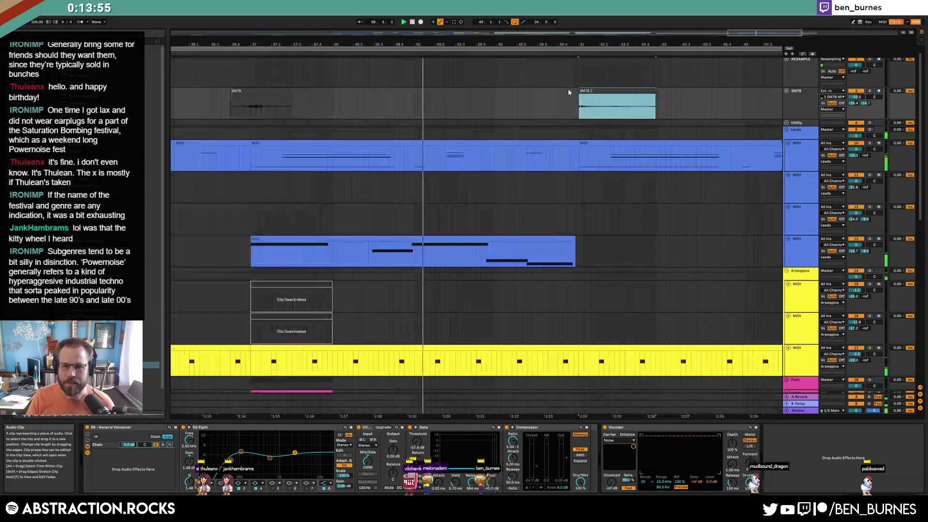
{"action": "scroll", "coordinate": [600, 94], "scroll_direction": "down", "scroll_amount": 5}
{"action": "scroll", "coordinate": [613, 102], "scroll_direction": "up", "scroll_amount": 5}
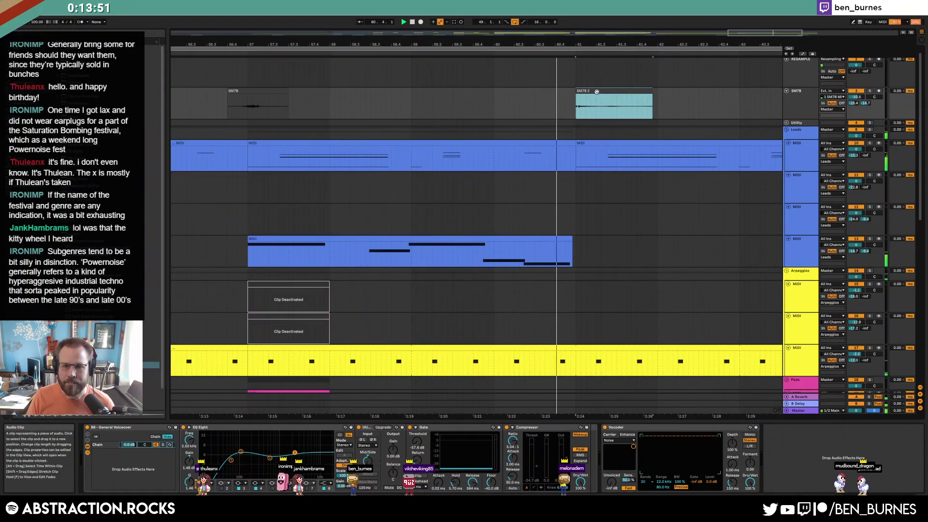
{"action": "left_click_drag", "start_coordinate": [599, 97], "coordinate": [596, 94]}
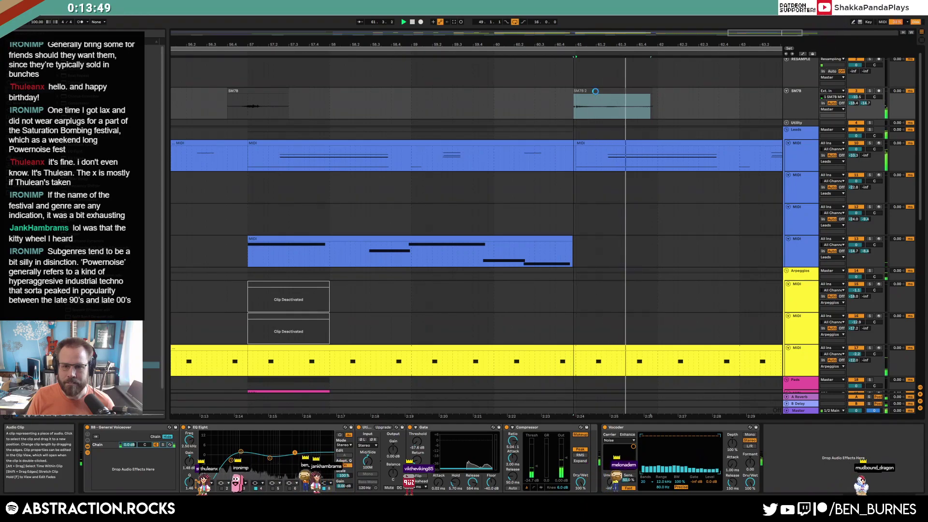
{"action": "left_click", "coordinate": [558, 101]}
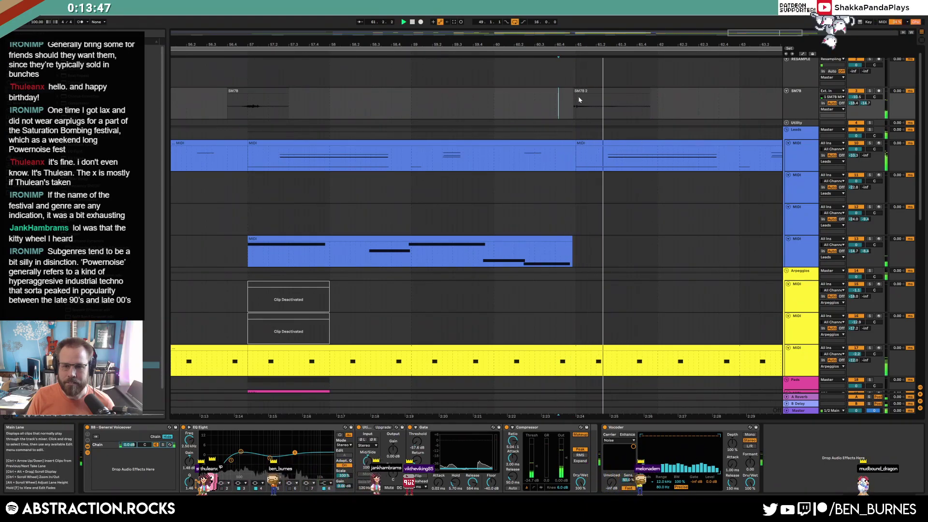
{"action": "key", "text": "minus"}
{"action": "scroll", "coordinate": [249, 99], "scroll_direction": "up", "scroll_amount": 5}
{"action": "left_click", "coordinate": [288, 93]}
{"action": "key", "text": "minus"}
{"action": "key", "text": "minus"}
{"action": "key", "text": "minus"}
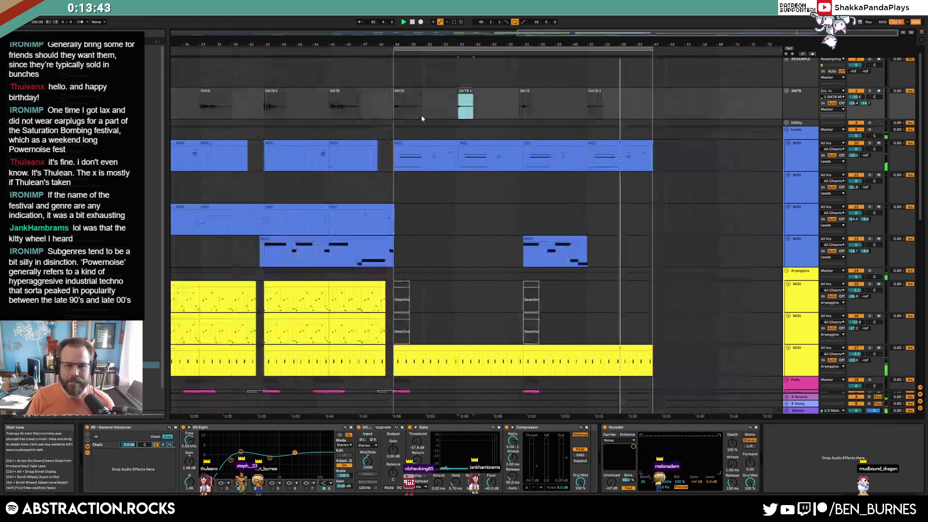
Arm the first MIDI track in the Leads group for recording
{"action": "scroll", "coordinate": [580, 169], "scroll_direction": "down", "scroll_amount": 3}
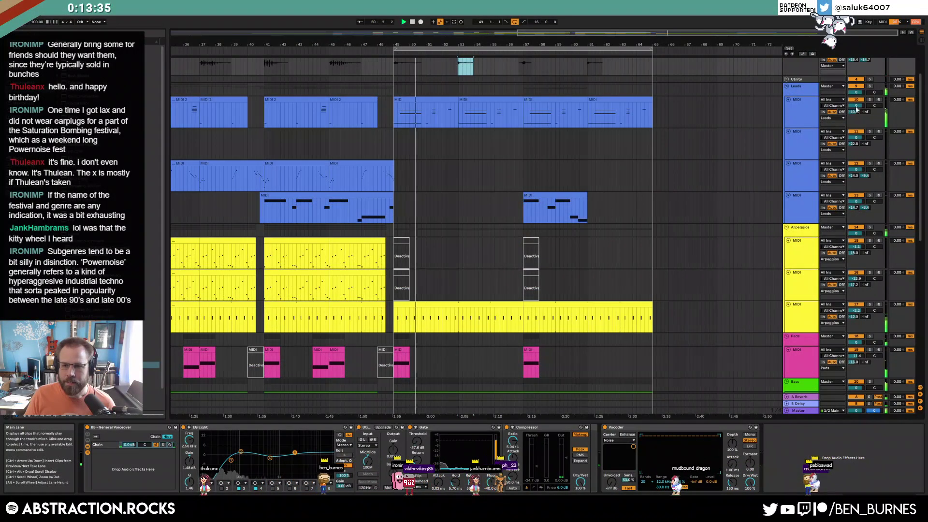
{"action": "left_click", "coordinate": [878, 100]}
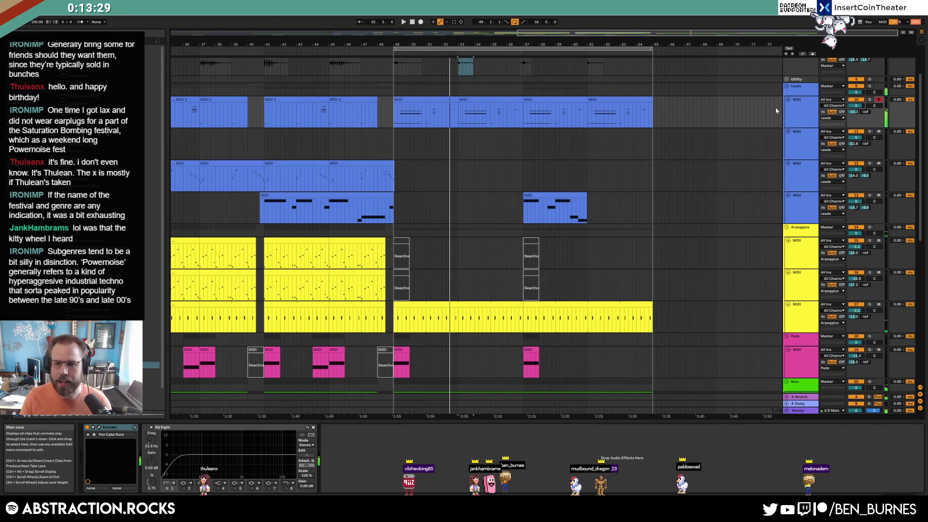
Add a new MIDI track below the last lead track in the Leads group and load Kontakt on it
{"action": "left_click", "coordinate": [810, 214]}
{"action": "key", "text": "ctrl+shift+t"}
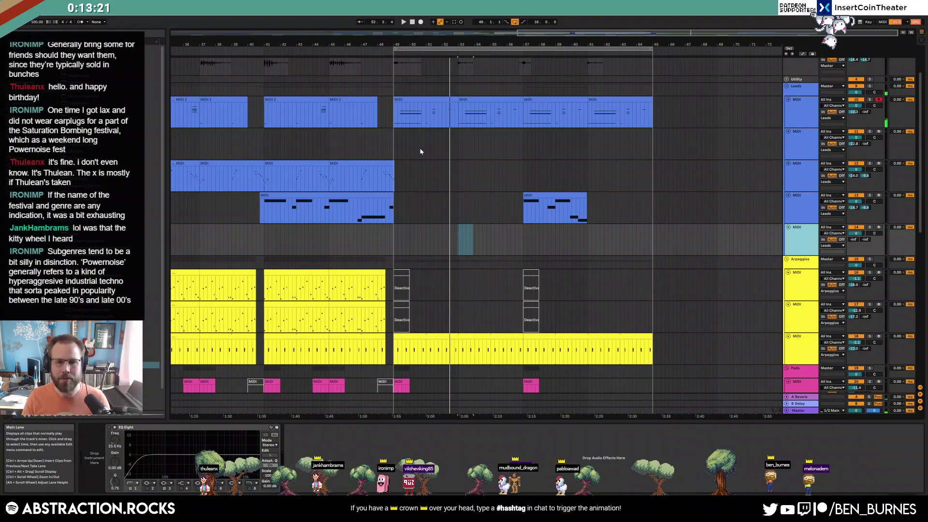
{"action": "left_click_drag", "start_coordinate": [395, 145], "coordinate": [658, 150]}
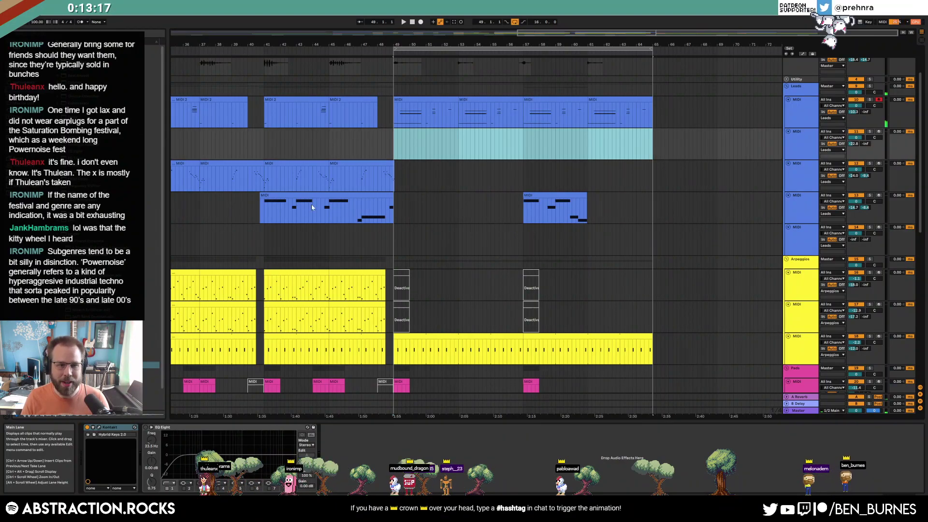
{"action": "left_click", "coordinate": [155, 179]}
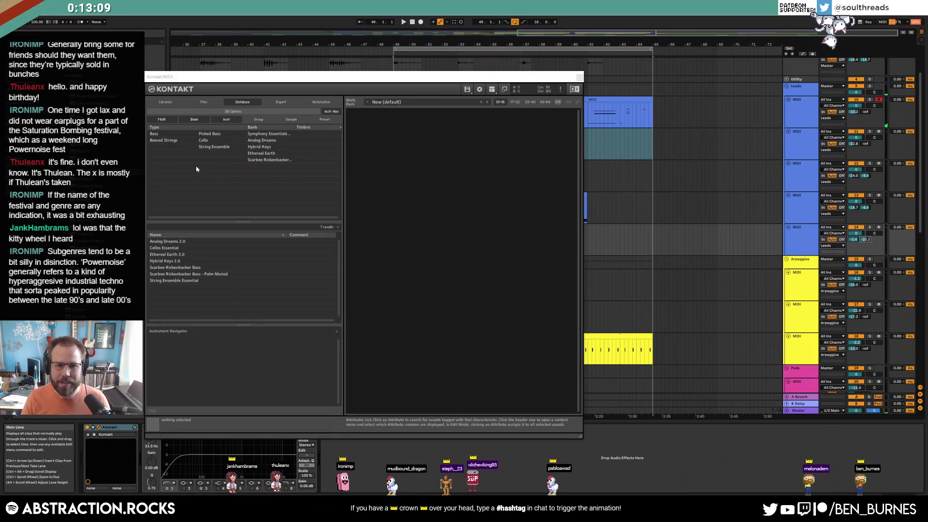
Load The Gentleman piano from the Kontakt libraries and hide the plug-in window
{"action": "left_click", "coordinate": [165, 102]}
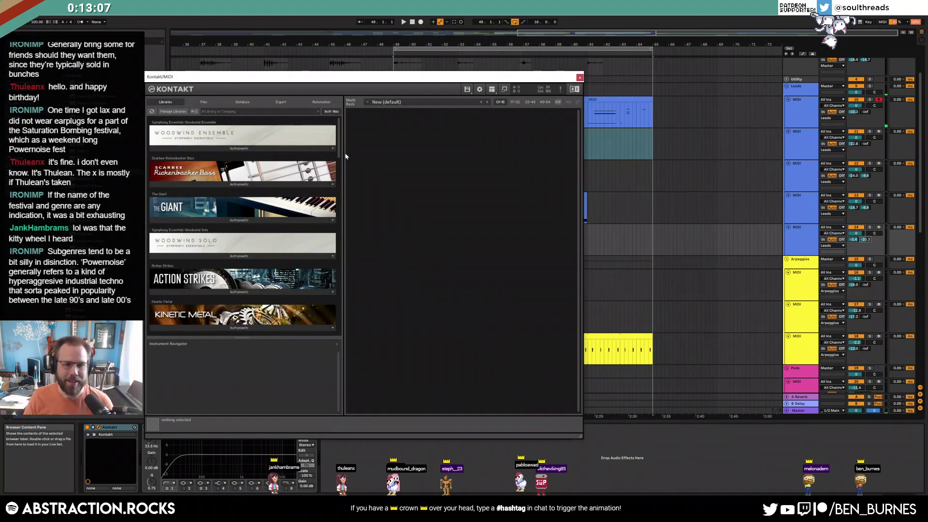
{"action": "left_click_drag", "start_coordinate": [338, 142], "coordinate": [365, 277]}
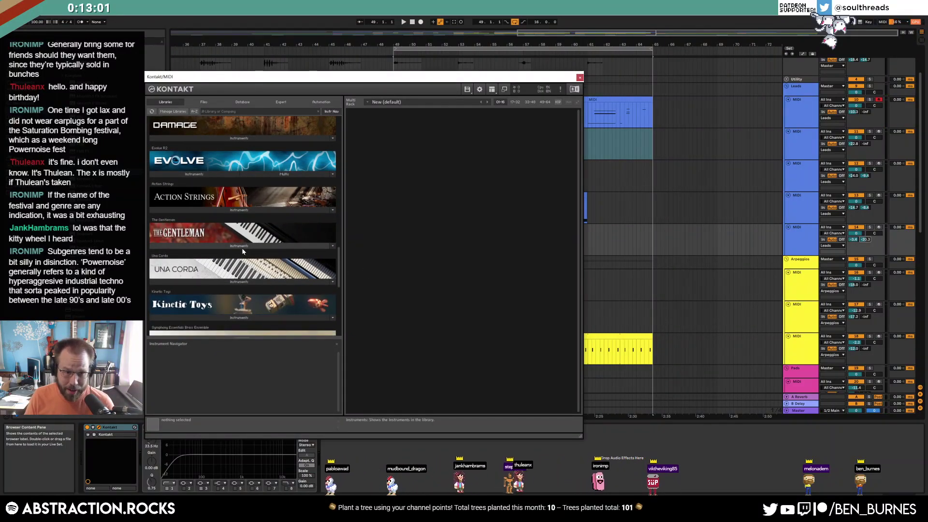
{"action": "left_click", "coordinate": [241, 247]}
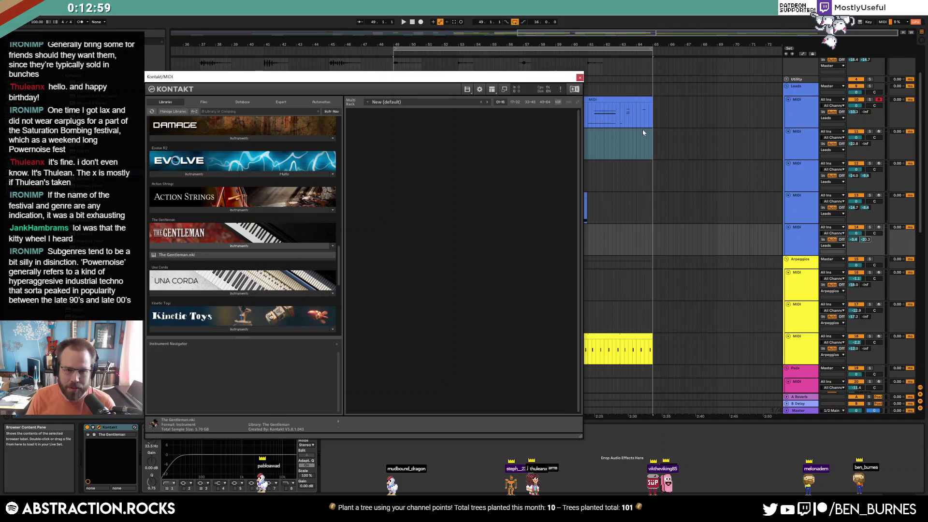
{"action": "left_click_drag", "start_coordinate": [557, 80], "coordinate": [505, 55]}
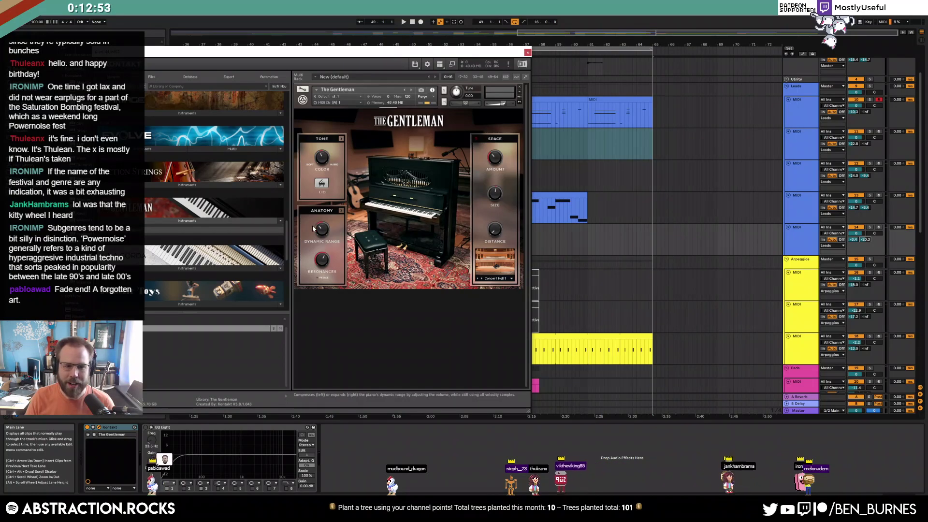
{"action": "key", "text": "ctrl+alt+p"}
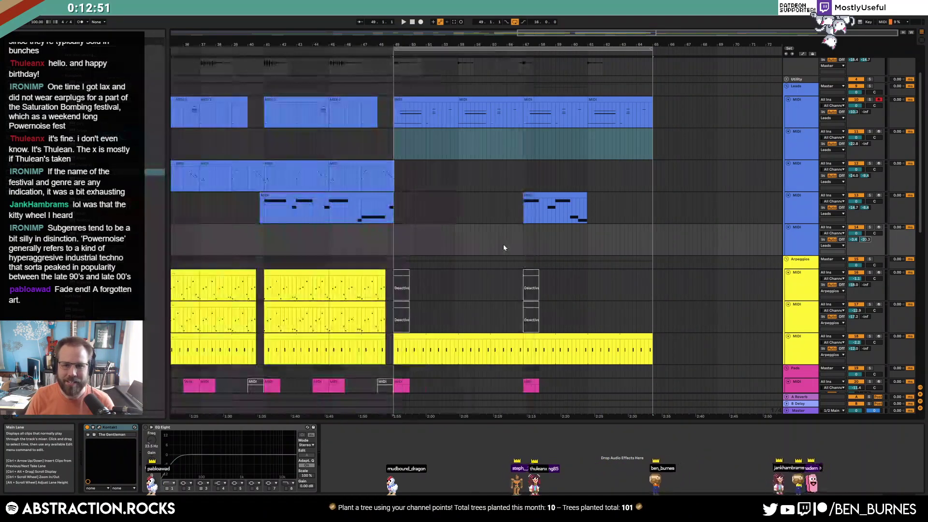
Arm the new piano track, record a part from about bar 56 to bar 65, and trim the recorded clip's end to bar 64
{"action": "left_click", "coordinate": [511, 242]}
{"action": "left_click", "coordinate": [878, 227]}
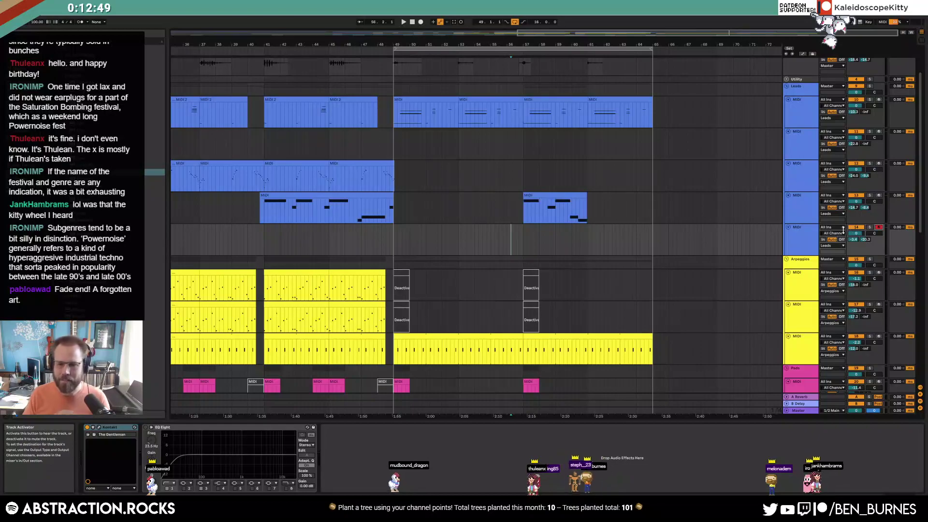
{"action": "key", "text": "space"}
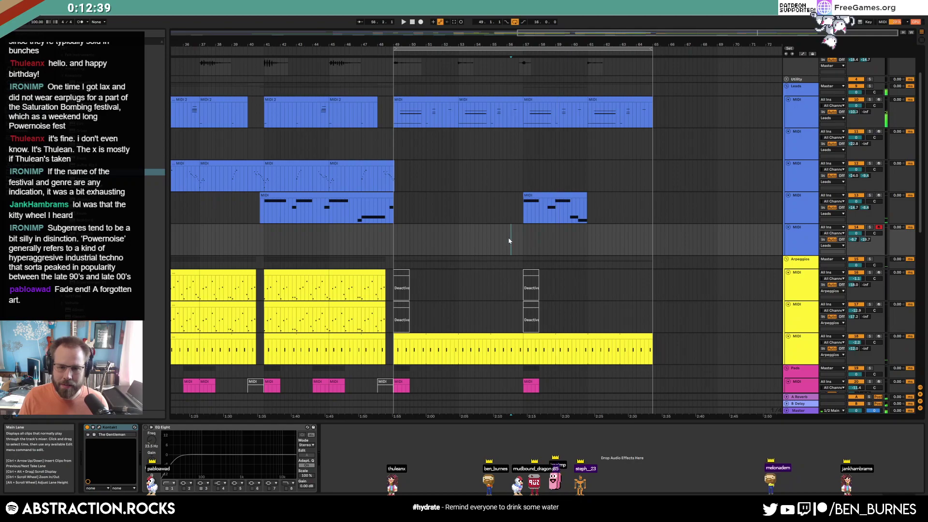
{"action": "key", "text": "F9"}
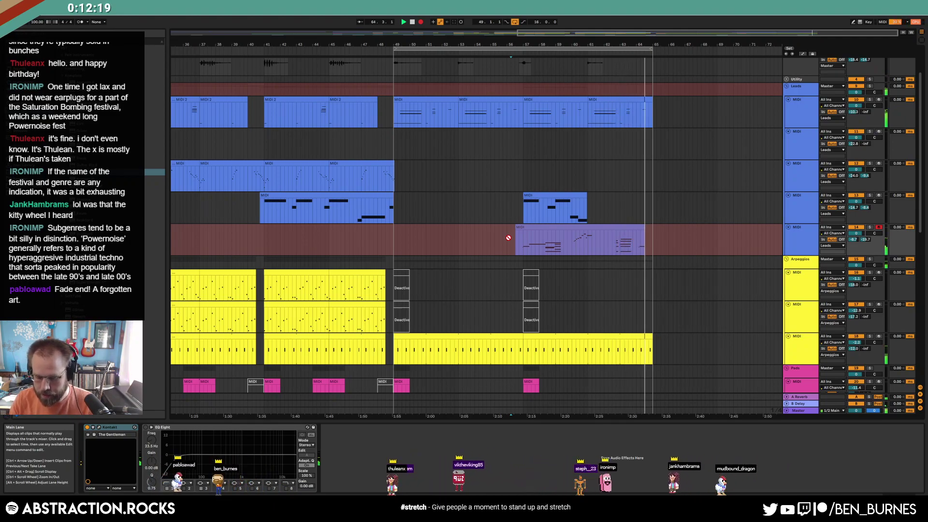
{"action": "key", "text": "space"}
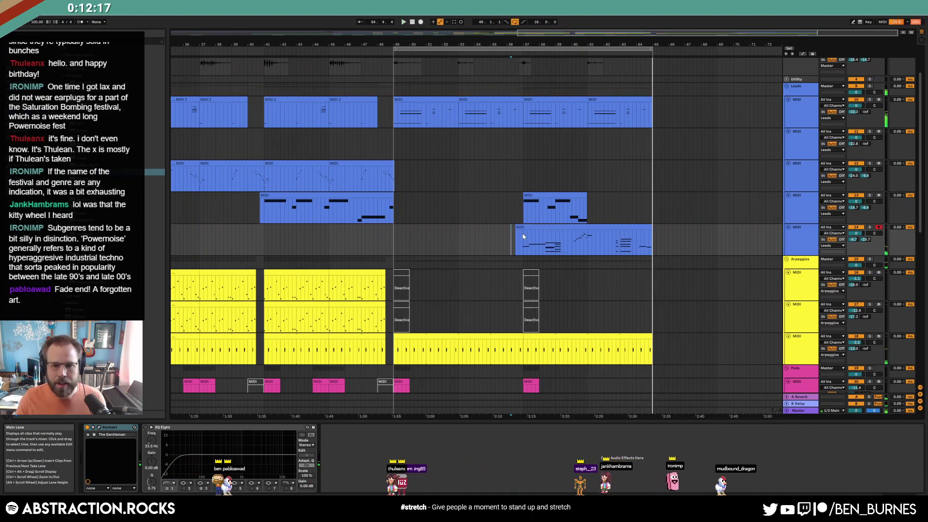
{"action": "left_click_drag", "start_coordinate": [648, 229], "coordinate": [636, 225]}
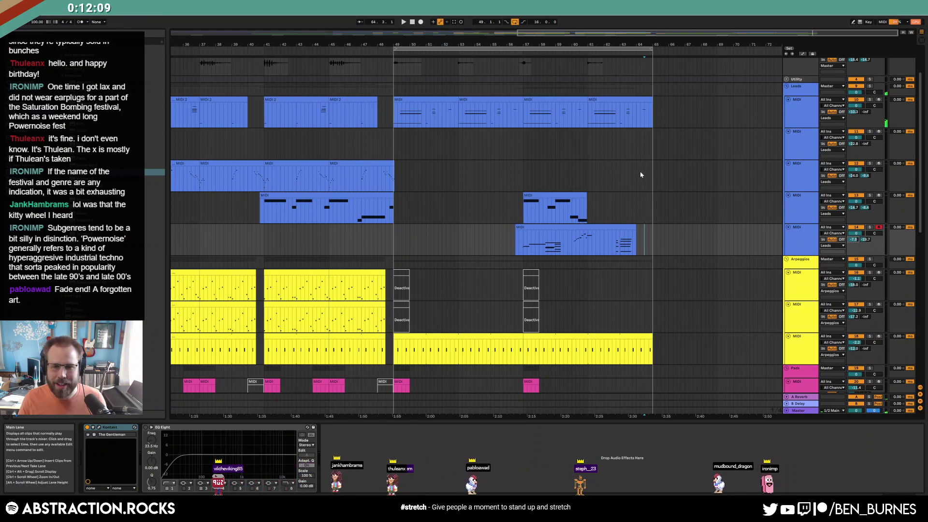
{"action": "left_click", "coordinate": [486, 115]}
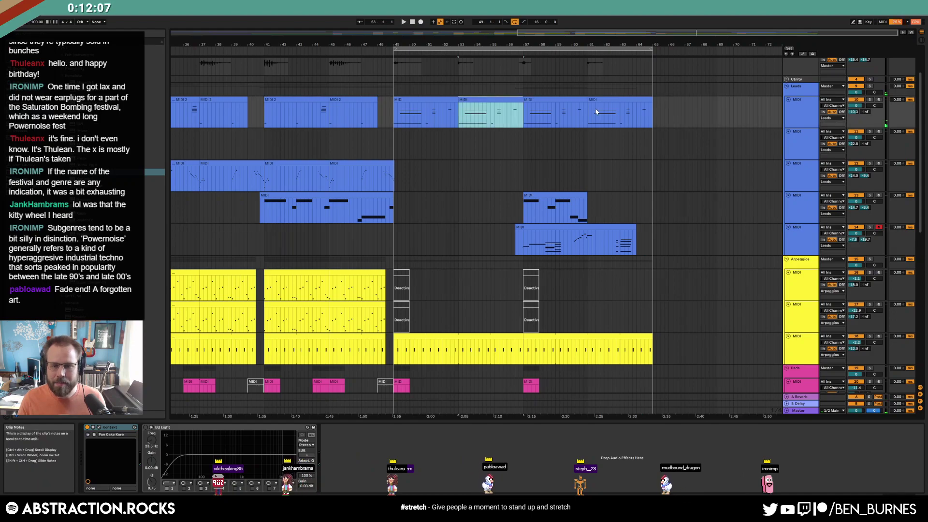
{"action": "left_click", "coordinate": [559, 193]}
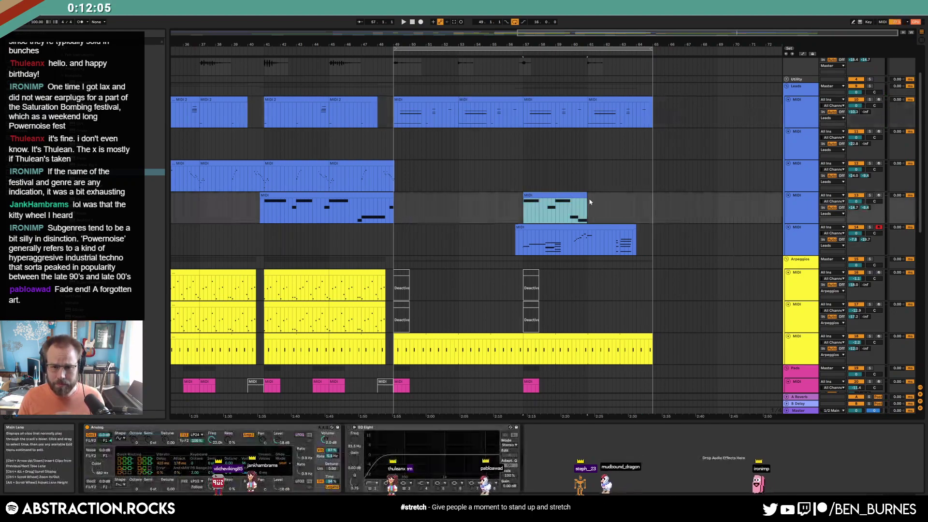
{"action": "scroll", "coordinate": [651, 213], "scroll_direction": "down", "scroll_amount": 3}
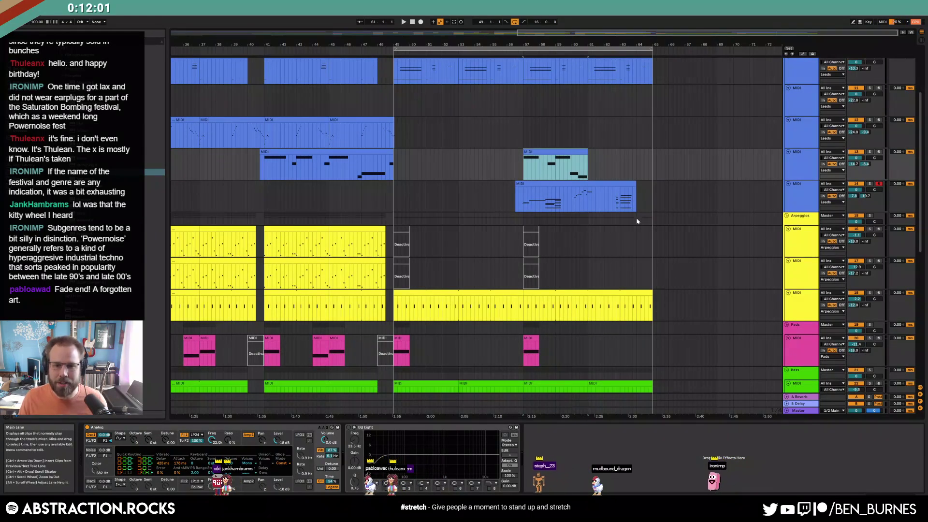
{"action": "left_click", "coordinate": [523, 198]}
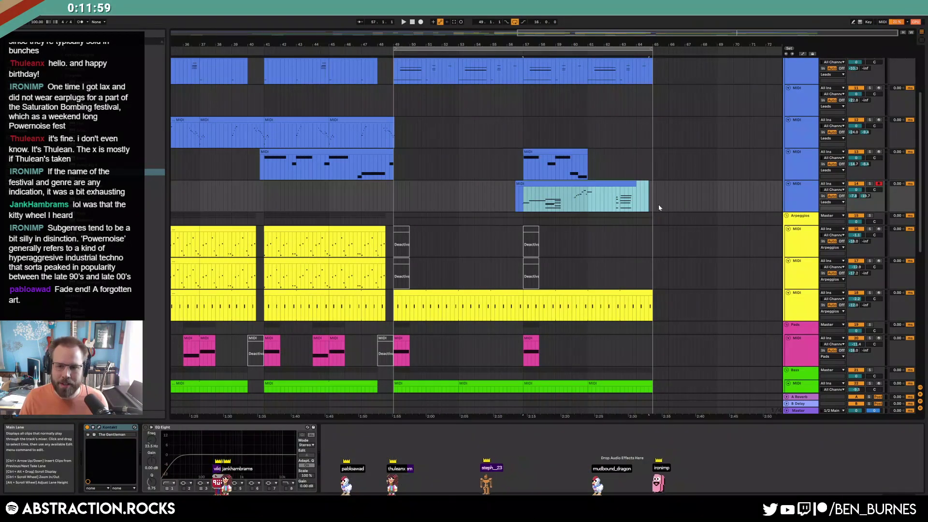
{"action": "left_click", "coordinate": [659, 204]}
Extend the last clip on the drum RACK track from its end at bar 65 out to bar 81
{"action": "scroll", "coordinate": [679, 215], "scroll_direction": "down", "scroll_amount": 3}
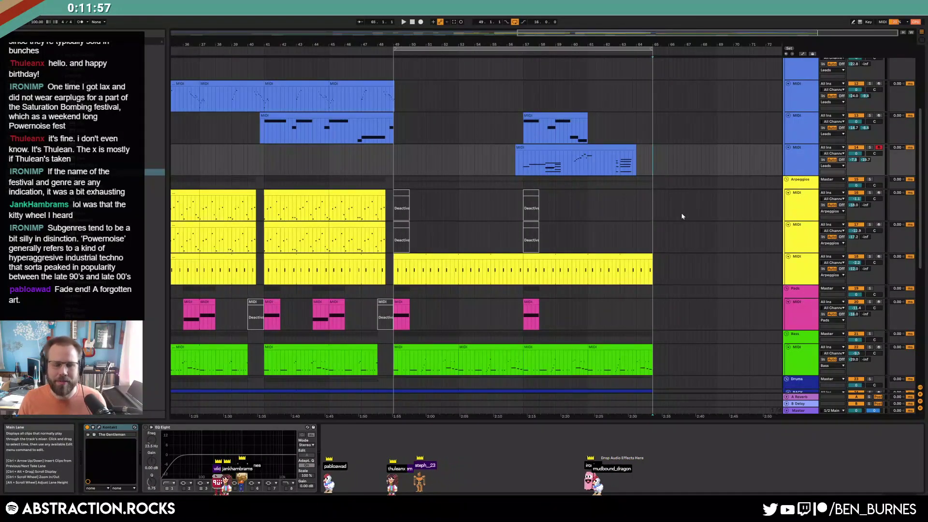
{"action": "scroll", "coordinate": [681, 211], "scroll_direction": "down", "scroll_amount": 3}
{"action": "key", "text": "w"}
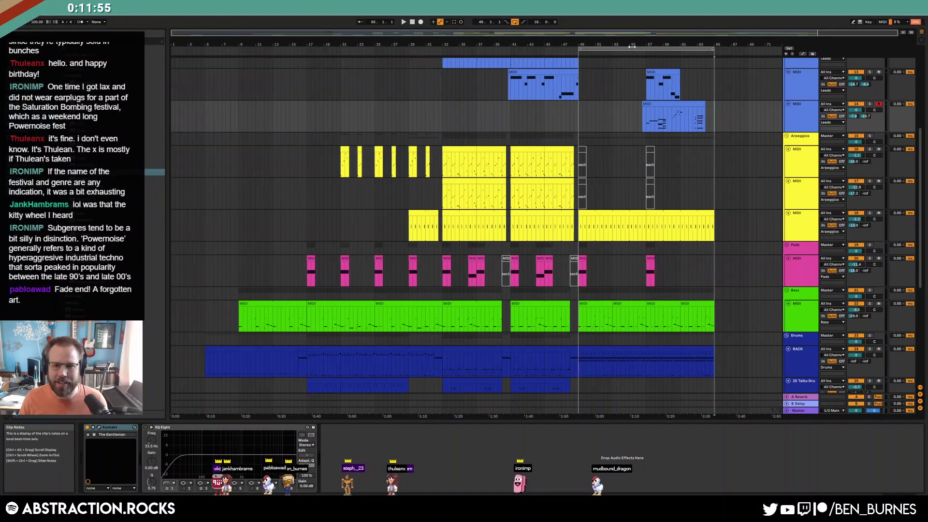
{"action": "left_click_drag", "start_coordinate": [714, 349], "coordinate": [767, 349]}
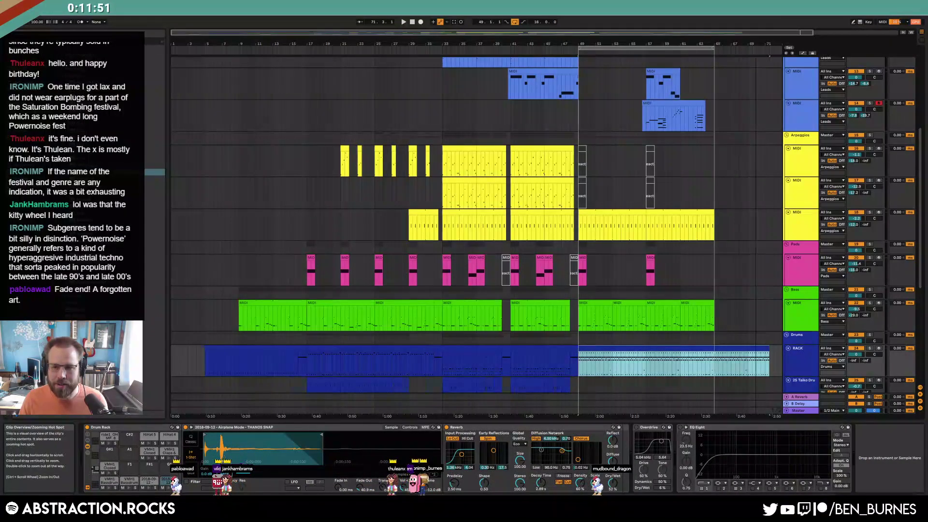
{"action": "scroll", "coordinate": [617, 325], "scroll_direction": "right", "scroll_amount": 5}
{"action": "left_click_drag", "start_coordinate": [717, 345], "coordinate": [736, 348]}
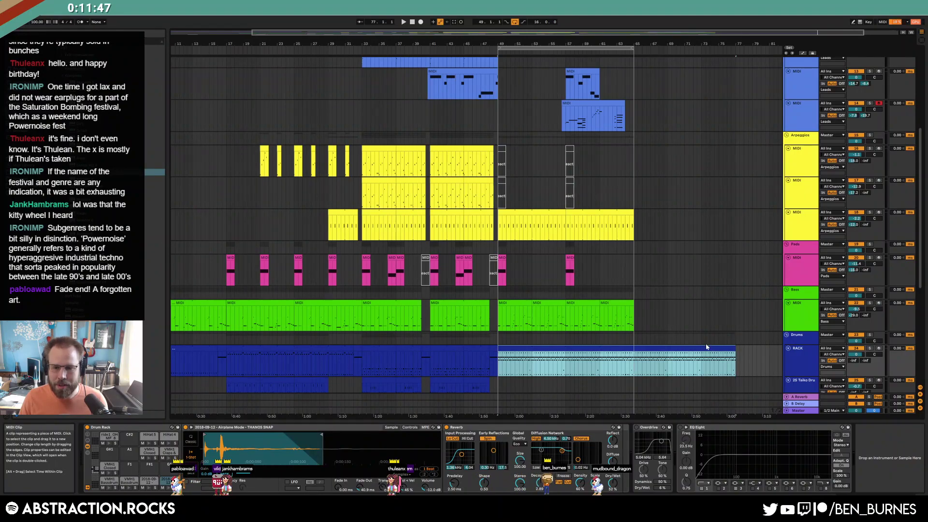
{"action": "left_click", "coordinate": [595, 309]}
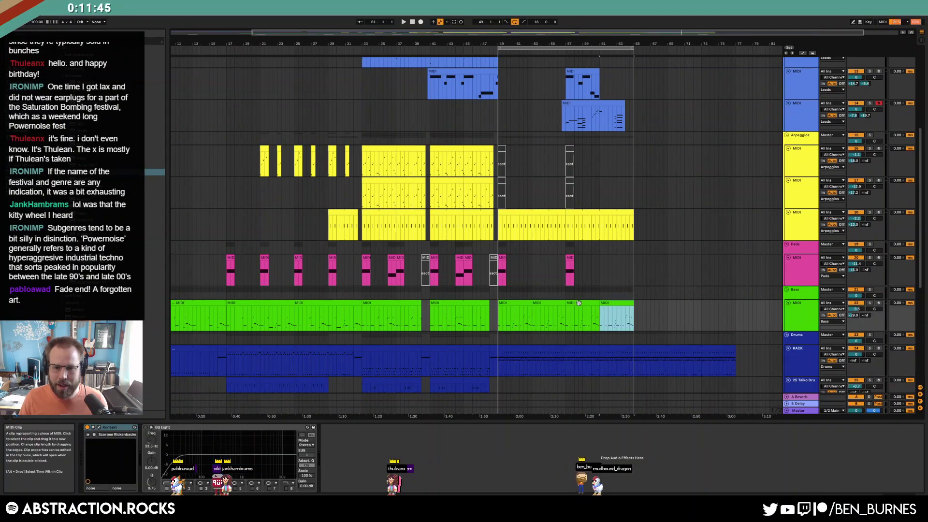
{"action": "left_click", "coordinate": [732, 347]}
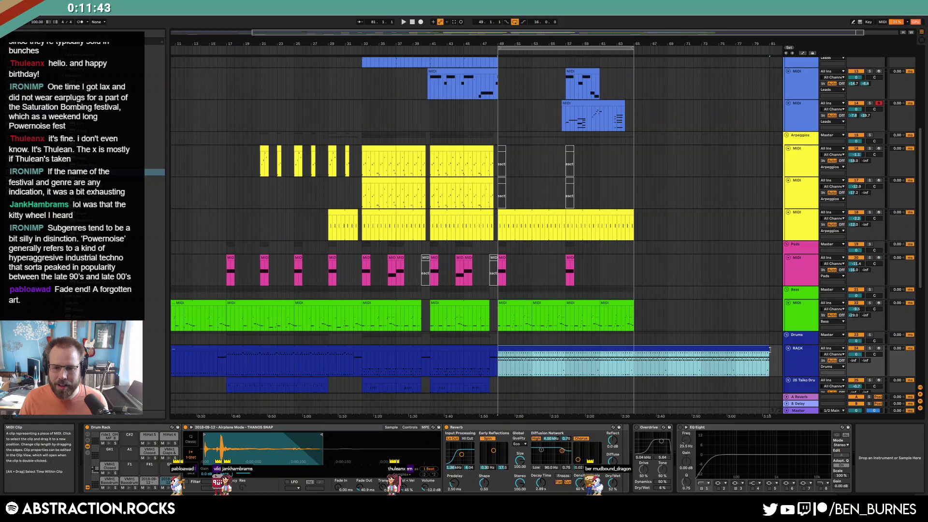
Duplicate bars 49 to 65 of the bass track and the pads track into bars 65 to 81
{"action": "left_click_drag", "start_coordinate": [628, 311], "coordinate": [499, 312]}
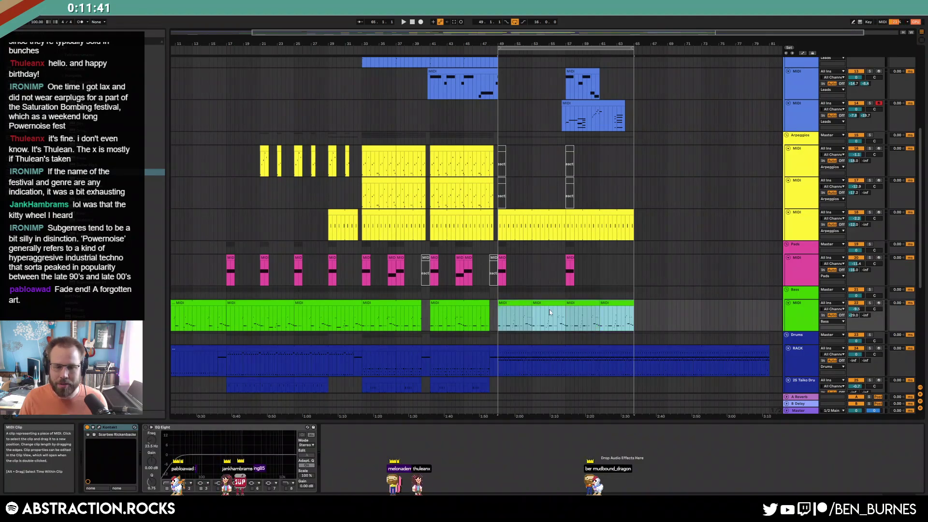
{"action": "key", "text": "ctrl+d"}
{"action": "left_click_drag", "start_coordinate": [631, 271], "coordinate": [499, 269]}
{"action": "key", "text": "ctrl+d"}
Copy the pair of RESAMPLE drum clips starting at bar 41 to bars 65 and 73 of the same track
{"action": "scroll", "coordinate": [682, 292], "scroll_direction": "down", "scroll_amount": 1}
{"action": "scroll", "coordinate": [674, 314], "scroll_direction": "down", "scroll_amount": 10}
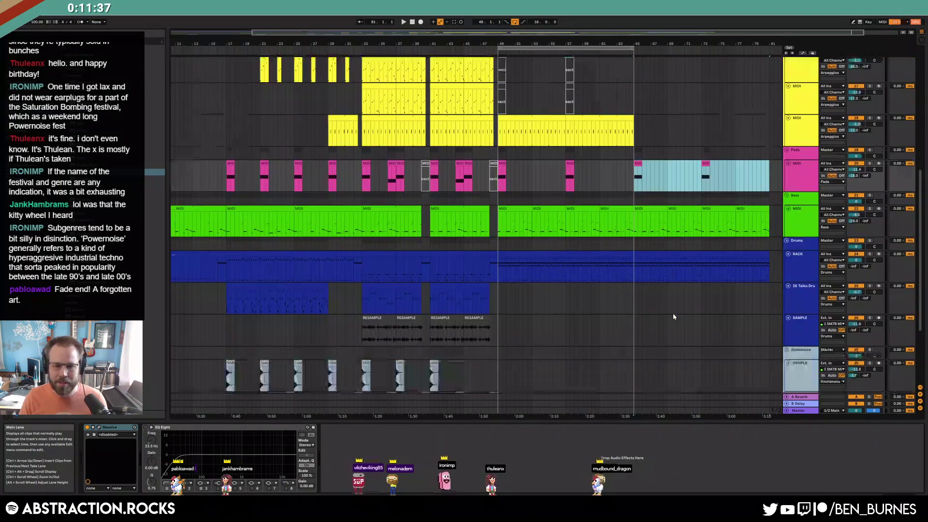
{"action": "left_click", "coordinate": [459, 278]}
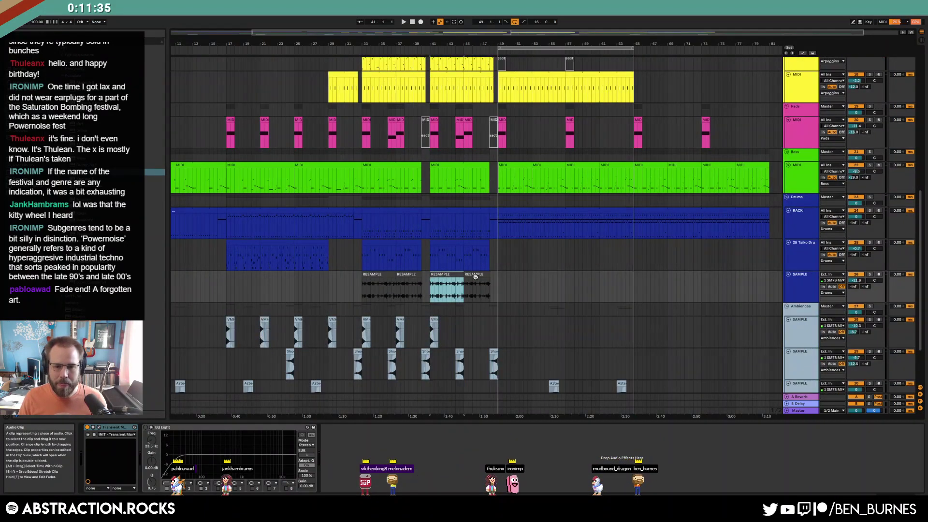
{"action": "left_click", "coordinate": [629, 286]}
{"action": "key", "text": "ctrl+v"}
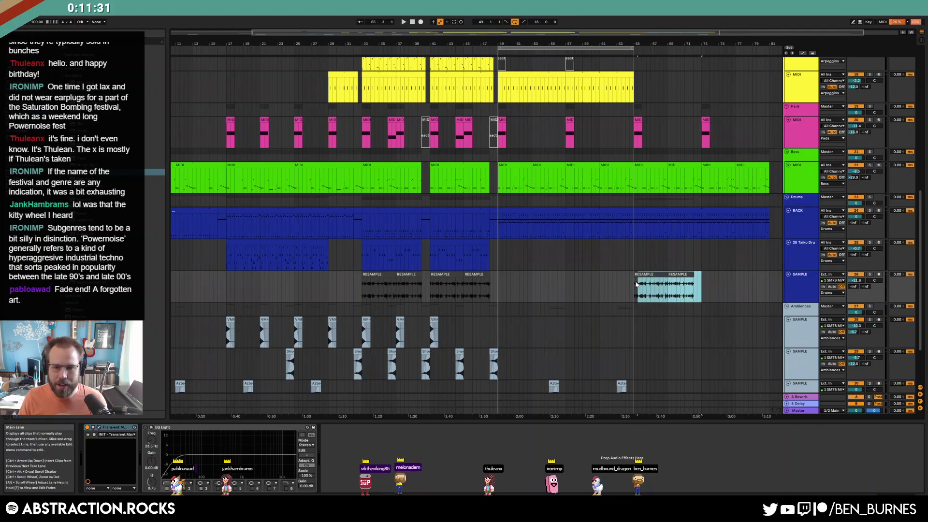
{"action": "key", "text": "ctrl+v"}
Duplicate bars 49 to 65 of the two lowest ambience sample tracks into bars 65 to 81
{"action": "scroll", "coordinate": [629, 343], "scroll_direction": "down", "scroll_amount": 3}
{"action": "mouse_move", "coordinate": [634, 356]}
{"action": "left_mouse_down"}
{"action": "mouse_move", "coordinate": [508, 387]}
{"action": "mouse_move", "coordinate": [511, 373]}
{"action": "left_mouse_up"}
{"action": "key", "text": "ctrl+d"}
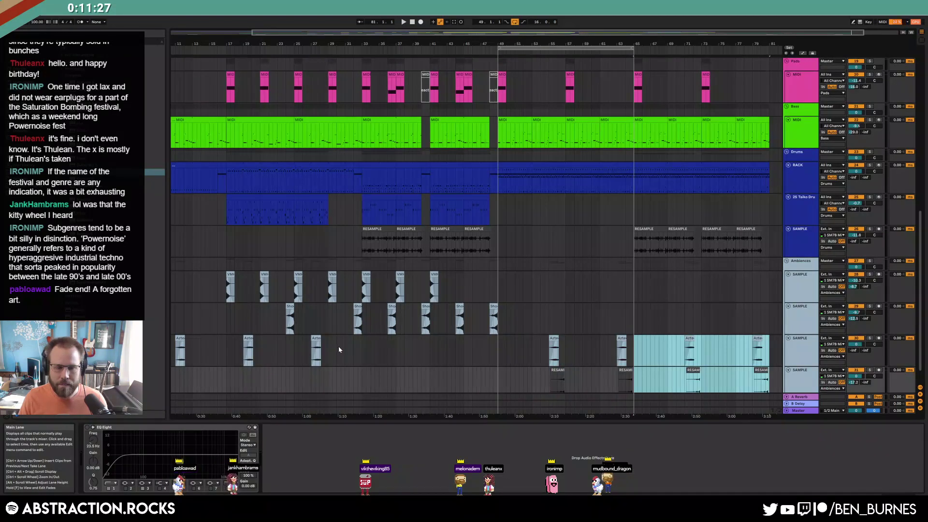
Show the automation lanes and unfold the Master track to expose its Track Volume envelope
{"action": "scroll", "coordinate": [637, 240], "scroll_direction": "up", "scroll_amount": 5}
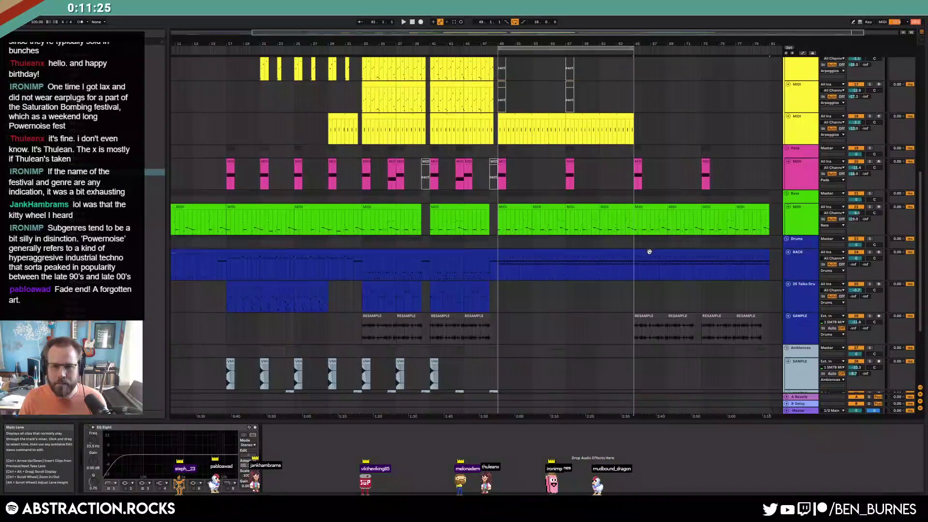
{"action": "left_click", "coordinate": [638, 310]}
{"action": "left_click_drag", "start_coordinate": [639, 311], "coordinate": [767, 312]}
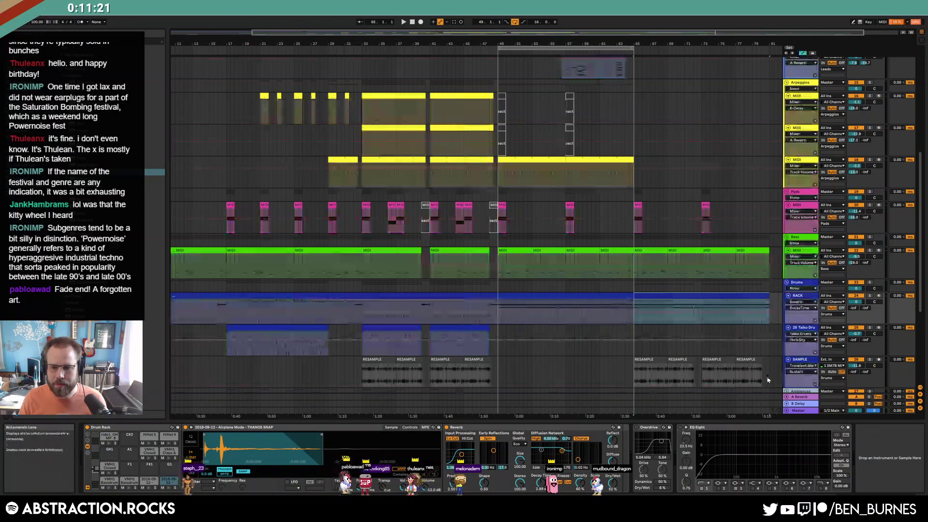
{"action": "left_click", "coordinate": [787, 410]}
{"action": "key", "text": "a"}
{"action": "left_click", "coordinate": [786, 412]}
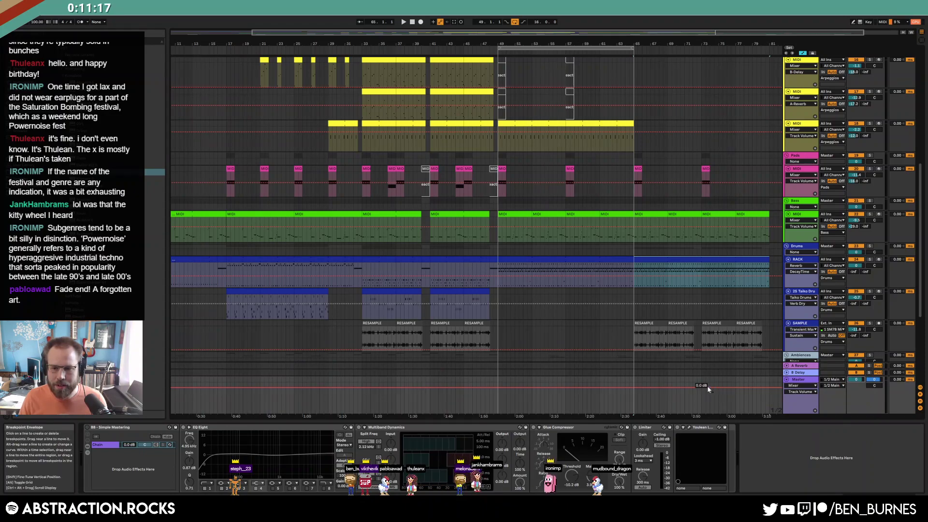
Shape a curved fade-out to -inf dB on the Master volume from about bar 76 to bar 81, and hide the automation lanes
{"action": "left_click_drag", "start_coordinate": [702, 389], "coordinate": [772, 393]}
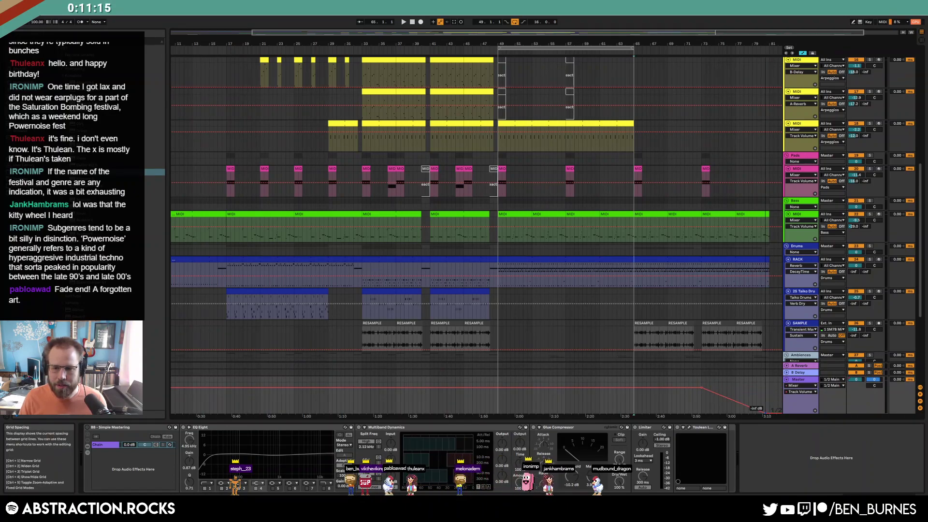
{"action": "left_click_drag", "start_coordinate": [700, 387], "coordinate": [735, 387]}
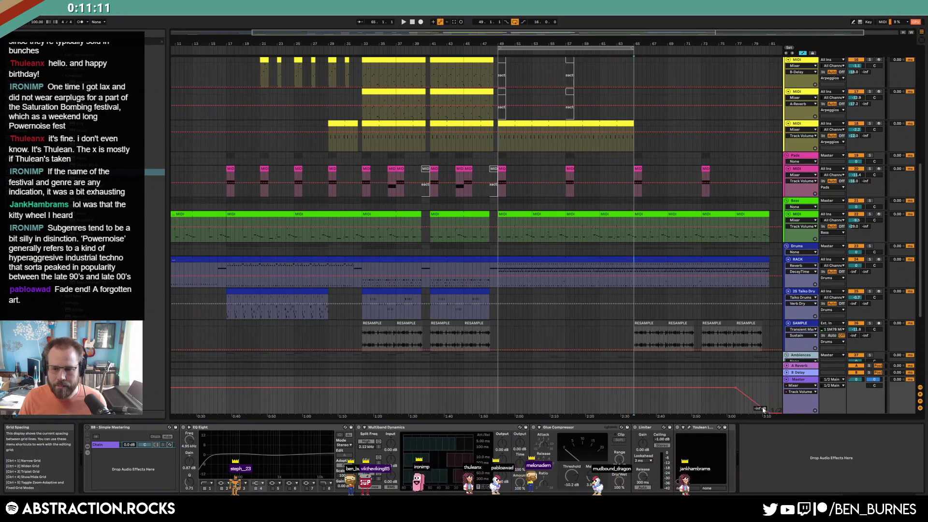
{"action": "left_click_drag", "start_coordinate": [730, 386], "coordinate": [727, 387]}
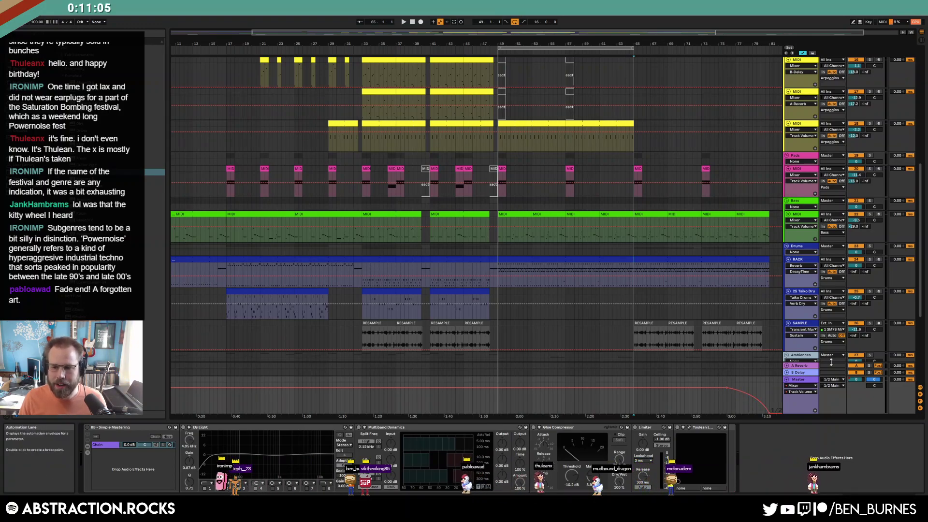
{"action": "key", "text": "a"}
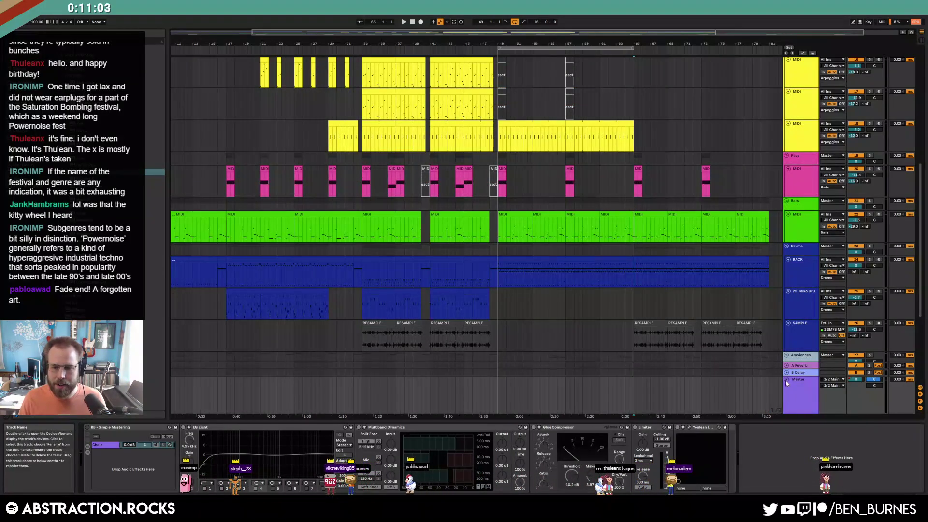
Fold the Master track and duplicate the third arpeggio track's clip from bar 49 into bars 65 to 81
{"action": "left_click", "coordinate": [786, 355]}
{"action": "scroll", "coordinate": [724, 317], "scroll_direction": "up", "scroll_amount": 3}
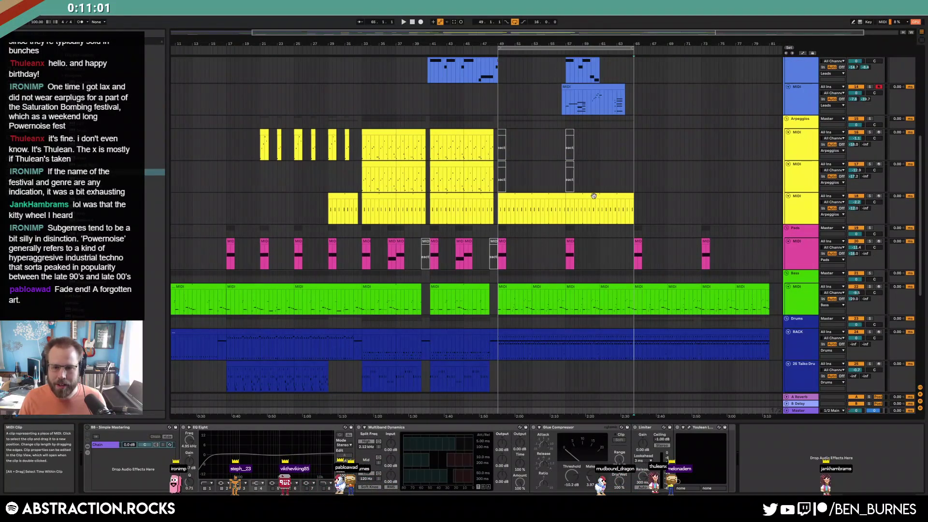
{"action": "left_click", "coordinate": [594, 196]}
{"action": "key", "text": "ctrl+d"}
{"action": "left_click_drag", "start_coordinate": [698, 197], "coordinate": [760, 194]}
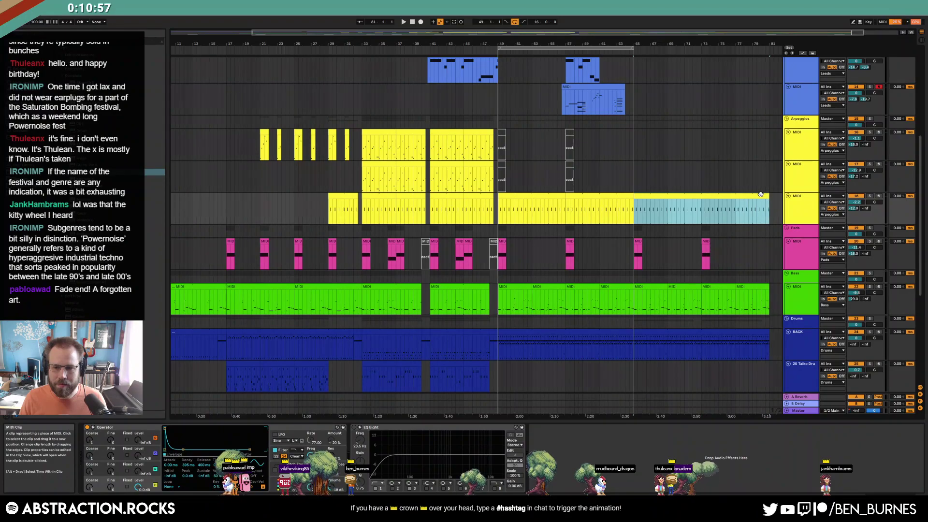
Add a G5 note to the first bar of the duplicated arpeggio clip at bar 65 and audition it
{"action": "double_click", "coordinate": [760, 194]}
{"action": "left_click", "coordinate": [433, 407]}
{"action": "scroll", "coordinate": [341, 399], "scroll_direction": "up", "scroll_amount": 2}
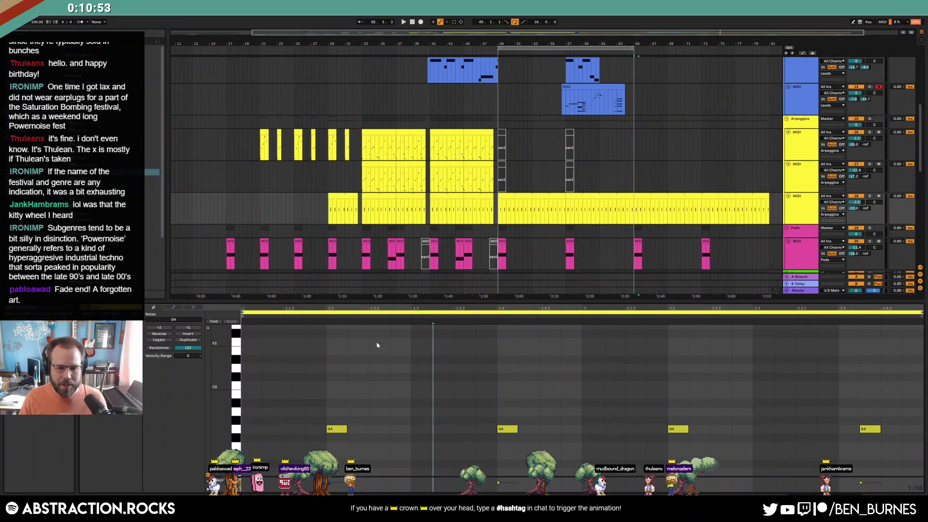
{"action": "key", "text": "space"}
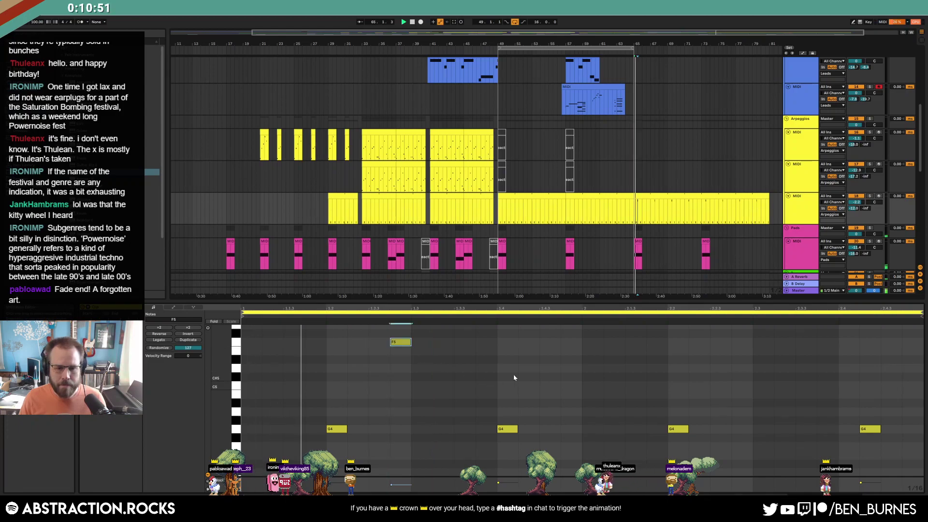
{"action": "key", "text": "Up"}
{"action": "key", "text": "Up"}
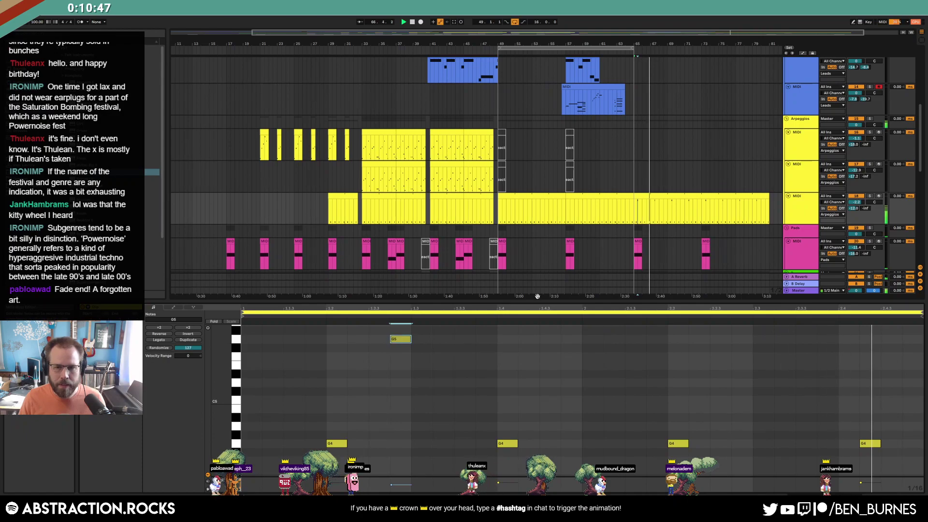
{"action": "key", "text": "shift+Tab"}
{"action": "scroll", "coordinate": [678, 236], "scroll_direction": "up", "scroll_amount": 5}
{"action": "key", "text": "space"}
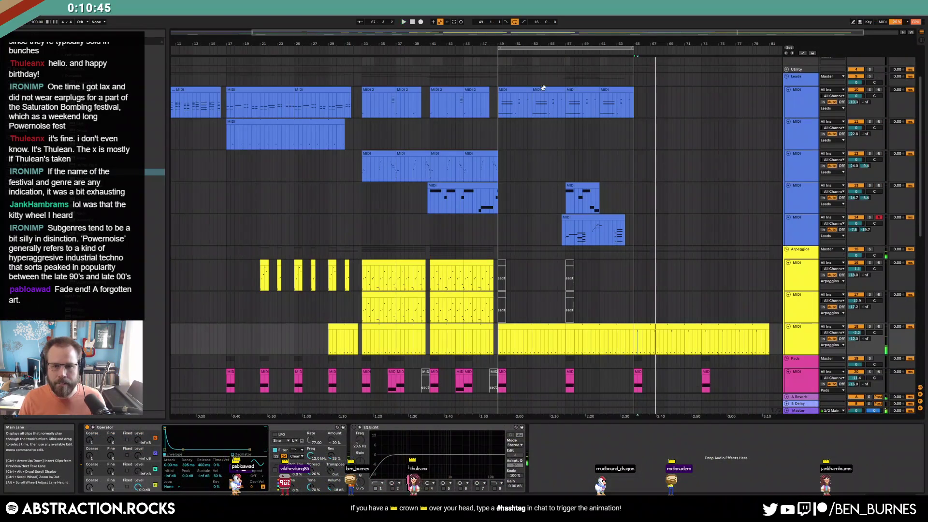
Arm the first lead track and record a new take over bars 53 to 57 in place of the clip there
{"action": "left_click", "coordinate": [526, 90]}
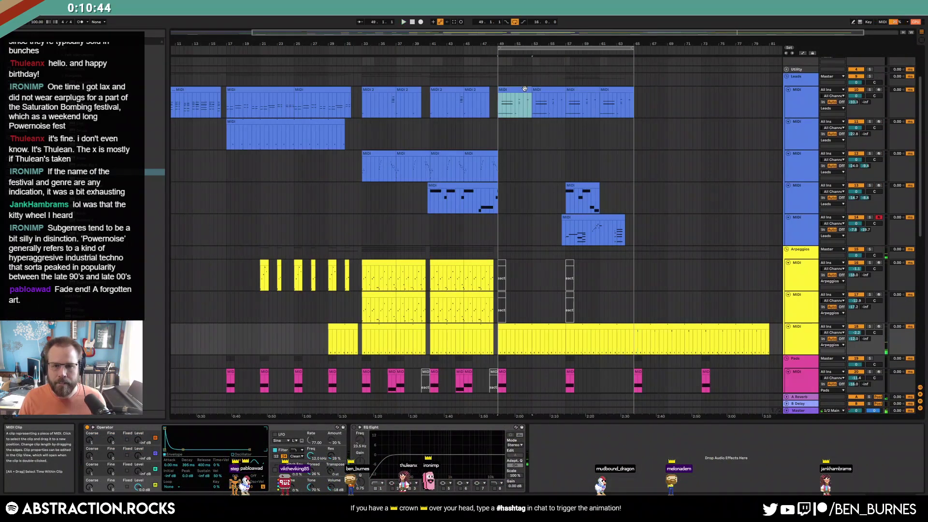
{"action": "left_click", "coordinate": [556, 89]}
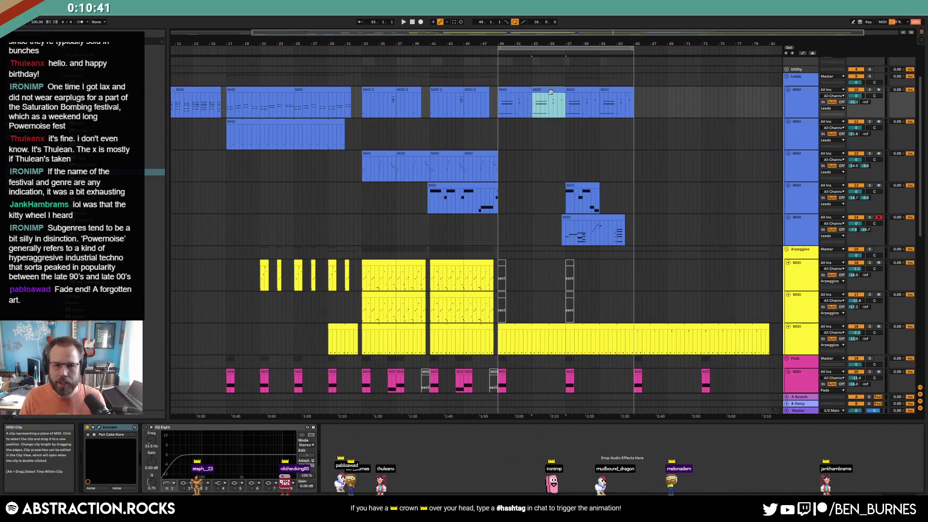
{"action": "key", "text": "shift+Tab"}
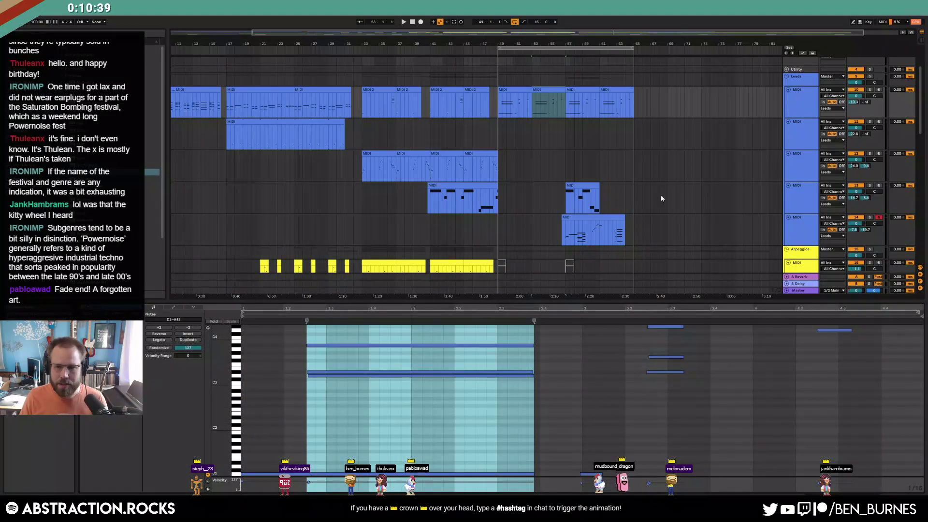
{"action": "left_click", "coordinate": [878, 90]}
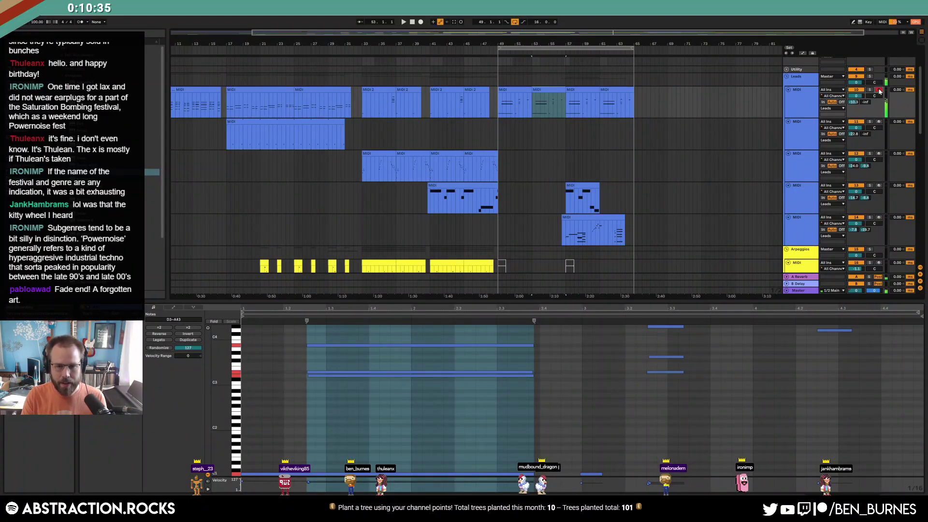
{"action": "left_click", "coordinate": [536, 93]}
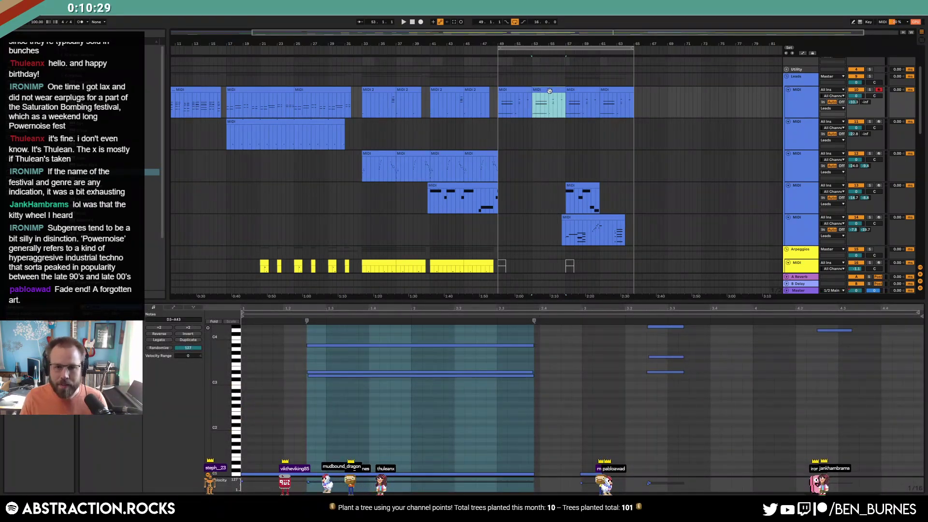
{"action": "key", "text": "Delete"}
{"action": "key", "text": "F9"}
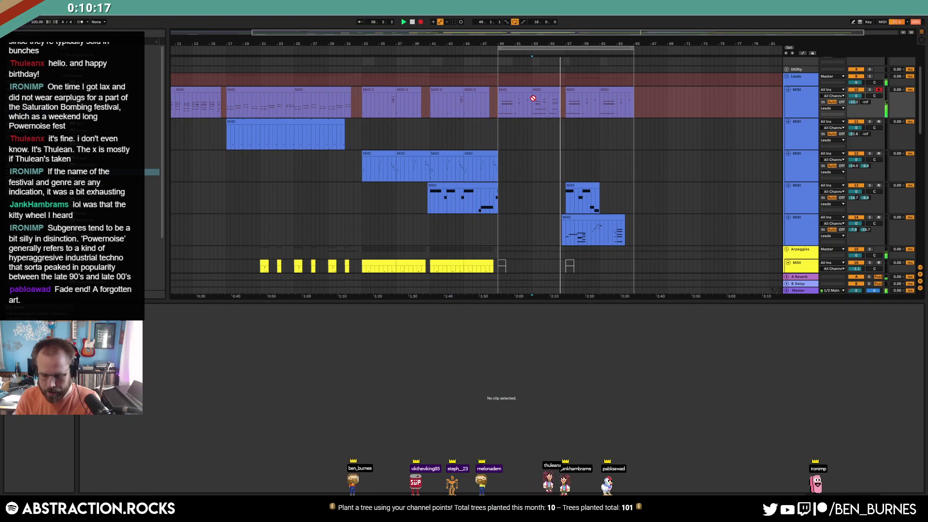
{"action": "key", "text": "space"}
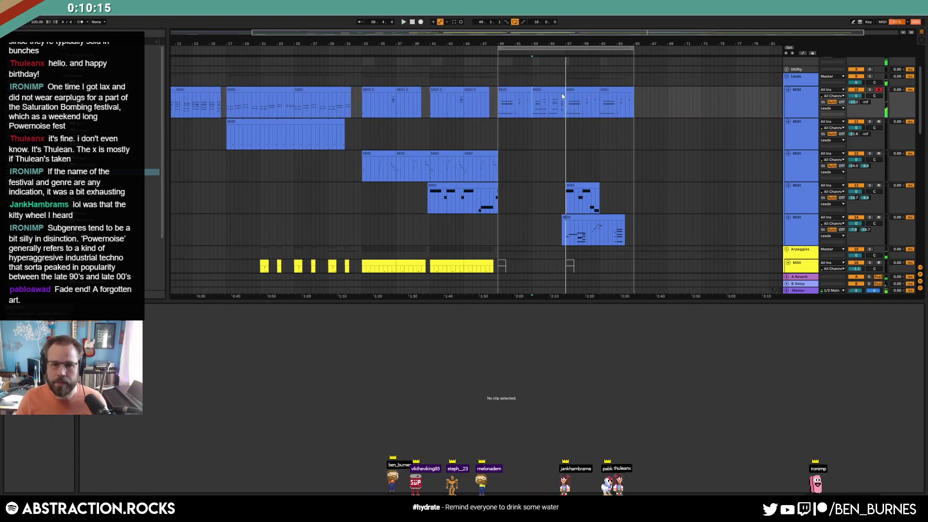
Record a new take from bar 65 to bar 81 on the armed first lead track
{"action": "left_click", "coordinate": [556, 89]}
{"action": "left_click", "coordinate": [617, 91]}
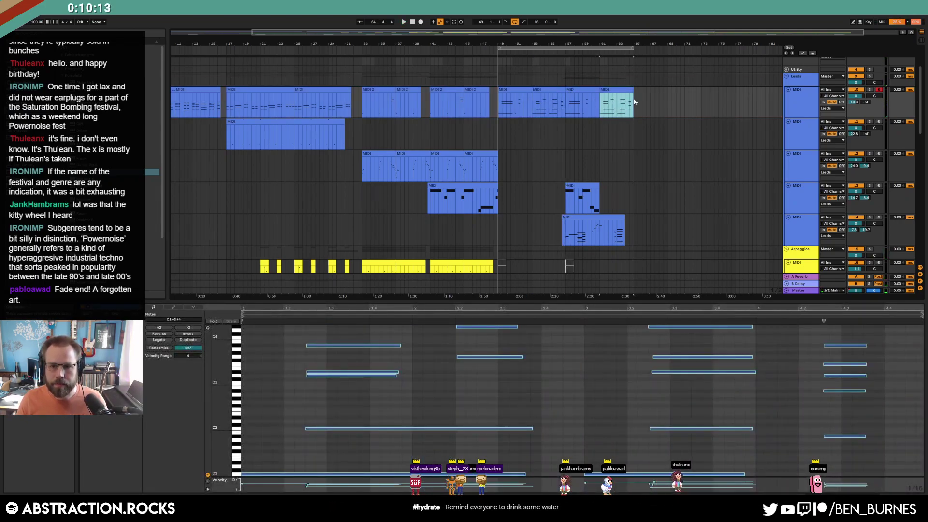
{"action": "left_click", "coordinate": [636, 101]}
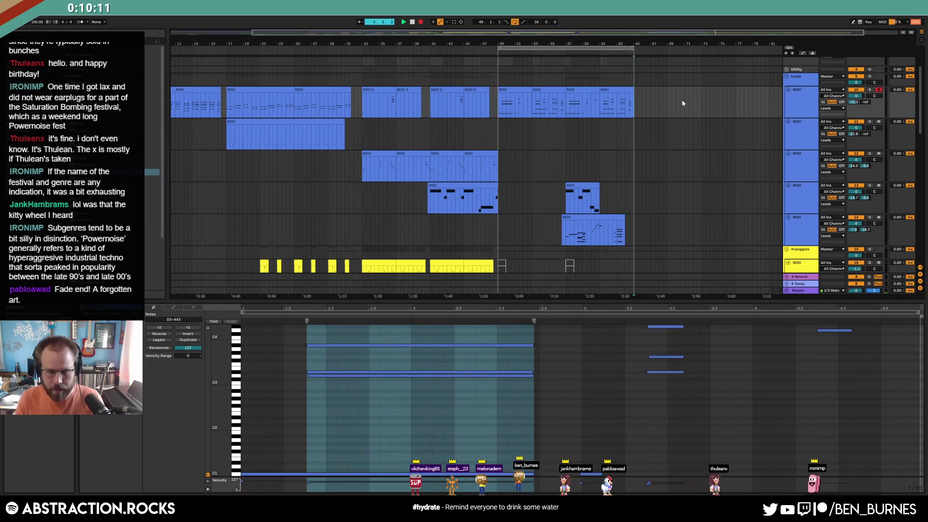
{"action": "left_click", "coordinate": [681, 101]}
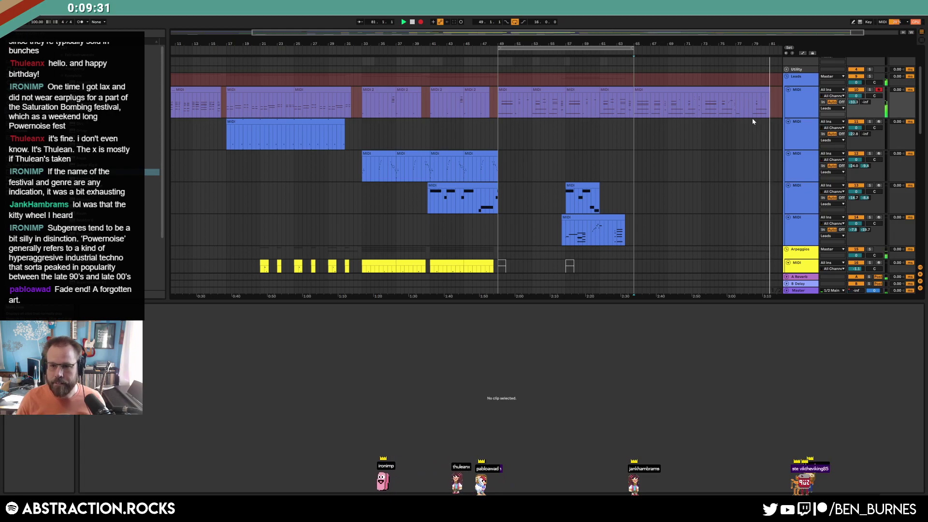
{"action": "key", "text": "space"}
Select the short chord near bar 76 in the newly recorded lead clip and examine the notes around it
{"action": "left_click_drag", "start_coordinate": [747, 351], "coordinate": [748, 482]}
{"action": "scroll", "coordinate": [751, 435], "scroll_direction": "down", "scroll_amount": 3}
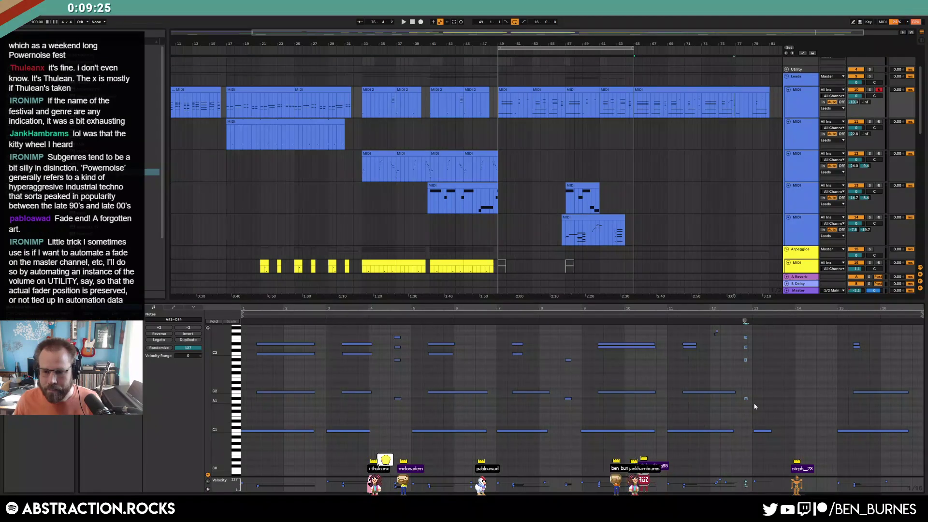
{"action": "scroll", "coordinate": [754, 404], "scroll_direction": "up", "scroll_amount": 2}
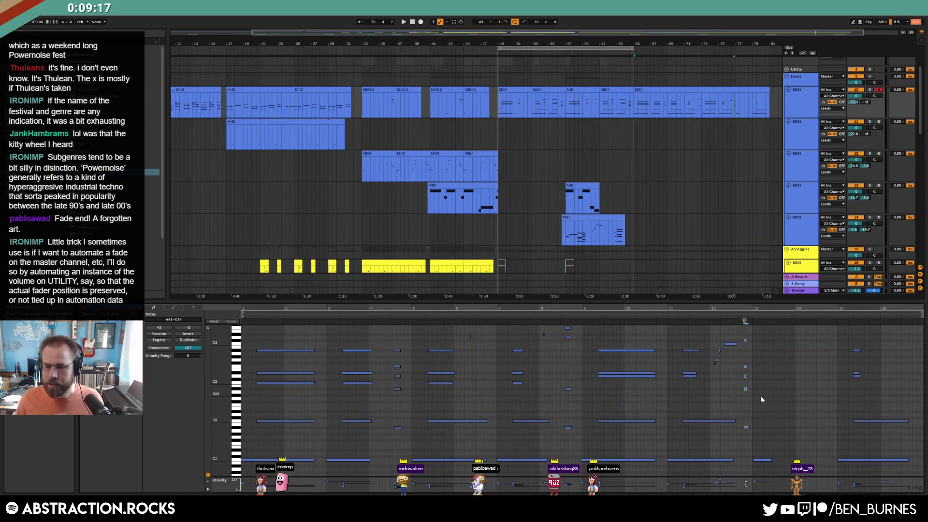
Select the Master track and check its mastering devices and volume
{"action": "left_click", "coordinate": [797, 290]}
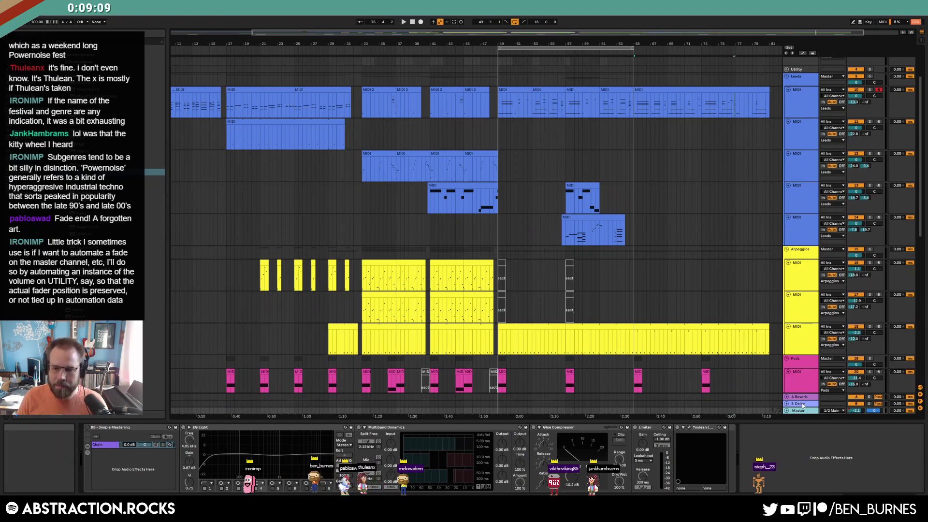
{"action": "left_click", "coordinate": [856, 411]}
{"action": "key", "text": "Delete"}
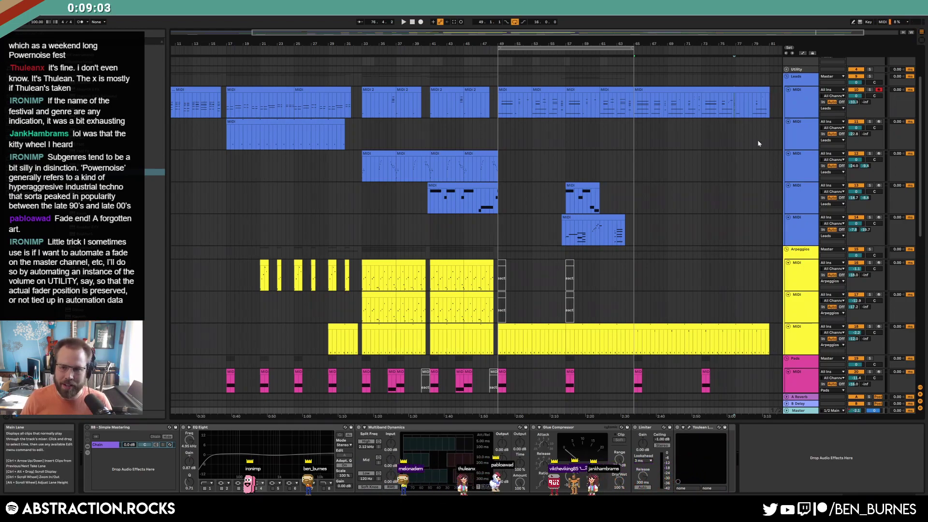
Copy the fourth lead track's MIDI clip from bar 57 to bar 65 on the same track
{"action": "left_click", "coordinate": [756, 89]}
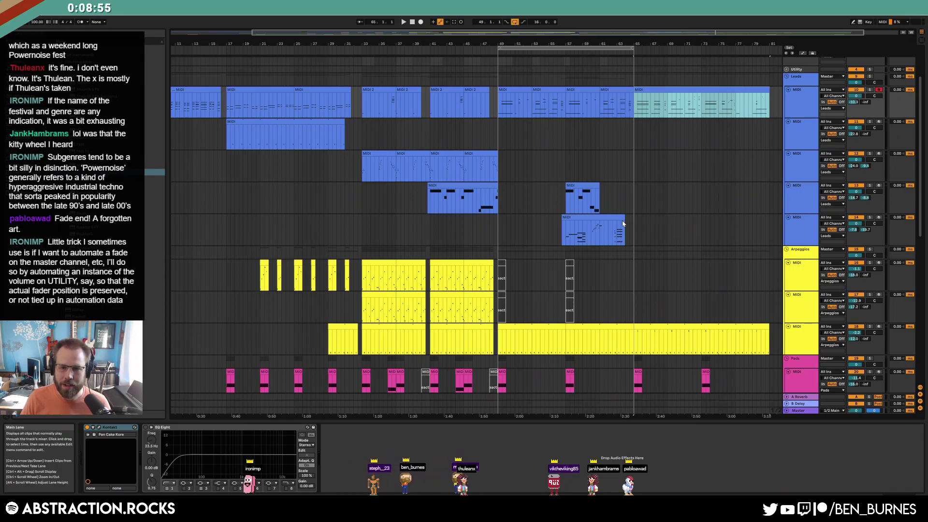
{"action": "left_click", "coordinate": [581, 185]}
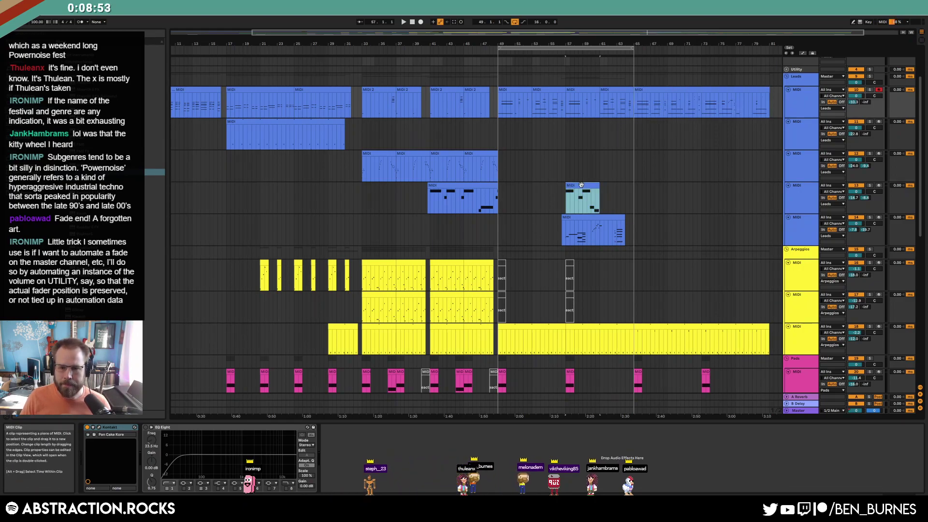
{"action": "left_click_drag", "start_coordinate": [581, 184], "coordinate": [649, 188]}
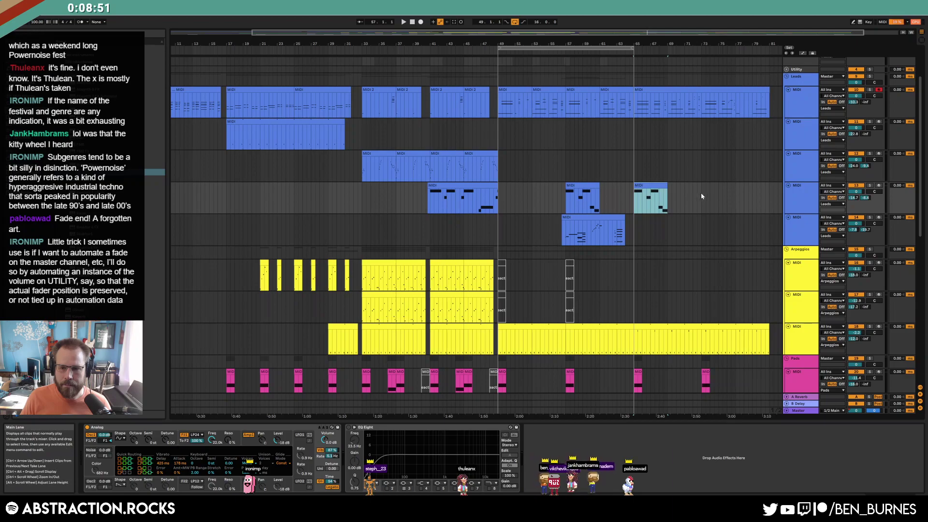
Inspect the opening C5 note in the copied lead clip at bar 65 and in its source at bar 57
{"action": "left_click", "coordinate": [644, 199]}
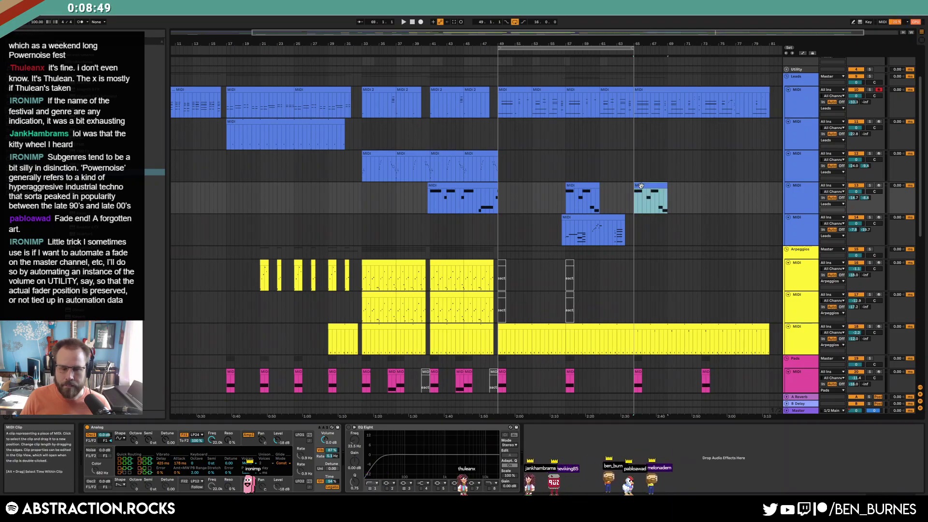
{"action": "double_click", "coordinate": [648, 199]}
{"action": "left_click", "coordinate": [298, 374]}
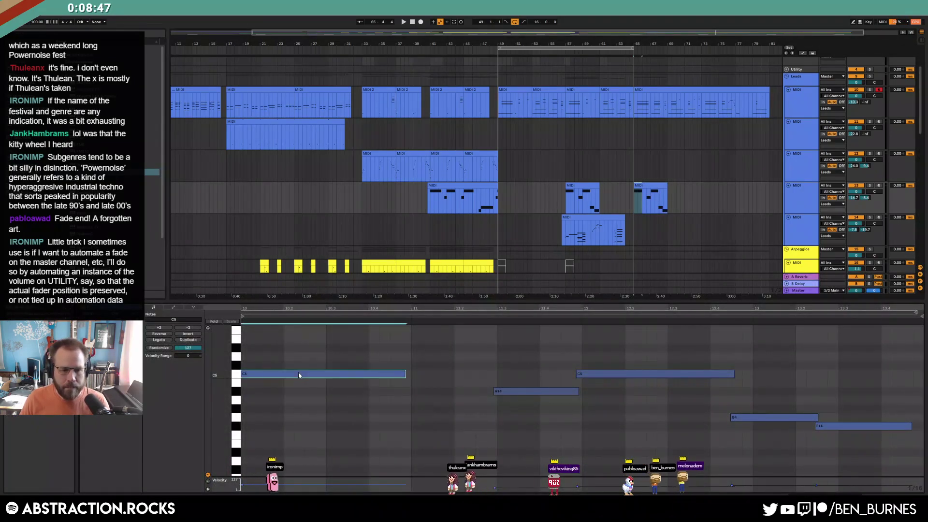
{"action": "key", "text": "ctrl+z"}
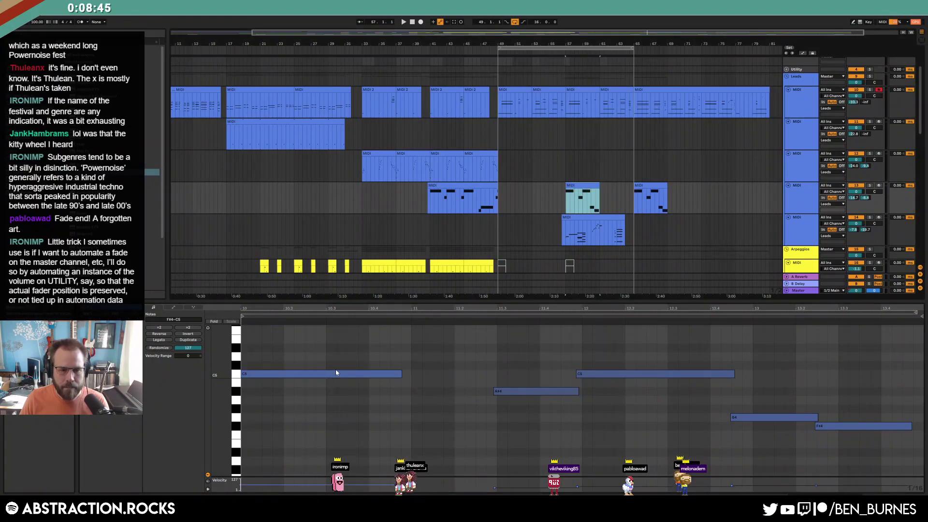
{"action": "key", "text": "ctrl+shift+z"}
Play the arrangement from bar 57 and extend the end of the loop to bar 81
{"action": "key", "text": "space"}
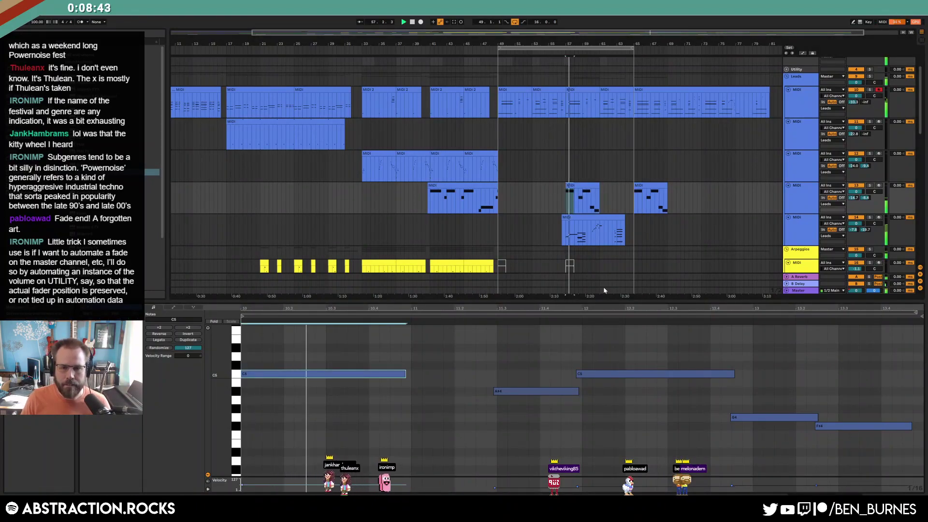
{"action": "key", "text": "shift+Tab"}
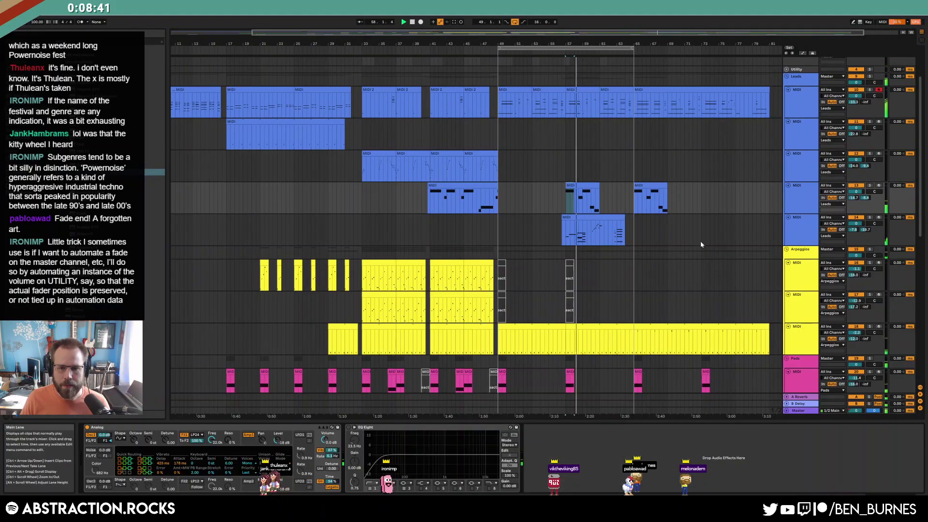
{"action": "left_click_drag", "start_coordinate": [631, 48], "coordinate": [769, 48]}
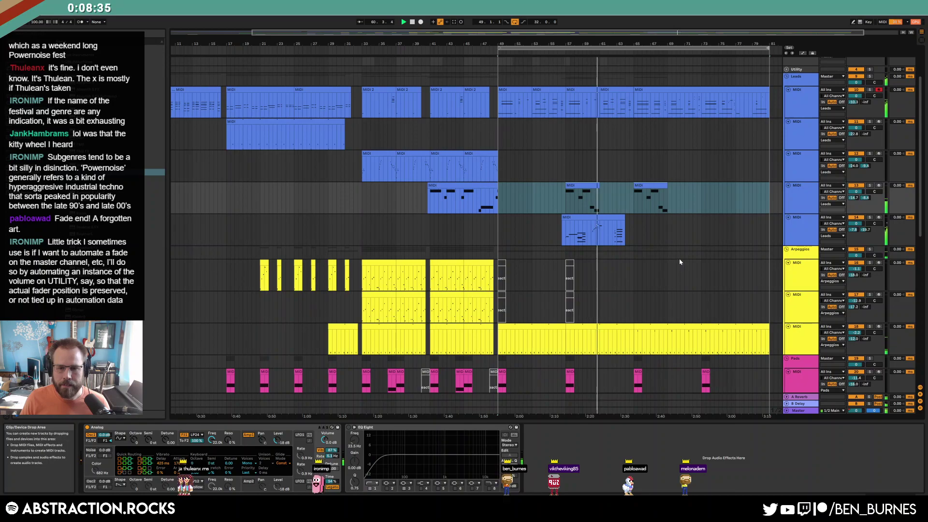
Add a short G4 note after the peak of the ascending run in the fifth lead track's clip, near bar 60
{"action": "double_click", "coordinate": [604, 219]}
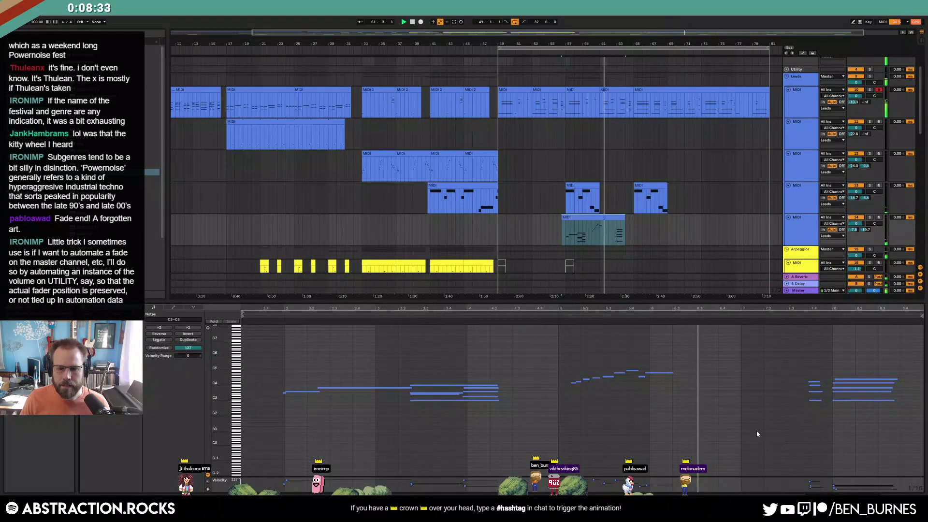
{"action": "left_click_drag", "start_coordinate": [642, 376], "coordinate": [643, 380]}
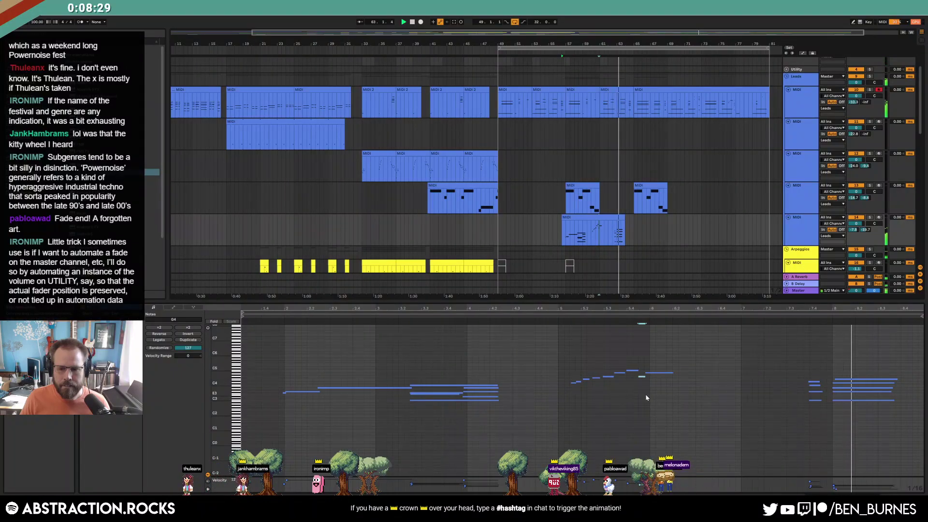
{"action": "key", "text": "space"}
{"action": "left_click", "coordinate": [619, 373]}
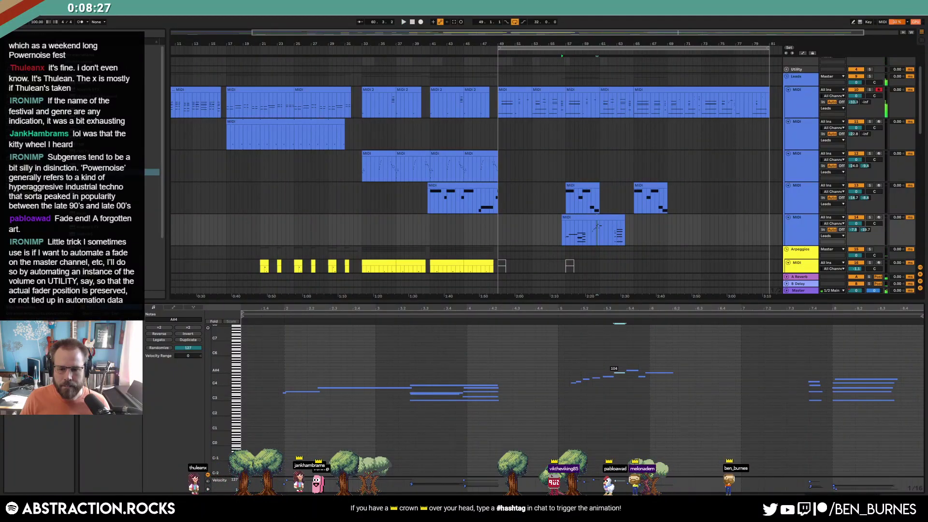
{"action": "left_click", "coordinate": [624, 397]}
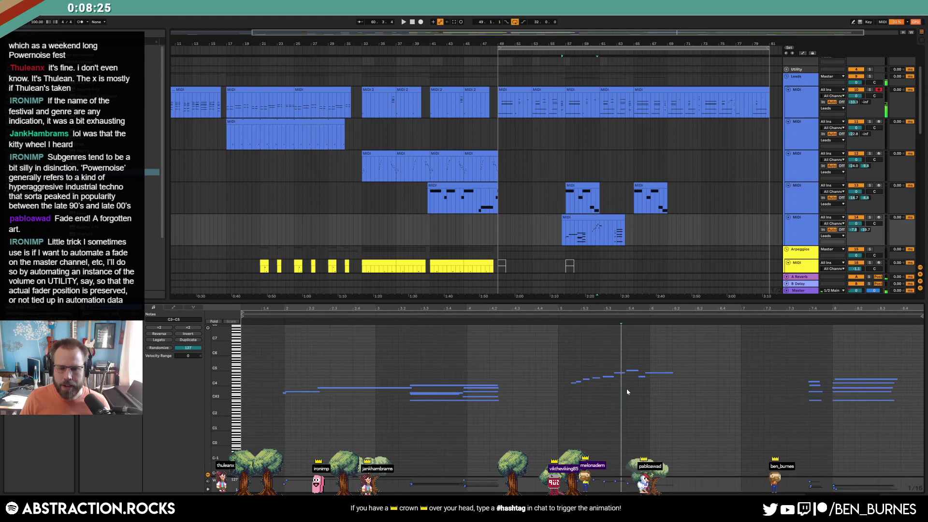
Copy bars 49 to 65 of the two upper arpeggio tracks into bars 65 to 81
{"action": "scroll", "coordinate": [642, 230], "scroll_direction": "down", "scroll_amount": 3}
{"action": "left_click", "coordinate": [564, 202]}
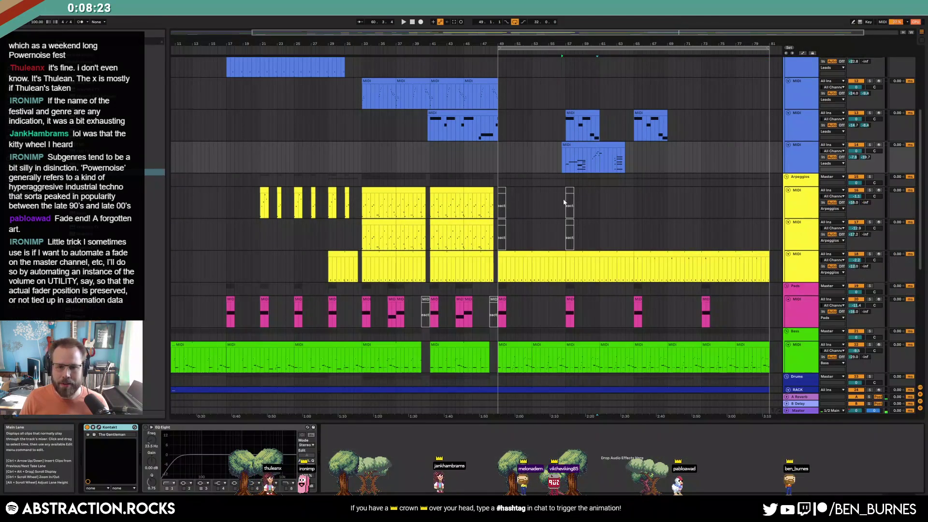
{"action": "left_click_drag", "start_coordinate": [633, 194], "coordinate": [496, 236]}
{"action": "left_click", "coordinate": [503, 190]}
{"action": "left_click_drag", "start_coordinate": [502, 190], "coordinate": [640, 193]}
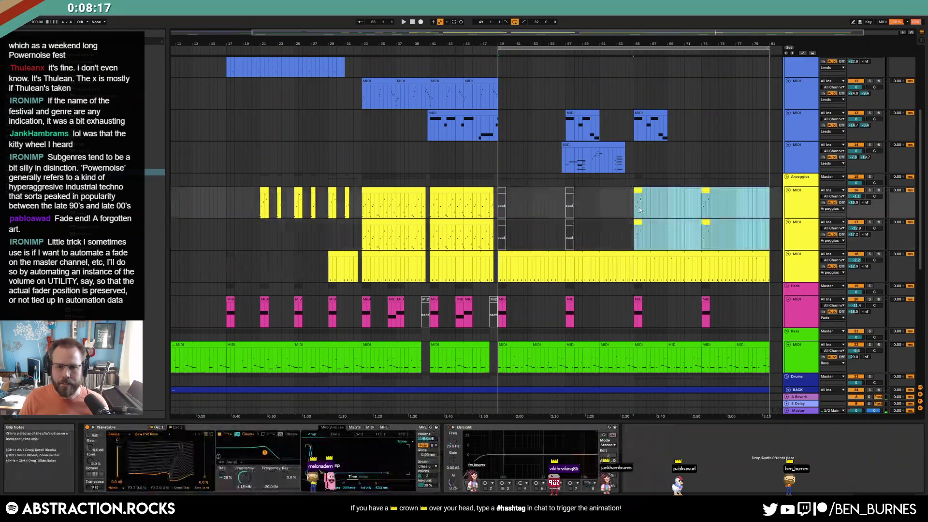
Play the copied section and remove the clips at bars 49, 57, 65 and 73 from the second arpeggio track
{"action": "key", "text": "space"}
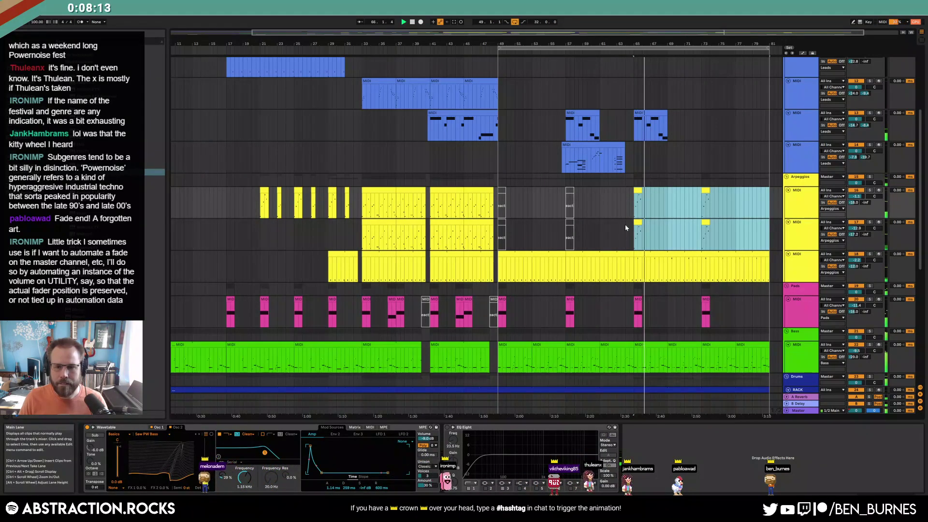
{"action": "left_click_drag", "start_coordinate": [625, 227], "coordinate": [726, 232]}
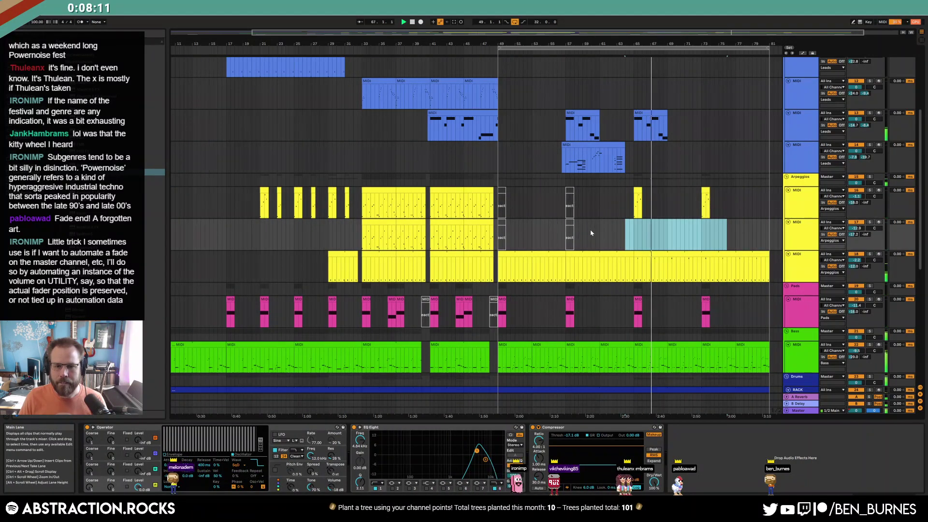
{"action": "left_click_drag", "start_coordinate": [592, 233], "coordinate": [498, 227]}
Copy short phrases from the third lead track's earlier clip to bars 61 and 64, and repeat both at bars 69 and 72
{"action": "scroll", "coordinate": [542, 211], "scroll_direction": "up", "scroll_amount": 3}
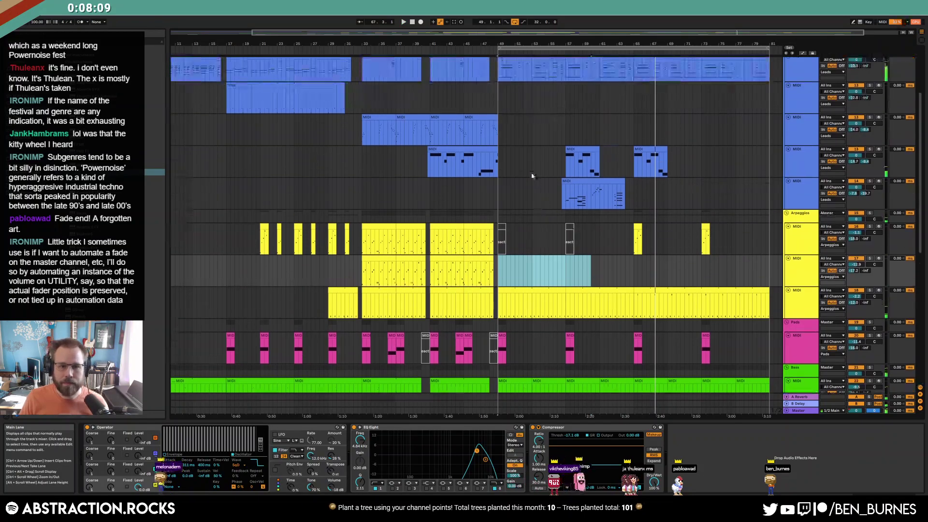
{"action": "left_click", "coordinate": [440, 131]}
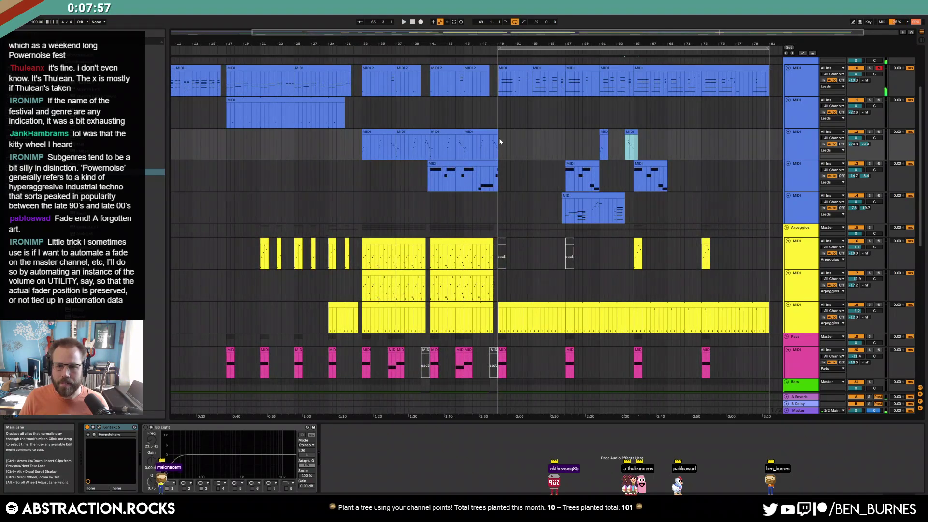
{"action": "left_click_drag", "start_coordinate": [569, 141], "coordinate": [608, 142]}
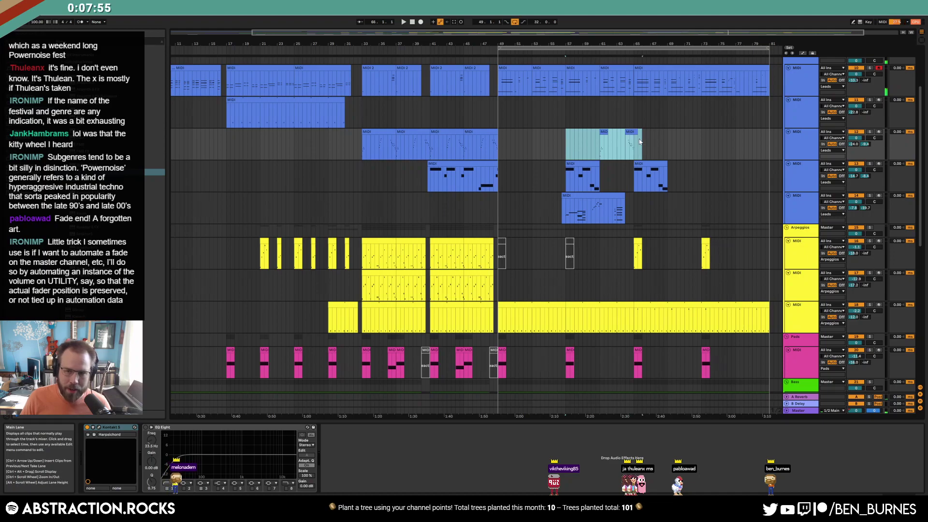
{"action": "key", "text": "ctrl+d"}
Copy the short phrase at bar 69 of the third lead track to bar 77
{"action": "left_click", "coordinate": [688, 142]}
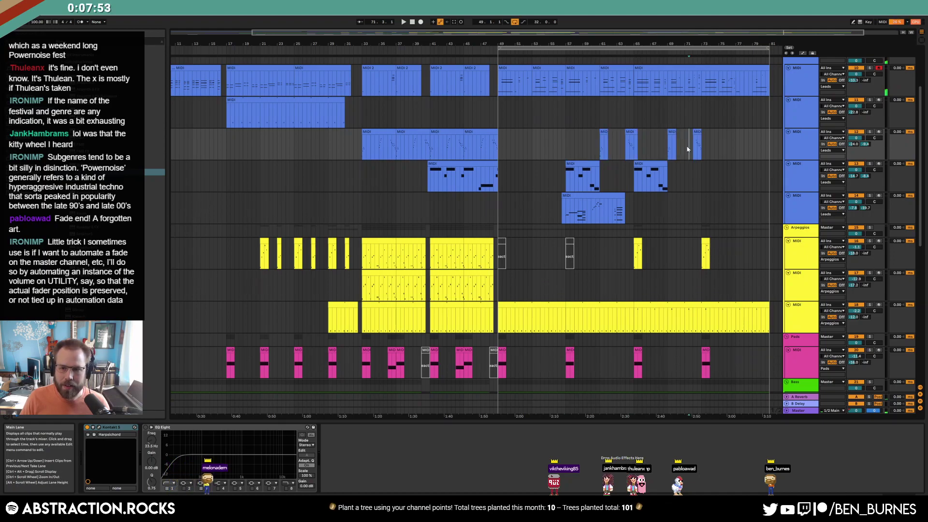
{"action": "left_click", "coordinate": [642, 138]}
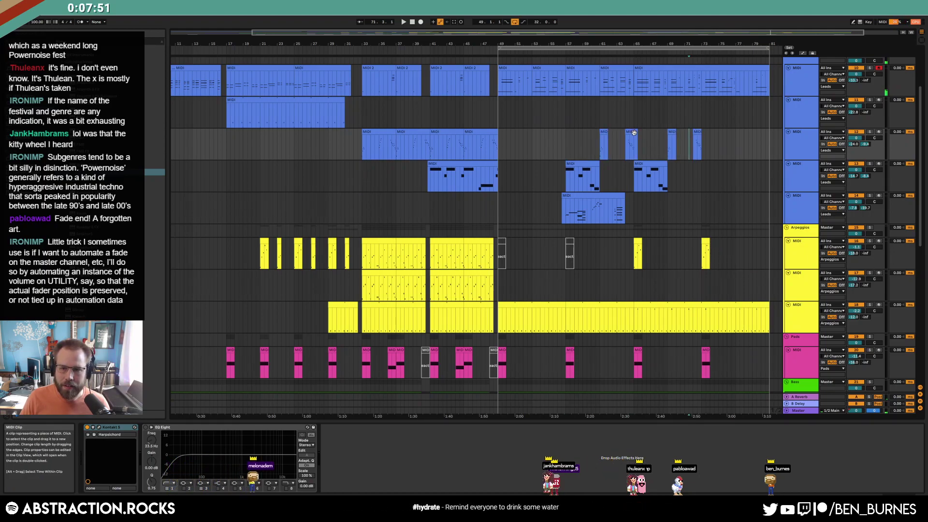
{"action": "left_click", "coordinate": [722, 142]}
{"action": "left_click", "coordinate": [735, 139]}
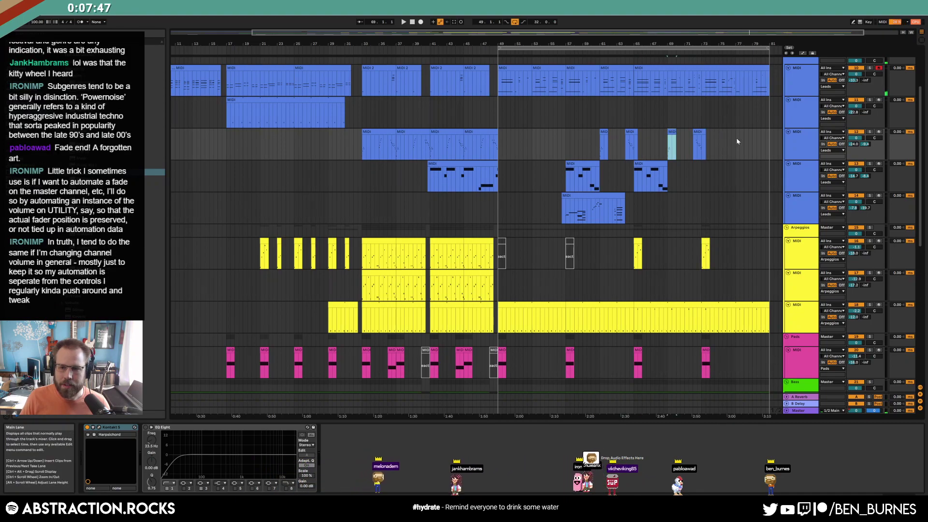
{"action": "key", "text": "ctrl+v"}
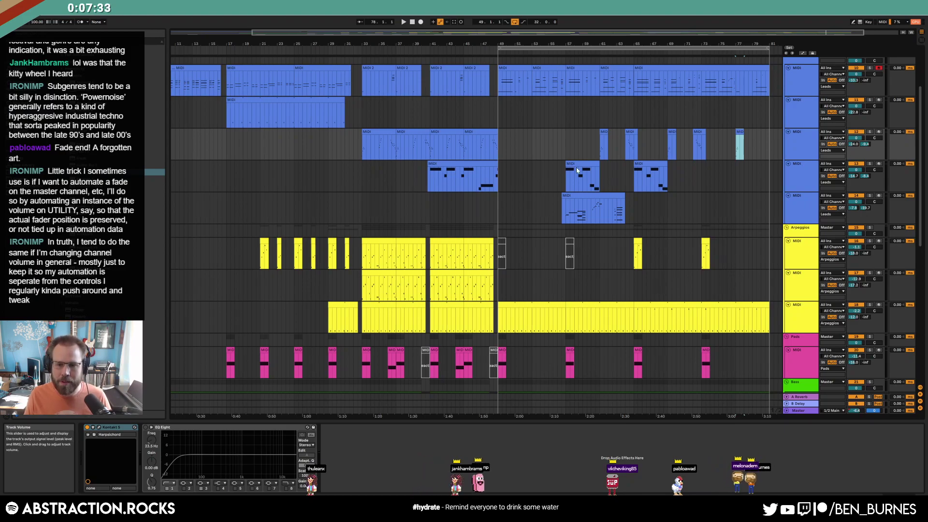
Extend the end of the third lead track's long clip half a bar past bar 49
{"action": "left_click_drag", "start_coordinate": [497, 144], "coordinate": [502, 139]}
{"action": "left_click", "coordinate": [503, 143]}
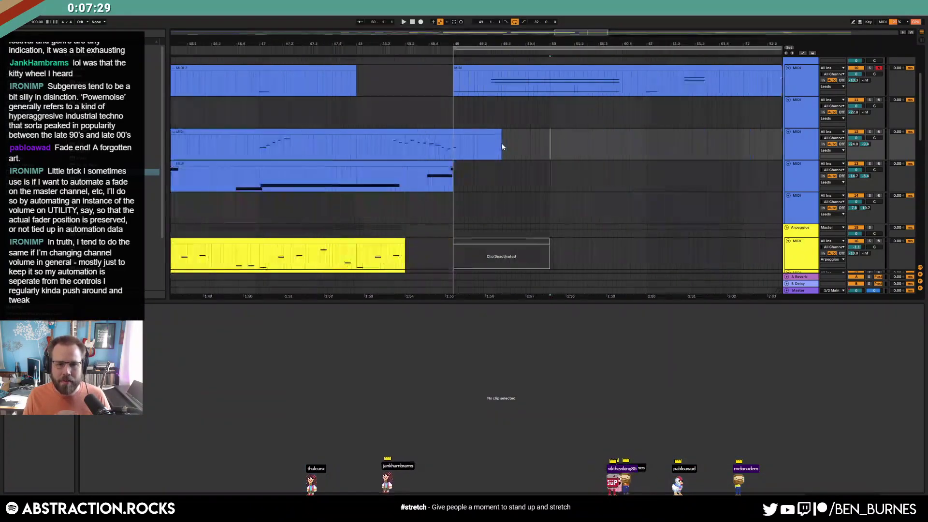
{"action": "key", "text": "shift+Tab"}
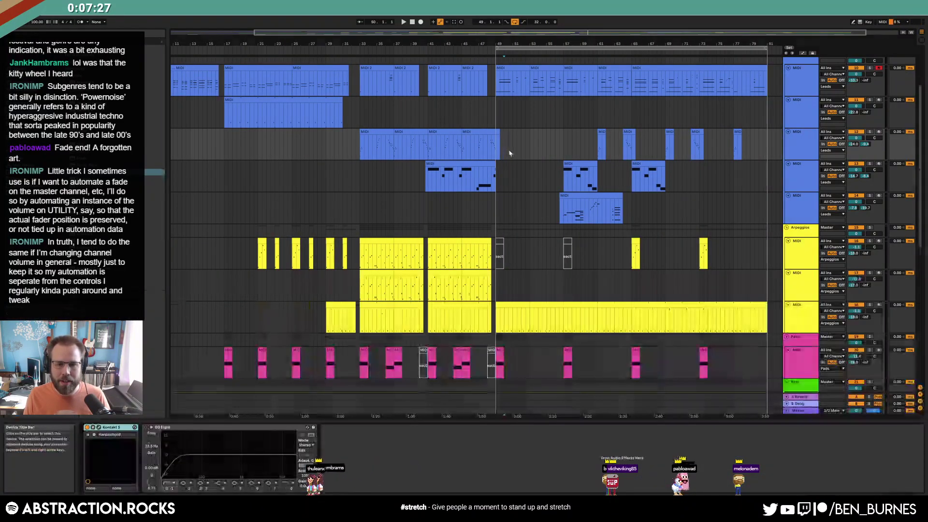
Play the arrangement from bar 49 while reviewing the tracks, and arm the fifth lead track for recording
{"action": "left_click", "coordinate": [495, 251]}
{"action": "key", "text": "space"}
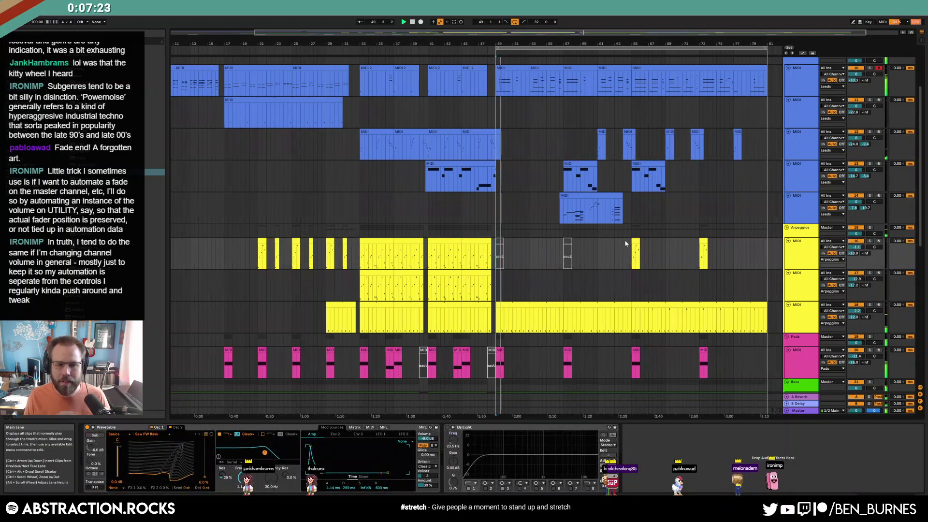
{"action": "scroll", "coordinate": [625, 244], "scroll_direction": "down", "scroll_amount": 3}
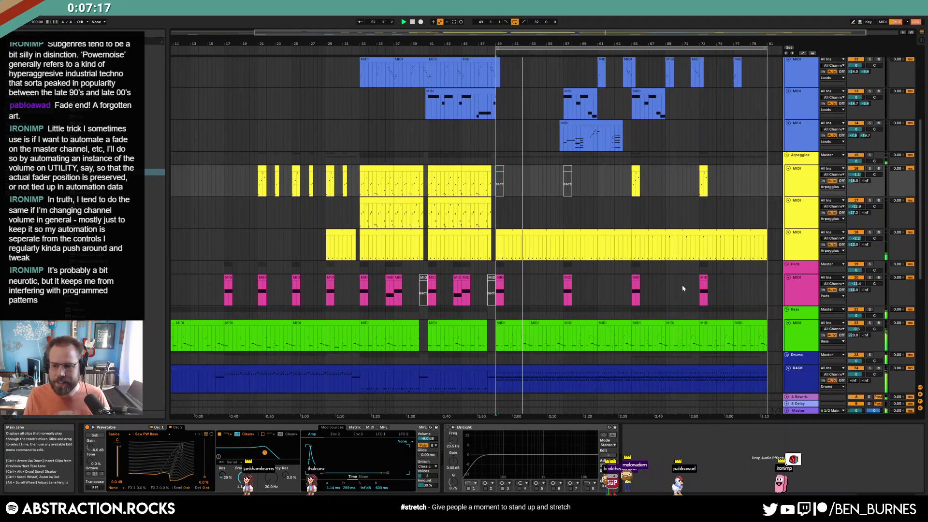
{"action": "scroll", "coordinate": [682, 287], "scroll_direction": "down", "scroll_amount": 3}
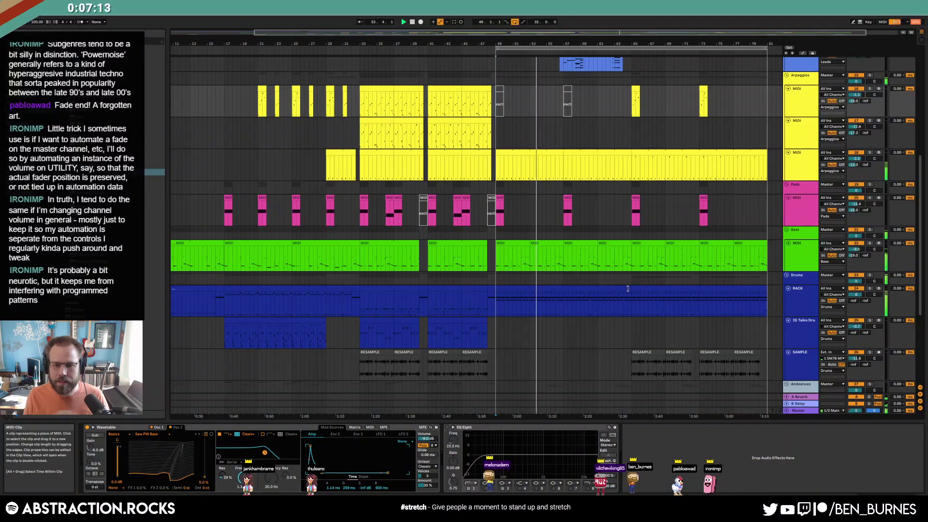
{"action": "scroll", "coordinate": [638, 242], "scroll_direction": "up", "scroll_amount": 5}
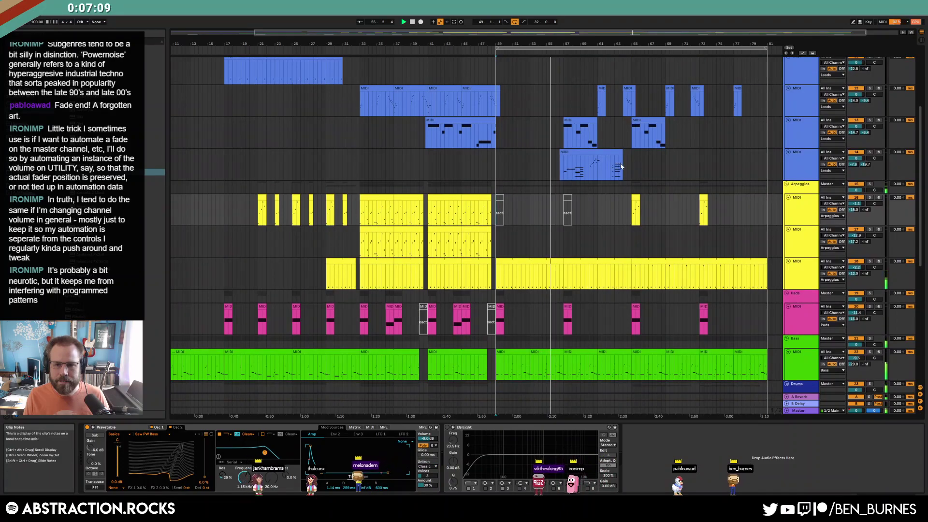
{"action": "left_click", "coordinate": [676, 208]}
{"action": "scroll", "coordinate": [691, 236], "scroll_direction": "up", "scroll_amount": 2}
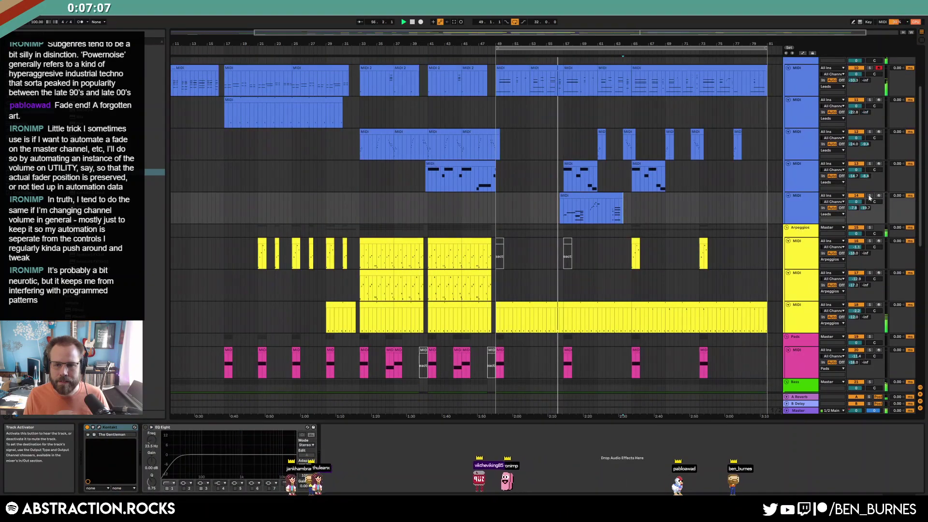
{"action": "left_click", "coordinate": [878, 195]}
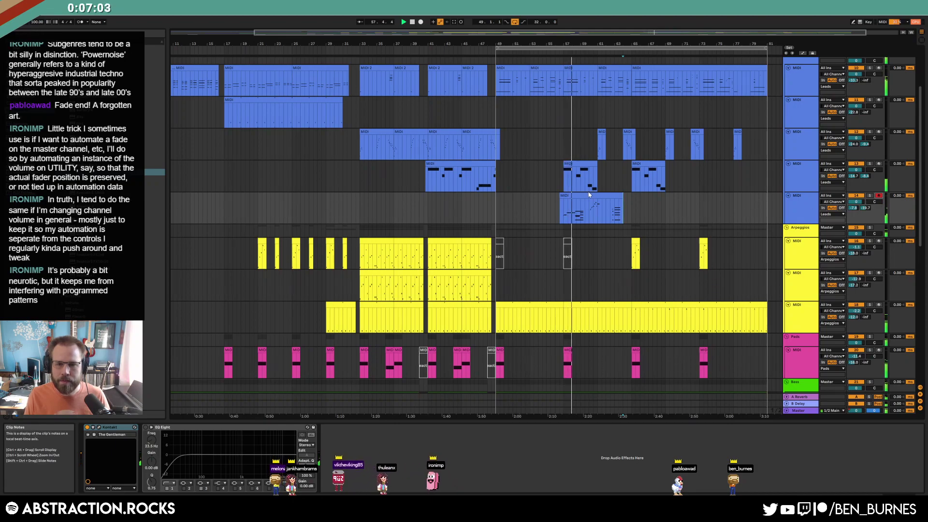
Turn on the first lead track's EQ Eight and shape a broad midrange cut
{"action": "left_click", "coordinate": [580, 69]}
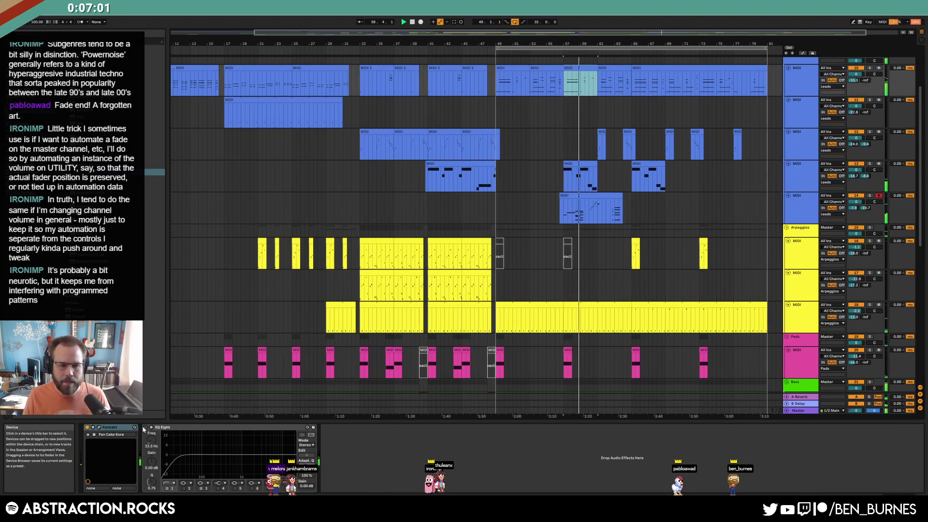
{"action": "left_click", "coordinate": [145, 428]}
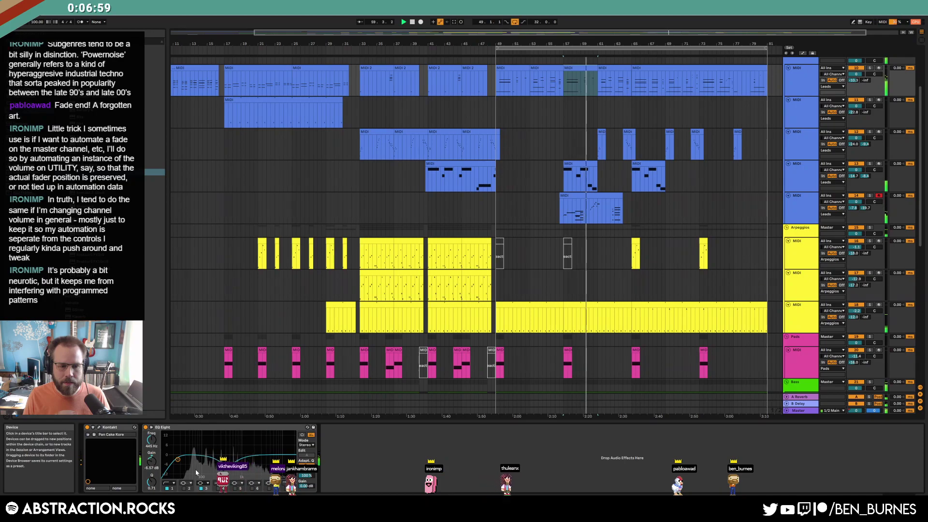
{"action": "left_click_drag", "start_coordinate": [227, 464], "coordinate": [227, 466]}
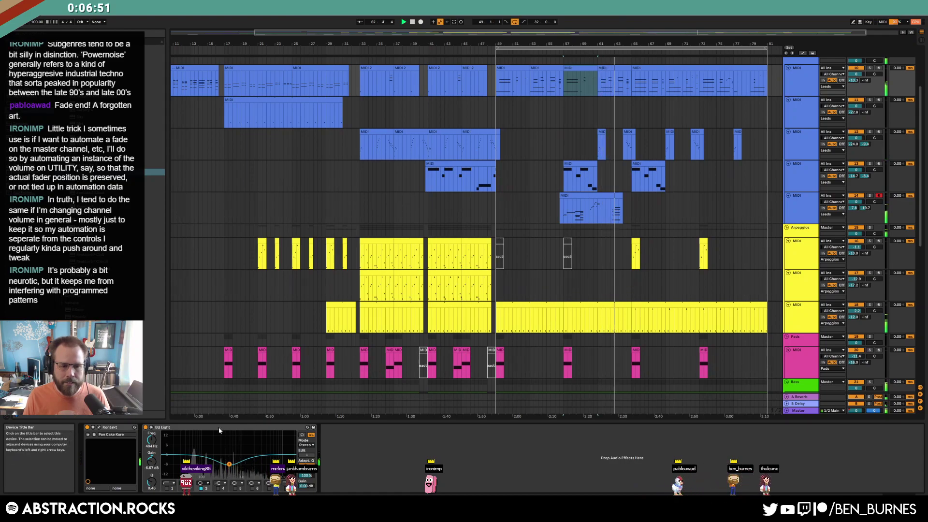
Automate the first lead track's EQ Eight to stay off until bar 57 and switch on from there
{"action": "key", "text": "a"}
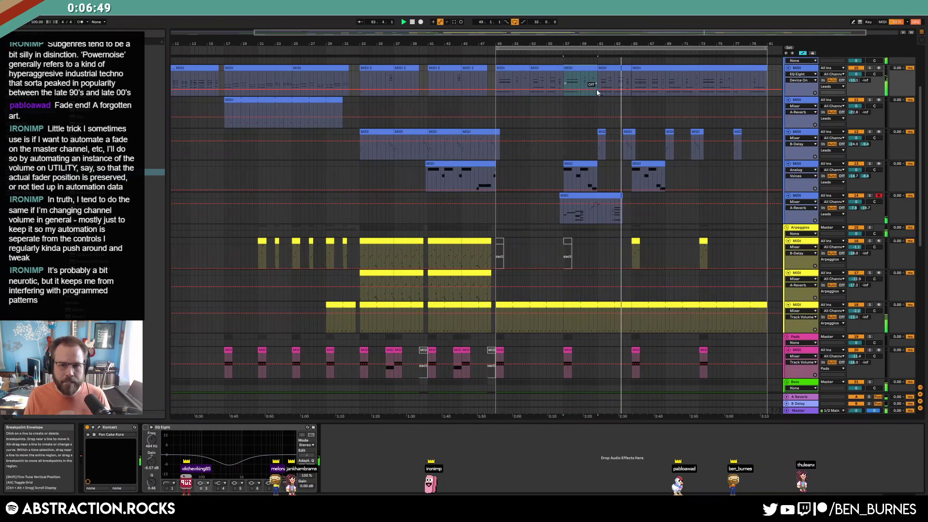
{"action": "left_click", "coordinate": [566, 77]}
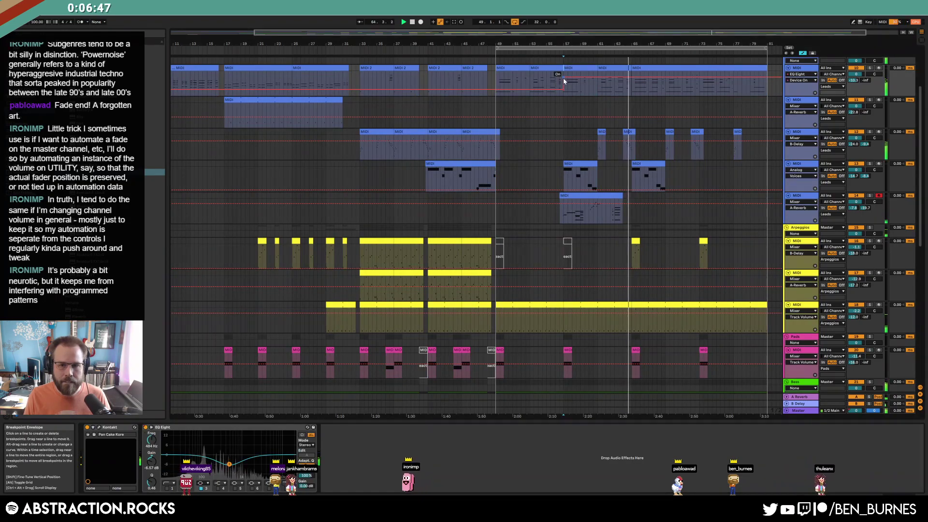
{"action": "key", "text": "a"}
Add an Auto Filter after the EQ Eight on the third lead track and set its low-pass cutoff to about 2.7 kHz
{"action": "left_click", "coordinate": [800, 130]}
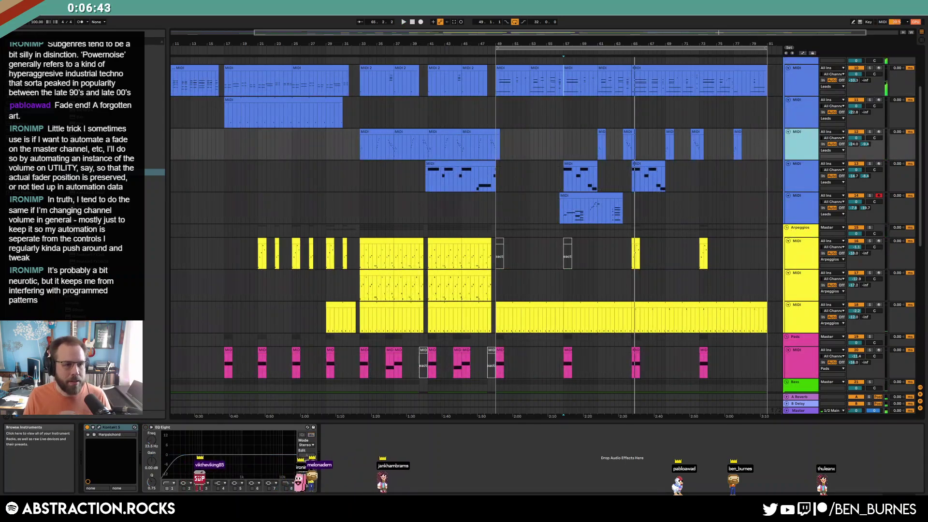
{"action": "left_click", "coordinate": [154, 46]}
{"action": "left_click_drag", "start_coordinate": [92, 62], "coordinate": [197, 344]}
{"action": "left_click_drag", "start_coordinate": [349, 465], "coordinate": [392, 467]}
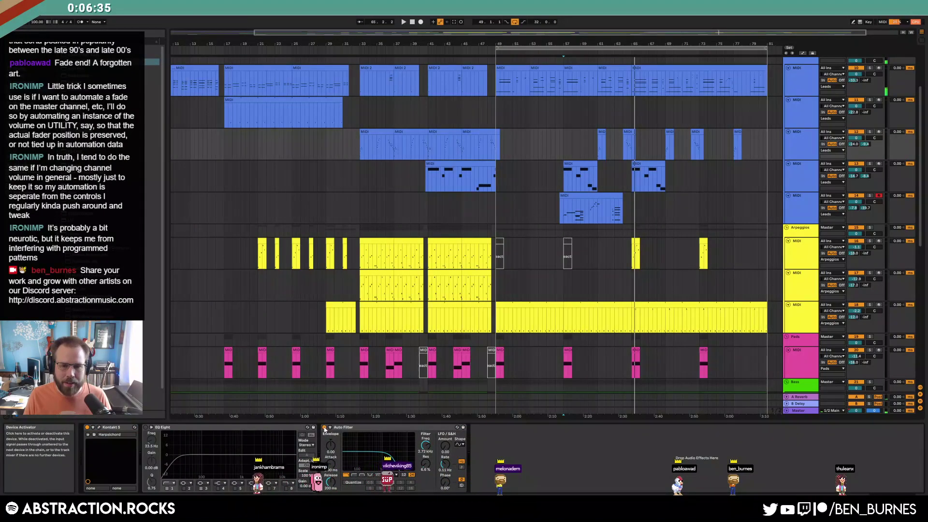
Automate the third lead track's Auto Filter to switch on just before bar 61, and play from the phrase there
{"action": "key", "text": "a"}
{"action": "left_click_drag", "start_coordinate": [592, 155], "coordinate": [599, 131]}
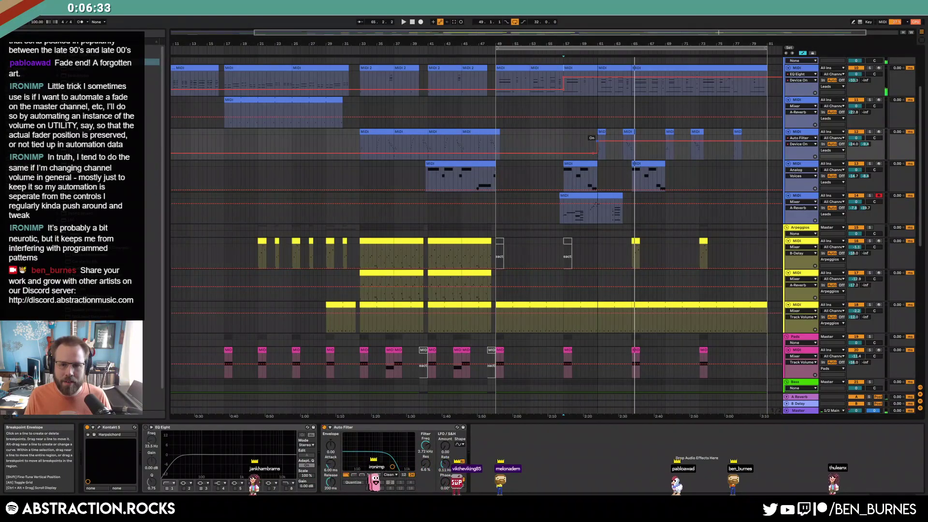
{"action": "left_click", "coordinate": [598, 131]}
{"action": "key", "text": "space"}
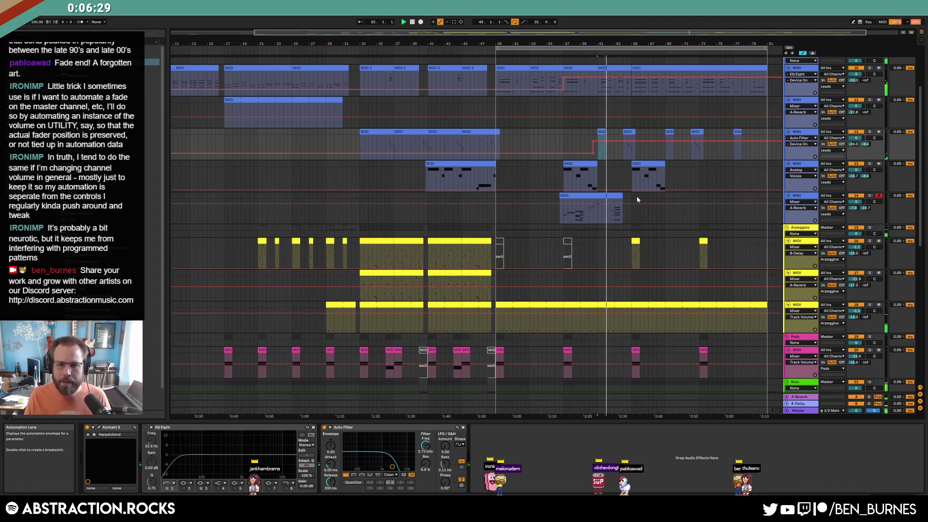
Record a take on the fifth lead track from bar 64 and trim its end back to bar 68
{"action": "left_click", "coordinate": [805, 213]}
{"action": "key", "text": "a"}
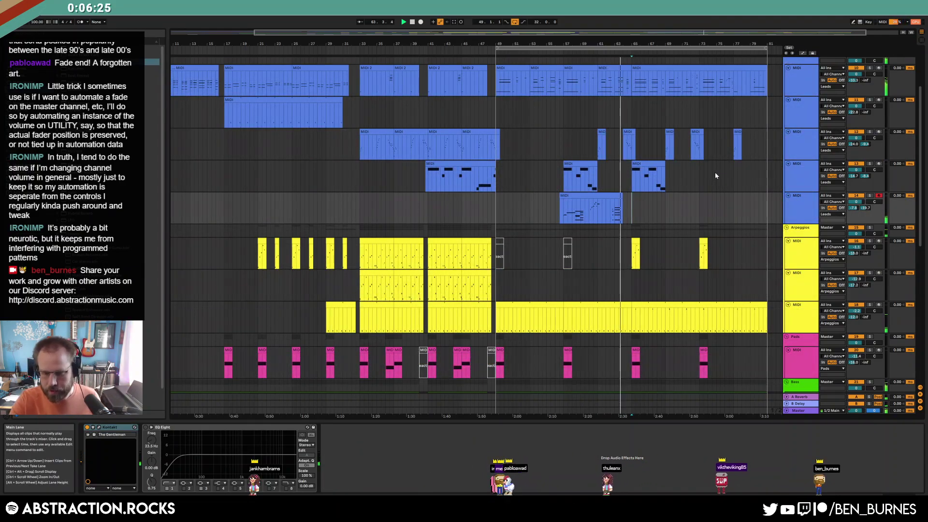
{"action": "key", "text": "F9"}
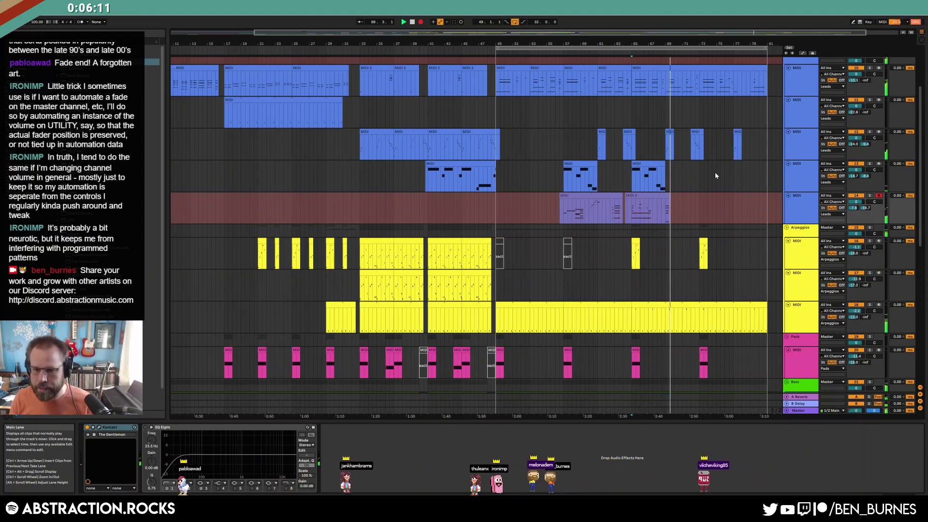
{"action": "key", "text": "space"}
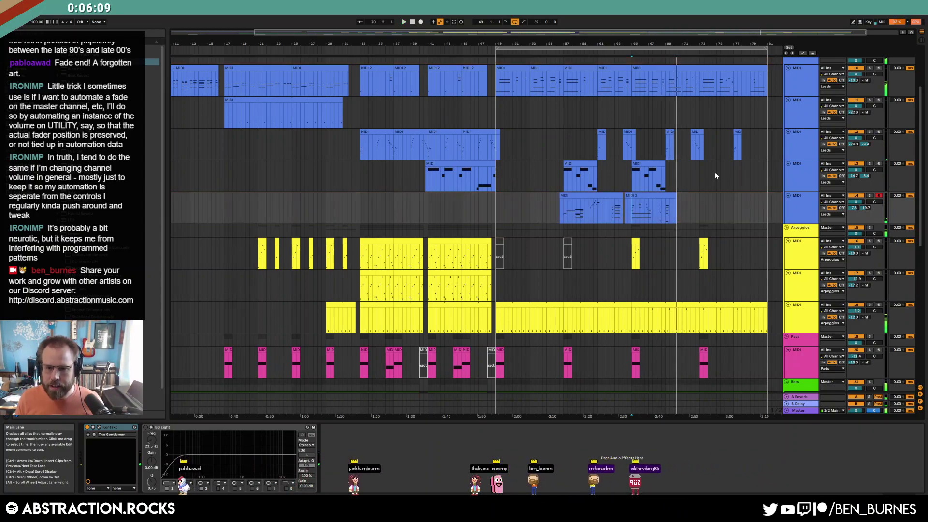
{"action": "left_click_drag", "start_coordinate": [677, 200], "coordinate": [657, 202]}
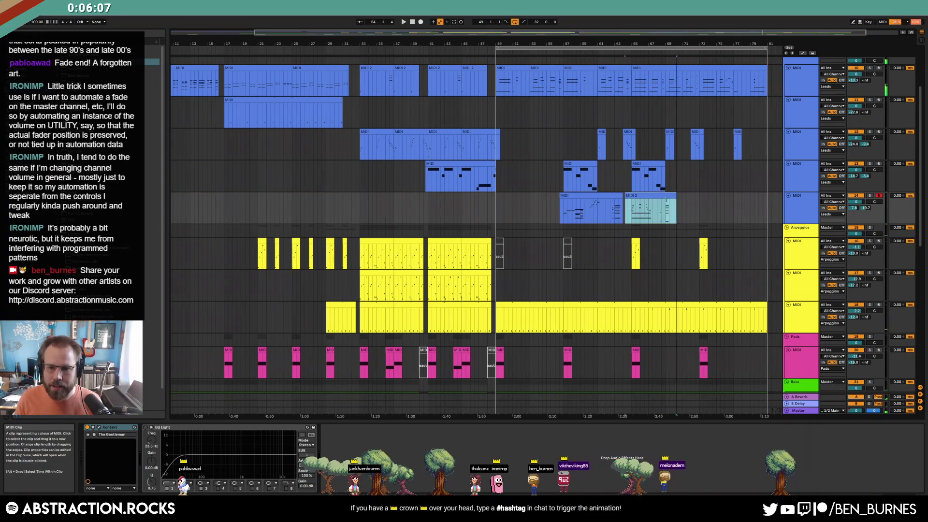
Record another take on the fifth lead track from bar 68 to just before bar 81
{"action": "left_click", "coordinate": [657, 205]}
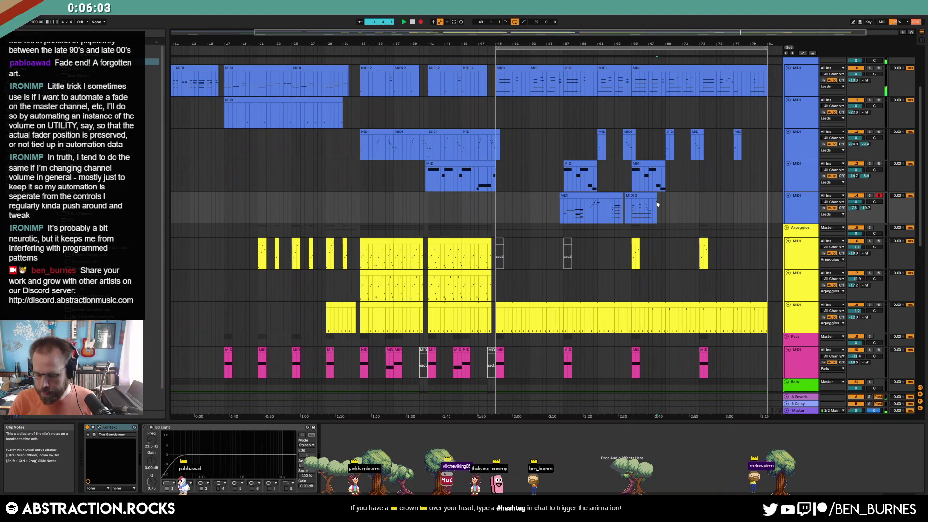
{"action": "key", "text": "F9"}
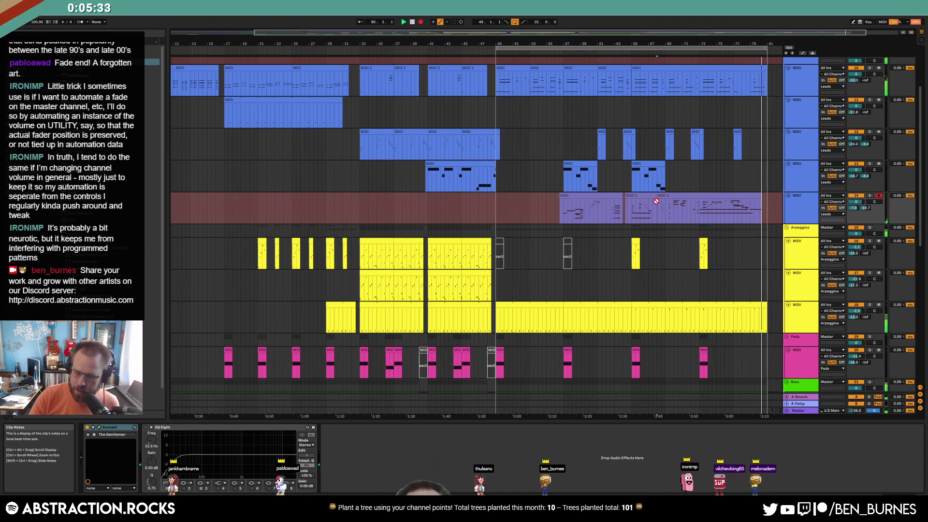
{"action": "key", "text": "space"}
Raise the short G#4 note near bar 75 of the fifth lead track's last clip to A4
{"action": "double_click", "coordinate": [658, 202]}
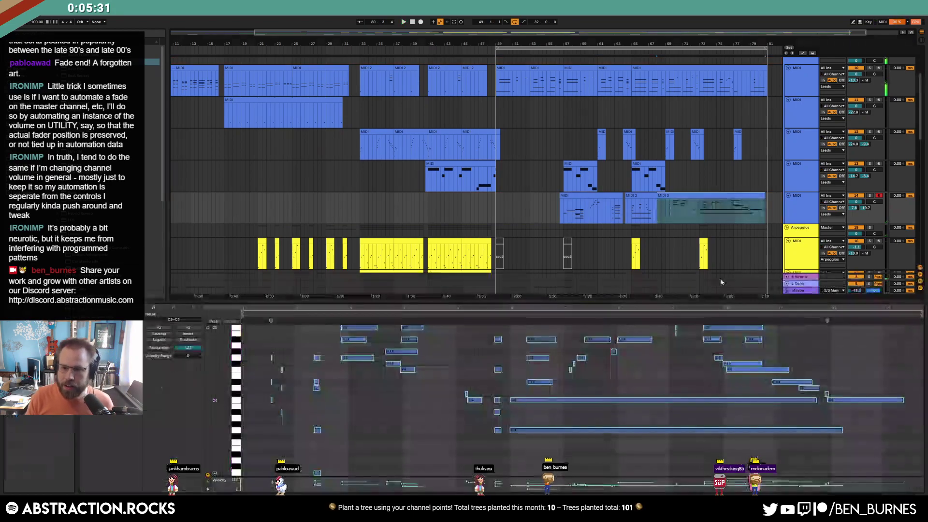
{"action": "left_click", "coordinate": [614, 352]}
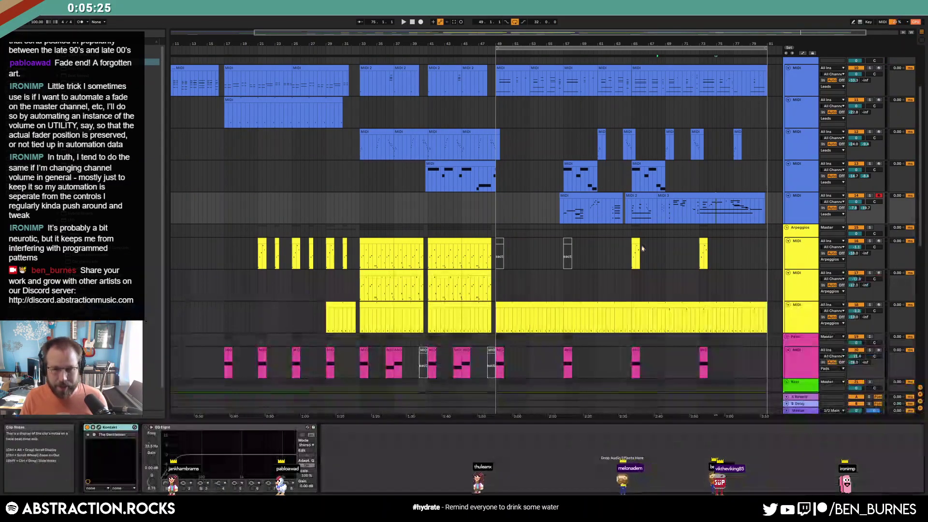
{"action": "left_click", "coordinate": [686, 196]}
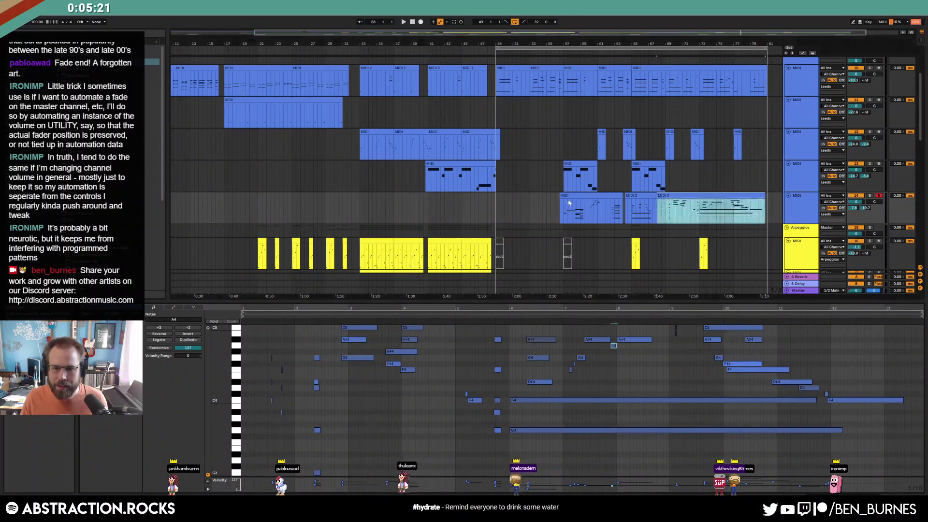
Consolidate the clips on the fifth lead track between bars 56 and 81 into one and adjust the velocities of its notes
{"action": "left_click", "coordinate": [580, 195], "text": "shift"}
{"action": "key", "text": "ctrl+j"}
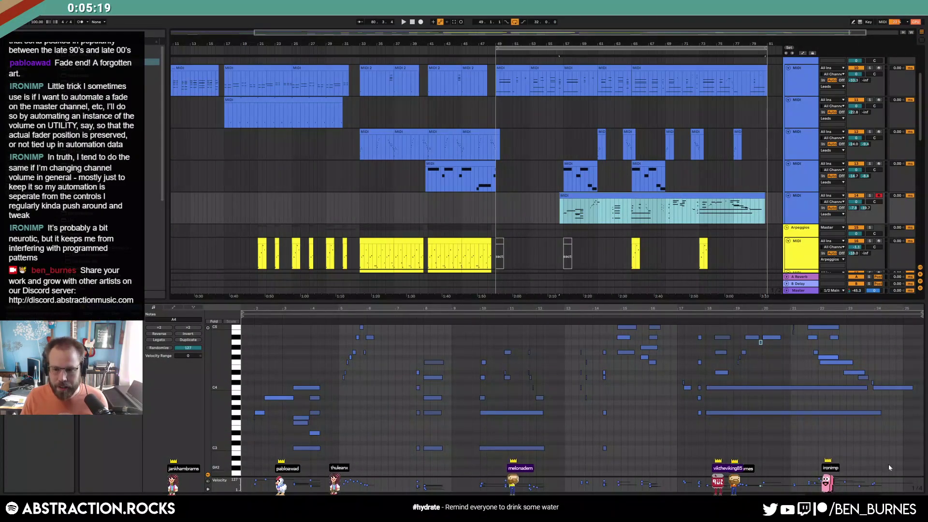
{"action": "left_click", "coordinate": [913, 492]}
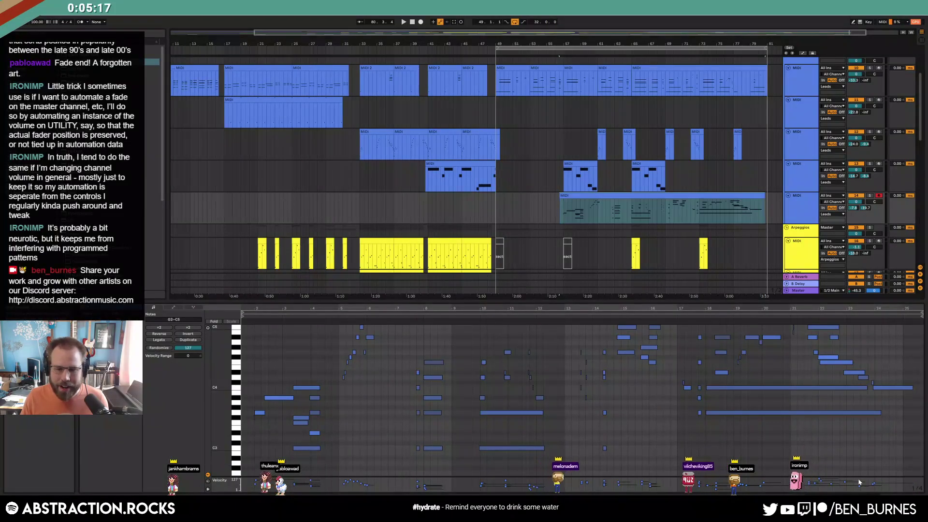
{"action": "key", "text": "ctrl+a"}
{"action": "left_click_drag", "start_coordinate": [227, 485], "coordinate": [226, 487]}
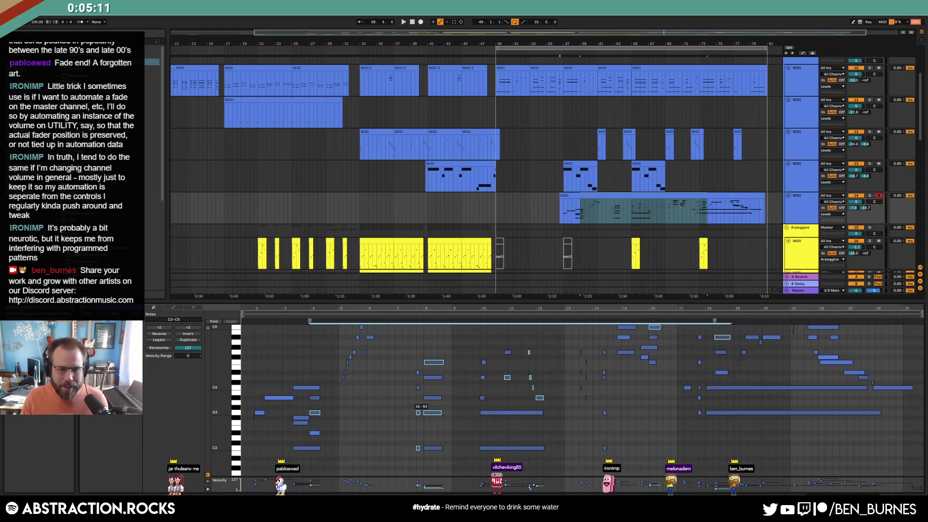
{"action": "key", "text": "shift+Tab"}
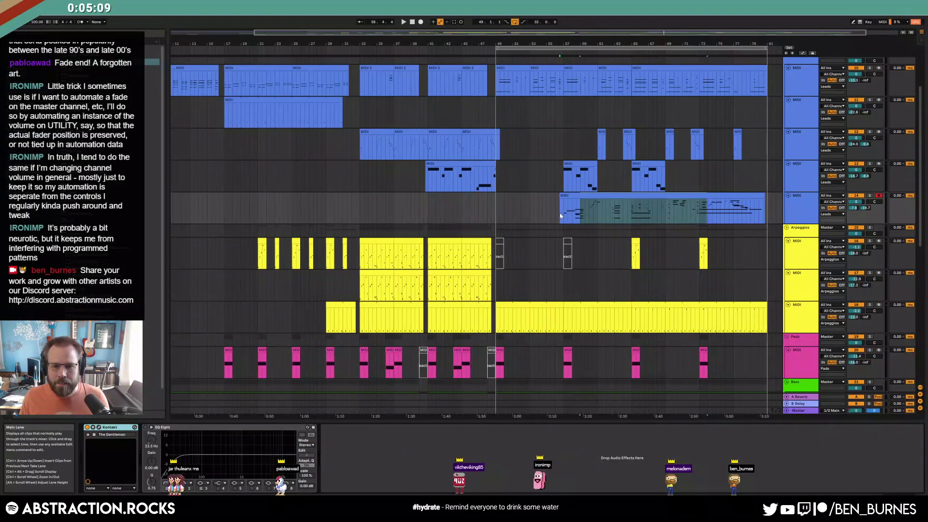
Extend the loop region back to bar 1 for a length of 80 bars and play the song from the start
{"action": "left_click", "coordinate": [561, 216]}
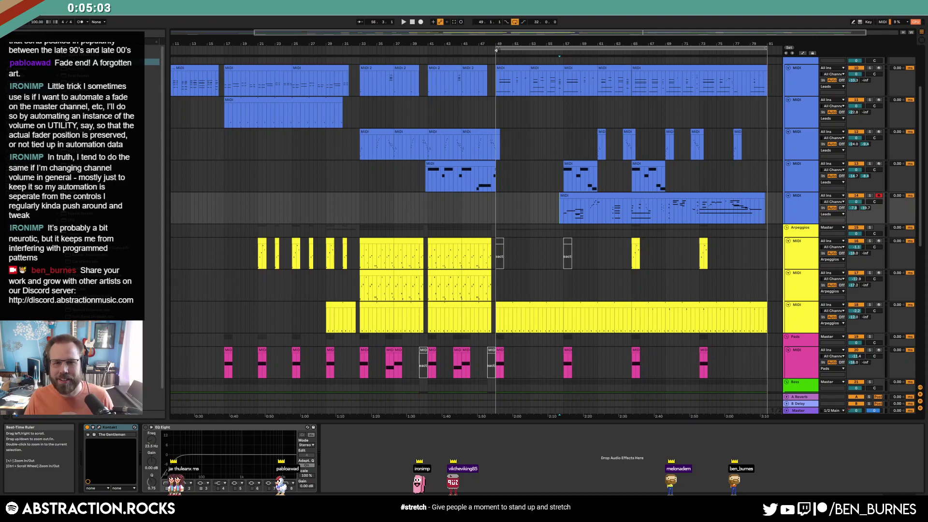
{"action": "left_click_drag", "start_coordinate": [498, 49], "coordinate": [147, 48]}
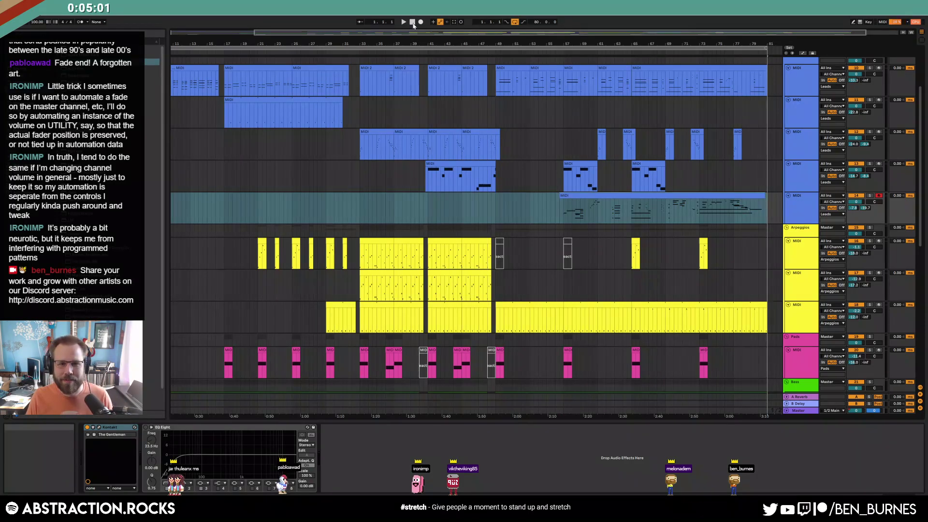
{"action": "left_click", "coordinate": [395, 36]}
{"action": "left_click_drag", "start_coordinate": [308, 35], "coordinate": [263, 108]}
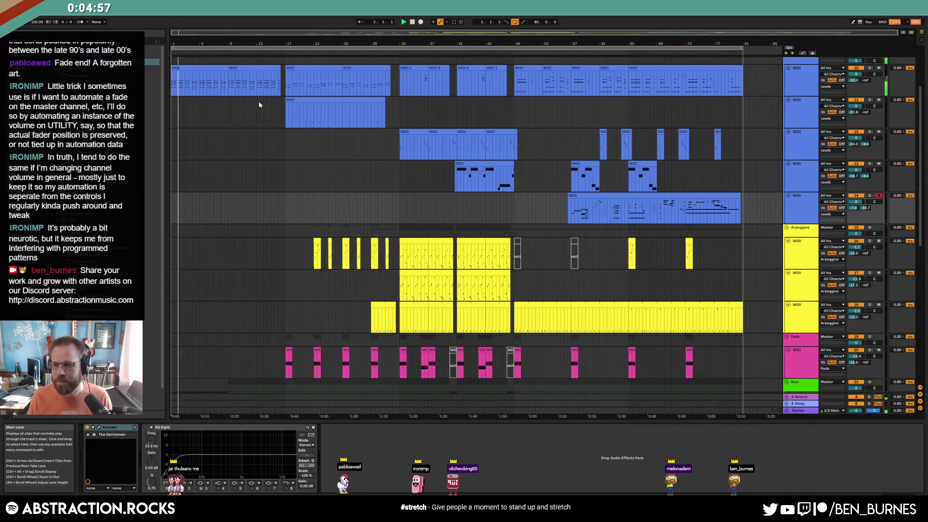
Switch on the Simple Mastering rack on the master track
{"action": "left_click", "coordinate": [802, 411]}
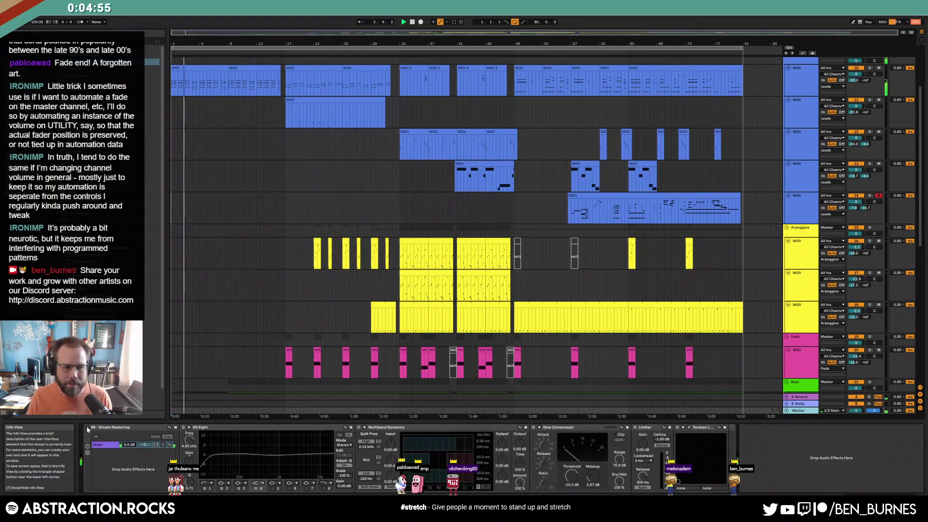
{"action": "left_click", "coordinate": [87, 427]}
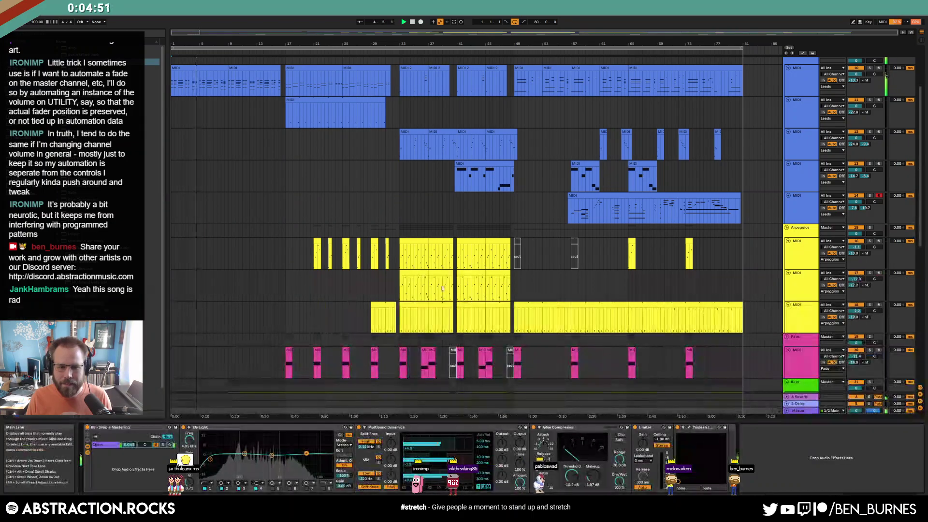
Open the first lead track's Kontakt instrument, show its insert effects and move its window clear of the lead clips
{"action": "scroll", "coordinate": [453, 291], "scroll_direction": "down", "scroll_amount": 3}
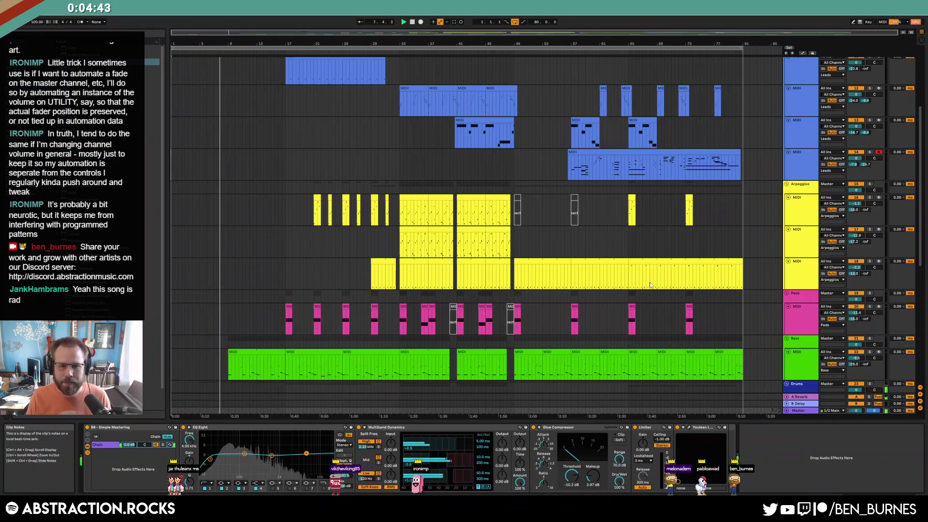
{"action": "scroll", "coordinate": [592, 270], "scroll_direction": "up", "scroll_amount": 6}
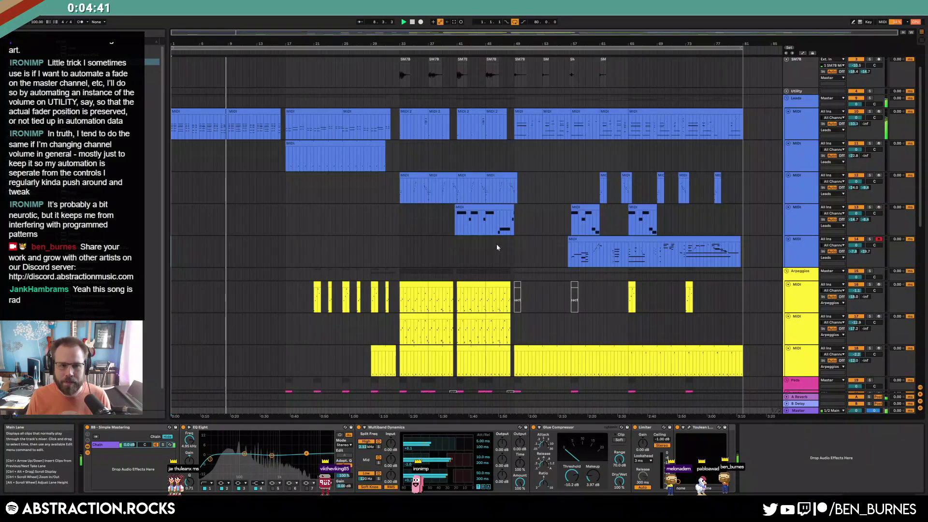
{"action": "left_click", "coordinate": [785, 114]}
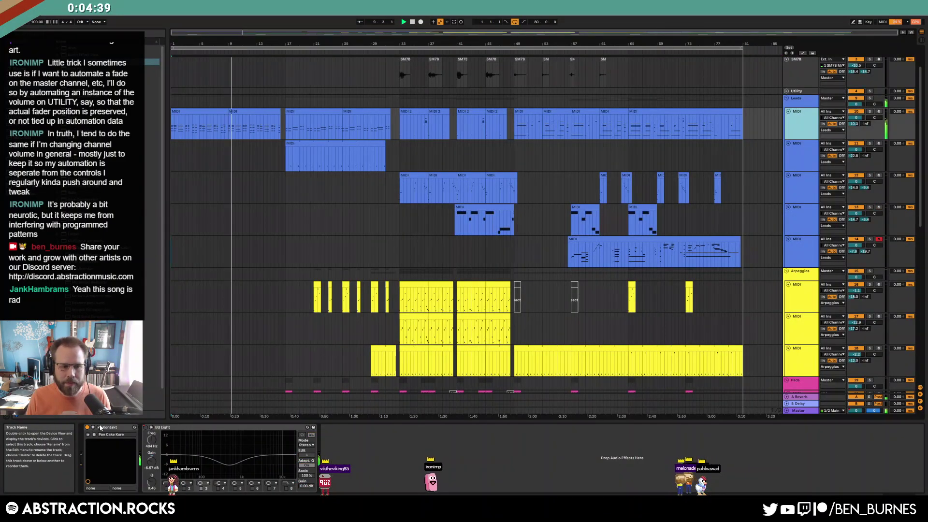
{"action": "left_click", "coordinate": [99, 427]}
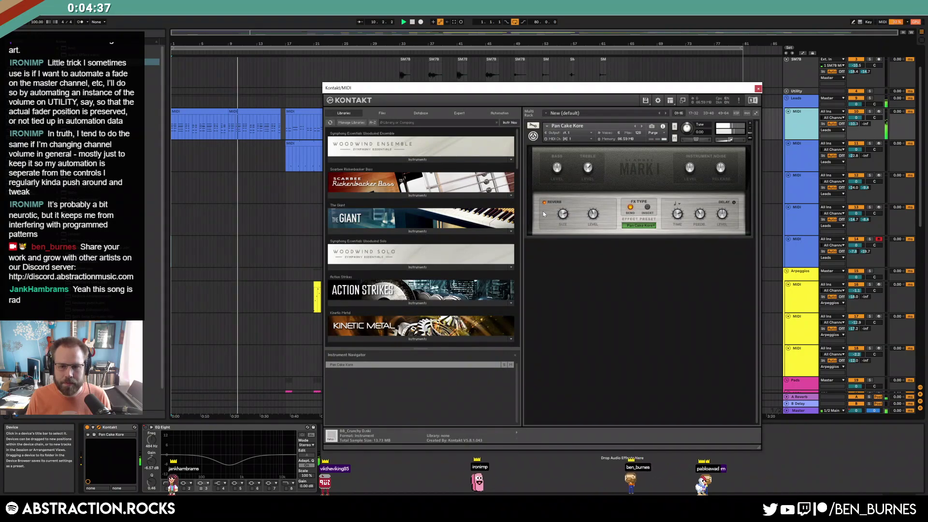
{"action": "left_click", "coordinate": [647, 207]}
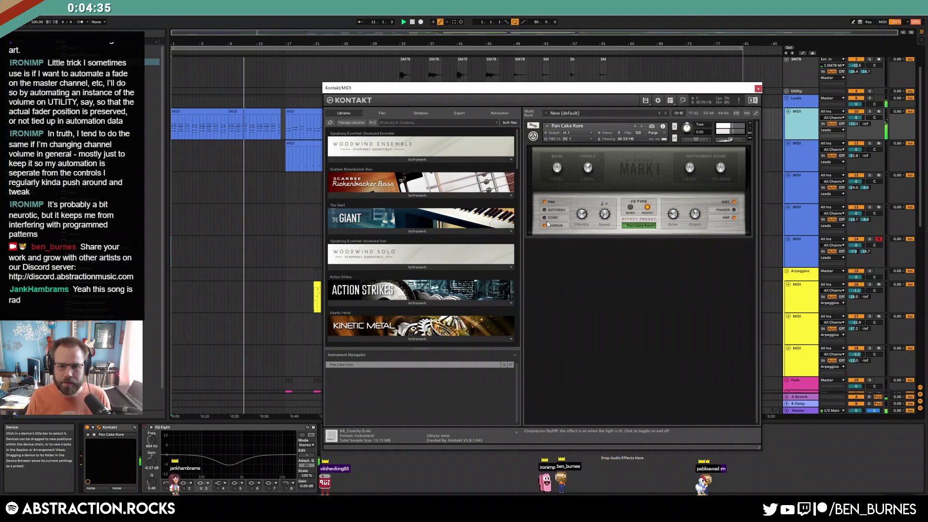
{"action": "left_click_drag", "start_coordinate": [547, 87], "coordinate": [464, 185]}
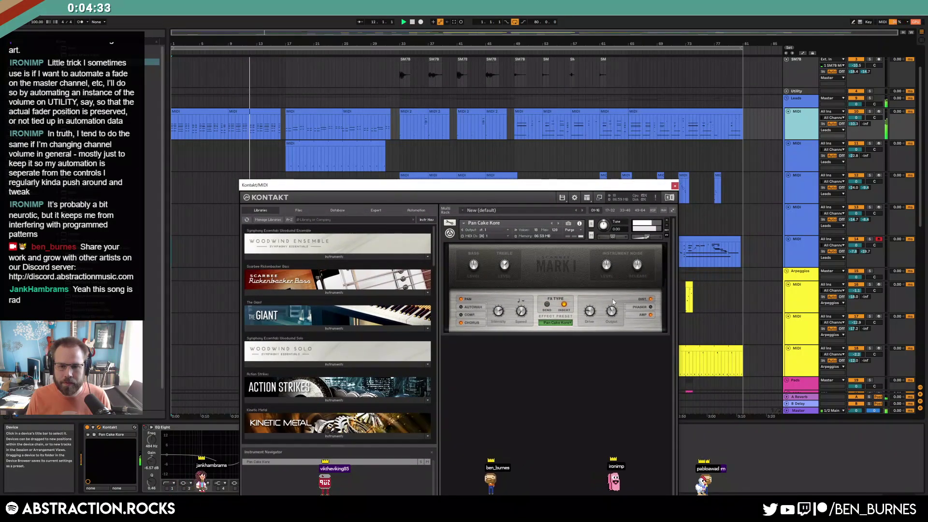
Automate the first lead's Kontakt distortion to switch off just before bar 49, re-enable its automation and close the instrument window
{"action": "key", "text": "a"}
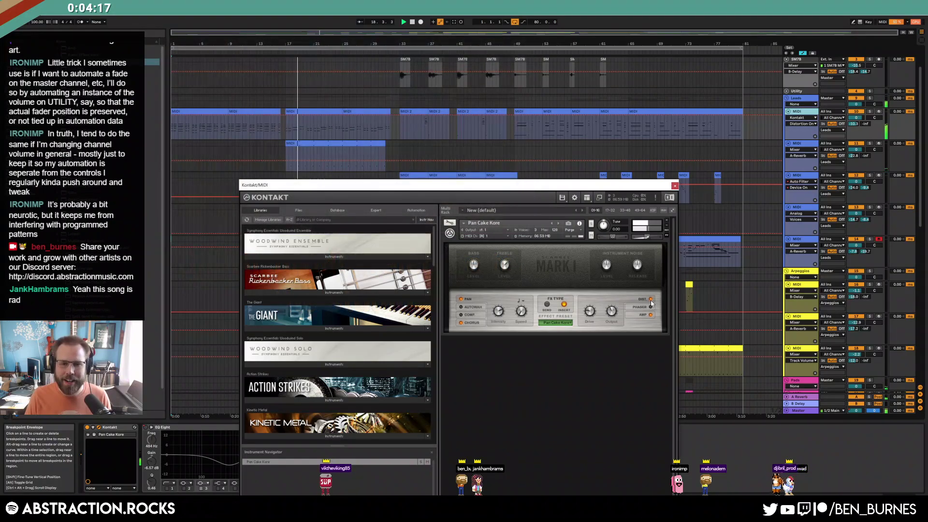
{"action": "left_click", "coordinate": [511, 115]}
{"action": "left_click_drag", "start_coordinate": [513, 115], "coordinate": [512, 139]}
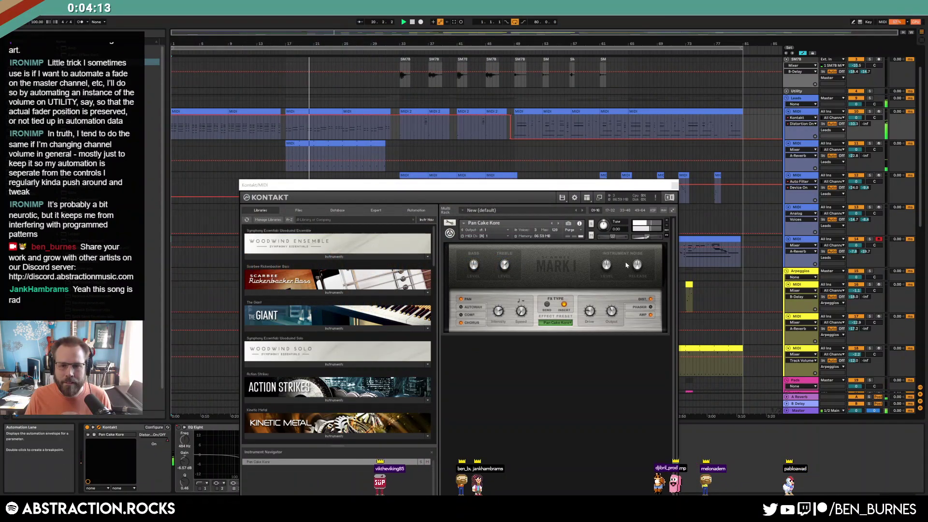
{"action": "left_click", "coordinate": [651, 299]}
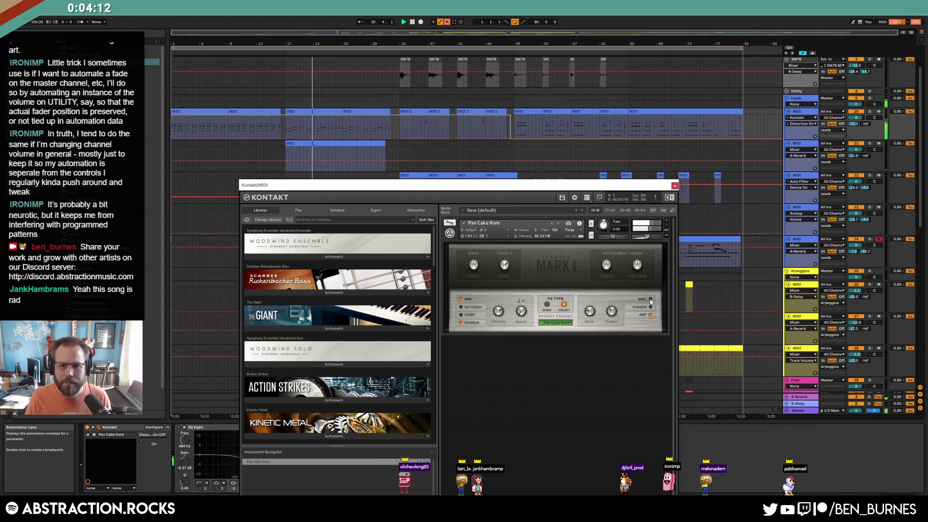
{"action": "left_click", "coordinate": [447, 22]}
{"action": "scroll", "coordinate": [690, 142], "scroll_direction": "up", "scroll_amount": 2}
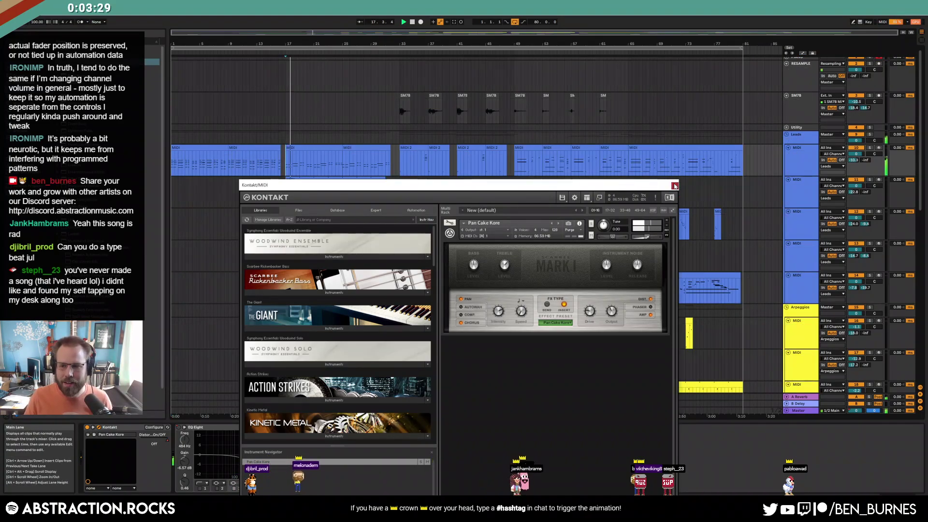
{"action": "left_click", "coordinate": [675, 185]}
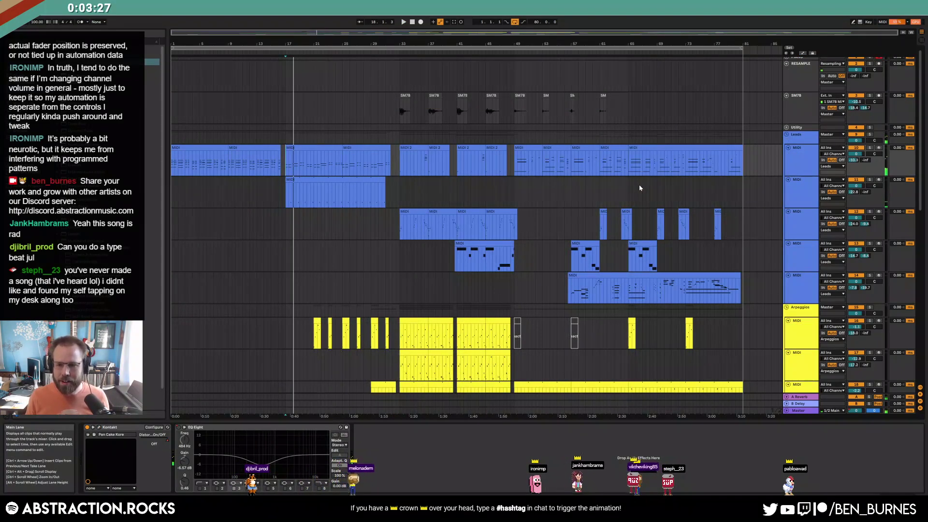
Review the drum RACK track's devices and its clip between bars 17 and 32
{"action": "scroll", "coordinate": [648, 198], "scroll_direction": "down", "scroll_amount": 10}
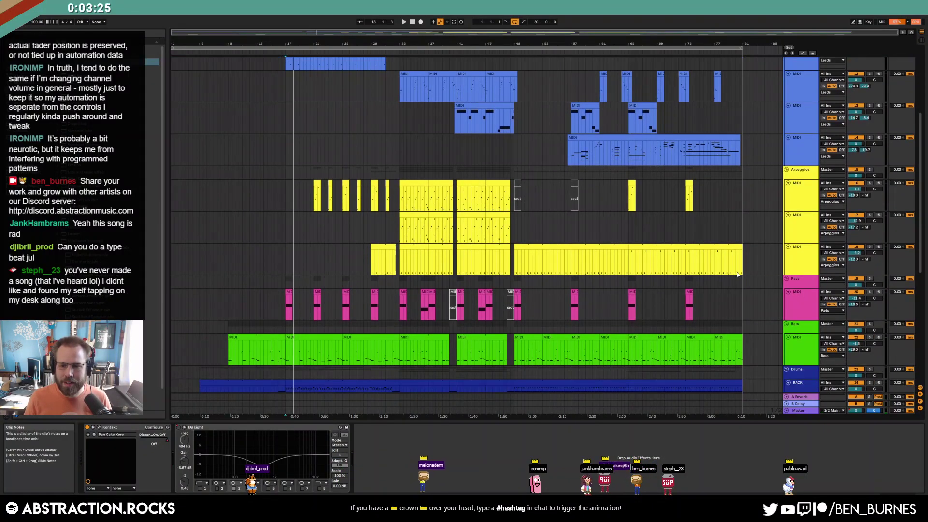
{"action": "left_click", "coordinate": [814, 348]}
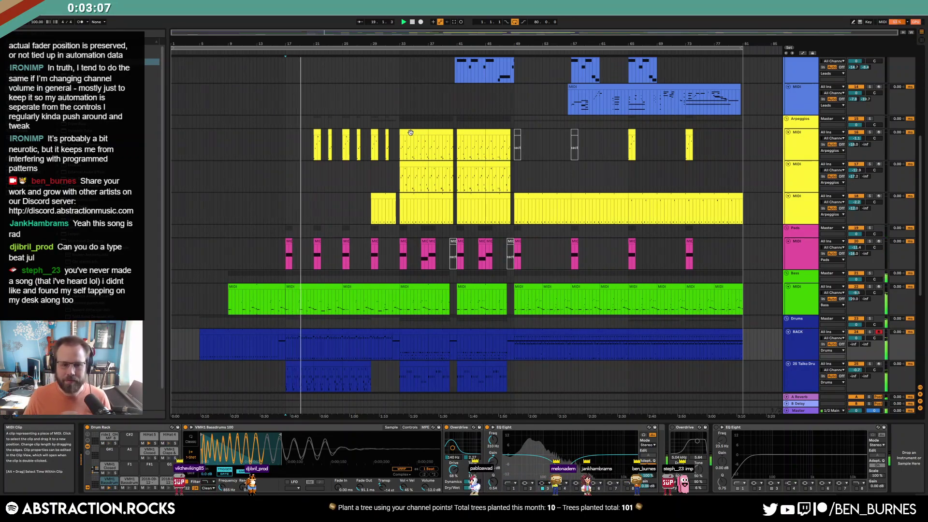
{"action": "double_click", "coordinate": [363, 337]}
{"action": "key", "text": "shift+Tab"}
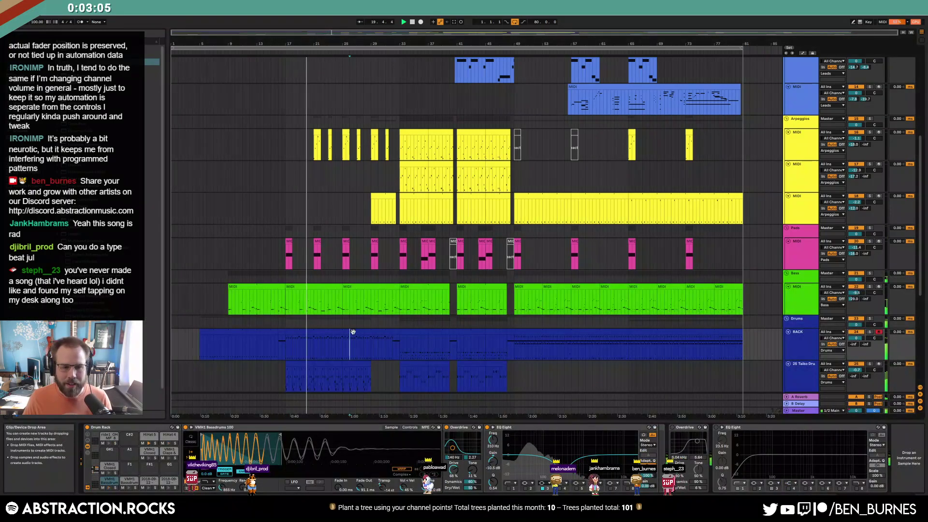
Lower the Verb Dry and Verb Wet macros of the Taiko Drums rack, bringing Verb Wet to 7
{"action": "left_click", "coordinate": [749, 371]}
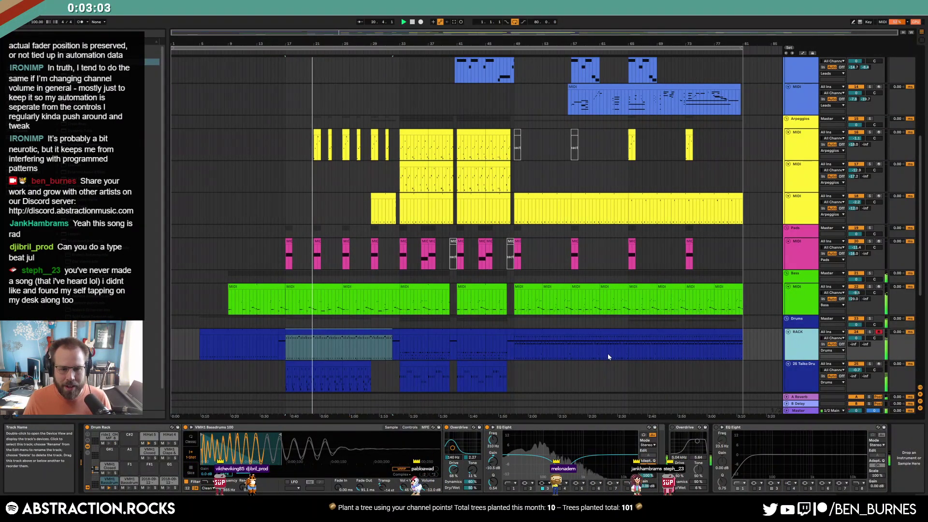
{"action": "scroll", "coordinate": [749, 371], "scroll_direction": "down", "scroll_amount": 2}
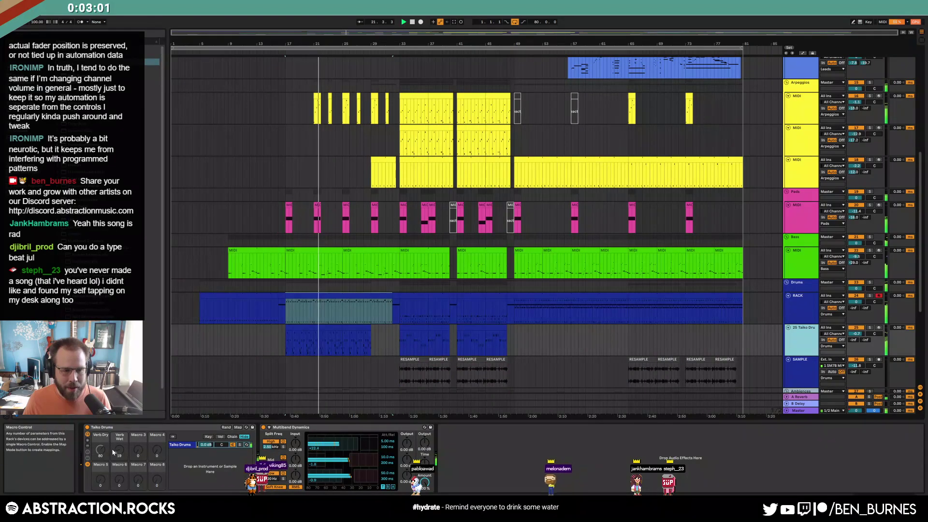
{"action": "mouse_move", "coordinate": [107, 454]}
{"action": "left_mouse_down"}
{"action": "mouse_move", "coordinate": [107, 481]}
{"action": "mouse_move", "coordinate": [106, 458]}
{"action": "mouse_move", "coordinate": [107, 467]}
{"action": "left_mouse_up"}
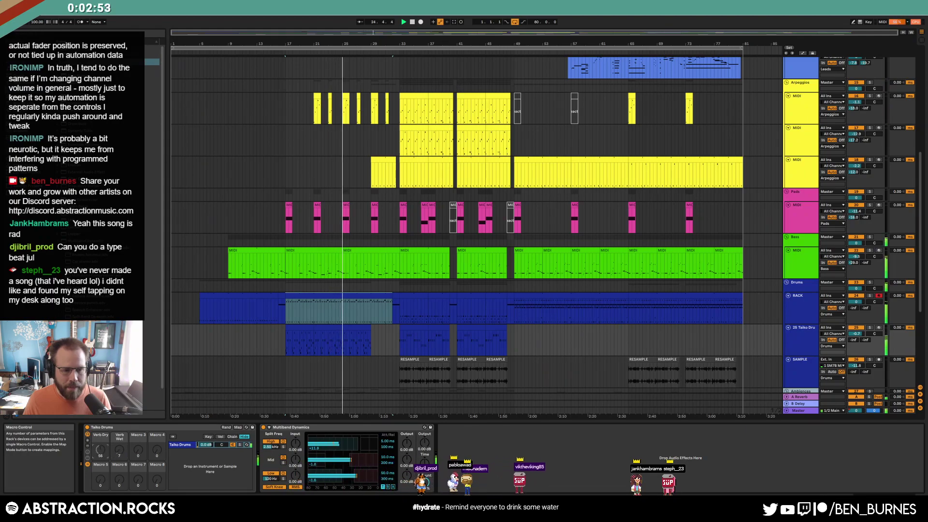
{"action": "left_click", "coordinate": [811, 337]}
Adjust the velocities of the HiHat 5 and HiHat 4 notes in the drum RACK clip starting at bar 17
{"action": "scroll", "coordinate": [810, 334], "scroll_direction": "down", "scroll_amount": 3}
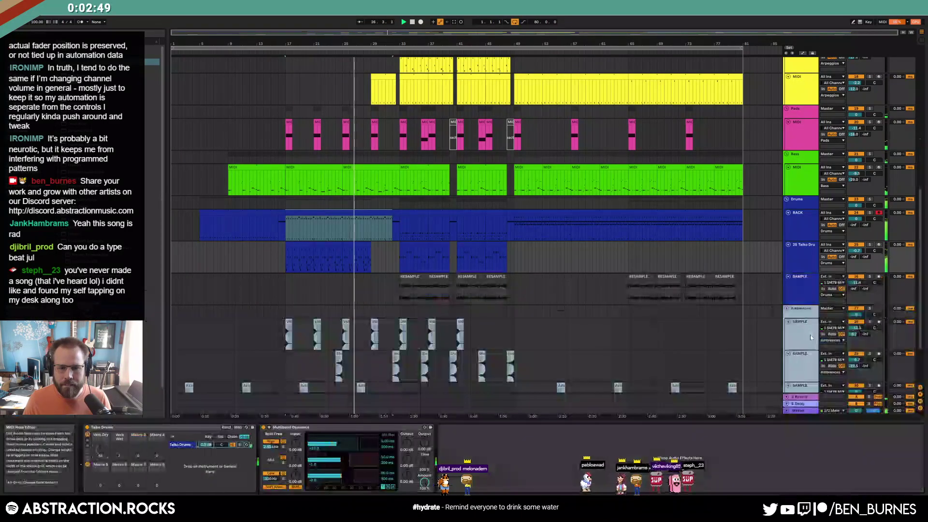
{"action": "scroll", "coordinate": [603, 327], "scroll_direction": "down", "scroll_amount": 1}
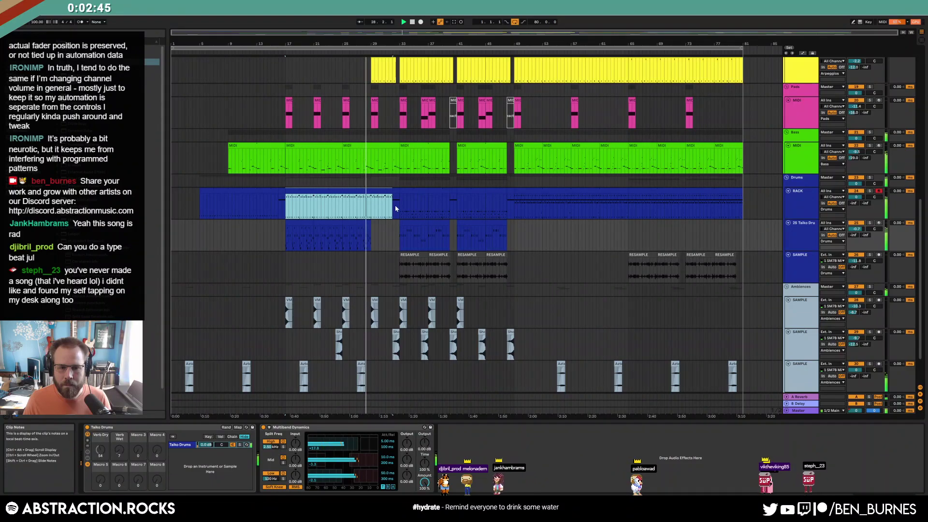
{"action": "double_click", "coordinate": [370, 192]}
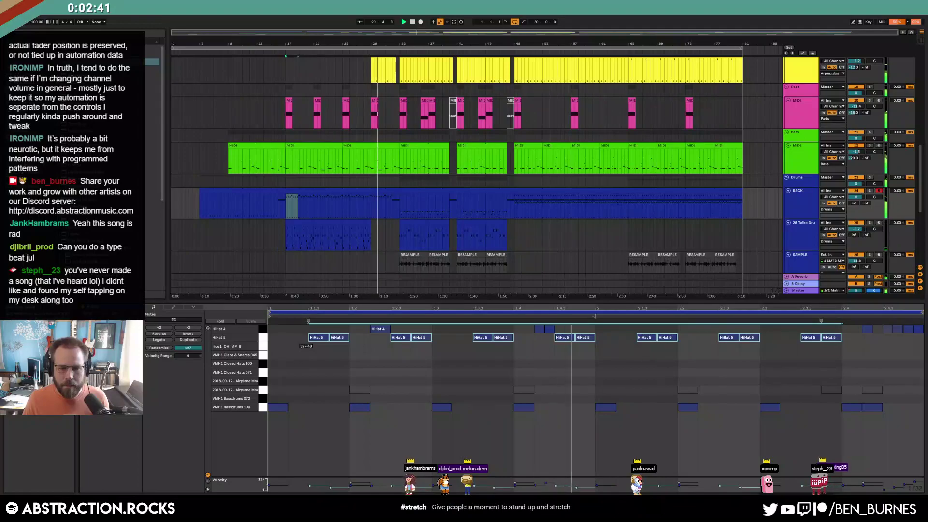
{"action": "left_click", "coordinate": [268, 328]}
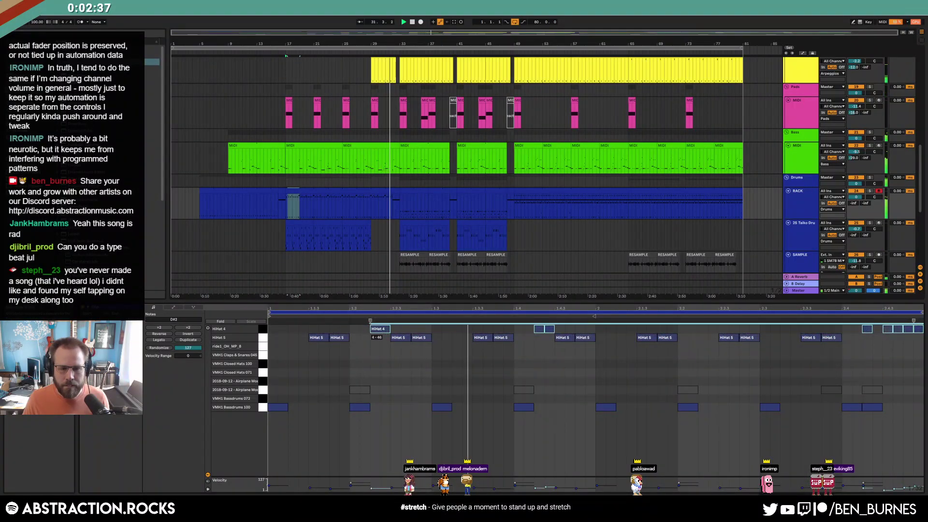
{"action": "key", "text": "shift+Tab"}
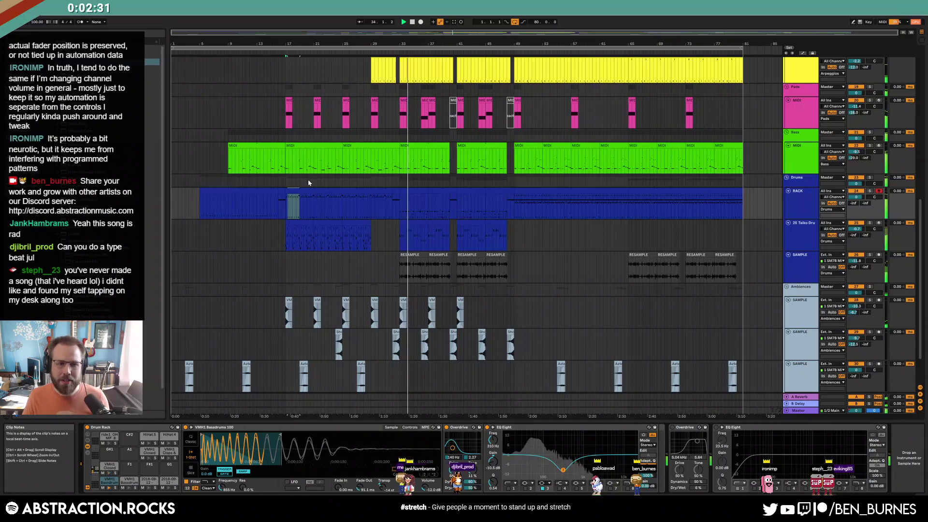
Play from the arpeggio clip at bar 21 and check the arpeggio, drum and ambience tracks against the leads
{"action": "scroll", "coordinate": [358, 222], "scroll_direction": "up", "scroll_amount": 1}
{"action": "scroll", "coordinate": [359, 221], "scroll_direction": "up", "scroll_amount": 6}
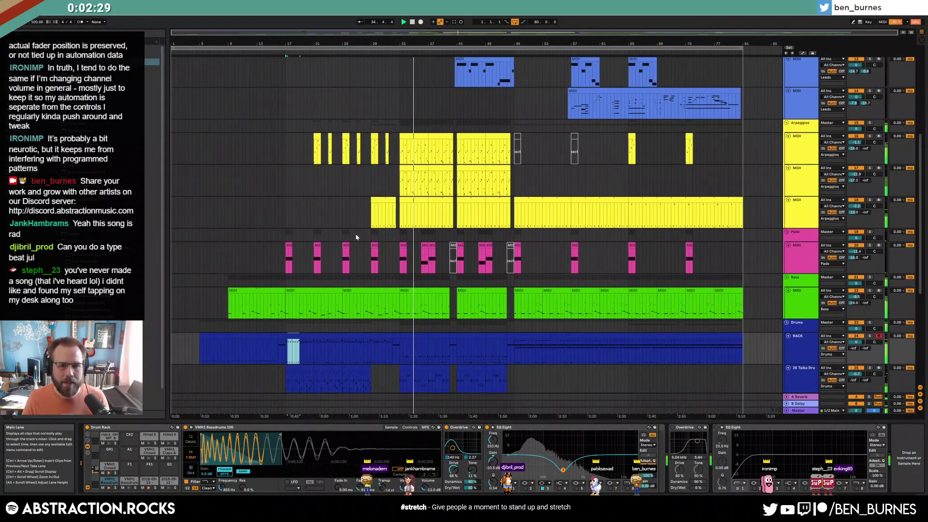
{"action": "left_click", "coordinate": [315, 154]}
{"action": "scroll", "coordinate": [415, 246], "scroll_direction": "up", "scroll_amount": 2}
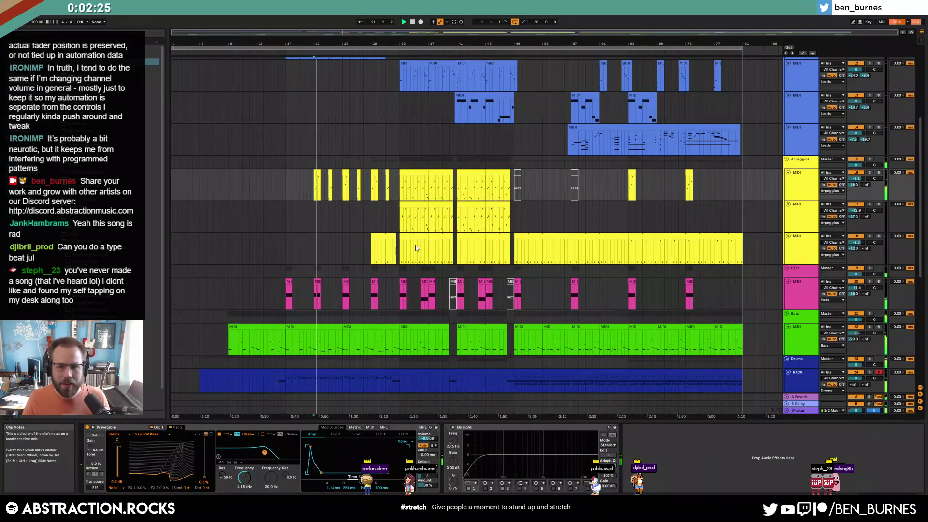
{"action": "scroll", "coordinate": [508, 286], "scroll_direction": "down", "scroll_amount": 8}
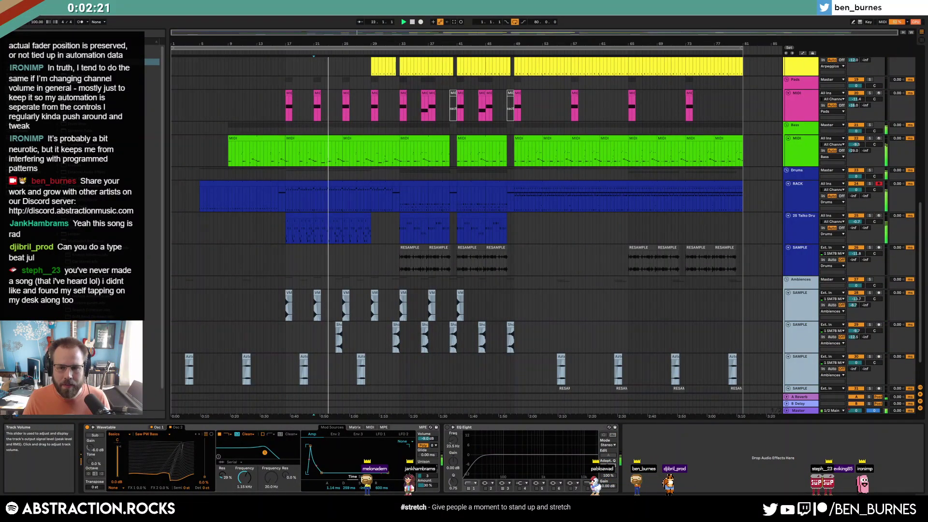
{"action": "scroll", "coordinate": [339, 232], "scroll_direction": "up", "scroll_amount": 10}
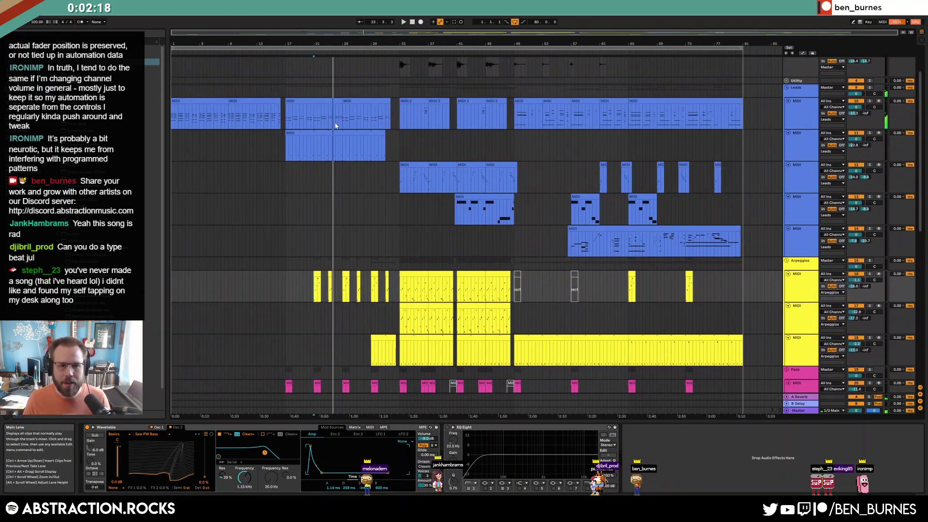
Paste an Auto Filter after the EQ Eight on the first lead track and adjust its cutoff during playback from bar 17
{"action": "left_click", "coordinate": [325, 101]}
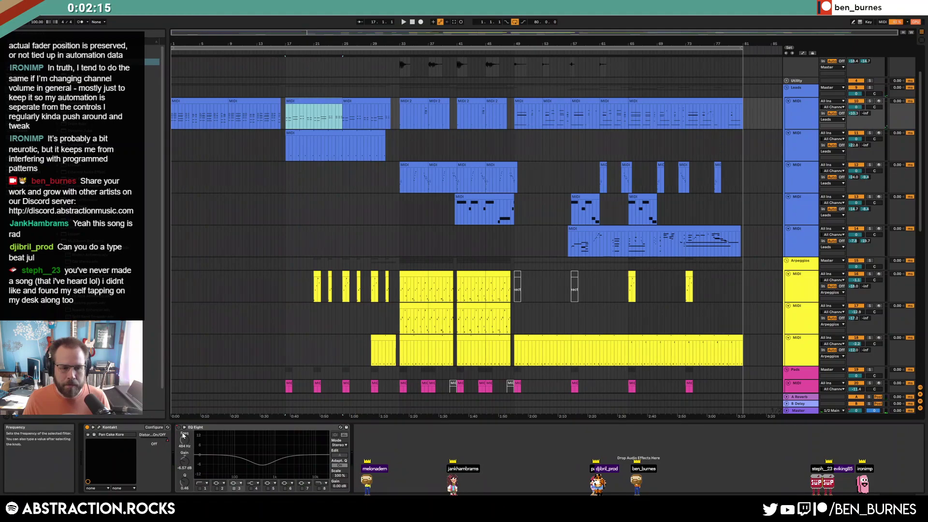
{"action": "left_click", "coordinate": [376, 423]}
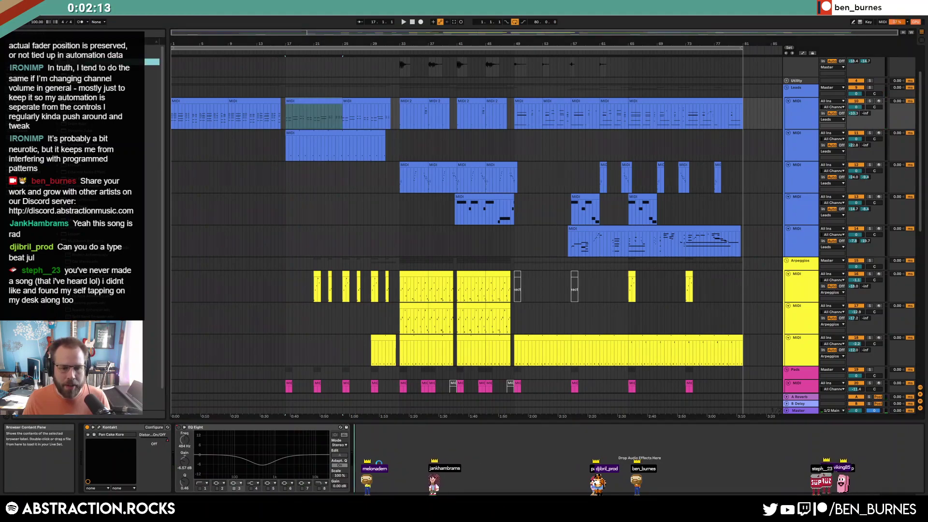
{"action": "key", "text": "ctrl+v"}
{"action": "key", "text": "space"}
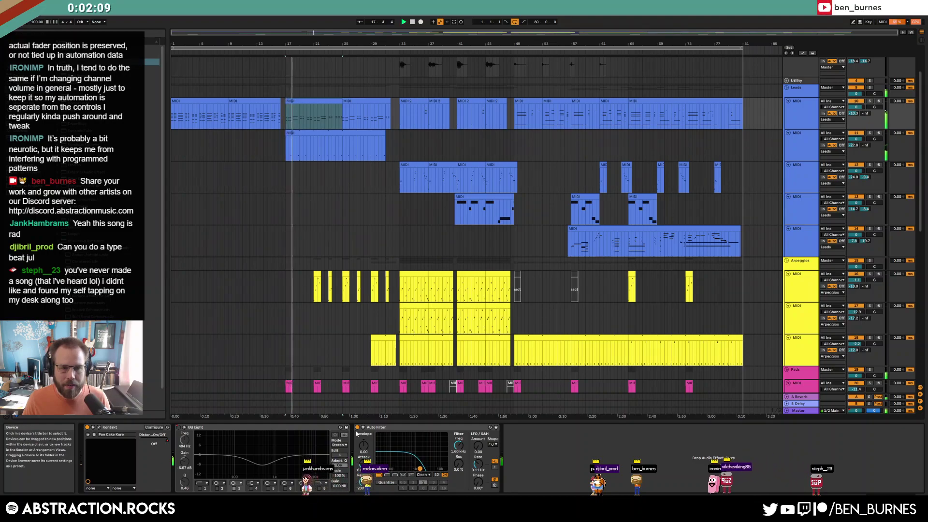
{"action": "left_click_drag", "start_coordinate": [420, 469], "coordinate": [421, 469]}
Check the first lead track's distortion automation between bars 17 and 32
{"action": "key", "text": "a"}
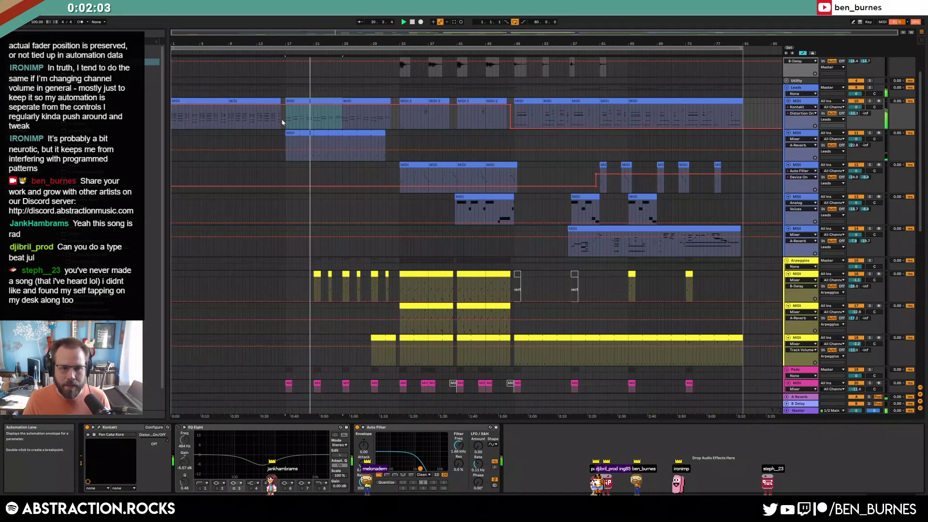
{"action": "left_click", "coordinate": [295, 115]}
{"action": "left_click_drag", "start_coordinate": [294, 116], "coordinate": [378, 111]}
{"action": "key", "text": "a"}
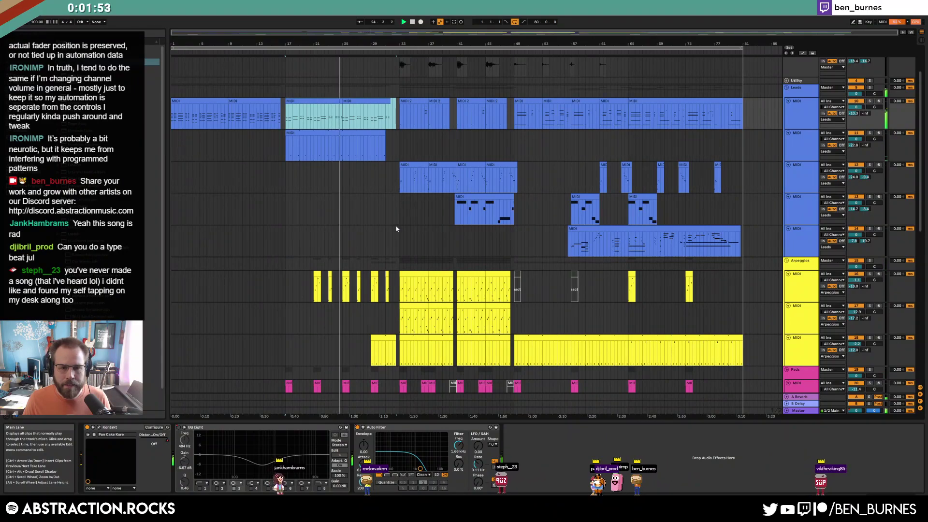
Inspect the second lead track's Hybrid Keys instrument in Kontakt and select its clip at bar 17
{"action": "left_click", "coordinate": [801, 144]}
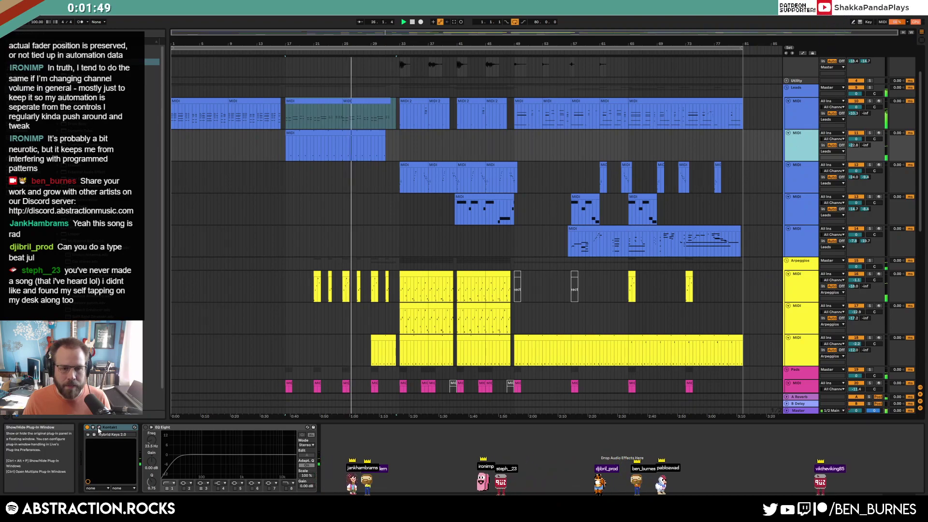
{"action": "left_click", "coordinate": [99, 428]}
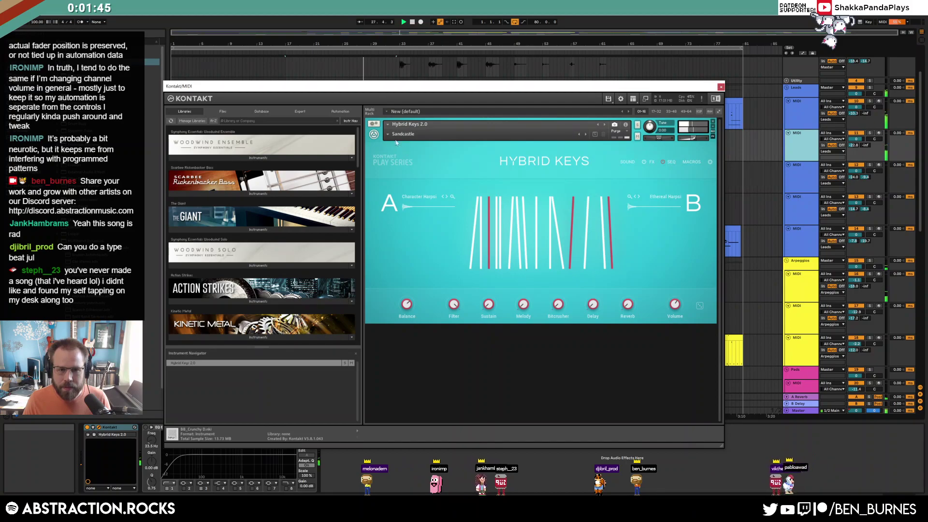
{"action": "key", "text": "ctrl+alt+p"}
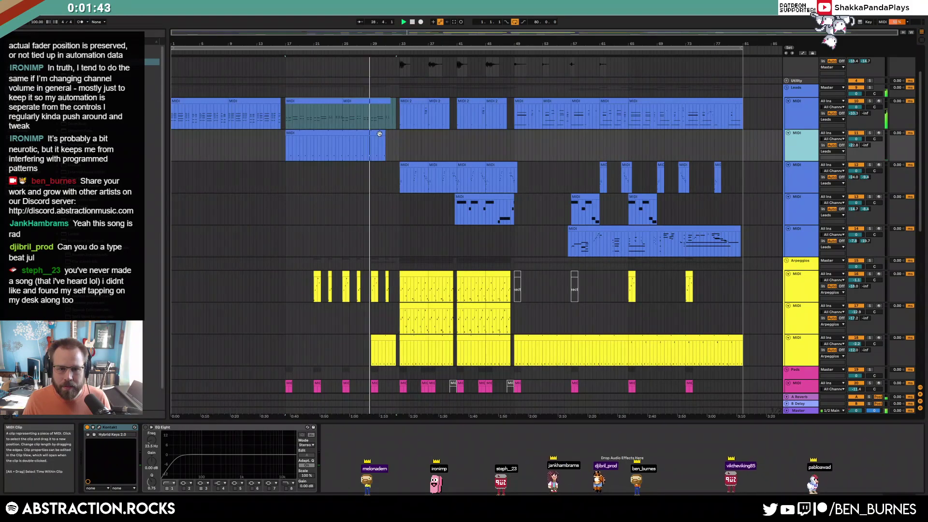
{"action": "left_click", "coordinate": [338, 145]}
Check the bass, drum and ambience tracks during playback and select the ambience sample clip near bar 27
{"action": "scroll", "coordinate": [534, 328], "scroll_direction": "down", "scroll_amount": 4}
{"action": "scroll", "coordinate": [534, 328], "scroll_direction": "down", "scroll_amount": 10}
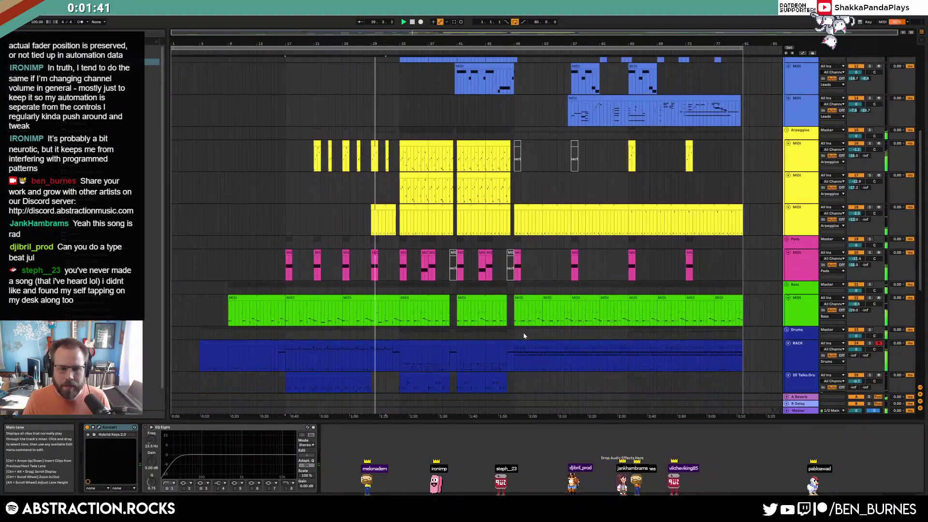
{"action": "scroll", "coordinate": [515, 347], "scroll_direction": "down", "scroll_amount": 1}
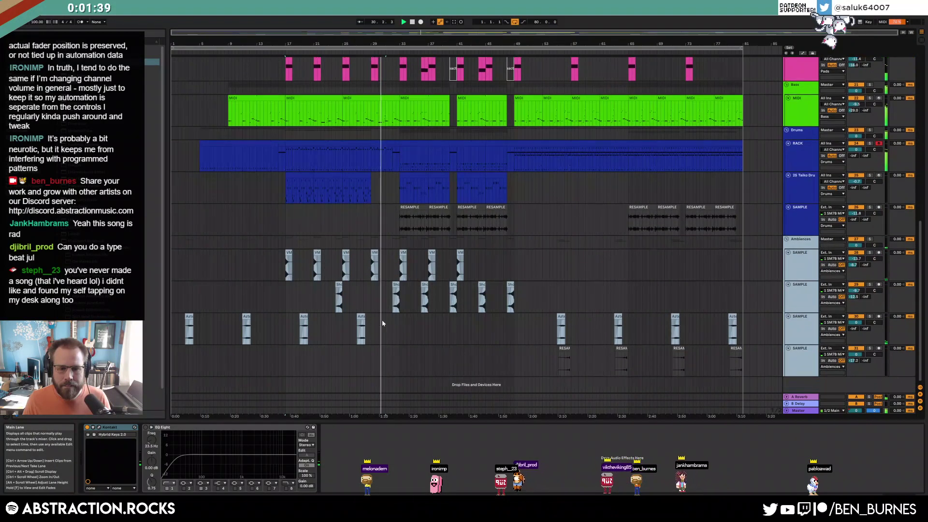
{"action": "left_click", "coordinate": [361, 331]}
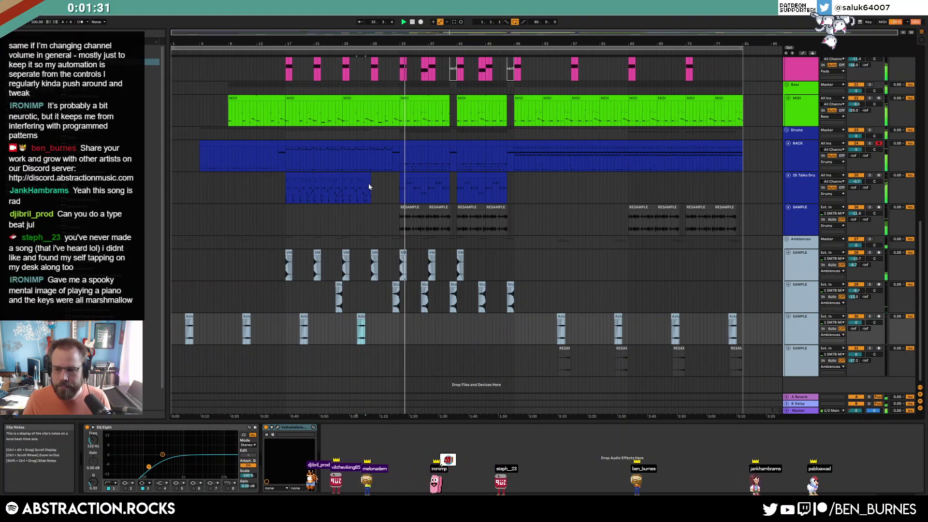
Lower the Verb Dry macro of the Taiko Drums rack and raise Verb Wet to 15
{"action": "scroll", "coordinate": [500, 236], "scroll_direction": "up", "scroll_amount": 2}
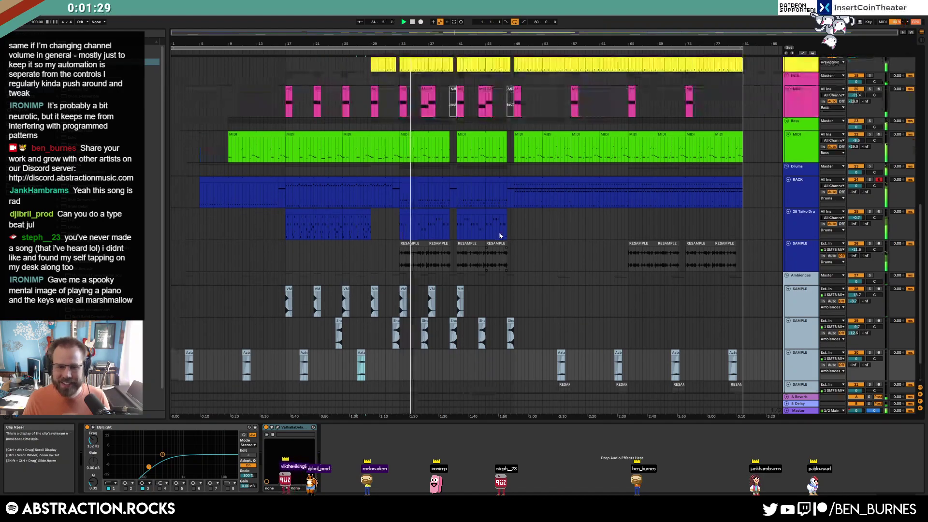
{"action": "scroll", "coordinate": [500, 236], "scroll_direction": "up", "scroll_amount": 2}
{"action": "left_click_drag", "start_coordinate": [372, 252], "coordinate": [342, 253]}
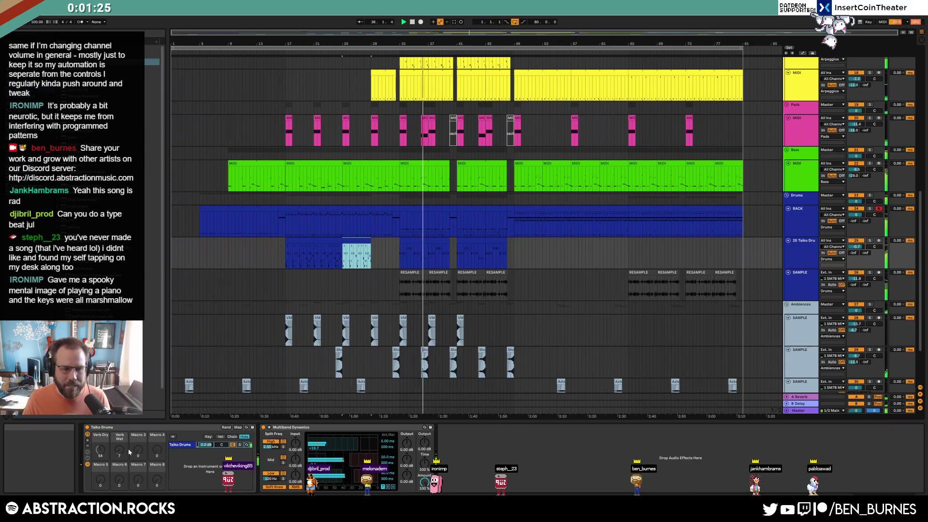
{"action": "left_click_drag", "start_coordinate": [107, 451], "coordinate": [106, 478]}
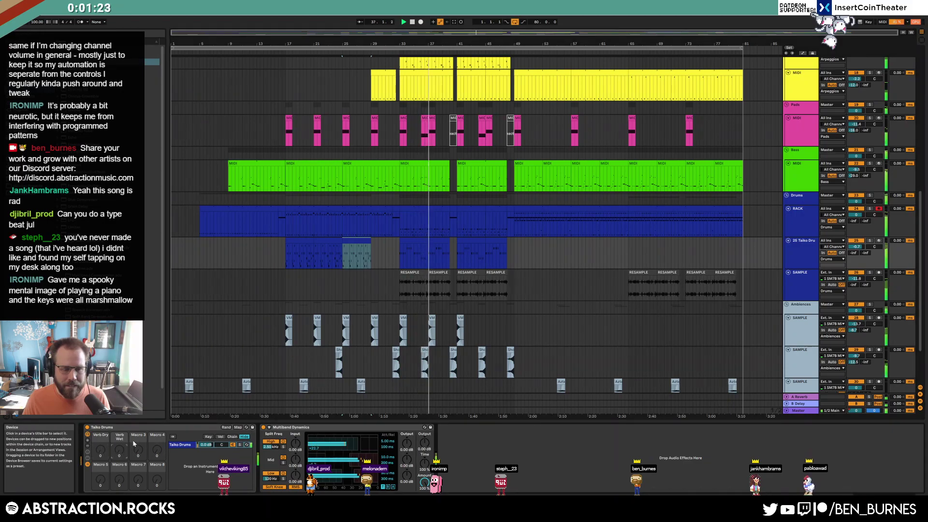
{"action": "left_click_drag", "start_coordinate": [120, 450], "coordinate": [119, 442]}
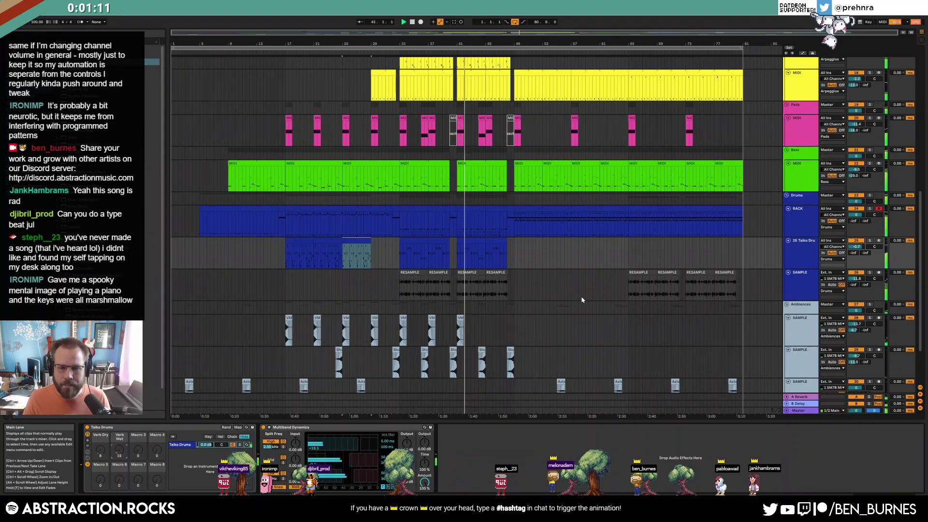
Move the first ambience track's clip from bar 37 to bar 49 and delete its clips at bars 21 and 29
{"action": "left_click", "coordinate": [432, 329]}
{"action": "left_click_drag", "start_coordinate": [431, 324], "coordinate": [517, 323]}
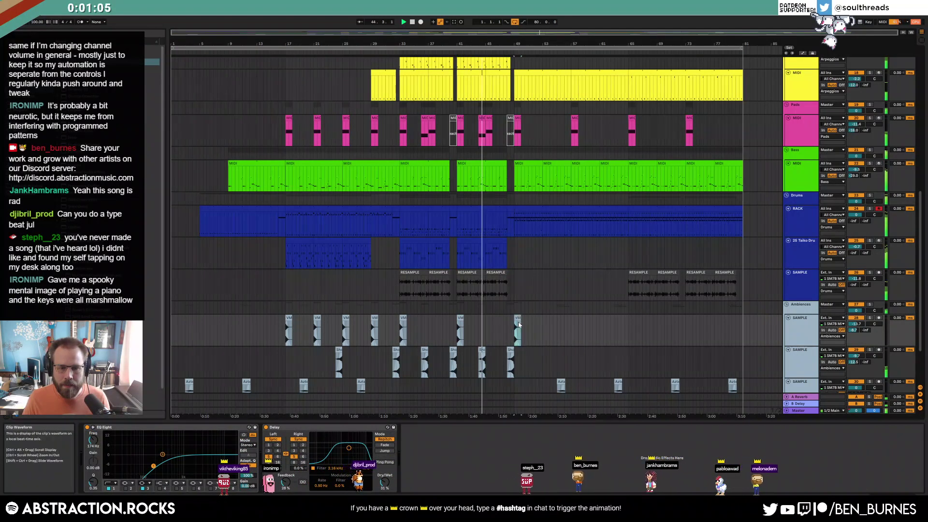
{"action": "left_click_drag", "start_coordinate": [315, 323], "coordinate": [372, 323]}
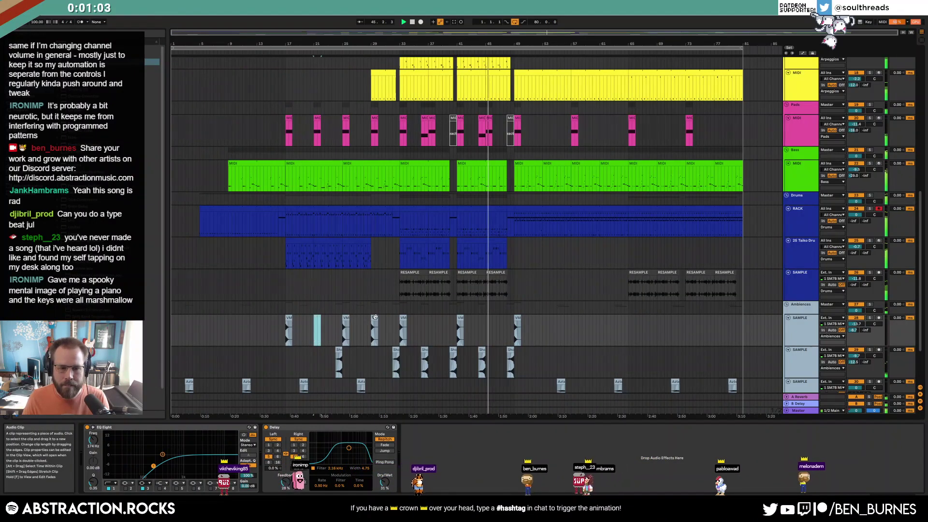
{"action": "left_click", "coordinate": [548, 328]}
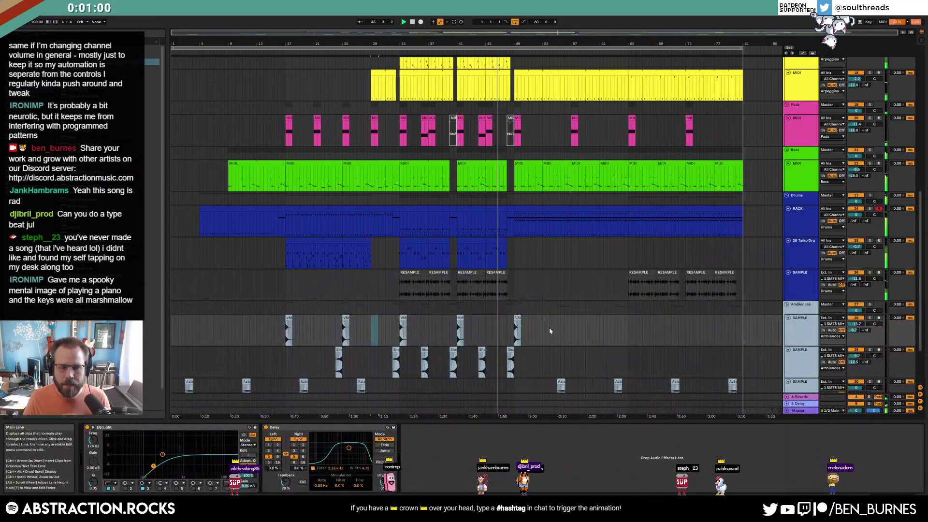
Copy the second ambience track's sample clip from bar 48 to bar 64
{"action": "left_click", "coordinate": [510, 349]}
{"action": "left_click_drag", "start_coordinate": [510, 349], "coordinate": [624, 357]}
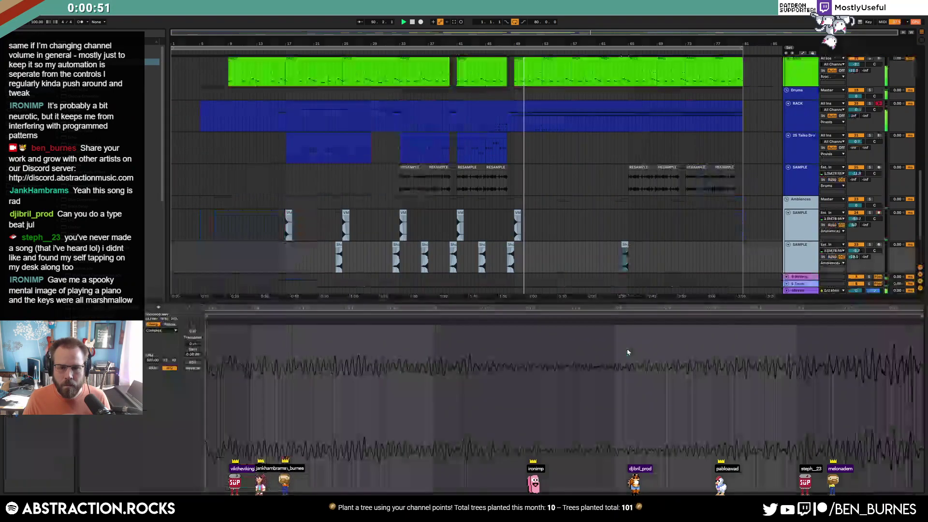
{"action": "scroll", "coordinate": [629, 349], "scroll_direction": "down", "scroll_amount": 3}
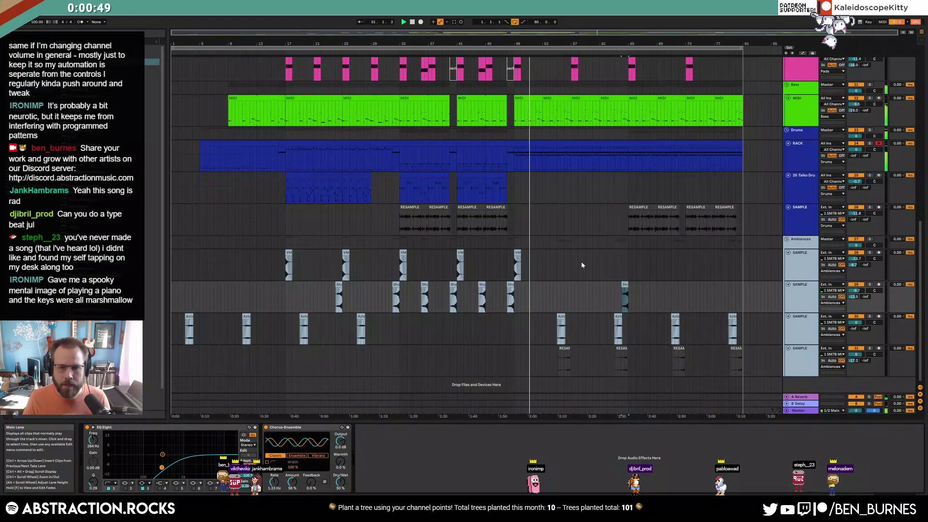
In the bass clip at bar 53, reduce the short run around beat 2.4 to one C3 and one D3 note
{"action": "scroll", "coordinate": [565, 179], "scroll_direction": "up", "scroll_amount": 3}
{"action": "left_click", "coordinate": [551, 161]}
{"action": "double_click", "coordinate": [552, 162]}
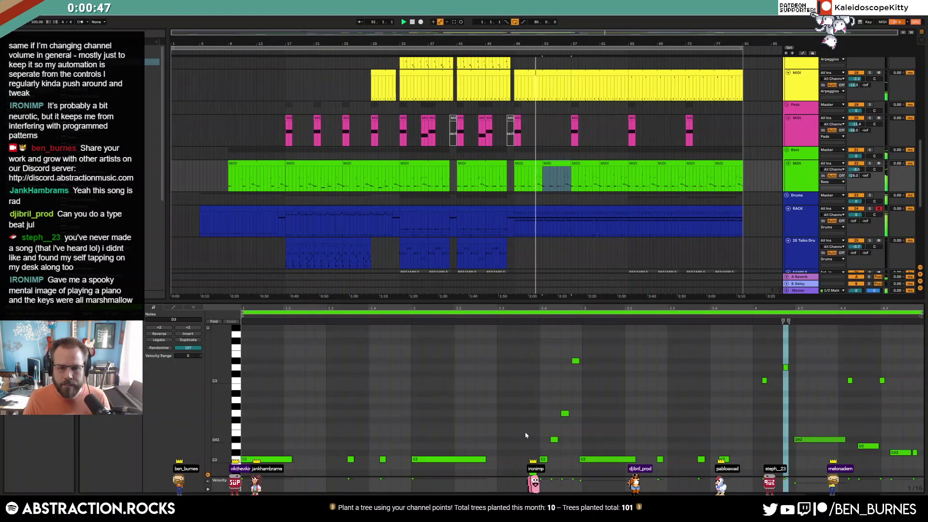
{"action": "double_click", "coordinate": [533, 437]}
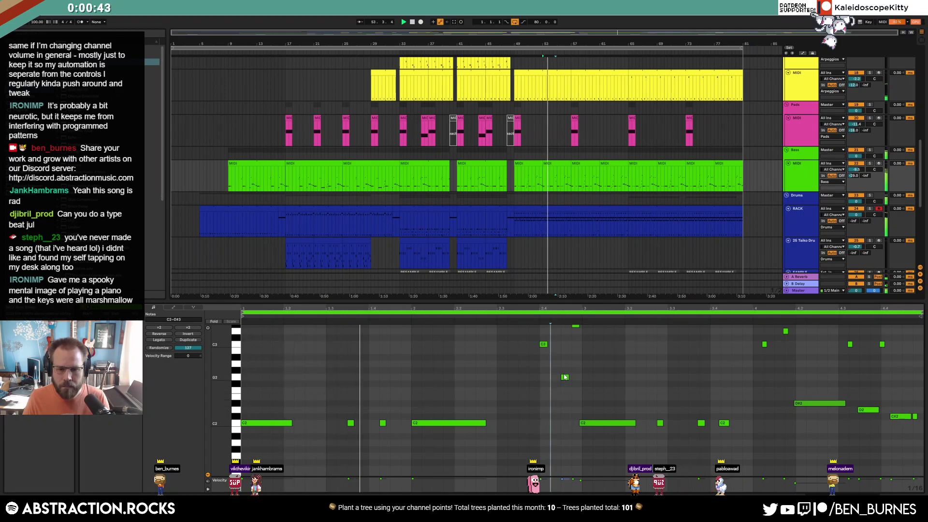
{"action": "left_click_drag", "start_coordinate": [536, 323], "coordinate": [585, 365]}
{"action": "key", "text": "Right"}
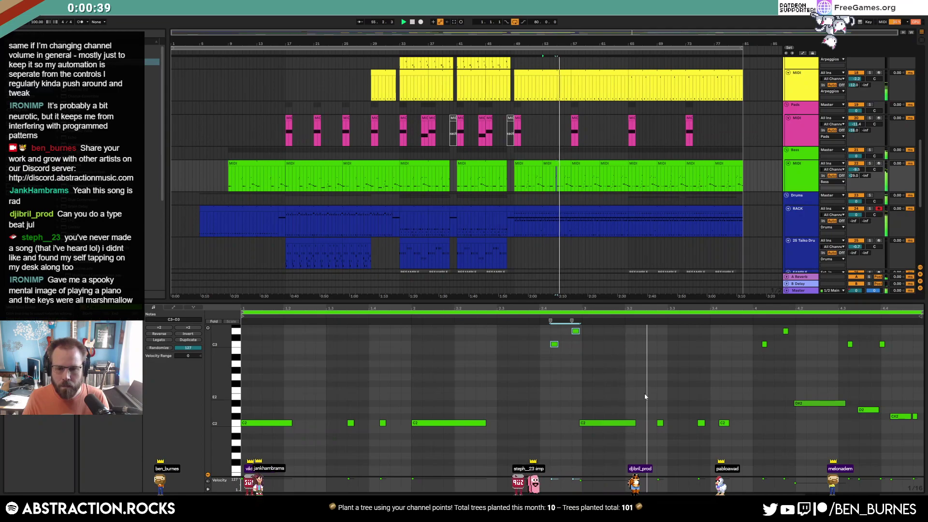
Raise the two short notes between beats 4 and 4.2 of the bass clip to D#3 and F3
{"action": "scroll", "coordinate": [585, 365], "scroll_direction": "up", "scroll_amount": 1}
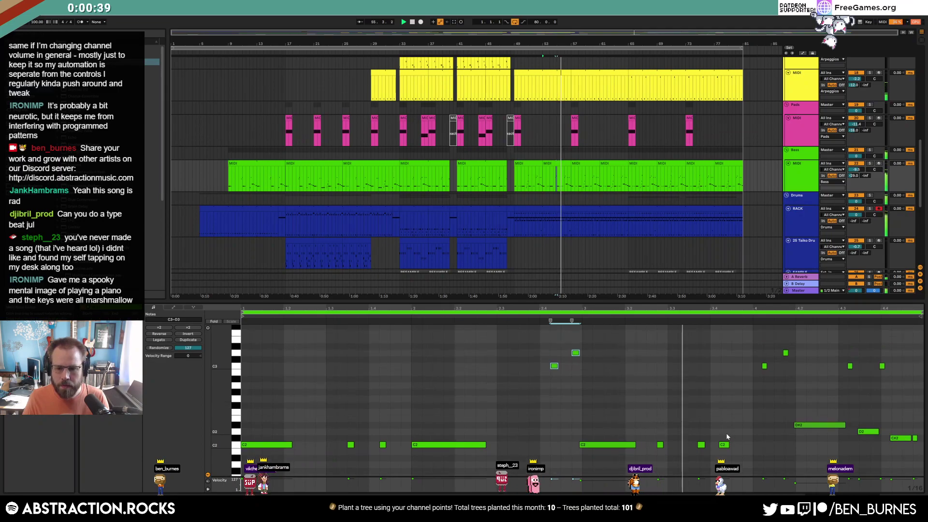
{"action": "left_click", "coordinate": [764, 366]}
{"action": "key", "text": "Up"}
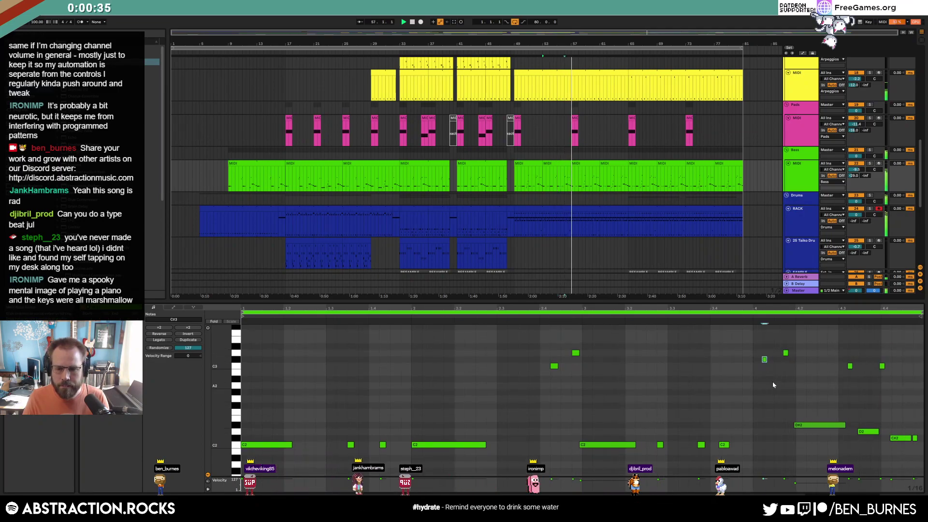
{"action": "key", "text": "Up"}
{"action": "key", "text": "Up"}
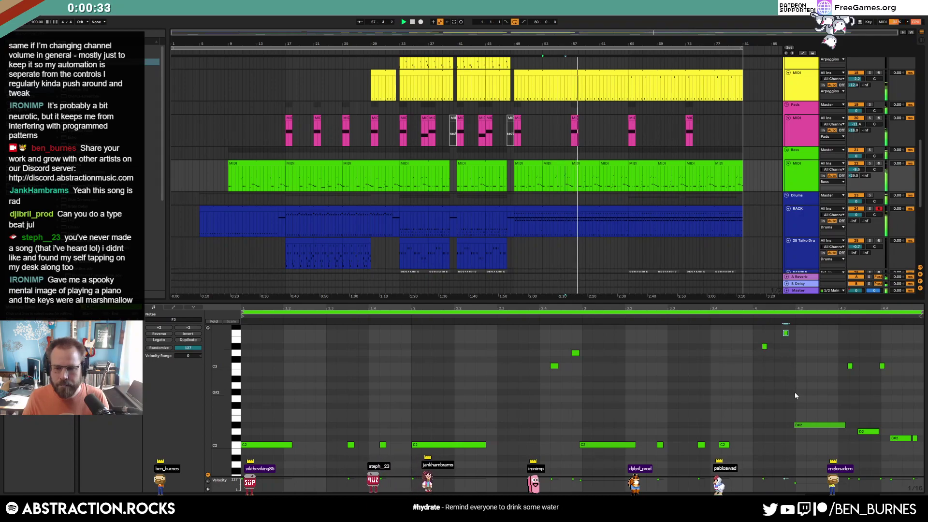
Copy the edited bass clip to bar 61 and add a short A#1 note just before the C3 note at beat 2.4
{"action": "left_click", "coordinate": [555, 167]}
{"action": "left_click", "coordinate": [616, 167]}
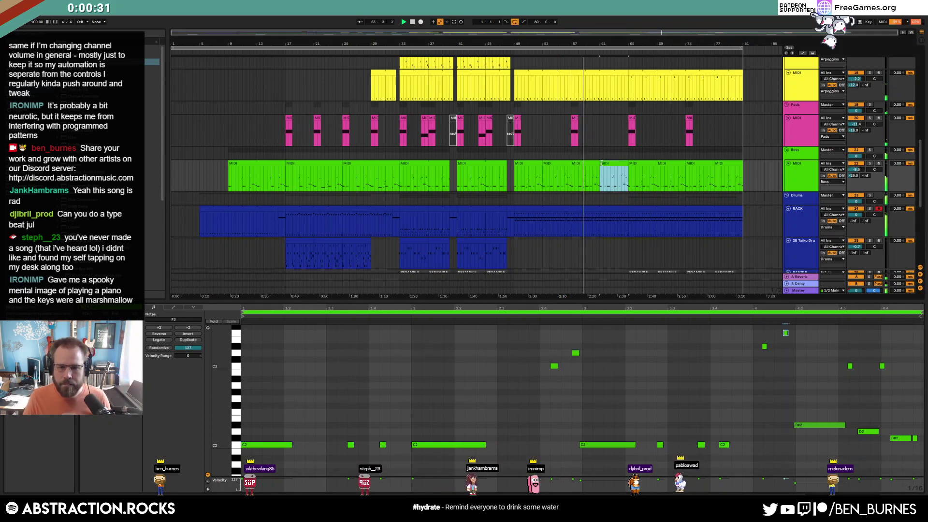
{"action": "left_click", "coordinate": [529, 397]}
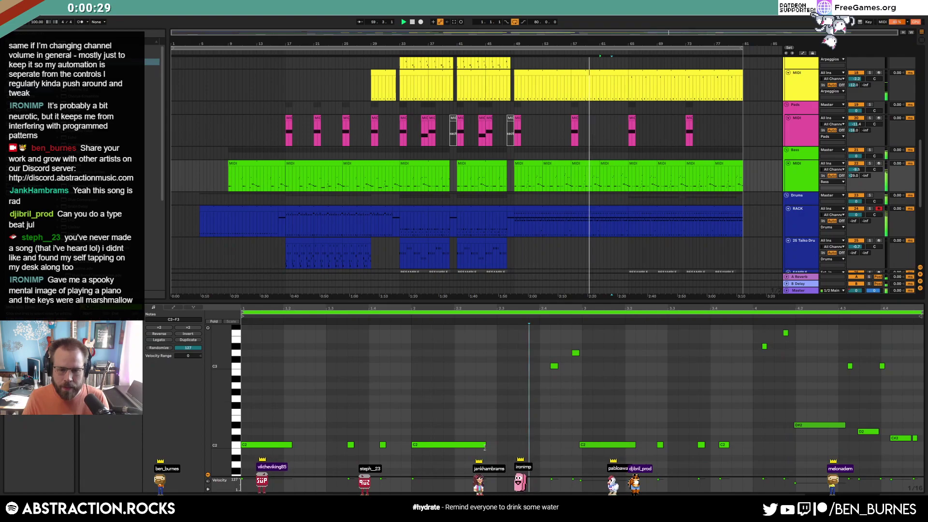
{"action": "double_click", "coordinate": [534, 458]}
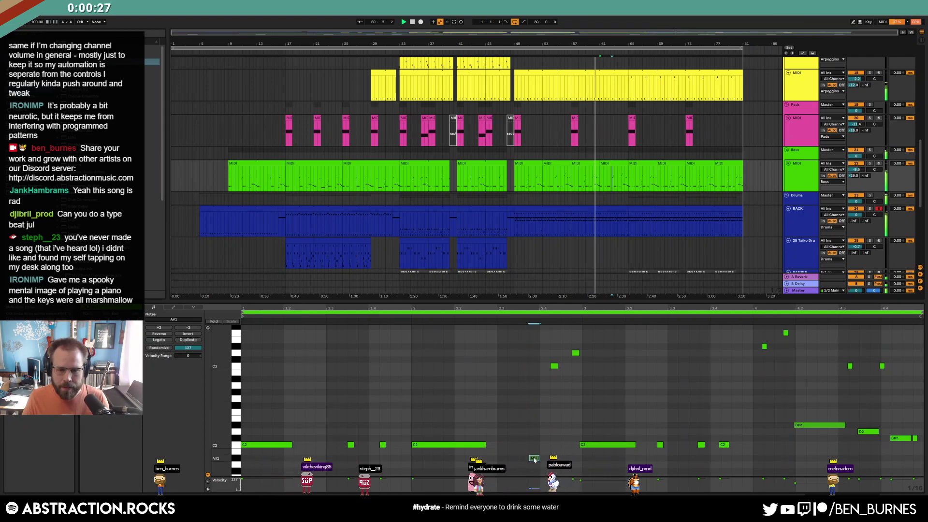
{"action": "left_click_drag", "start_coordinate": [535, 458], "coordinate": [545, 458]}
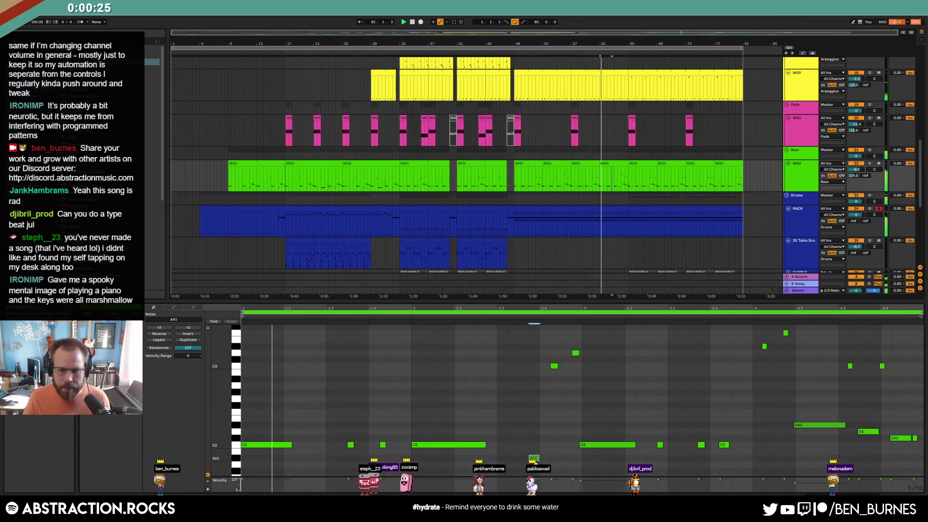
{"action": "left_click", "coordinate": [559, 372]}
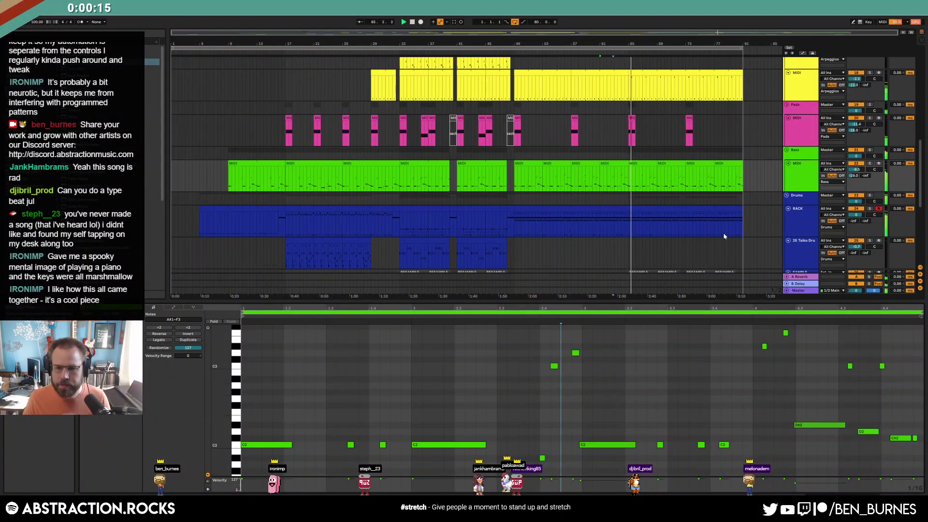
Copy the bass clip at bar 53 to bar 69 and the one at bar 61 to bar 77, and close the clip editor
{"action": "left_click", "coordinate": [557, 164]}
{"action": "left_click", "coordinate": [670, 169]}
{"action": "left_click", "coordinate": [613, 167]}
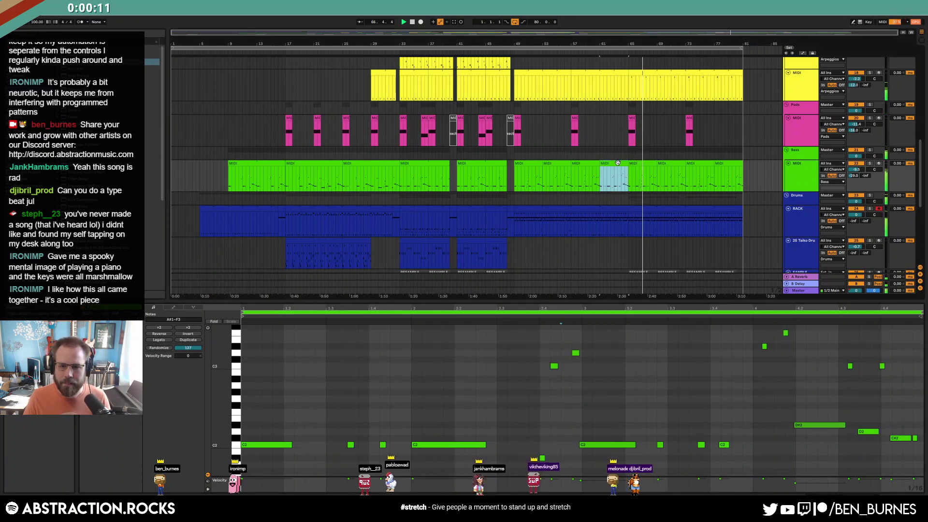
{"action": "left_click", "coordinate": [728, 164]}
{"action": "key", "text": "shift+Tab"}
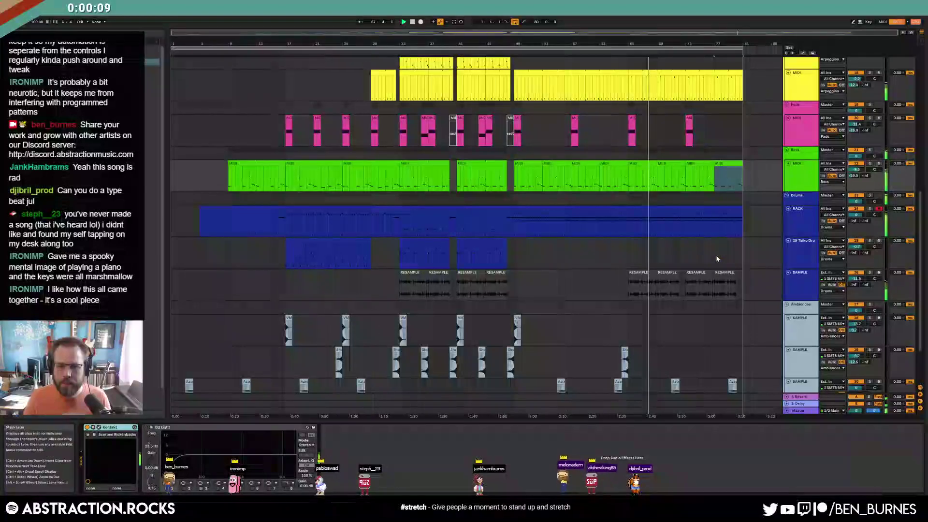
In the last lead MIDI clip, nudge the short A4 note before the long A#4 at bar 20 slightly earlier, and close the clip editor
{"action": "scroll", "coordinate": [714, 257], "scroll_direction": "up", "scroll_amount": 2}
{"action": "scroll", "coordinate": [714, 257], "scroll_direction": "up", "scroll_amount": 3}
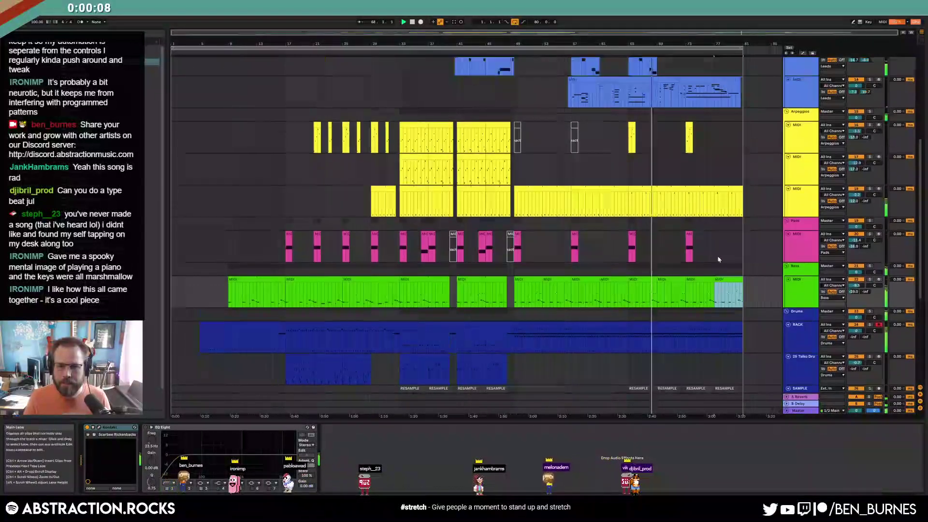
{"action": "double_click", "coordinate": [677, 78]}
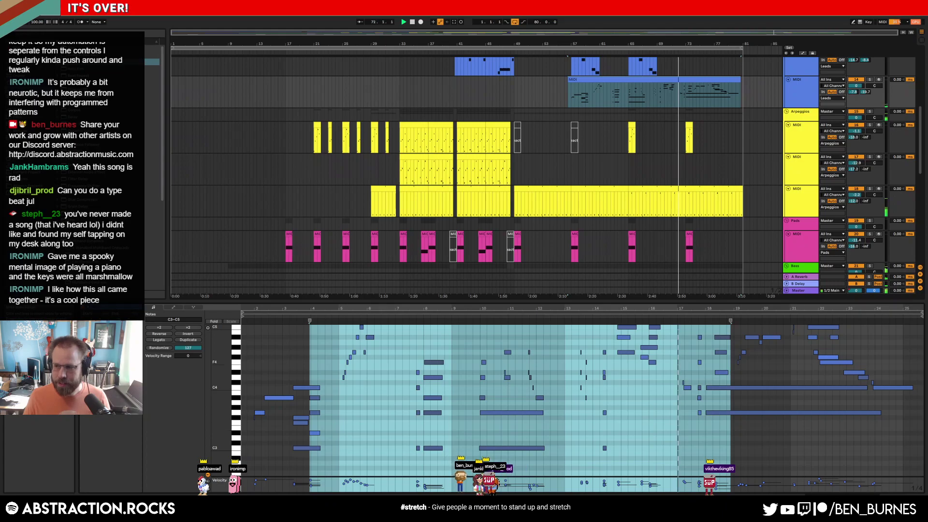
{"action": "left_click", "coordinate": [760, 343]}
{"action": "scroll", "coordinate": [766, 341], "scroll_direction": "up", "scroll_amount": 5, "text": "ctrl"}
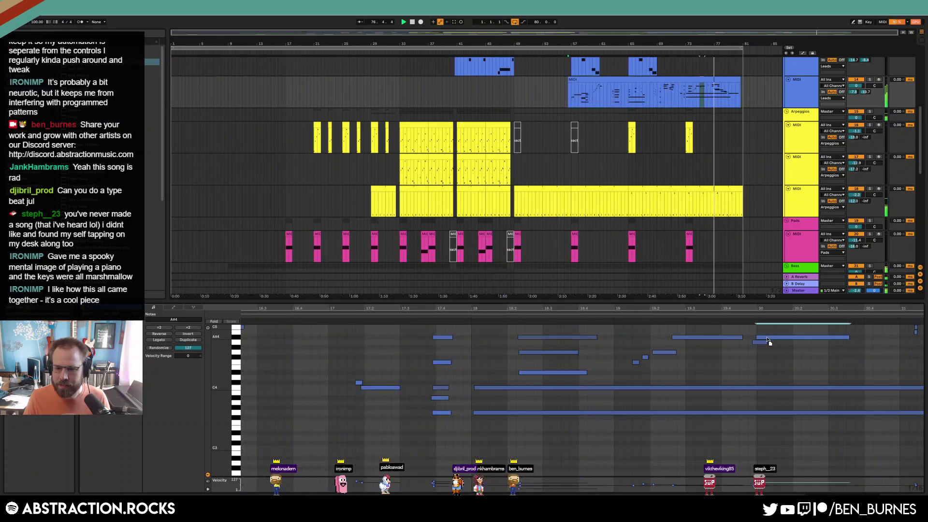
{"action": "left_click_drag", "start_coordinate": [763, 343], "coordinate": [761, 345]}
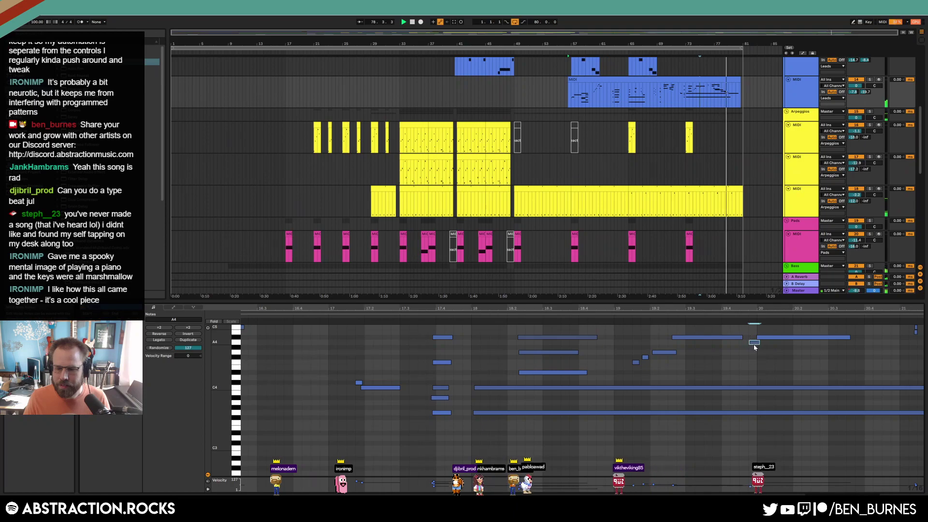
{"action": "key", "text": "shift+Tab"}
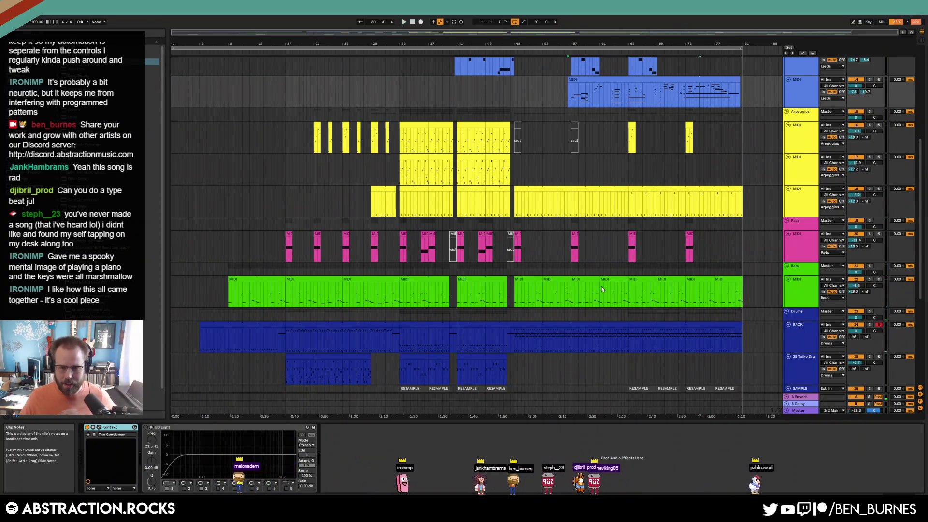
{"action": "left_click", "coordinate": [430, 203]}
{"action": "left_click_drag", "start_coordinate": [431, 203], "coordinate": [516, 252]}
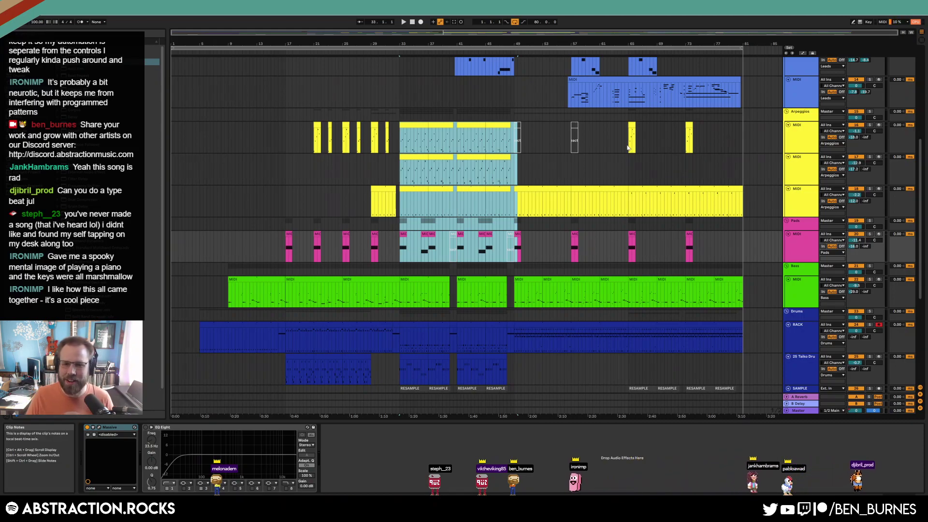
{"action": "left_click", "coordinate": [640, 161]}
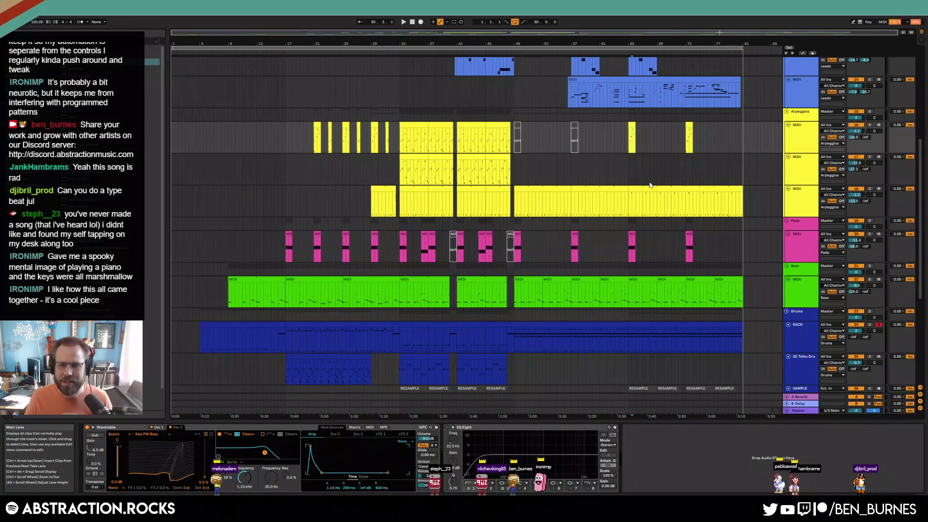
Collapse the three arpeggio tracks, the pad track and the bass track in the arrangement
{"action": "left_click", "coordinate": [788, 125]}
{"action": "left_click", "coordinate": [788, 131]}
{"action": "left_click", "coordinate": [788, 138]}
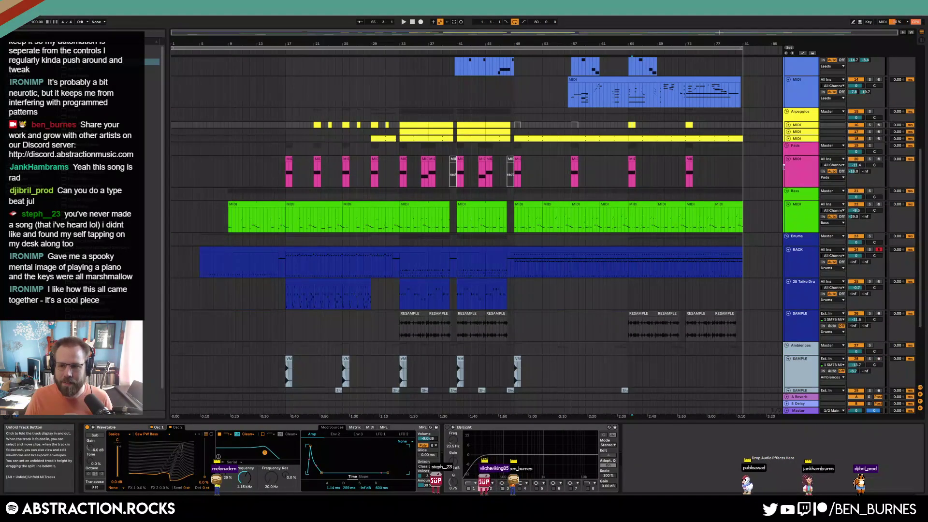
{"action": "left_click", "coordinate": [788, 159]}
{"action": "left_click", "coordinate": [788, 179]}
Collapse the three drum tracks and the four ambience sample tracks
{"action": "left_click", "coordinate": [799, 205]}
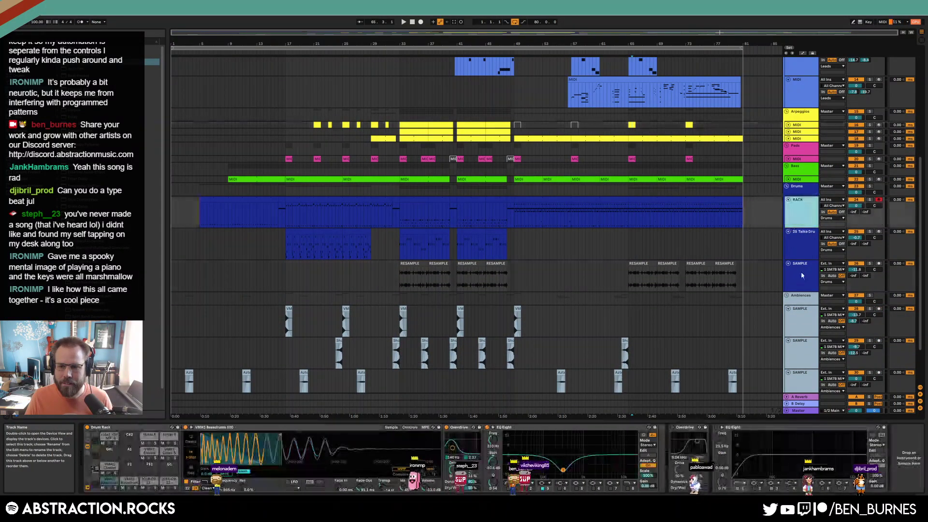
{"action": "left_click", "coordinate": [802, 276]}
{"action": "left_click", "coordinate": [789, 199]}
{"action": "left_click", "coordinate": [788, 206]}
{"action": "left_click", "coordinate": [788, 213]}
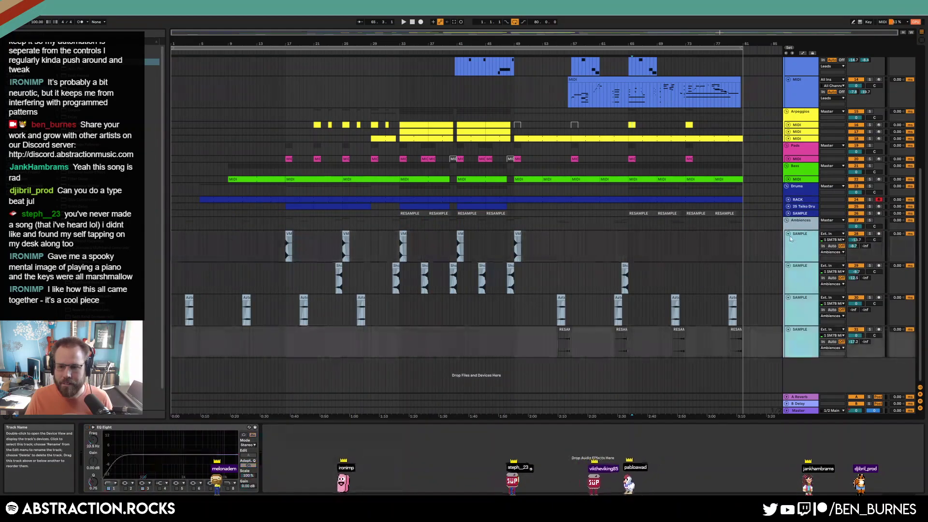
{"action": "left_click", "coordinate": [788, 234]}
Collapse all lead tracks plus the RESAMPLE and SM7B tracks so the whole arrangement fits in view
{"action": "scroll", "coordinate": [817, 115], "scroll_direction": "up", "scroll_amount": 5}
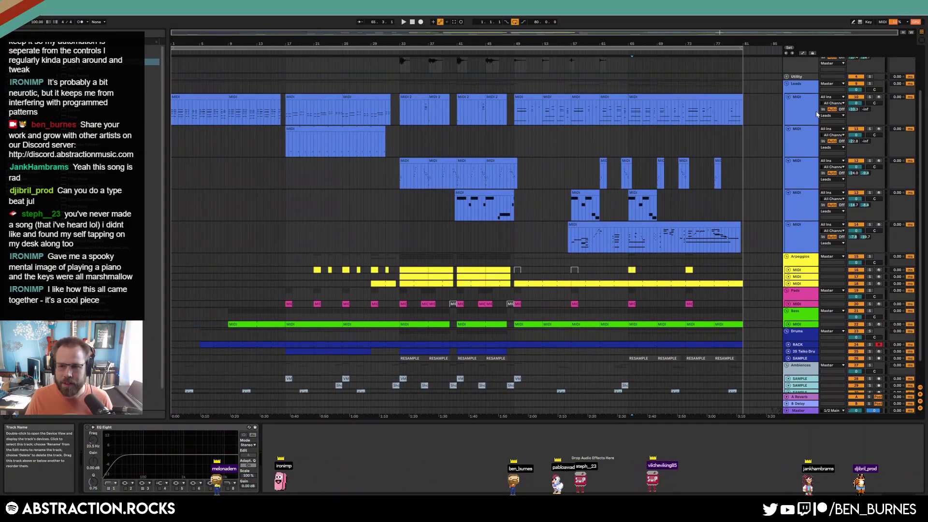
{"action": "left_click", "coordinate": [817, 115]}
{"action": "left_click", "coordinate": [788, 97], "text": "alt"}
{"action": "scroll", "coordinate": [789, 99], "scroll_direction": "up", "scroll_amount": 3}
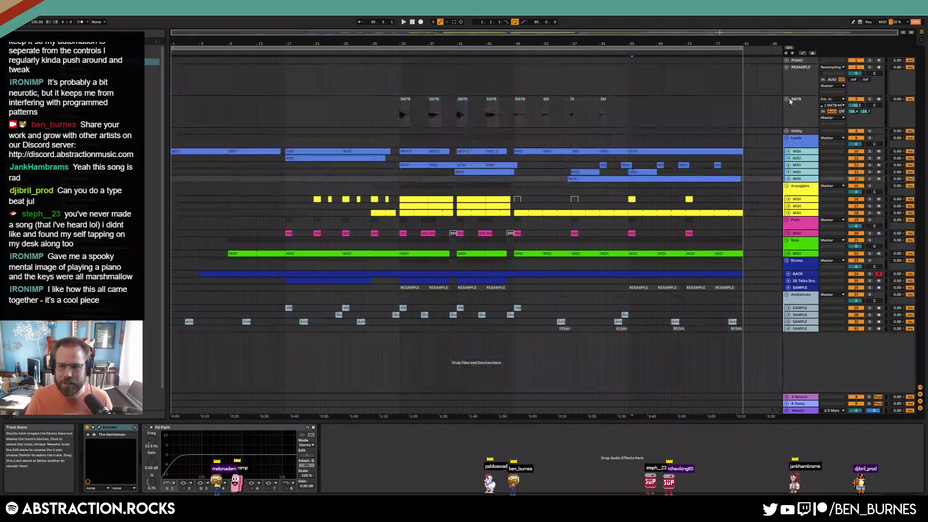
{"action": "left_click", "coordinate": [799, 67]}
{"action": "left_click", "coordinate": [786, 67]}
{"action": "left_click", "coordinate": [787, 74]}
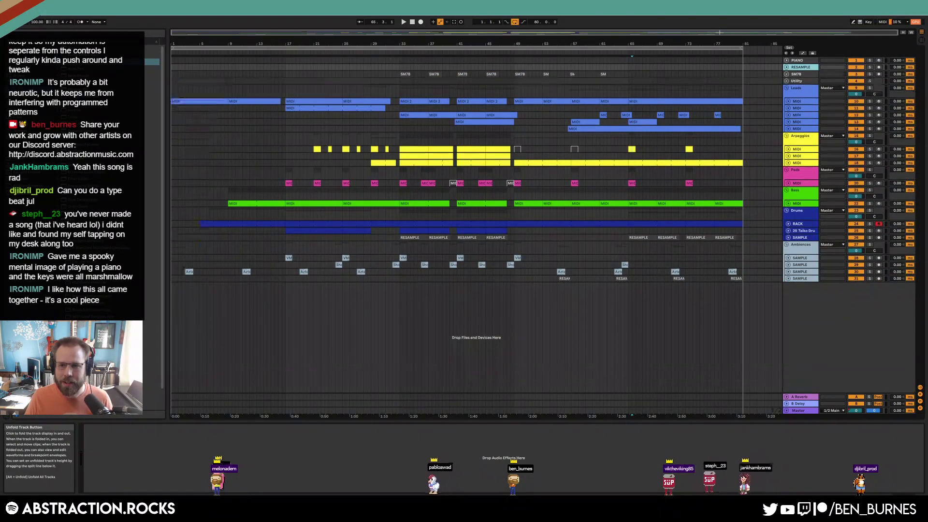
Collect all and save the set, including files from elsewhere, other projects and the User Library but not Factory Packs
{"action": "key", "text": "alt+f"}
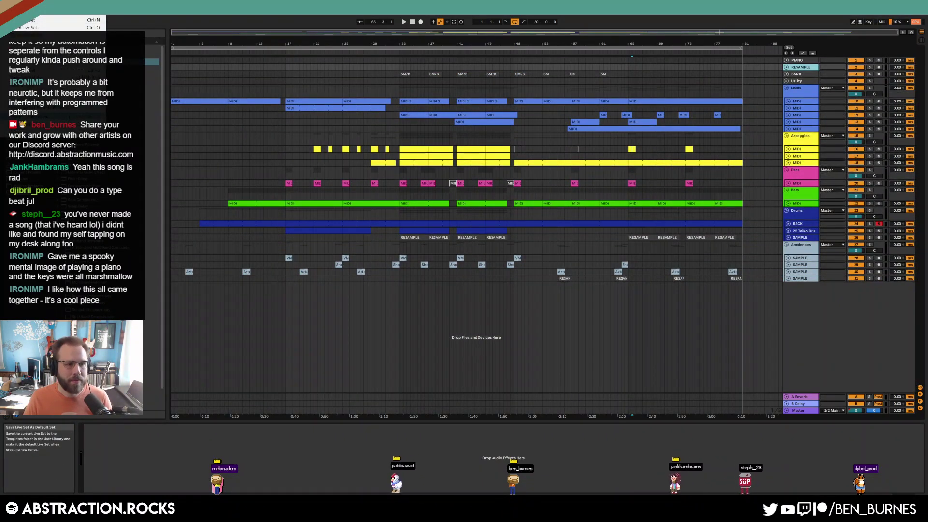
{"action": "key", "text": "Up"}
{"action": "key", "text": "Return"}
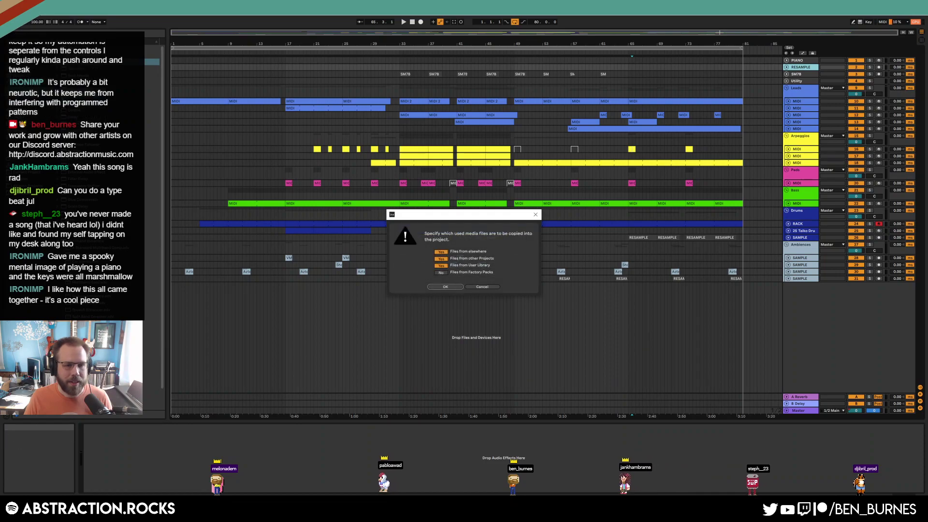
{"action": "left_click", "coordinate": [445, 287]}
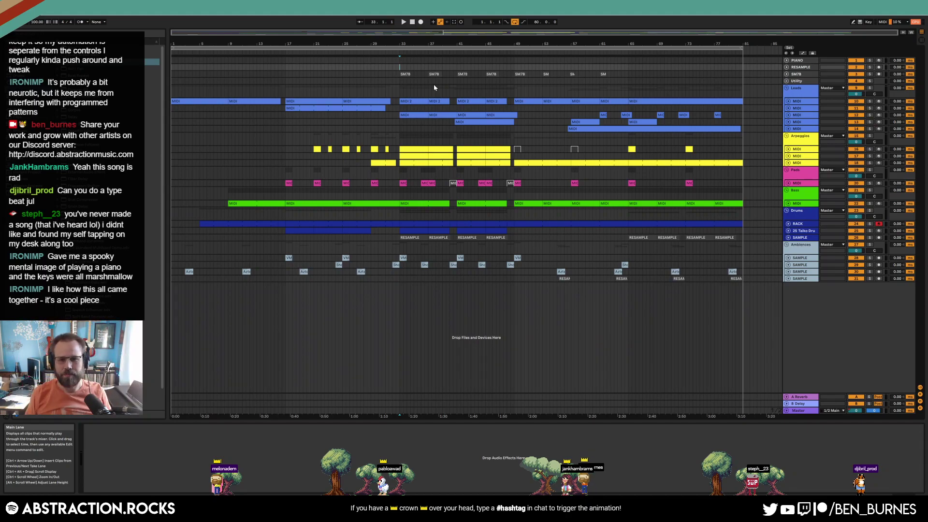
{"action": "key", "text": "space"}
{"action": "left_click", "coordinate": [401, 73]}
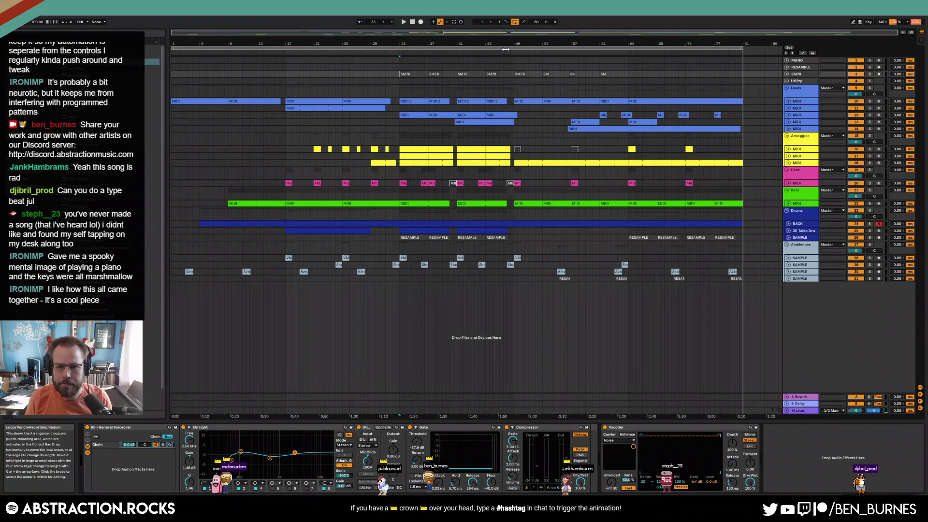
{"action": "key", "text": "ctrl+a"}
{"action": "key", "text": "ctrl+shift+r"}
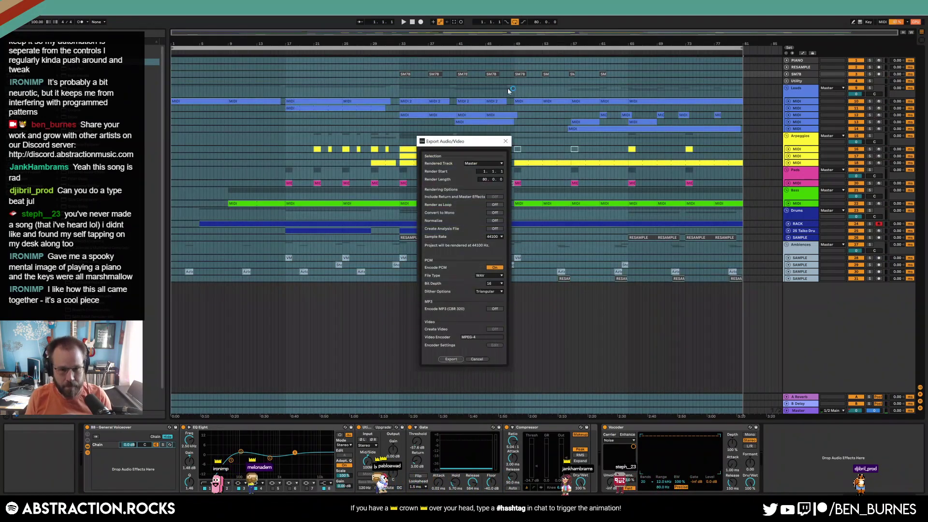
{"action": "left_click", "coordinate": [450, 359]}
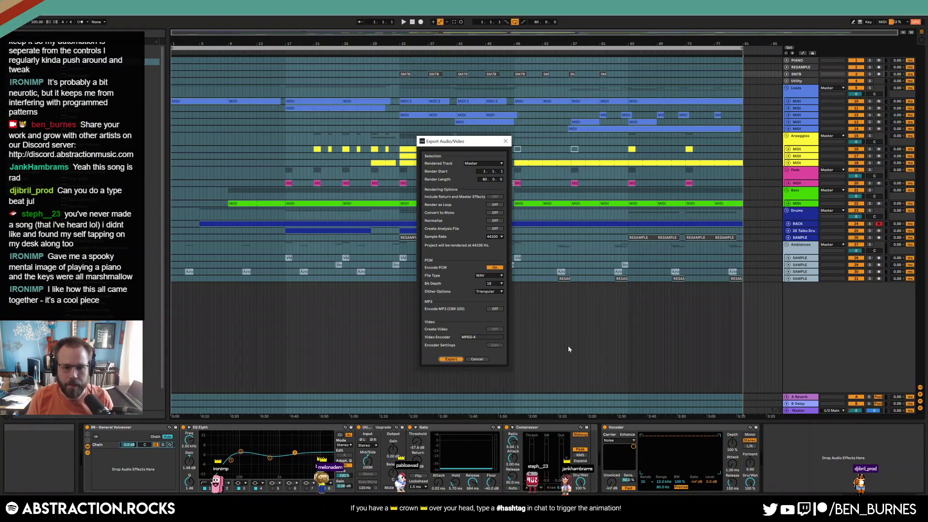
{"action": "left_click", "coordinate": [444, 242]}
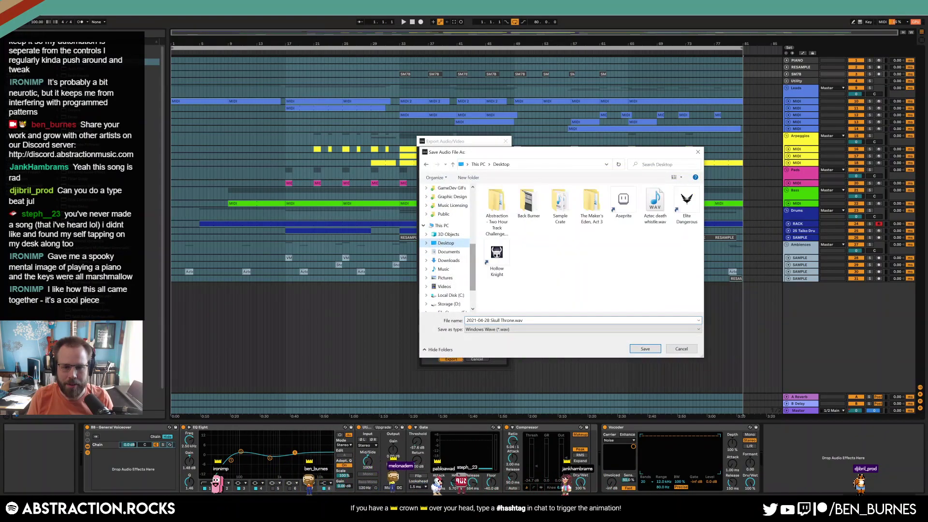
{"action": "left_click", "coordinate": [645, 349]}
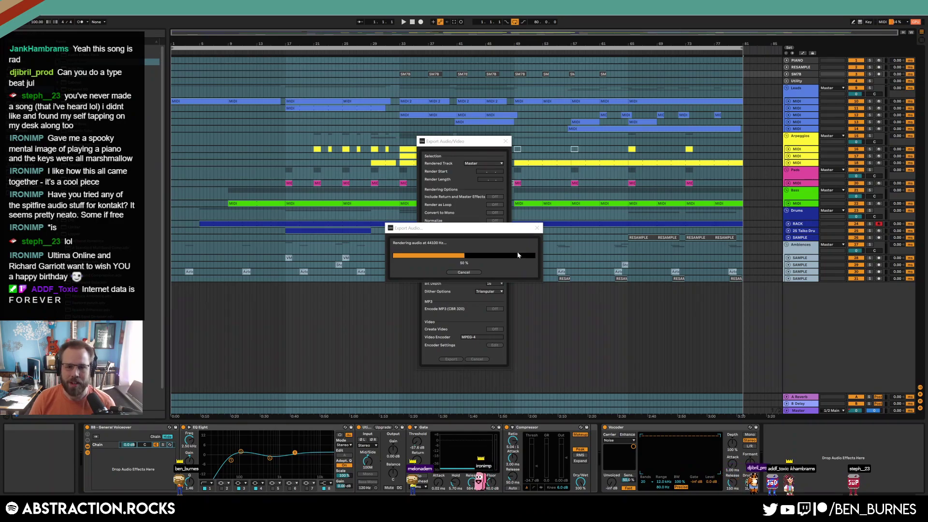
{"action": "left_click", "coordinate": [464, 272]}
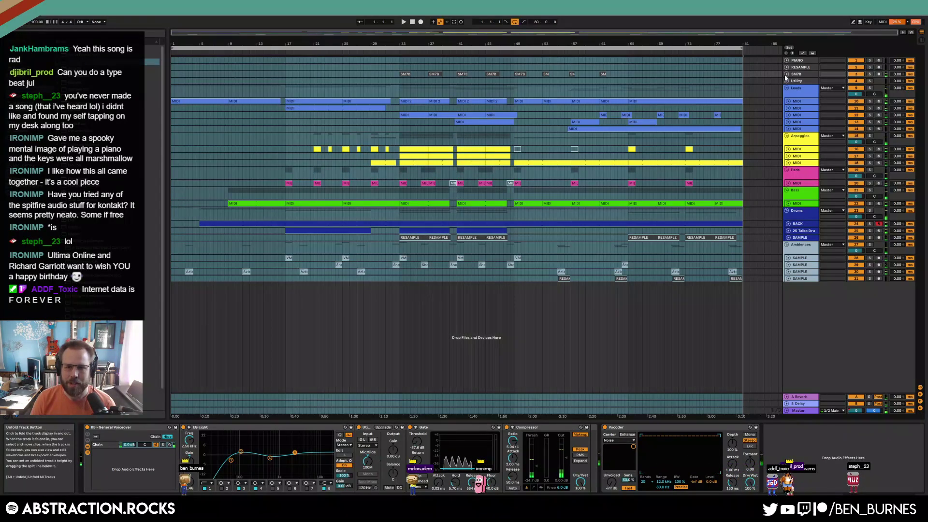
Unfold the SM7B track and duplicate its clips from bars 49–65 into bars 65–81
{"action": "scroll", "coordinate": [576, 89], "scroll_direction": "up", "scroll_amount": 3}
{"action": "left_click", "coordinate": [512, 89]}
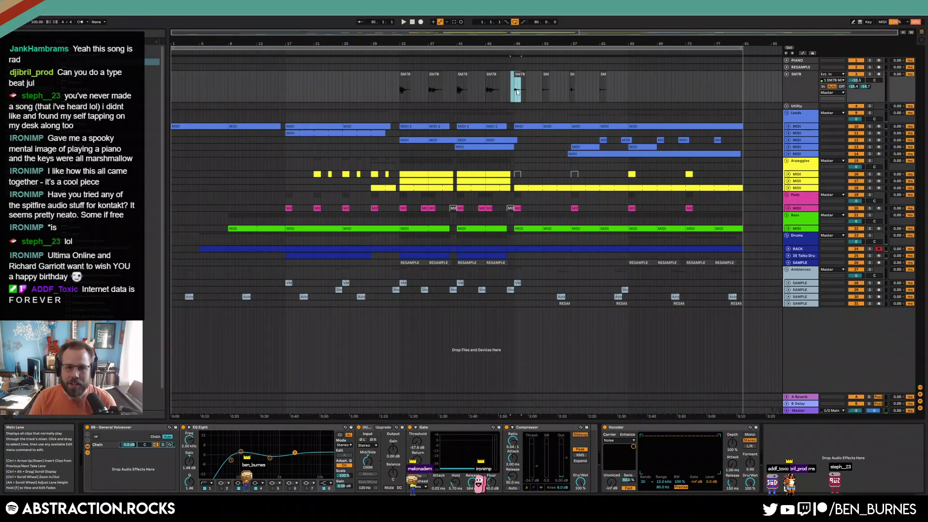
{"action": "left_click_drag", "start_coordinate": [520, 92], "coordinate": [634, 93]}
{"action": "key", "text": "ctrl+d"}
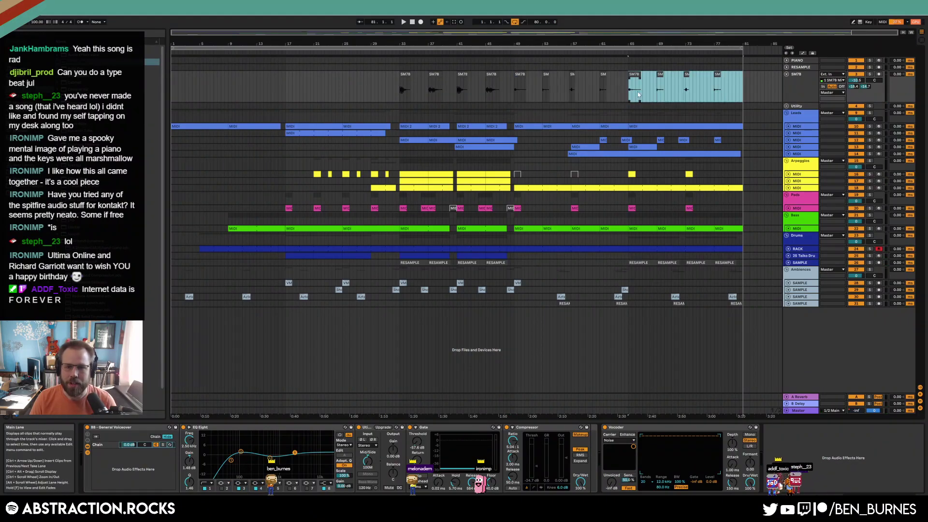
Export the Master for the full 80-bar loop range as a 16-bit, 44100 Hz WAV named 2021-04-28 Skull Throne.wav on the Desktop
{"action": "left_click", "coordinate": [768, 85]}
{"action": "left_click", "coordinate": [618, 50]}
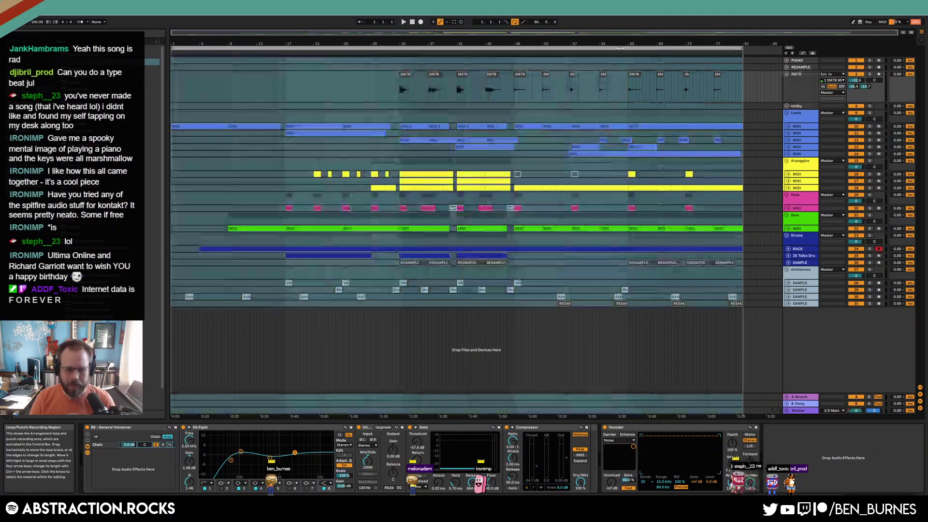
{"action": "key", "text": "ctrl+shift+r"}
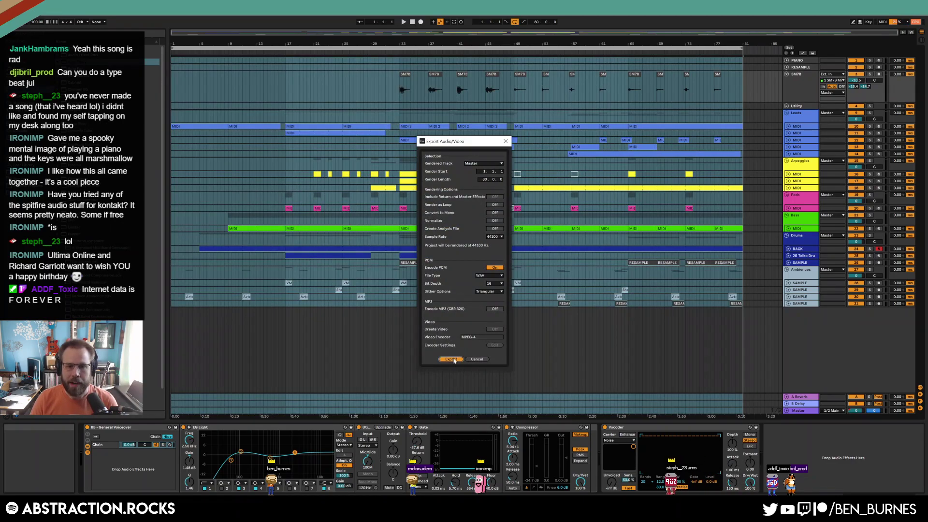
{"action": "left_click", "coordinate": [453, 360]}
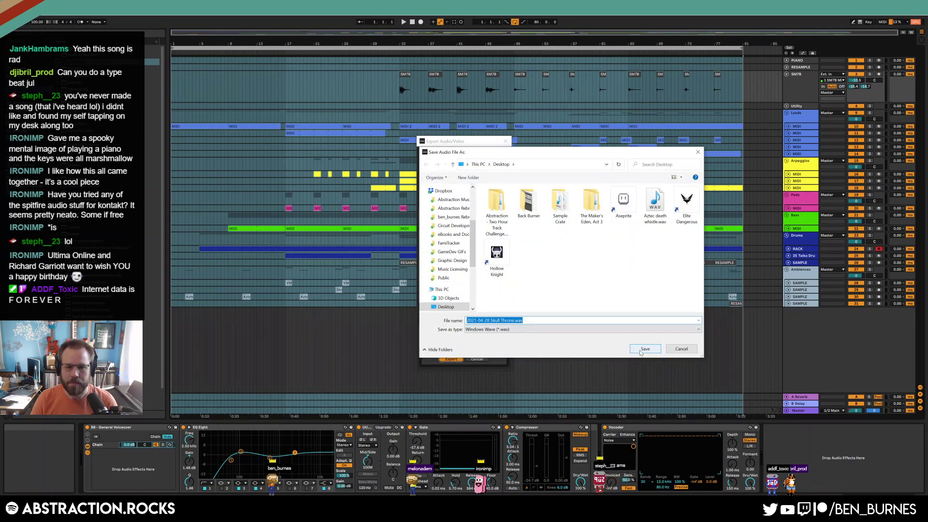
{"action": "left_click", "coordinate": [637, 349]}
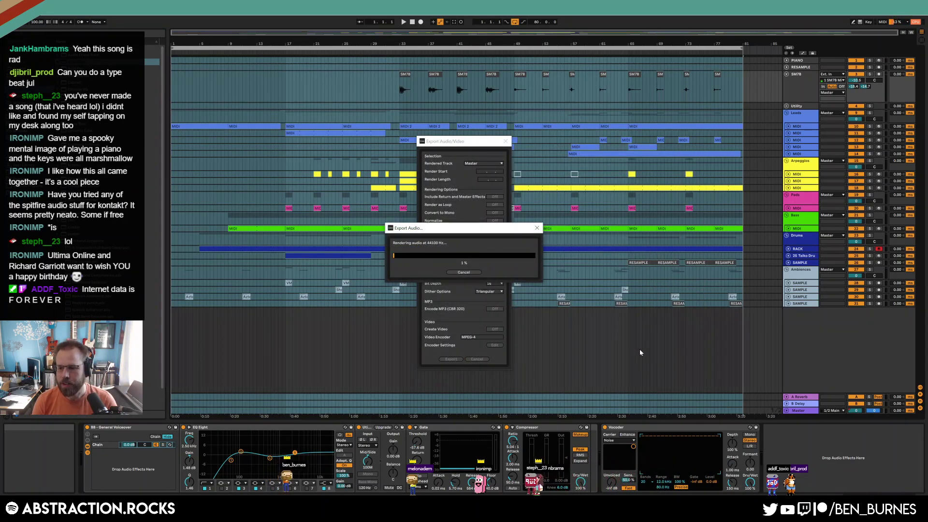
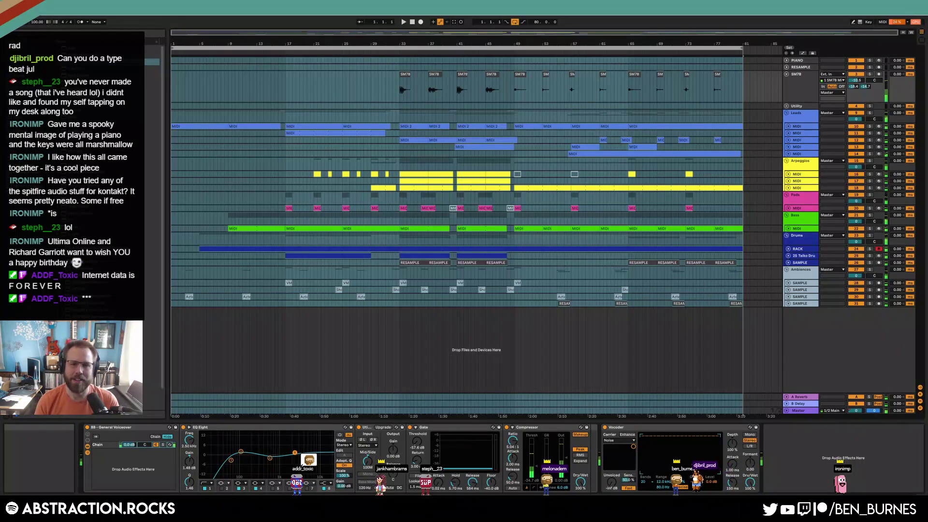
Set the arrangement loop to run from bar 17 to bar 65
{"action": "left_click", "coordinate": [347, 96]}
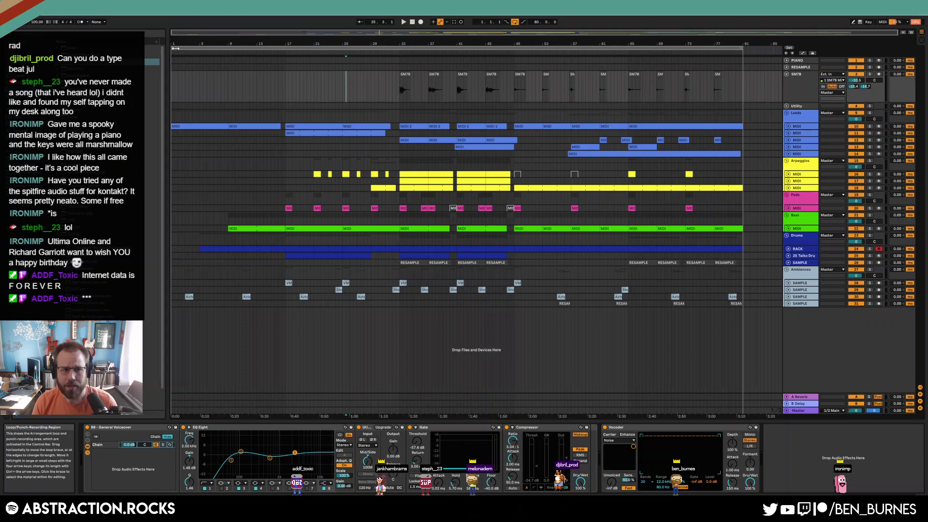
{"action": "left_click_drag", "start_coordinate": [174, 47], "coordinate": [286, 47]}
{"action": "left_click_drag", "start_coordinate": [739, 49], "coordinate": [628, 49]}
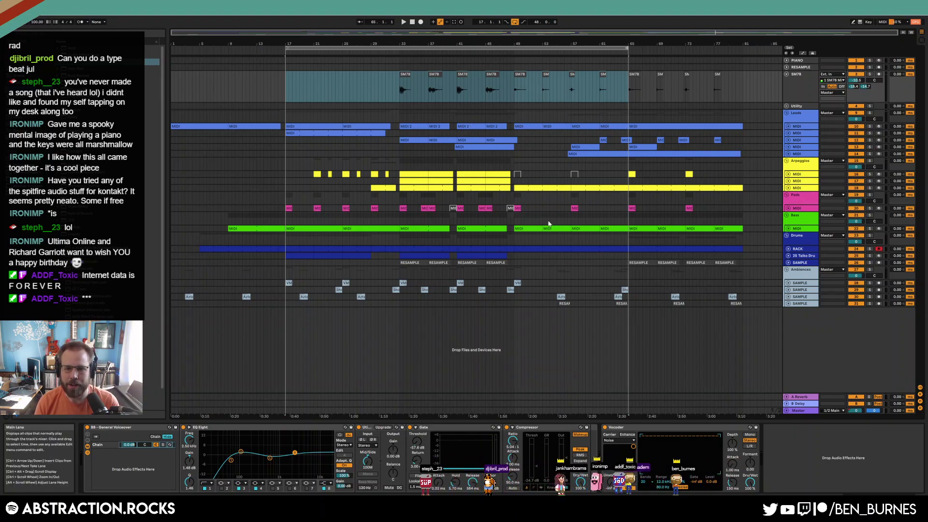
Deactivate the SM7B clips at bars 53 and 61, select the loop range and start playback from bar 17
{"action": "left_click", "coordinate": [542, 87]}
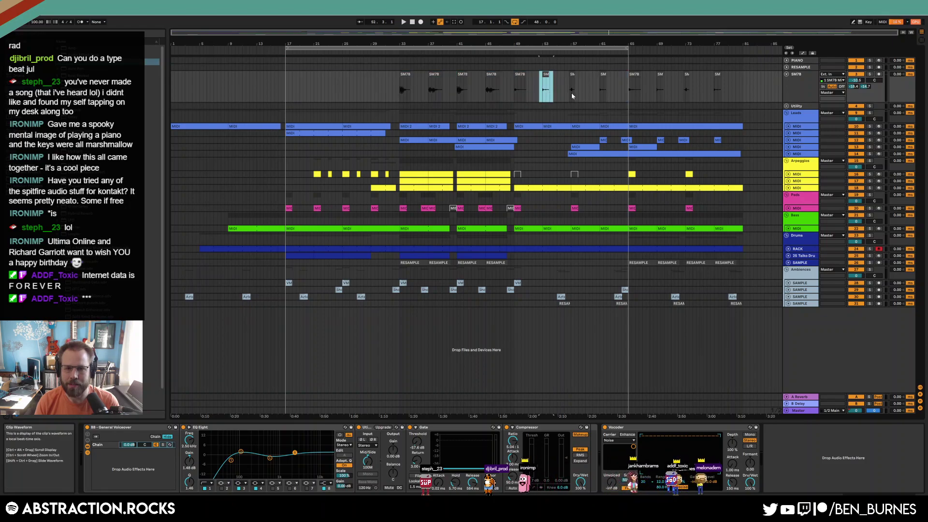
{"action": "left_click_drag", "start_coordinate": [590, 89], "coordinate": [610, 90]}
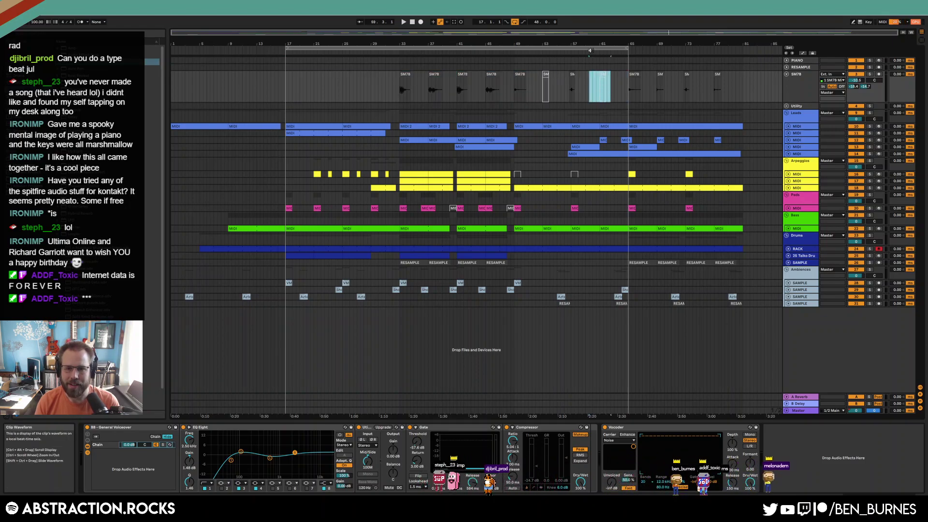
{"action": "left_click", "coordinate": [604, 48]}
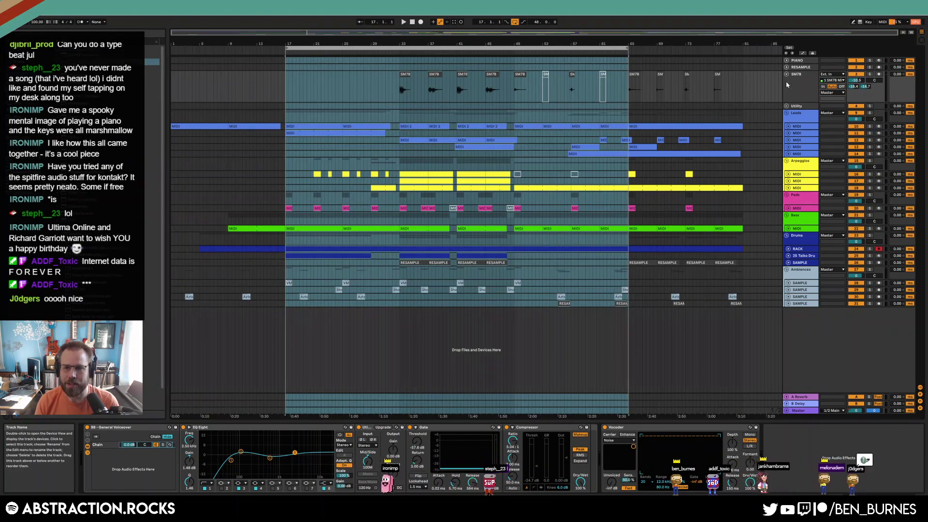
{"action": "left_click", "coordinate": [617, 53]}
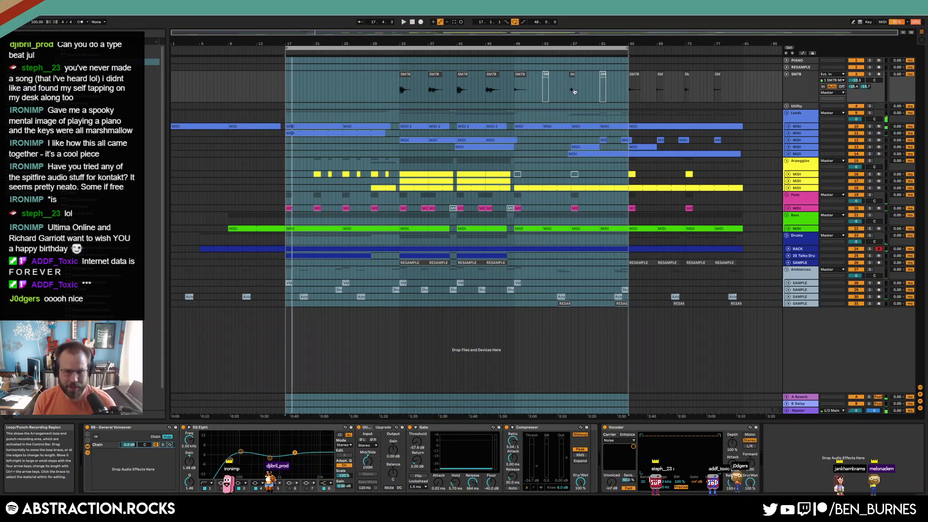
Export the loop from bar 17 to 65 as 2021-04-28 Skull Throne LOOP.wav on the Desktop and reselect the loop range
{"action": "key", "text": "ctrl+shift+r"}
{"action": "left_click", "coordinate": [497, 204]}
{"action": "left_click", "coordinate": [452, 359]}
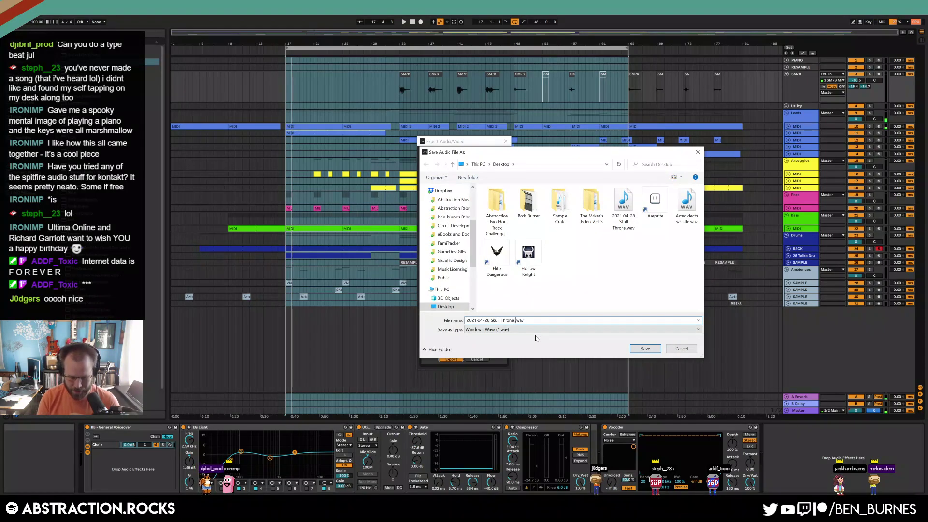
{"action": "type", "text": "LOOP"}
{"action": "key", "text": "Return"}
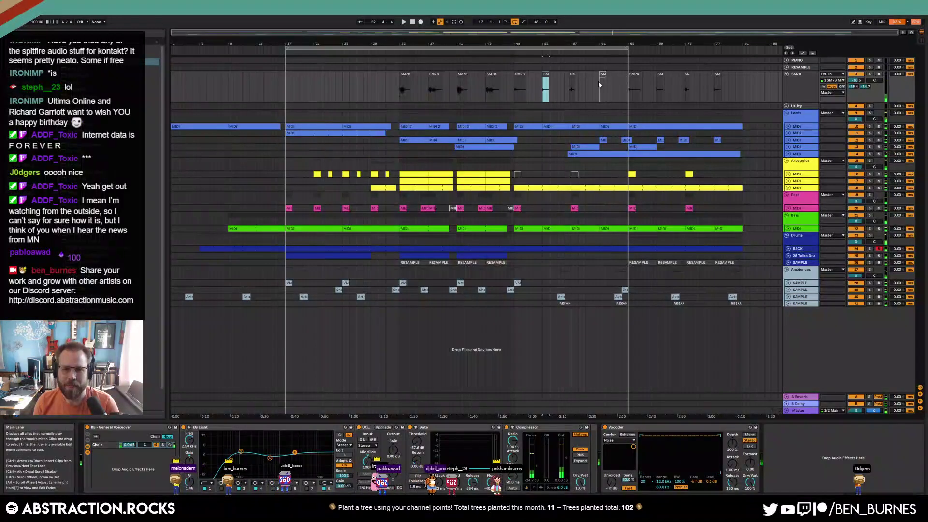
{"action": "left_click", "coordinate": [589, 49]}
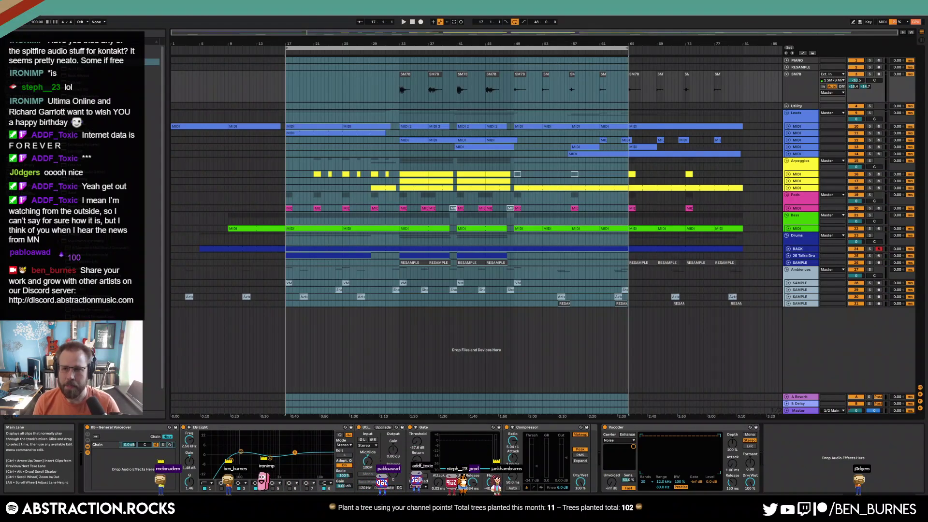
Switch to the already open Audacity window and close it
{"action": "key", "text": "alt+Tab"}
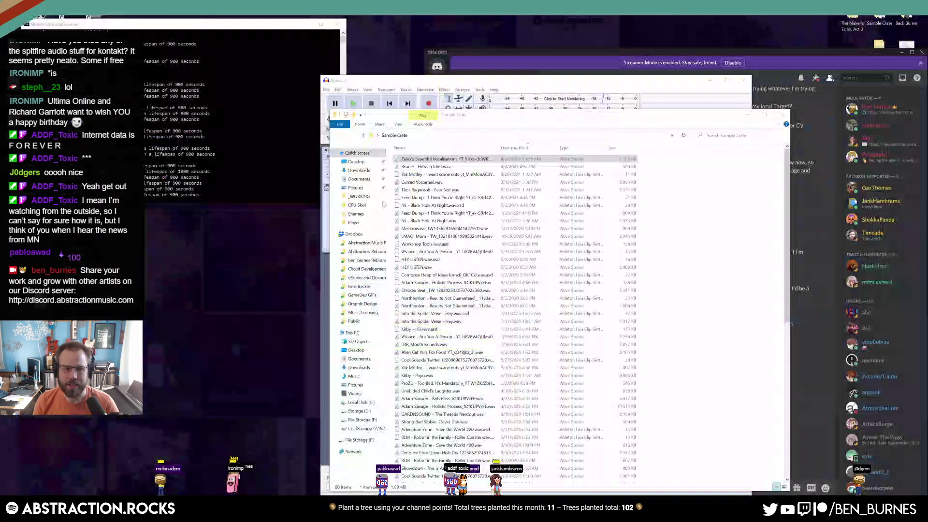
{"action": "key", "text": "alt+Tab"}
{"action": "key", "text": "alt+F4"}
{"action": "left_click", "coordinate": [552, 290]}
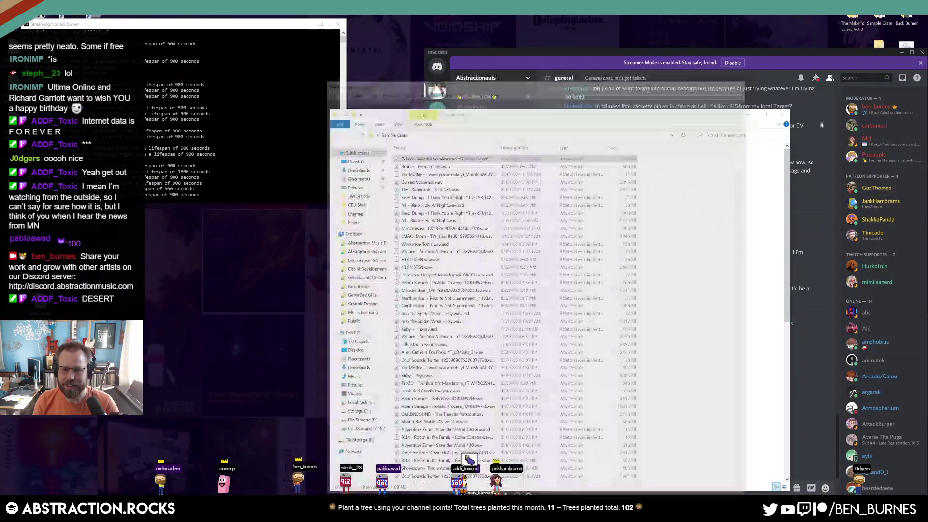
Move the Streaming NodeJS Server window aside and close the Sample Crate folder window
{"action": "key", "text": "alt+Tab"}
{"action": "left_click", "coordinate": [393, 121]}
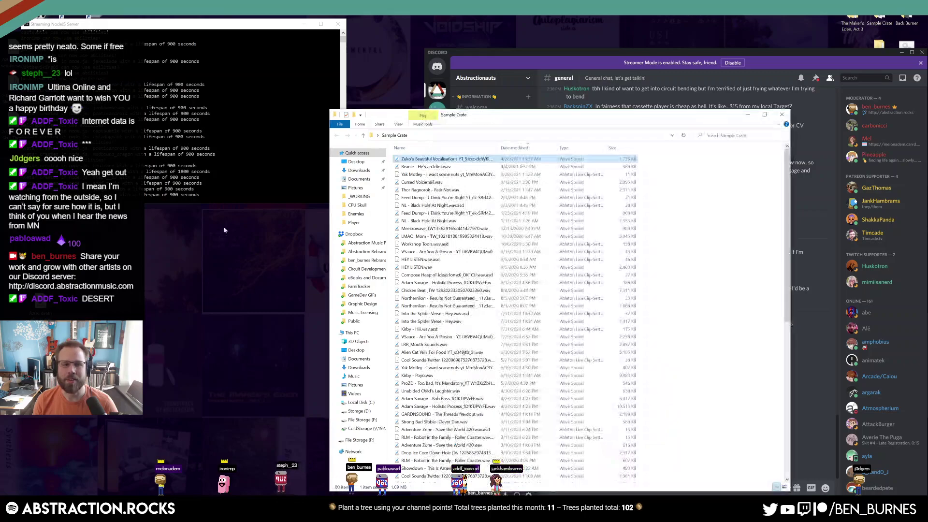
{"action": "left_click_drag", "start_coordinate": [148, 25], "coordinate": [291, 53]}
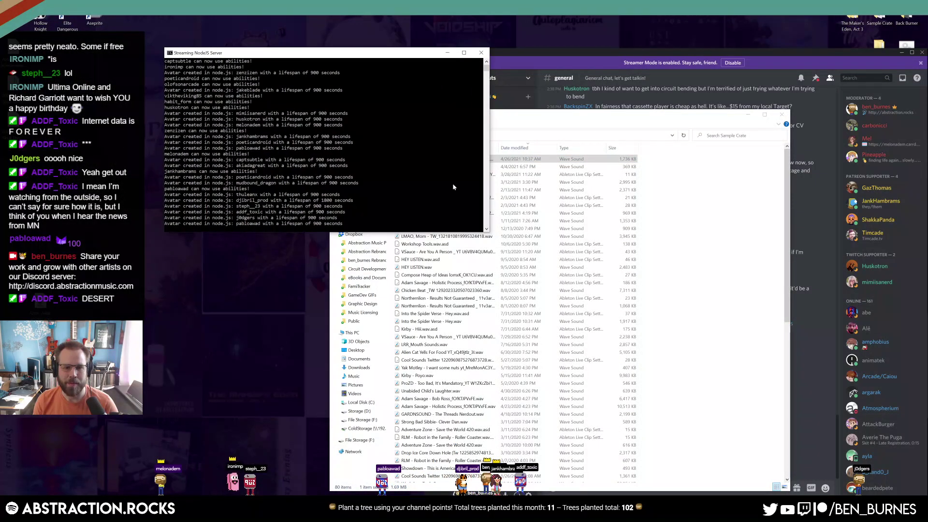
{"action": "left_click", "coordinate": [759, 145]}
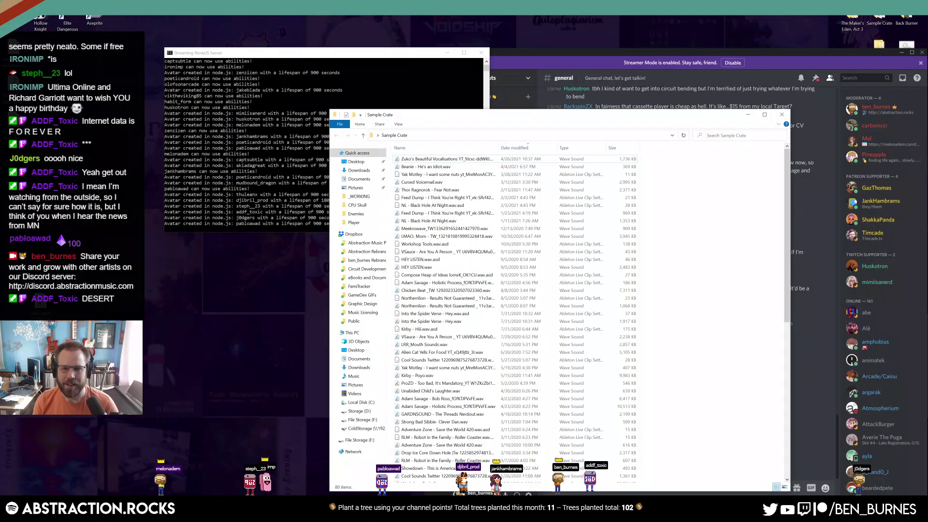
{"action": "left_click", "coordinate": [782, 114]}
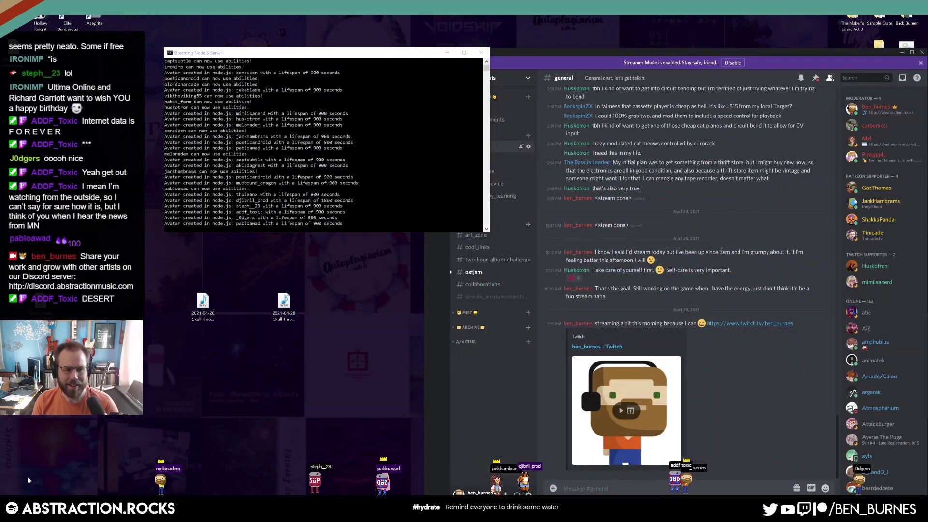
Launch Audacity and minimise the Streaming NodeJS Server and Discord windows
{"action": "left_click", "coordinate": [18, 493]}
{"action": "left_click", "coordinate": [135, 440]}
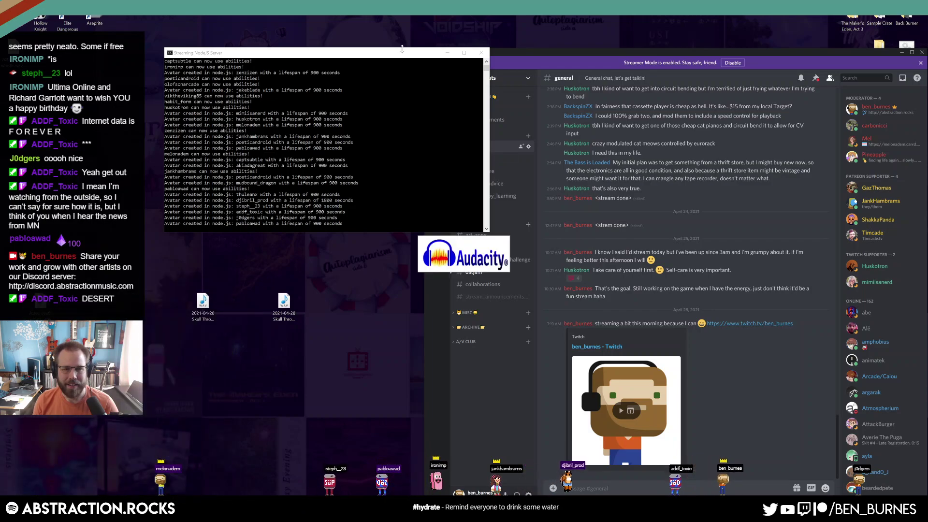
{"action": "left_click", "coordinate": [446, 53]}
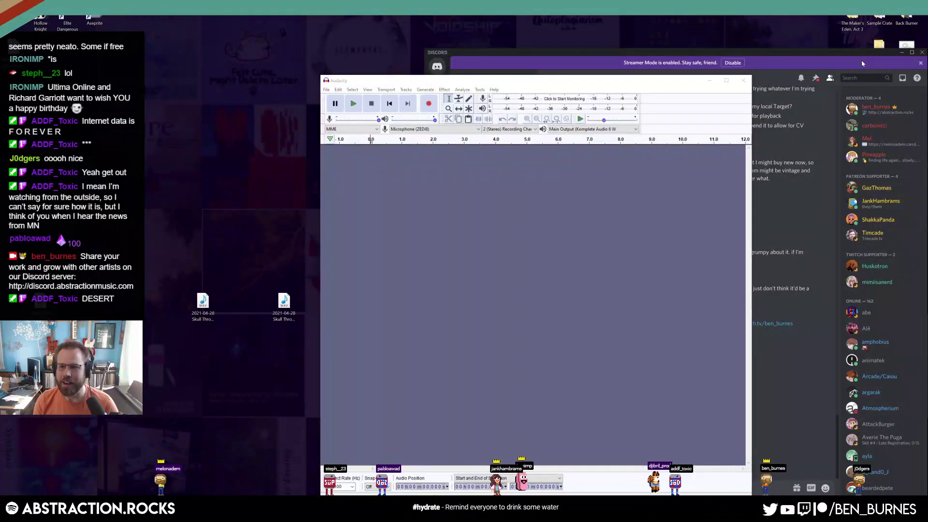
{"action": "left_click", "coordinate": [861, 61]}
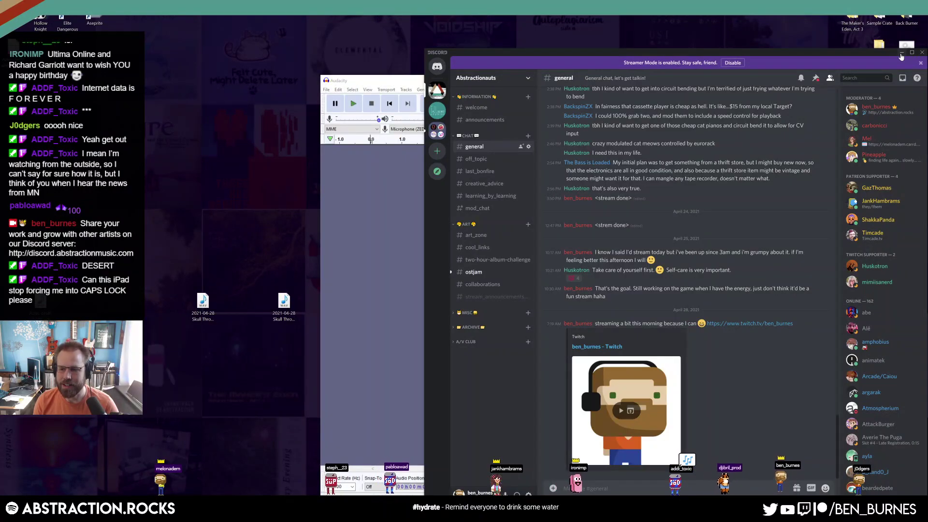
{"action": "left_click", "coordinate": [901, 53]}
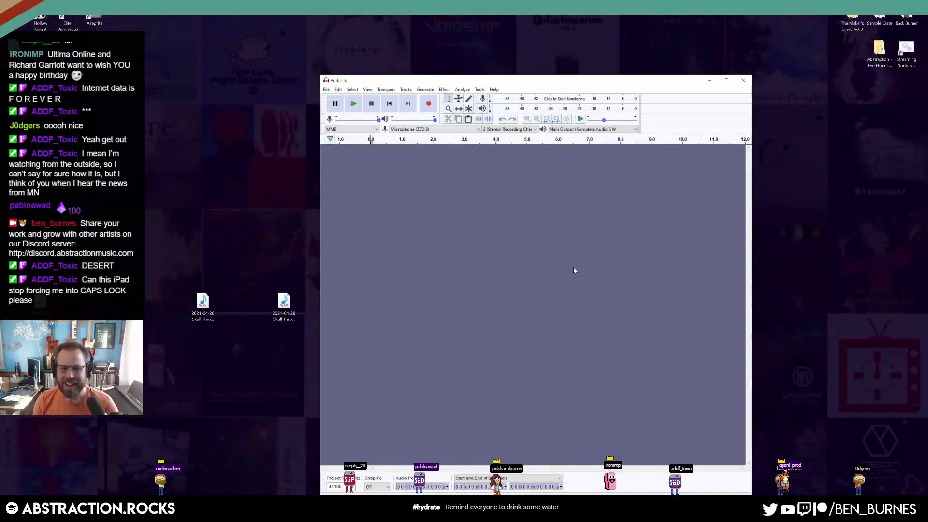
Import 2021-04-28 Skull Throne.wav from the desktop into Audacity and select the whole track
{"action": "left_click_drag", "start_coordinate": [283, 304], "coordinate": [257, 304]}
{"action": "left_click_drag", "start_coordinate": [192, 321], "coordinate": [565, 195]}
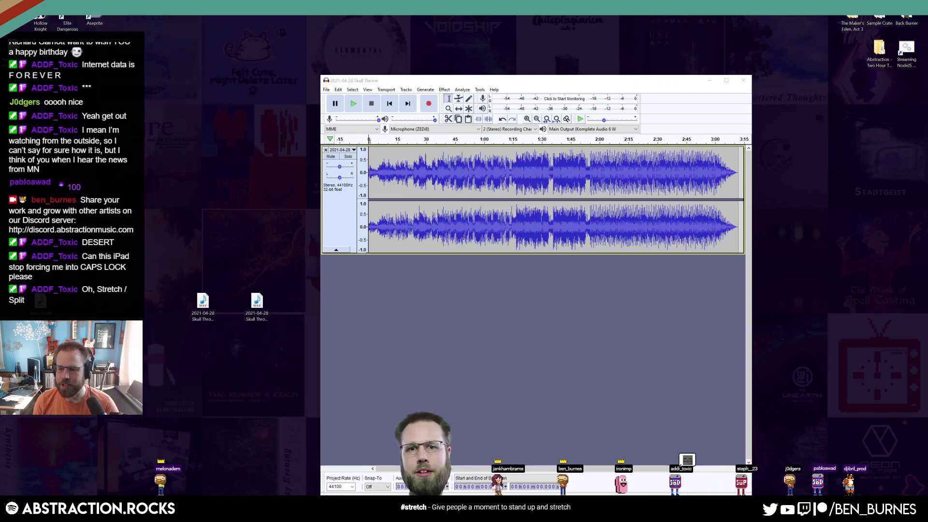
{"action": "left_click", "coordinate": [346, 214]}
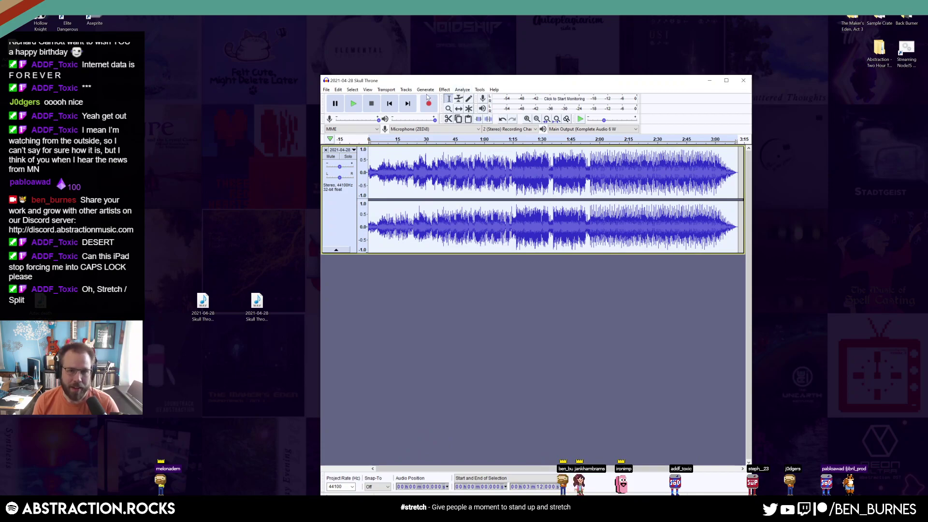
Export the track as a signed 16-bit PCM WAV to the Desktop, overwriting 2021-04-28 Skull Throne.wav
{"action": "left_click", "coordinate": [327, 90]}
{"action": "mouse_move", "coordinate": [357, 151]}
{"action": "left_click", "coordinate": [441, 152]}
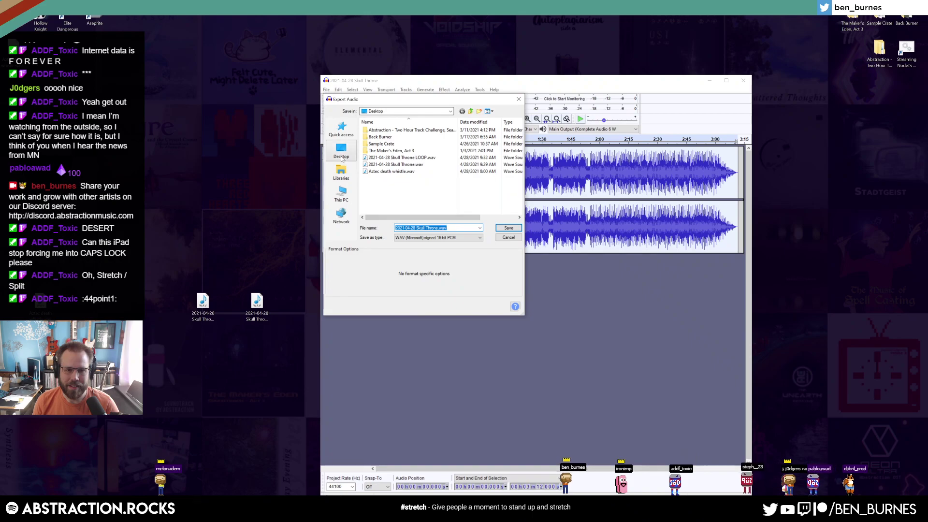
{"action": "left_click", "coordinate": [505, 229]}
{"action": "left_click", "coordinate": [590, 290]}
Set the metadata track title to Skull Throne and the album title to Two Hour Track Challenge, Season Fifteen
{"action": "left_click", "coordinate": [468, 248]}
{"action": "type", "text": "S"}
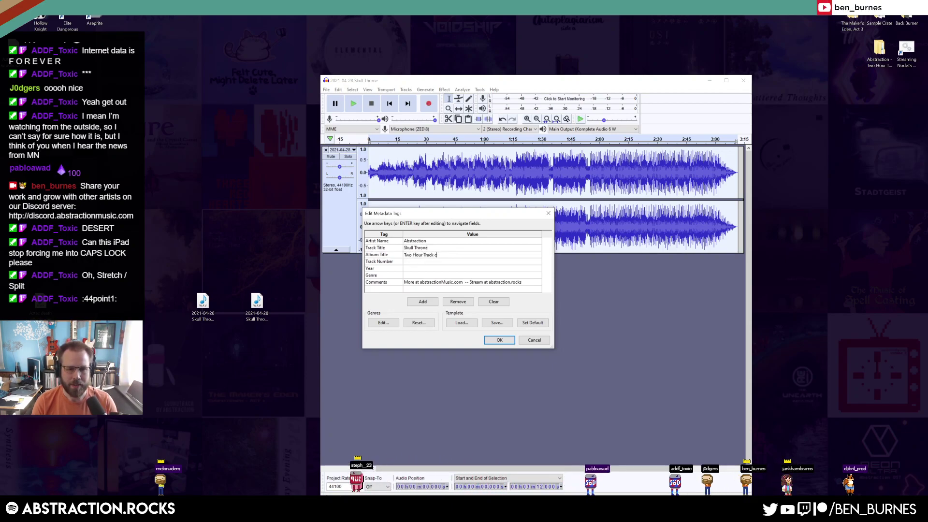
{"action": "type", "text": "nge, Sea"}
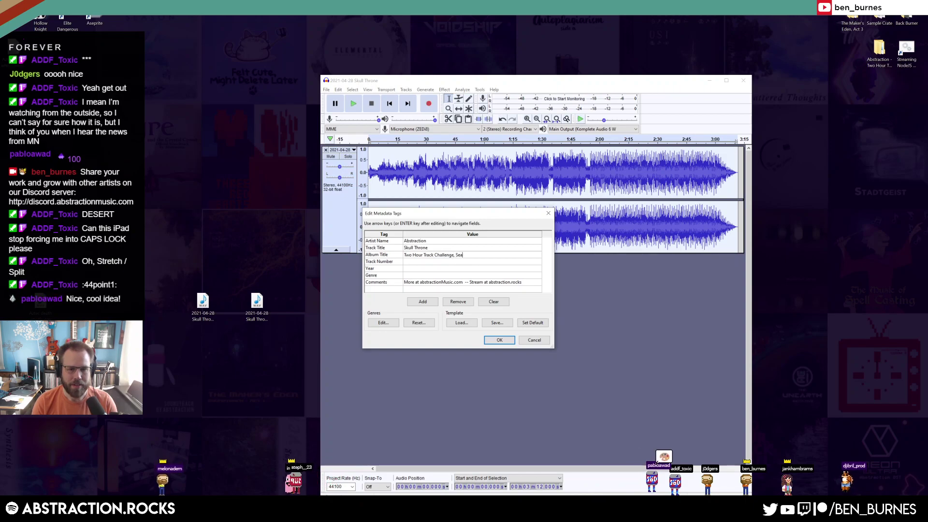
{"action": "type", "text": "son Fifteen"}
{"action": "key", "text": "Return"}
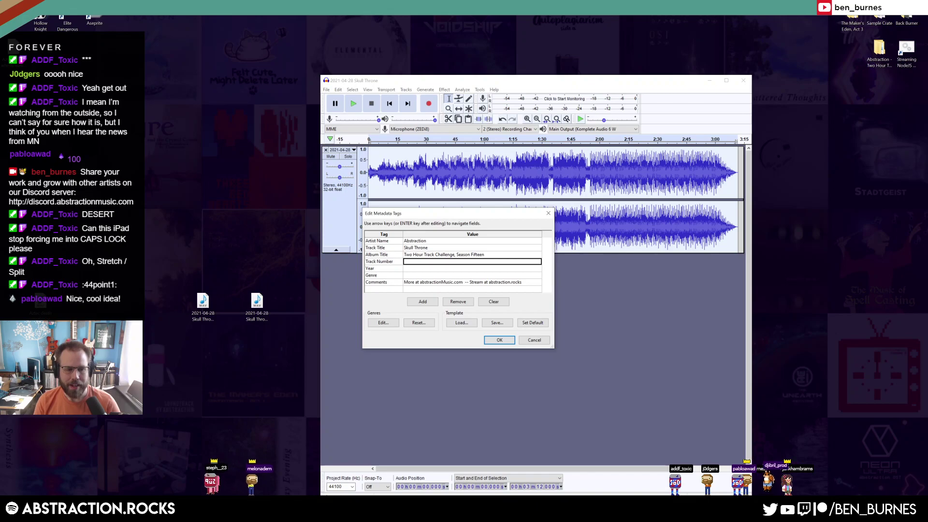
Open the 2021 Two Hour Challenges folder under File Storage (F:), Media, Music and Audio, MP3s, Abstraction to check the track numbers
{"action": "key", "text": "super+e"}
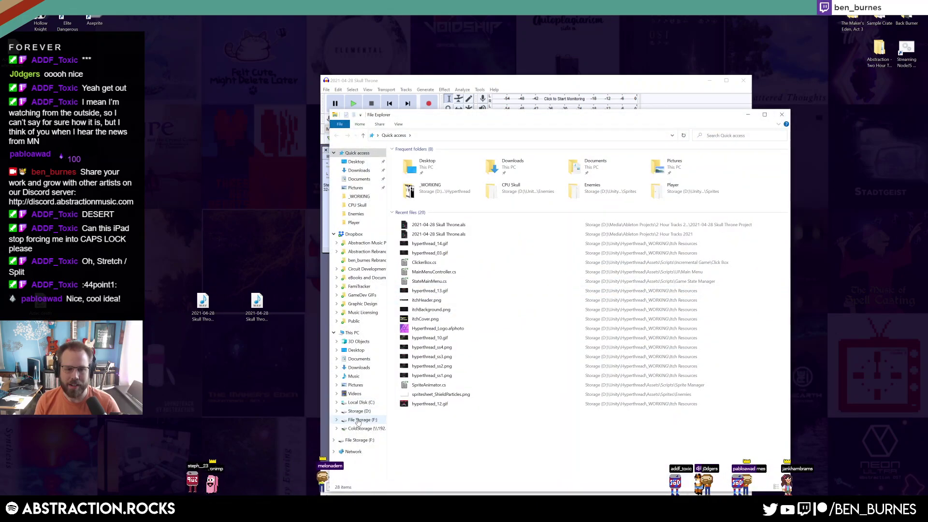
{"action": "left_click", "coordinate": [358, 421]}
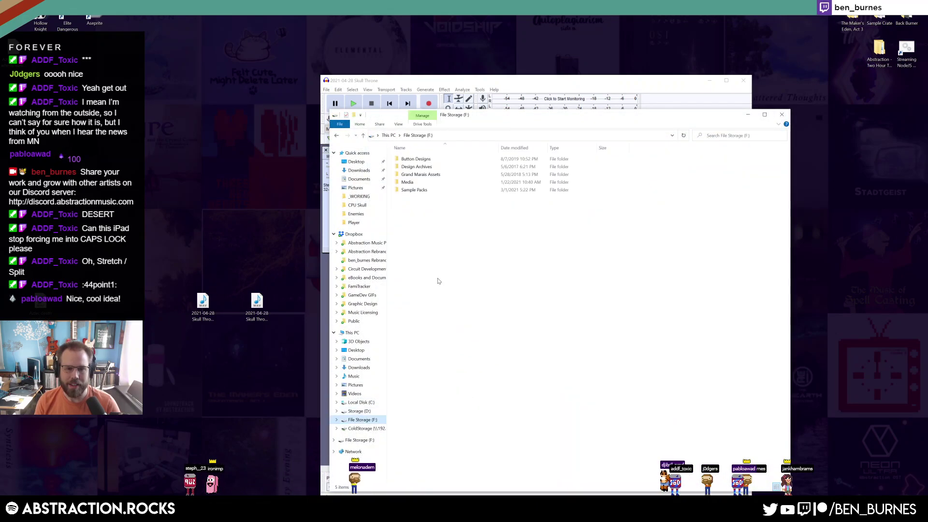
{"action": "double_click", "coordinate": [417, 181]}
{"action": "double_click", "coordinate": [423, 174]}
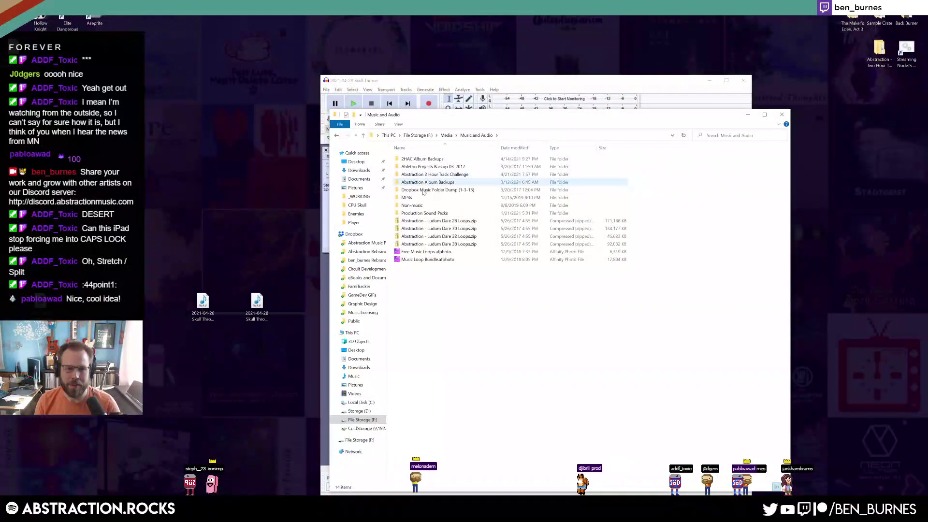
{"action": "double_click", "coordinate": [425, 198]}
{"action": "type", "text": "abstraction"}
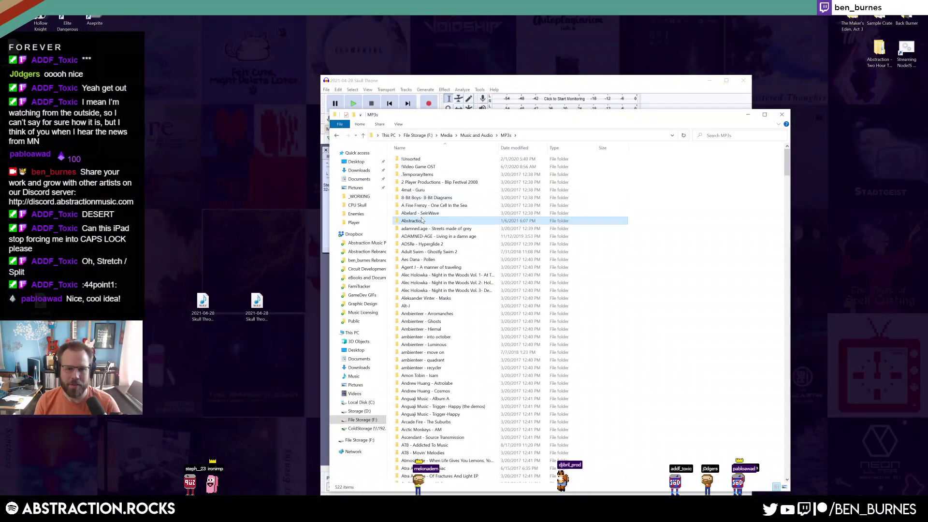
{"action": "key", "text": "Return"}
{"action": "left_click", "coordinate": [418, 198]}
{"action": "double_click", "coordinate": [418, 199]}
{"action": "left_click_drag", "start_coordinate": [628, 114], "coordinate": [392, 106]}
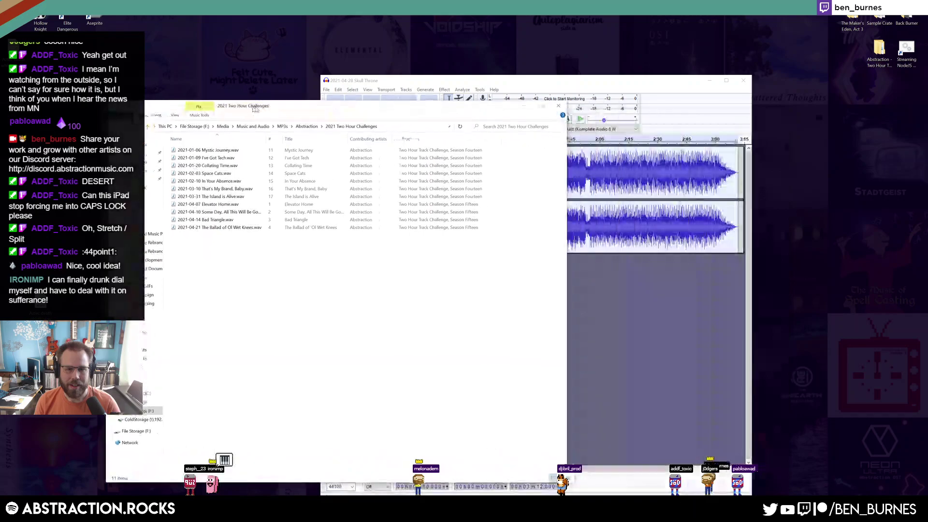
Set the metadata track number to 05, year to 2021 and genre to Skullcore, and complete the WAV export
{"action": "left_click", "coordinate": [566, 81]}
{"action": "left_click", "coordinate": [468, 264]}
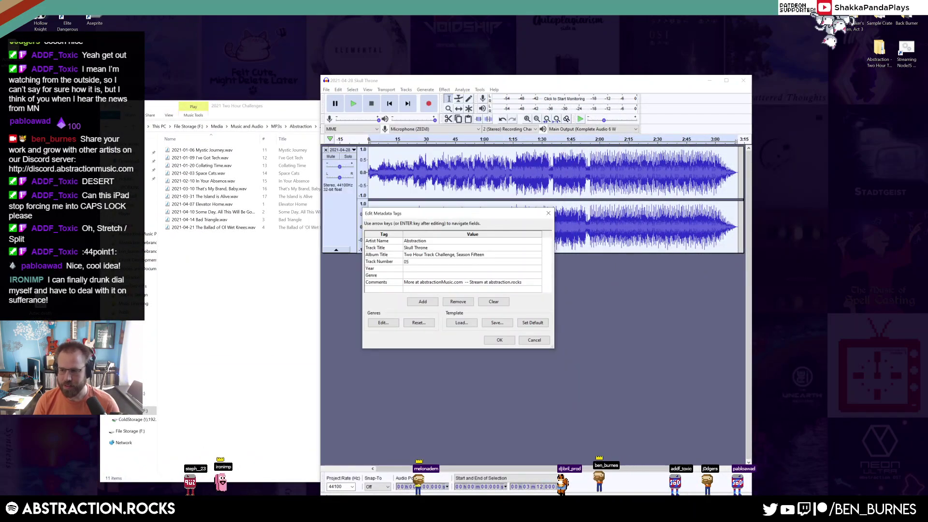
{"action": "type", "text": "2021"}
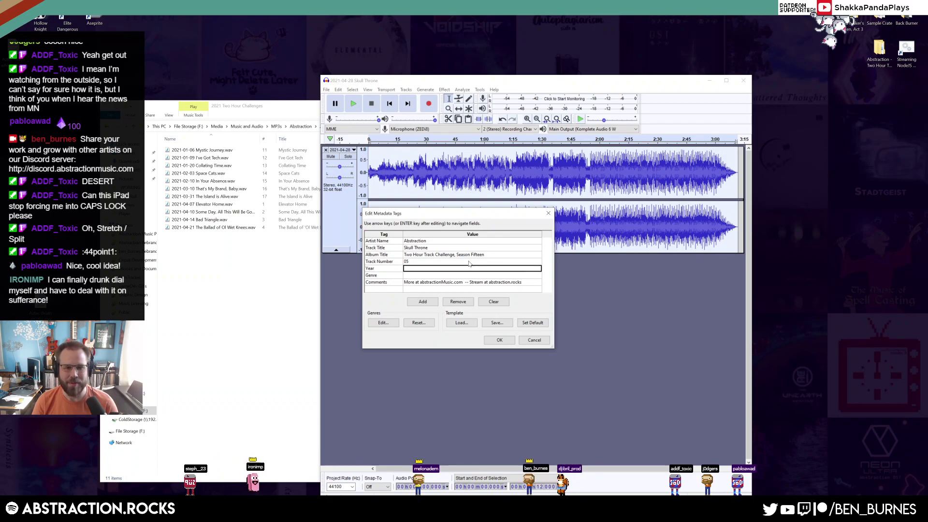
{"action": "key", "text": "Right"}
{"action": "type", "text": "S"}
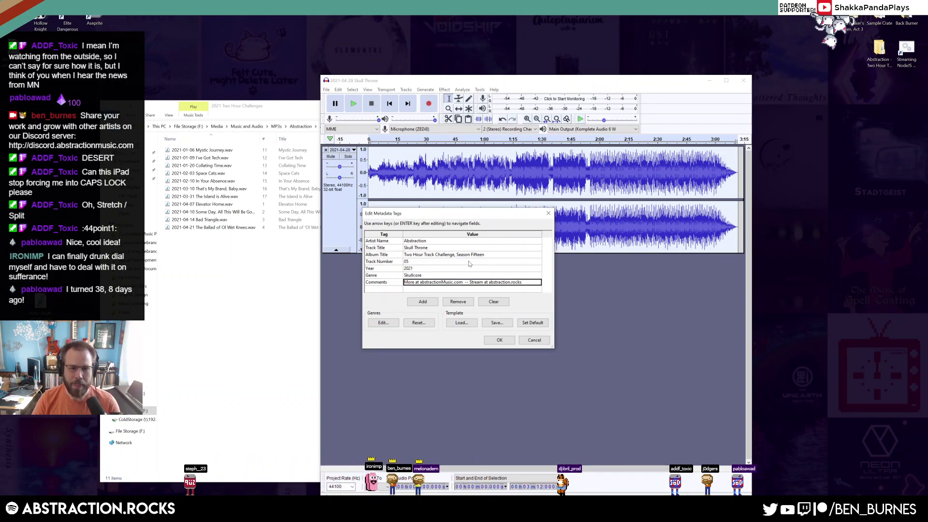
{"action": "key", "text": "Return"}
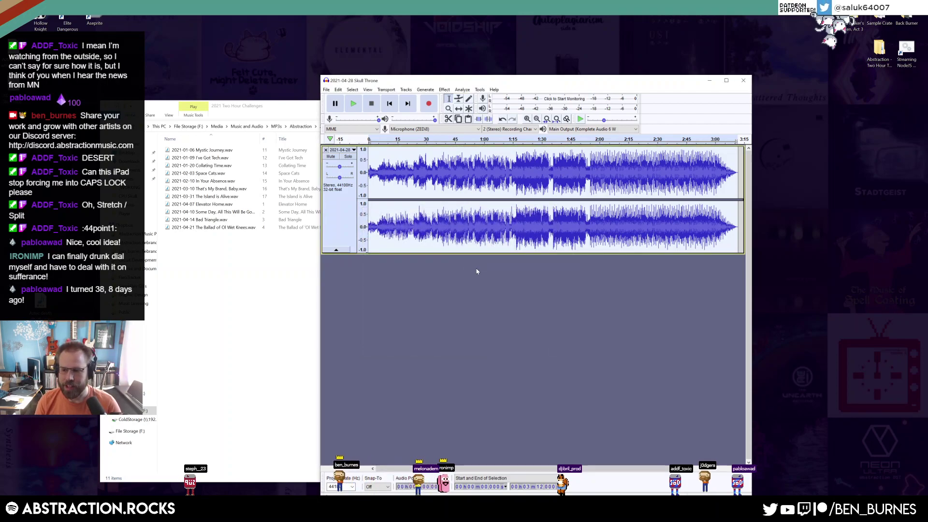
Export the track to the Desktop as 2021-04-28 Skull Throne.mp3 with the Insane, 320 kbps preset and the same metadata
{"action": "left_click", "coordinate": [326, 89]}
{"action": "mouse_move", "coordinate": [351, 145]}
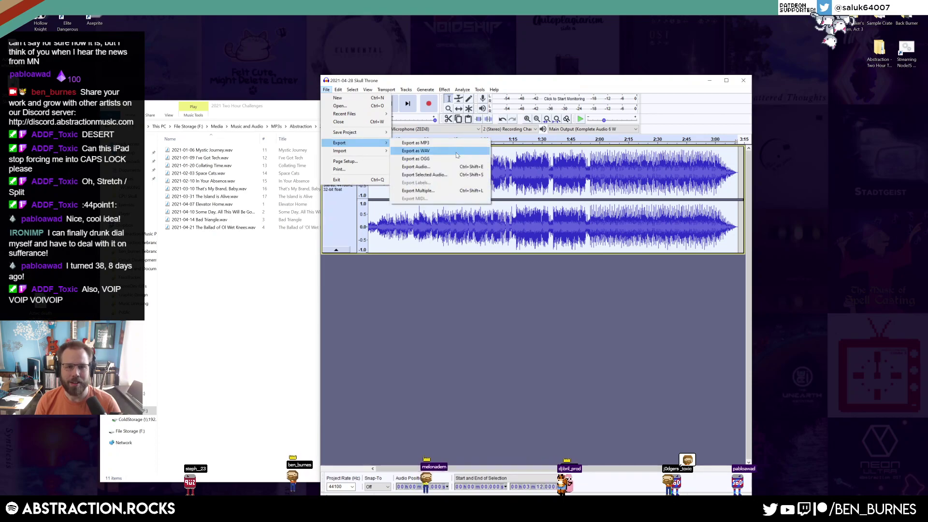
{"action": "left_click", "coordinate": [415, 143]}
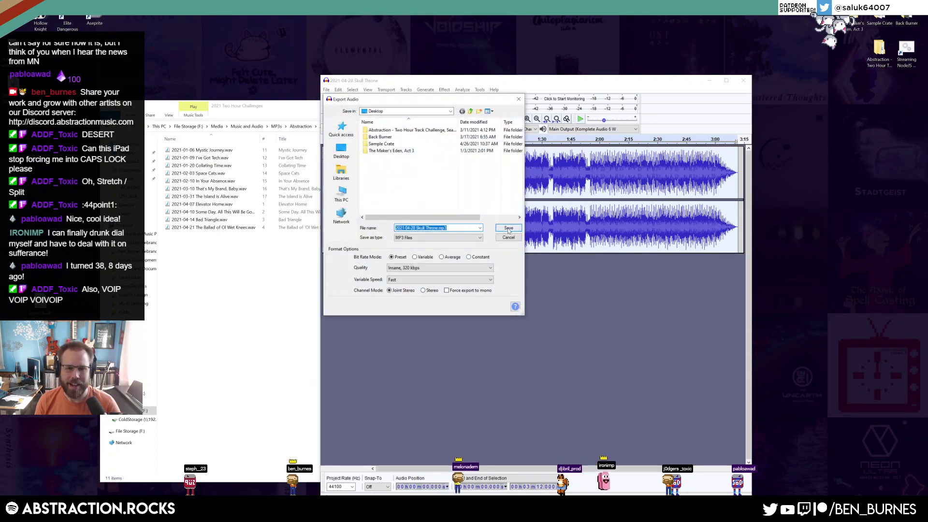
{"action": "left_click", "coordinate": [509, 229]}
{"action": "left_click", "coordinate": [498, 341]}
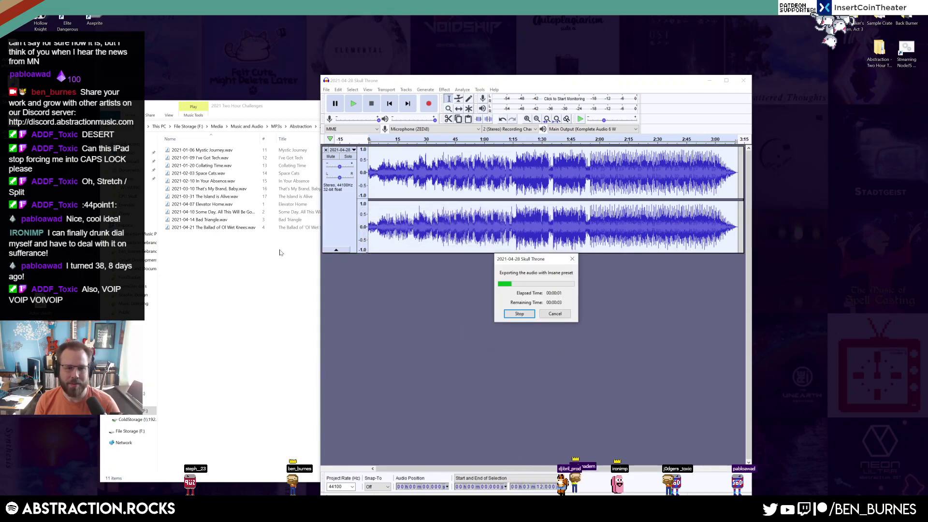
Copy 2021-04-28 Skull Throne.wav from the desktop into the 2021 Two Hour Challenges folder and close the folder window
{"action": "right_click", "coordinate": [244, 300]}
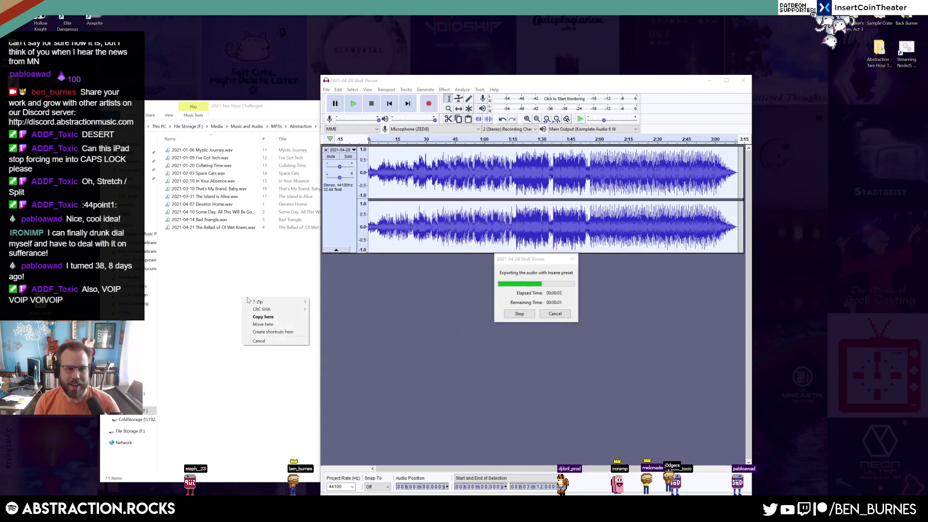
{"action": "left_click", "coordinate": [268, 323]}
{"action": "left_click", "coordinate": [365, 297]}
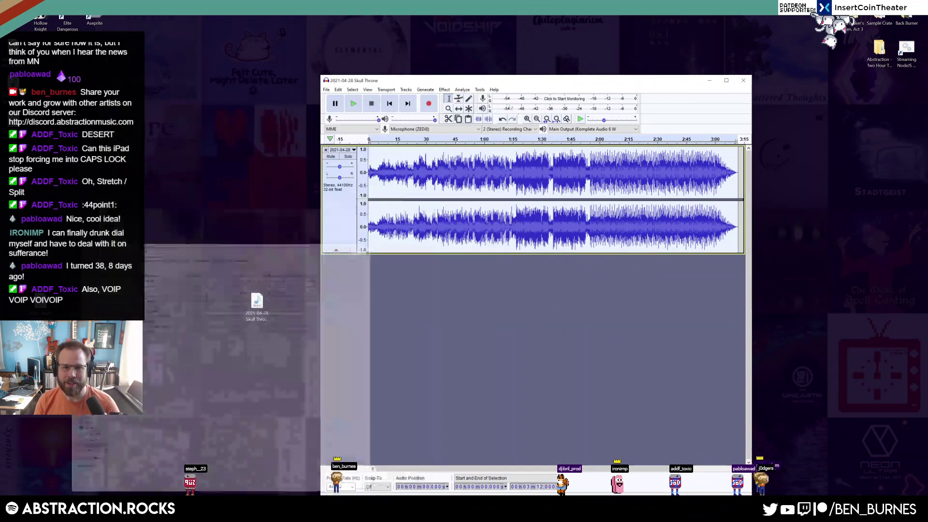
Move the Audacity window aside and group the exported Skull Throne files together on the desktop
{"action": "left_click_drag", "start_coordinate": [483, 81], "coordinate": [537, 54]}
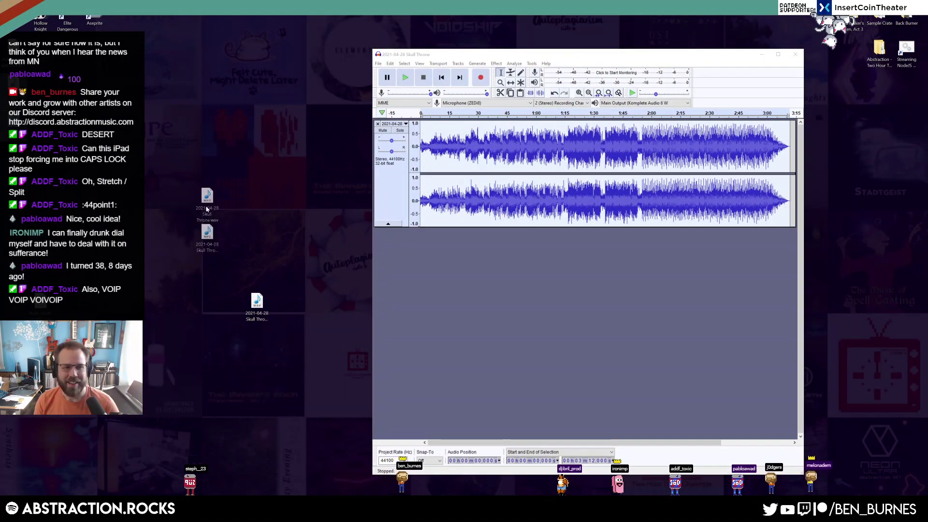
{"action": "left_click_drag", "start_coordinate": [257, 304], "coordinate": [259, 199]}
{"action": "left_click", "coordinate": [372, 119]}
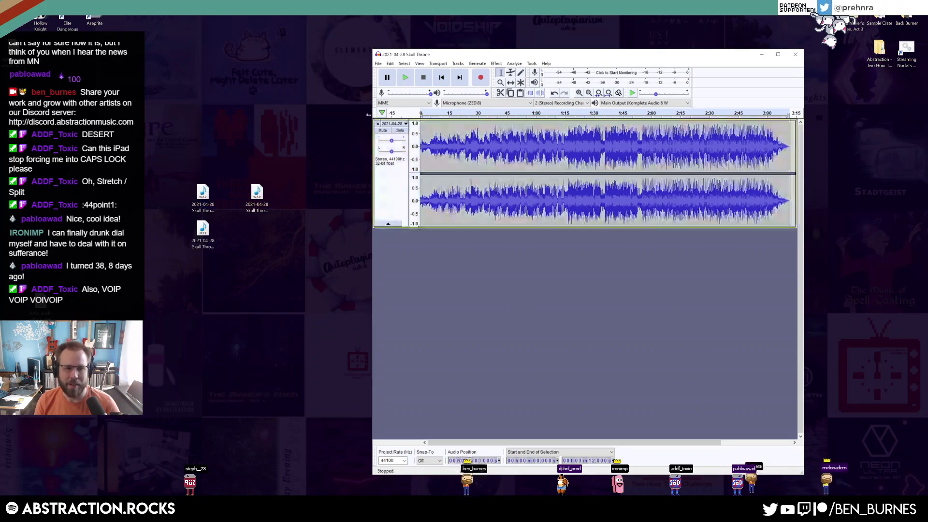
Remove the finished track from the project, load 2021-04-28 Skull Throne LOOP.wav from the desktop and briefly preview it
{"action": "left_click", "coordinate": [377, 123]}
{"action": "double_click", "coordinate": [257, 192]}
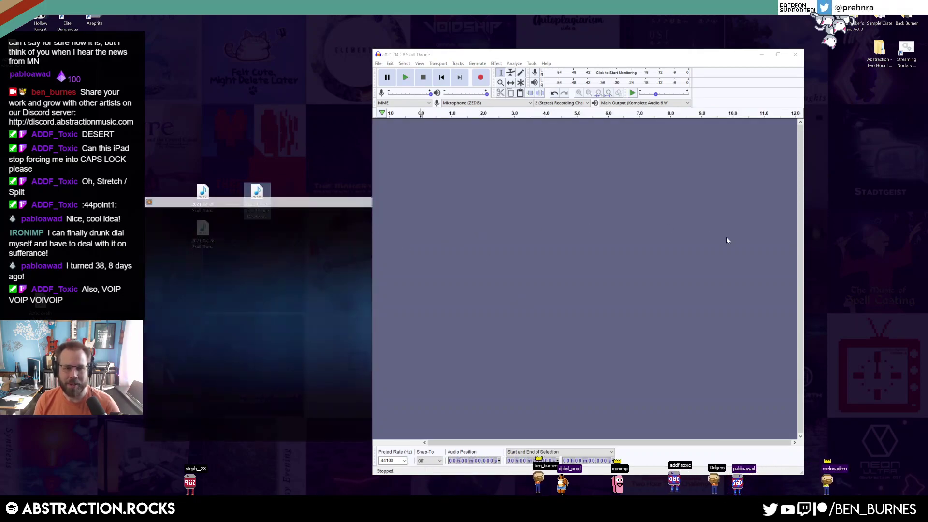
{"action": "left_click", "coordinate": [549, 199]}
{"action": "left_click_drag", "start_coordinate": [256, 194], "coordinate": [522, 241]}
{"action": "key", "text": "space"}
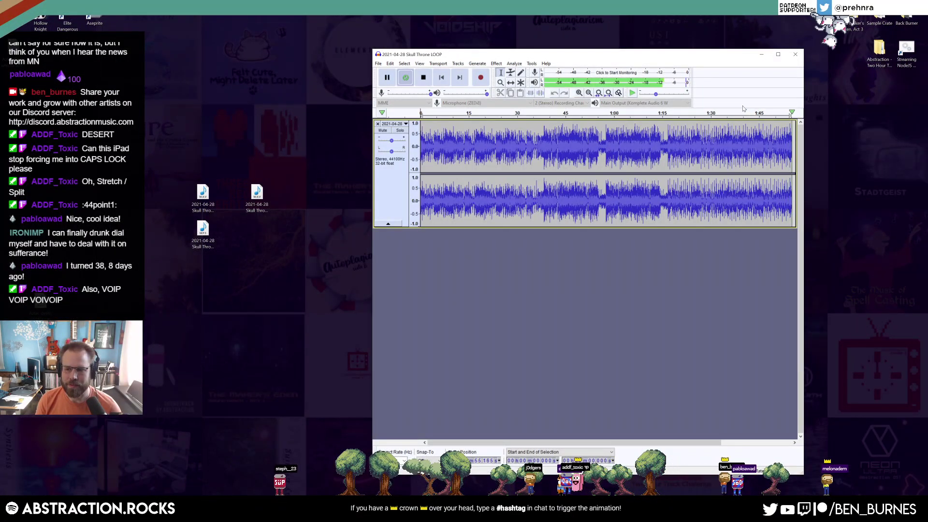
{"action": "key", "text": "space"}
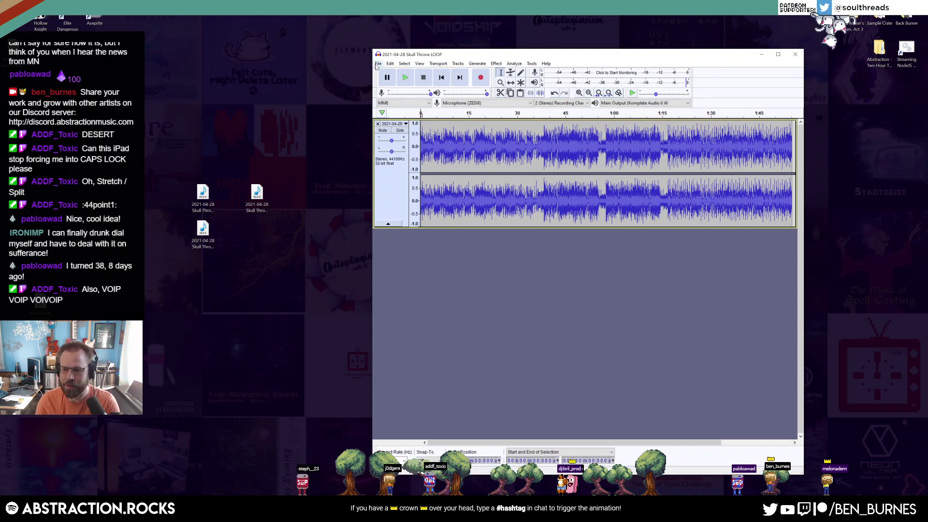
Export the loop as WAV over 2021-04-28 Skull Throne LOOP.wav on the Desktop, with the track title tag set to Skull Throne LOOP
{"action": "left_click", "coordinate": [378, 64]}
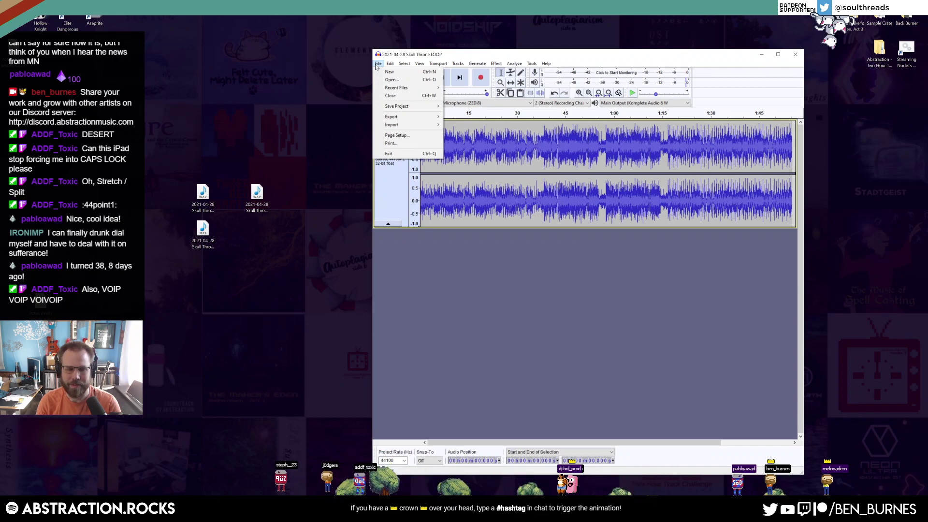
{"action": "mouse_move", "coordinate": [406, 117]}
{"action": "left_click", "coordinate": [467, 125]}
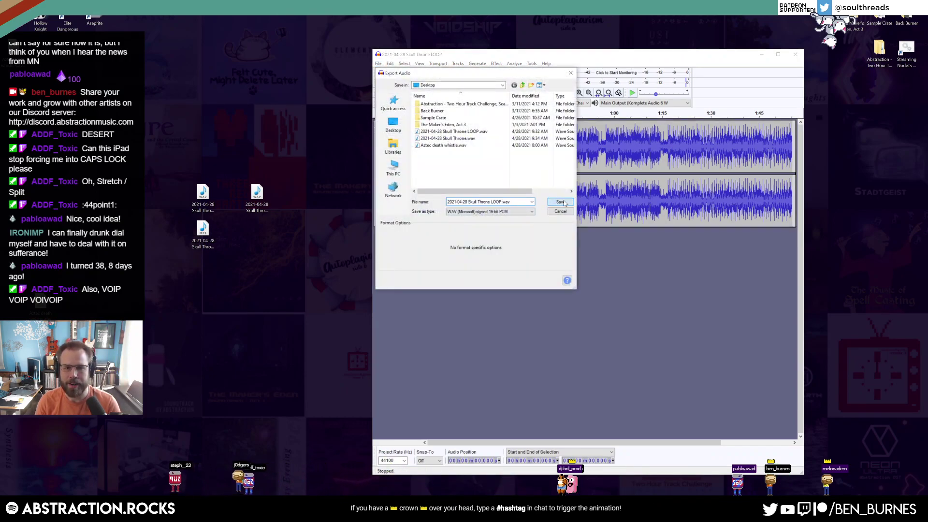
{"action": "left_click", "coordinate": [561, 202]}
{"action": "left_click", "coordinate": [642, 266]}
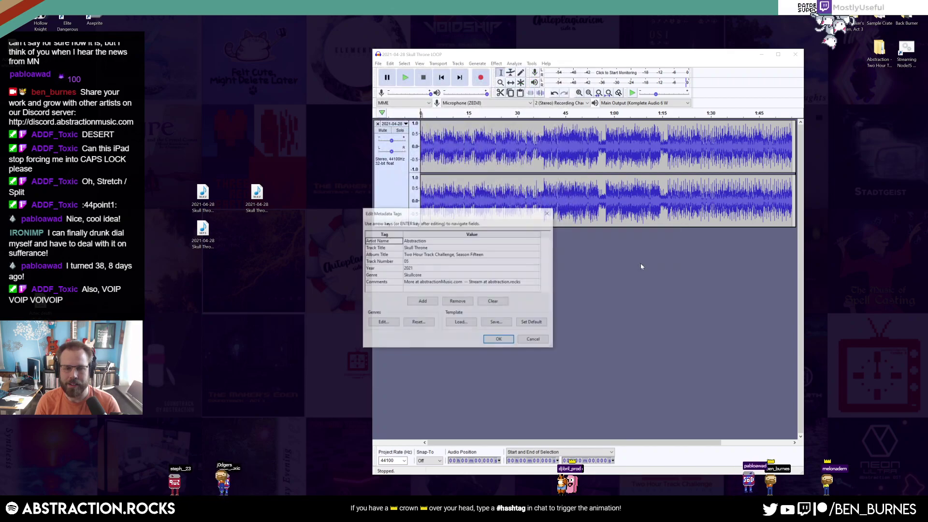
{"action": "left_click", "coordinate": [494, 250]}
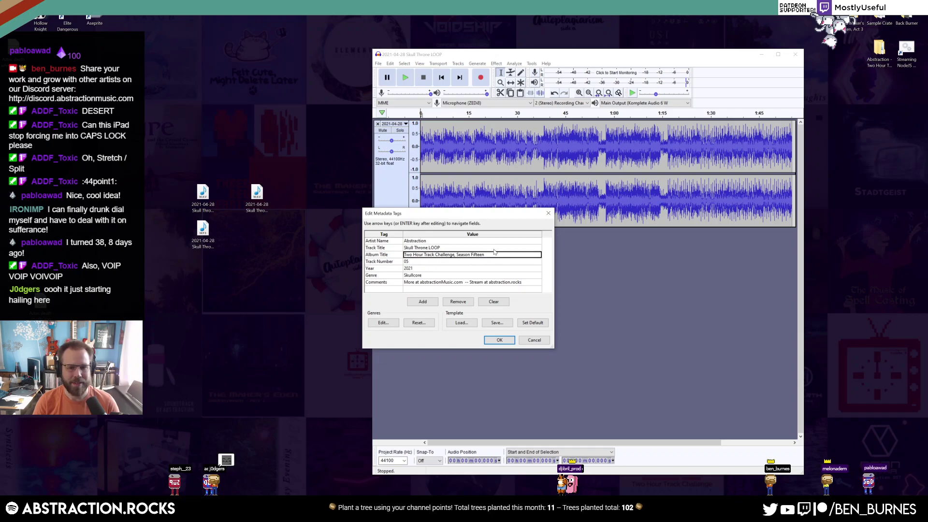
{"action": "key", "text": "Return"}
Export the loop to the Desktop as an Ogg Vorbis file with the same metadata, and close Audacity without saving the project
{"action": "left_click", "coordinate": [378, 63]}
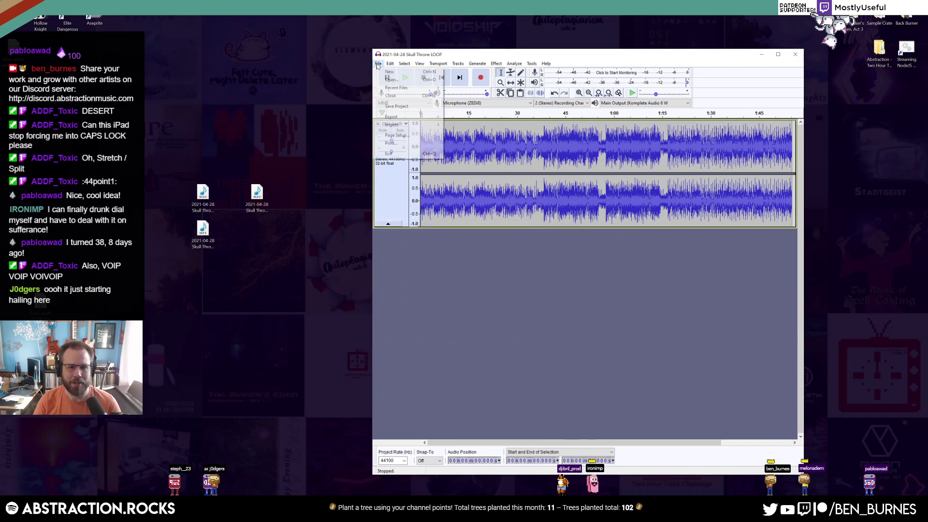
{"action": "mouse_move", "coordinate": [392, 117]}
{"action": "left_click", "coordinate": [483, 128]}
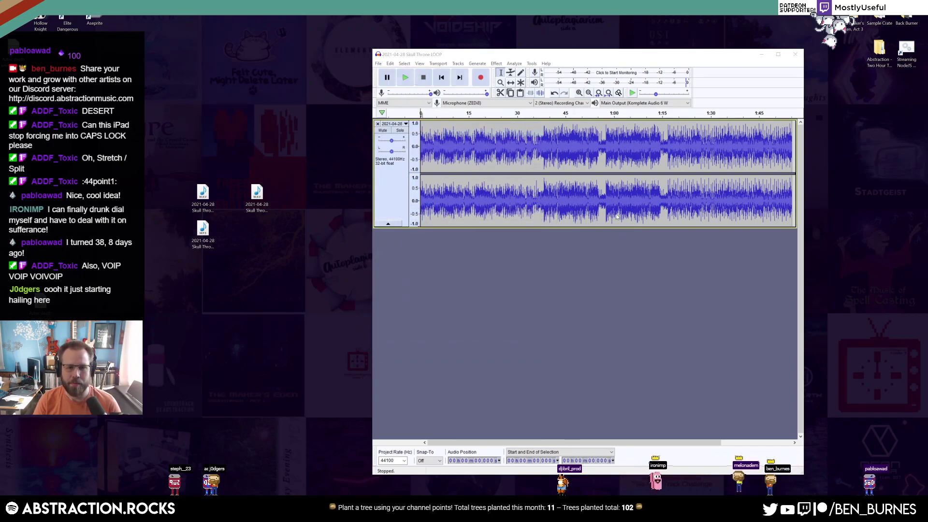
{"action": "left_click", "coordinate": [559, 202]}
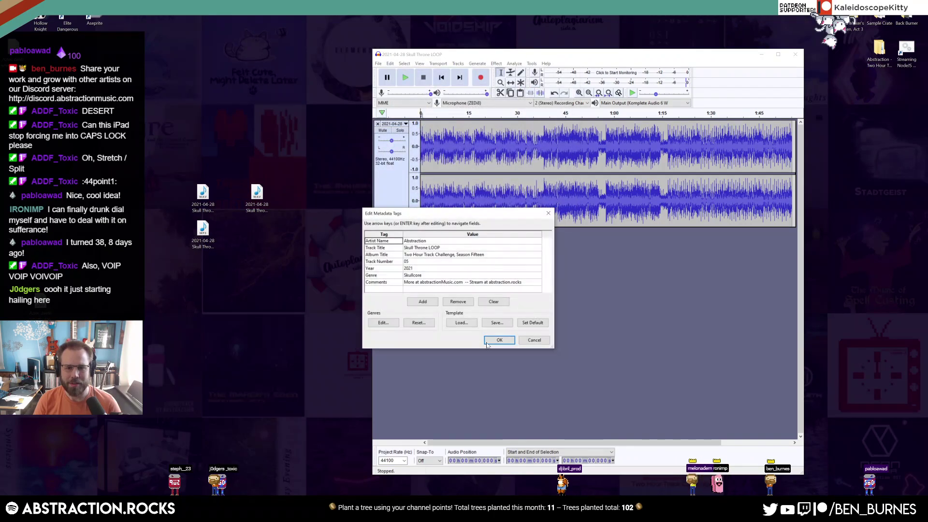
{"action": "key", "text": "Return"}
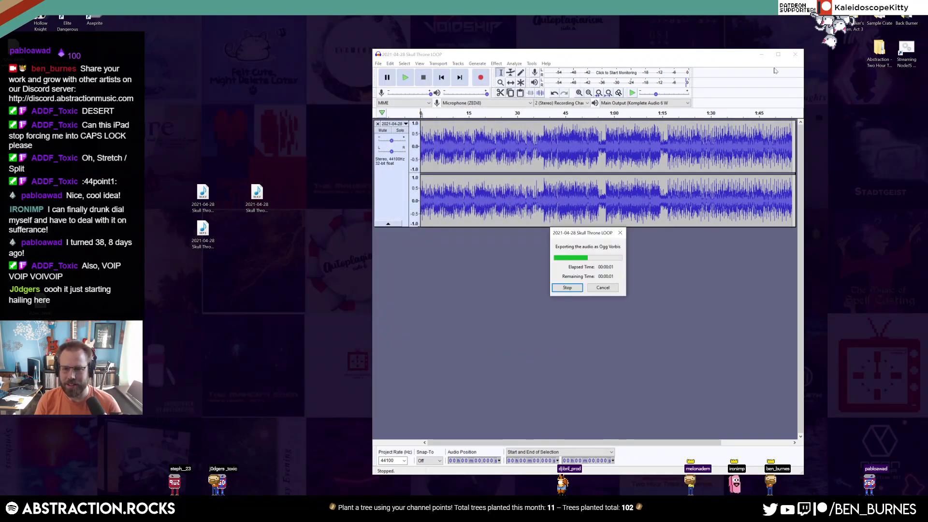
{"action": "left_click", "coordinate": [795, 54]}
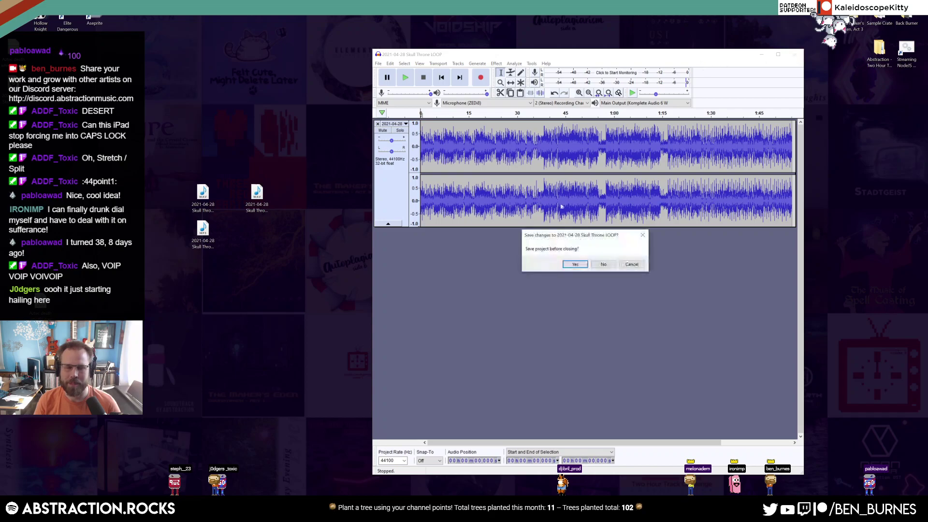
{"action": "key", "text": "n"}
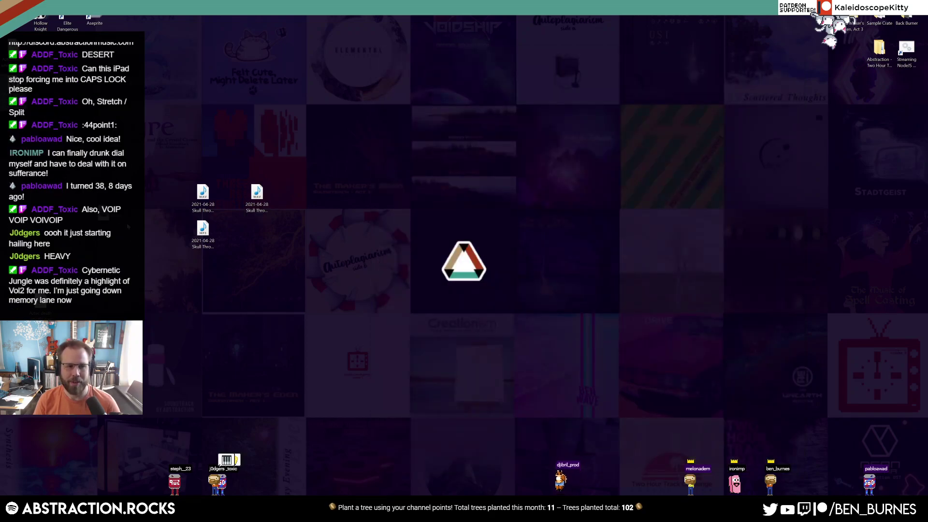
Create two compressed folders on the desktop named 2021-04-28 Skull Throne and 2021-04-28 Skull Throne LOOP
{"action": "left_click", "coordinate": [203, 194]}
{"action": "right_click", "coordinate": [202, 281]}
{"action": "mouse_move", "coordinate": [263, 398]}
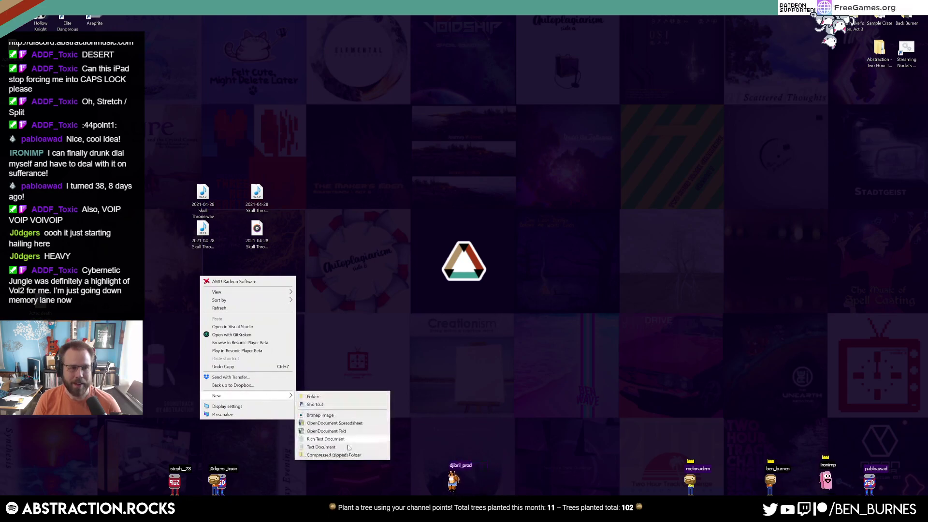
{"action": "left_click", "coordinate": [344, 458]}
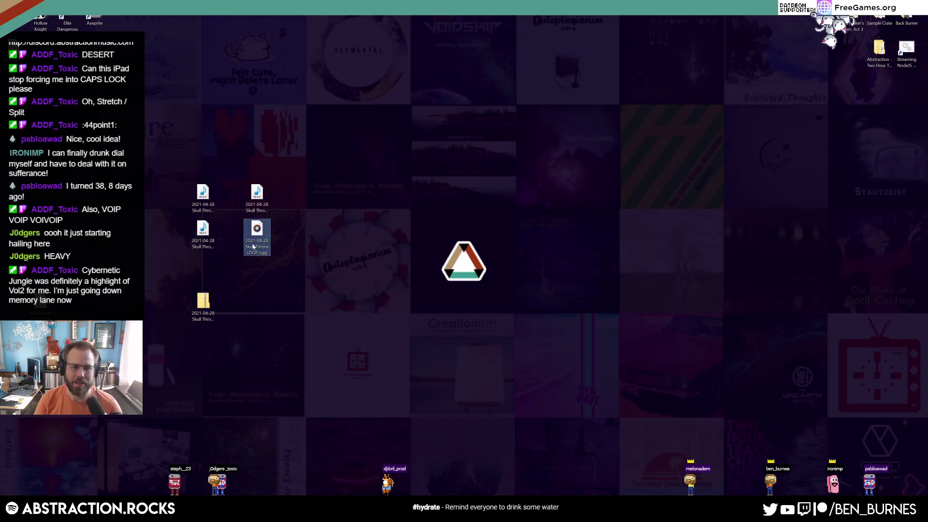
{"action": "right_click", "coordinate": [253, 277]}
{"action": "mouse_move", "coordinate": [310, 396]}
{"action": "left_click", "coordinate": [391, 456]}
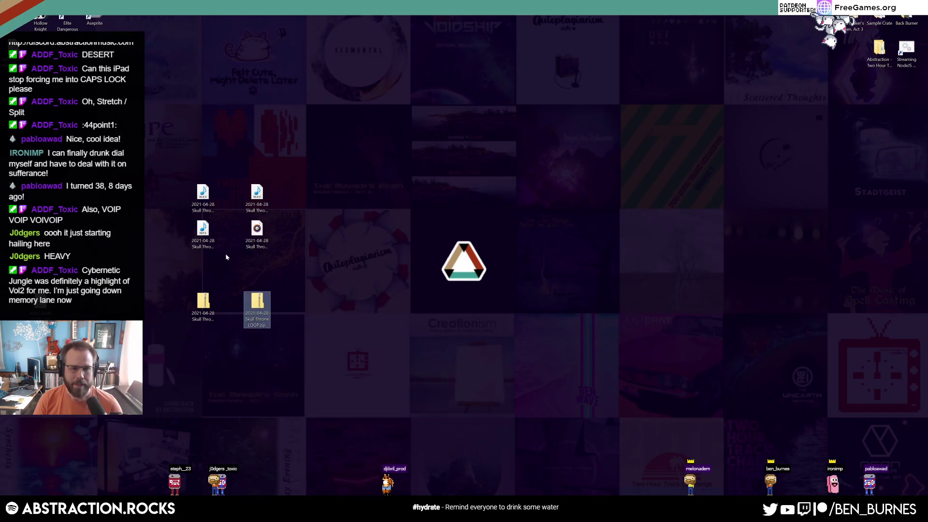
Add the full song's WAV and MP3 to 2021-04-28 Skull Throne.zip, and the loop's WAV and OGG to 2021-04-28 Skull Throne LOOP.zip
{"action": "left_click_drag", "start_coordinate": [229, 262], "coordinate": [191, 184]}
{"action": "left_click_drag", "start_coordinate": [203, 231], "coordinate": [209, 315]}
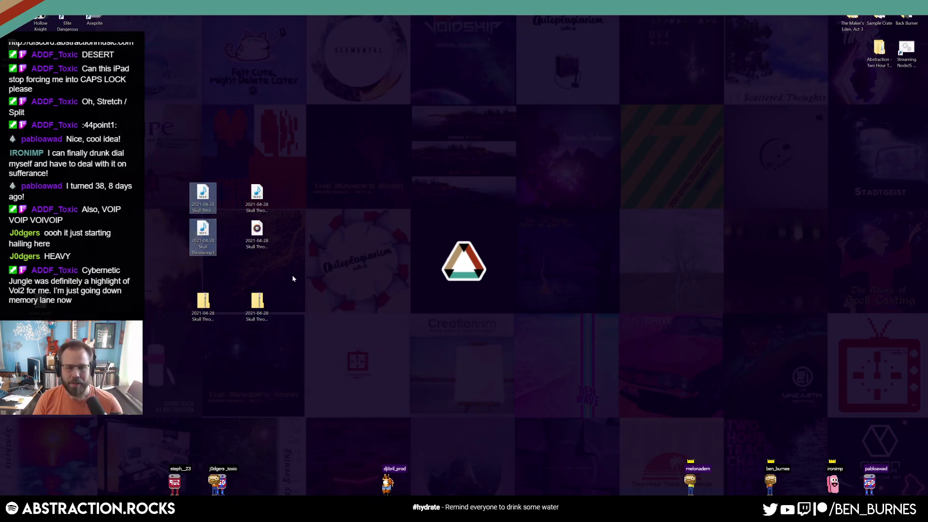
{"action": "left_click_drag", "start_coordinate": [279, 262], "coordinate": [244, 183]}
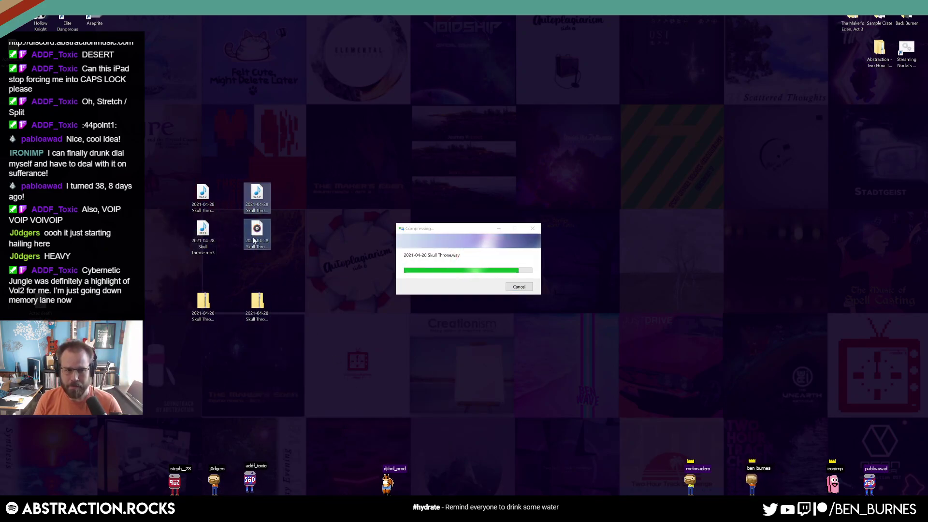
{"action": "left_click_drag", "start_coordinate": [255, 242], "coordinate": [337, 310]}
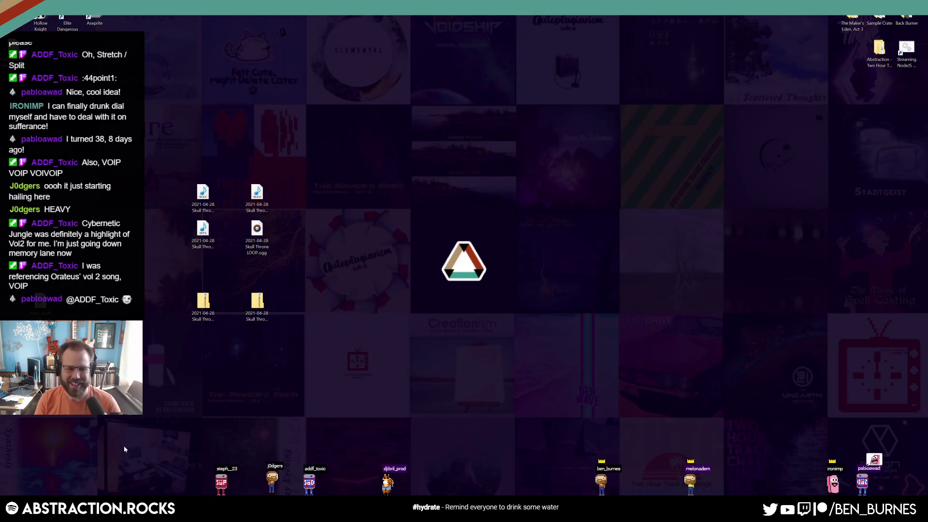
Switch to the file explorer window and open the Abstraction 2 Hour Track Challenge folder inside Music and Audio
{"action": "mouse_move", "coordinate": [45, 511]}
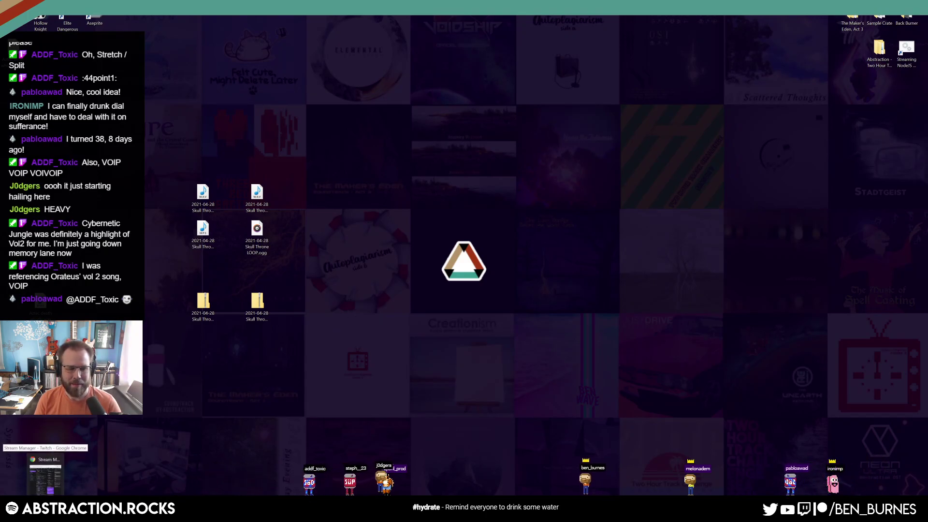
{"action": "mouse_move", "coordinate": [81, 511]}
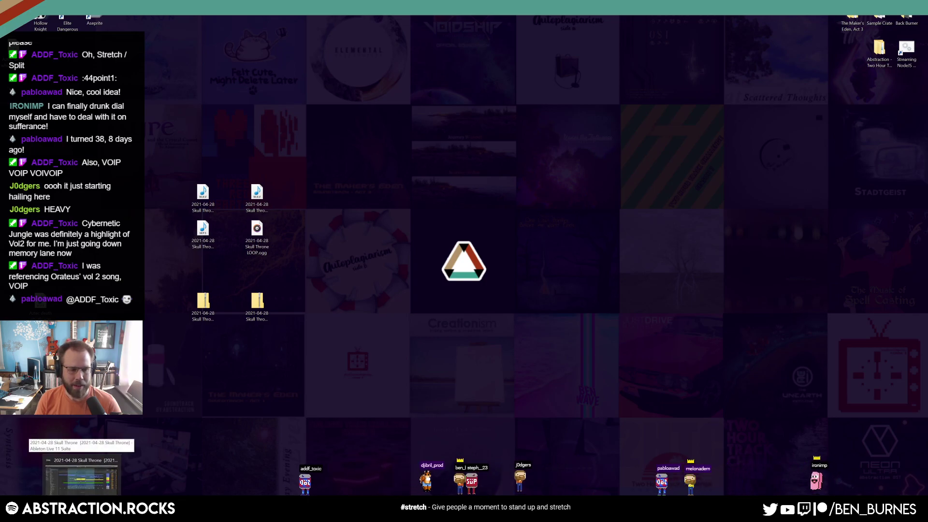
{"action": "left_click", "coordinate": [33, 511]}
{"action": "left_click_drag", "start_coordinate": [354, 106], "coordinate": [590, 87]}
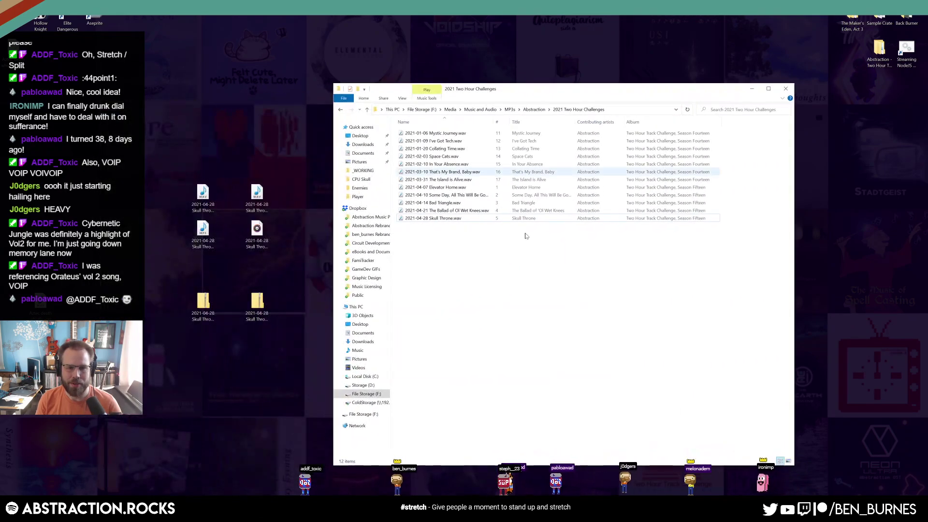
{"action": "left_click", "coordinate": [529, 109]}
{"action": "left_click", "coordinate": [510, 109]}
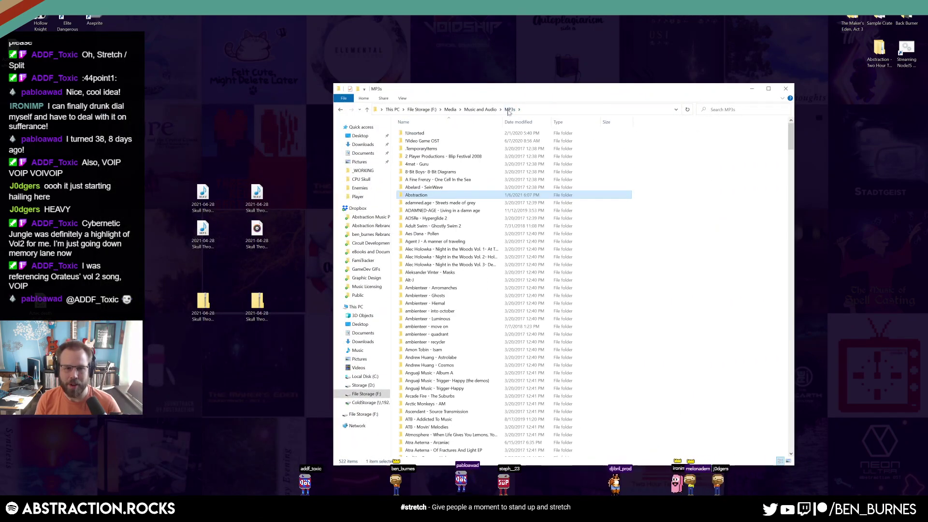
{"action": "left_click", "coordinate": [492, 110]}
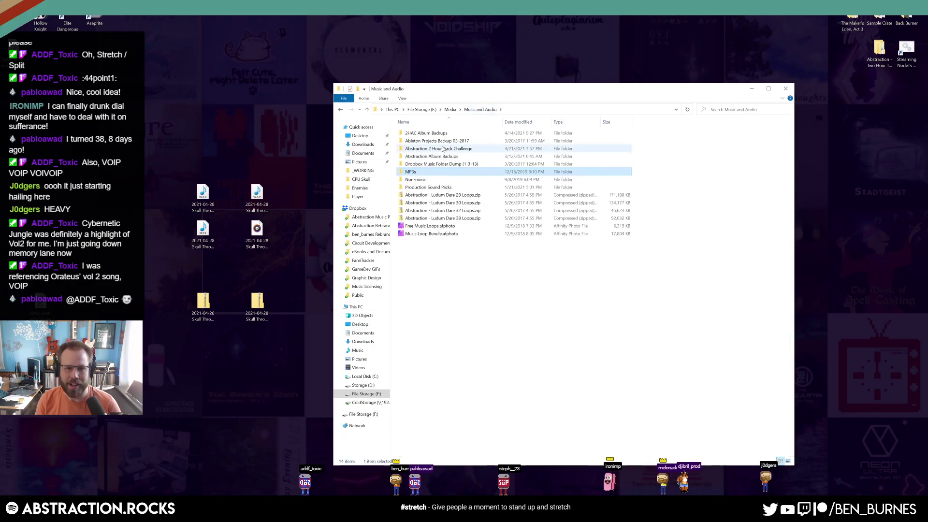
{"action": "double_click", "coordinate": [450, 149]}
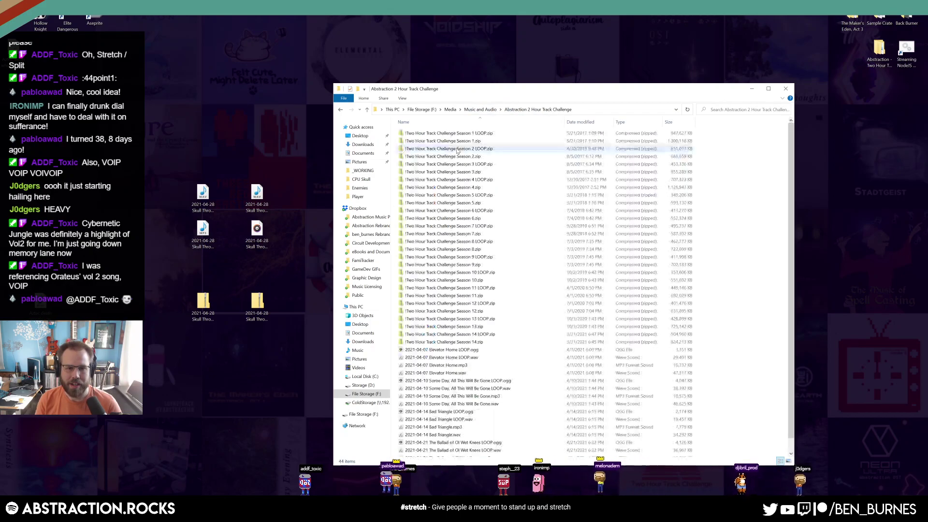
Copy the four Skull Throne audio files from the desktop into the Abstraction 2 Hour Track Challenge folder and close the folder window
{"action": "left_click_drag", "start_coordinate": [180, 123], "coordinate": [487, 412]}
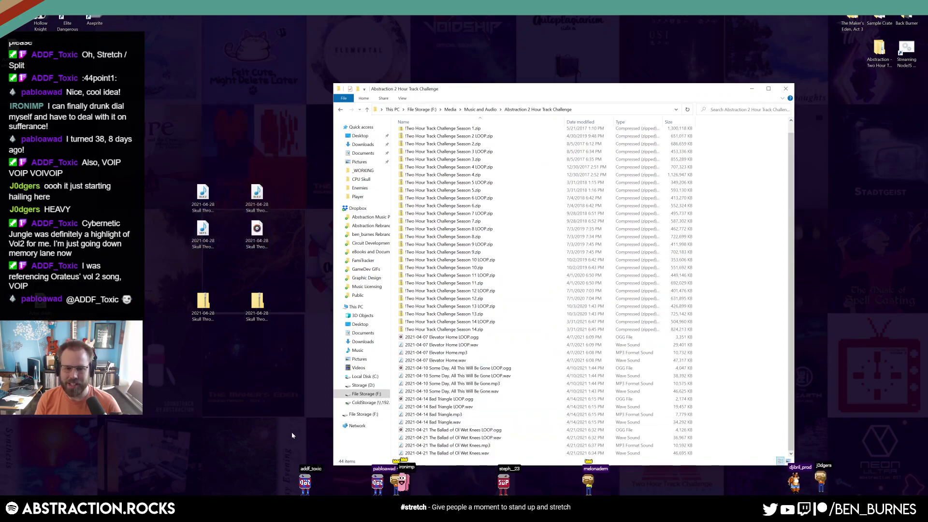
{"action": "left_click", "coordinate": [705, 306]}
{"action": "scroll", "coordinate": [629, 242], "scroll_direction": "down", "scroll_amount": 1}
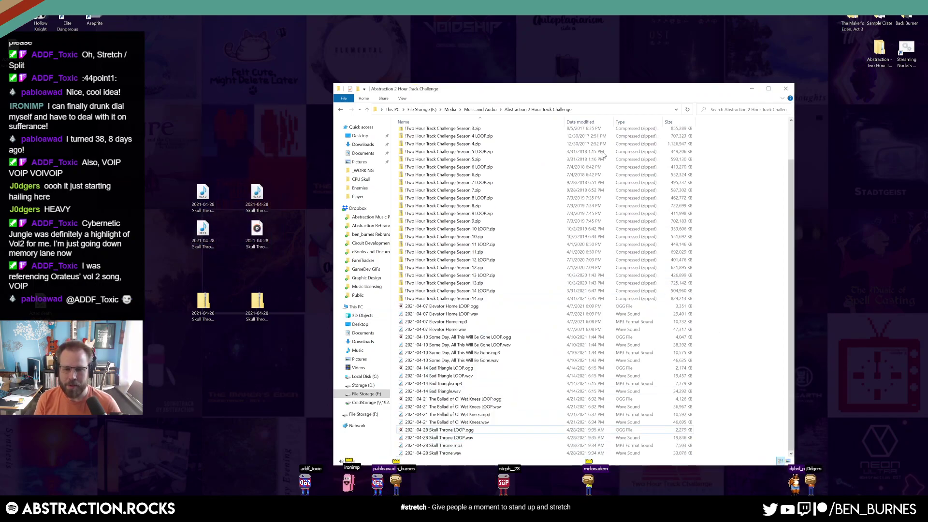
{"action": "left_click", "coordinate": [786, 89]}
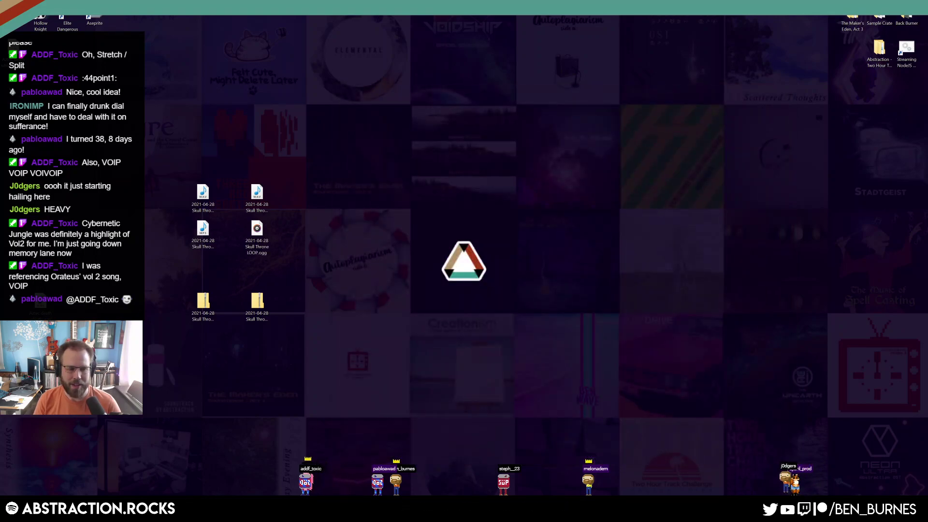
Launch FileZilla without installing the offered update, and select 2021-04-28 Skull Throne LOOP.zip on the desktop
{"action": "key", "text": "super"}
{"action": "left_click", "coordinate": [443, 357]}
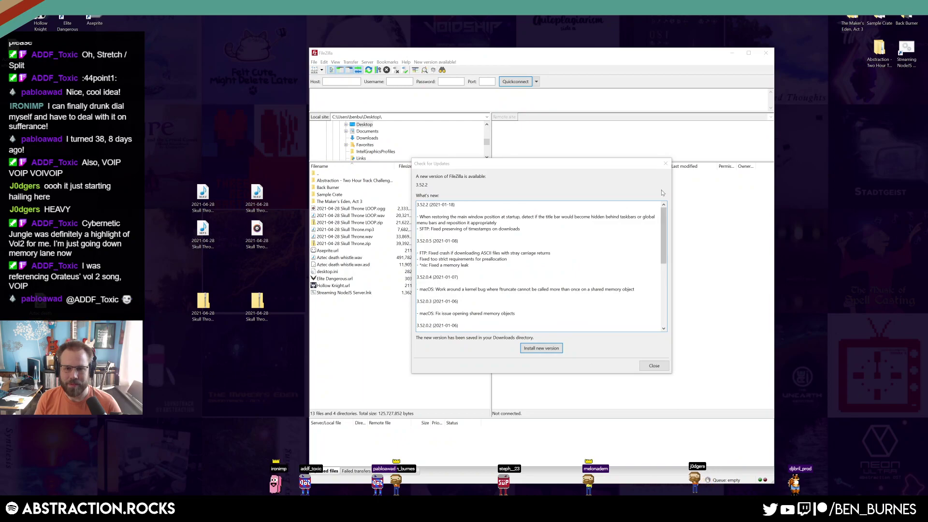
{"action": "left_click", "coordinate": [667, 161]}
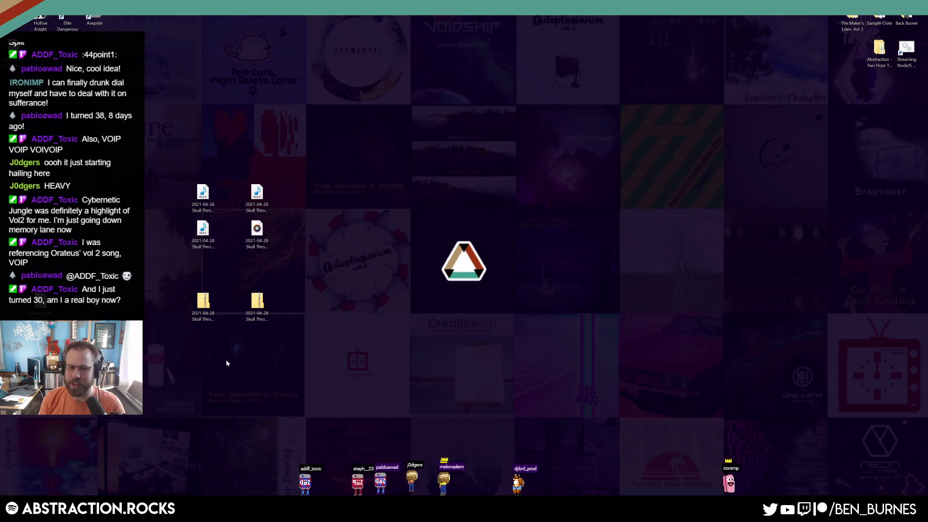
{"action": "left_click", "coordinate": [257, 305]}
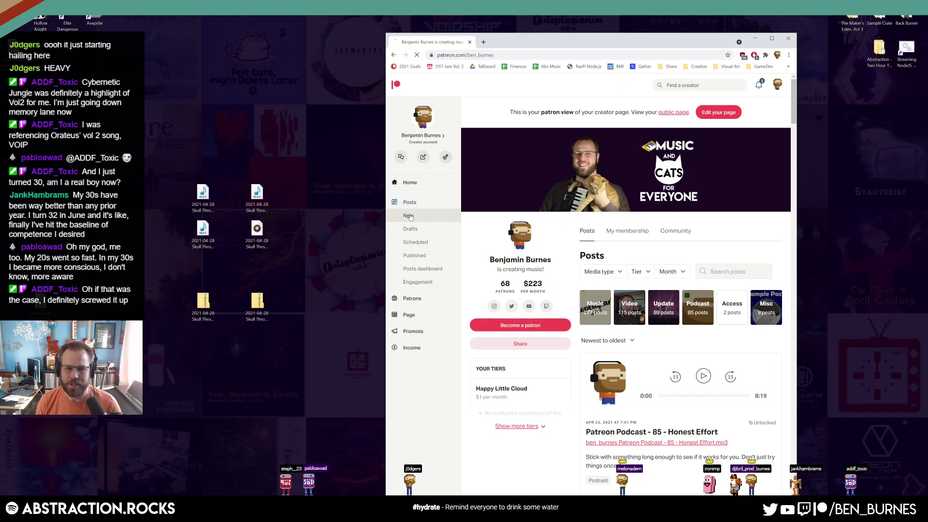
Create a new audio post on Patreon and reposition and widen the browser window to fit the post editor beside the desktop files
{"action": "left_click", "coordinate": [408, 216]}
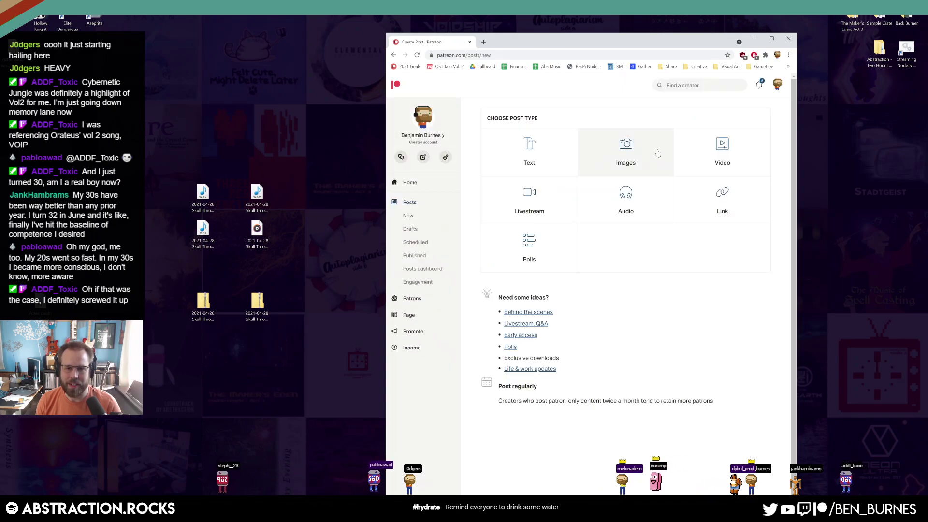
{"action": "left_click", "coordinate": [628, 201]}
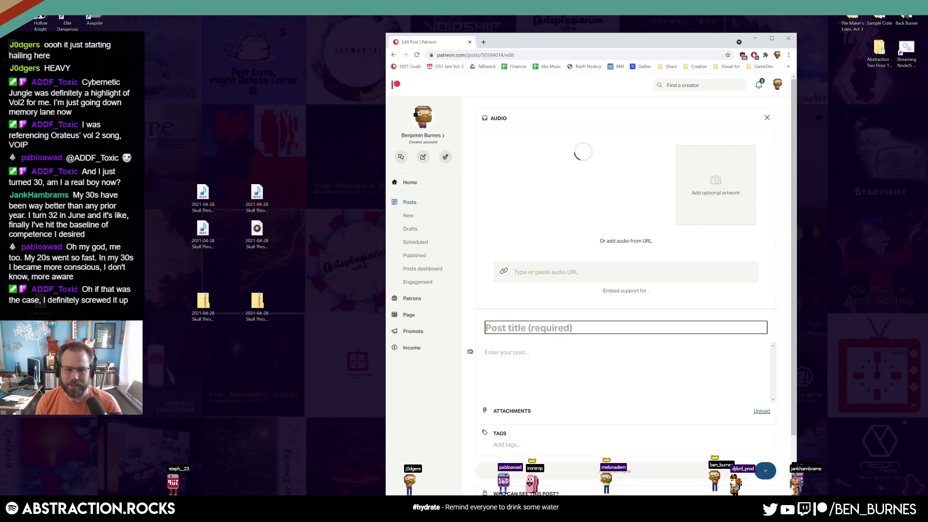
{"action": "left_click_drag", "start_coordinate": [629, 41], "coordinate": [544, 35]}
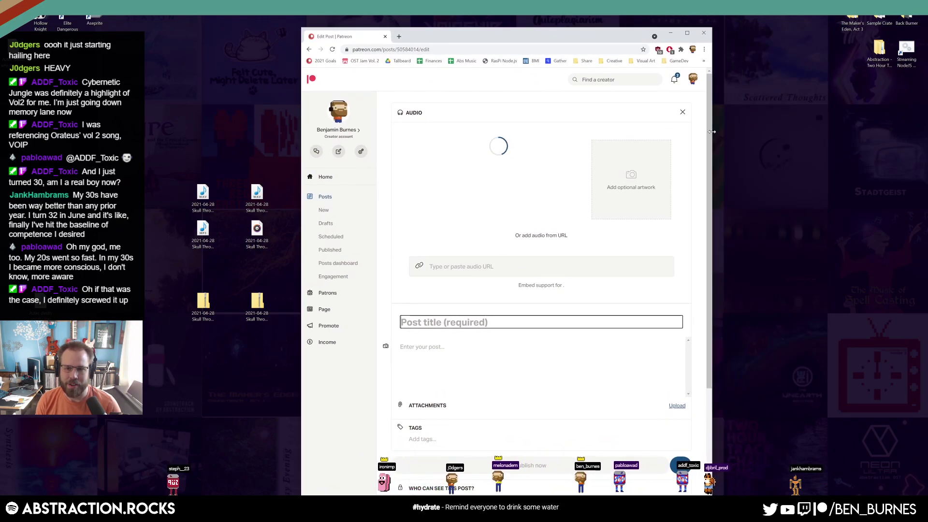
{"action": "left_click_drag", "start_coordinate": [711, 134], "coordinate": [819, 135]}
{"action": "left_click_drag", "start_coordinate": [659, 38], "coordinate": [663, 25]}
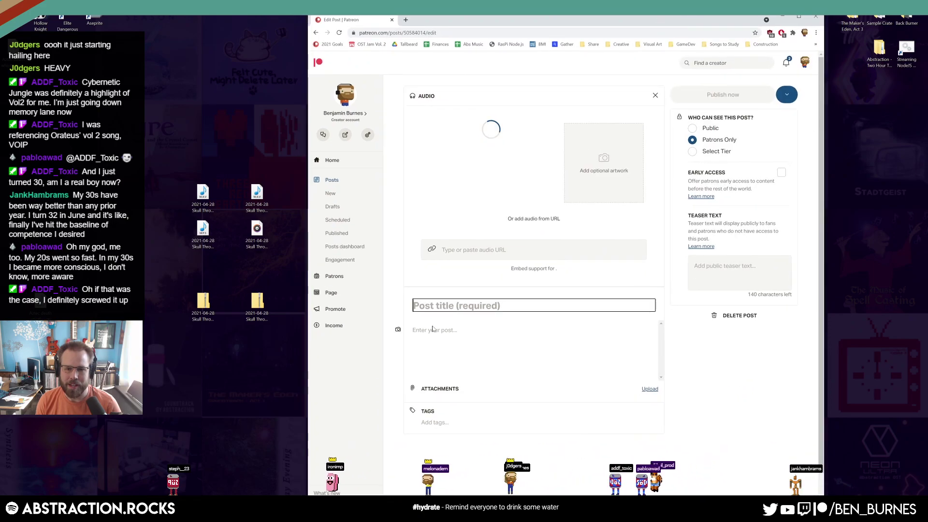
Title the audio post "This week's song: Skull Throne" and write the body "It's my 40th birthday! I made a song this morning. Have fun :D"
{"action": "type", "text": "This we"}
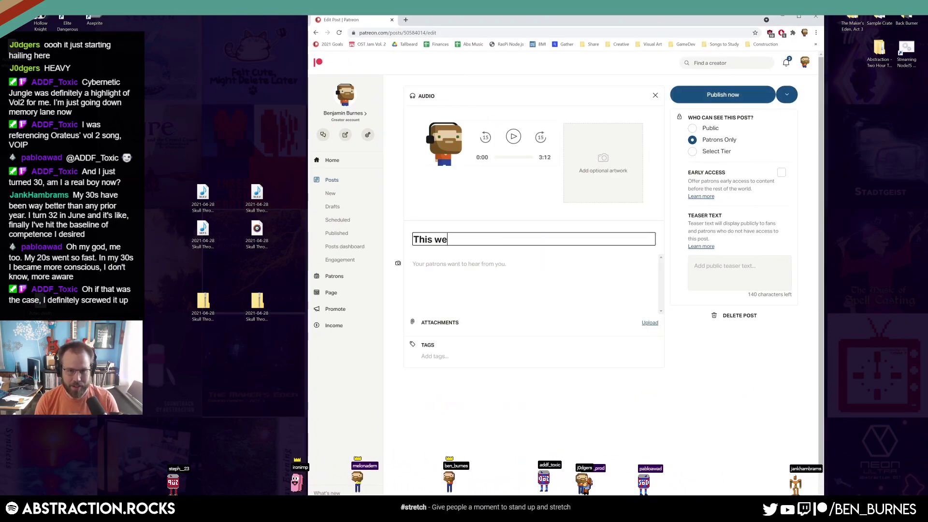
{"action": "type", "text": "ek's song: Skull Throne"}
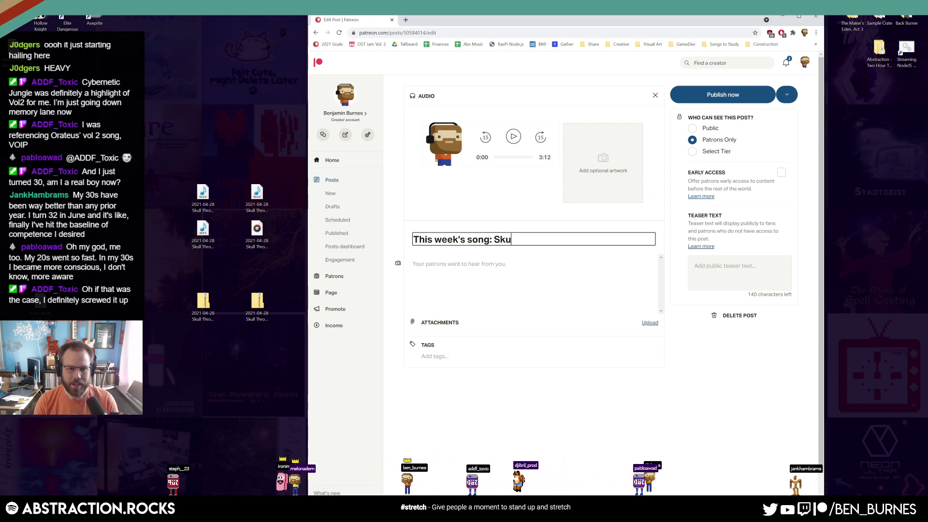
{"action": "key", "text": "Tab"}
{"action": "type", "text": "It's"}
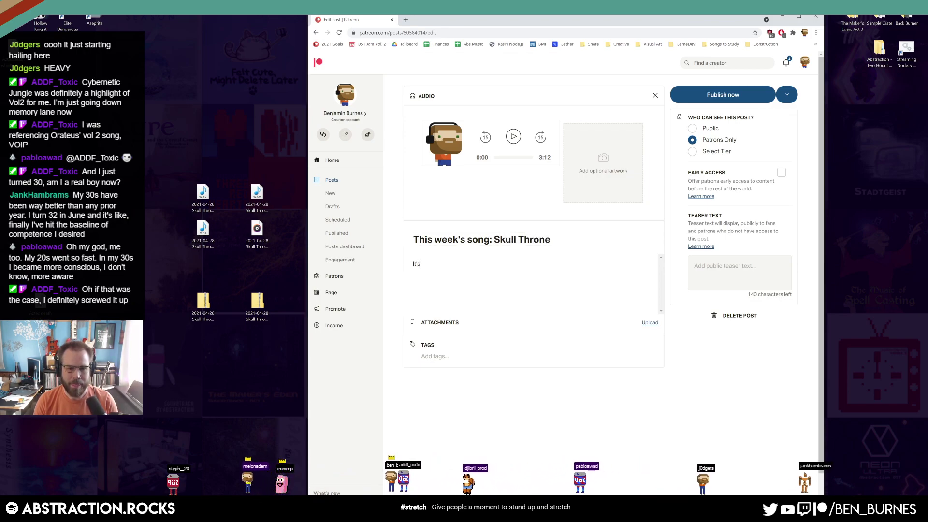
{"action": "type", "text": " my 40th birthday! I made a s"}
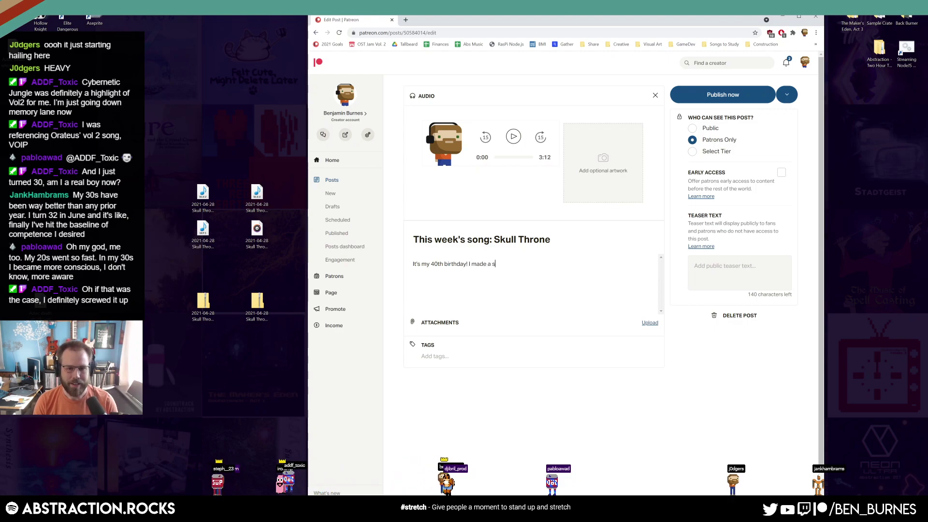
{"action": "type", "text": "ong this morning. Have fun :D"}
Add the Music tag to the Patreon post, publish it, and close the browser tab
{"action": "key", "text": "Tab"}
{"action": "type", "text": "Msuci"}
{"action": "key", "text": "ctrl+a"}
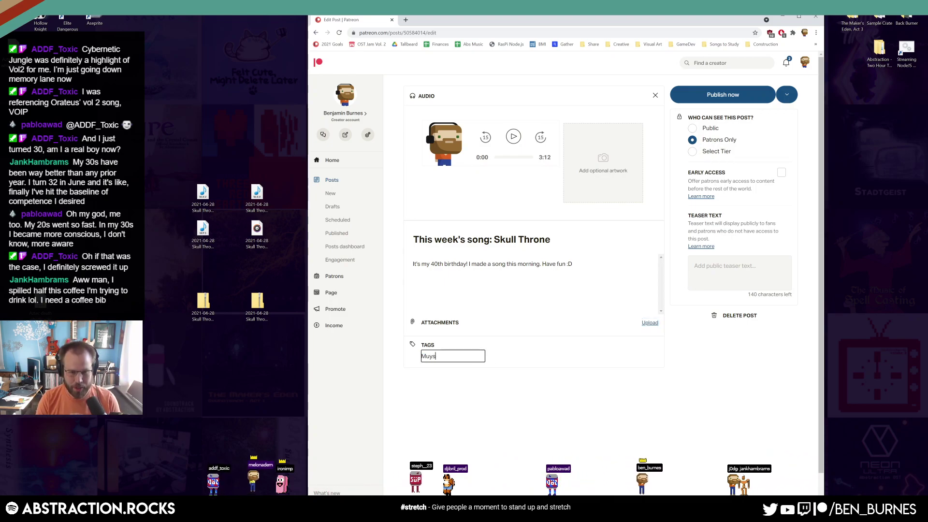
{"action": "type", "text": "Mu"}
{"action": "key", "text": "Down"}
{"action": "key", "text": "Return"}
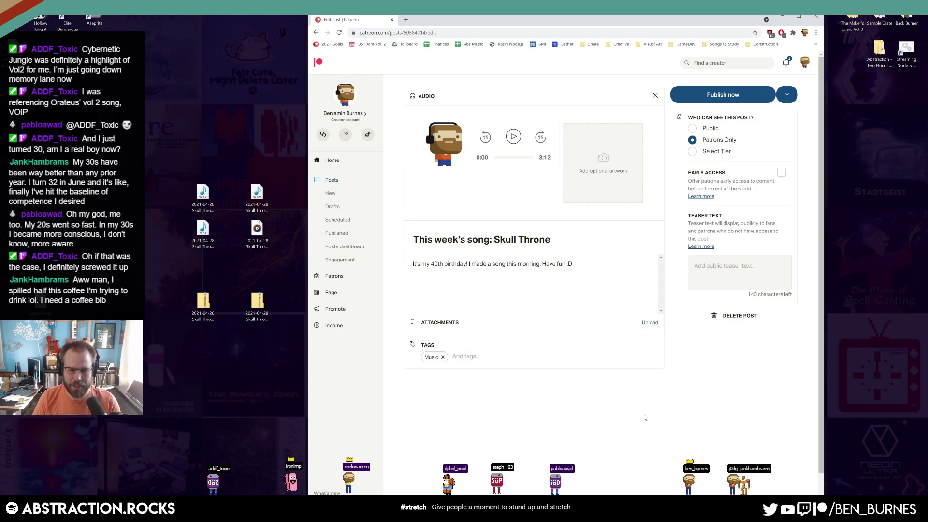
{"action": "left_click", "coordinate": [723, 100]}
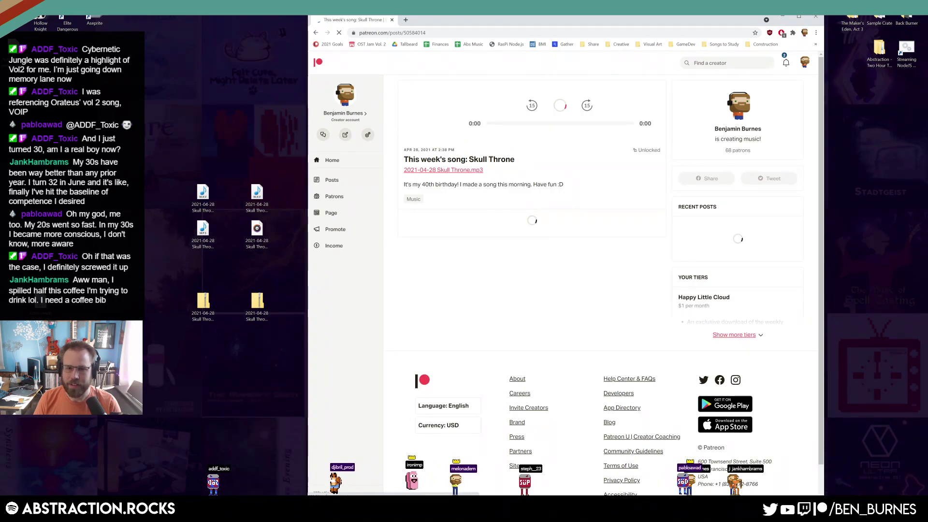
{"action": "left_click", "coordinate": [392, 20]}
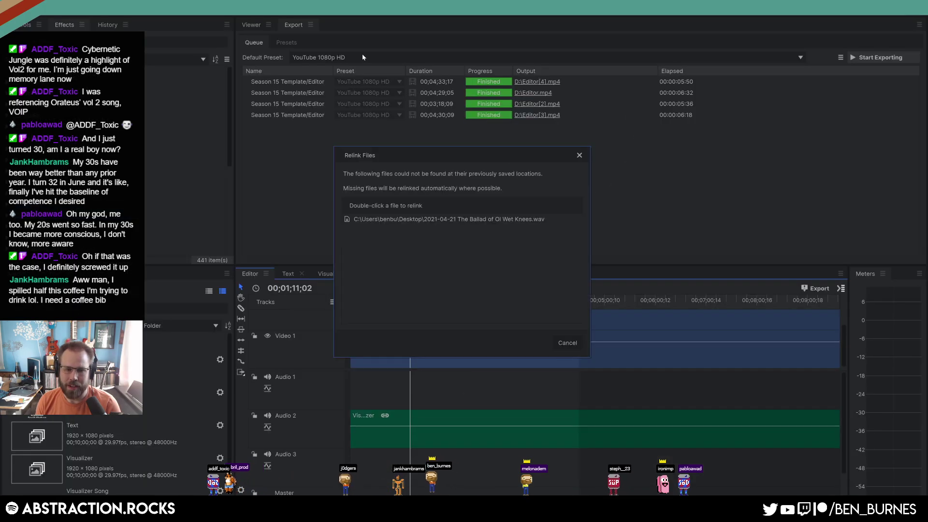
In HitFilm Pro, relink the missing The Ballad of Ol Wet Knees WAV to 2021-04-28 Skull Throne.wav and show the video preview
{"action": "double_click", "coordinate": [480, 219]}
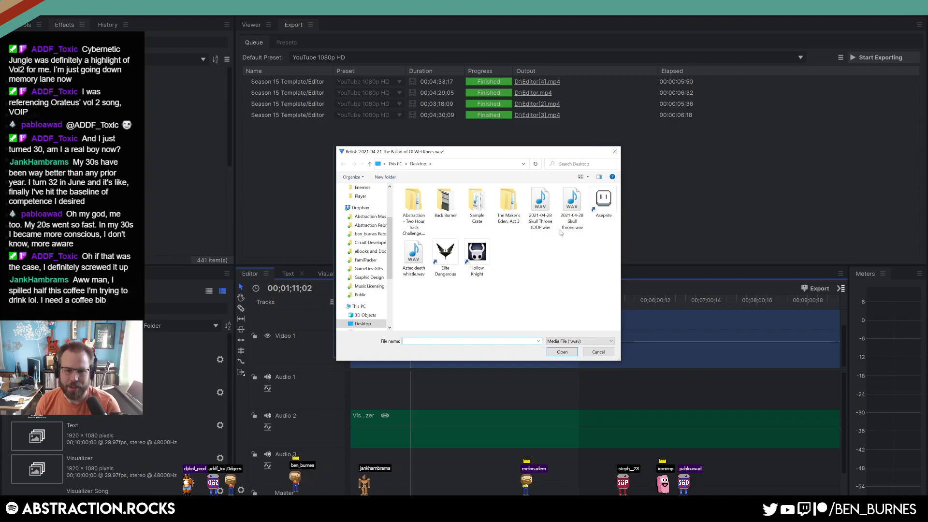
{"action": "double_click", "coordinate": [572, 206]}
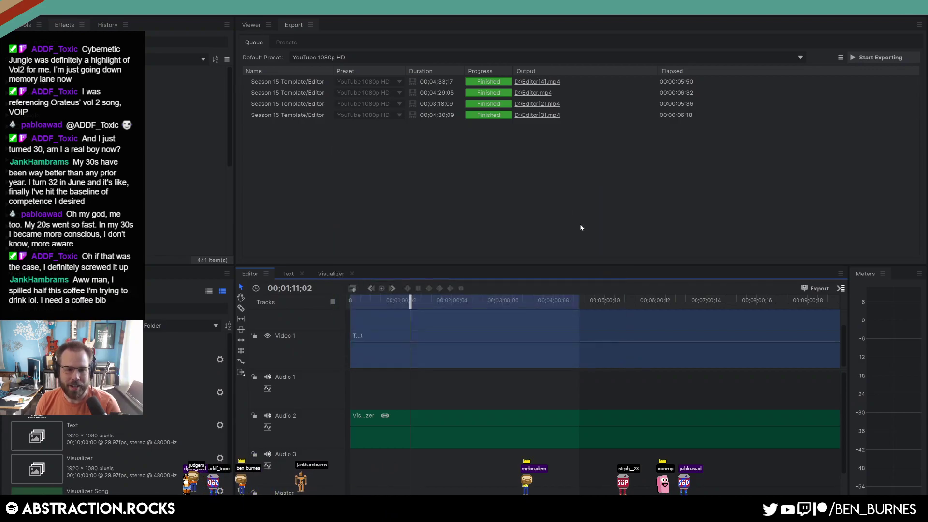
{"action": "left_click", "coordinate": [252, 25]}
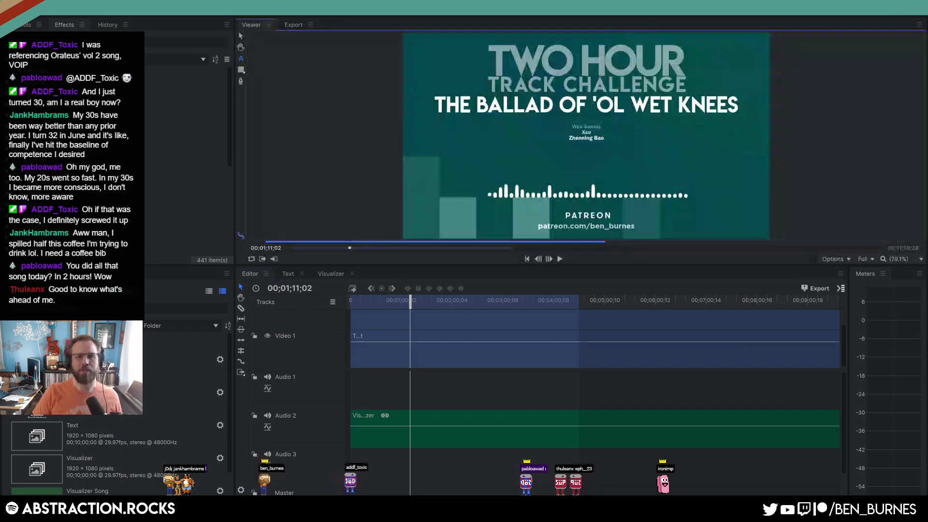
Replace the song title in the Text composite's TITLE layer with SKULL THRONE and return to the selection tool
{"action": "left_click", "coordinate": [299, 276]}
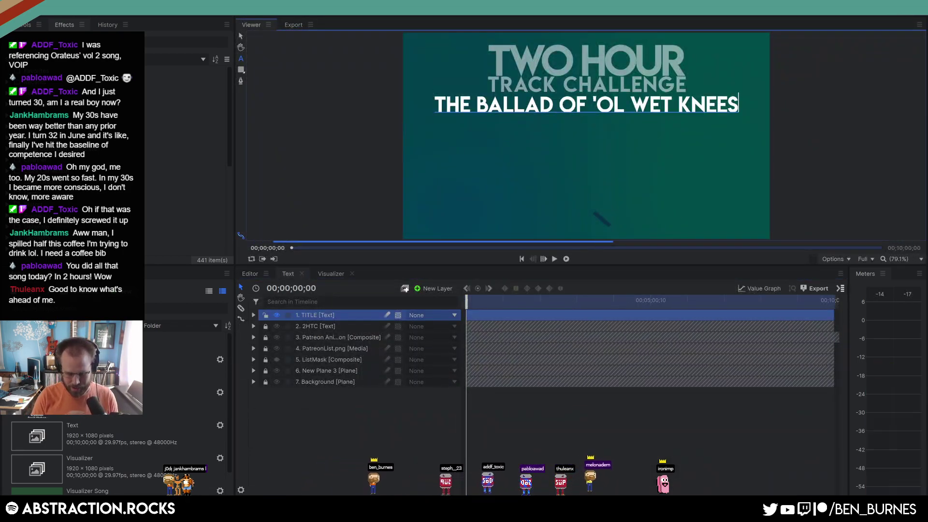
{"action": "key", "text": "ctrl+a"}
{"action": "type", "text": "SKULL THRONE"}
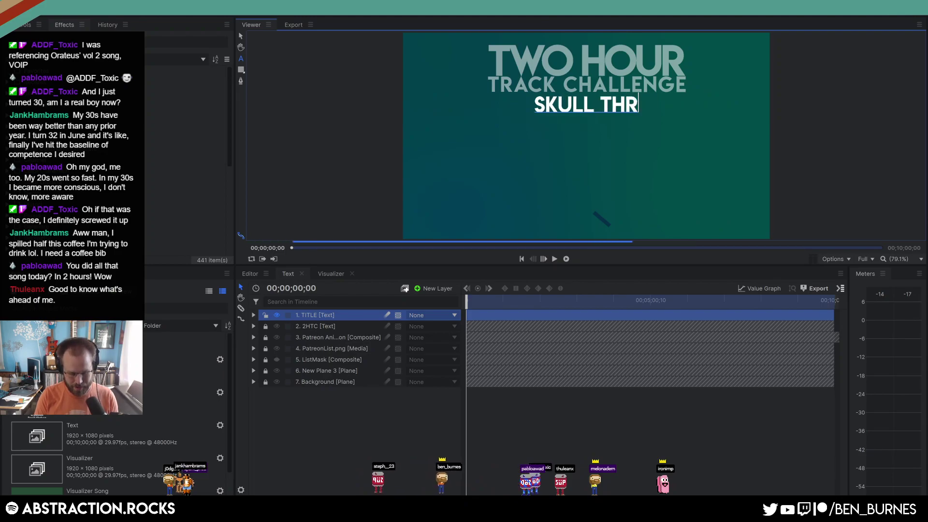
{"action": "left_click", "coordinate": [241, 36]}
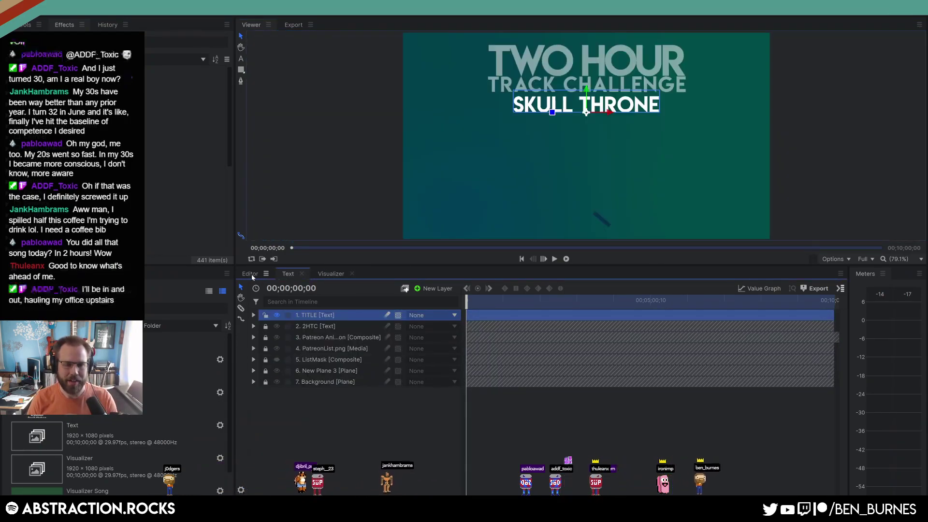
Check the Visualizer composite and shorten the Editor timeline's export range to end at about 00;03;13;04
{"action": "left_click", "coordinate": [330, 274]}
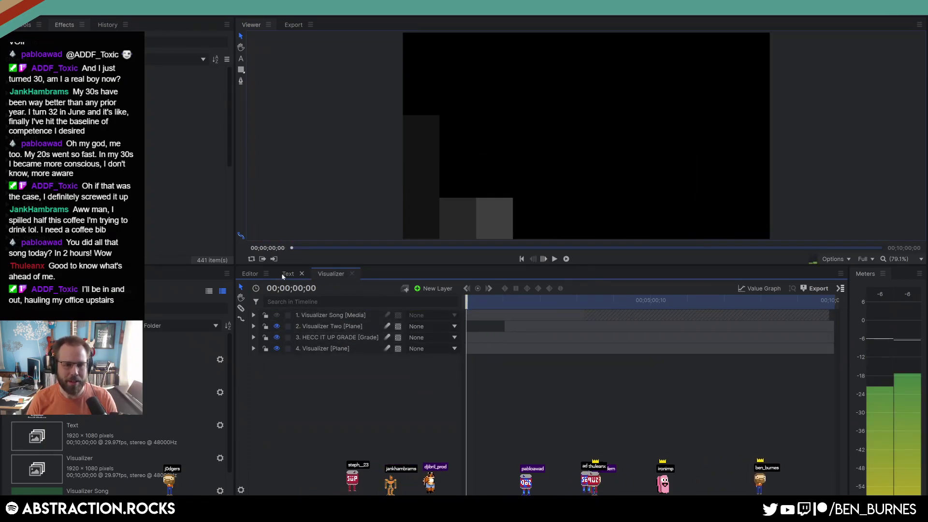
{"action": "left_click", "coordinate": [250, 274]}
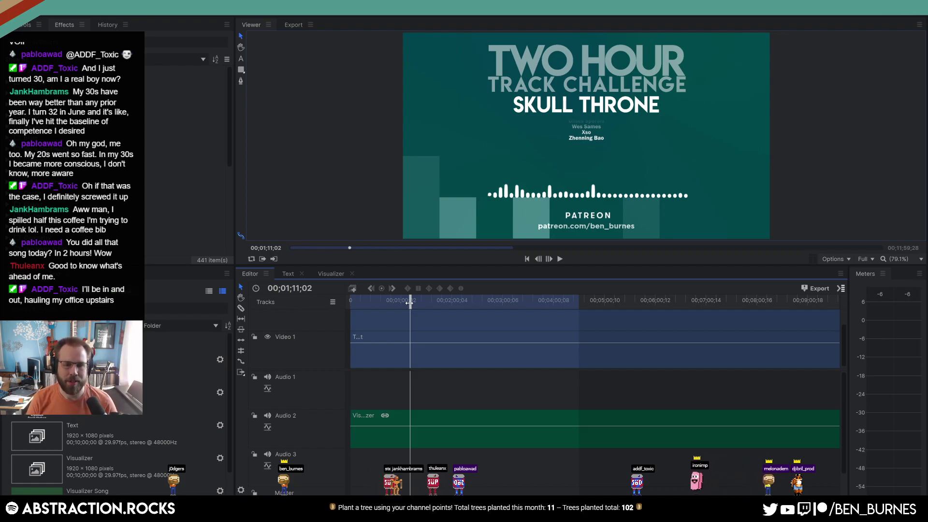
{"action": "scroll", "coordinate": [179, 300], "scroll_direction": "down", "scroll_amount": 2}
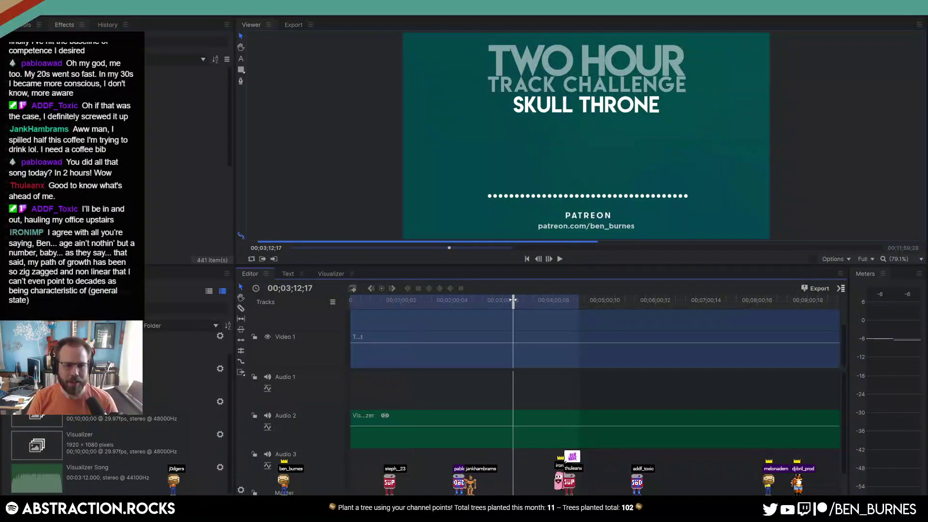
{"action": "left_click", "coordinate": [513, 301]}
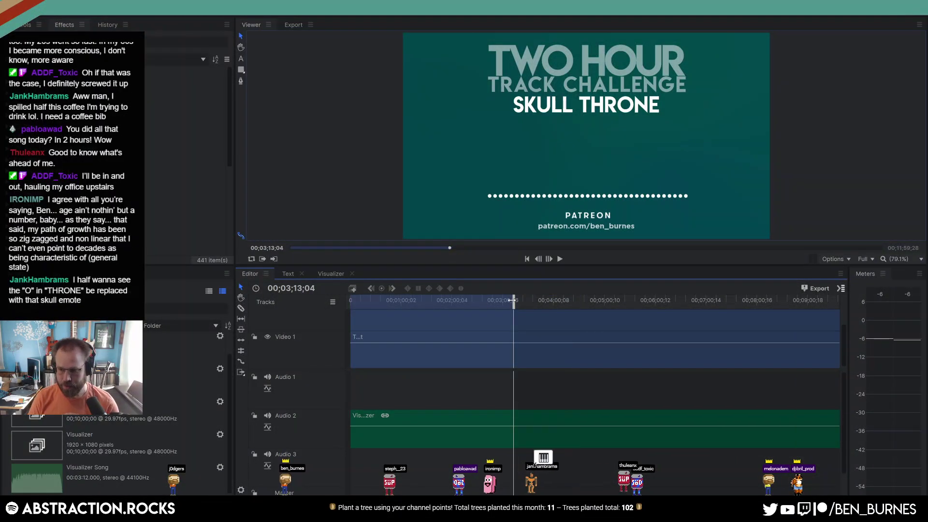
{"action": "left_click_drag", "start_coordinate": [513, 300], "coordinate": [509, 300]}
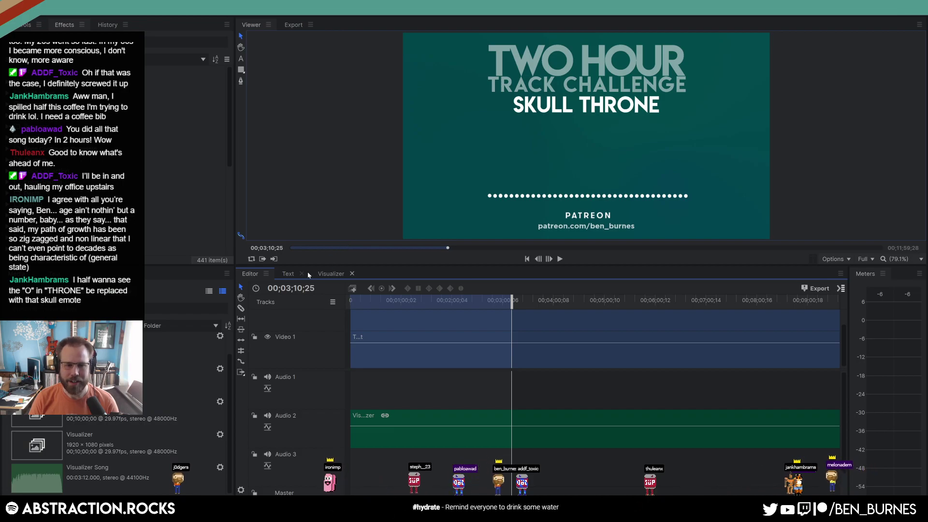
Reopen the Text composite's timeline and clear the TITLE layer selection
{"action": "left_click", "coordinate": [287, 274]}
{"action": "right_click", "coordinate": [333, 317]}
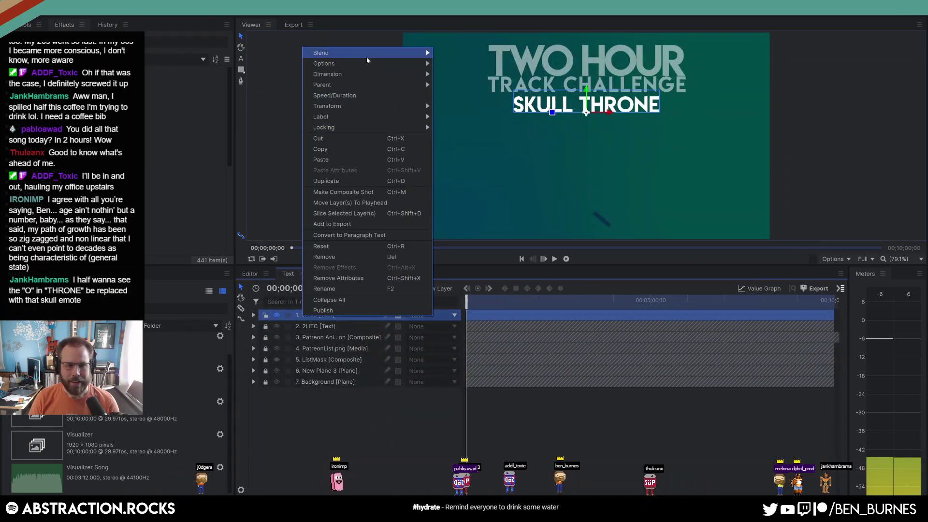
{"action": "left_click", "coordinate": [281, 85]}
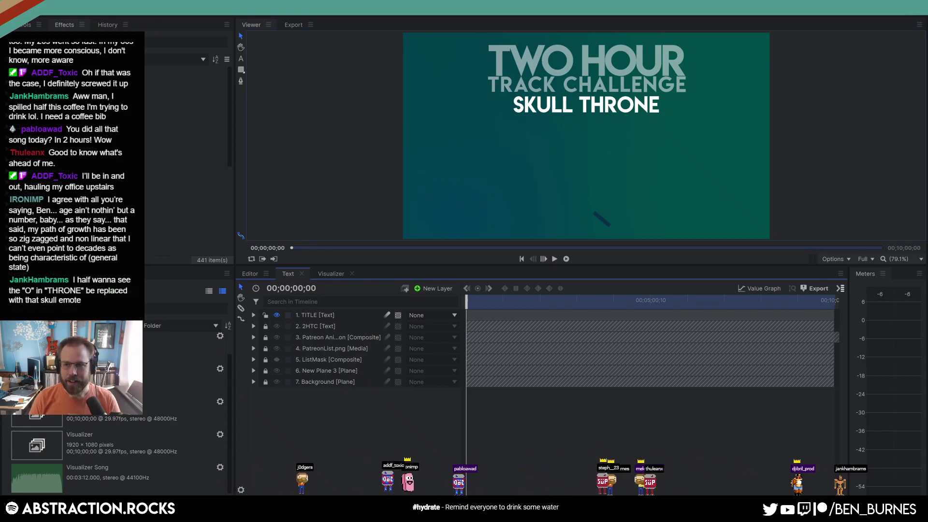
Search Google Images for "skull emoji" in a browser window placed over the video editor
{"action": "left_click_drag", "start_coordinate": [927, 42], "coordinate": [608, 77]}
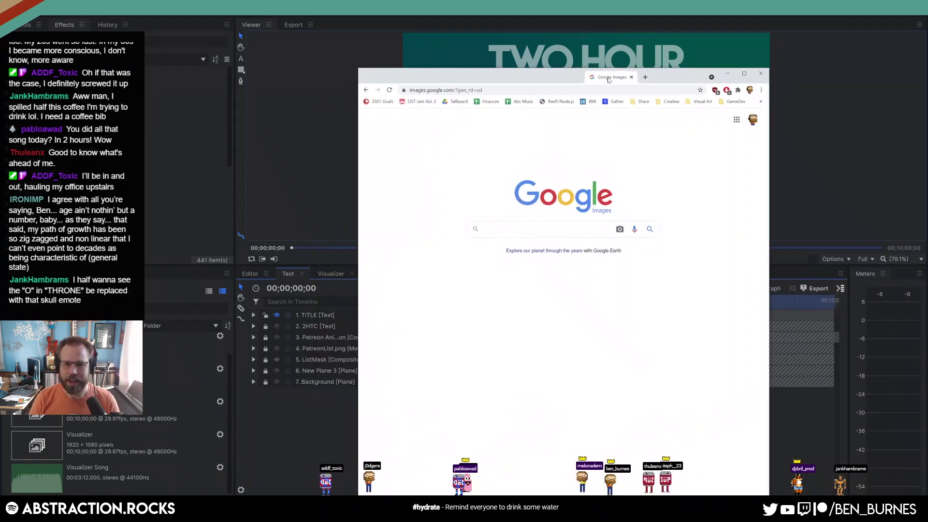
{"action": "left_click", "coordinate": [546, 229]}
{"action": "type", "text": "skull emoji"}
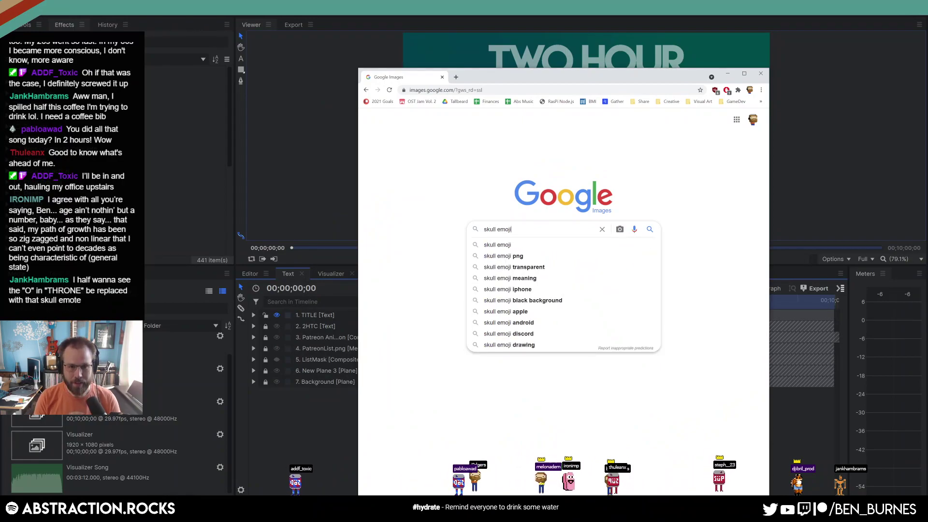
{"action": "key", "text": "Return"}
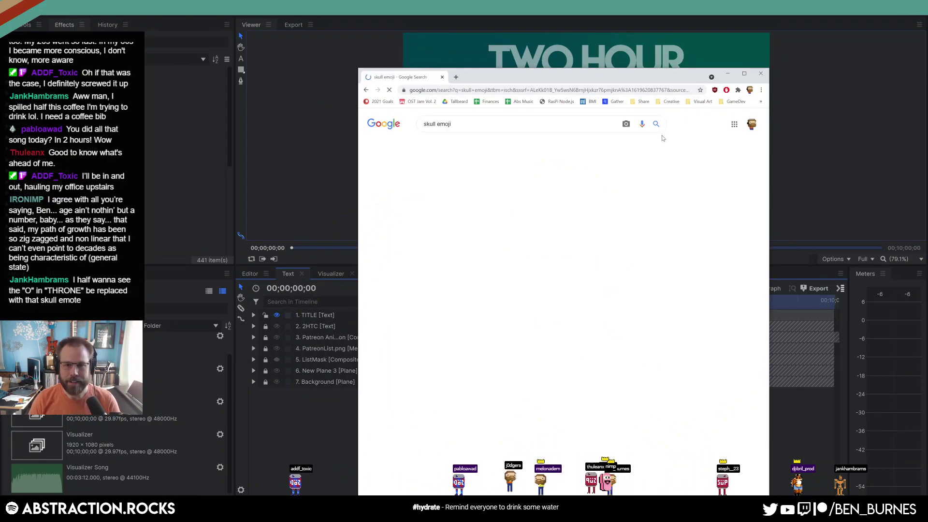
{"action": "key", "text": "alt+Tab"}
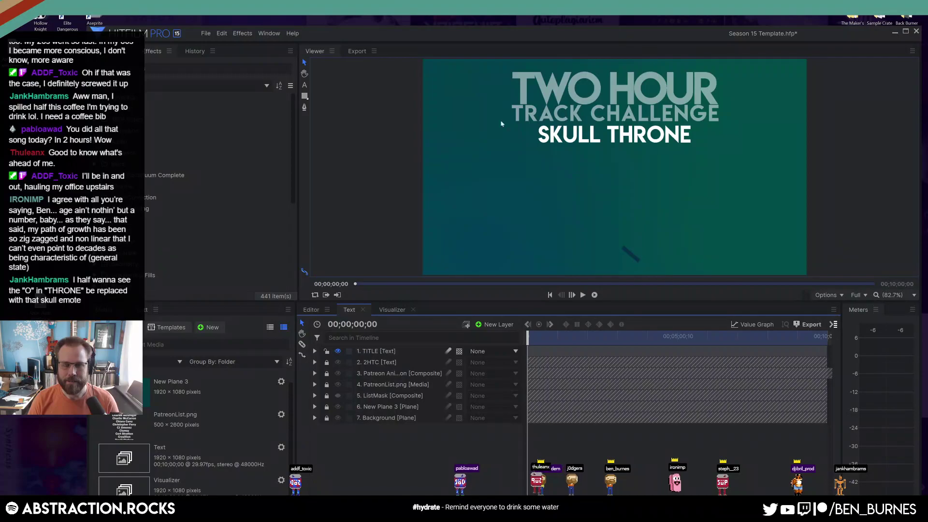
{"action": "key", "text": "alt+Tab"}
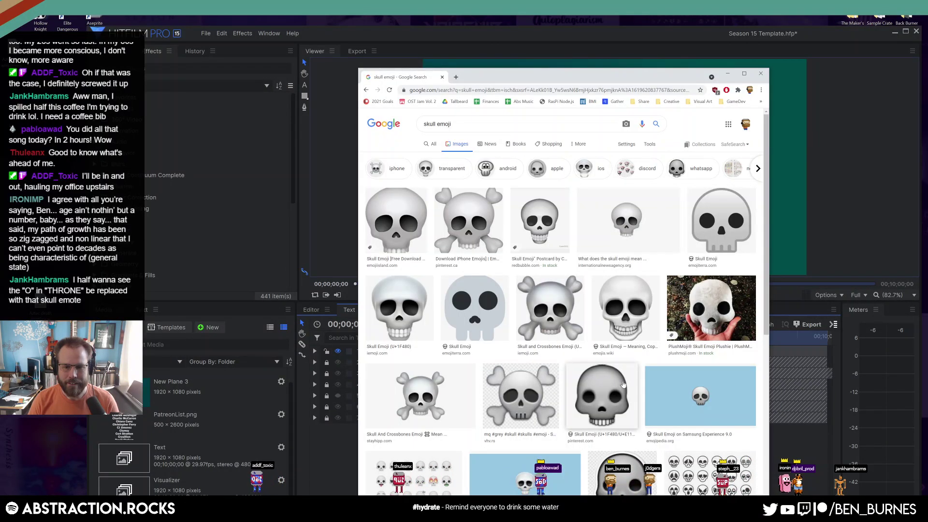
Find the Emojipedia site through a web search and look up "skull" on it
{"action": "left_click", "coordinate": [529, 95]}
{"action": "type", "text": "emojipedia"}
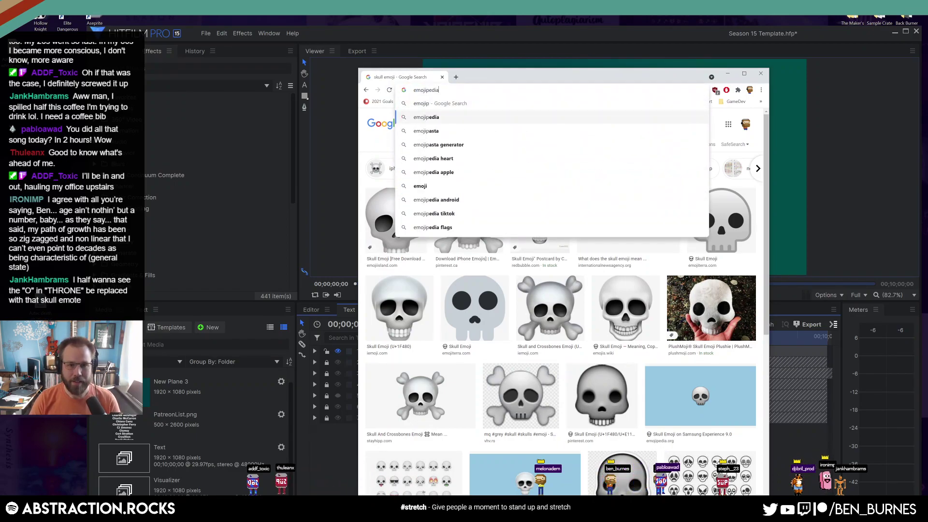
{"action": "left_click", "coordinate": [435, 117]}
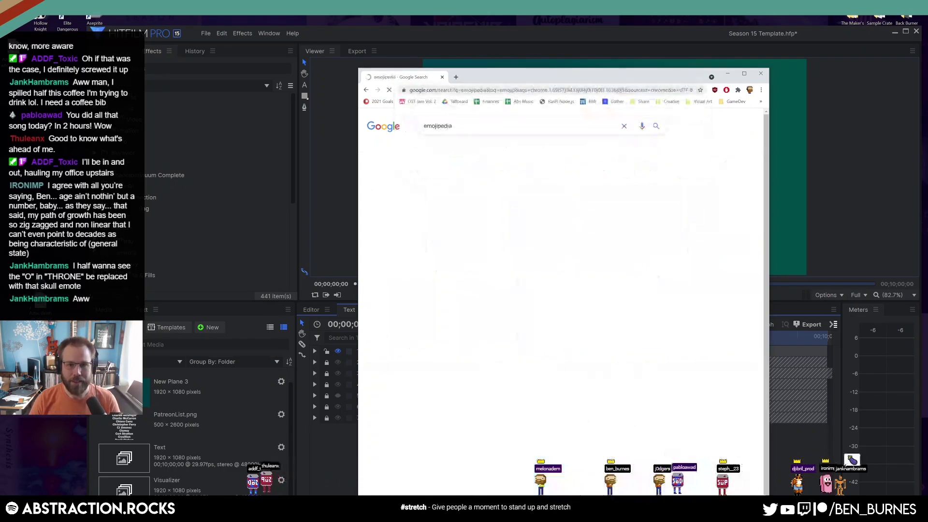
{"action": "left_click", "coordinate": [465, 190]}
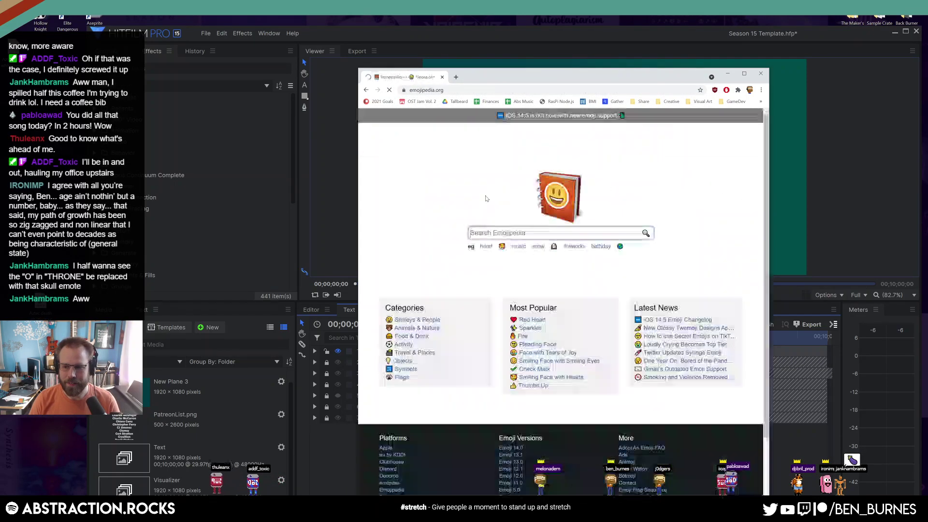
{"action": "type", "text": "skull"}
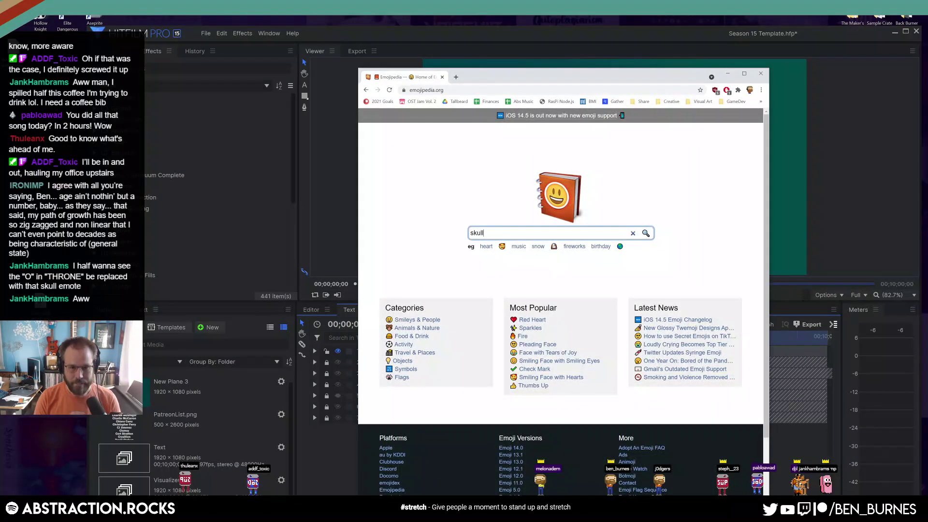
{"action": "key", "text": "Return"}
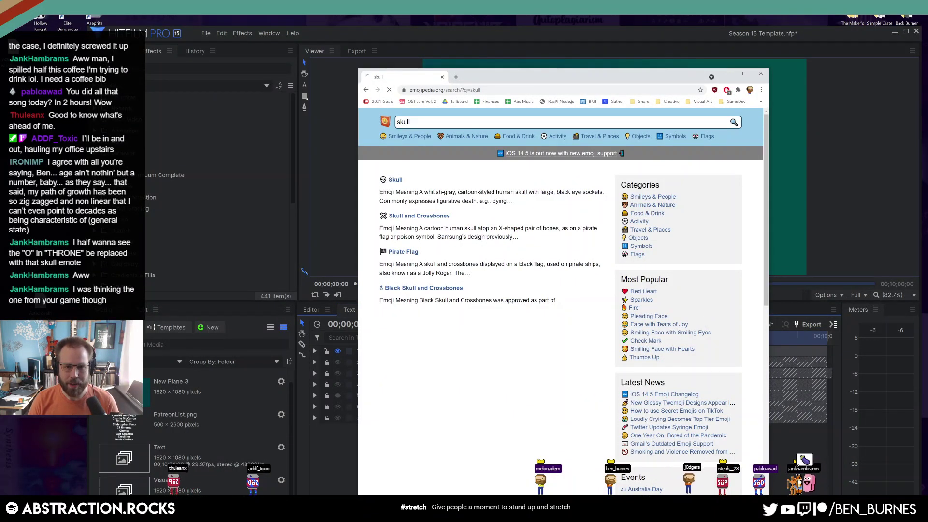
Open the Skull emoji page, browse the vendor designs, and bring Microsoft's skull image, skull_1f480.png, into the HitFilm project media
{"action": "scroll", "coordinate": [498, 323], "scroll_direction": "down", "scroll_amount": 7}
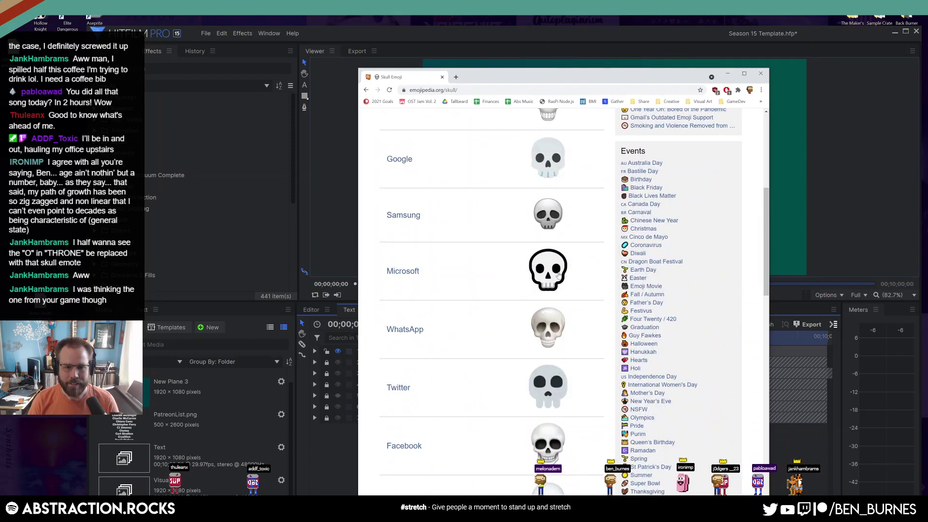
{"action": "scroll", "coordinate": [558, 275], "scroll_direction": "down", "scroll_amount": 4}
{"action": "scroll", "coordinate": [558, 275], "scroll_direction": "up", "scroll_amount": 3}
{"action": "left_click", "coordinate": [551, 242]}
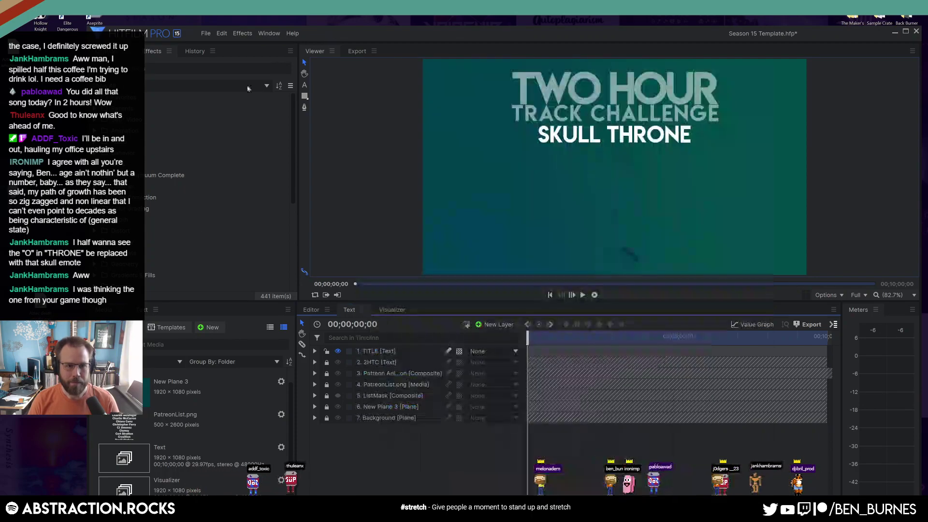
Add skull_1f480.png as a layer in the Text composite and move it over the O of THRONE in the title
{"action": "left_click_drag", "start_coordinate": [186, 447], "coordinate": [604, 199]}
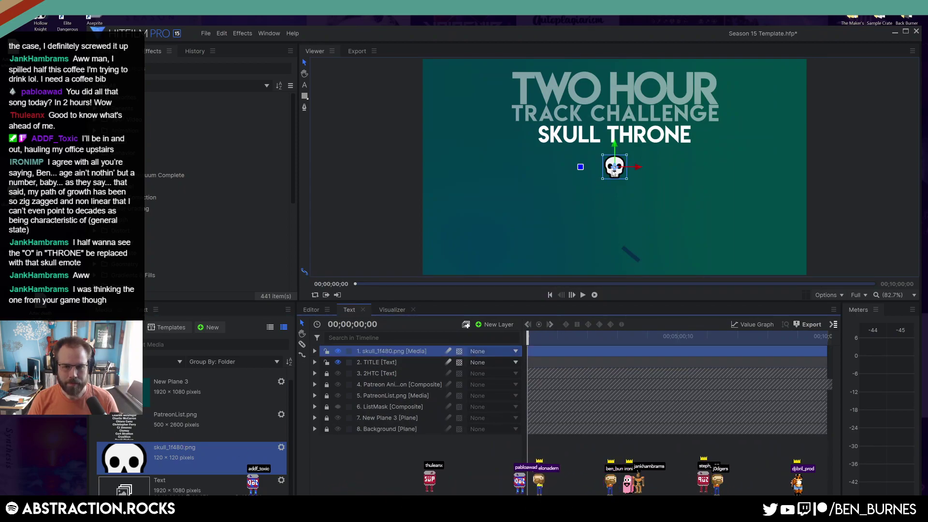
{"action": "left_click_drag", "start_coordinate": [614, 167], "coordinate": [654, 135]}
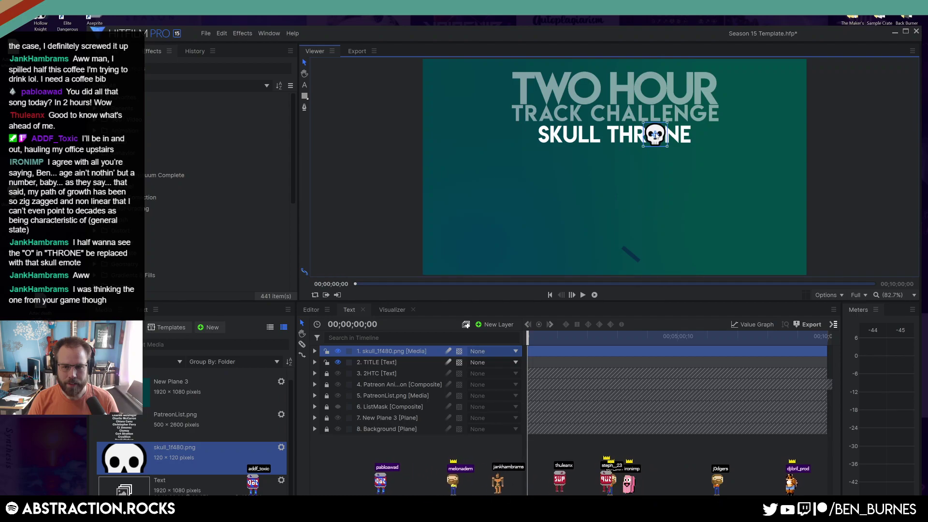
Play back the main Editor timeline to check the white skull over the O in the title
{"action": "left_click", "coordinate": [364, 229]}
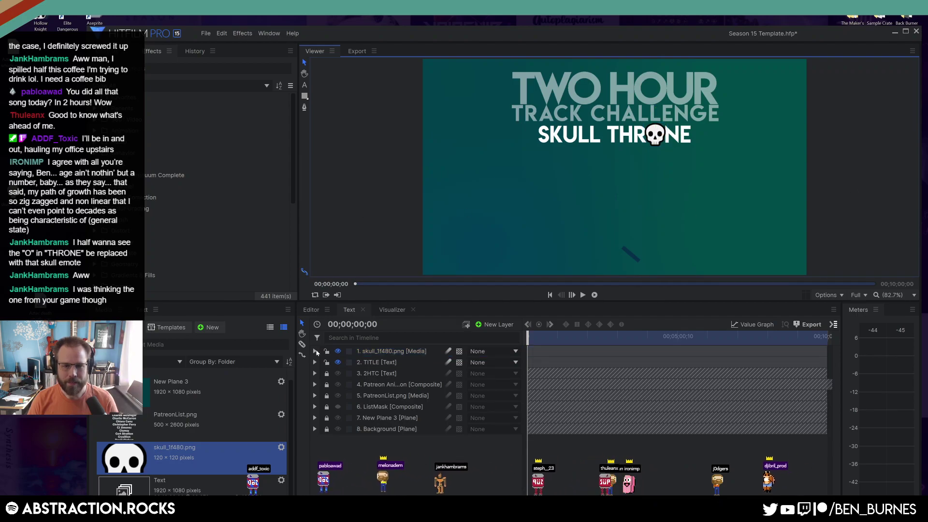
{"action": "left_click", "coordinate": [306, 311]}
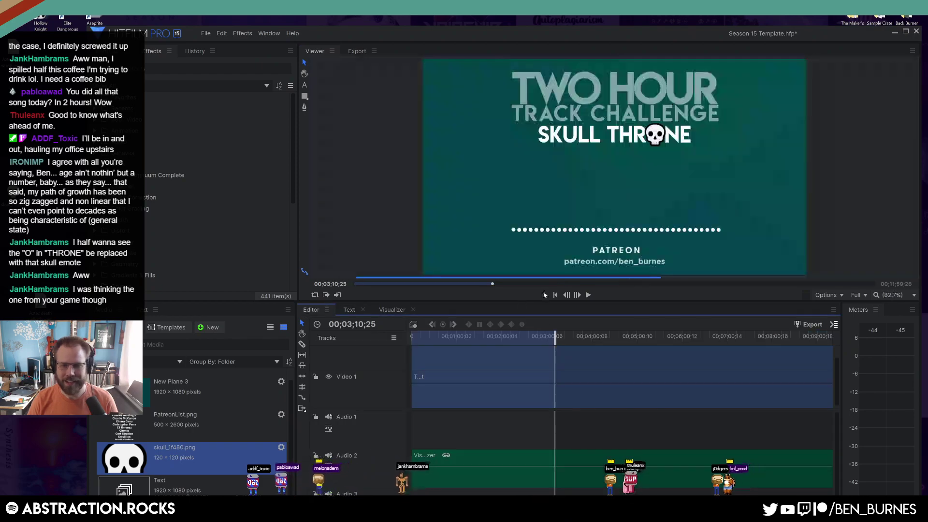
{"action": "left_click", "coordinate": [453, 343]}
{"action": "key", "text": "space"}
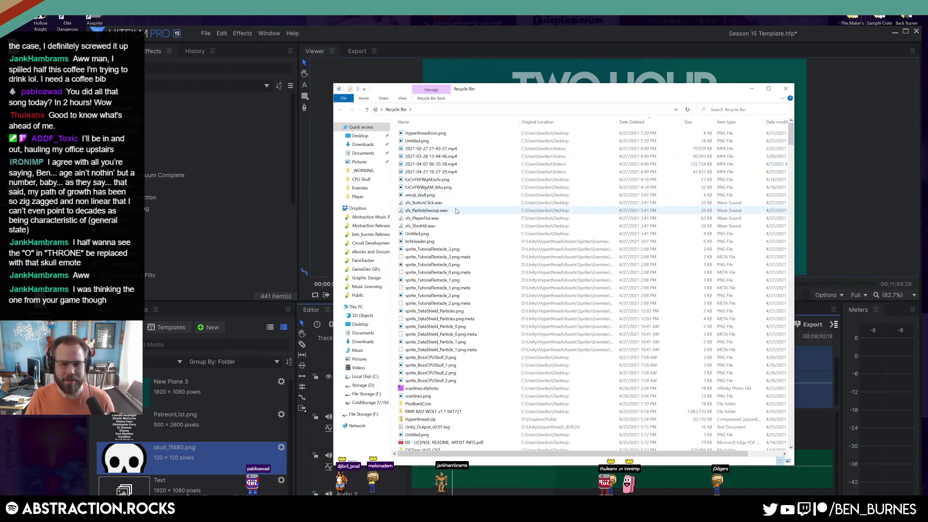
Recover emoji_skull.png from the Recycle Bin, bring it into the HitFilm project media, and close the bin window
{"action": "left_click", "coordinate": [425, 195]}
{"action": "left_click_drag", "start_coordinate": [420, 194], "coordinate": [13, 191]}
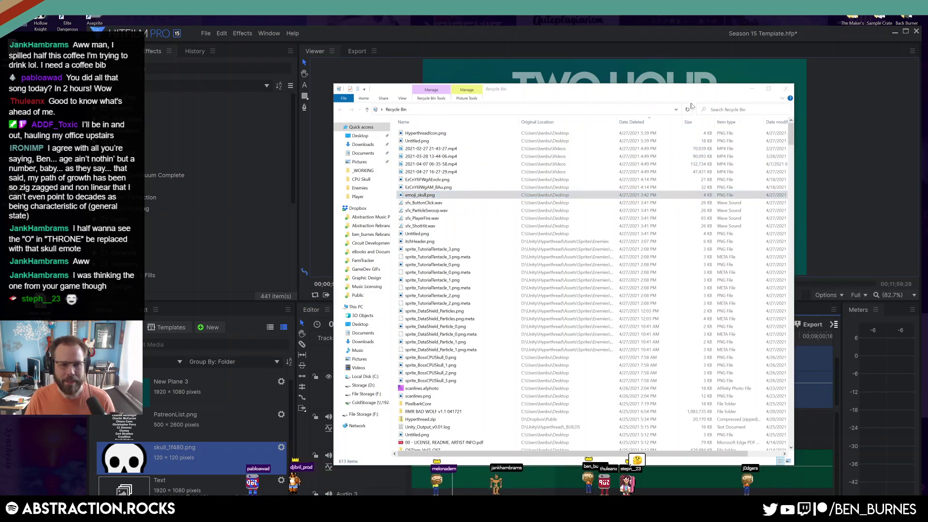
{"action": "left_click", "coordinate": [785, 89]}
Return to the Text composite and remove skull_1f480.png from the project, including its timeline layer
{"action": "left_click", "coordinate": [348, 310]}
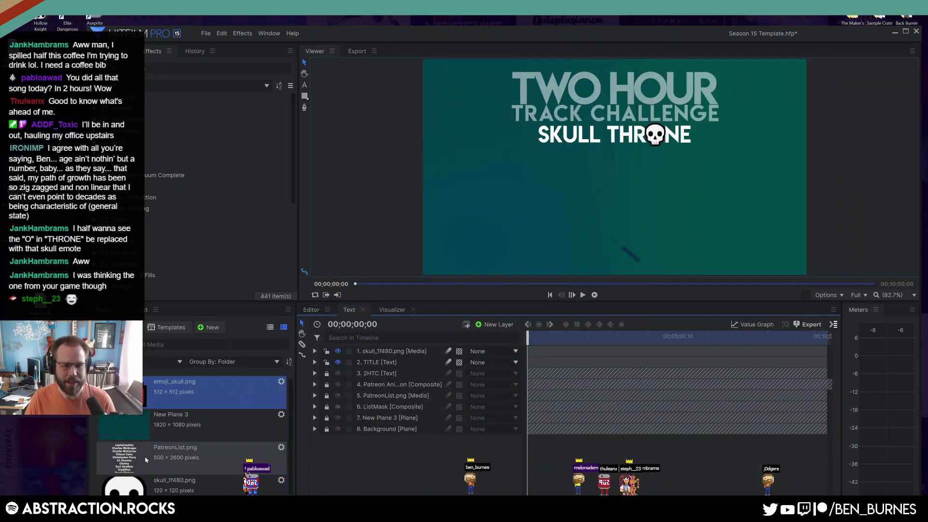
{"action": "key", "text": "Delete"}
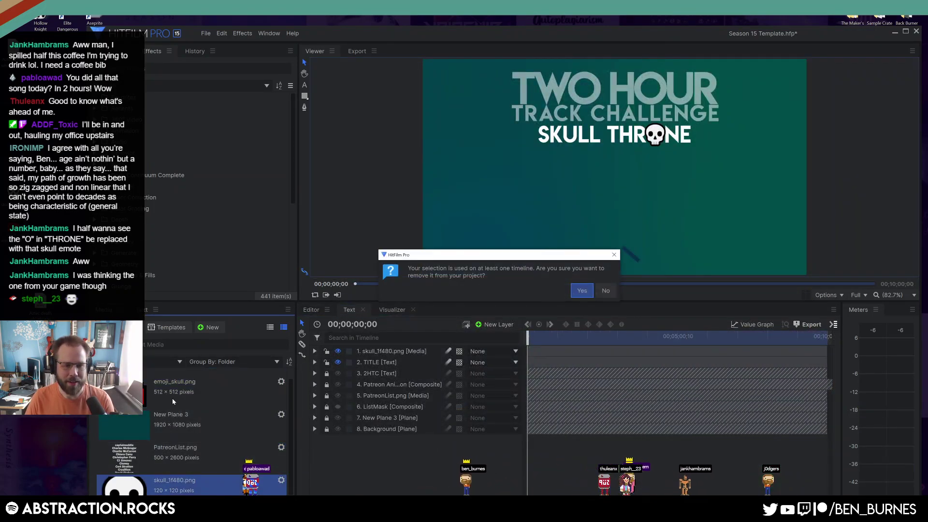
{"action": "left_click", "coordinate": [581, 291]}
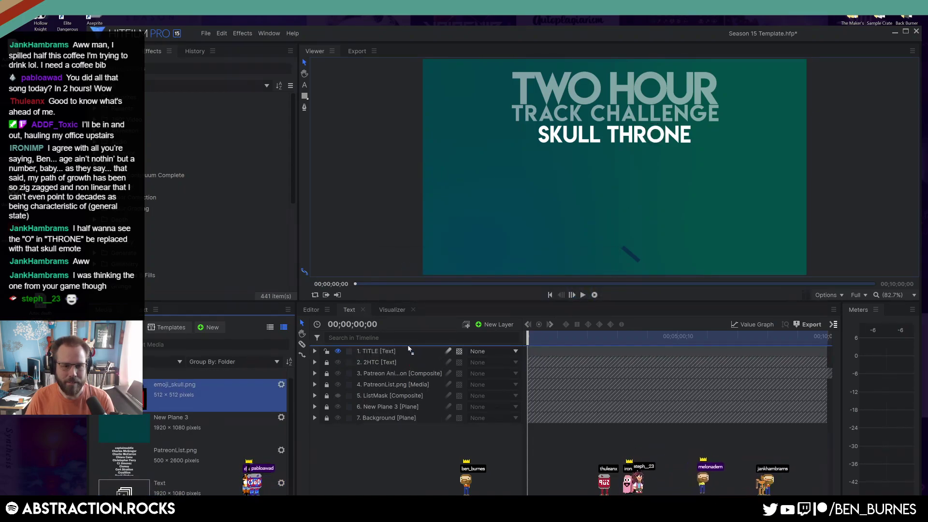
Add emoji_skull.png as the uppermost layer of the Text composite, shrink it to letter size, and place it over the O of THRONE
{"action": "left_click_drag", "start_coordinate": [408, 348], "coordinate": [409, 351]}
{"action": "left_click_drag", "start_coordinate": [580, 150], "coordinate": [683, 117]}
{"action": "left_click_drag", "start_coordinate": [712, 81], "coordinate": [660, 130]}
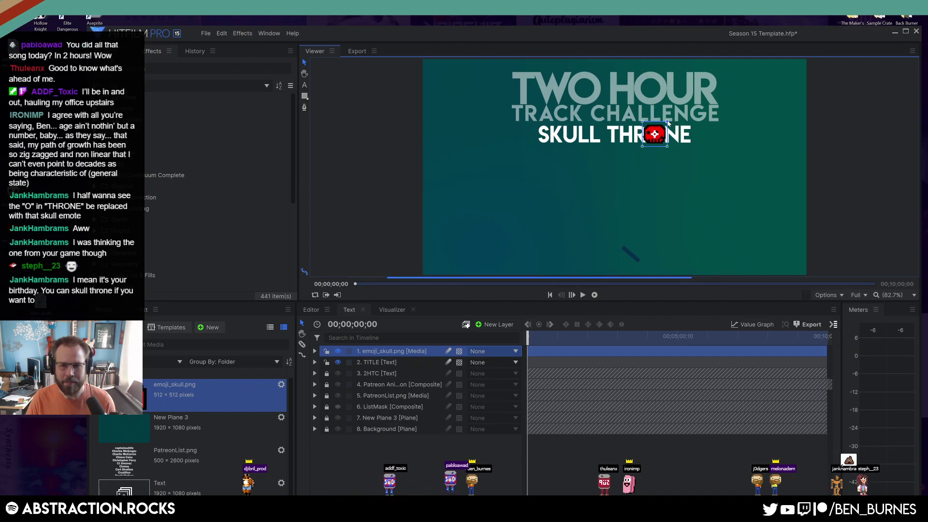
{"action": "scroll", "coordinate": [674, 141], "scroll_direction": "up", "scroll_amount": 4}
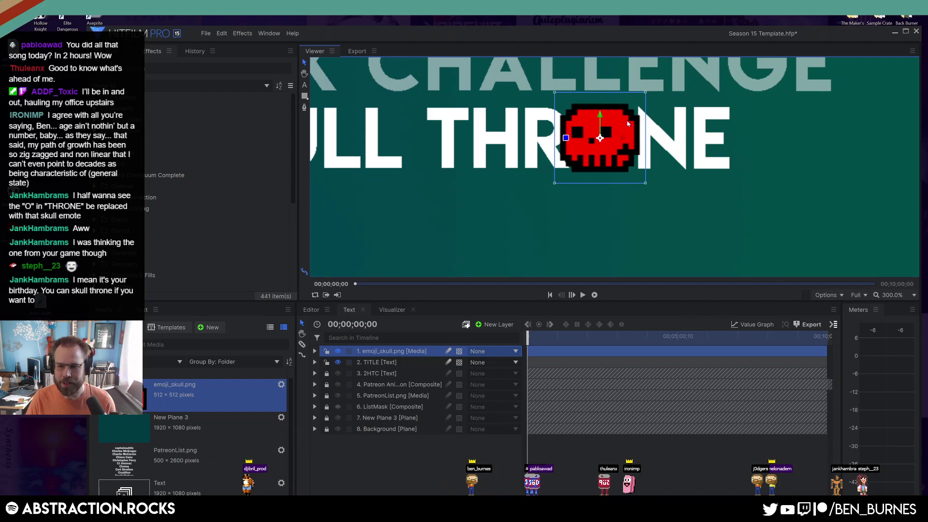
{"action": "scroll", "coordinate": [628, 123], "scroll_direction": "down", "scroll_amount": 4}
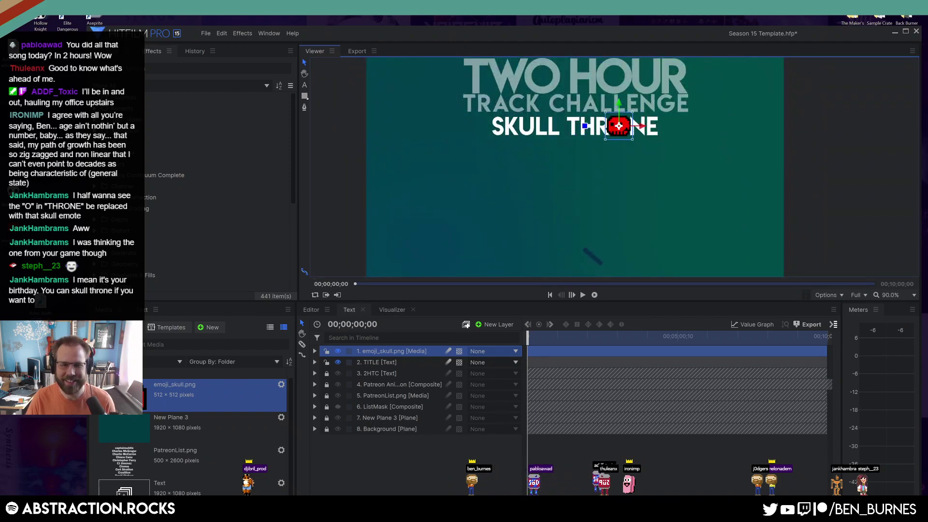
Preview the red skull title on the main Editor timeline with a short playback from about 54 seconds
{"action": "left_click", "coordinate": [311, 312]}
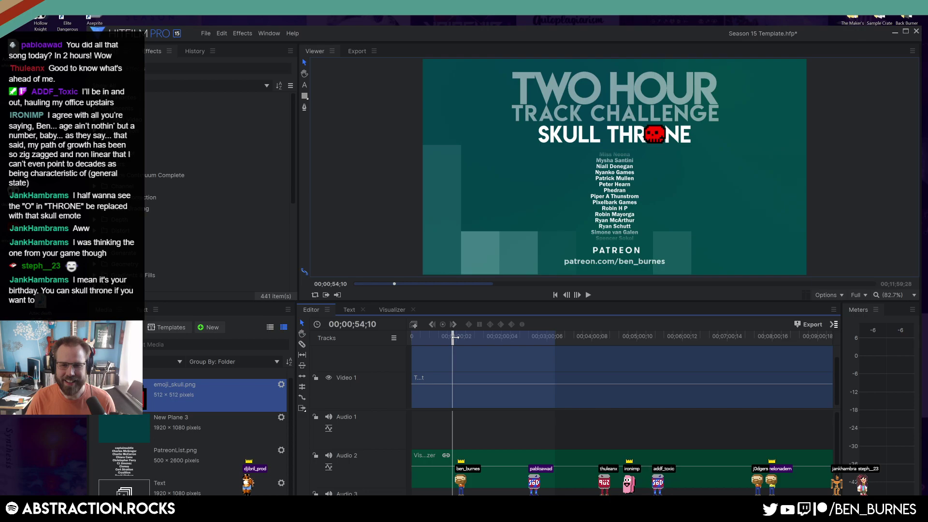
{"action": "key", "text": "space"}
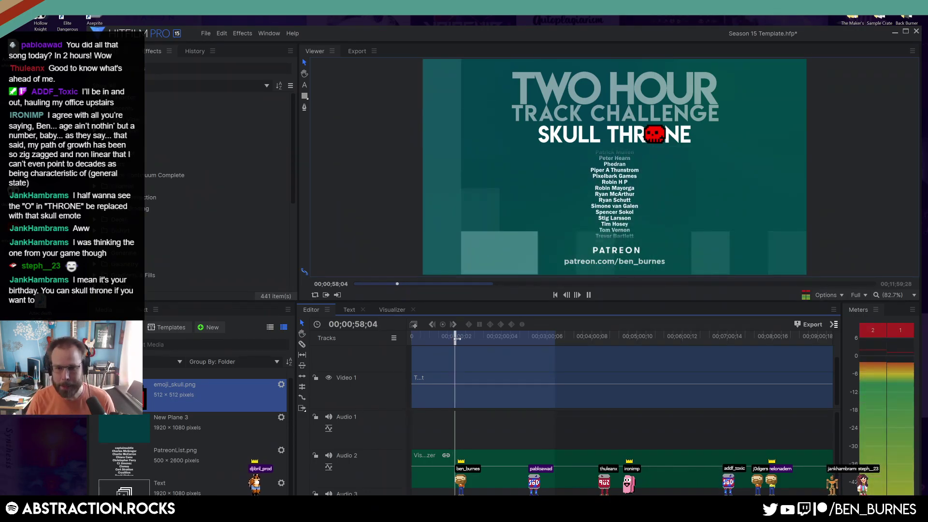
{"action": "key", "text": "space"}
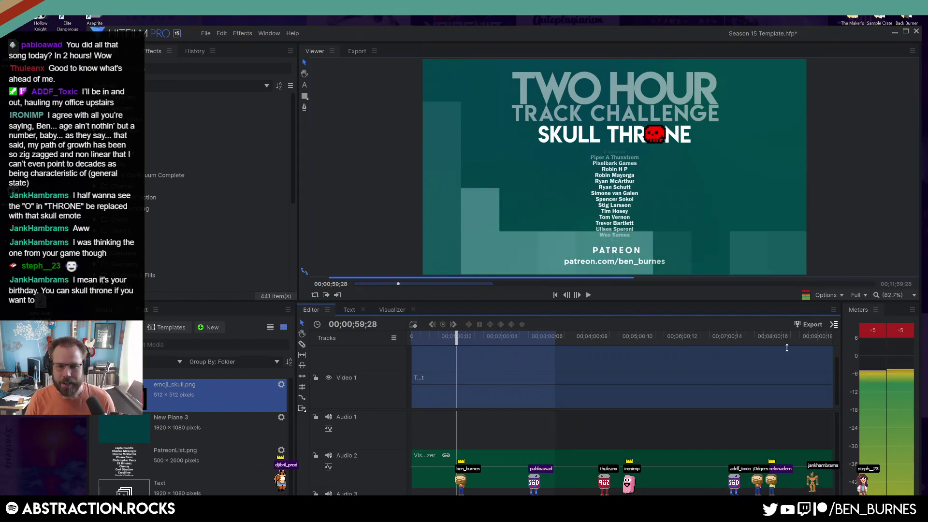
Export the In-to-Out Area of the Editor timeline immediately
{"action": "left_click", "coordinate": [834, 324]}
{"action": "mouse_move", "coordinate": [842, 337]}
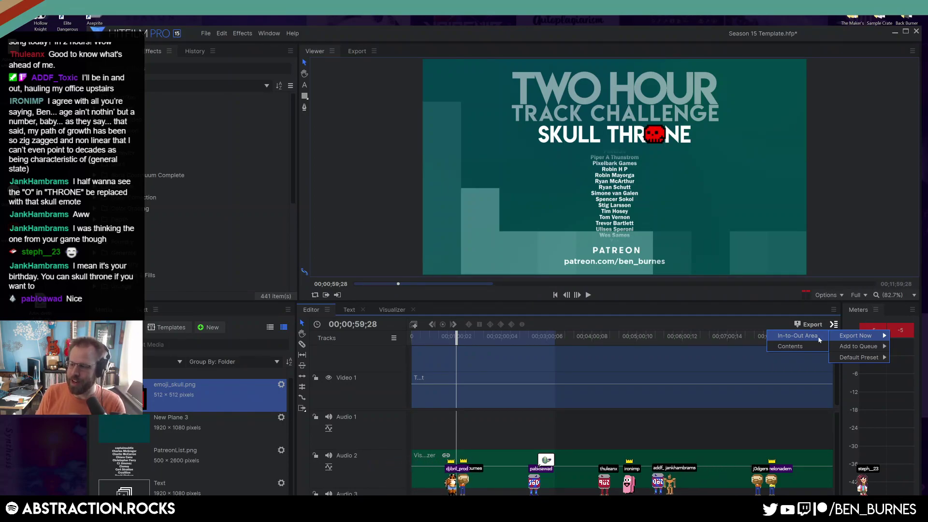
{"action": "left_click", "coordinate": [818, 337]}
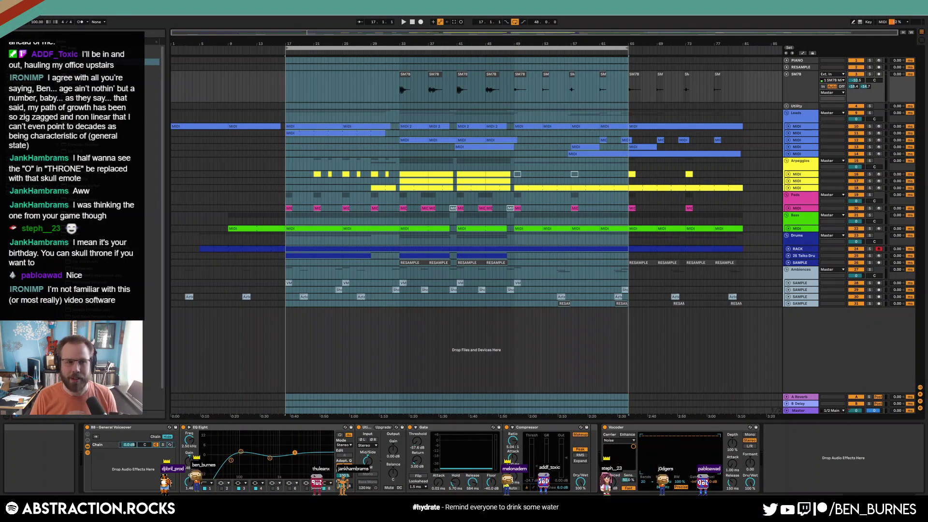
In Ableton Live, create a new Live Set, then unfold and record-arm the MIDI track in the Leads group
{"action": "left_click", "coordinate": [14, 10]}
{"action": "key", "text": "Escape"}
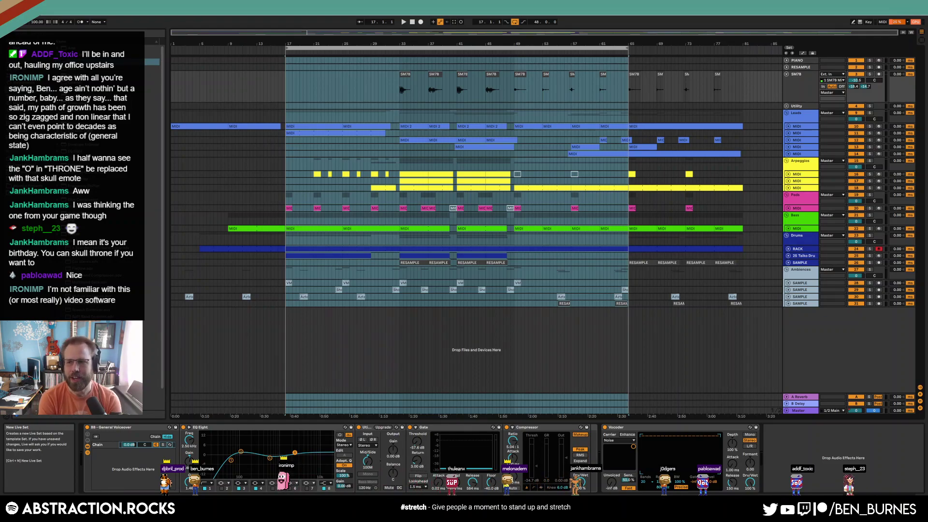
{"action": "key", "text": "ctrl+n"}
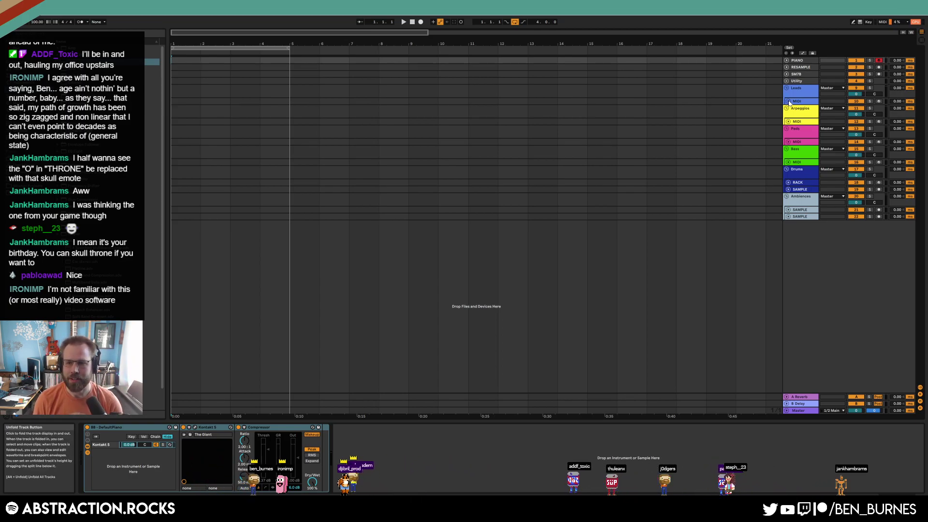
{"action": "left_click", "coordinate": [808, 101]}
{"action": "left_click", "coordinate": [878, 102]}
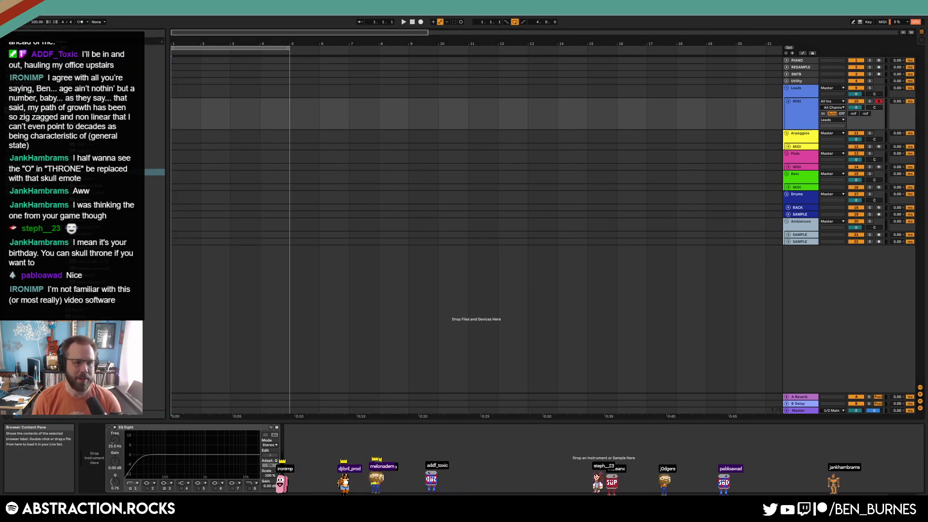
Load the Lekko instrument on the Leads MIDI track and raise the track's A Reverb send
{"action": "left_click", "coordinate": [68, 55]}
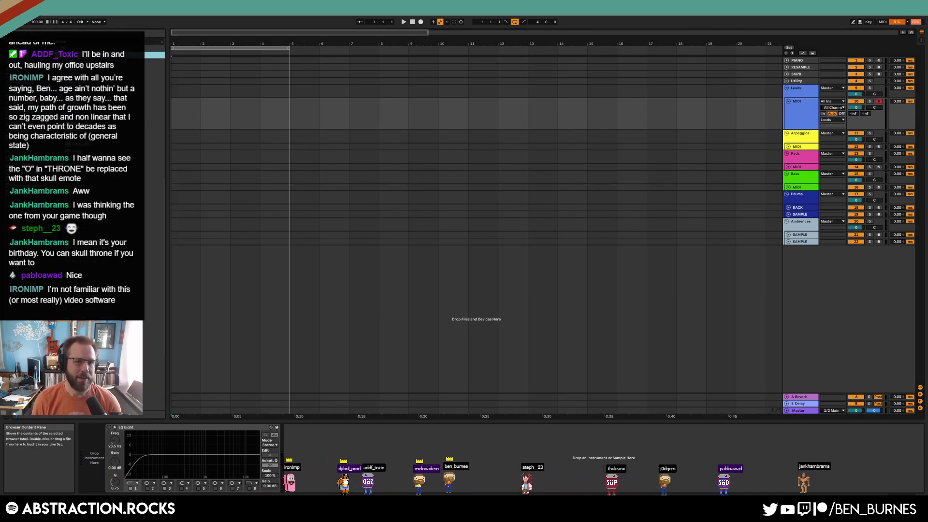
{"action": "mouse_move", "coordinate": [67, 69]}
{"action": "left_mouse_down"}
{"action": "mouse_move", "coordinate": [95, 465]}
{"action": "mouse_move", "coordinate": [478, 251]}
{"action": "mouse_move", "coordinate": [441, 224]}
{"action": "mouse_move", "coordinate": [446, 160]}
{"action": "left_mouse_up"}
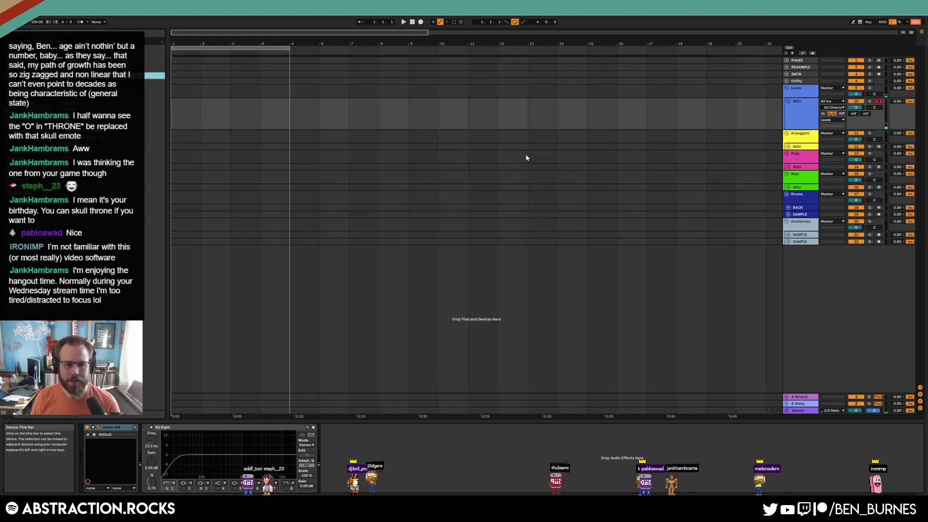
{"action": "left_click_drag", "start_coordinate": [436, 160], "coordinate": [432, 158]}
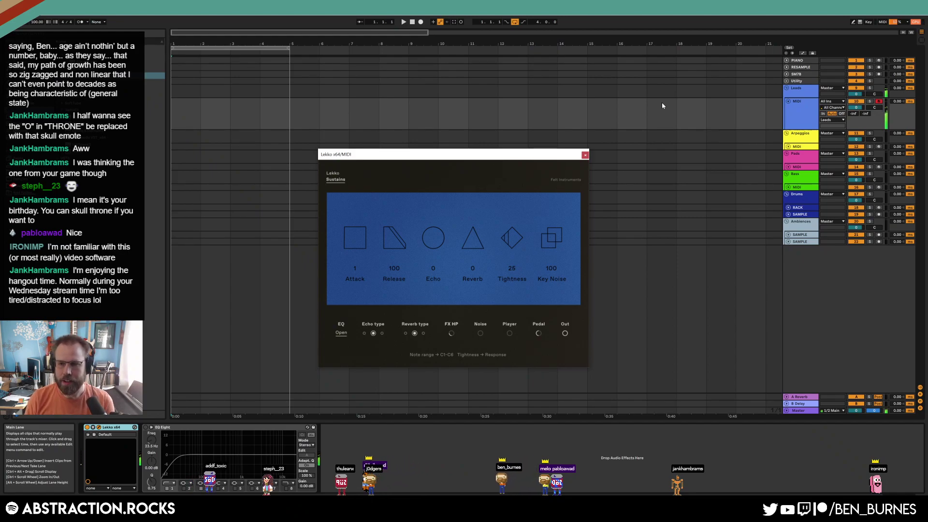
{"action": "left_click", "coordinate": [112, 428]}
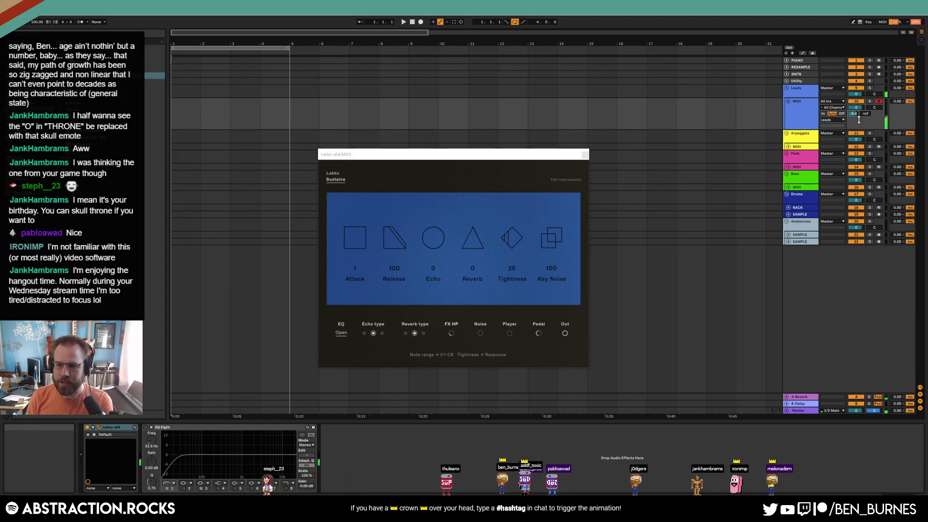
{"action": "left_click_drag", "start_coordinate": [859, 119], "coordinate": [859, 113]}
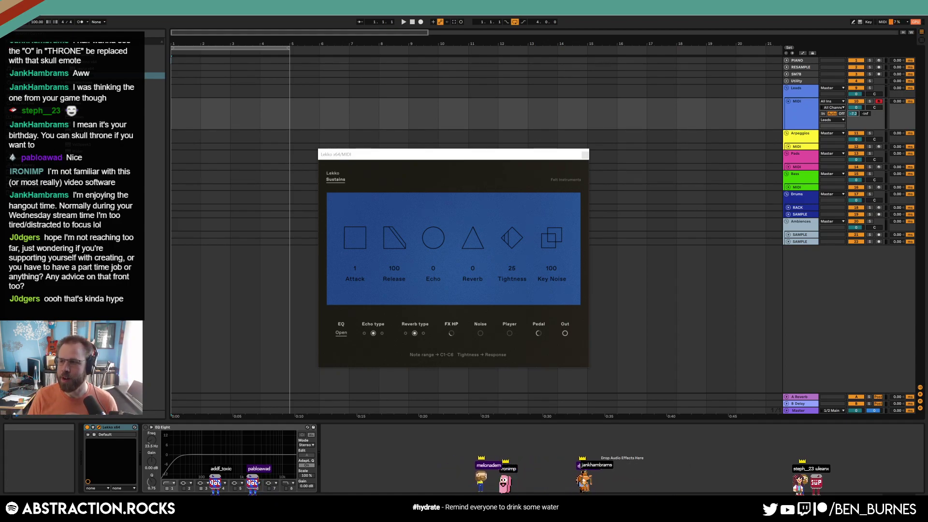
Bring up the 2020 Wrap-up post on Patreon and examine its revenue and expense breakdown, highlighting the total revenue
{"action": "left_click_drag", "start_coordinate": [927, 90], "coordinate": [394, 51]}
{"action": "scroll", "coordinate": [409, 272], "scroll_direction": "down", "scroll_amount": 5}
{"action": "scroll", "coordinate": [409, 272], "scroll_direction": "down", "scroll_amount": 1}
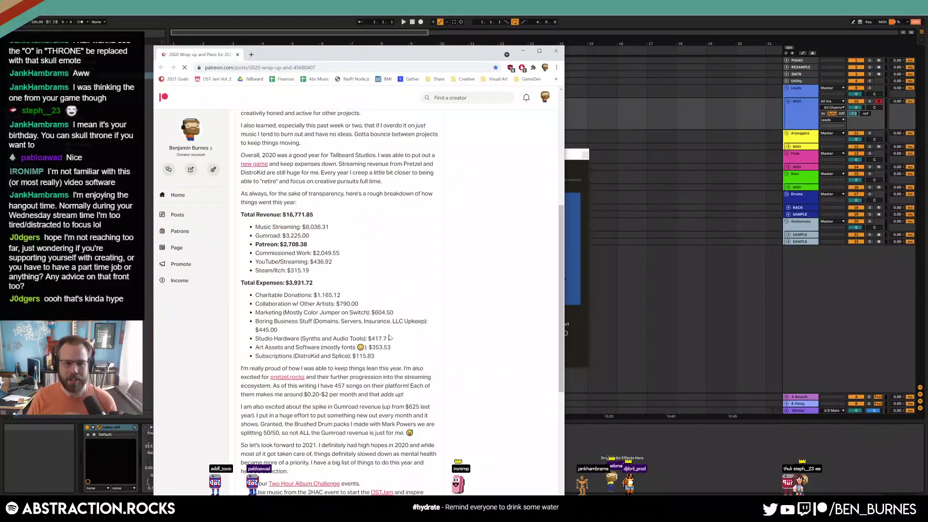
{"action": "scroll", "coordinate": [388, 335], "scroll_direction": "down", "scroll_amount": 2}
{"action": "left_click_drag", "start_coordinate": [387, 308], "coordinate": [238, 158]}
{"action": "left_click", "coordinate": [372, 158]}
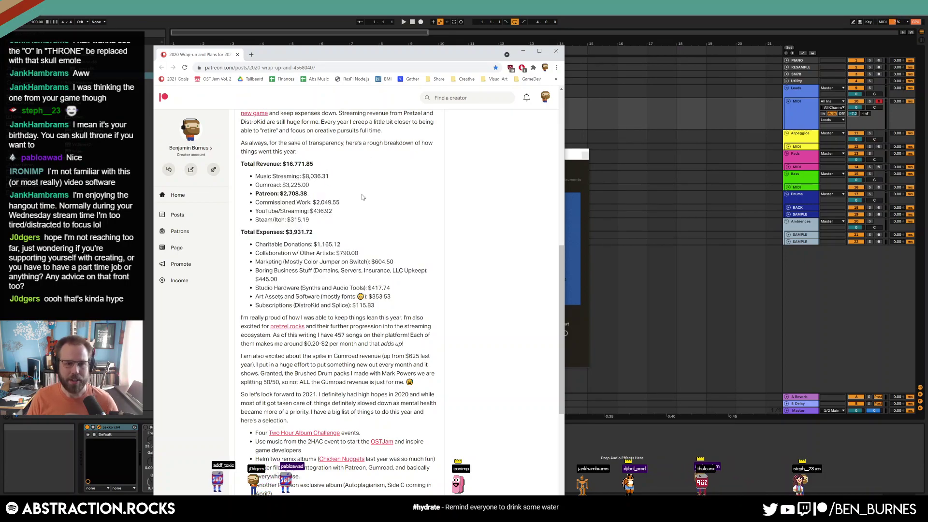
{"action": "left_click", "coordinate": [352, 171]}
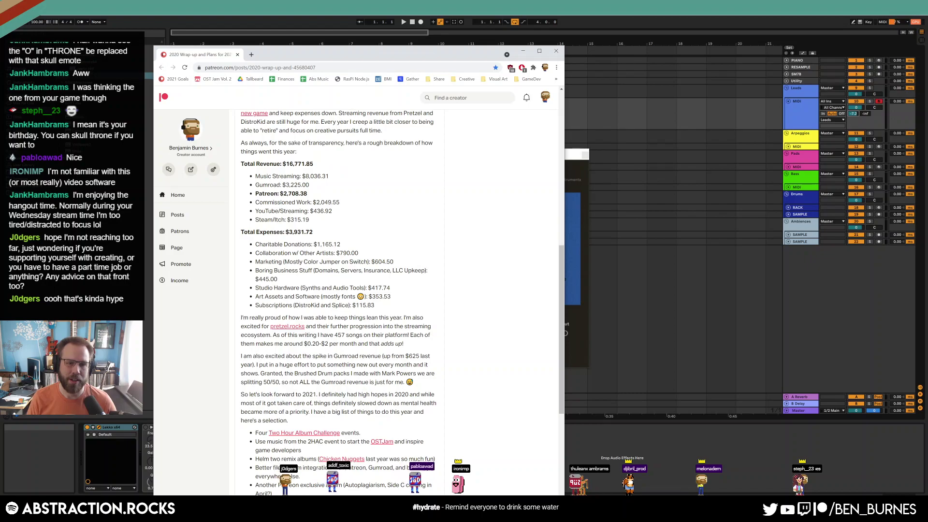
{"action": "left_click_drag", "start_coordinate": [281, 163], "coordinate": [315, 165]}
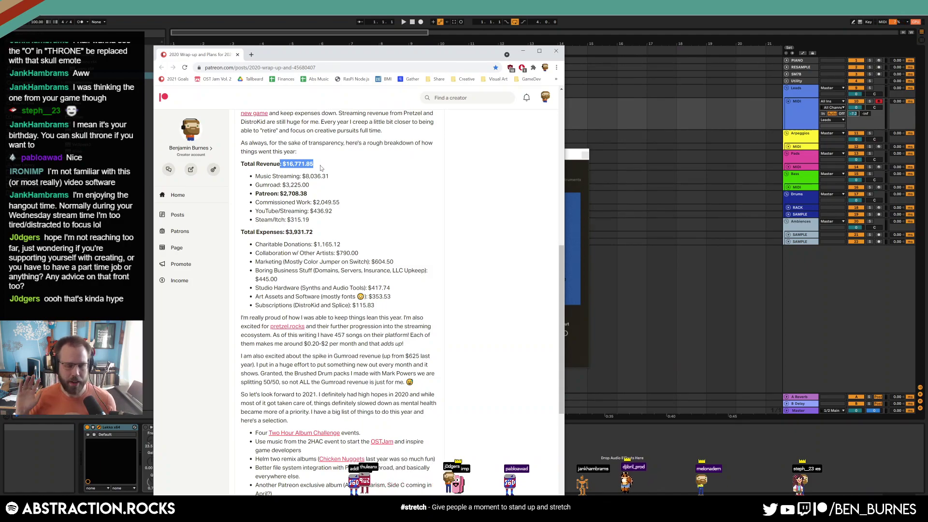
{"action": "left_click", "coordinate": [342, 172]}
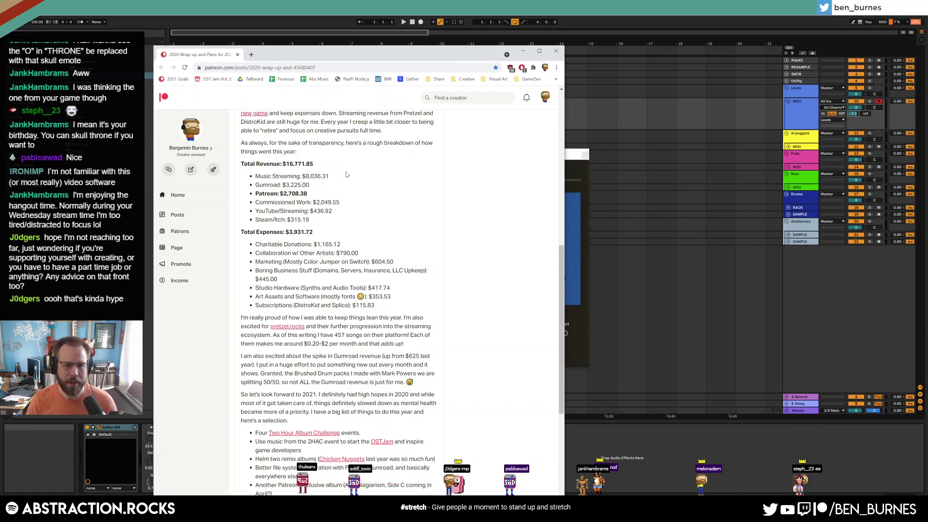
{"action": "left_click_drag", "start_coordinate": [375, 306], "coordinate": [256, 164]}
{"action": "left_click", "coordinate": [255, 164]}
{"action": "double_click", "coordinate": [297, 164]}
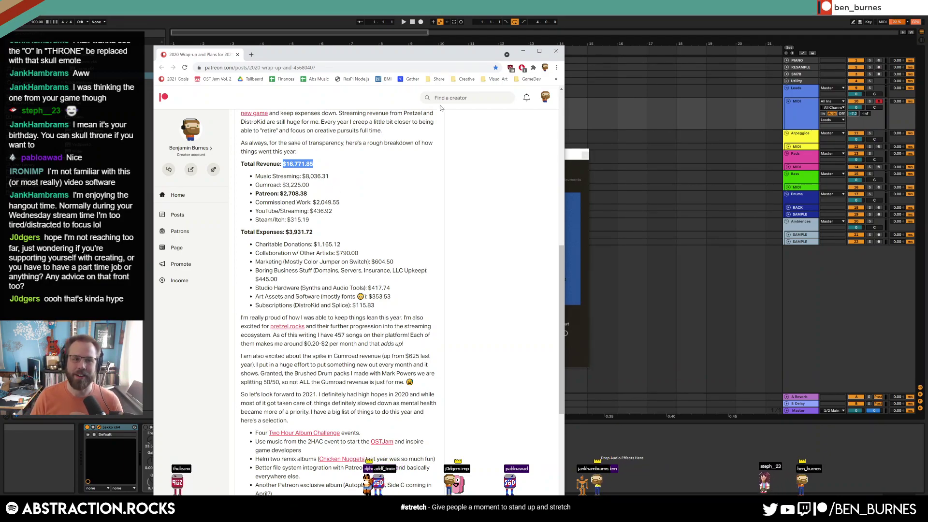
Reposition the browser window, share the Patreon wrap-up post's link in the stream chat, and close the post
{"action": "left_click_drag", "start_coordinate": [277, 57], "coordinate": [415, 49]}
{"action": "left_click", "coordinate": [371, 72]}
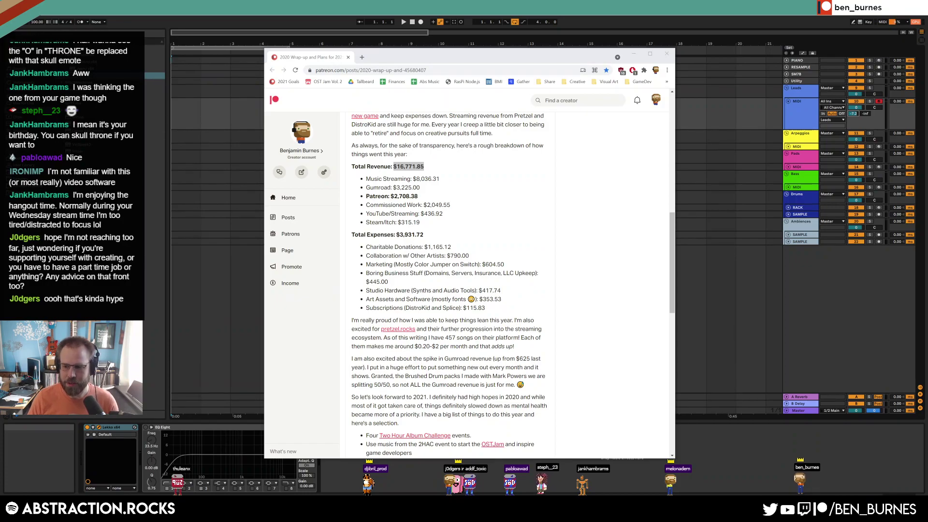
{"action": "scroll", "coordinate": [449, 286], "scroll_direction": "up", "scroll_amount": 5}
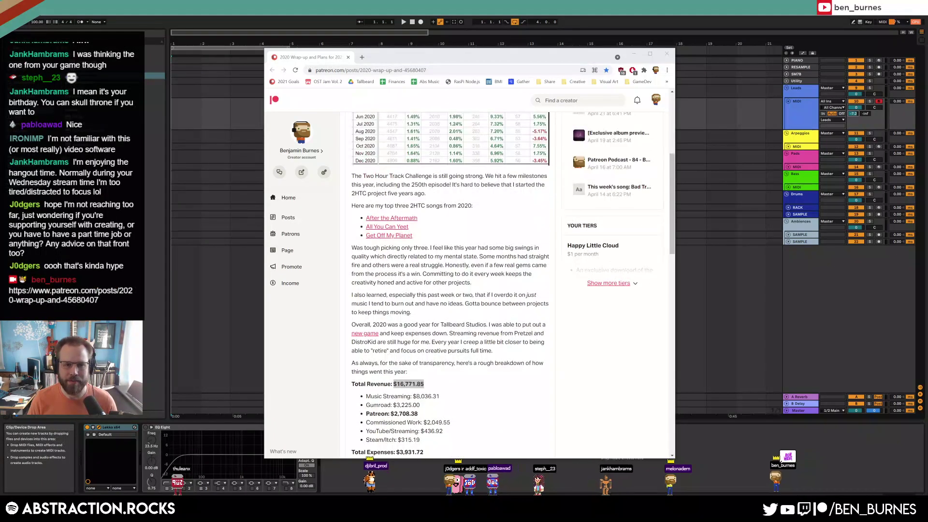
{"action": "scroll", "coordinate": [449, 285], "scroll_direction": "up", "scroll_amount": 3}
{"action": "left_click", "coordinate": [348, 58]}
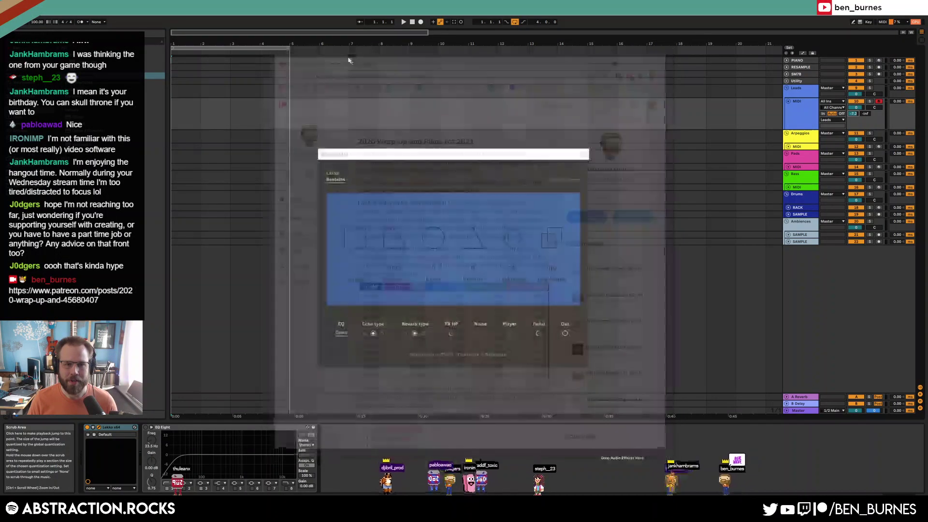